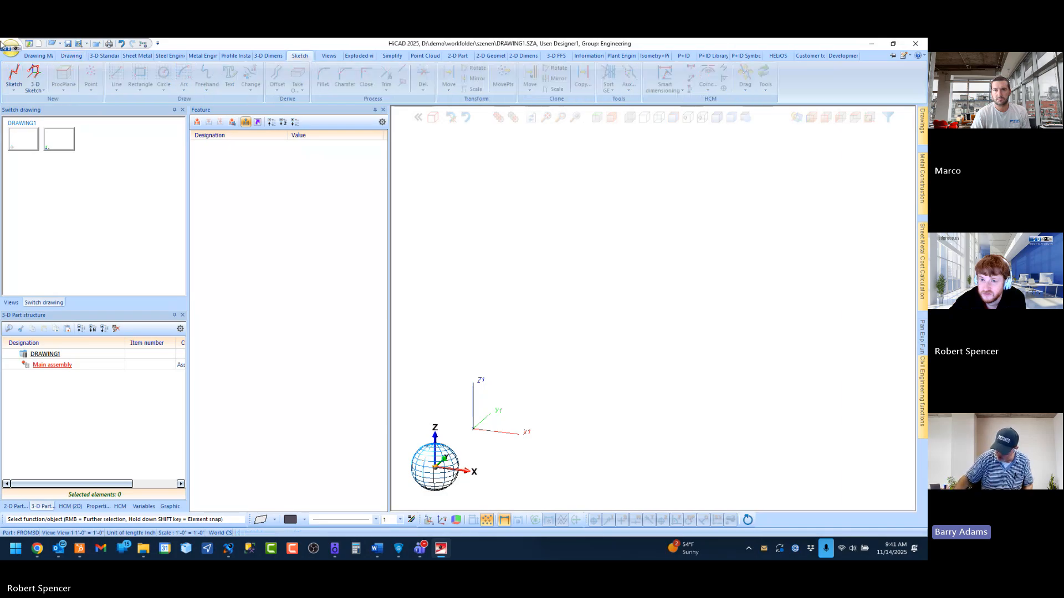
# Step: Create a new sketch on the front X-Z plane and draw a 150 by 100 rectangle starting at the origin
pyautogui.click(16, 71)
pyautogui.click(502, 409)
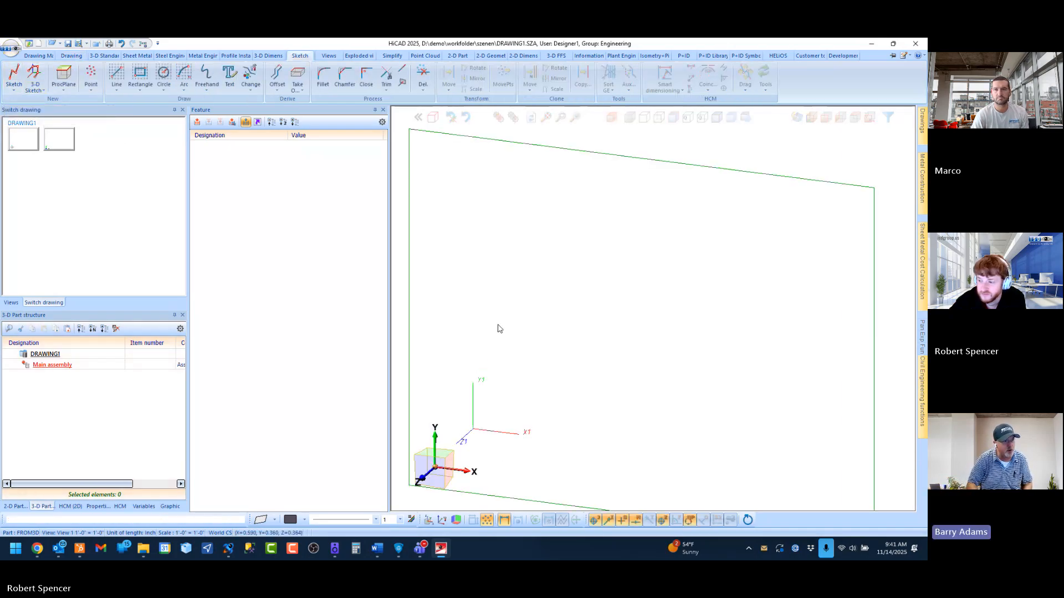
pyautogui.click(141, 75)
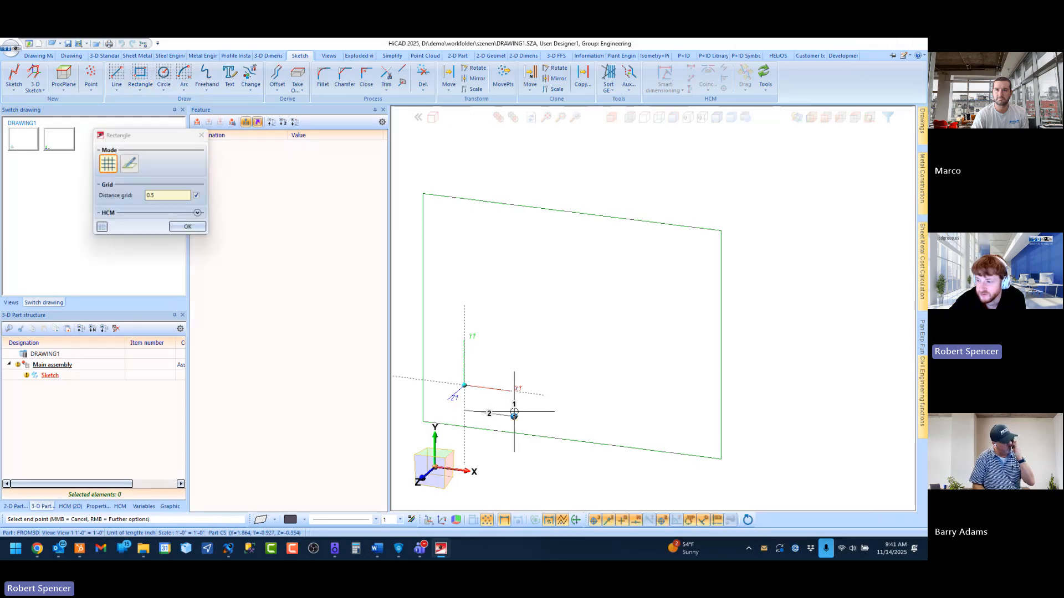
pyautogui.click(464, 386)
pyautogui.scroll(-4, 465, 388)
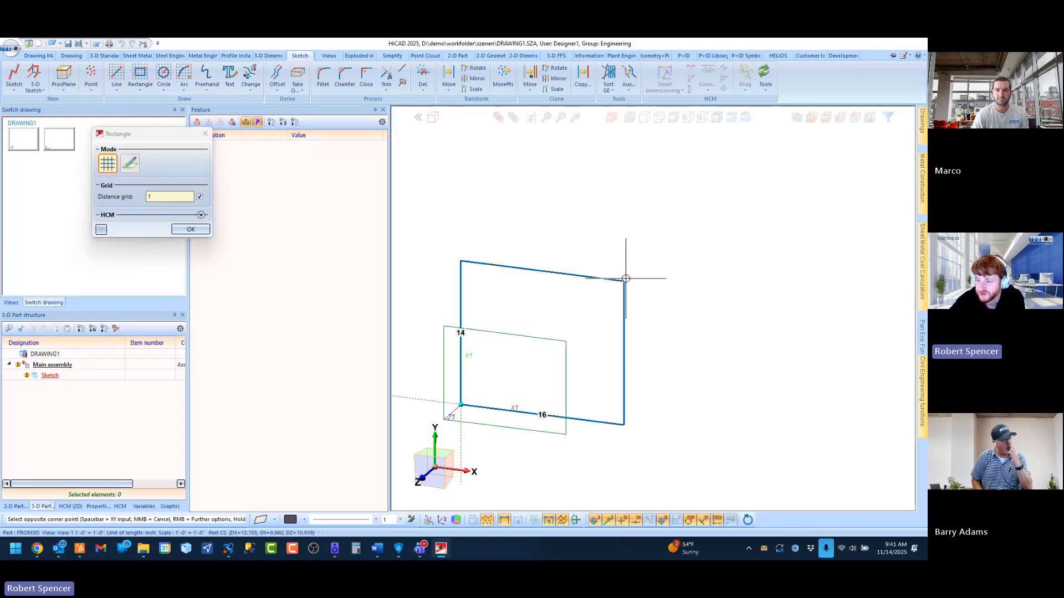
pyautogui.press('space')
pyautogui.write('150')
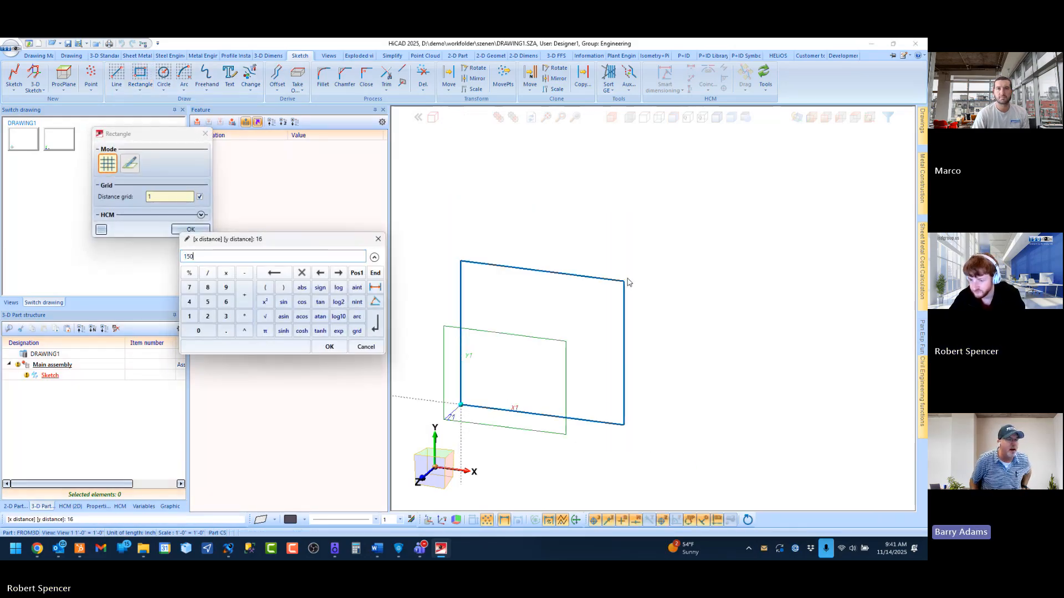
pyautogui.write(' 100')
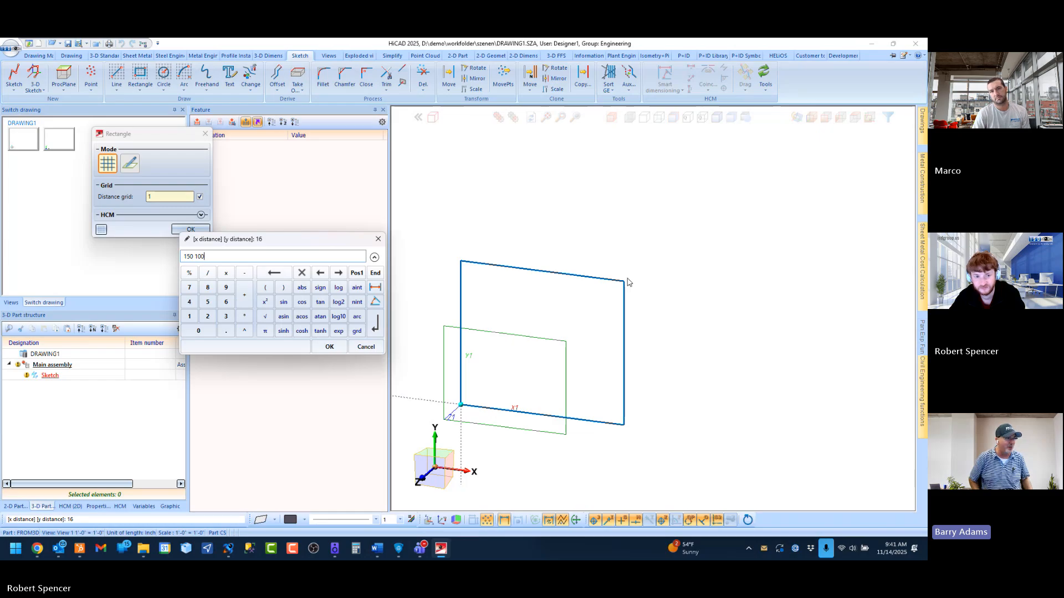
pyautogui.press('Return')
pyautogui.scroll(1, 626, 280)
pyautogui.middleClick(626, 280)
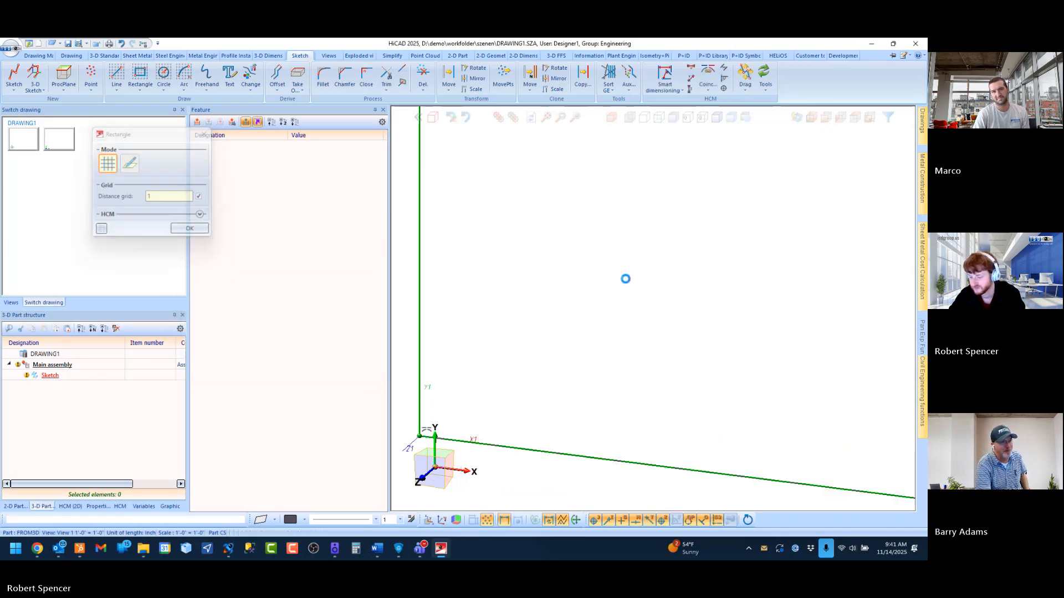
pyautogui.scroll(-3, 581, 280)
pyautogui.scroll(1, 613, 266)
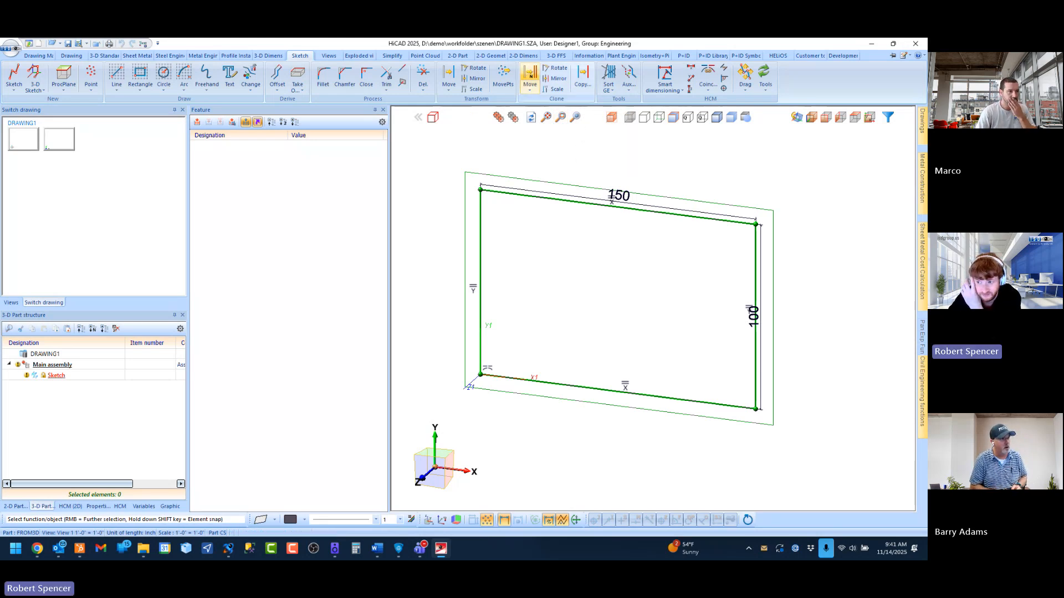
# Step: Clone the rectangle's left edge three times along the top edge and its top edge three times along the left edge
pyautogui.click(529, 72)
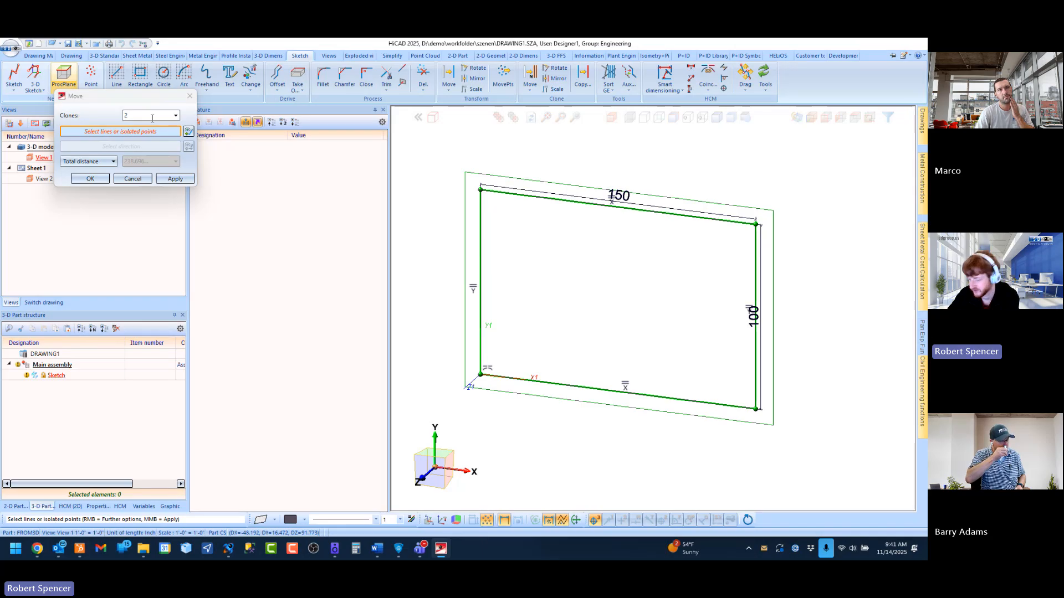
pyautogui.doubleClick(153, 118)
pyautogui.write('3')
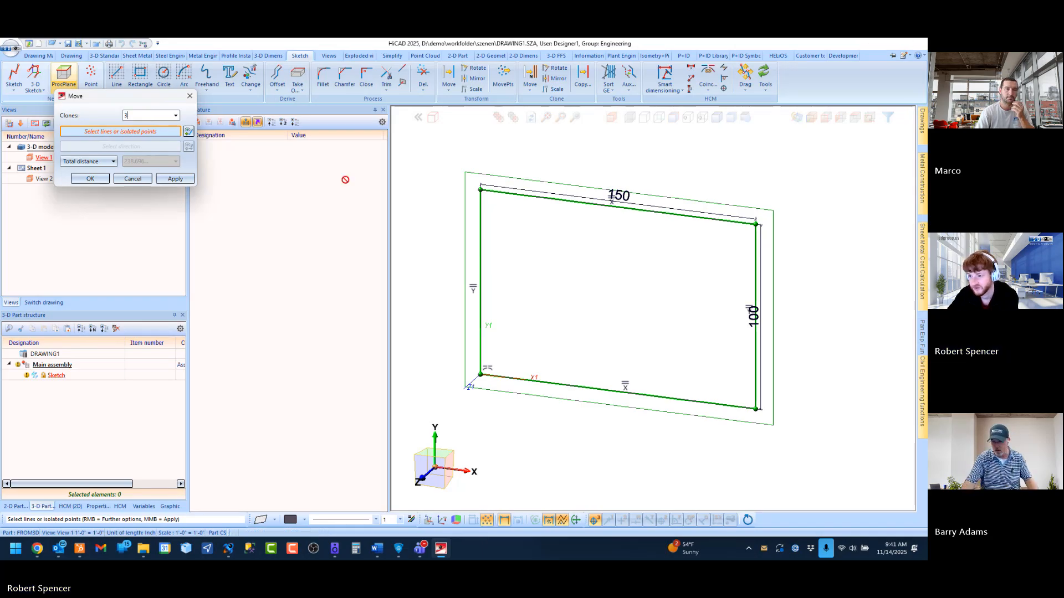
pyautogui.click(493, 216)
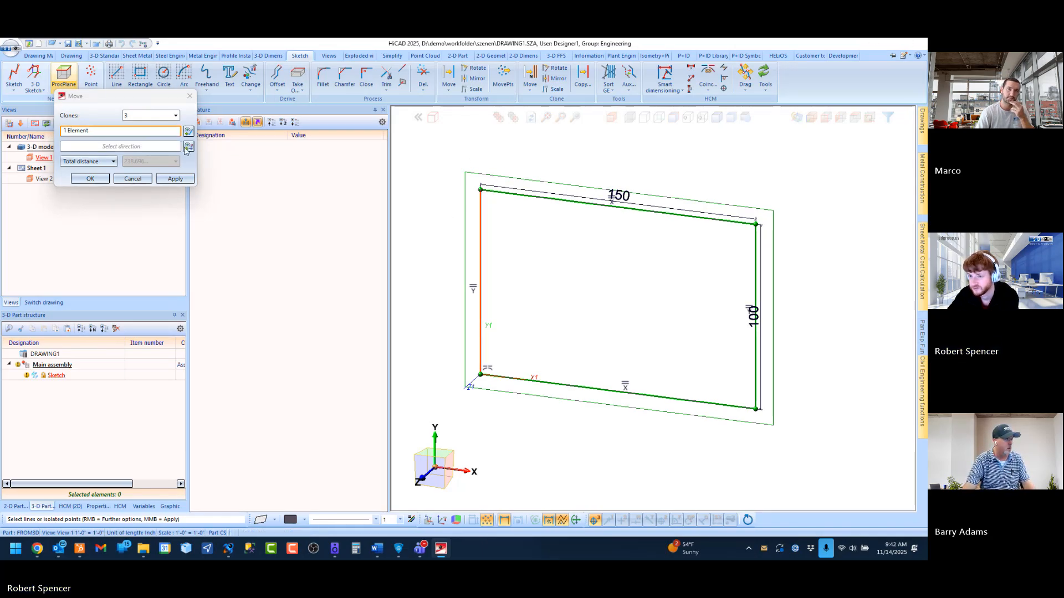
pyautogui.click(554, 199)
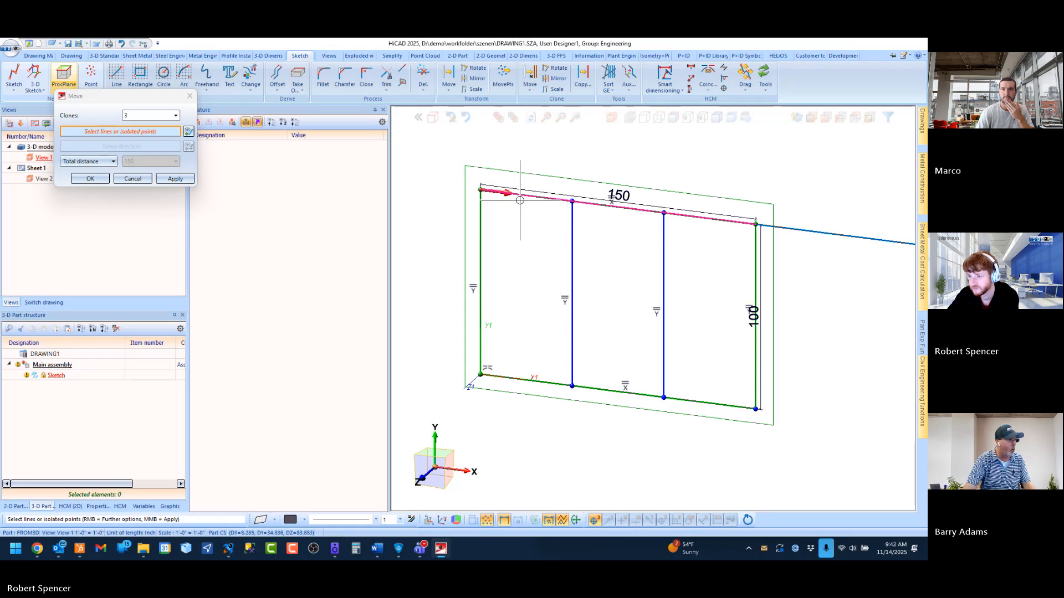
pyautogui.click(187, 148)
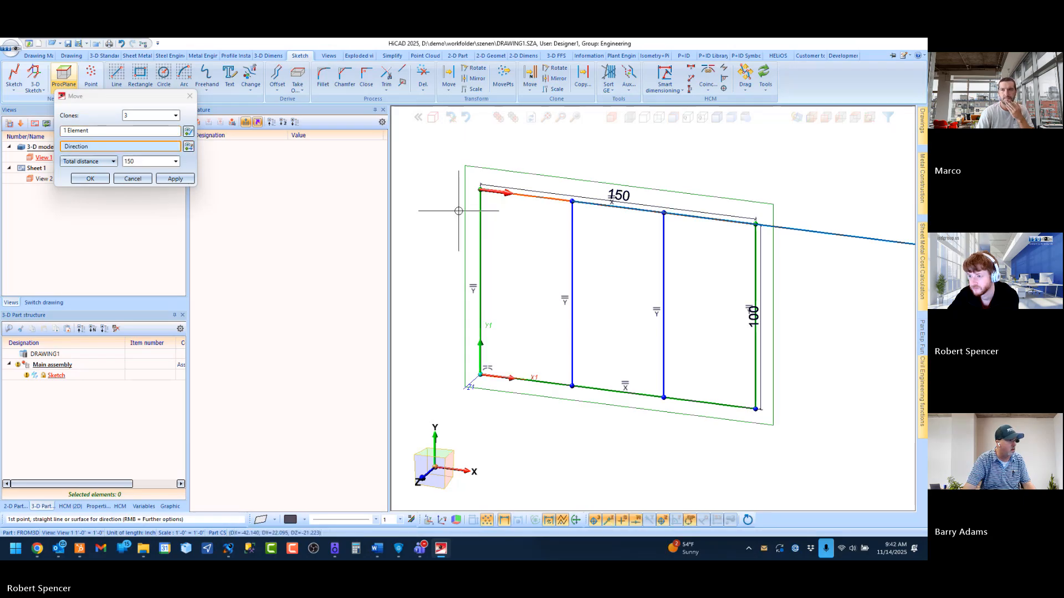
pyautogui.click(492, 228)
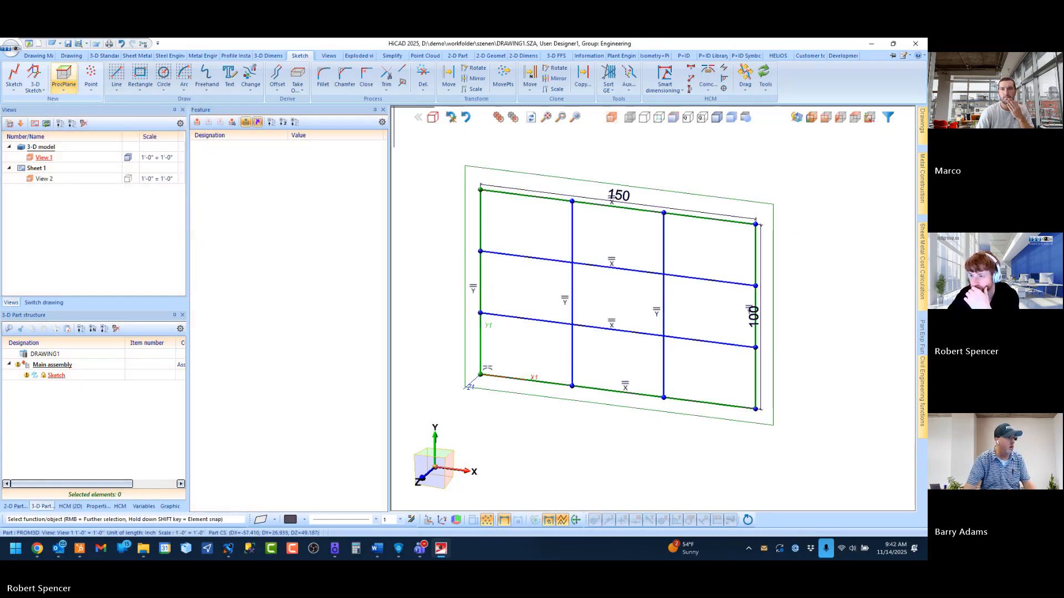
# Step: Delete the surplus elements left in the cloned grid sketch
pyautogui.click(423, 83)
pyautogui.click(443, 207)
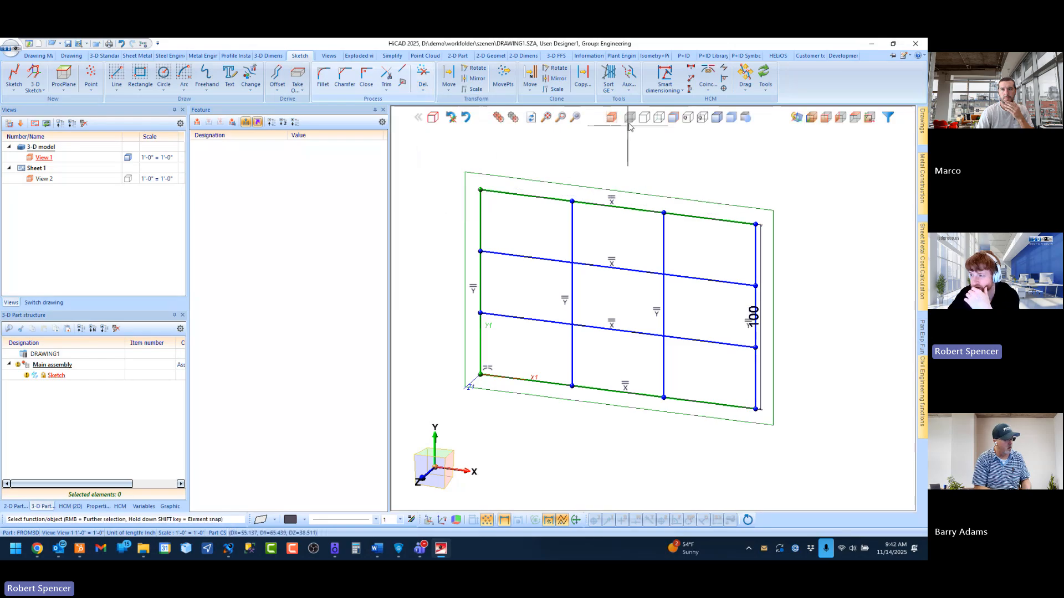
pyautogui.scroll(-1, 510, 248)
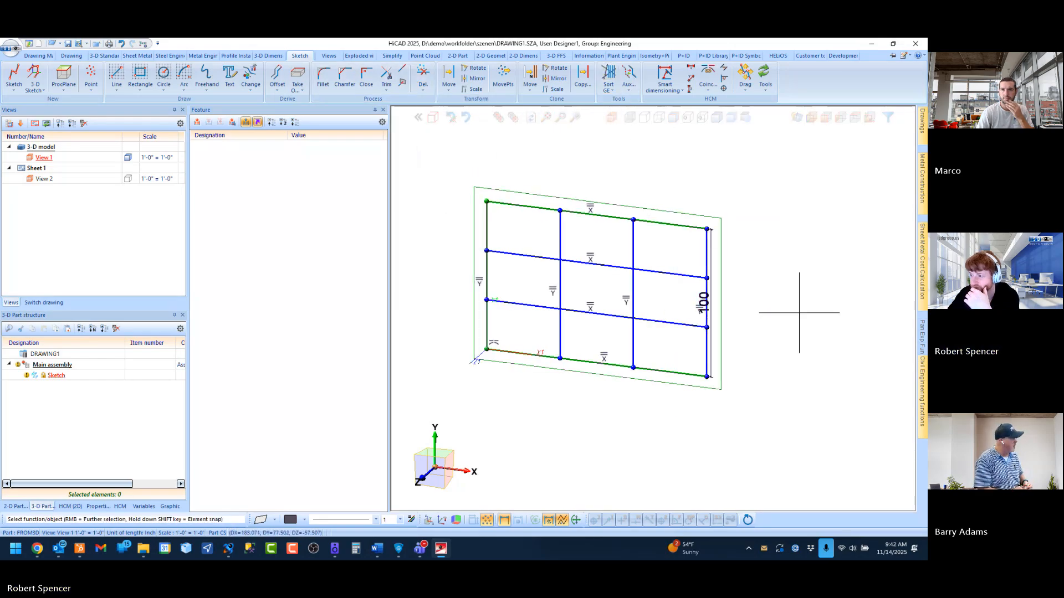
# Step: Start a layout-planning Element Installation on the grid sketch with the USA_ACM_FUSION_1 variant from ISD Example
pyautogui.moveTo(921, 378)
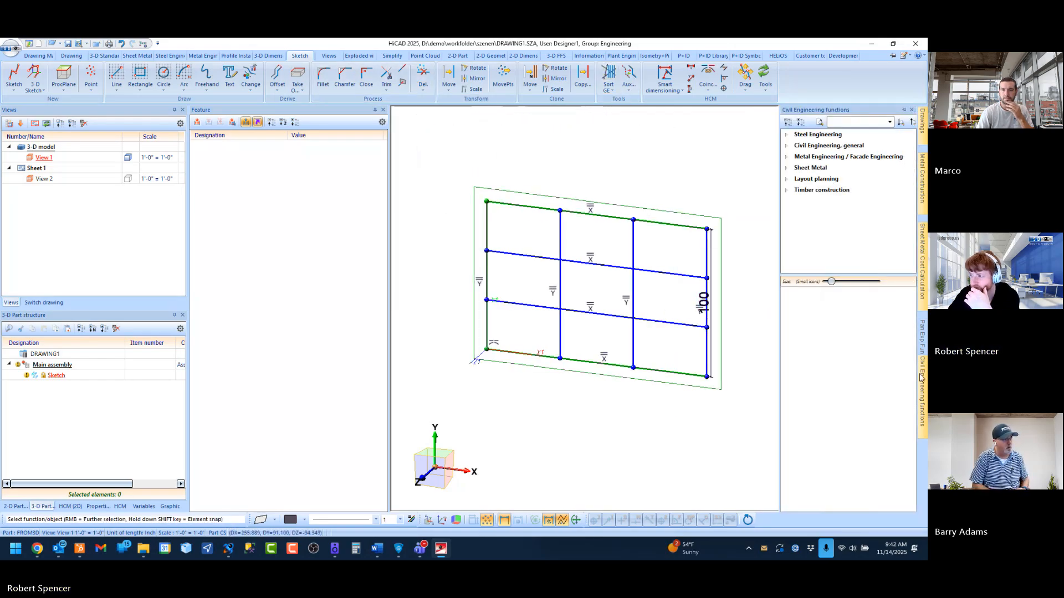
pyautogui.click(824, 180)
pyautogui.click(800, 305)
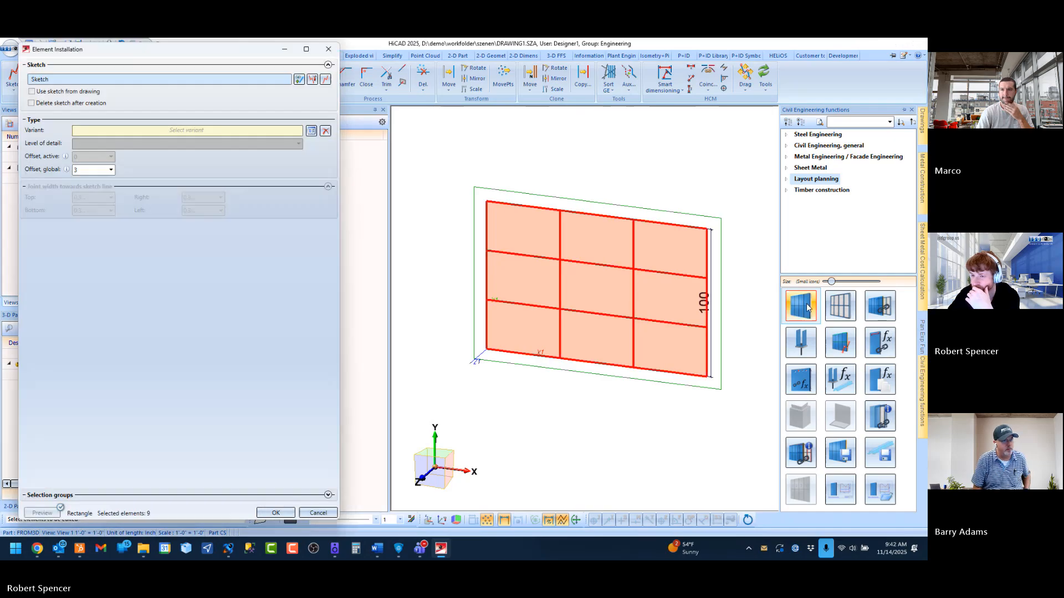
pyautogui.click(300, 129)
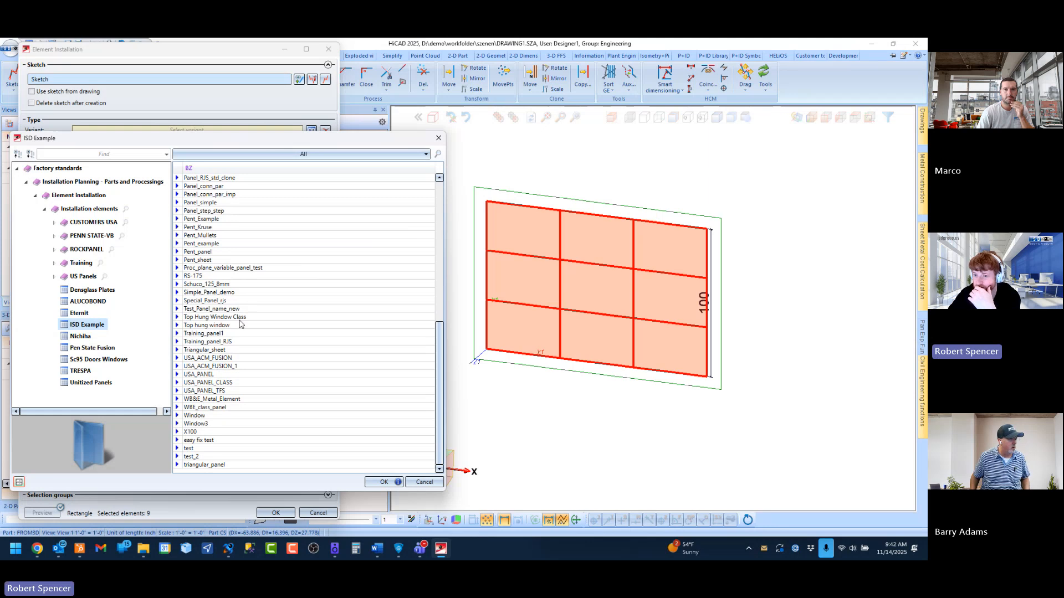
pyautogui.click(224, 366)
pyautogui.doubleClick(223, 367)
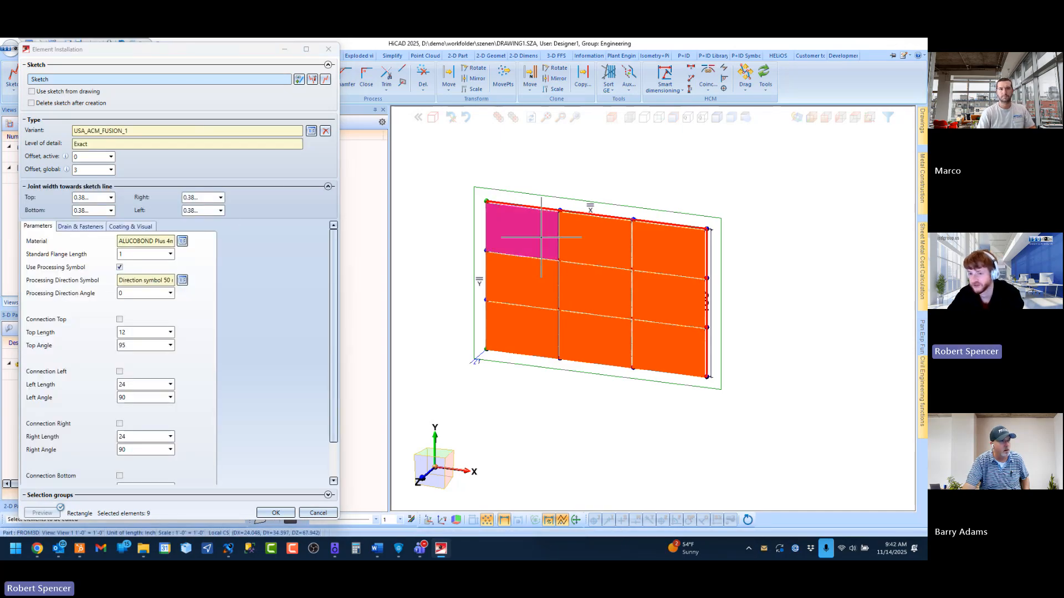
# Step: Select the top row of three panels and enable Connection Top for them
pyautogui.click(547, 222)
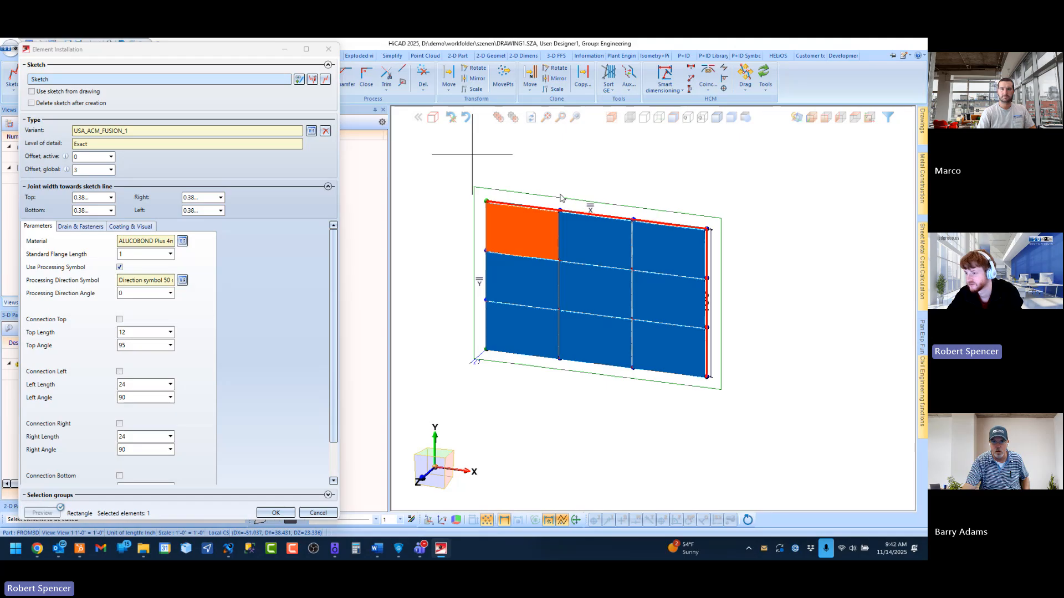
pyautogui.moveTo(575, 258); pyautogui.dragTo(587, 395, button='middle')
pyautogui.scroll(-2, 518, 207)
pyautogui.moveTo(518, 207)
pyautogui.mouseDown()
pyautogui.moveTo(697, 321)
pyautogui.moveTo(743, 374)
pyautogui.mouseUp()
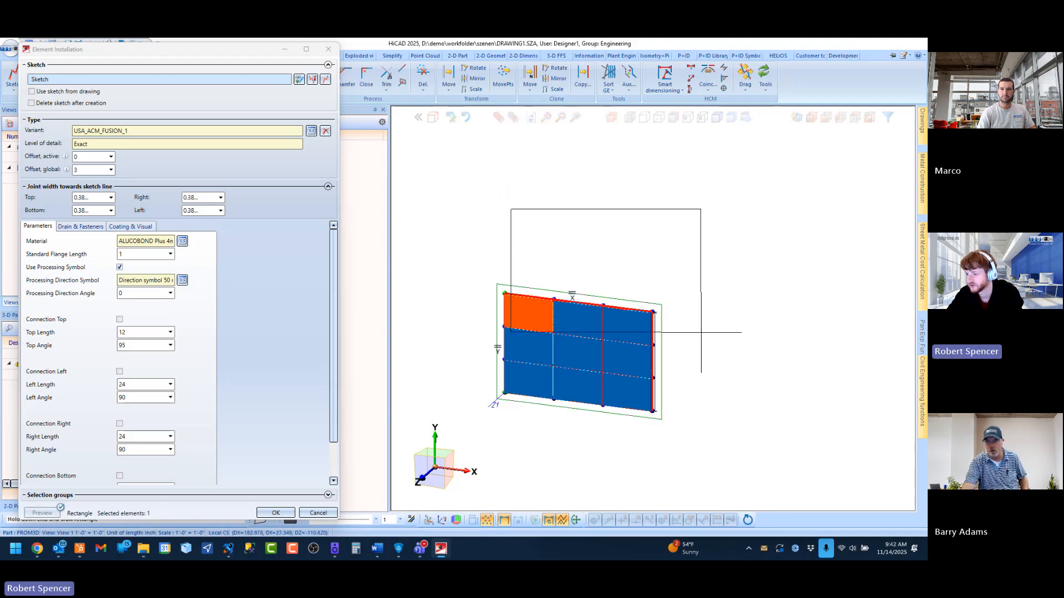
pyautogui.click(119, 319)
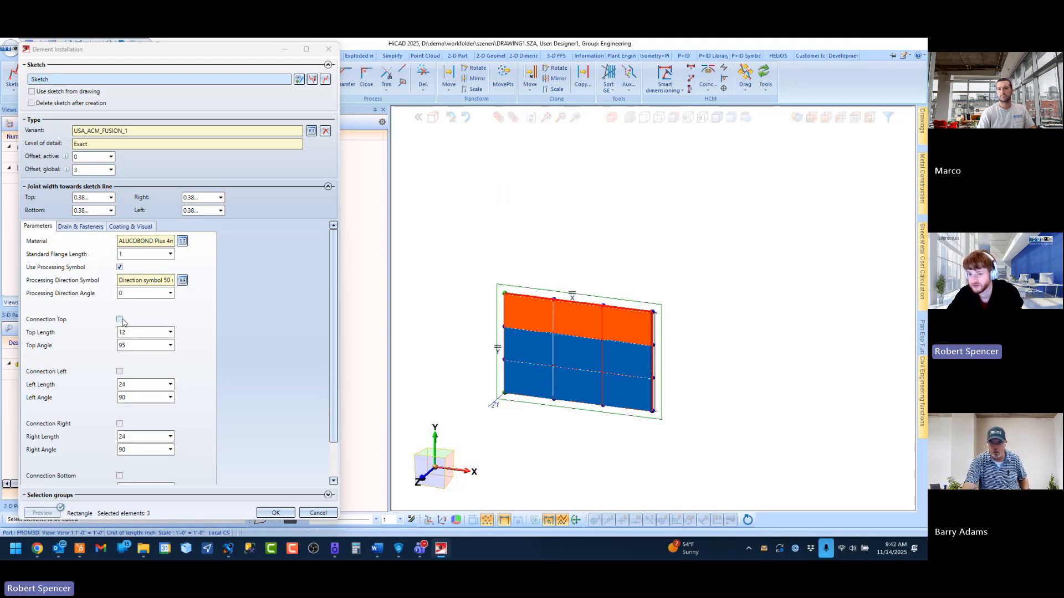
# Step: Select the right-hand column of three panels and enable Connection Right for them
pyautogui.click(632, 325)
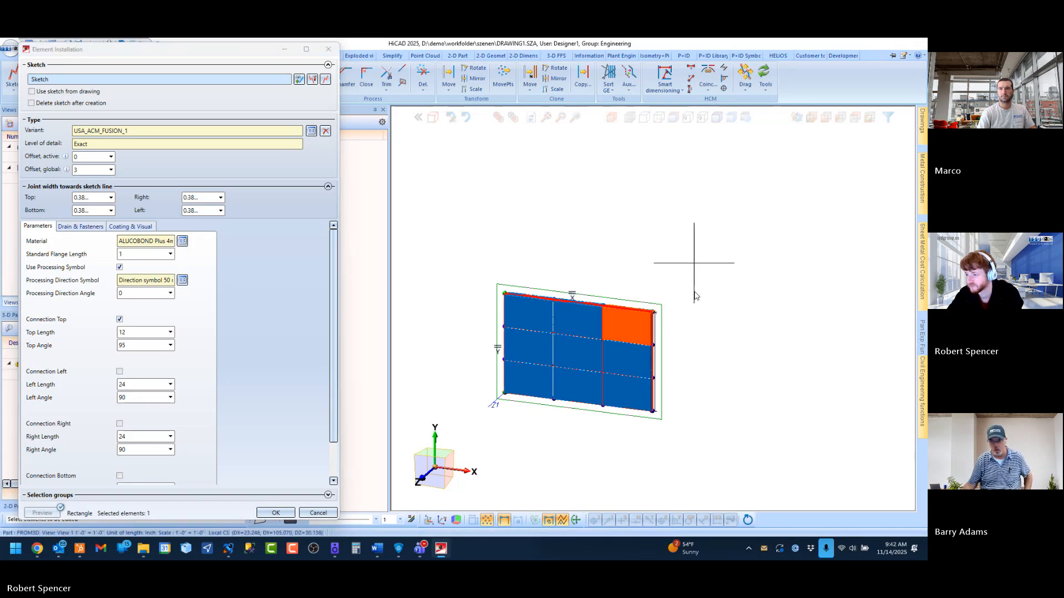
pyautogui.moveTo(694, 263); pyautogui.dragTo(661, 382)
pyautogui.moveTo(660, 382); pyautogui.dragTo(660, 383, button='middle')
pyautogui.scroll(-4, 659, 288)
pyautogui.moveTo(663, 261); pyautogui.dragTo(614, 411, button='middle')
pyautogui.scroll(-4, 699, 255)
pyautogui.moveTo(712, 195); pyautogui.dragTo(654, 358)
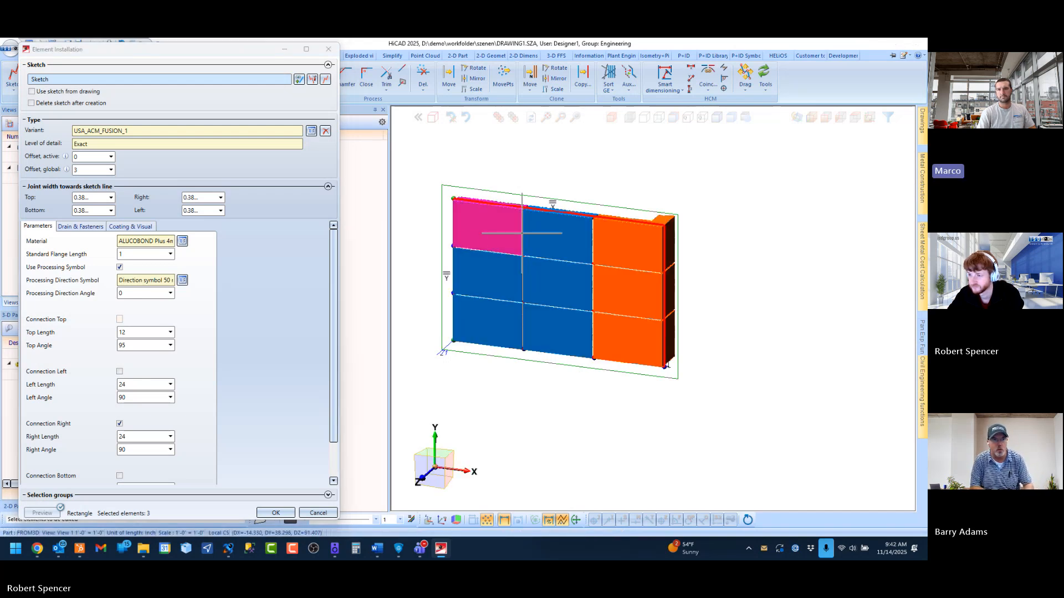
# Step: Enable Connection Left for the left-hand column of three panels and generate the element installation
pyautogui.moveTo(419, 151); pyautogui.dragTo(531, 386)
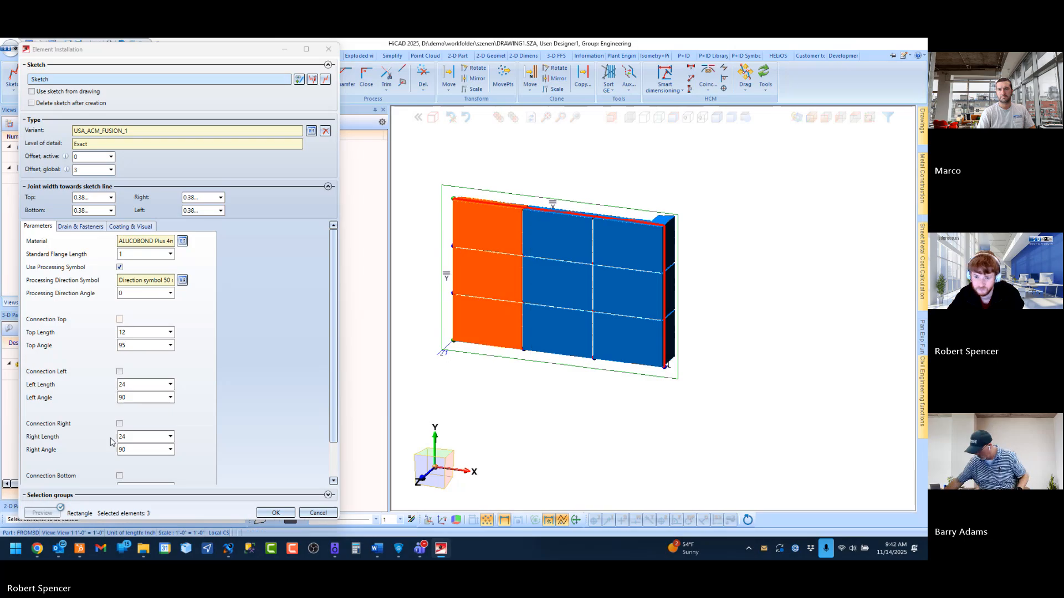
pyautogui.scroll(-2, 123, 328)
pyautogui.click(120, 329)
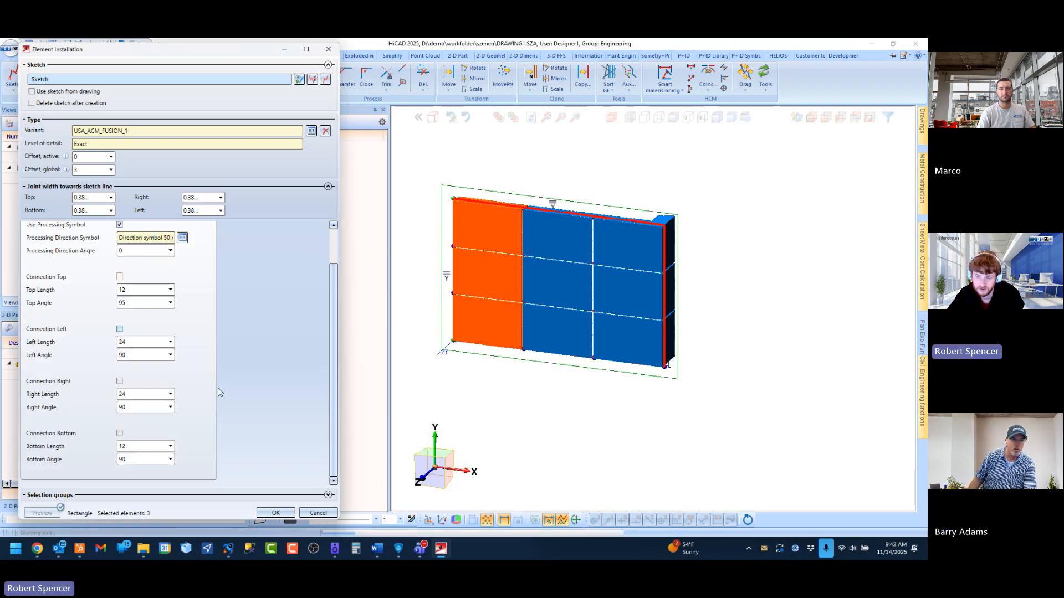
pyautogui.click(274, 513)
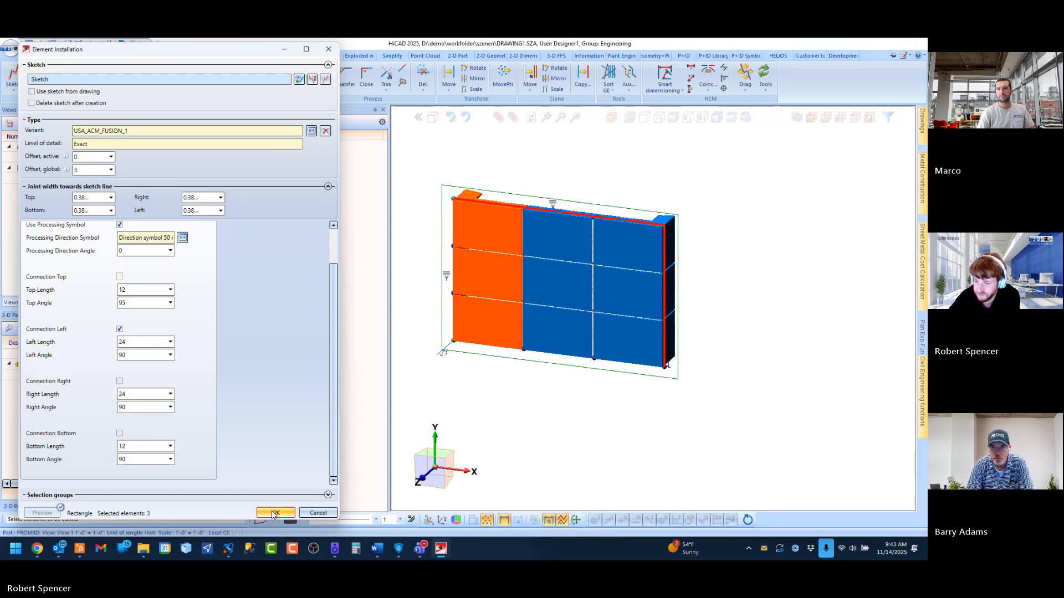
pyautogui.click(274, 513)
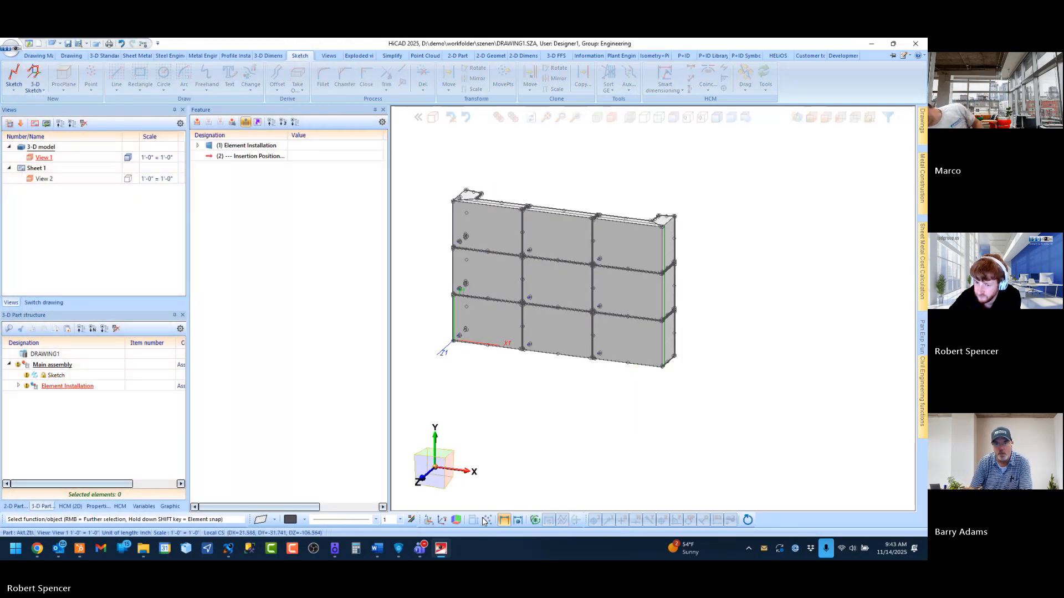
# Step: Delete the grid sketch from the main assembly
pyautogui.rightClick(64, 373)
pyautogui.click(258, 331)
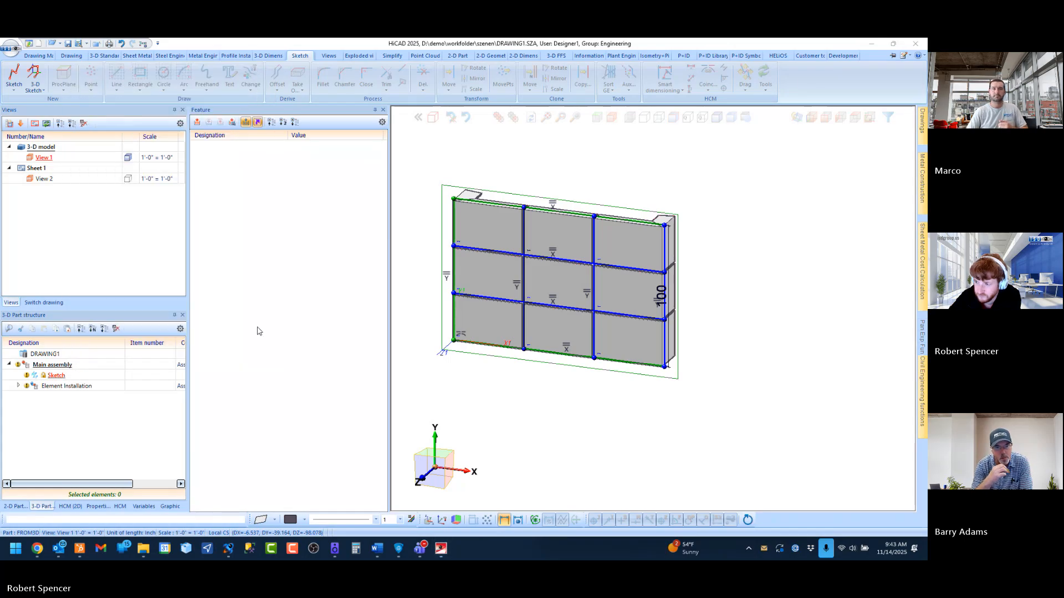
pyautogui.scroll(-1, 562, 397)
pyautogui.moveTo(542, 285)
pyautogui.mouseDown(button='middle')
pyautogui.moveTo(599, 297)
pyautogui.moveTo(689, 278)
pyautogui.moveTo(541, 287)
pyautogui.mouseUp(button='middle')
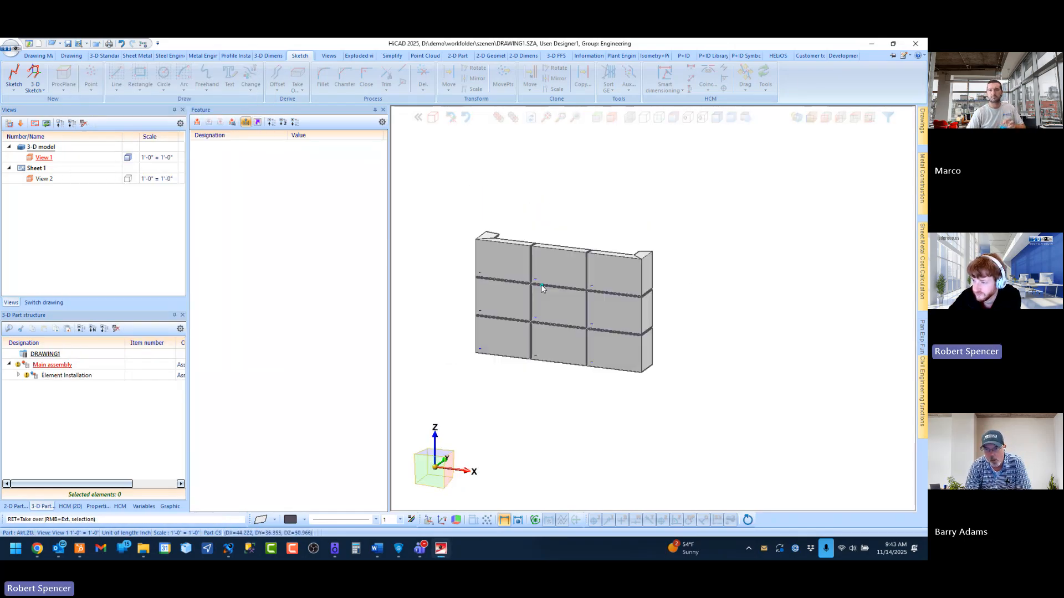
pyautogui.scroll(2, 543, 284)
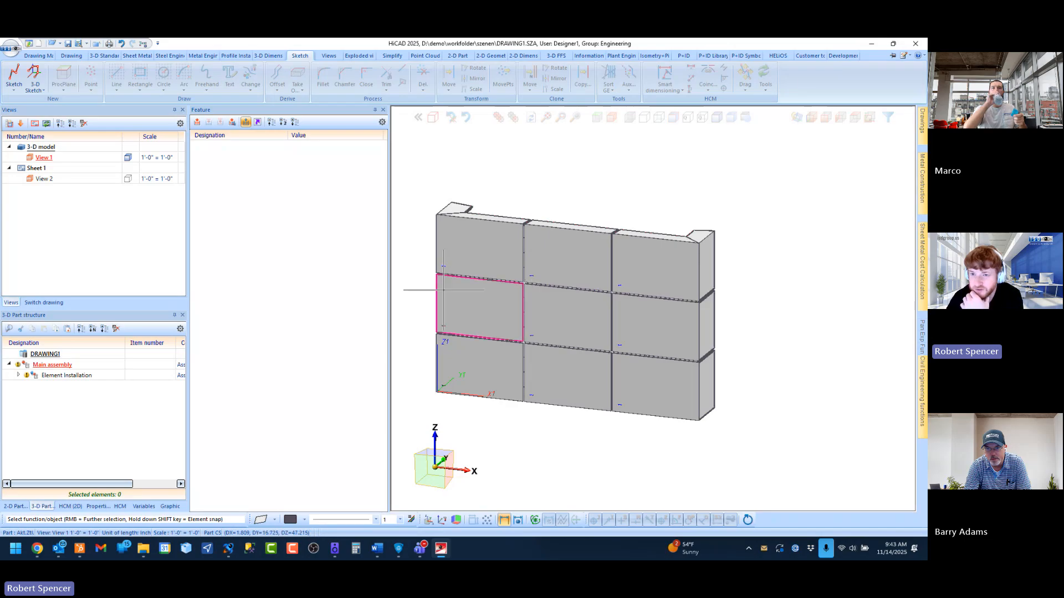
# Step: Itemise the drawing's parts and expand the Element Installation assembly in the part structure to list its panels
pyautogui.click(71, 56)
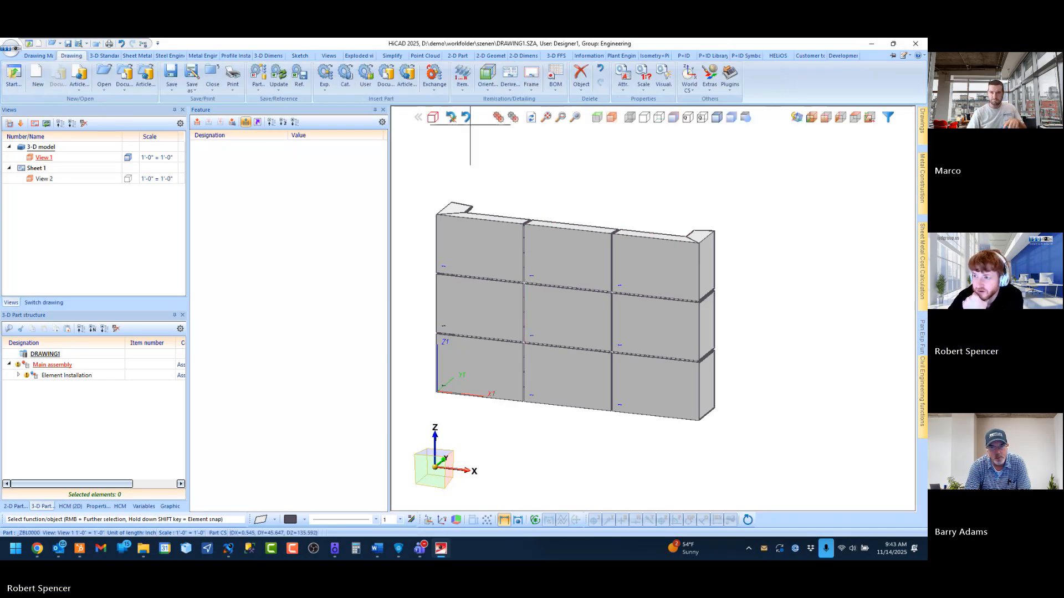
pyautogui.click(463, 76)
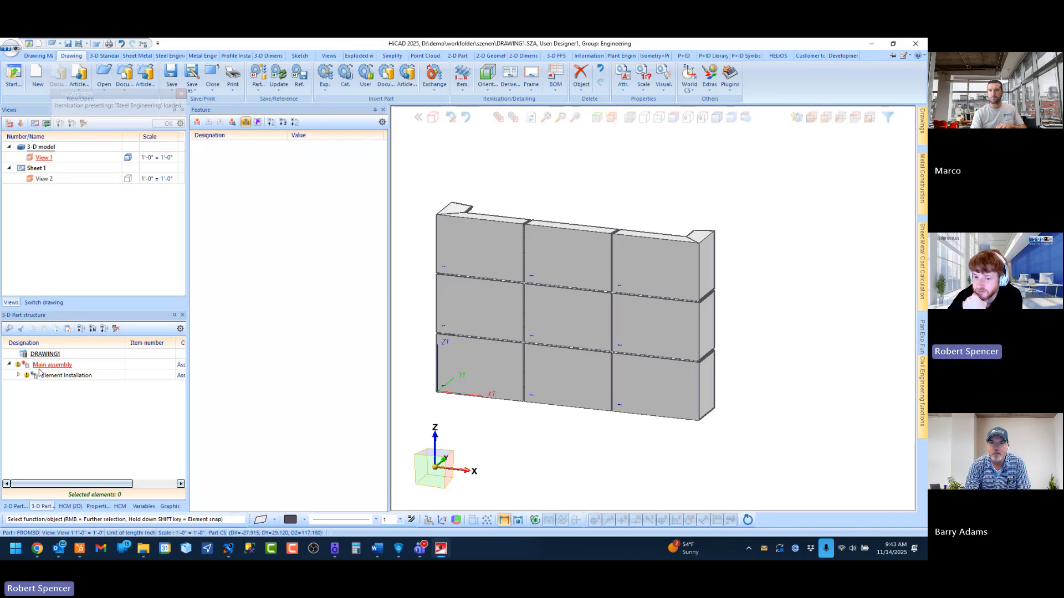
pyautogui.click(20, 375)
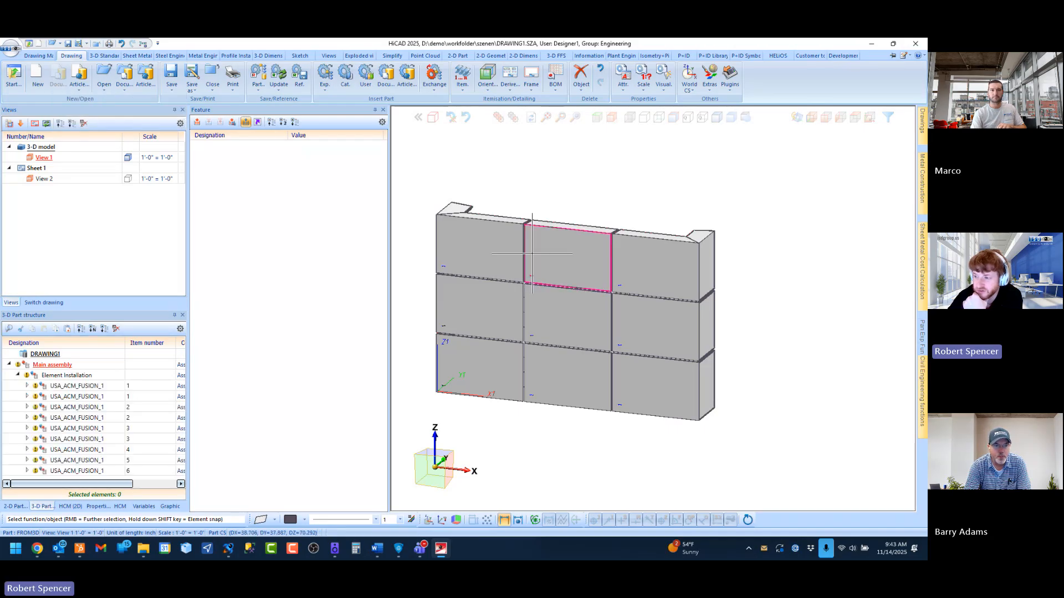
pyautogui.scroll(-1, 532, 253)
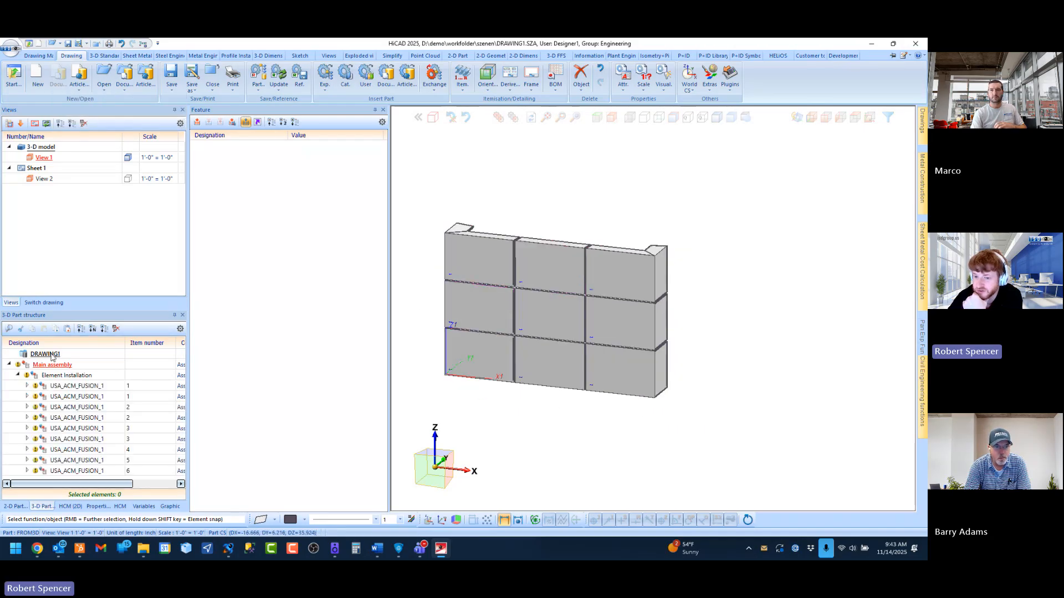
# Step: Start drawing derivation for the upper right-hand USA_ACM_FUSION_1 panel, with To existing drawing as the drawing target
pyautogui.click(631, 274)
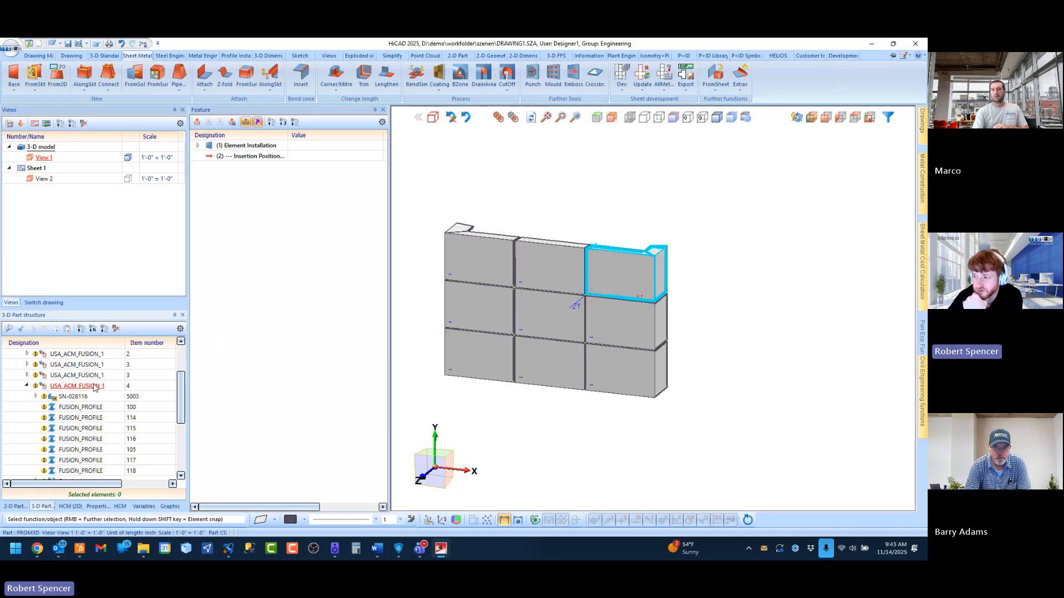
pyautogui.click(74, 56)
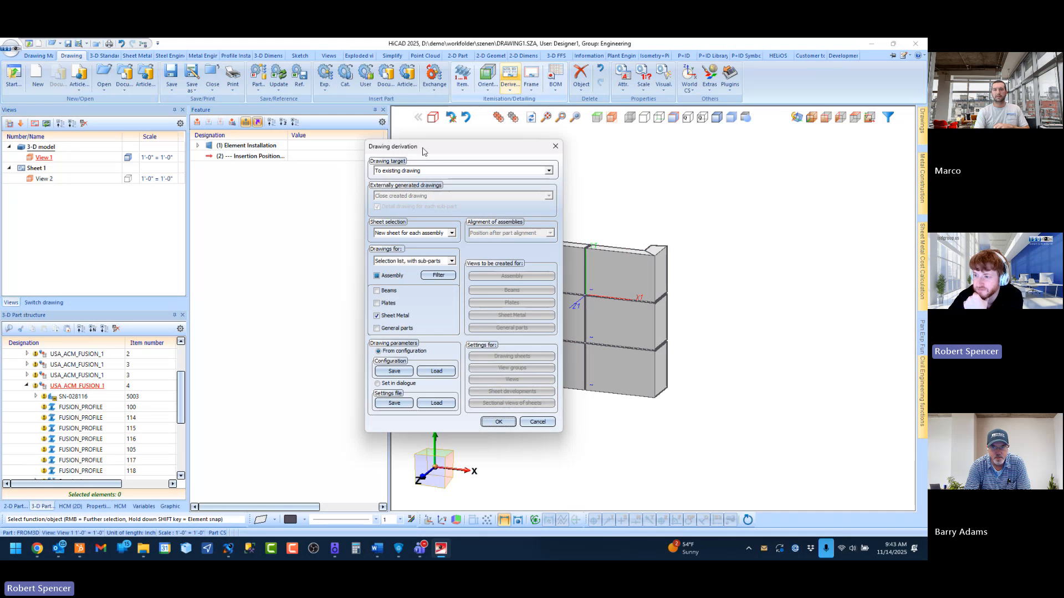
pyautogui.moveTo(423, 151)
pyautogui.mouseDown()
pyautogui.moveTo(383, 175)
pyautogui.moveTo(259, 183)
pyautogui.mouseUp()
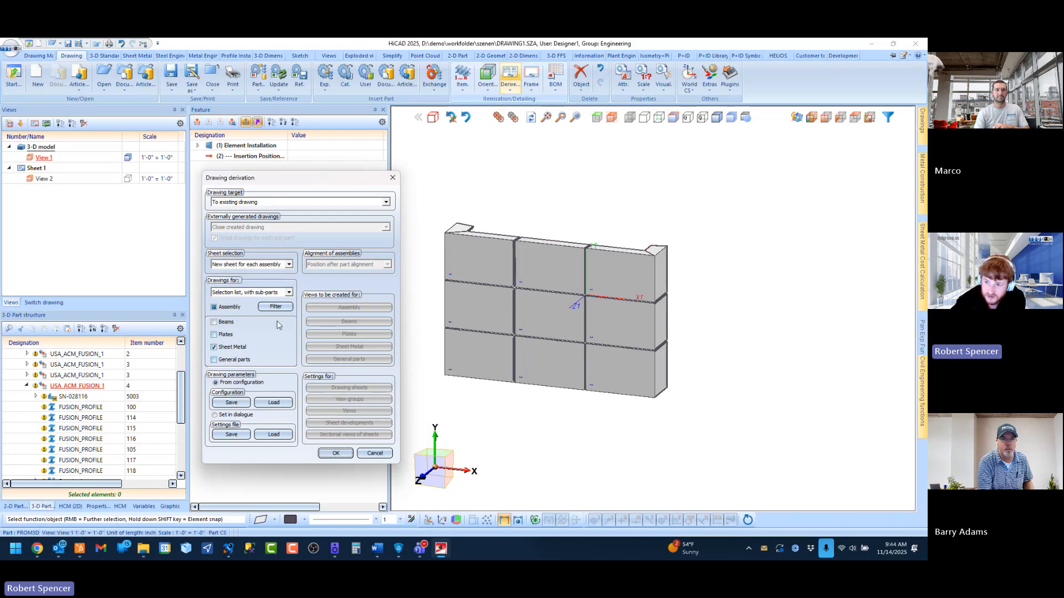
pyautogui.click(288, 202)
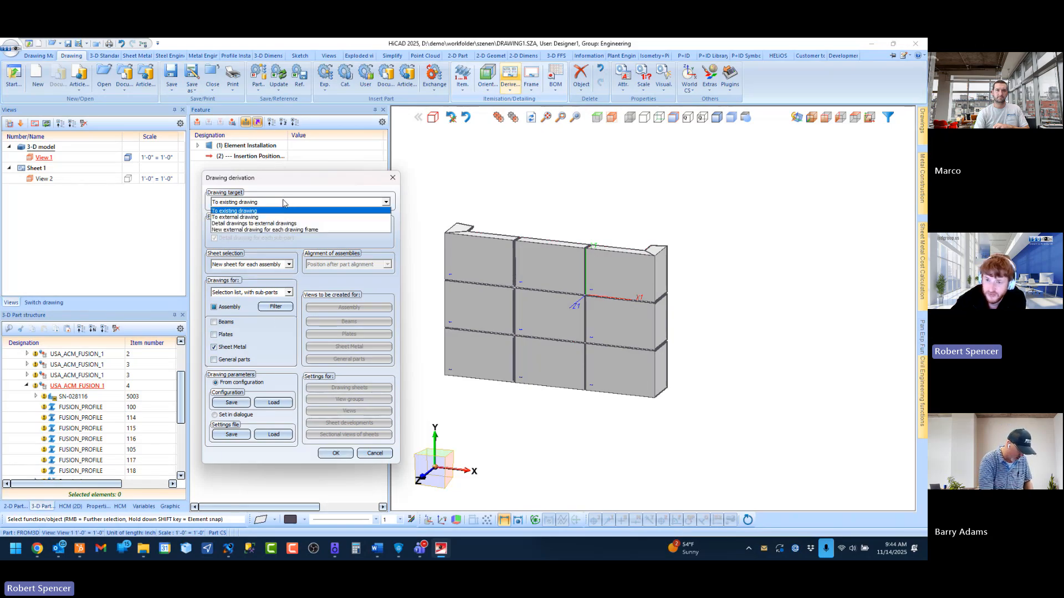
pyautogui.click(283, 203)
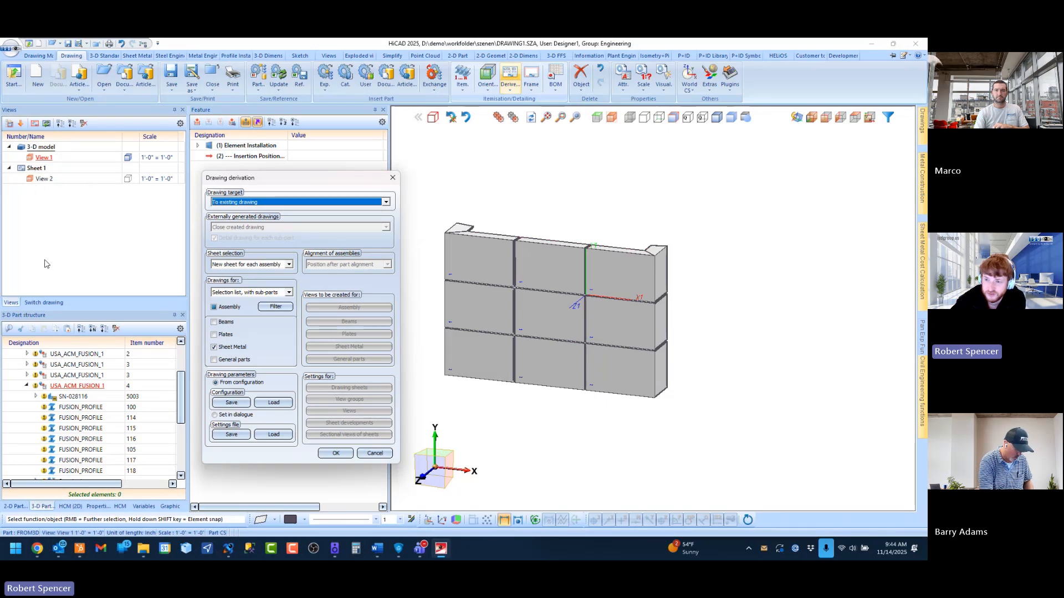
pyautogui.click(261, 203)
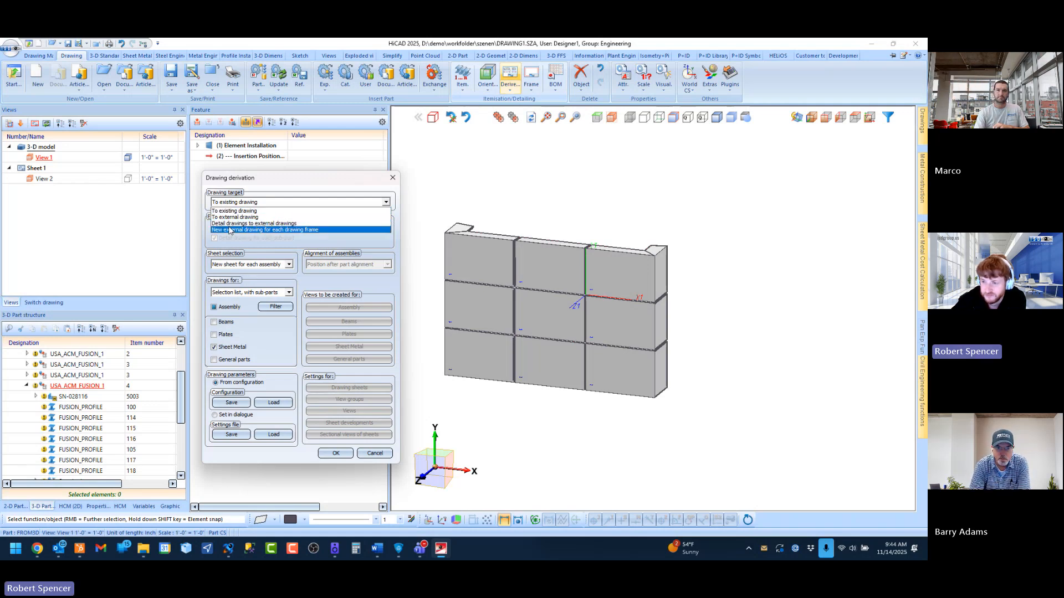
pyautogui.click(232, 213)
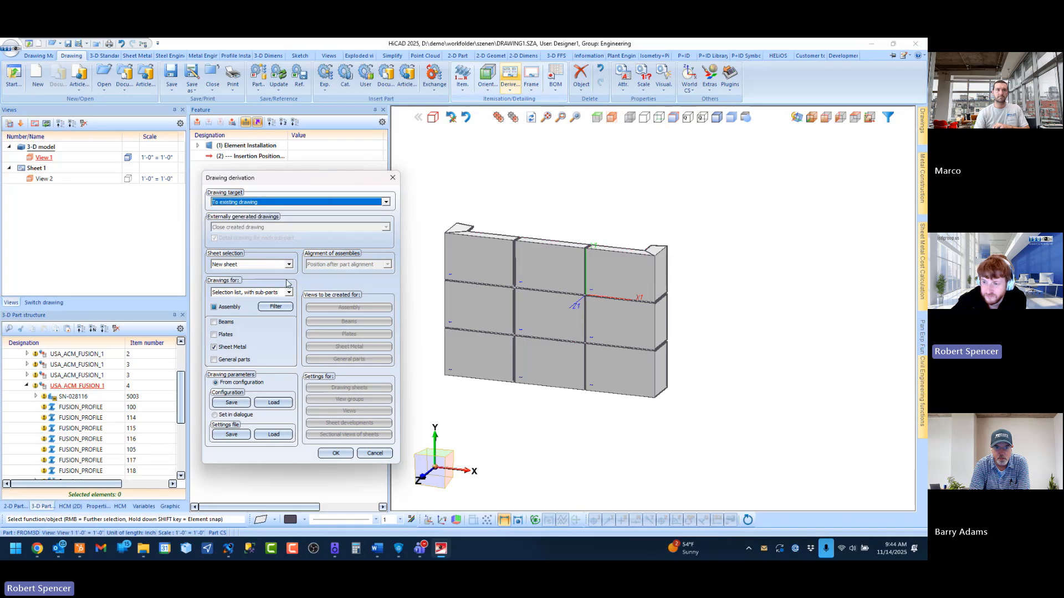
# Step: Set the sheet selection of the drawing derivation to New sheet for each view group
pyautogui.click(288, 266)
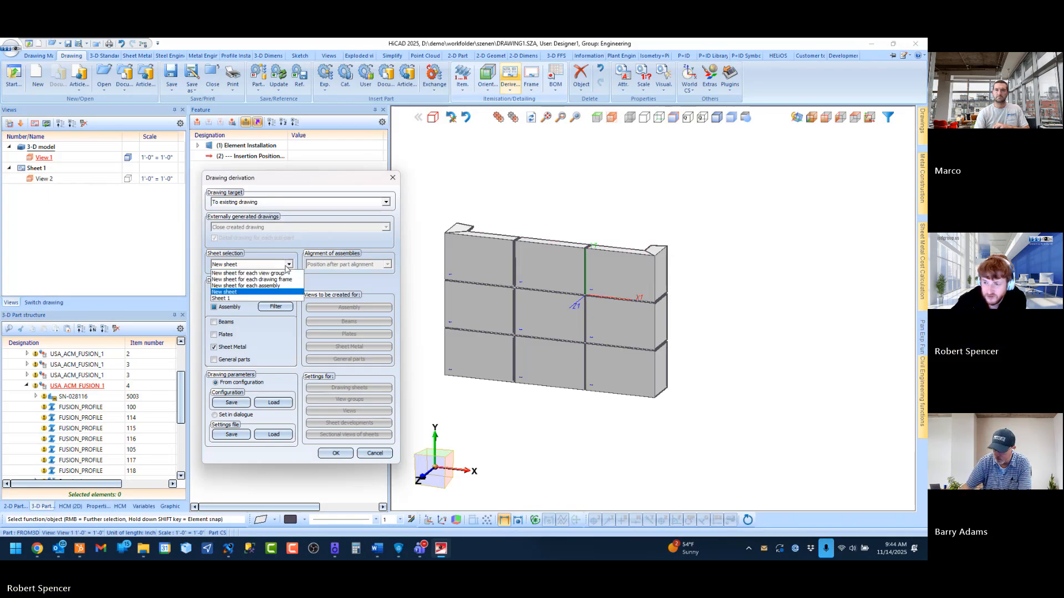
pyautogui.click(286, 267)
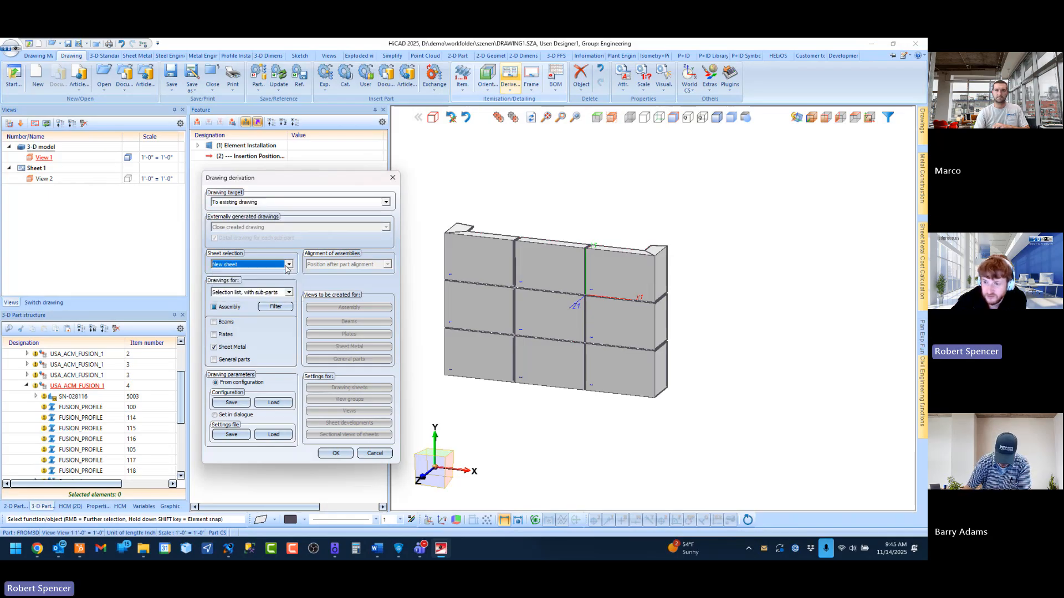
pyautogui.click(286, 267)
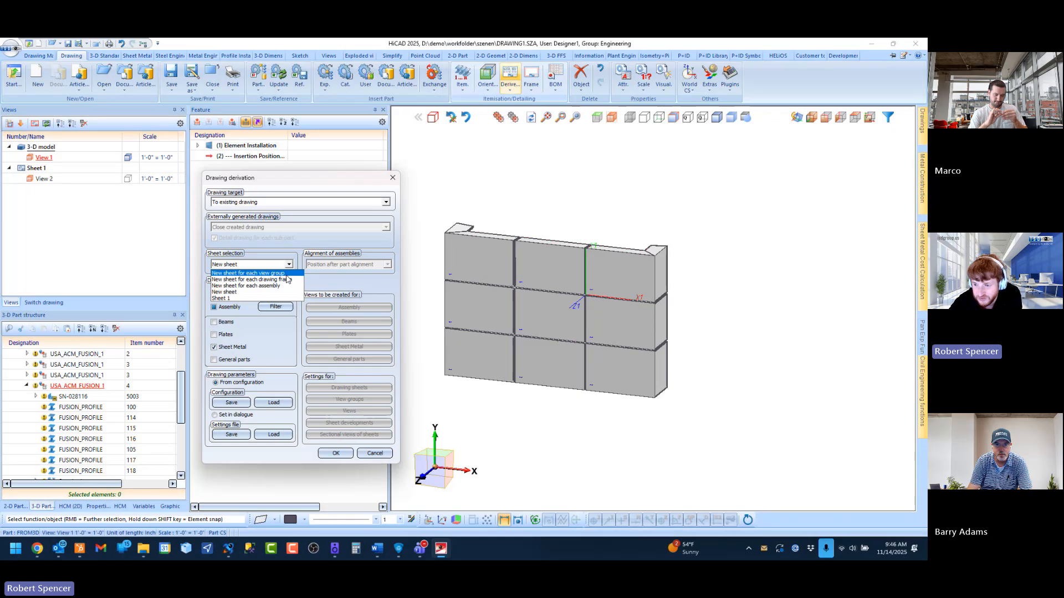
pyautogui.click(286, 274)
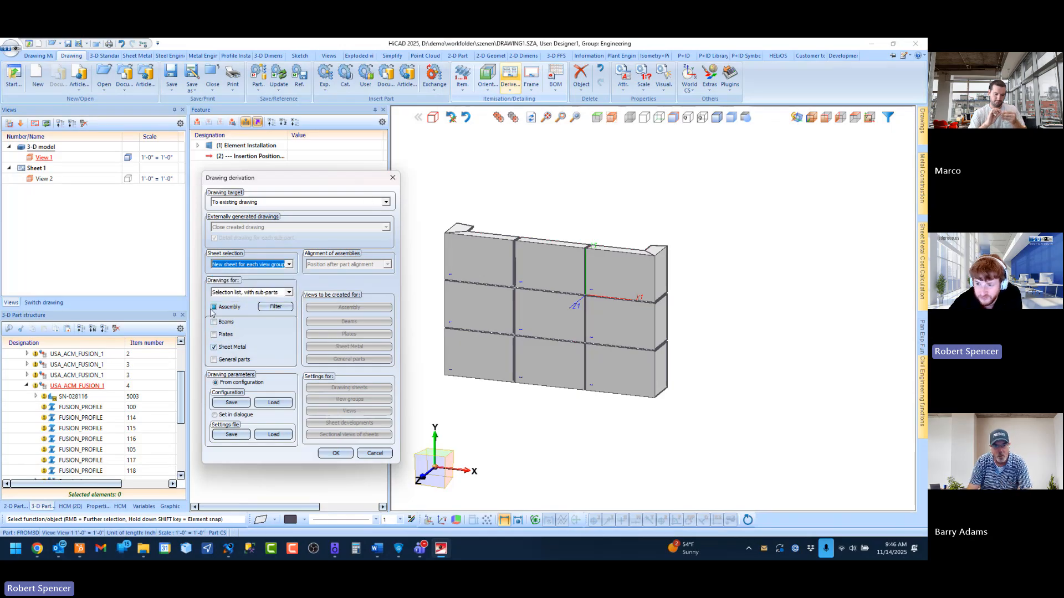
# Step: Set the assembly filter of the drawing derivation to only assemblies With sheet main part
pyautogui.click(264, 309)
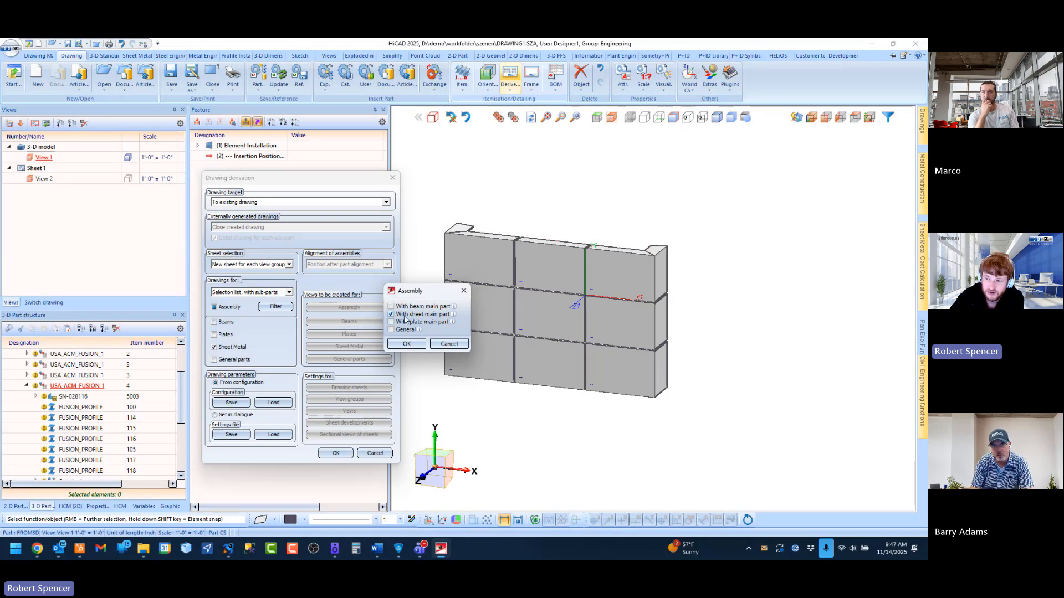
pyautogui.click(392, 315)
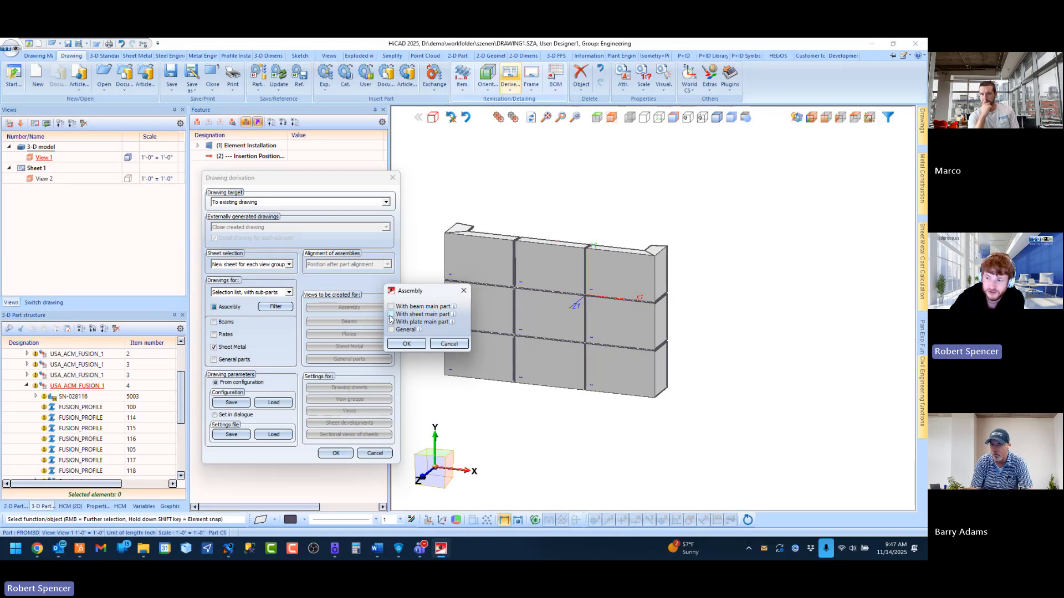
pyautogui.click(392, 330)
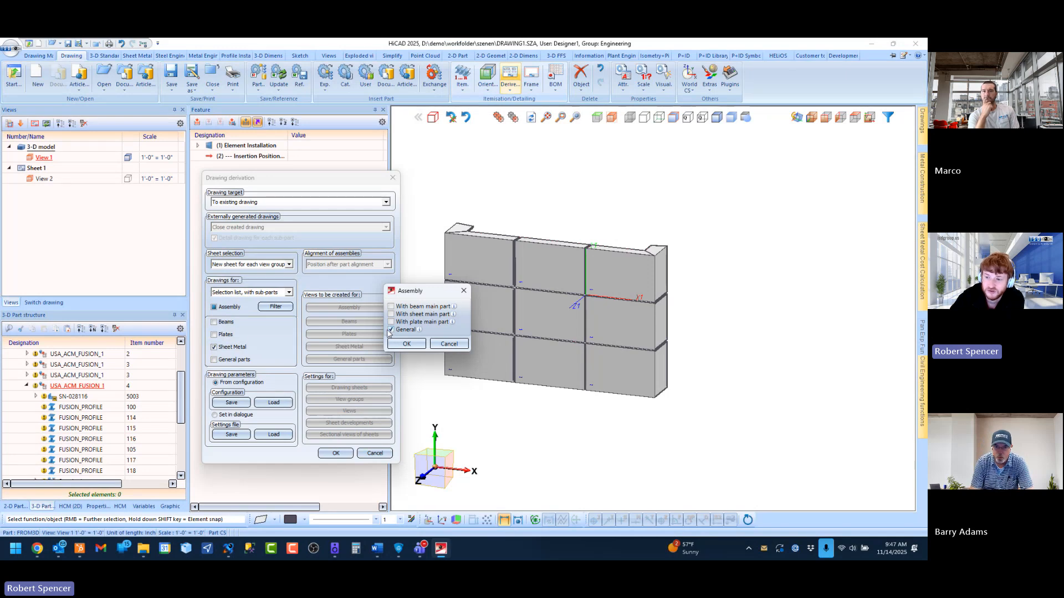
pyautogui.click(391, 329)
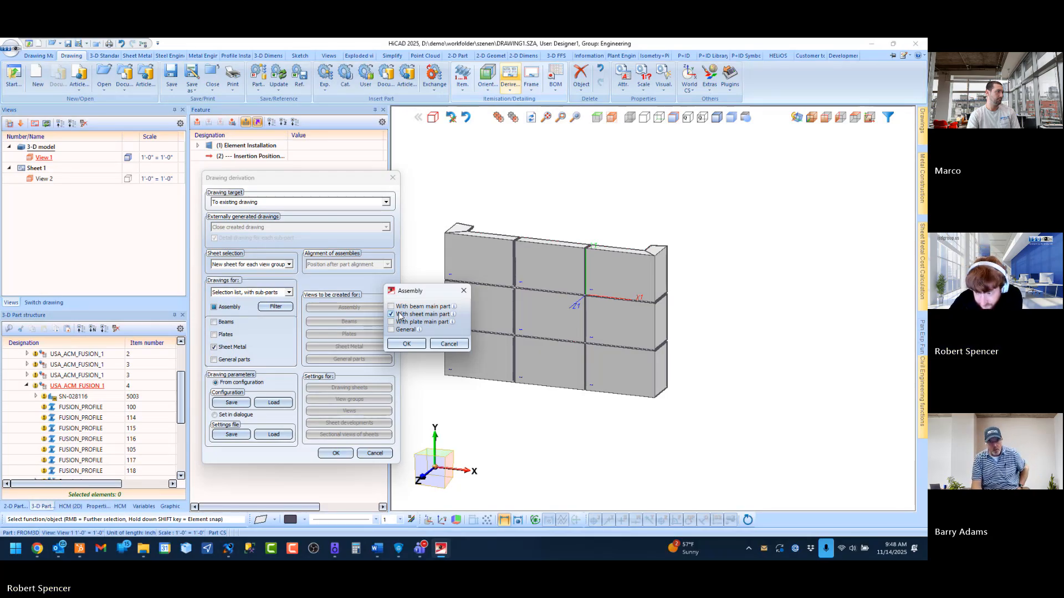
pyautogui.click(406, 343)
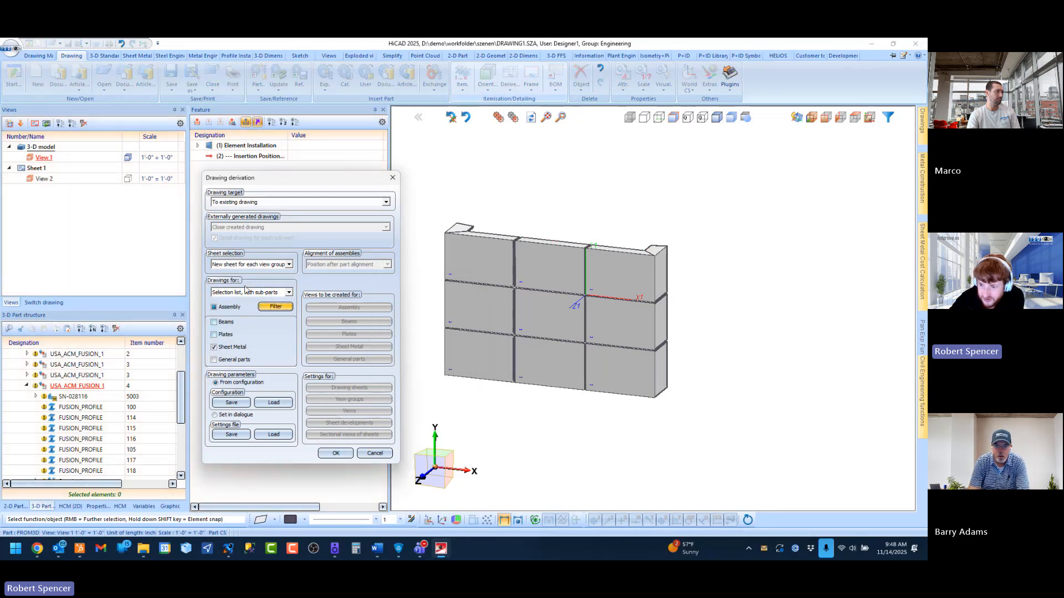
# Step: Try including Beams and Plates alongside Sheet Metal in the parts to derive drawings for
pyautogui.click(214, 322)
pyautogui.click(214, 335)
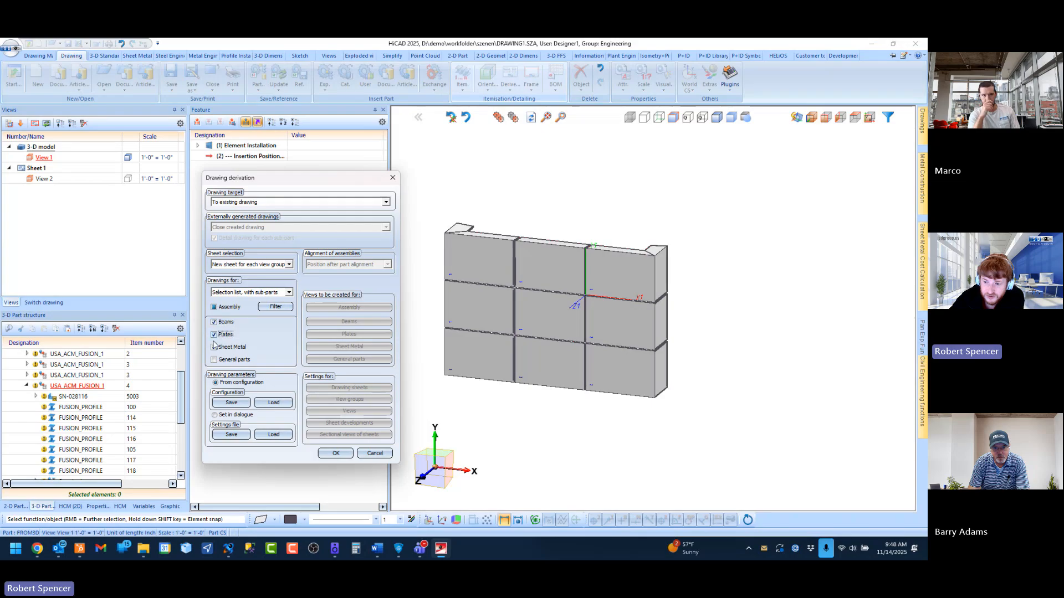
pyautogui.click(215, 322)
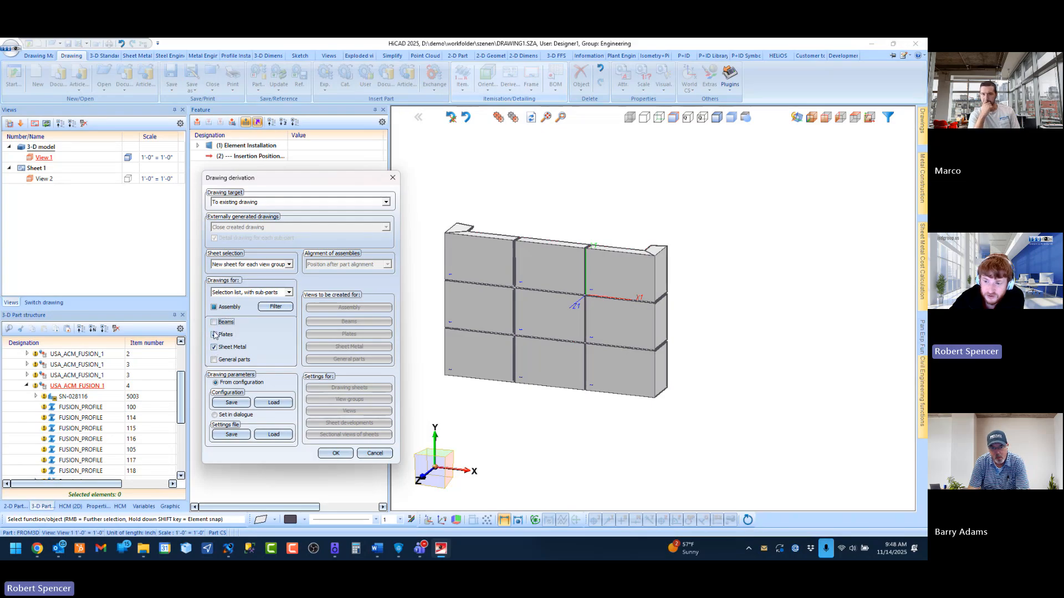
pyautogui.click(214, 334)
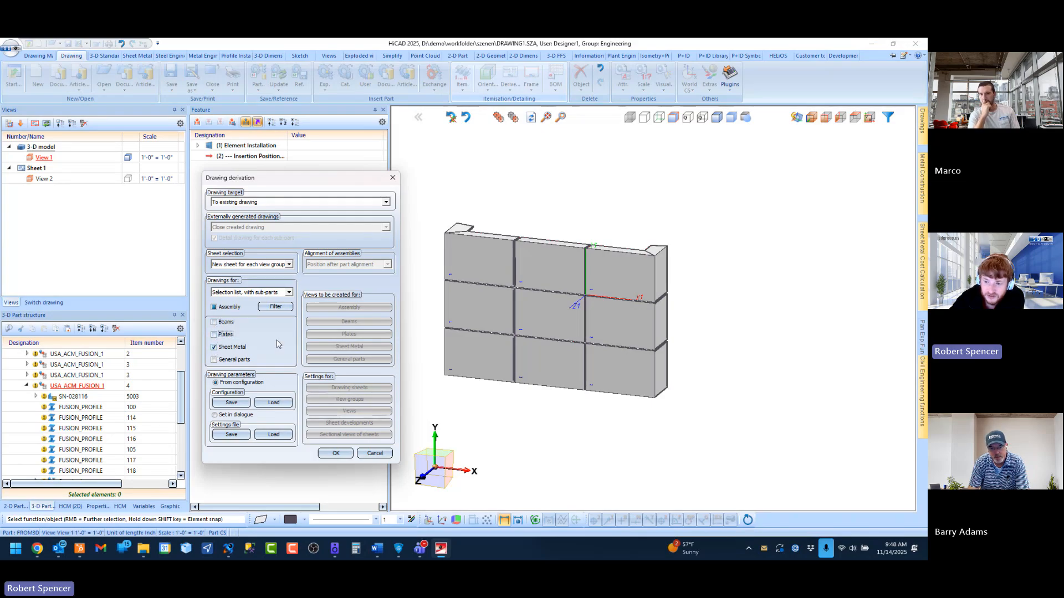
pyautogui.click(214, 323)
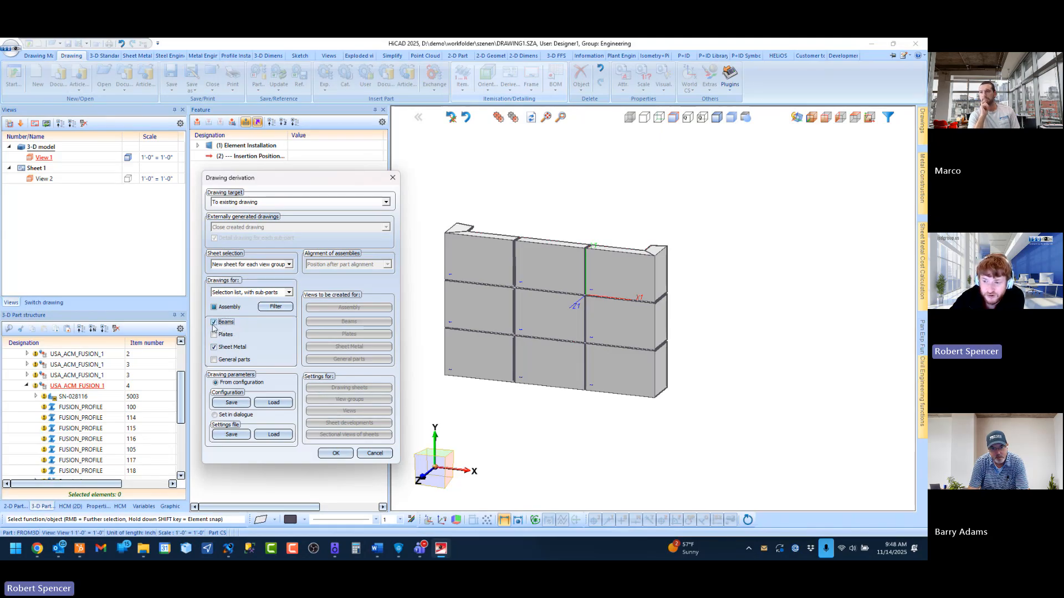
pyautogui.click(214, 322)
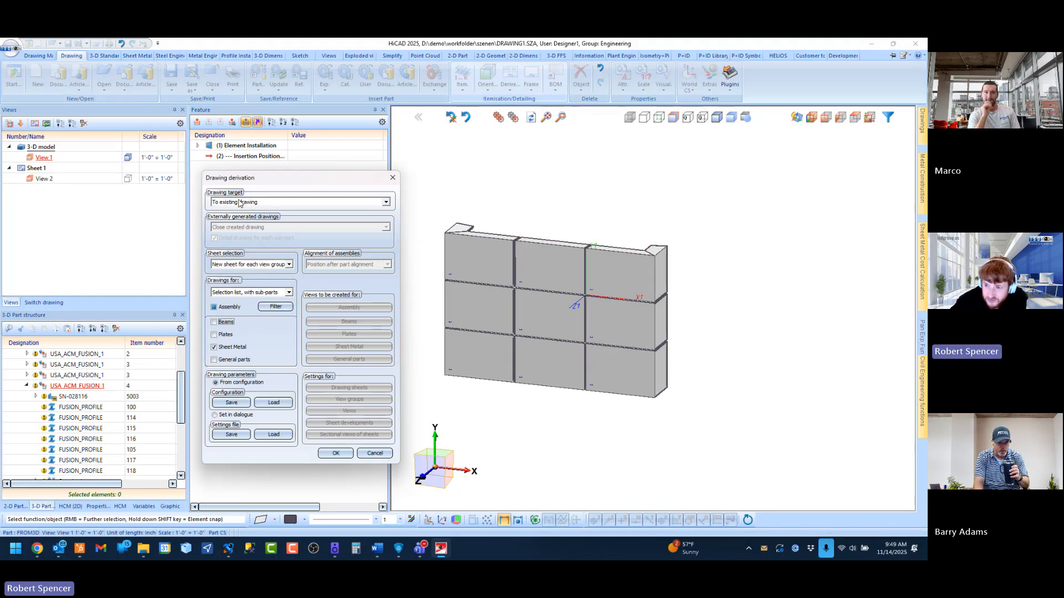
# Step: Confirm the drawing derivation with New sheet for each view group as the sheet selection
pyautogui.click(233, 265)
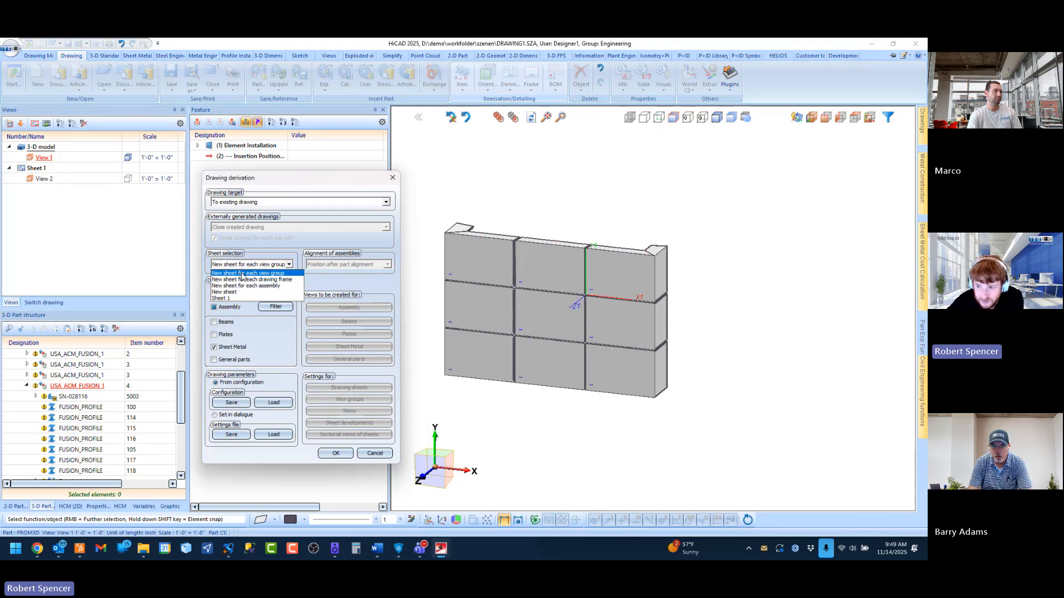
pyautogui.click(260, 273)
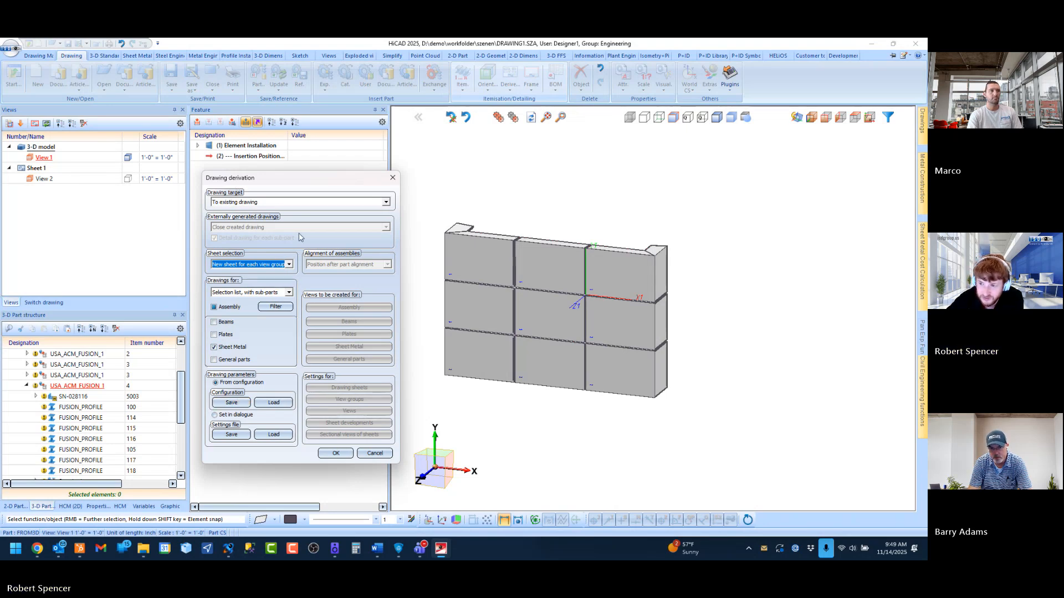
pyautogui.click(260, 265)
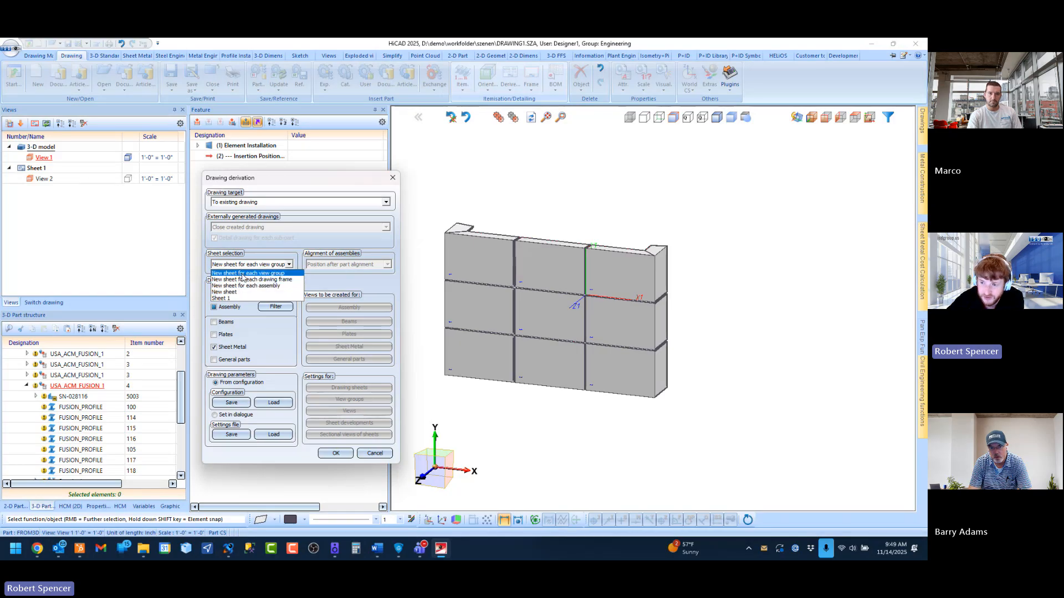
pyautogui.click(242, 274)
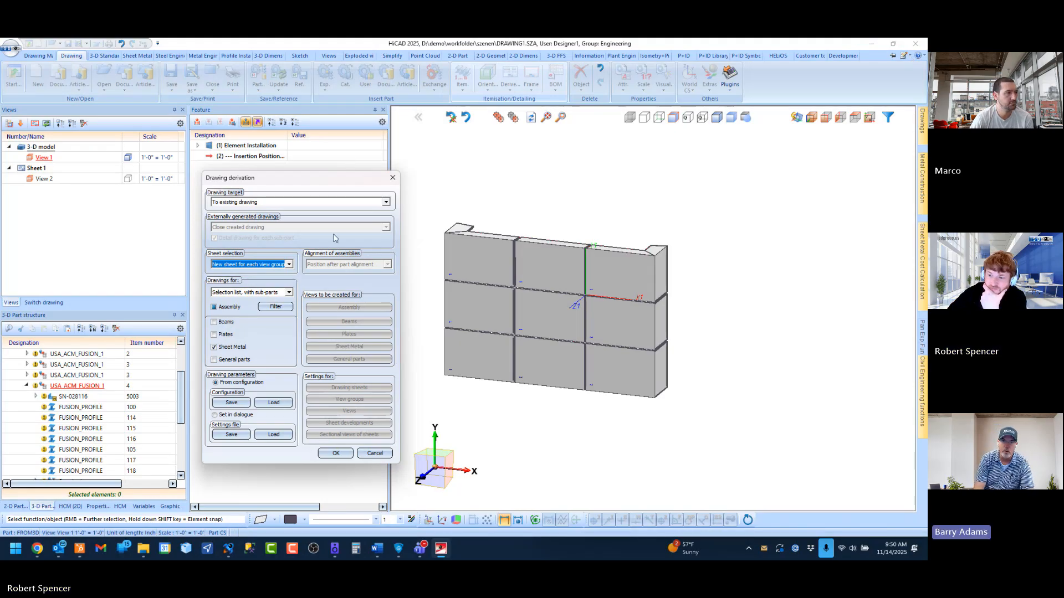
pyautogui.click(336, 454)
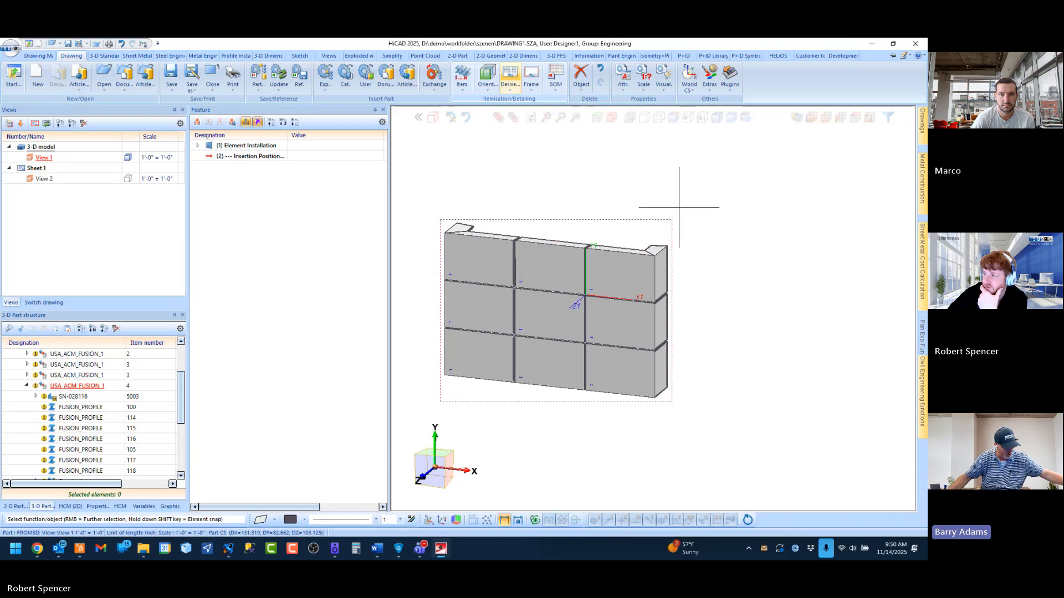
# Step: Open the ISD Configuration Editor to reach the HiCAD configuration settings
pyautogui.click(905, 55)
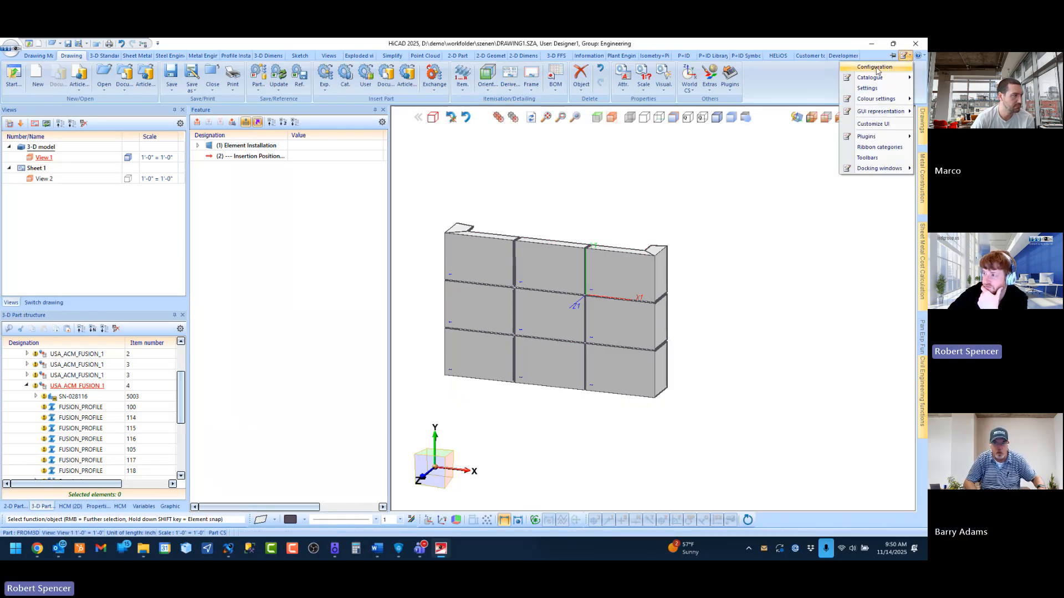
pyautogui.click(906, 56)
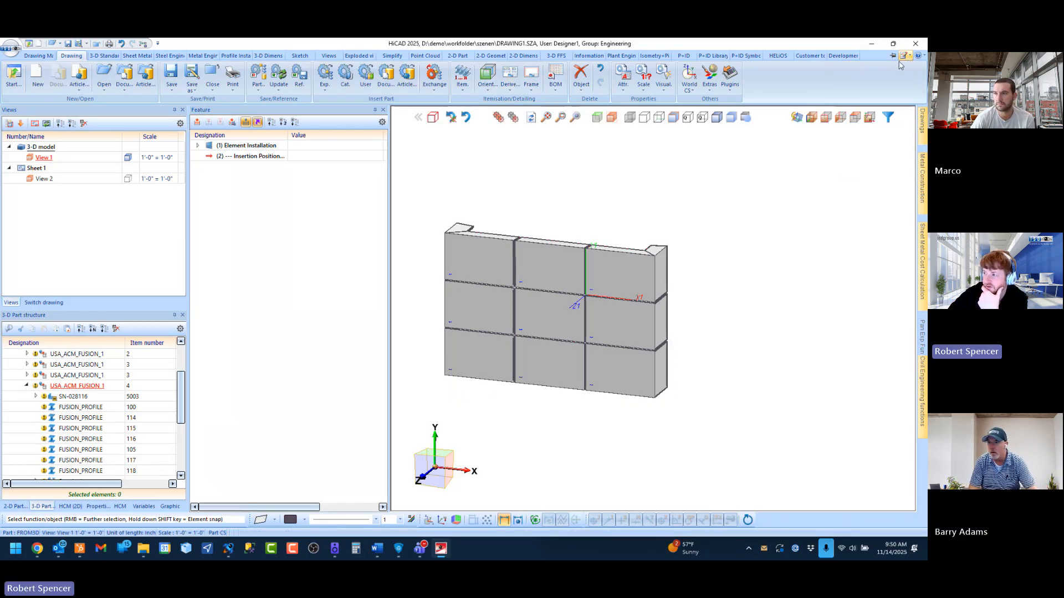
pyautogui.click(904, 56)
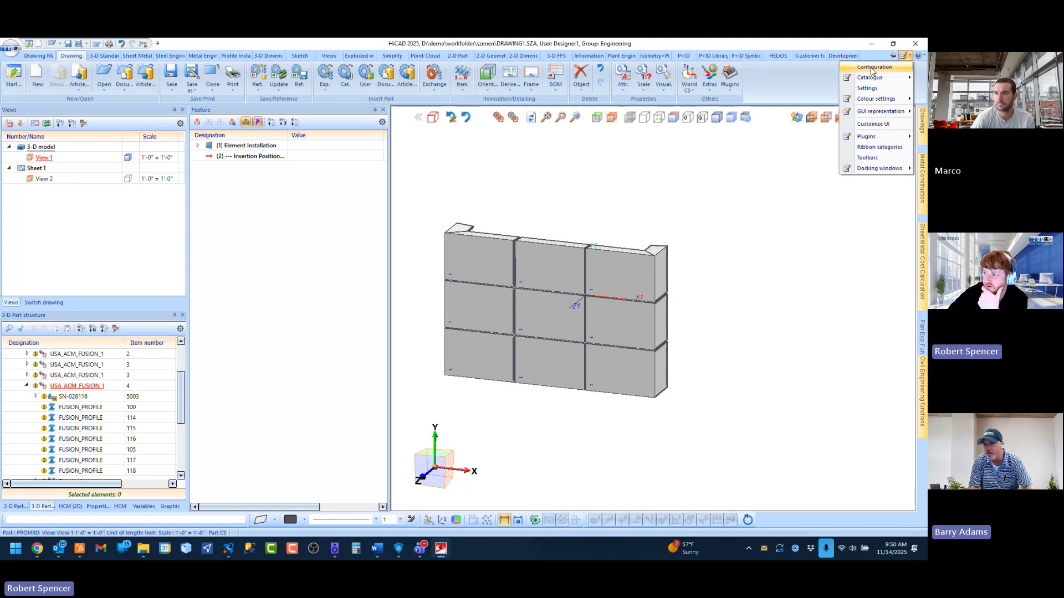
pyautogui.click(873, 68)
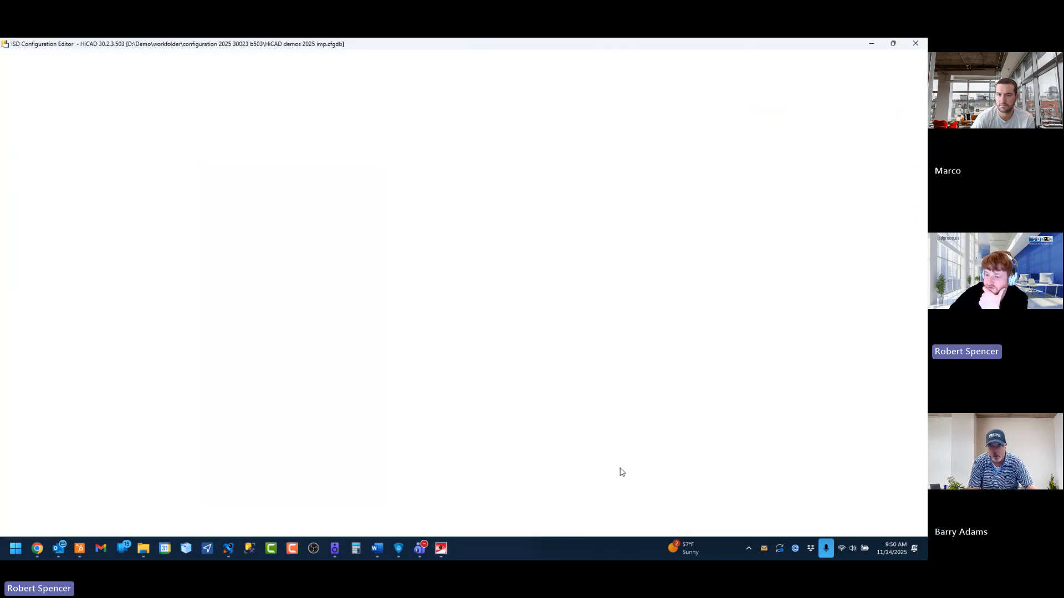
# Step: Collapse the usage-dependent and production drawing branches and list the main categories of Automatic drawing derivation in the active configuration
pyautogui.scroll(15, 84, 126)
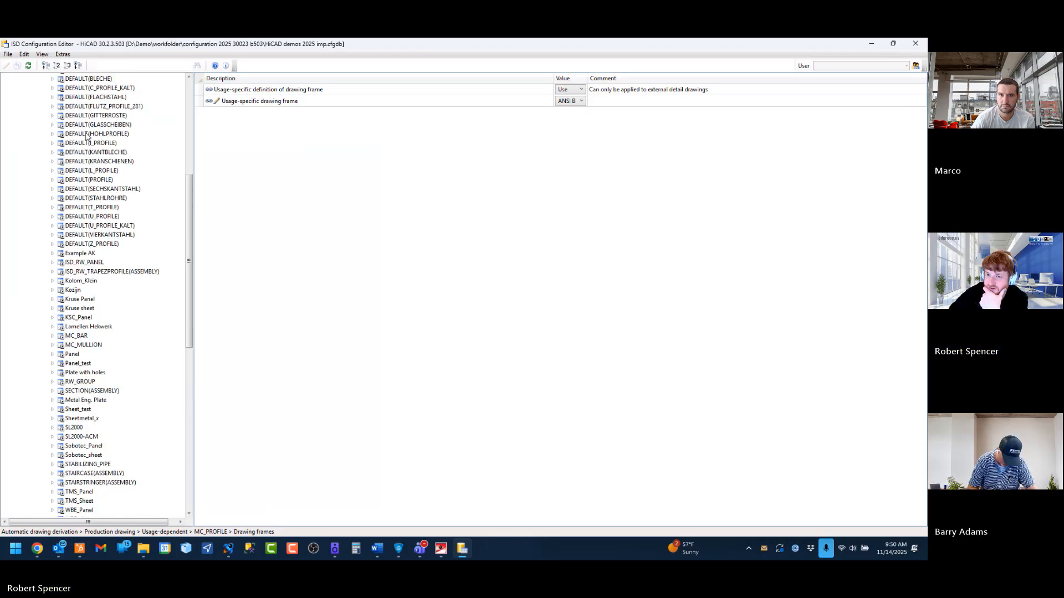
pyautogui.click(48, 169)
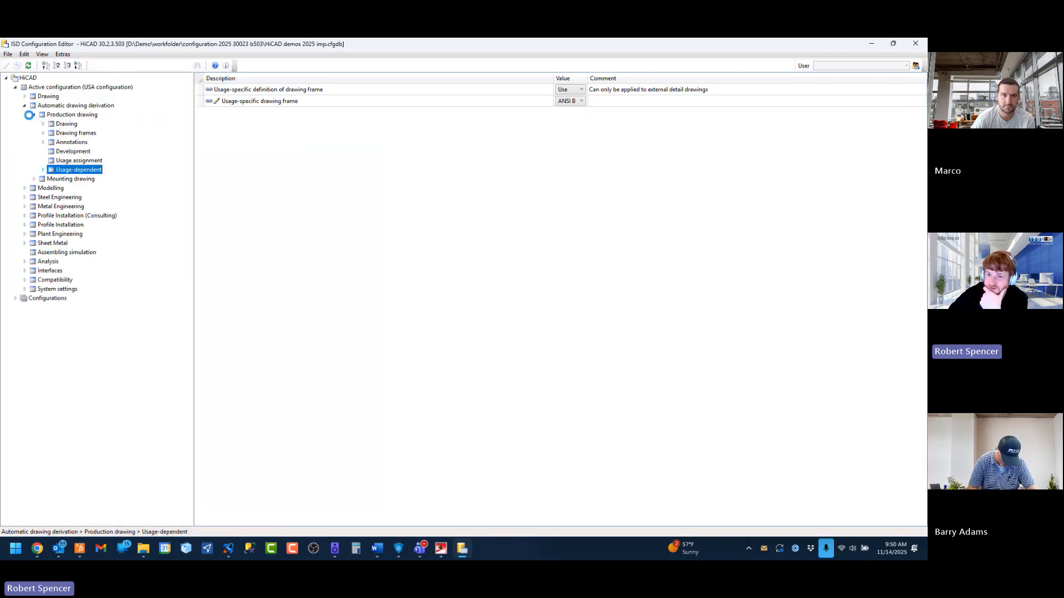
pyautogui.click(34, 115)
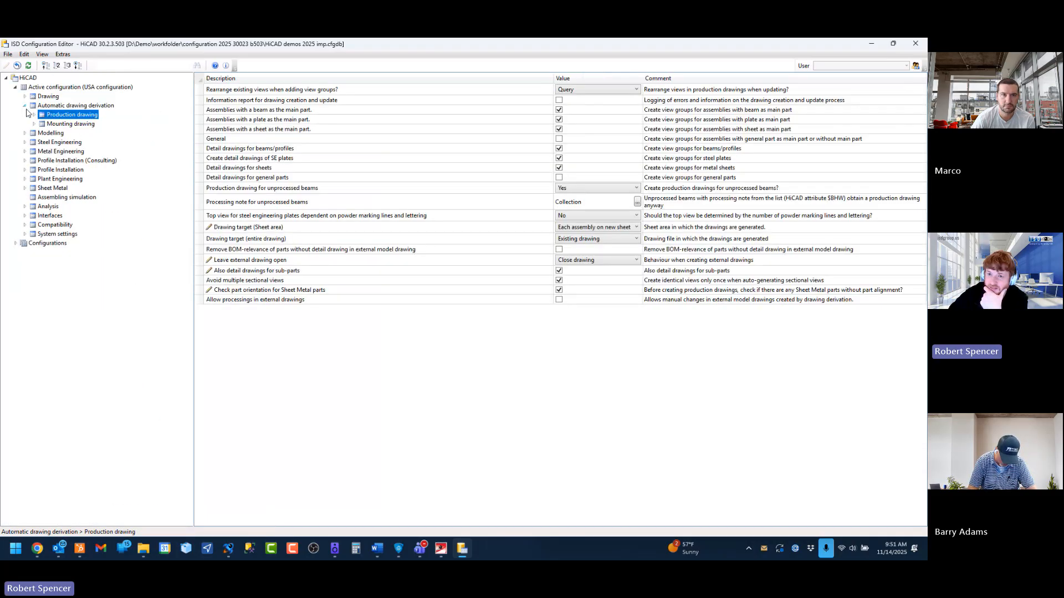
pyautogui.click(25, 106)
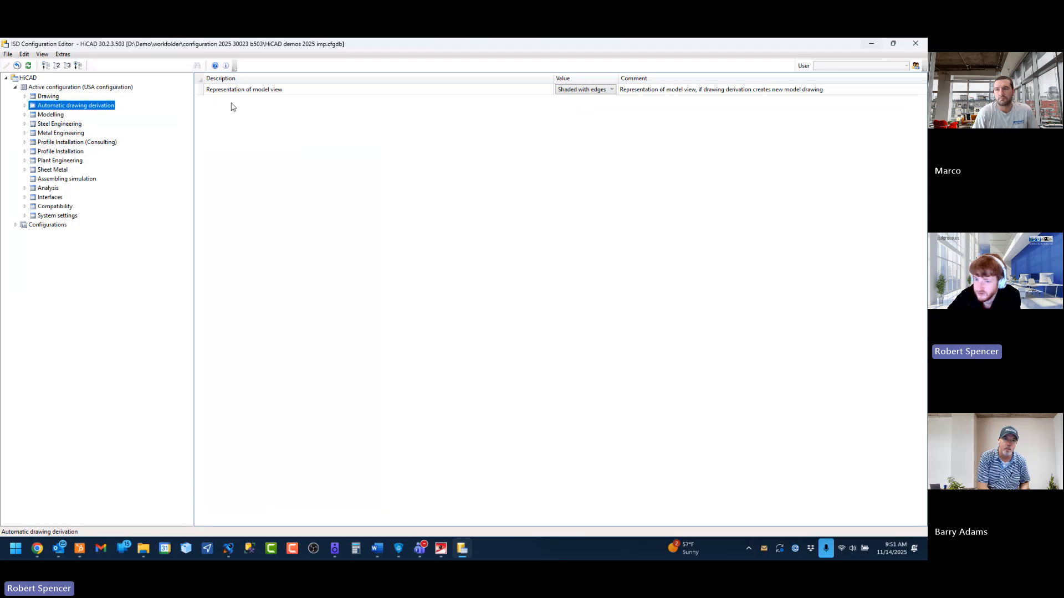
pyautogui.click(25, 106)
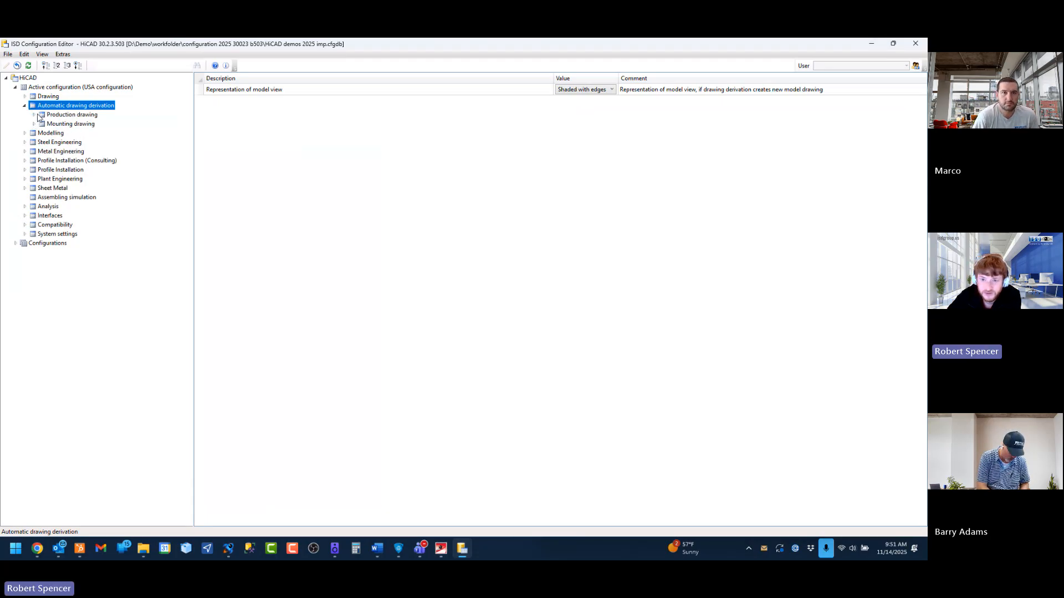
# Step: List the usage-dependent production drawing configurations under Automatic drawing derivation in the active configuration
pyautogui.click(34, 116)
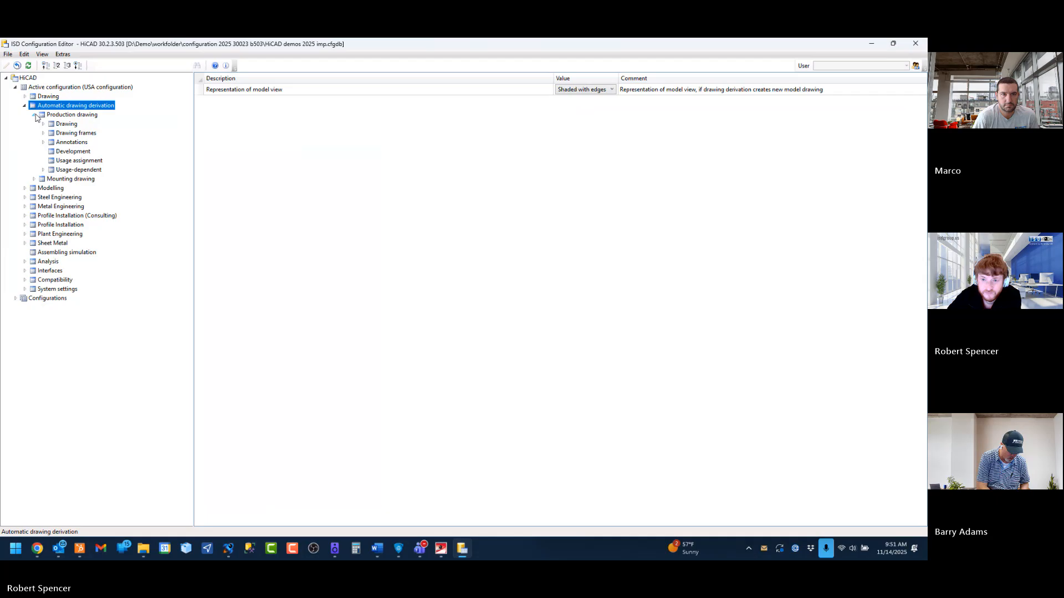
pyautogui.click(43, 169)
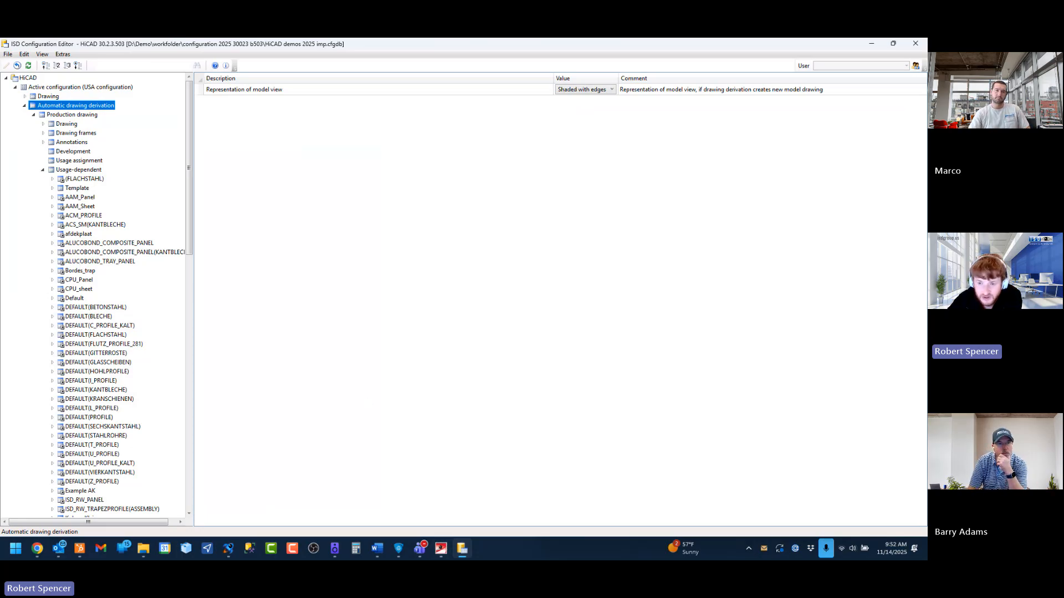
# Step: Switch to HiCAD and open the drawing derivation settings, with New sheet for each view group as the sheet selection
pyautogui.click(444, 554)
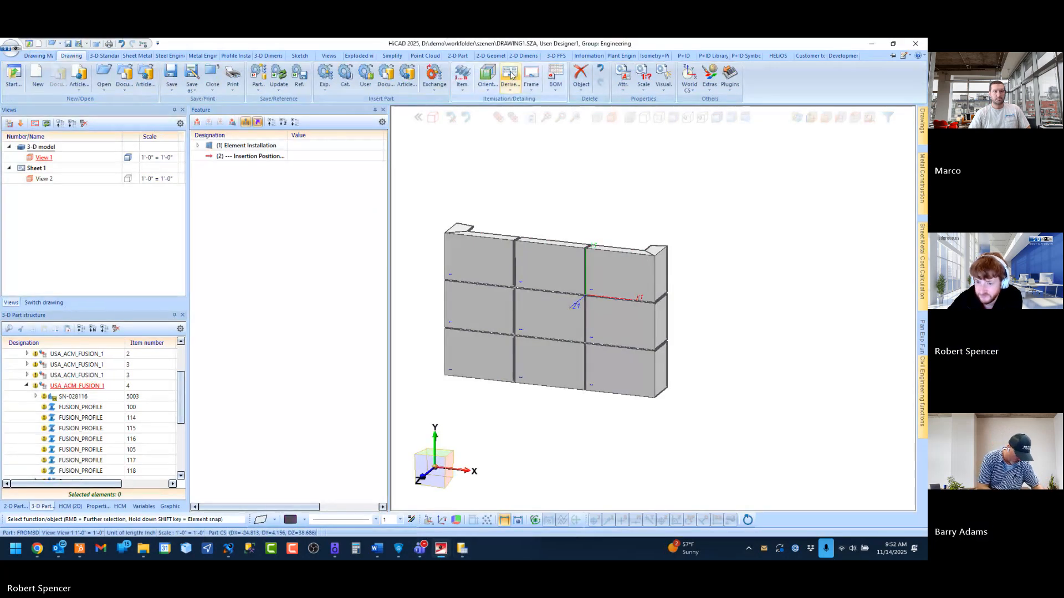
pyautogui.click(511, 75)
pyautogui.moveTo(415, 156); pyautogui.dragTo(310, 152)
pyautogui.click(328, 230)
pyautogui.click(318, 241)
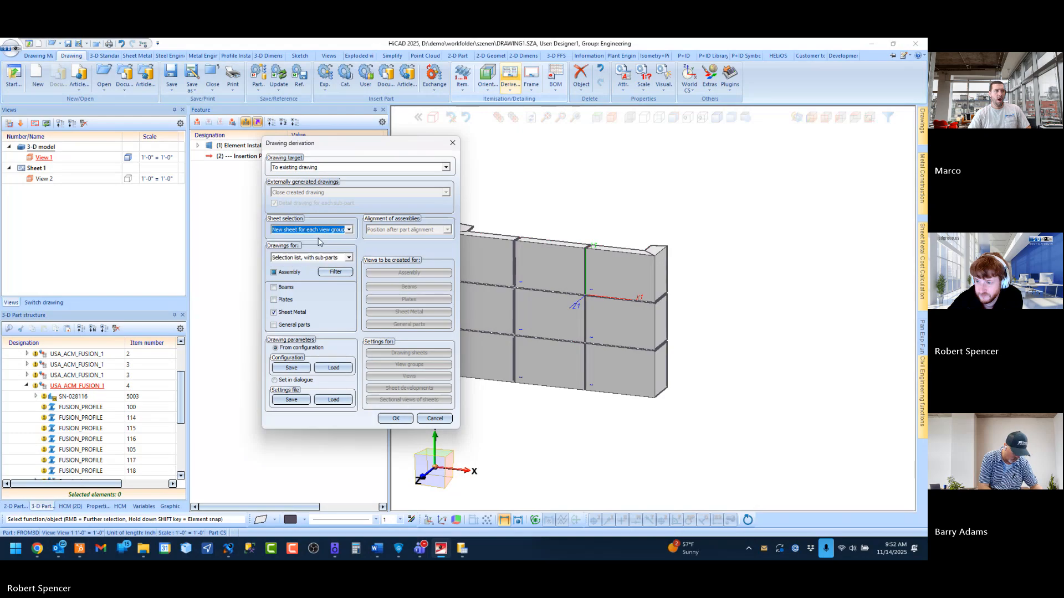
# Step: Check which main part types the assembly filter of the drawing derivation includes
pyautogui.click(333, 273)
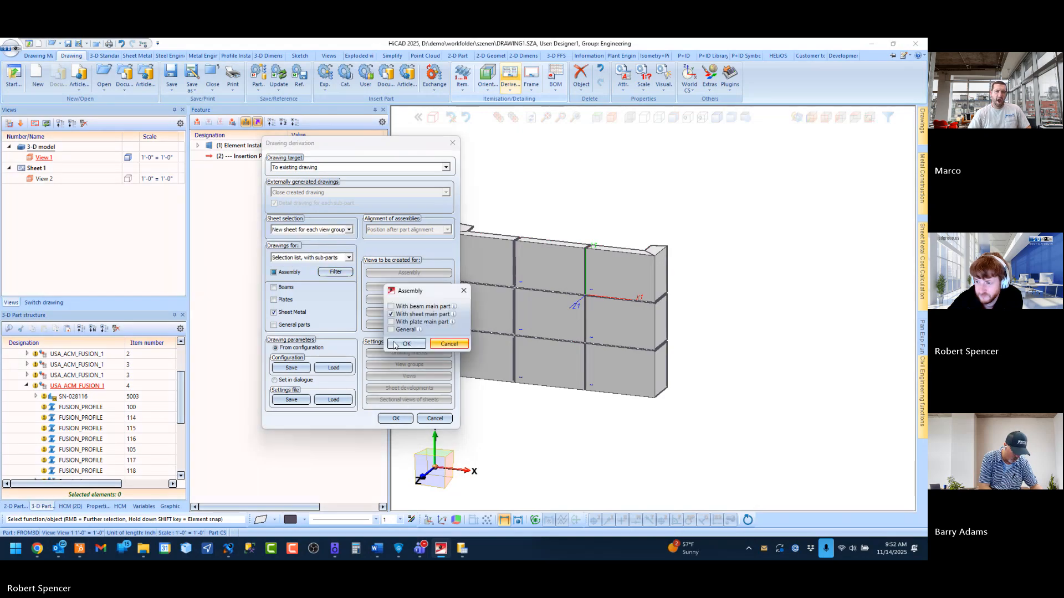
pyautogui.click(394, 343)
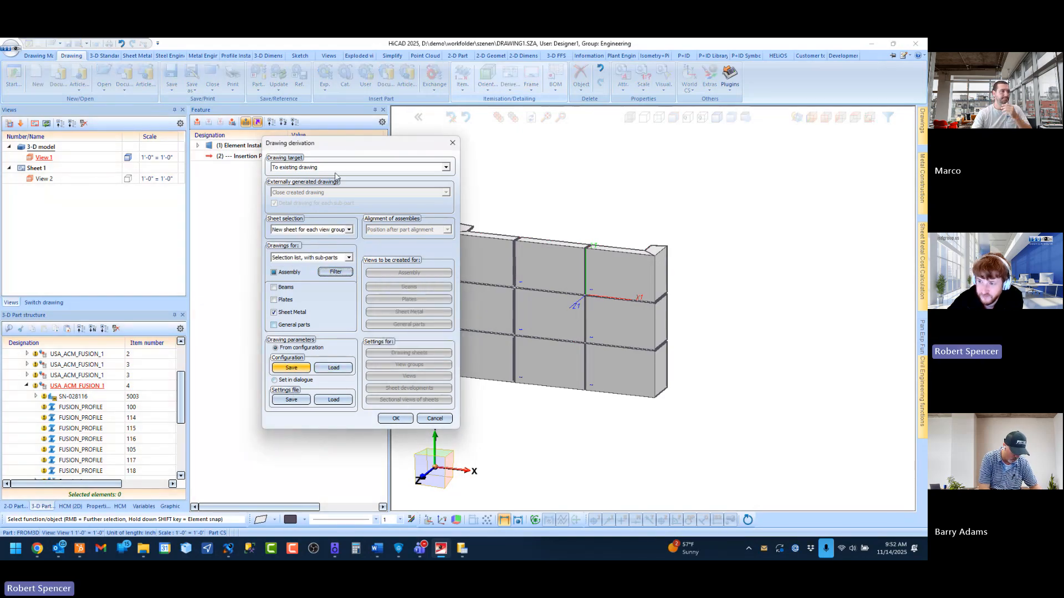
pyautogui.moveTo(348, 143); pyautogui.dragTo(275, 175)
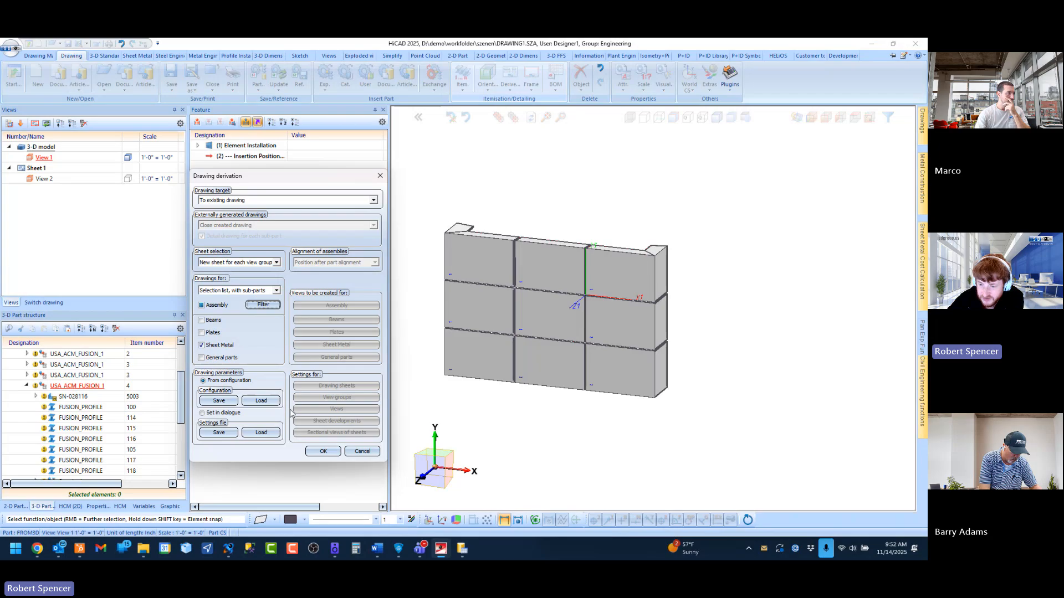
# Step: Compare the two drawing parameter sources and choose Set in dialogue instead of From configuration
pyautogui.click(204, 413)
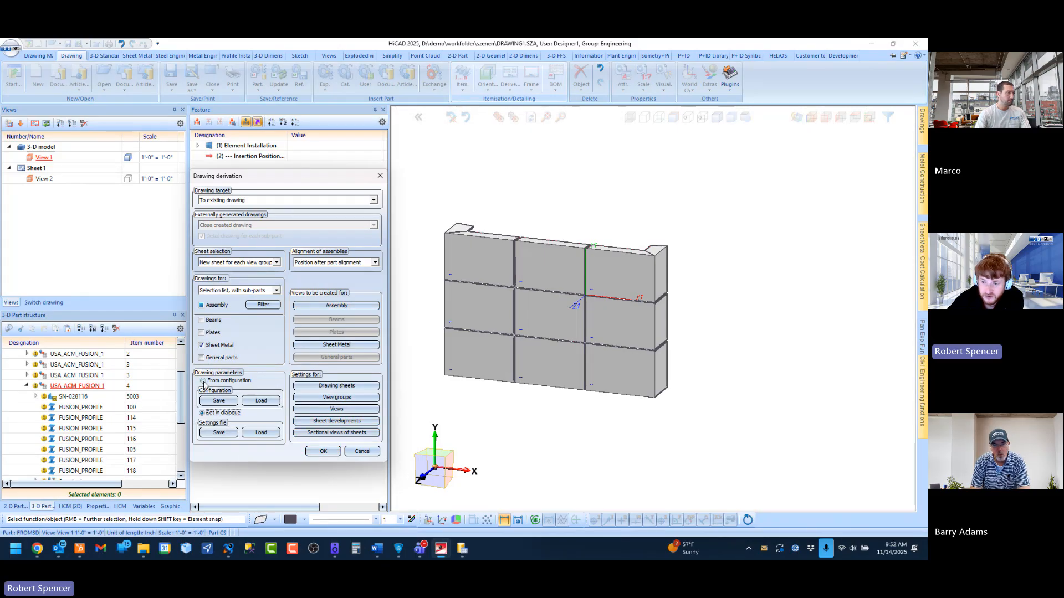
pyautogui.click(203, 381)
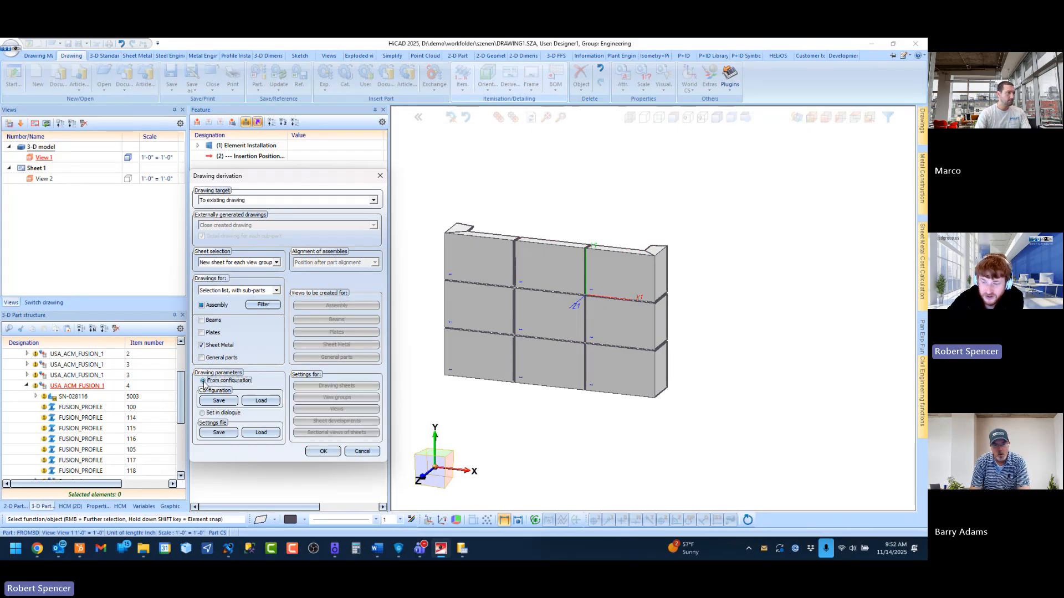
pyautogui.click(202, 414)
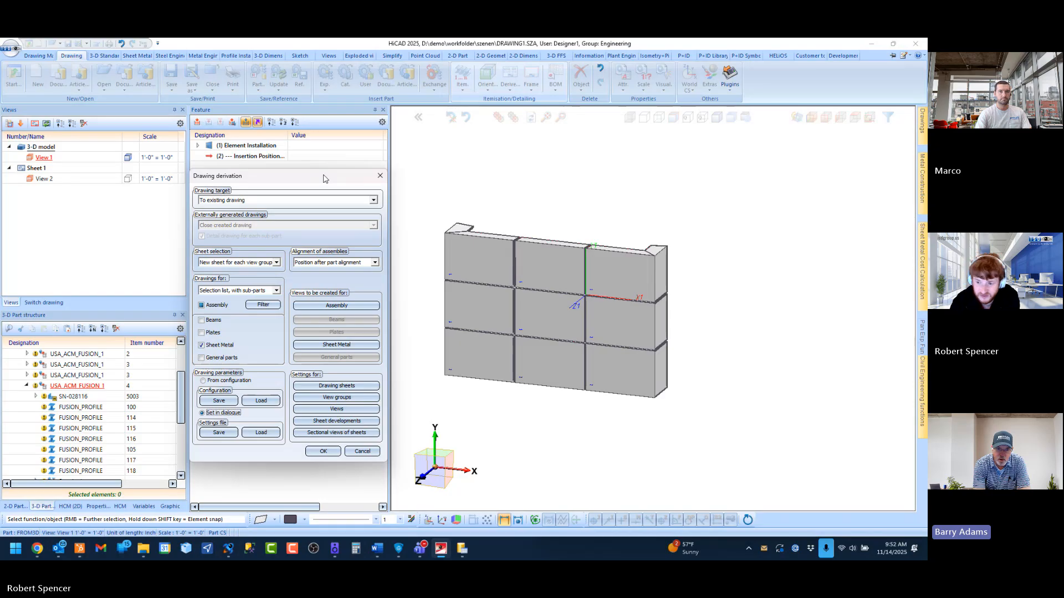
pyautogui.click(232, 381)
pyautogui.click(227, 415)
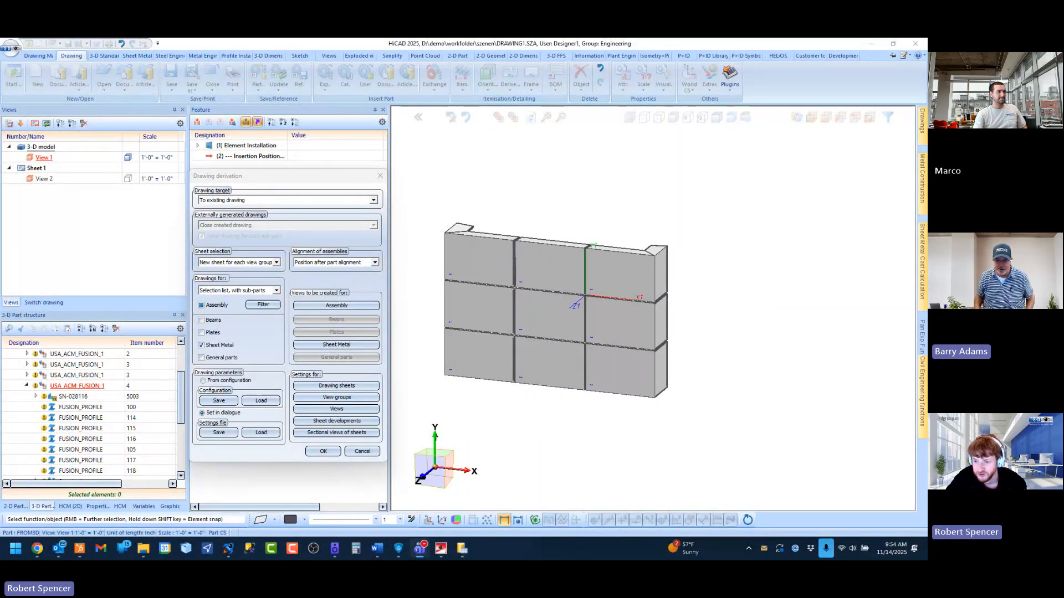
pyautogui.click(280, 180)
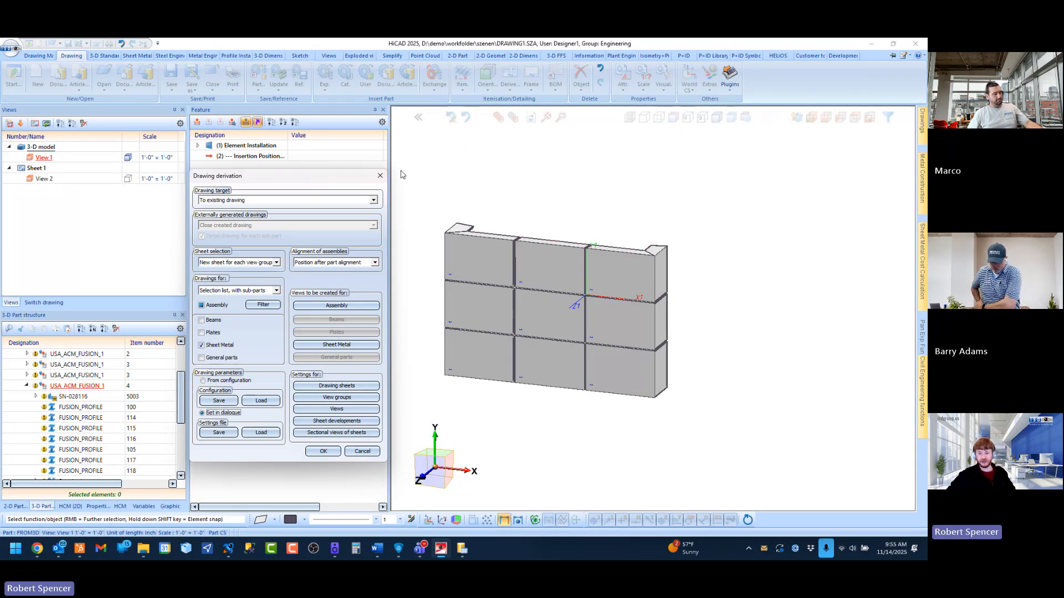
# Step: Examine how the settings file is saved, together with the views for assemblies and the settings for view groups
pyautogui.click(220, 433)
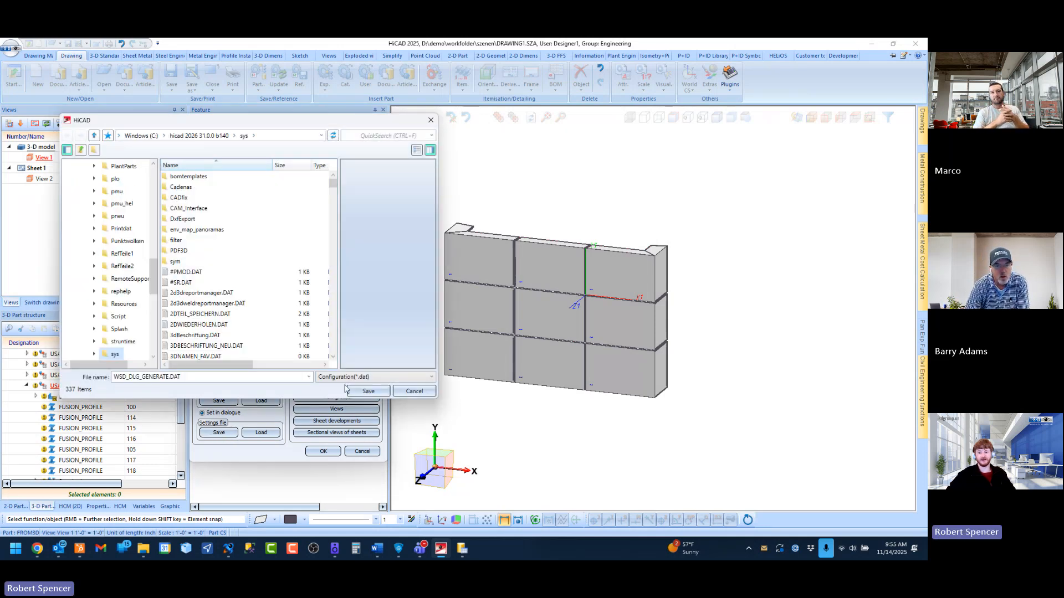
pyautogui.click(415, 391)
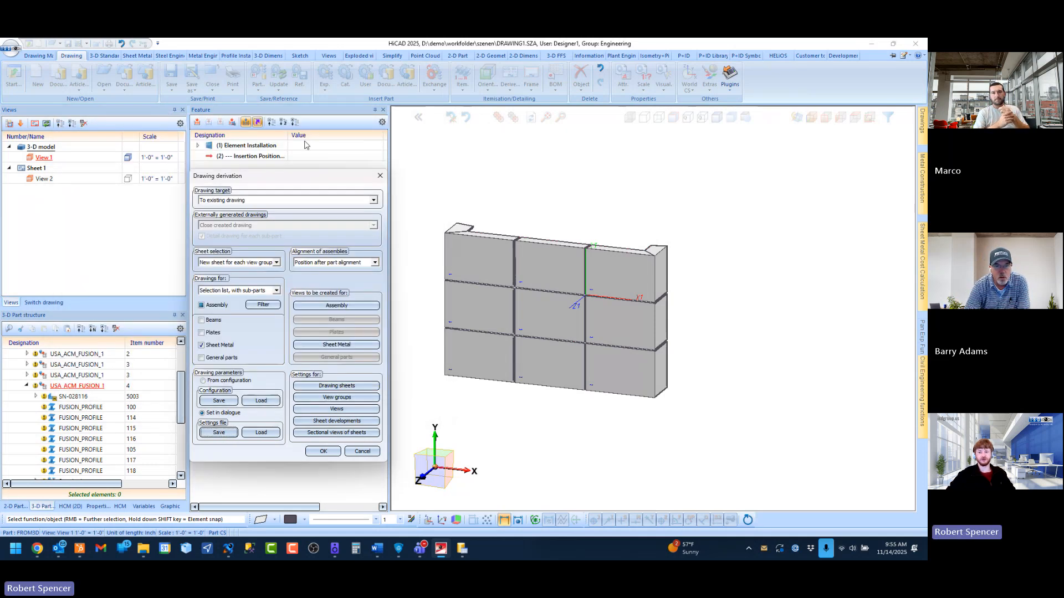
pyautogui.click(332, 306)
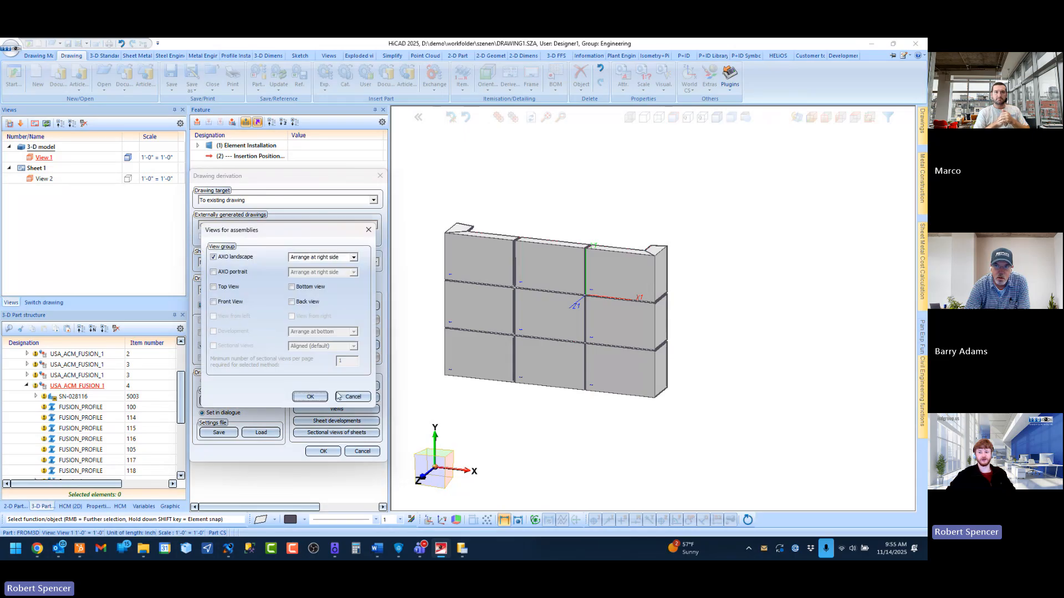
pyautogui.click(338, 396)
pyautogui.click(338, 399)
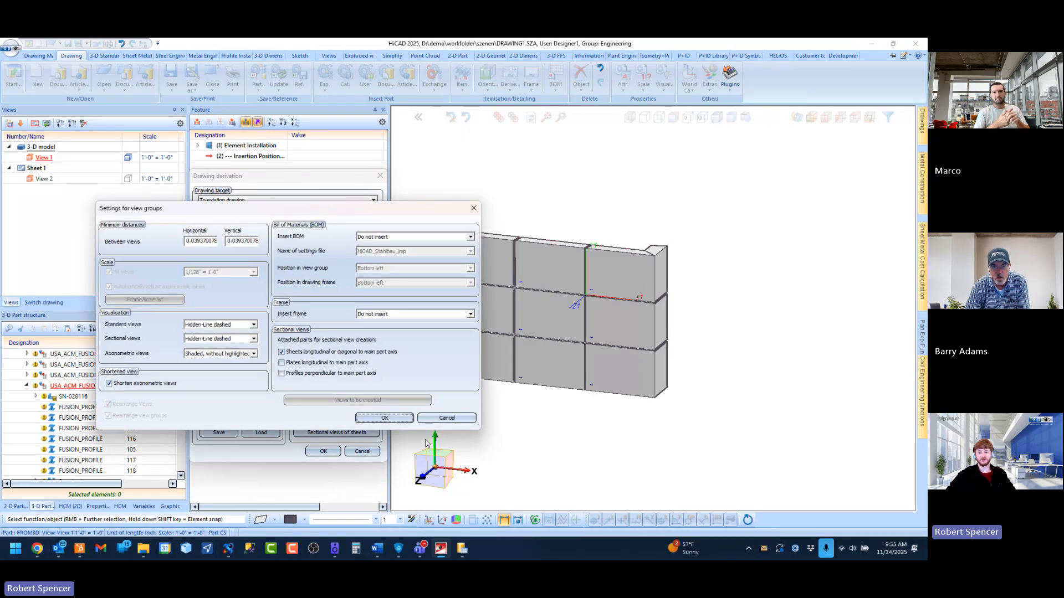
pyautogui.click(435, 419)
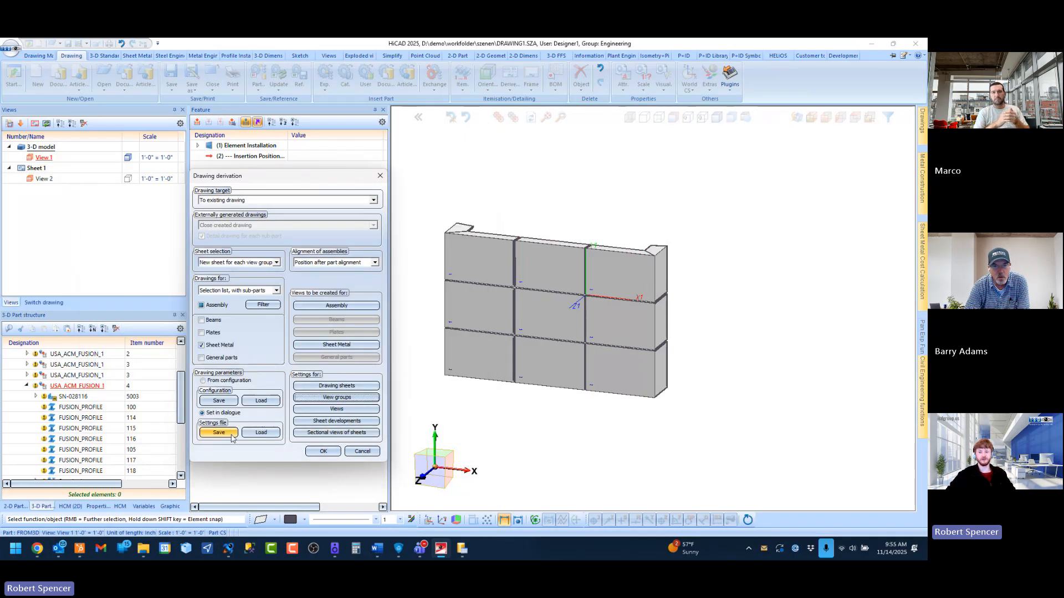
pyautogui.click(219, 432)
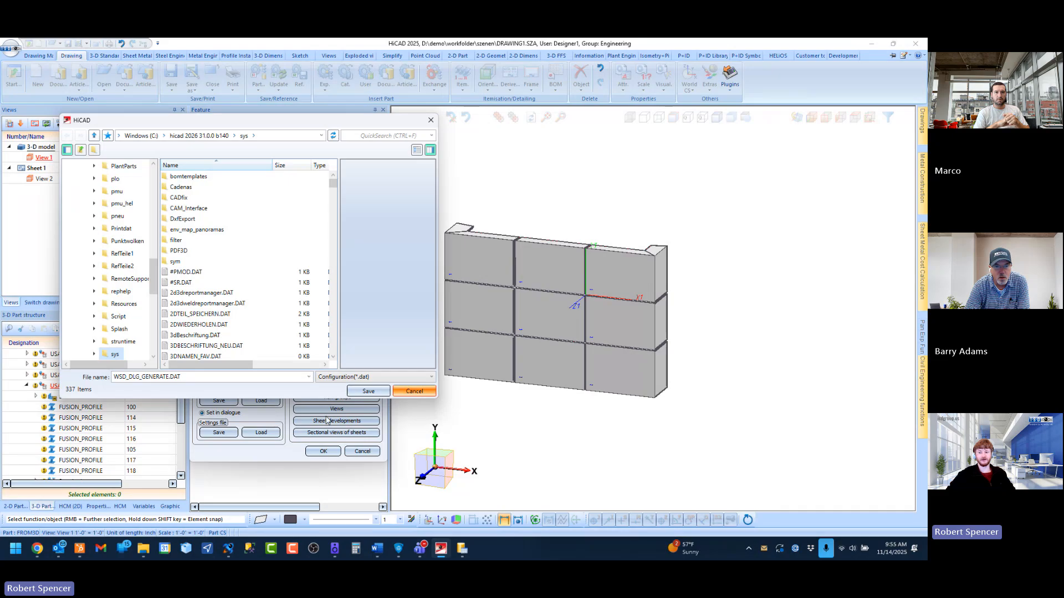
pyautogui.click(413, 389)
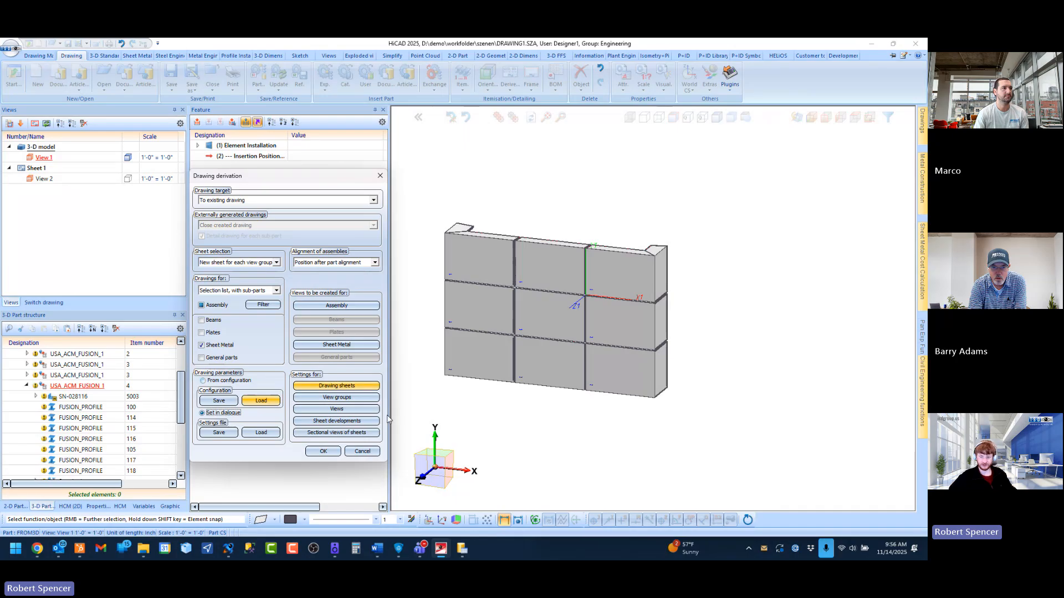
# Step: Add Front View and View from left to the views created for assemblies
pyautogui.click(350, 310)
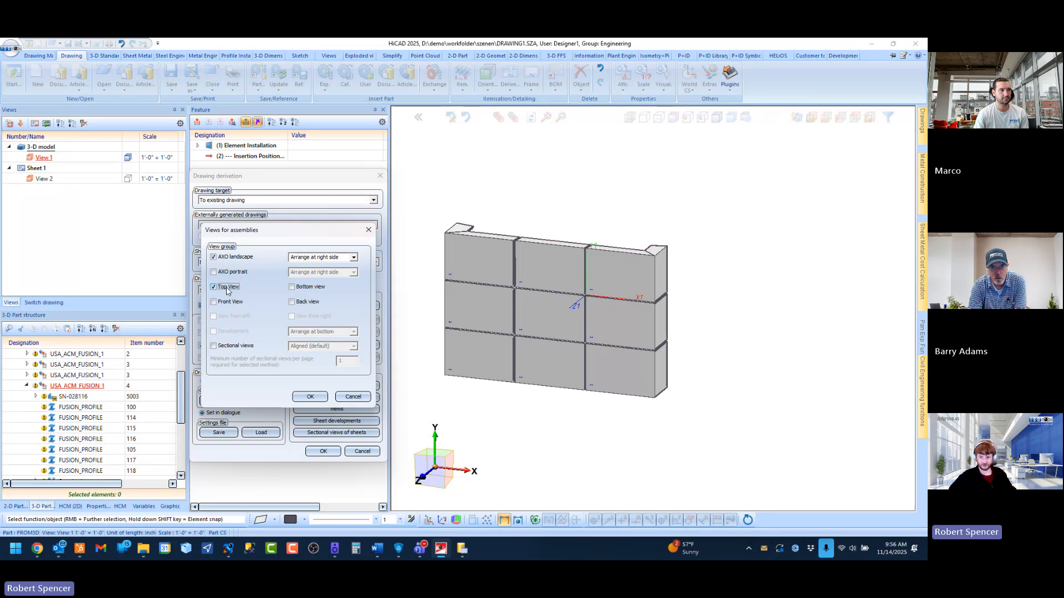
pyautogui.click(228, 289)
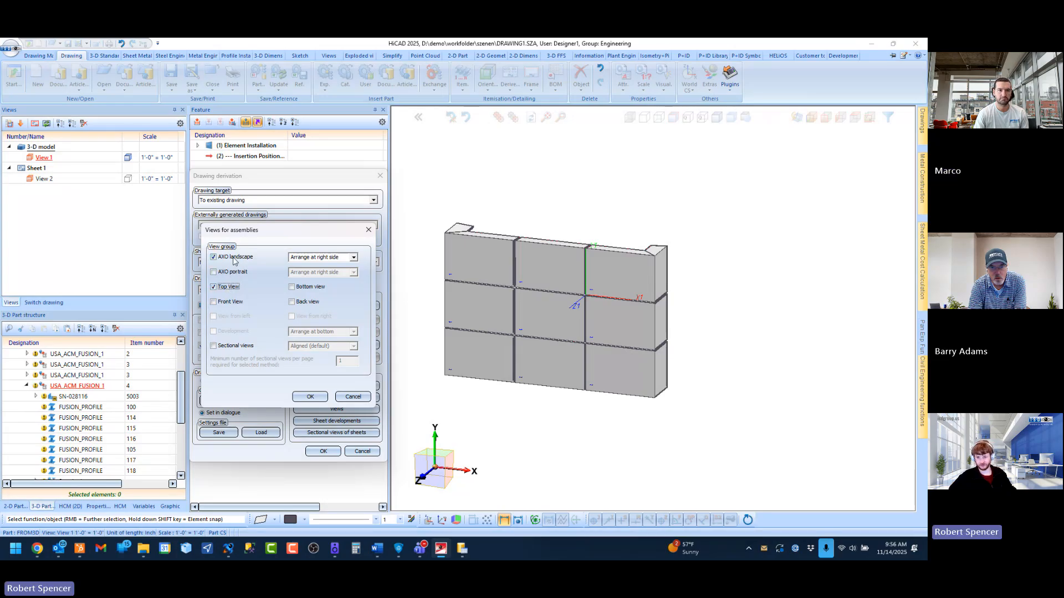
pyautogui.click(228, 303)
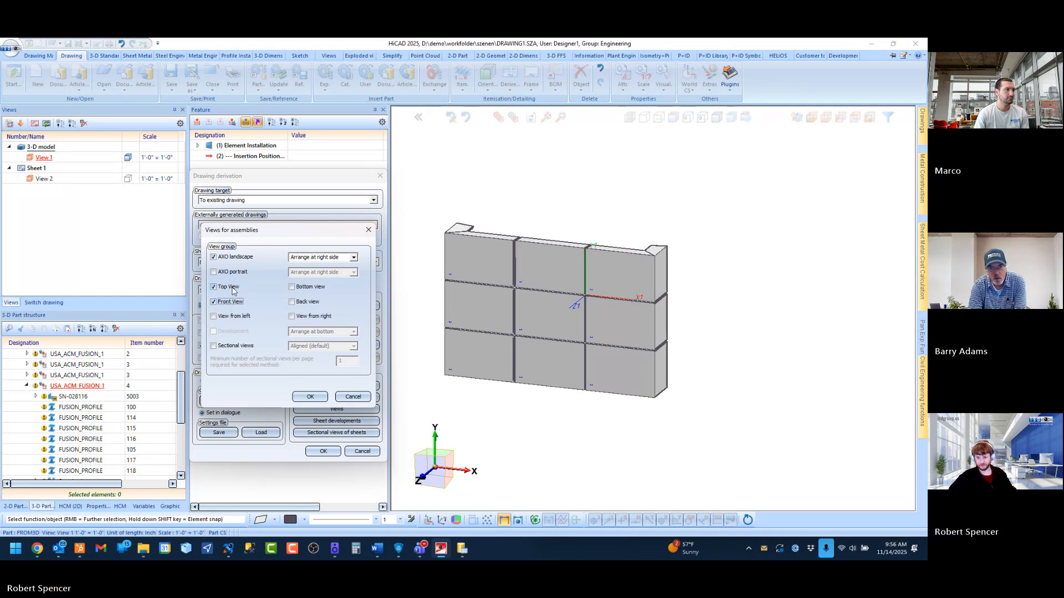
pyautogui.click(233, 288)
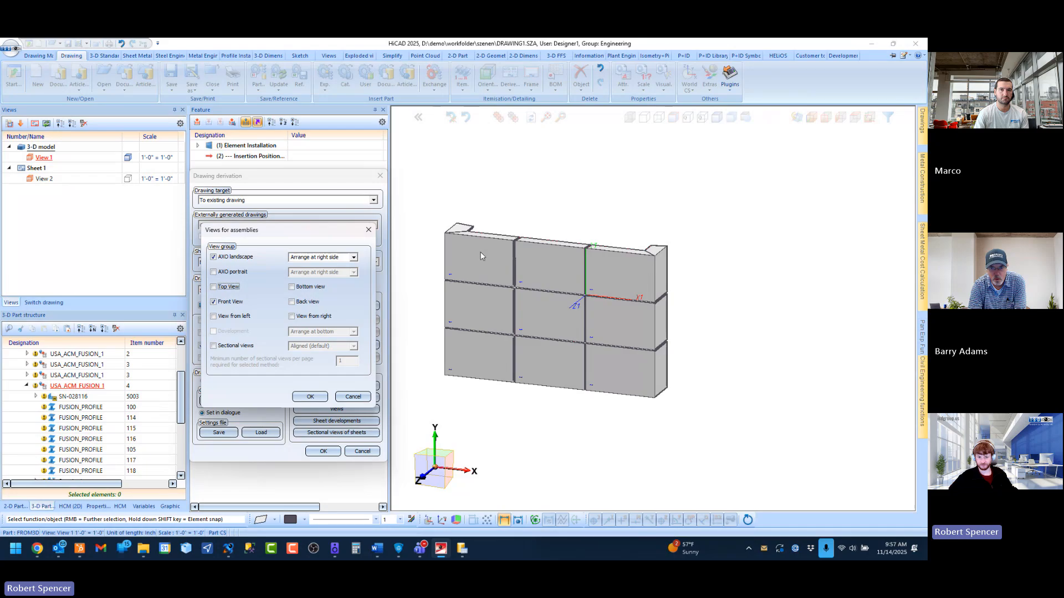
pyautogui.click(220, 317)
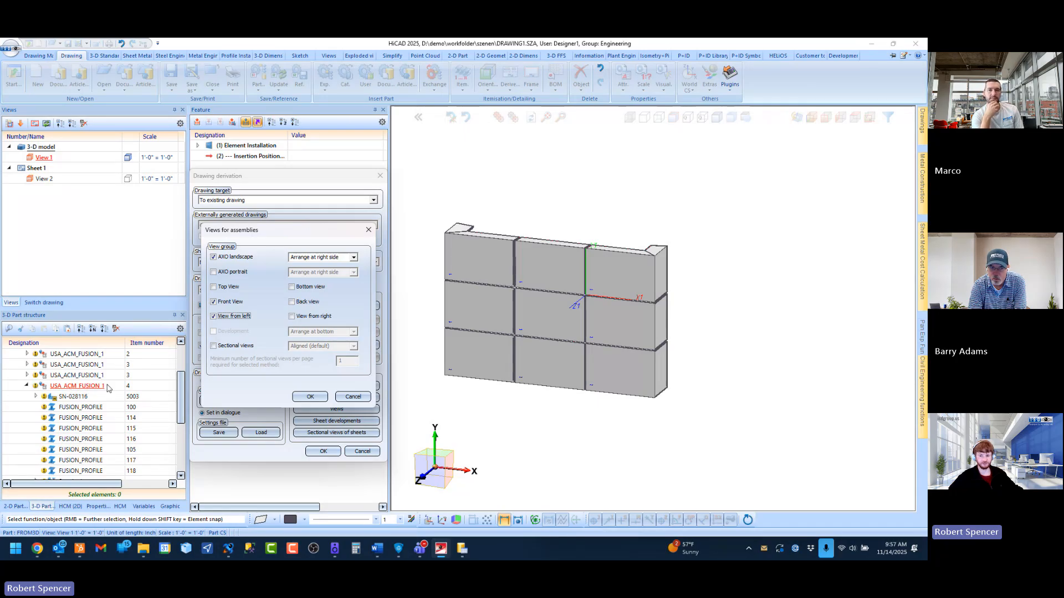
pyautogui.click(315, 397)
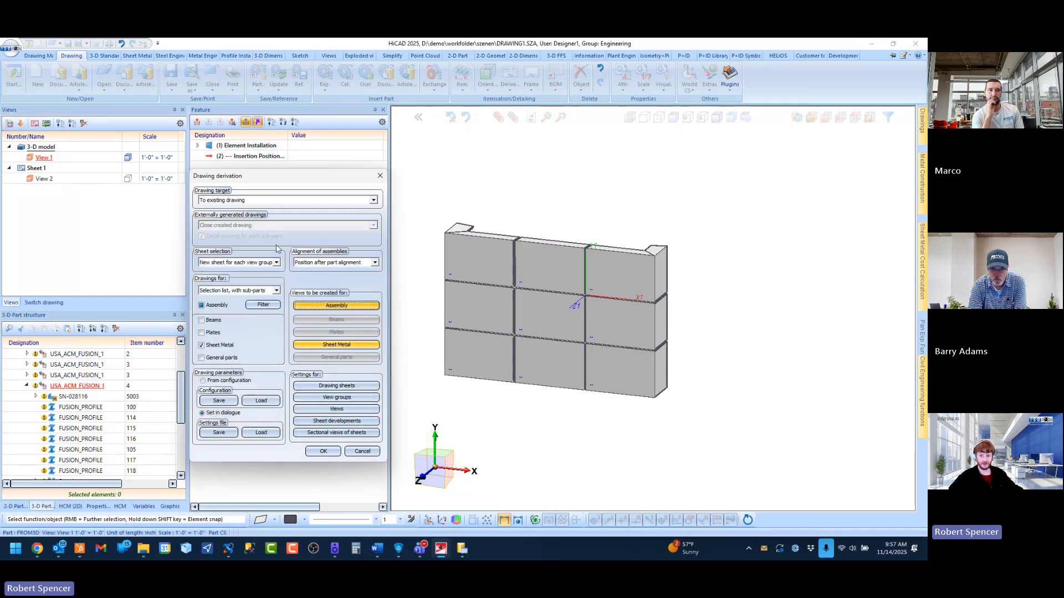
# Step: Try All as the scope of parts to derive drawings for, and return to Selection list, with sub-parts
pyautogui.click(214, 292)
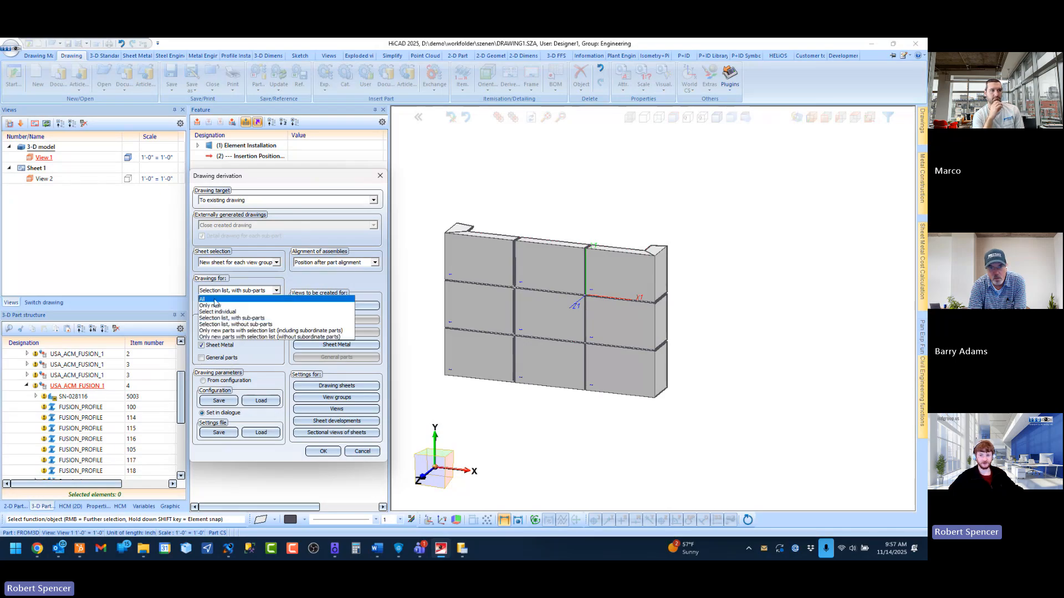
pyautogui.click(214, 300)
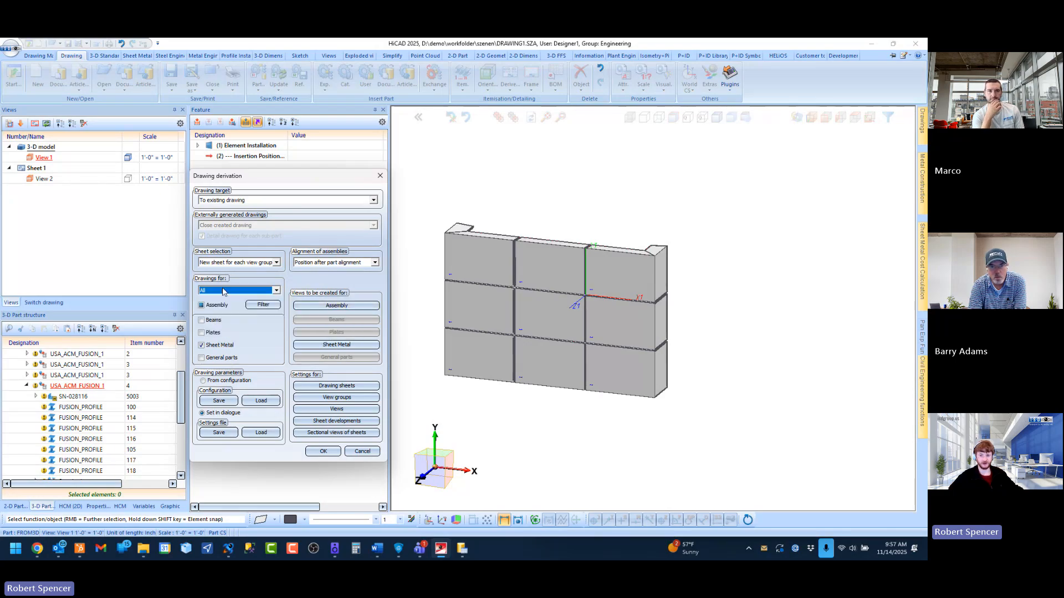
pyautogui.click(223, 291)
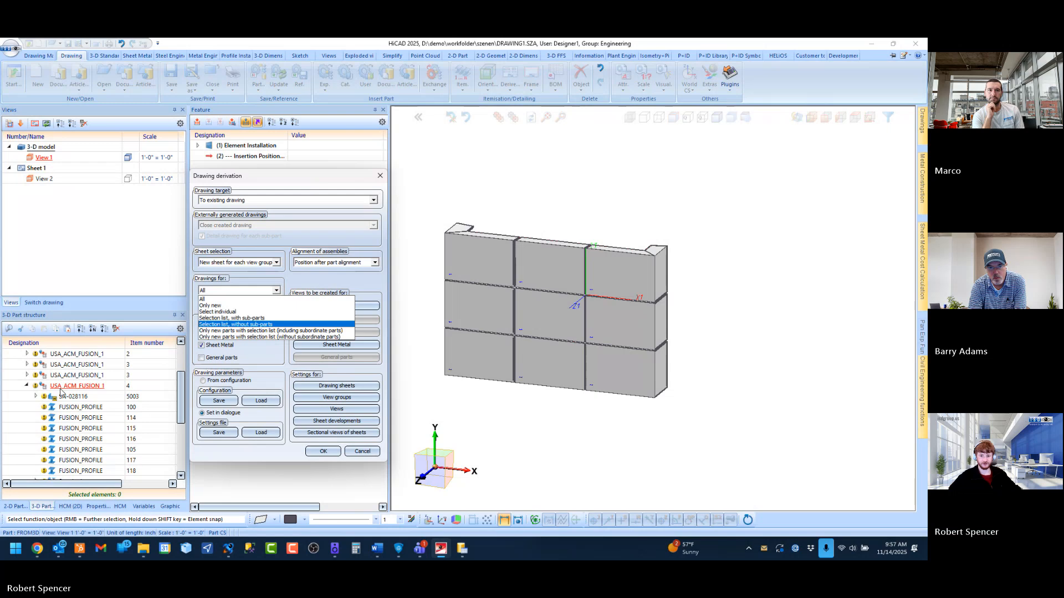
pyautogui.click(237, 319)
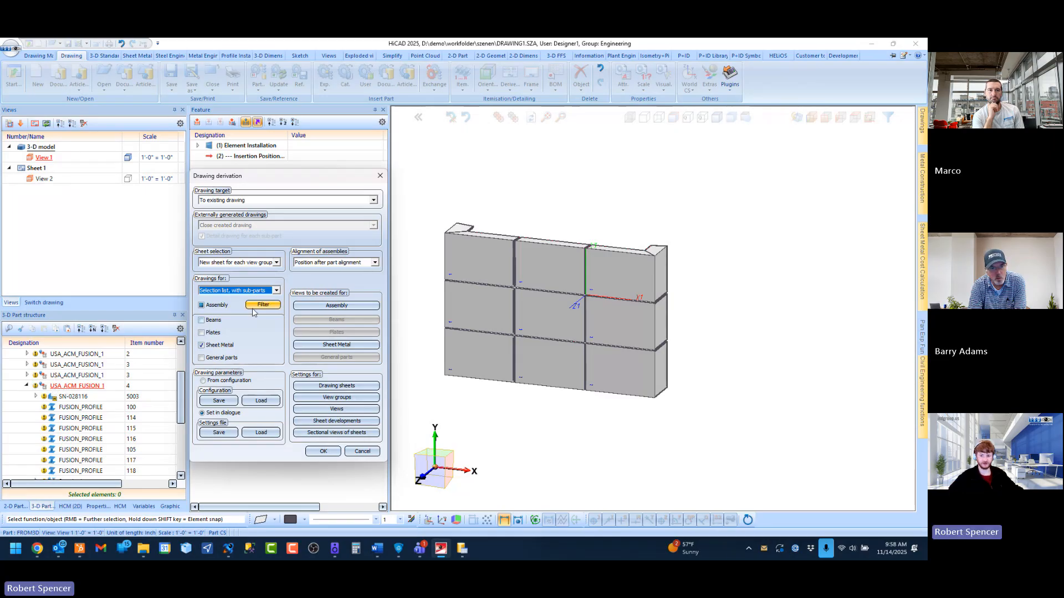
pyautogui.click(260, 291)
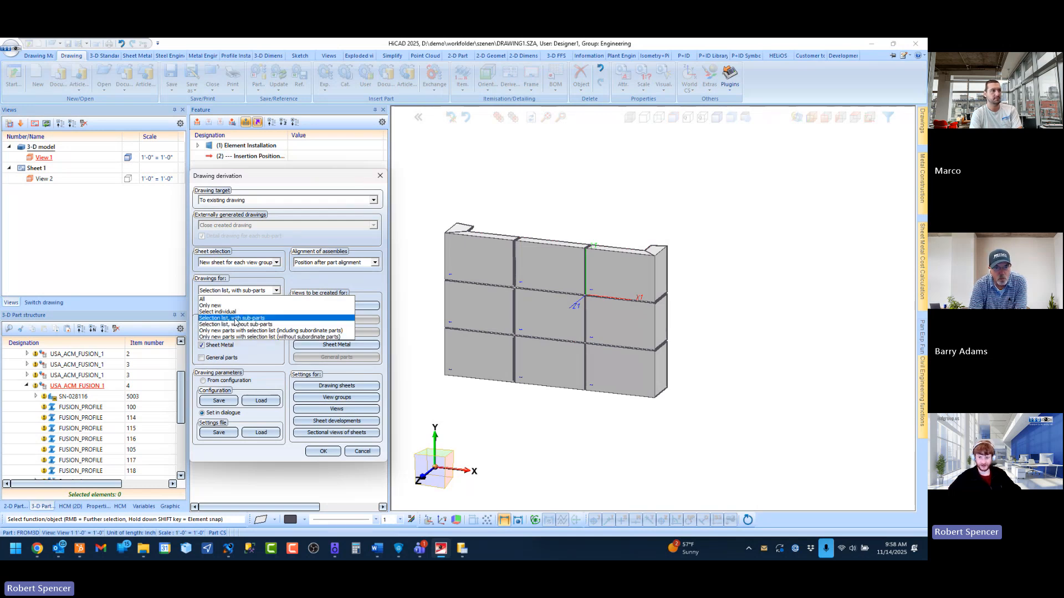
pyautogui.click(235, 319)
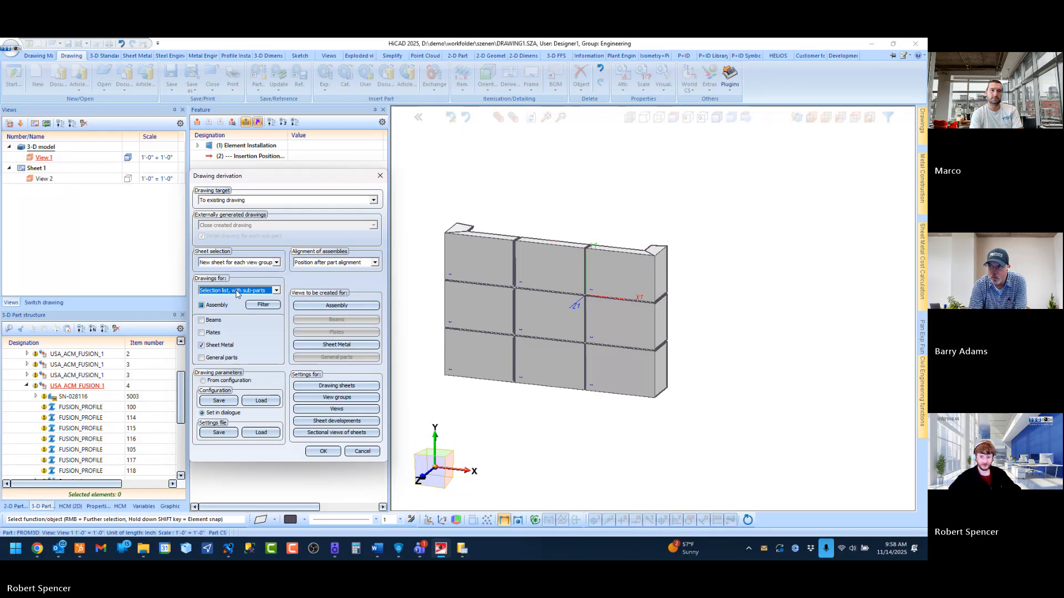
# Step: Go through the options for which parts get drawings and set the scope to All
pyautogui.click(236, 291)
pyautogui.click(237, 291)
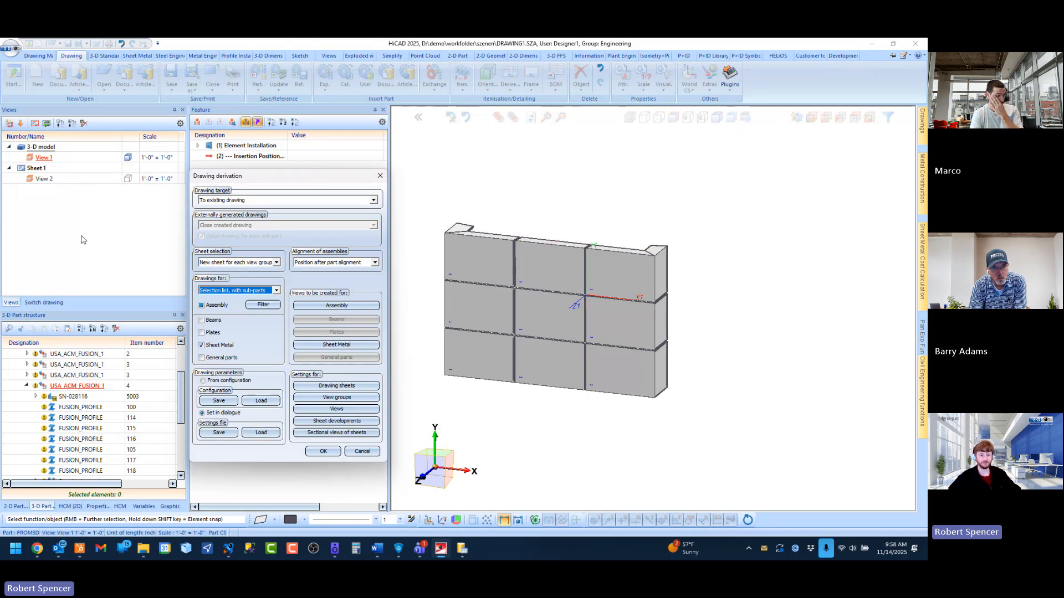
pyautogui.click(222, 291)
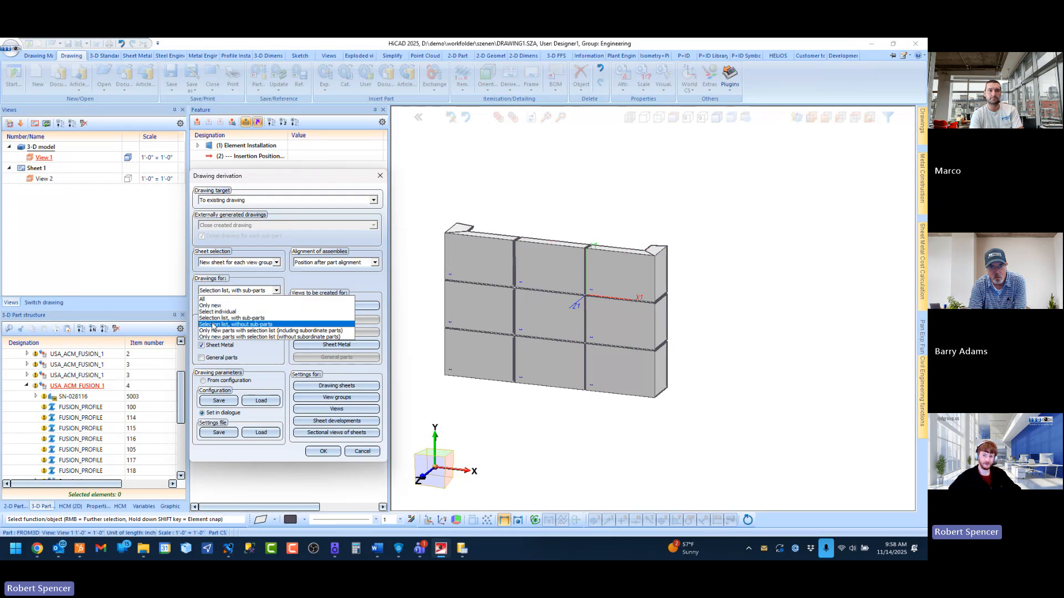
pyautogui.click(231, 282)
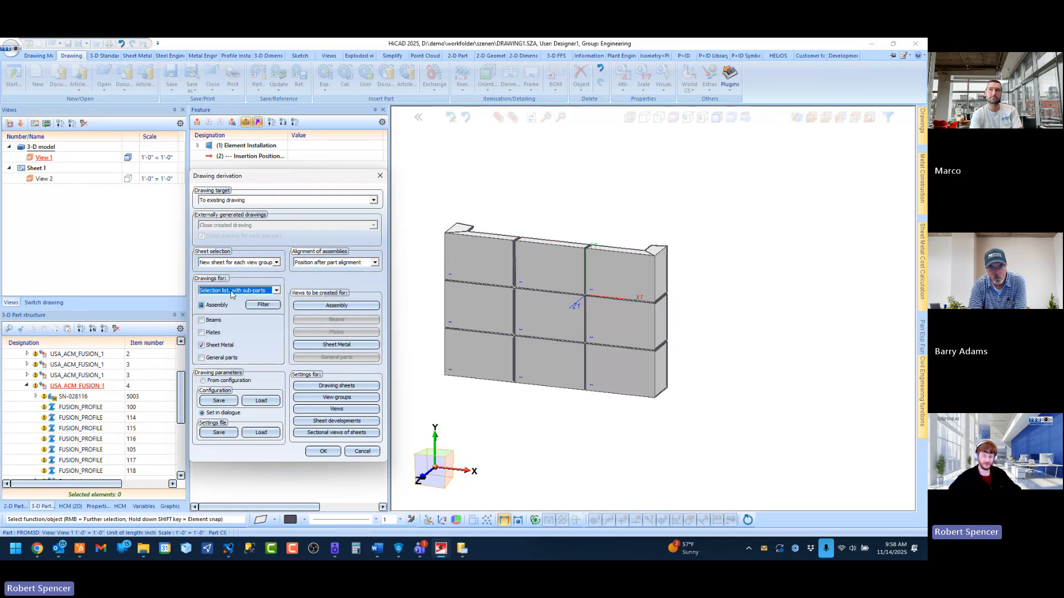
pyautogui.click(231, 291)
pyautogui.click(219, 298)
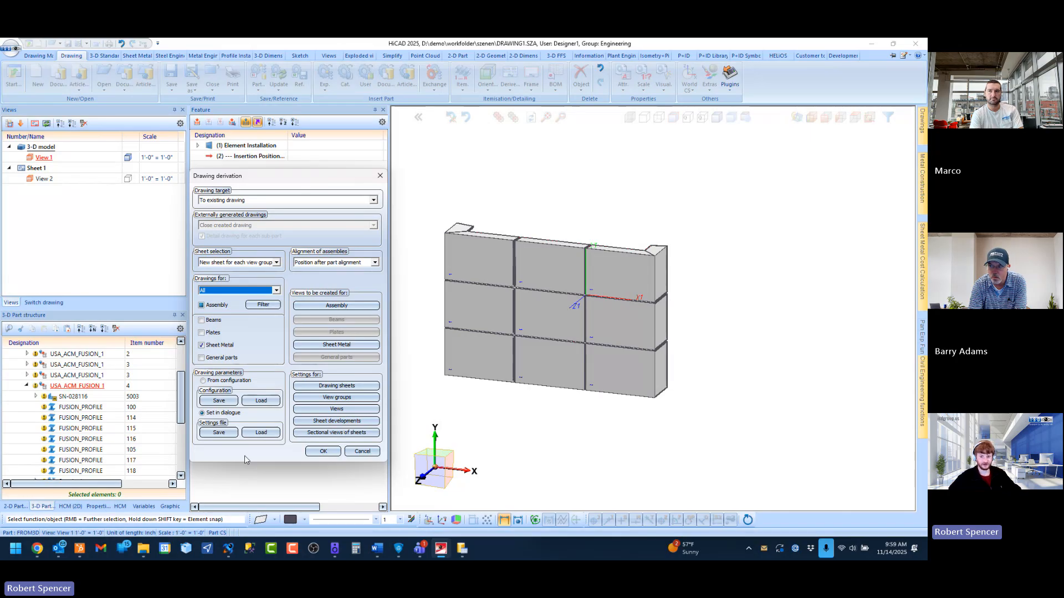
# Step: Set the scope of parts to Selection list, with sub-parts, and check the views created for assemblies and sheet metal
pyautogui.click(274, 291)
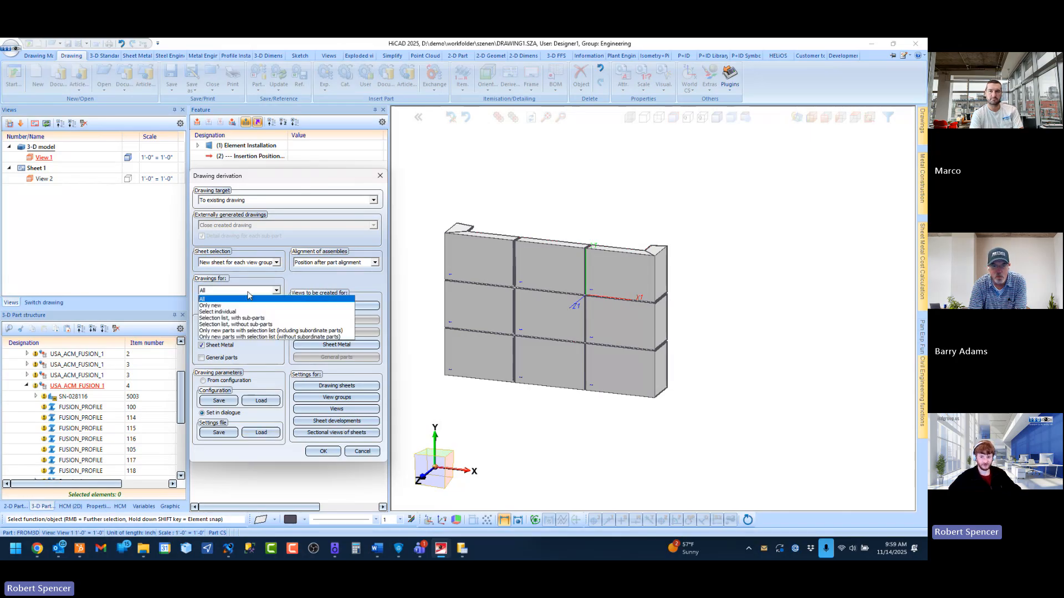
pyautogui.click(236, 319)
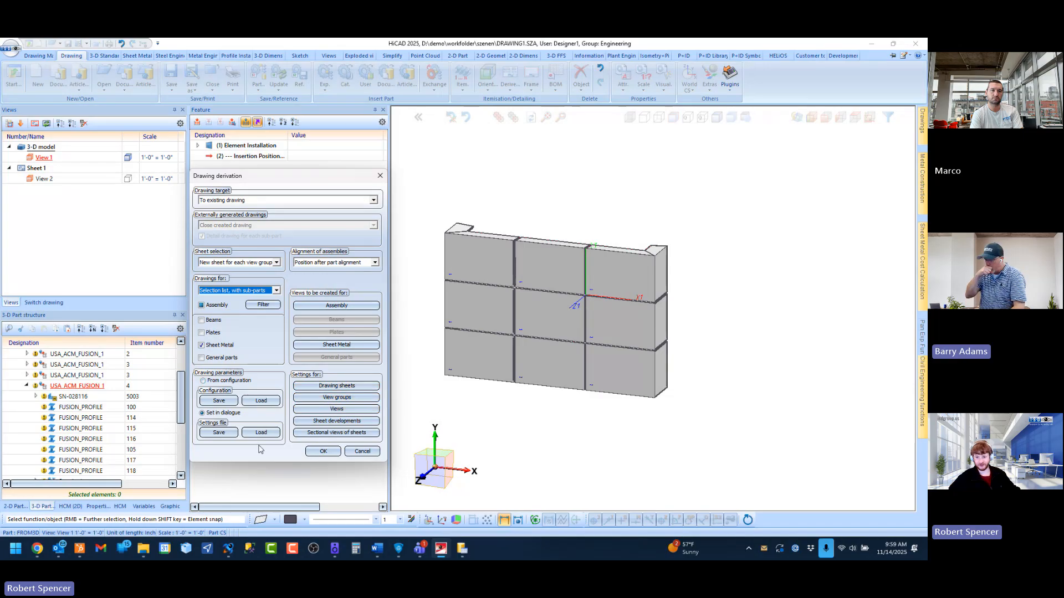
pyautogui.click(343, 308)
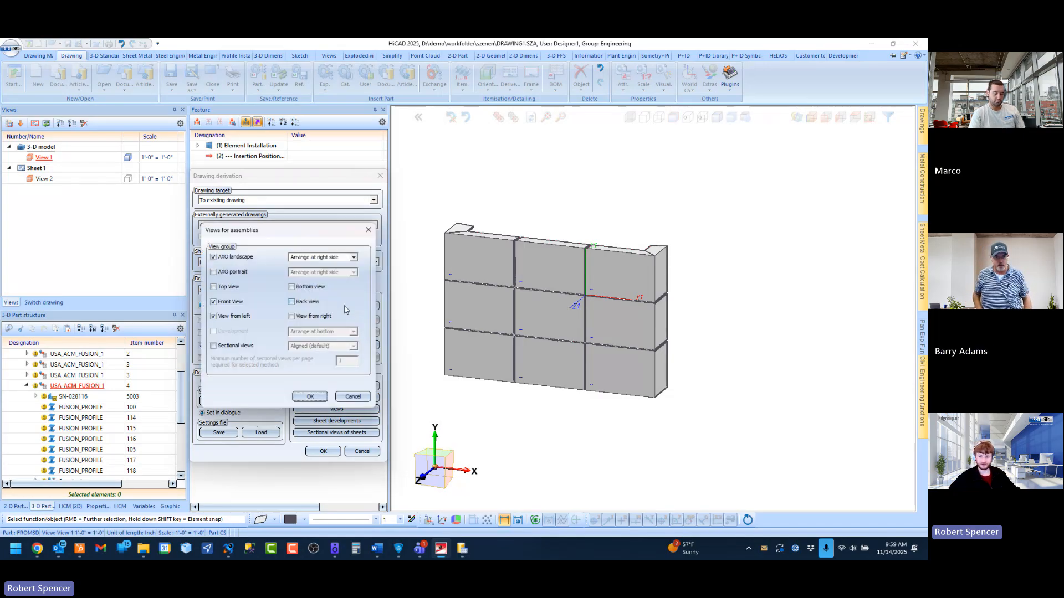
pyautogui.click(305, 398)
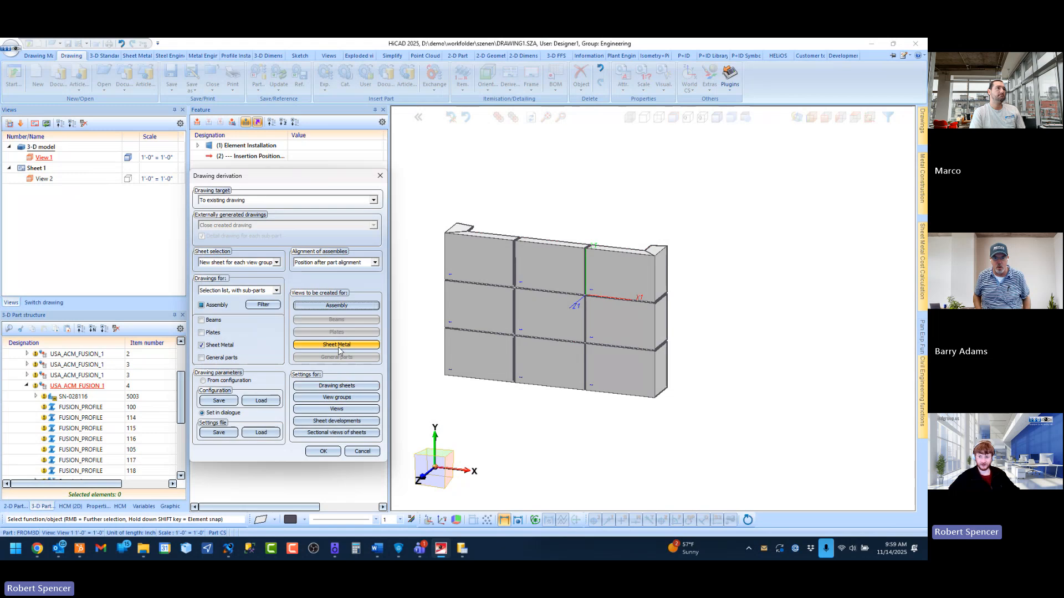
pyautogui.click(340, 347)
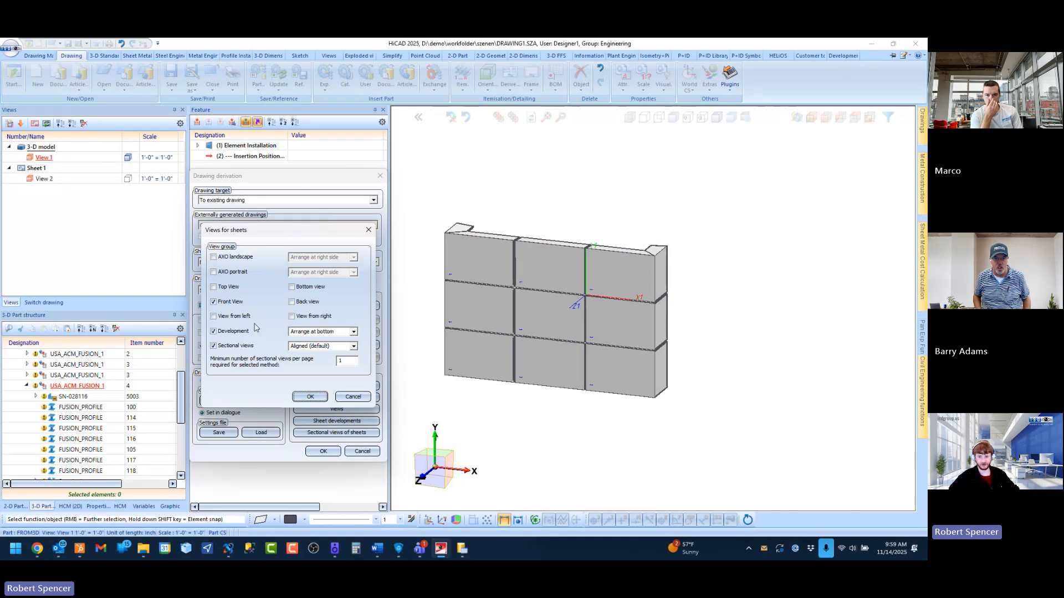
pyautogui.click(312, 396)
# Step: Review the drawing sheet settings, keeping ANSI B as the frame and switching Insert drawing frame off and back on
pyautogui.click(342, 387)
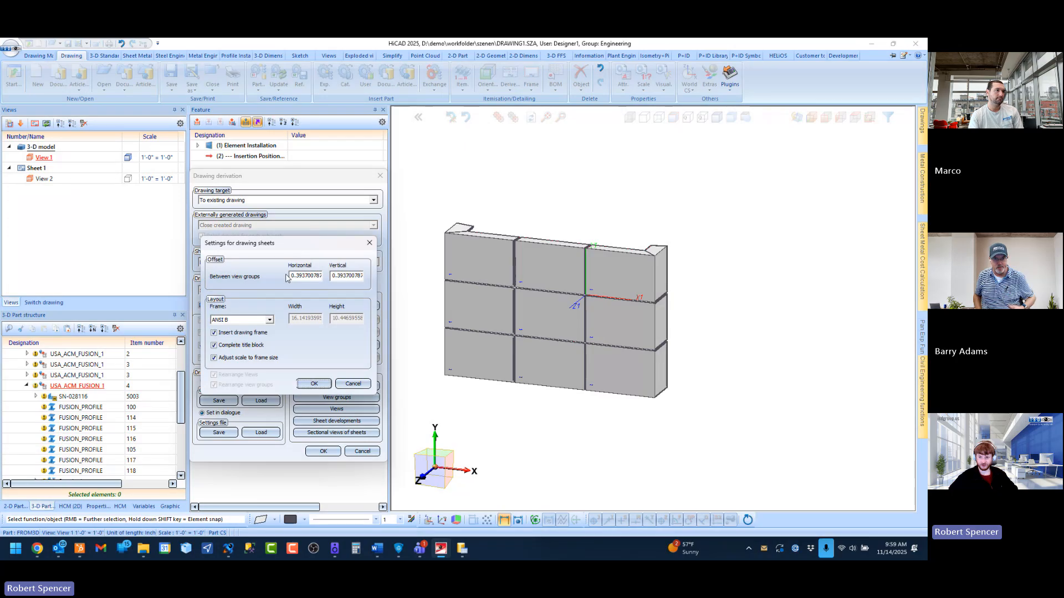
pyautogui.click(245, 320)
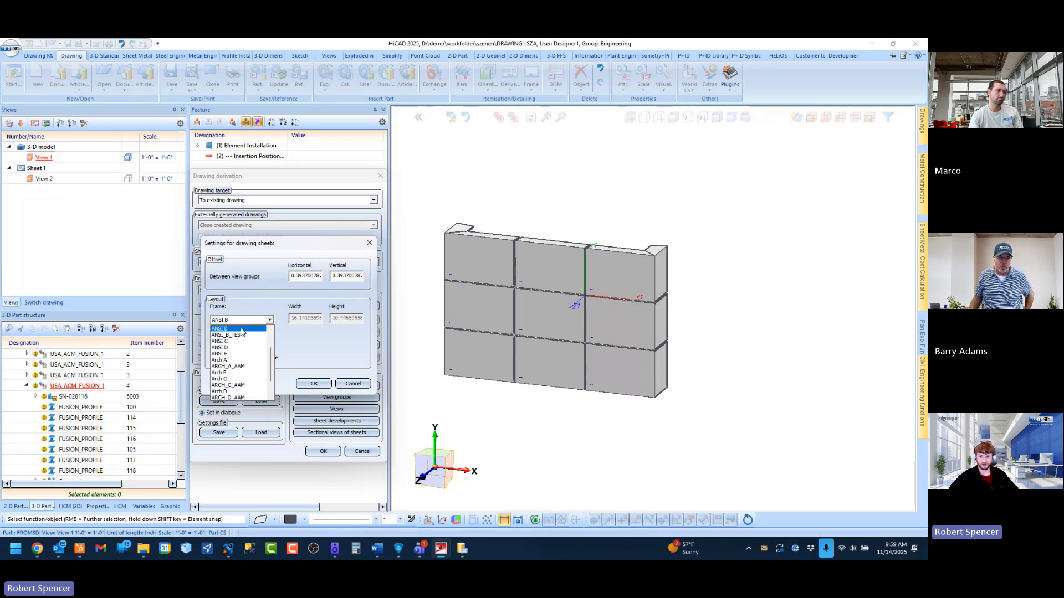
pyautogui.click(241, 330)
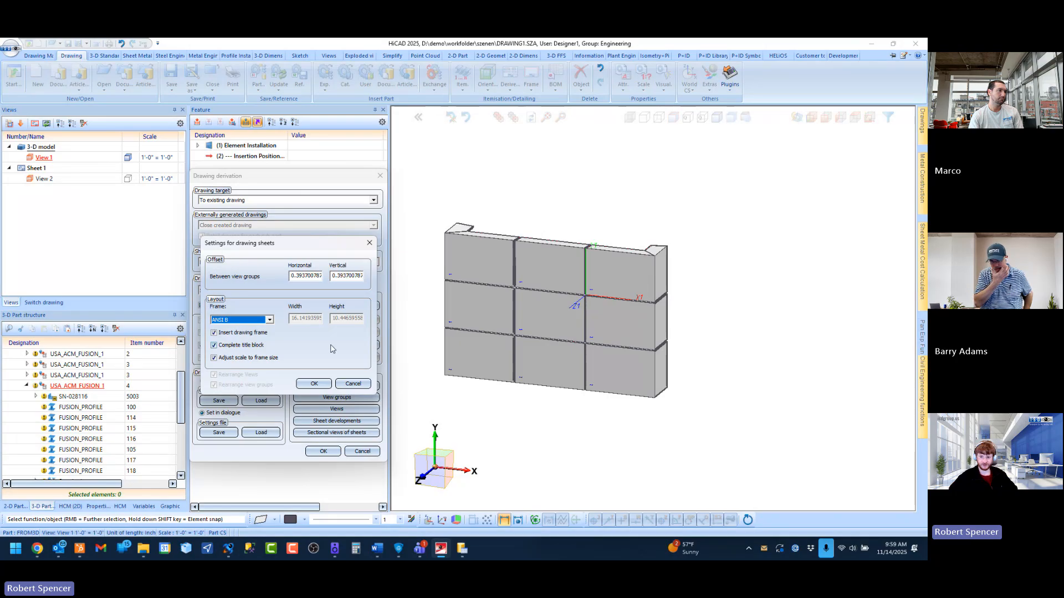
pyautogui.click(215, 358)
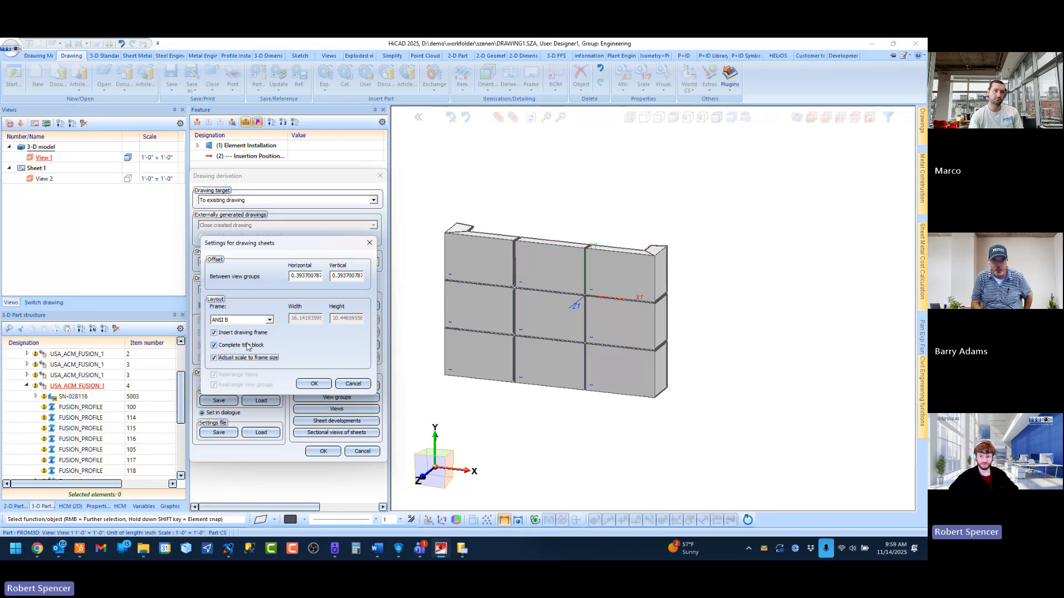
pyautogui.click(214, 333)
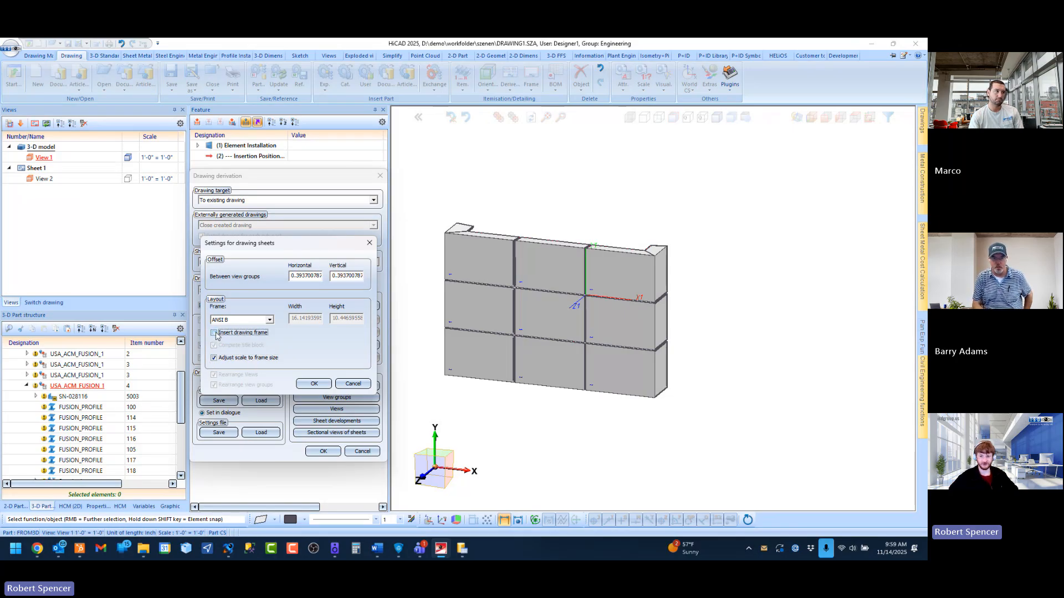
pyautogui.click(236, 333)
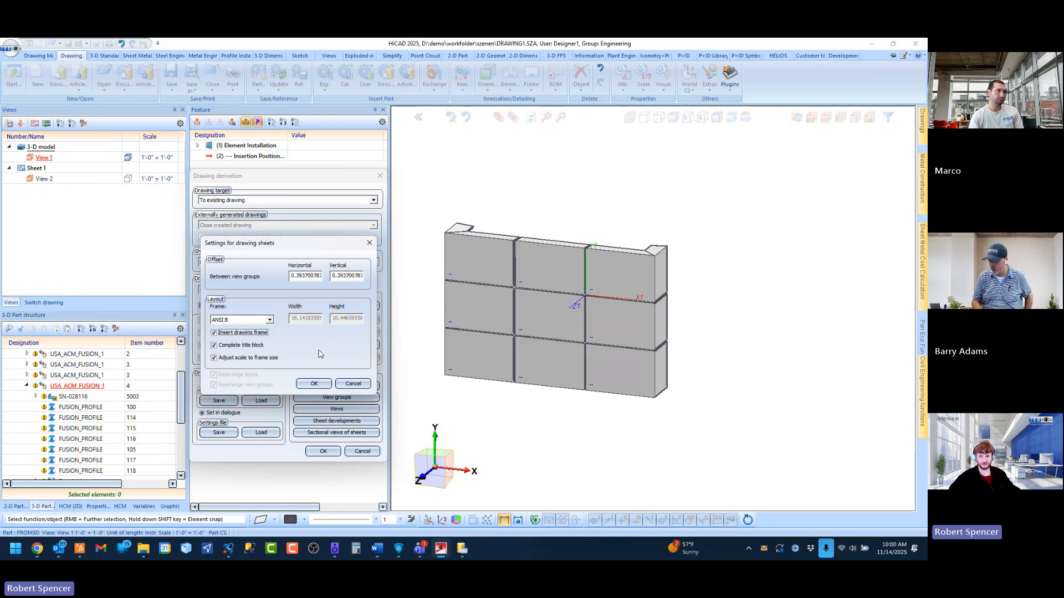
pyautogui.click(320, 384)
# Step: Examine the visualisation and Insert BOM options in the view group settings, and leave the drawing derivation without deriving
pyautogui.click(329, 398)
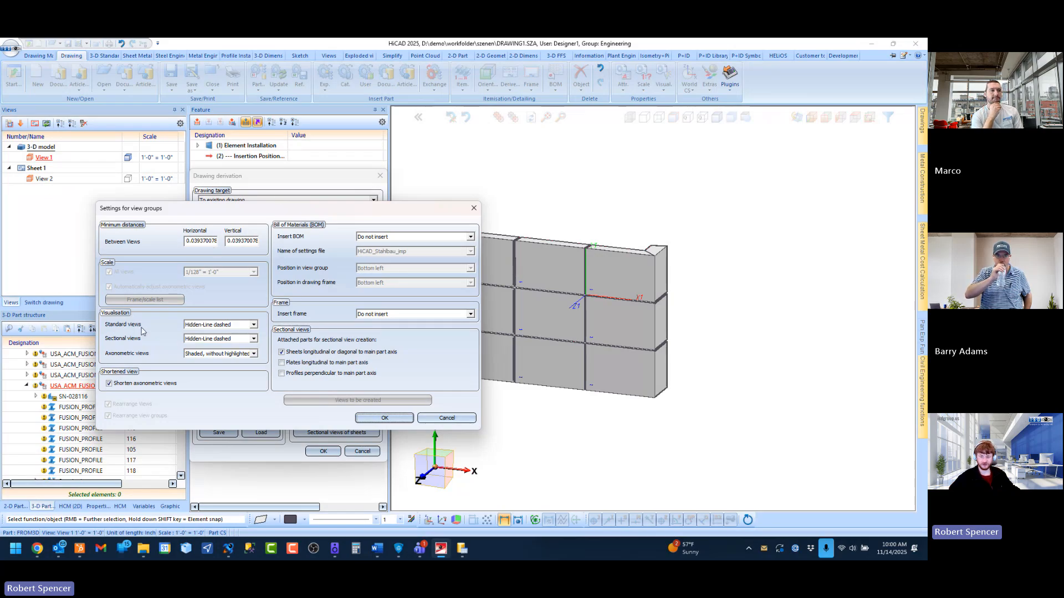
pyautogui.click(206, 325)
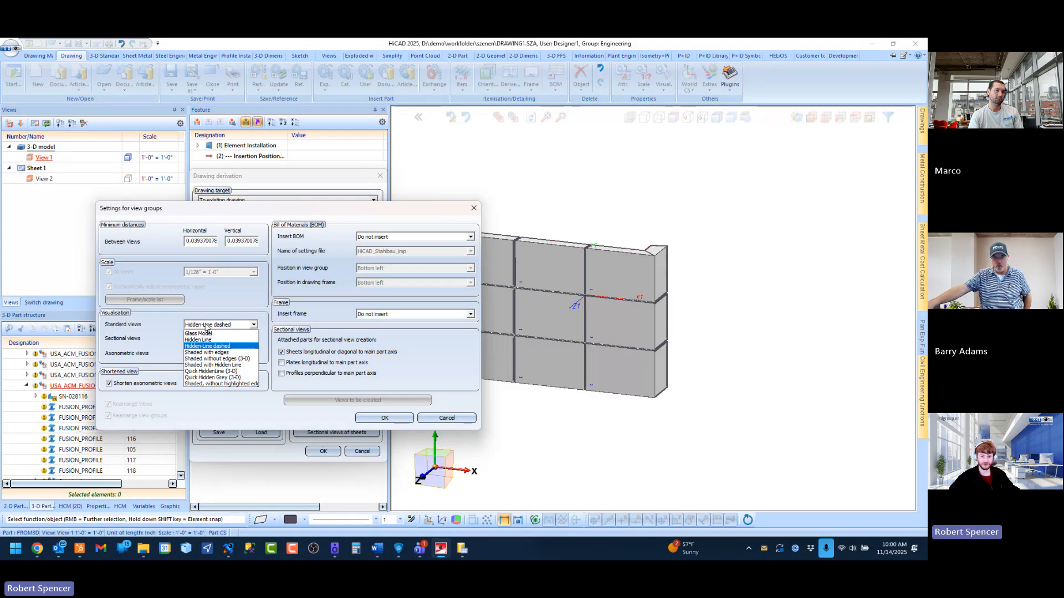
pyautogui.click(205, 326)
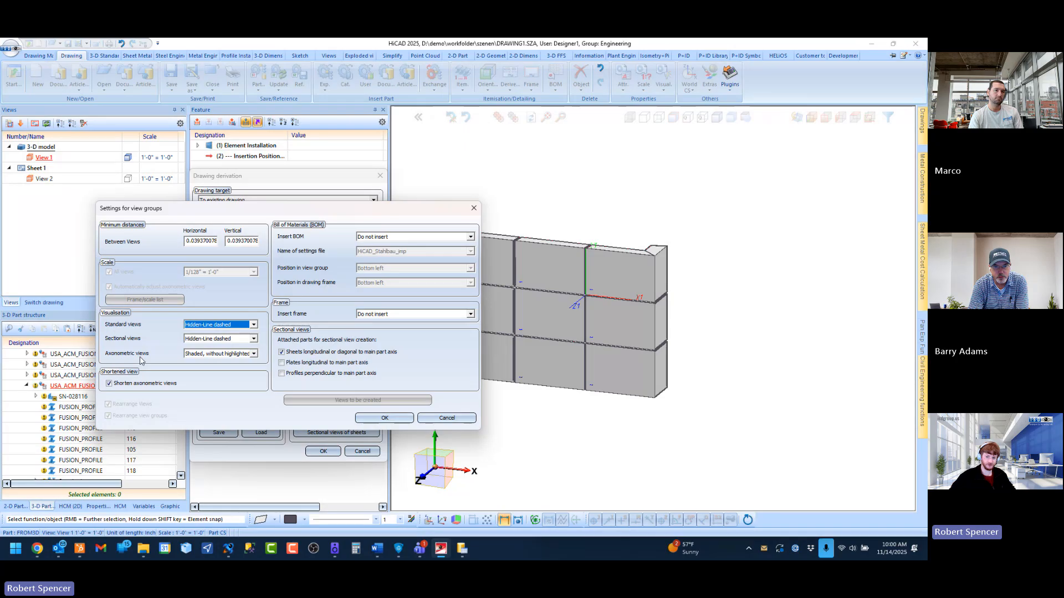
pyautogui.click(196, 355)
pyautogui.click(197, 358)
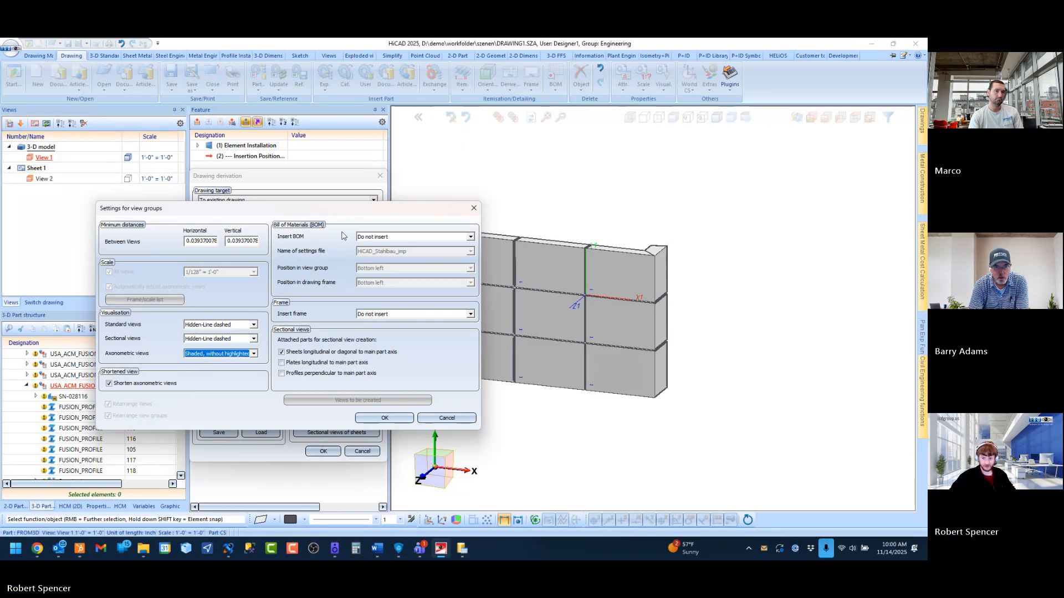
pyautogui.click(405, 239)
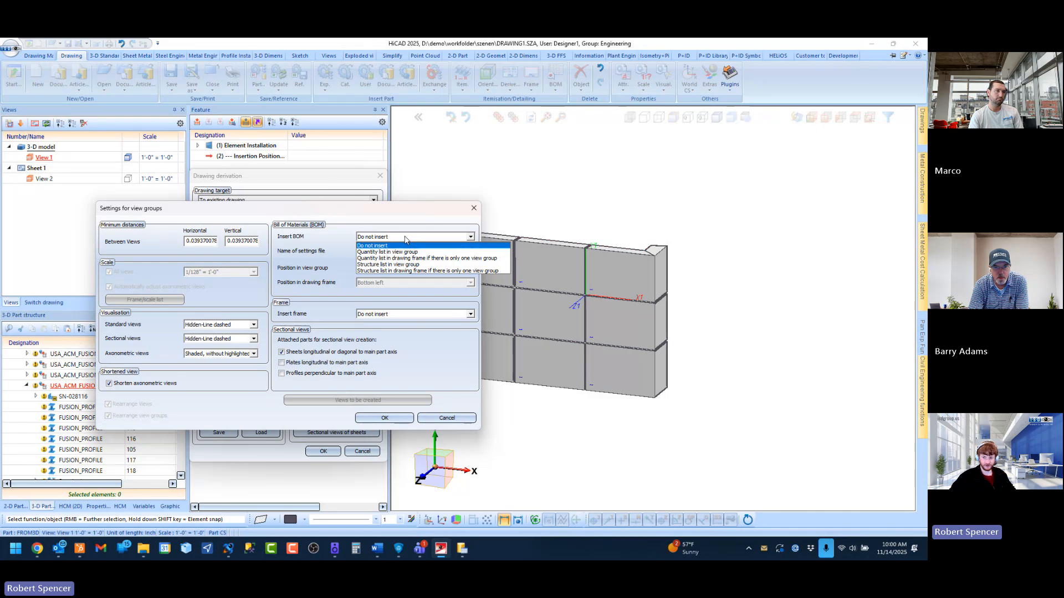
pyautogui.click(405, 238)
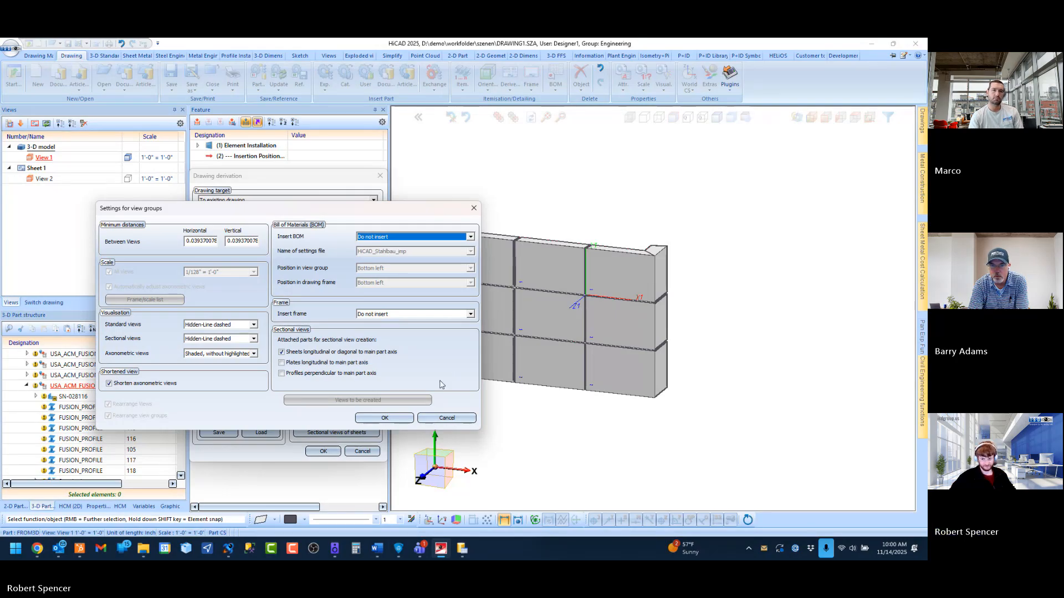
pyautogui.click(437, 418)
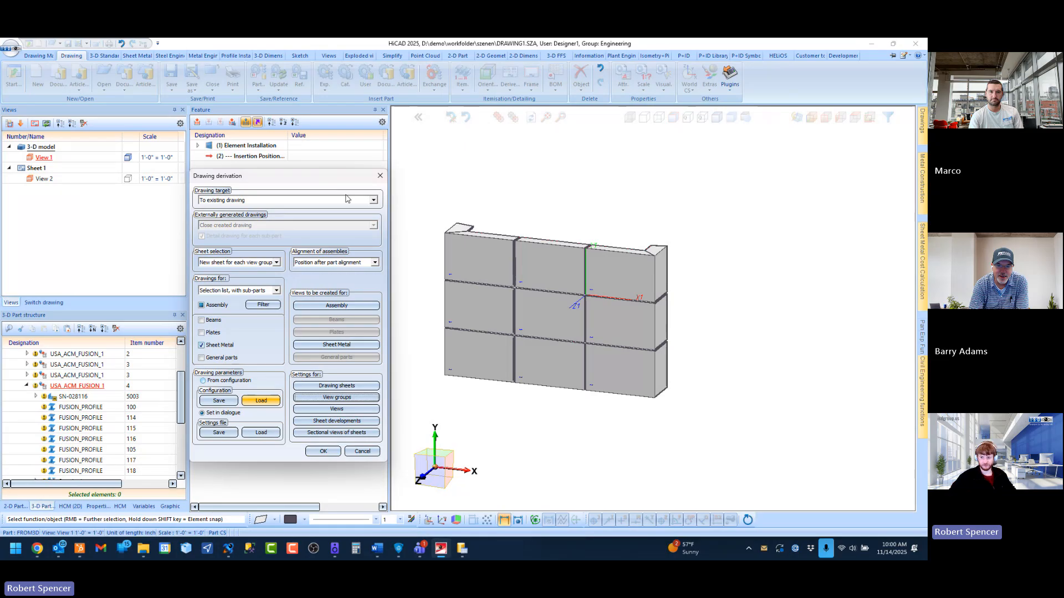
pyautogui.click(368, 453)
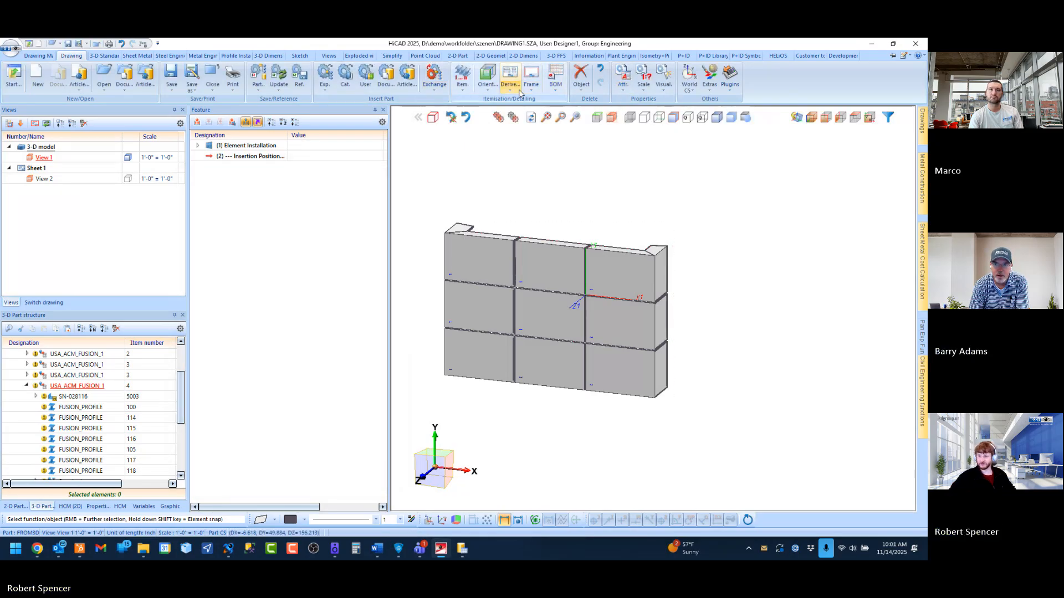
# Step: Output the bill of materials for the entire drawing on screen using the HiCAD_Stahlbau.30.0 configuration
pyautogui.click(558, 91)
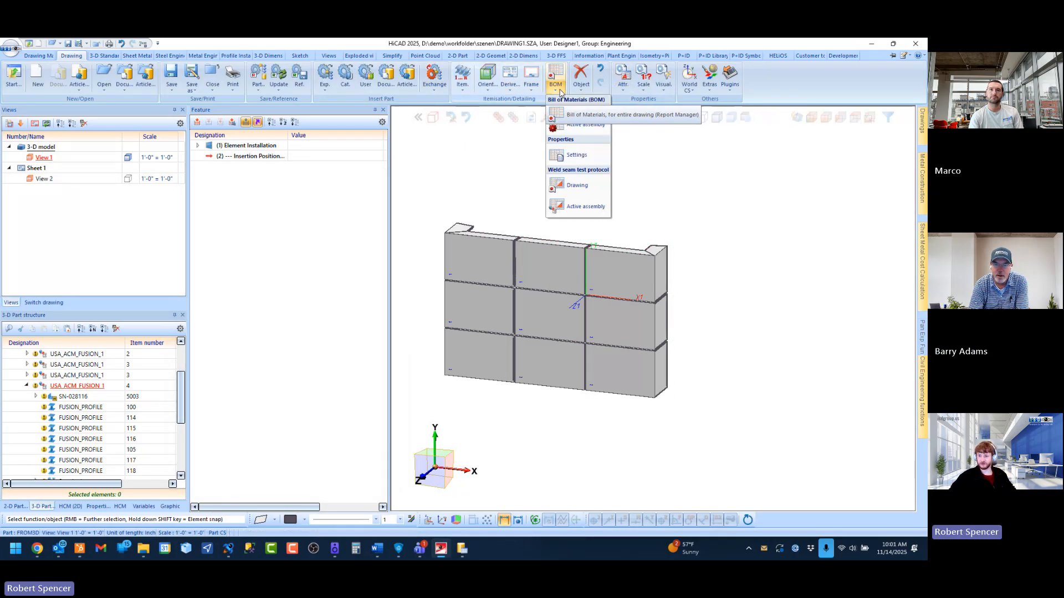
pyautogui.click(563, 122)
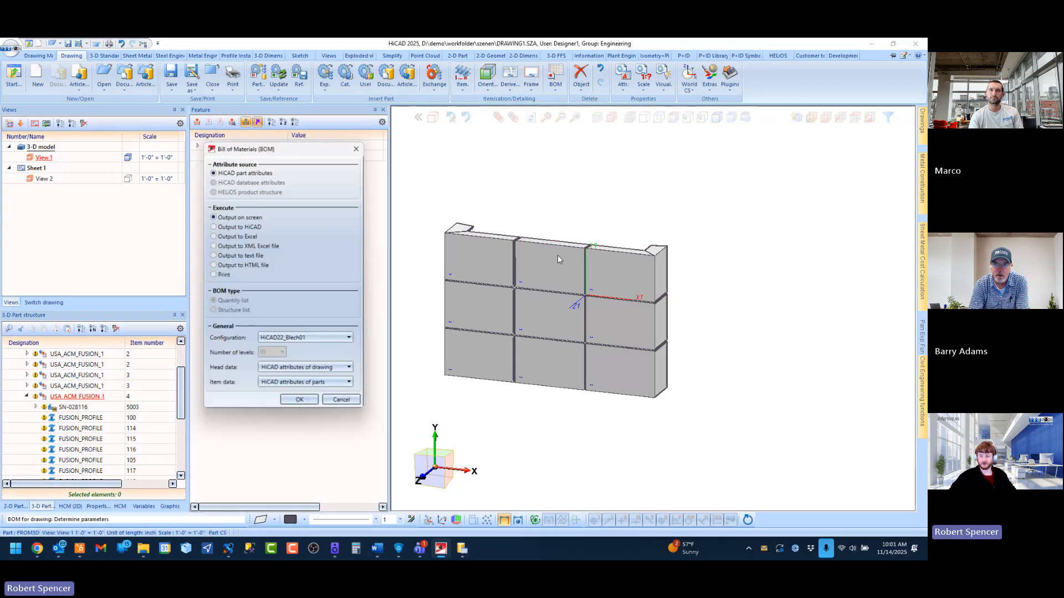
pyautogui.click(303, 340)
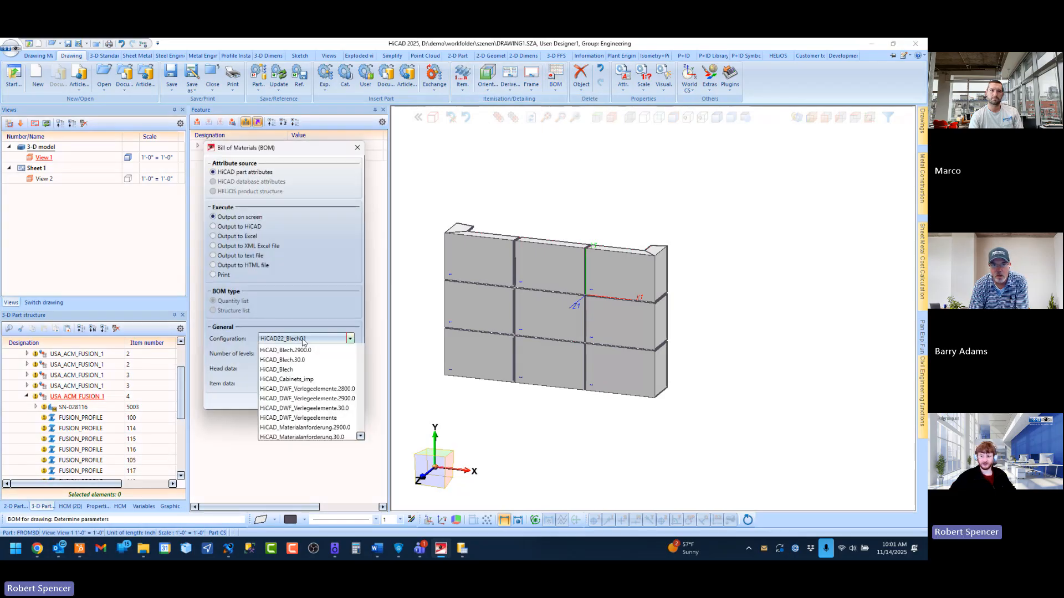
pyautogui.scroll(-9, 302, 442)
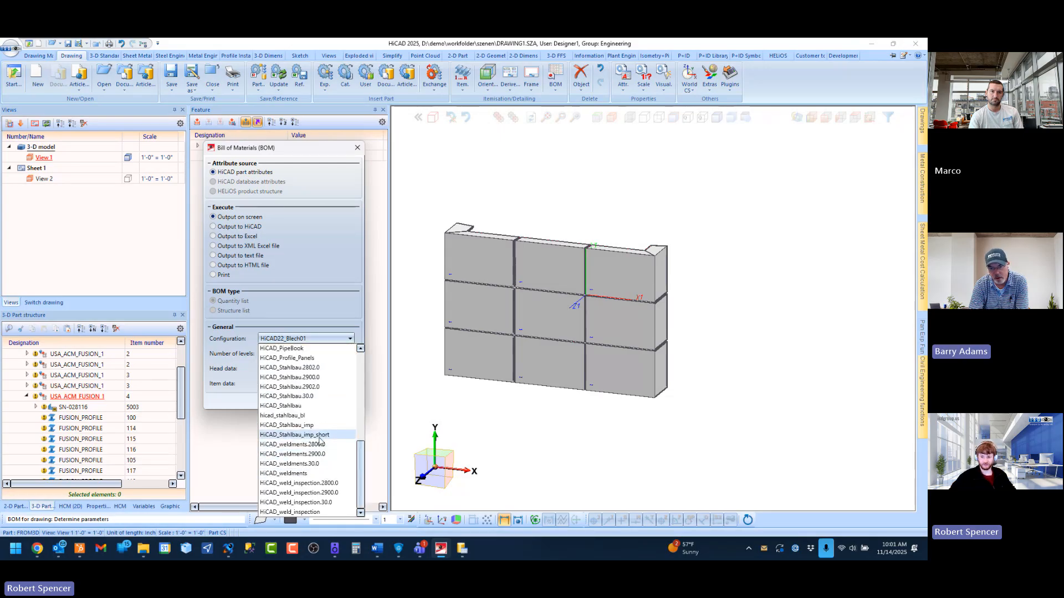
pyautogui.click(324, 396)
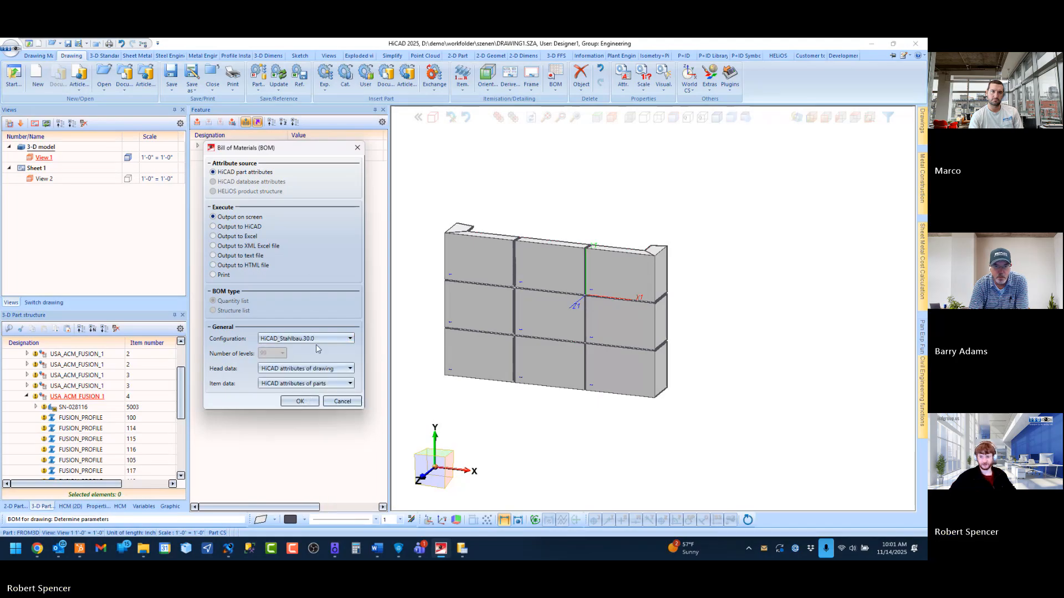
pyautogui.click(303, 403)
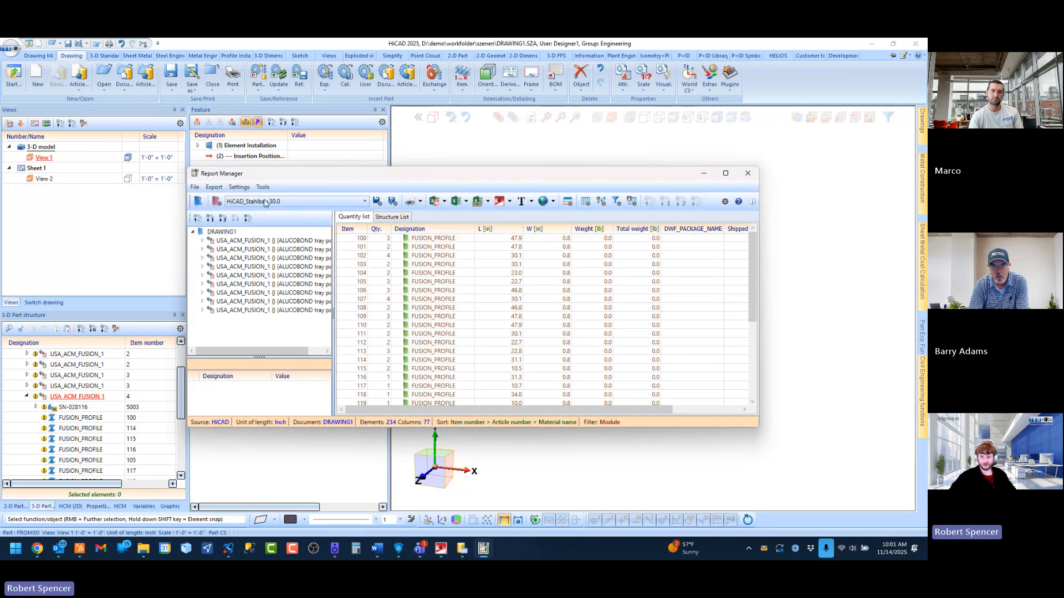
# Step: Look through the available report configurations and the quantity list in Report Manager, and minimise its window
pyautogui.click(265, 203)
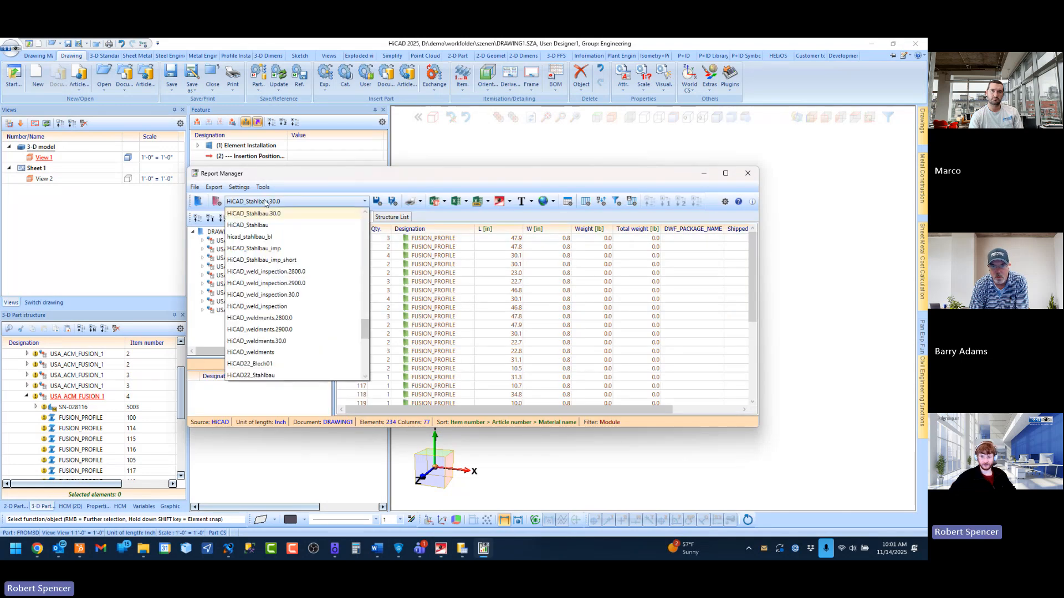
pyautogui.click(256, 203)
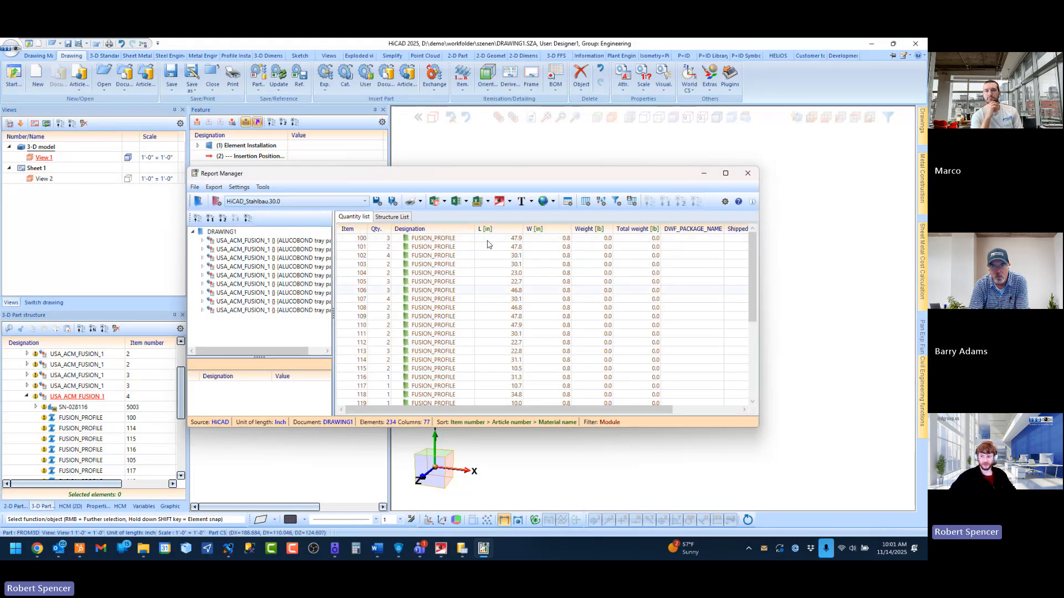
pyautogui.click(704, 174)
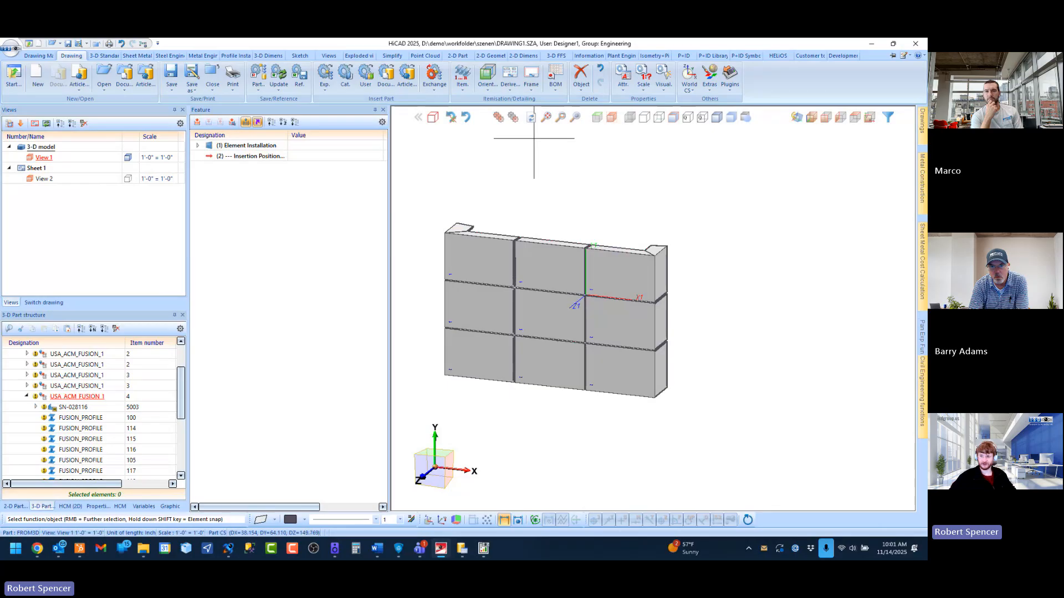
# Step: Restart drawing derivation with the parameters set in dialogue and add Front View to the views for assemblies
pyautogui.click(510, 75)
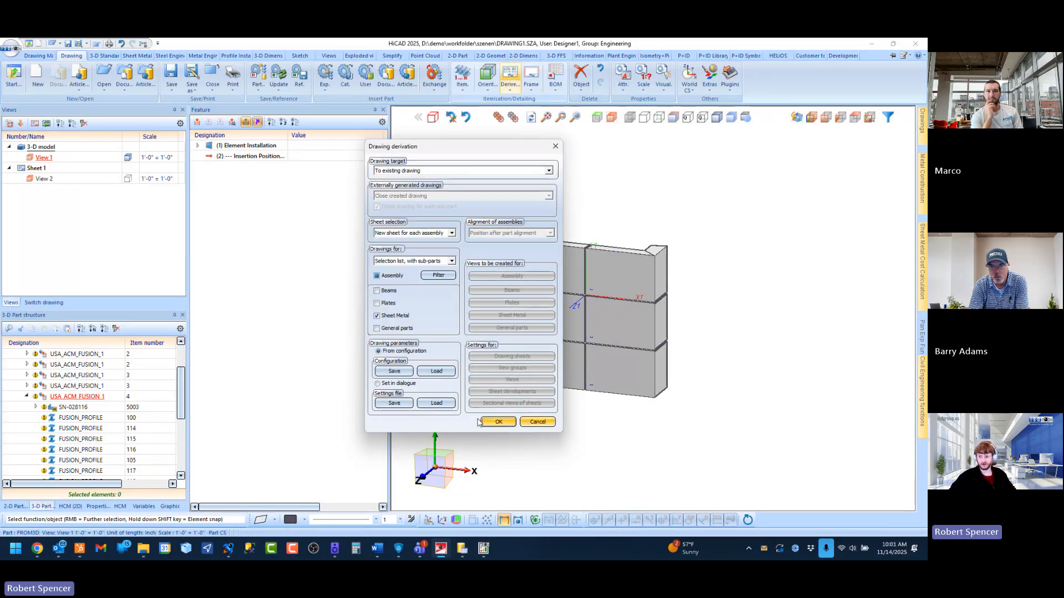
pyautogui.click(406, 385)
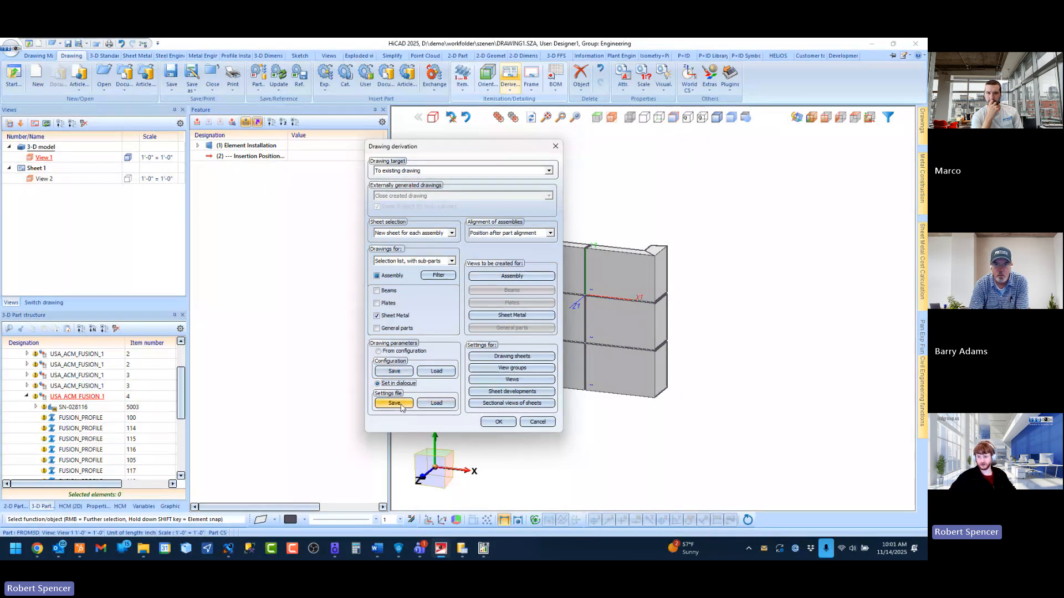
pyautogui.click(511, 276)
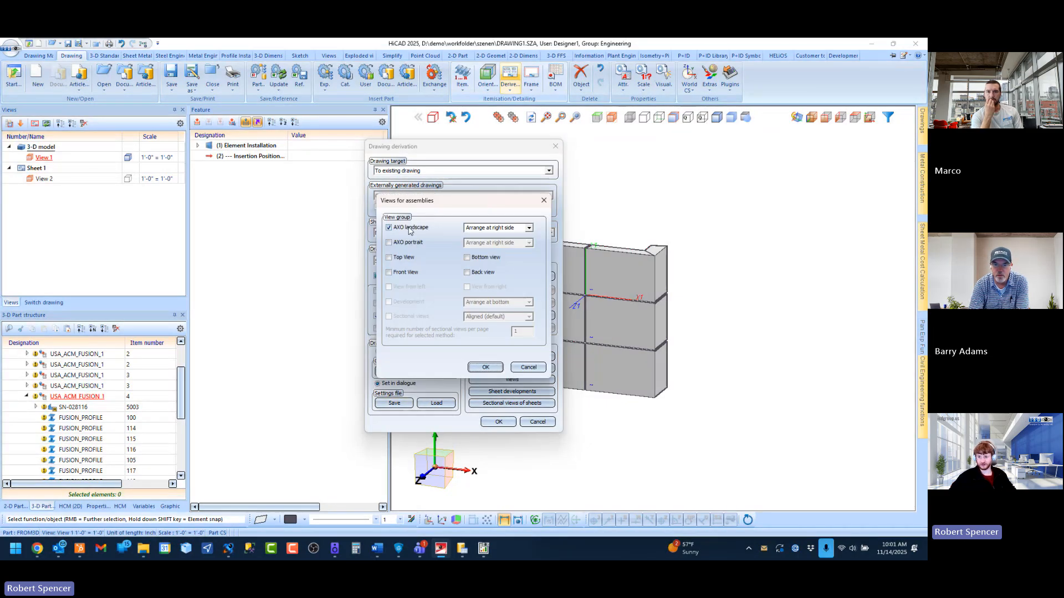
pyautogui.click(399, 273)
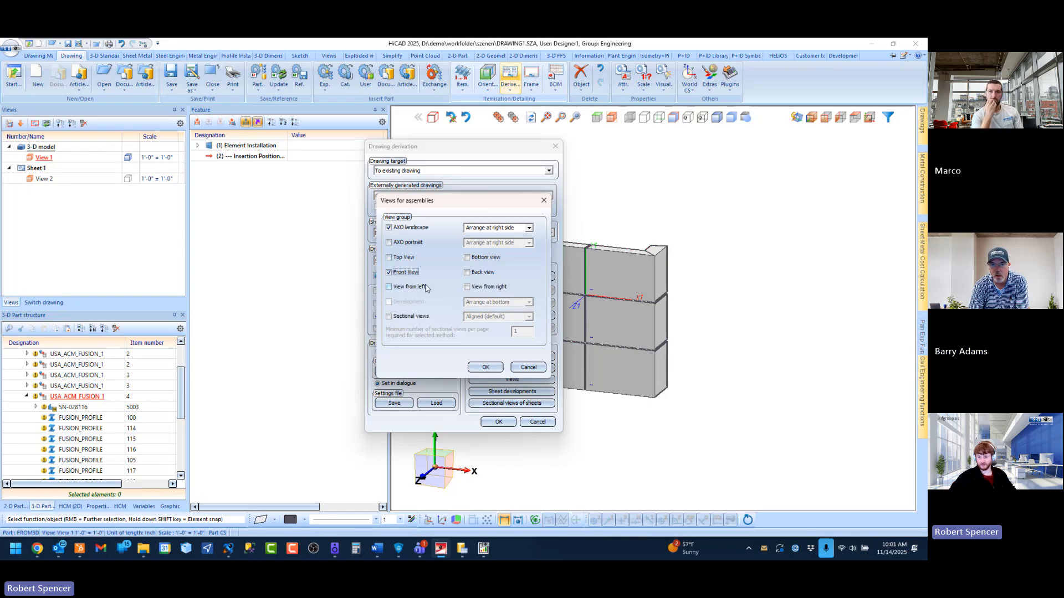
pyautogui.click(484, 367)
# Step: Review the views to be created for sheet metal and the ANSI B drawing sheet settings, and accept both
pyautogui.click(511, 315)
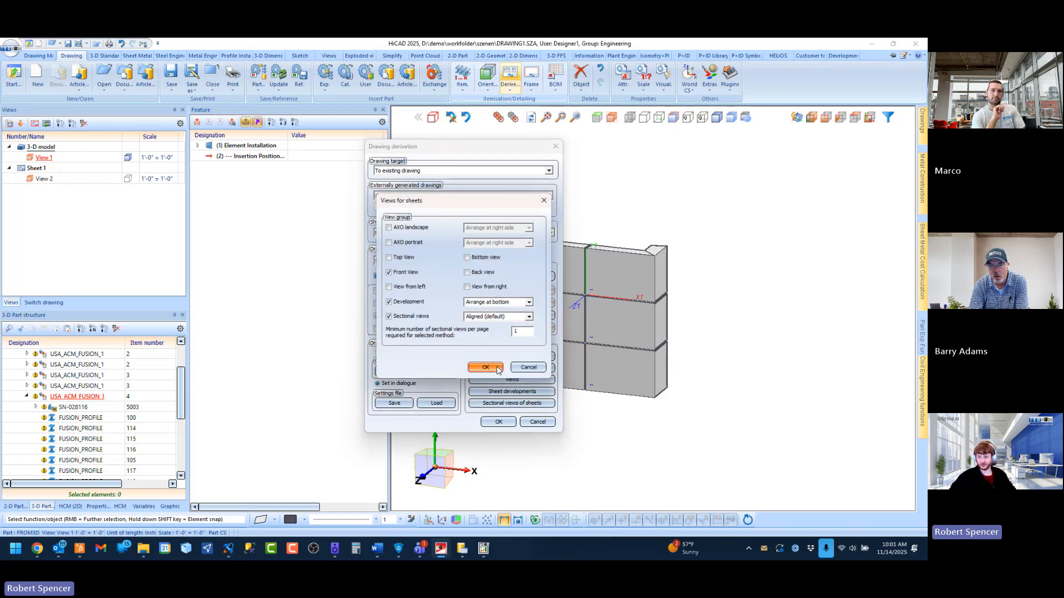
pyautogui.click(497, 367)
pyautogui.click(506, 370)
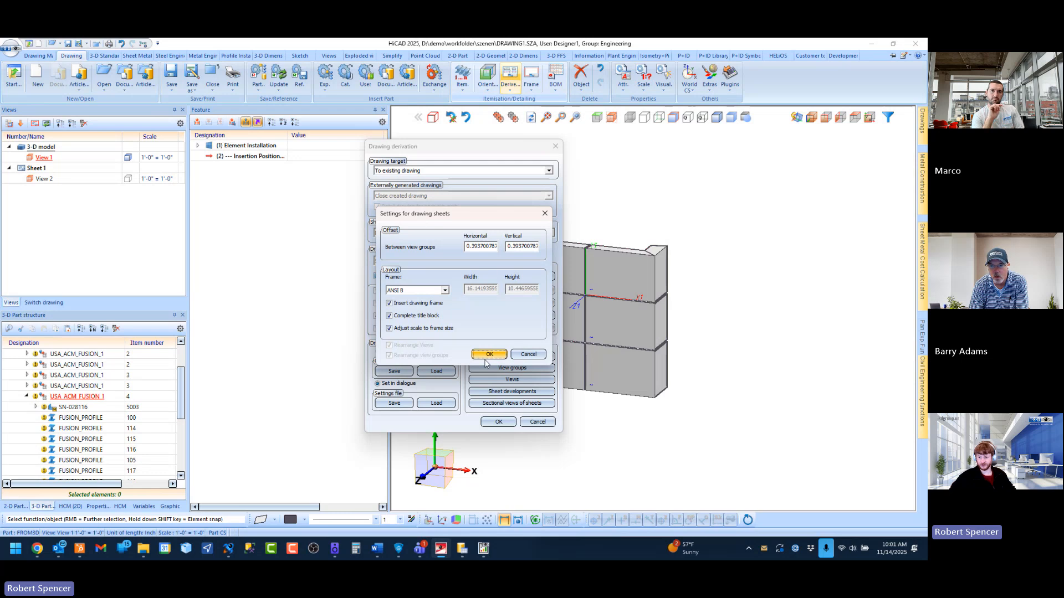
pyautogui.click(487, 364)
# Step: Try the quantity list options for Insert BOM in the view group settings, browse the settings files, and return to Do not insert
pyautogui.click(512, 368)
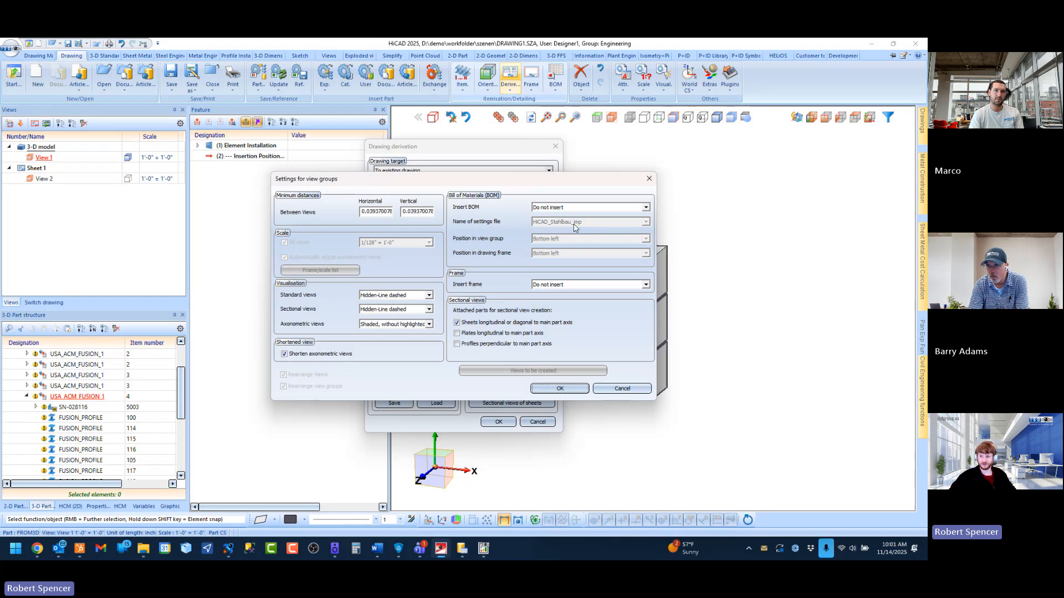
pyautogui.click(645, 207)
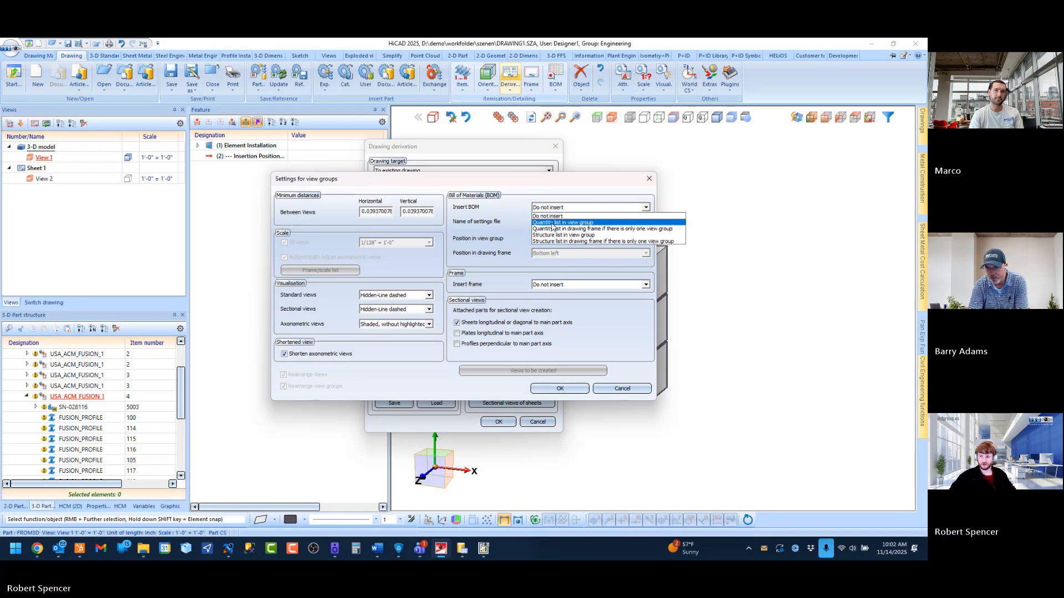
pyautogui.click(557, 223)
pyautogui.click(567, 208)
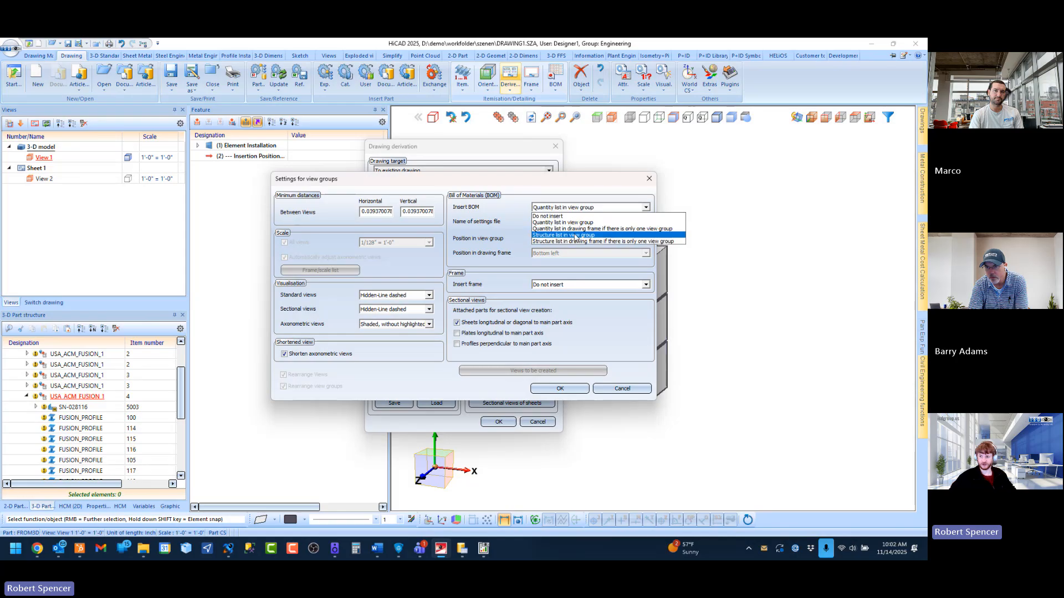
pyautogui.click(570, 229)
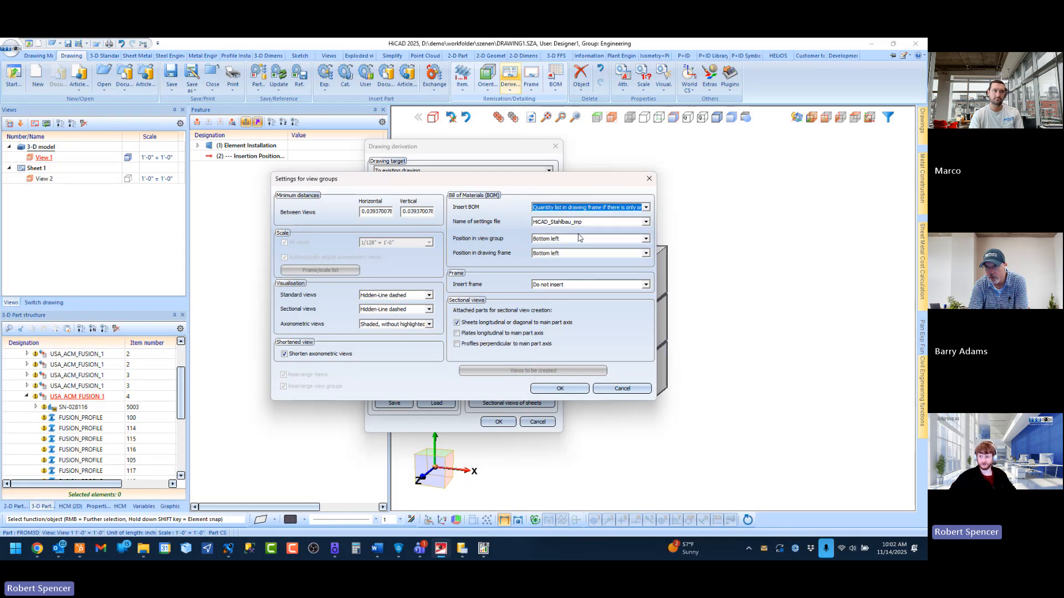
pyautogui.click(575, 223)
pyautogui.scroll(-8, 574, 244)
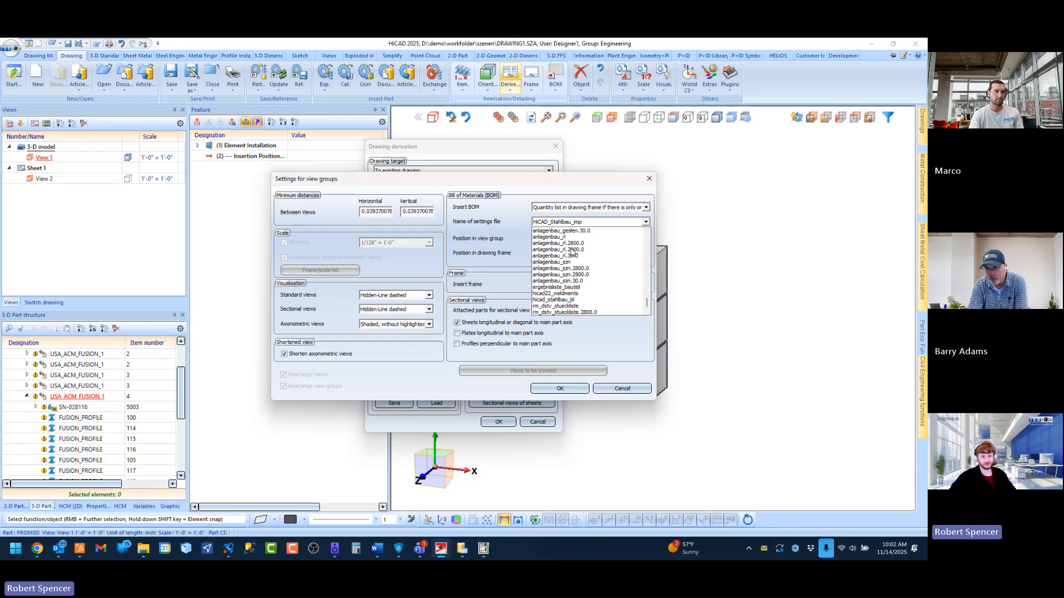
pyautogui.scroll(8, 572, 252)
pyautogui.click(581, 222)
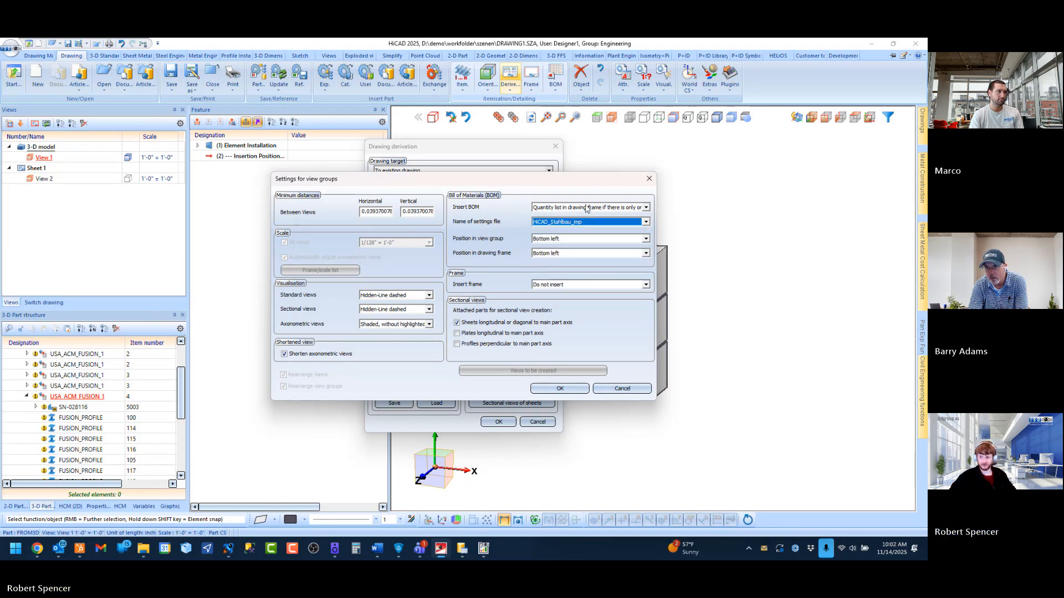
pyautogui.click(587, 207)
pyautogui.click(559, 216)
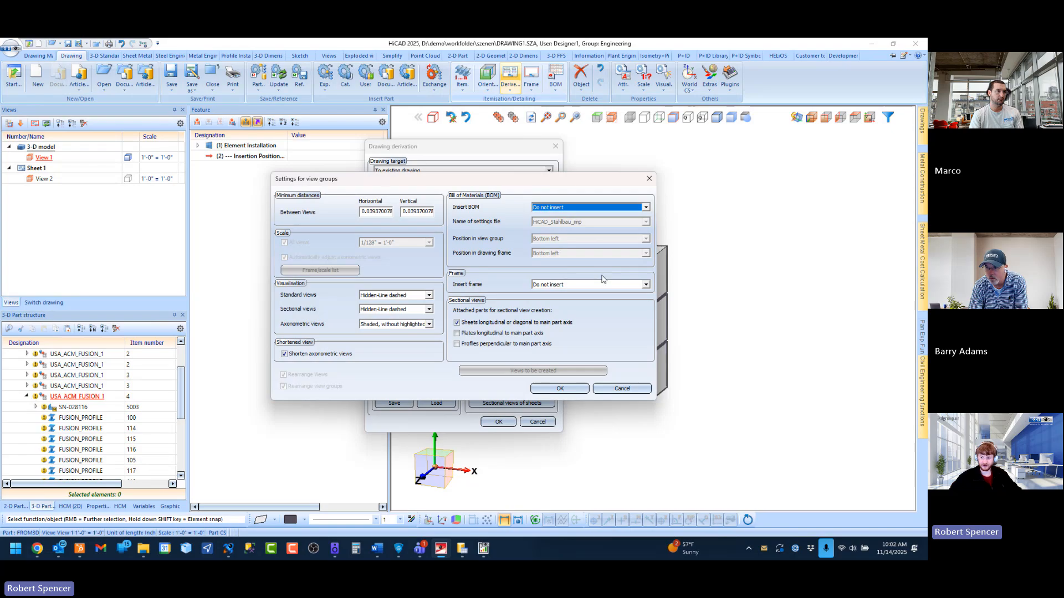
# Step: Examine the Insert frame options for view groups, keep Do not insert, and accept the view group settings
pyautogui.click(552, 285)
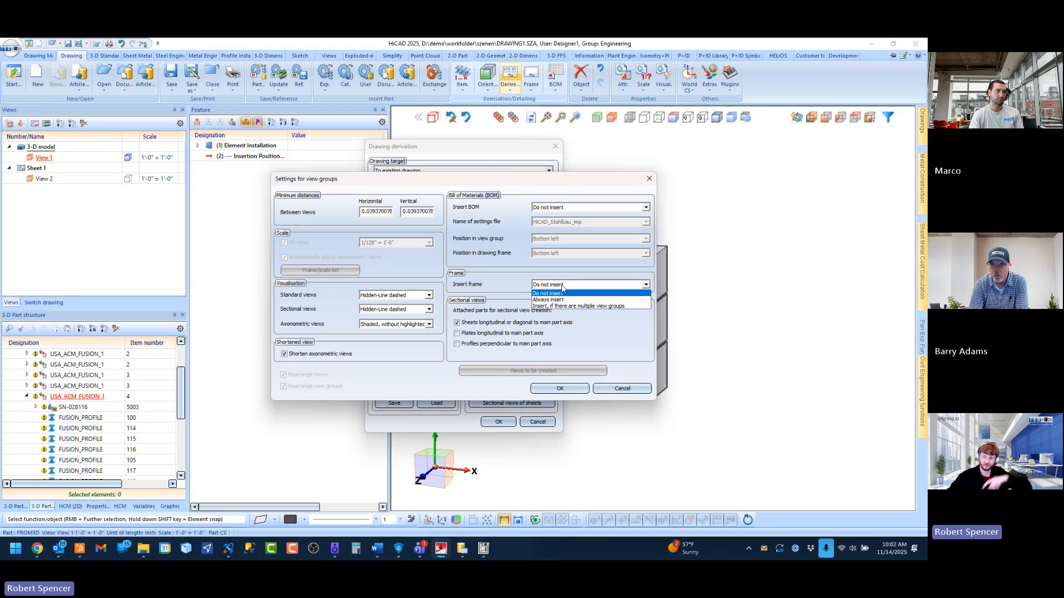
pyautogui.click(561, 285)
pyautogui.click(554, 284)
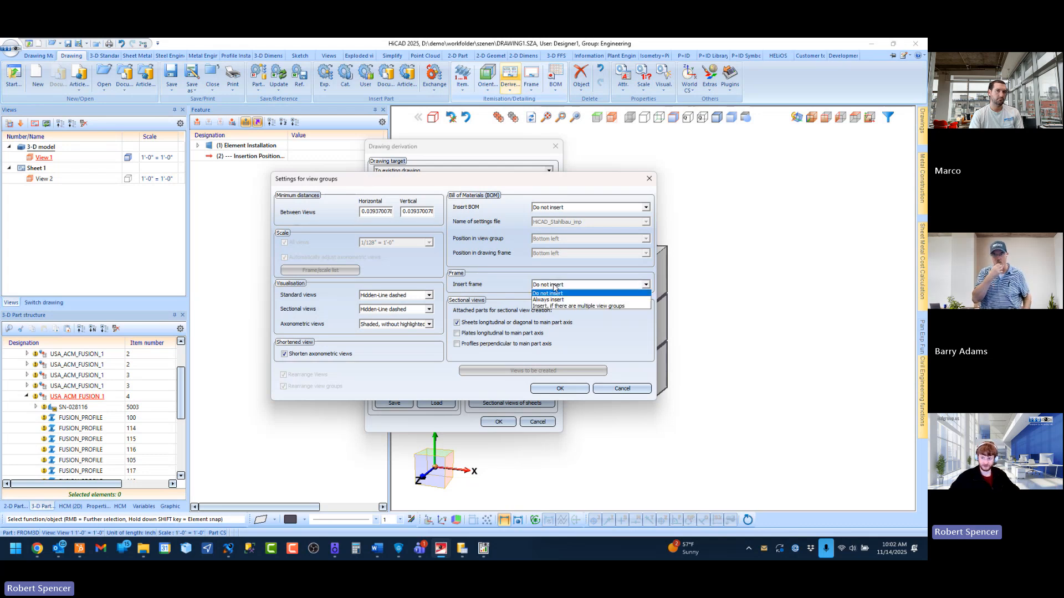
pyautogui.click(556, 293)
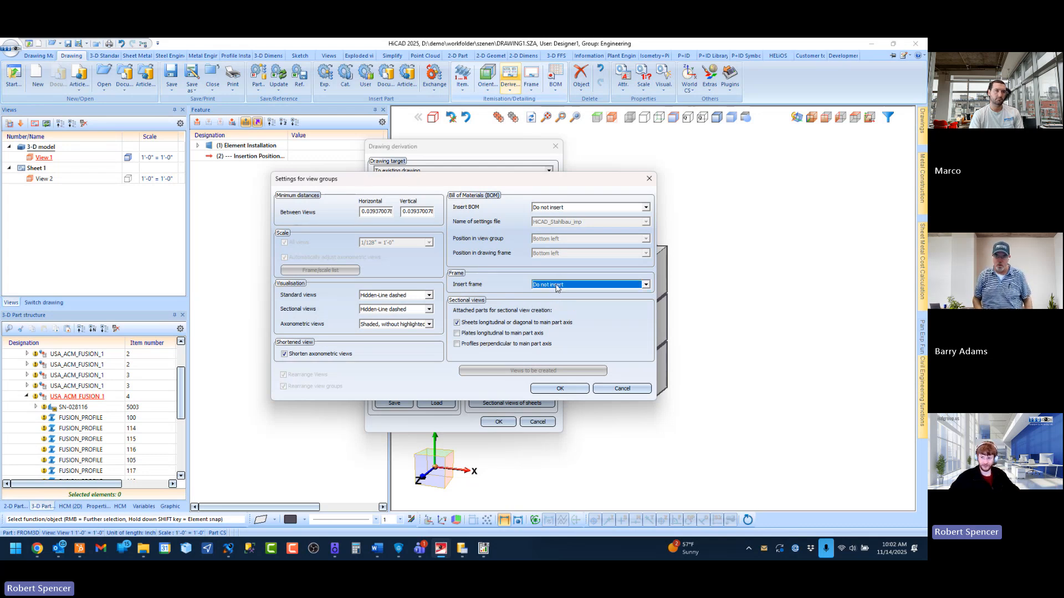
pyautogui.click(561, 285)
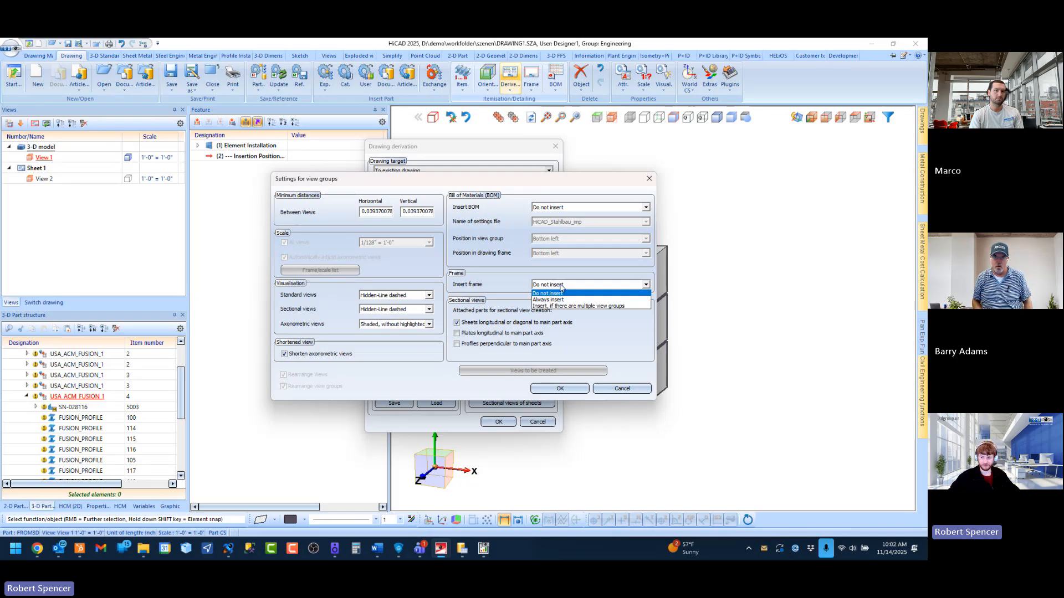
pyautogui.click(560, 293)
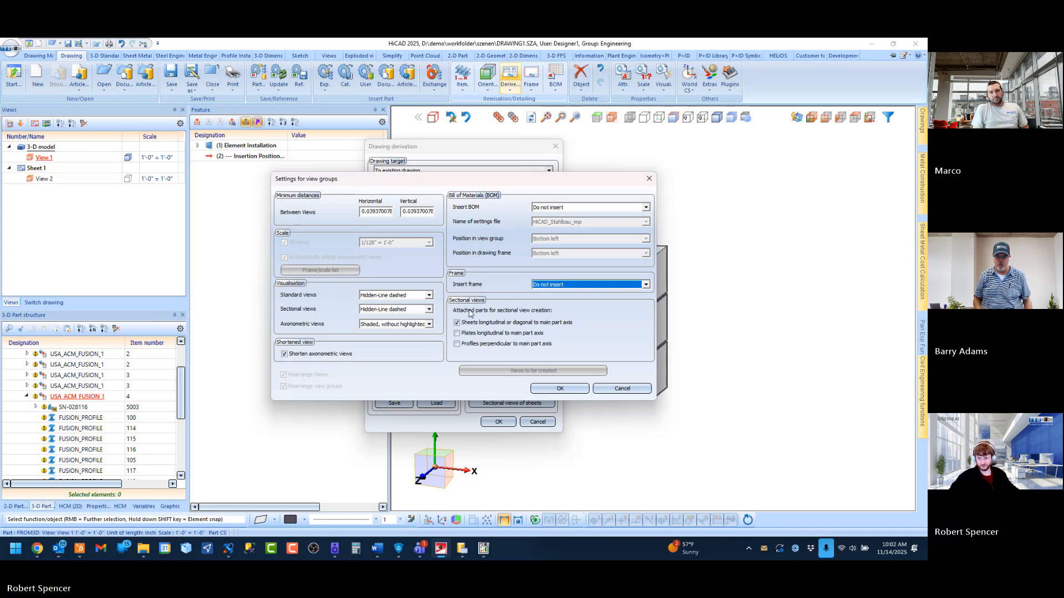
pyautogui.click(557, 388)
# Step: In the settings for views, keep Dimensioning rules and set the designation tags for main parts and sub-parts to Annotate, Default
pyautogui.click(525, 378)
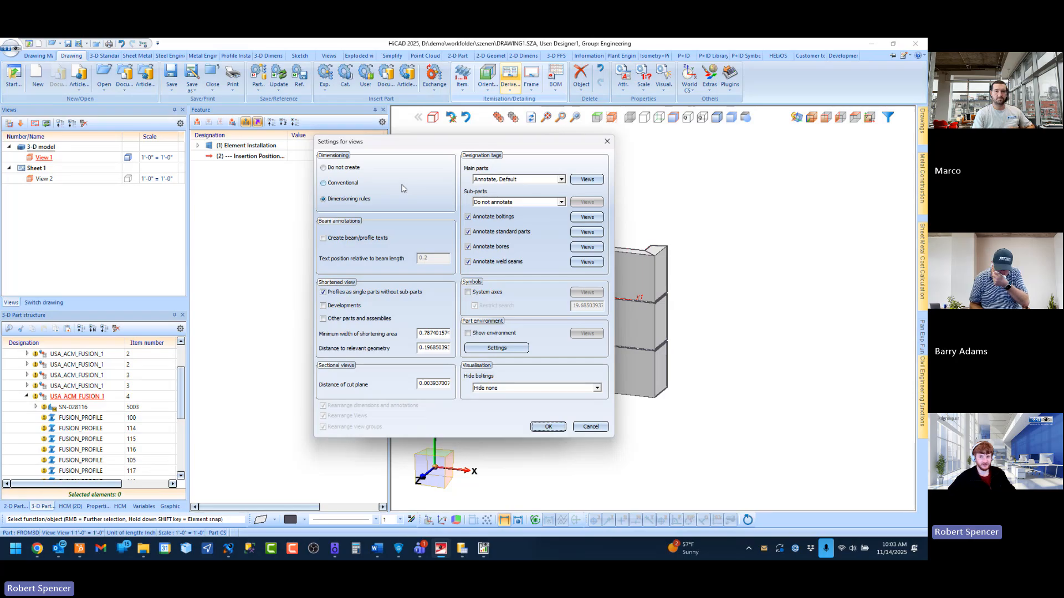
pyautogui.click(349, 202)
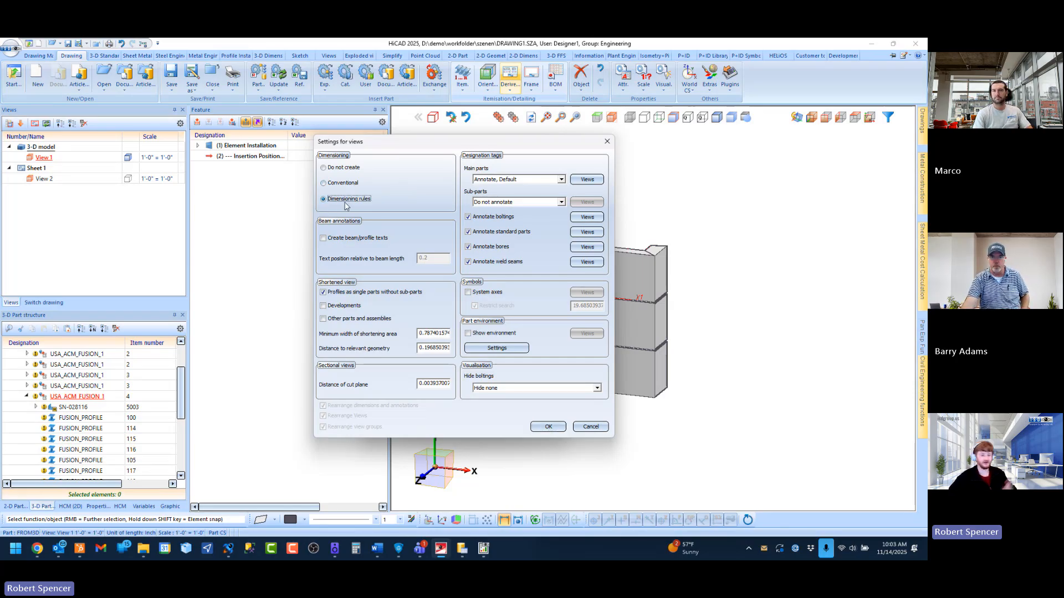
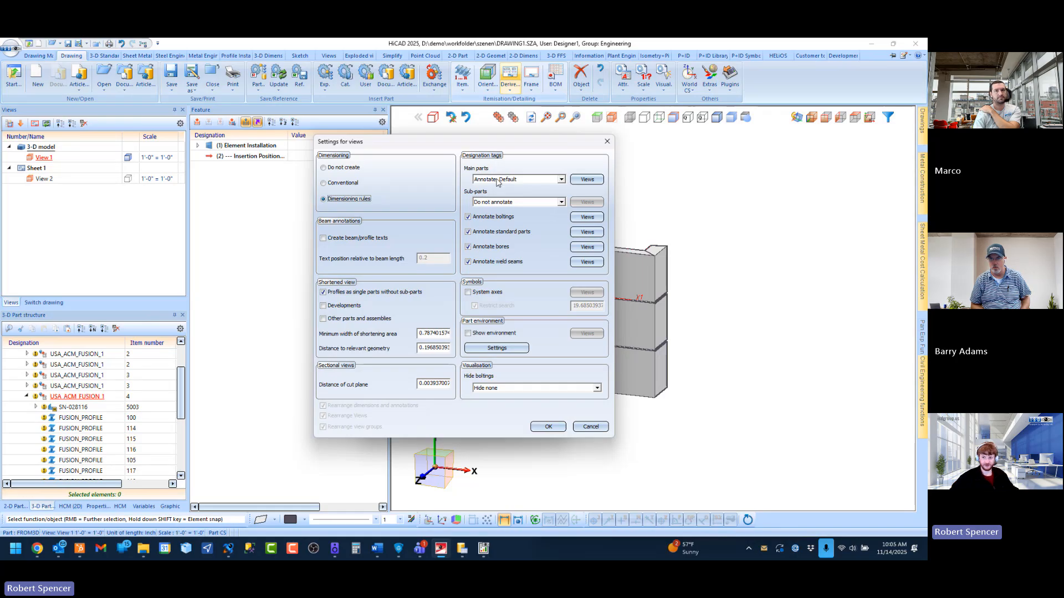
pyautogui.click(496, 180)
pyautogui.click(495, 191)
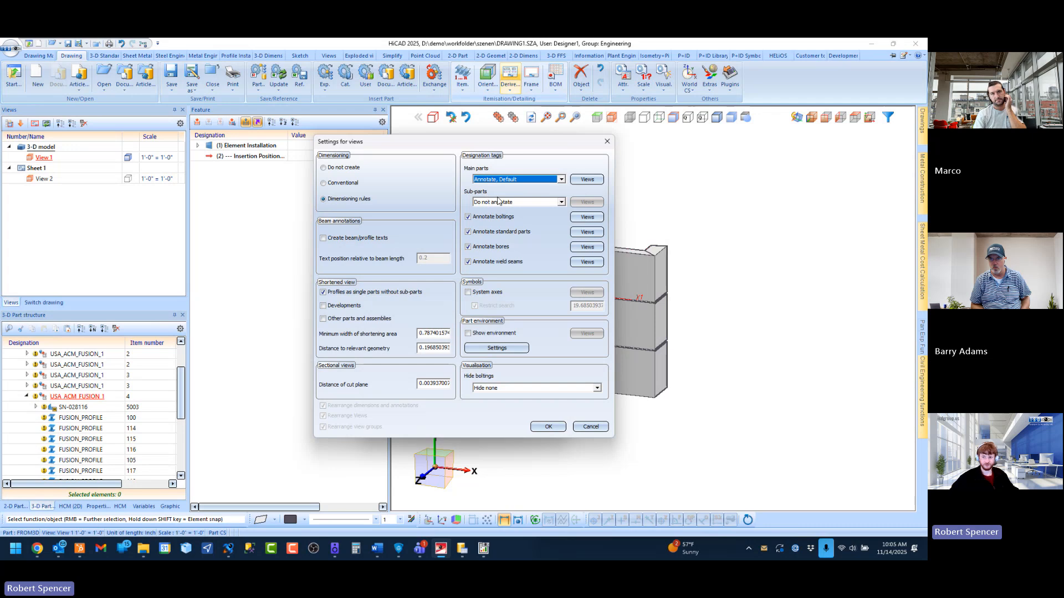
pyautogui.click(498, 202)
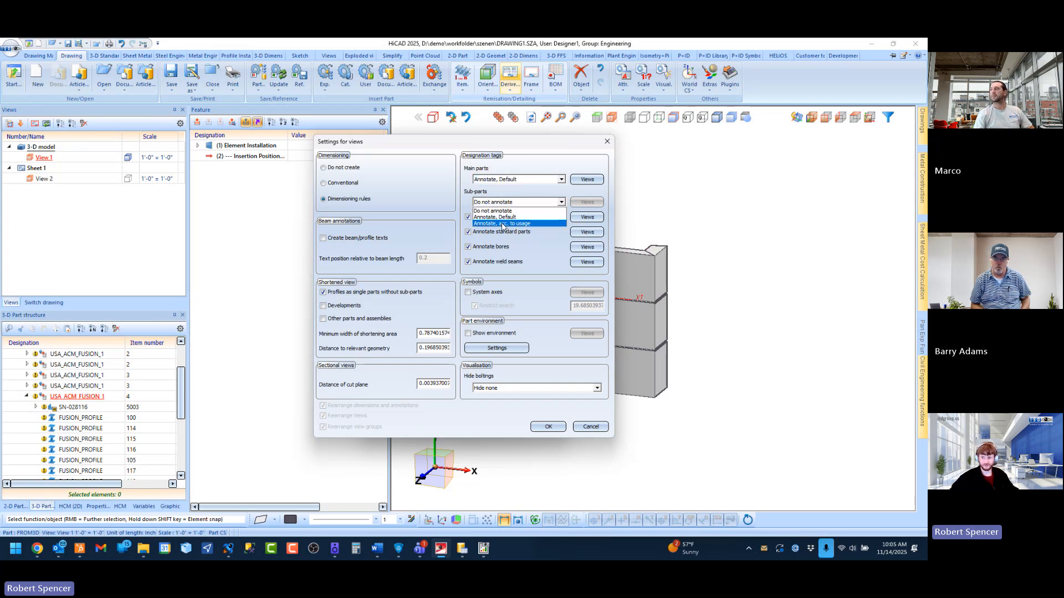
pyautogui.click(501, 217)
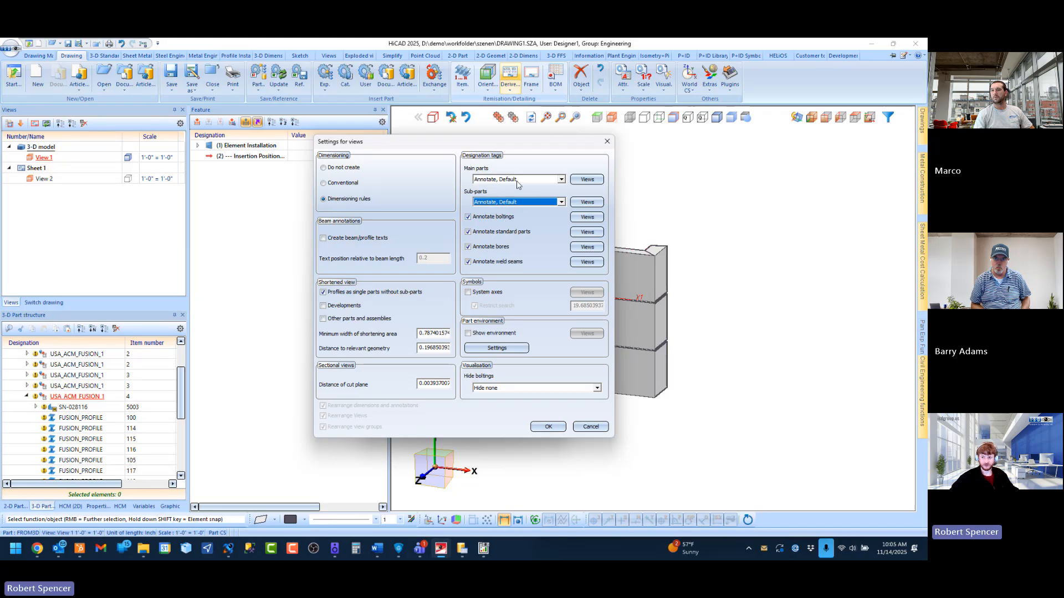
# Step: Turn off annotation of boltings, standard parts, bores and weld seams, and accept the view settings
pyautogui.click(498, 216)
pyautogui.click(476, 233)
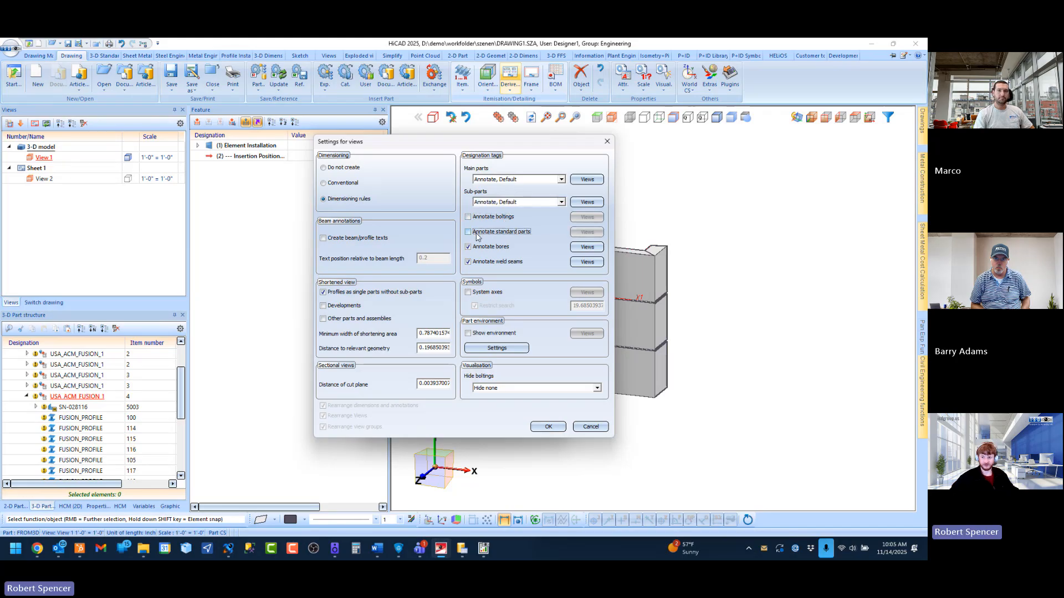
pyautogui.click(470, 249)
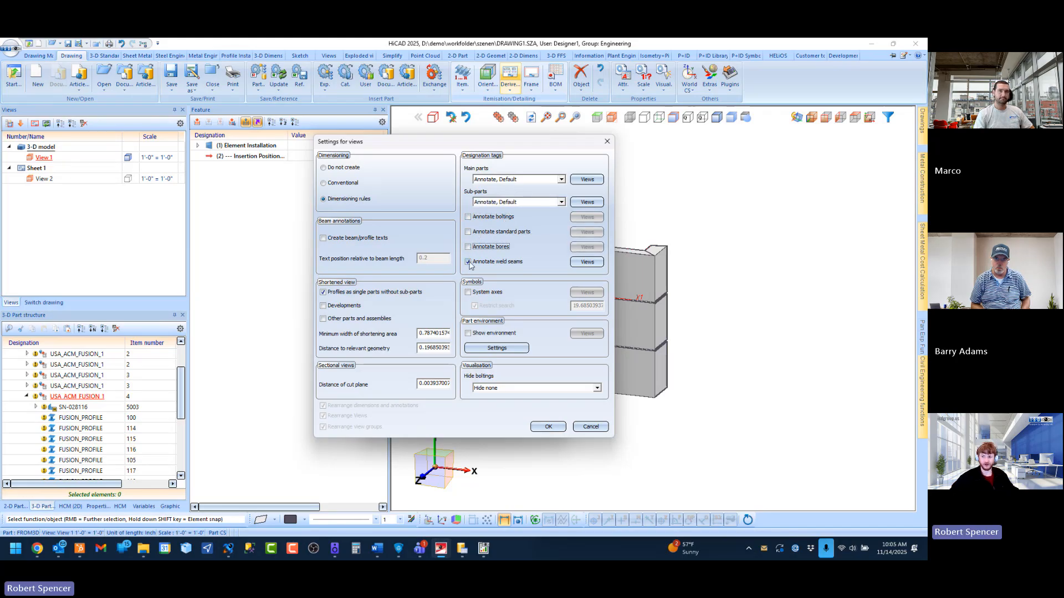
pyautogui.click(469, 262)
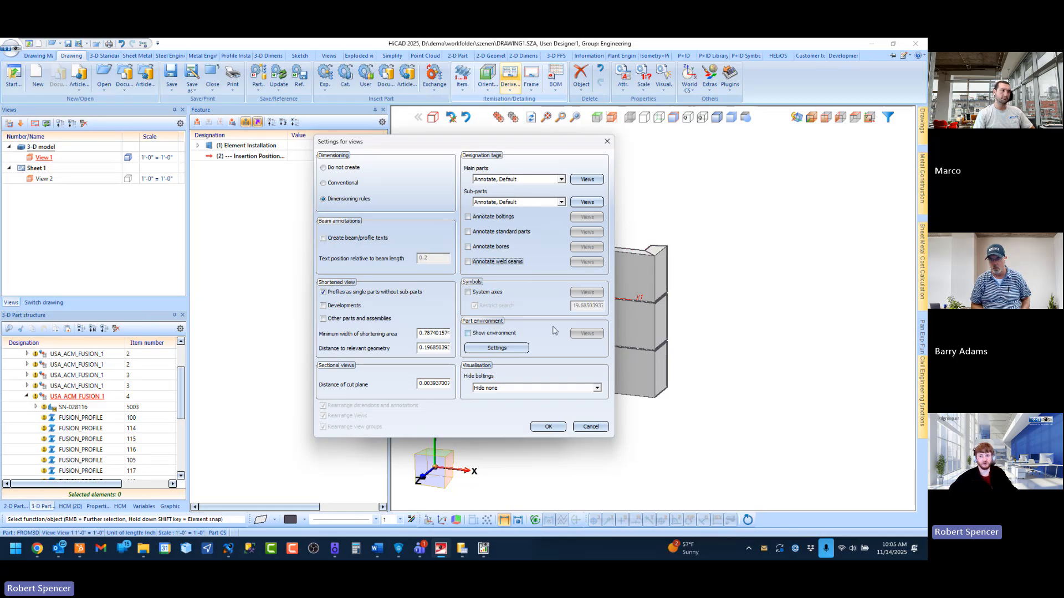
pyautogui.click(560, 430)
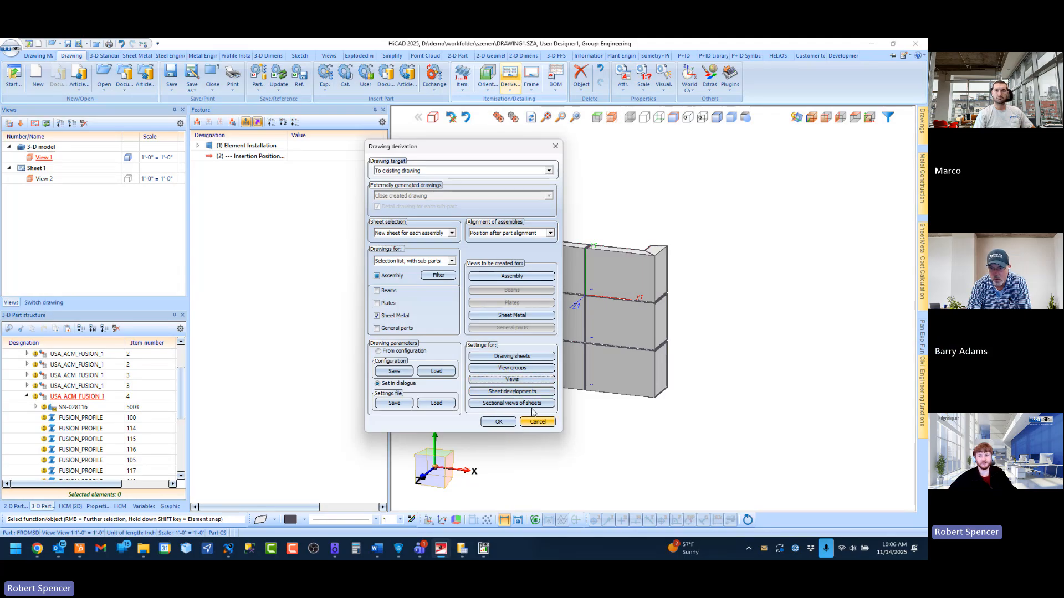
# Step: Examine the sheet development parameters and their extended settings for edges and lines and for Milling+Folding
pyautogui.click(534, 393)
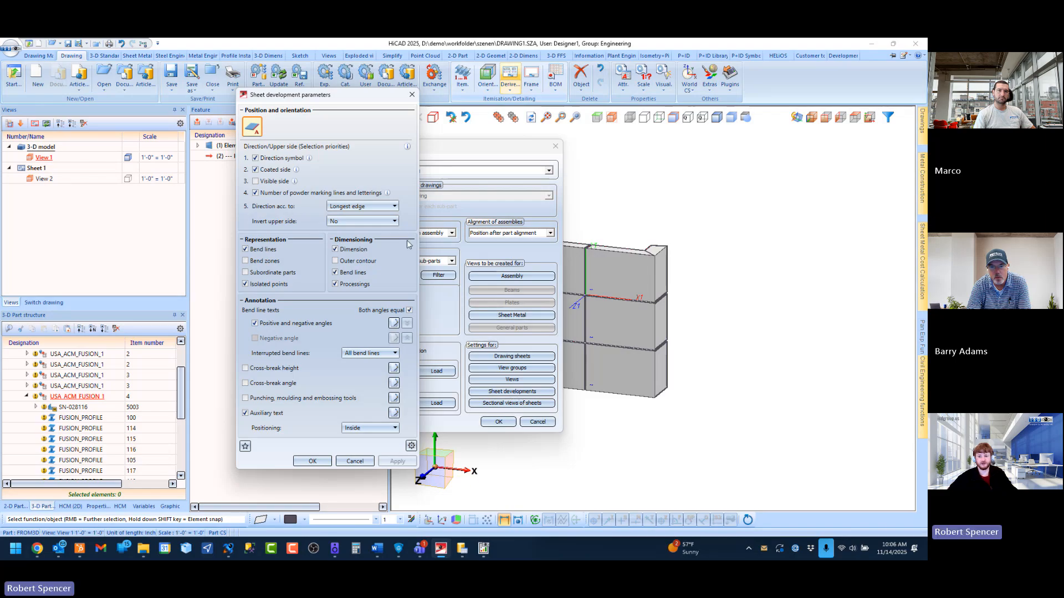
pyautogui.click(411, 445)
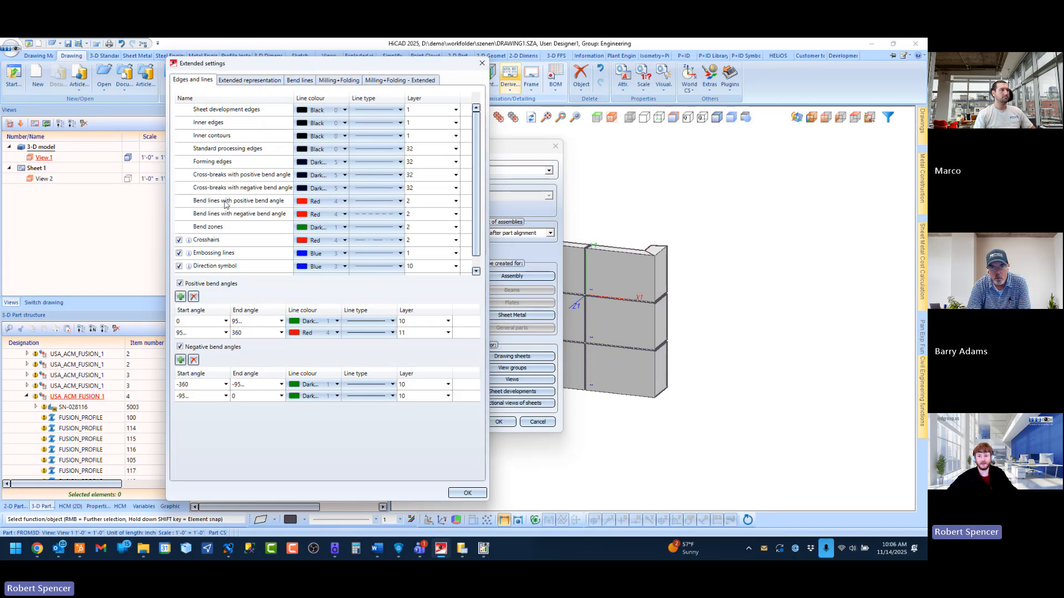
pyautogui.click(340, 81)
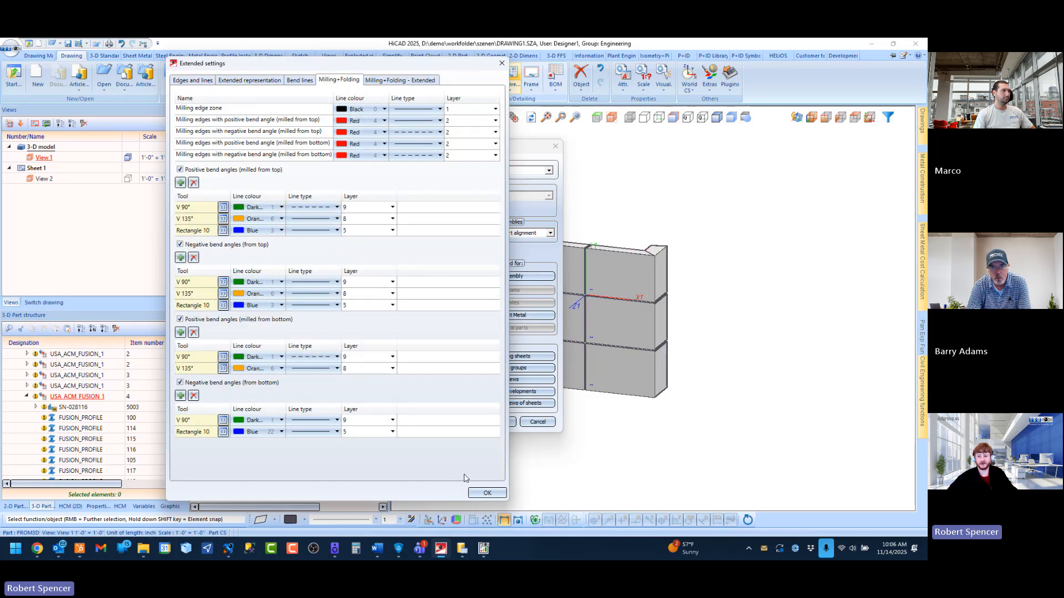
pyautogui.click(488, 493)
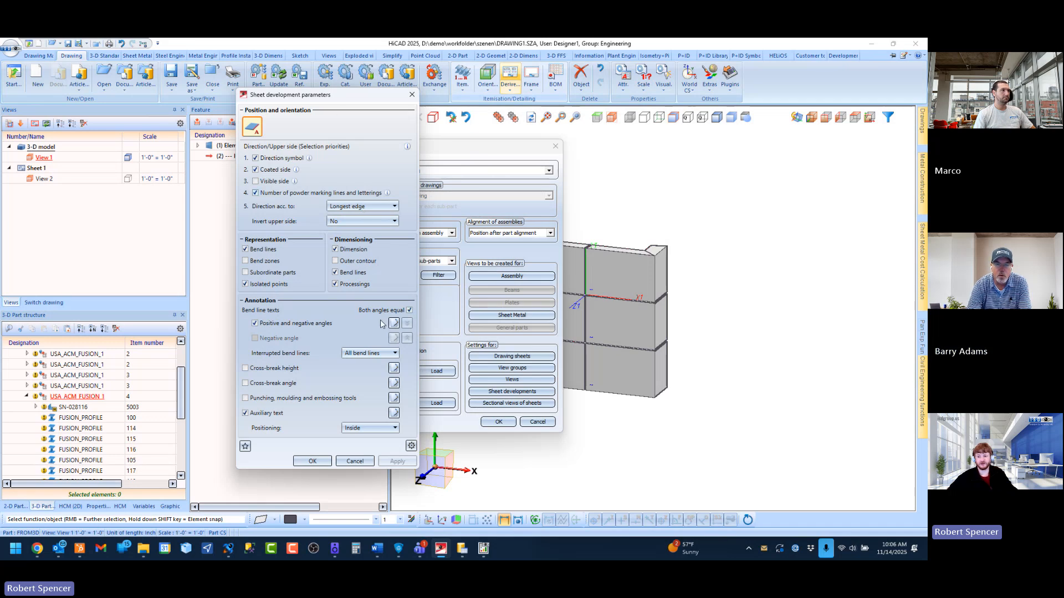
# Step: Load the RJS_Standard favourite into the sheet development parameters and accept them
pyautogui.click(246, 446)
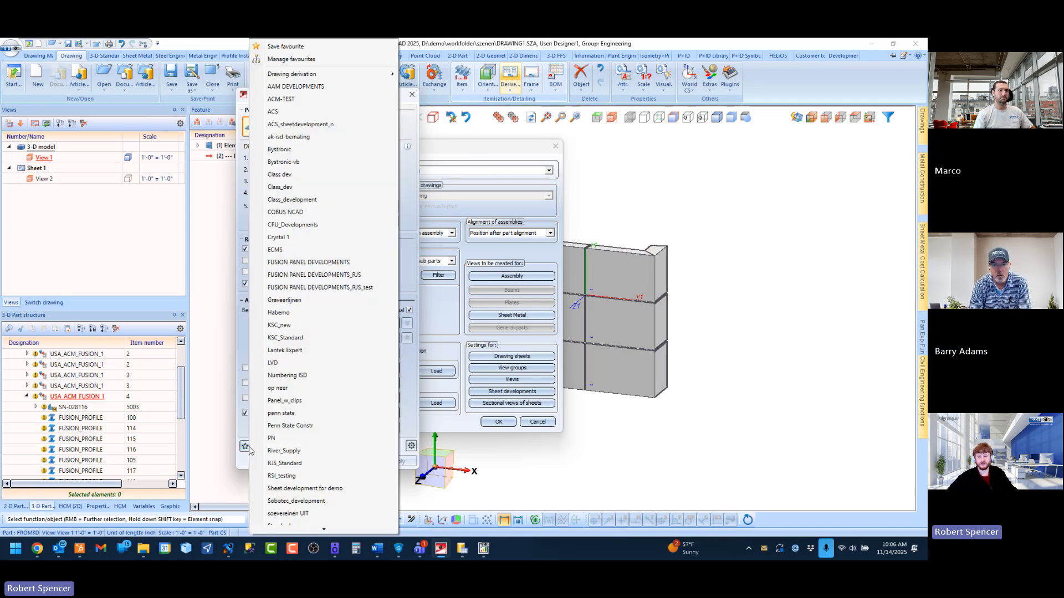
pyautogui.scroll(-1, 301, 397)
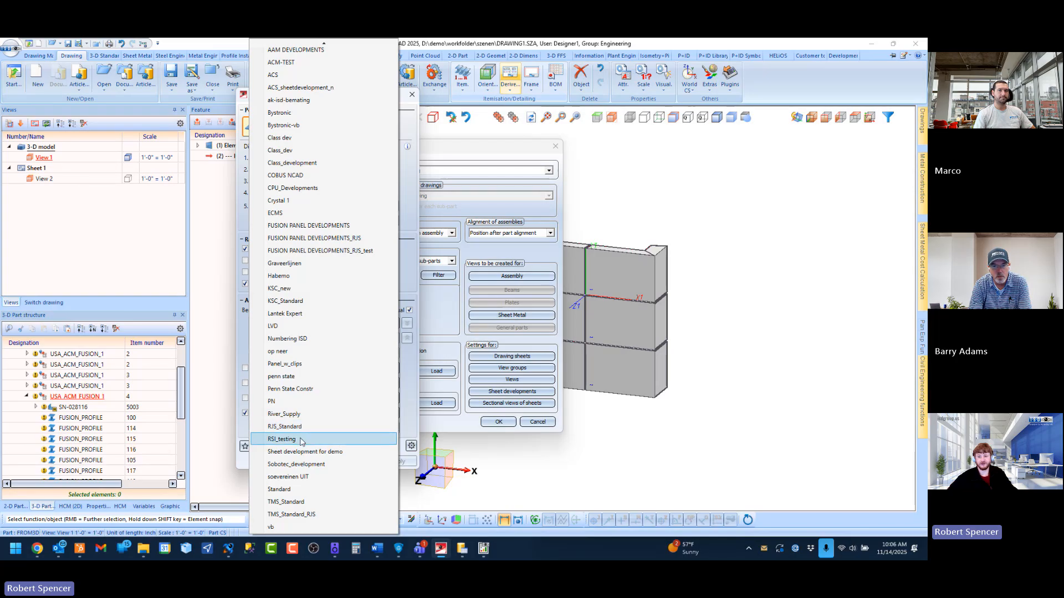
pyautogui.click(272, 428)
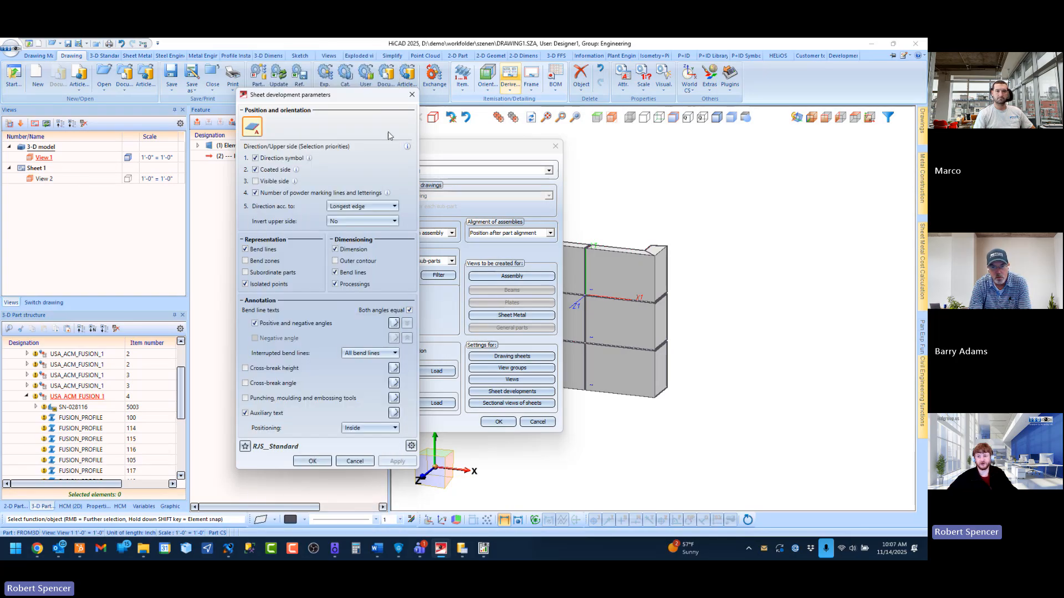
pyautogui.click(313, 463)
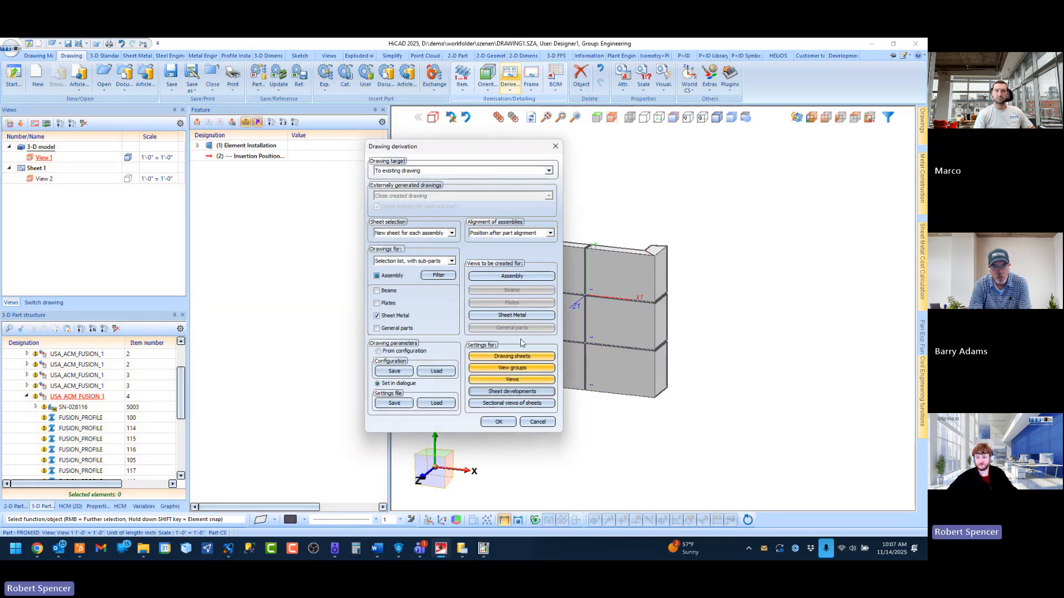
# Step: Review the settings for sectional views of sheets, accept them, and move the Drawing derivation dialog off the facade model
pyautogui.click(513, 404)
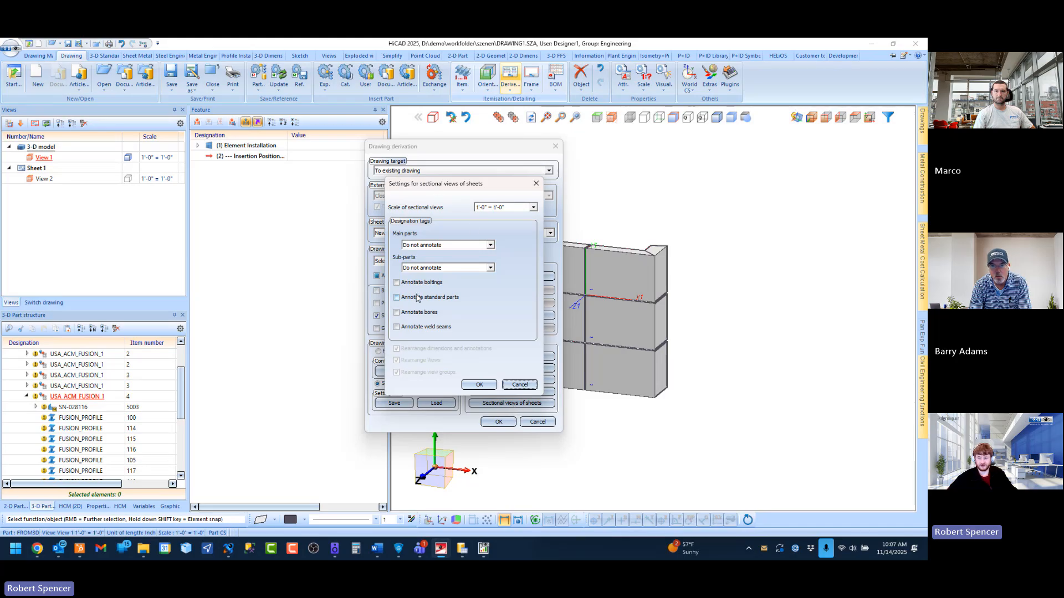
pyautogui.click(479, 384)
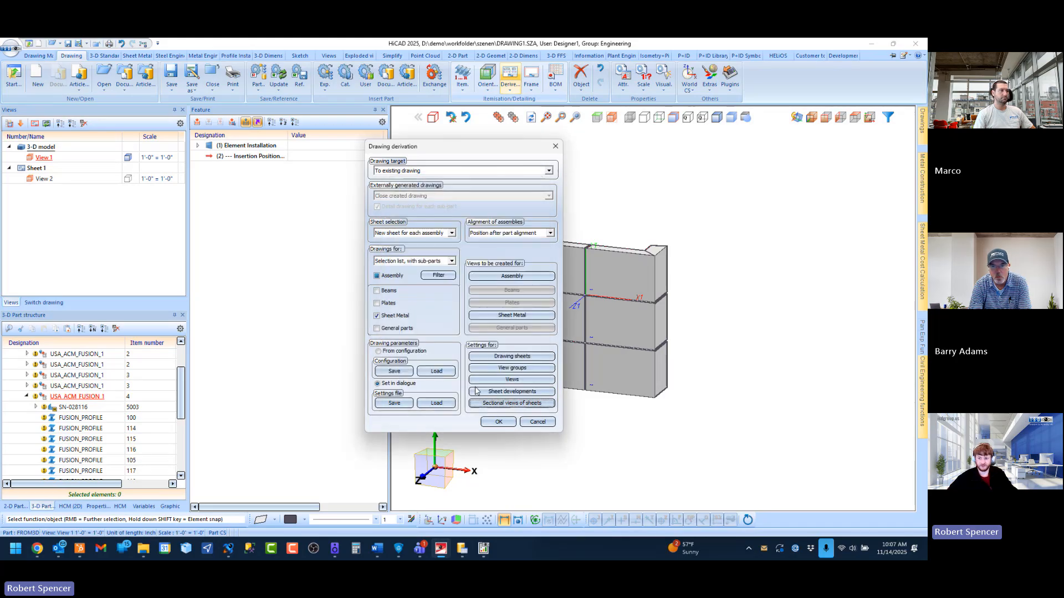
pyautogui.moveTo(471, 149); pyautogui.dragTo(303, 184)
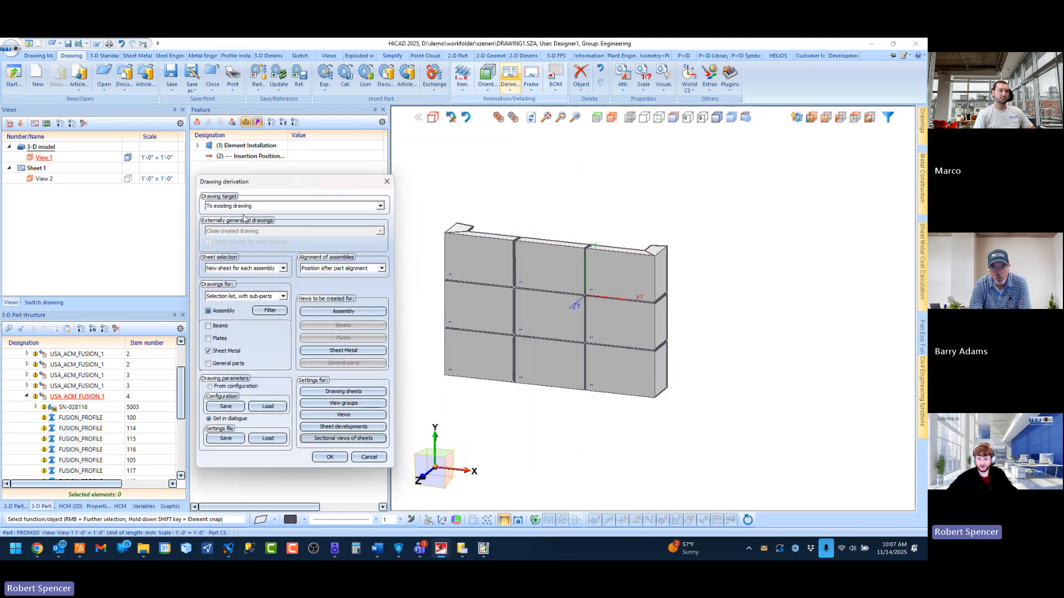
# Step: Derive the drawings for the selected USA_ACM_FUSION_1 panel with item number 4, continuing despite the missing sheet metal part orientation
pyautogui.click(330, 458)
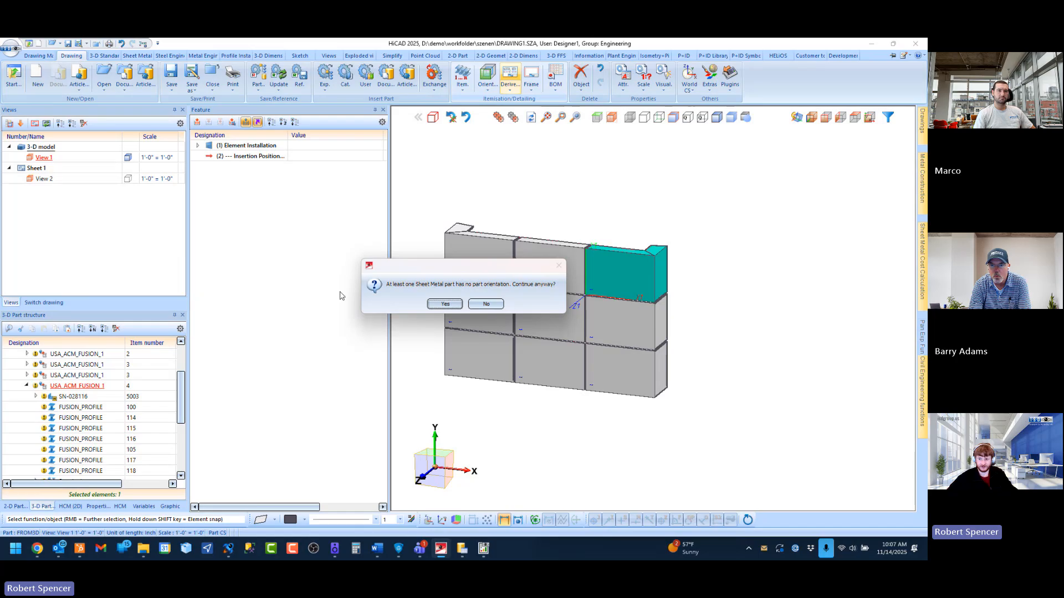
pyautogui.moveTo(389, 283); pyautogui.dragTo(559, 283)
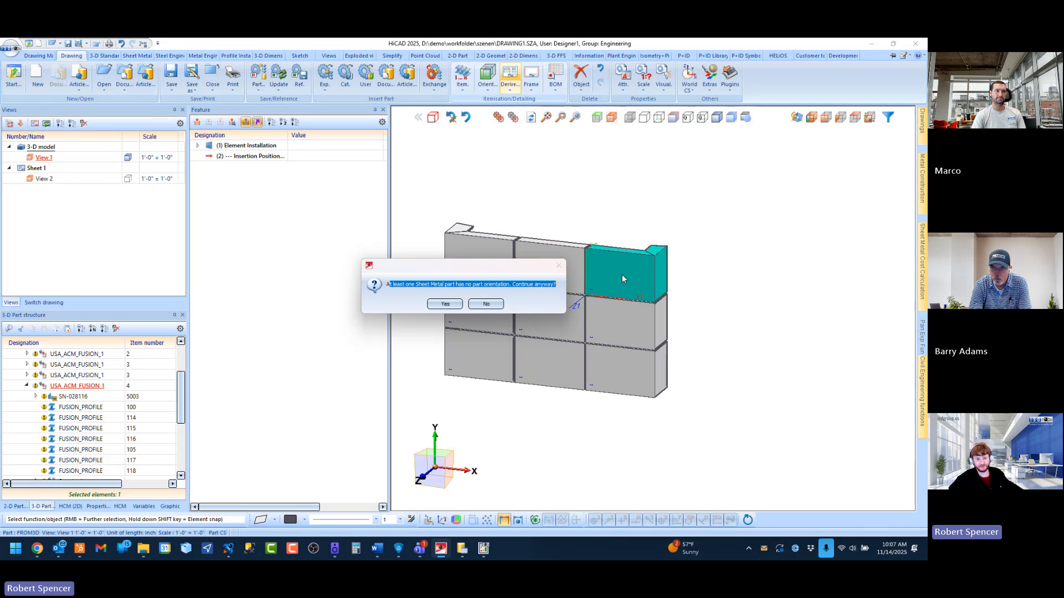
pyautogui.click(439, 306)
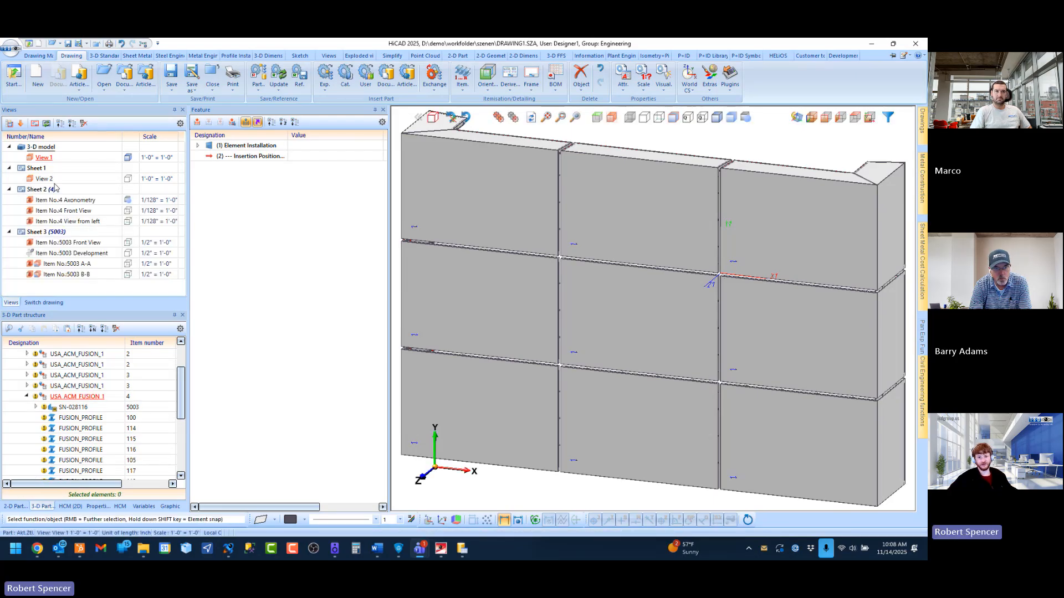
# Step: Examine the derived sheets, comparing the Item No.:4 Front View on Sheet 2 with the Item No.:5003 Development on Sheet 3
pyautogui.doubleClick(61, 211)
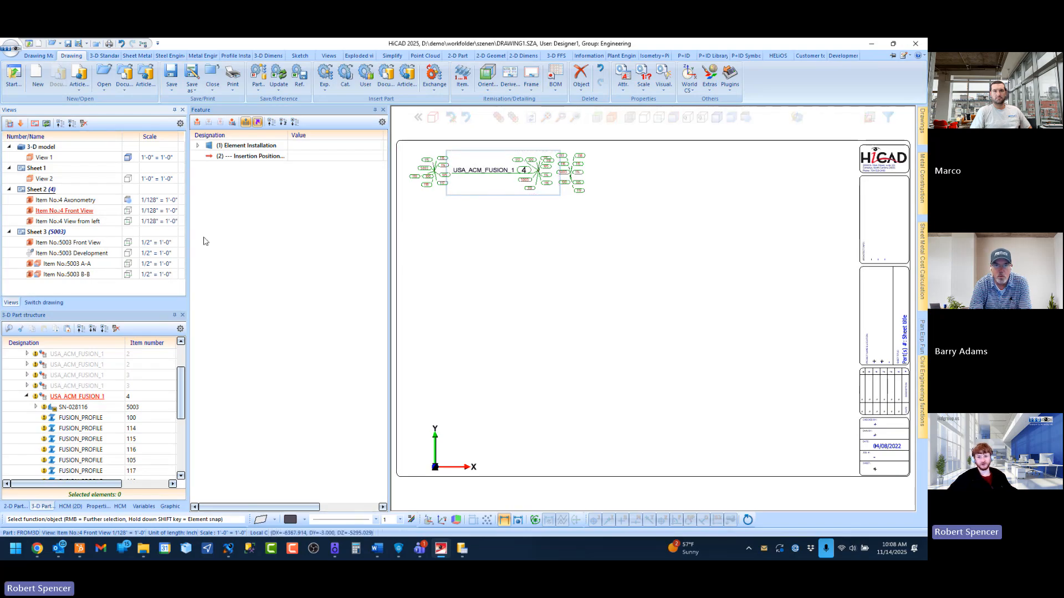
pyautogui.doubleClick(78, 253)
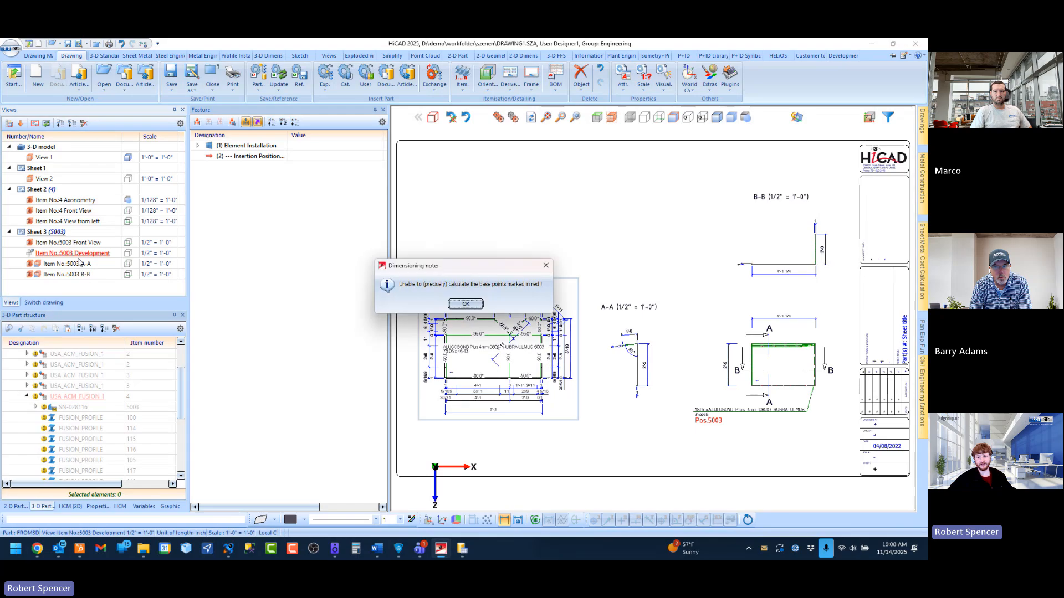
pyautogui.click(466, 303)
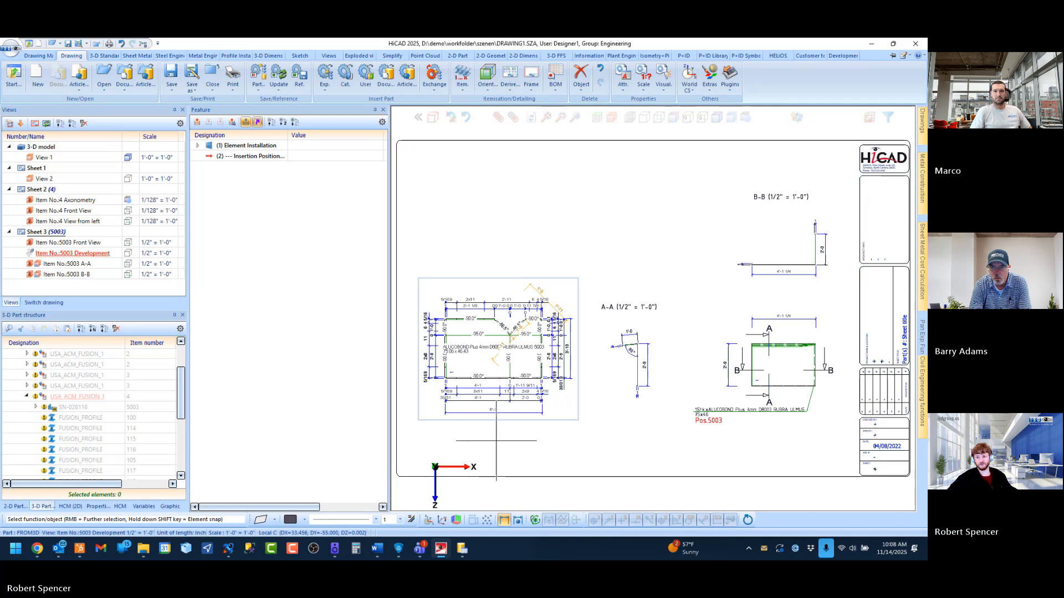
pyautogui.scroll(3, 554, 360)
pyautogui.scroll(-4, 565, 337)
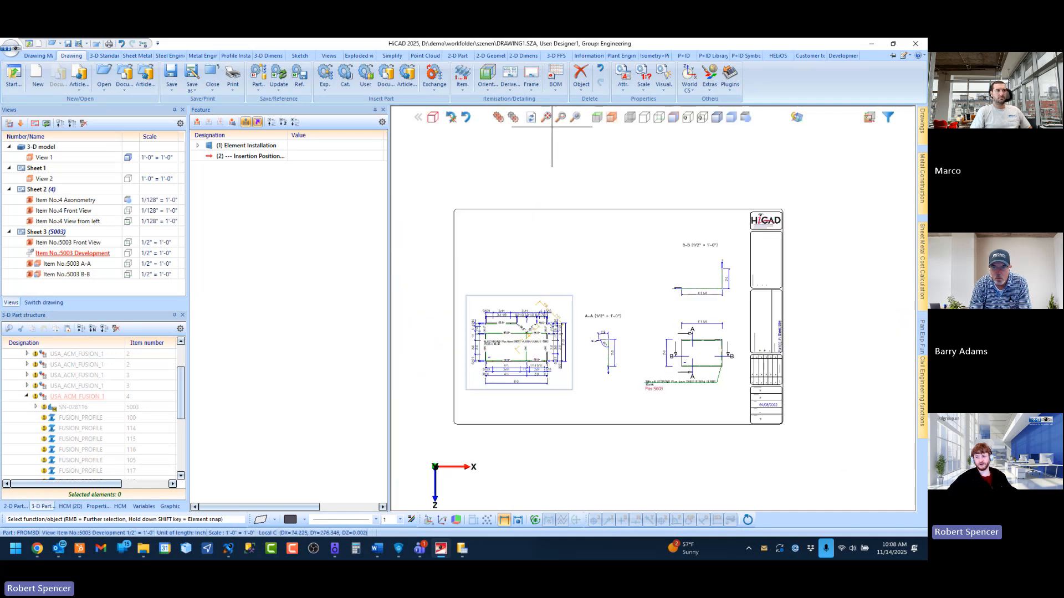
pyautogui.click(551, 120)
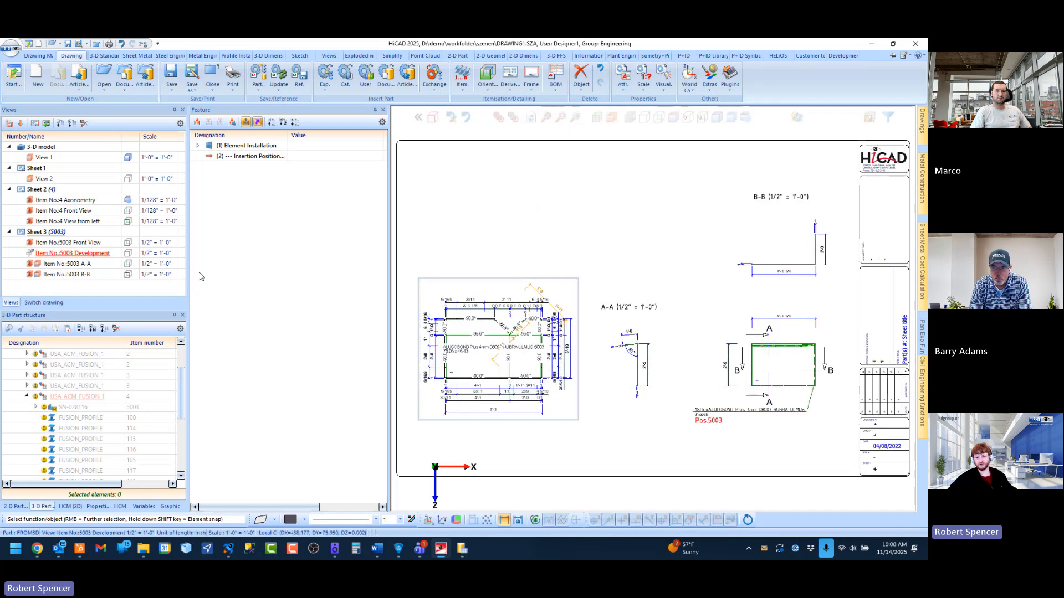
pyautogui.click(85, 212)
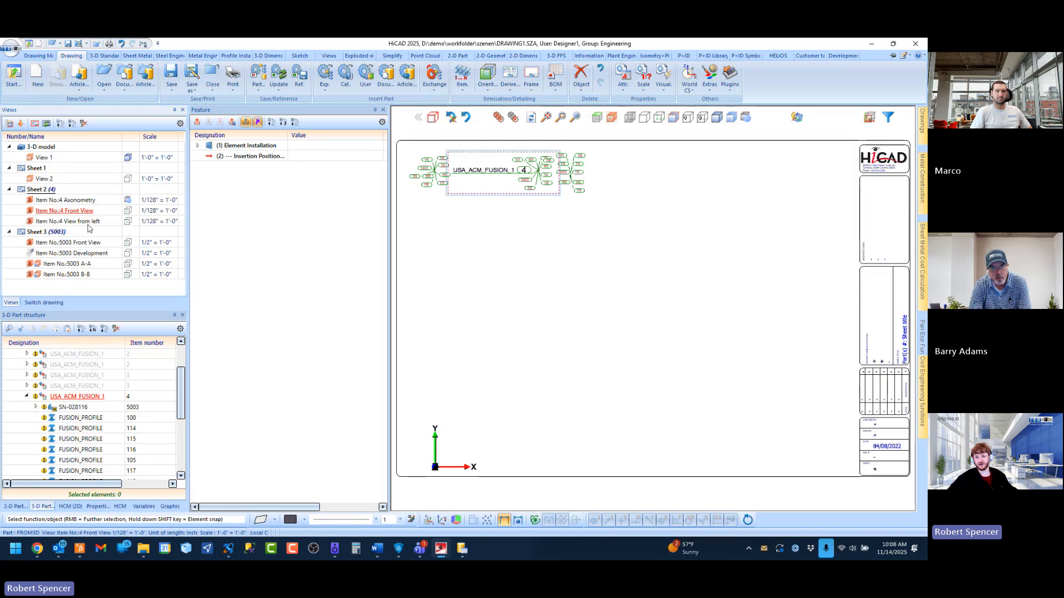
pyautogui.click(85, 254)
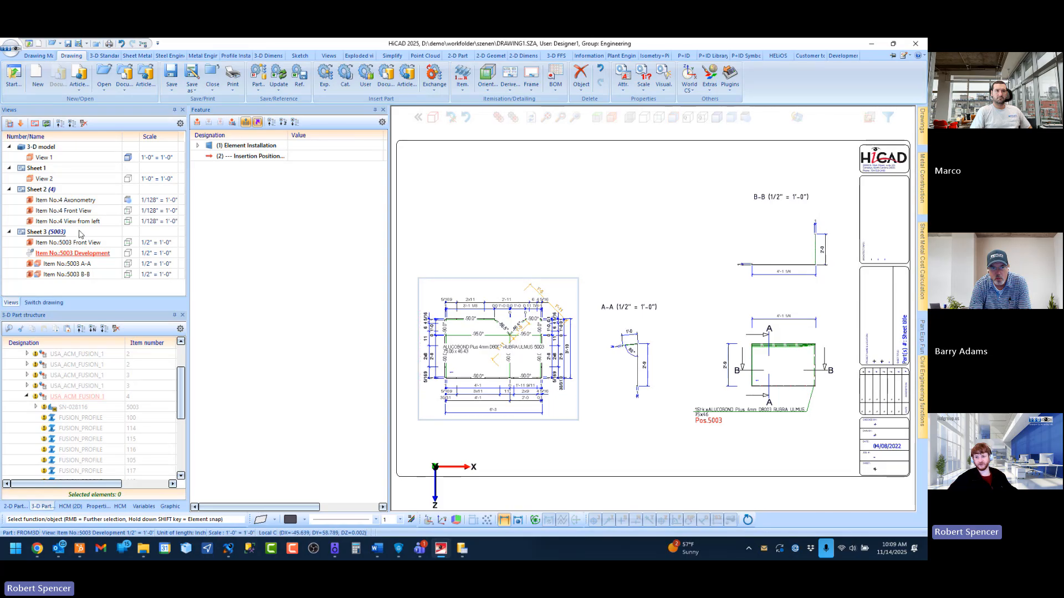
# Step: Reopen the drawing derivation settings and review which views are created for sheet metal parts
pyautogui.click(510, 78)
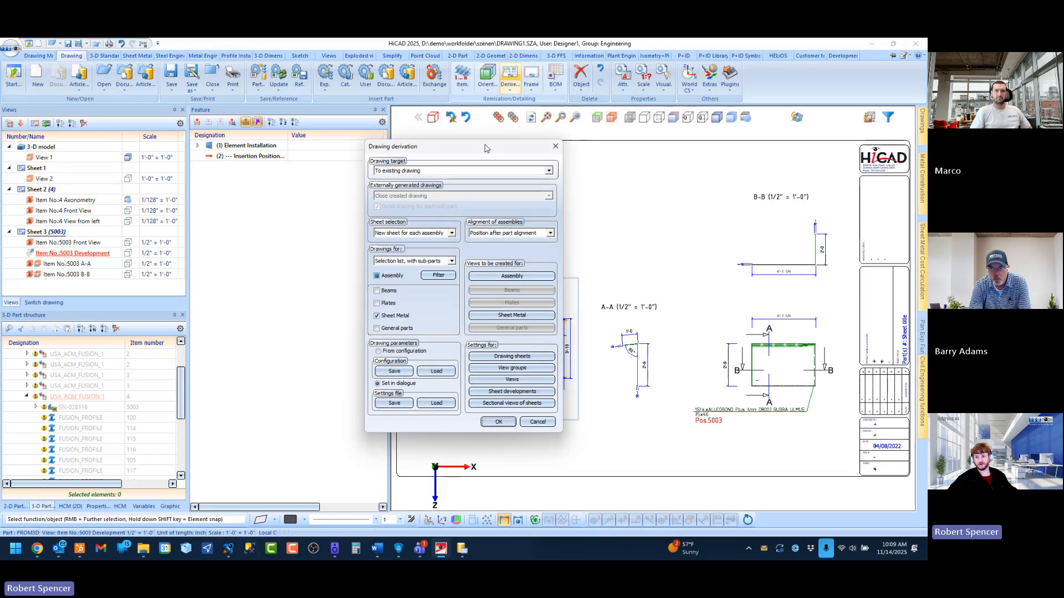
pyautogui.moveTo(483, 142); pyautogui.dragTo(234, 165)
pyautogui.click(279, 335)
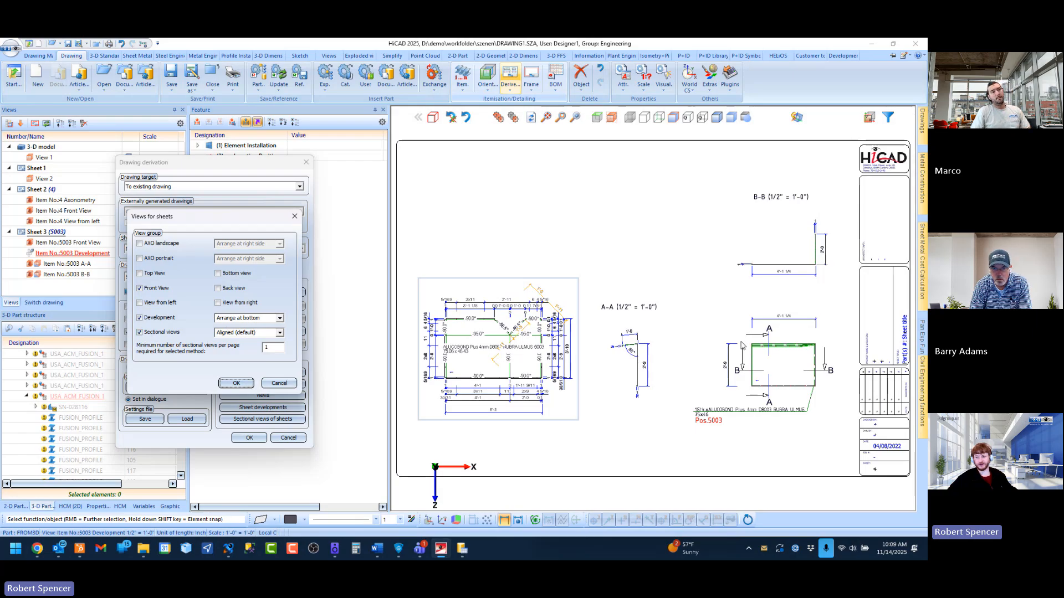
pyautogui.click(246, 382)
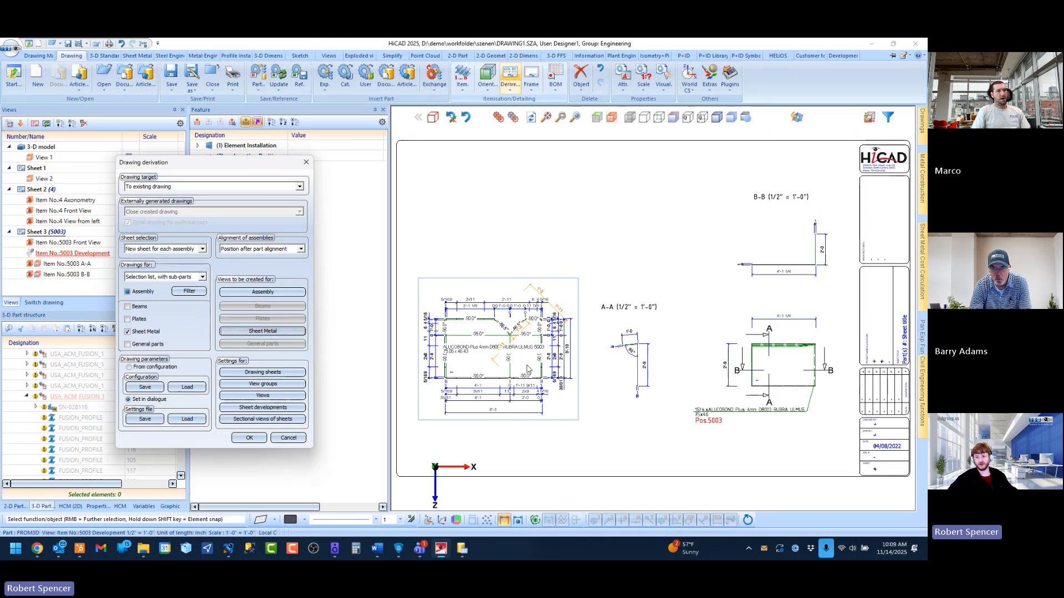
# Step: Try the RJS_Standard favourite in the sheet development parameters, and cancel both these parameters and the drawing derivation
pyautogui.click(262, 408)
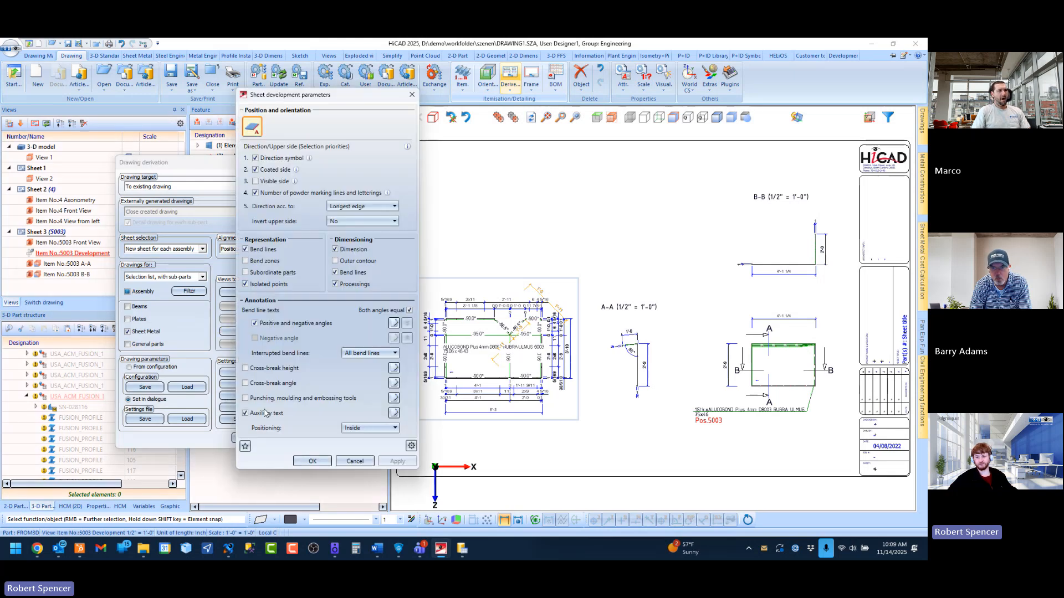
pyautogui.click(245, 446)
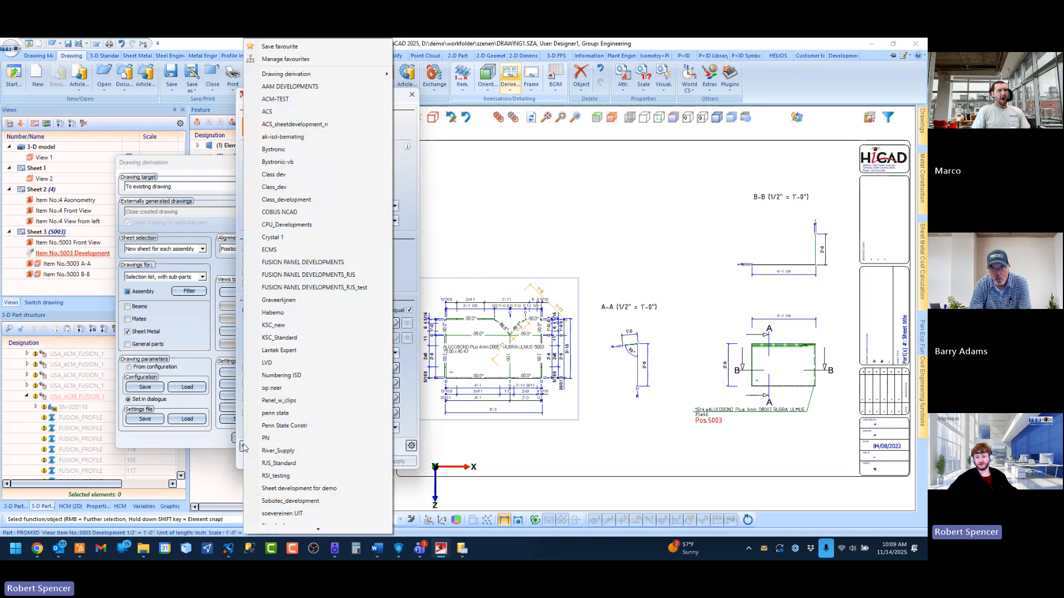
pyautogui.click(294, 465)
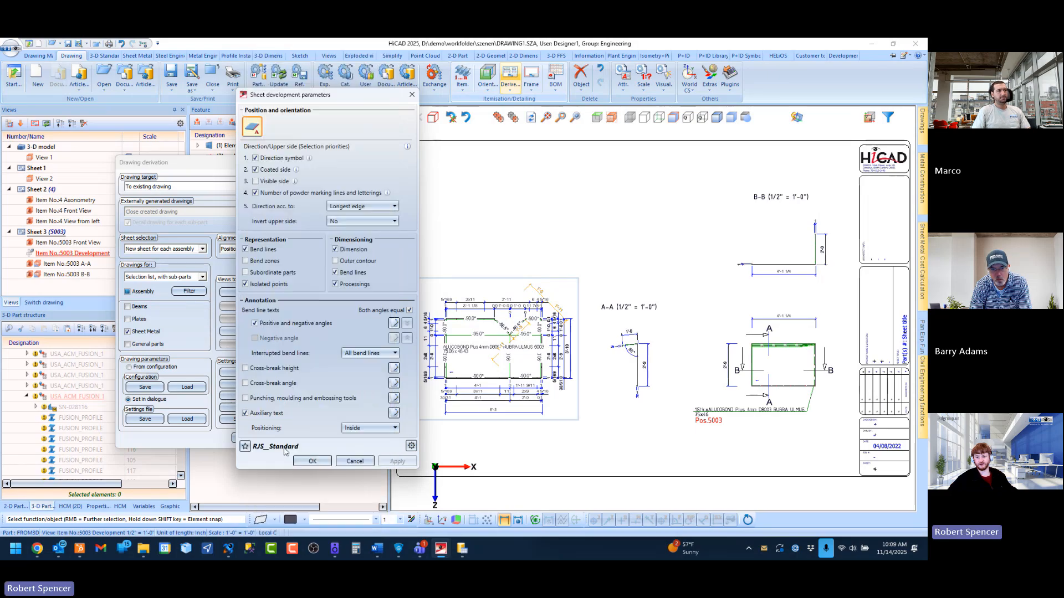
pyautogui.click(354, 460)
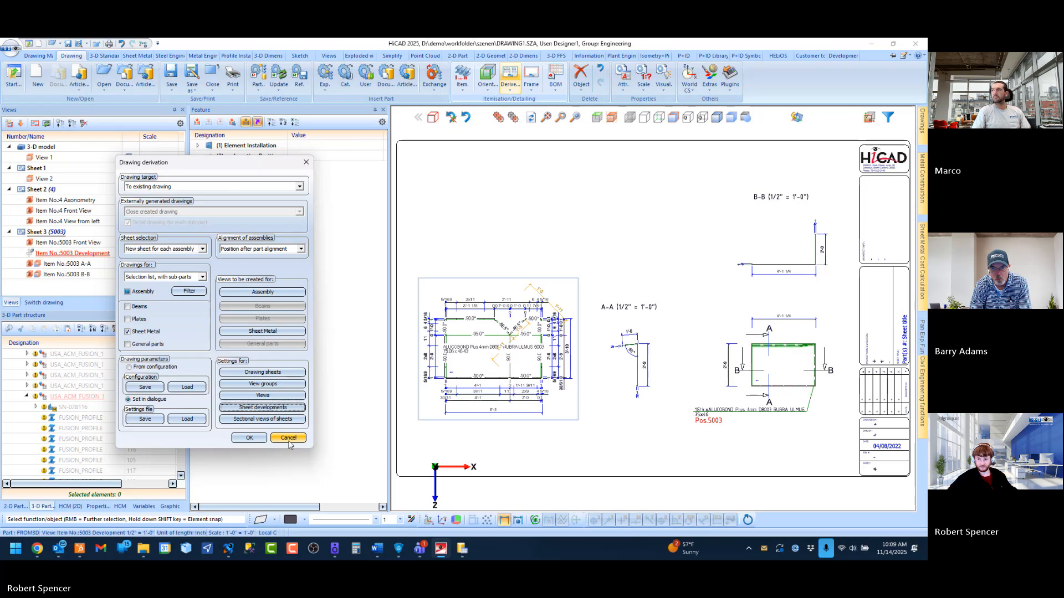
pyautogui.click(289, 438)
# Step: Derive the item 4 panel's drawings again with the alignment of assemblies set to Processing position
pyautogui.click(70, 213)
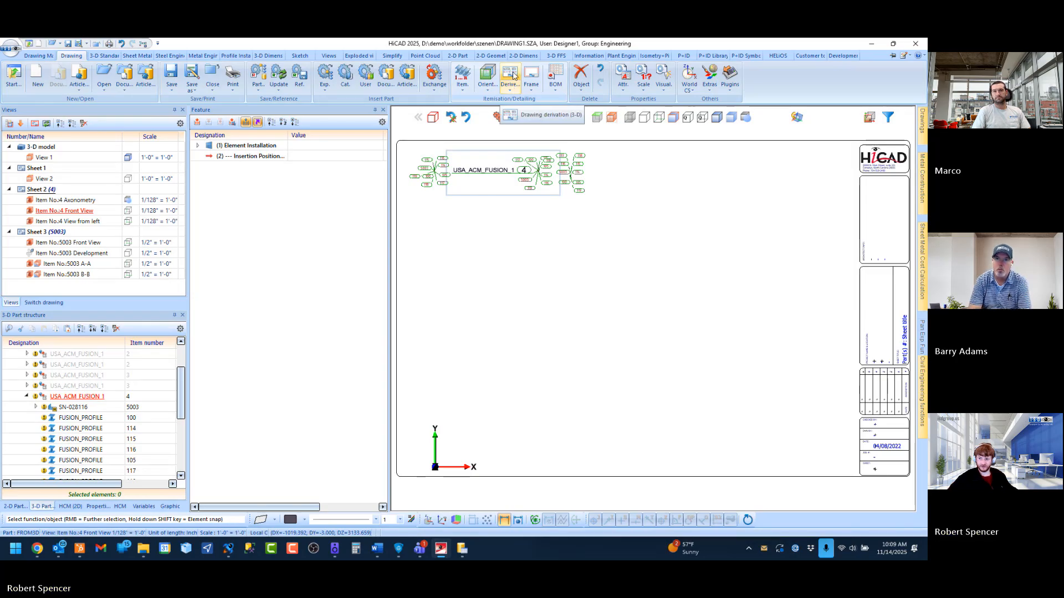
pyautogui.click(514, 76)
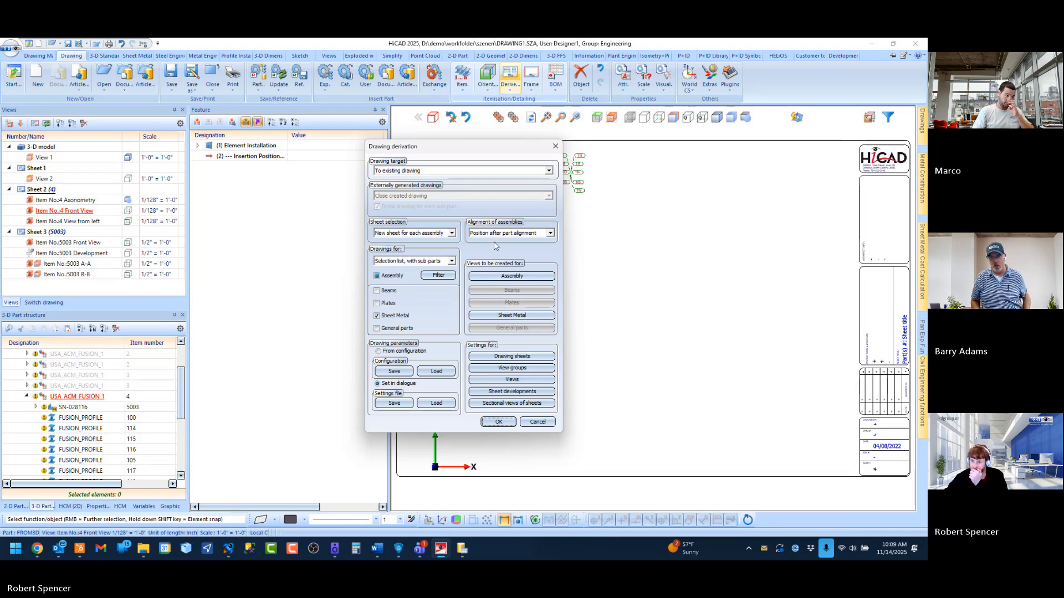
pyautogui.click(510, 235)
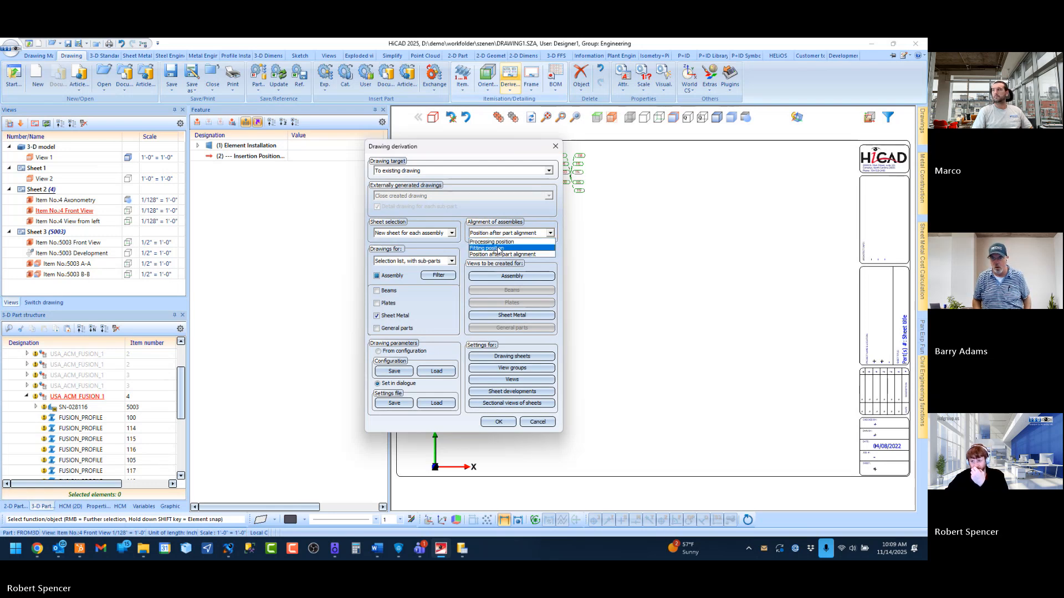
pyautogui.click(499, 242)
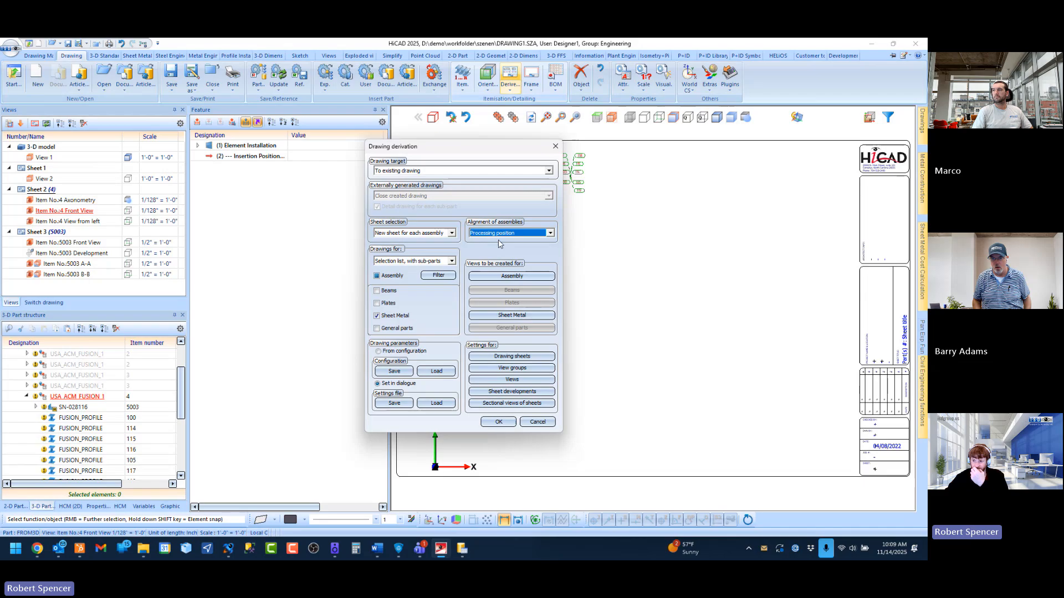
pyautogui.click(499, 422)
pyautogui.click(447, 304)
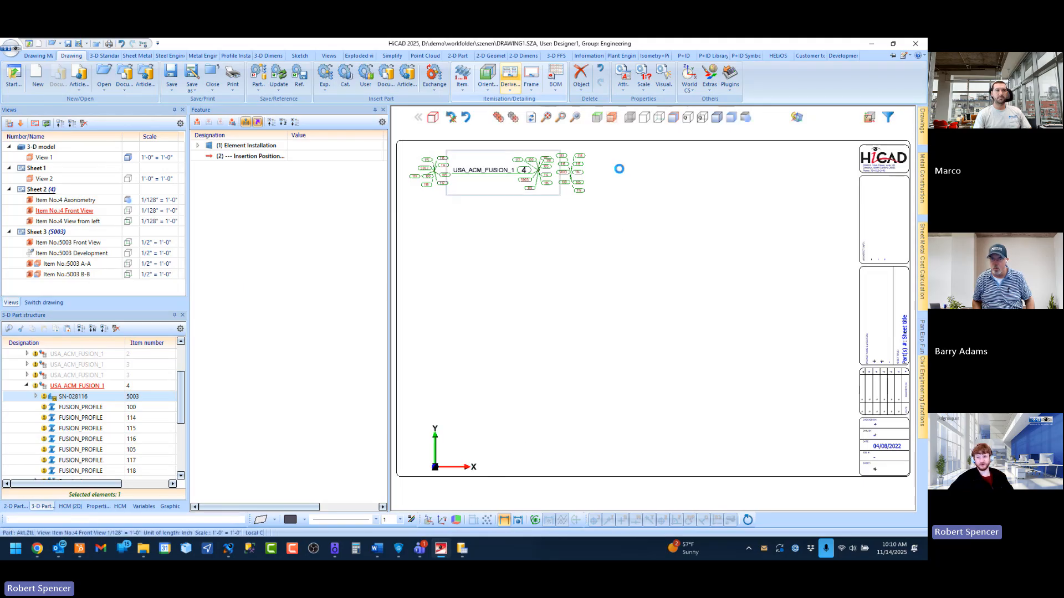
# Step: Compare the Item No.:5003 Development on Sheet 3 with the Item No.:4 Front View on Sheet 4, and dismiss the dimensioning note
pyautogui.scroll(-3, 152, 243)
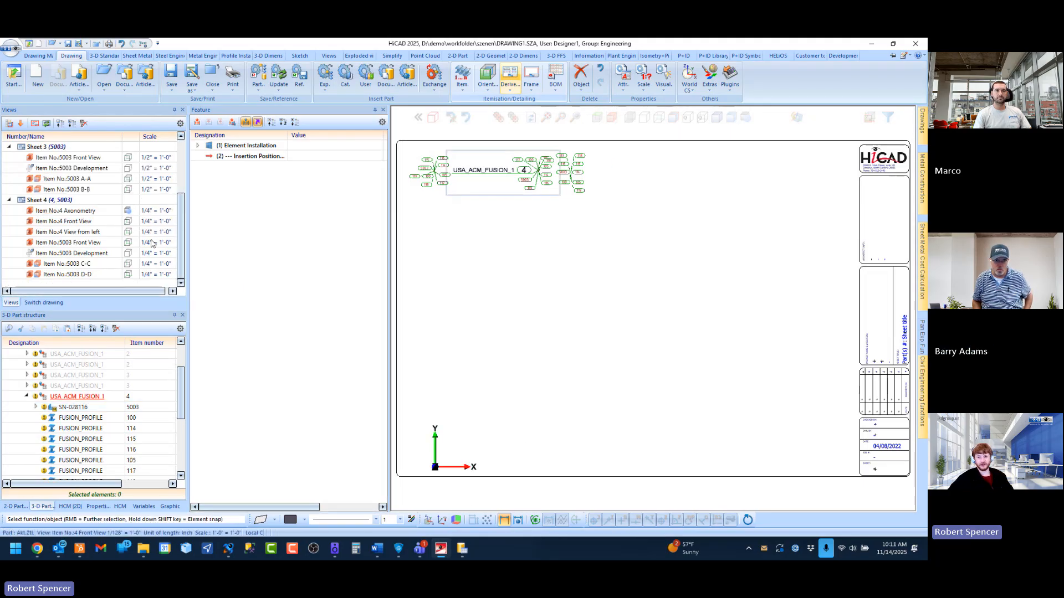
pyautogui.scroll(1, 147, 255)
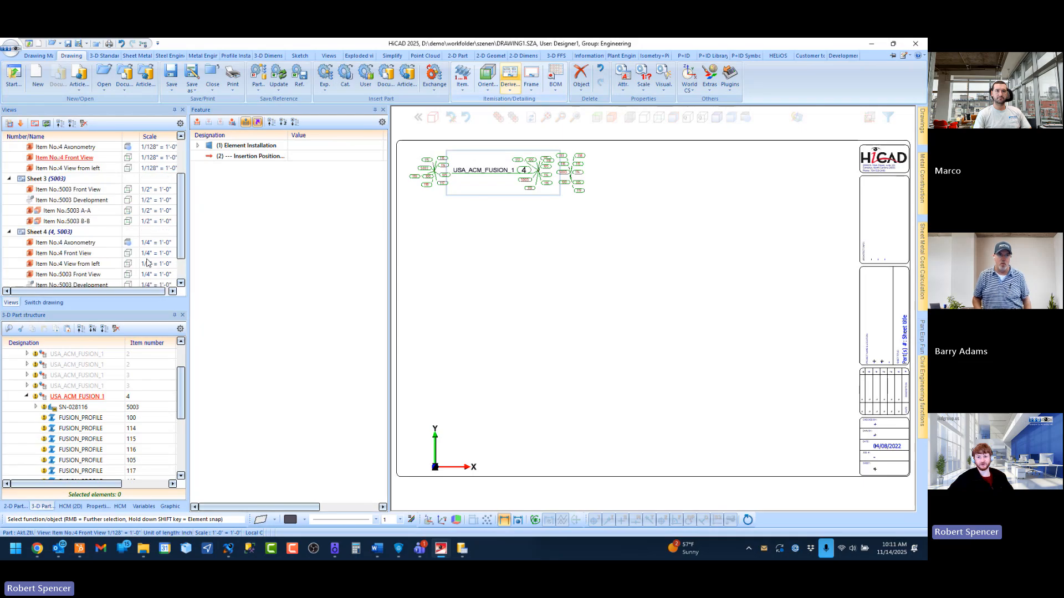
pyautogui.doubleClick(72, 201)
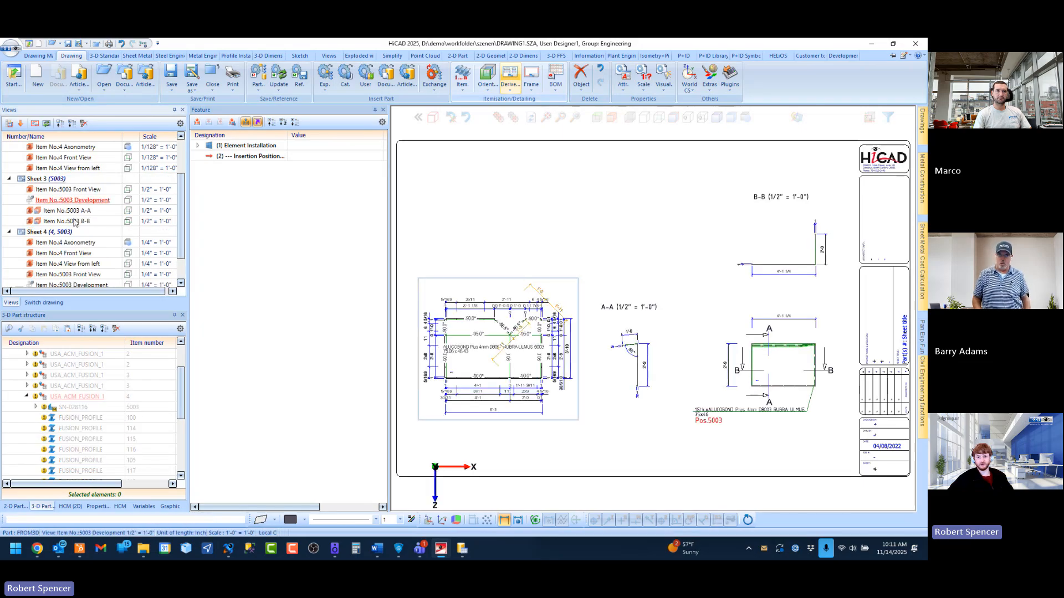
pyautogui.doubleClick(71, 253)
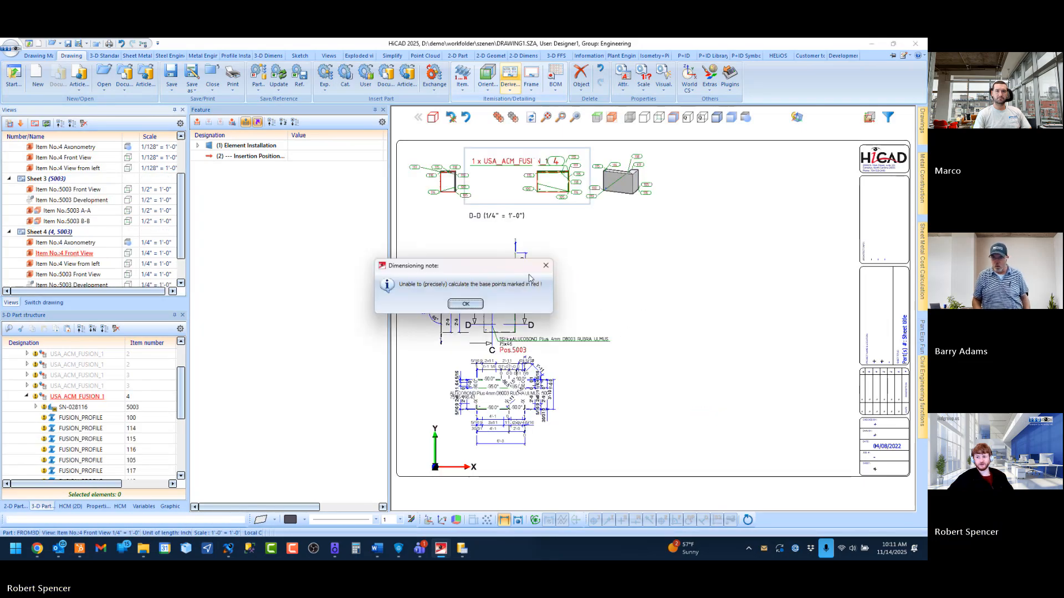
pyautogui.click(465, 303)
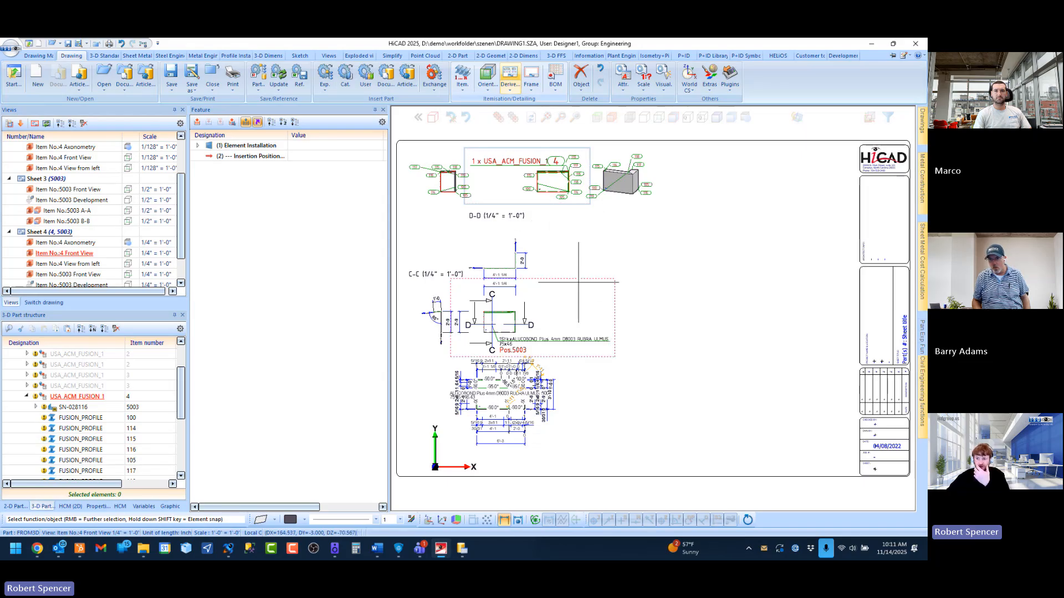
pyautogui.scroll(-1, 72, 256)
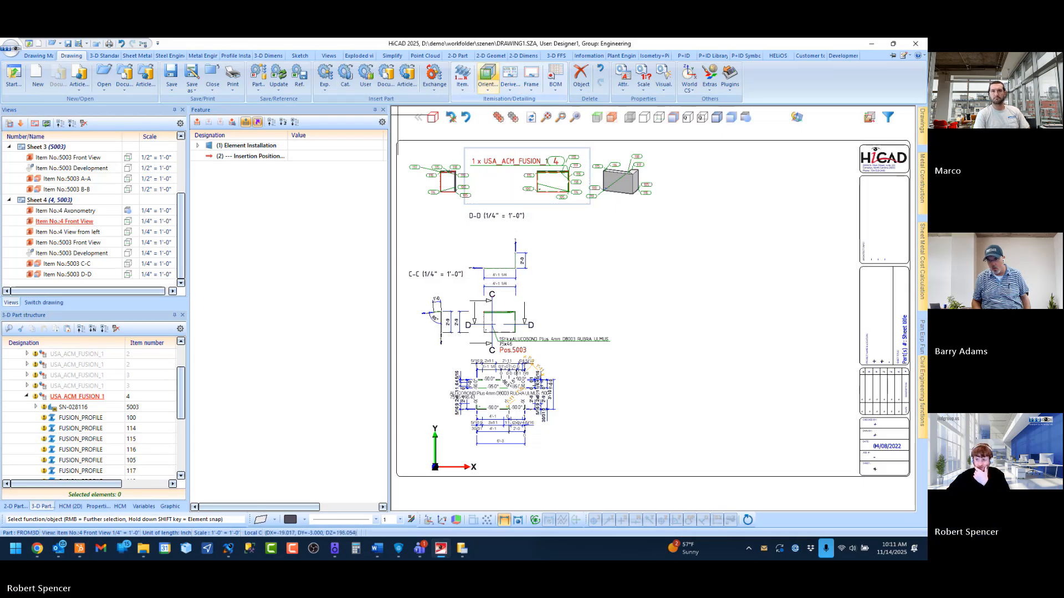
# Step: Check the sheet selection setting of the drawing derivation and cancel the dialog without deriving anything
pyautogui.click(510, 77)
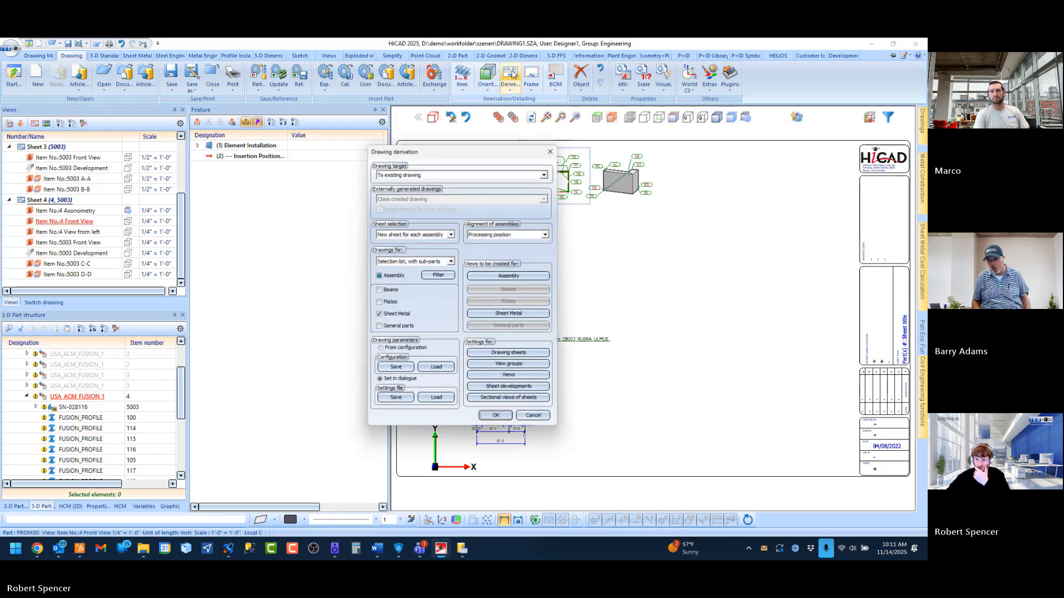
pyautogui.click(430, 233)
pyautogui.click(430, 239)
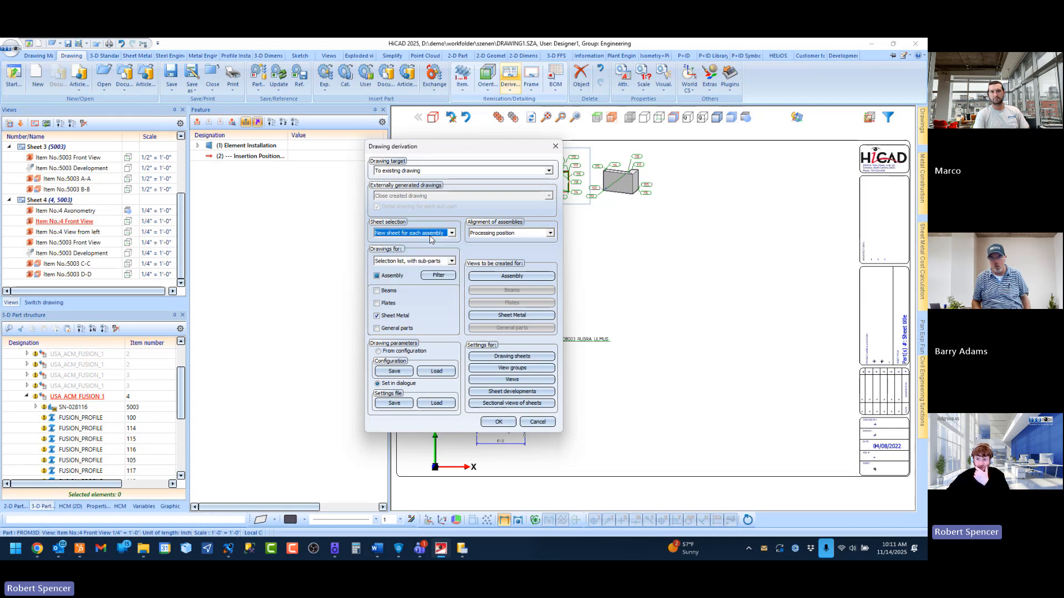
pyautogui.click(537, 422)
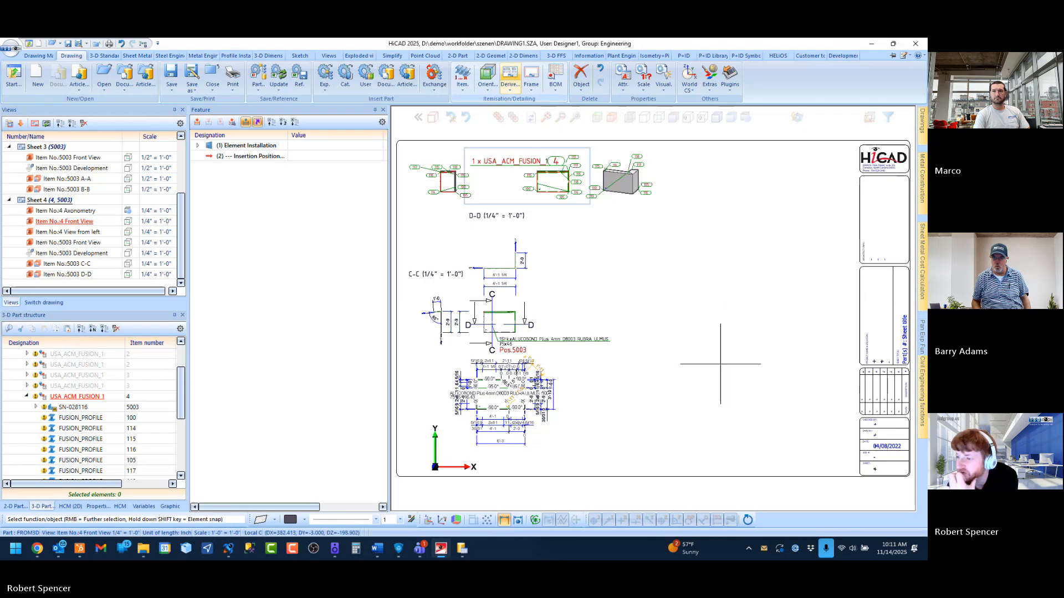
# Step: Inspect the panel views, item number balloons and overall layout on Sheet 4
pyautogui.scroll(5, 471, 186)
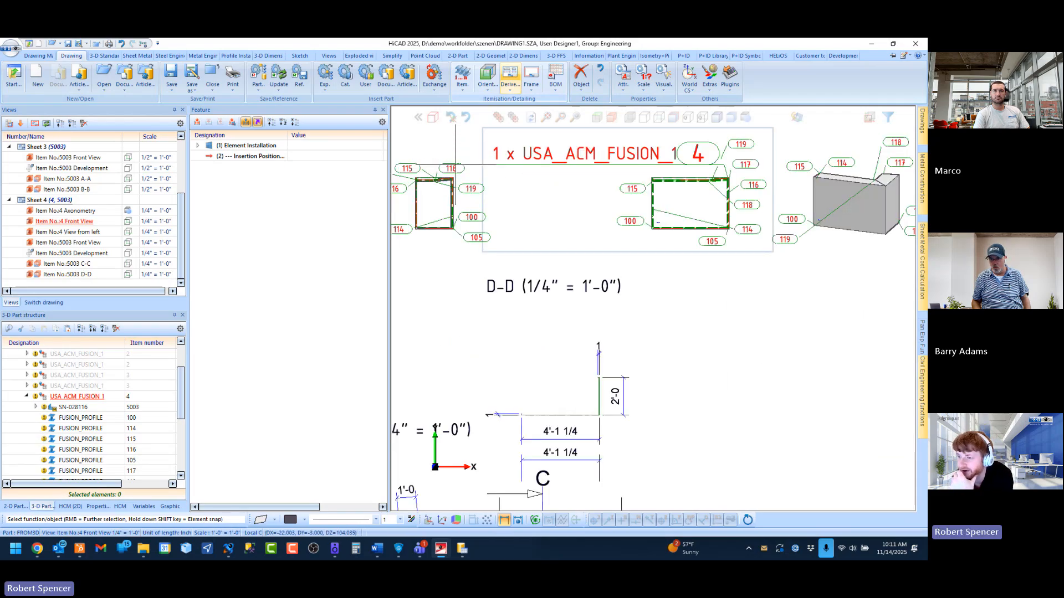
pyautogui.scroll(-5, 482, 188)
pyautogui.scroll(-2, 492, 186)
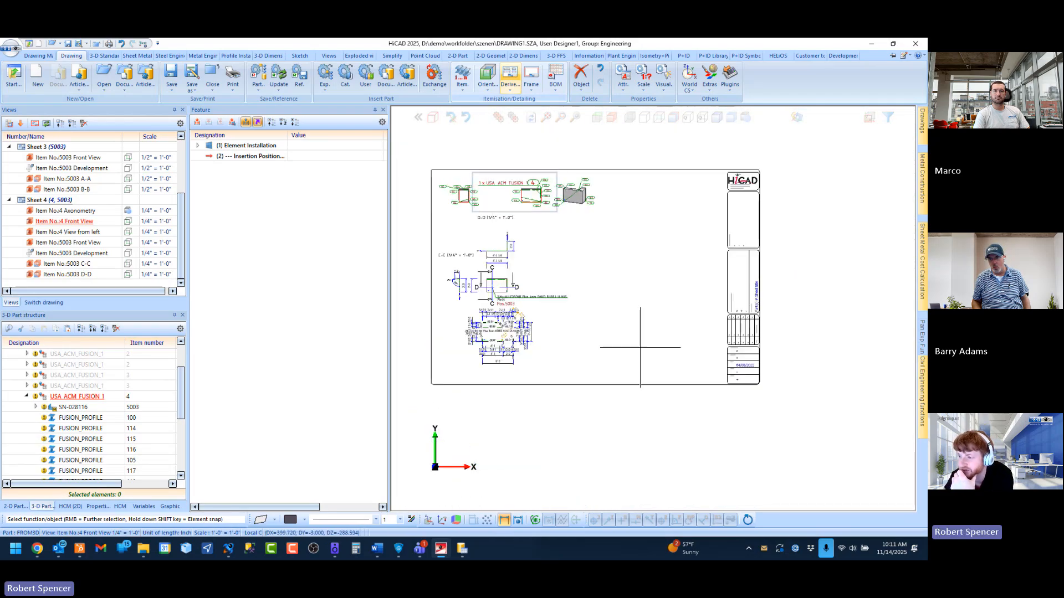
pyautogui.scroll(1, 587, 226)
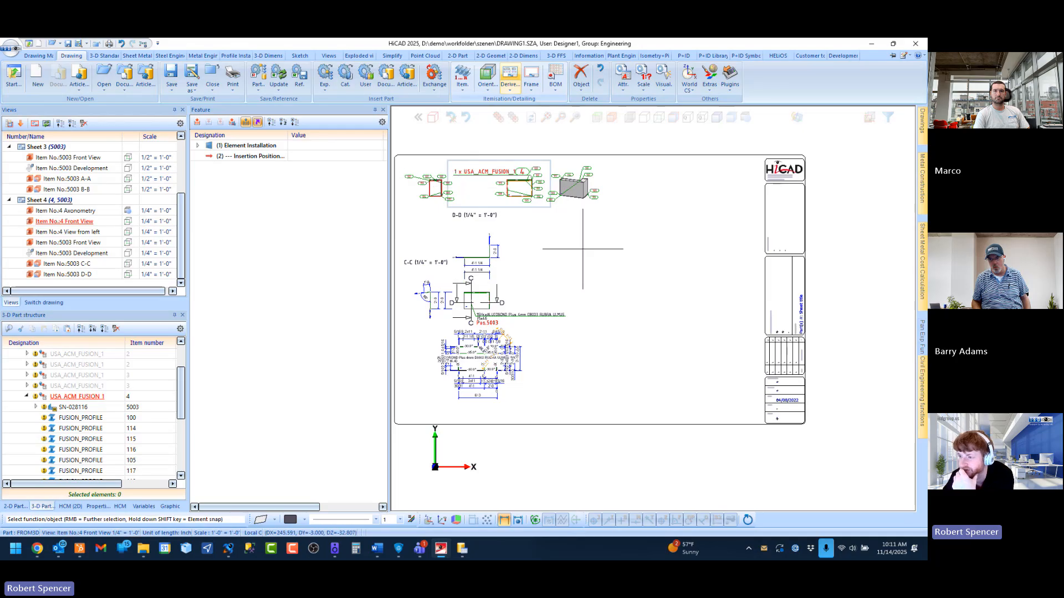
pyautogui.scroll(-1, 579, 246)
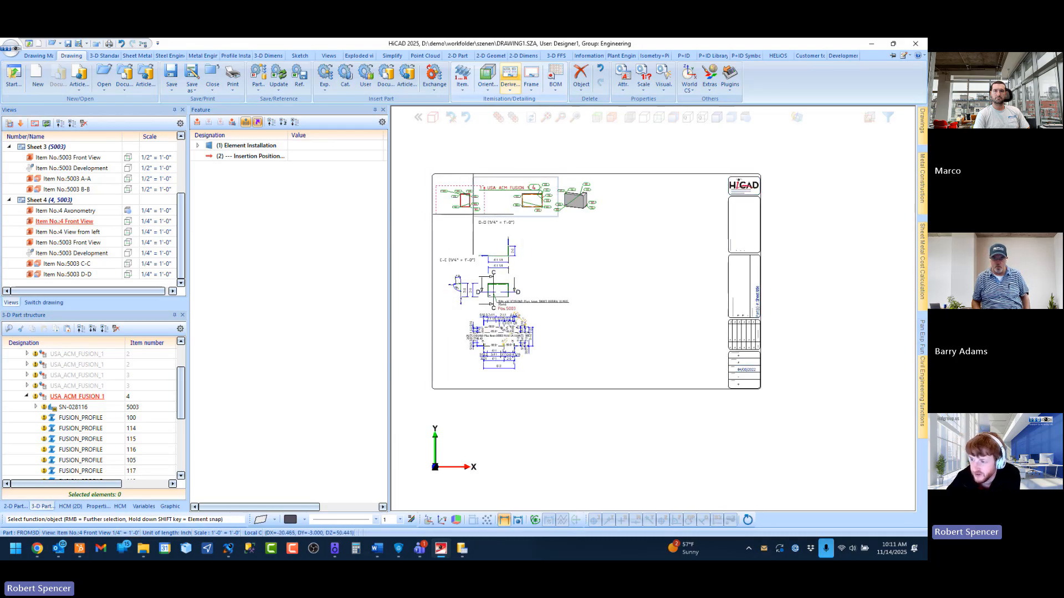
# Step: Derive the item 4 panel's drawings again with the sheet selection set to New sheet for each view group, continuing despite the missing part orientation
pyautogui.scroll(1, 471, 206)
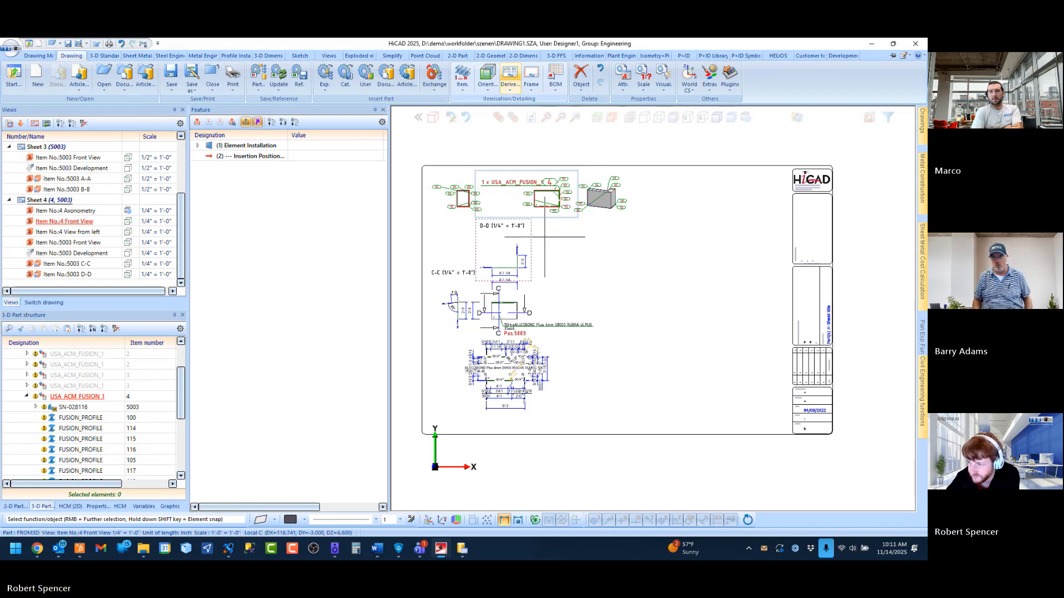
pyautogui.click(637, 198)
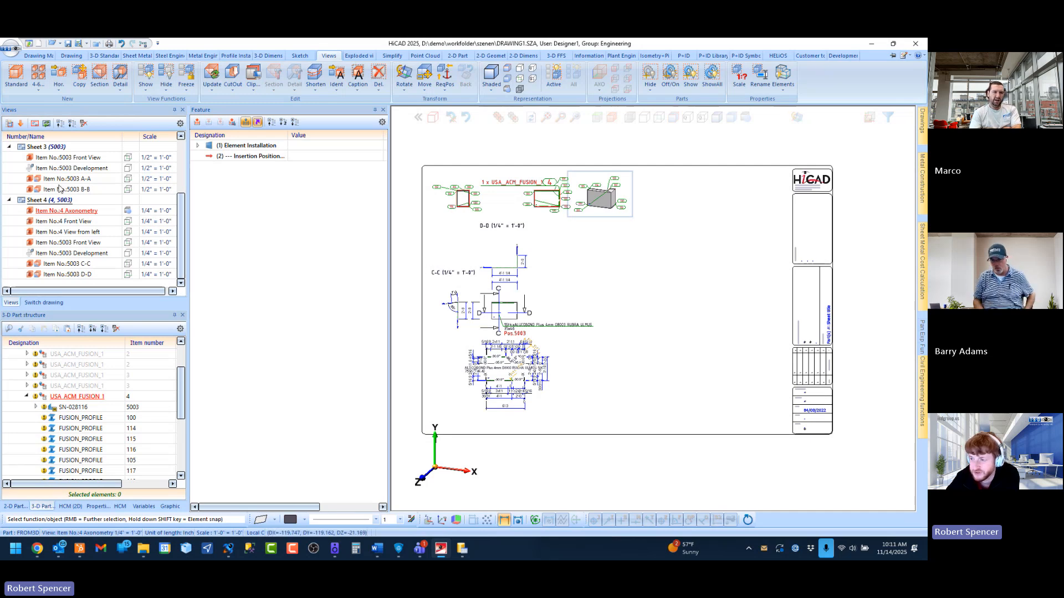
pyautogui.click(72, 55)
pyautogui.click(510, 76)
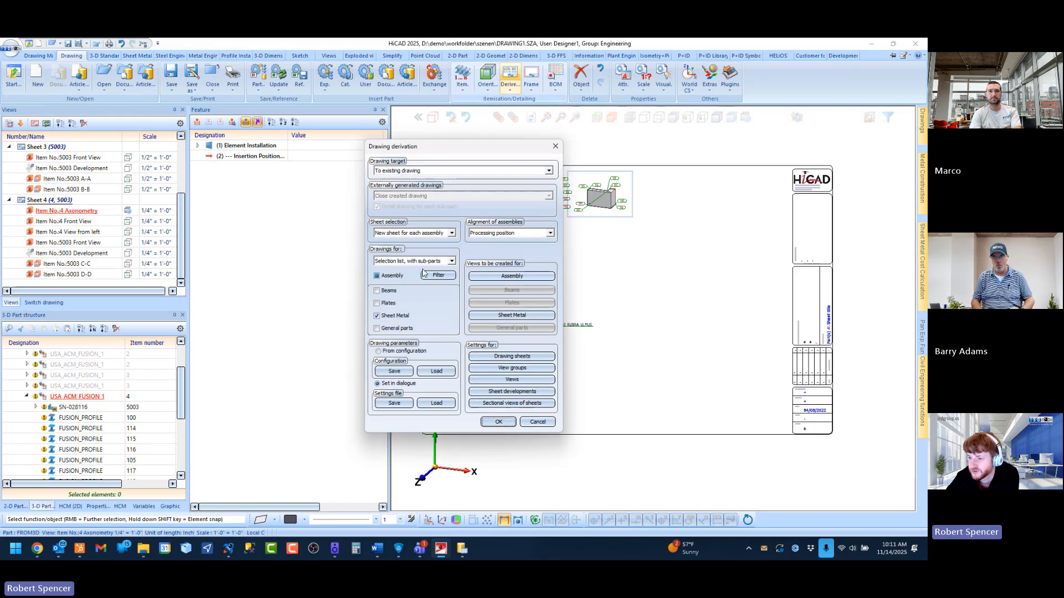
pyautogui.click(430, 233)
pyautogui.click(423, 242)
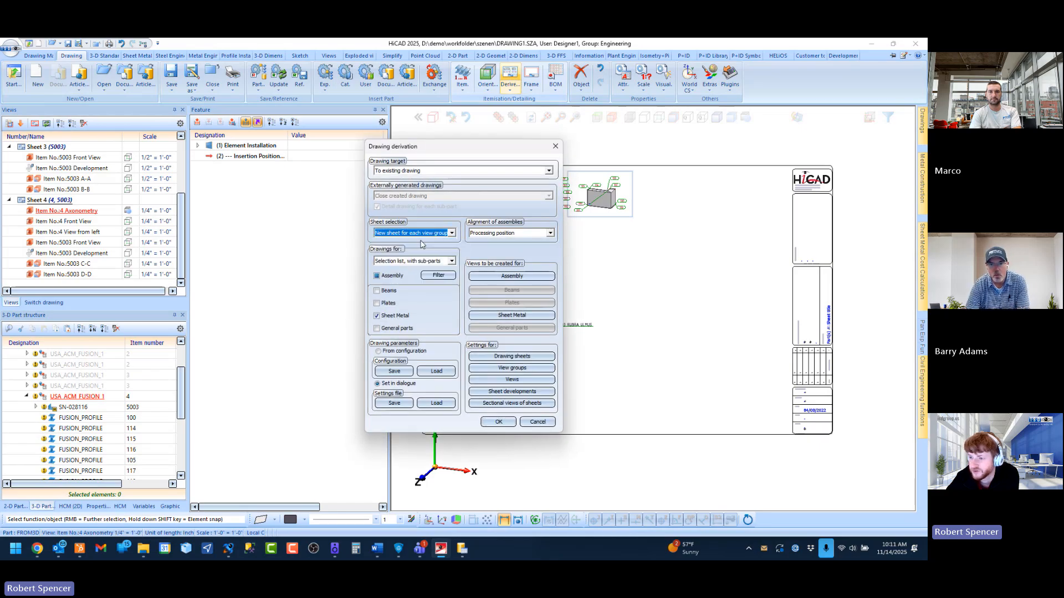
pyautogui.click(499, 422)
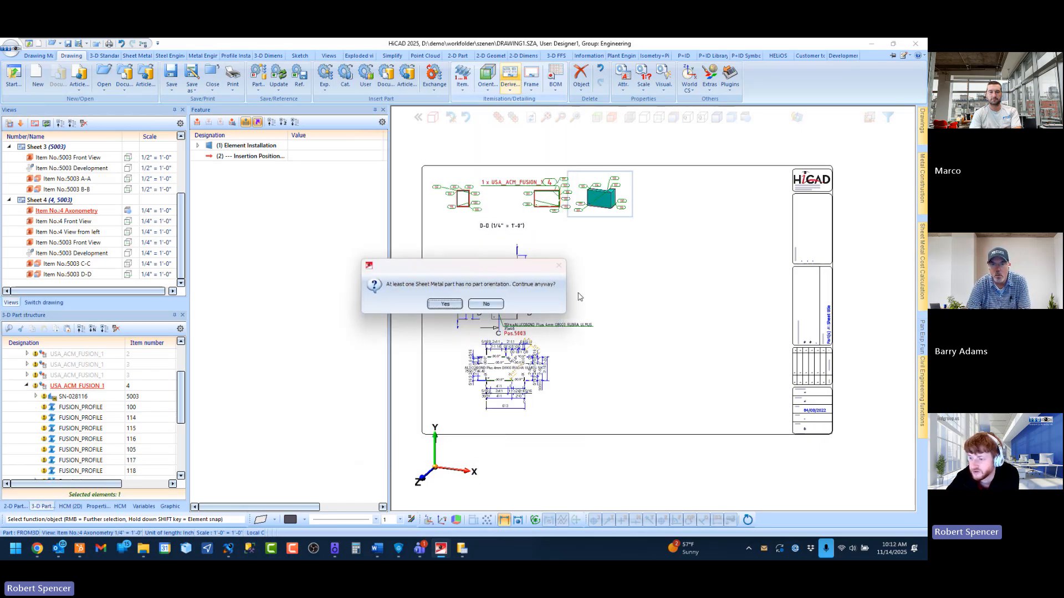
pyautogui.click(444, 304)
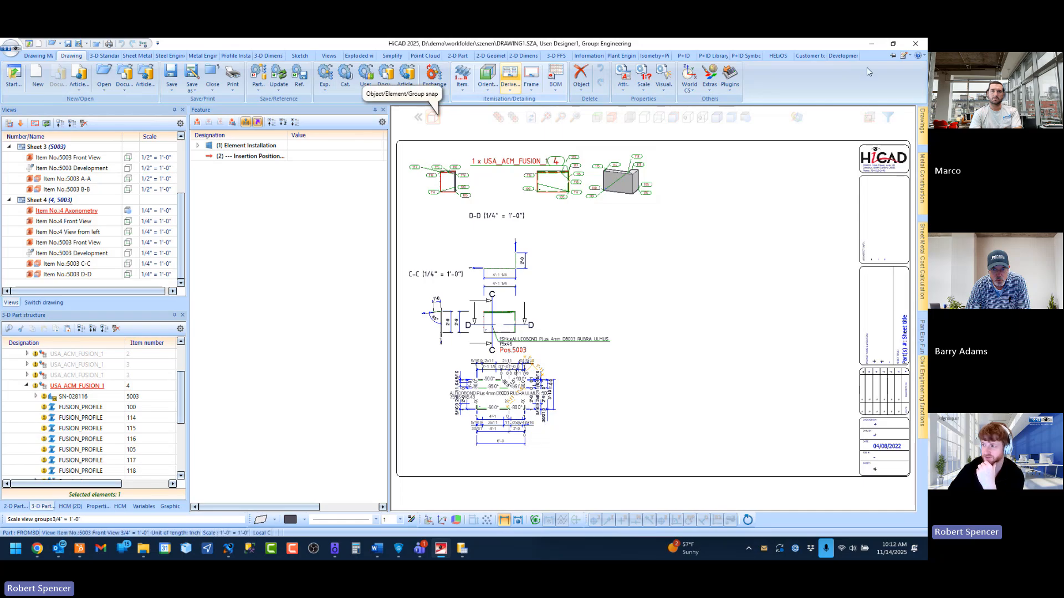
pyautogui.click(738, 329)
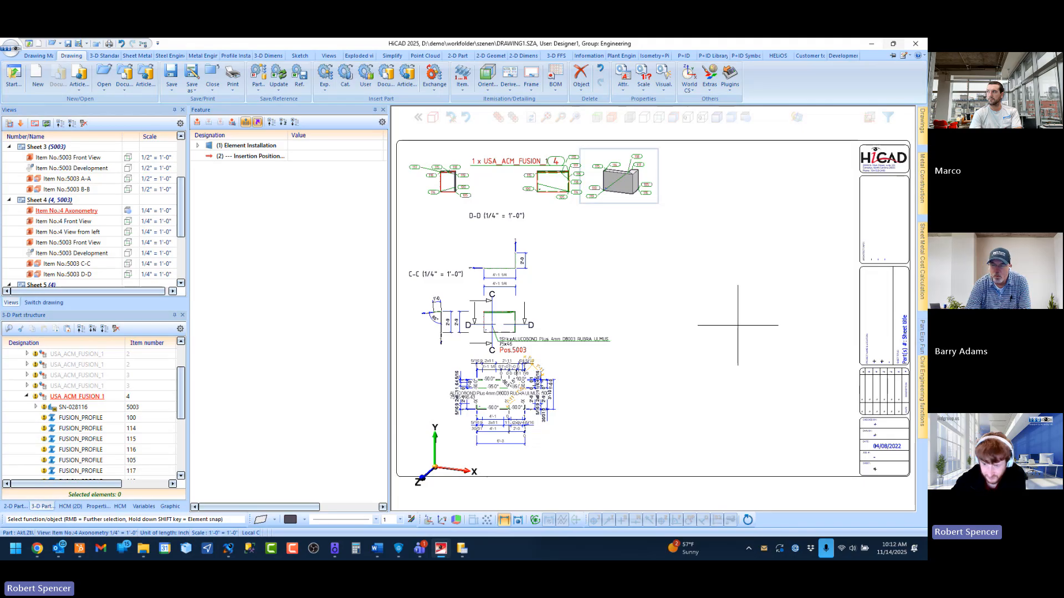
# Step: Compare the item 4 panel views on Sheet 5 with the Item No.:5003 Development on Sheet 6
pyautogui.scroll(-3, 98, 242)
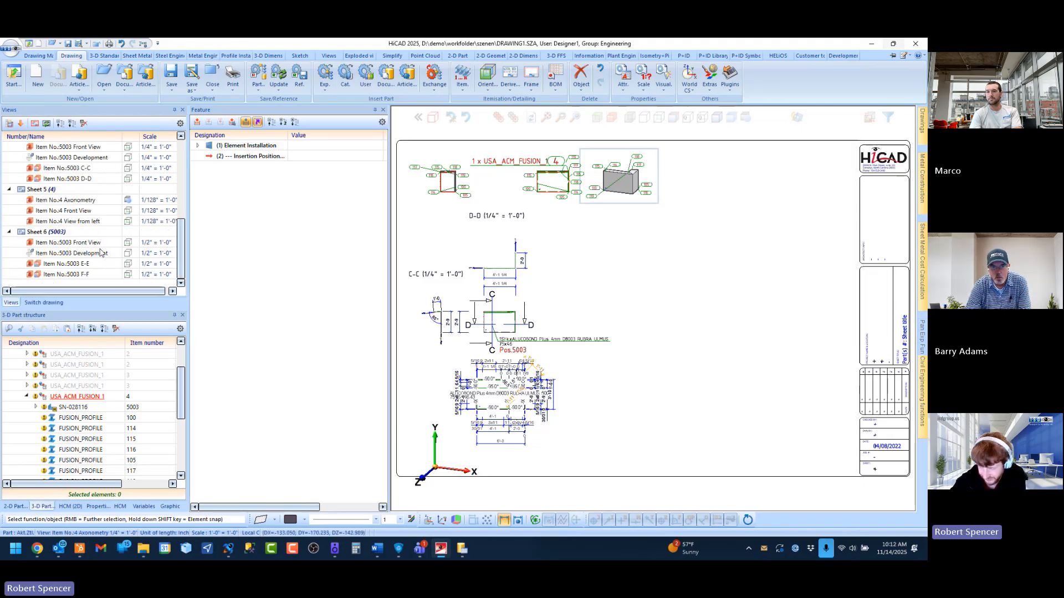
pyautogui.doubleClick(63, 211)
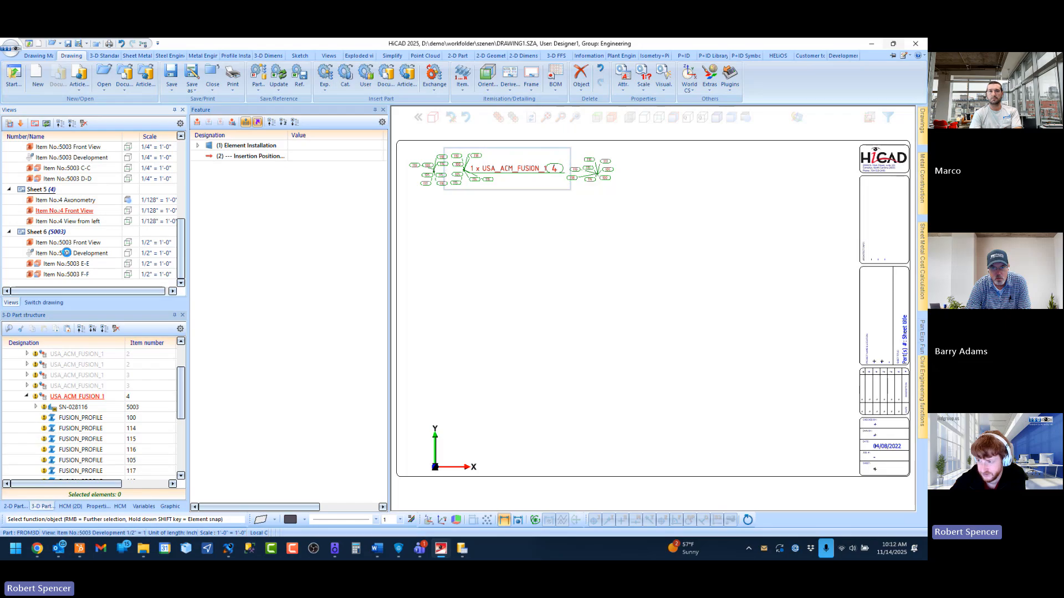
pyautogui.doubleClick(66, 253)
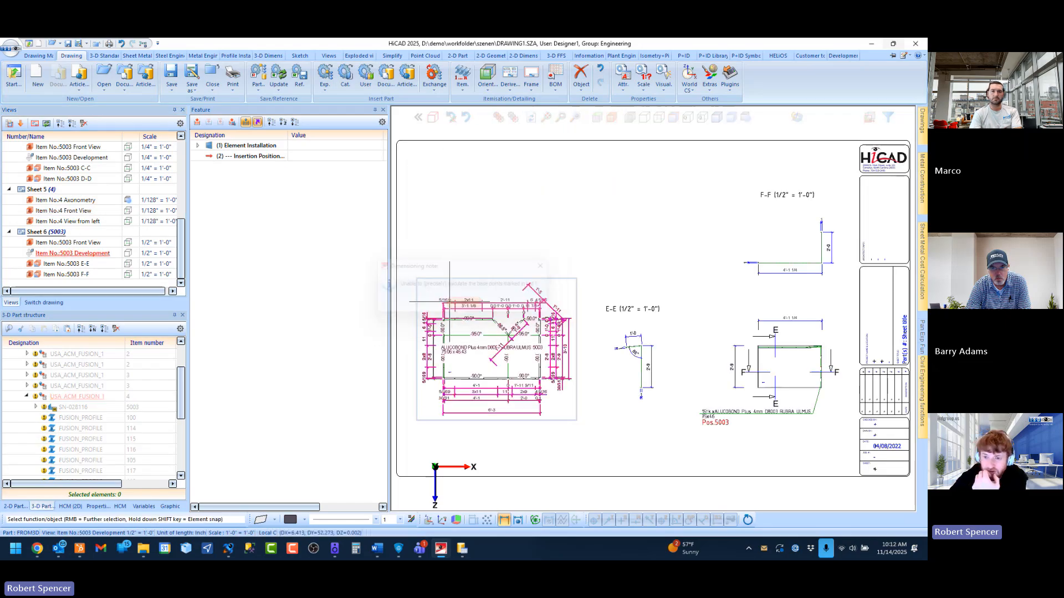
pyautogui.doubleClick(65, 211)
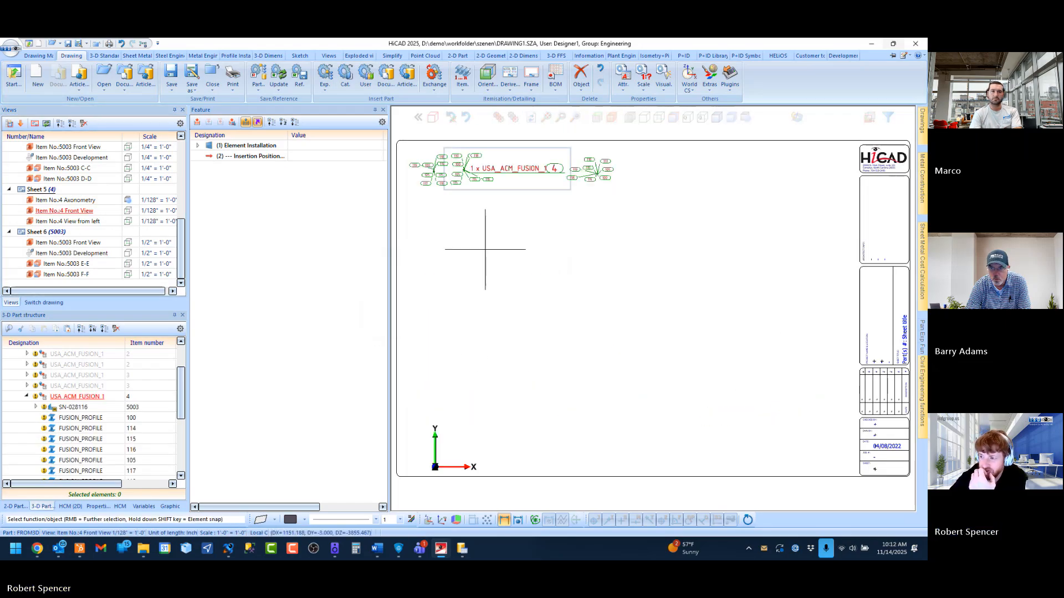
pyautogui.doubleClick(86, 200)
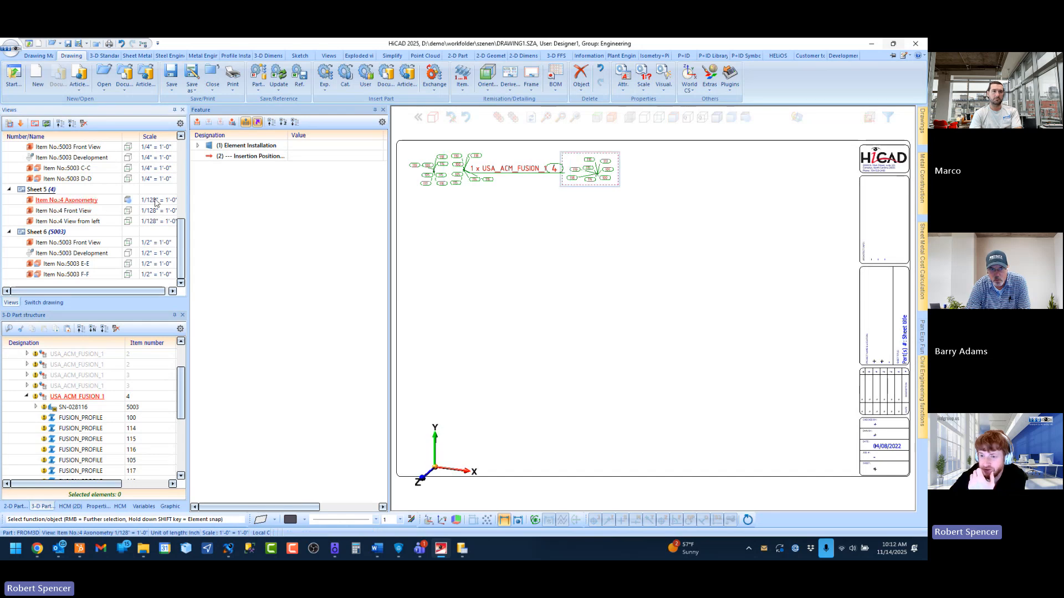
# Step: Set the scale of the Item No.:4 Axonometry view on Sheet 5 to 3/8" = 1'-0"
pyautogui.doubleClick(157, 200)
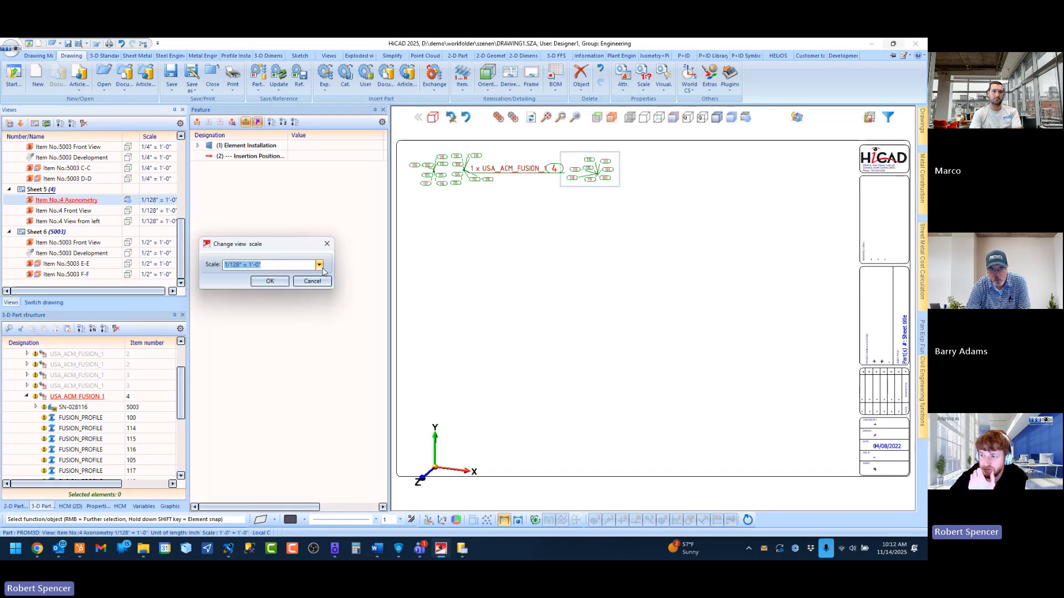
pyautogui.click(320, 265)
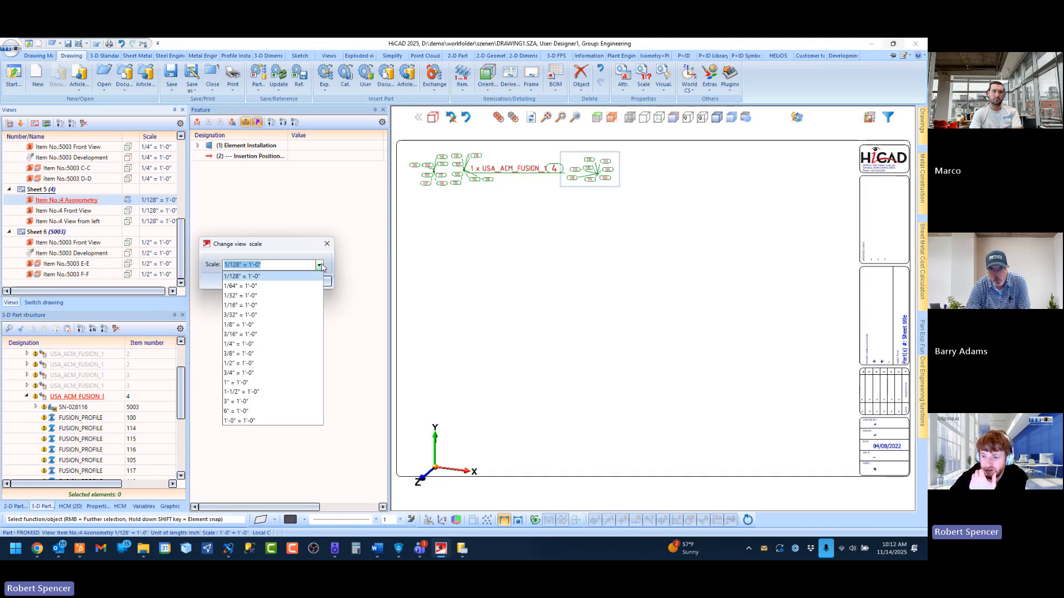
pyautogui.click(264, 353)
pyautogui.click(270, 281)
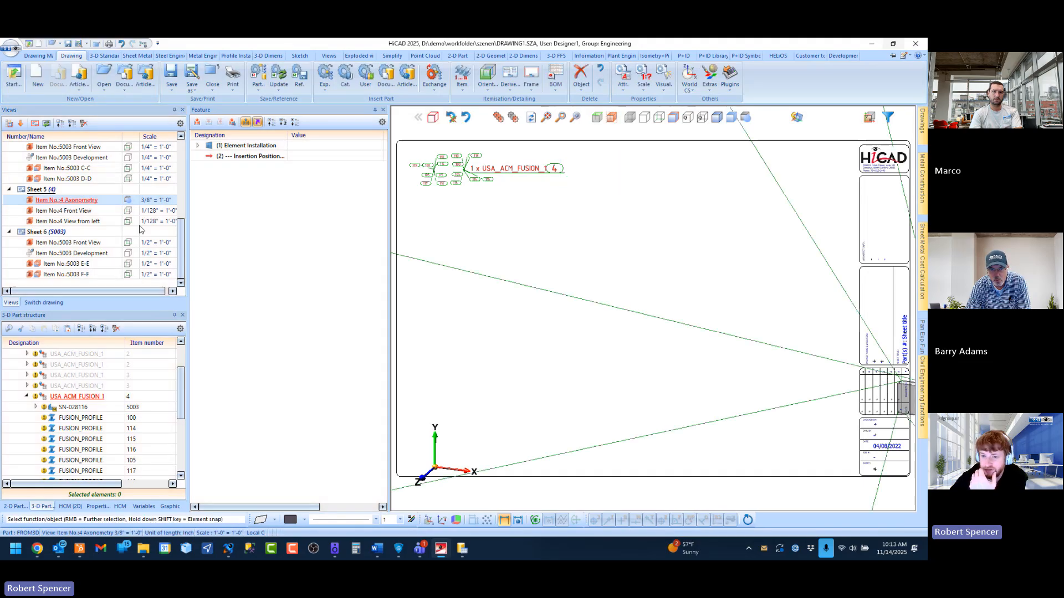
# Step: Set the scale of the Item No.:4 Front View on Sheet 5 to 3/8" = 1'-0"
pyautogui.doubleClick(154, 213)
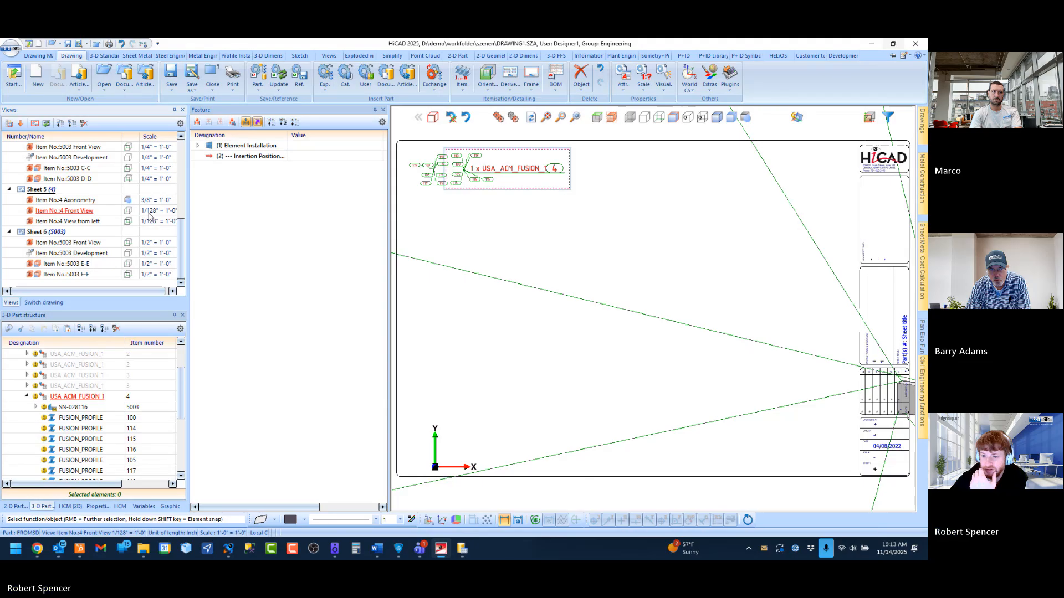
pyautogui.click(320, 266)
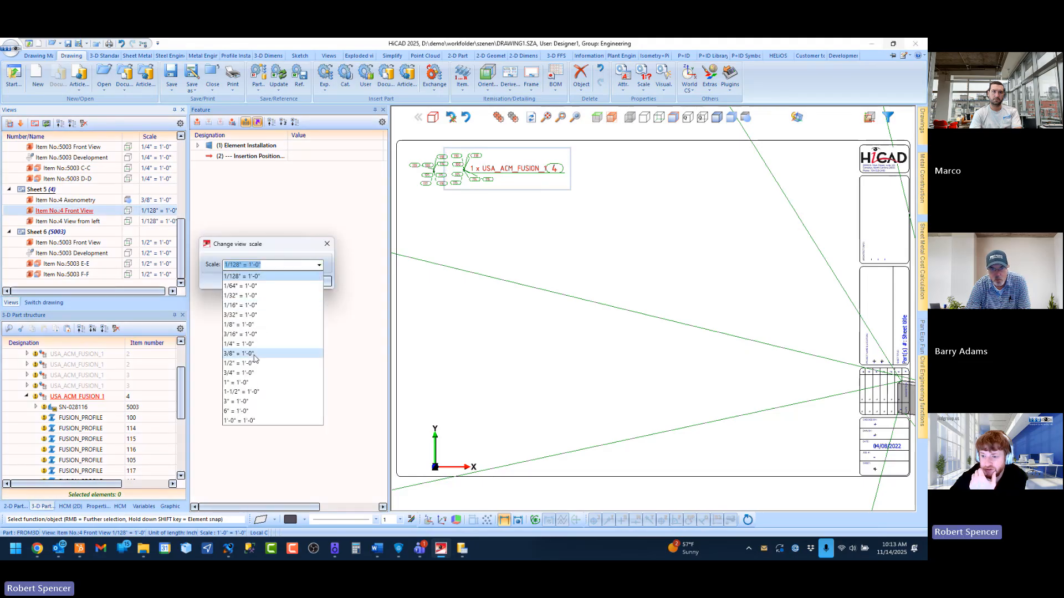
pyautogui.click(243, 353)
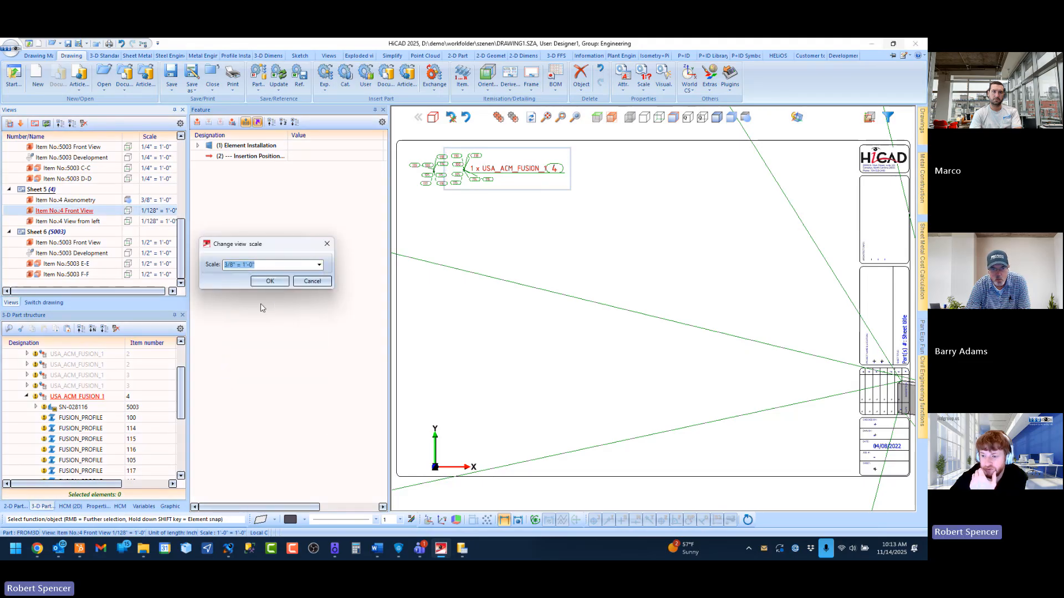
pyautogui.click(263, 279)
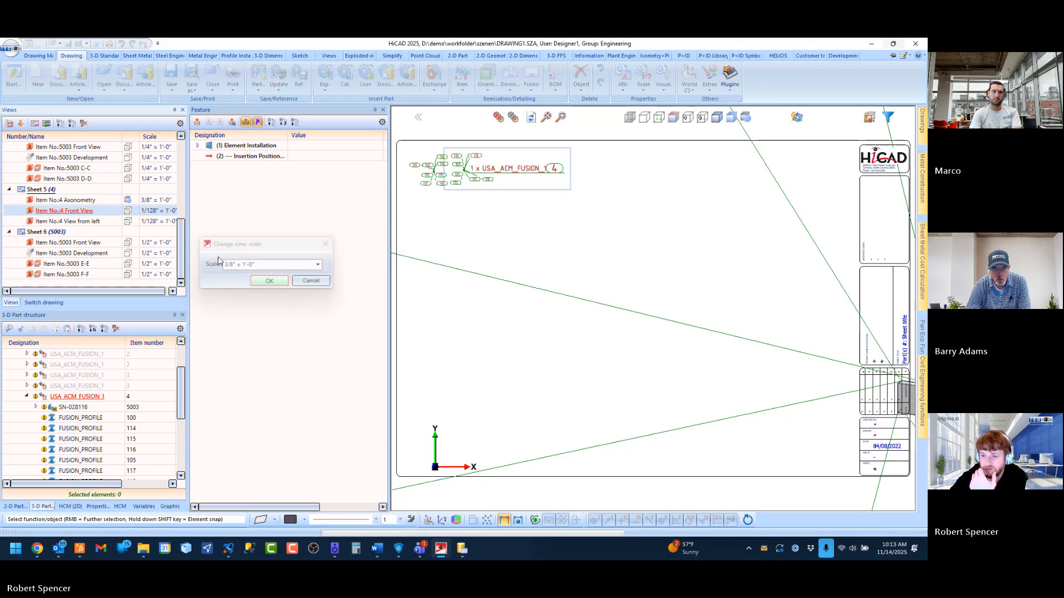
# Step: Set the scale of the Item No.:4 View from left on Sheet 5 to 3/8" = 1'-0"
pyautogui.click(155, 224)
pyautogui.doubleClick(150, 221)
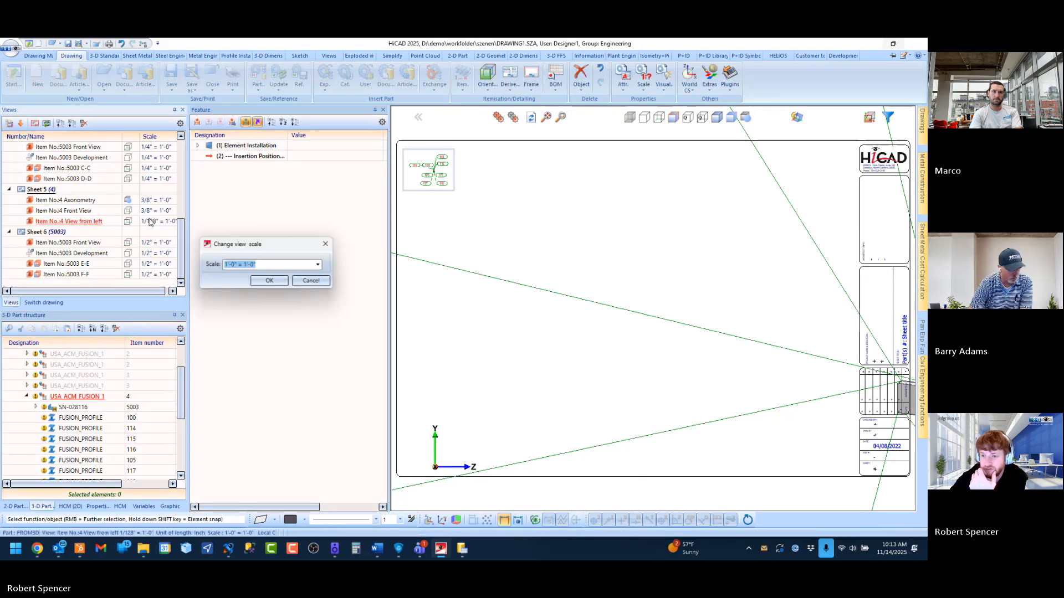
pyautogui.click(266, 280)
pyautogui.doubleClick(160, 223)
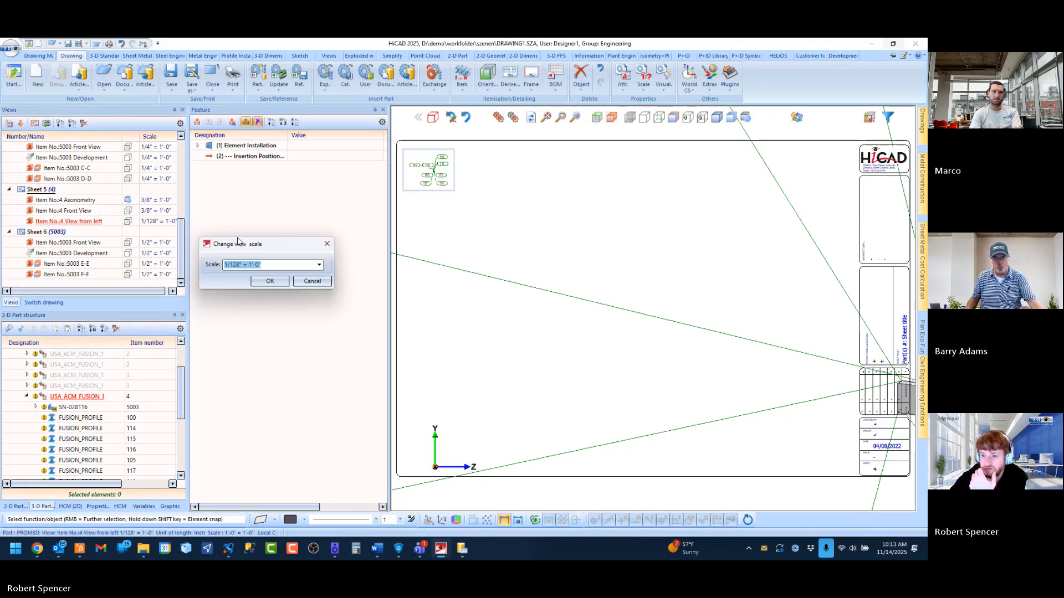
pyautogui.click(320, 265)
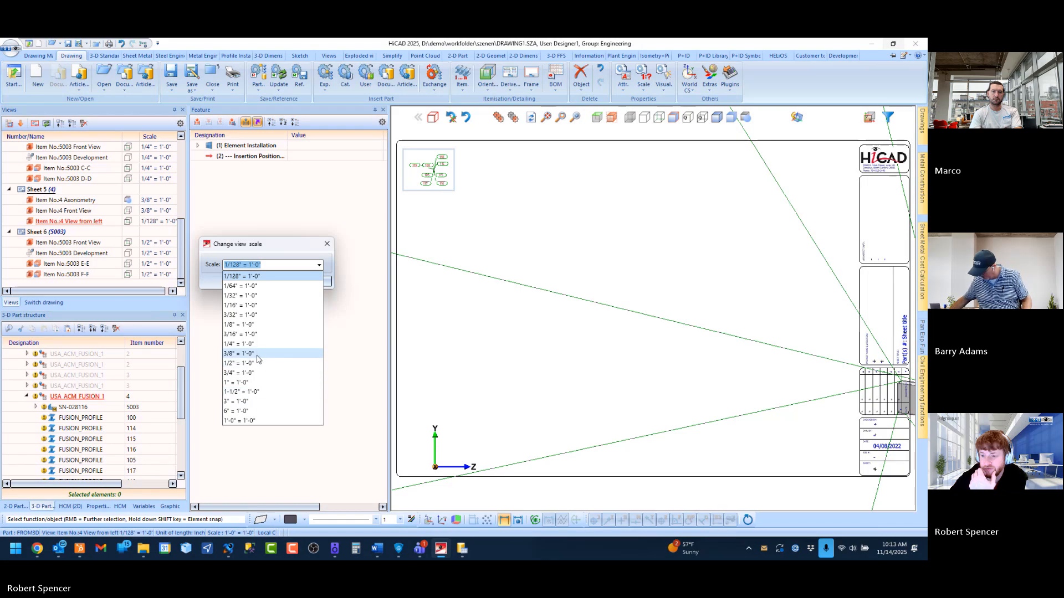
pyautogui.click(257, 354)
pyautogui.press('Return')
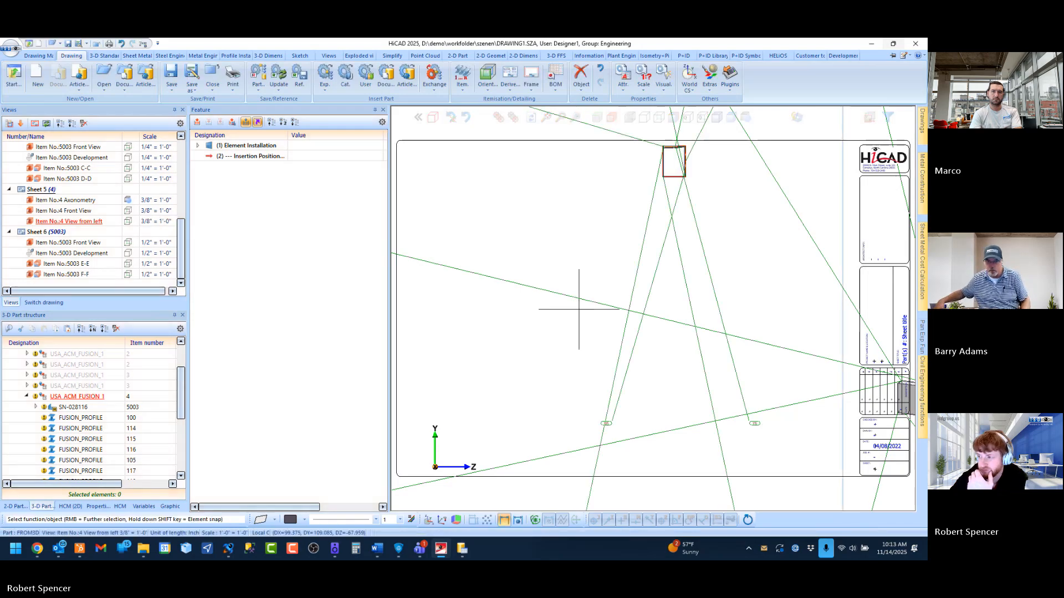
pyautogui.scroll(5, 641, 371)
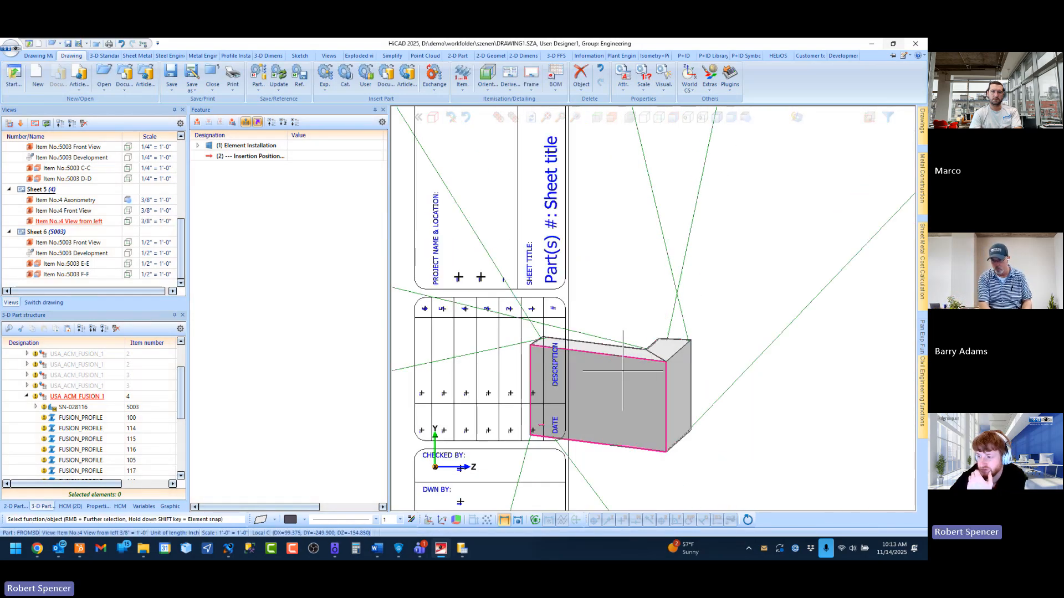
pyautogui.scroll(-6, 641, 371)
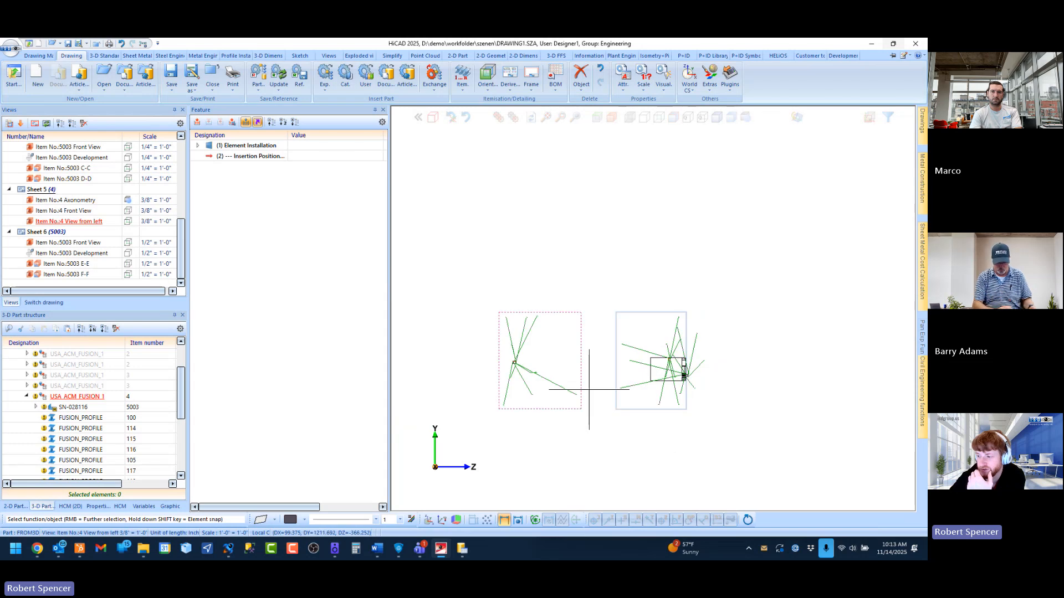
pyautogui.scroll(4, 510, 374)
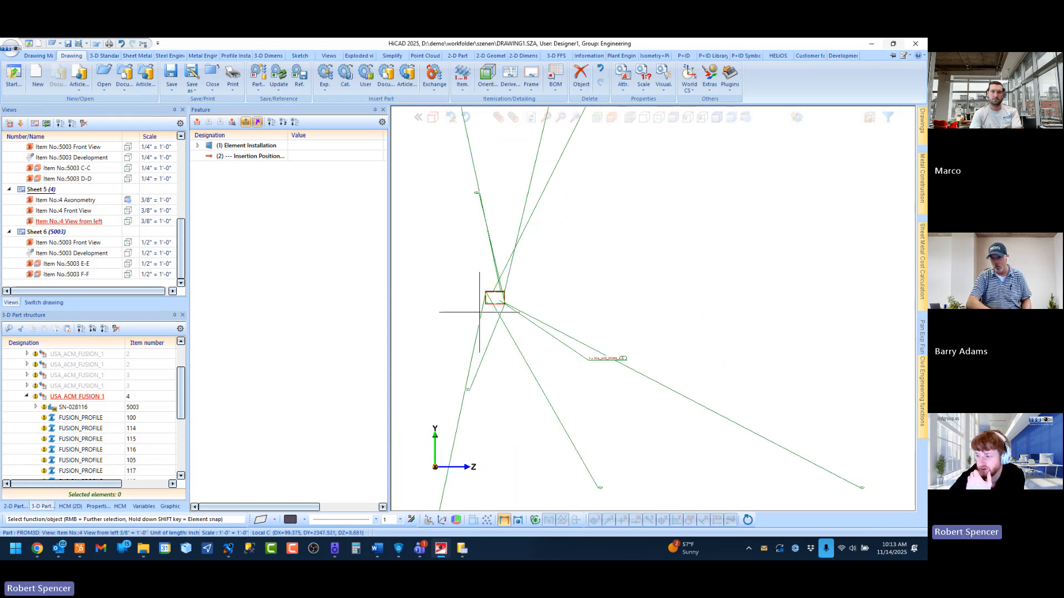
pyautogui.scroll(-4, 479, 312)
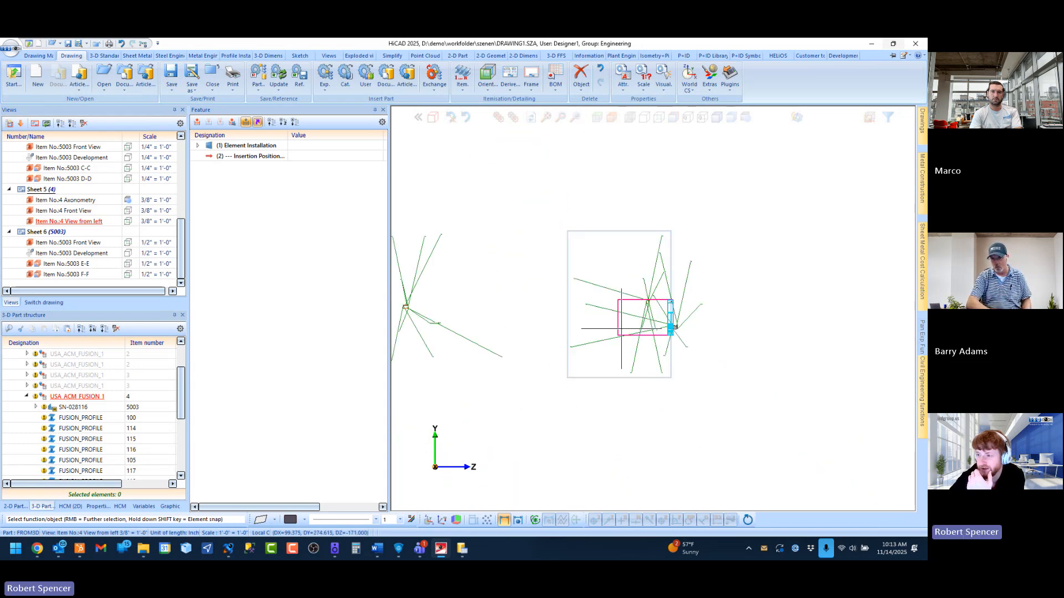
pyautogui.click(509, 77)
pyautogui.click(521, 123)
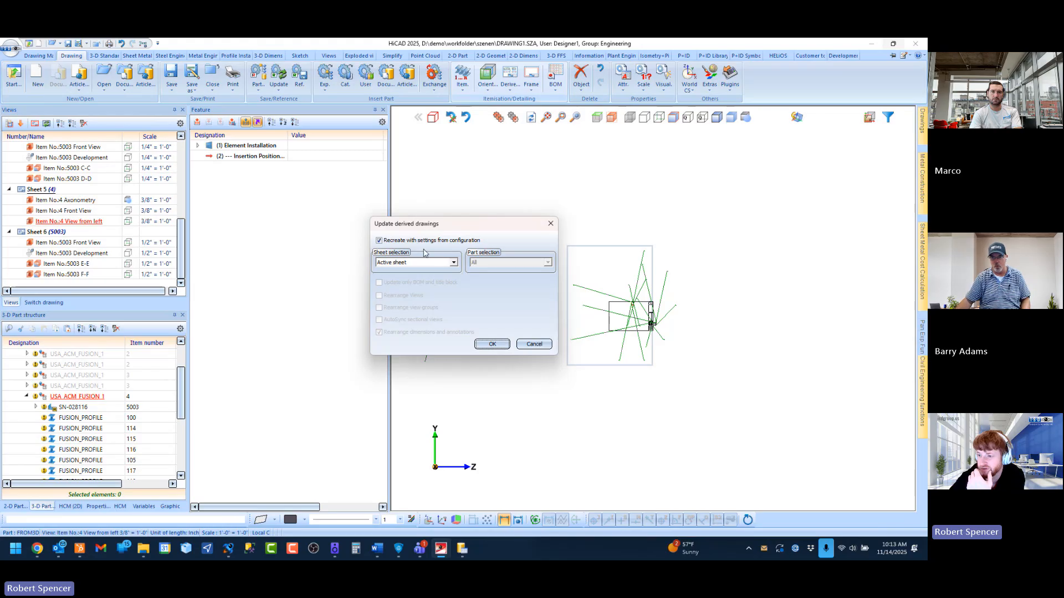
pyautogui.click(550, 224)
# Step: Update the active sheet's derived drawings with recreation from configuration settings switched off and Rearrange dimensions and annotations enabled
pyautogui.click(510, 78)
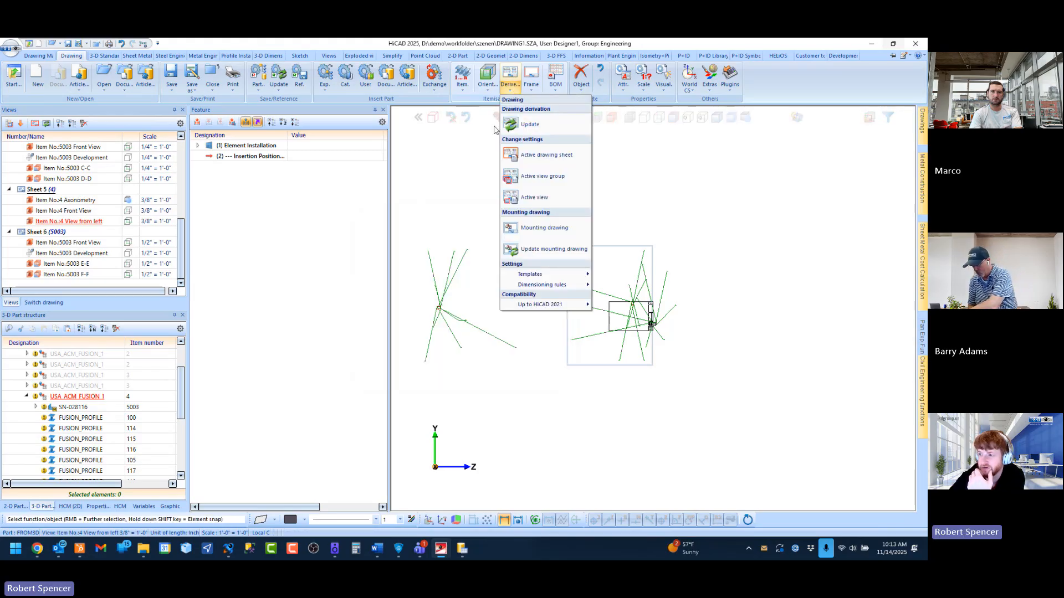
pyautogui.click(530, 125)
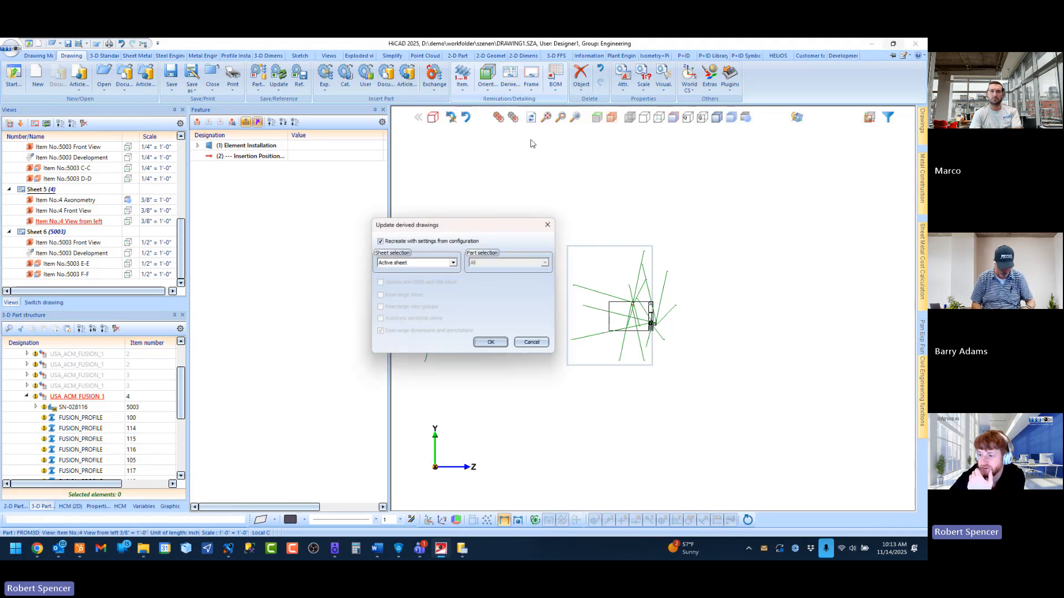
pyautogui.click(379, 240)
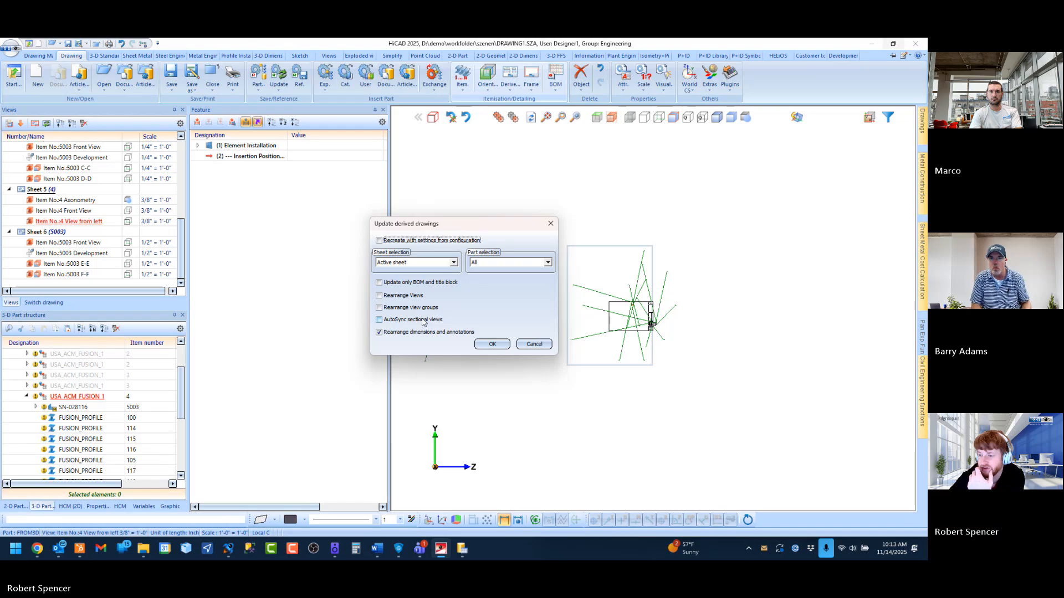
pyautogui.click(492, 344)
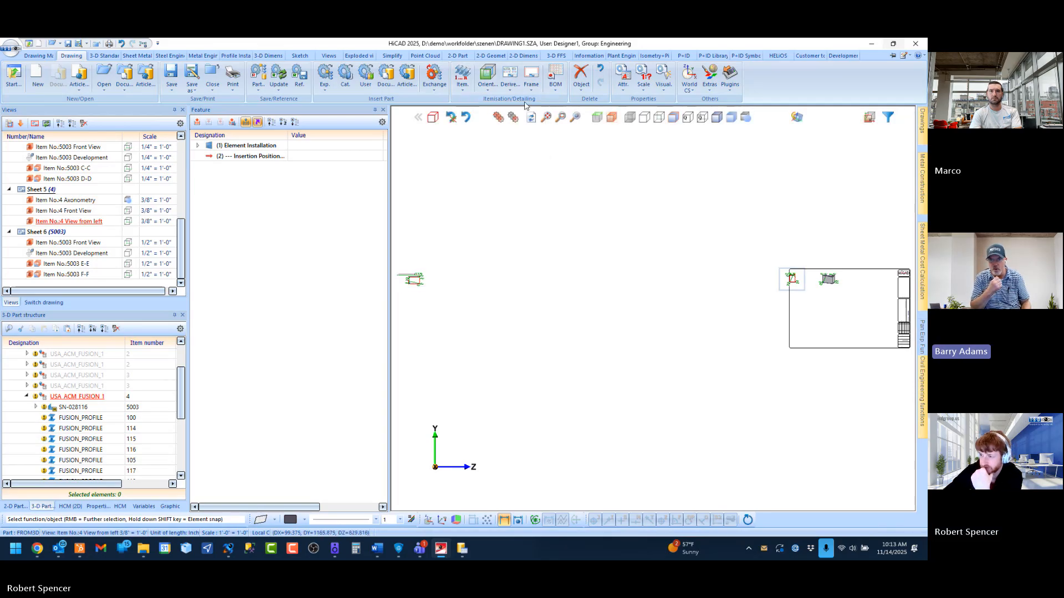
# Step: Run the derived drawing update for Sheet 5 once more
pyautogui.click(509, 78)
pyautogui.click(514, 88)
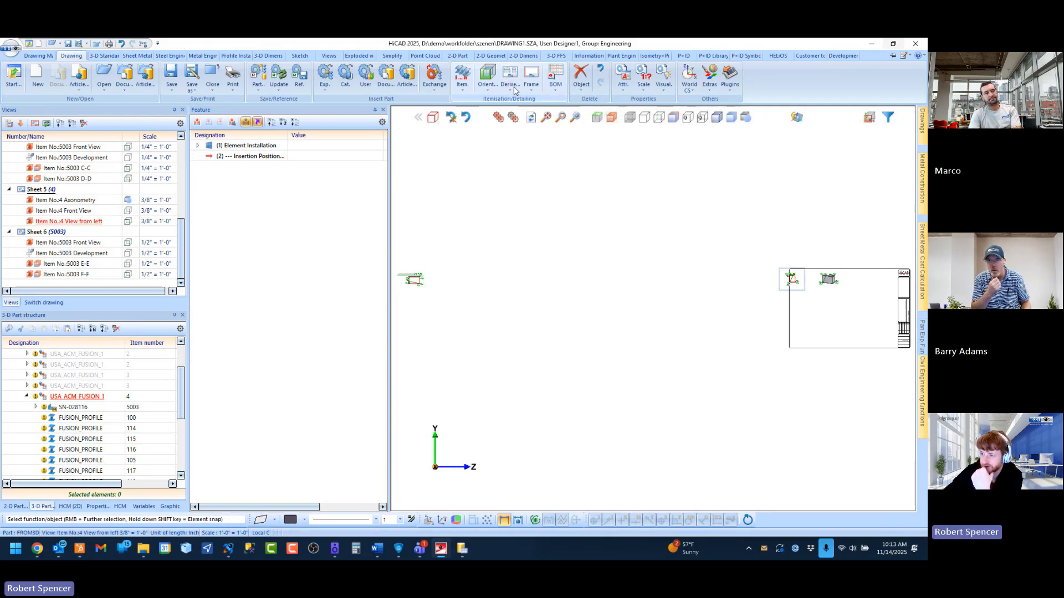
pyautogui.click(511, 89)
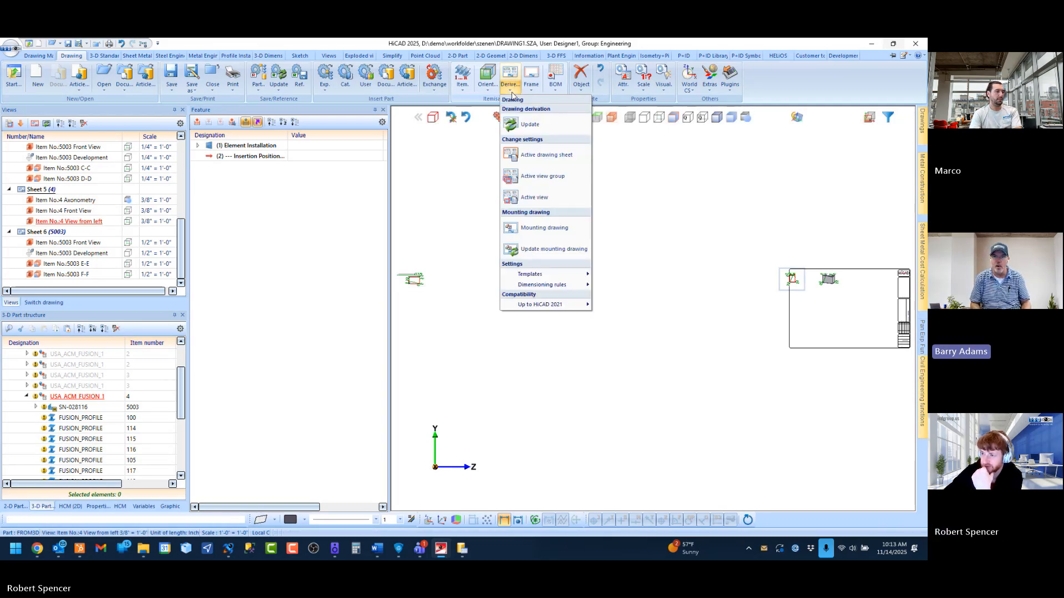
pyautogui.click(524, 124)
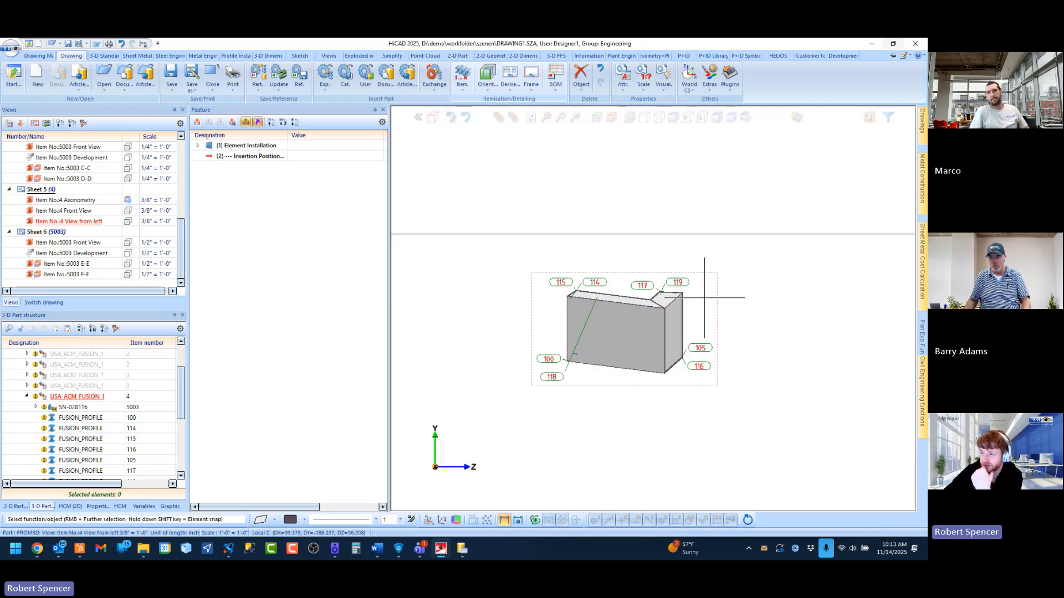
# Step: Update the active sheet's derived drawings for all parts with Rearrange Views enabled
pyautogui.scroll(-3, 680, 319)
pyautogui.scroll(3, 680, 319)
pyautogui.scroll(-6, 682, 300)
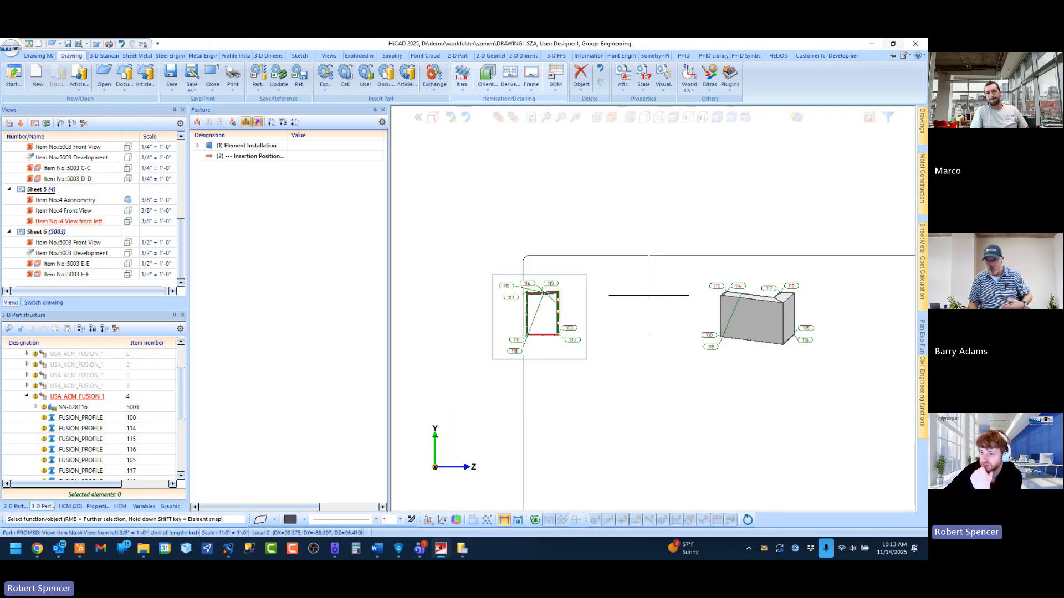
pyautogui.scroll(-3, 682, 300)
pyautogui.scroll(10, 410, 299)
pyautogui.scroll(-10, 410, 298)
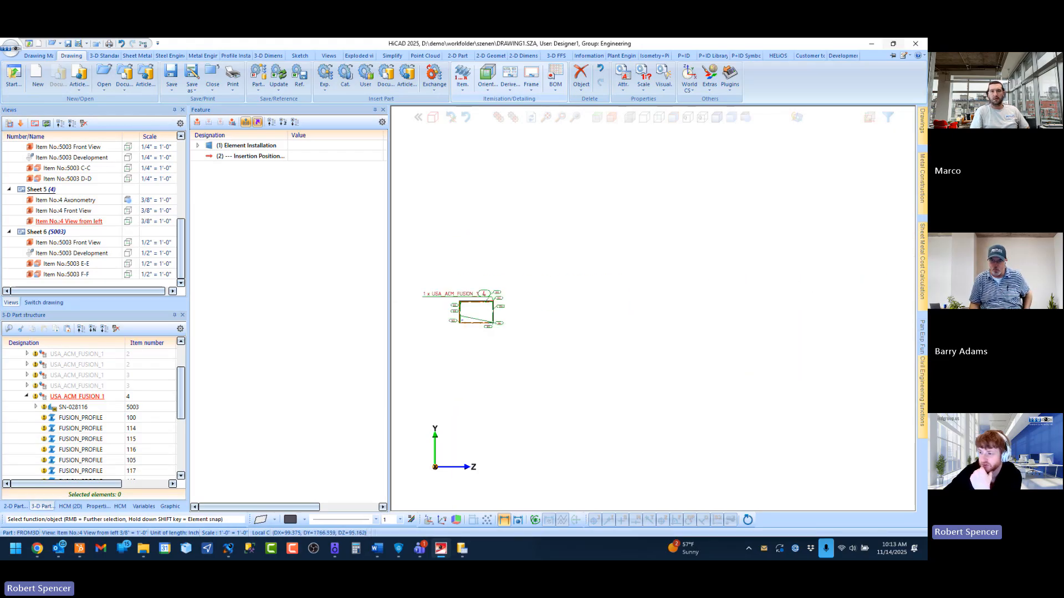
pyautogui.click(510, 87)
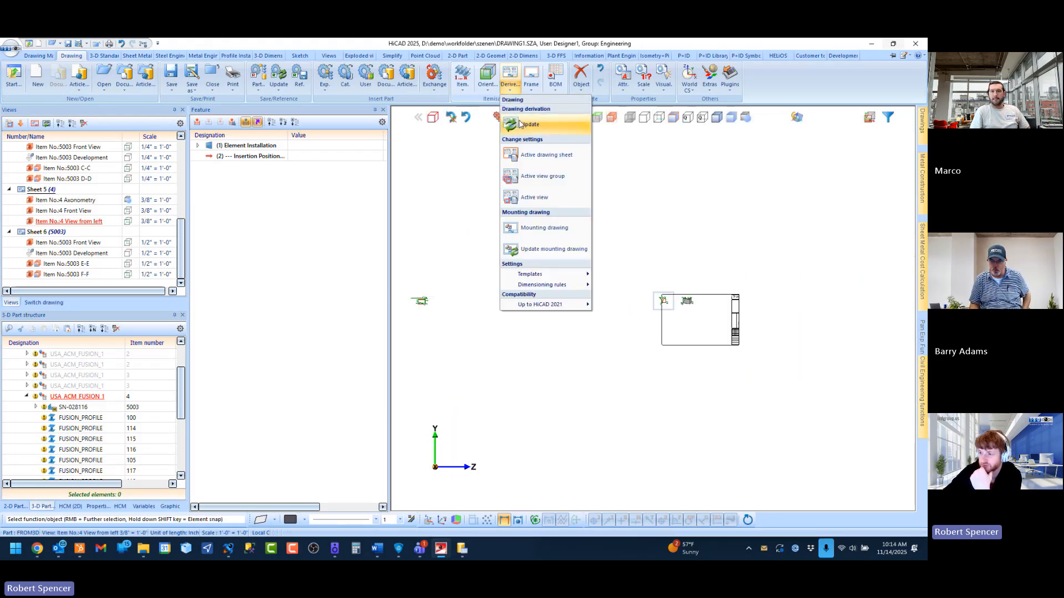
pyautogui.click(520, 124)
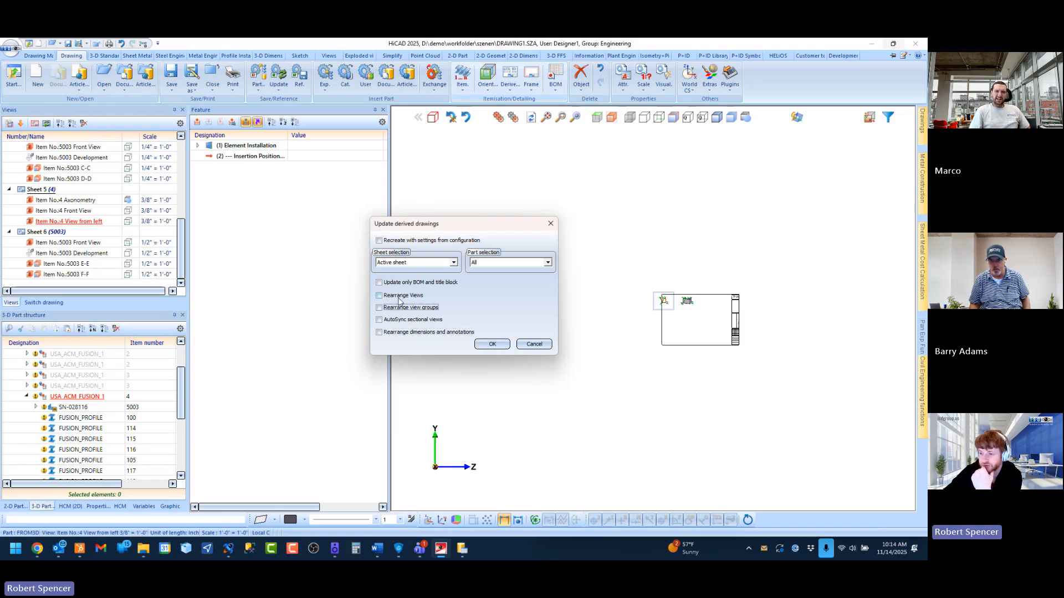
pyautogui.click(491, 344)
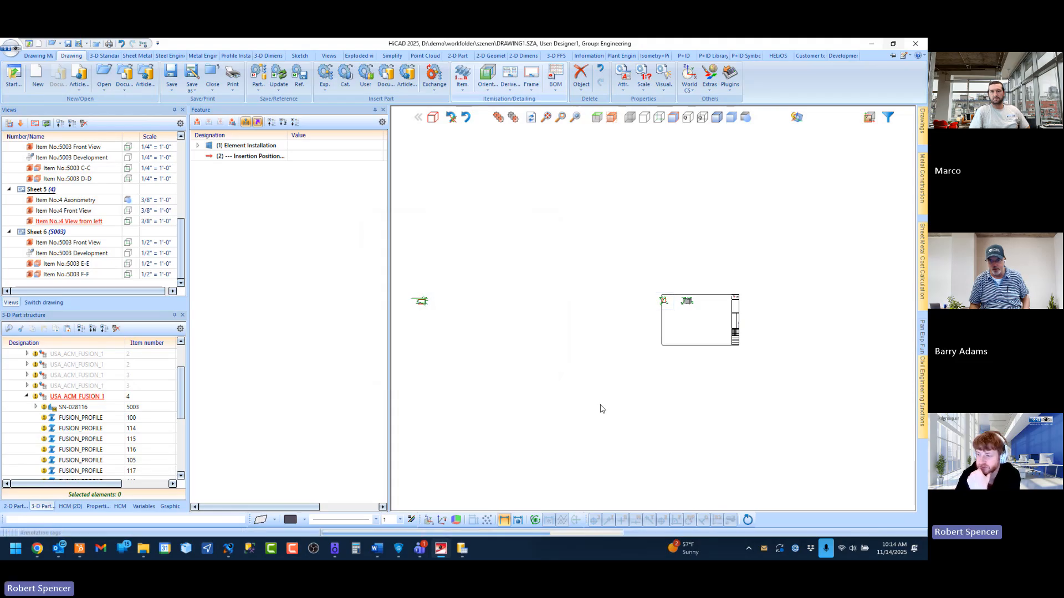
# Step: Update the active sheet's derived drawings with both Rearrange Views and Rearrange view groups enabled
pyautogui.scroll(-2, 601, 349)
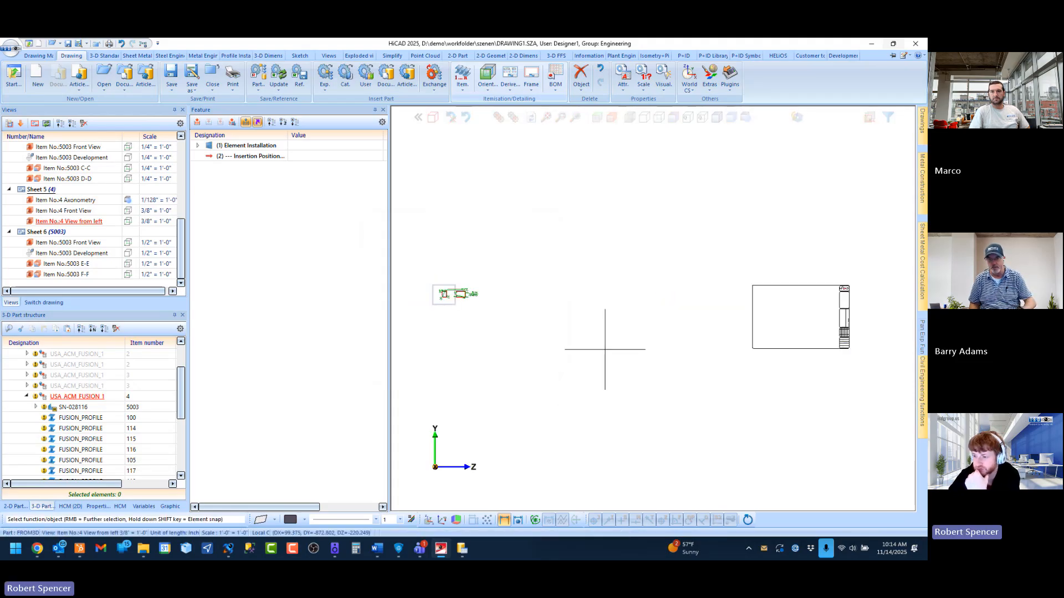
pyautogui.scroll(9, 474, 306)
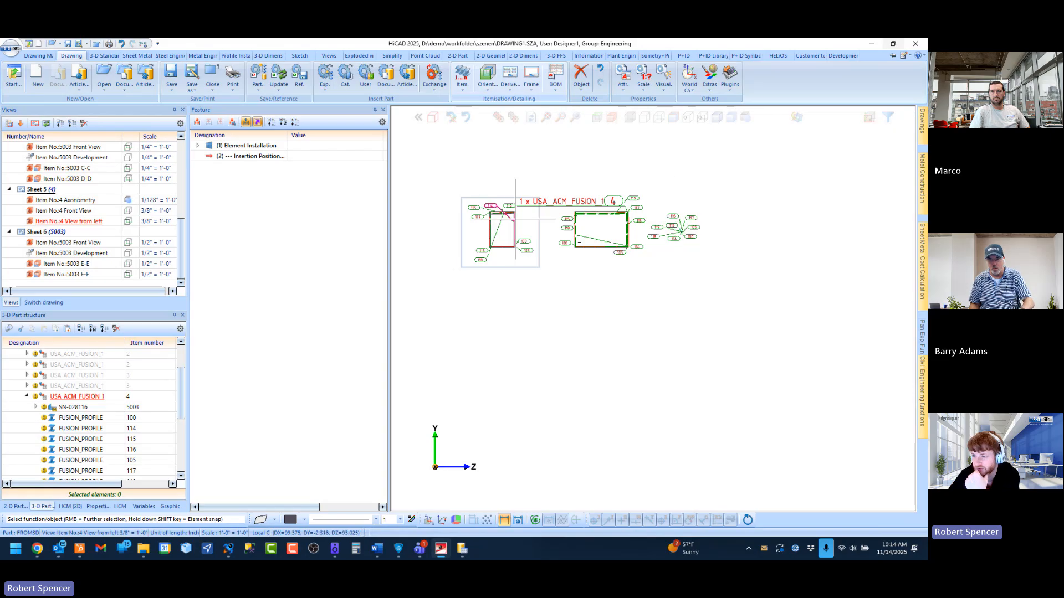
pyautogui.scroll(-5, 488, 252)
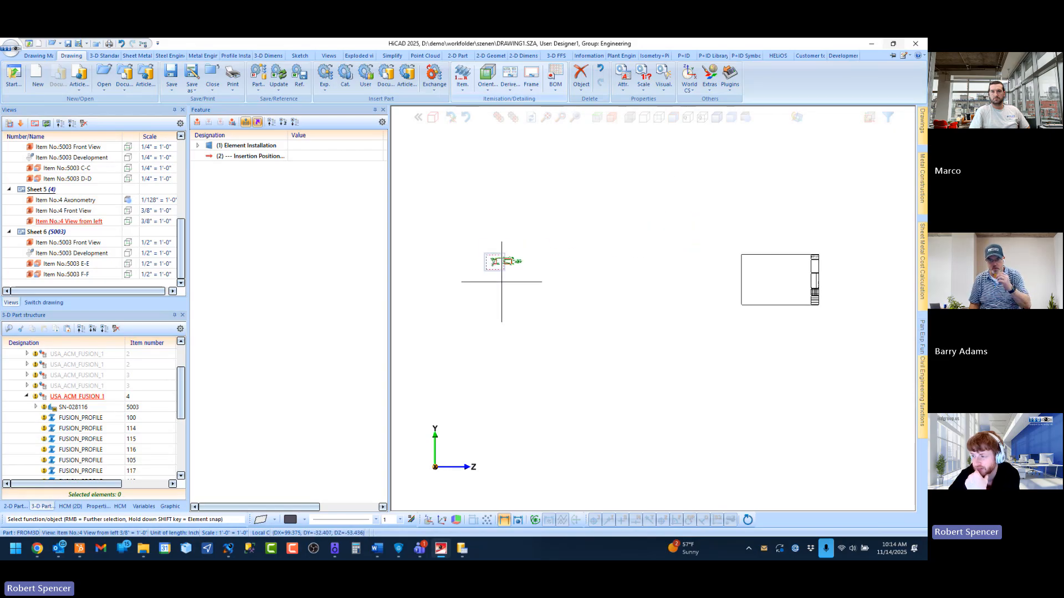
pyautogui.click(502, 80)
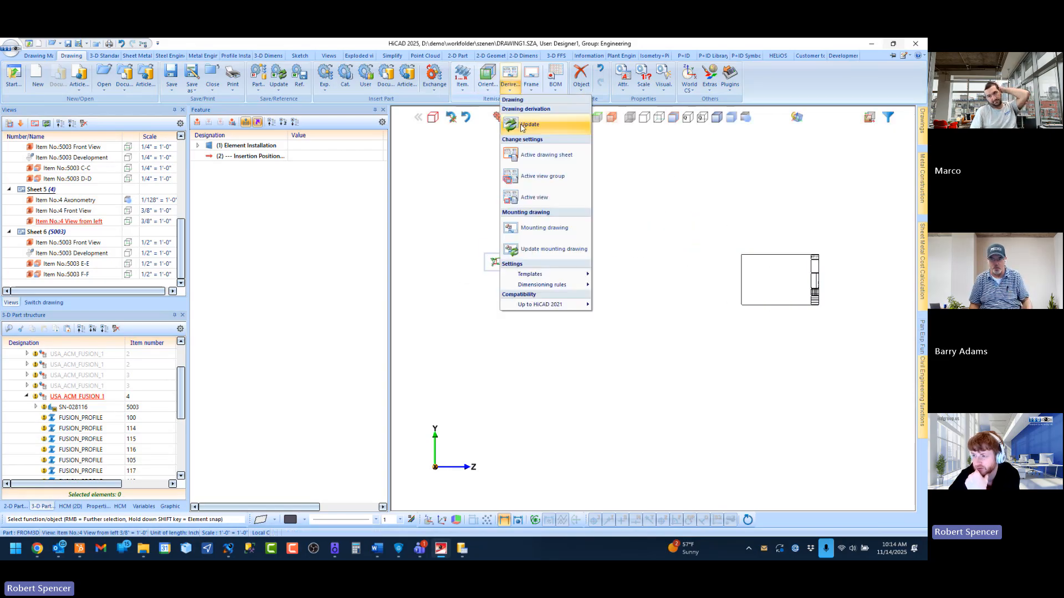
pyautogui.click(522, 127)
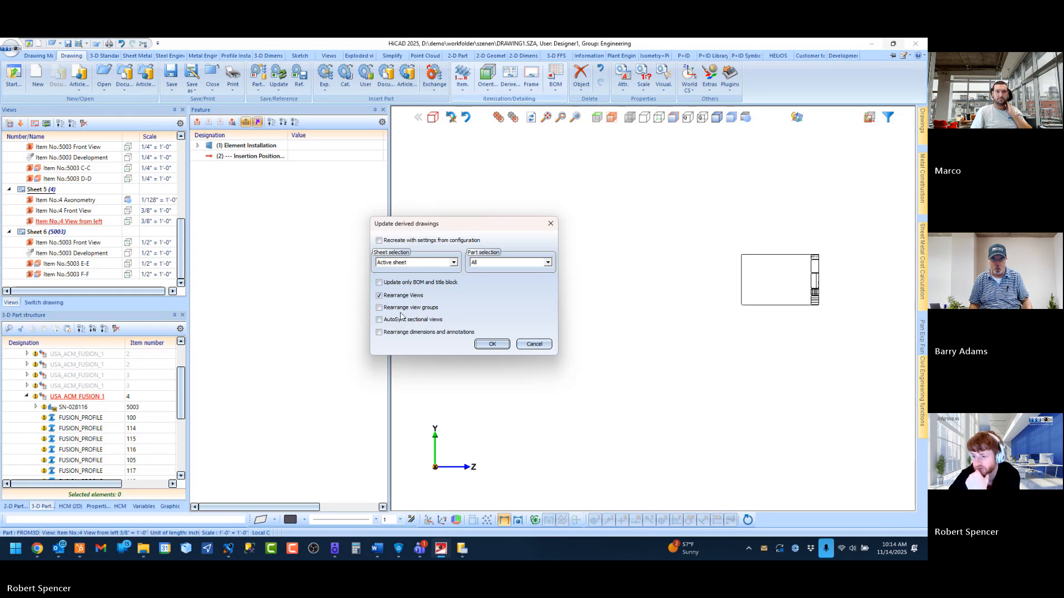
pyautogui.click(405, 308)
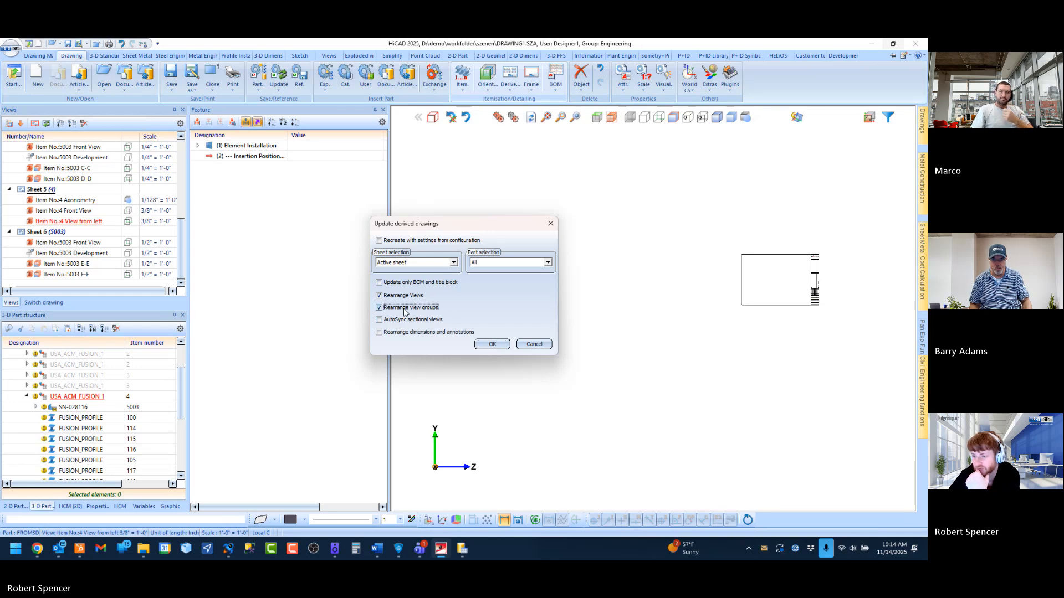
pyautogui.click(491, 344)
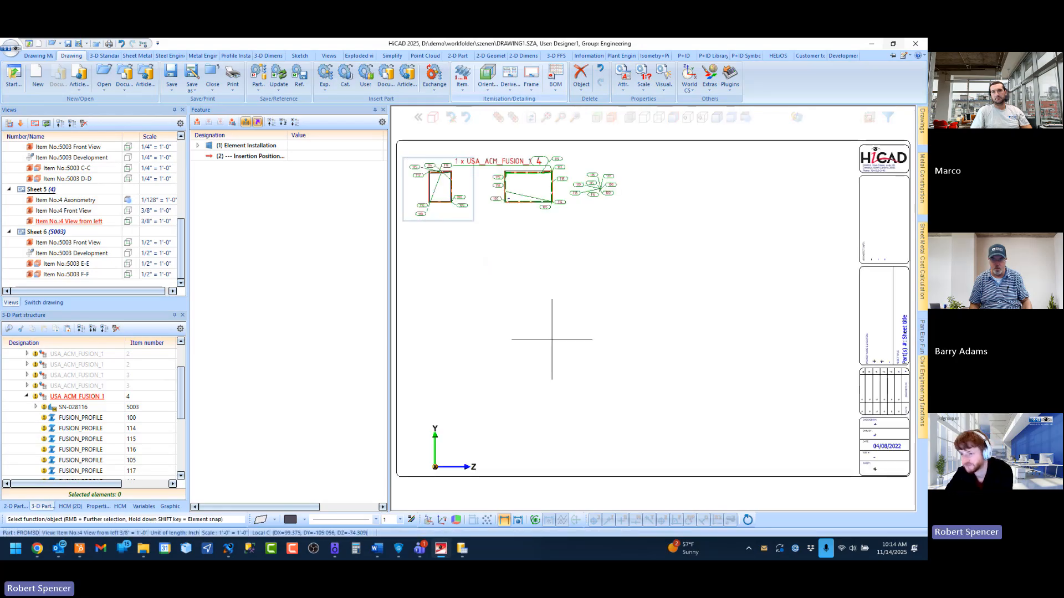
pyautogui.scroll(-1, 506, 313)
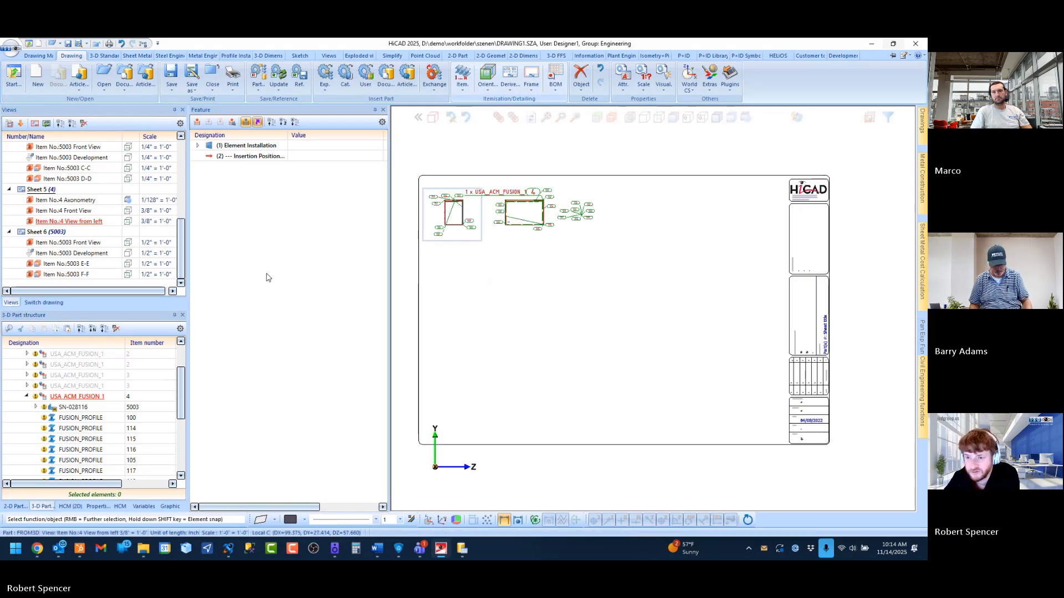
# Step: Check the scale setting of the Item No.:4 Axonometry on Sheet 5 and inspect the rearranged views
pyautogui.doubleClick(155, 200)
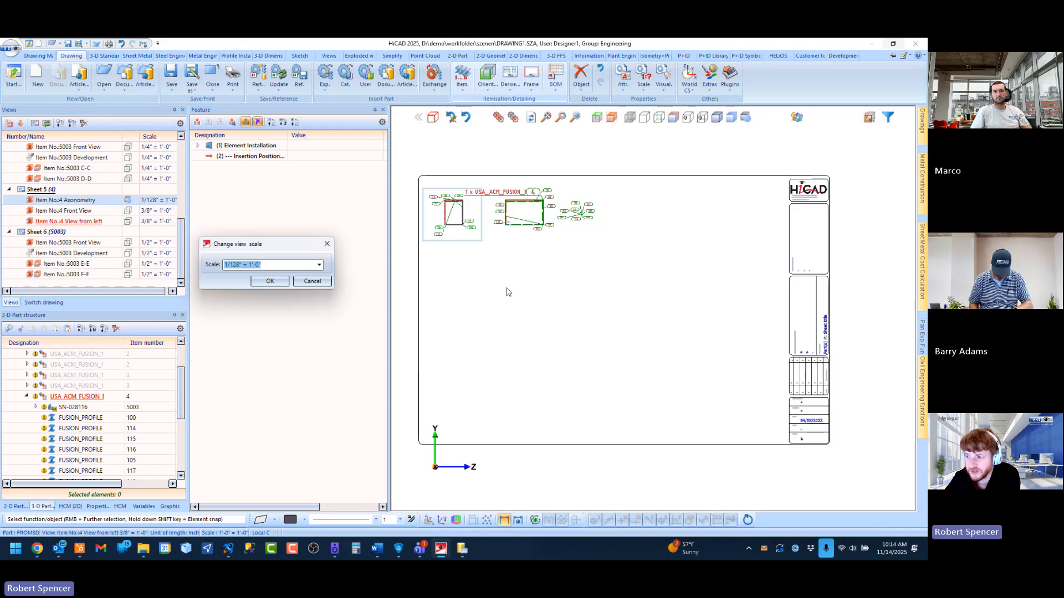
pyautogui.press('Return')
pyautogui.scroll(2, 554, 220)
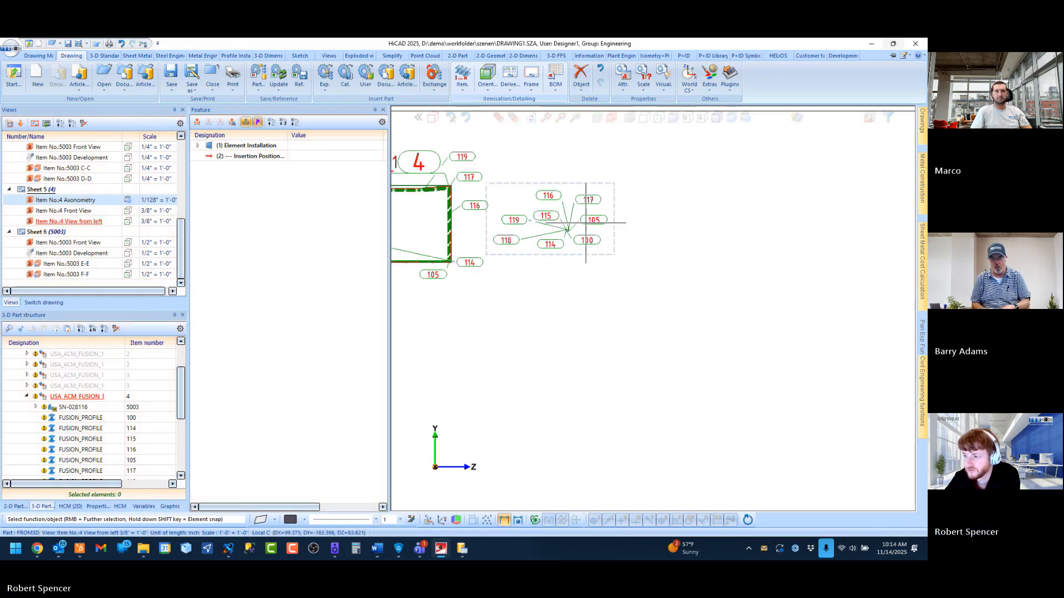
pyautogui.scroll(-3, 554, 220)
pyautogui.scroll(4, 487, 242)
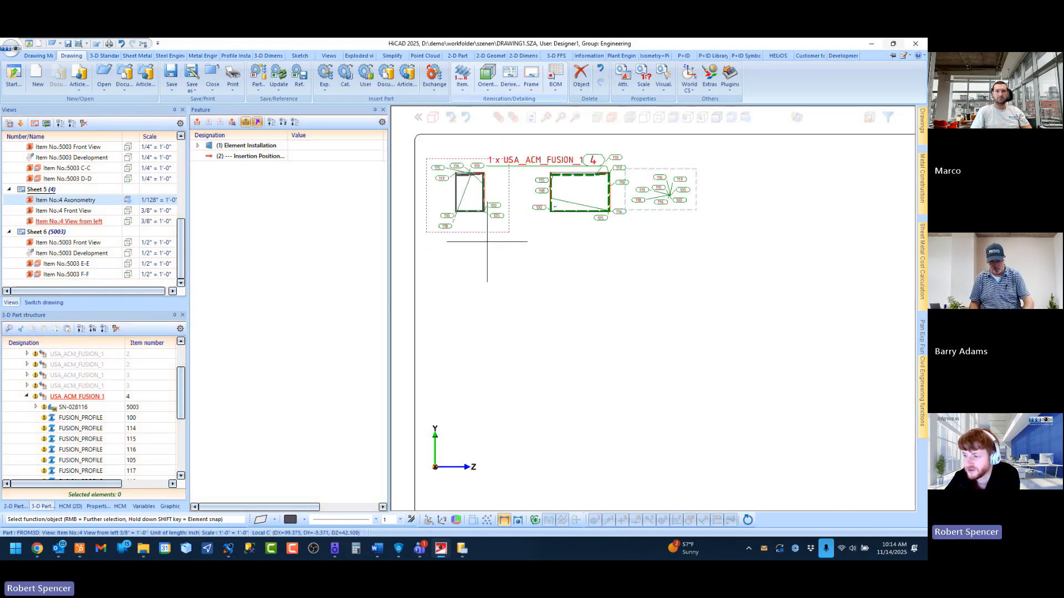
pyautogui.scroll(-4, 488, 241)
pyautogui.scroll(1, 534, 287)
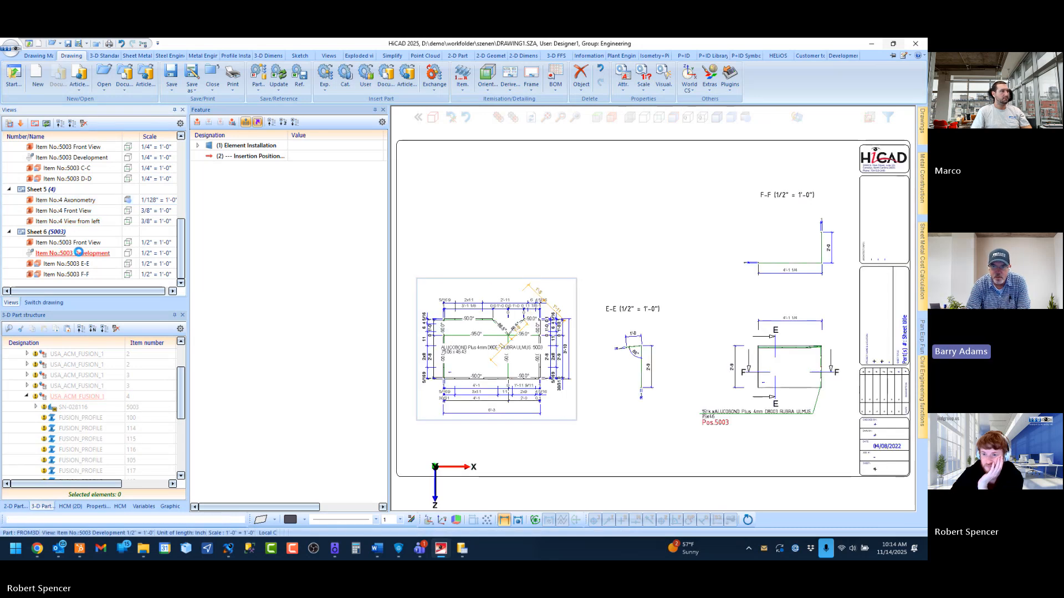
# Step: Activate the Item No.:4 View from left on Sheet 5
pyautogui.click(78, 221)
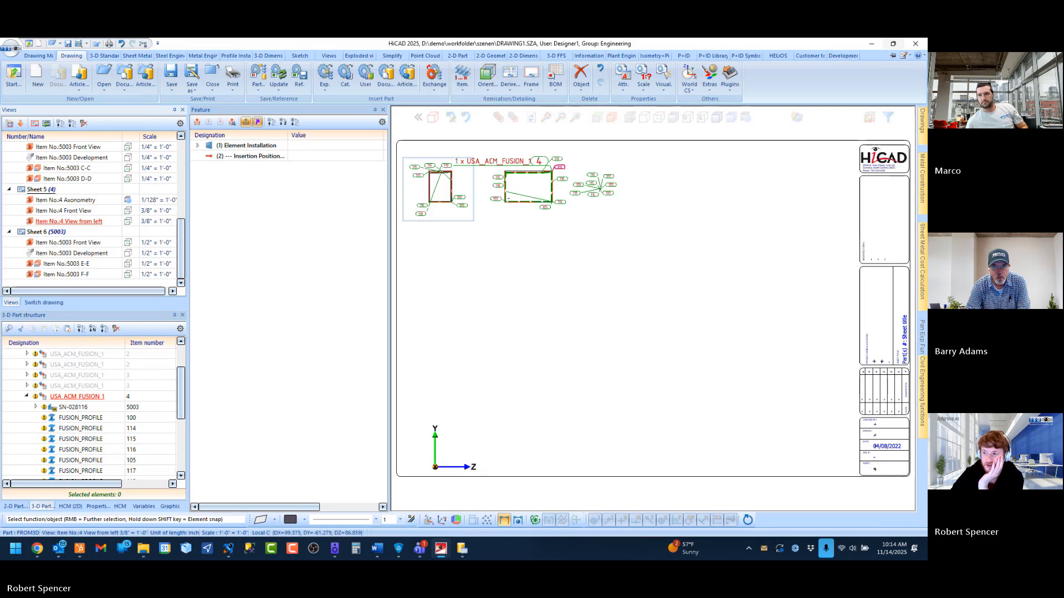
pyautogui.moveTo(183, 235); pyautogui.dragTo(150, 152)
pyautogui.scroll(-5, 146, 177)
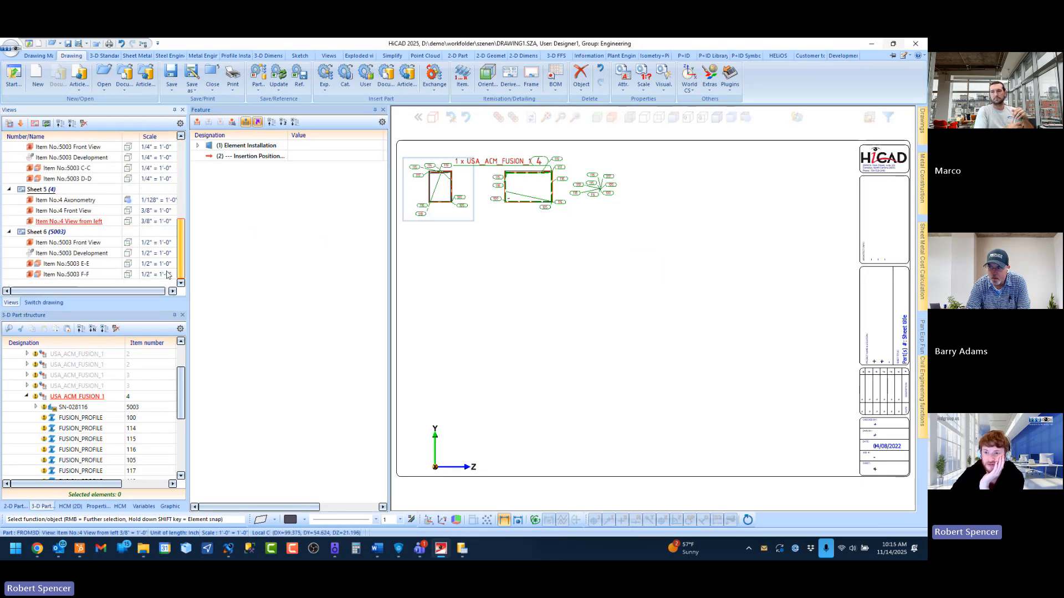
# Step: Review the views to be created for assemblies in the drawing derivation settings, leaving the selection as it is
pyautogui.click(510, 75)
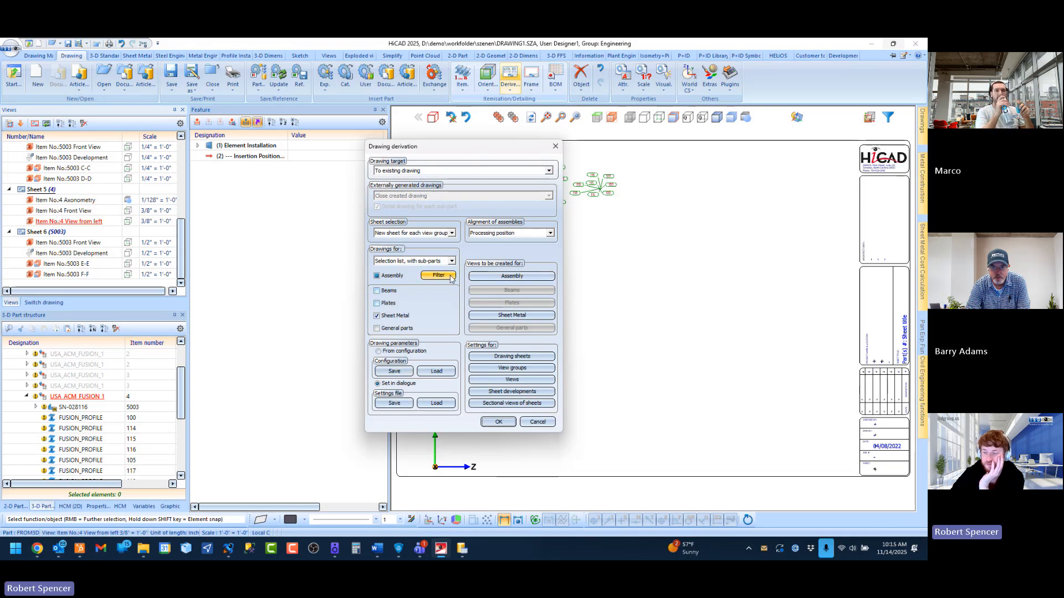
pyautogui.click(512, 276)
pyautogui.click(527, 368)
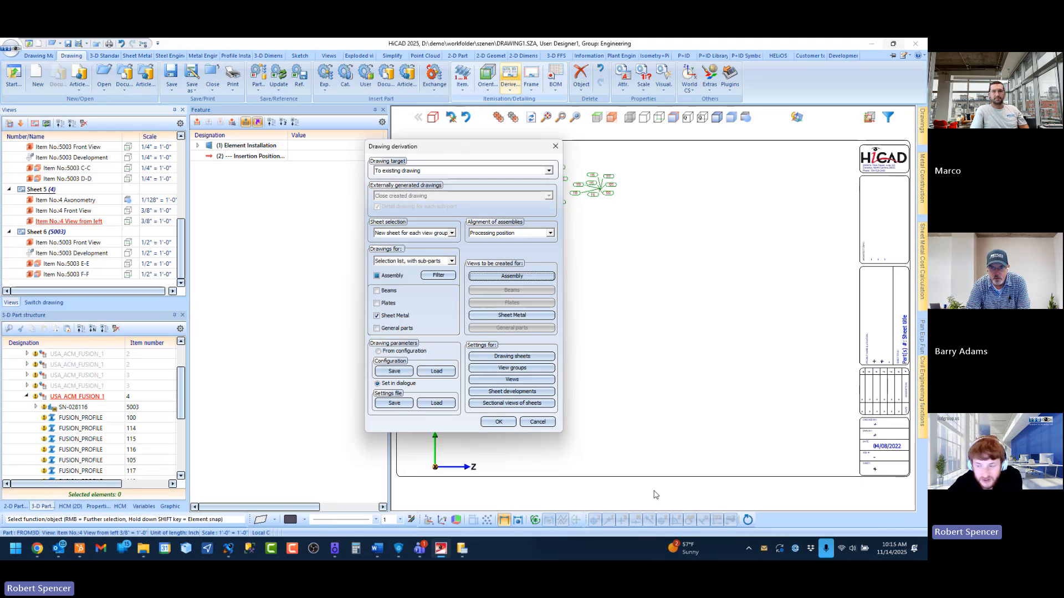
pyautogui.click(511, 276)
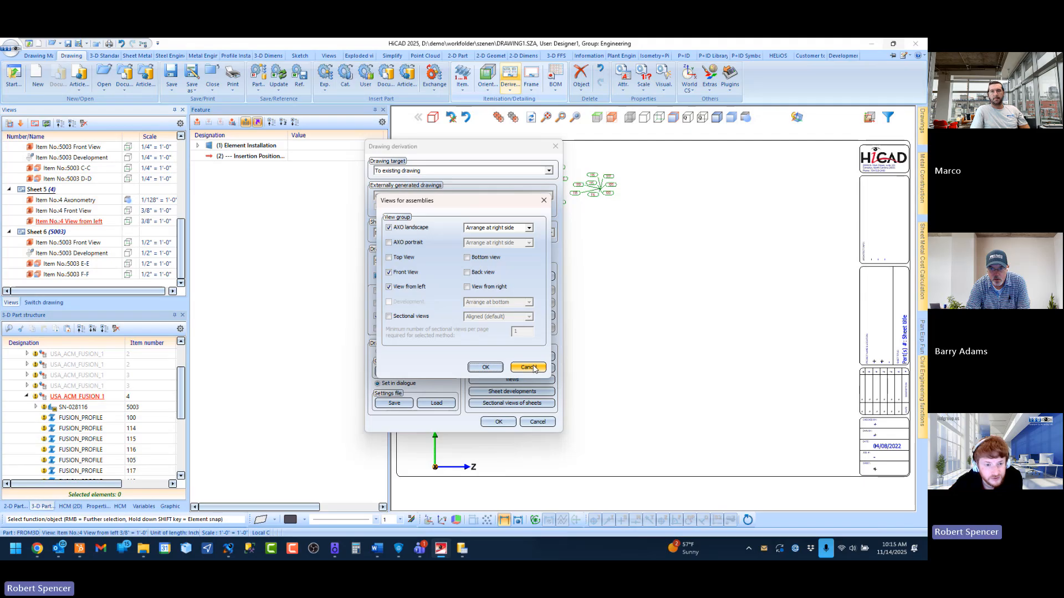
pyautogui.click(389, 287)
pyautogui.click(389, 288)
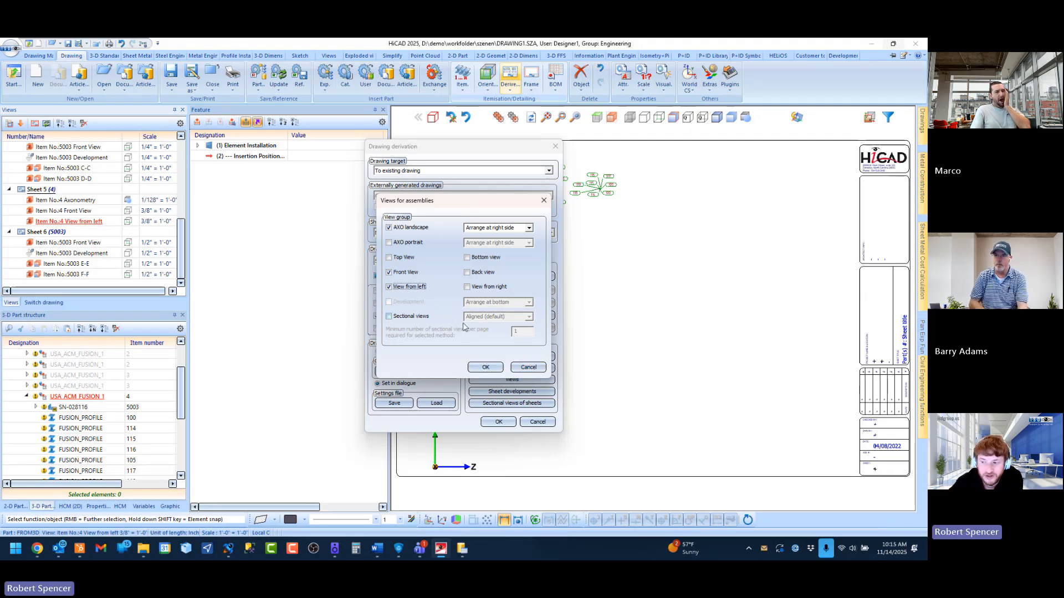
pyautogui.click(531, 369)
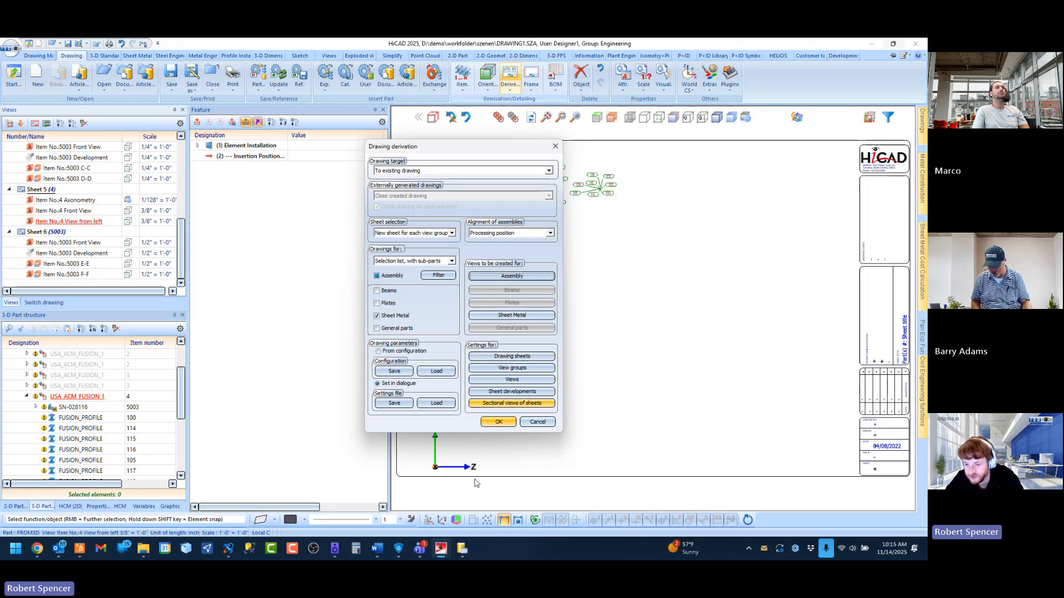
# Step: Switch to Chrome and try to load the HiCAD 2026 help page on the IFC interface
pyautogui.moveTo(38, 552)
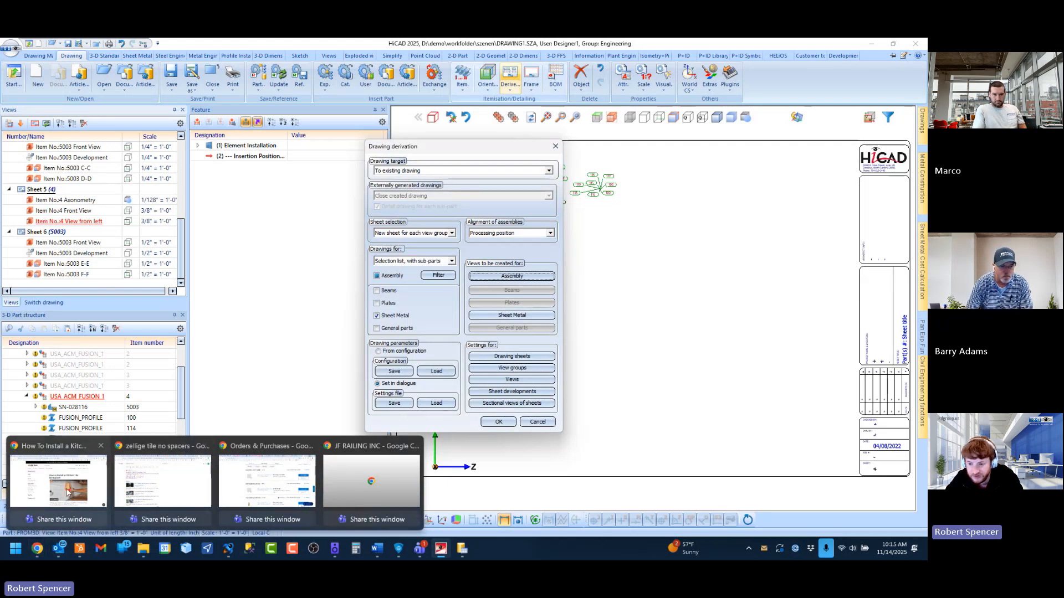
pyautogui.click(272, 478)
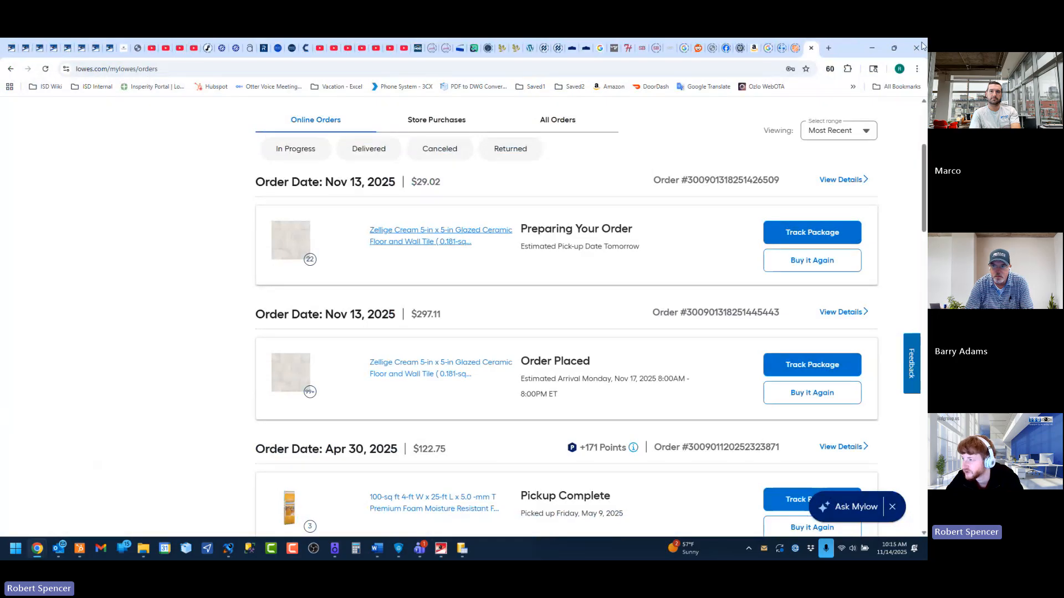
pyautogui.click(110, 49)
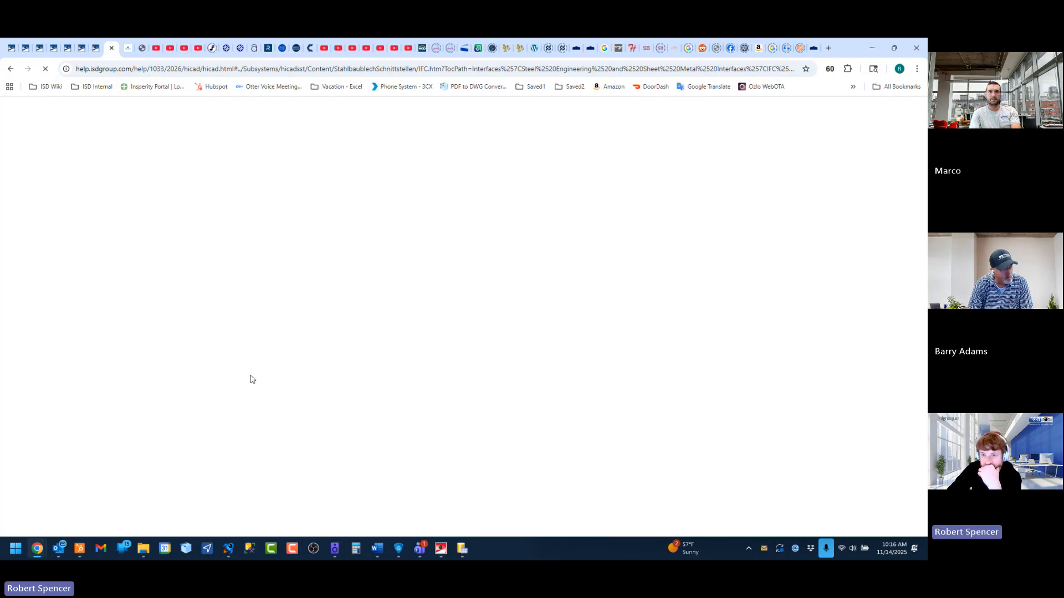
pyautogui.click(46, 70)
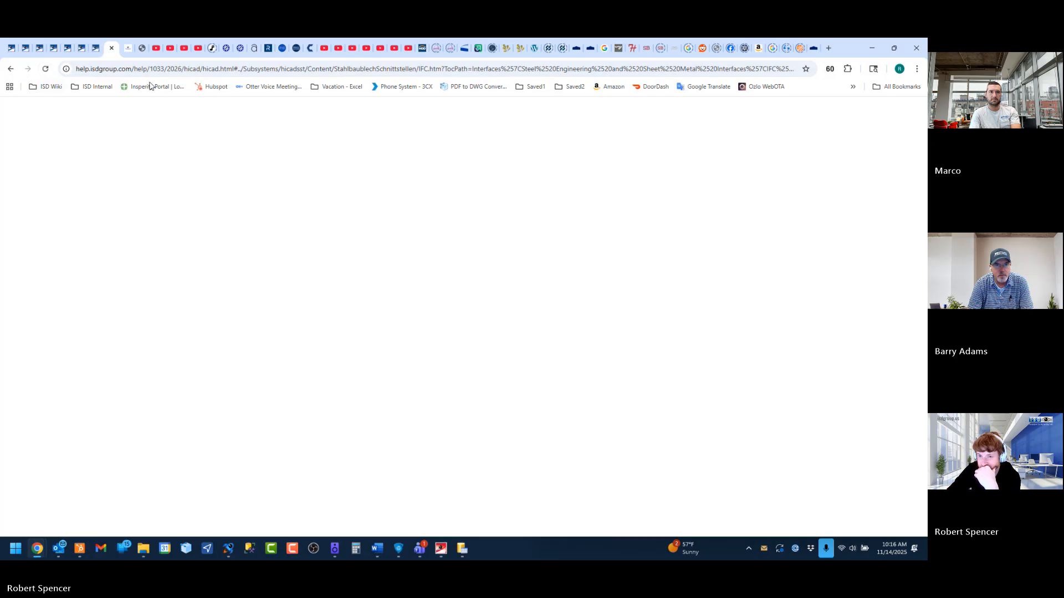
pyautogui.click(47, 70)
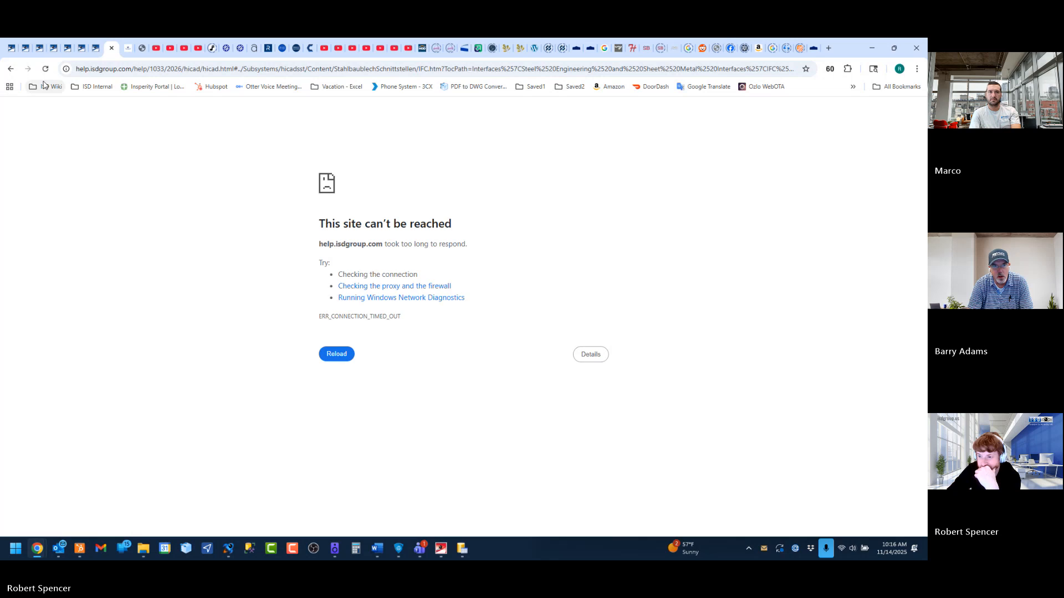
pyautogui.click(334, 355)
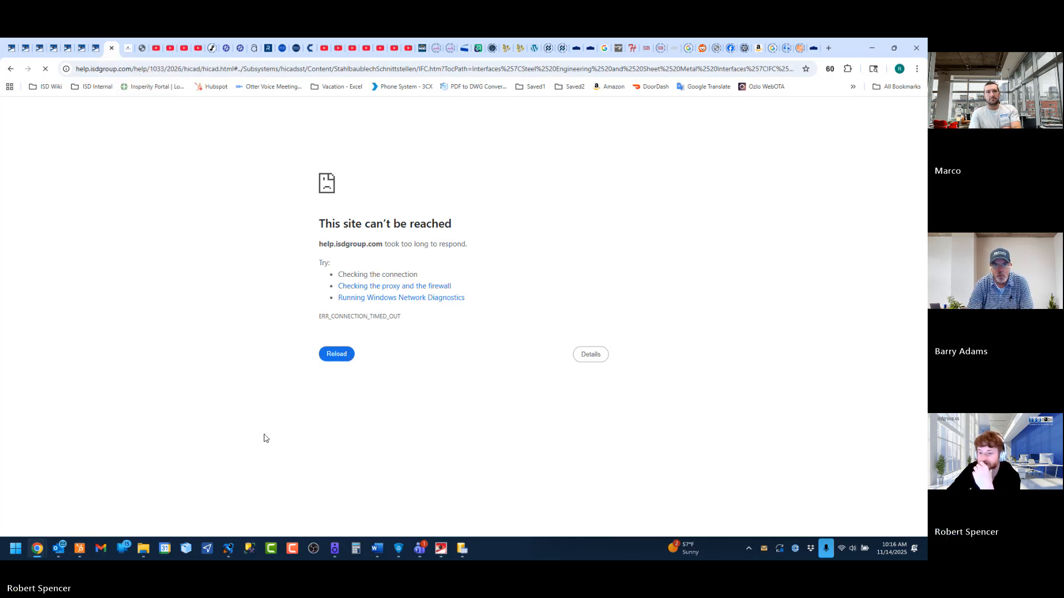
# Step: Switch back to HiCAD, cancel the drawing derivation and open the HiCAD 2025 online help
pyautogui.click(442, 548)
pyautogui.click(558, 145)
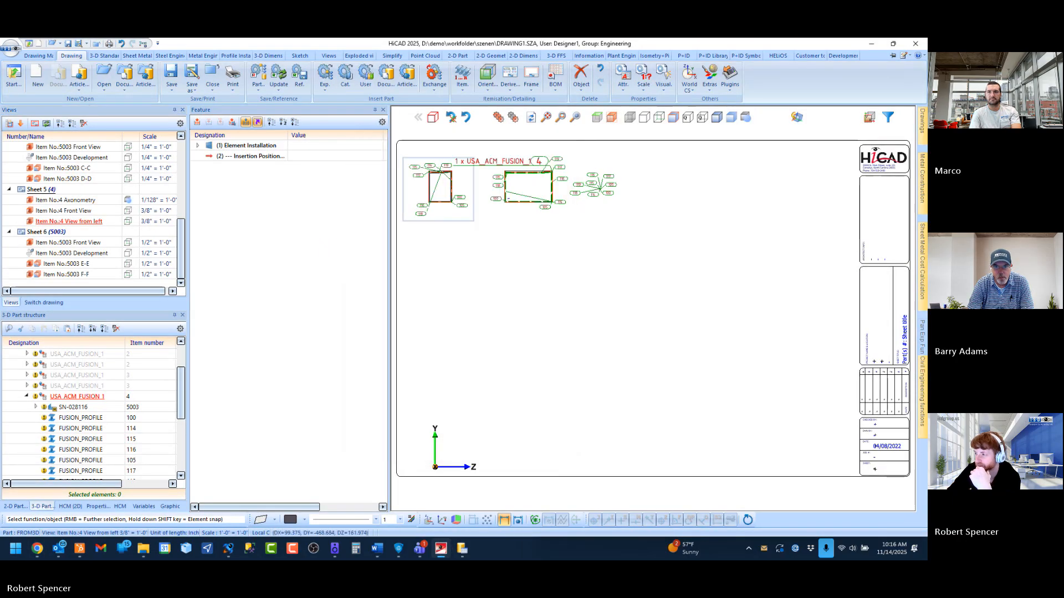
pyautogui.click(923, 56)
pyautogui.click(889, 66)
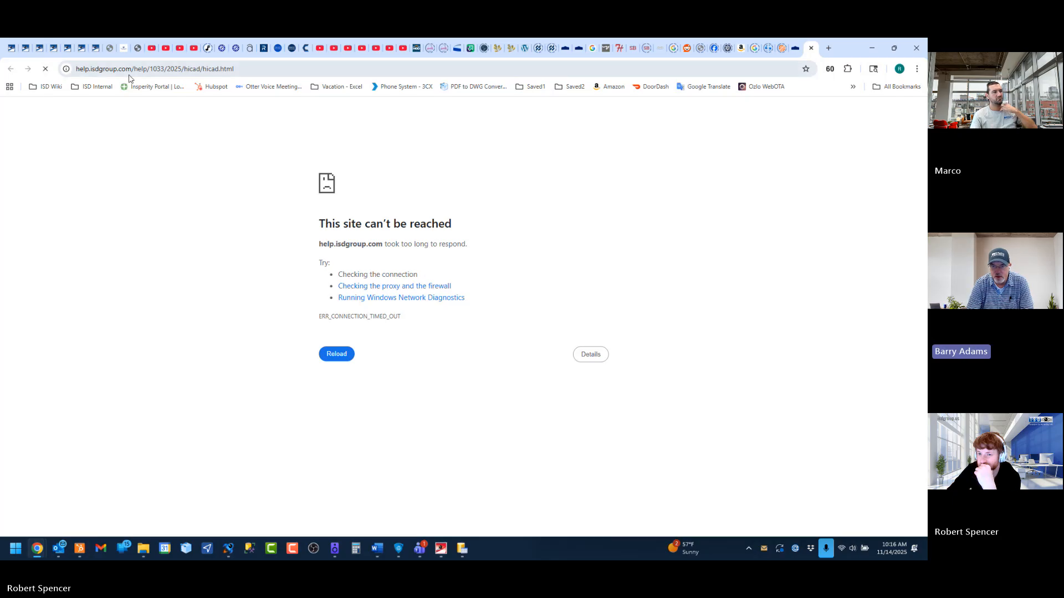
# Step: Try to load the ISD wiki dashboard in the browser, close its tab and switch back to HiCAD
pyautogui.click(49, 86)
pyautogui.click(51, 106)
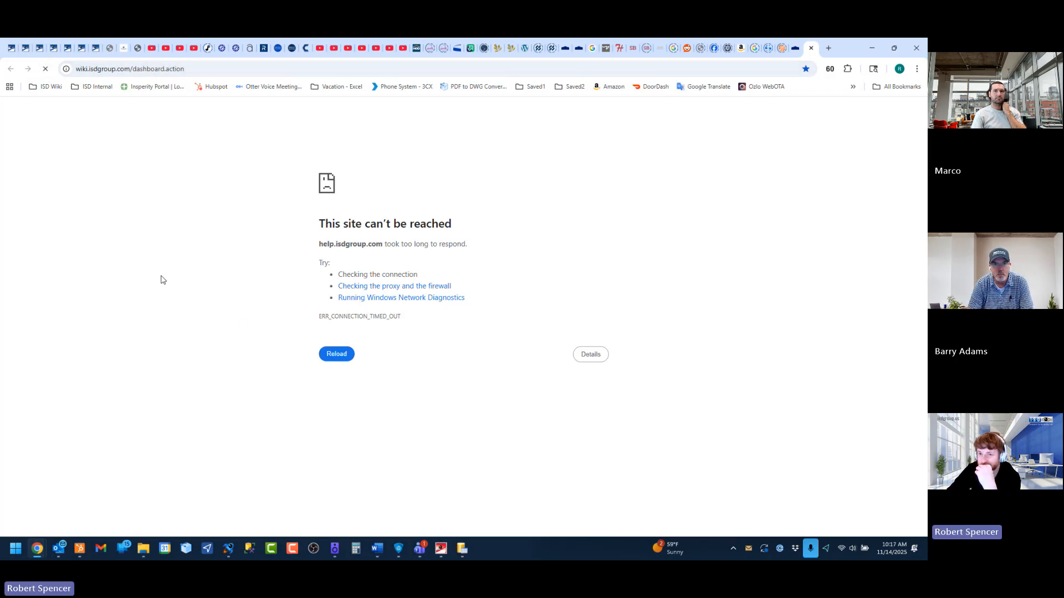
pyautogui.click(89, 70)
pyautogui.click(89, 70)
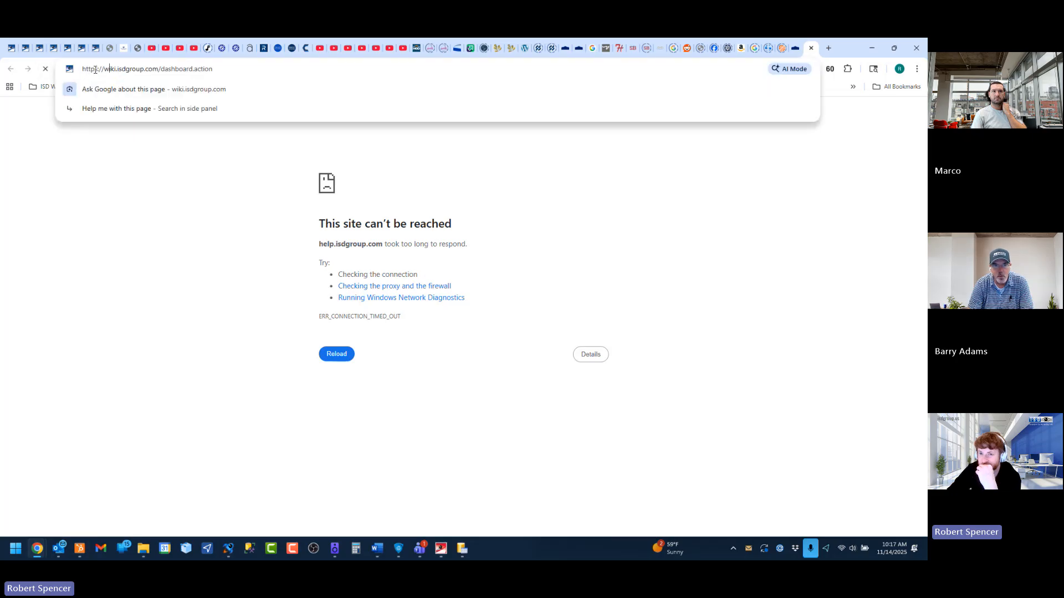
pyautogui.doubleClick(116, 69)
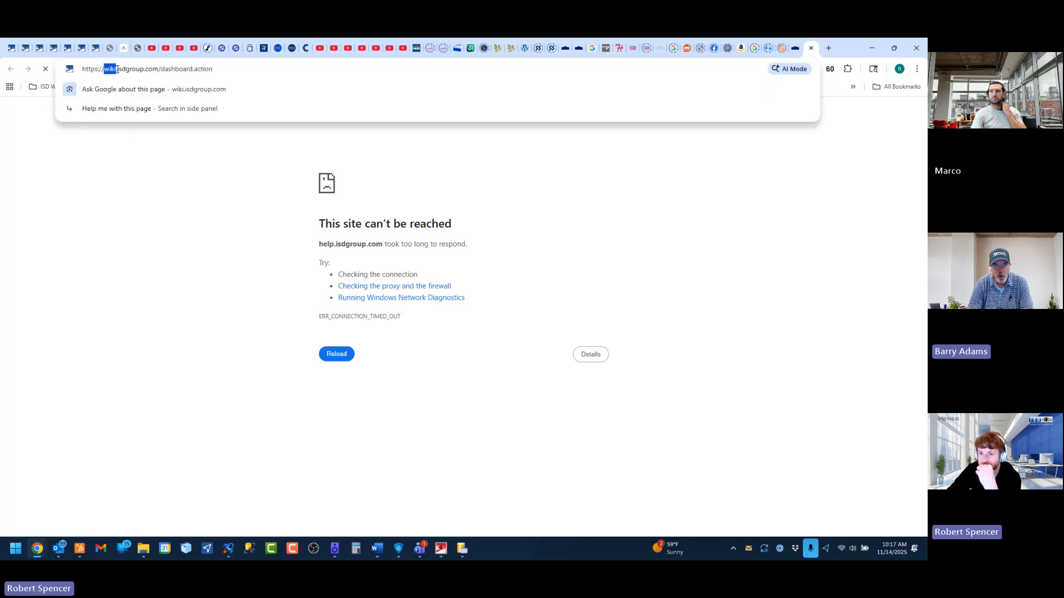
pyautogui.click(166, 201)
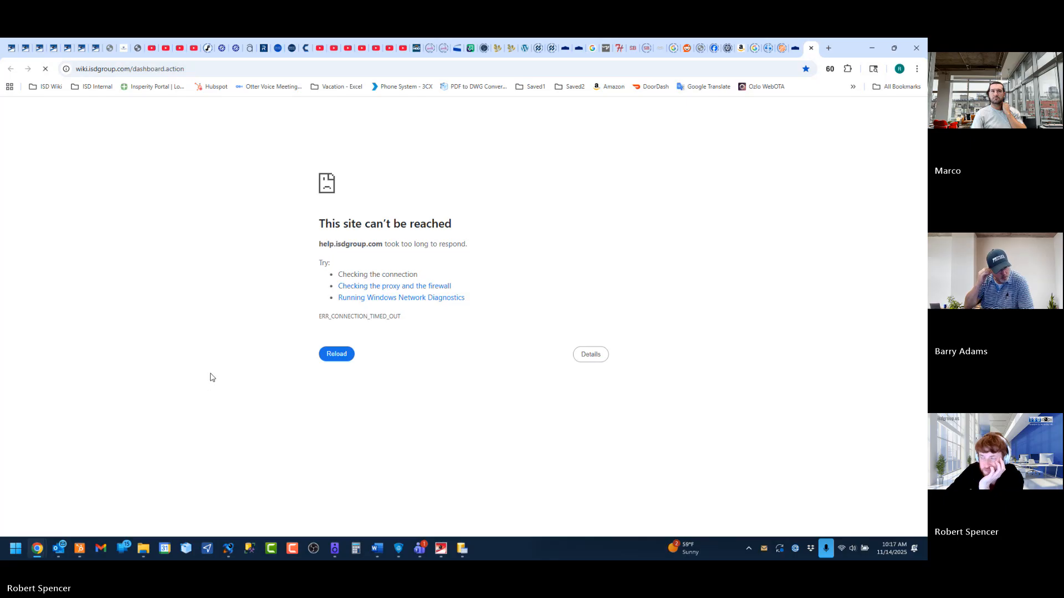
pyautogui.click(812, 49)
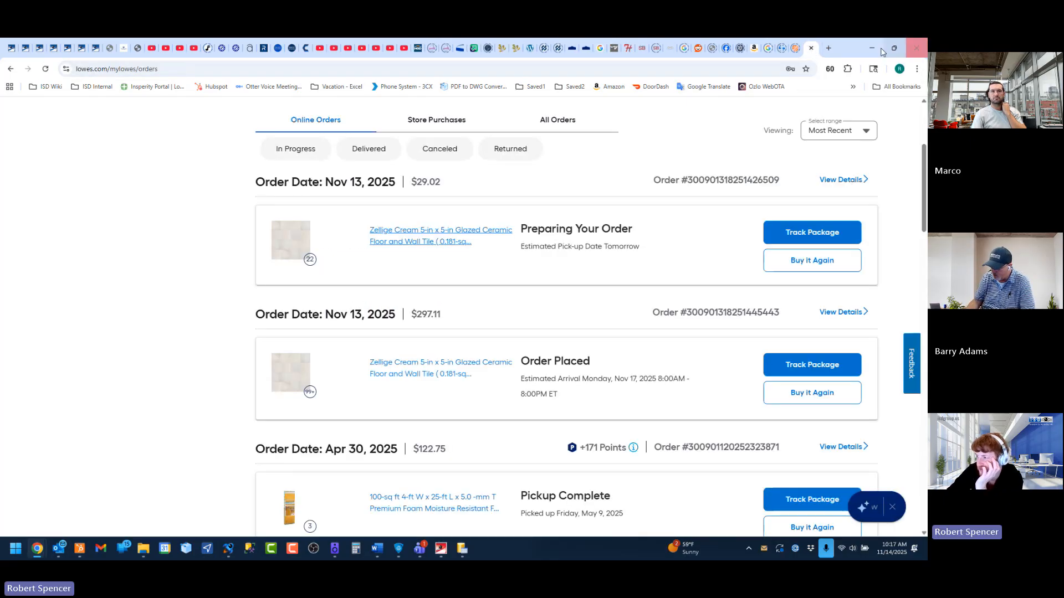
pyautogui.click(874, 50)
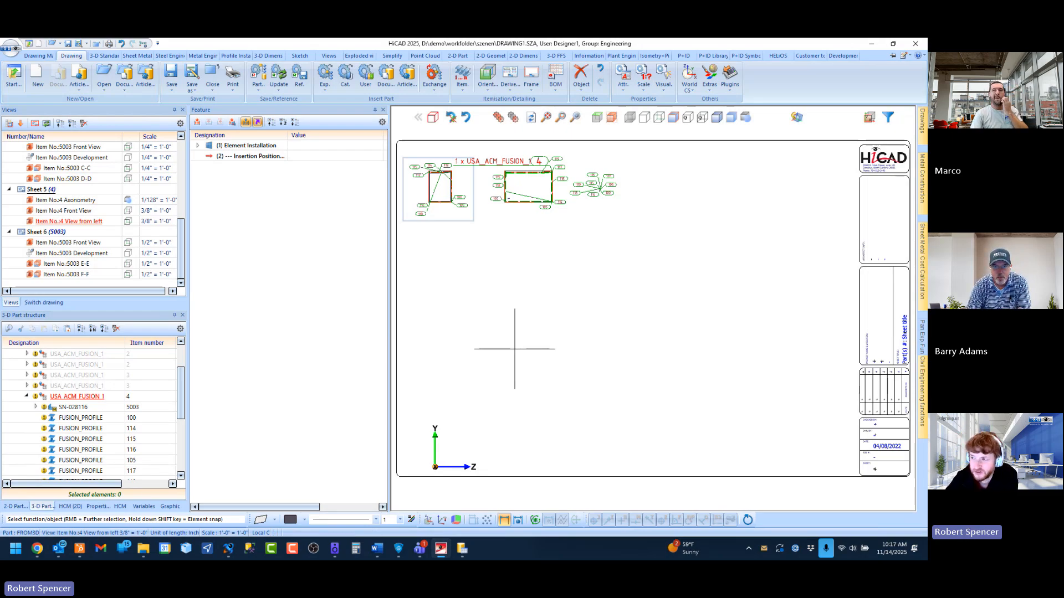
# Step: Review the assembly view and drawing sheet settings of the drawing derivation, leaving them as they are
pyautogui.click(508, 75)
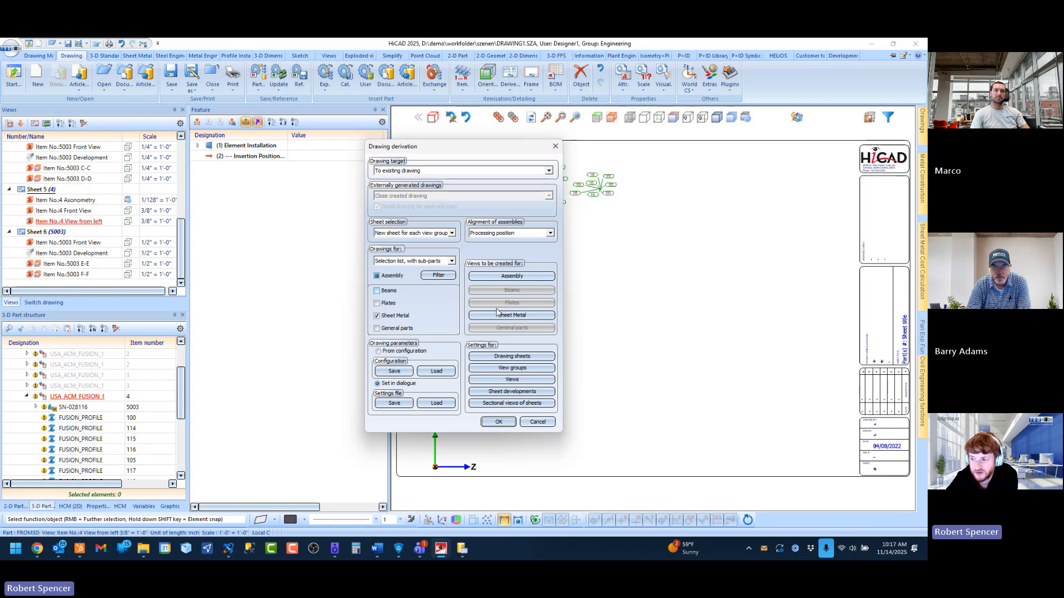
pyautogui.click(494, 276)
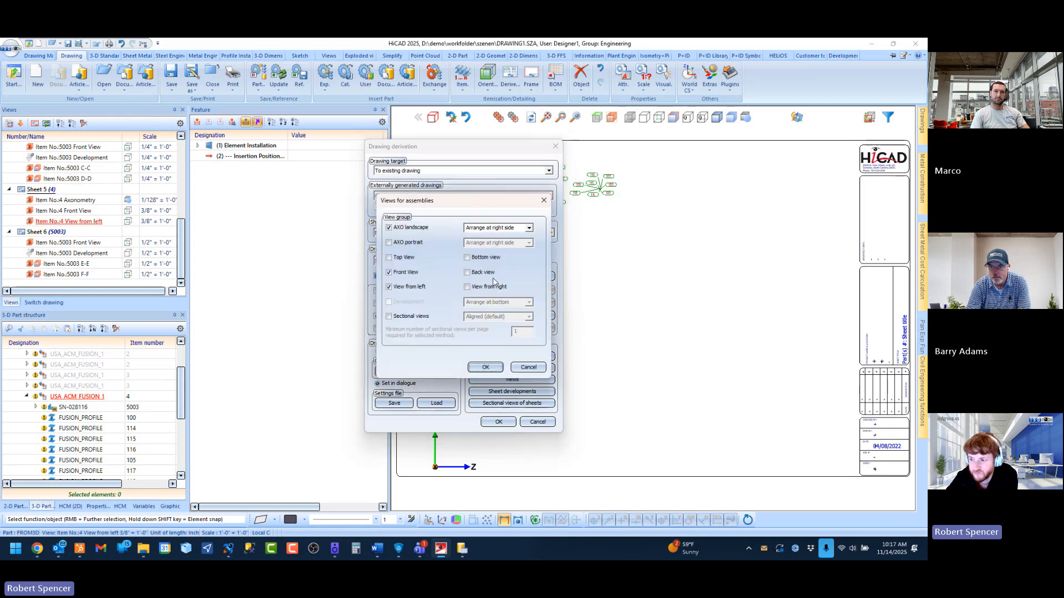
pyautogui.click(522, 369)
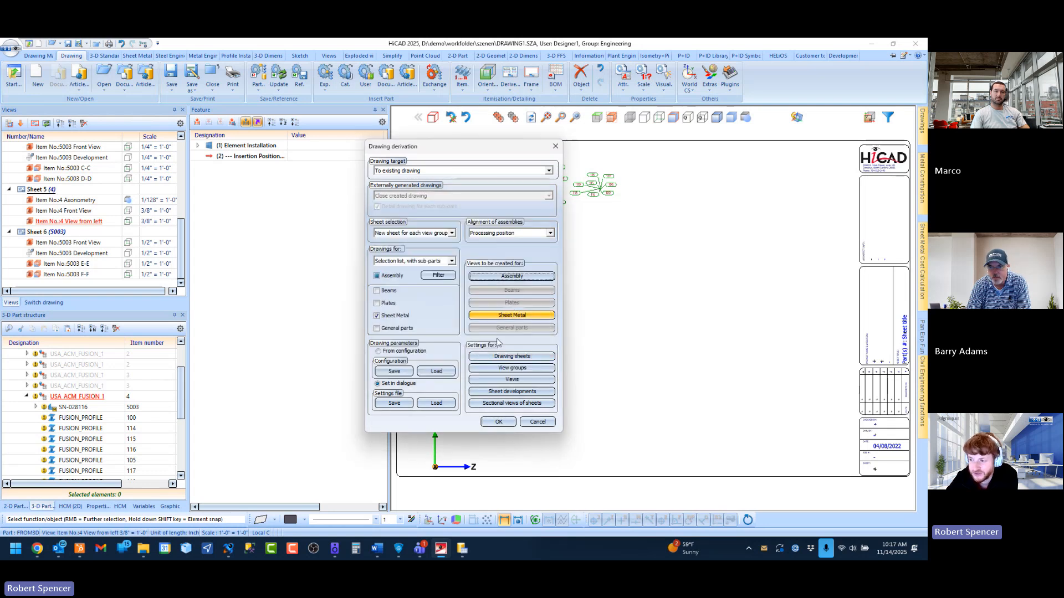
pyautogui.click(502, 356)
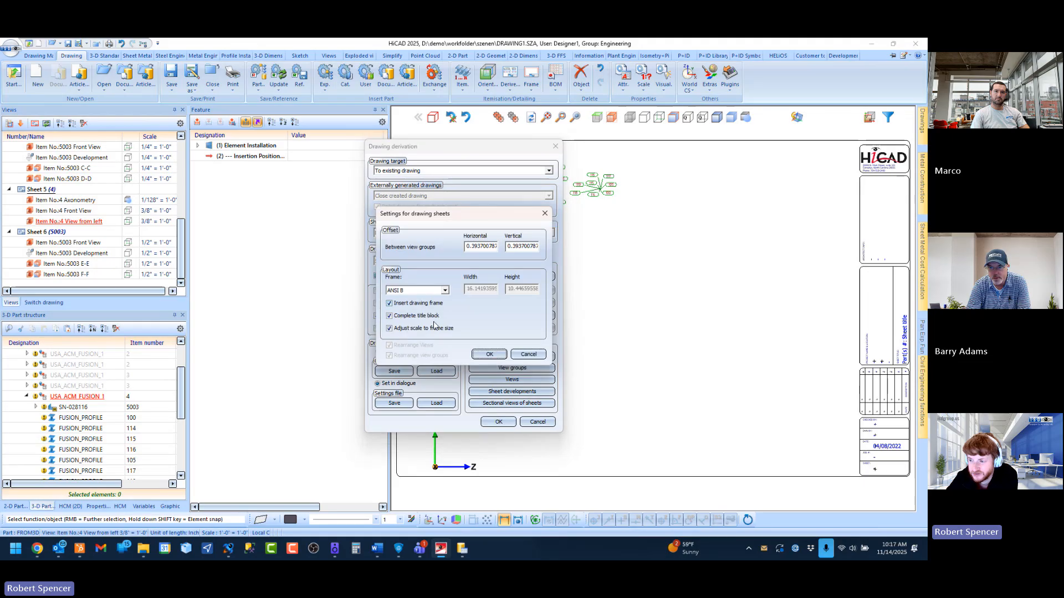
pyautogui.click(489, 354)
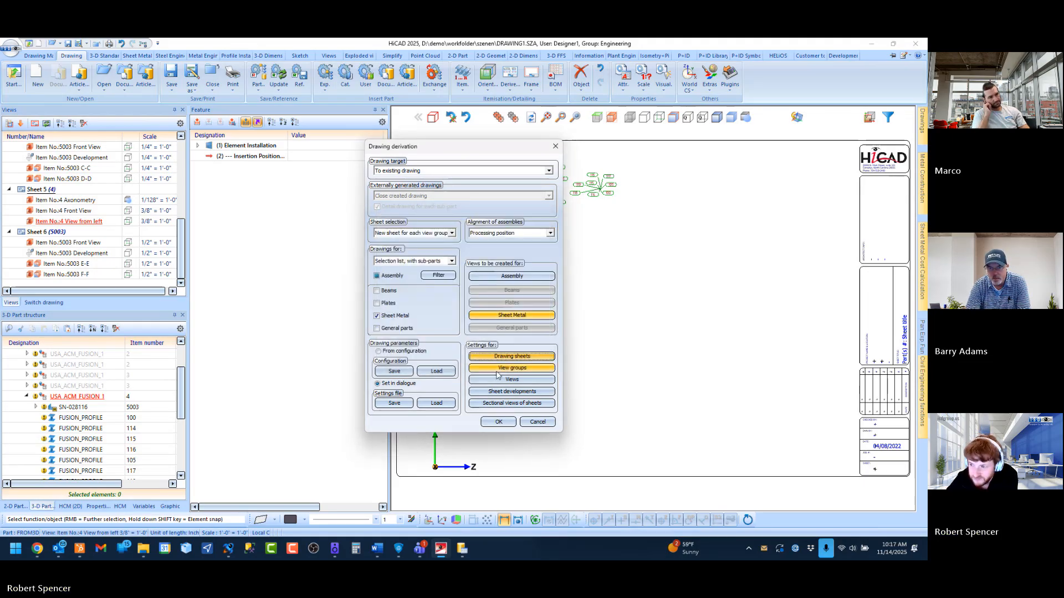
pyautogui.click(522, 423)
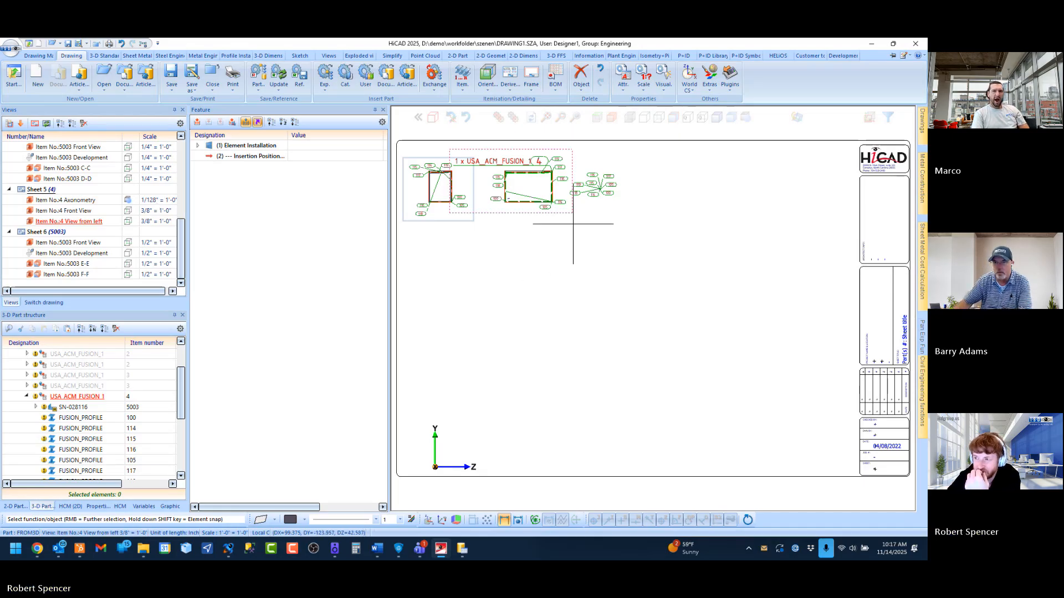
# Step: Update the derived drawings on the active sheet for all parts, rearranging views and view groups
pyautogui.click(505, 89)
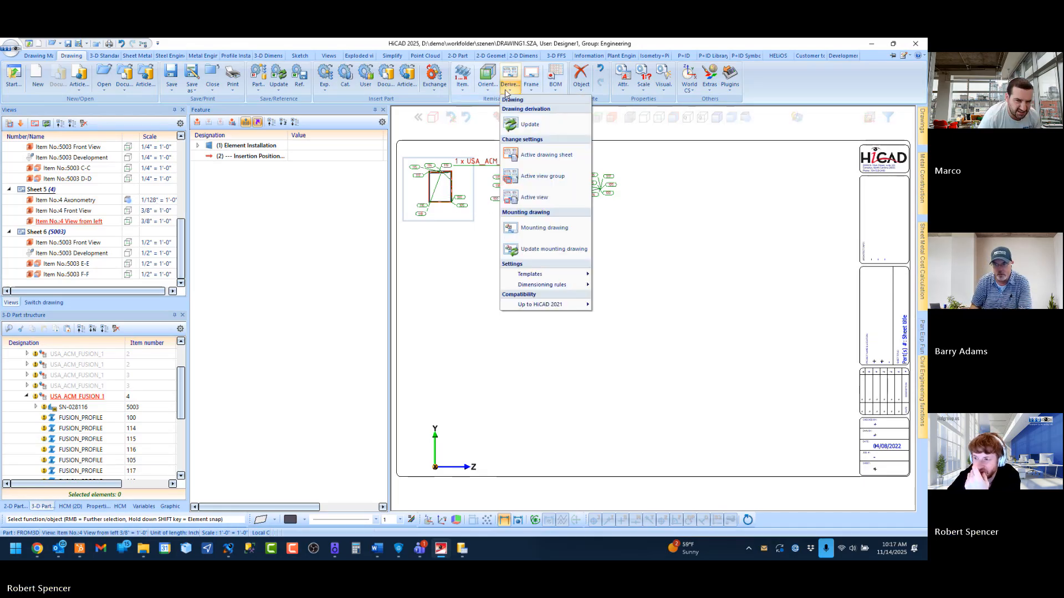
pyautogui.click(530, 124)
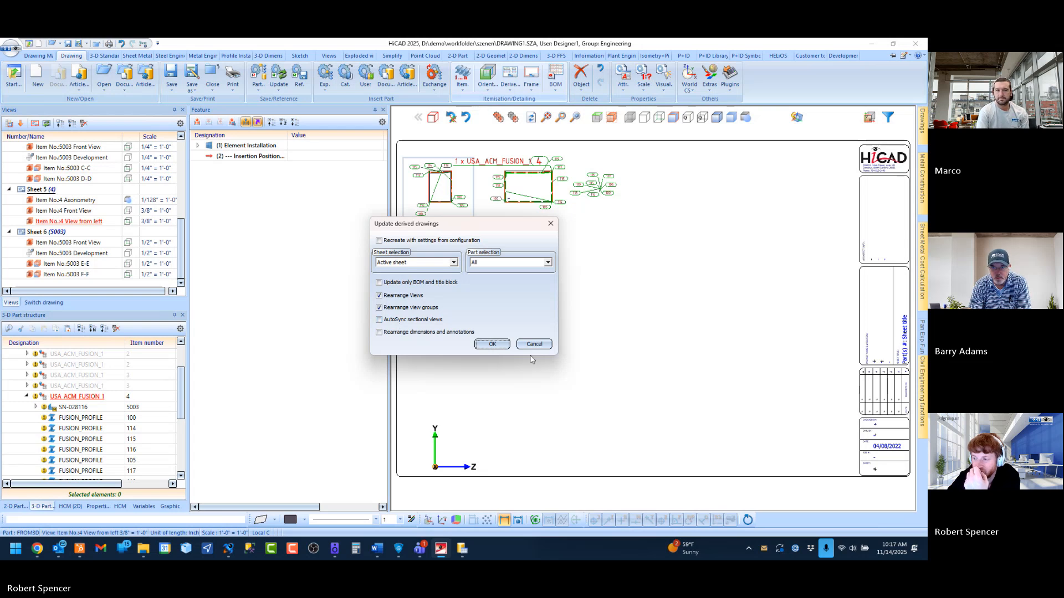
pyautogui.click(502, 345)
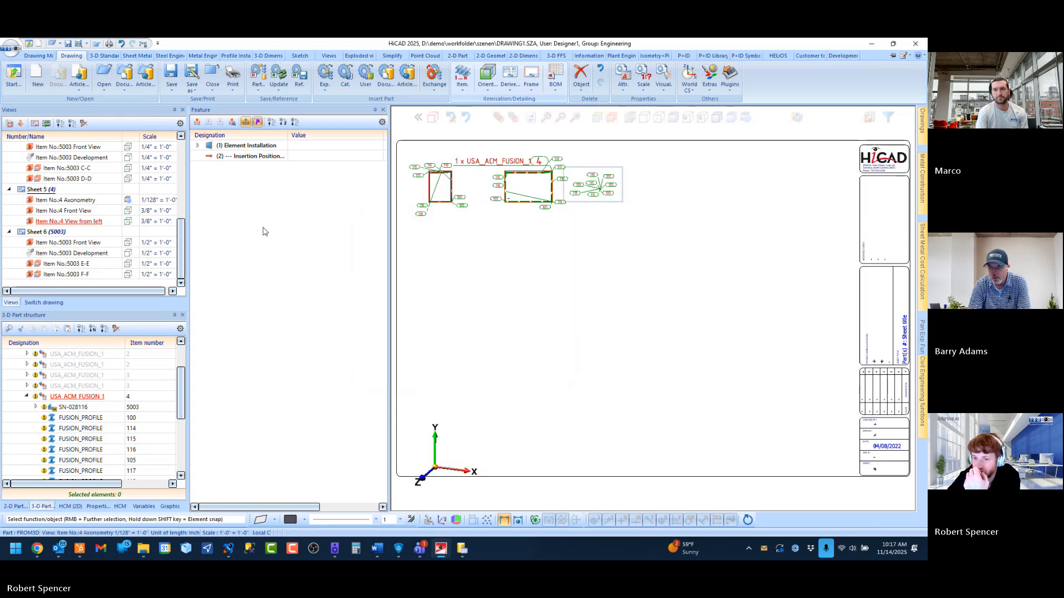
# Step: Set the scale of the Item No.:4 Axonometry view on Sheet 5 to 3/8" = 1'-0"
pyautogui.doubleClick(160, 201)
pyautogui.click(319, 265)
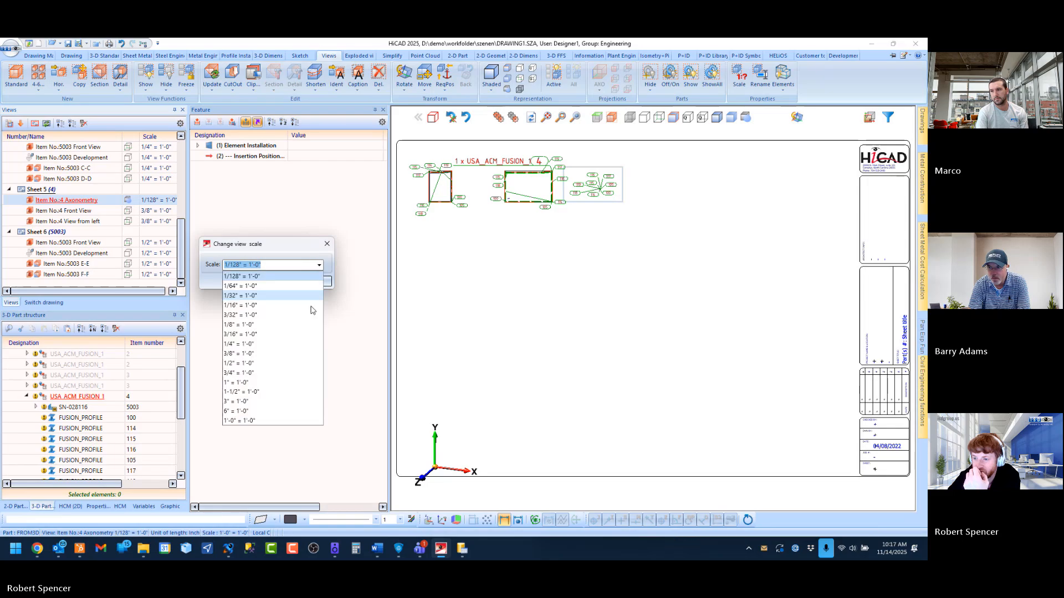
pyautogui.click(258, 353)
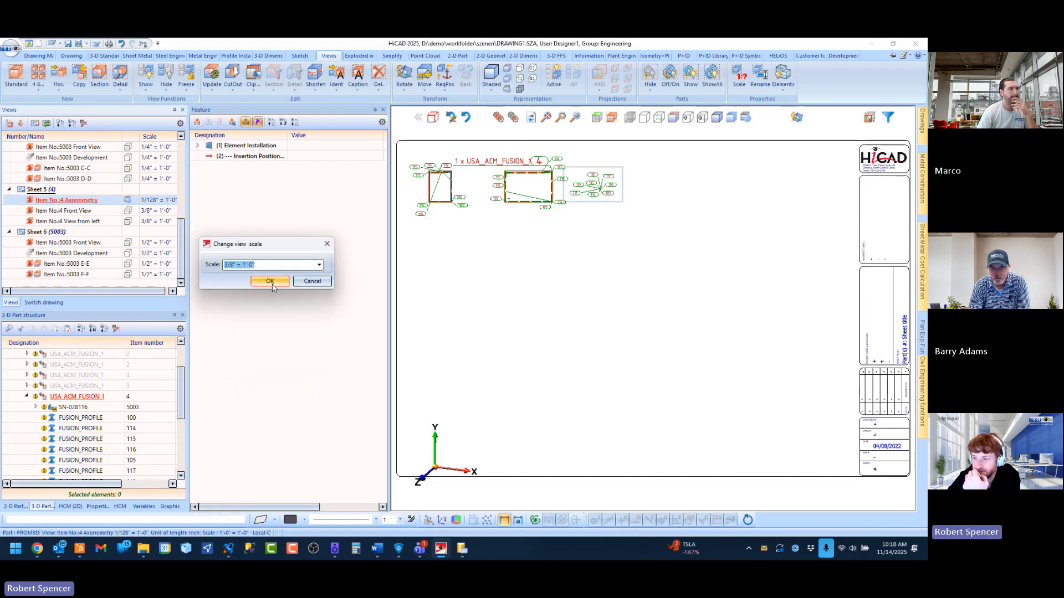
pyautogui.click(271, 284)
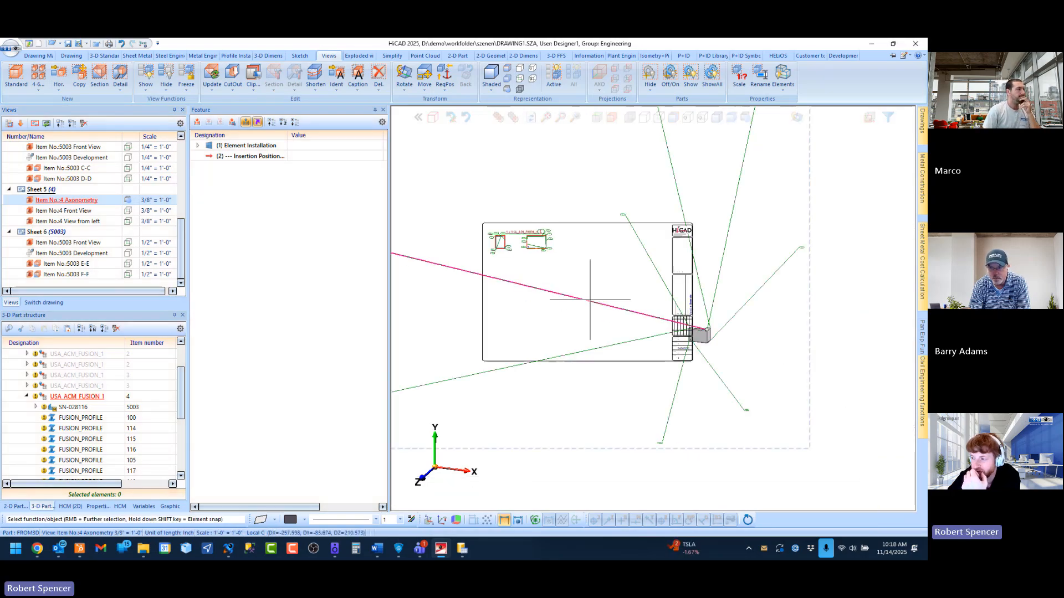
# Step: Update the active sheet's derived drawings for all parts, rearranging dimensions and annotations but not views or view groups
pyautogui.click(72, 56)
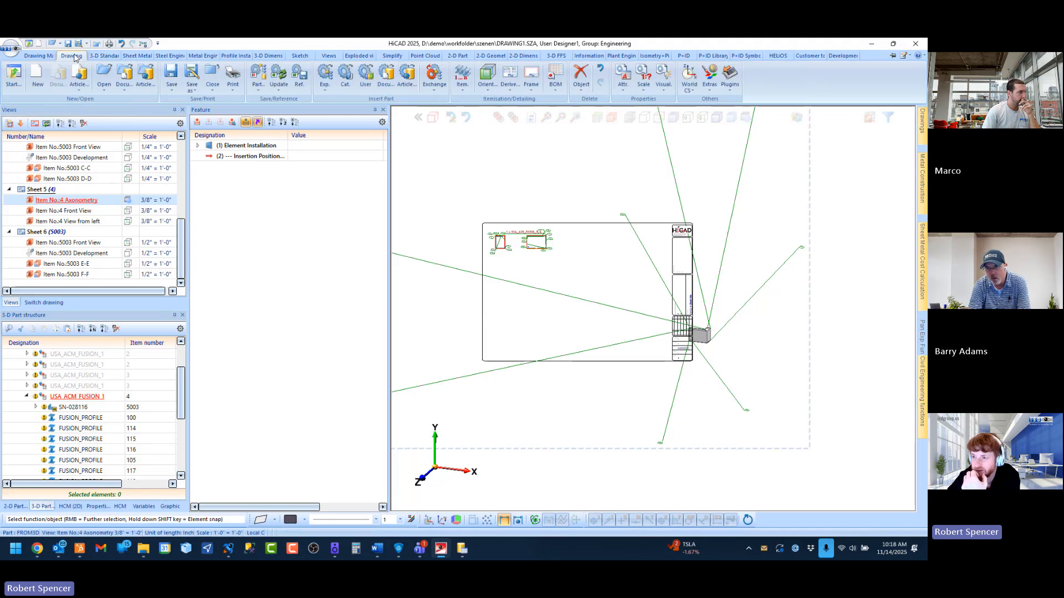
pyautogui.click(509, 76)
pyautogui.click(510, 125)
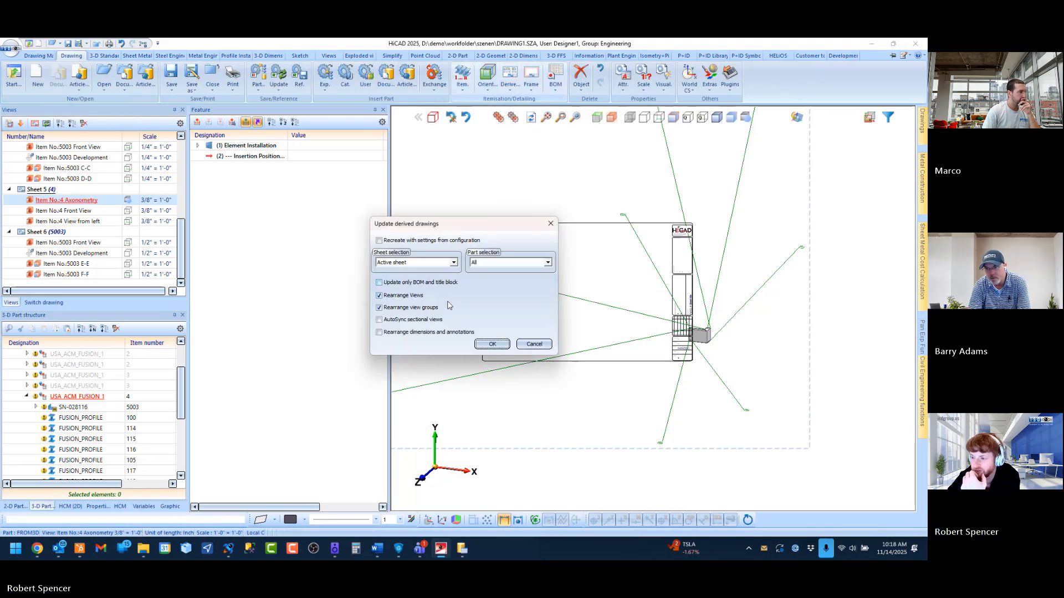
pyautogui.click(401, 296)
pyautogui.click(402, 332)
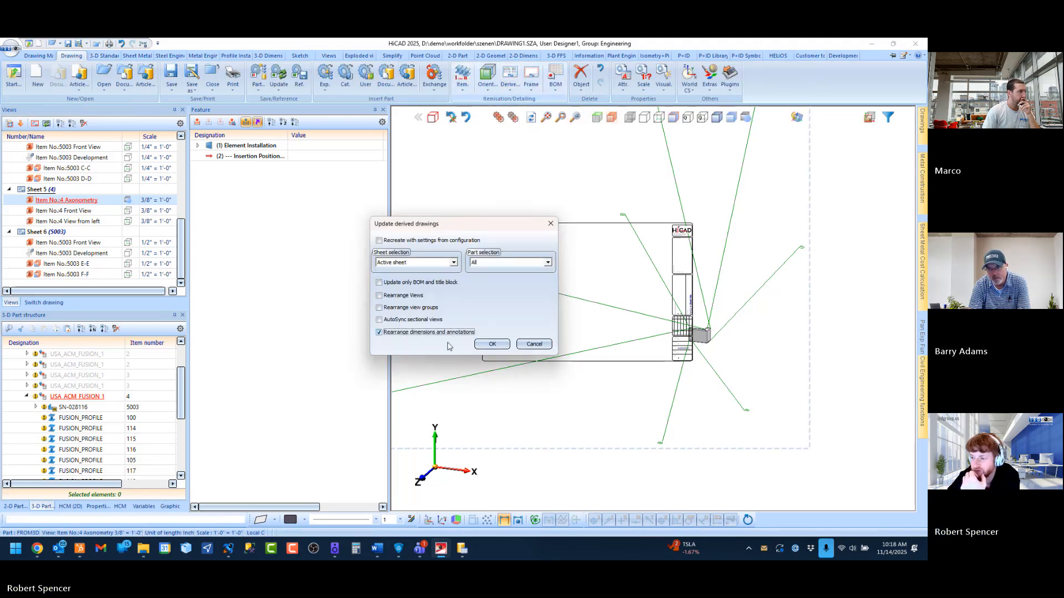
pyautogui.click(492, 344)
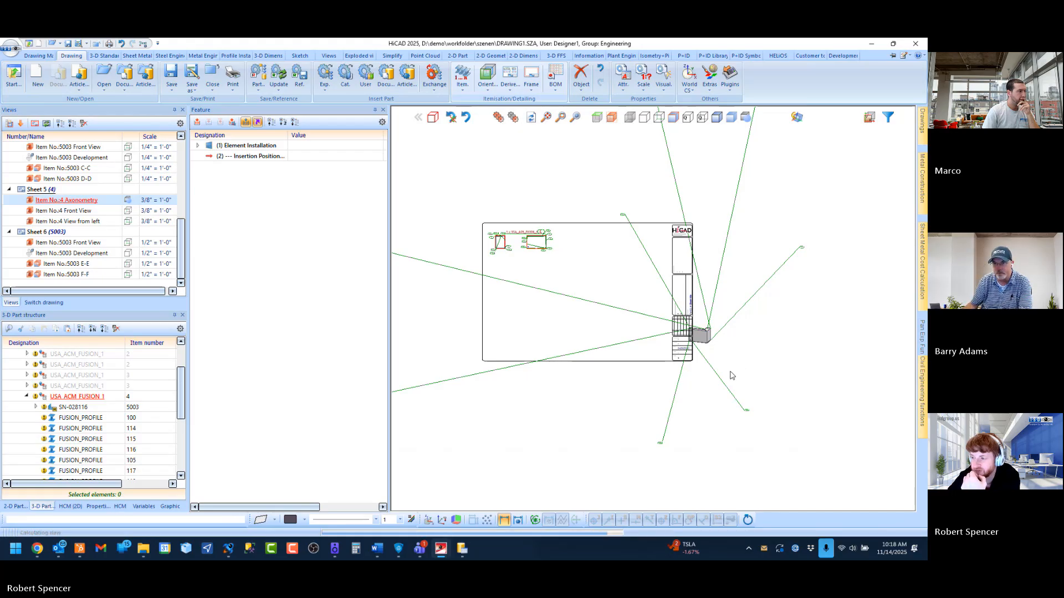
# Step: Move the Item No.:4 Axonometry view inside the Sheet 5 frame, between the front view and the title block
pyautogui.click(730, 376)
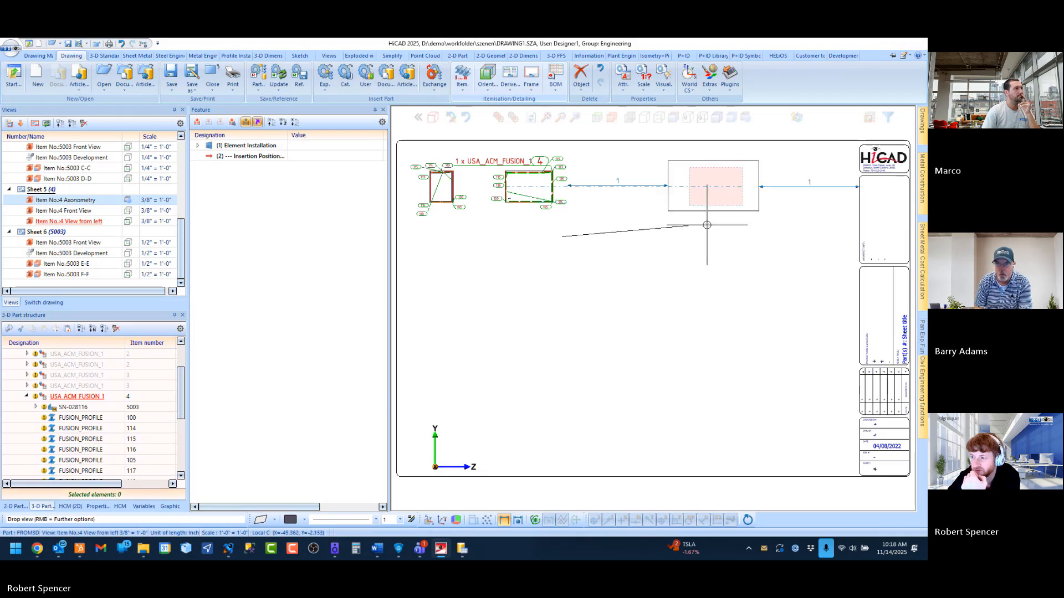
pyautogui.click(699, 221)
pyautogui.scroll(-3, 568, 332)
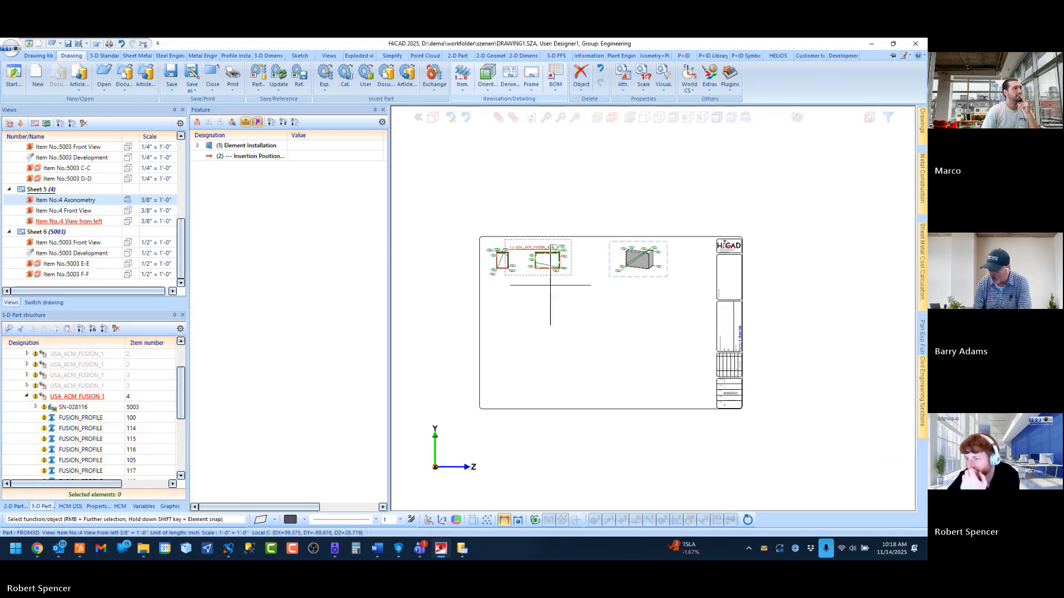
pyautogui.click(546, 117)
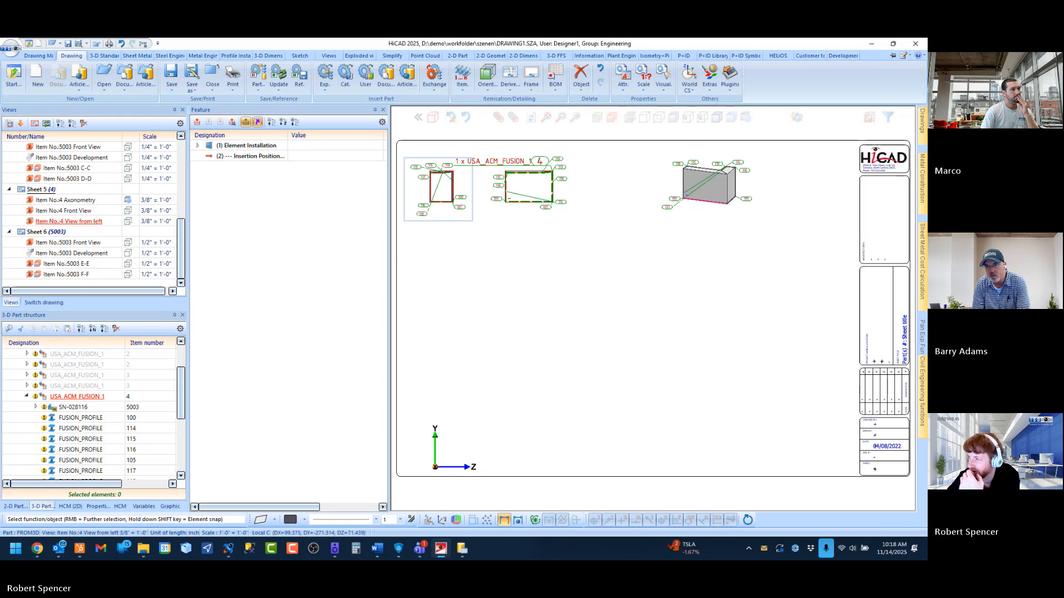
# Step: Check the installed HiCAD version information and close it
pyautogui.click(918, 56)
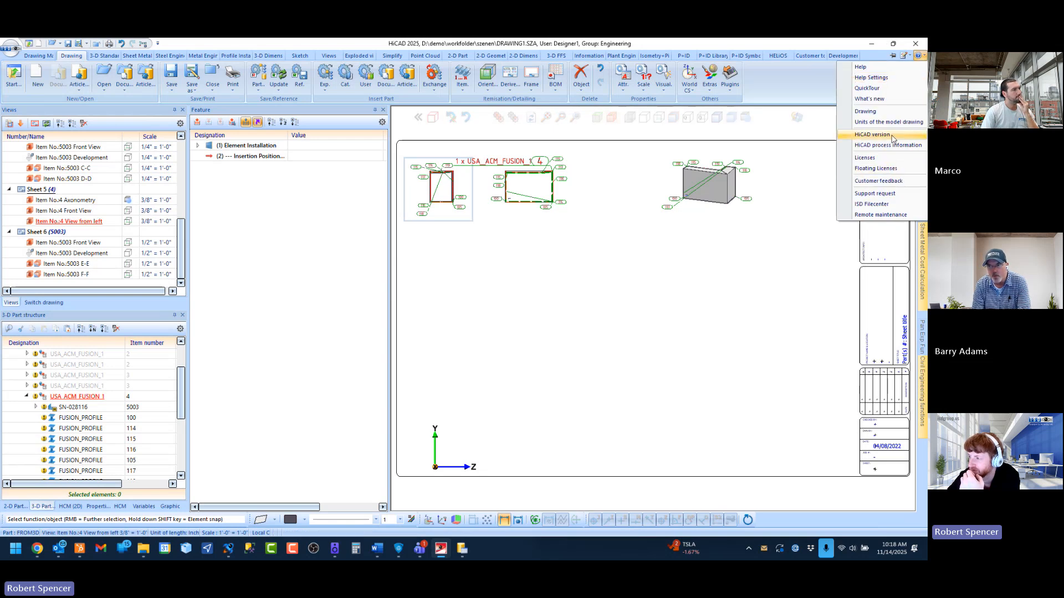
pyautogui.click(872, 134)
pyautogui.moveTo(248, 157); pyautogui.dragTo(280, 239)
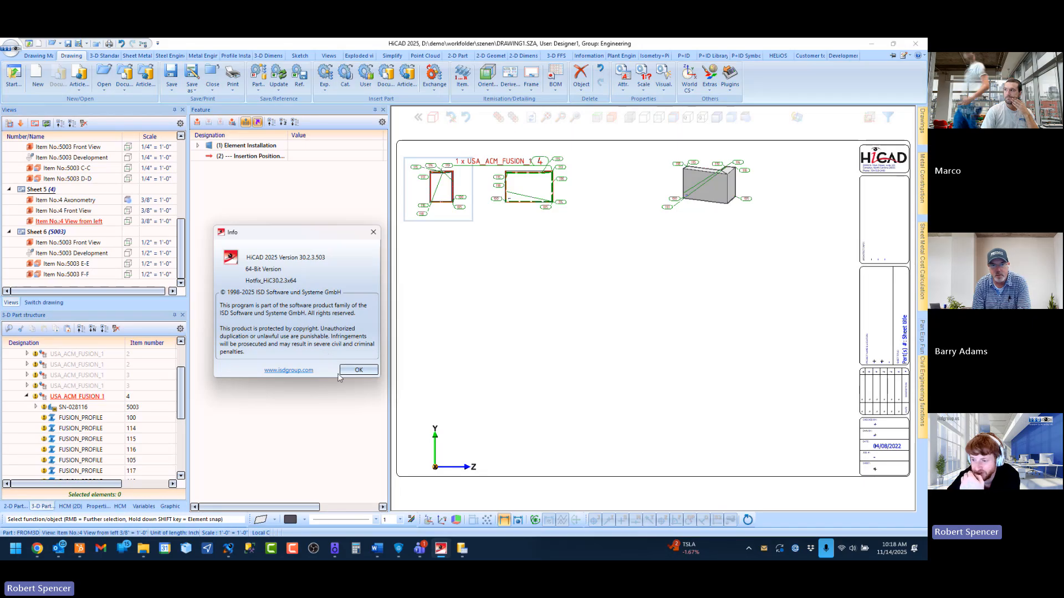
pyautogui.click(357, 370)
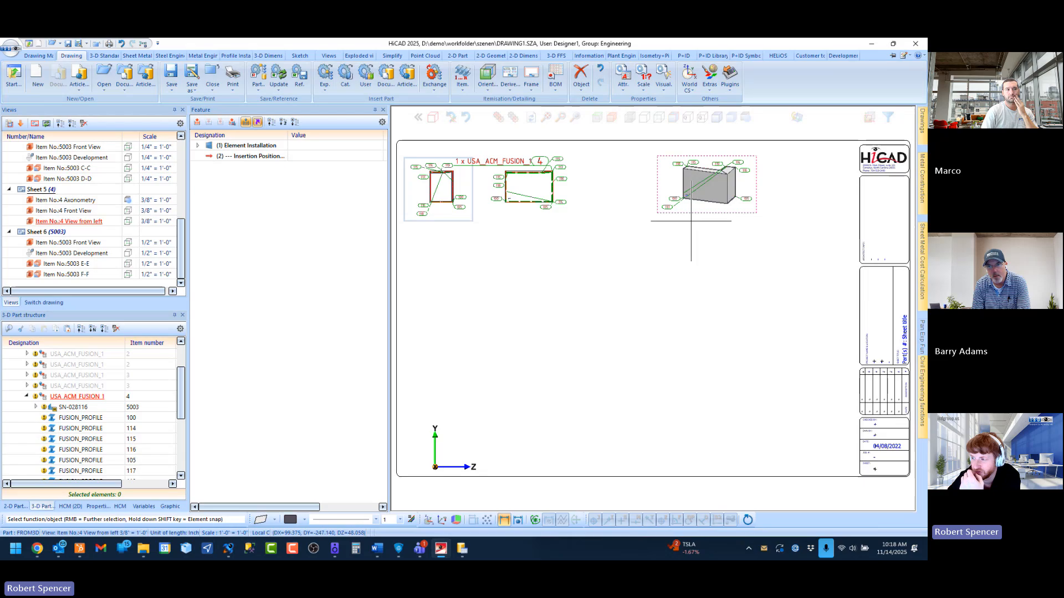
# Step: Spread the three Sheet 5 views along the upper part of the sheet, placing Axonometry nearest the title block and View from left farthest away
pyautogui.click(691, 224)
pyautogui.click(762, 224)
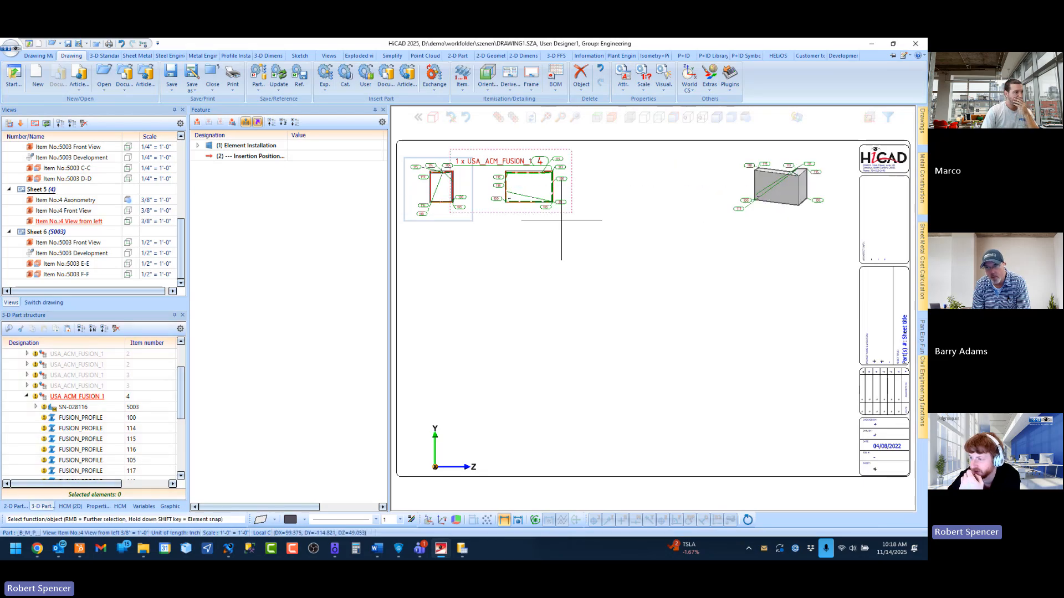
pyautogui.click(572, 223)
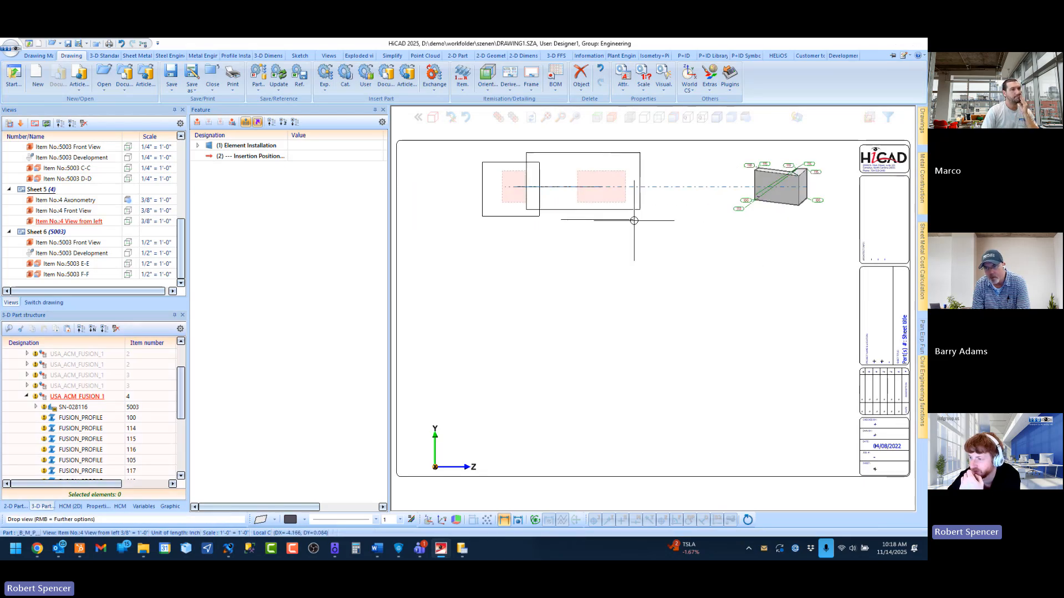
pyautogui.click(576, 216)
pyautogui.click(517, 223)
pyautogui.click(613, 230)
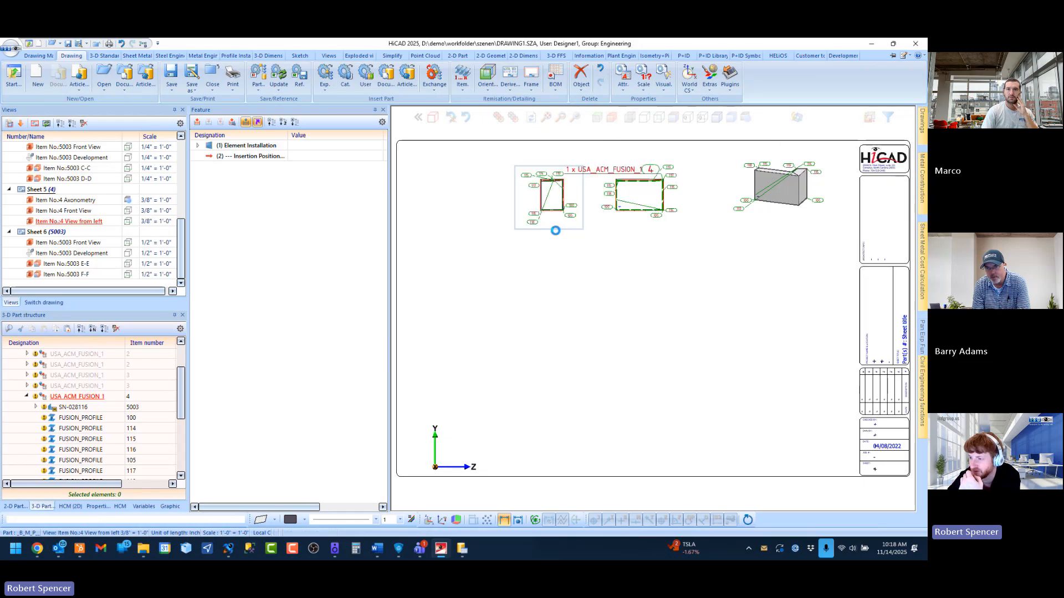
pyautogui.click(541, 231)
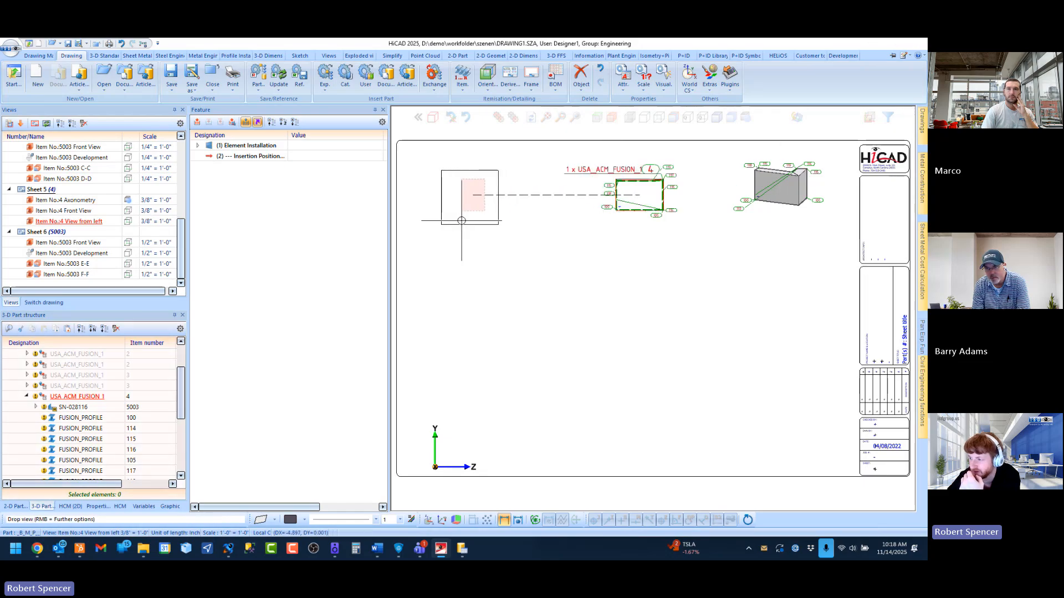
pyautogui.click(467, 222)
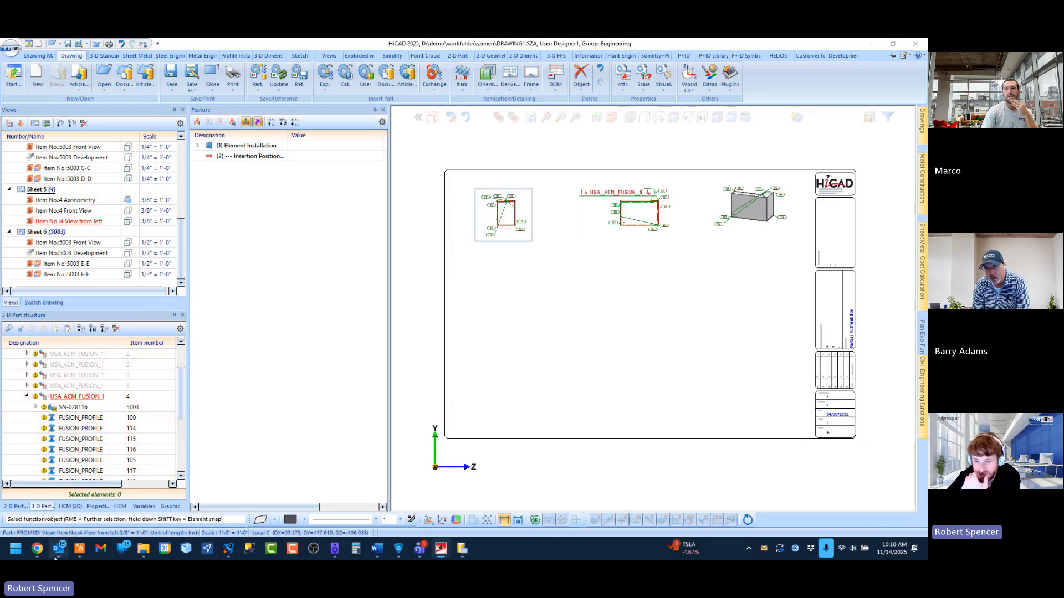
# Step: Switch to Outlook and examine the fix versions and comment in the HICTMP-12351 issue update e-mail
pyautogui.moveTo(57, 553)
pyautogui.click(895, 495)
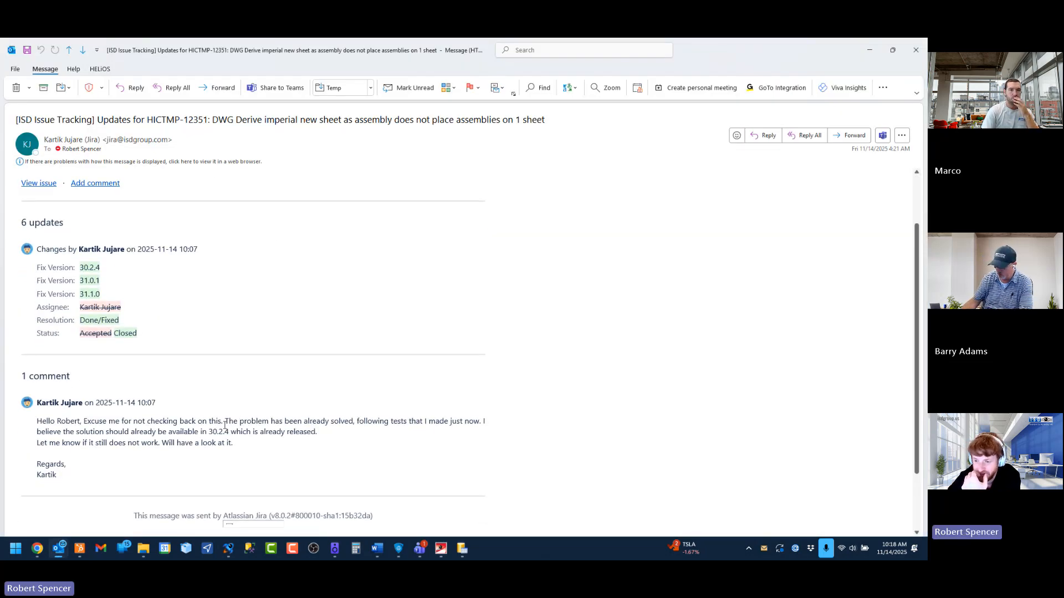
pyautogui.scroll(1, 227, 418)
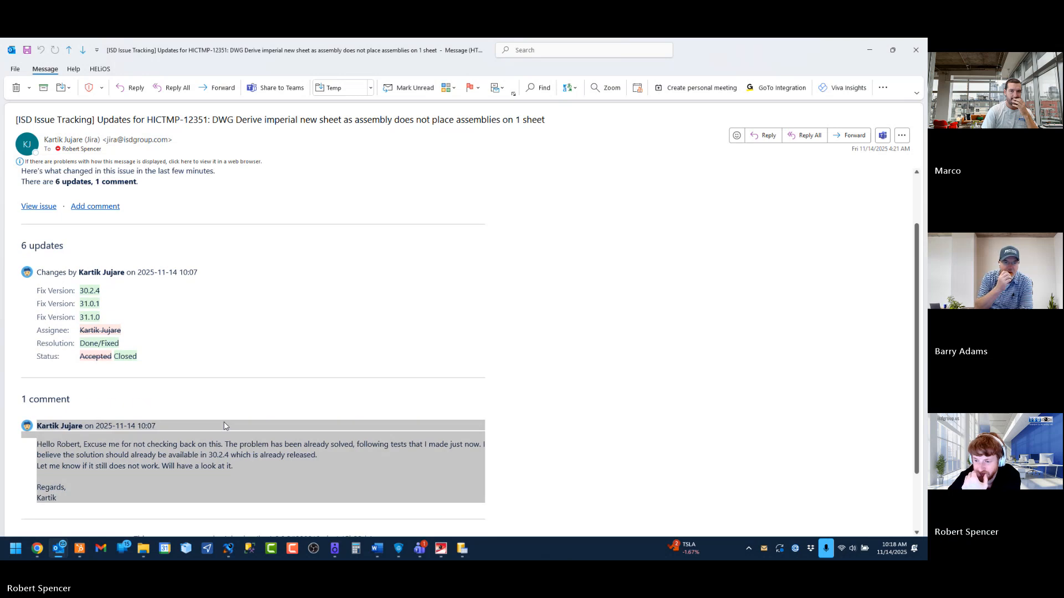
pyautogui.moveTo(225, 444); pyautogui.dragTo(355, 445)
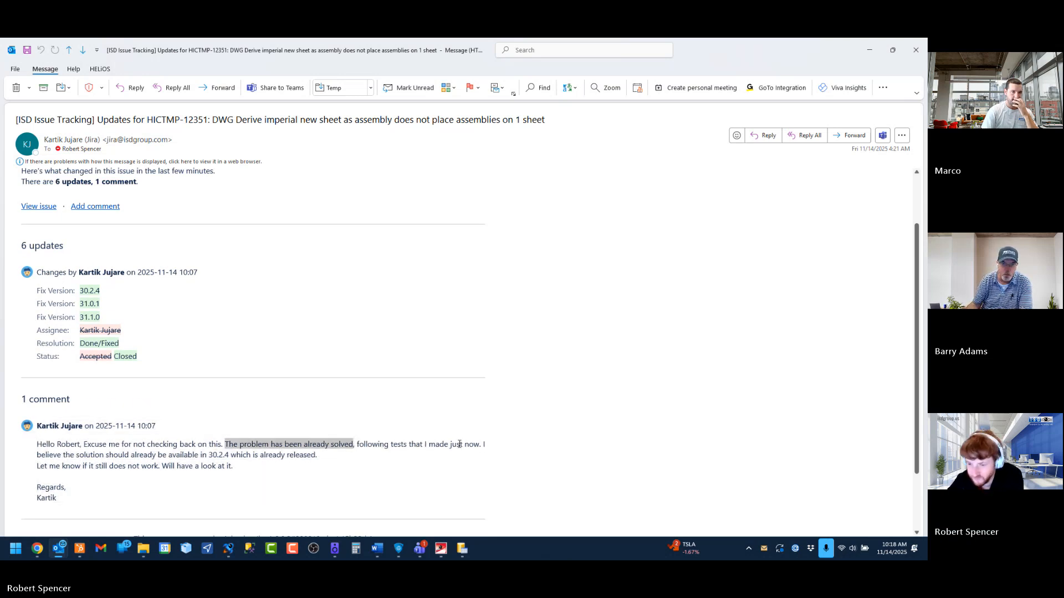
pyautogui.scroll(1, 460, 444)
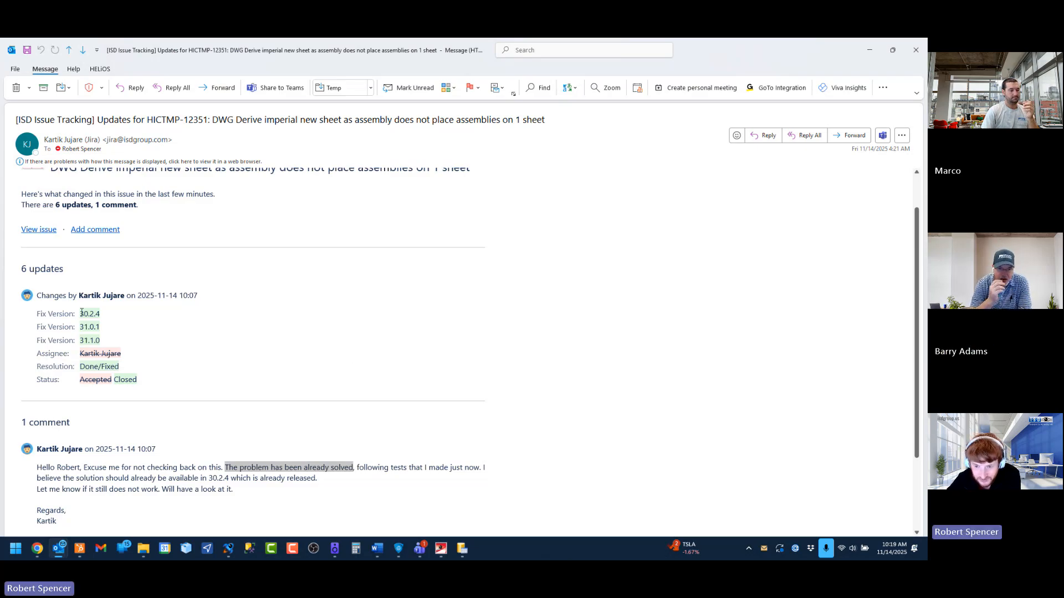
# Step: Review the fix versions listed in the issue update e-mail and the release version mentioned in its comment
pyautogui.moveTo(86, 313); pyautogui.dragTo(100, 314)
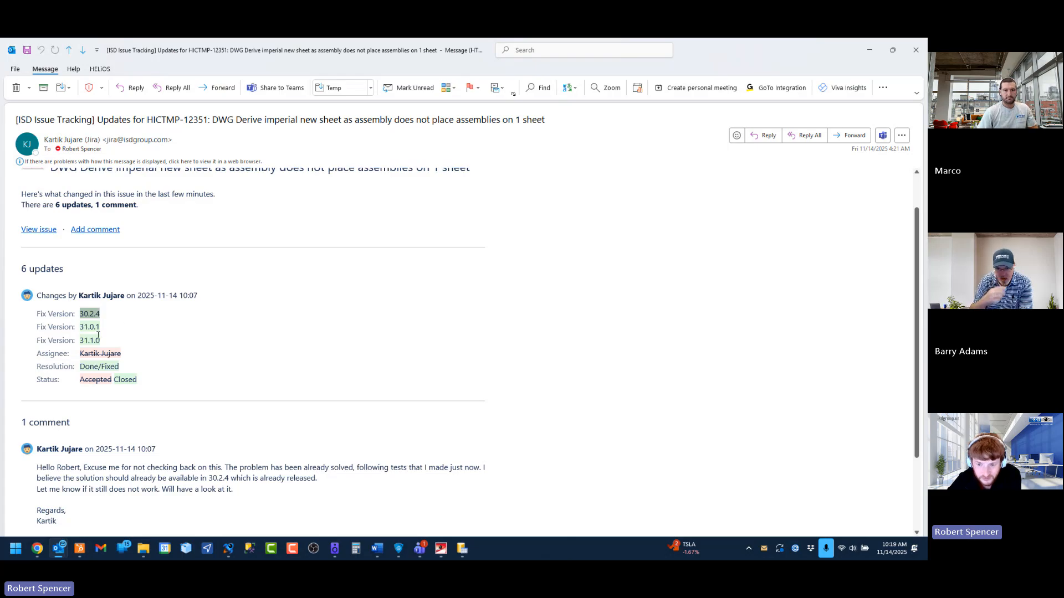
pyautogui.moveTo(80, 327); pyautogui.dragTo(97, 328)
pyautogui.click(99, 328)
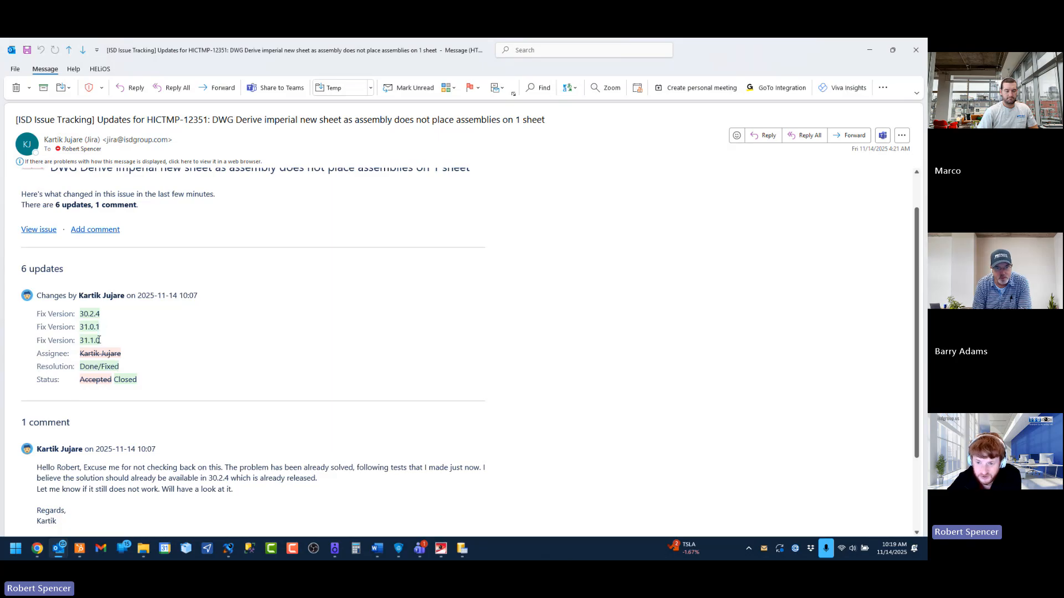
pyautogui.click(102, 342)
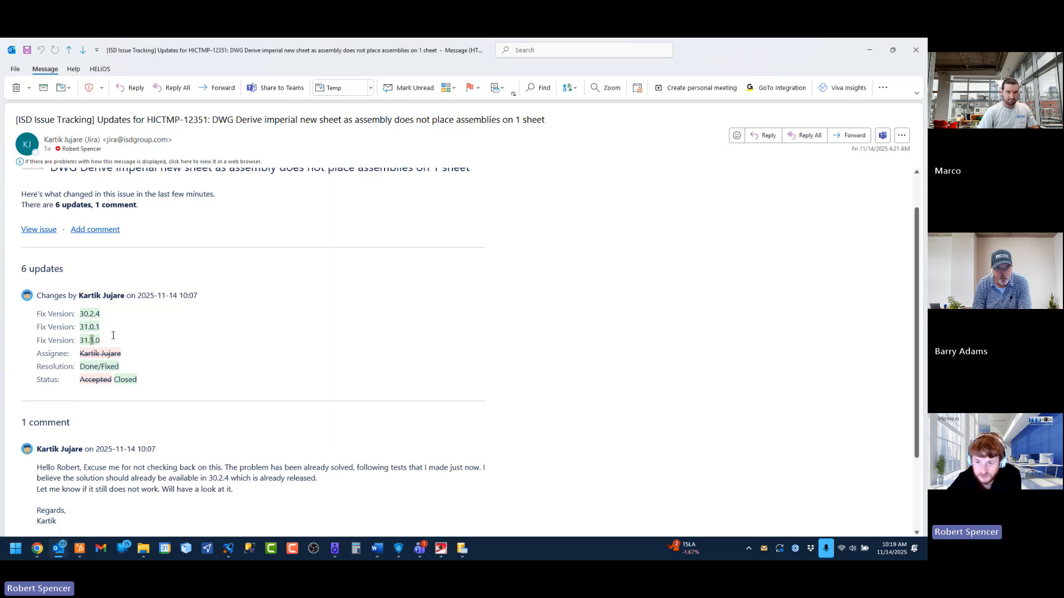
pyautogui.click(102, 325)
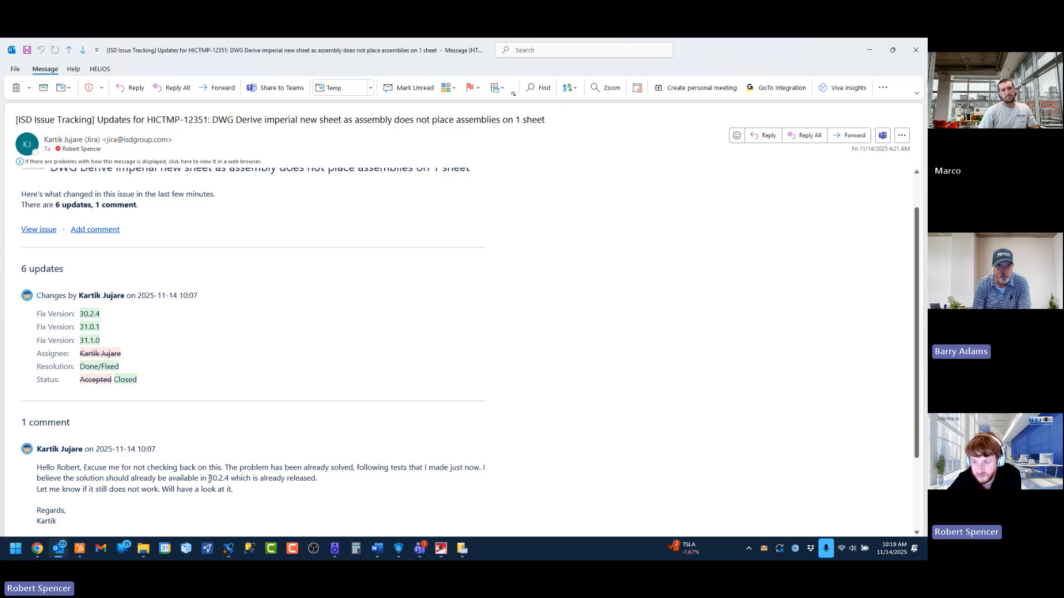
pyautogui.moveTo(209, 479); pyautogui.dragTo(228, 480)
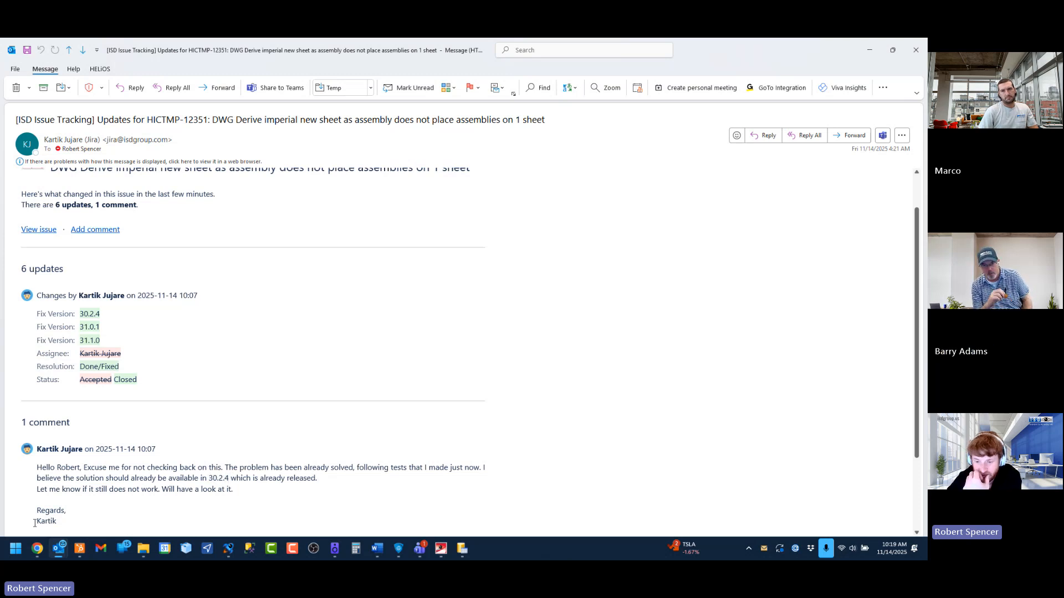
pyautogui.click(38, 548)
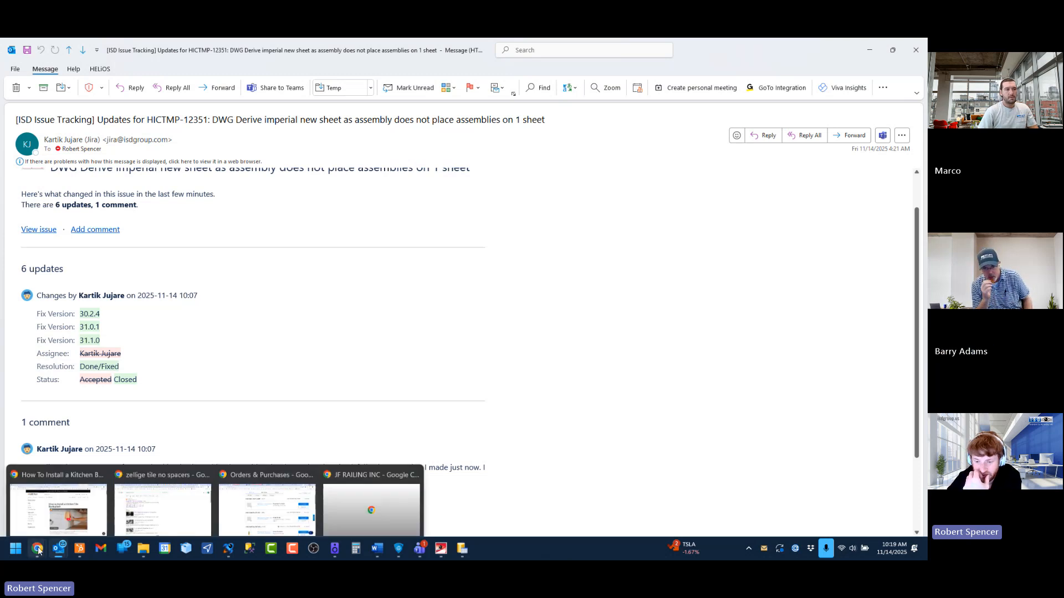
pyautogui.click(423, 338)
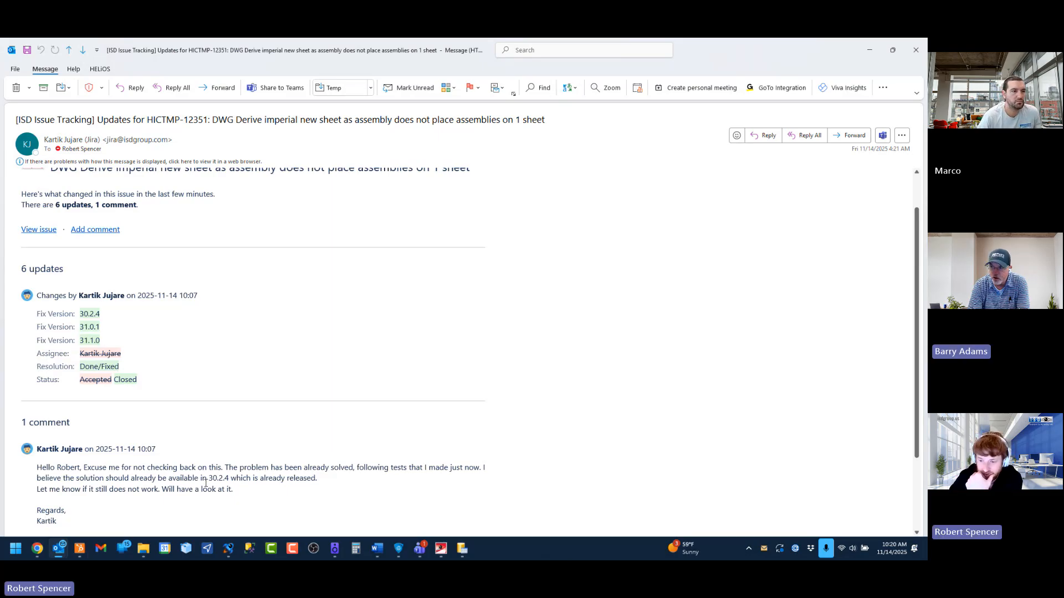
# Step: Check the released version number named in the developer's comment on the DWG derive issue
pyautogui.moveTo(209, 478); pyautogui.dragTo(230, 477)
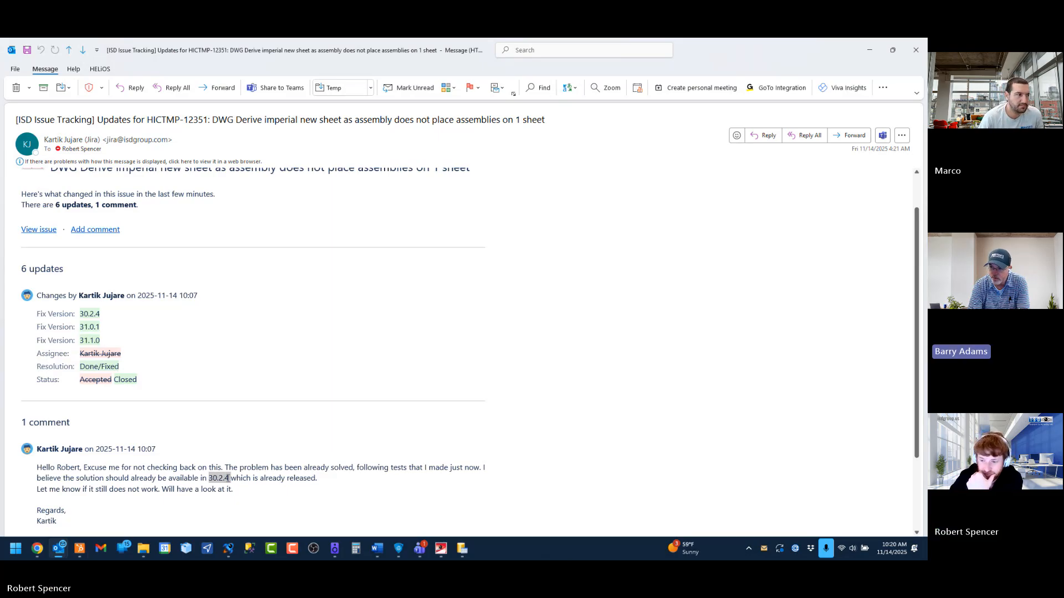
pyautogui.click(209, 478)
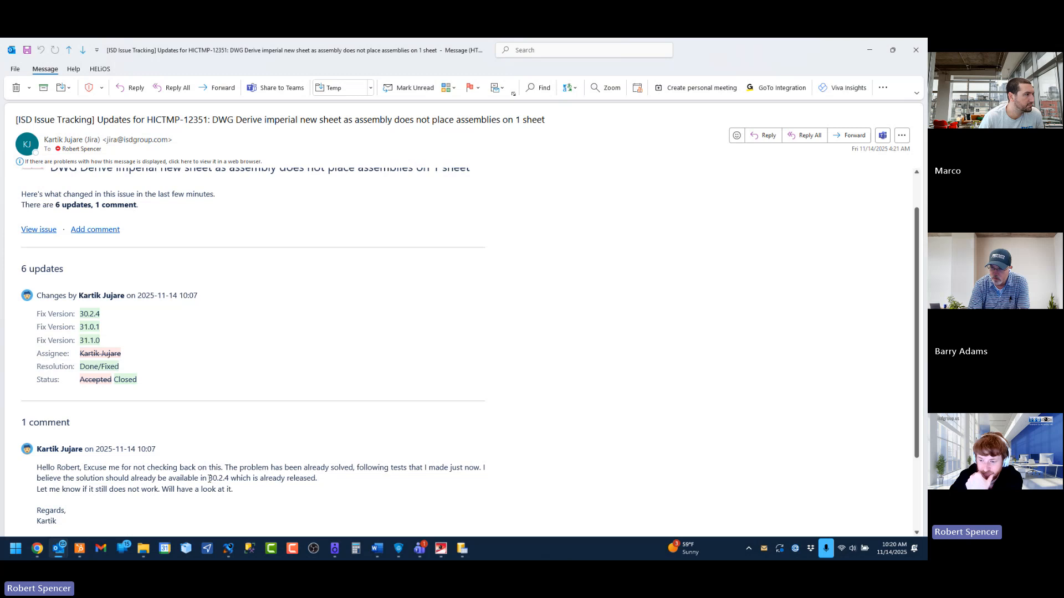
pyautogui.moveTo(209, 478); pyautogui.dragTo(227, 478)
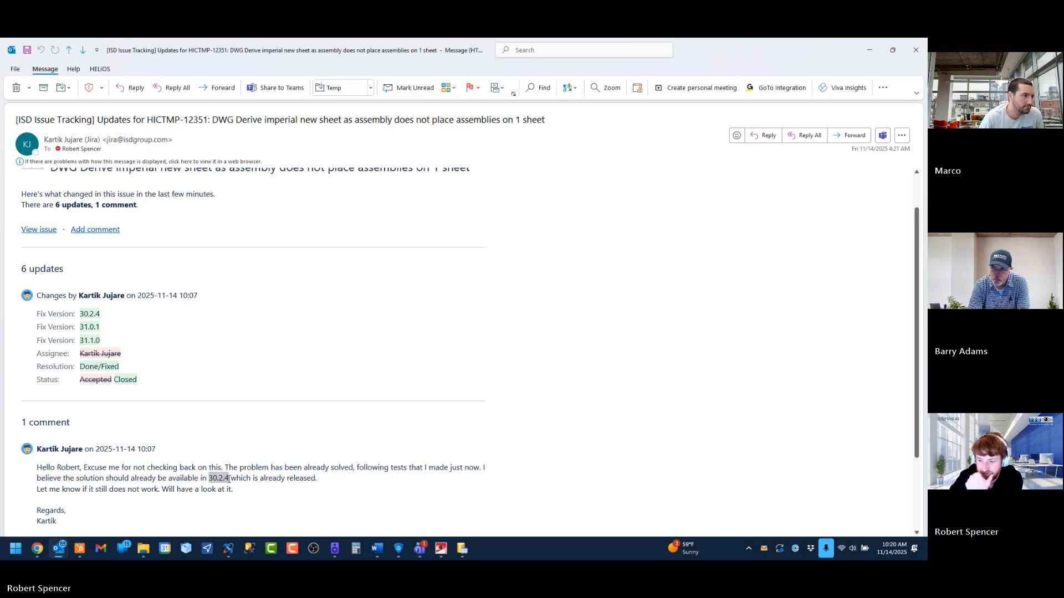
pyautogui.click(209, 480)
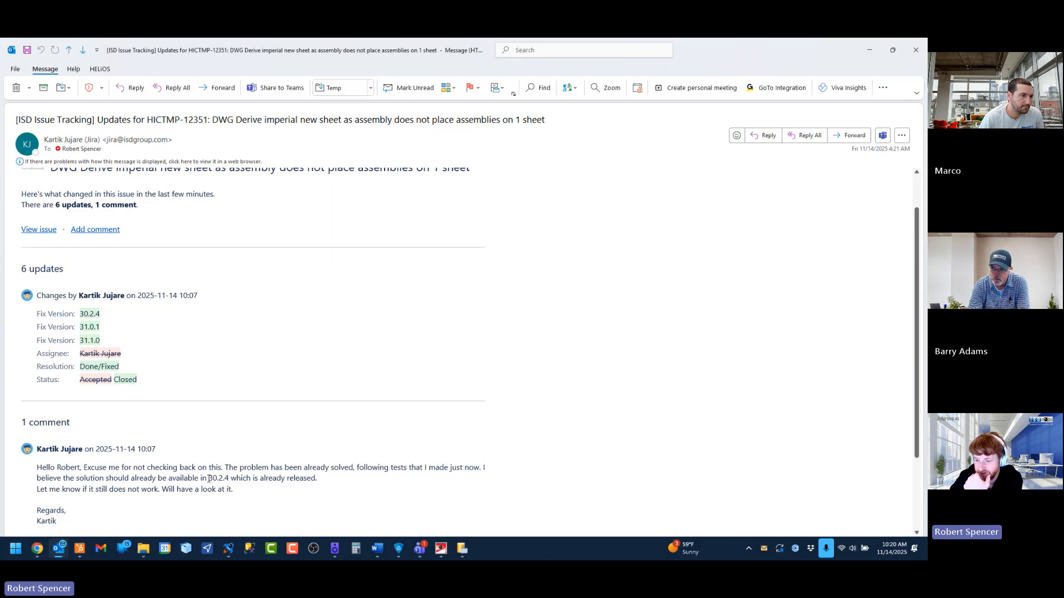
pyautogui.moveTo(209, 478); pyautogui.dragTo(227, 482)
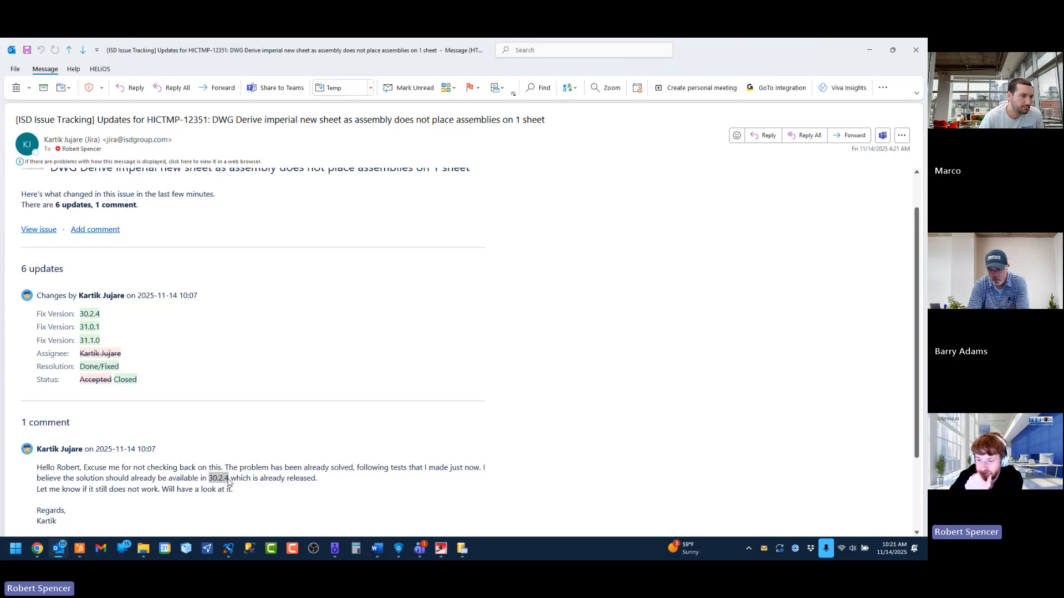
pyautogui.click(228, 482)
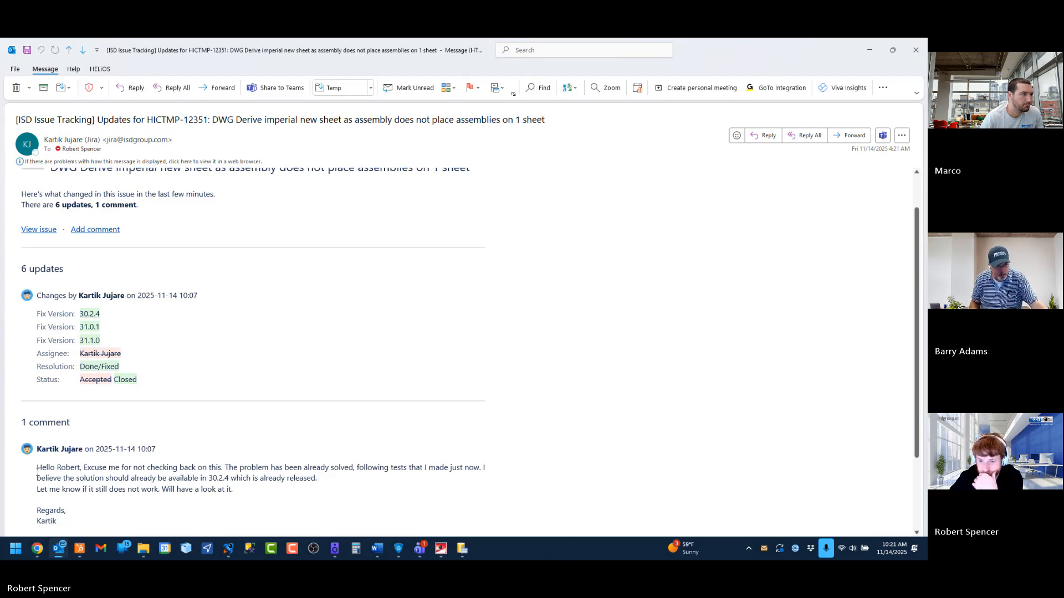
# Step: Read the full developer comment and the change entry's date in the issue update e-mail
pyautogui.moveTo(36, 471); pyautogui.dragTo(60, 523)
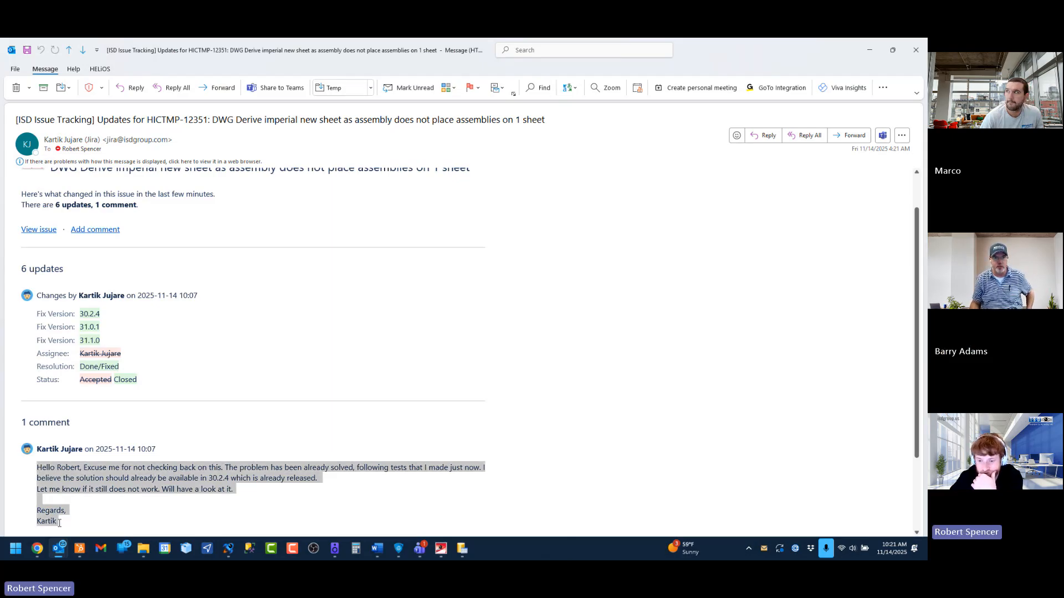
pyautogui.click(62, 521)
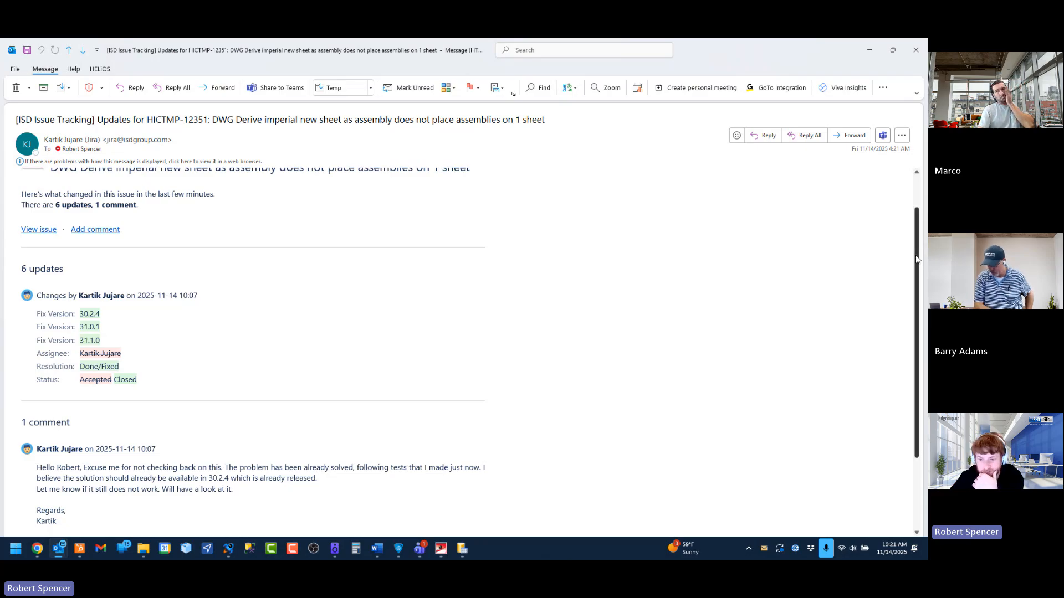
pyautogui.moveTo(916, 259); pyautogui.dragTo(916, 253)
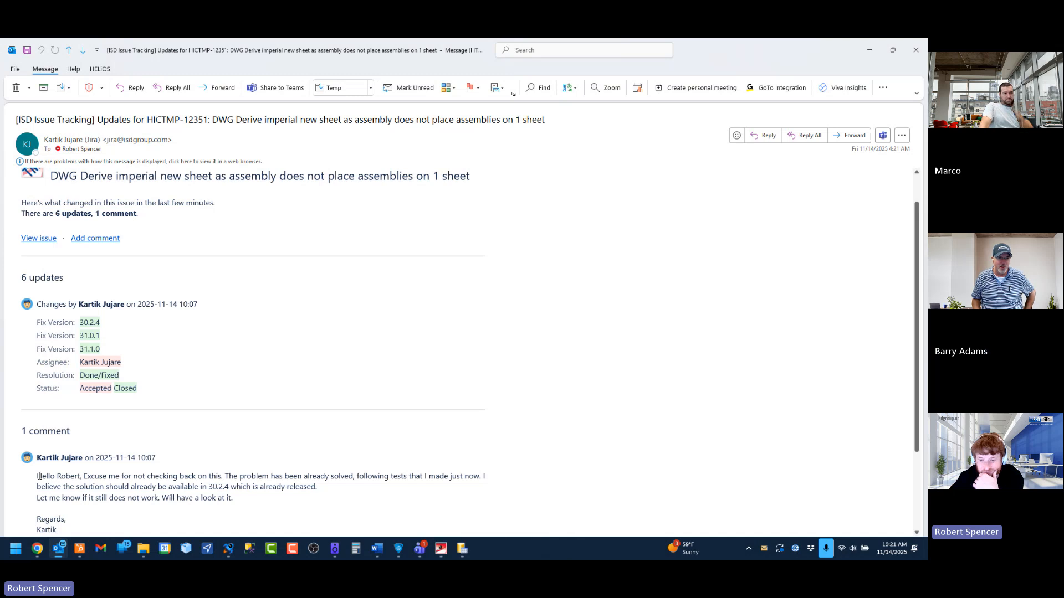
pyautogui.moveTo(38, 476); pyautogui.dragTo(237, 501)
pyautogui.click(463, 396)
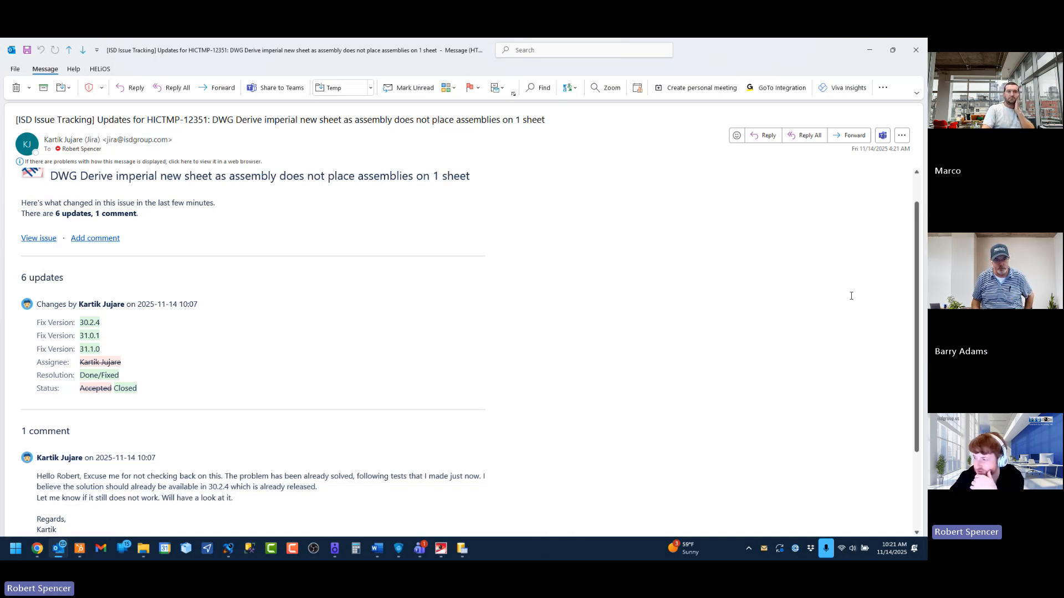
pyautogui.moveTo(918, 260); pyautogui.dragTo(920, 265)
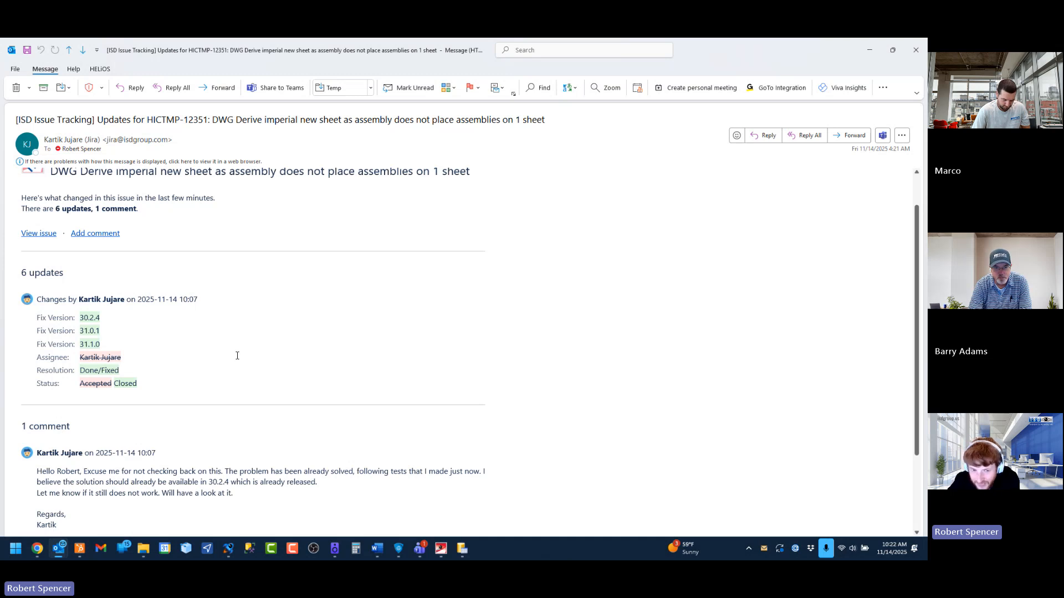
pyautogui.moveTo(35, 299); pyautogui.dragTo(201, 298)
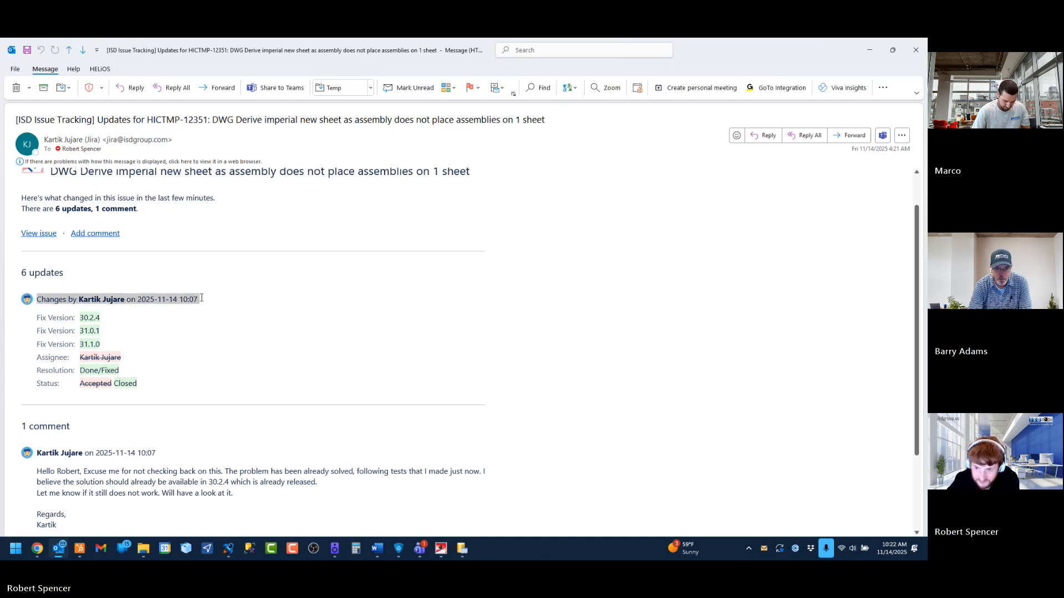
pyautogui.click(141, 297)
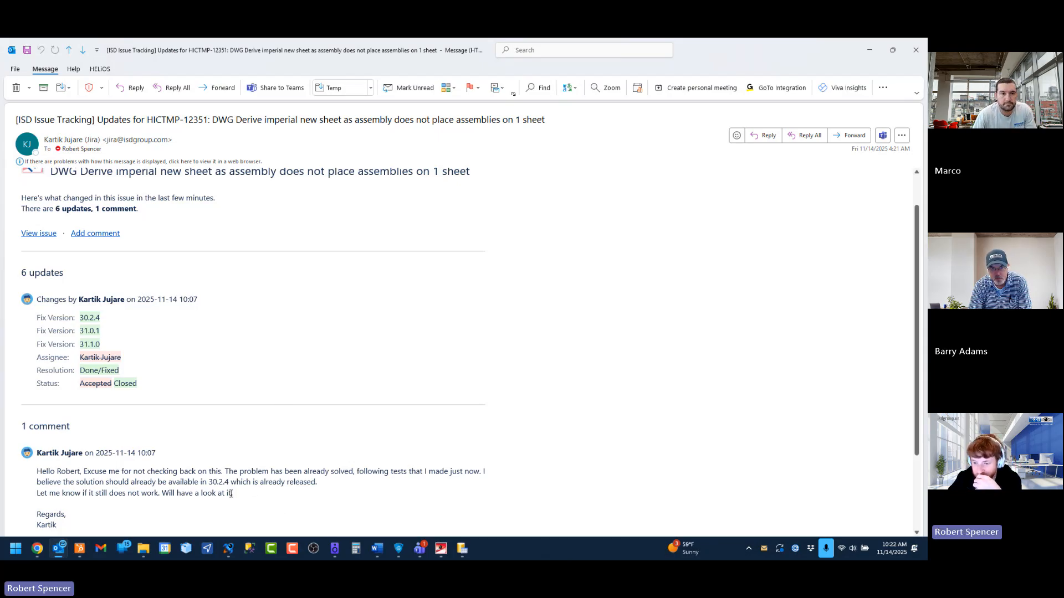
pyautogui.moveTo(208, 482); pyautogui.dragTo(230, 483)
pyautogui.click(858, 505)
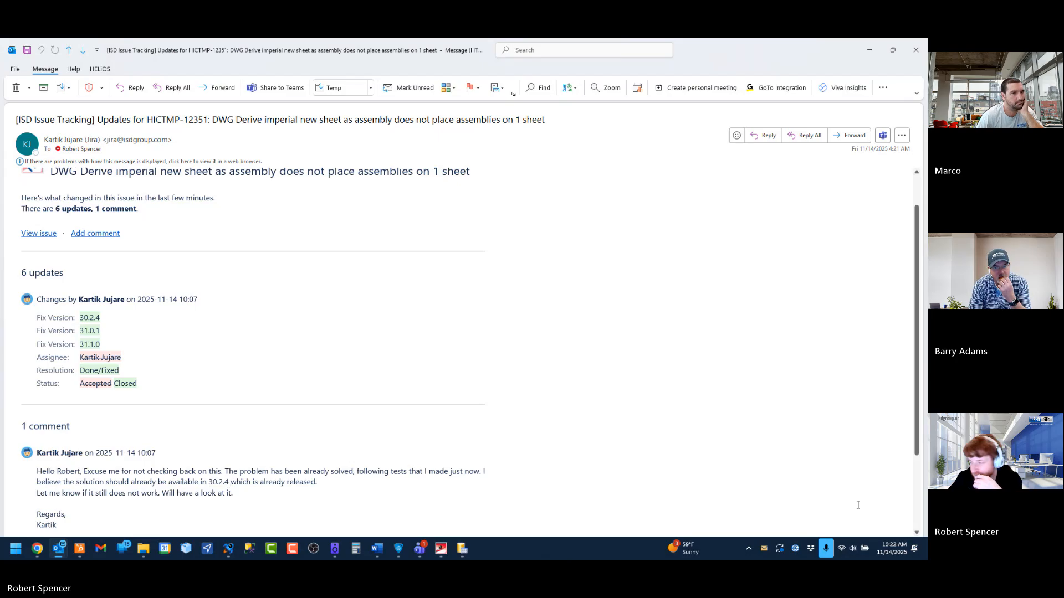
# Step: Try to connect to the fw.isdgroup.com gateway in the Sophos VPN client
pyautogui.click(794, 549)
pyautogui.click(887, 282)
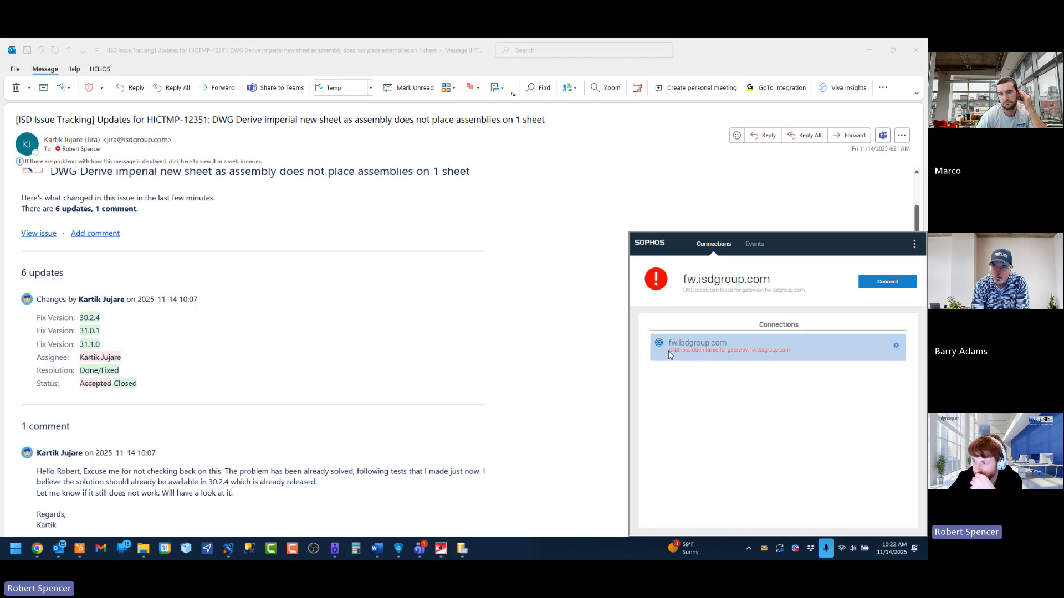
pyautogui.click(893, 285)
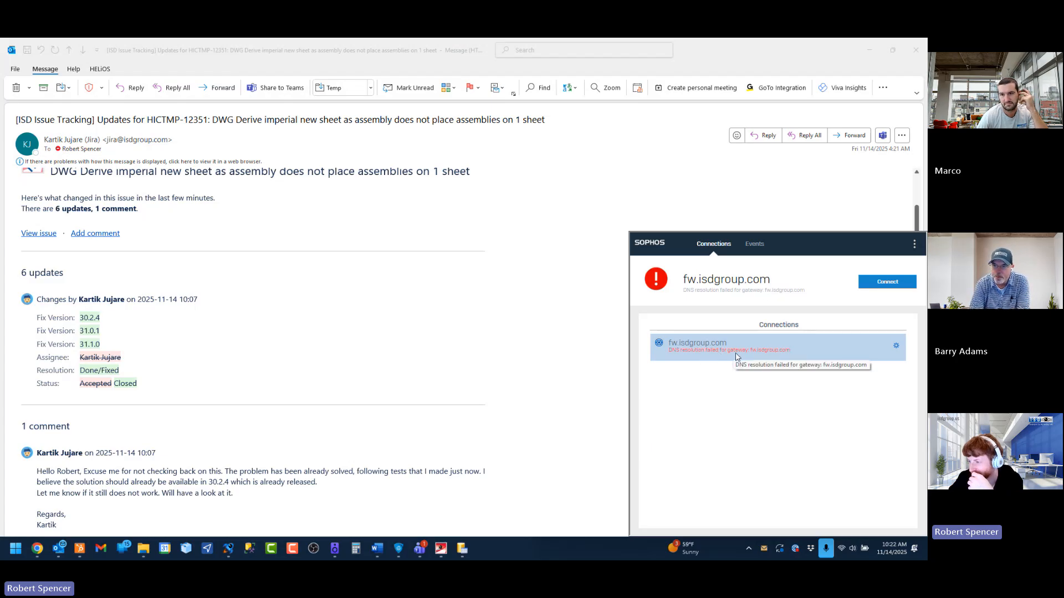
pyautogui.click(591, 372)
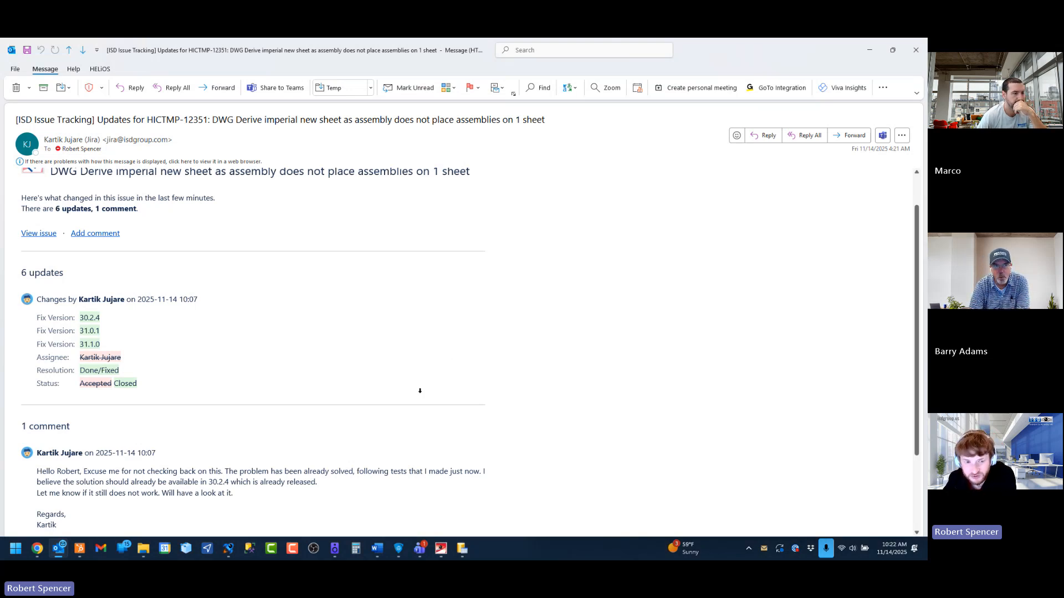
pyautogui.scroll(1, 420, 390)
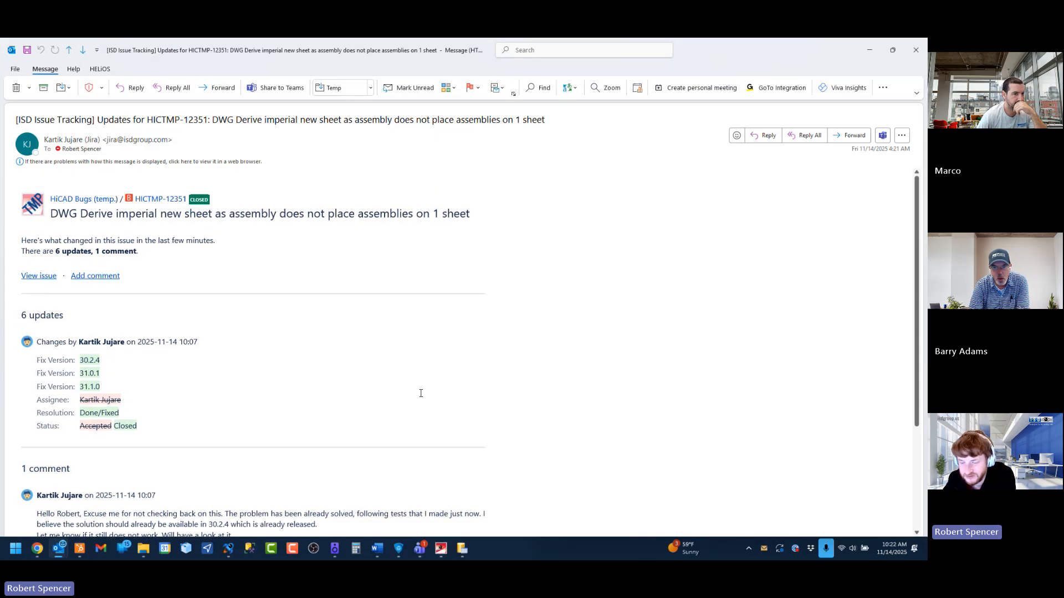
pyautogui.scroll(-3, 420, 392)
pyautogui.scroll(2, 421, 392)
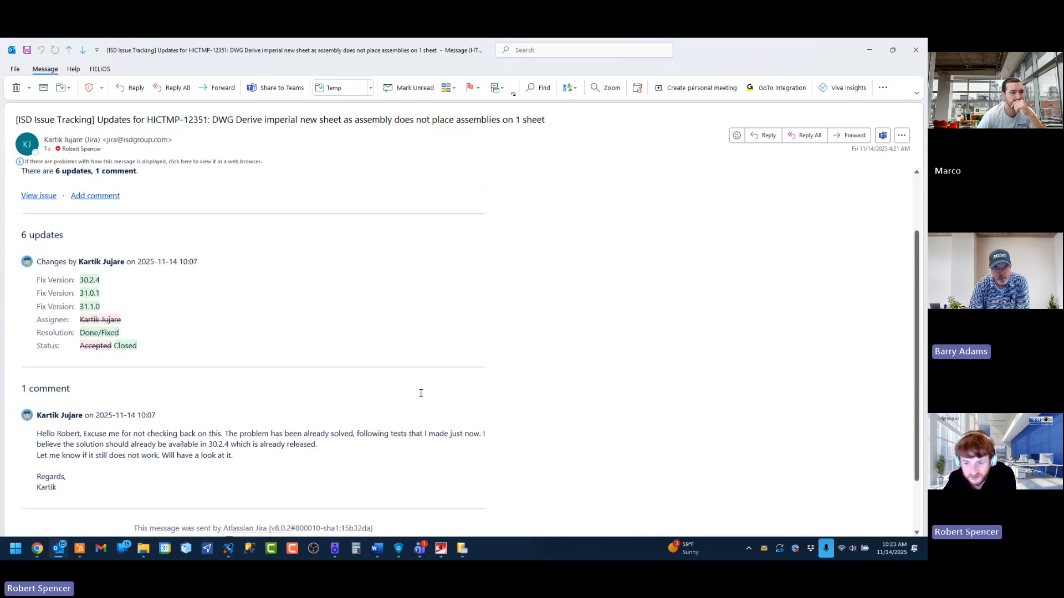
pyautogui.scroll(2, 420, 392)
pyautogui.scroll(-3, 232, 399)
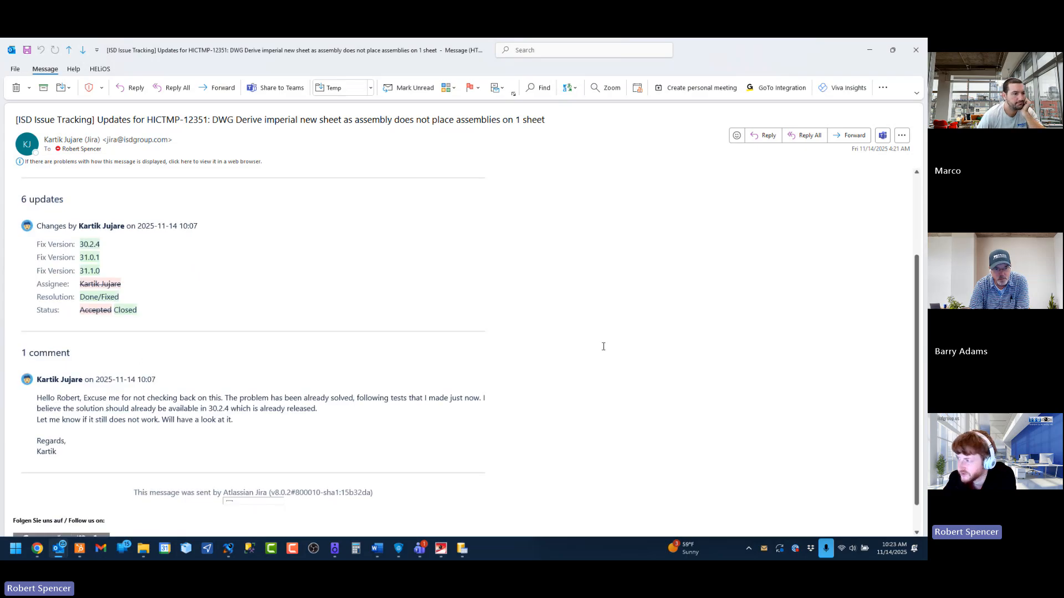
pyautogui.scroll(1, 603, 346)
# Step: Switch from the e-mail to HiCAD and close the active drawing without saving it
pyautogui.click(869, 51)
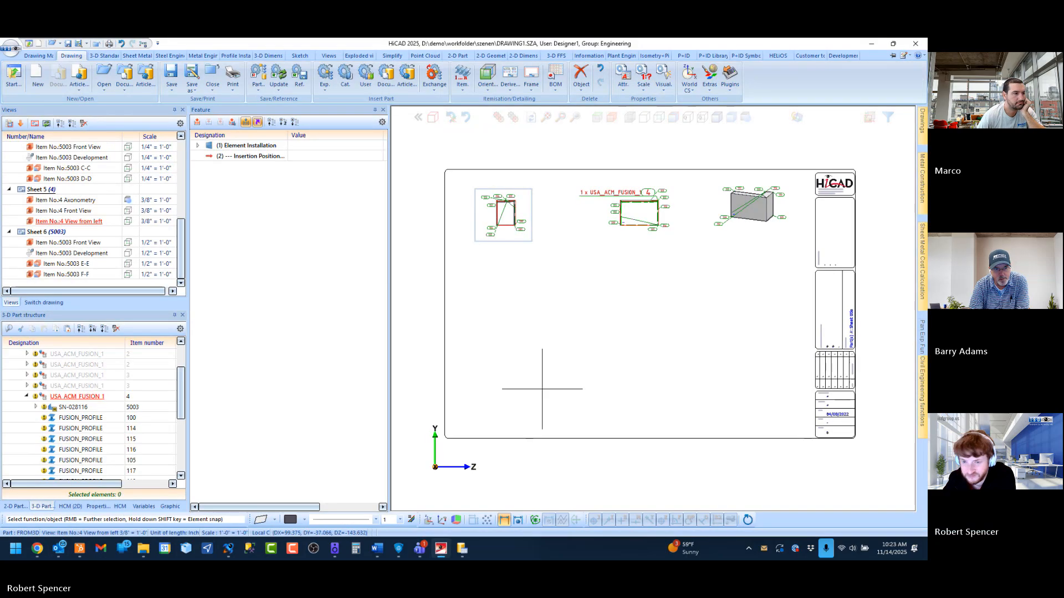
pyautogui.click(96, 44)
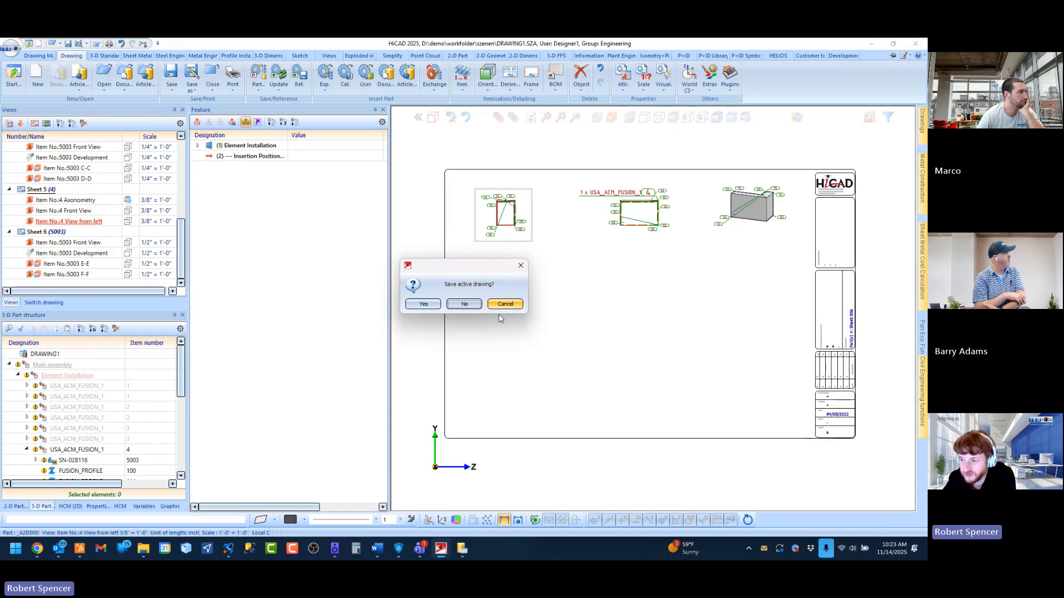
pyautogui.click(465, 305)
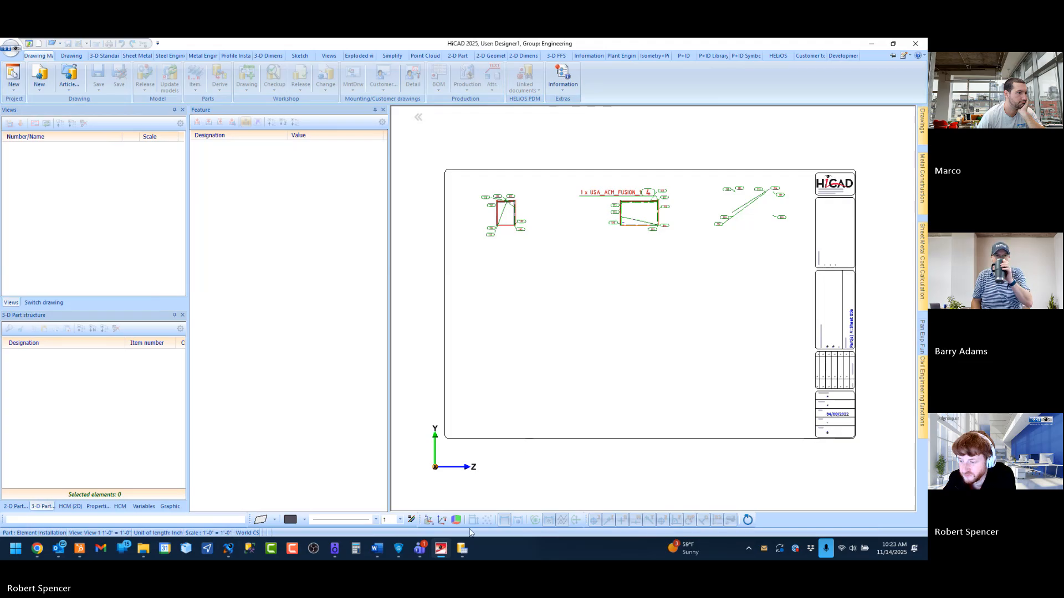
# Step: Close the other open ISD program window and exit HiCAD 2025
pyautogui.click(462, 548)
pyautogui.click(916, 43)
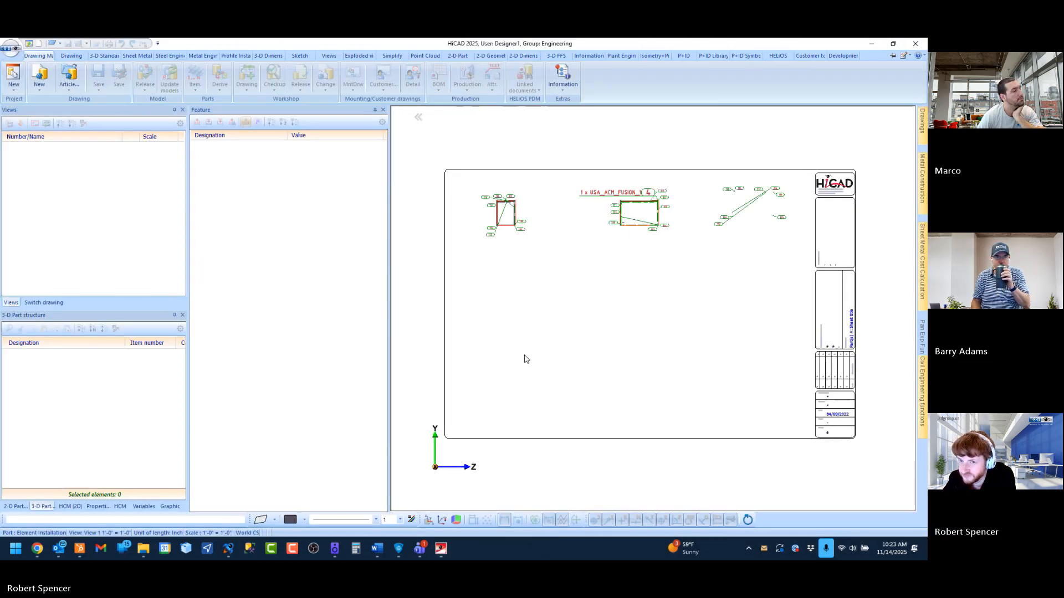
pyautogui.click(916, 43)
pyautogui.click(441, 304)
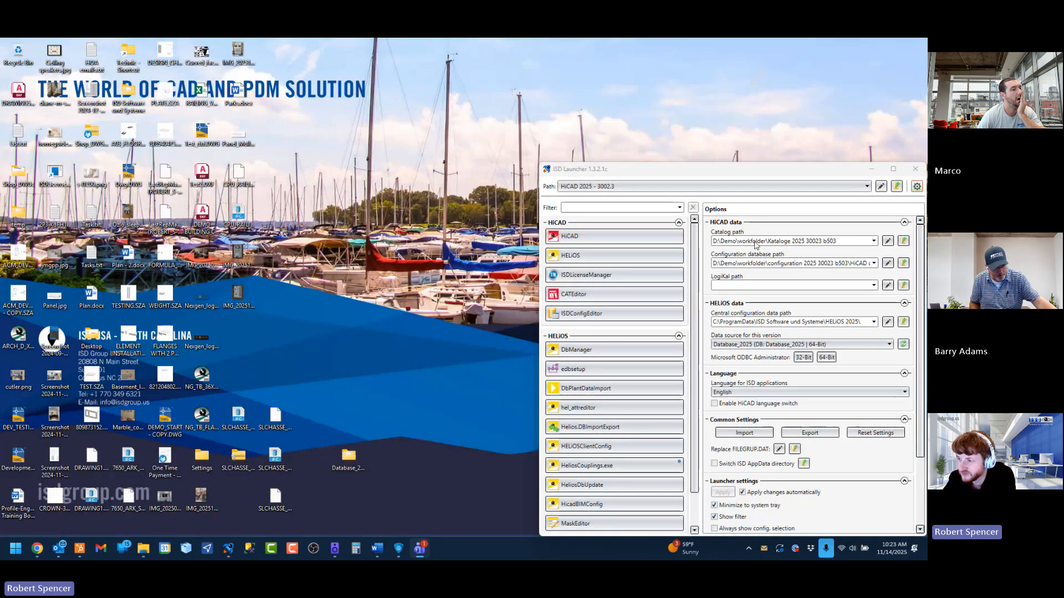
# Step: Switch the ISD Launcher path to HiCAD 2025 - 3002.1, dismiss the missing-DLL warning, and start HiCAD
pyautogui.click(624, 187)
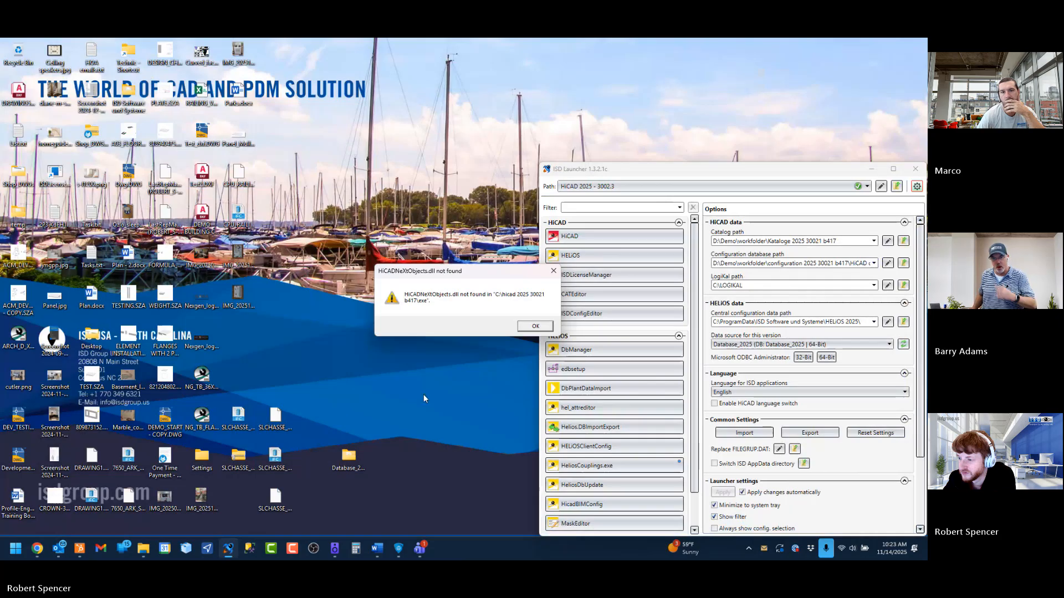
pyautogui.press('Return')
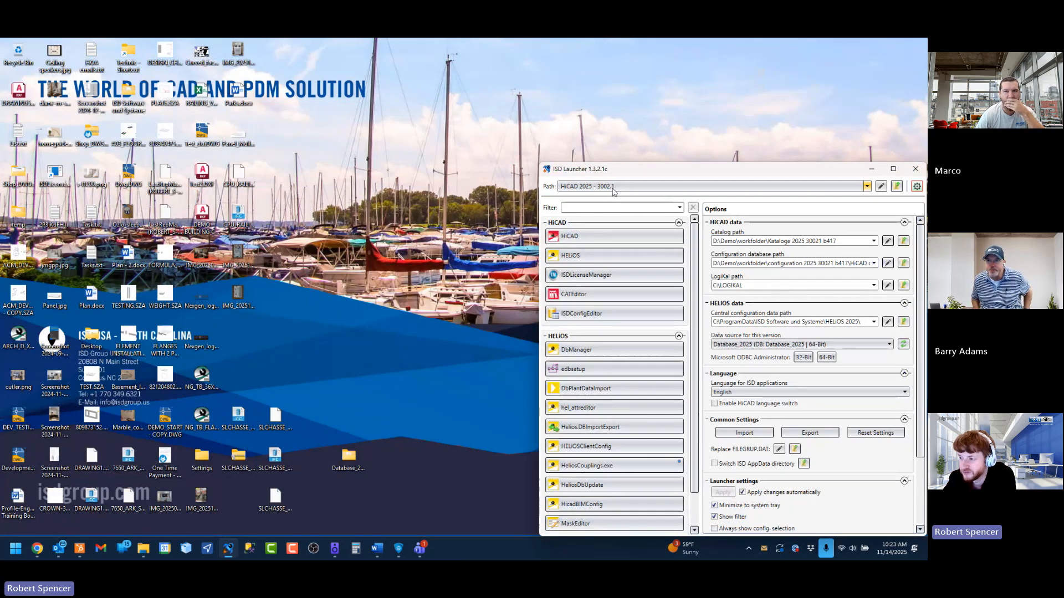
pyautogui.click(614, 237)
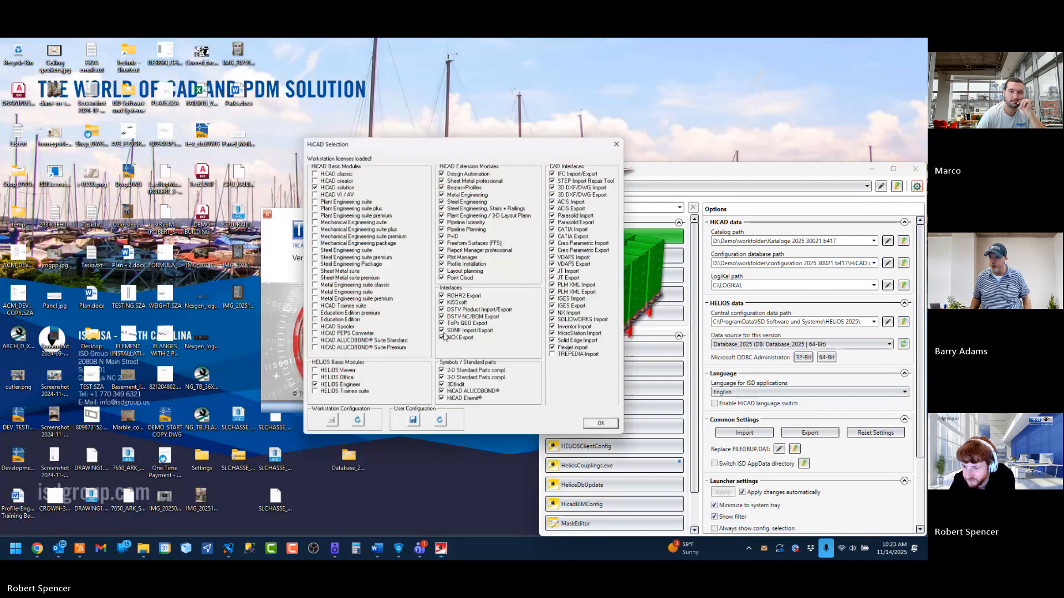
# Step: Confirm the HiCAD module selection, continue past the HiCAD 2025 news page, and log in to HELiOS with the Engineering group
pyautogui.click(612, 424)
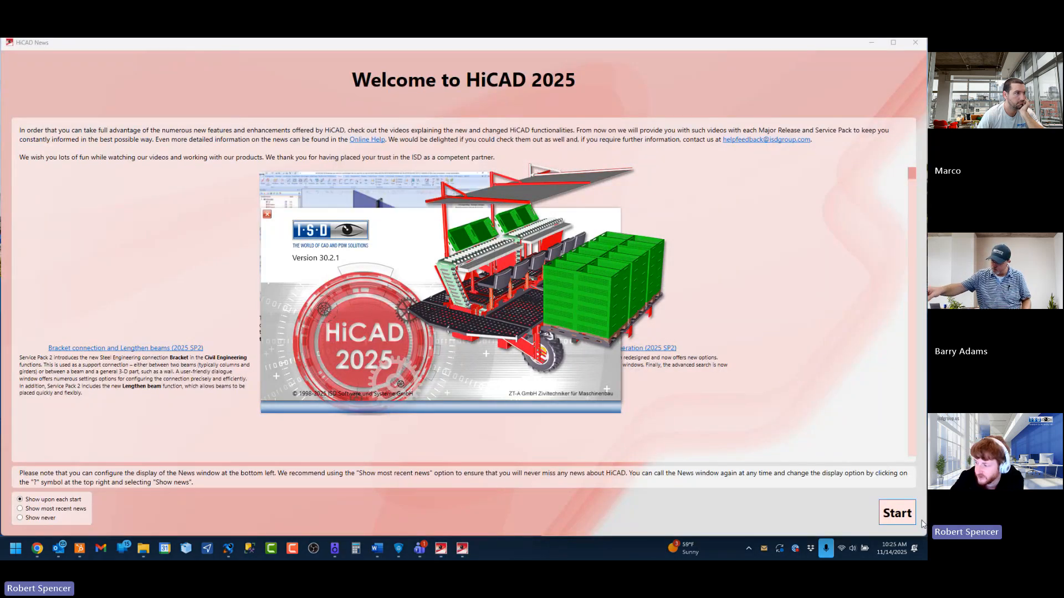
pyautogui.click(908, 514)
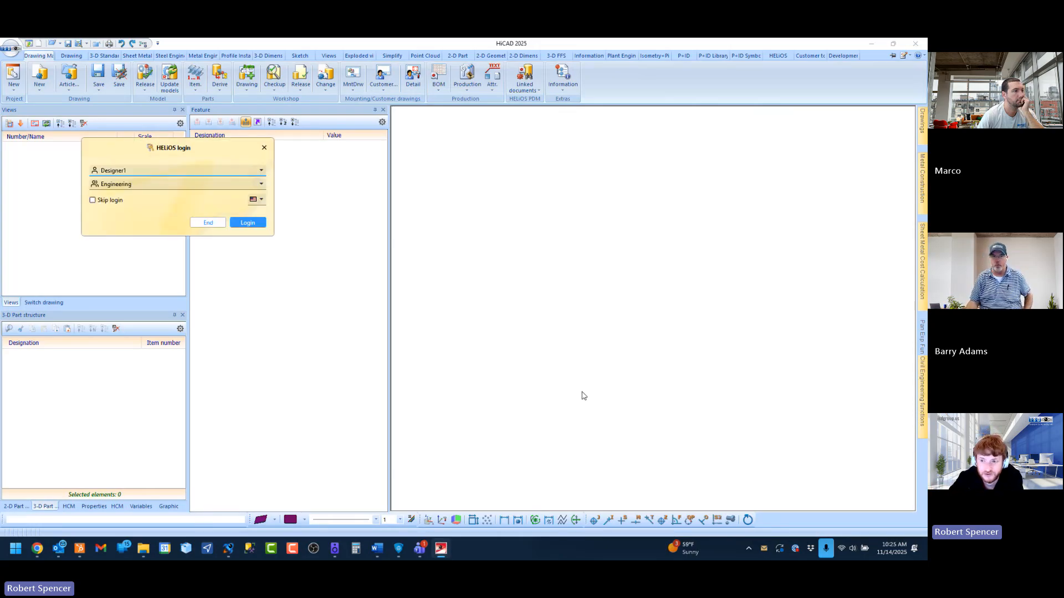
pyautogui.press('Return')
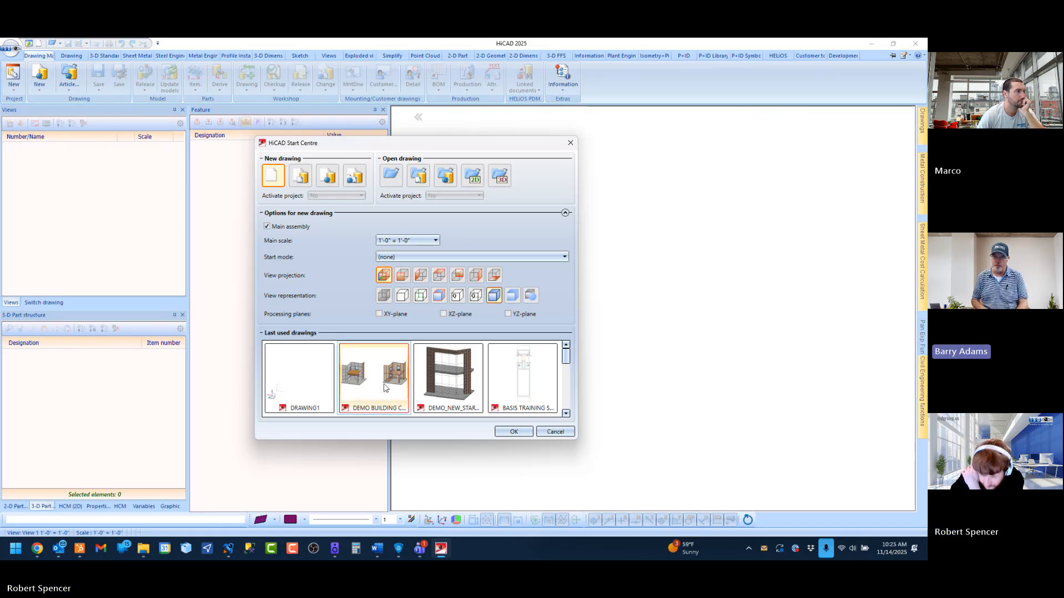
# Step: Open the recently used drawing DEMO BUILDING CANOPY START NO DWGS
pyautogui.moveTo(378, 383)
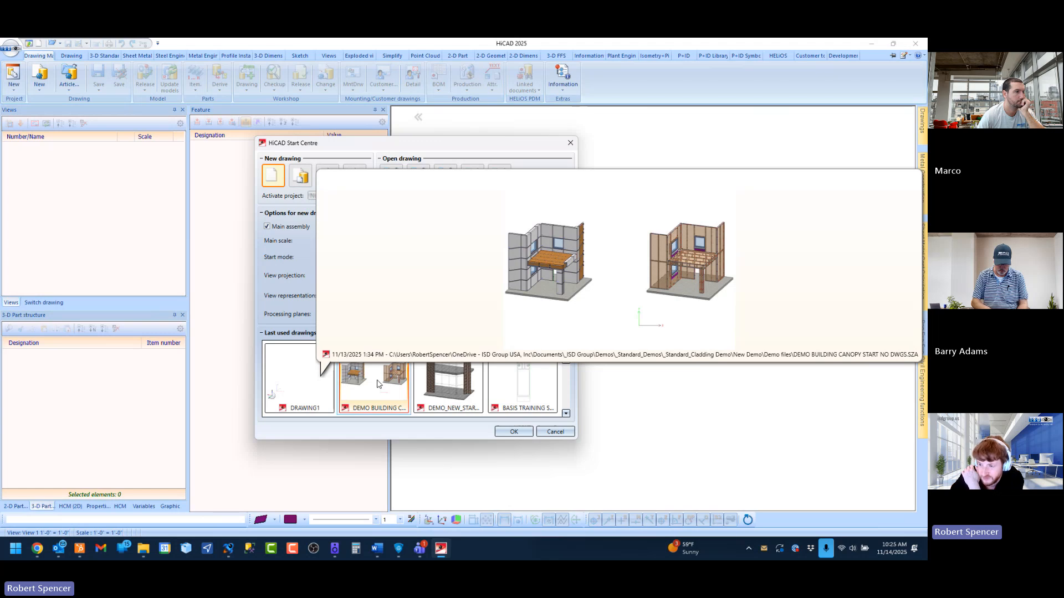
pyautogui.doubleClick(377, 383)
pyautogui.click(583, 322)
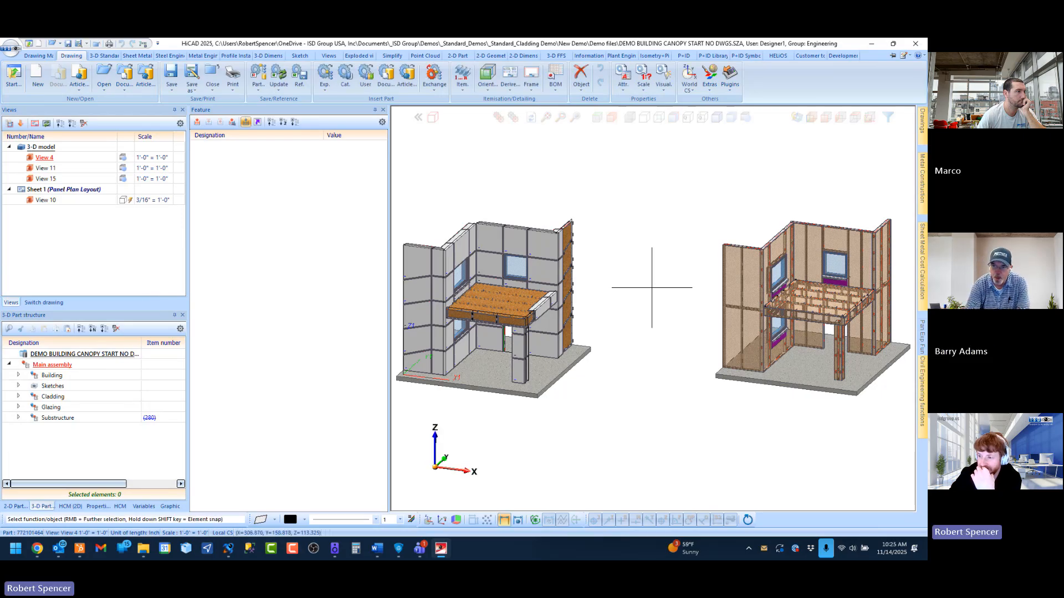
# Step: Derive the upper-left cladding panel's USA_ACM_FUSION_test assembly into the existing drawing with a new sheet for each assembly, continuing despite the missing part orientation
pyautogui.scroll(-3, 652, 287)
pyautogui.scroll(3, 565, 291)
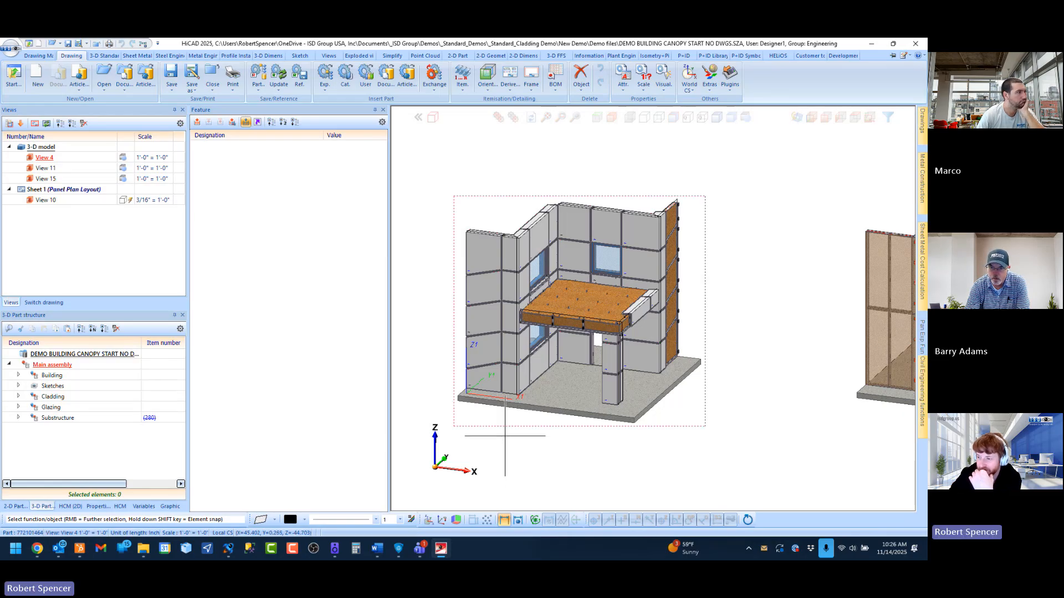
pyautogui.scroll(-1, 494, 417)
pyautogui.scroll(1, 503, 481)
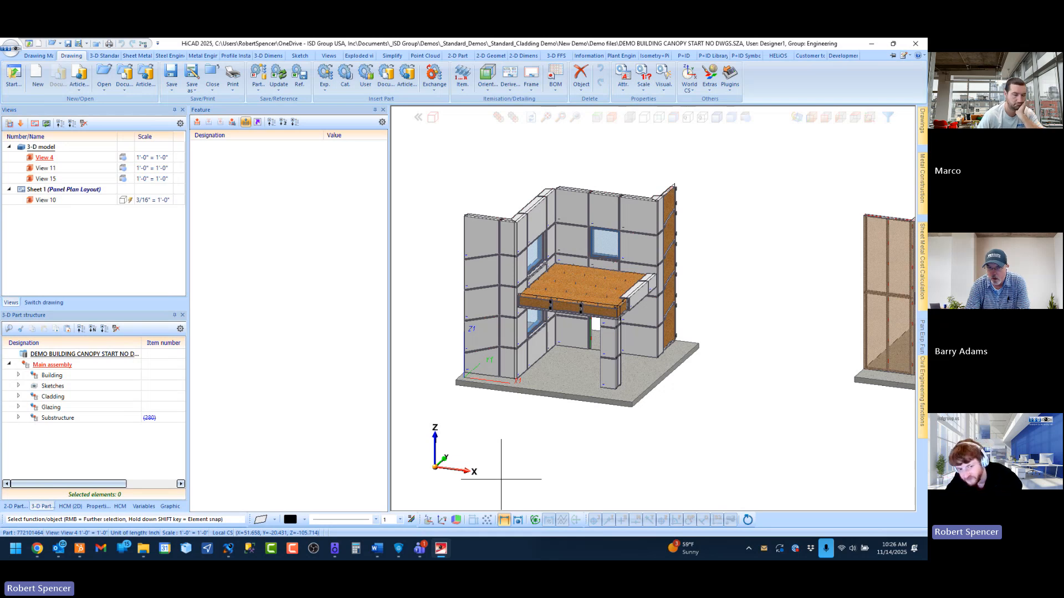
pyautogui.scroll(1, 503, 272)
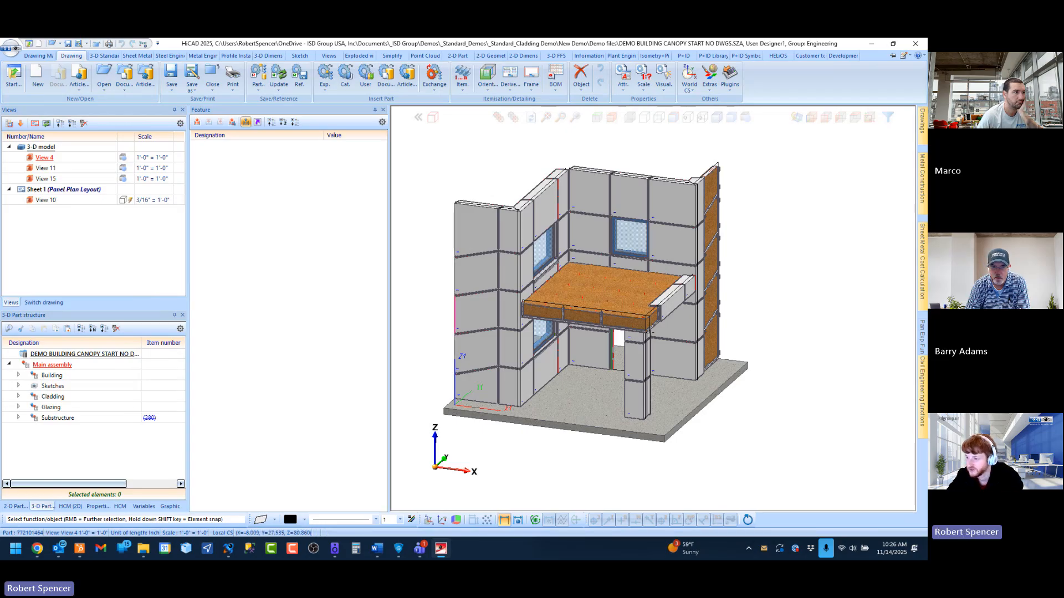
pyautogui.click(475, 230)
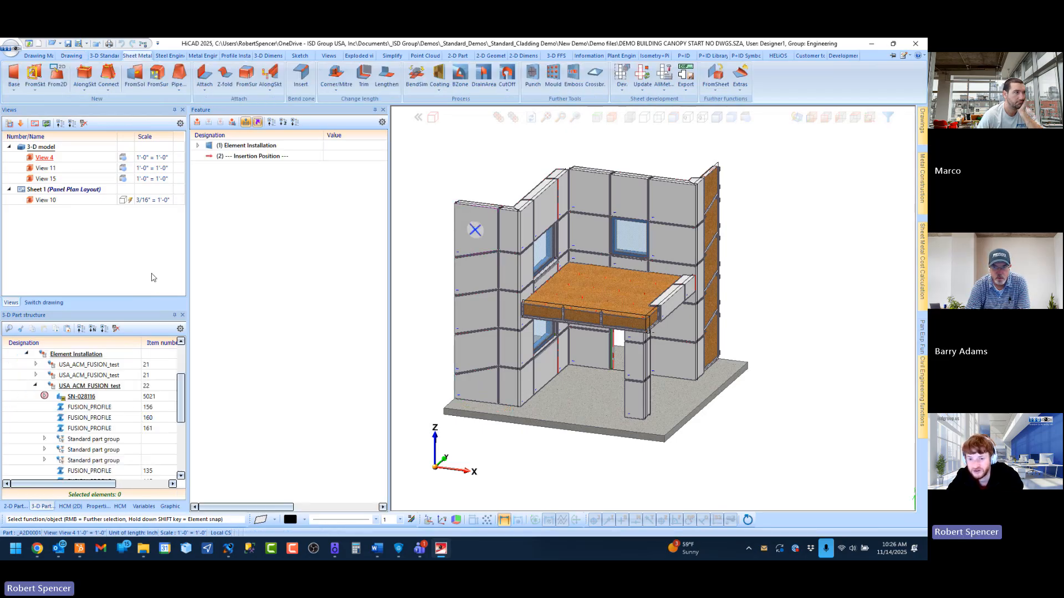
pyautogui.click(95, 387)
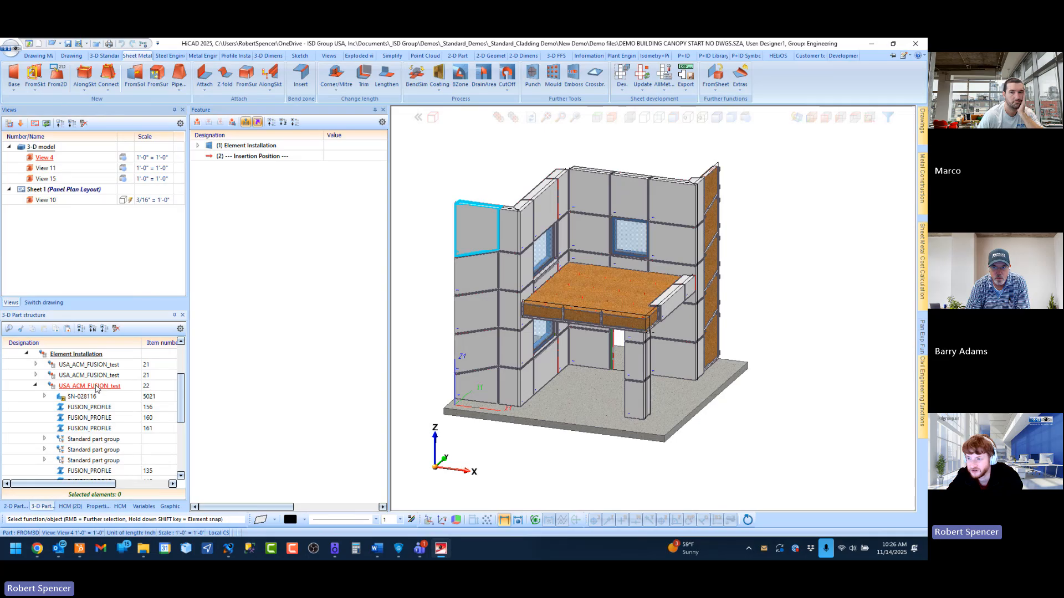
pyautogui.click(75, 56)
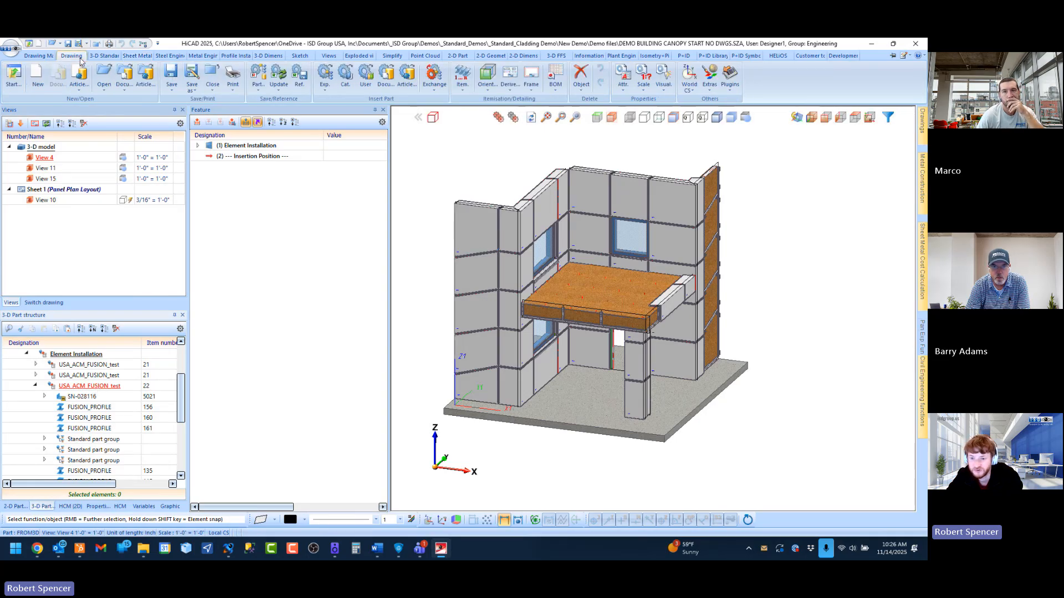
pyautogui.click(510, 75)
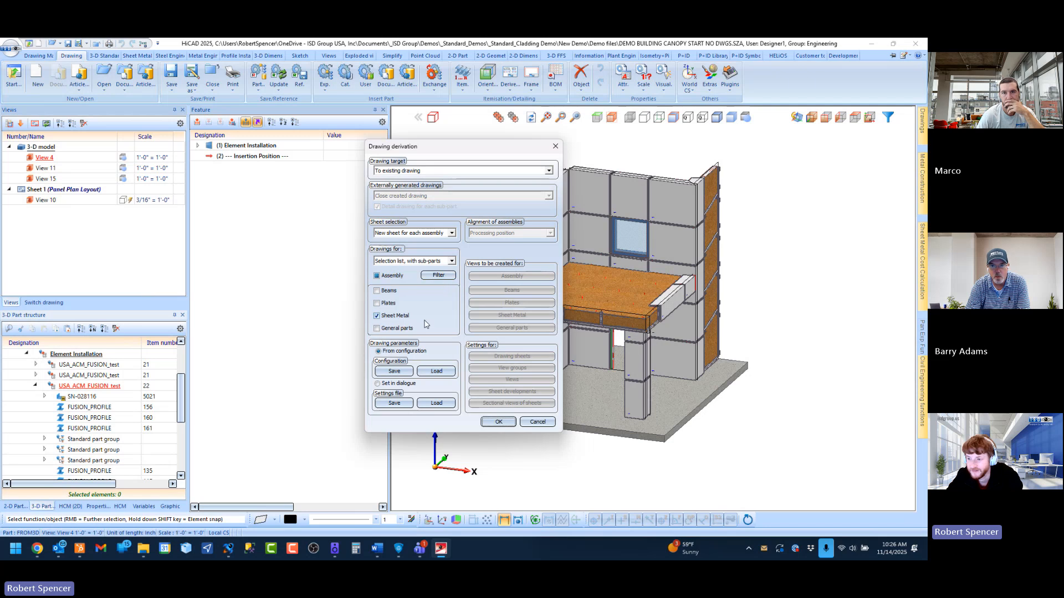
pyautogui.click(428, 235)
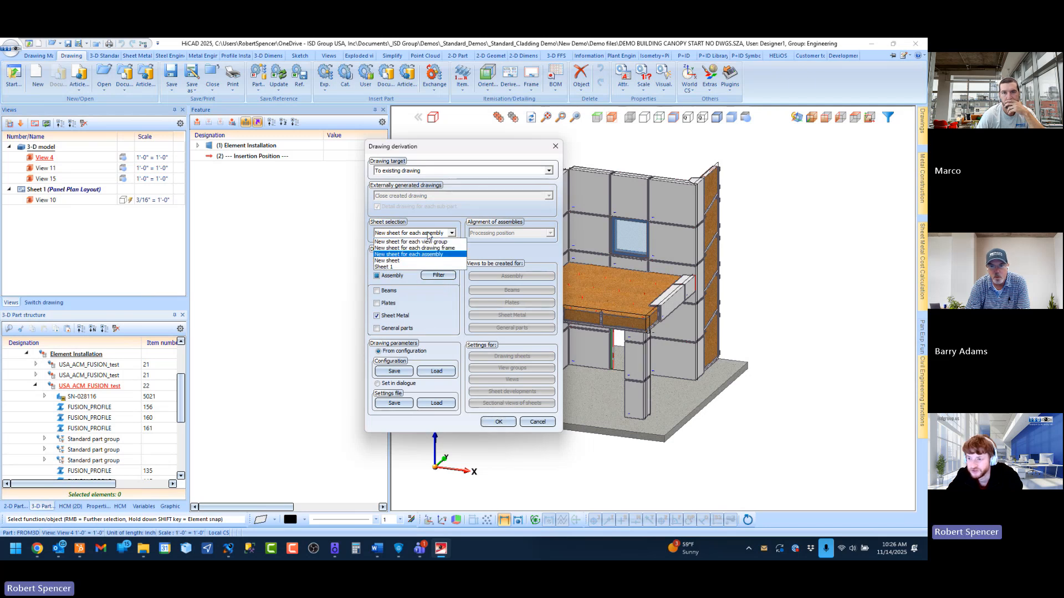
pyautogui.click(427, 235)
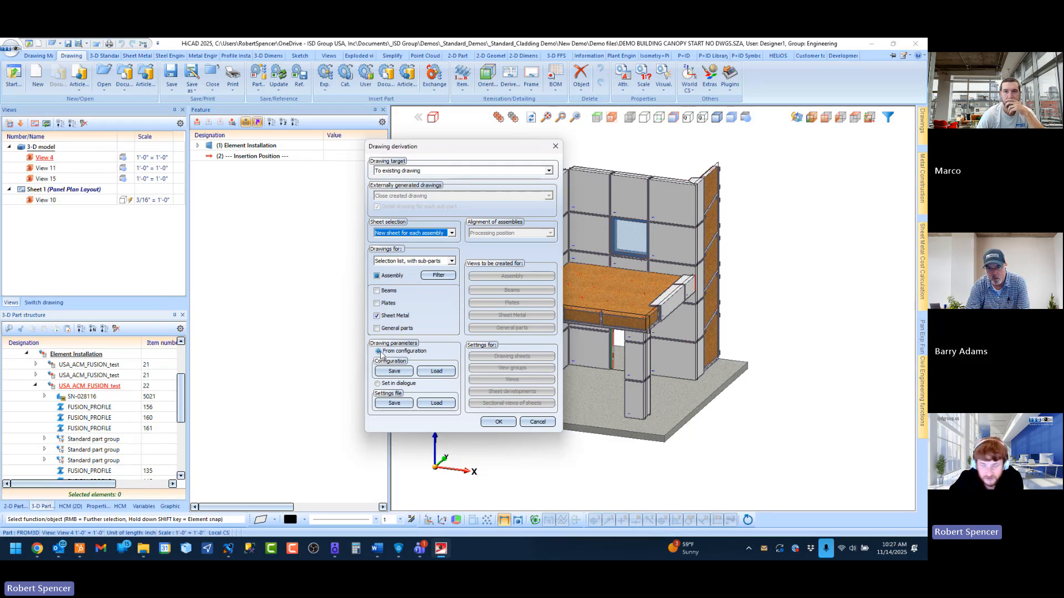
pyautogui.click(499, 422)
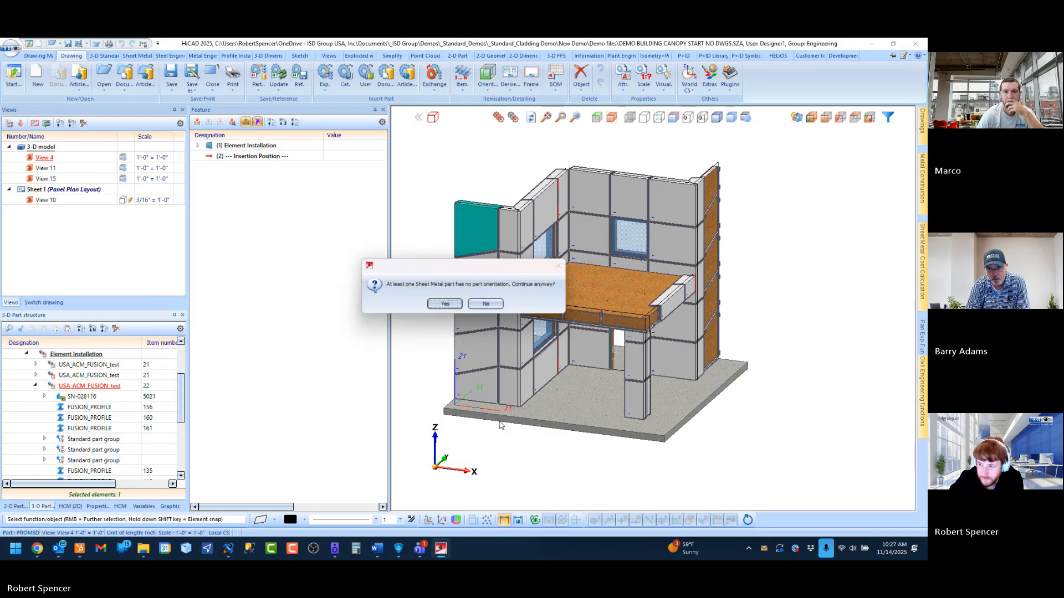
pyautogui.click(444, 303)
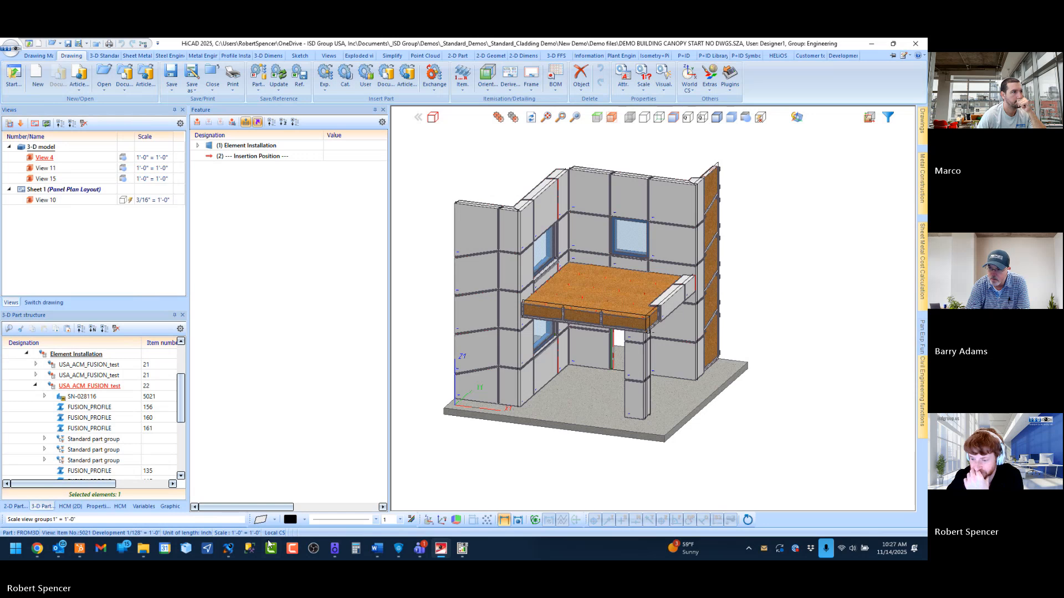
# Step: Review the available HiCAD versions in the ISD Launcher's path selection and return to HiCAD
pyautogui.click(228, 548)
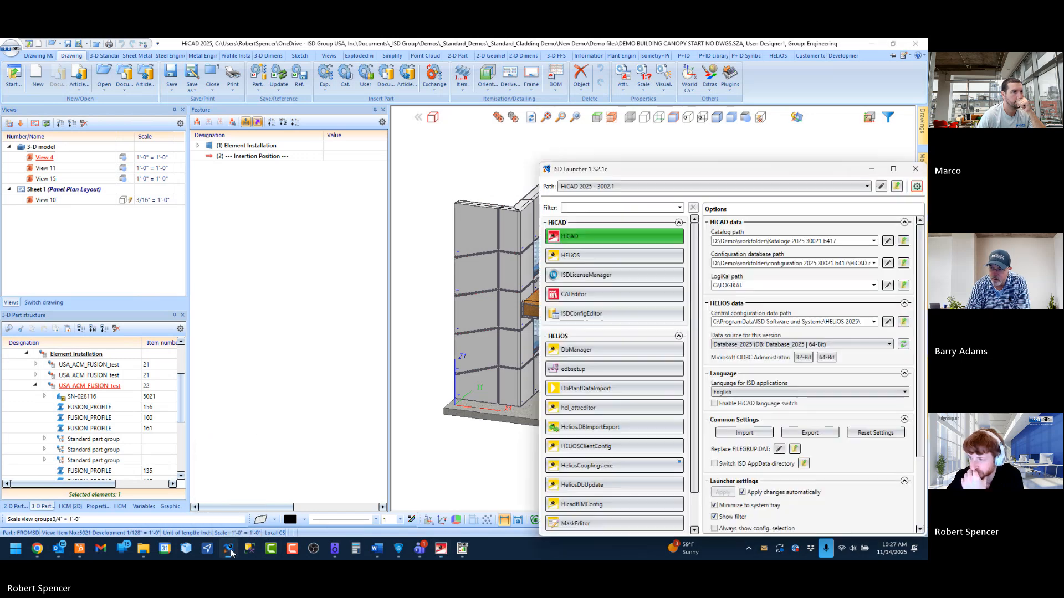
pyautogui.click(597, 189)
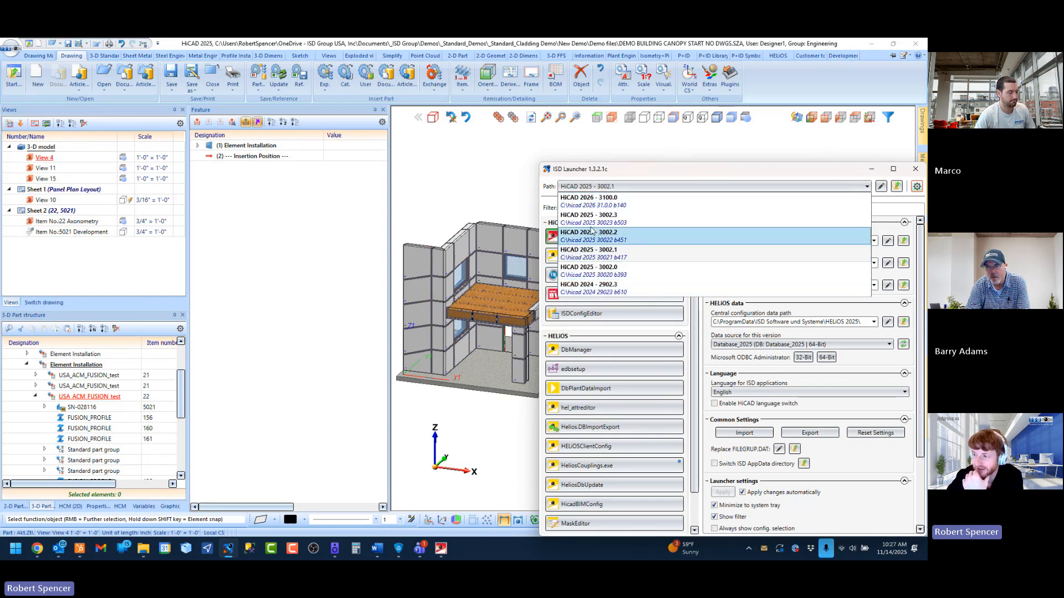
pyautogui.click(596, 171)
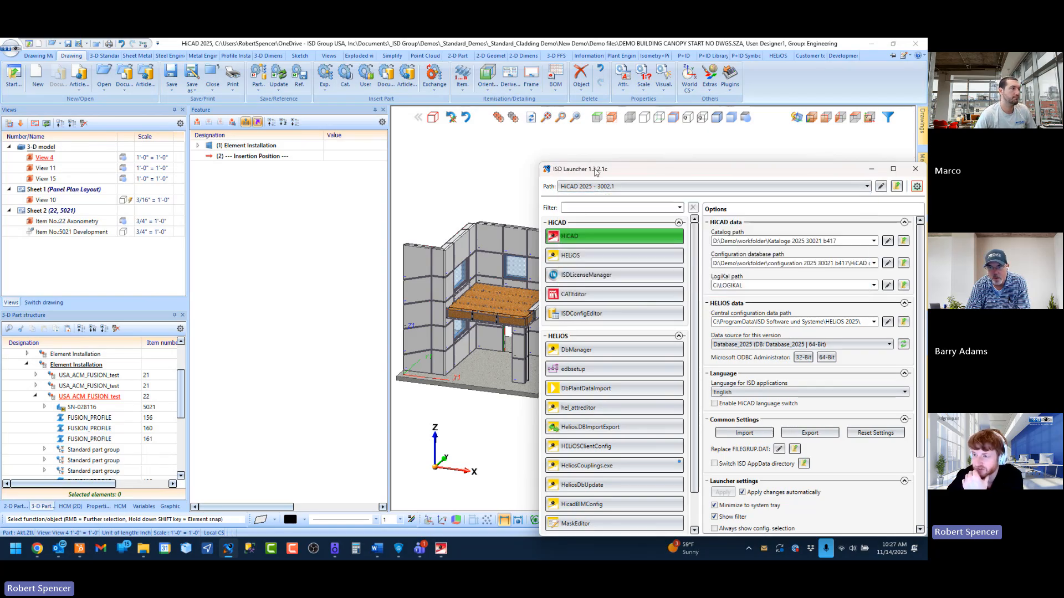
pyautogui.click(596, 187)
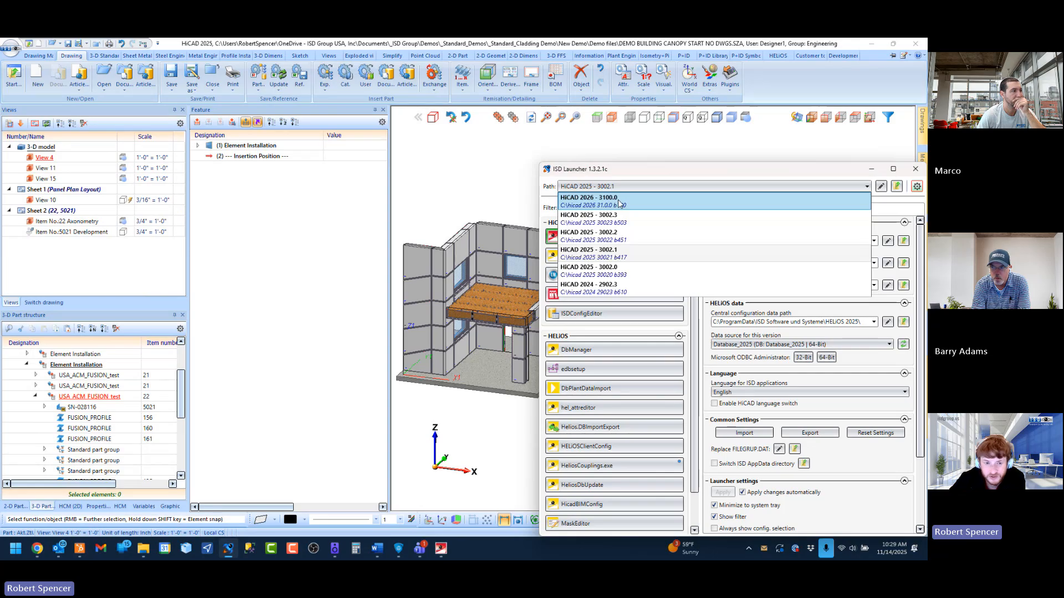
pyautogui.click(304, 260)
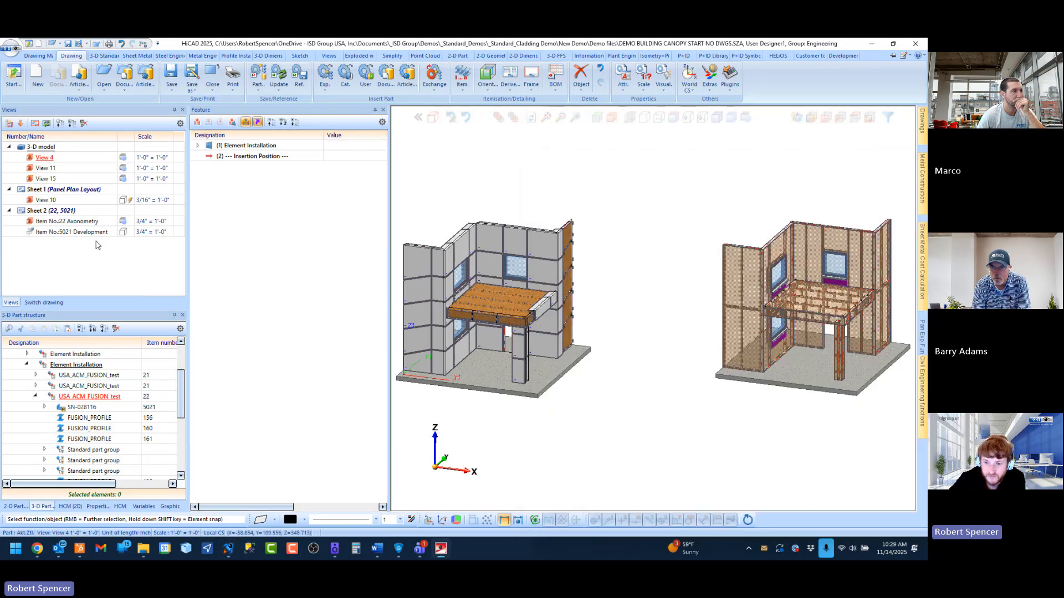
# Step: Open the Item No.:5021 Development view on Sheet 2 and examine the panel's dimensions and annotation text
pyautogui.doubleClick(72, 231)
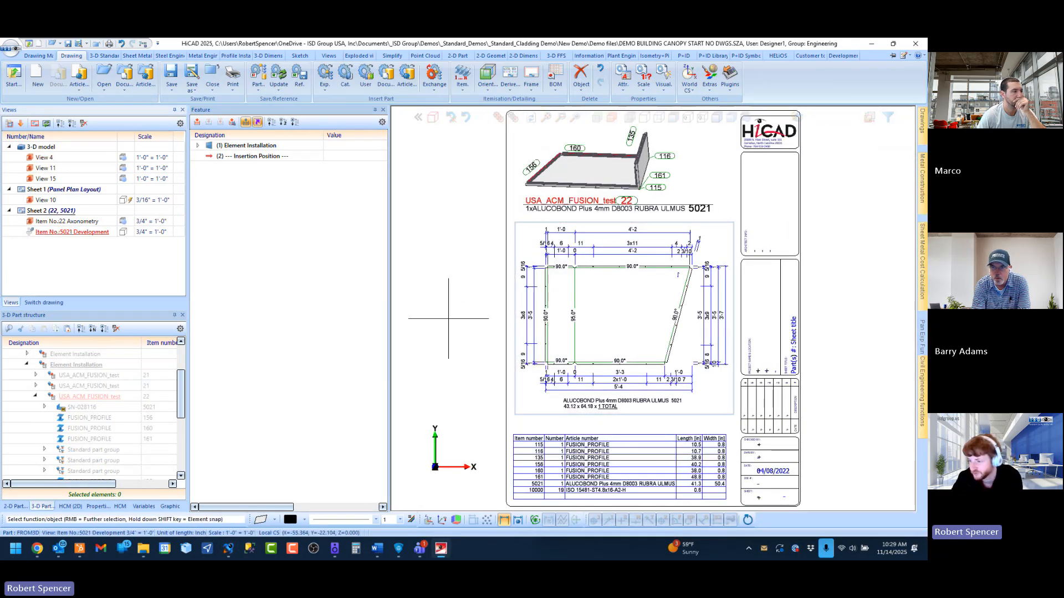
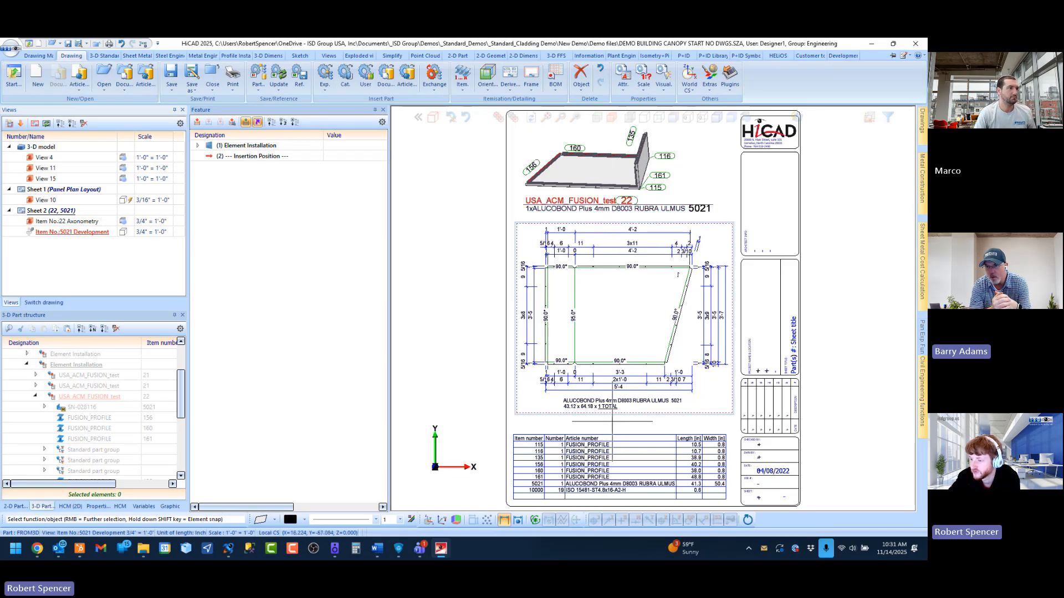
pyautogui.scroll(5, 626, 418)
pyautogui.scroll(-1, 577, 400)
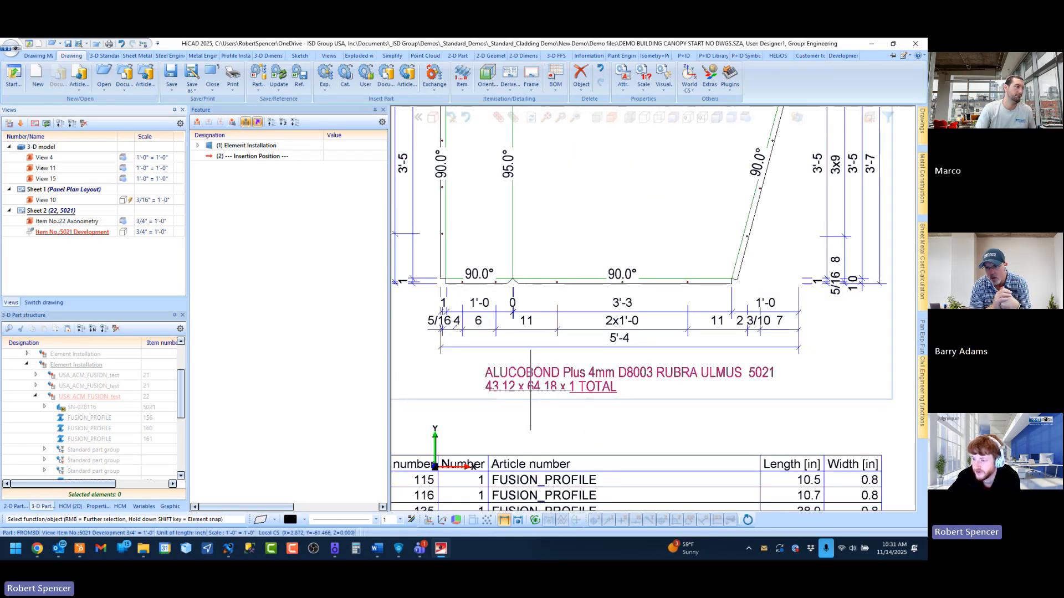
pyautogui.scroll(4, 579, 396)
pyautogui.scroll(-5, 584, 383)
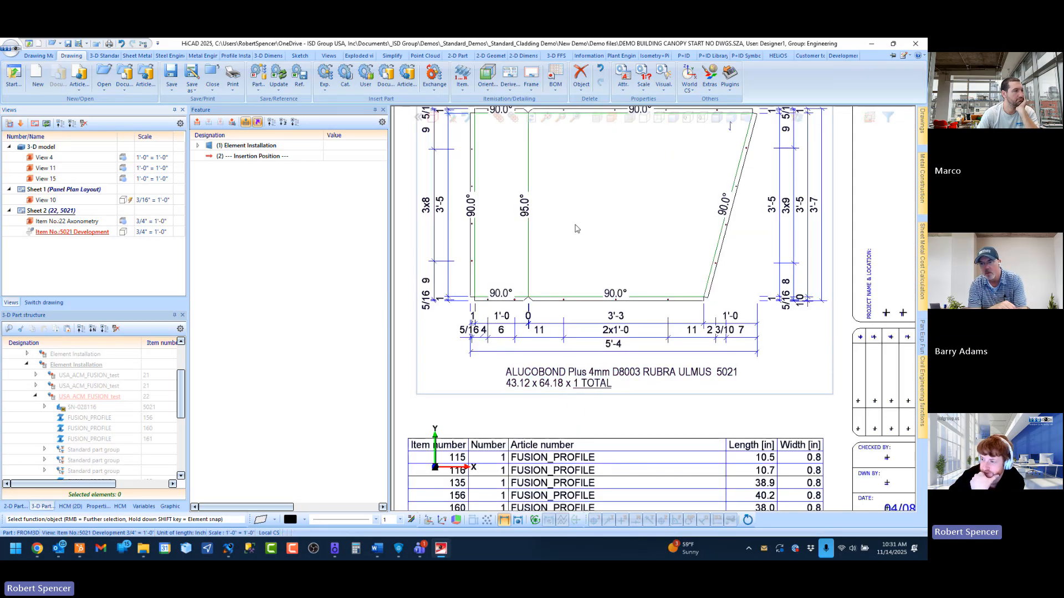
# Step: Open the sheet development parameters for the 5021 development, examine its auxiliary text block, and cancel the text editor
pyautogui.rightClick(601, 268)
pyautogui.click(665, 338)
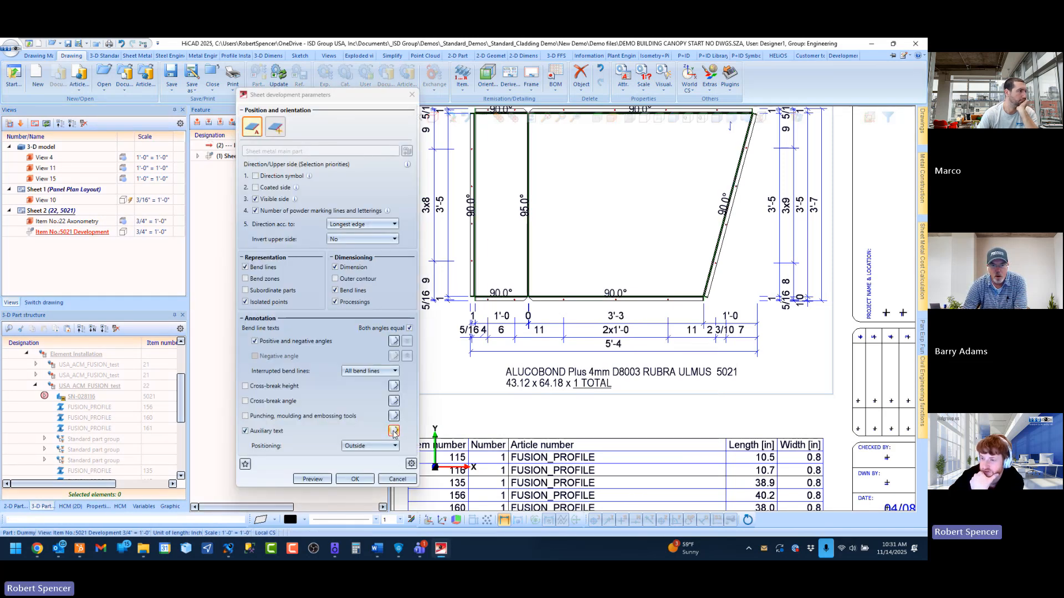
pyautogui.moveTo(324, 96); pyautogui.dragTo(297, 89)
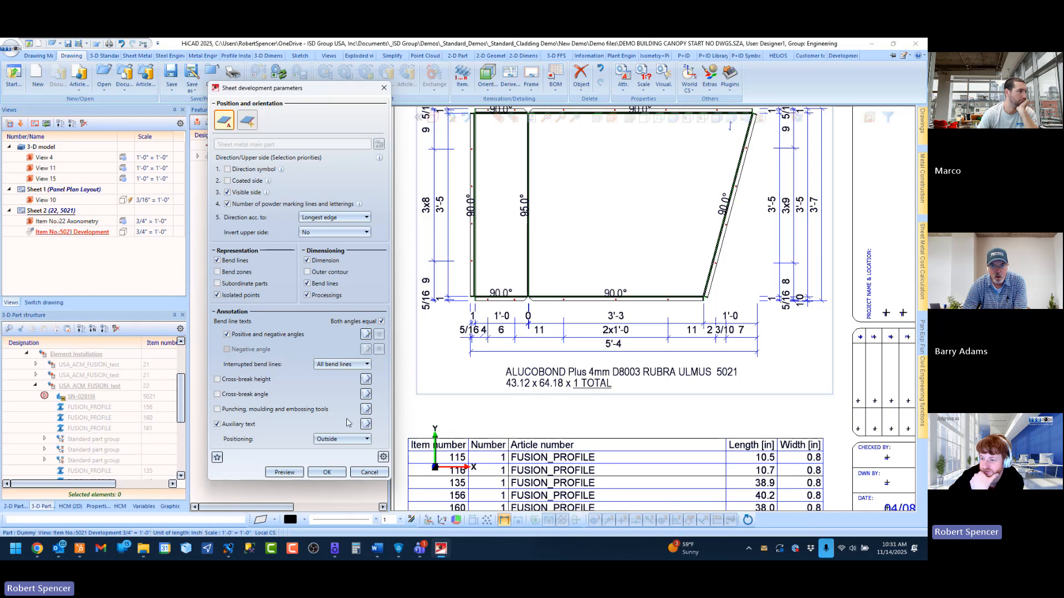
pyautogui.click(366, 424)
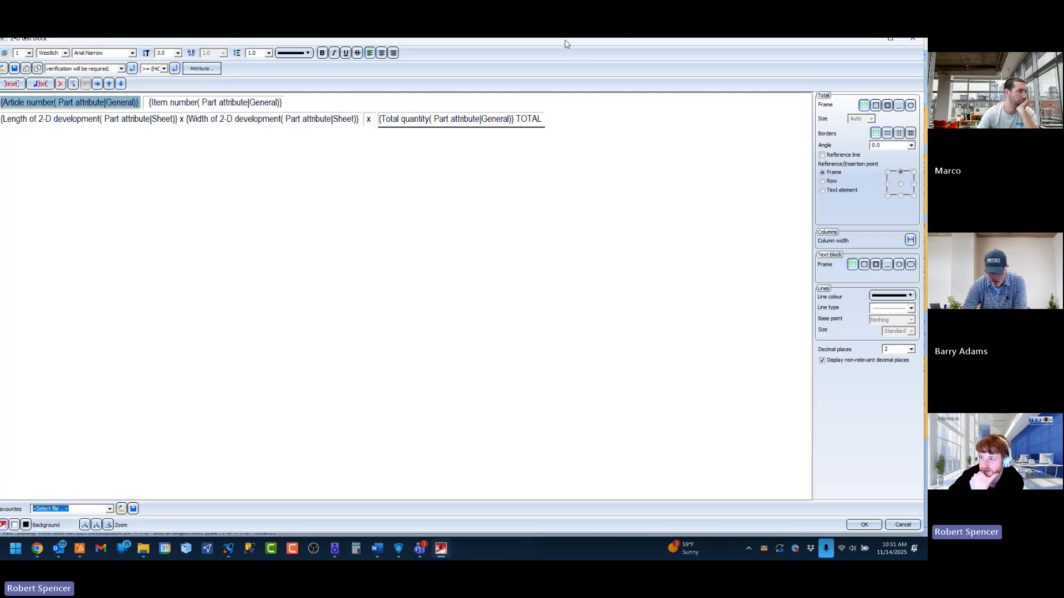
pyautogui.moveTo(565, 41)
pyautogui.mouseDown()
pyautogui.moveTo(566, 134)
pyautogui.moveTo(496, 509)
pyautogui.moveTo(507, 483)
pyautogui.mouseUp()
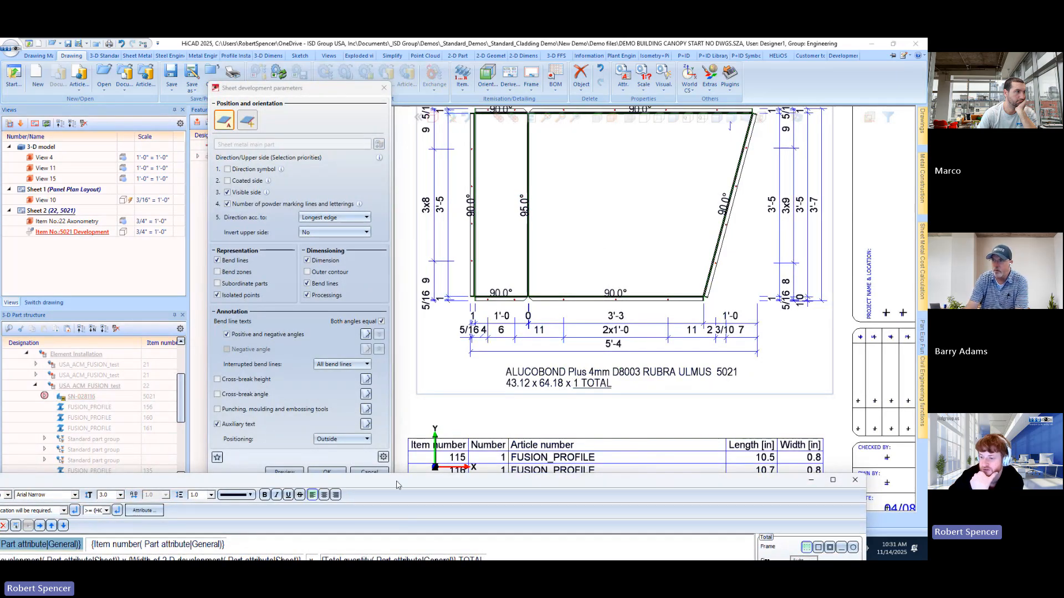
pyautogui.moveTo(394, 480); pyautogui.dragTo(488, 40)
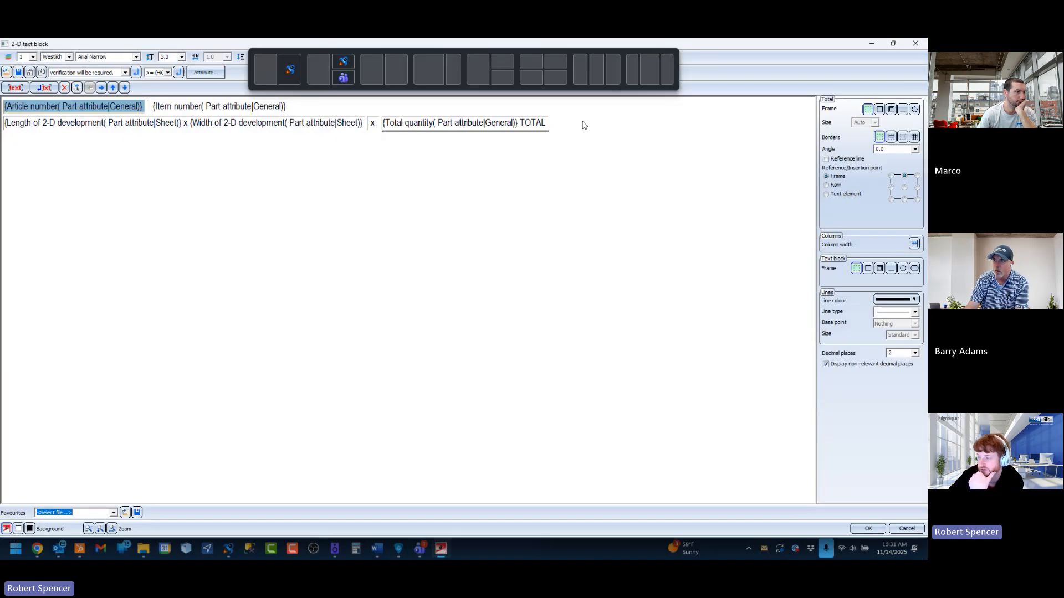
pyautogui.click(906, 529)
# Step: Check the auxiliary text's positioning options, reopen its text block, and select the Total quantity attribute
pyautogui.click(355, 440)
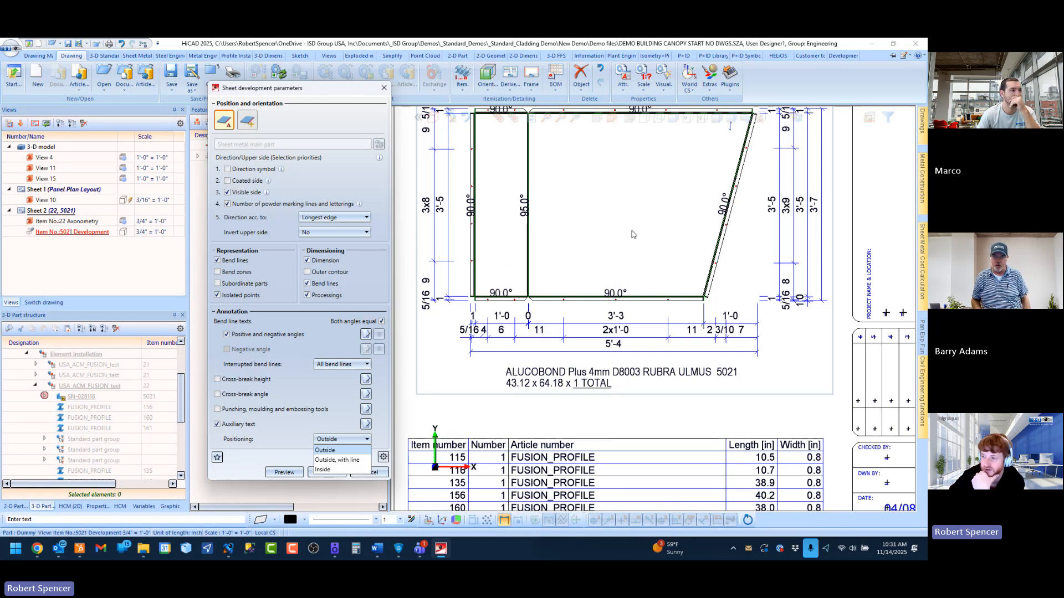
pyautogui.click(280, 456)
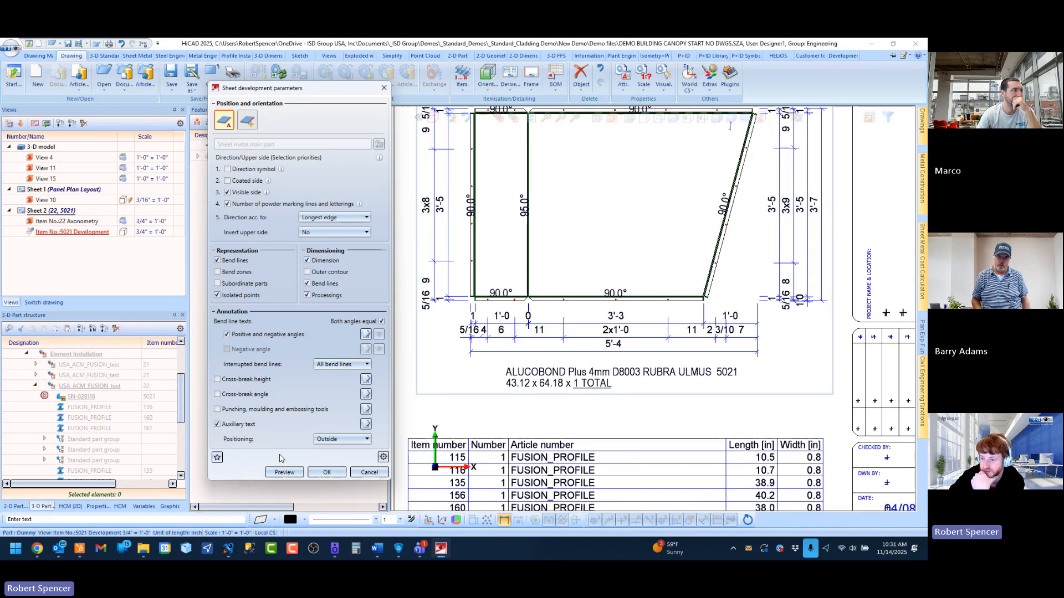
pyautogui.click(366, 425)
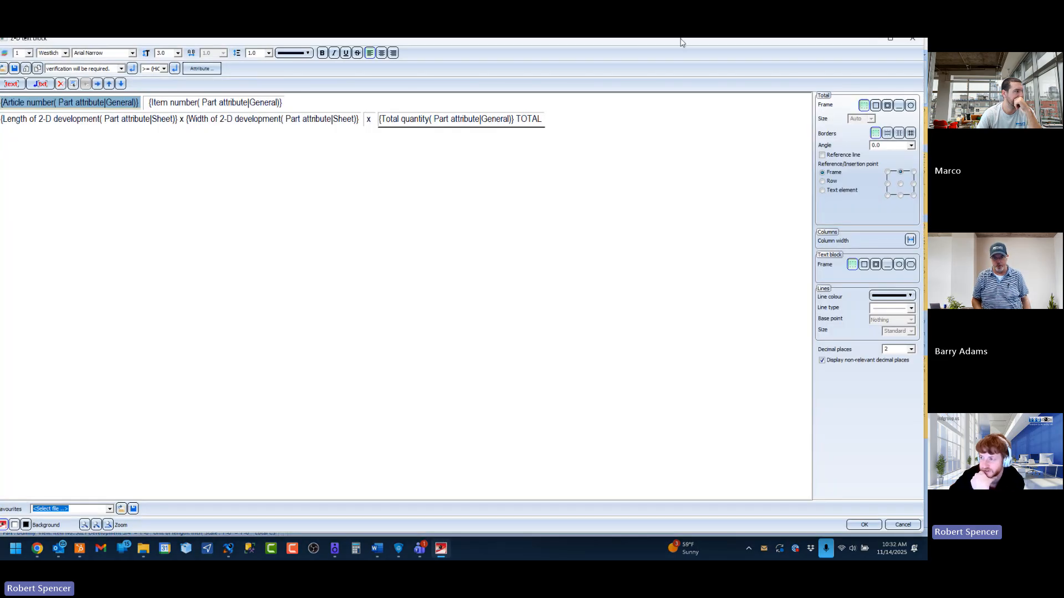
pyautogui.click(386, 122)
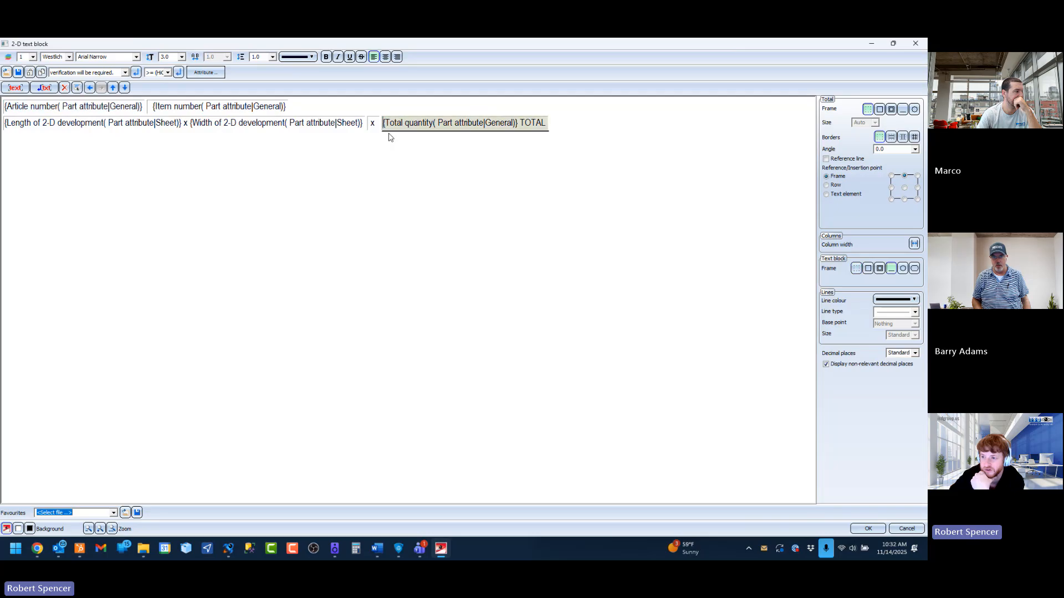
pyautogui.moveTo(384, 121); pyautogui.dragTo(404, 122)
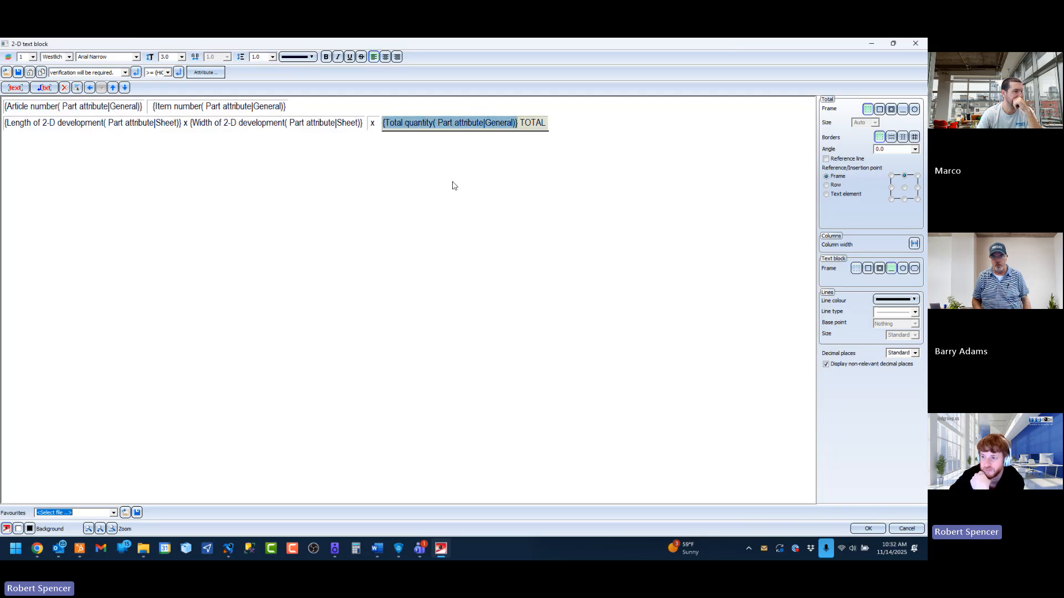
# Step: Look up the Total quantity part attribute in the text block's attribute list, then cancel the attribute selection
pyautogui.click(205, 73)
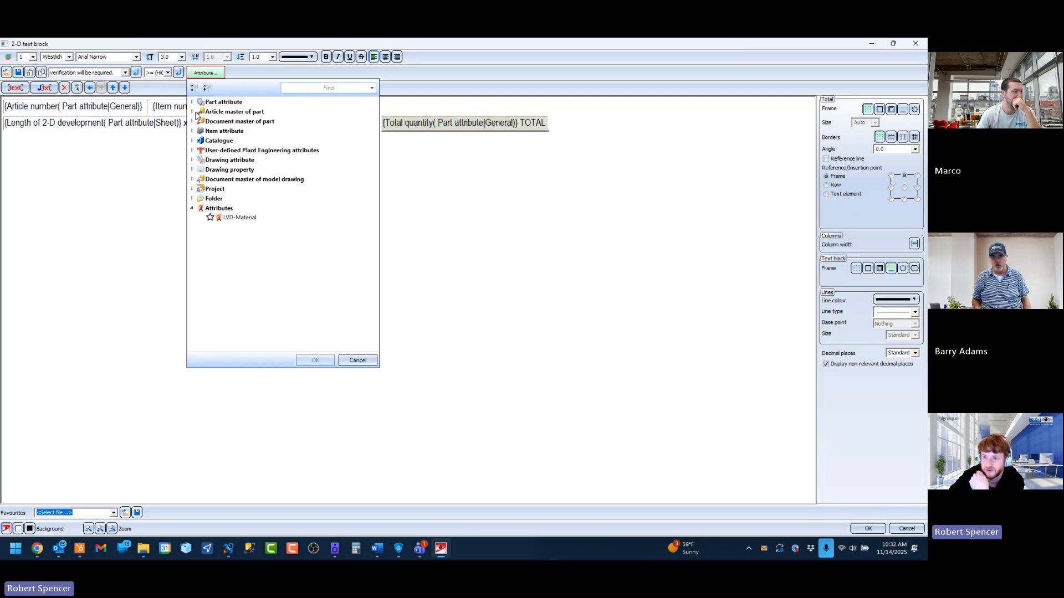
pyautogui.click(193, 101)
pyautogui.scroll(-10, 268, 287)
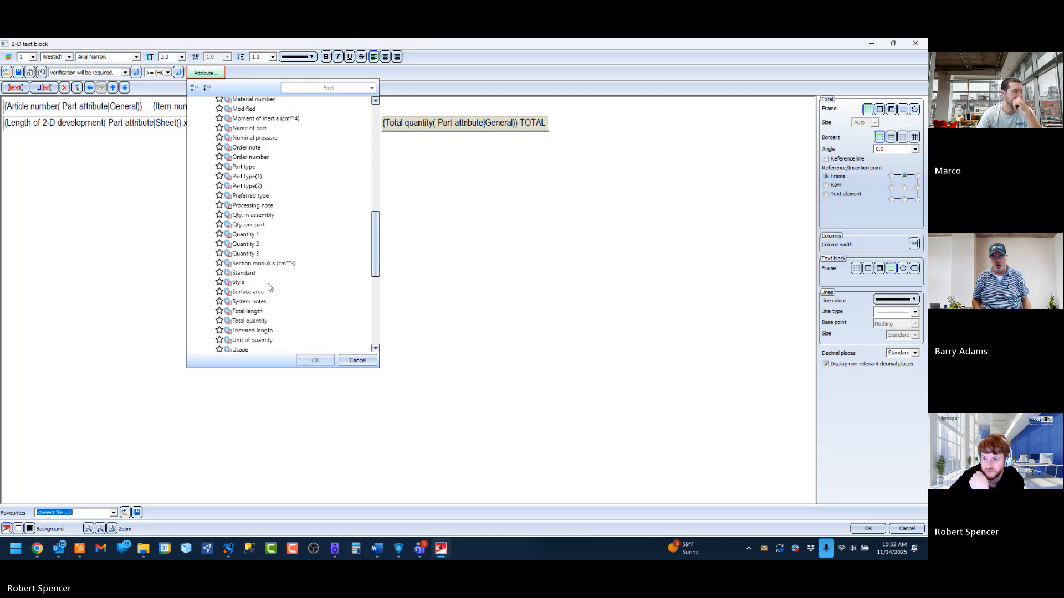
pyautogui.scroll(-3, 268, 287)
pyautogui.click(255, 251)
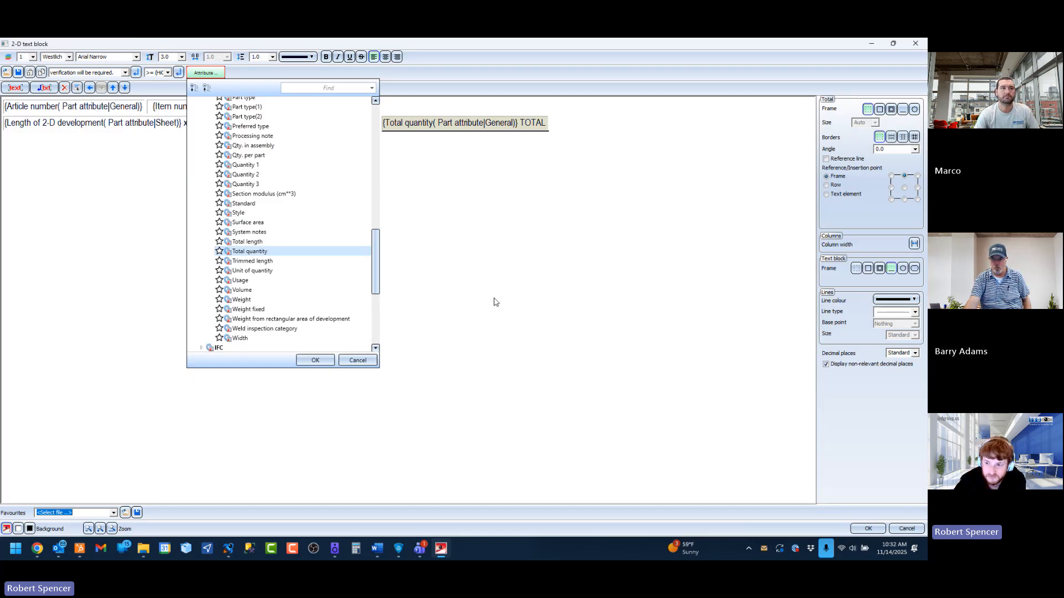
pyautogui.click(358, 360)
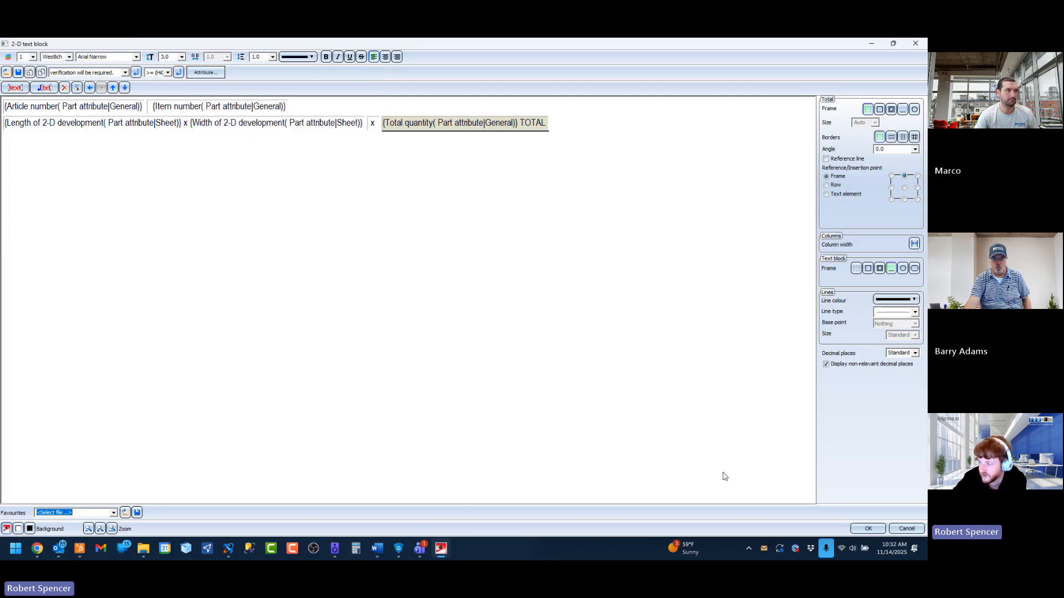
# Step: Cancel the text block editor and the sheet development parameters, and fit the whole sheet in view
pyautogui.click(906, 528)
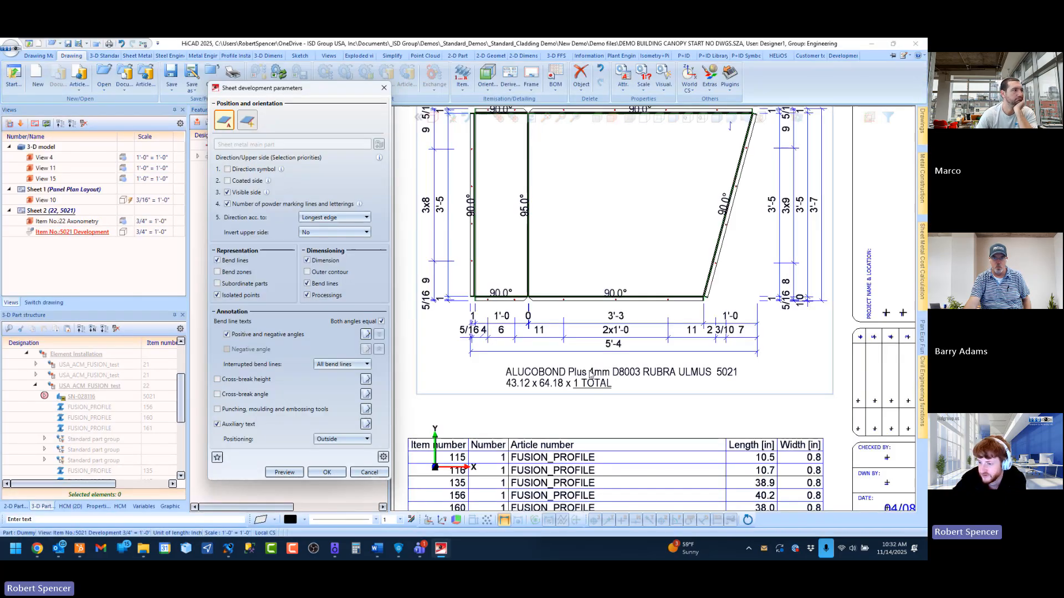
pyautogui.click(368, 472)
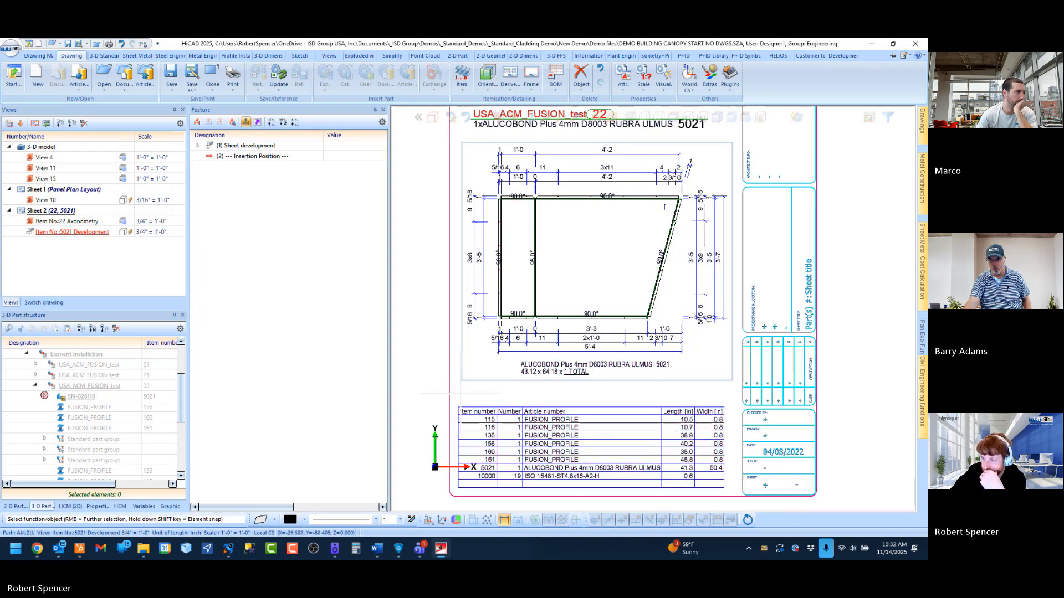
pyautogui.scroll(-2, 461, 394)
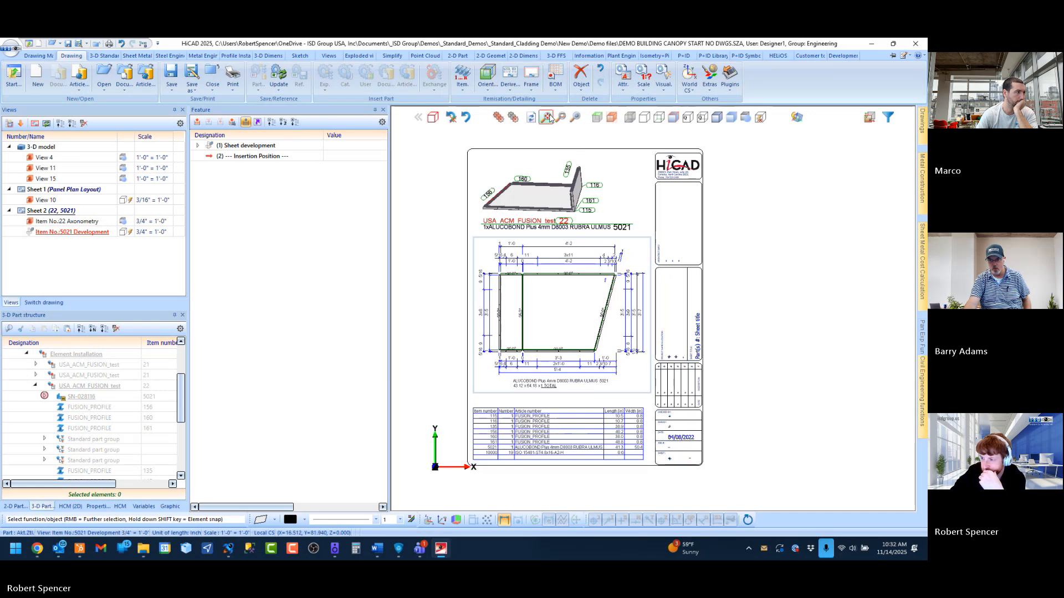
pyautogui.click(549, 118)
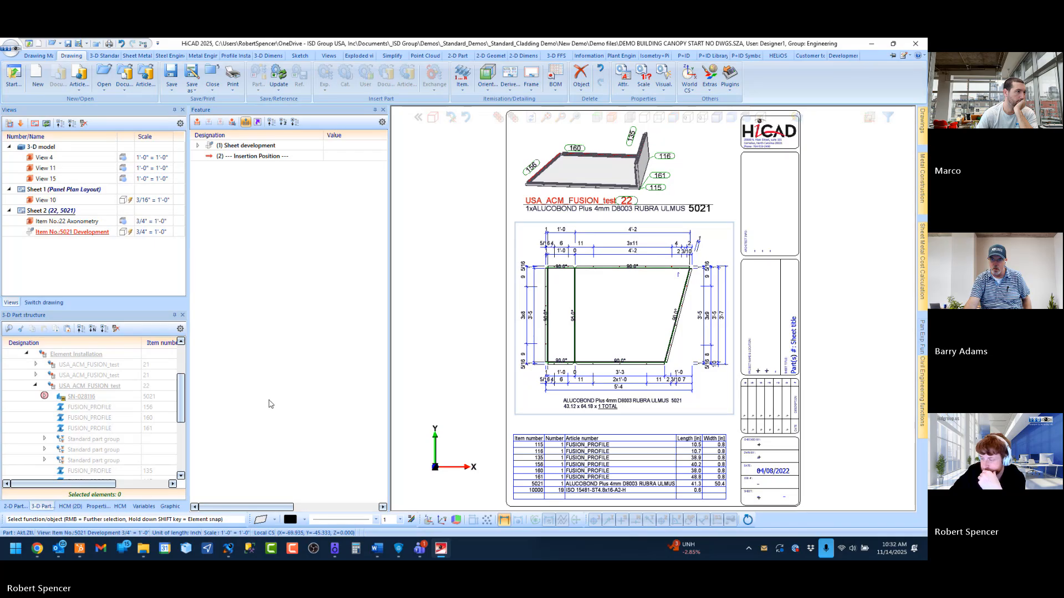
# Step: Switch to Outlook, open the HICTMP-12351 issue update message, and read its fix versions and comment
pyautogui.moveTo(58, 549)
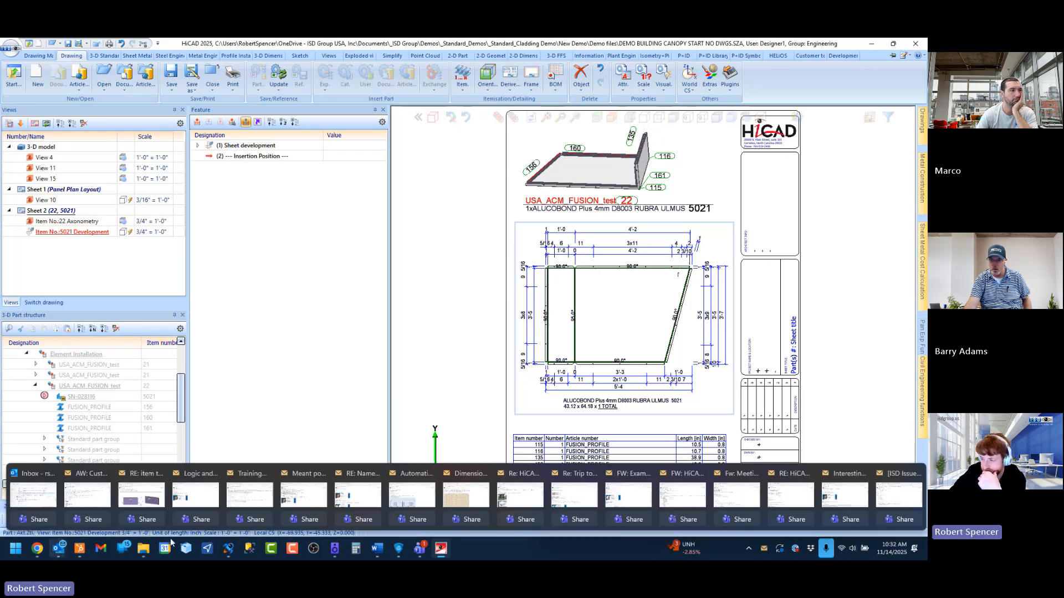
pyautogui.click(893, 495)
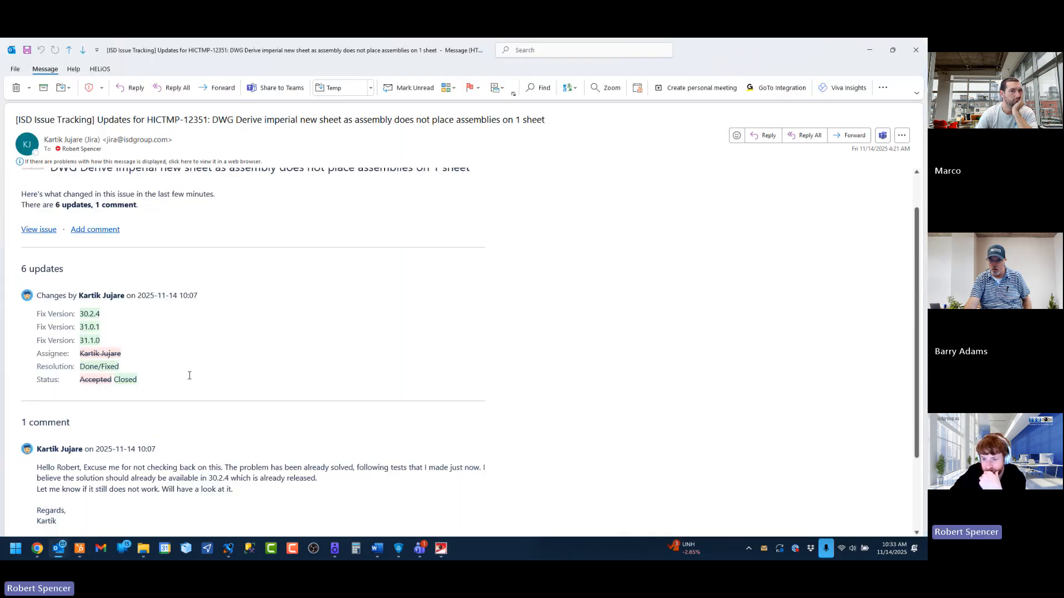
pyautogui.scroll(-3, 190, 373)
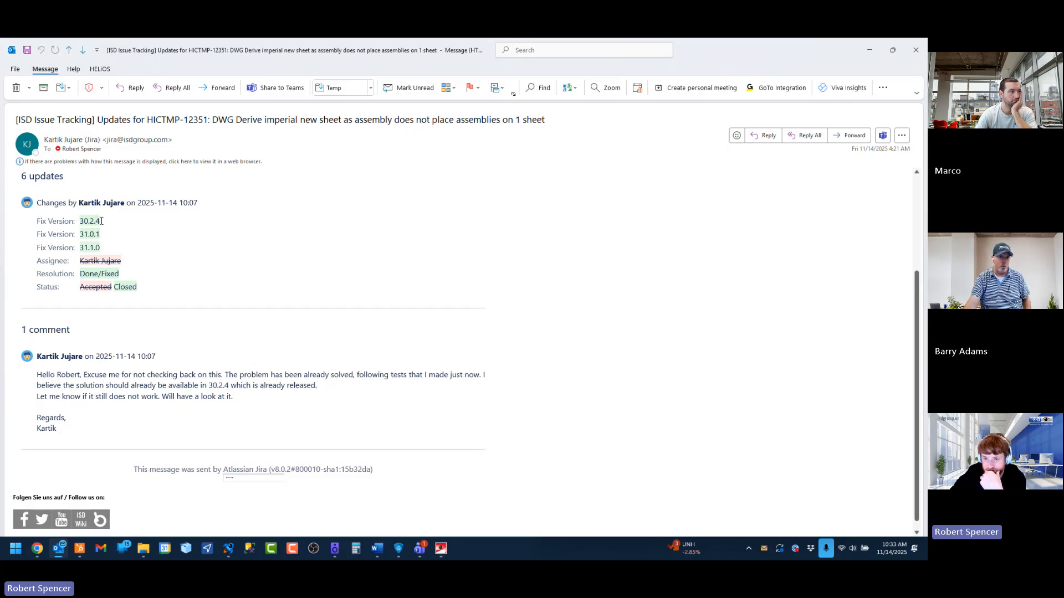
pyautogui.moveTo(102, 221); pyautogui.dragTo(79, 221)
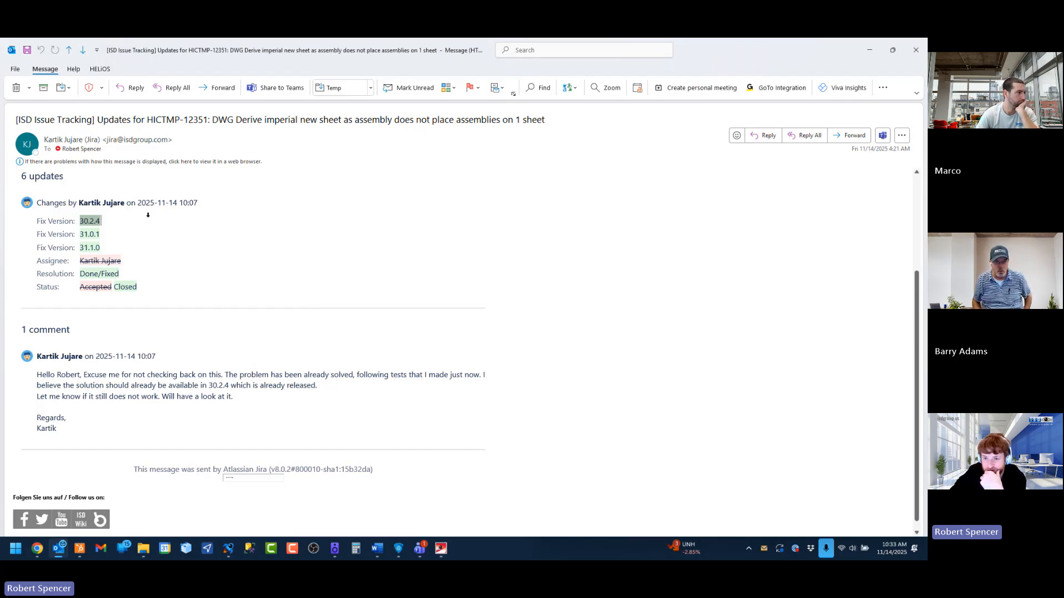
pyautogui.moveTo(234, 398)
pyautogui.mouseDown()
pyautogui.moveTo(32, 373)
pyautogui.moveTo(240, 403)
pyautogui.mouseUp()
pyautogui.click(42, 375)
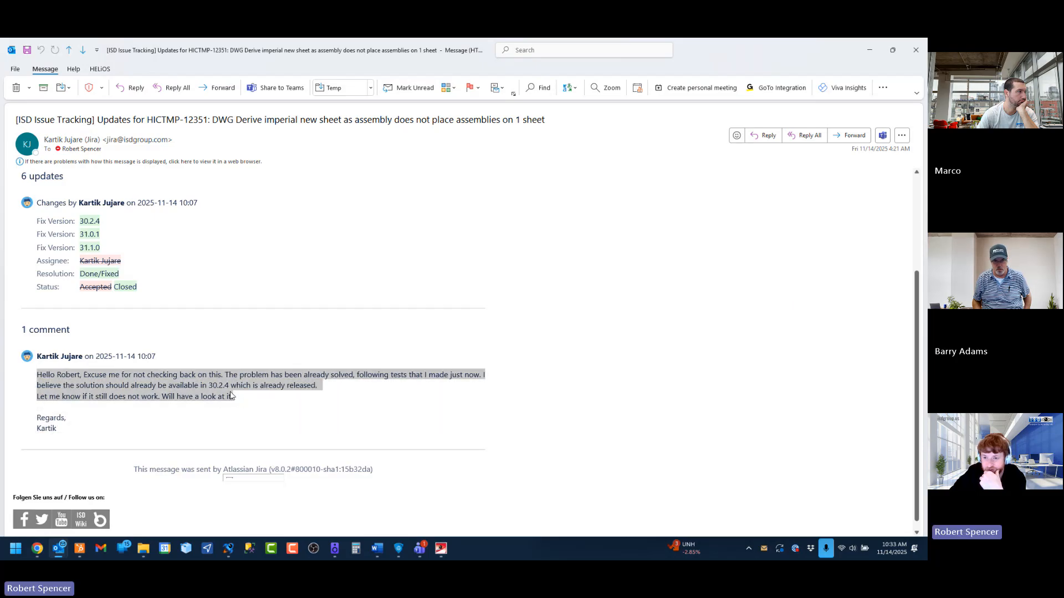
# Step: Examine the fix version list in the issue update, highlighting the 30.2.4 entry
pyautogui.moveTo(78, 221); pyautogui.dragTo(107, 220)
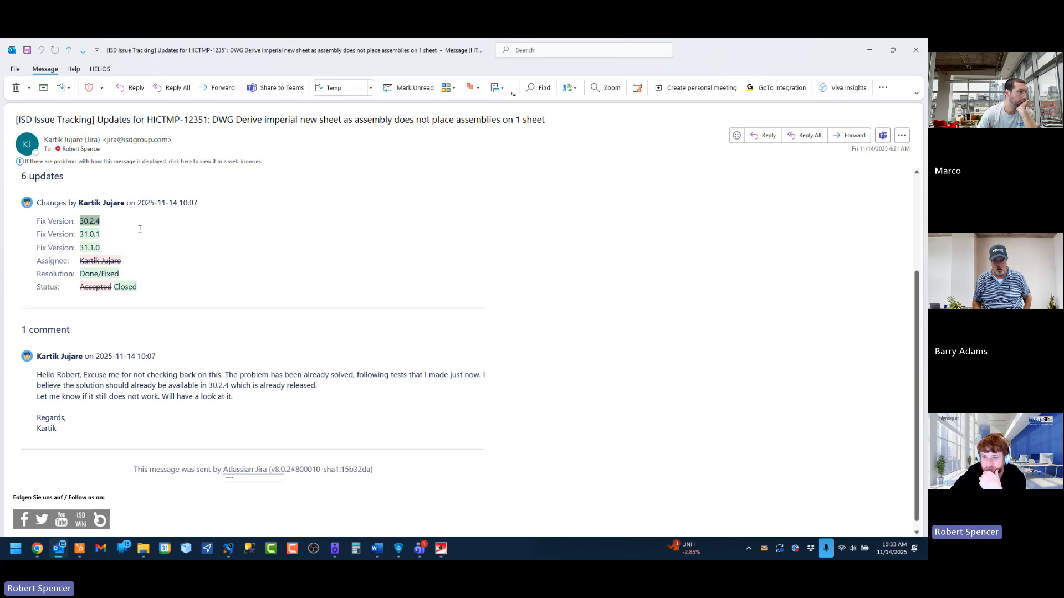
pyautogui.click(188, 283)
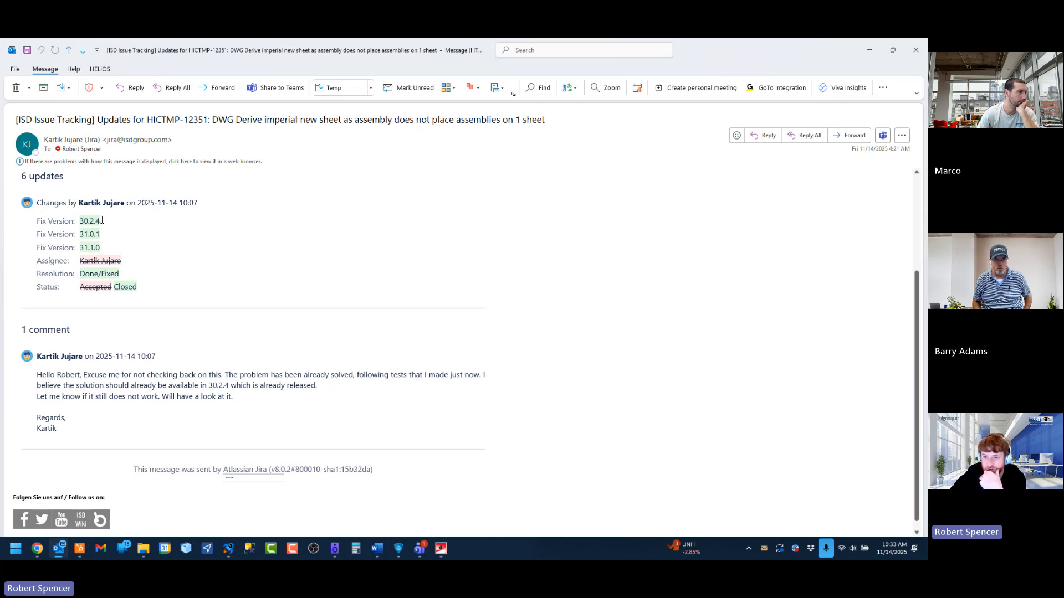
pyautogui.moveTo(101, 221); pyautogui.dragTo(81, 218)
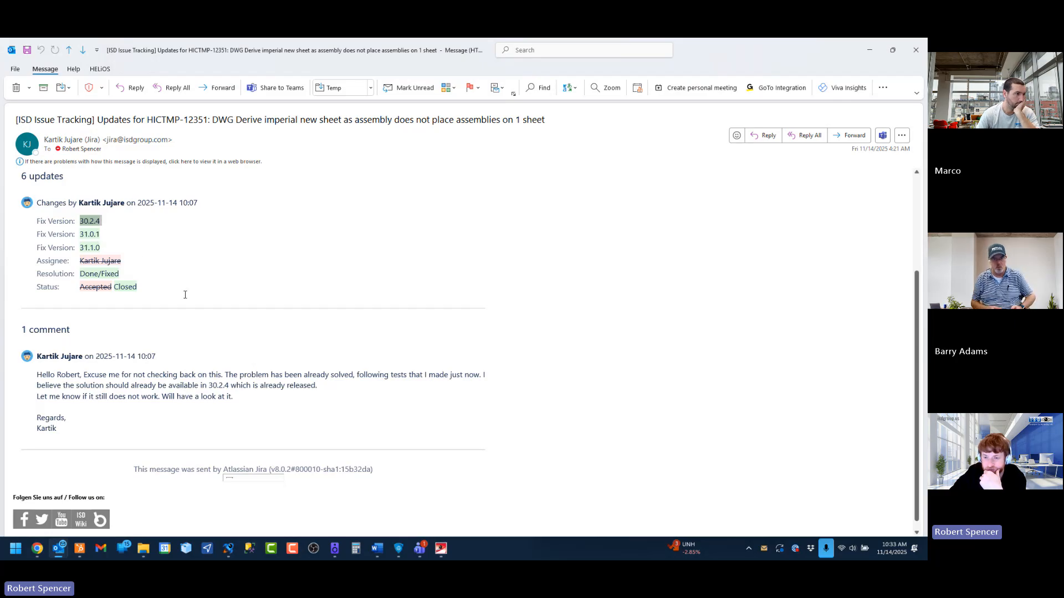
pyautogui.click(184, 274)
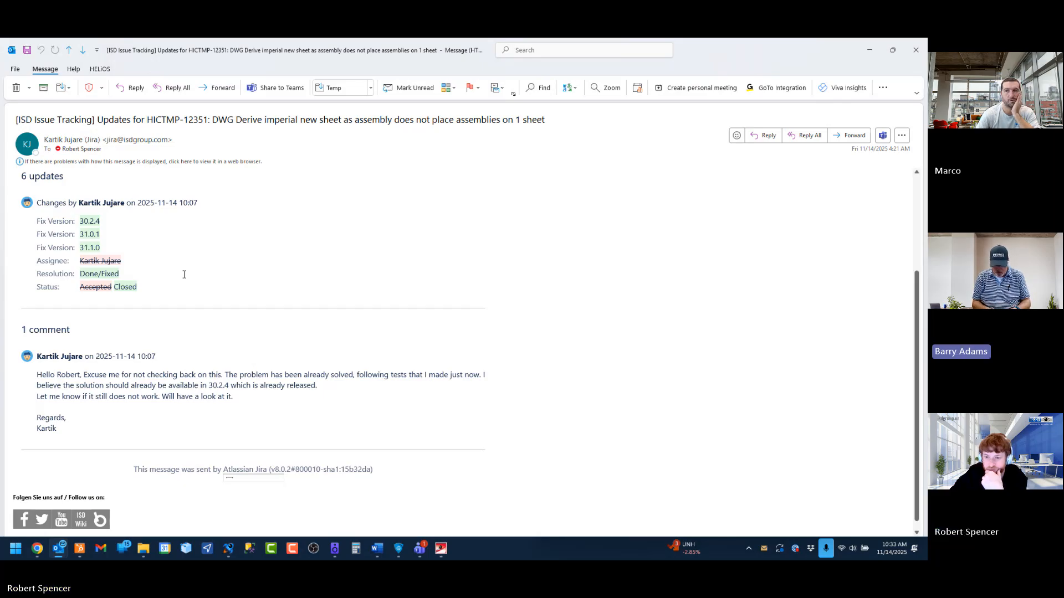
pyautogui.scroll(2, 184, 275)
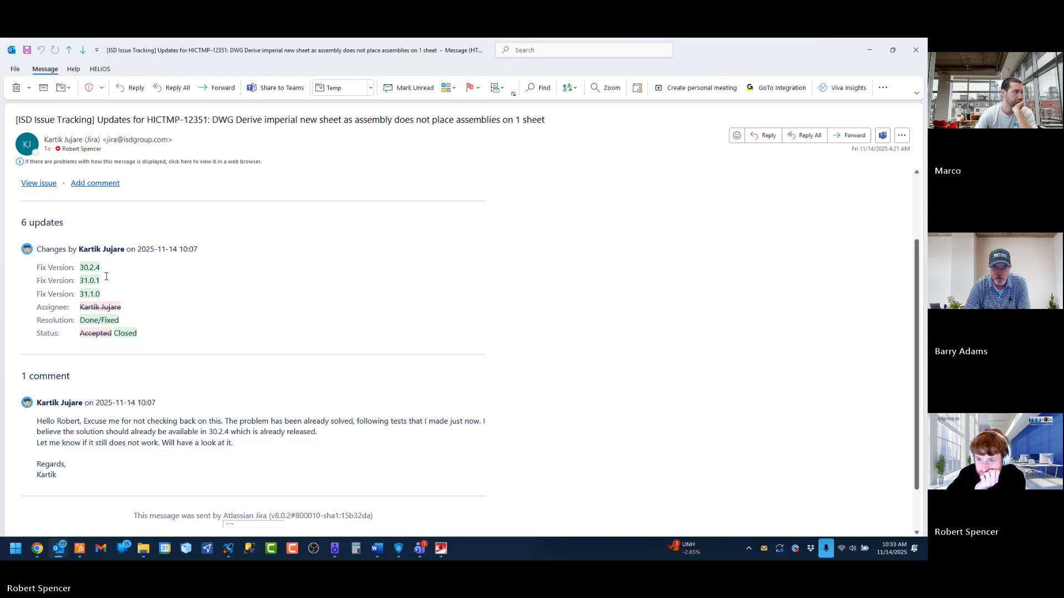
pyautogui.moveTo(81, 268); pyautogui.dragTo(98, 268)
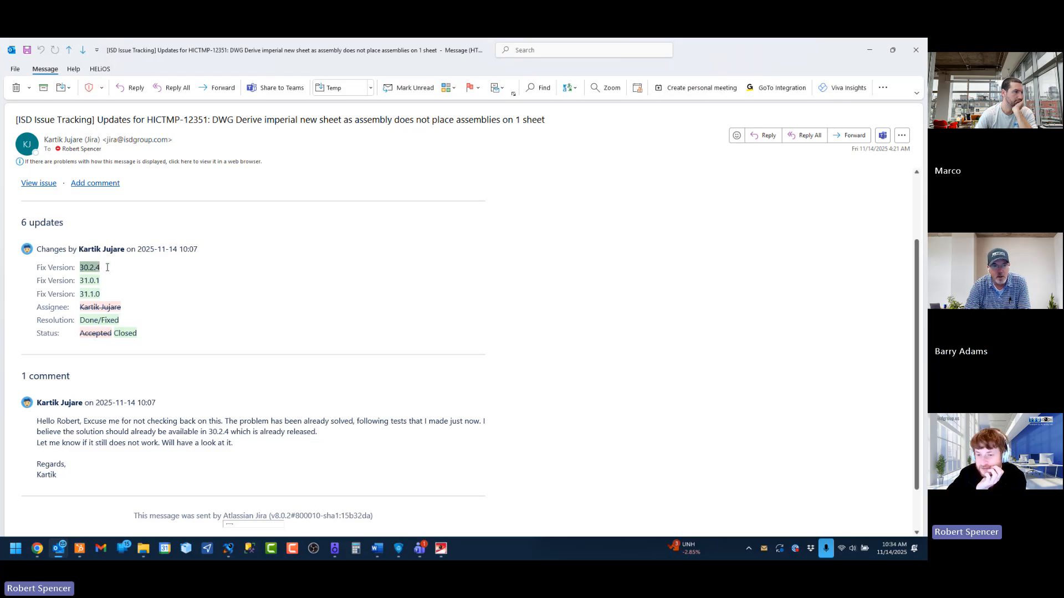
pyautogui.click(336, 299)
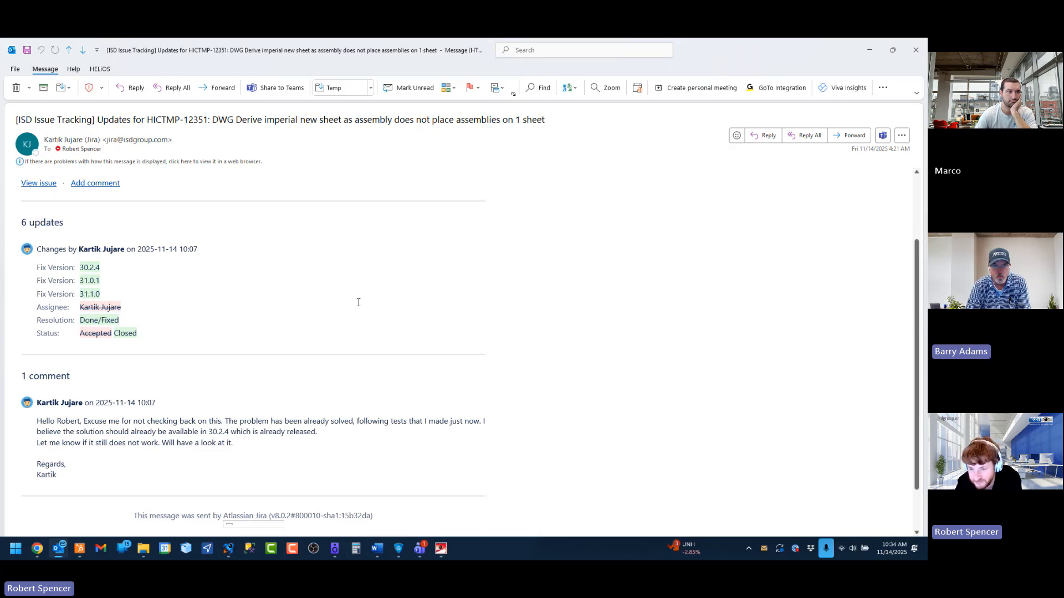
# Step: Open the ISD Launcher, review the HiCAD versions available in its path selection, and return to the message
pyautogui.click(234, 551)
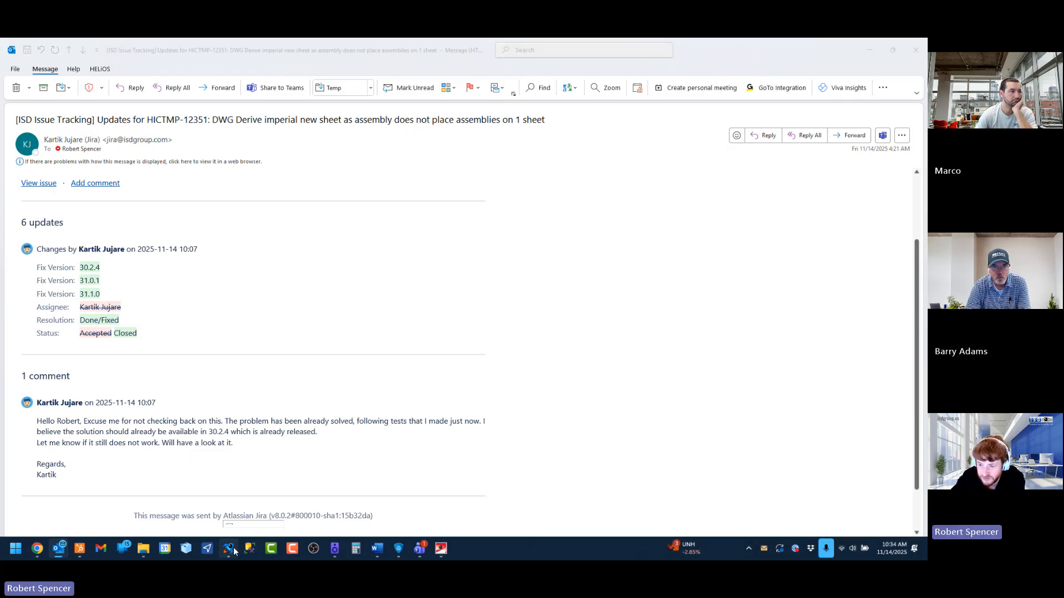
pyautogui.click(609, 187)
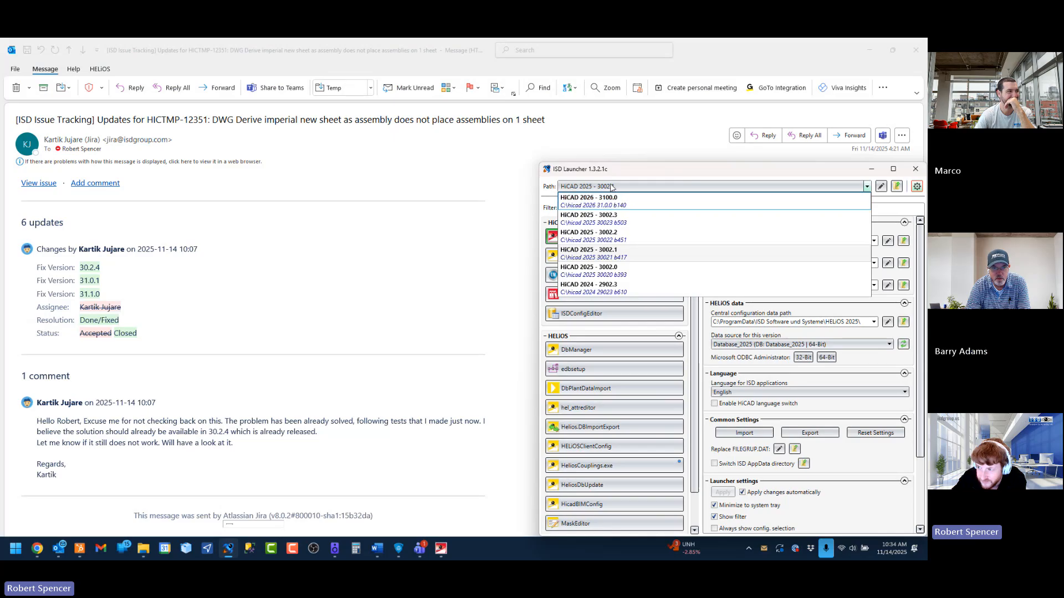
pyautogui.click(612, 188)
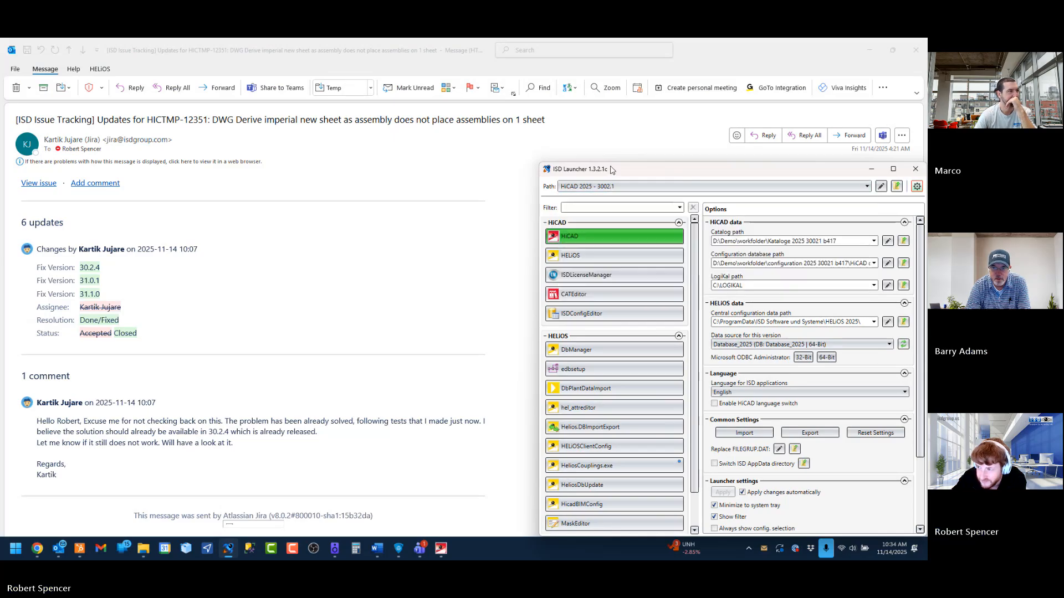
pyautogui.click(349, 291)
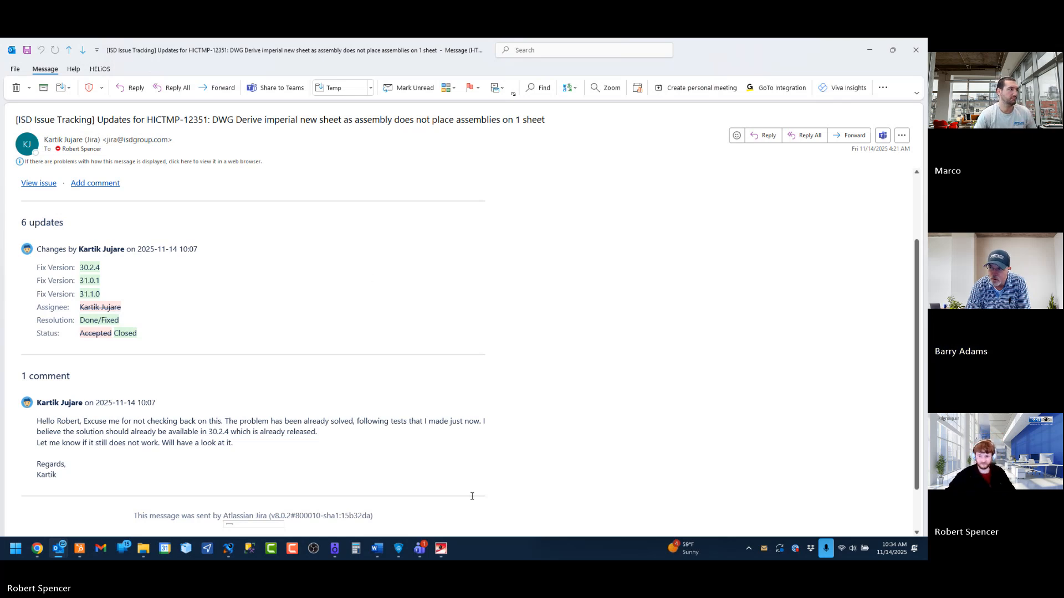
# Step: Switch to HiCAD, close the active drawing without saving it, and exit the program
pyautogui.click(441, 549)
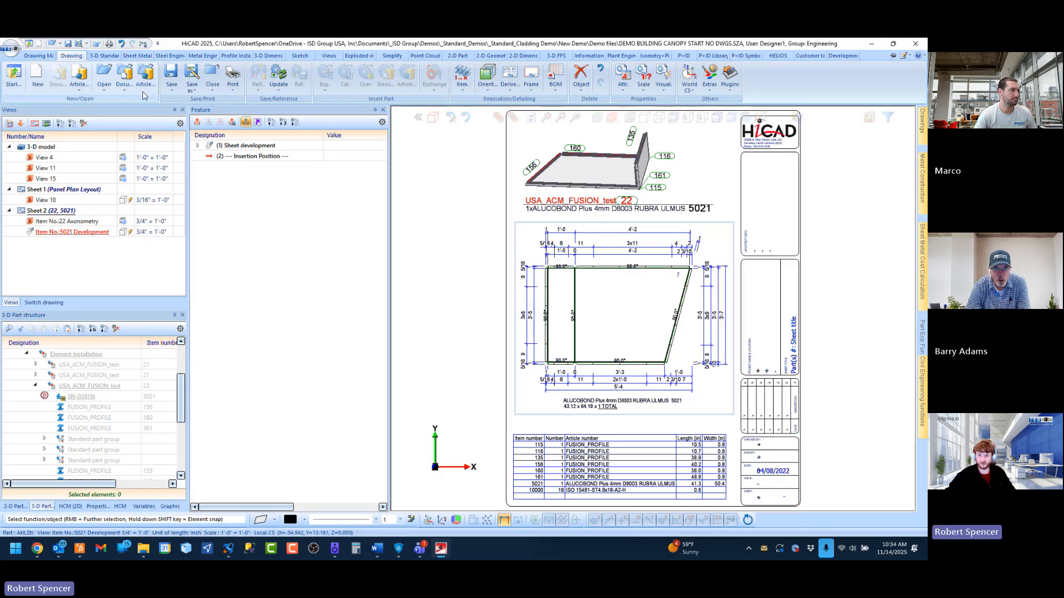
pyautogui.click(96, 44)
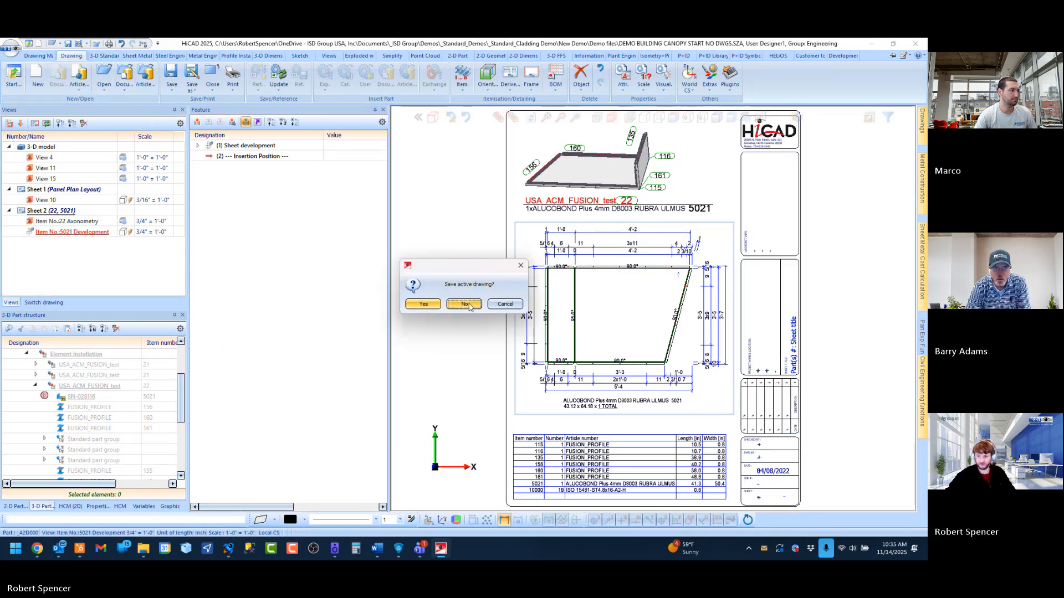
pyautogui.click(468, 303)
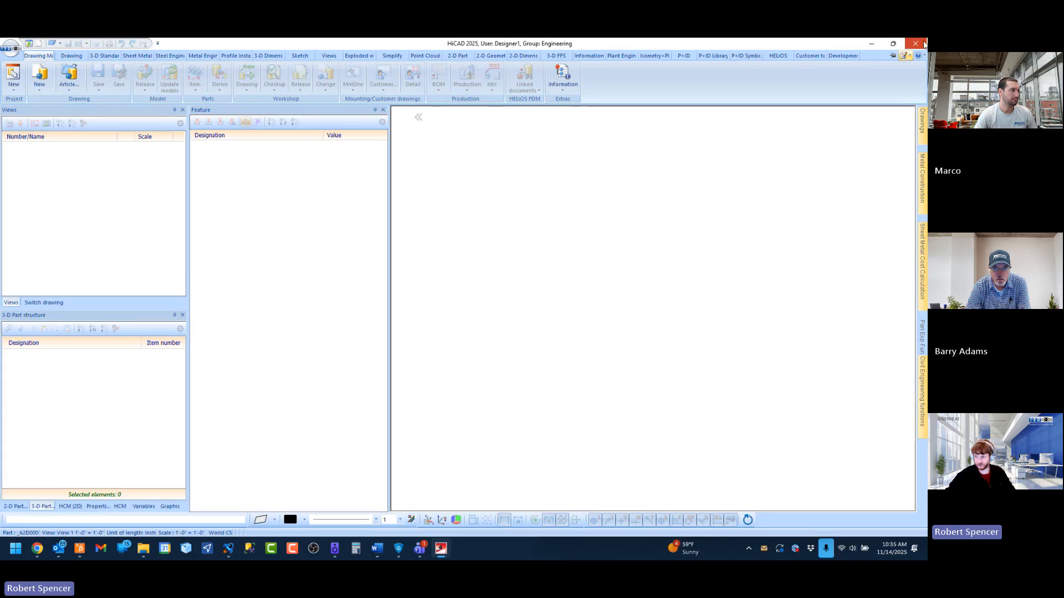
pyautogui.click(448, 304)
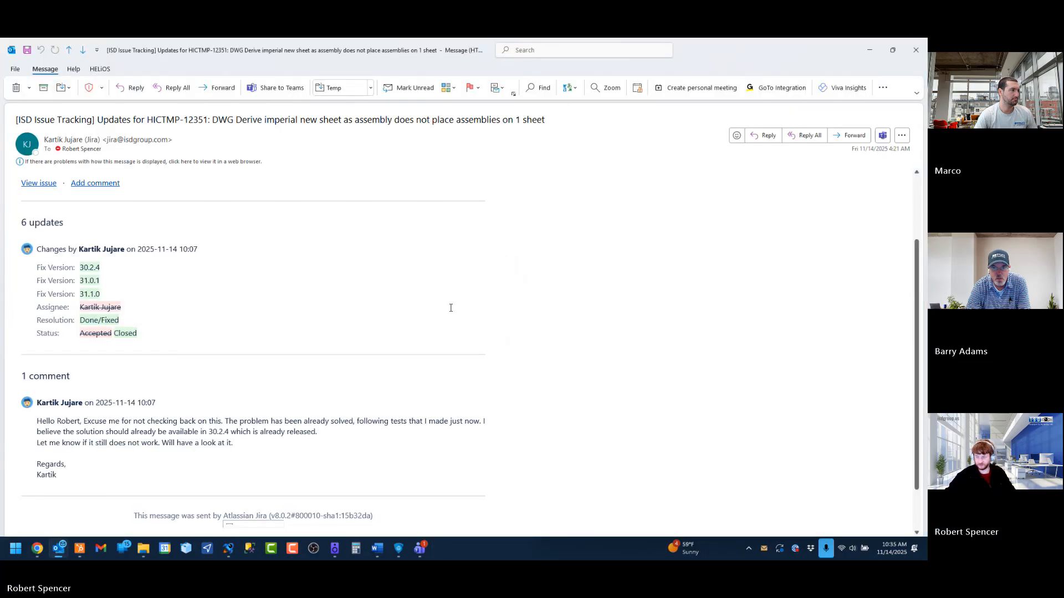
# Step: Set the ISD Launcher's path to HiCAD 2026 - 3100.0 and dismiss the missing-file warning
pyautogui.click(228, 549)
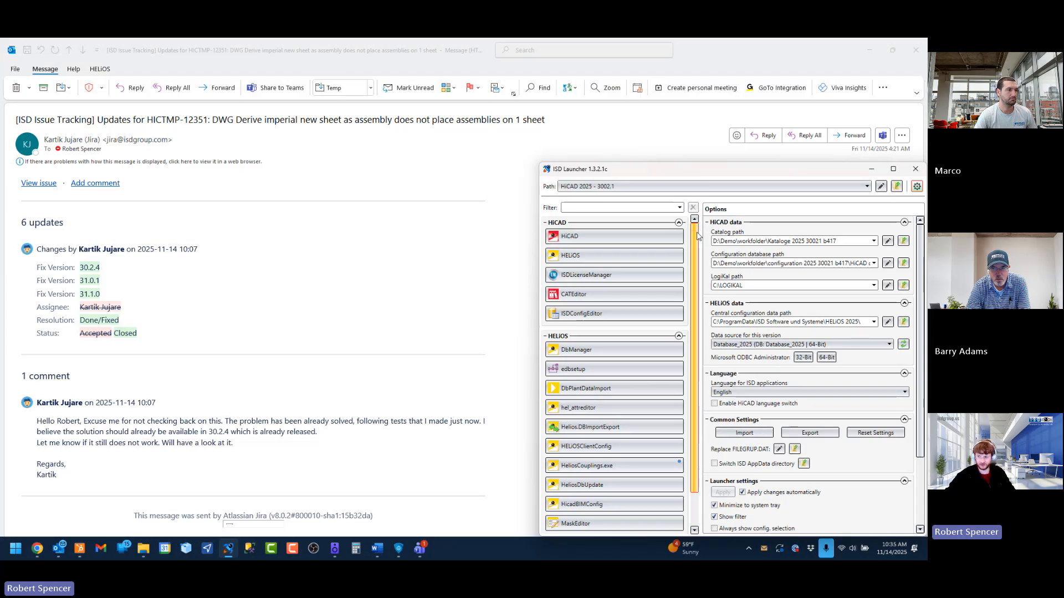
pyautogui.click(648, 186)
pyautogui.click(647, 200)
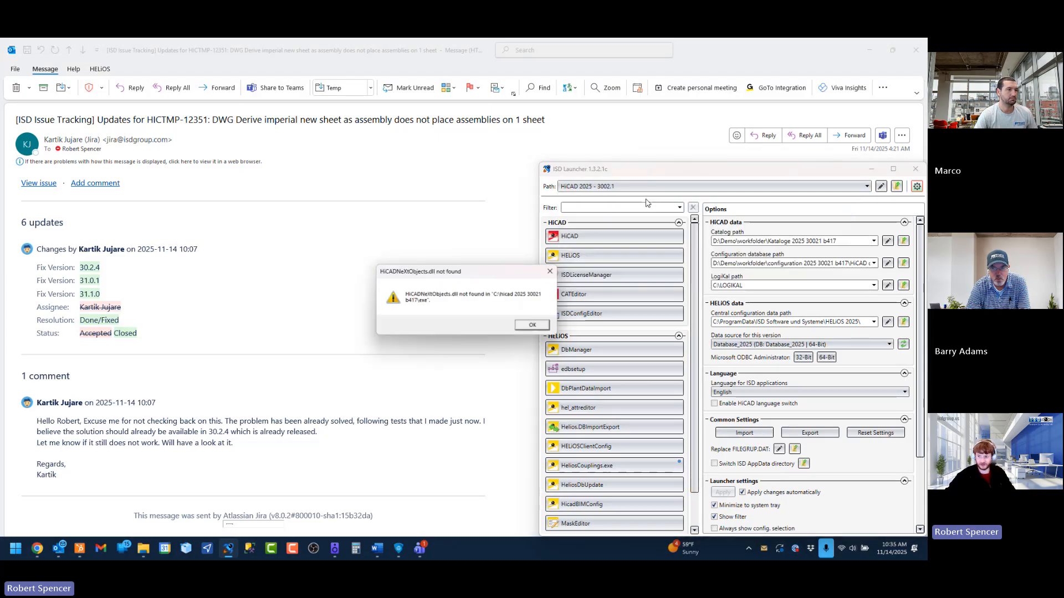
pyautogui.click(531, 326)
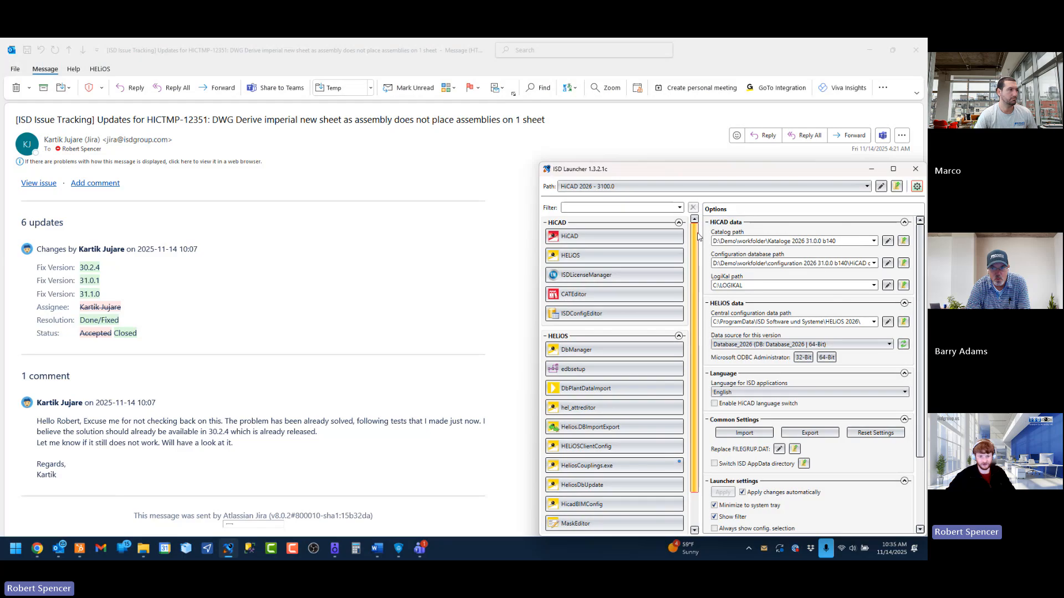
# Step: Switch to File Explorer and, in a new tab, browse the Dropbox to File Server ISD Group USA and its Technic folder
pyautogui.click(144, 549)
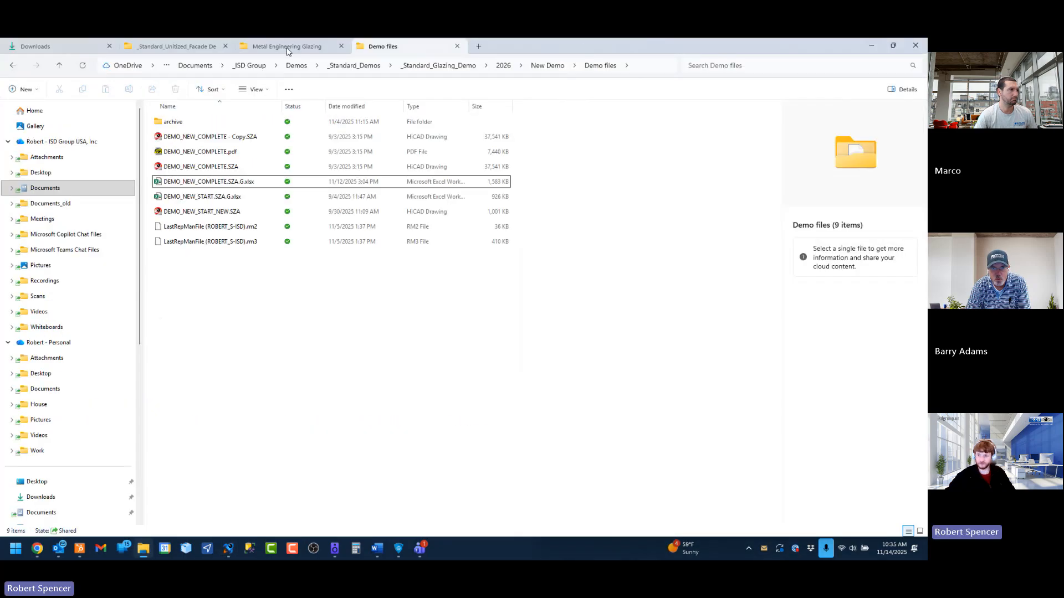
pyautogui.click(478, 46)
pyautogui.scroll(-5, 58, 371)
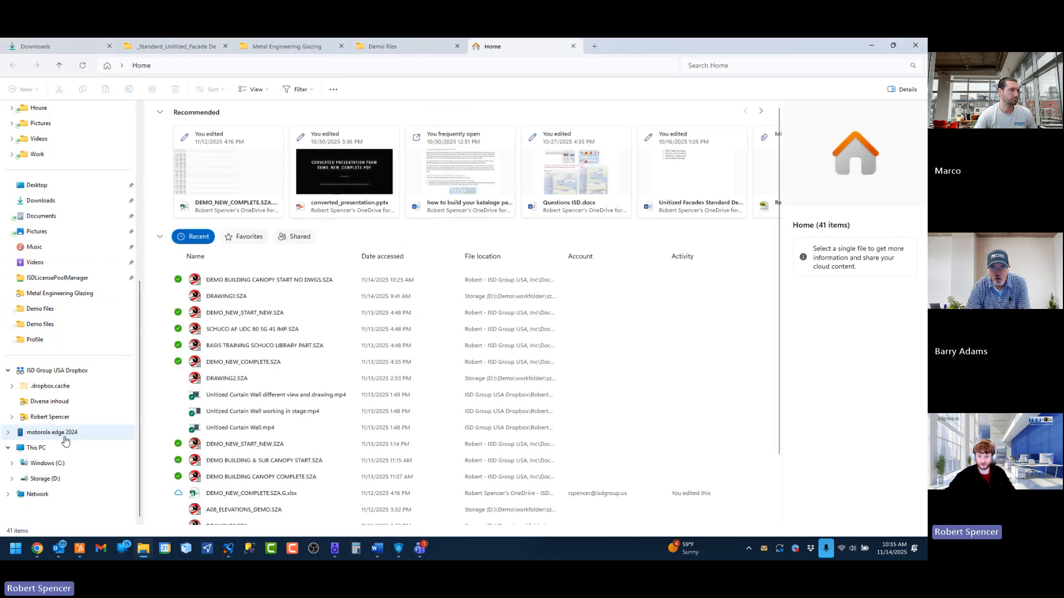
pyautogui.click(50, 416)
pyautogui.doubleClick(197, 135)
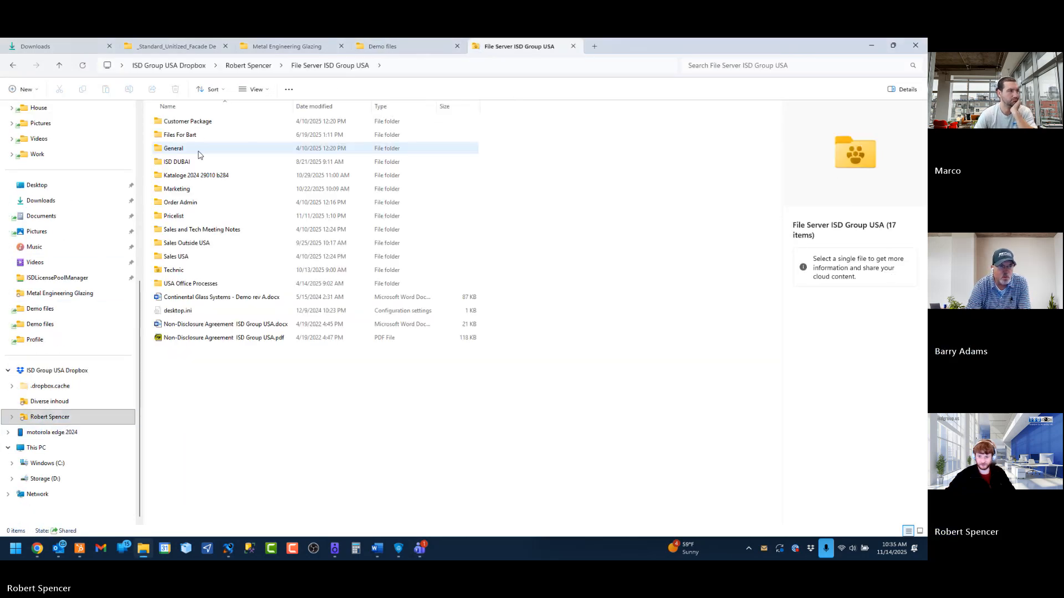
pyautogui.click(179, 272)
pyautogui.doubleClick(179, 271)
pyautogui.scroll(-7, 209, 427)
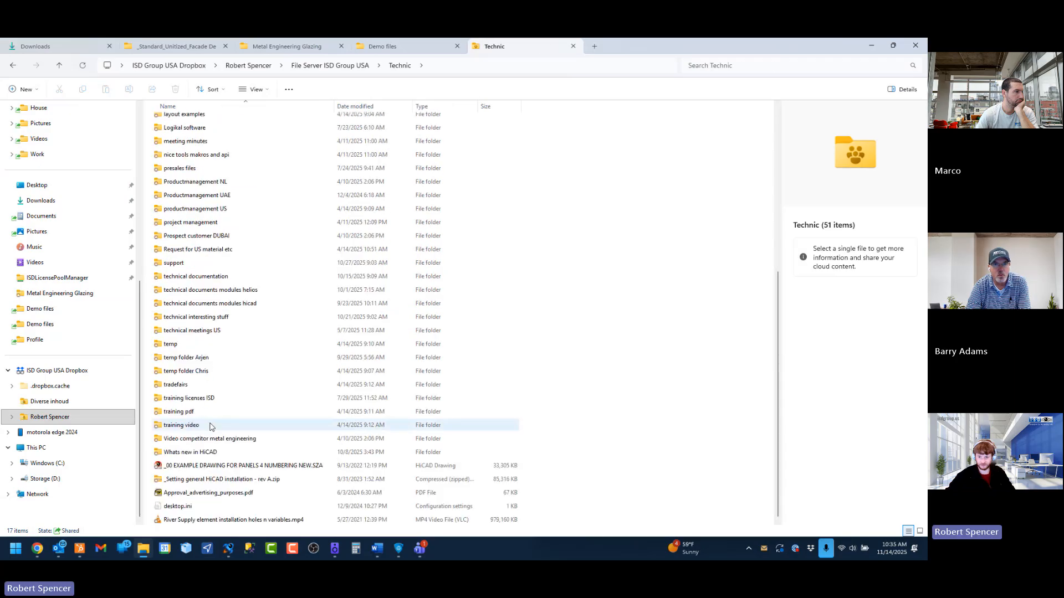
# Step: Open the presentation ISD 2026 - What's new.pptx from the 2026 - 31.0 folder inside Whats new in HiCAD
pyautogui.doubleClick(186, 452)
pyautogui.doubleClick(188, 122)
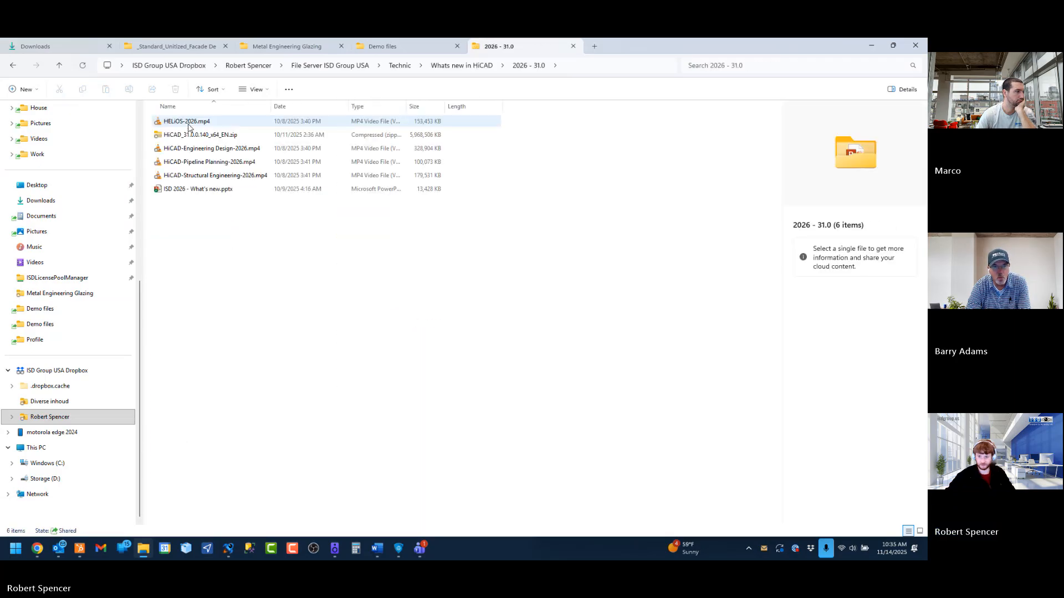
pyautogui.doubleClick(267, 190)
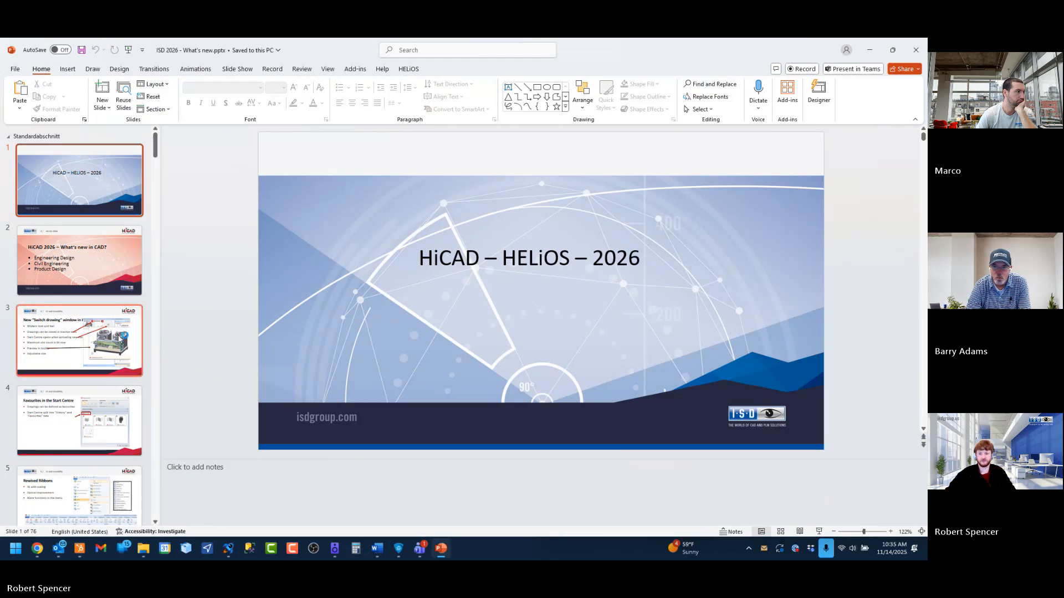
# Step: Look through the presentation for the Point Cloud topic and examine slides 28 and 29 on its visualisation settings and colour mode
pyautogui.scroll(-8, 83, 355)
pyautogui.scroll(-5, 99, 392)
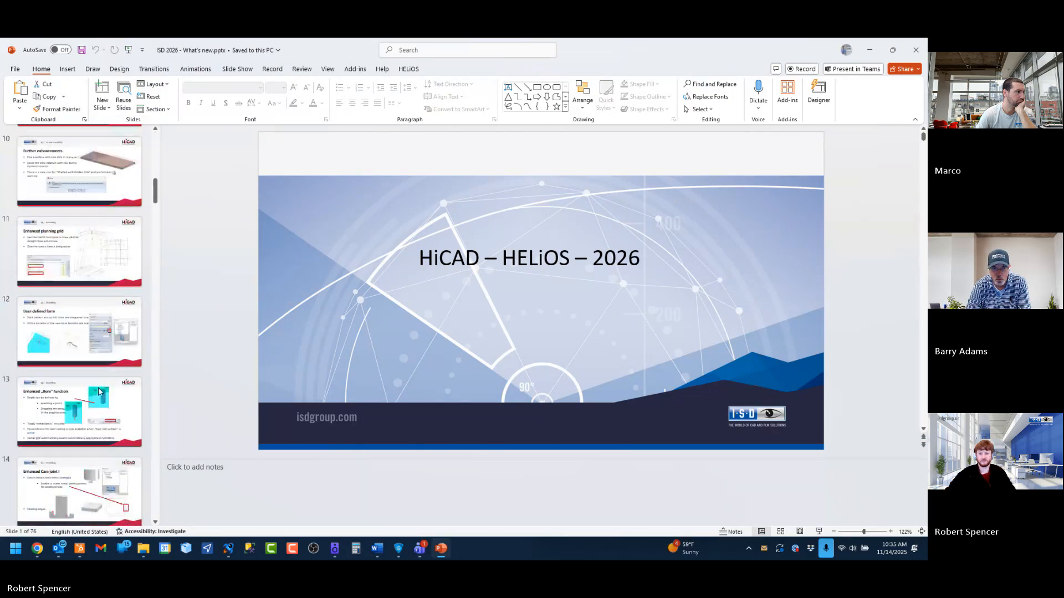
pyautogui.scroll(-4, 84, 382)
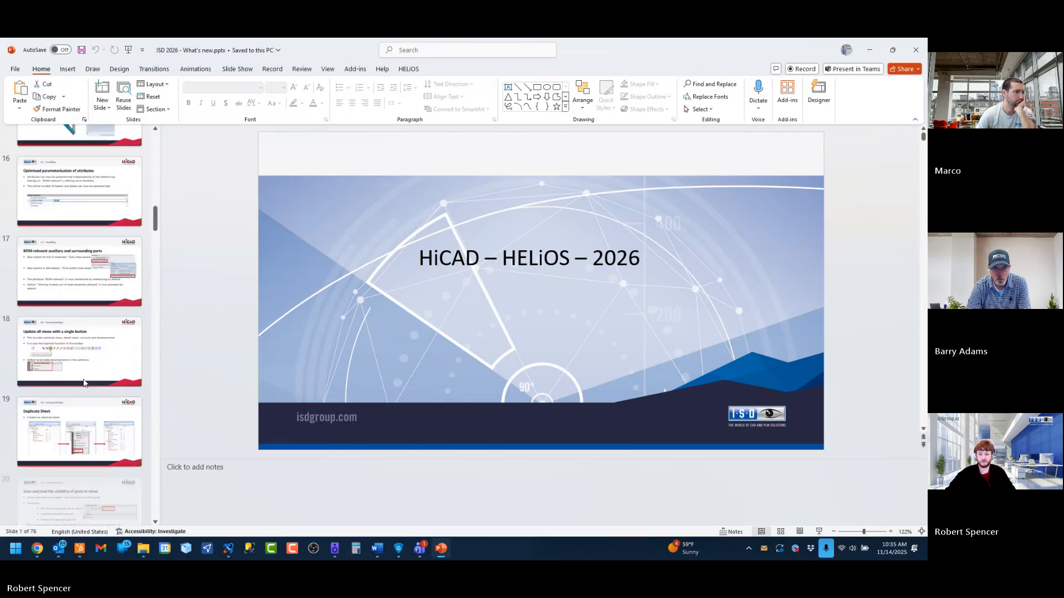
pyautogui.scroll(-10, 86, 383)
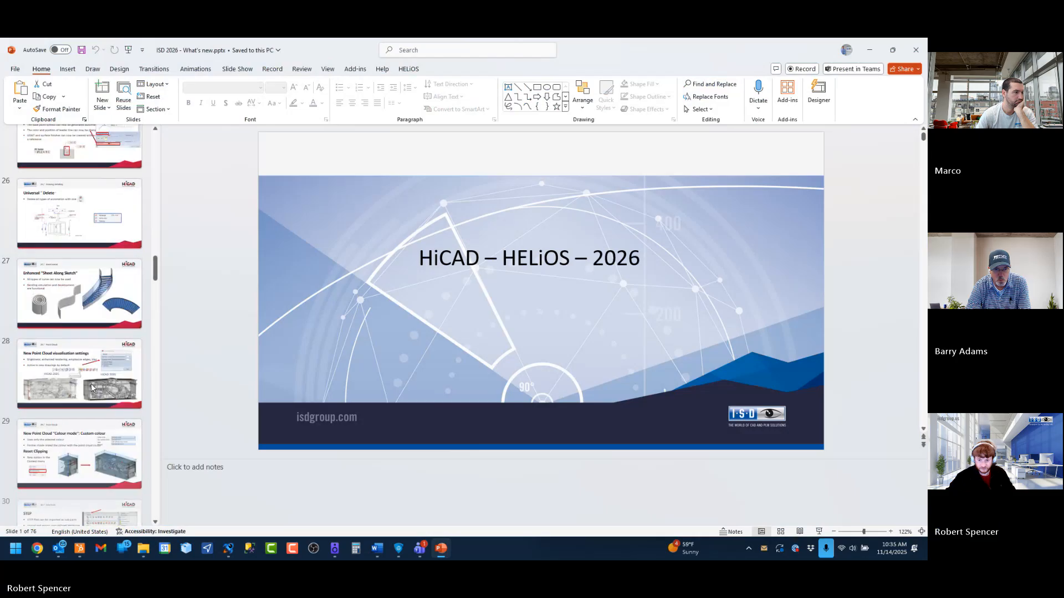
pyautogui.scroll(-1, 93, 388)
pyautogui.click(96, 351)
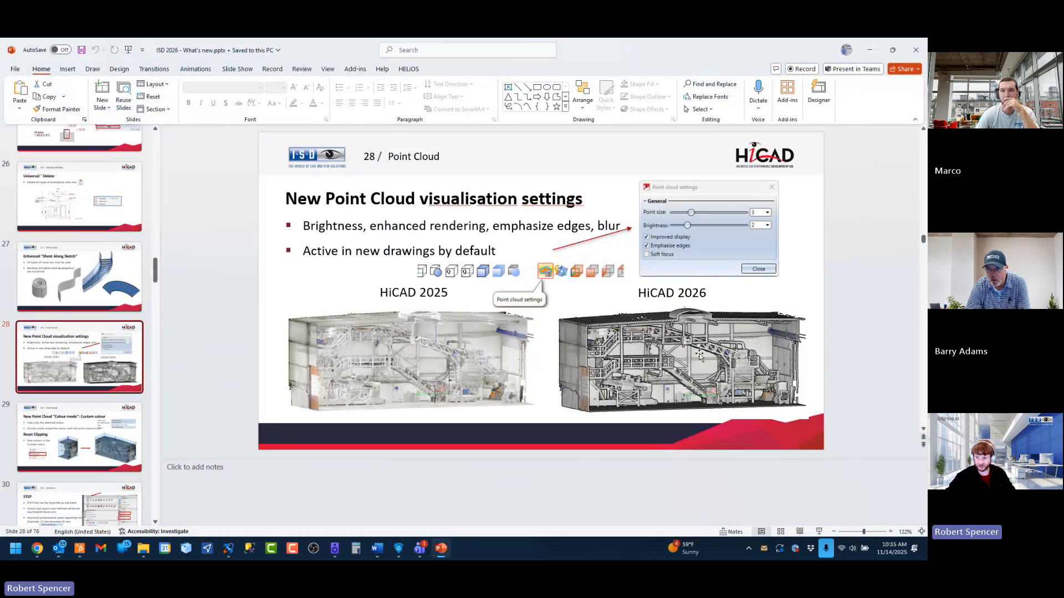
pyautogui.scroll(-1, 777, 340)
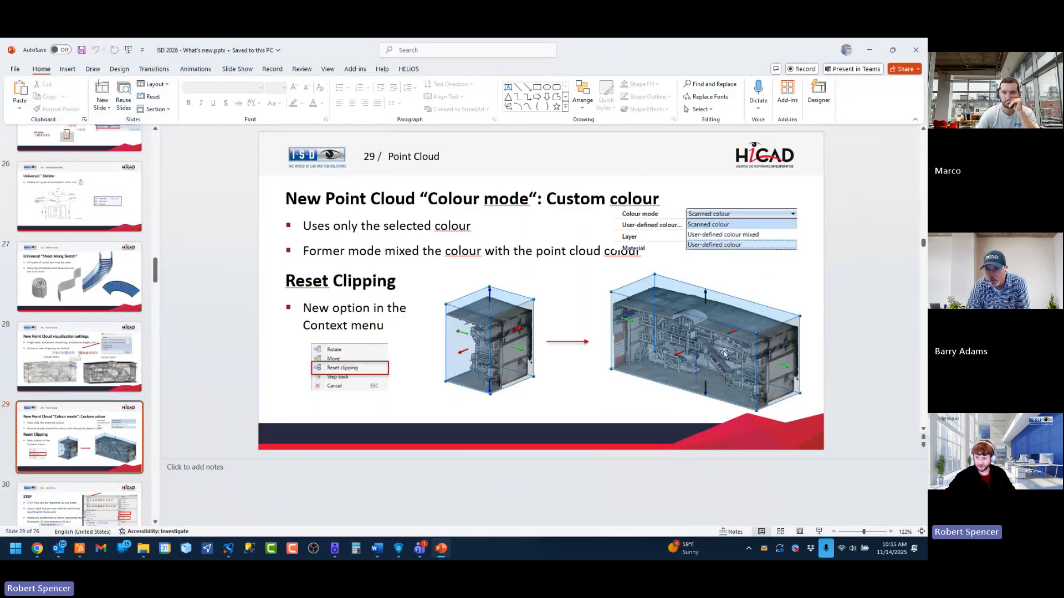
pyautogui.scroll(1, 577, 357)
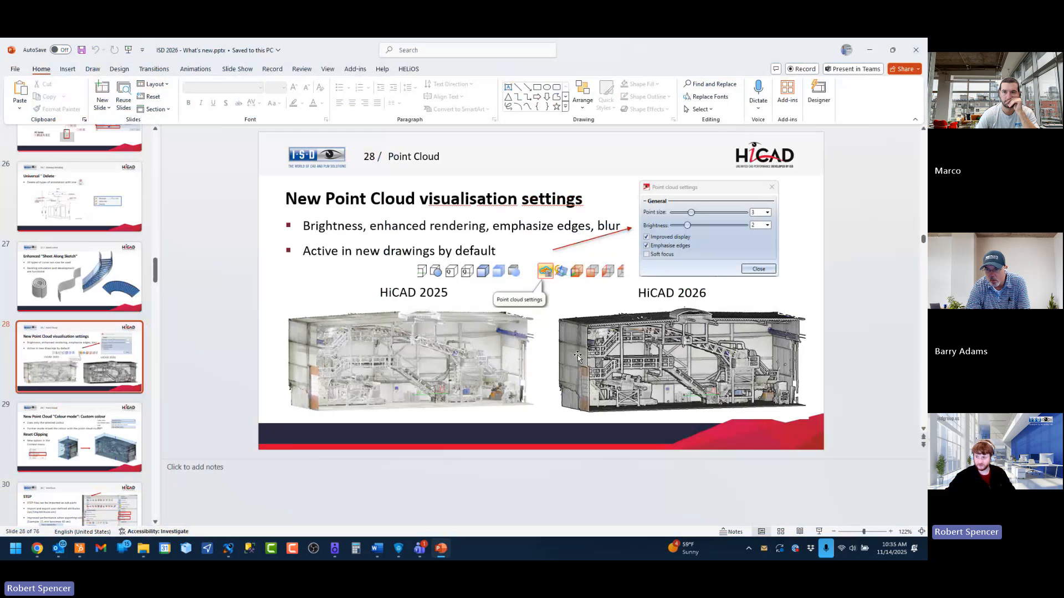
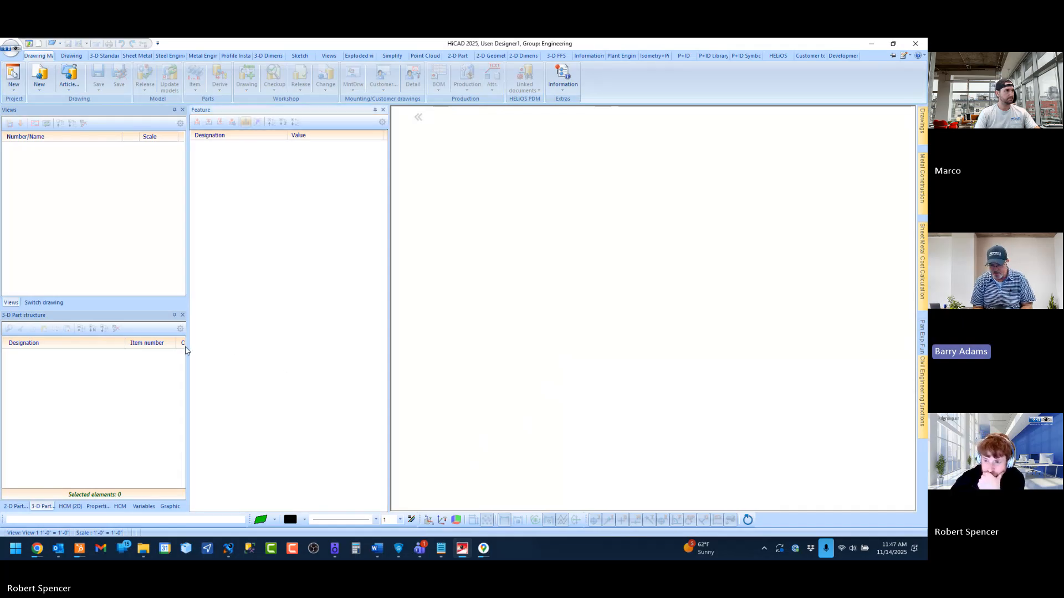
# Step: In HiCAD, narrow the part structure columns and open the recently used drawing DEMO BUILDING CANOPY START NO DWGS.SZA
pyautogui.moveTo(176, 345)
pyautogui.mouseDown()
pyautogui.moveTo(165, 344)
pyautogui.moveTo(182, 345)
pyautogui.mouseUp()
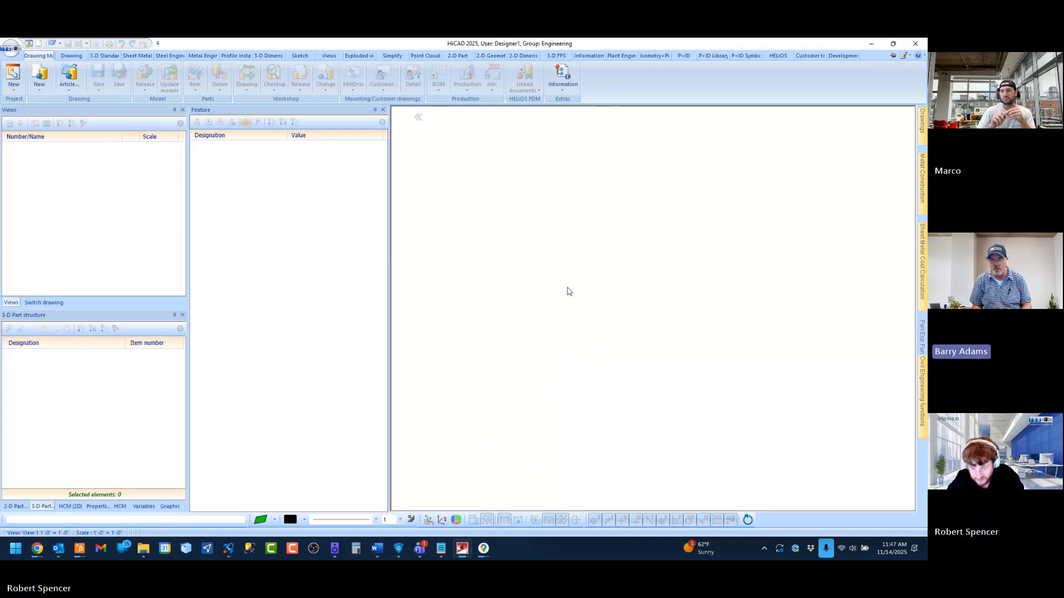
pyautogui.click(12, 56)
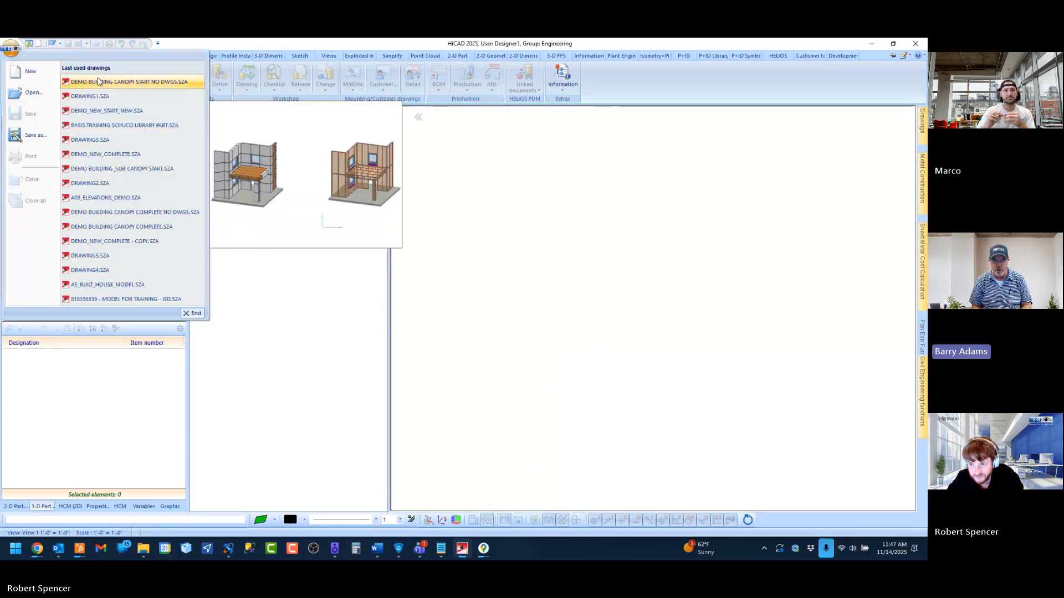
pyautogui.click(98, 81)
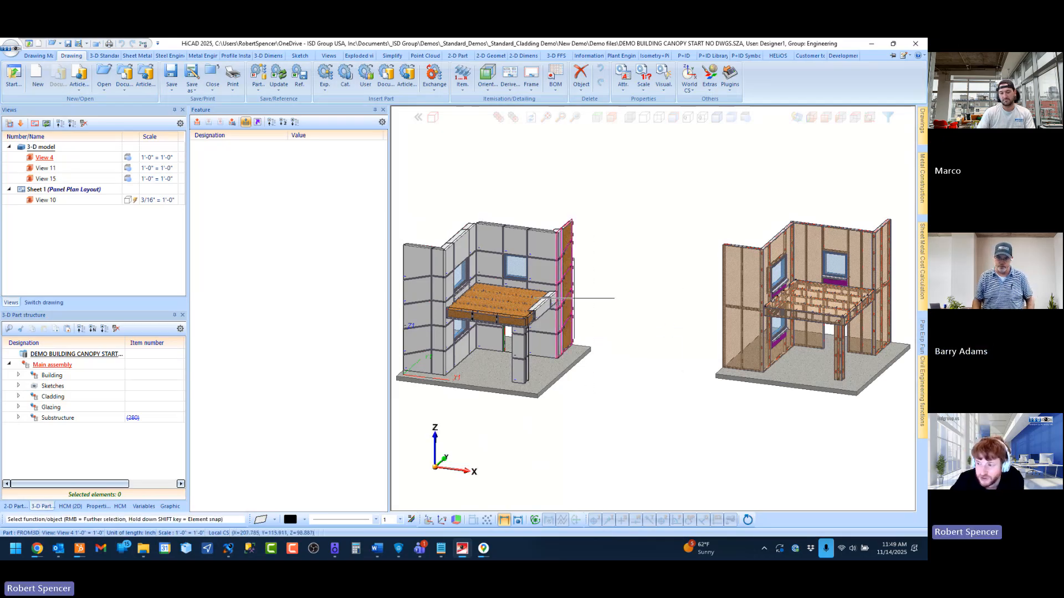
pyautogui.scroll(-3, 610, 298)
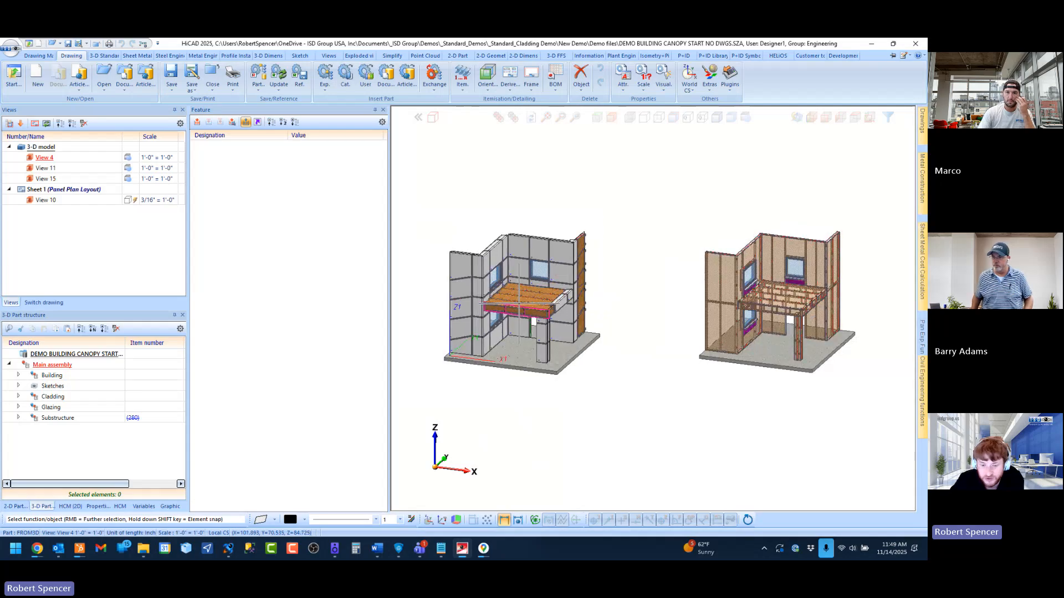
pyautogui.scroll(1, 519, 304)
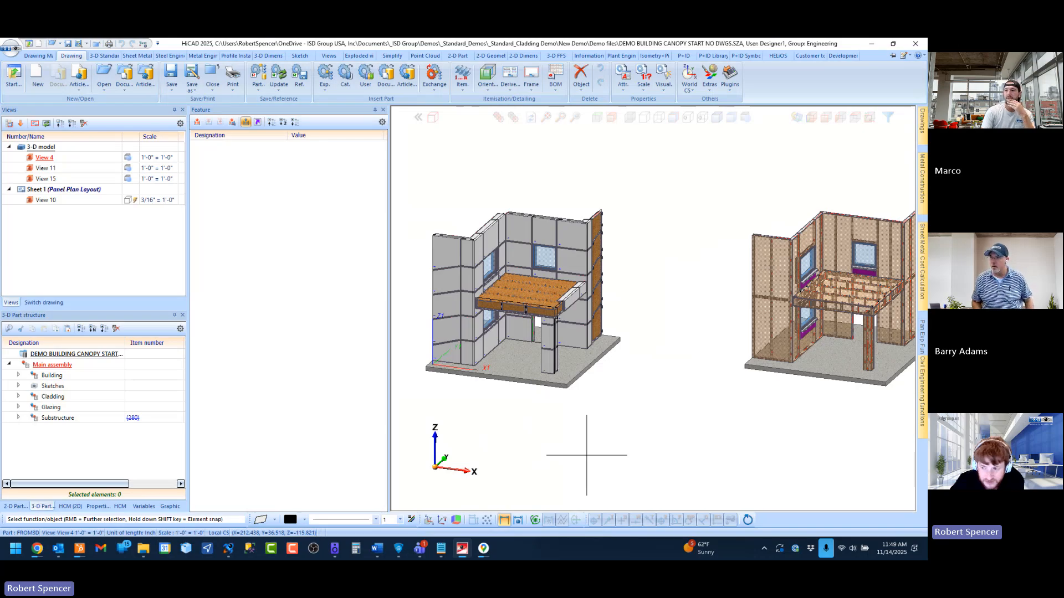
pyautogui.scroll(-1, 515, 382)
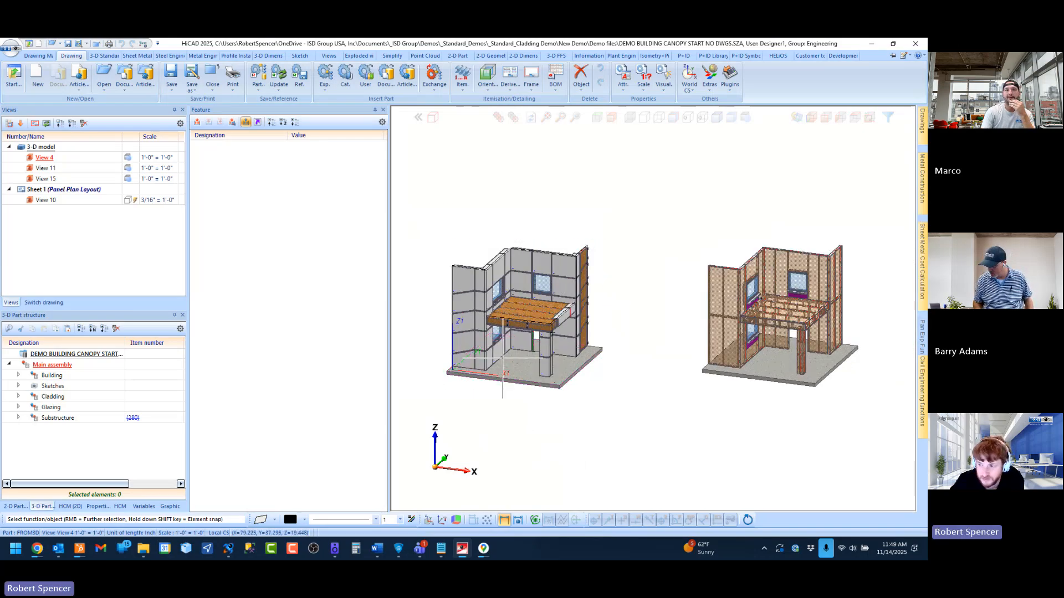
pyautogui.scroll(2, 494, 359)
pyautogui.scroll(-2, 493, 344)
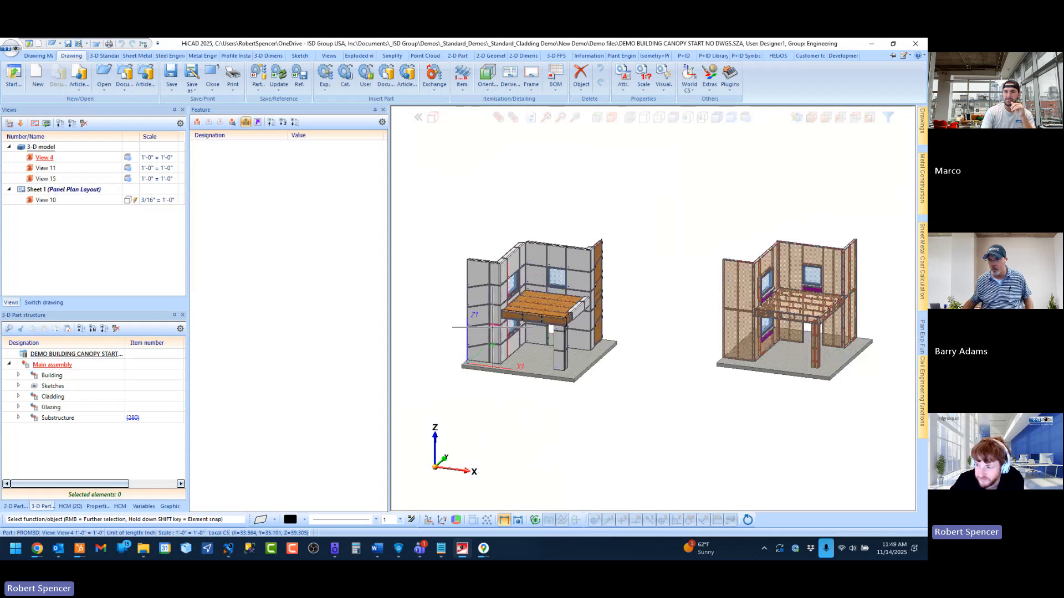
pyautogui.scroll(1, 491, 327)
pyautogui.scroll(1, 492, 327)
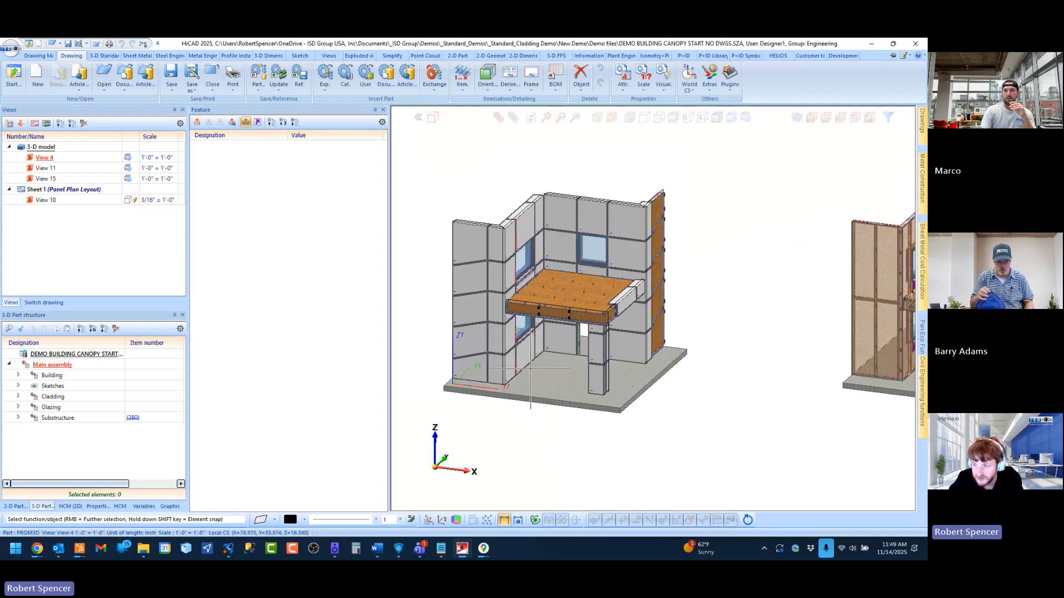
pyautogui.scroll(-1, 530, 368)
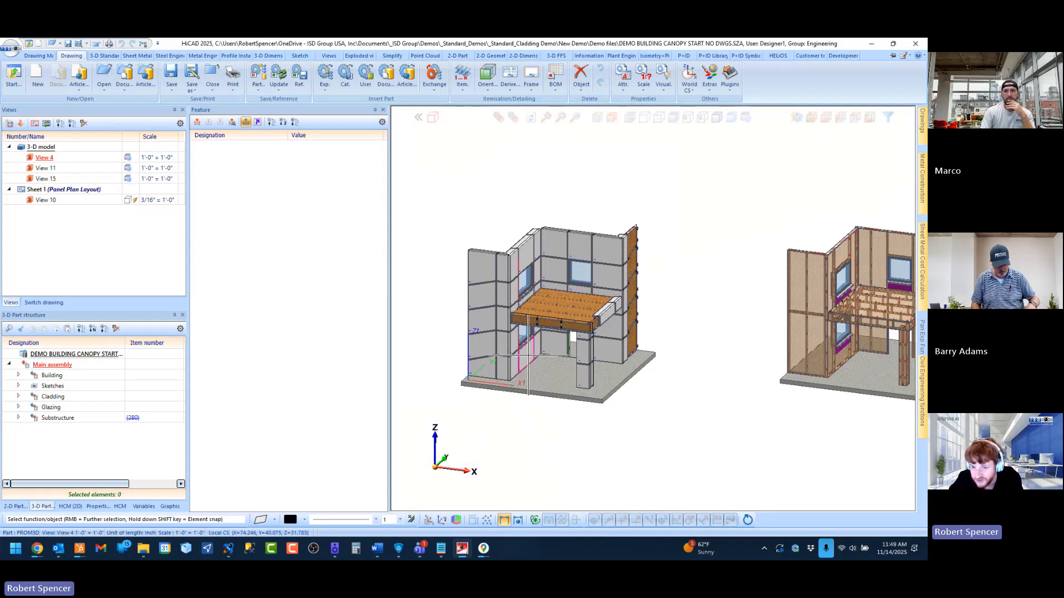
pyautogui.scroll(2, 528, 356)
pyautogui.scroll(-1, 528, 355)
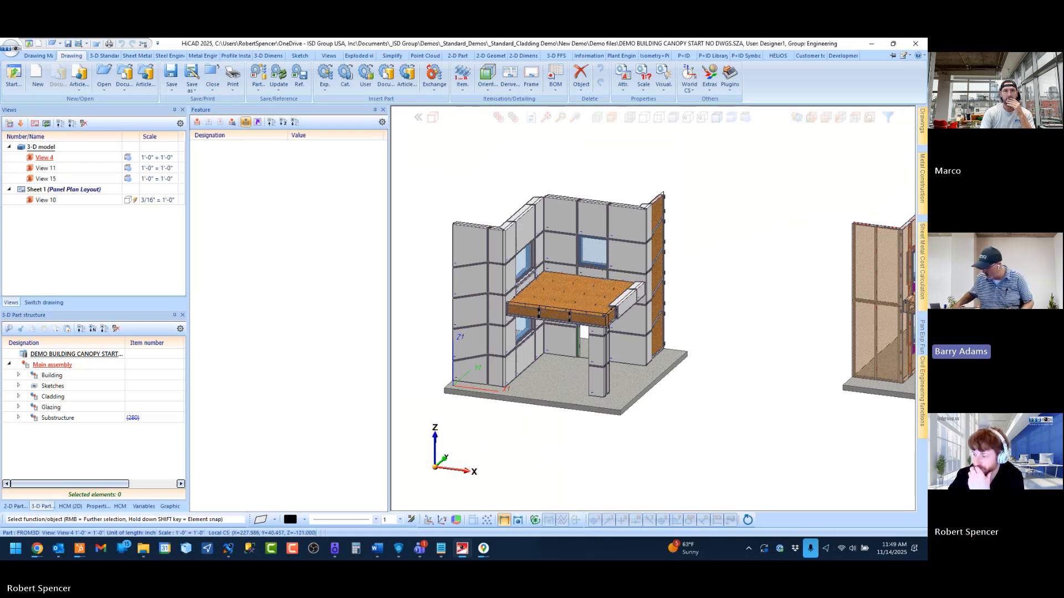
# Step: Disconnect the Sophos VPN connection to fw.isdgroup.com
pyautogui.click(779, 549)
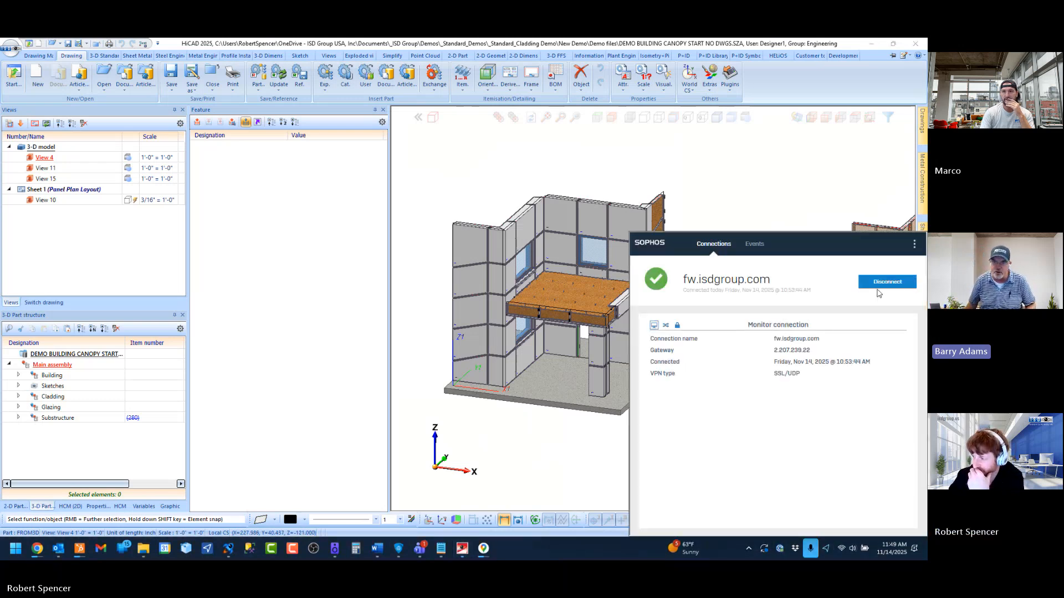
pyautogui.click(885, 282)
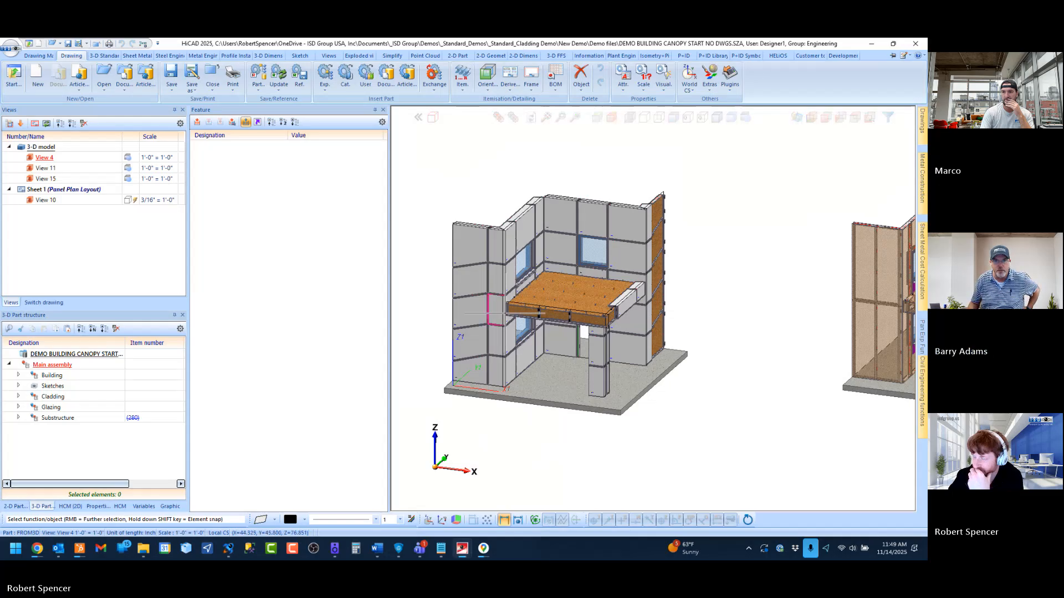
pyautogui.scroll(-1, 505, 313)
pyautogui.scroll(2, 504, 314)
pyautogui.scroll(-1, 507, 311)
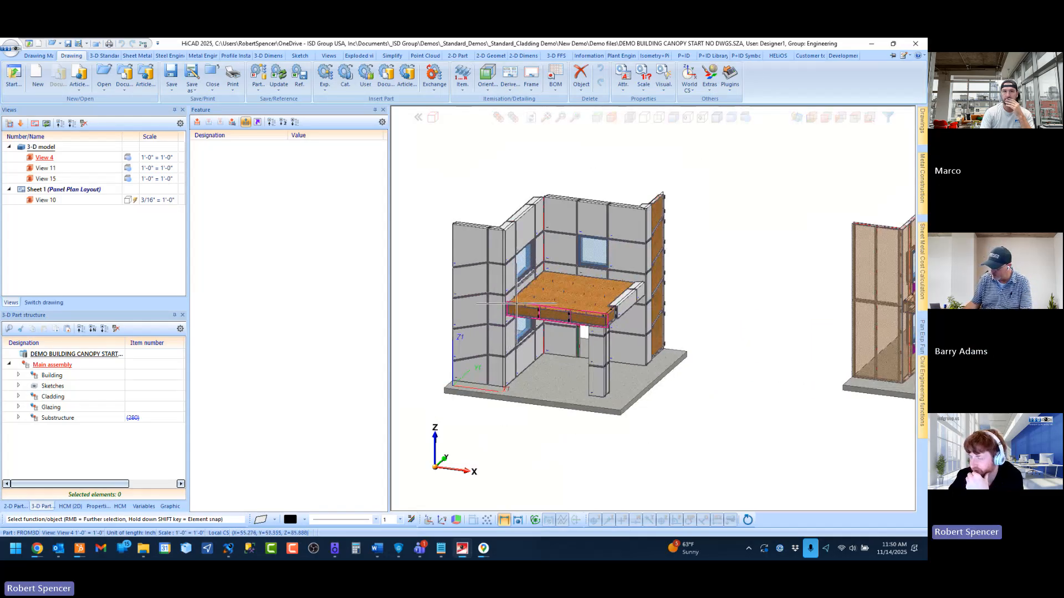
pyautogui.scroll(-1, 515, 304)
pyautogui.scroll(2, 527, 296)
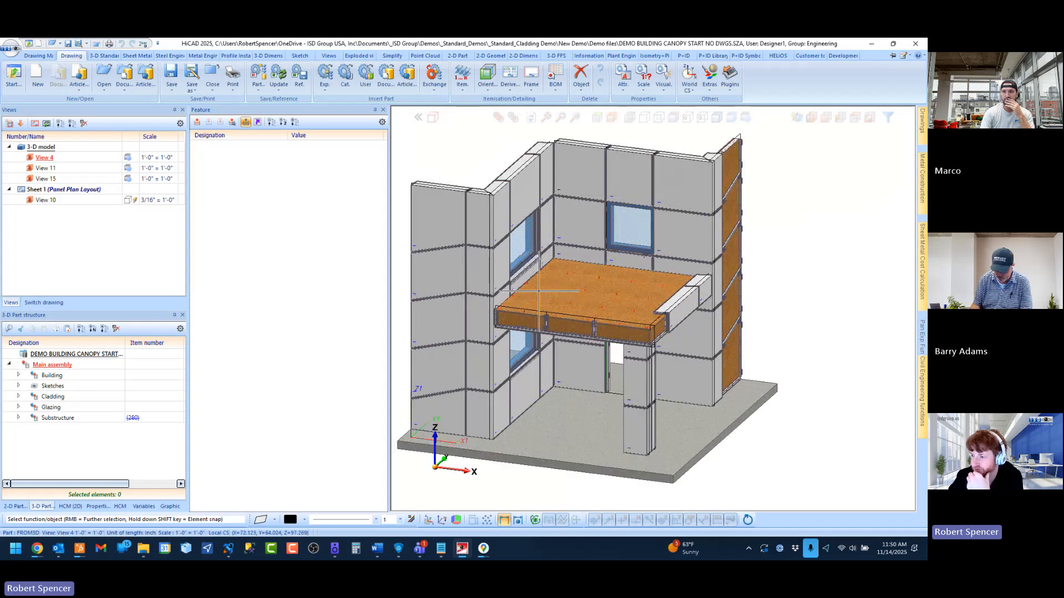
pyautogui.scroll(-2, 538, 291)
pyautogui.scroll(1, 547, 272)
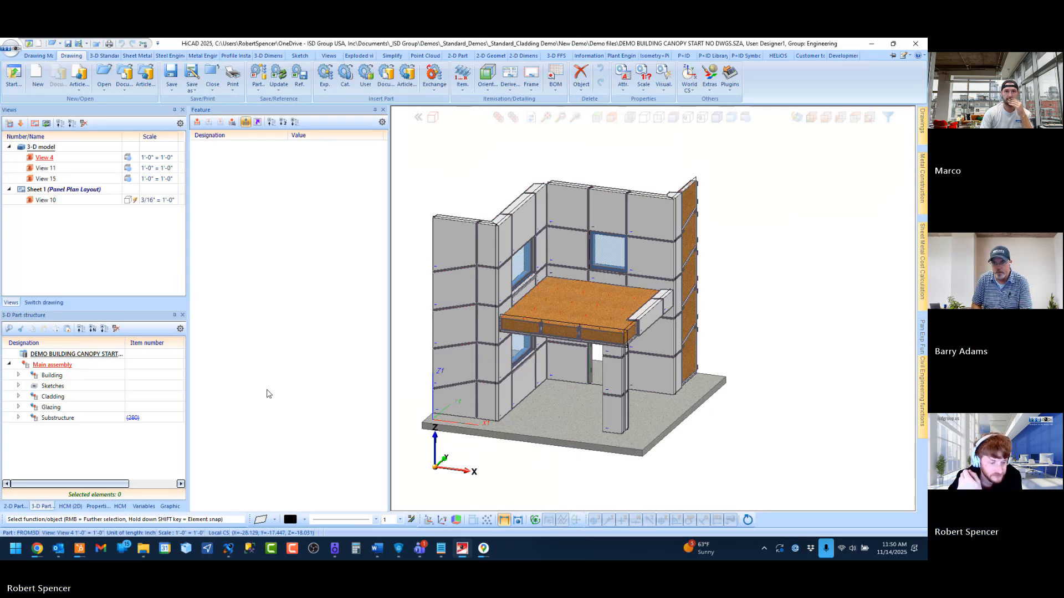
pyautogui.scroll(-1, 552, 317)
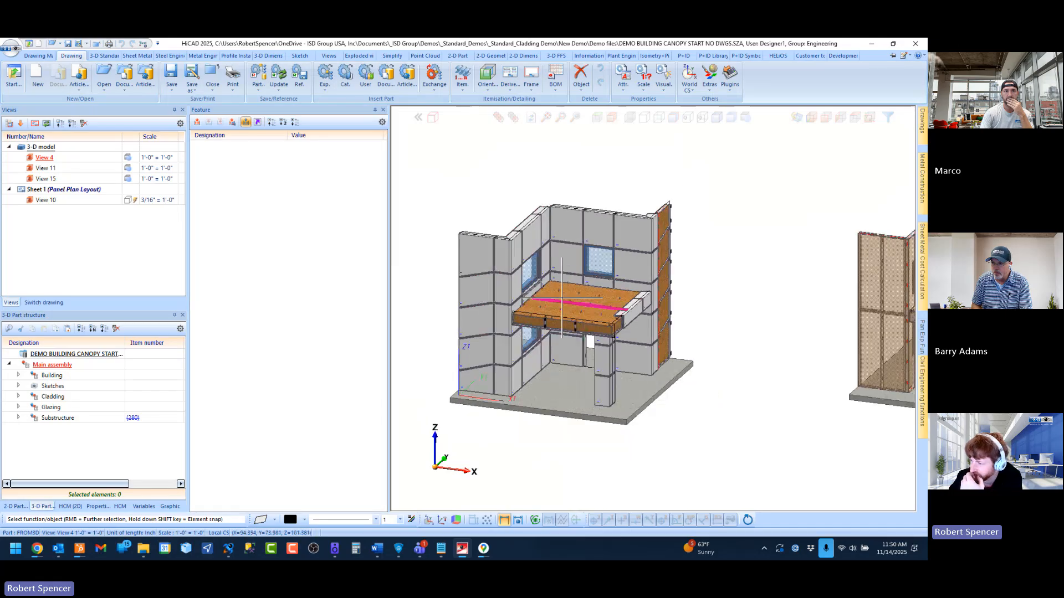
pyautogui.scroll(-1, 552, 317)
pyautogui.scroll(2, 553, 317)
pyautogui.scroll(-1, 554, 315)
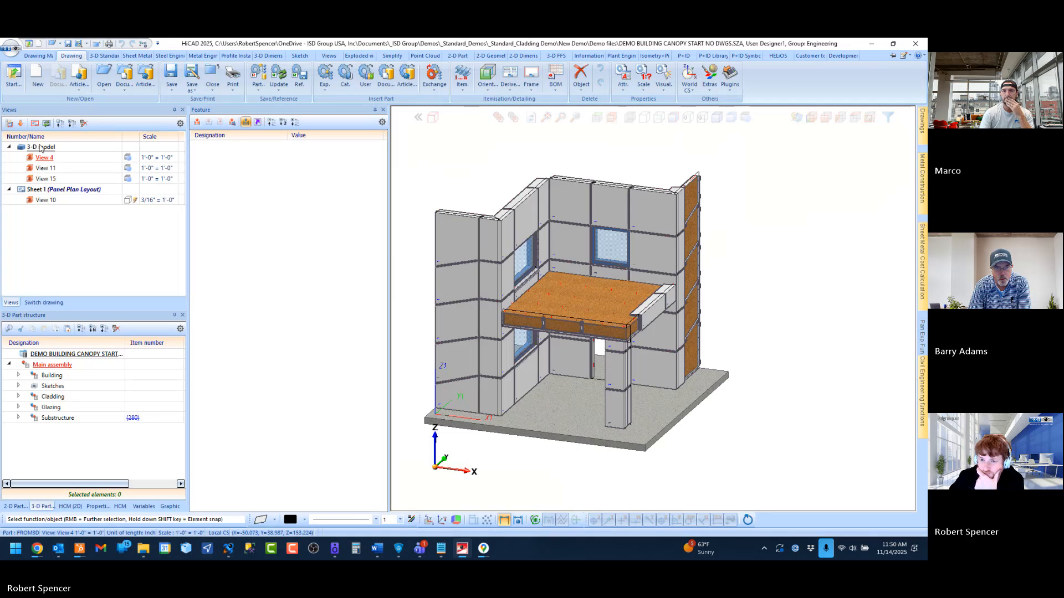
# Step: Review the drawing derivation commands, including the dimensioning rules and settings entries, without starting one
pyautogui.click(510, 80)
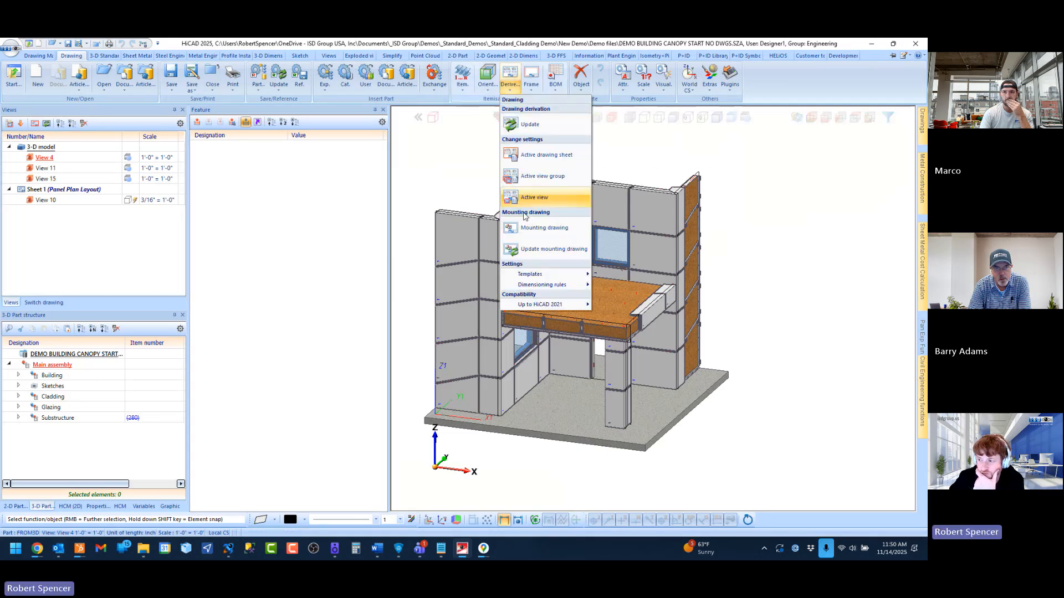
pyautogui.moveTo(535, 287)
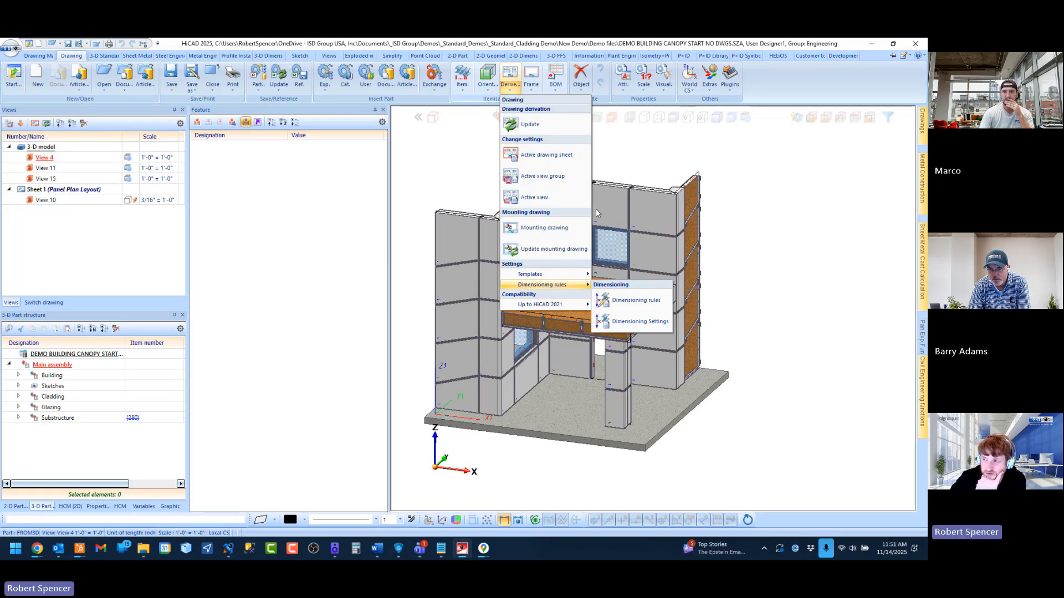
pyautogui.click(436, 182)
# Step: Open the sheet development creation settings, review the representation, dimensioning and annotation options, and cancel without creating a development
pyautogui.click(172, 57)
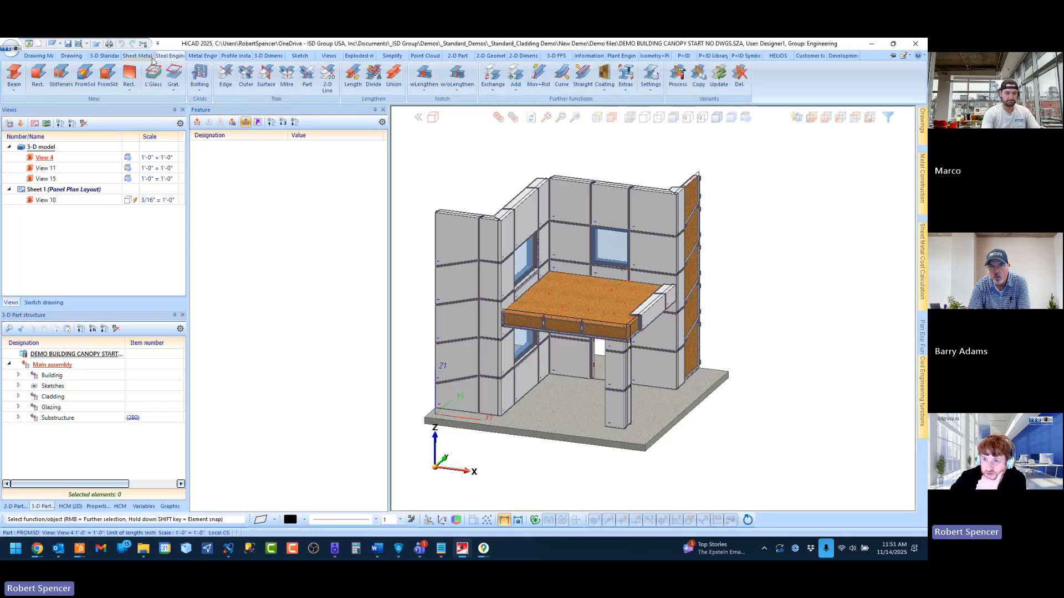
pyautogui.click(138, 56)
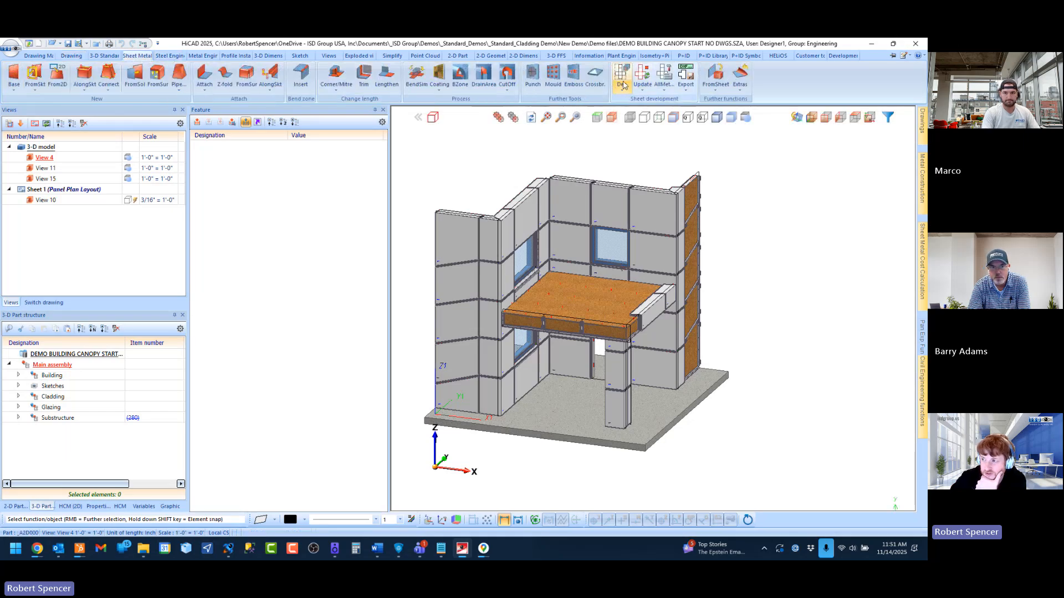
pyautogui.click(621, 78)
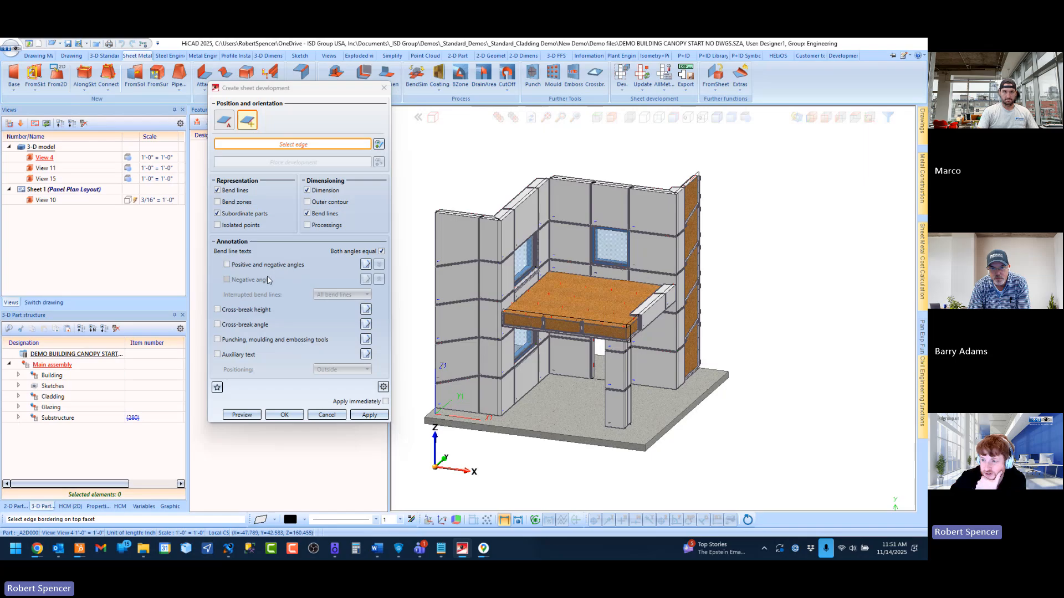
pyautogui.click(311, 191)
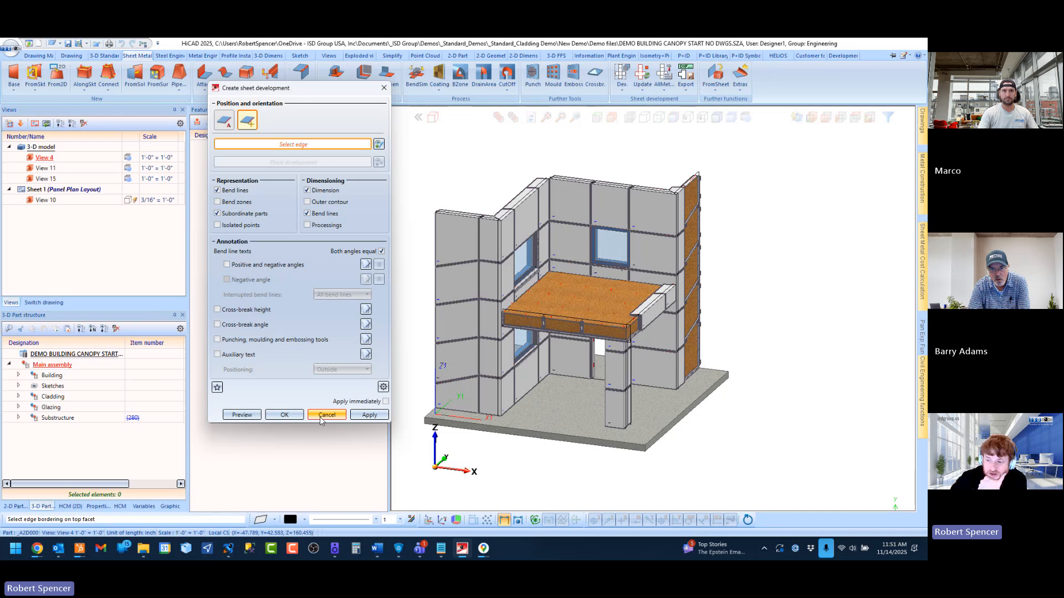
pyautogui.click(326, 415)
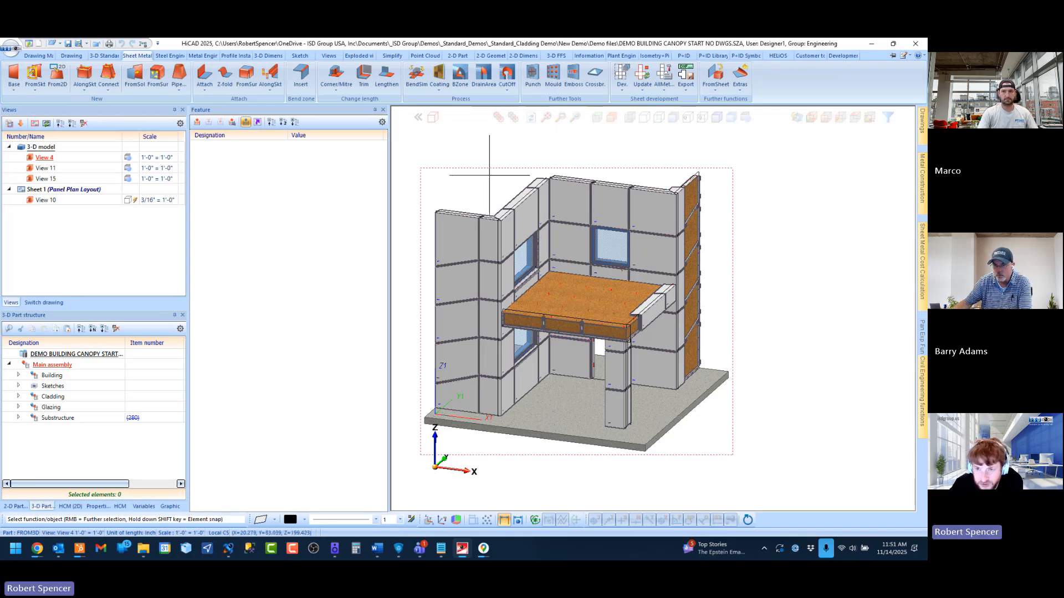
# Step: Open the dimensioning rules used for drawing derivation
pyautogui.click(72, 56)
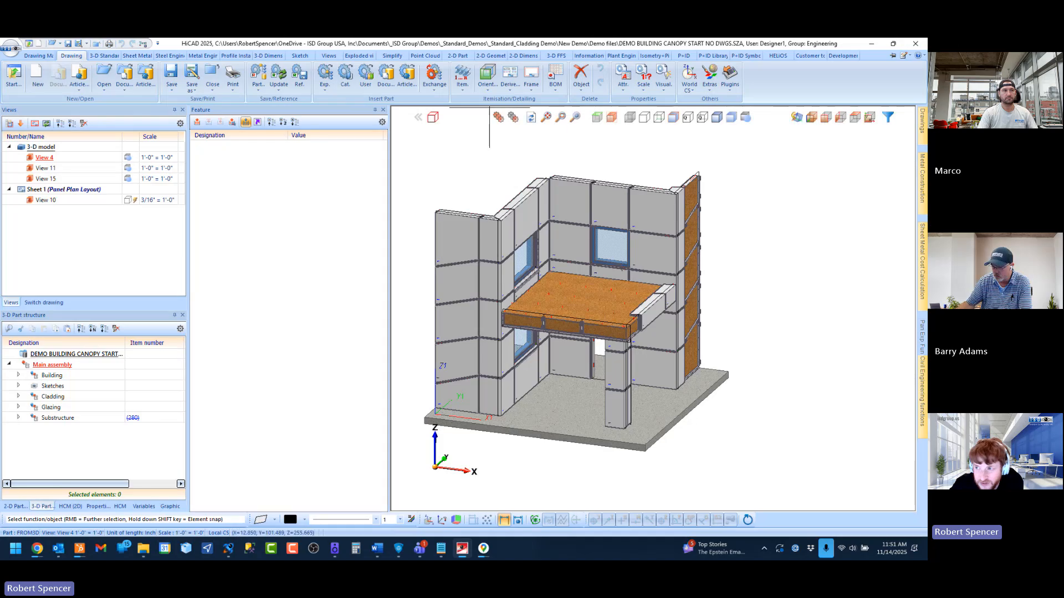
pyautogui.click(509, 77)
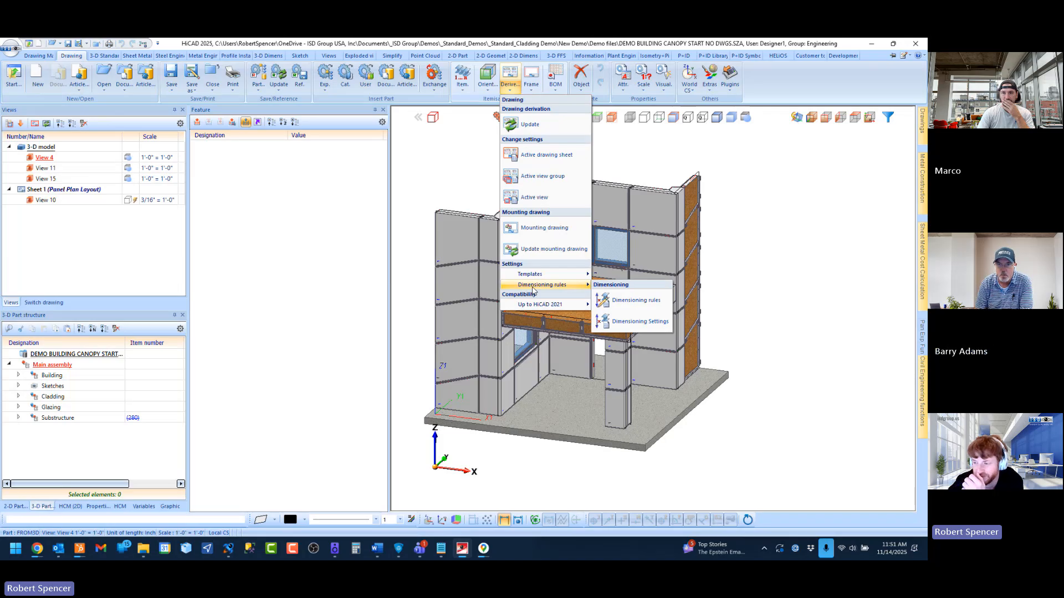
pyautogui.click(619, 305)
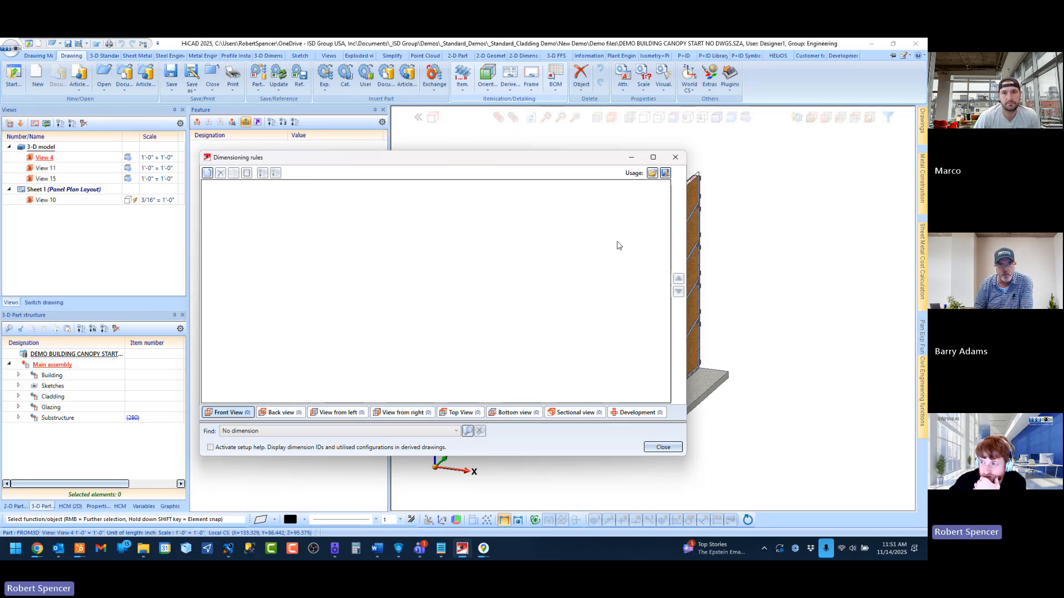
# Step: Load the usage-dependent configuration ALUCOBOND_TRAY_PANEL with the usage ALUCOBOND tray panel, widening the Configuration column to read the names
pyautogui.click(652, 174)
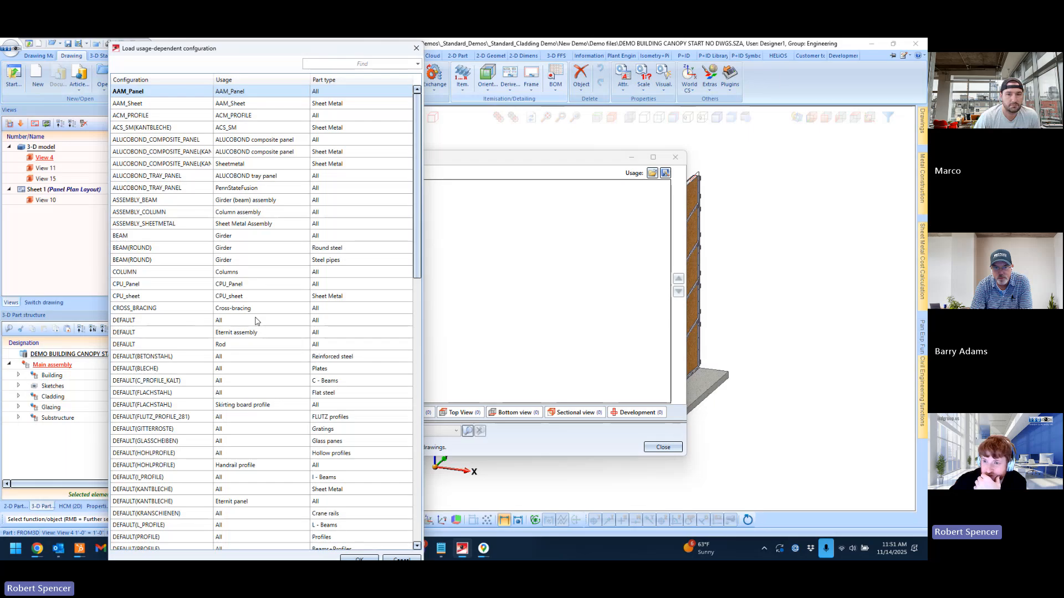
pyautogui.moveTo(213, 83); pyautogui.dragTo(227, 90)
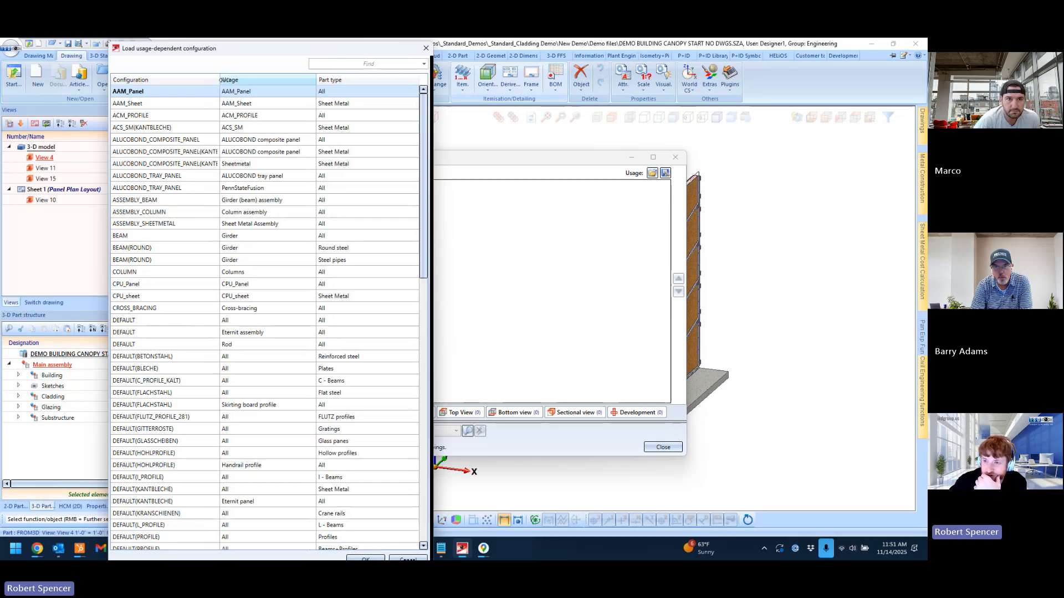
pyautogui.scroll(-10, 179, 331)
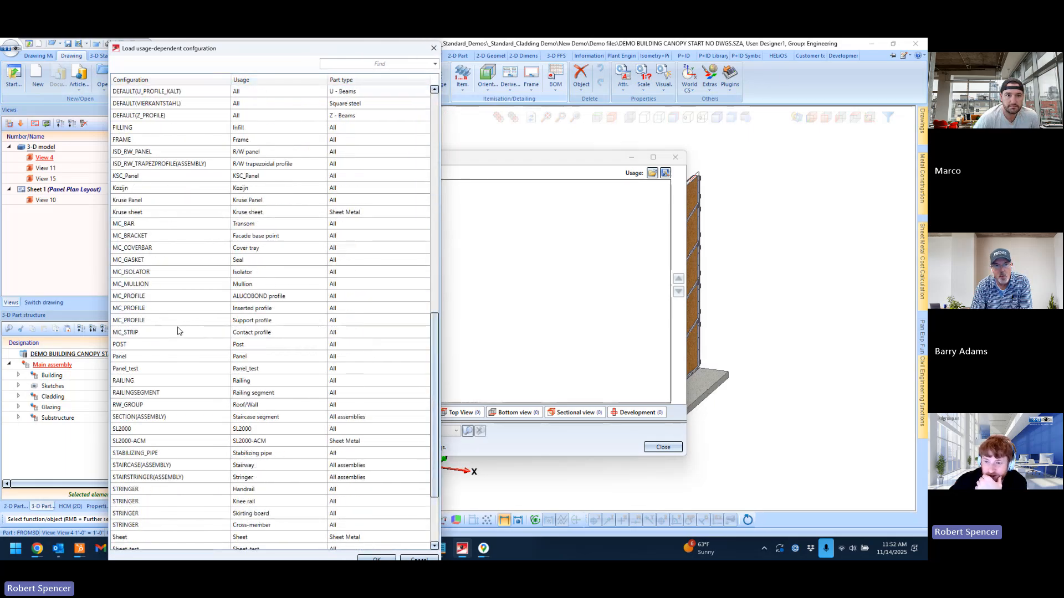
pyautogui.scroll(10, 178, 331)
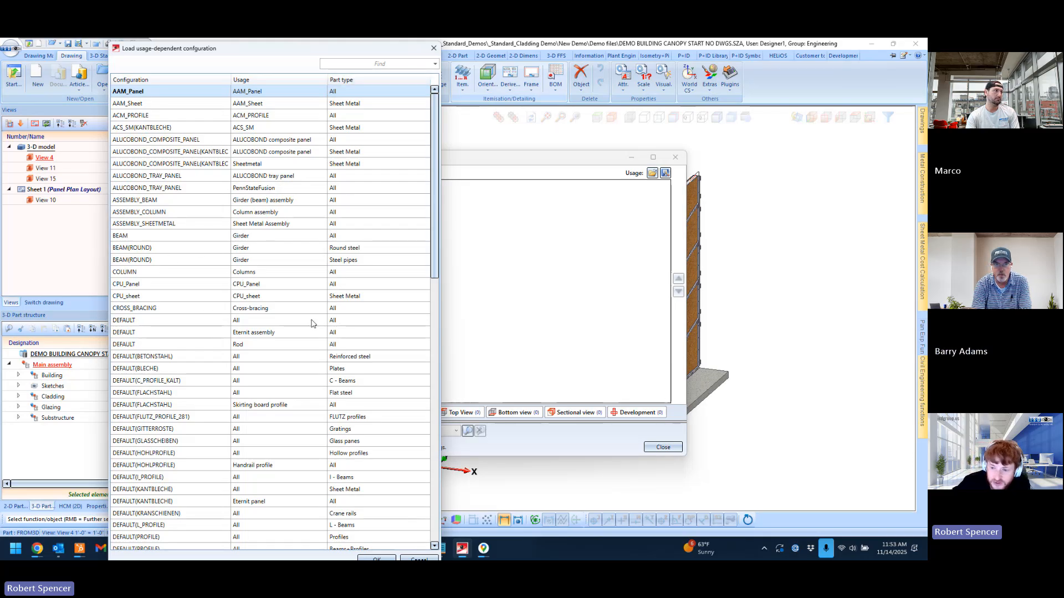
pyautogui.scroll(-9, 312, 324)
pyautogui.scroll(9, 311, 324)
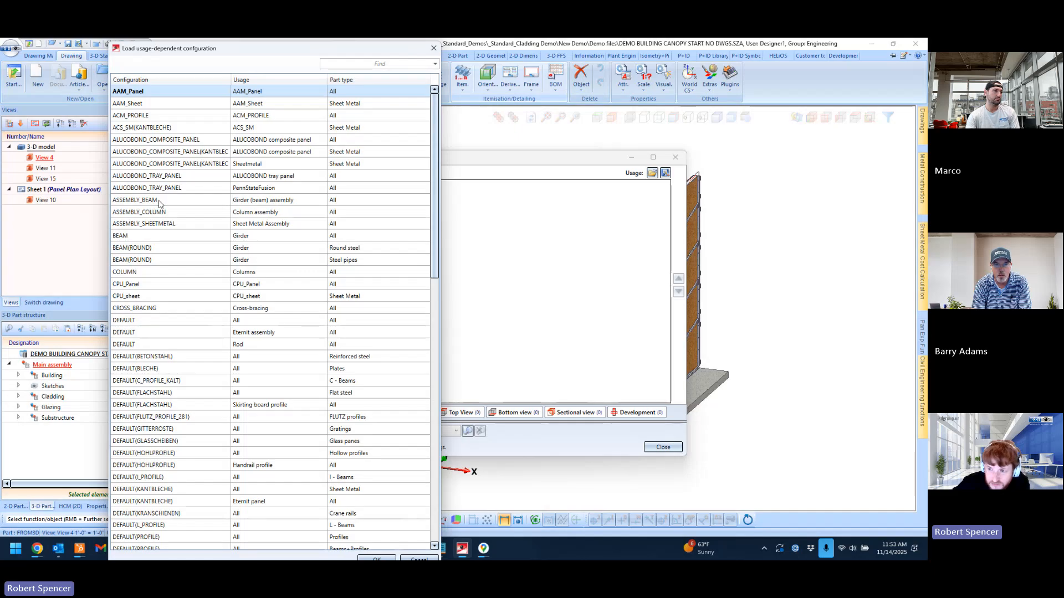
pyautogui.click(146, 177)
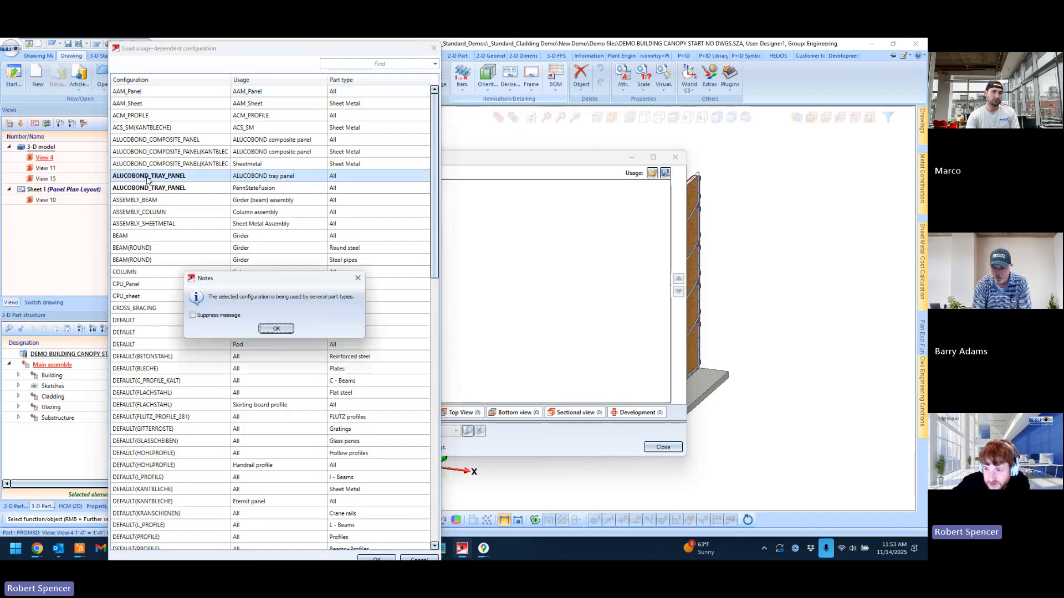
pyautogui.click(276, 329)
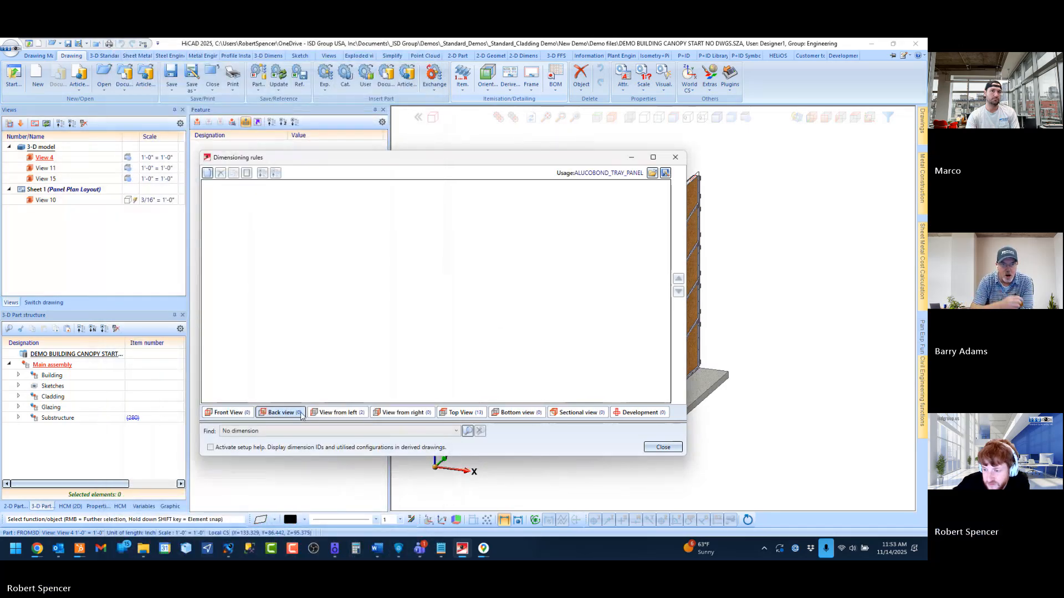
# Step: Examine which dimensioning rules the tray panel configuration holds for the left, right, top, front, back, development and sectional views
pyautogui.click(353, 413)
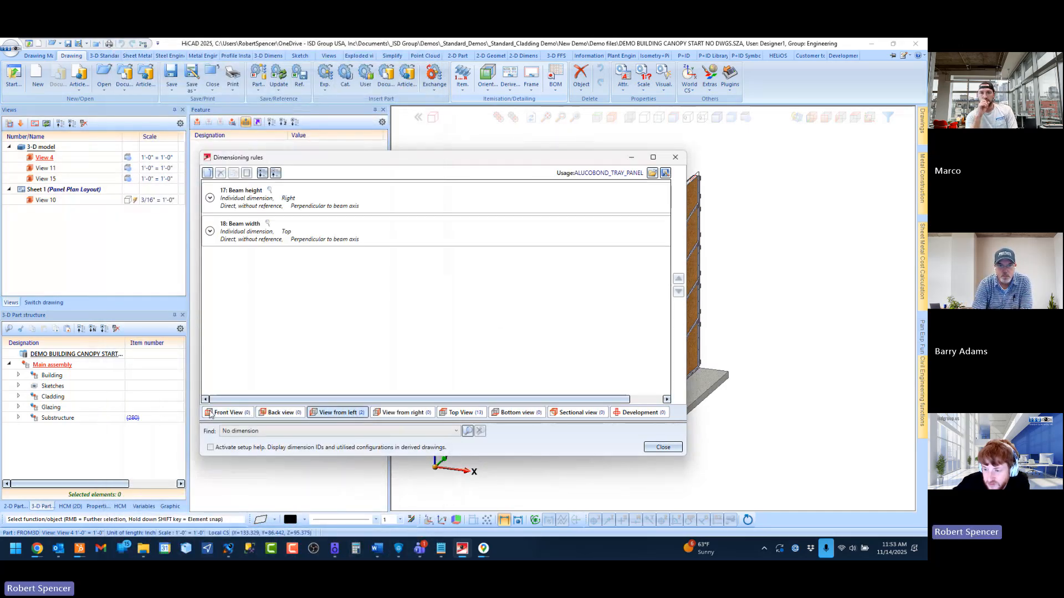
pyautogui.click(409, 413)
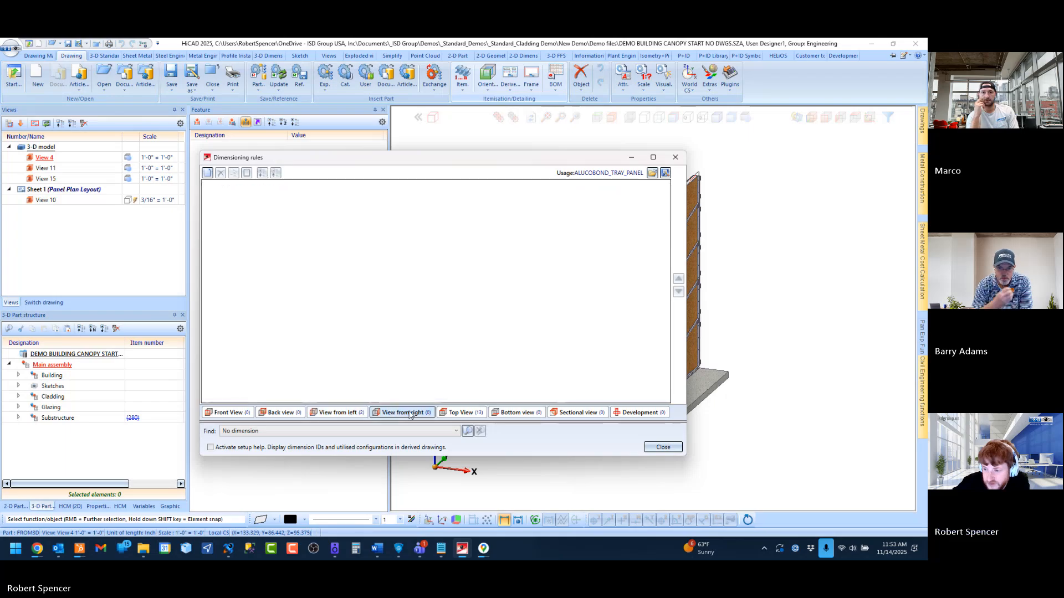
pyautogui.click(463, 413)
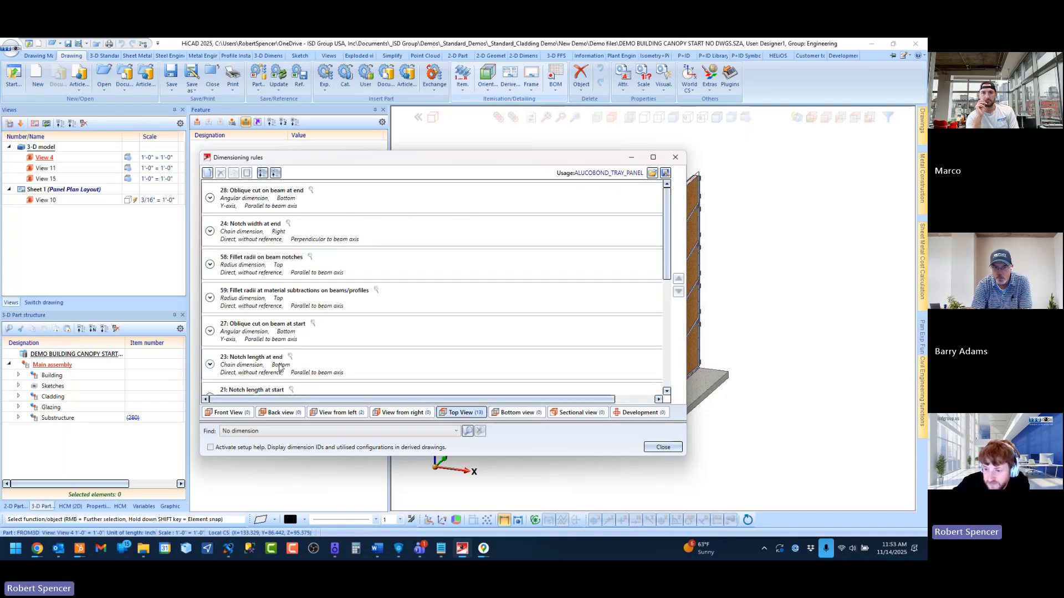
pyautogui.click(225, 411)
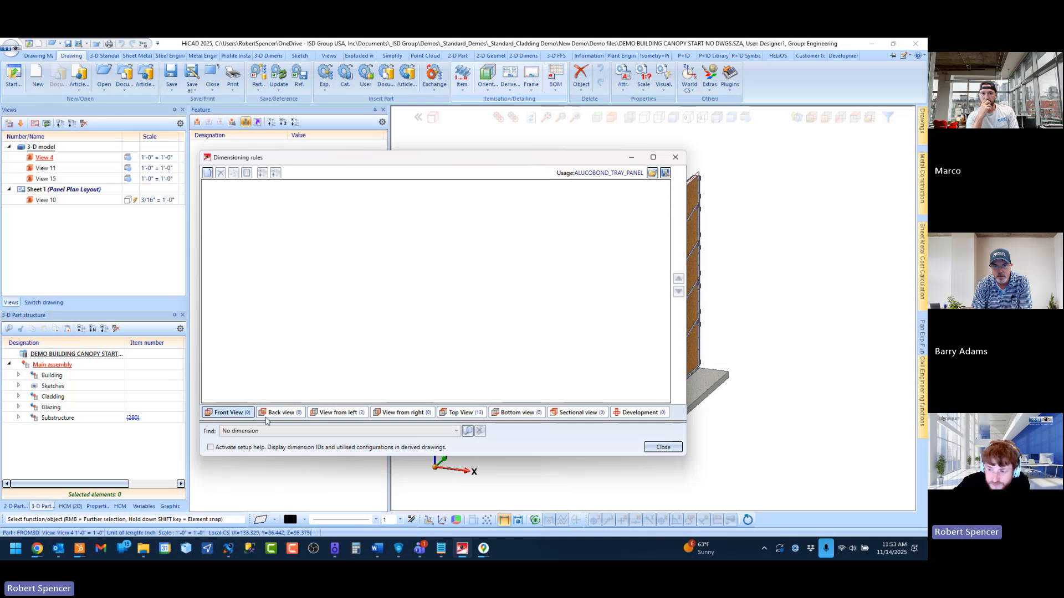
pyautogui.click(288, 419)
pyautogui.click(226, 413)
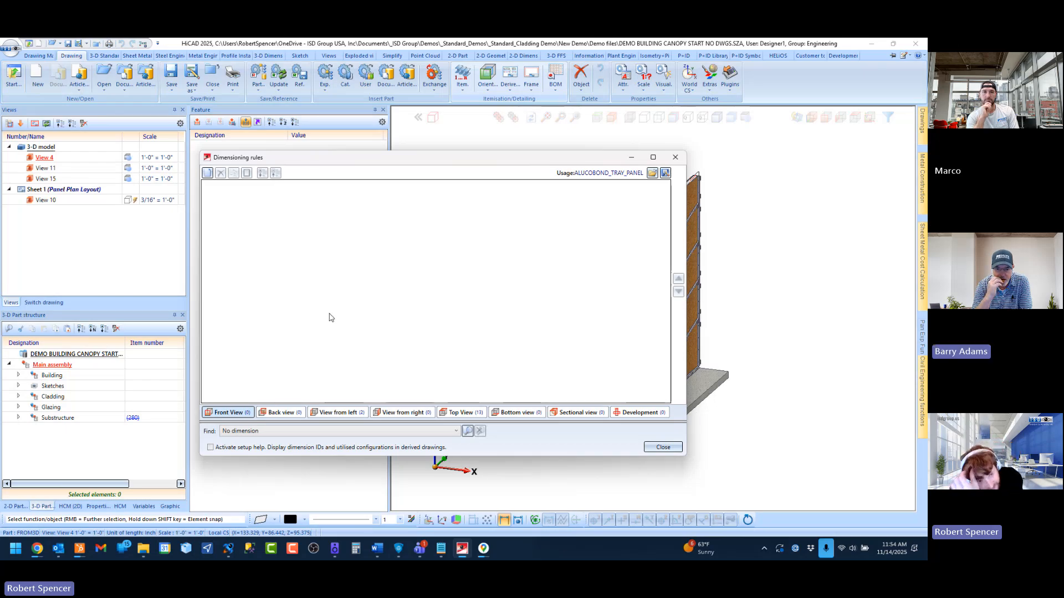
pyautogui.click(638, 413)
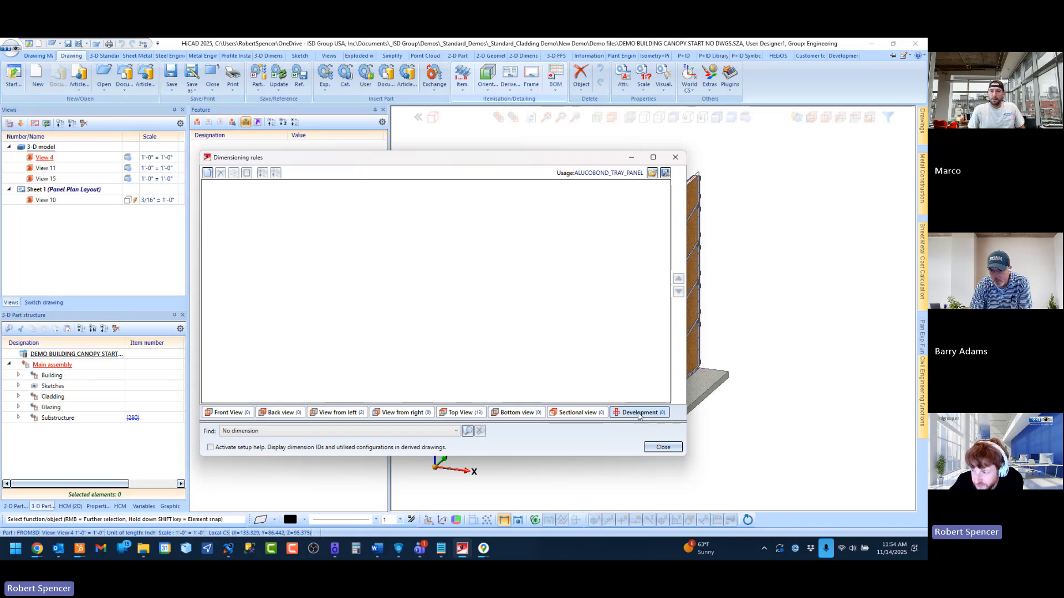
pyautogui.click(576, 412)
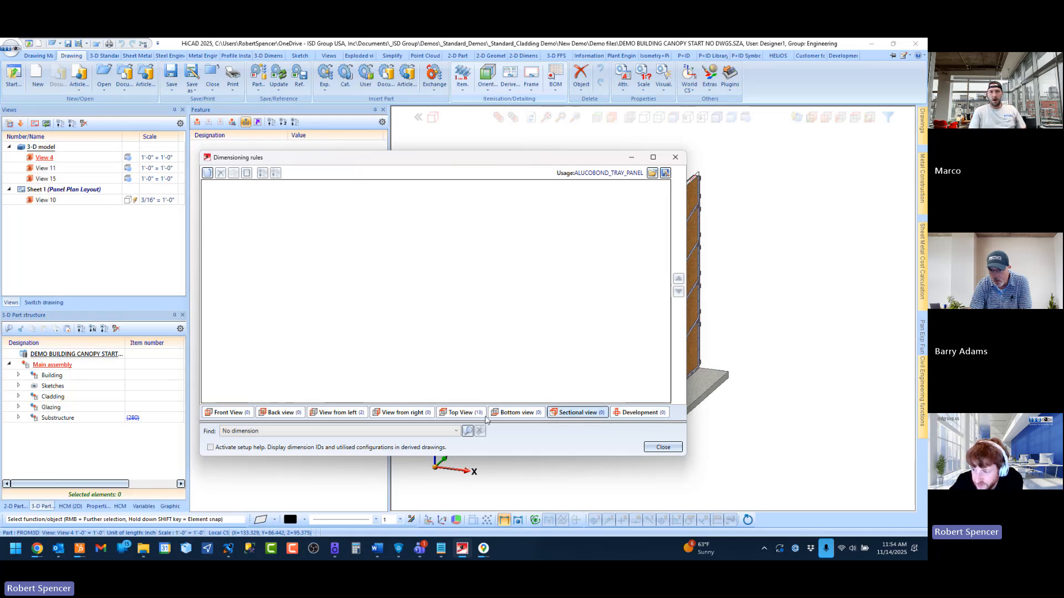
# Step: Read through the Top View dimensioning rules and expand the Assembly length rule to inspect its settings
pyautogui.click(461, 412)
pyautogui.scroll(-5, 331, 331)
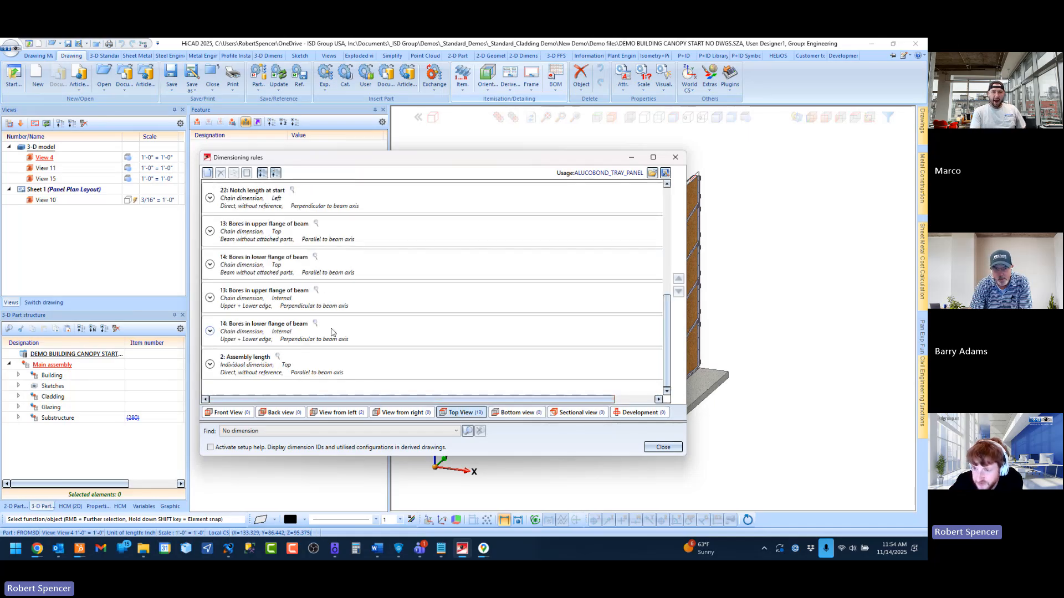
pyautogui.scroll(5, 244, 350)
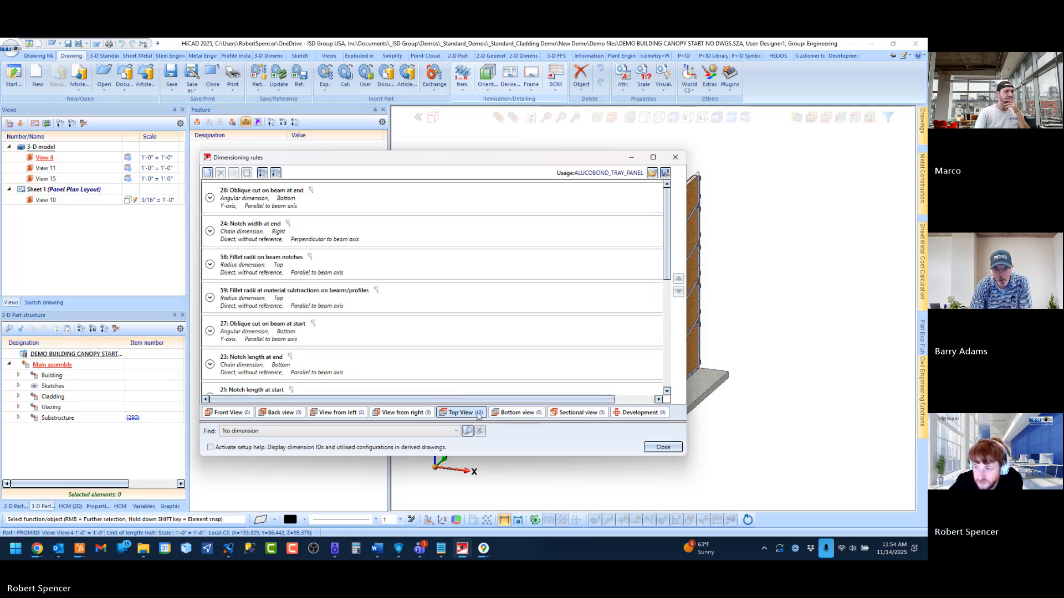
pyautogui.scroll(-5, 309, 370)
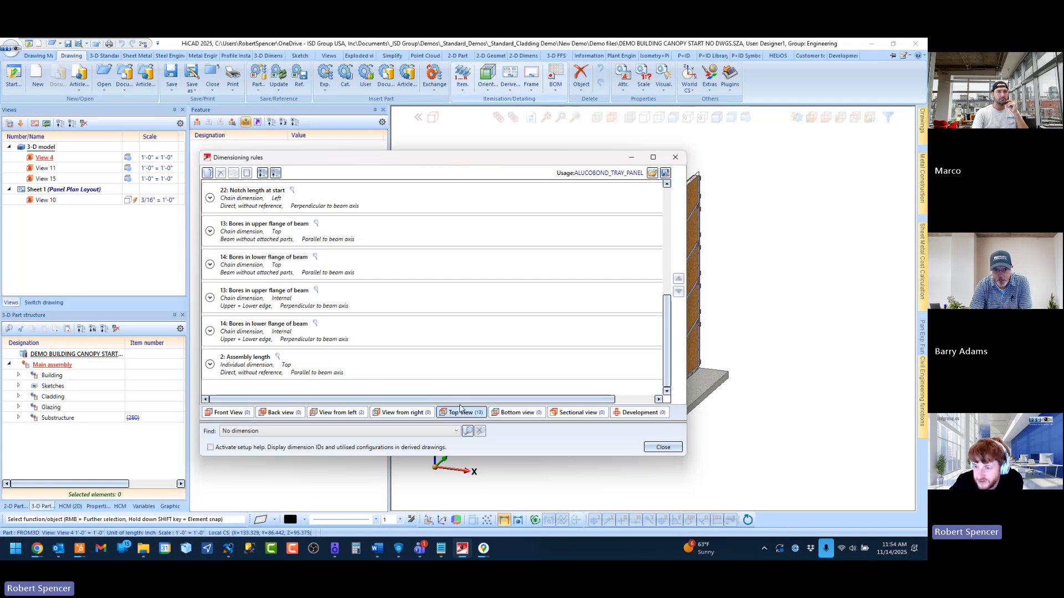
pyautogui.scroll(5, 269, 237)
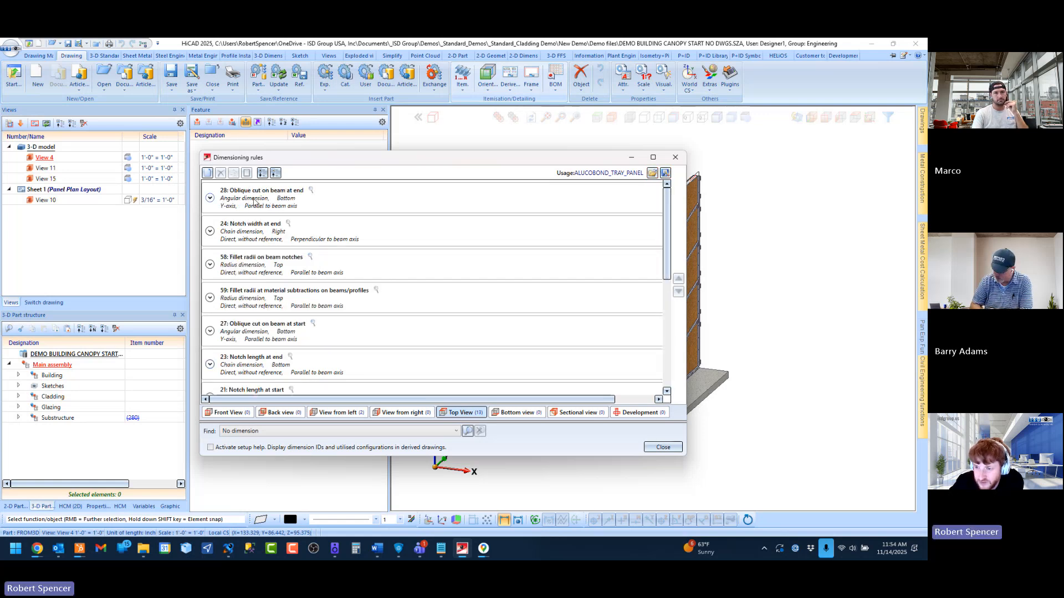
pyautogui.scroll(-5, 269, 238)
pyautogui.click(244, 361)
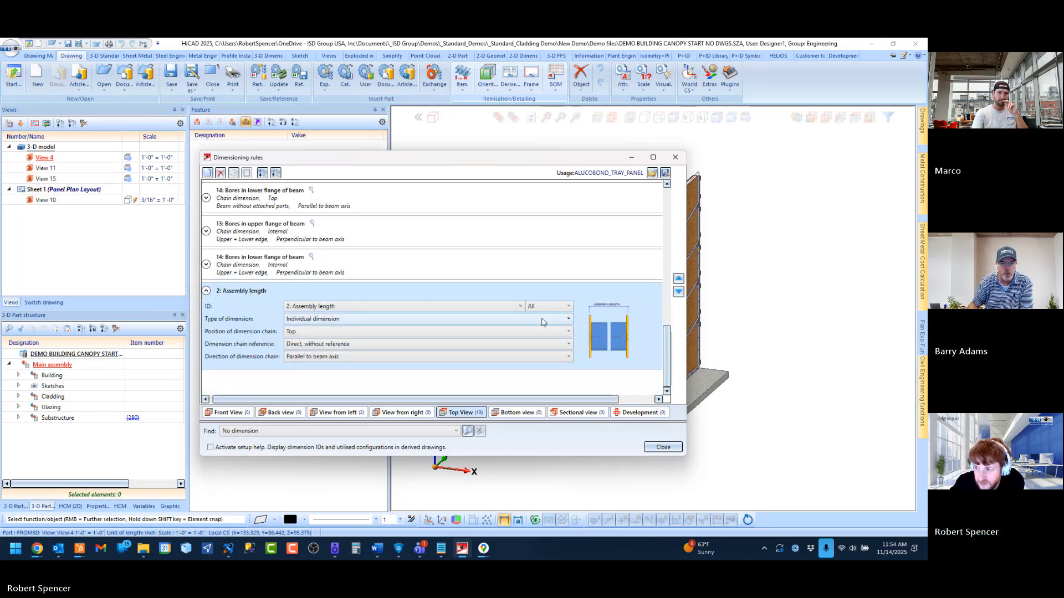
pyautogui.moveTo(605, 323)
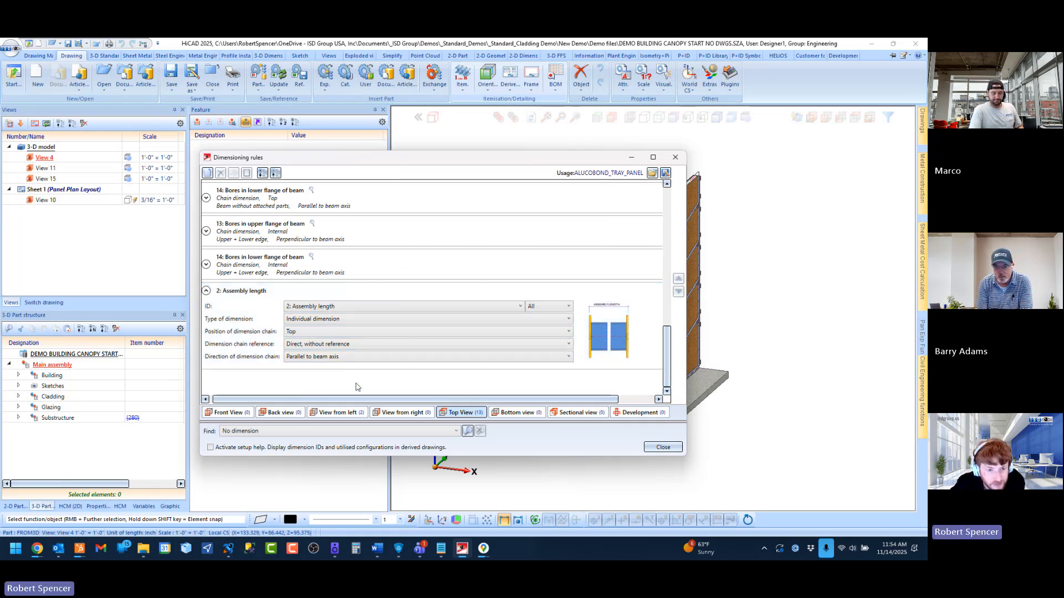
# Step: Review the Top View dimensioning rules for beam cuts, notches, fillet radii and bores, from the start of the list down to Assembly length
pyautogui.scroll(2, 272, 269)
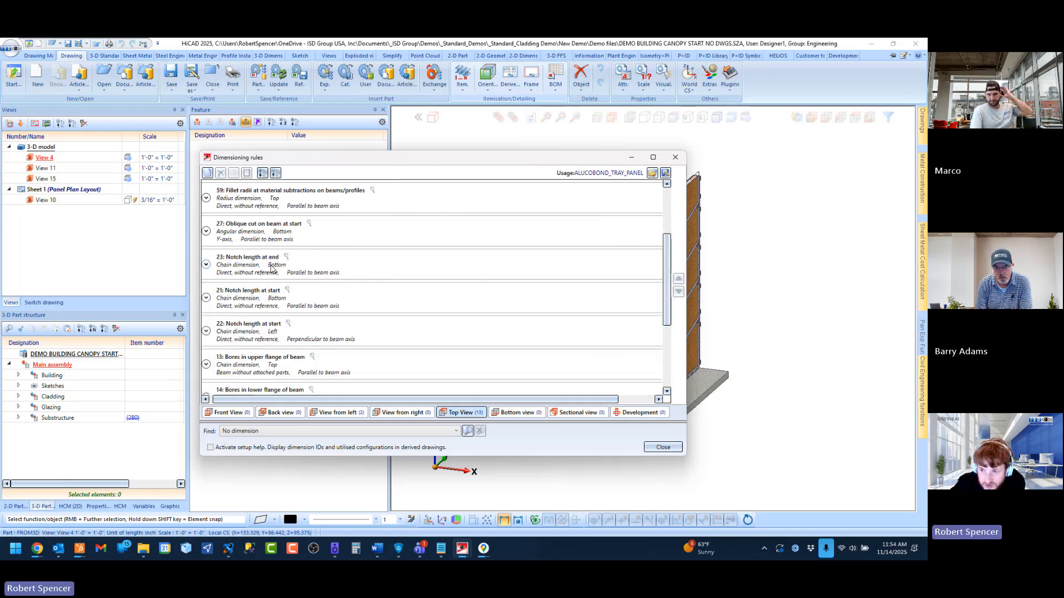
pyautogui.scroll(1, 272, 269)
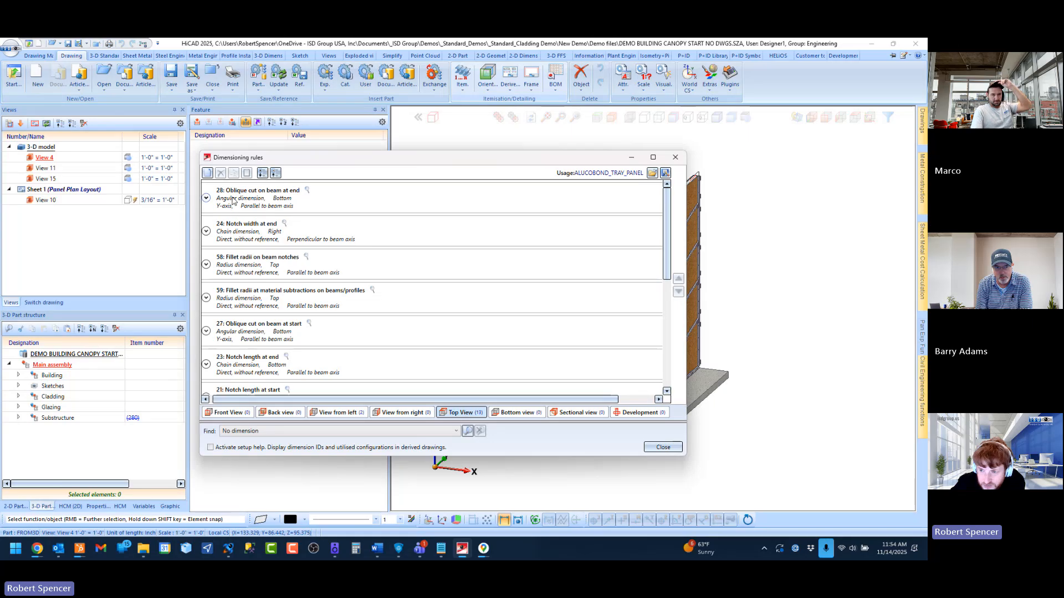
pyautogui.scroll(-1, 262, 355)
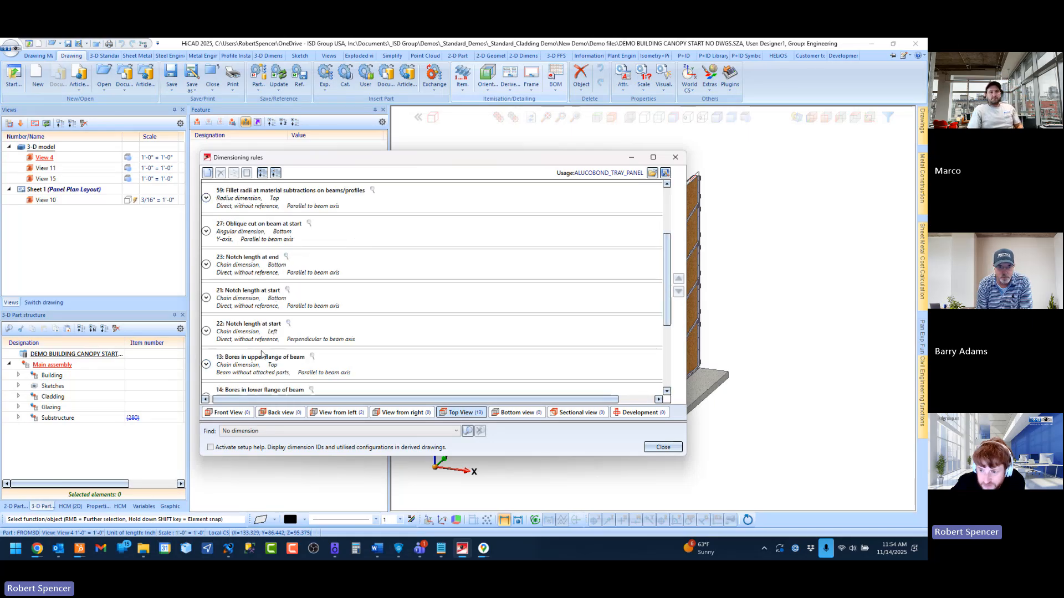
pyautogui.scroll(-1, 262, 355)
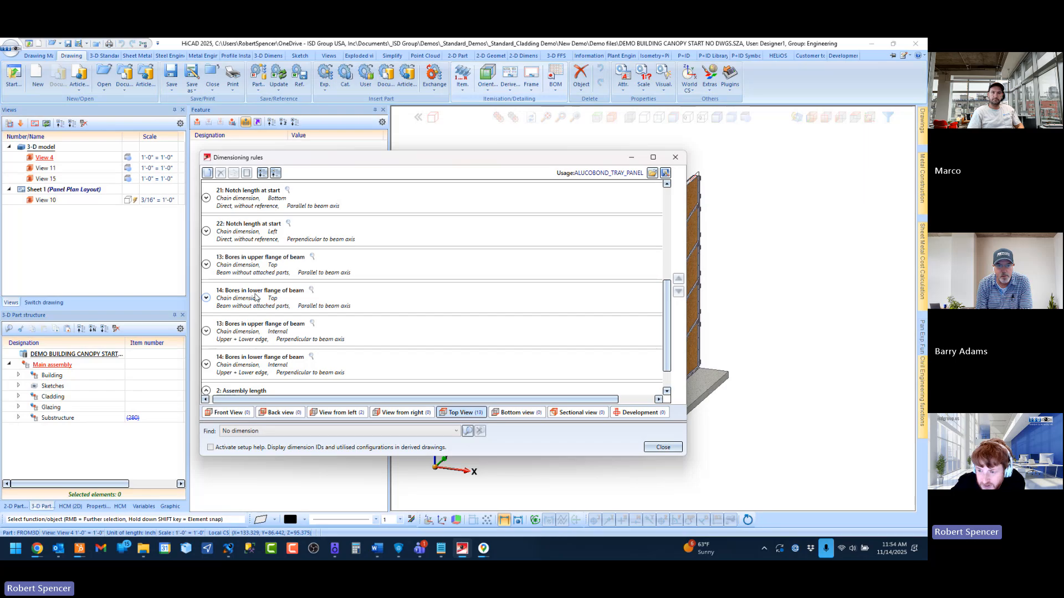
pyautogui.scroll(-1, 254, 302)
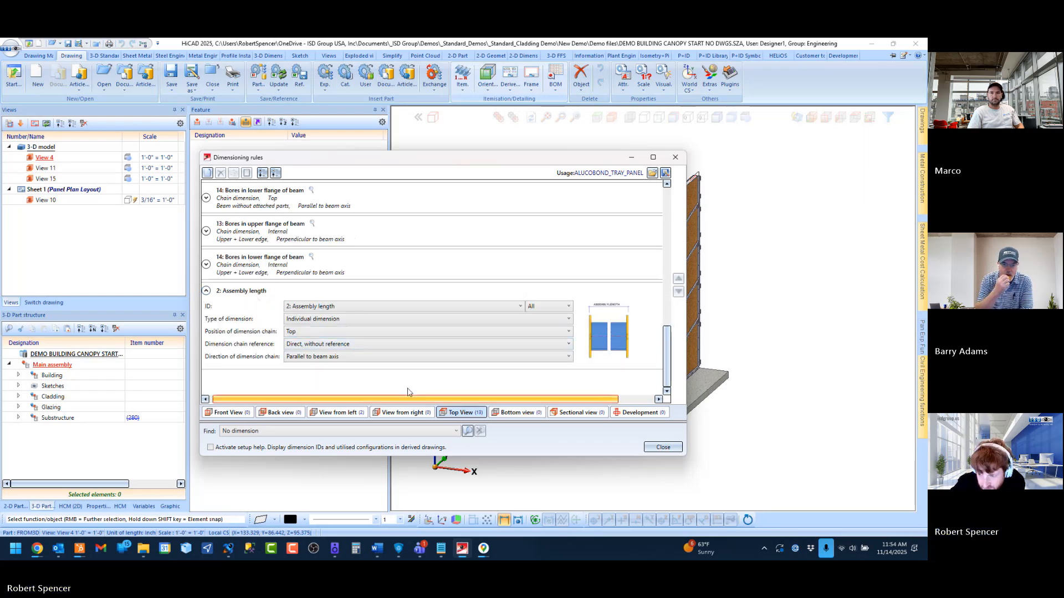
# Step: Browse the dimension types available as the Assembly length rule's ID, covering system, assembly, beam and plate dimensions
pyautogui.click(351, 309)
pyautogui.click(352, 306)
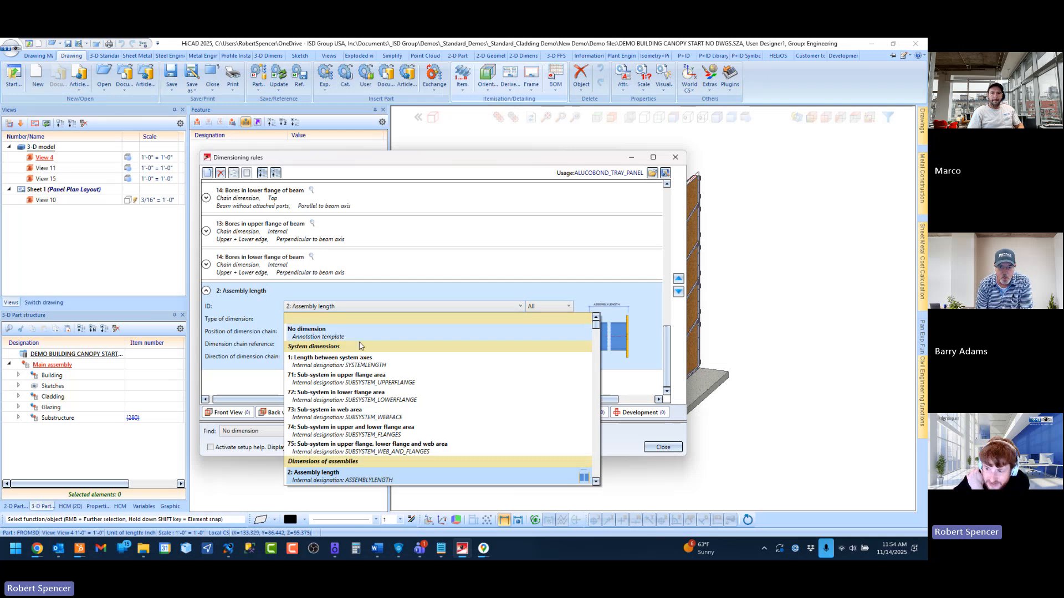
pyautogui.scroll(-1, 368, 355)
pyautogui.scroll(-3, 370, 357)
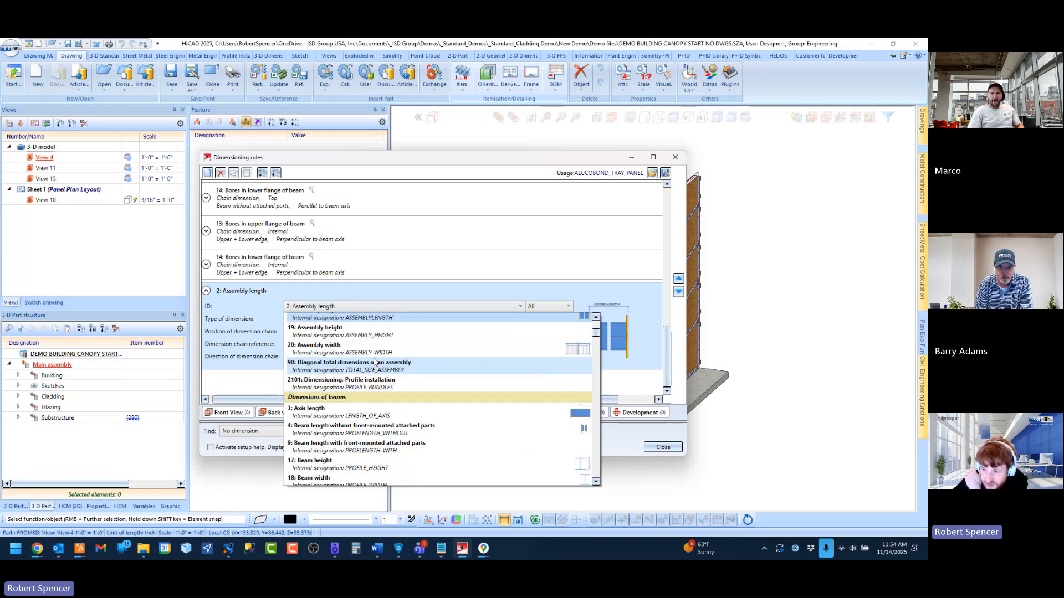
pyautogui.scroll(4, 374, 363)
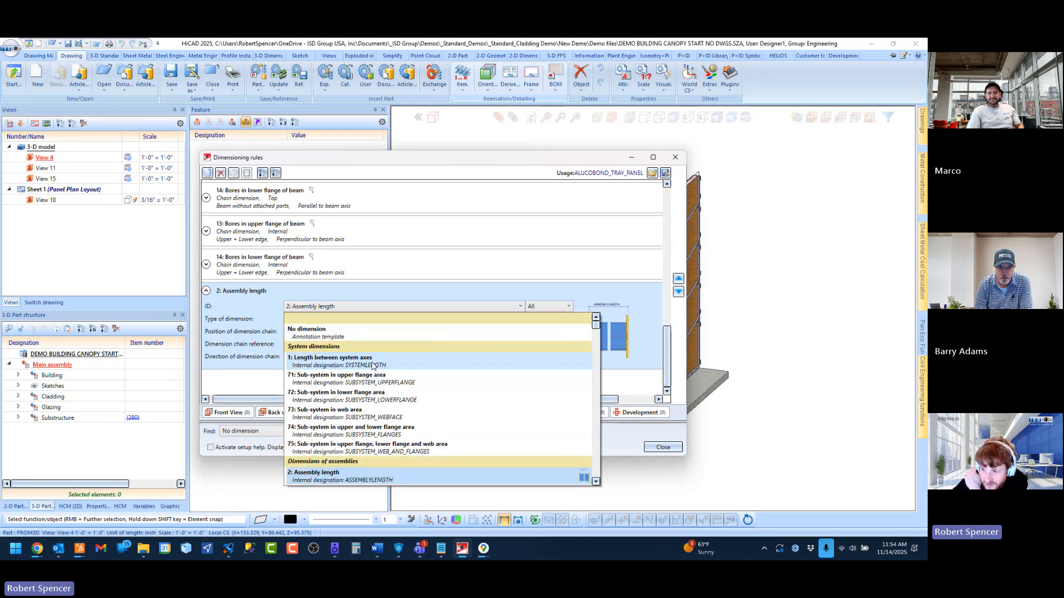
pyautogui.scroll(-8, 373, 367)
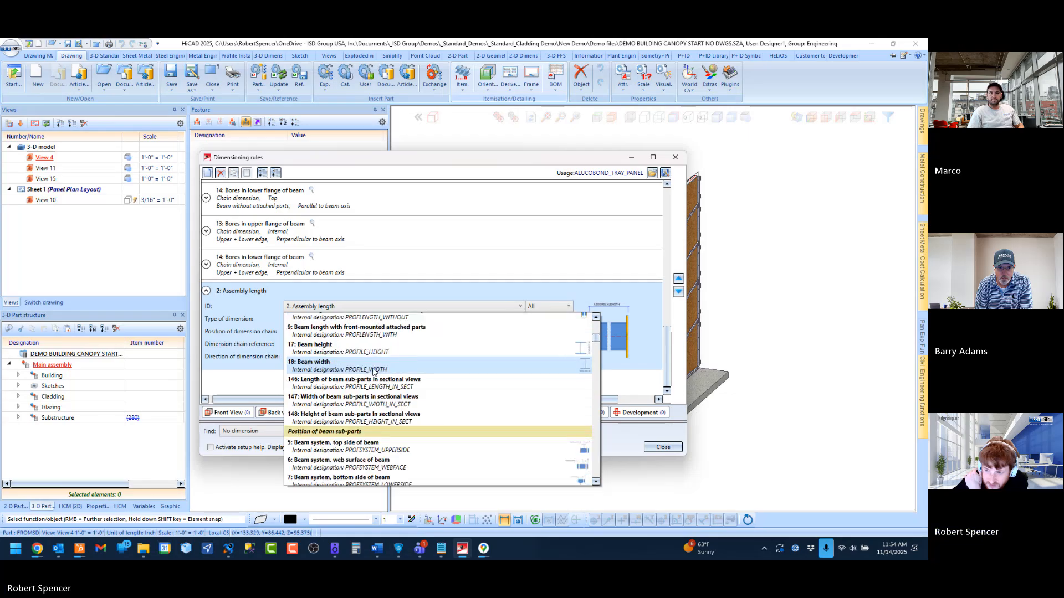
pyautogui.scroll(-10, 373, 370)
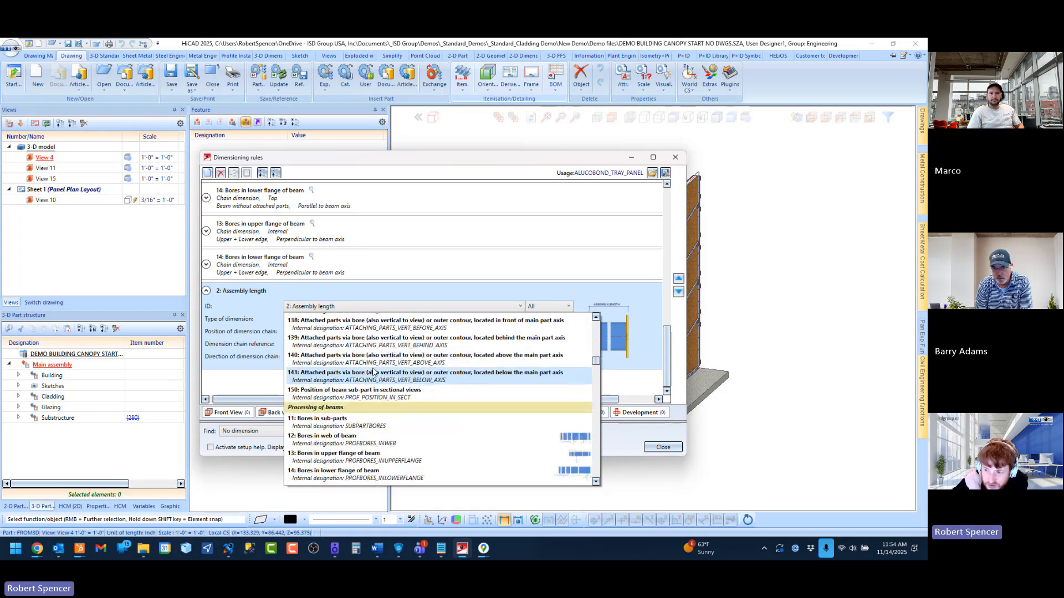
pyautogui.scroll(-8, 373, 371)
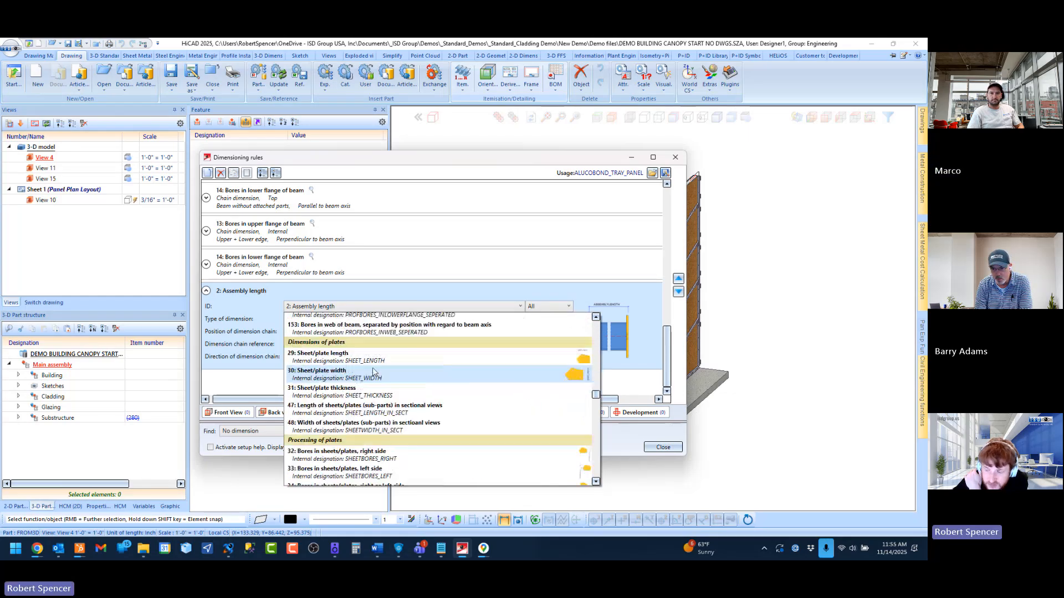
pyautogui.scroll(3, 375, 372)
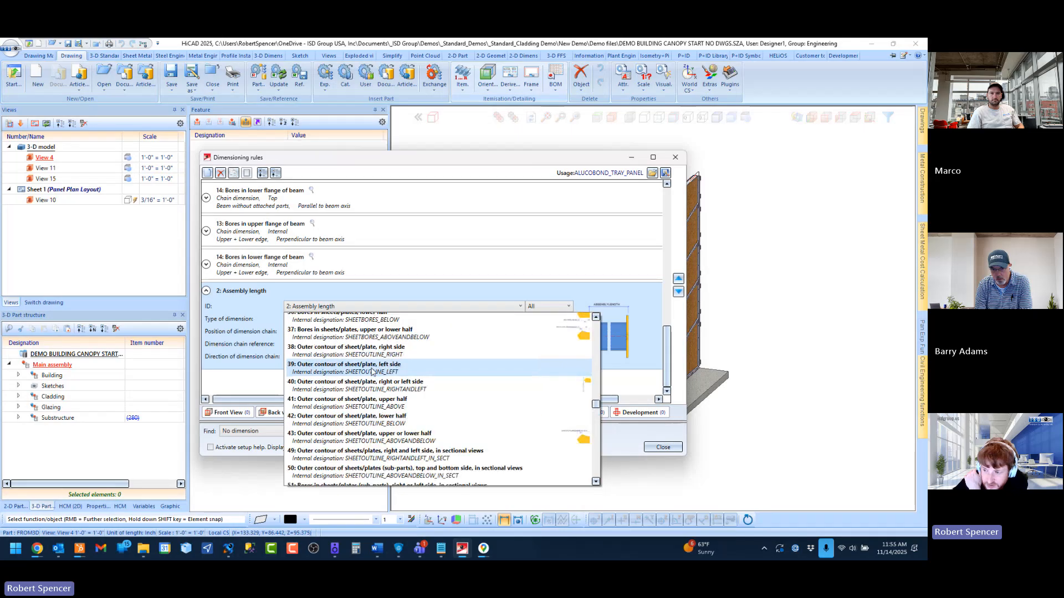
# Step: Examine the Sheet Metal group of dimension types, from Sheet length to the agraffe dimensions, and leave the list without picking one
pyautogui.scroll(-10, 372, 372)
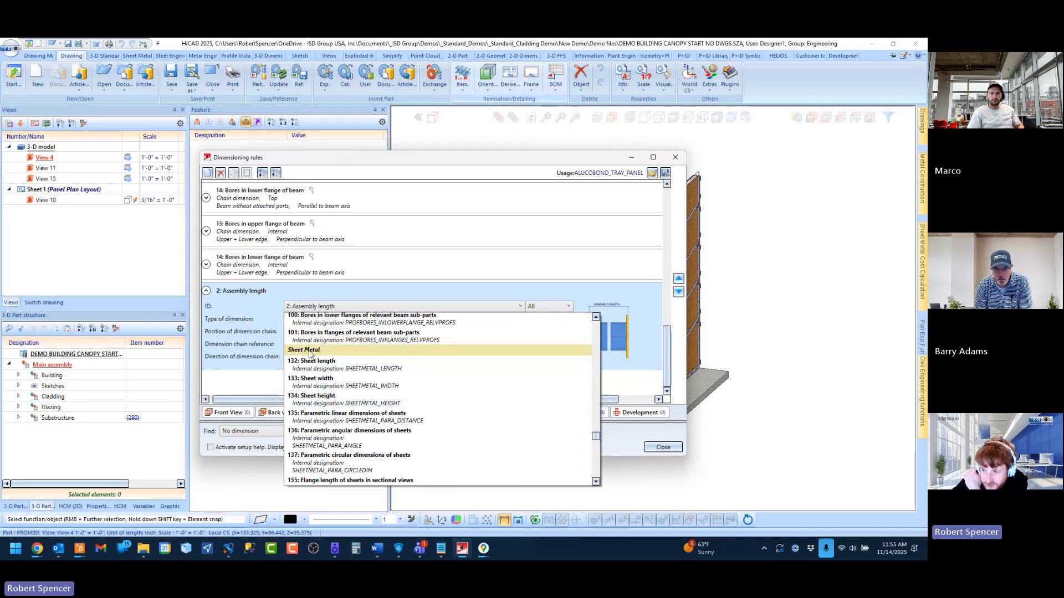
pyautogui.scroll(-1, 313, 357)
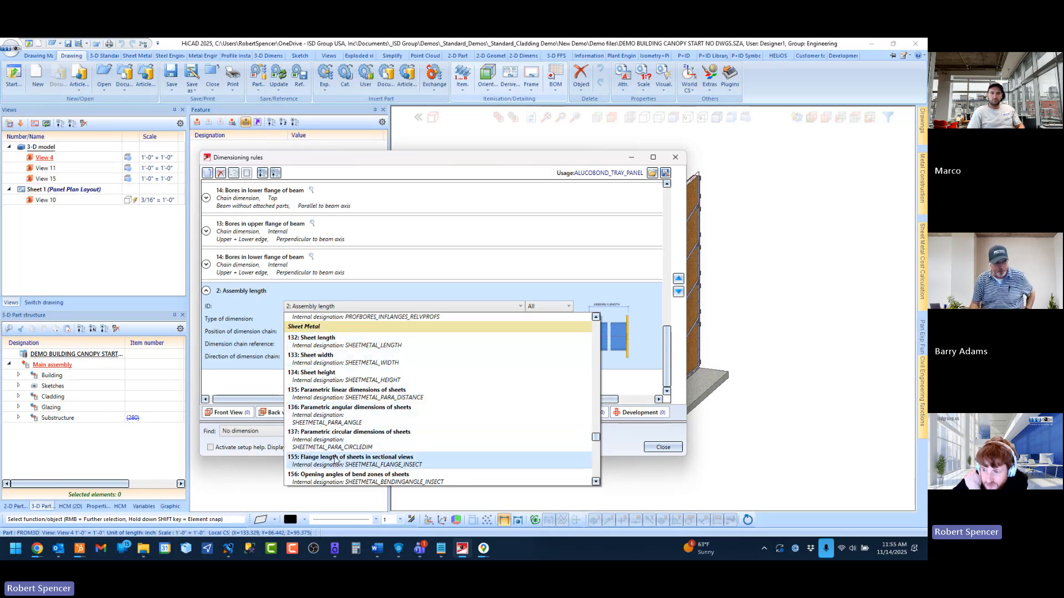
pyautogui.scroll(-4, 327, 458)
pyautogui.scroll(-3, 326, 459)
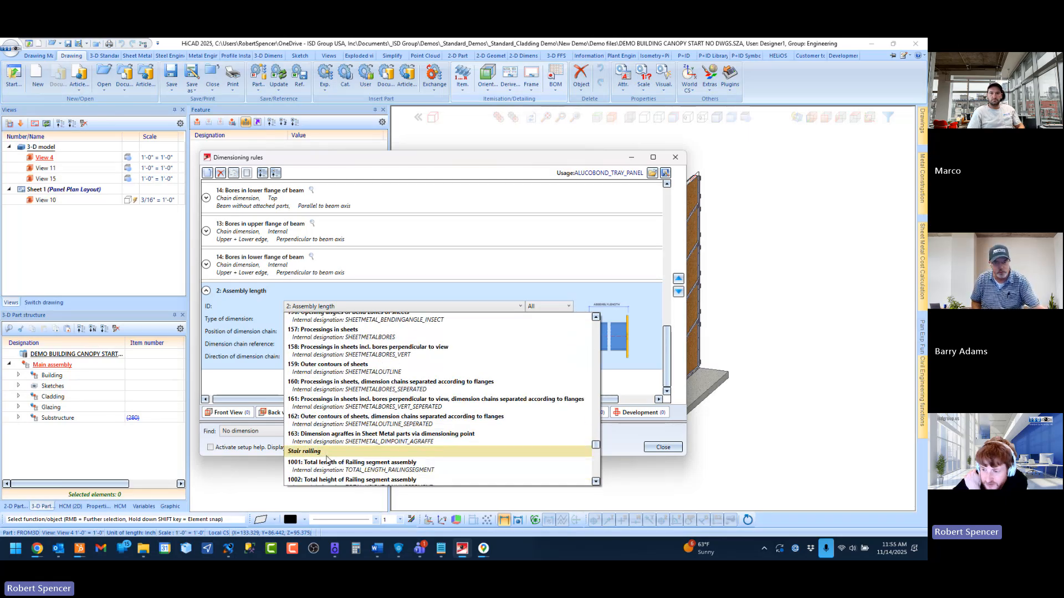
pyautogui.scroll(3, 342, 419)
pyautogui.scroll(6, 342, 419)
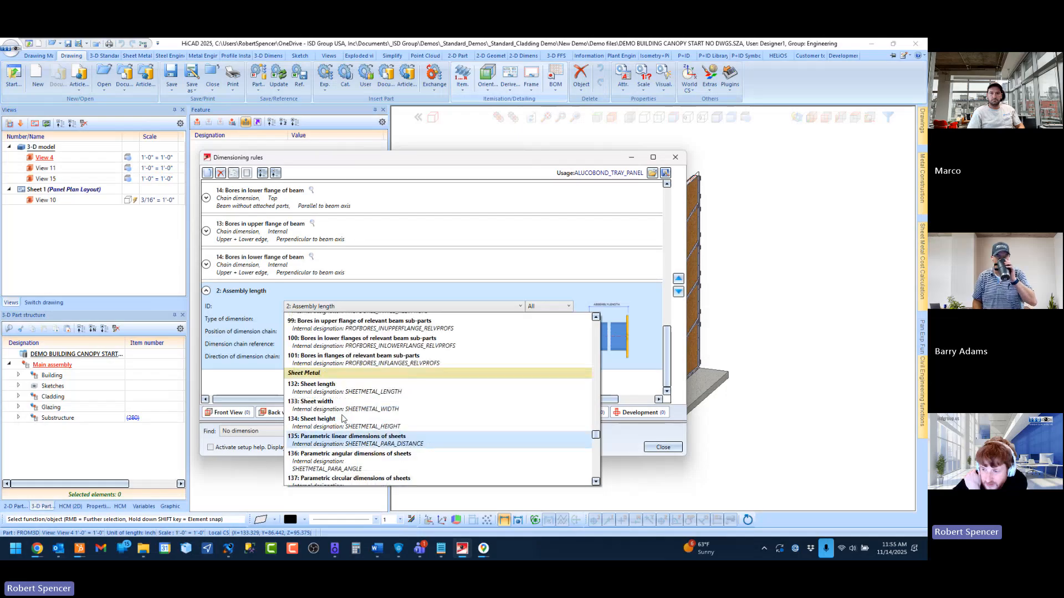
pyautogui.scroll(-1, 383, 396)
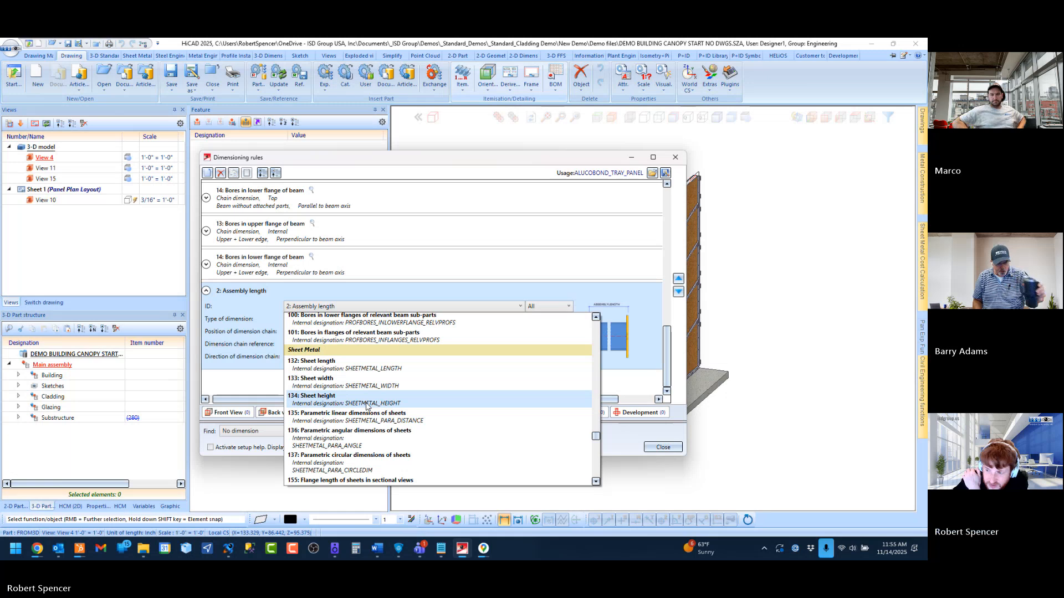
pyautogui.scroll(-1, 360, 403)
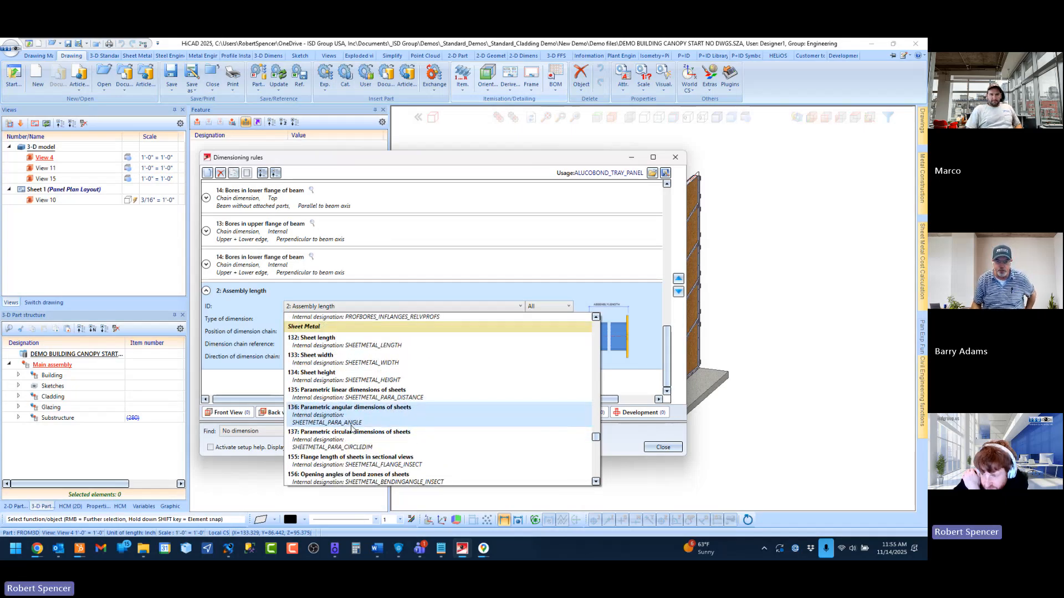
pyautogui.scroll(1, 316, 352)
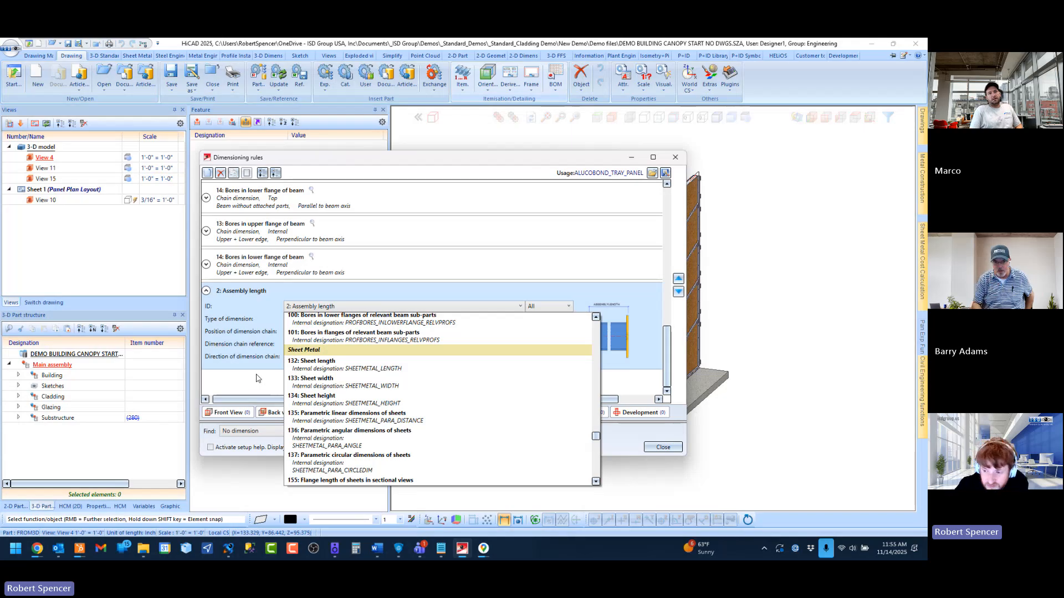
pyautogui.scroll(-1, 325, 379)
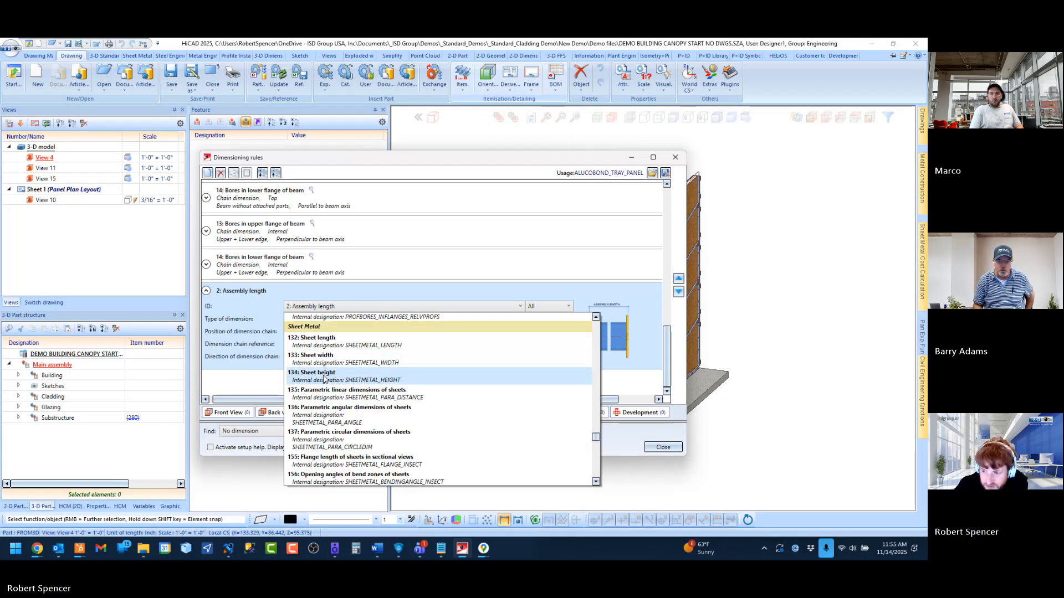
pyautogui.click(248, 387)
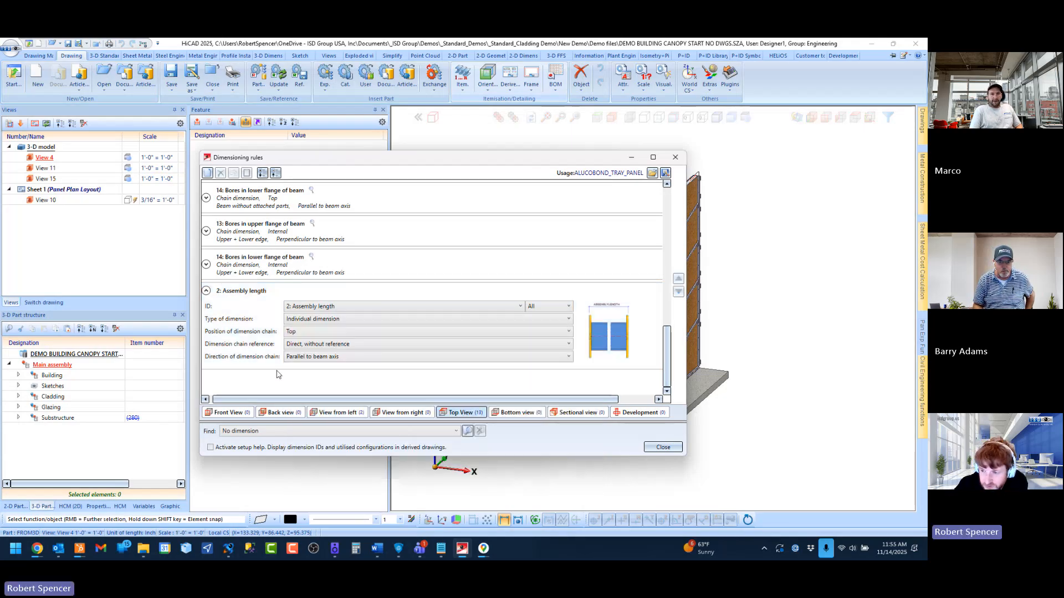
# Step: Look over the sheet metal dimension types for the Assembly length rule's ID once more, and close the dimensioning rules
pyautogui.click(332, 307)
pyautogui.scroll(-10, 380, 442)
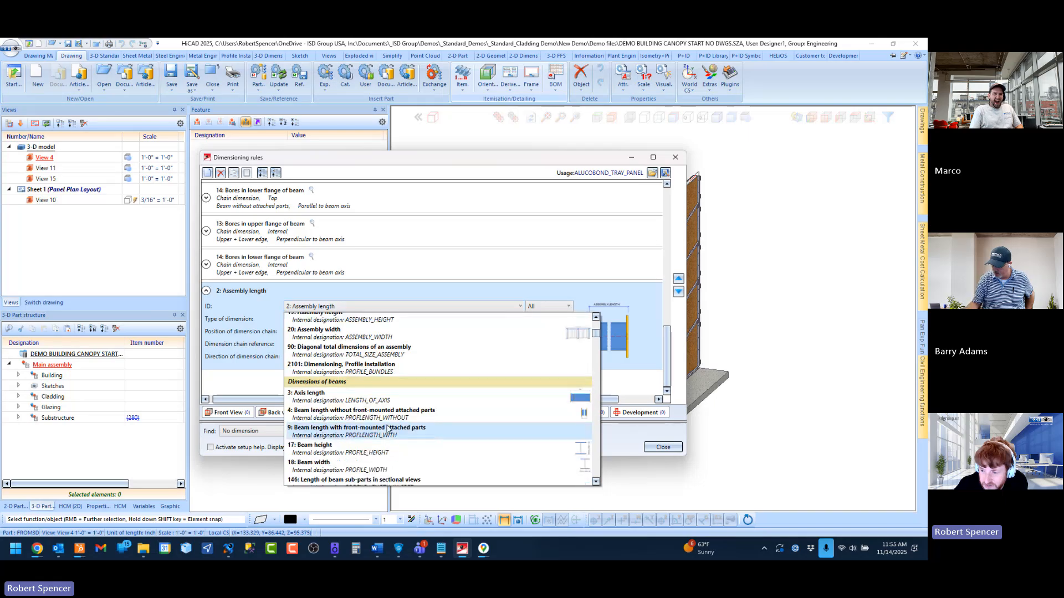
pyautogui.scroll(-12, 379, 442)
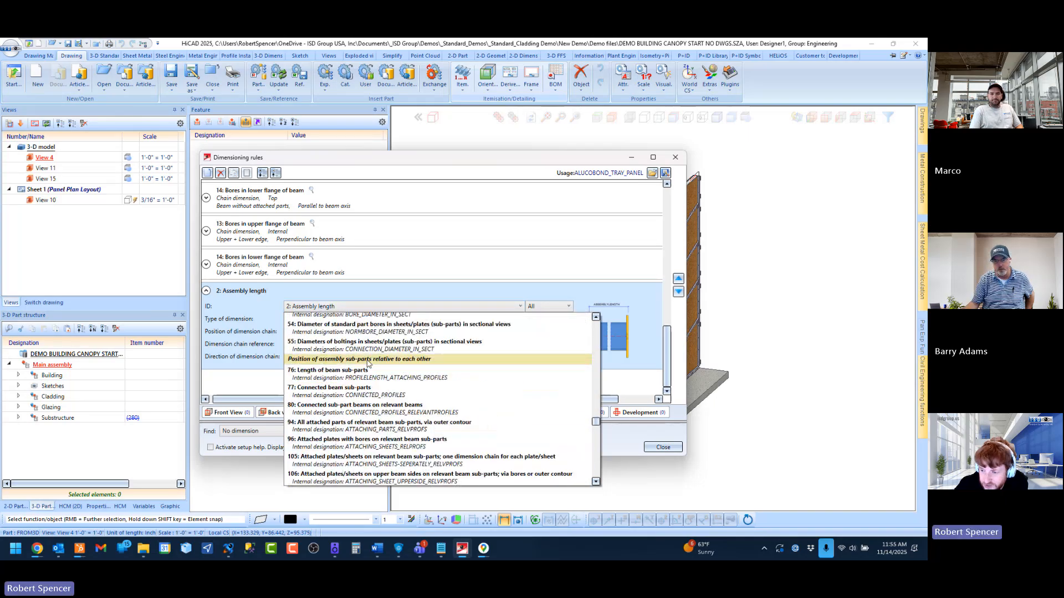
pyautogui.scroll(6, 355, 382)
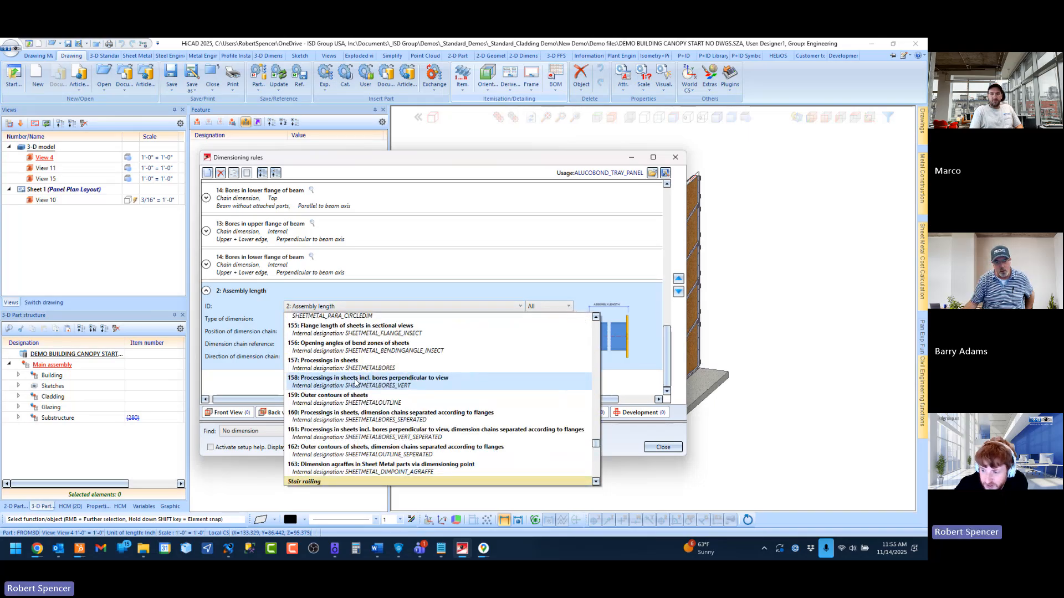
pyautogui.scroll(-1, 355, 382)
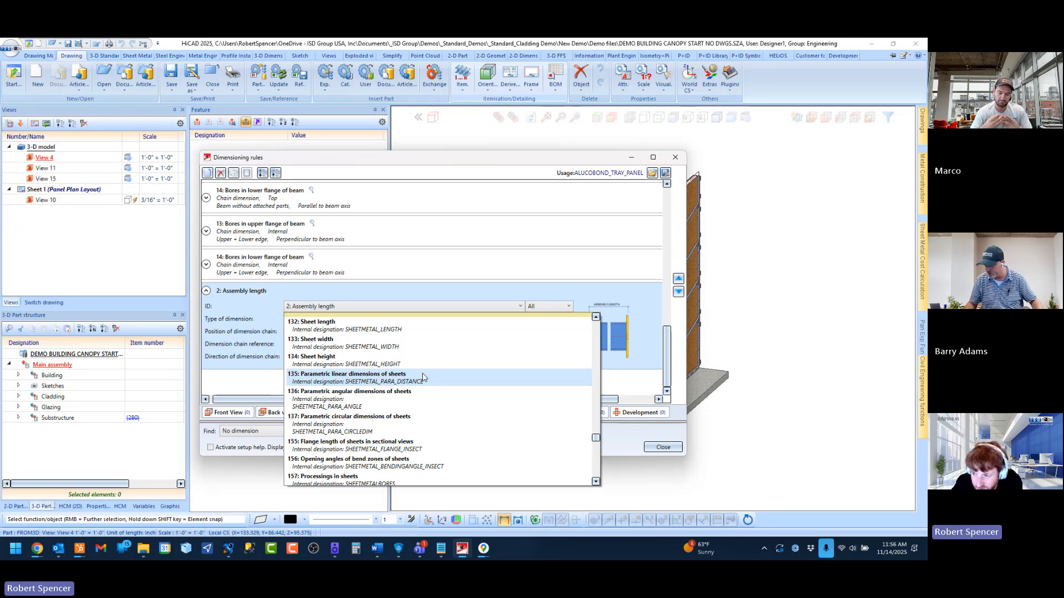
pyautogui.click(667, 450)
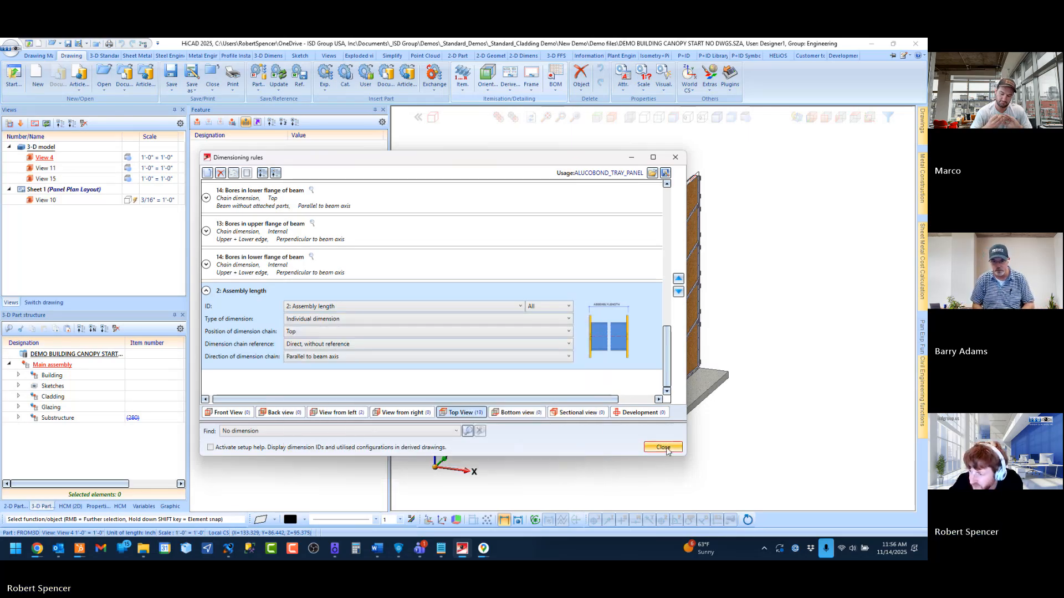
pyautogui.click(668, 451)
# Step: Switch to the HiCAD 2026 online help in Chrome and search it for "dimensioning rules"
pyautogui.moveTo(36, 548)
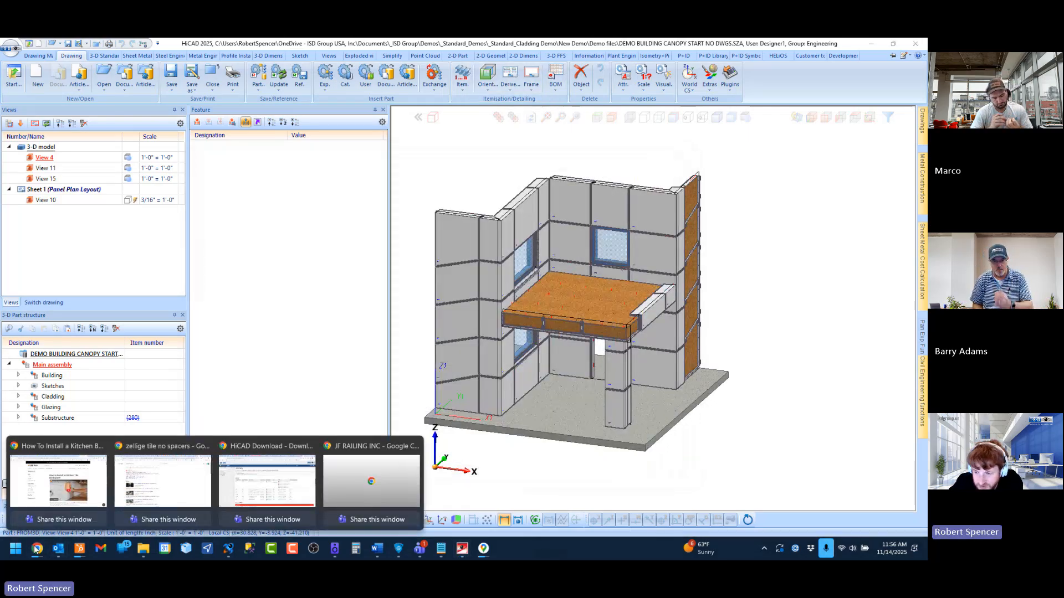
pyautogui.click(267, 482)
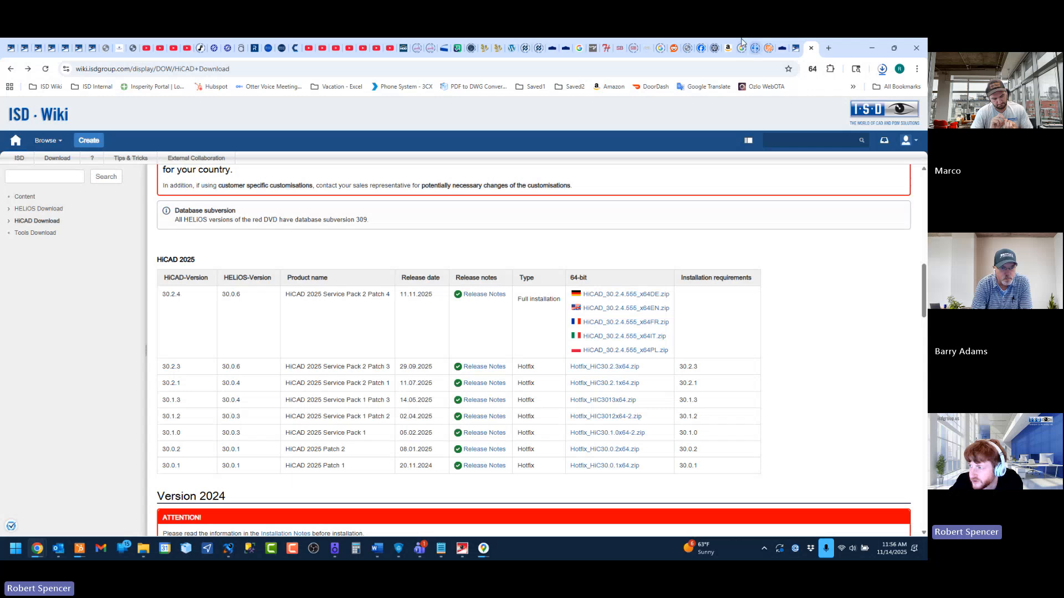
pyautogui.click(794, 48)
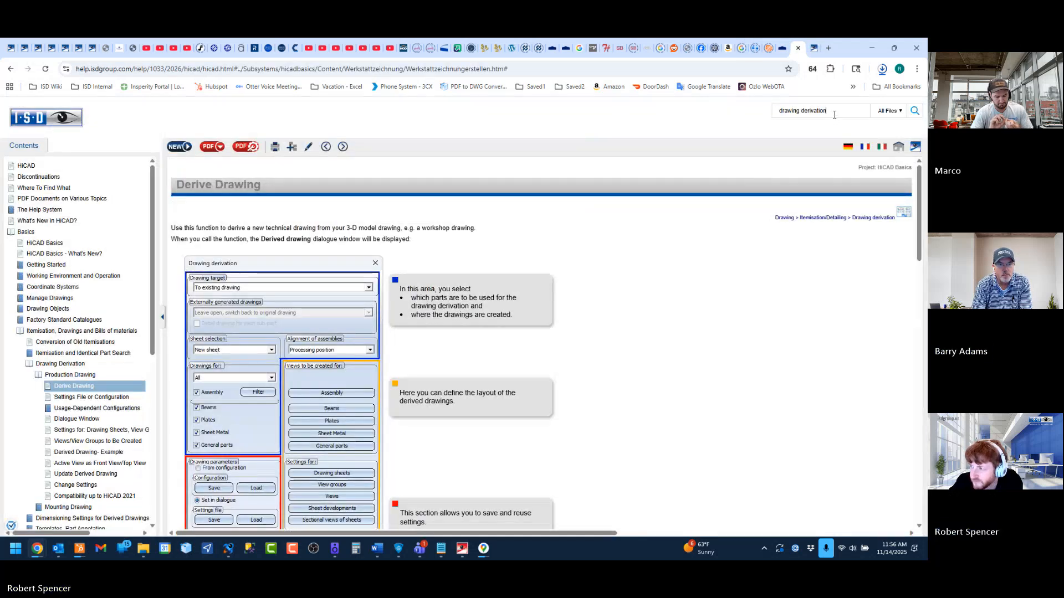
pyautogui.moveTo(831, 112); pyautogui.dragTo(744, 124)
pyautogui.write('dimens')
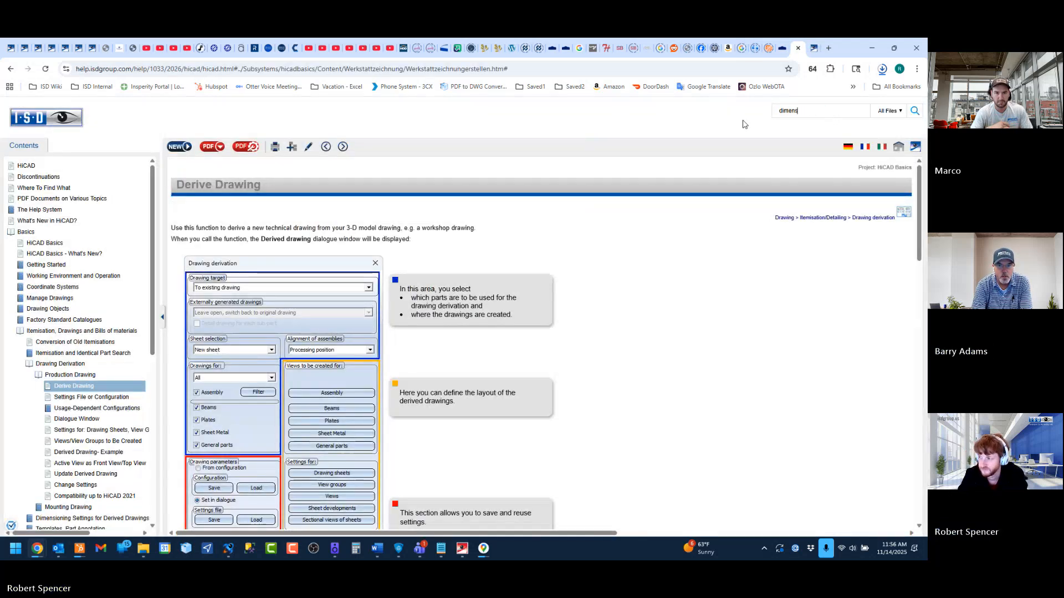
pyautogui.write('ioning ru')
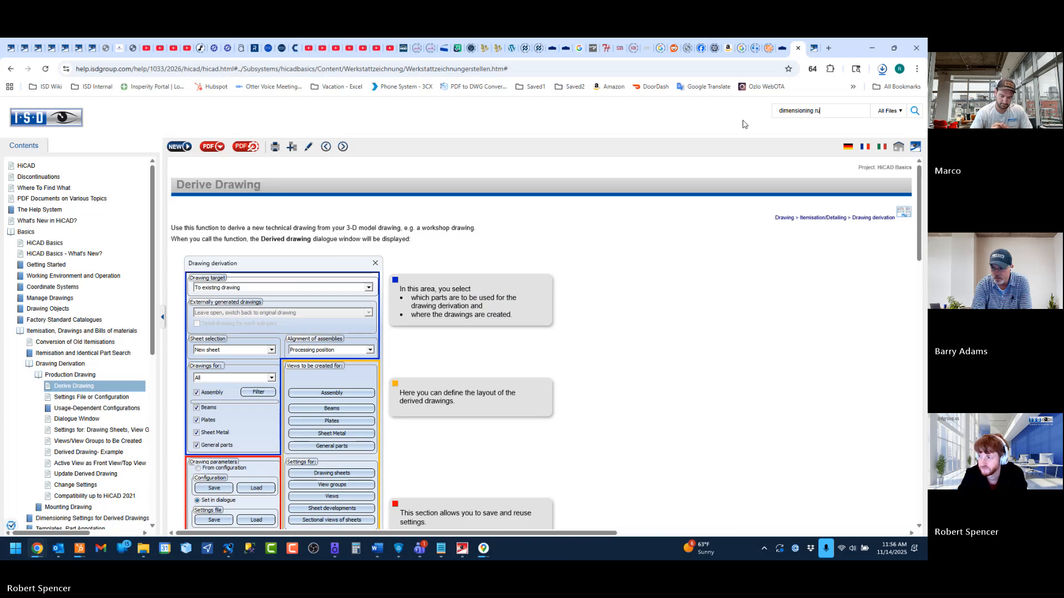
pyautogui.write('les')
pyautogui.press('Return')
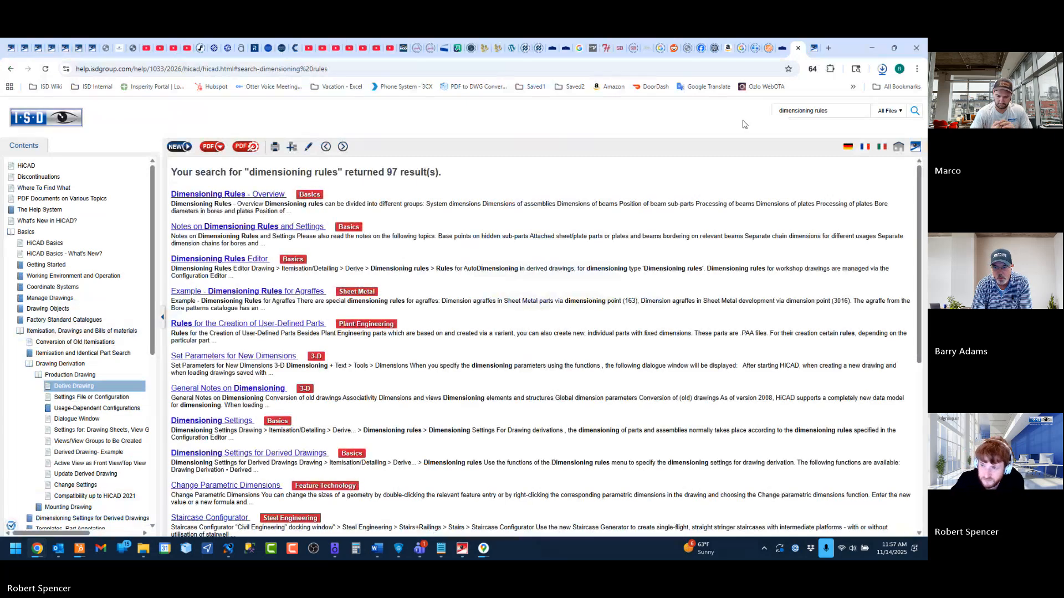
# Step: Open the Dimensioning Rules - Overview help page and look through its list of rule groups and its rule tables
pyautogui.click(239, 195)
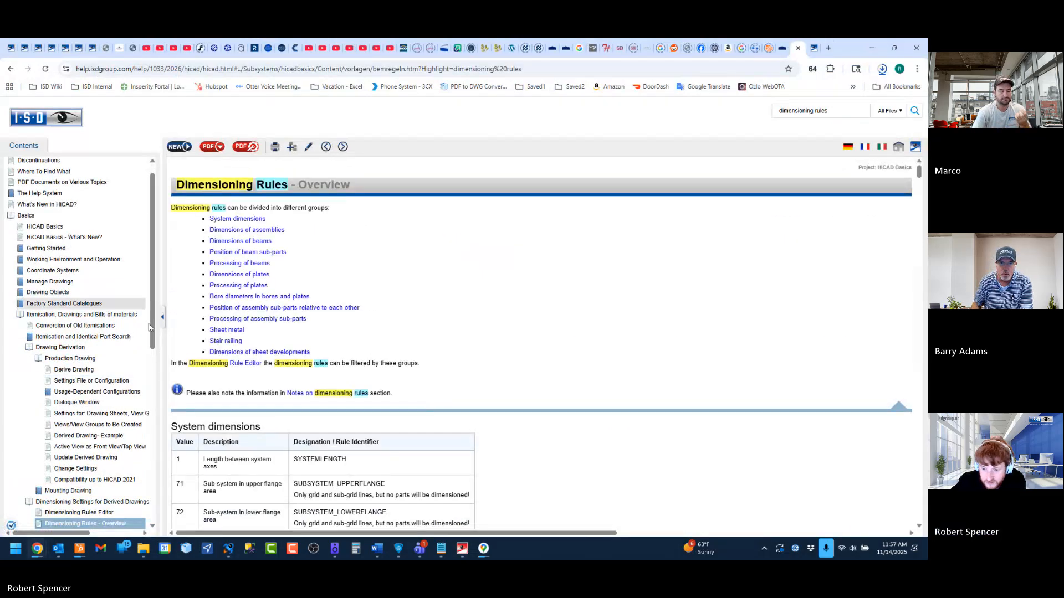
pyautogui.scroll(-3, 148, 327)
pyautogui.scroll(-5, 336, 379)
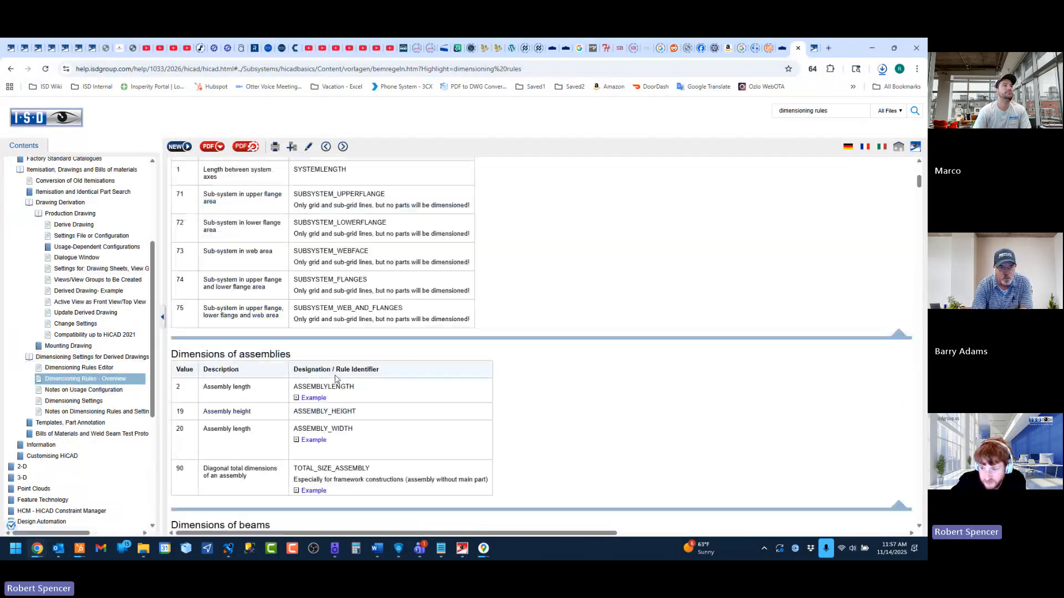
pyautogui.scroll(-8, 336, 379)
pyautogui.scroll(15, 341, 380)
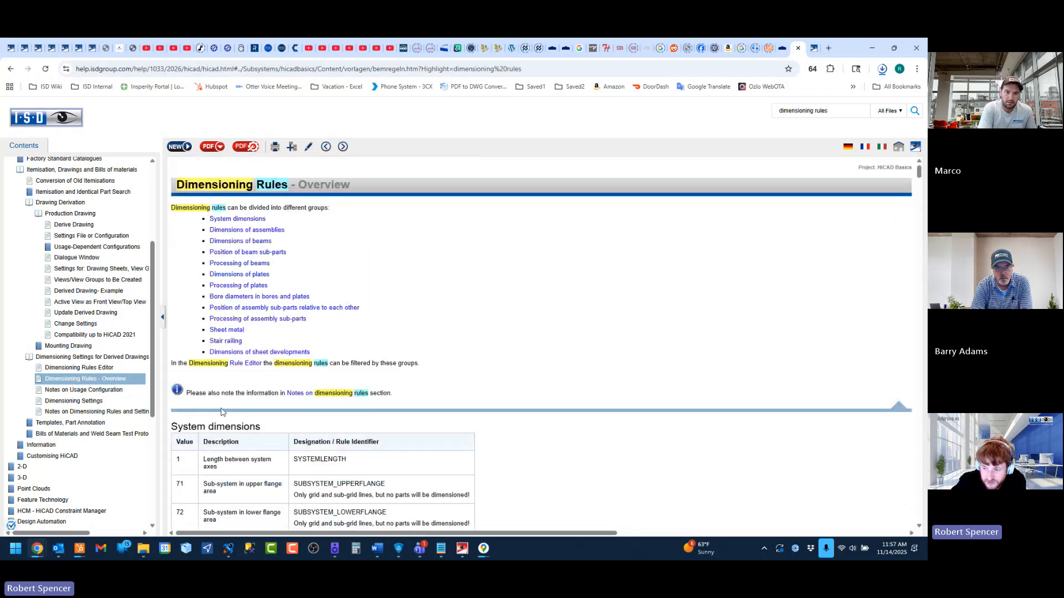
# Step: Look through the help page's assembly, beam and beam sub-part rule tables, including the illustrated settings for rule 56, Position of sheet/plate
pyautogui.scroll(-5, 339, 399)
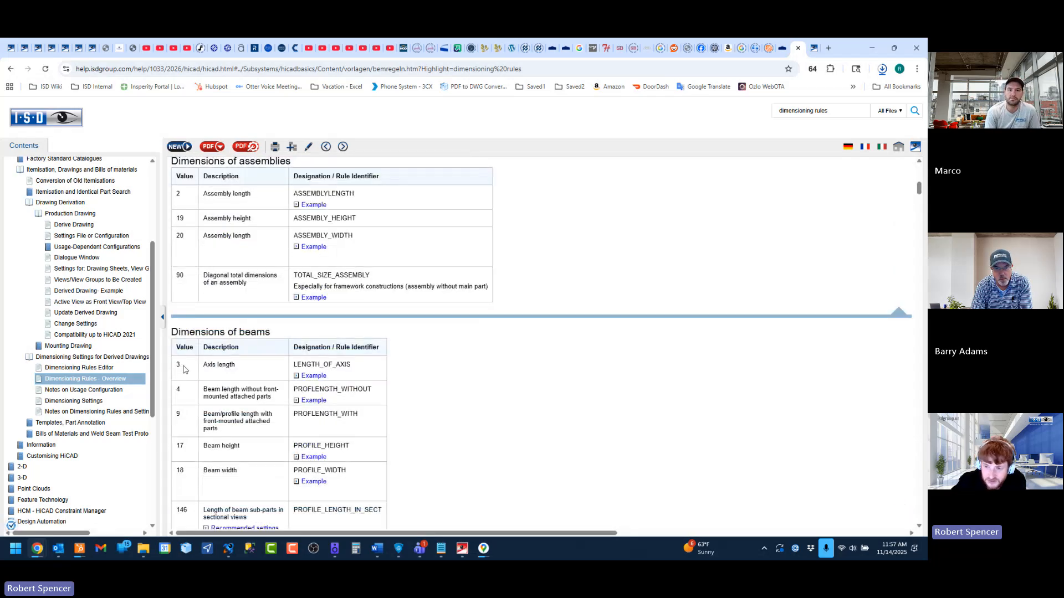
pyautogui.scroll(3, 186, 370)
pyautogui.scroll(-9, 208, 361)
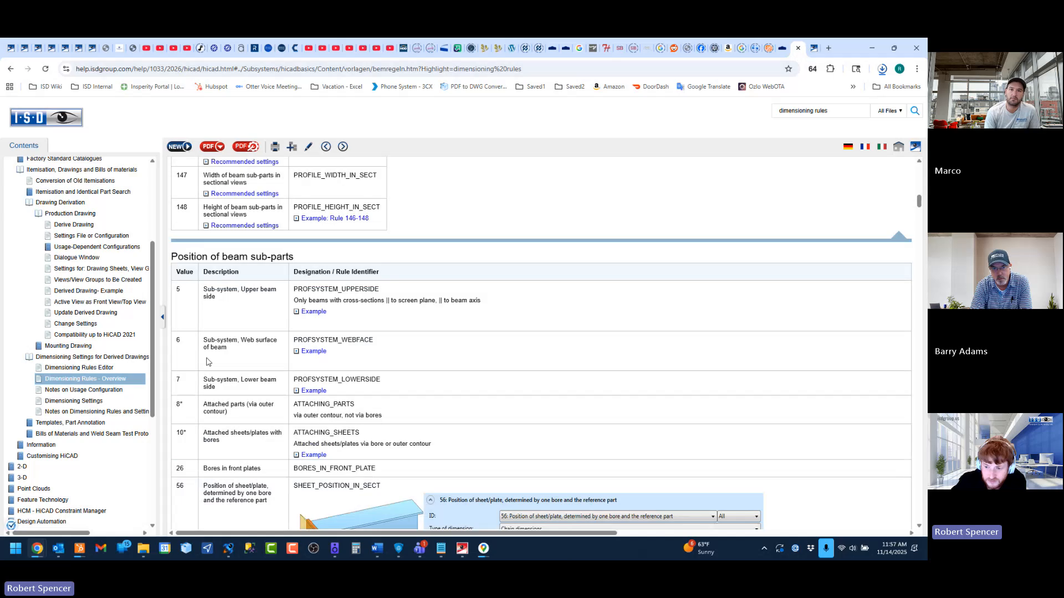
pyautogui.scroll(-5, 208, 361)
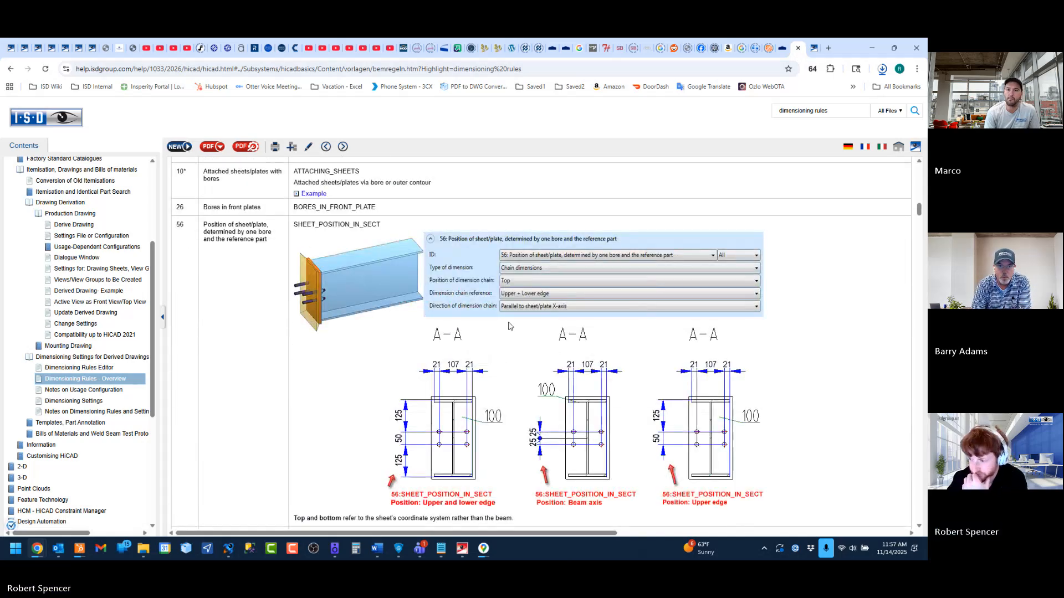
pyautogui.scroll(-5, 526, 307)
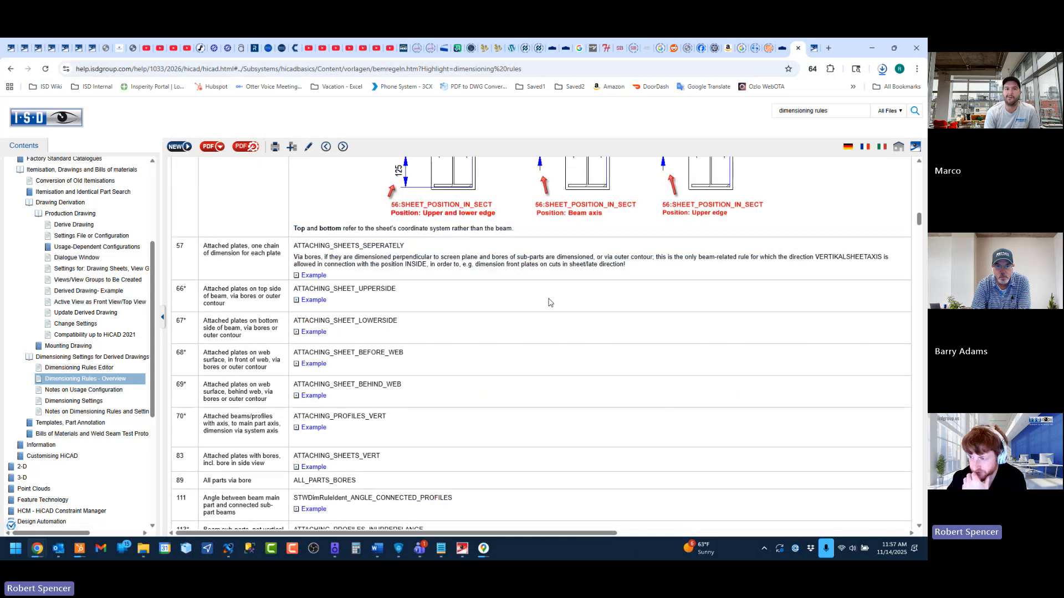
pyautogui.scroll(4, 535, 312)
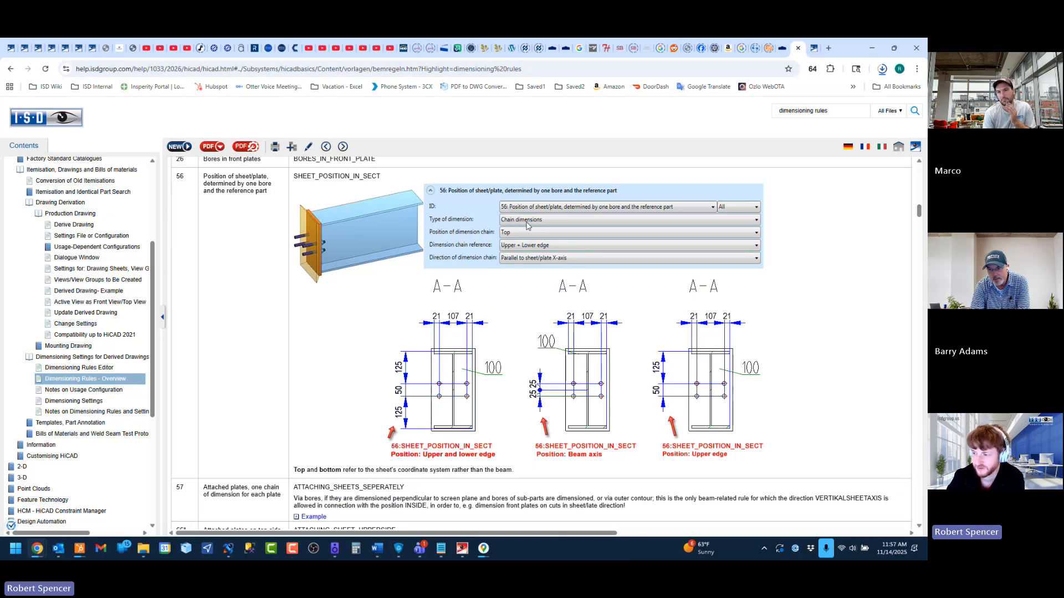
# Step: Switch to HiCAD, open the dimensioning rules for drawing derivation and expand rule 28, Oblique cut on beam at end
pyautogui.click(462, 548)
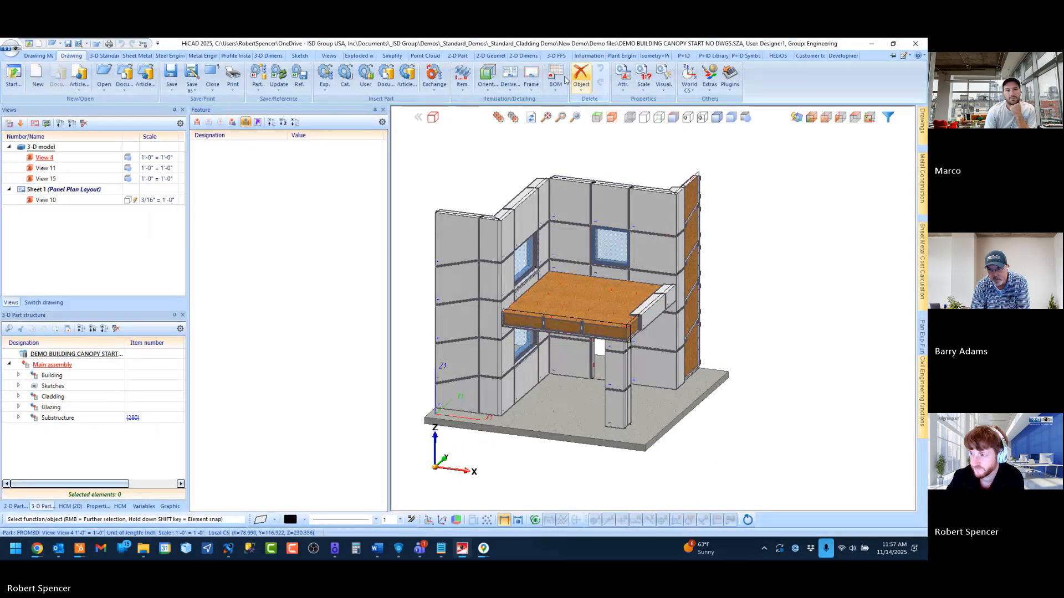
pyautogui.click(510, 77)
pyautogui.moveTo(574, 284)
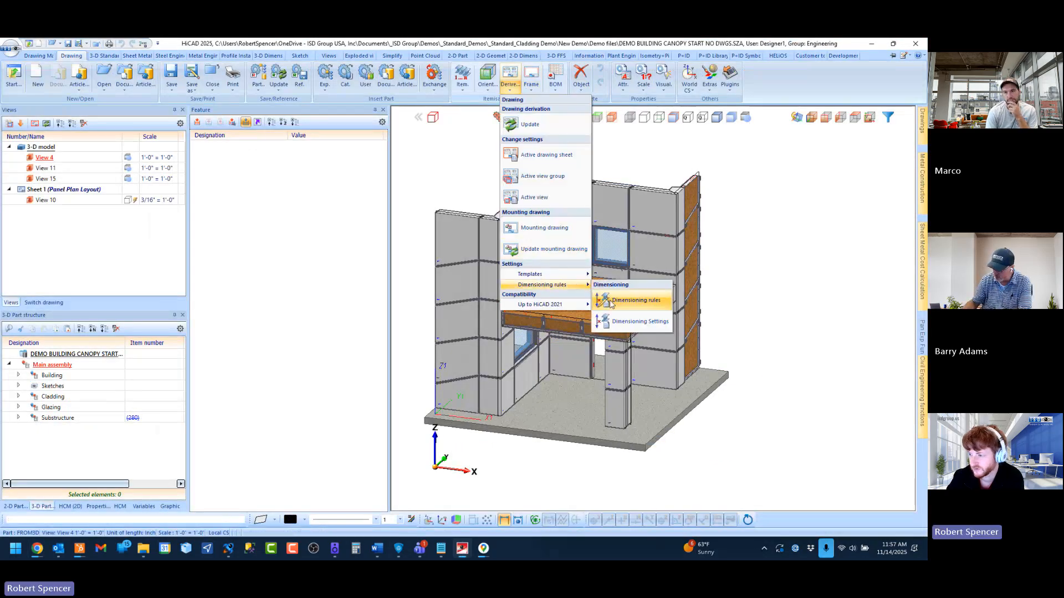
pyautogui.click(624, 303)
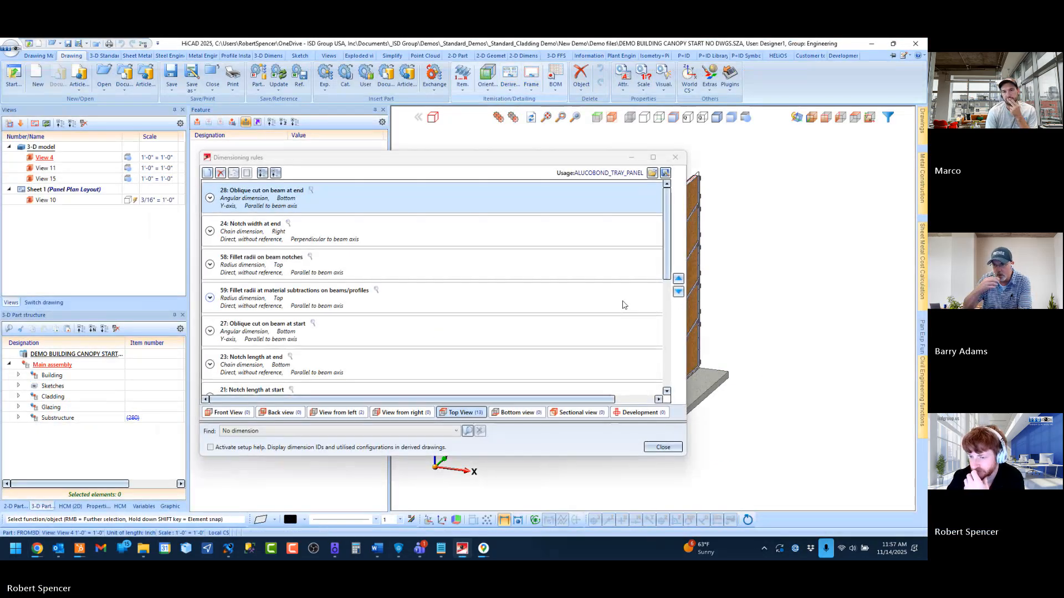
pyautogui.click(210, 199)
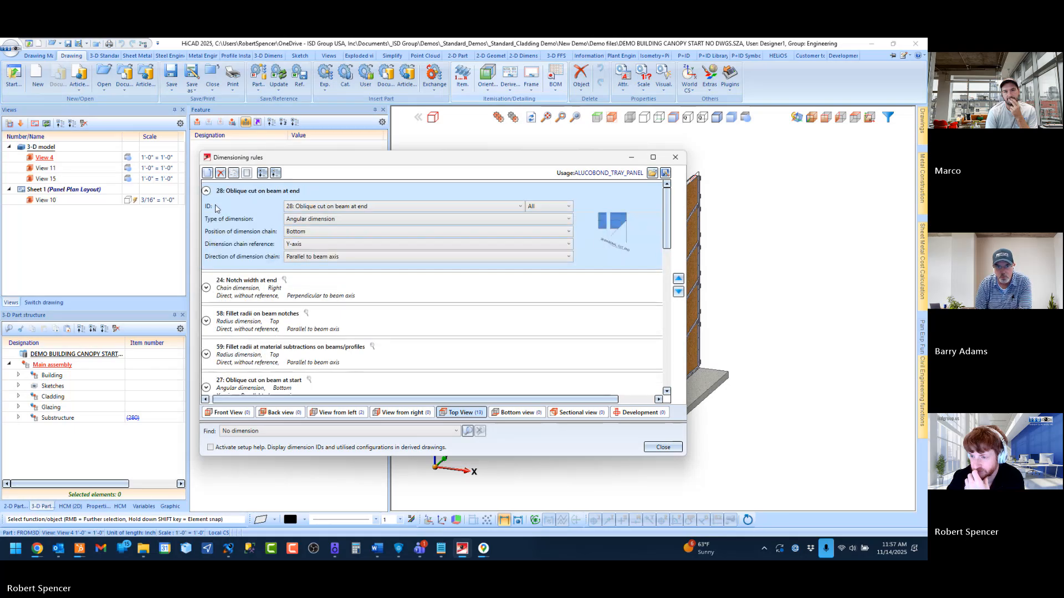
# Step: Review the available IDs, types of dimension and dimension chain positions for rule 28 without changing any of them
pyautogui.click(404, 207)
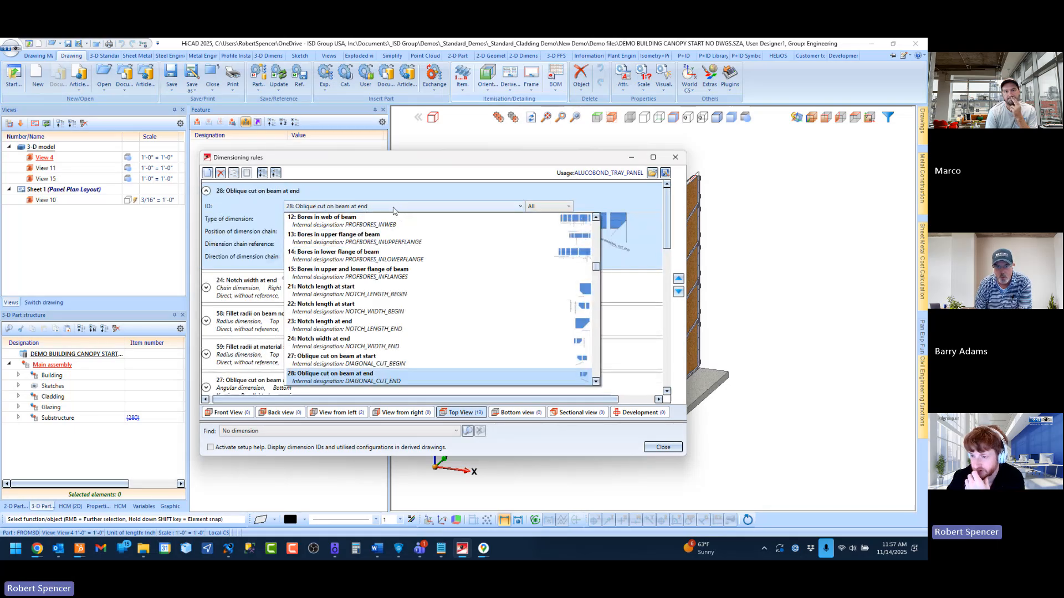
pyautogui.click(394, 210)
pyautogui.click(386, 220)
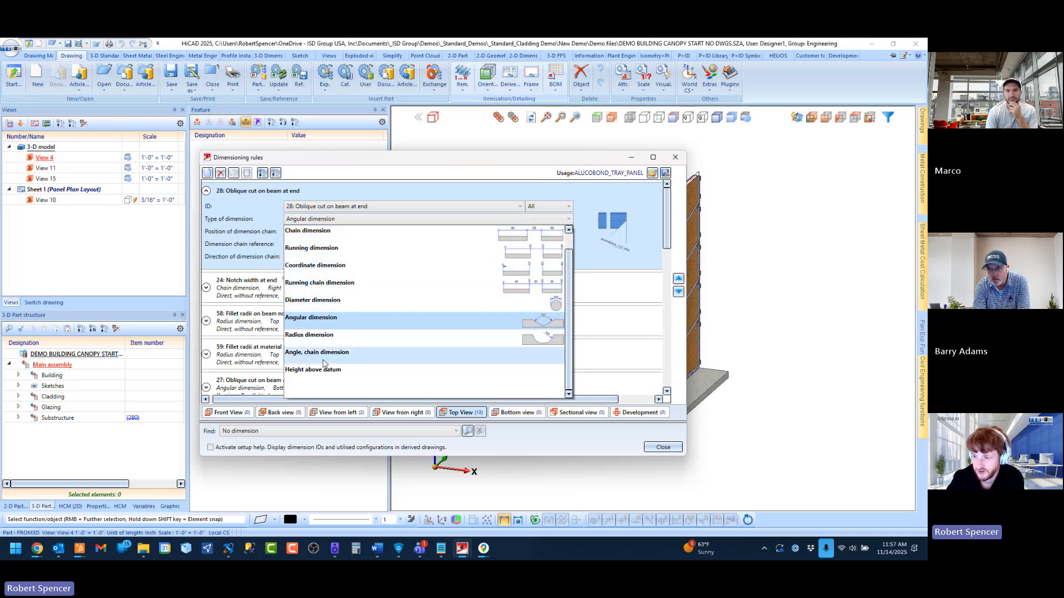
pyautogui.click(339, 221)
pyautogui.click(337, 232)
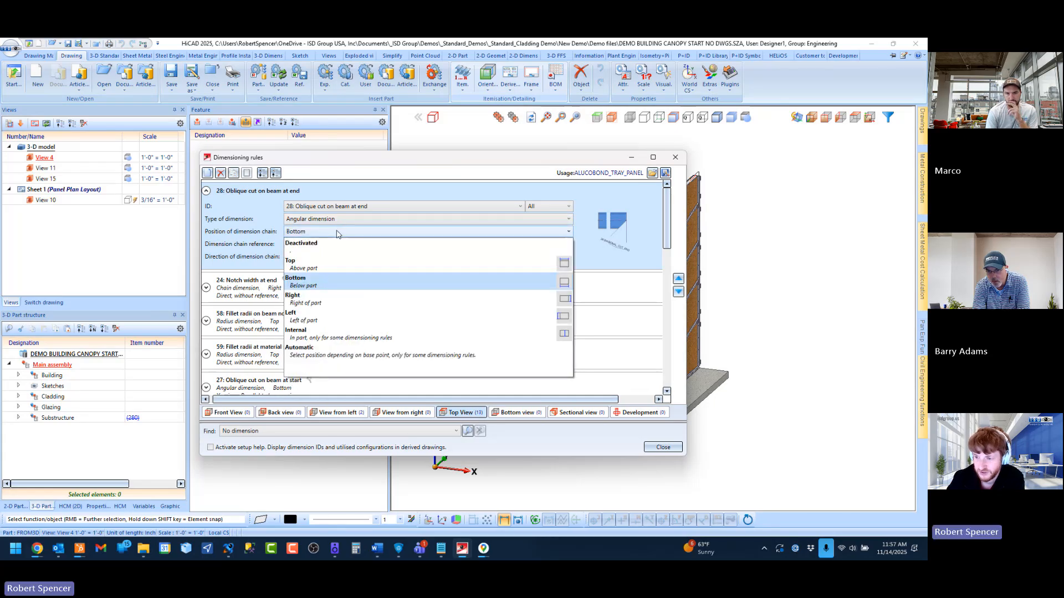
pyautogui.click(337, 233)
pyautogui.click(40, 552)
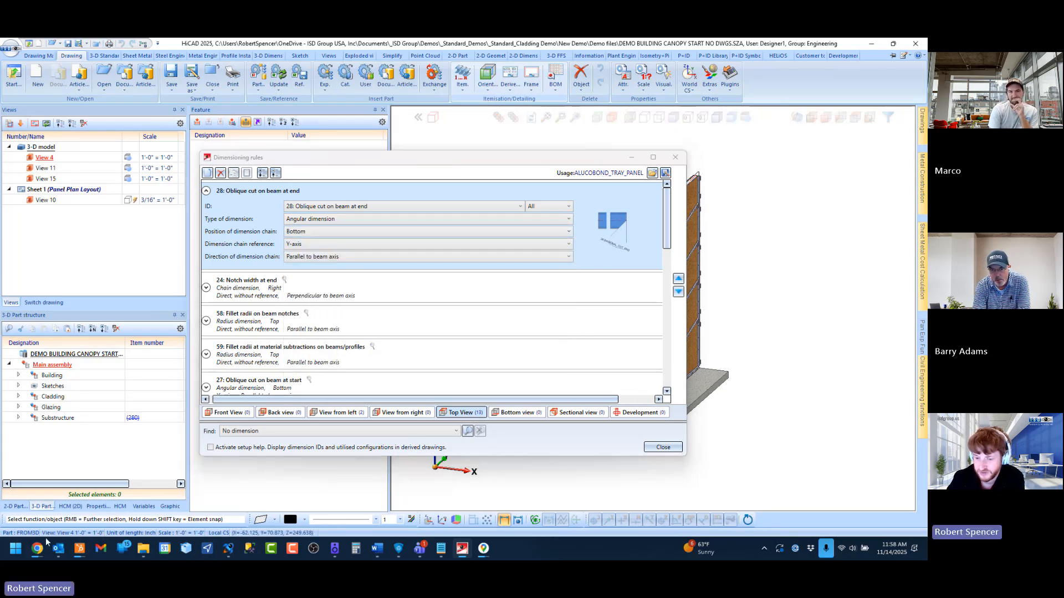
pyautogui.click(216, 529)
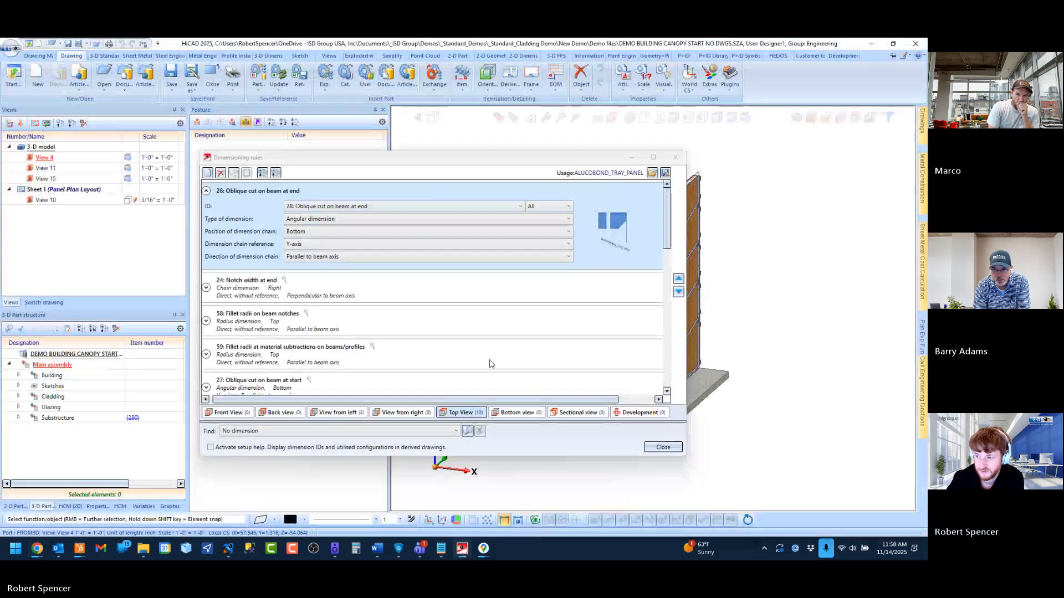
pyautogui.hotkey('alt', 'Tab')
# Step: Examine rule 28's options for the dimension chain position and reference, from System axes to Outer post edges, keeping Bottom and Y-axis
pyautogui.click(339, 233)
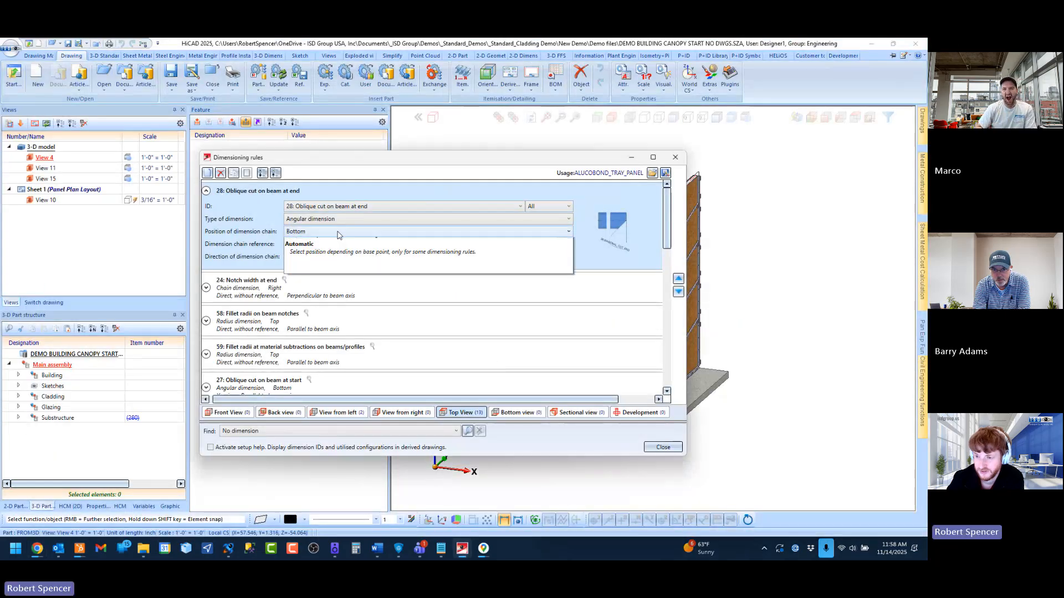
pyautogui.click(321, 244)
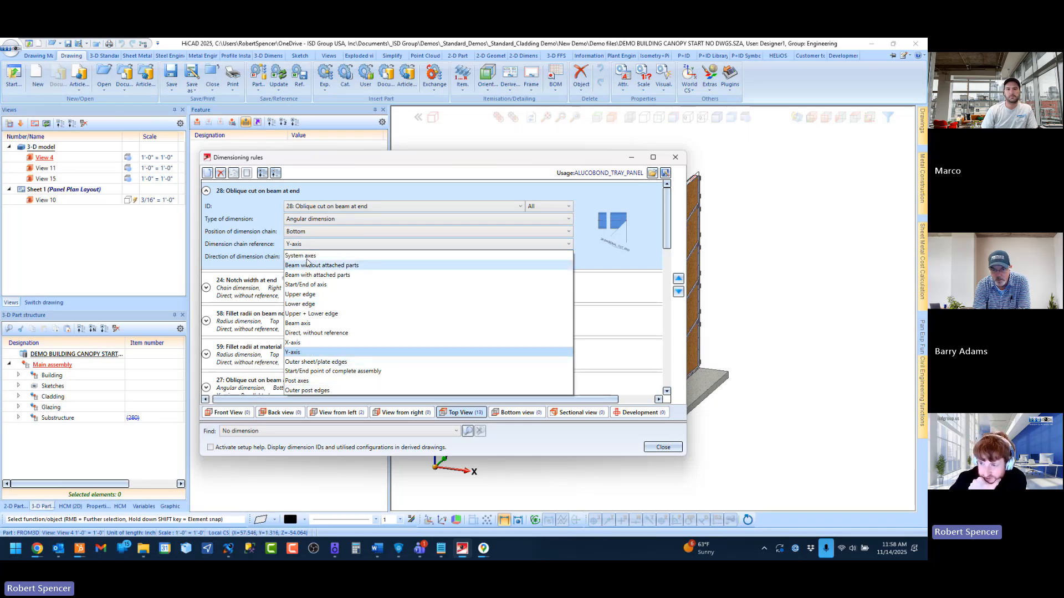
pyautogui.click(308, 248)
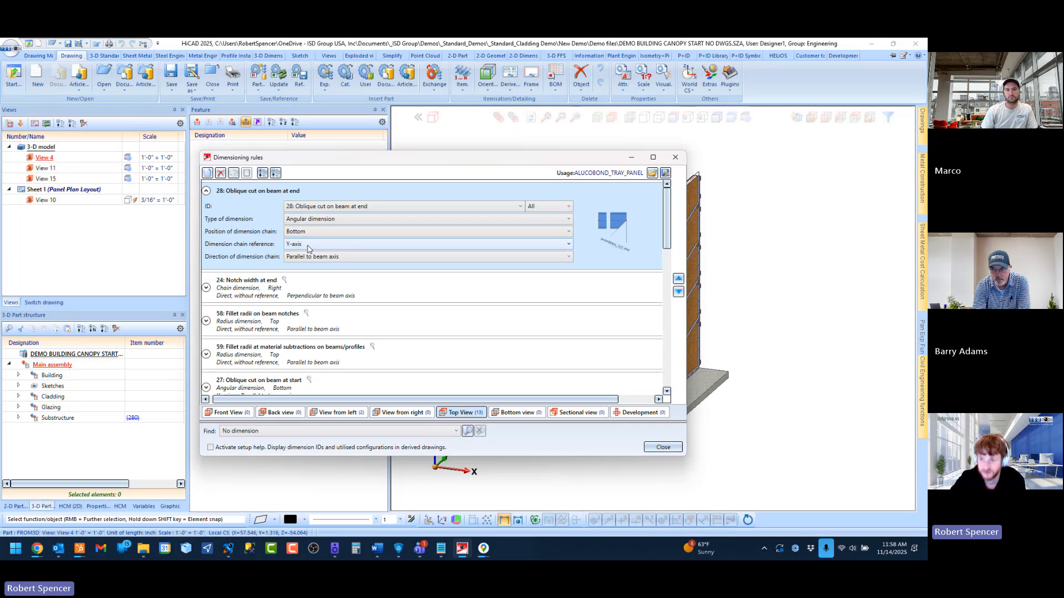
pyautogui.click(308, 247)
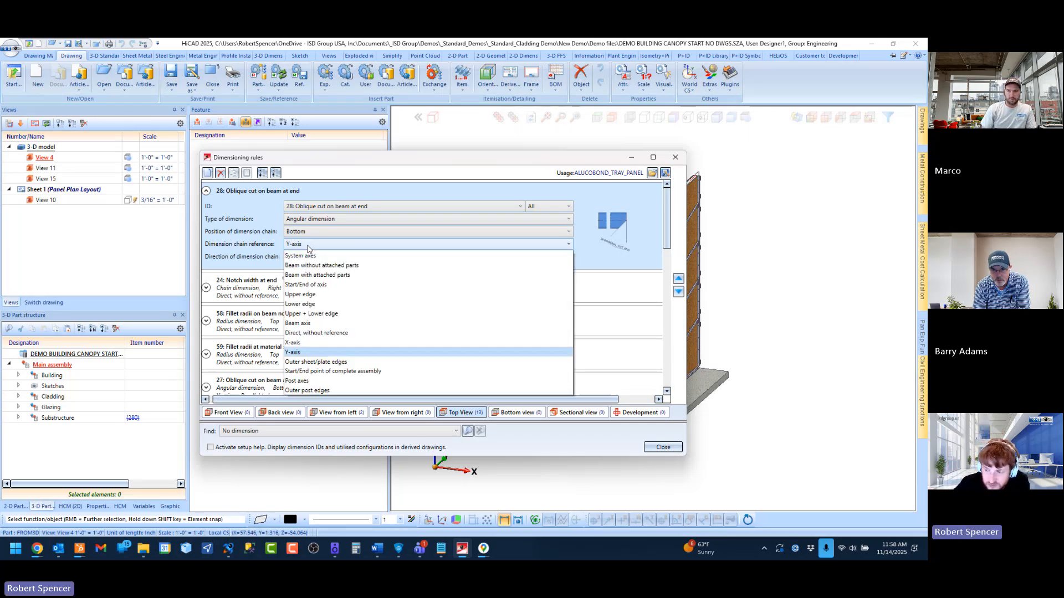
pyautogui.click(308, 246)
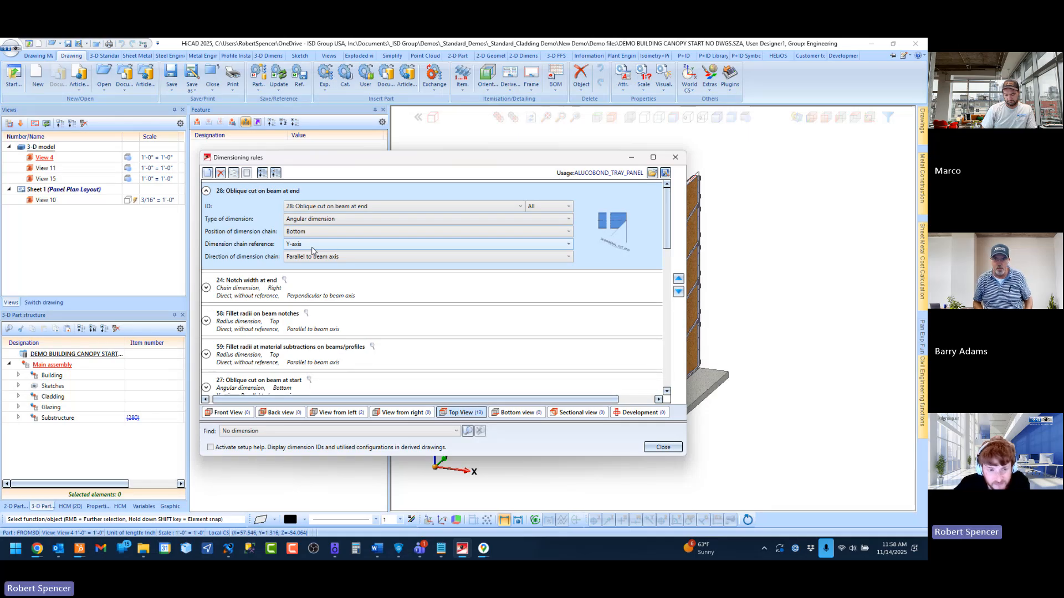
pyautogui.click(313, 247)
pyautogui.click(312, 247)
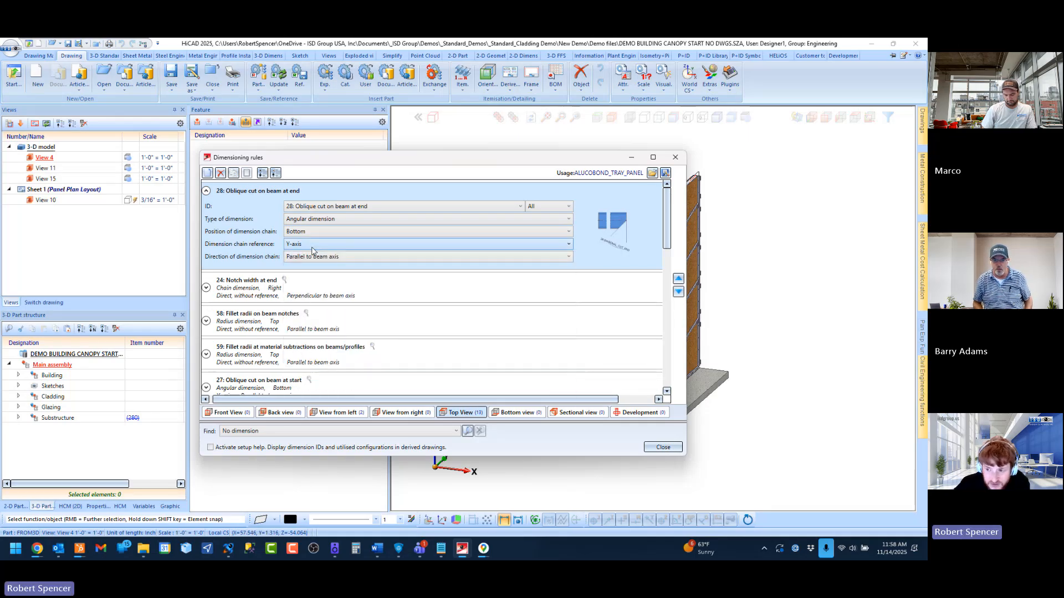
# Step: Compare rule 28's options for the direction of the dimension chain with its reference options, keeping Parallel to beam axis and Y-axis
pyautogui.click(308, 261)
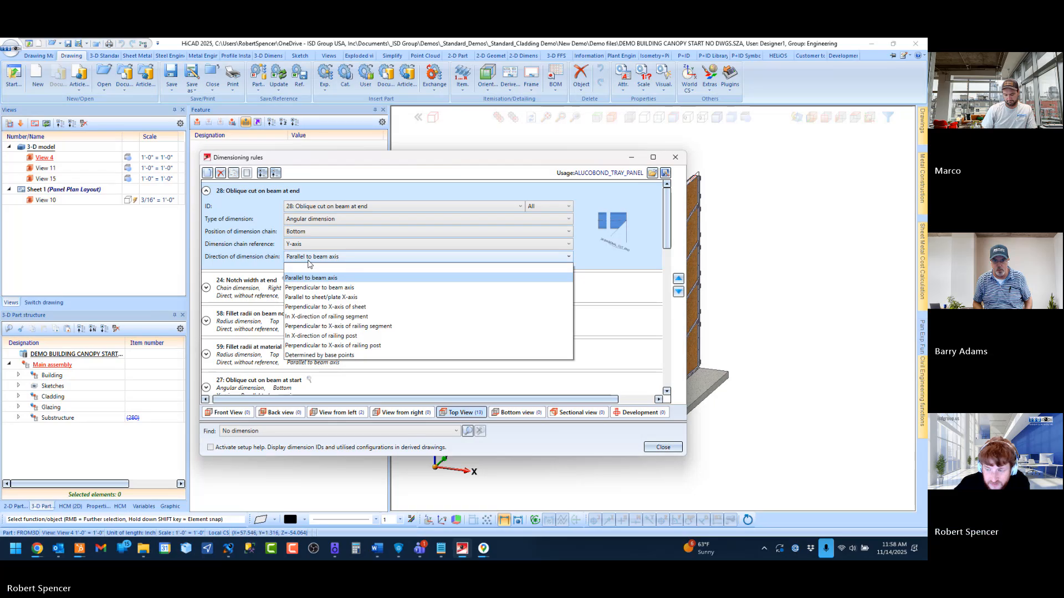
pyautogui.click(309, 263)
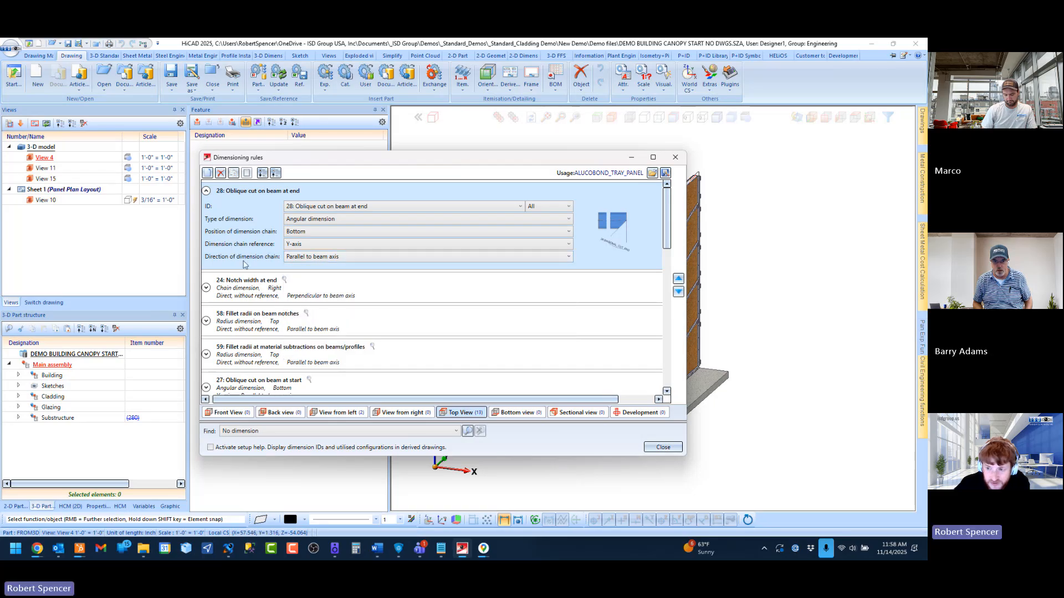
pyautogui.click(316, 264)
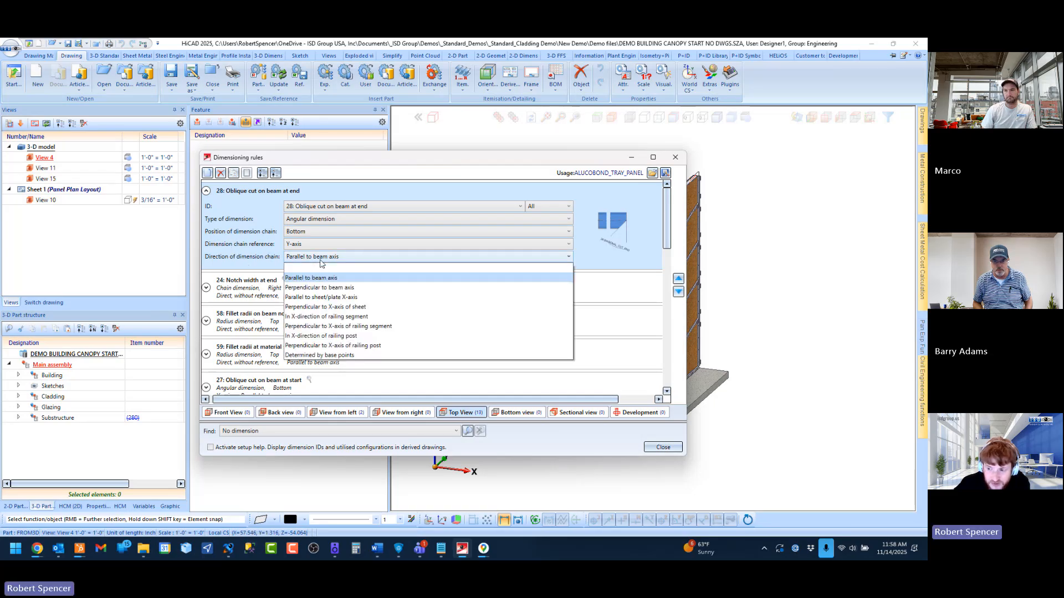
pyautogui.click(320, 263)
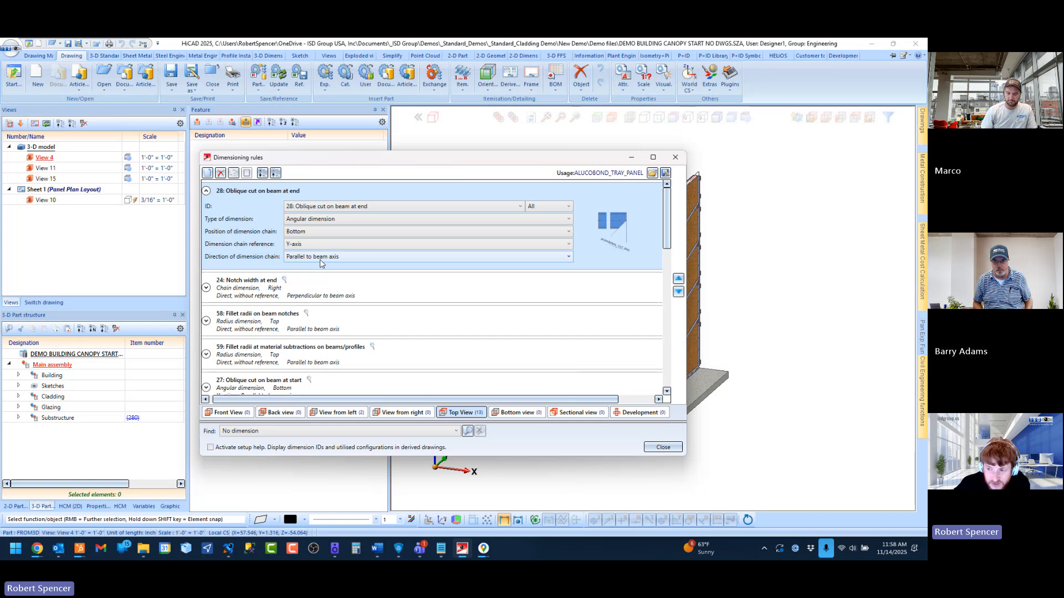
pyautogui.click(320, 247)
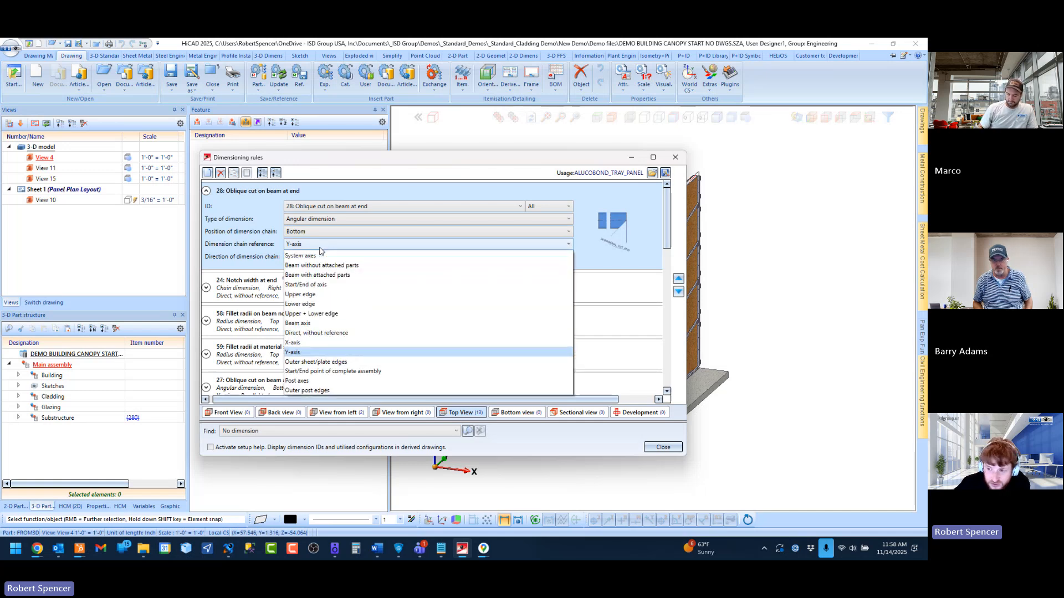
pyautogui.click(319, 249)
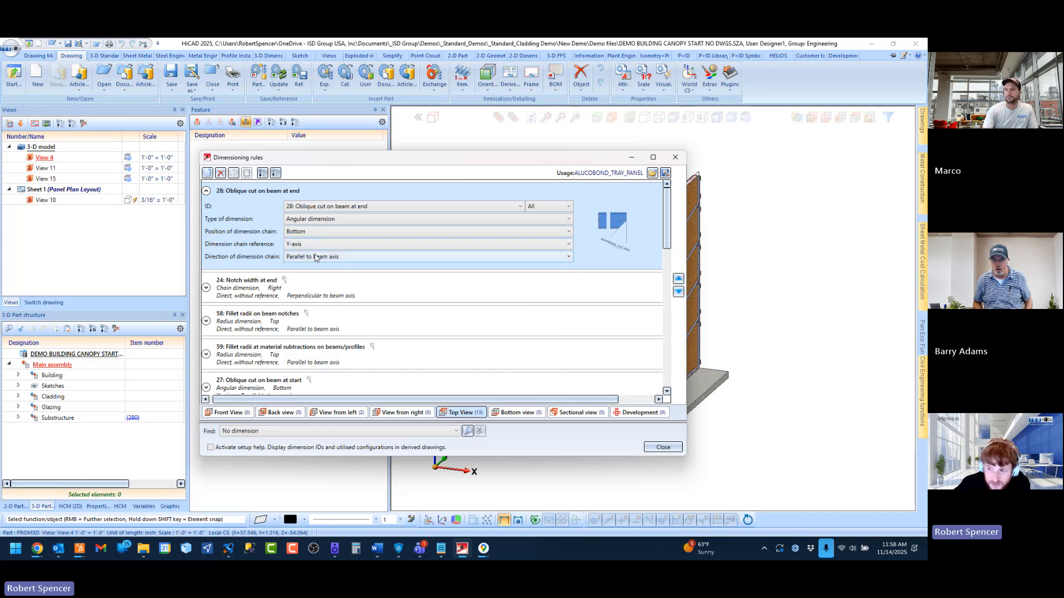
pyautogui.click(315, 257)
pyautogui.click(311, 264)
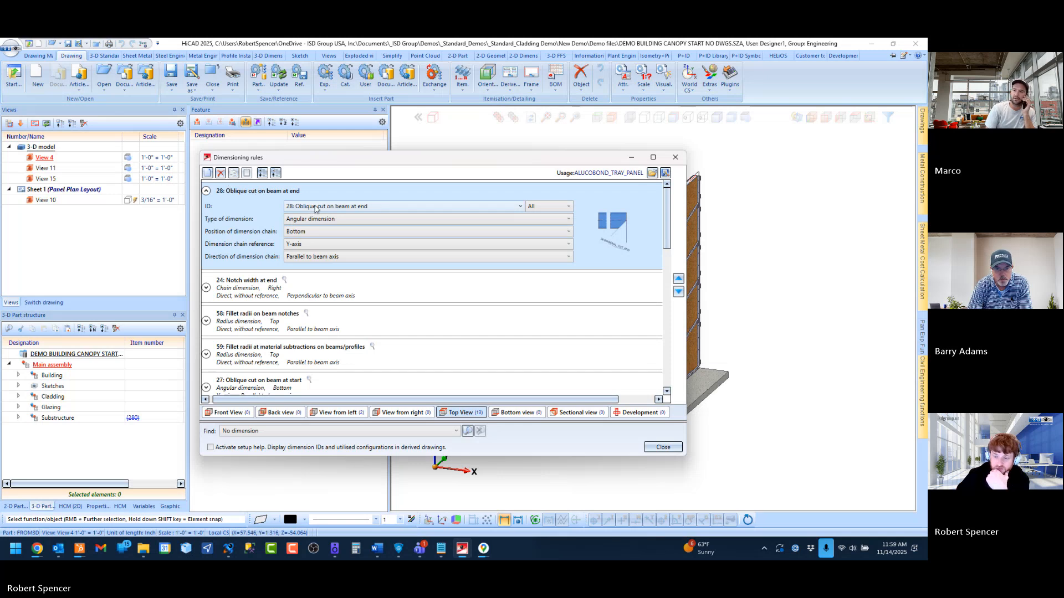
# Step: Switch back to the HiCAD help in Chrome and examine rules 132 to 155 in the Sheet metal table of the dimensioning rules overview
pyautogui.click(16, 549)
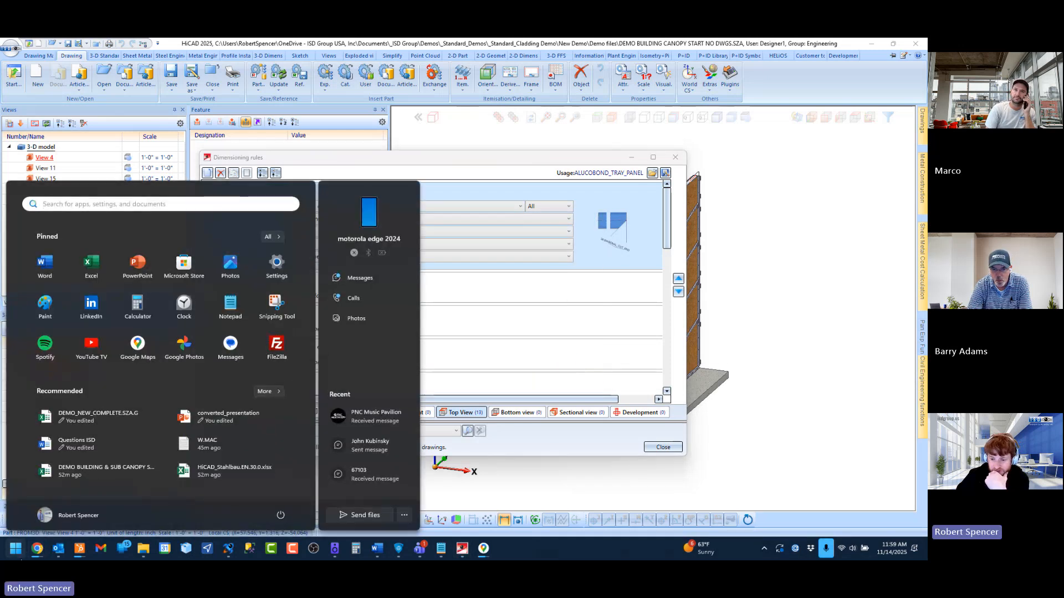
pyautogui.moveTo(34, 554)
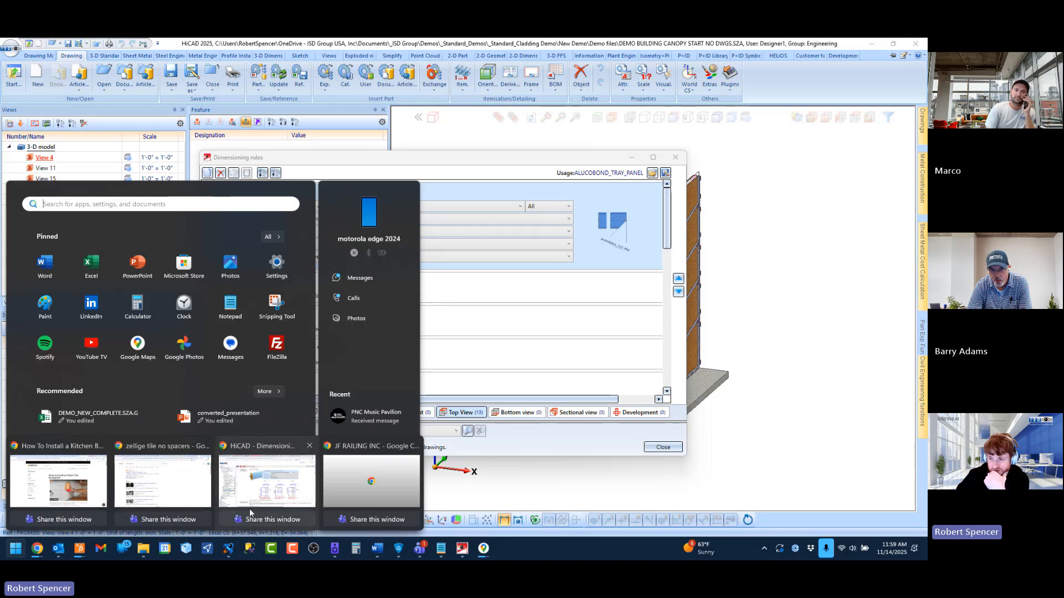
pyautogui.click(333, 452)
pyautogui.scroll(-15, 279, 365)
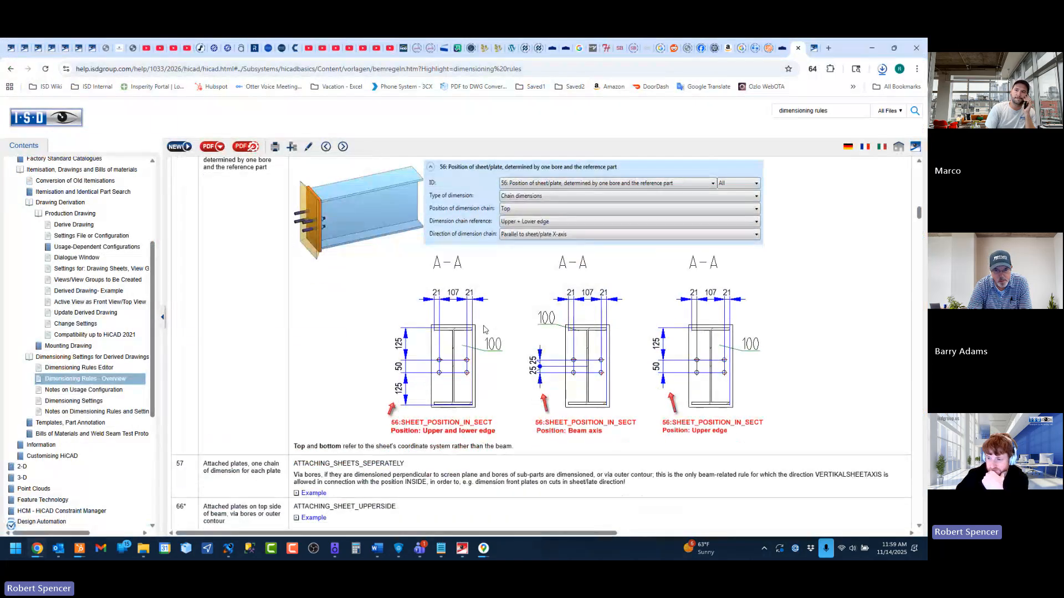
pyautogui.scroll(-20, 269, 363)
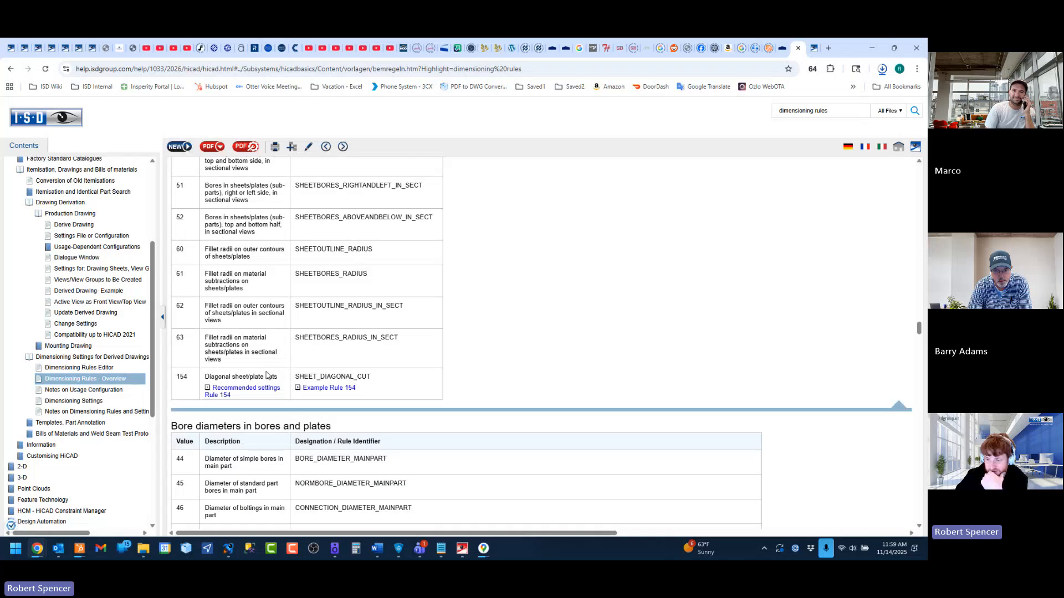
pyautogui.scroll(-8, 267, 376)
pyautogui.scroll(-10, 266, 376)
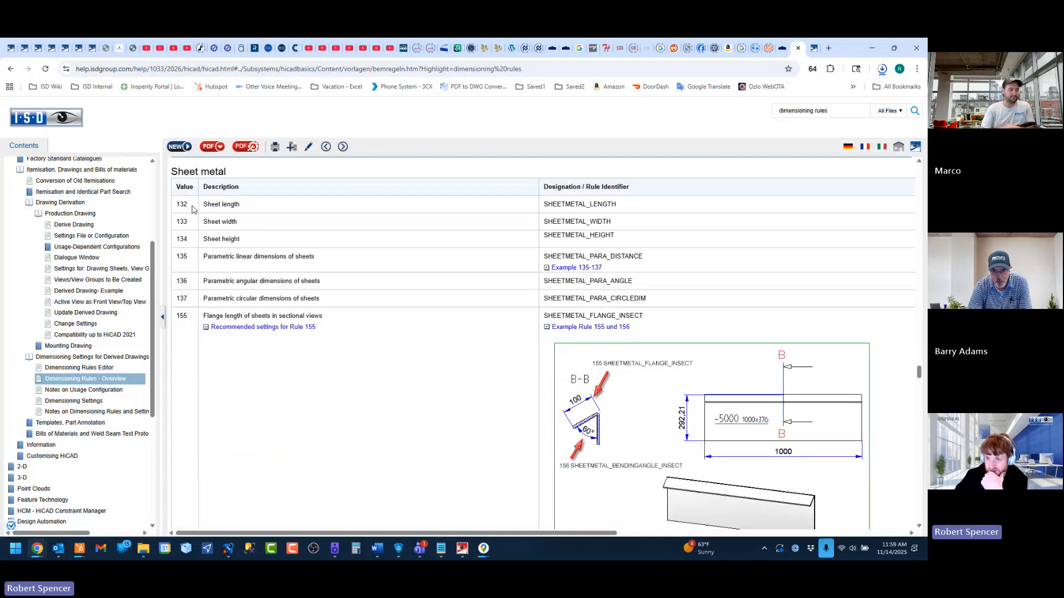
pyautogui.moveTo(192, 205); pyautogui.dragTo(191, 315)
pyautogui.click(191, 314)
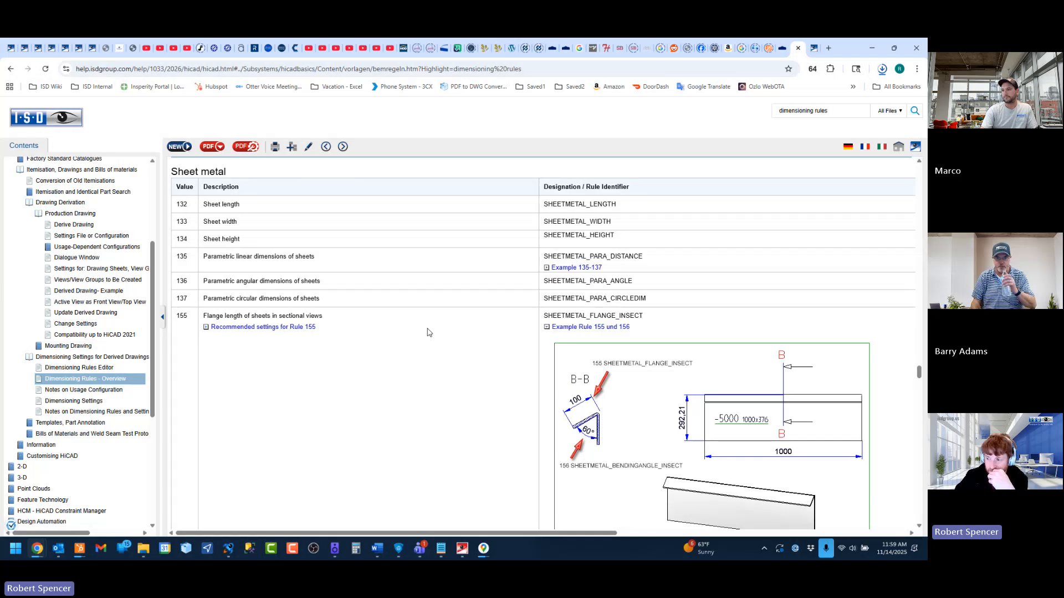
# Step: Look through the sheet metal flange examples and the recommended settings for rules 157-162
pyautogui.scroll(-6, 421, 347)
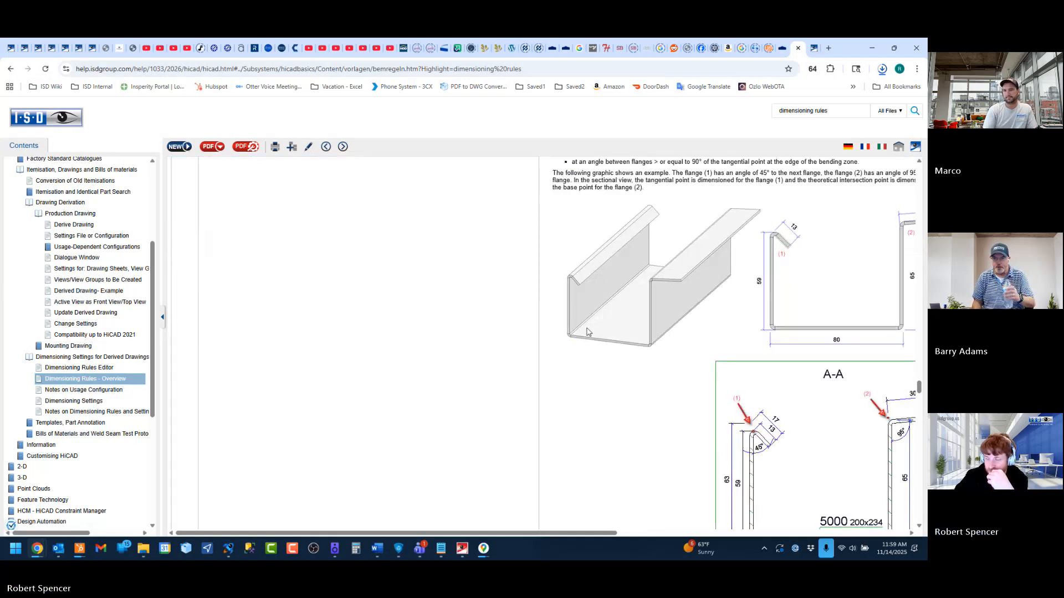
pyautogui.scroll(-5, 236, 299)
pyautogui.scroll(-10, 236, 299)
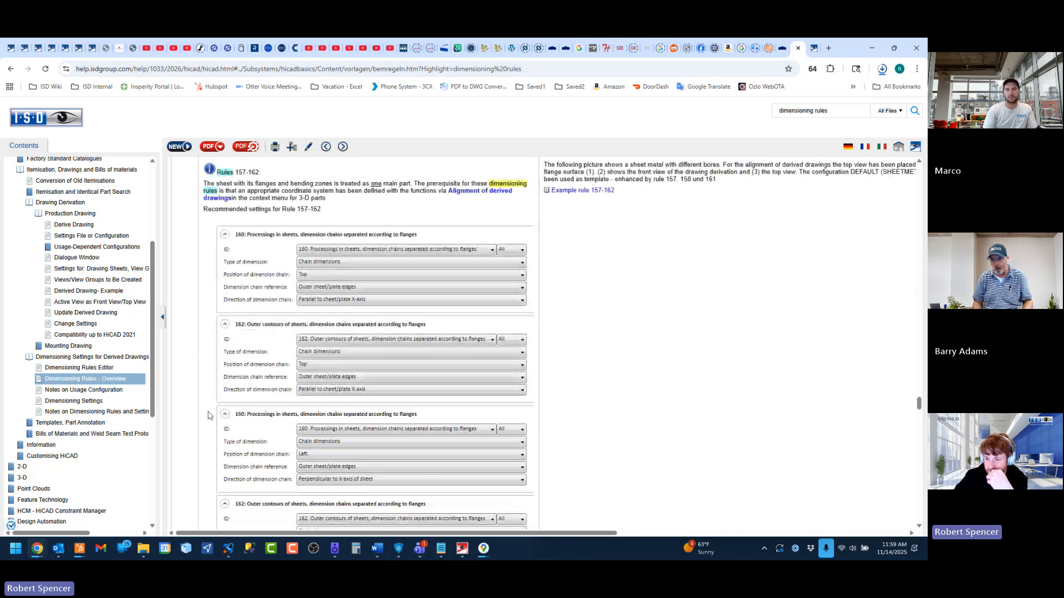
# Step: Examine the sheet metal dimensioning rules from rule 163 back to rules 132-155, including the flange length example of rule 155
pyautogui.scroll(2, 216, 277)
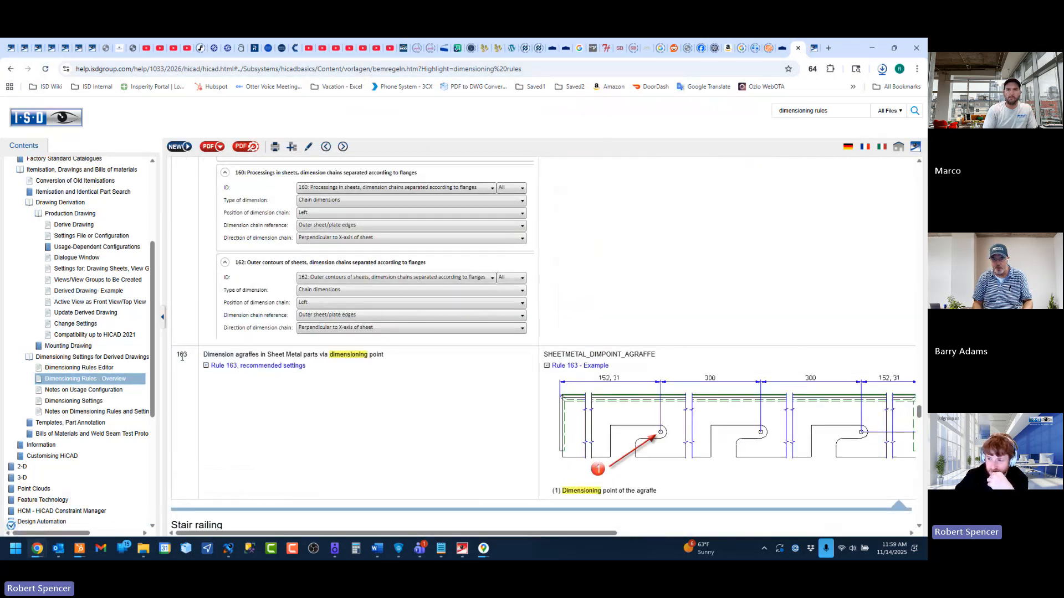
pyautogui.scroll(10, 182, 358)
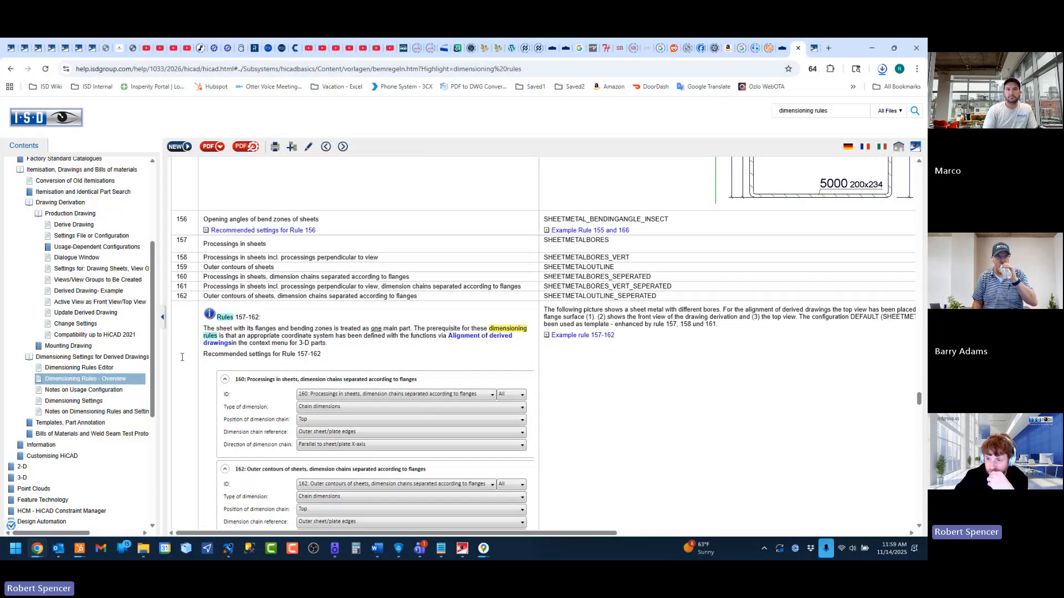
pyautogui.scroll(10, 182, 358)
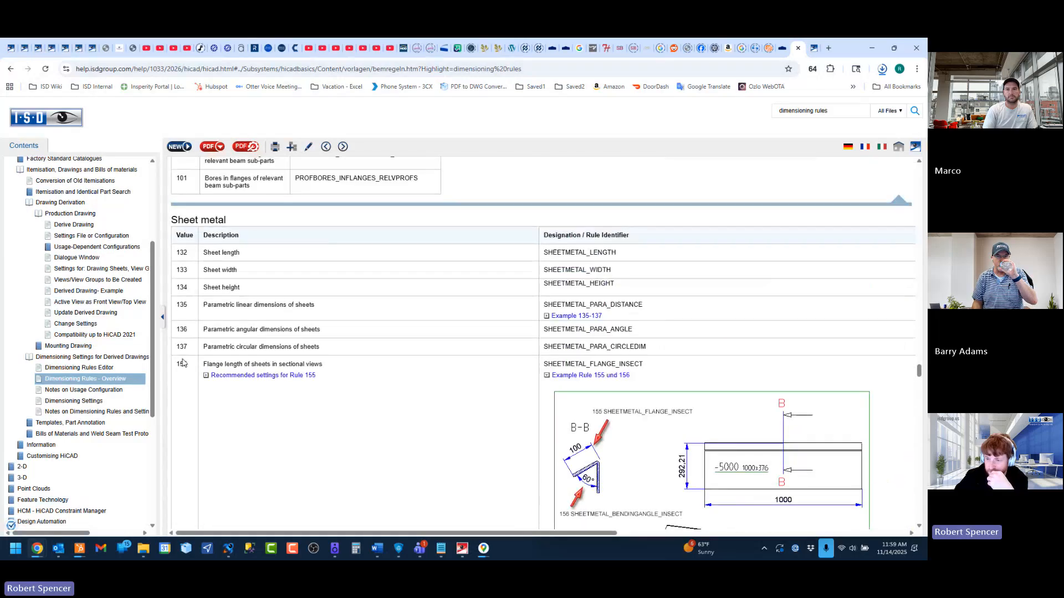
pyautogui.scroll(-1, 183, 362)
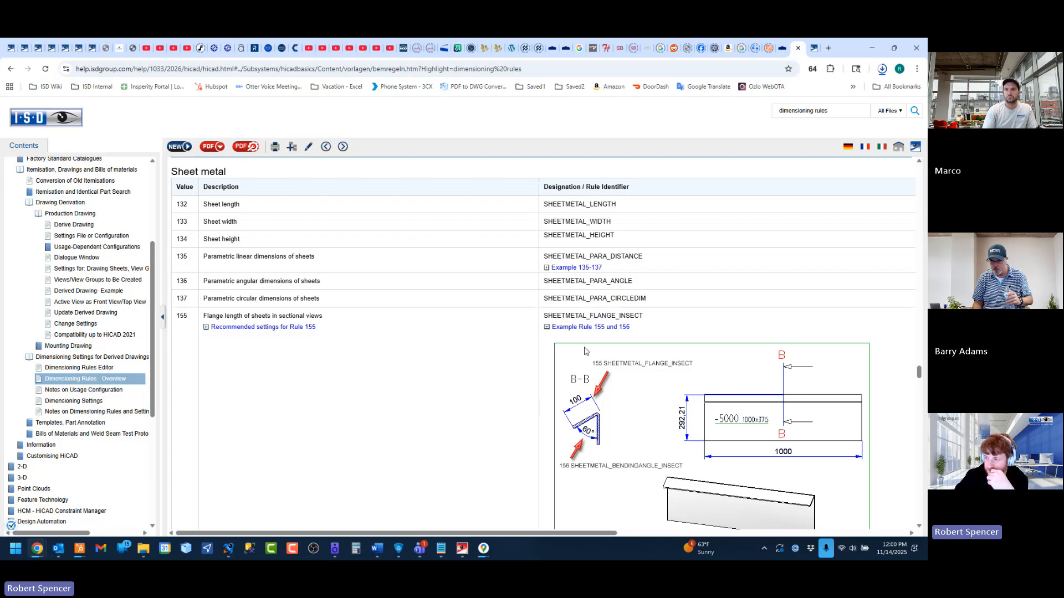
pyautogui.click(918, 526)
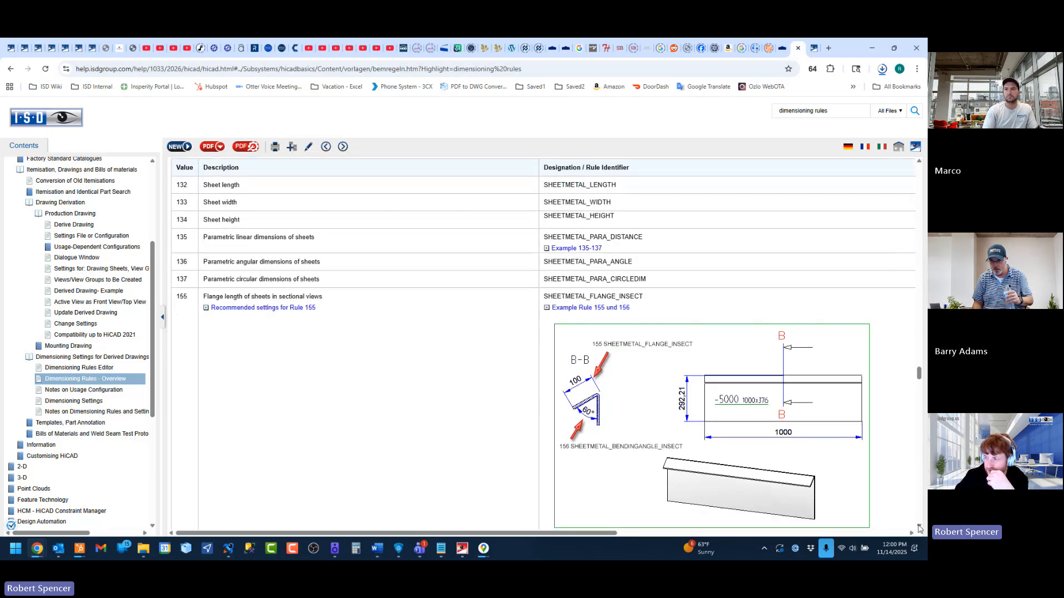
pyautogui.click(920, 162)
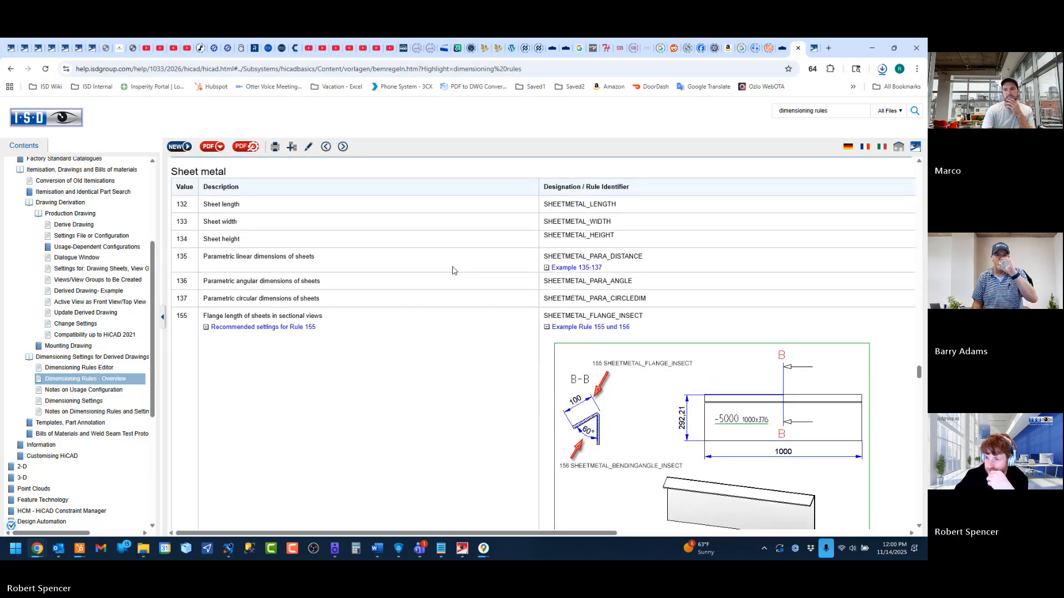
pyautogui.moveTo(388, 173); pyautogui.dragTo(365, 342)
pyautogui.click(366, 342)
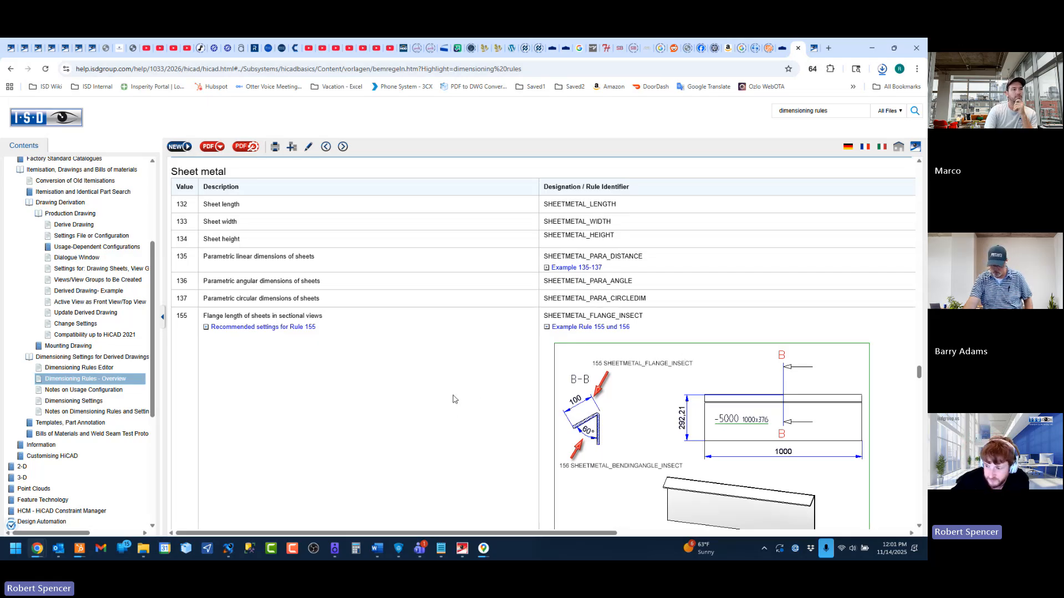
# Step: Switch back to HiCAD and close the dimensioning rules window for the ALUCOBOND_TRAY_PANEL usage
pyautogui.click(871, 47)
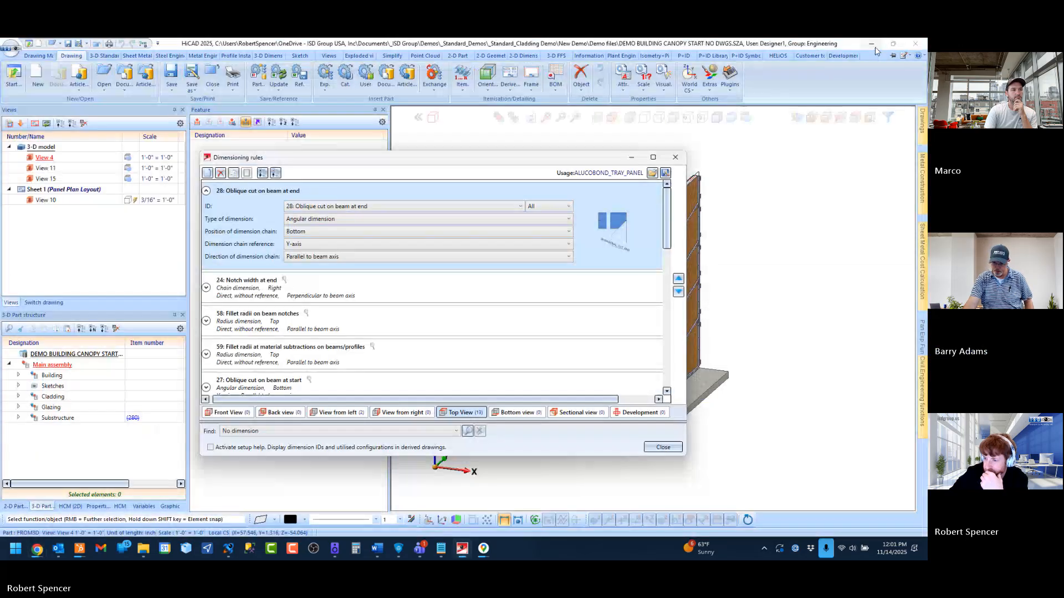
pyautogui.click(660, 453)
pyautogui.click(660, 453)
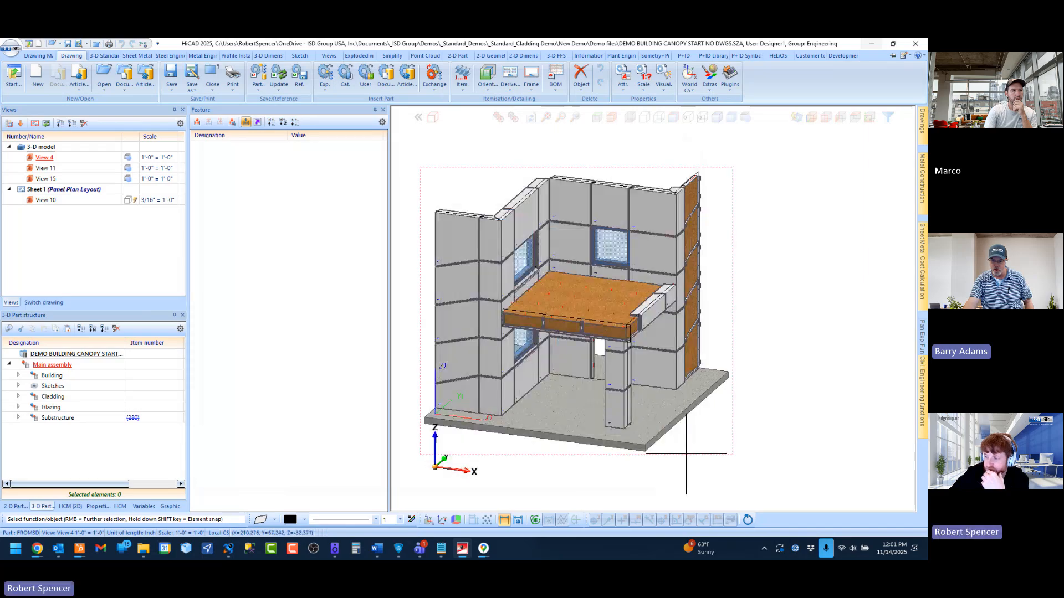
# Step: Try to place a drawing frame beside the building model without changing to the 1st sheet area
pyautogui.scroll(1, 526, 334)
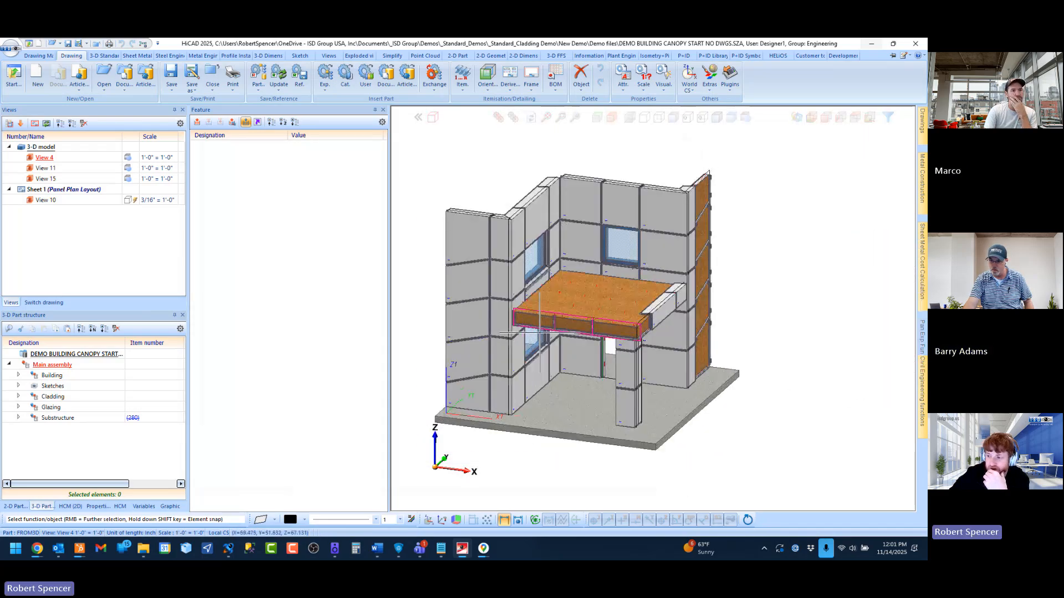
pyautogui.scroll(1, 514, 324)
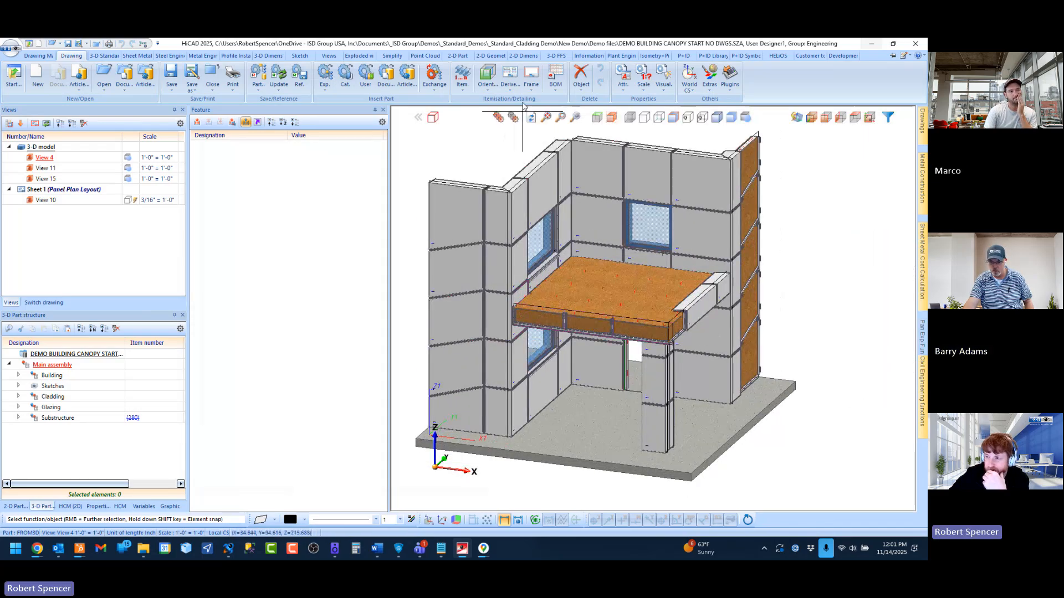
pyautogui.click(531, 80)
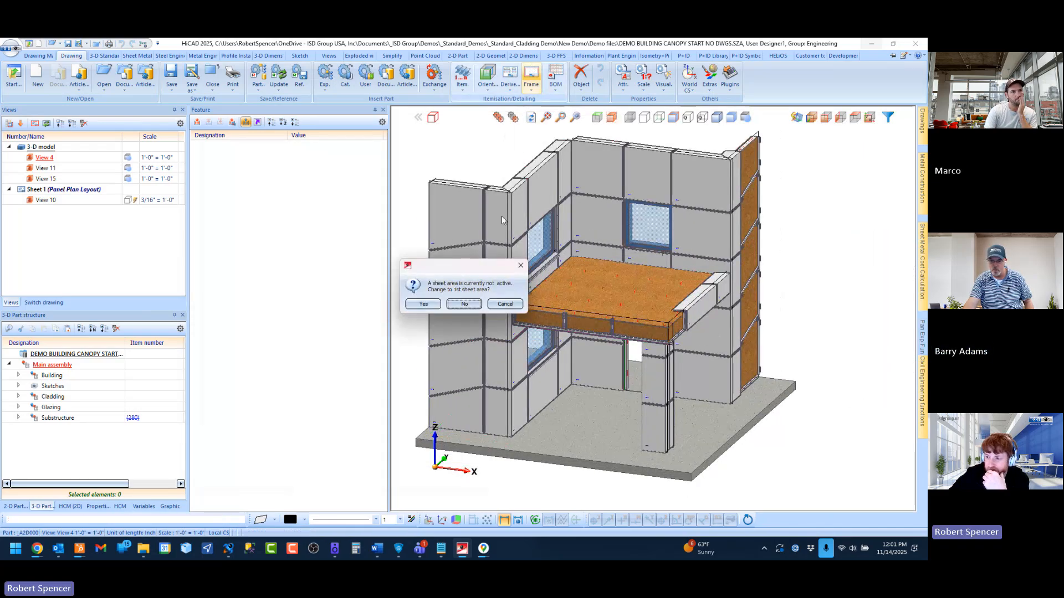
pyautogui.click(463, 303)
pyautogui.click(444, 241)
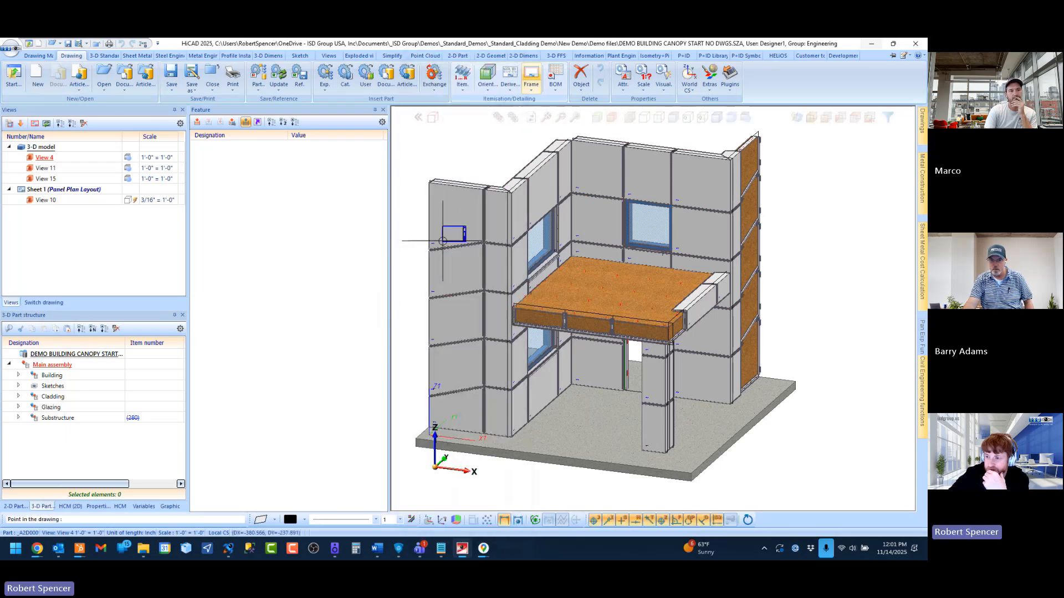
pyautogui.scroll(4, 444, 232)
pyautogui.scroll(-2, 446, 332)
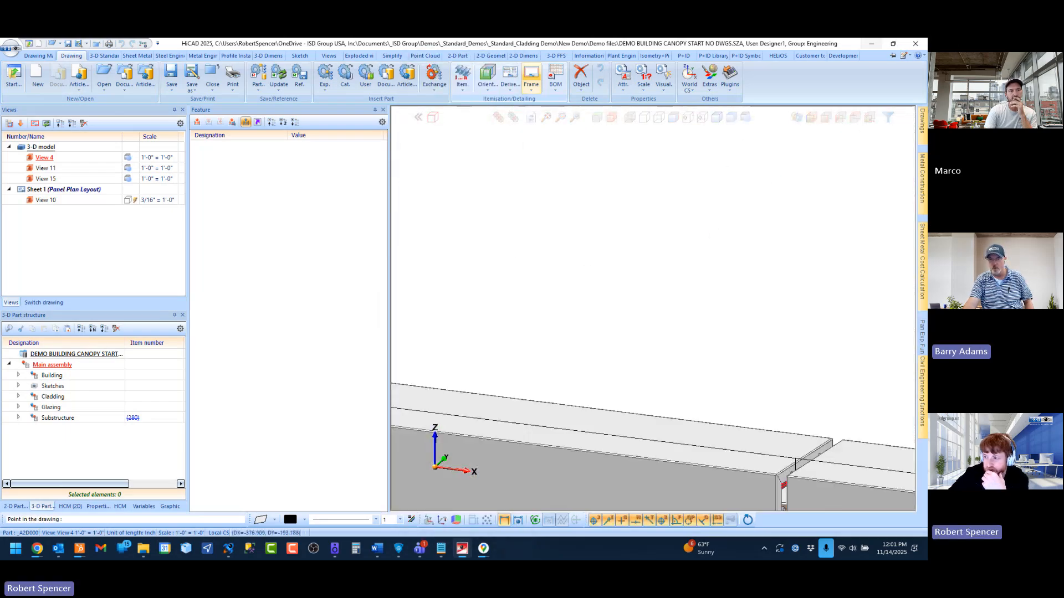
pyautogui.click(452, 337)
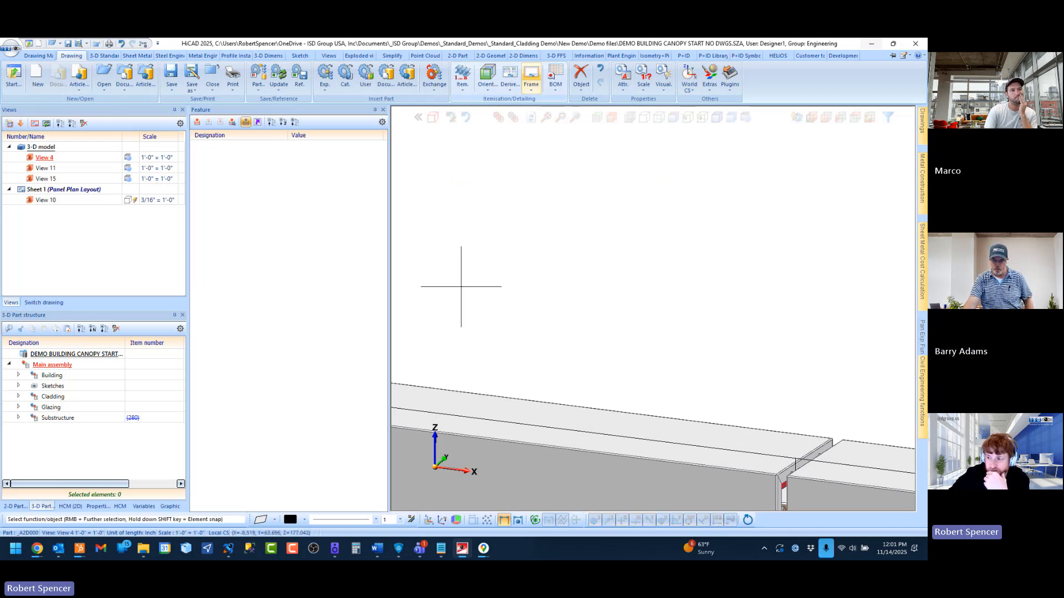
# Step: Try again to place a frame near the canopy building, choosing the ANSI B format and keeping the sheet area inactive
pyautogui.scroll(-4, 458, 285)
pyautogui.scroll(2, 449, 342)
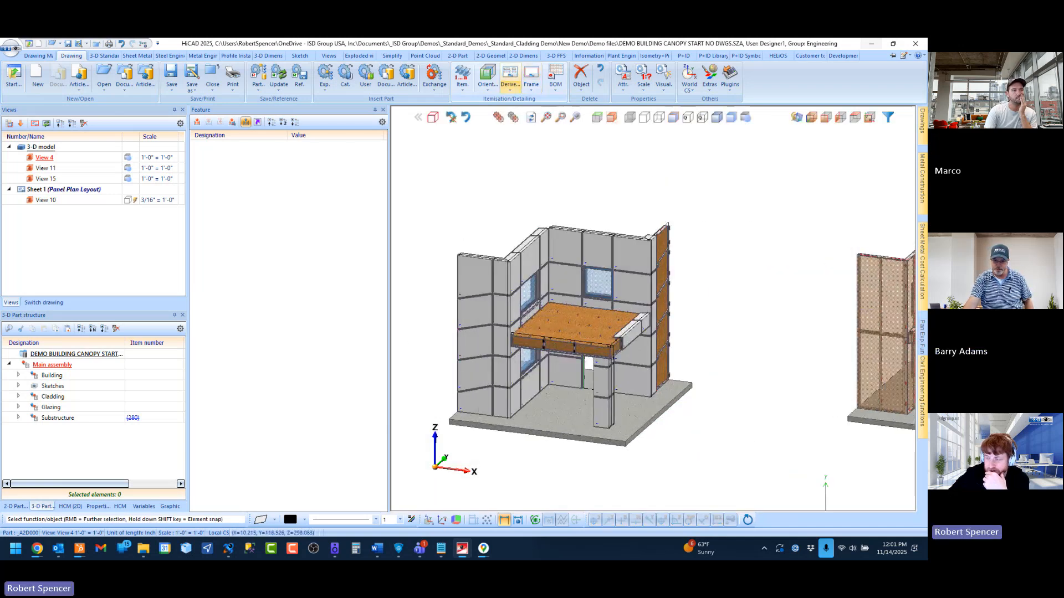
pyautogui.scroll(1, 533, 373)
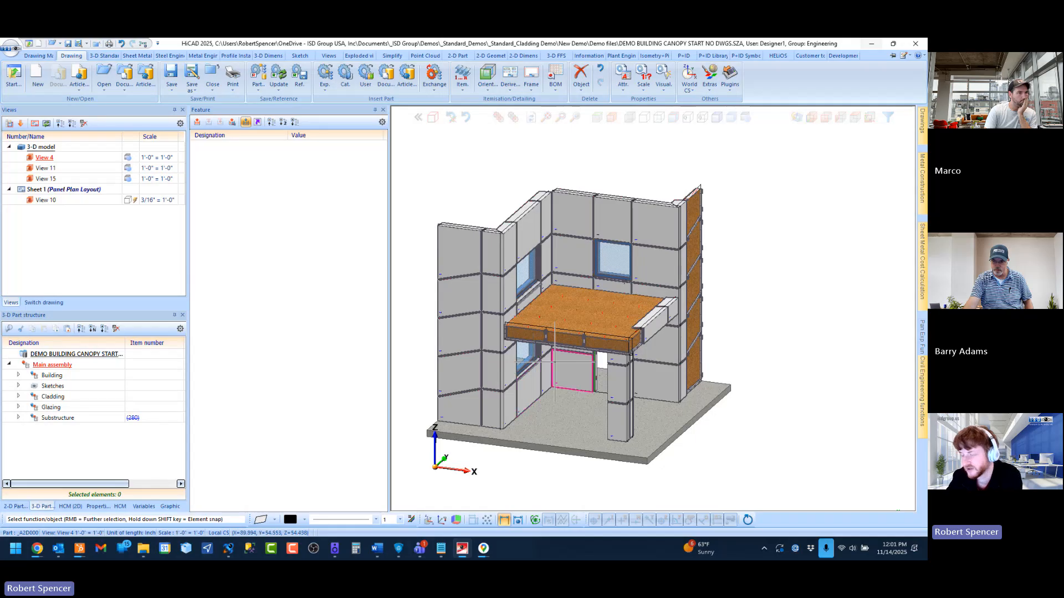
pyautogui.scroll(-1, 540, 366)
pyautogui.scroll(1, 549, 361)
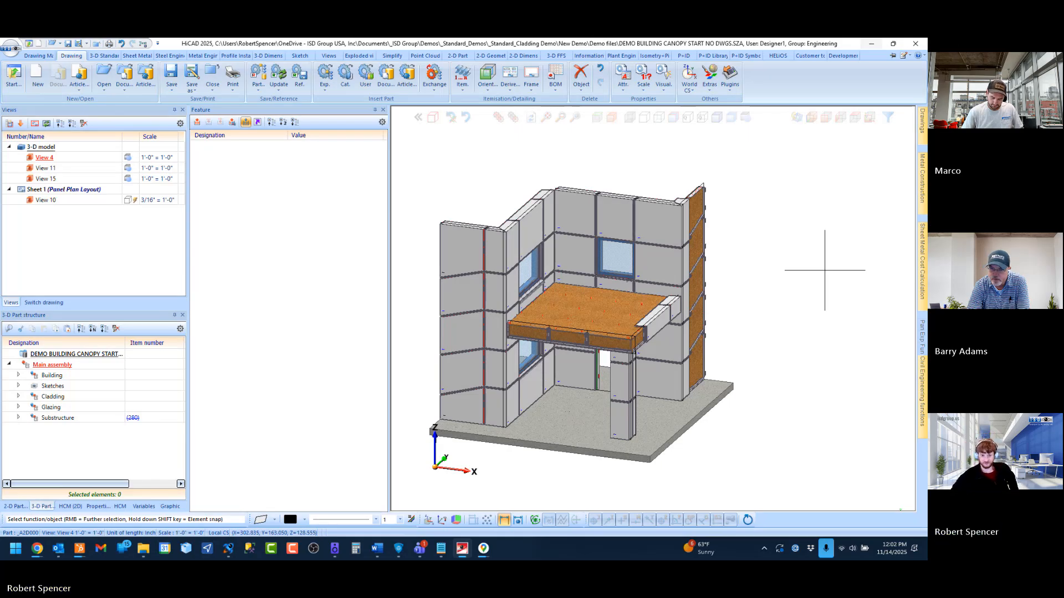
pyautogui.click(531, 76)
pyautogui.click(459, 305)
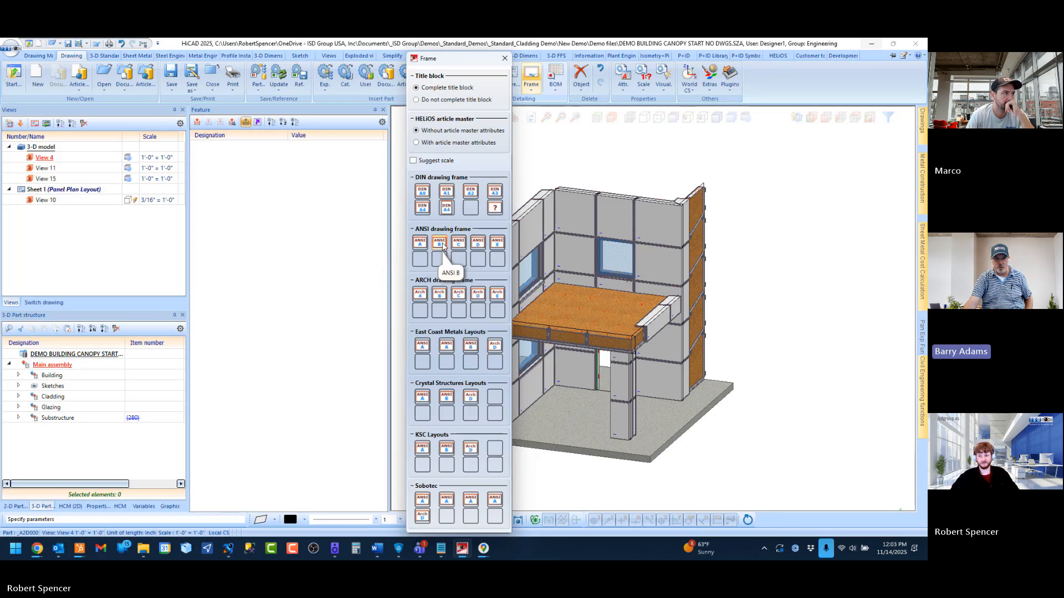
pyautogui.click(443, 246)
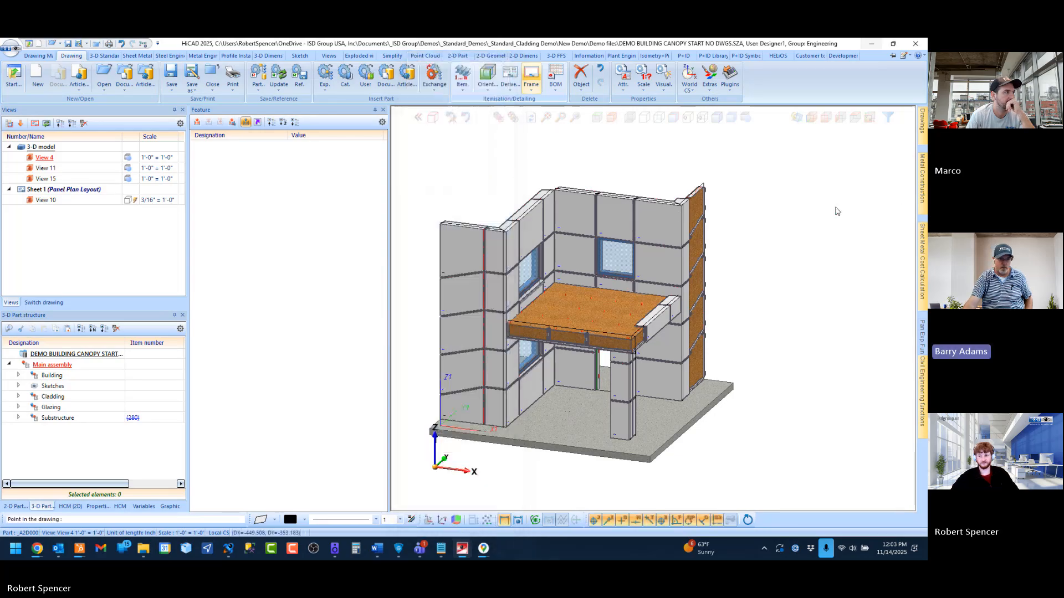
pyautogui.click(752, 211)
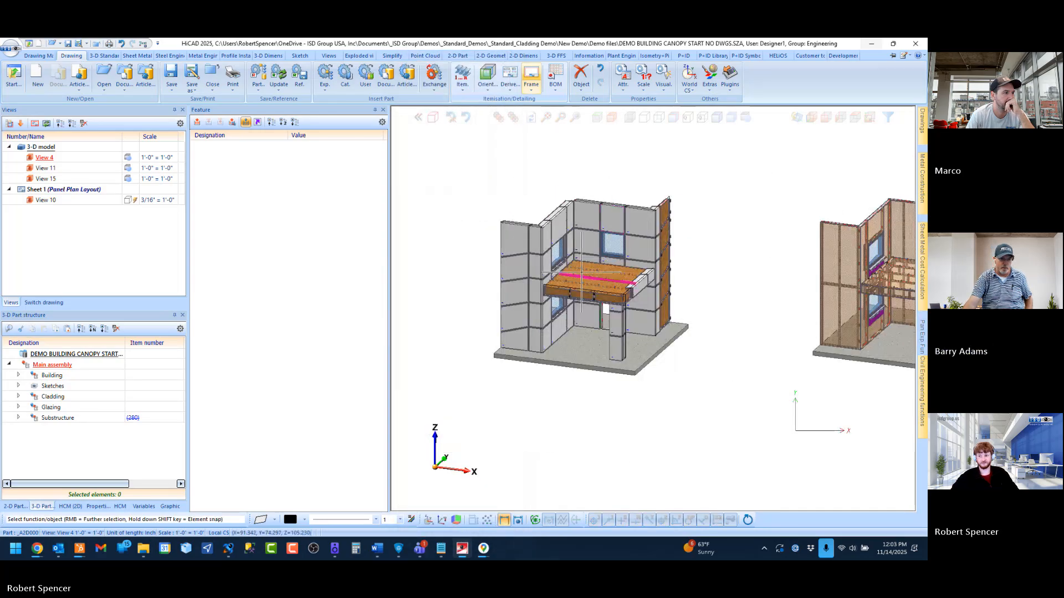
# Step: Examine the 2-D dimensioning options for deleting texts, including deletion in the entire drawing
pyautogui.scroll(4, 581, 268)
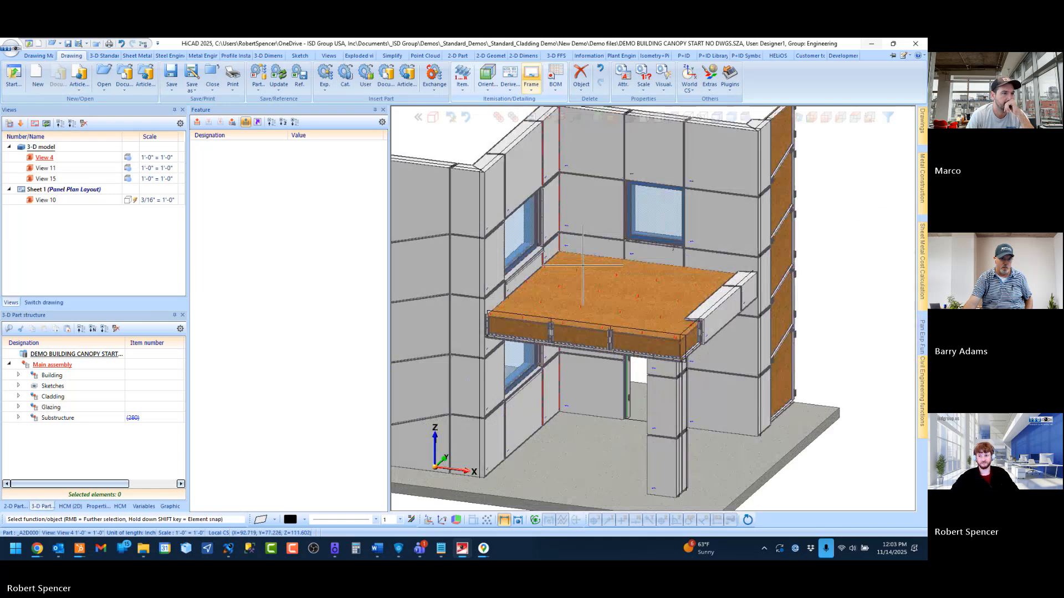
pyautogui.scroll(-2, 582, 266)
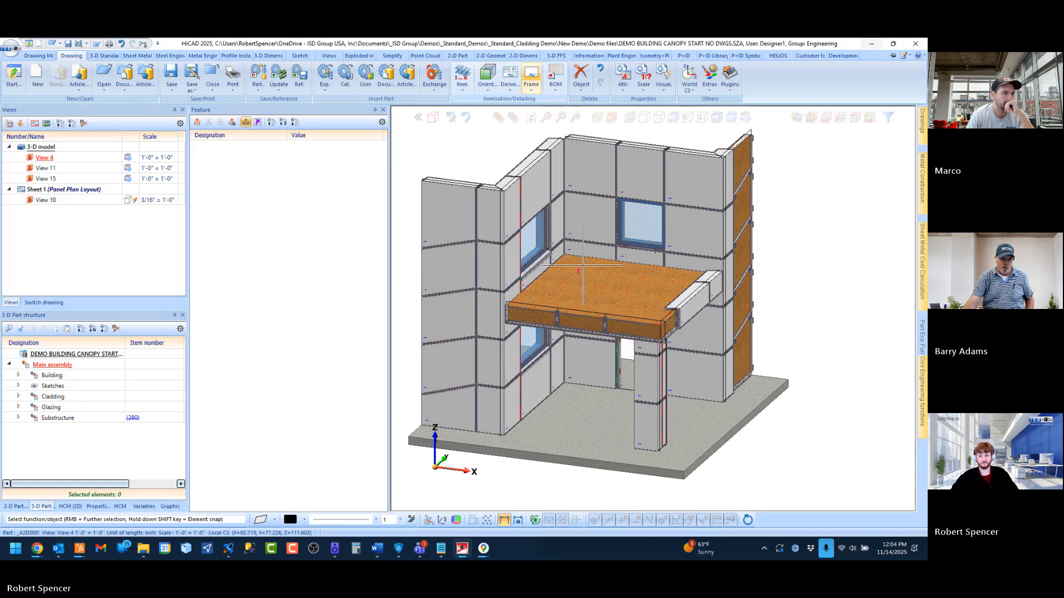
pyautogui.scroll(-1, 550, 264)
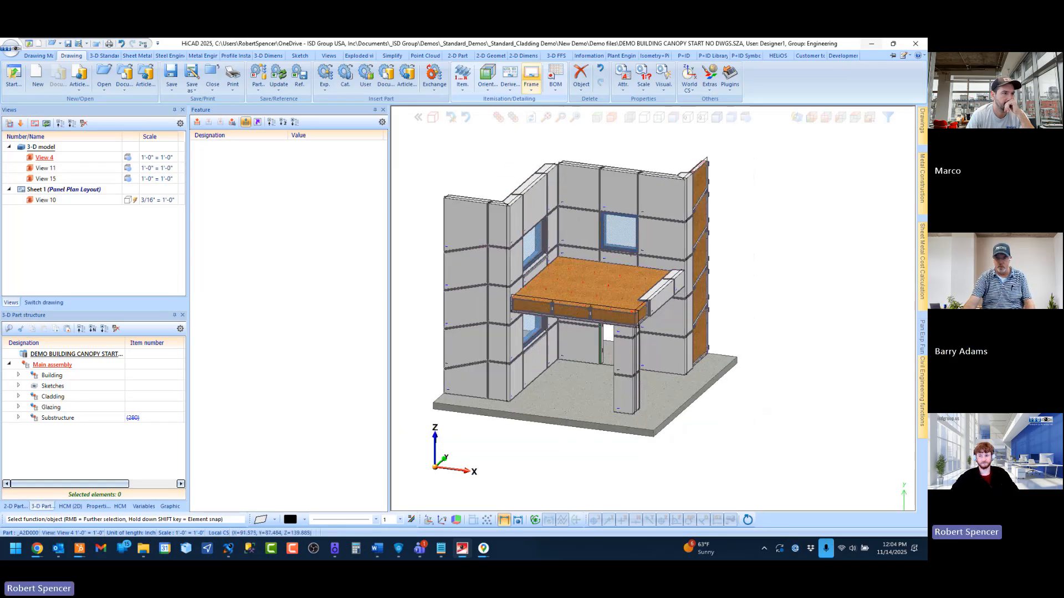
pyautogui.scroll(1, 579, 227)
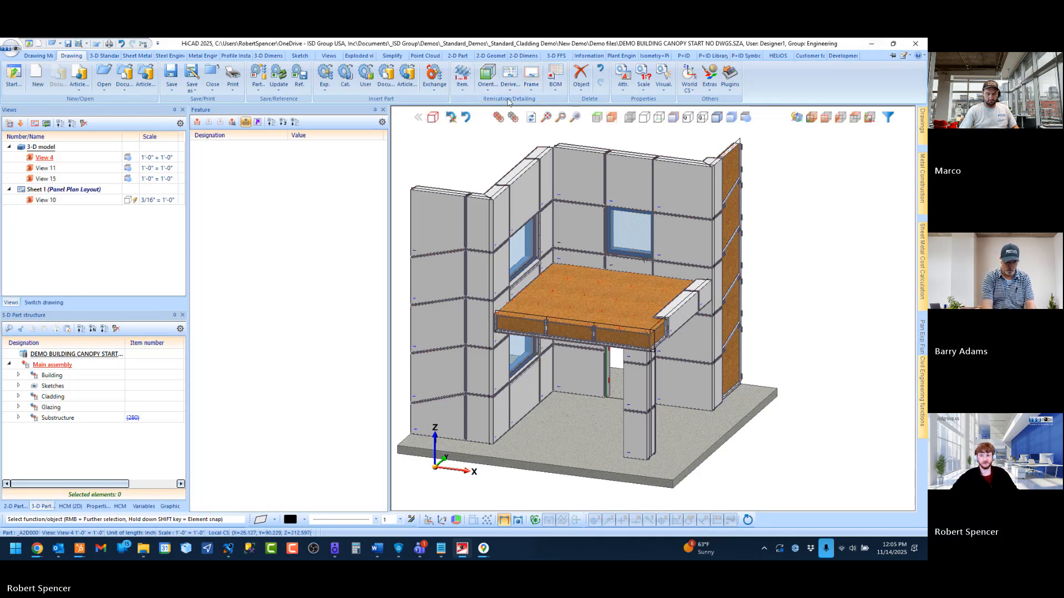
pyautogui.click(523, 56)
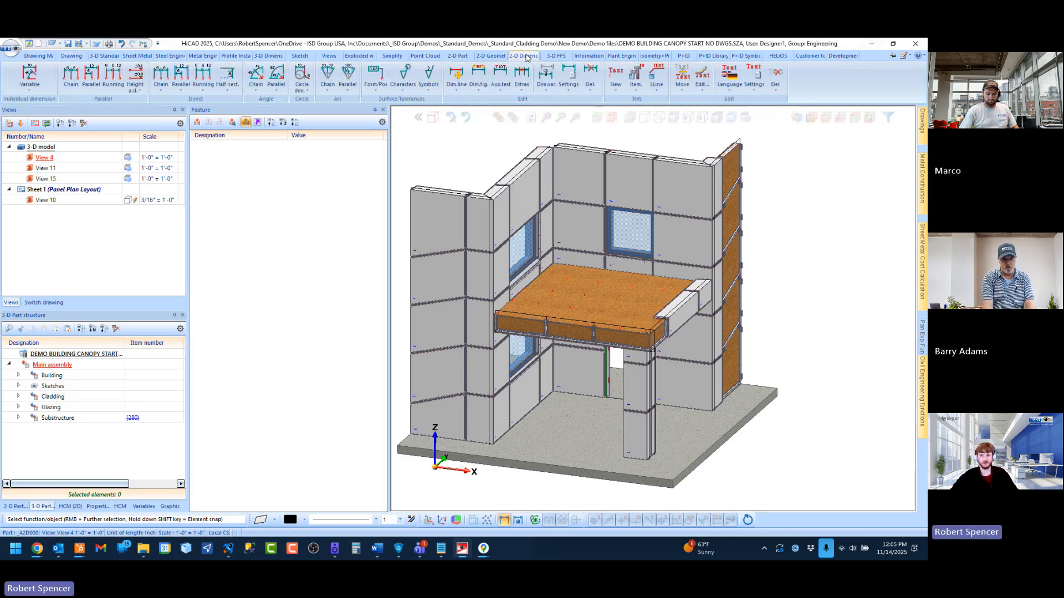
pyautogui.click(775, 82)
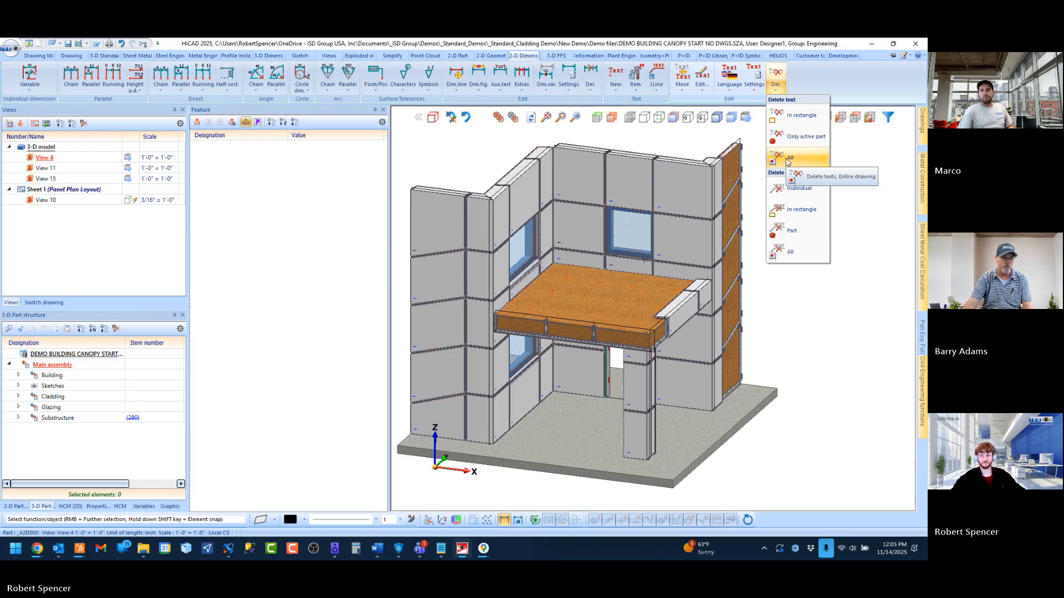
pyautogui.click(822, 84)
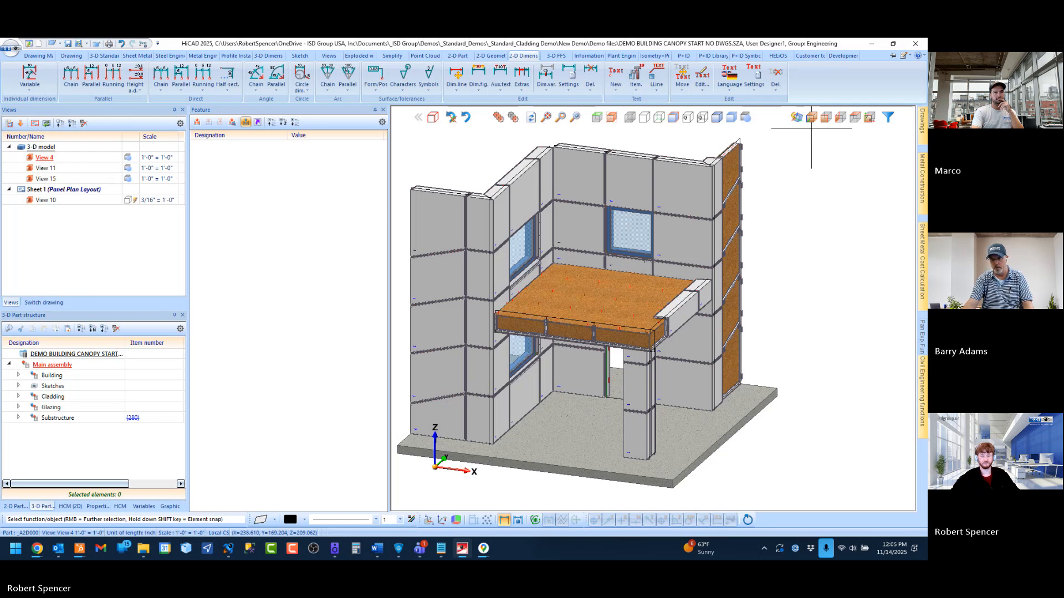
pyautogui.scroll(-3, 621, 277)
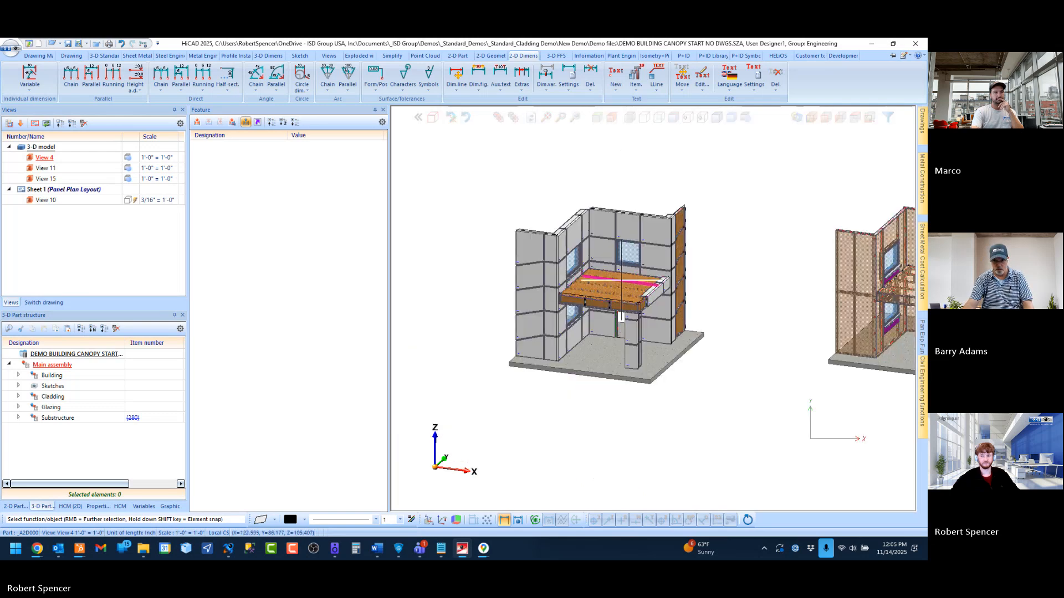
pyautogui.scroll(4, 621, 279)
pyautogui.scroll(-4, 621, 280)
pyautogui.scroll(4, 621, 280)
pyautogui.scroll(-3, 621, 280)
pyautogui.scroll(-5, 537, 251)
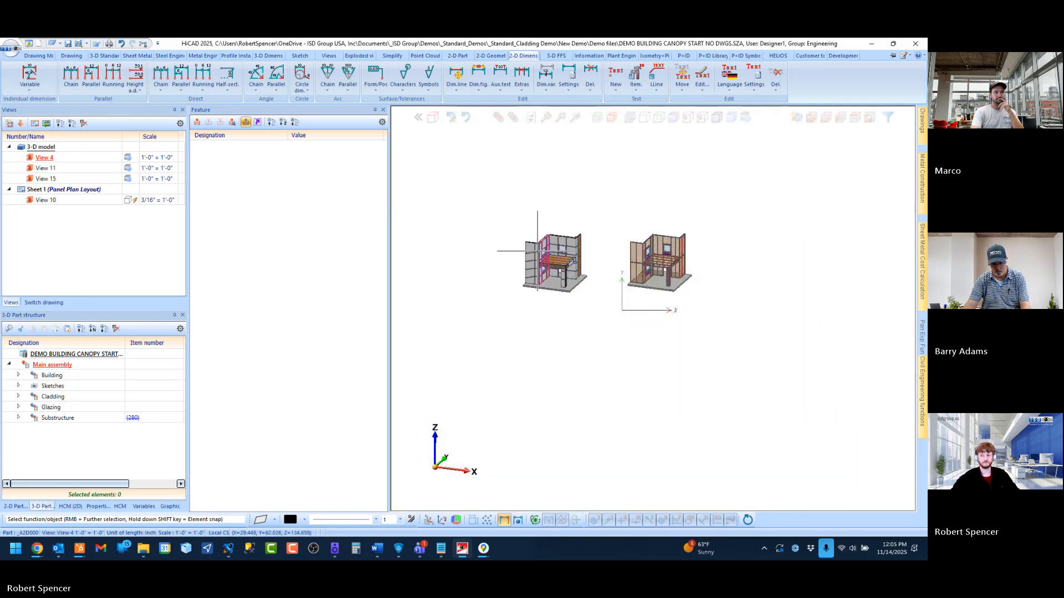
pyautogui.scroll(4, 537, 251)
pyautogui.scroll(-3, 495, 260)
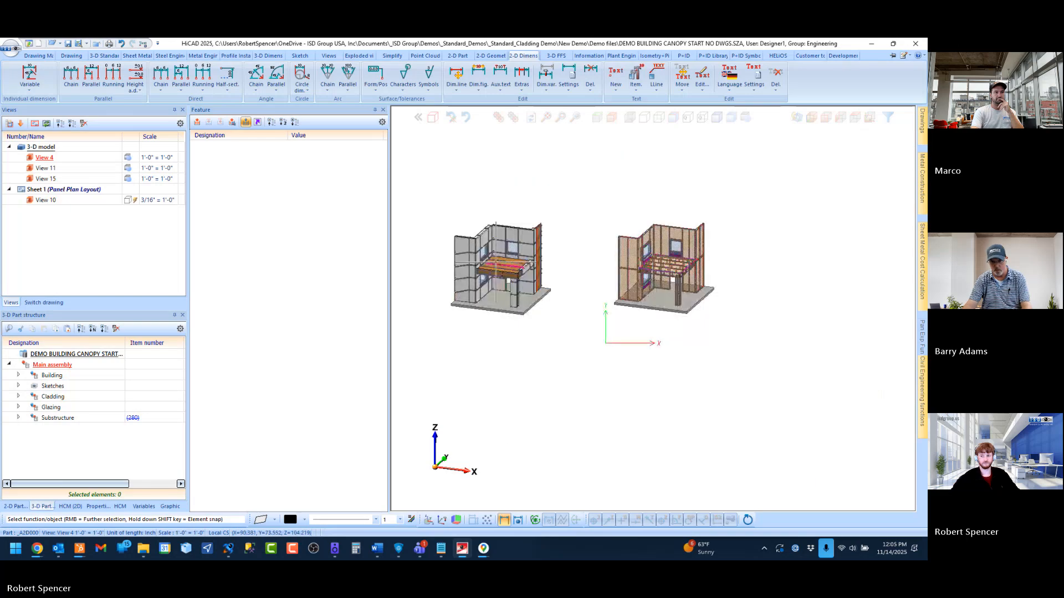
pyautogui.scroll(5, 496, 262)
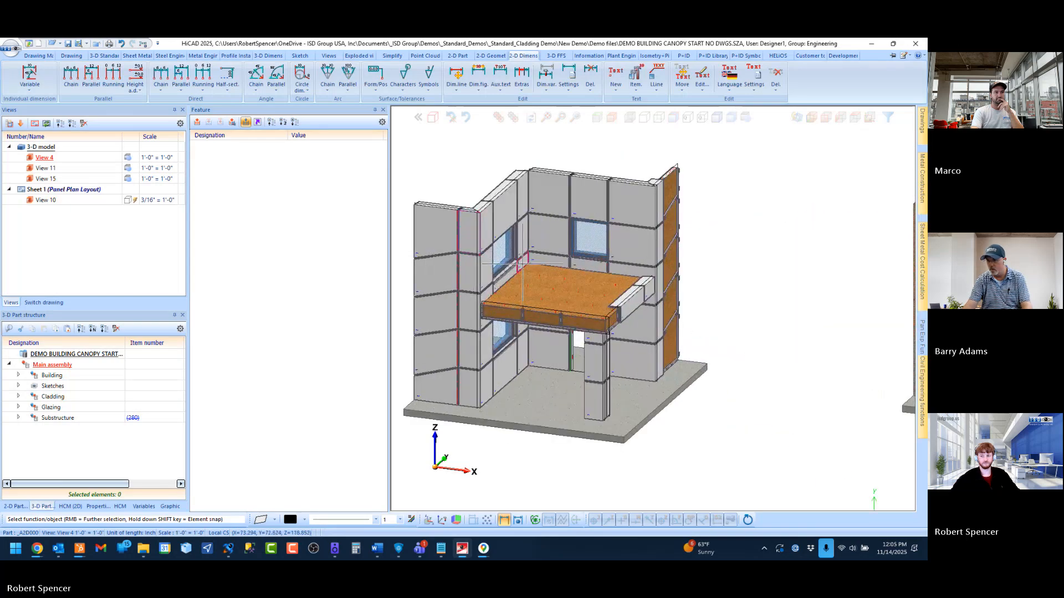
pyautogui.scroll(-4, 521, 264)
pyautogui.scroll(5, 518, 267)
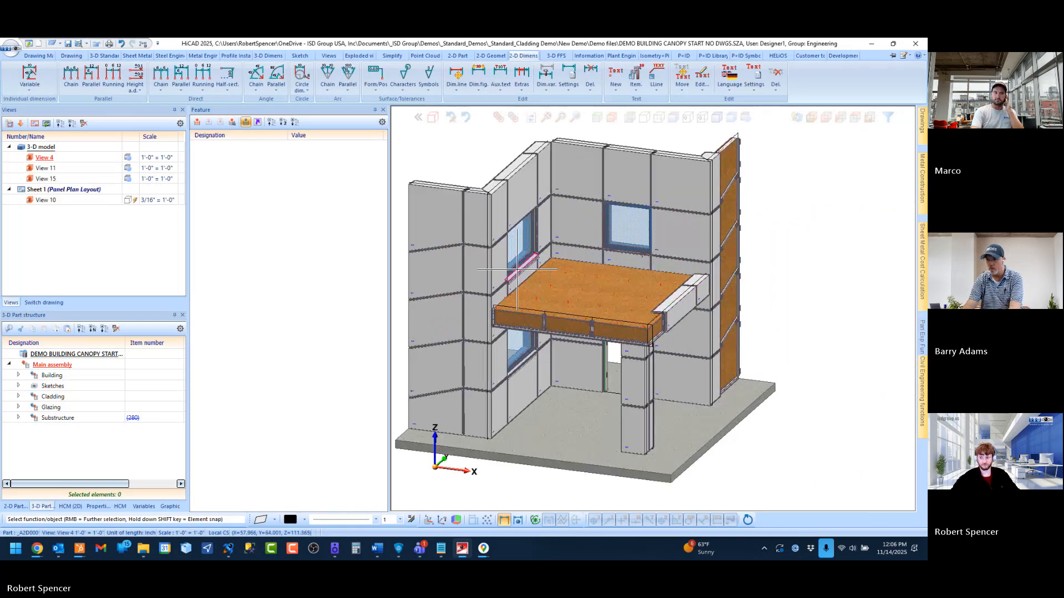
pyautogui.scroll(-1, 513, 243)
pyautogui.scroll(3, 508, 219)
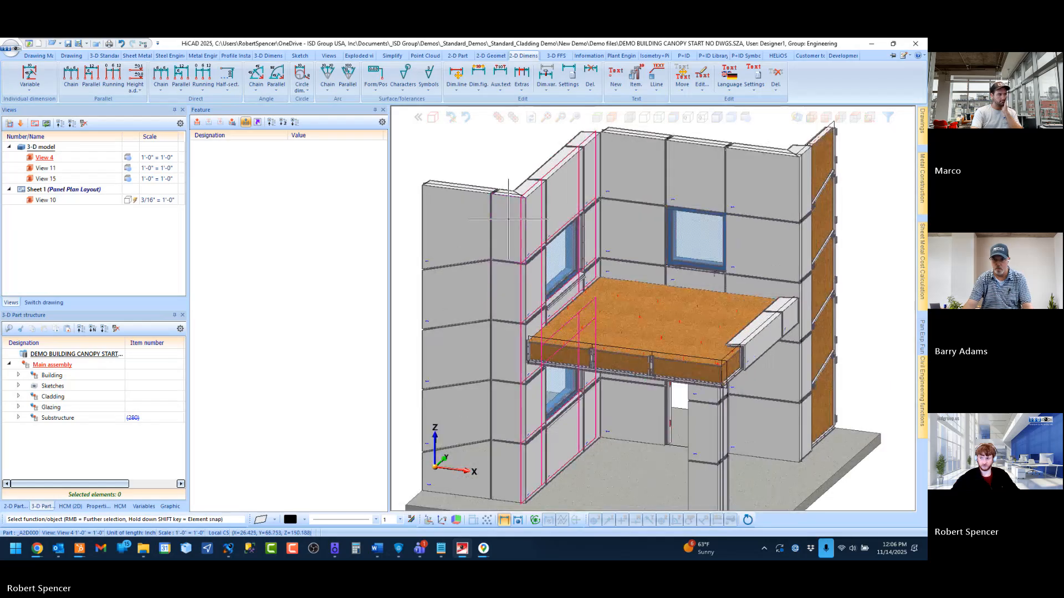
pyautogui.scroll(-1, 508, 218)
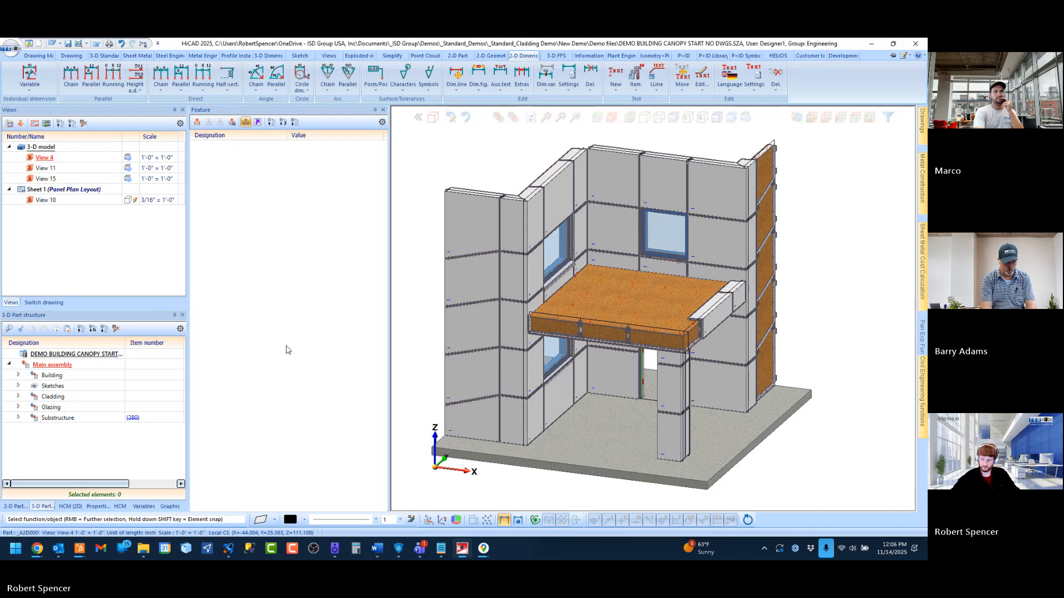
# Step: Switch to File Explorer and open the customers folder under Technic on the ISD Group USA file server
pyautogui.scroll(-1, 462, 304)
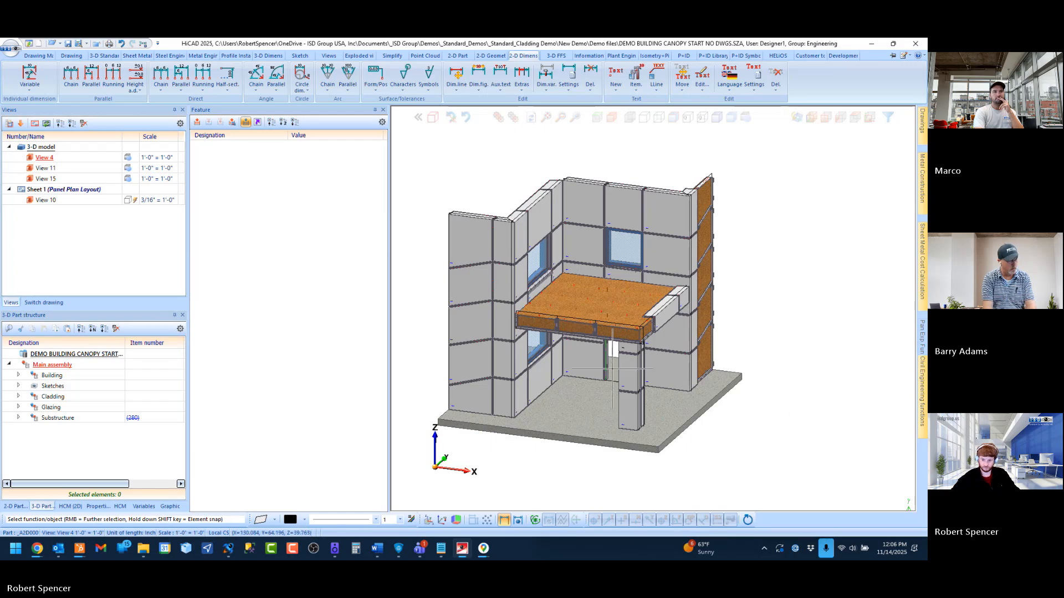
pyautogui.click(143, 549)
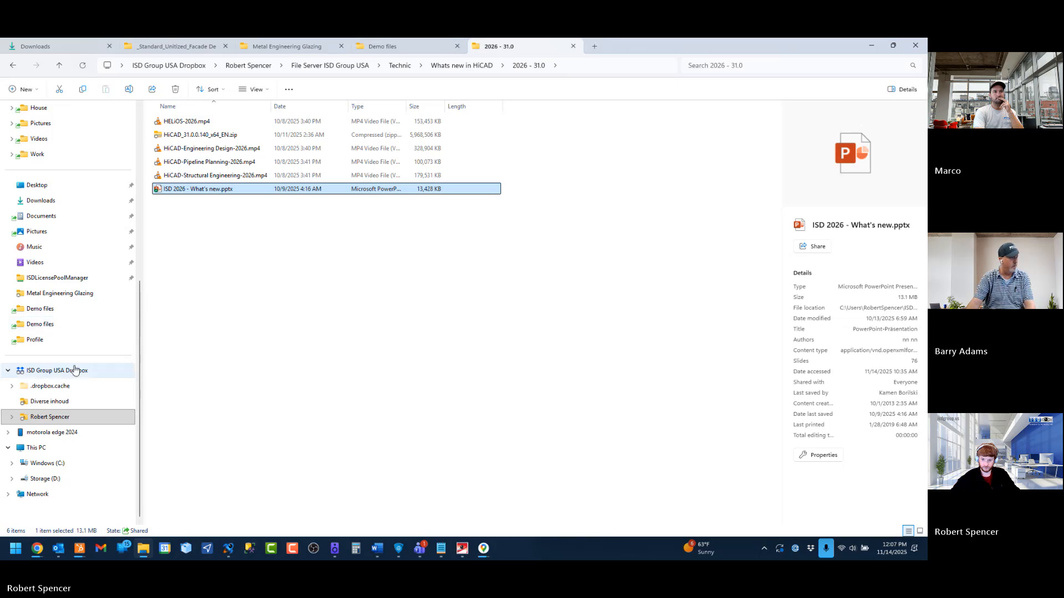
pyautogui.click(50, 417)
pyautogui.click(193, 133)
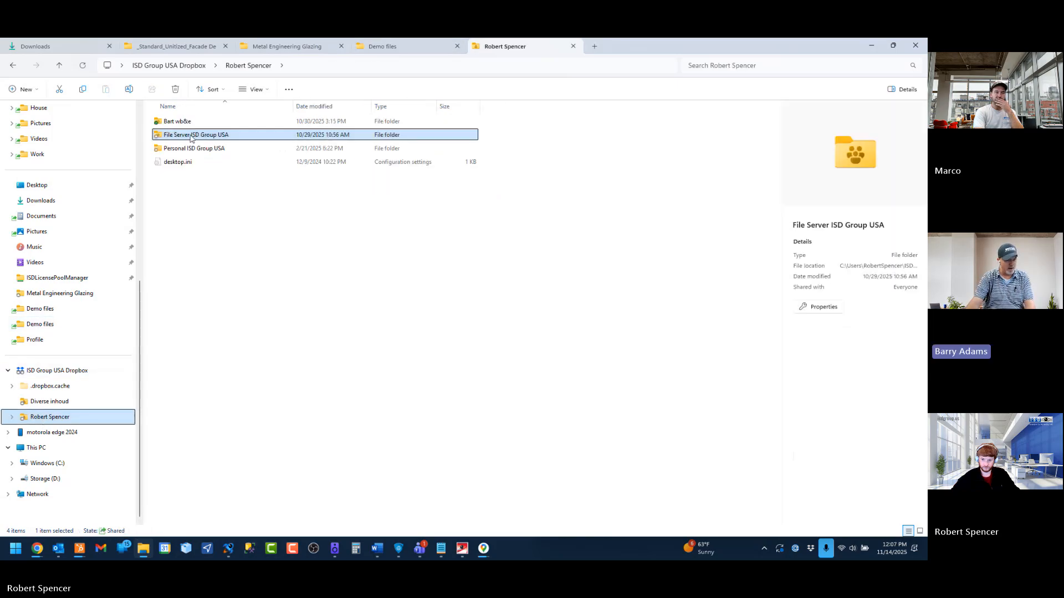
pyautogui.doubleClick(193, 134)
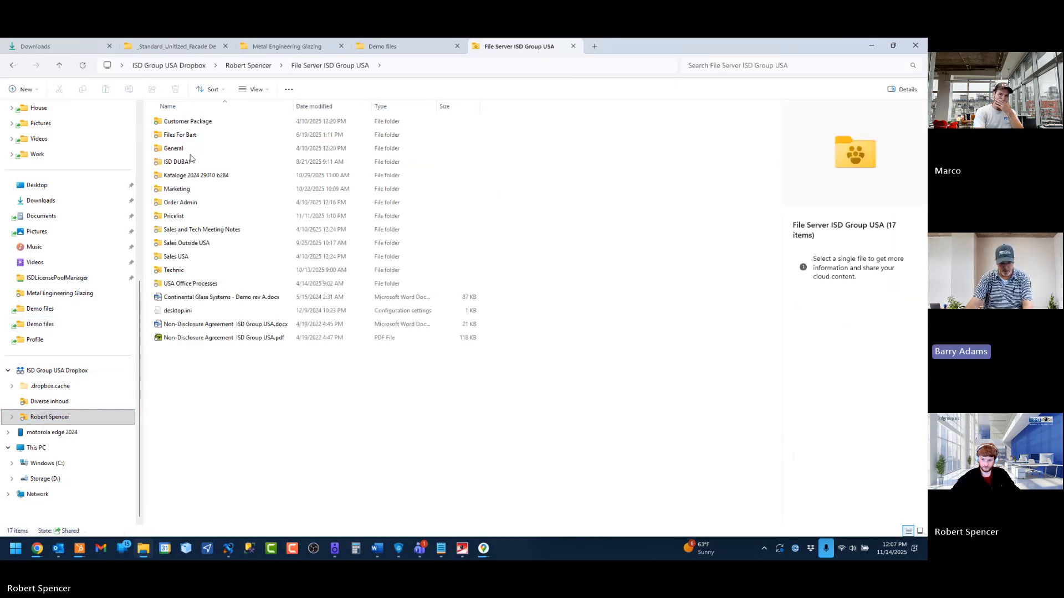
pyautogui.doubleClick(186, 271)
pyautogui.click(197, 230)
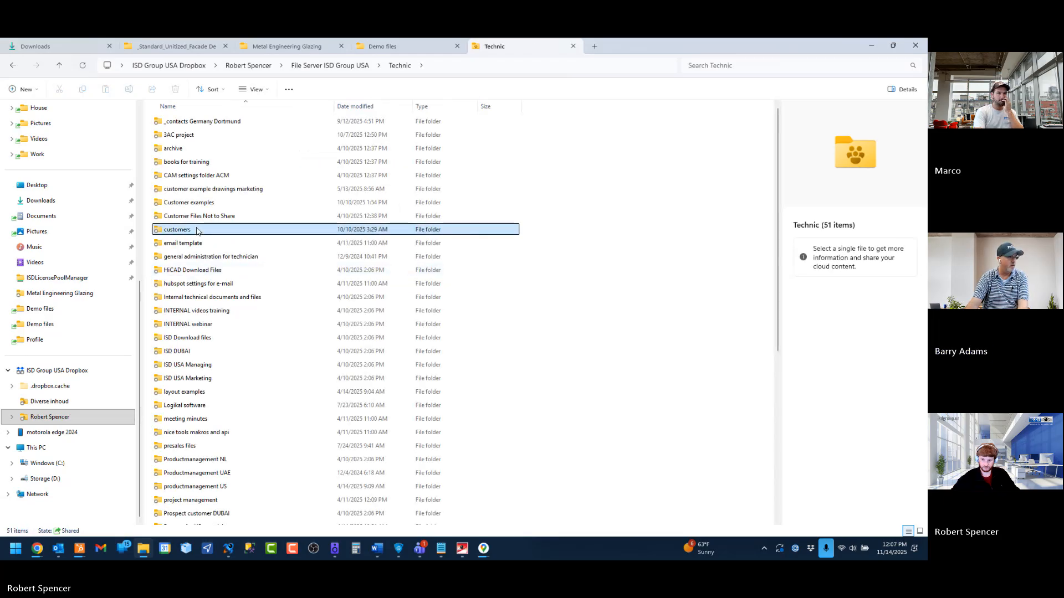
pyautogui.doubleClick(197, 230)
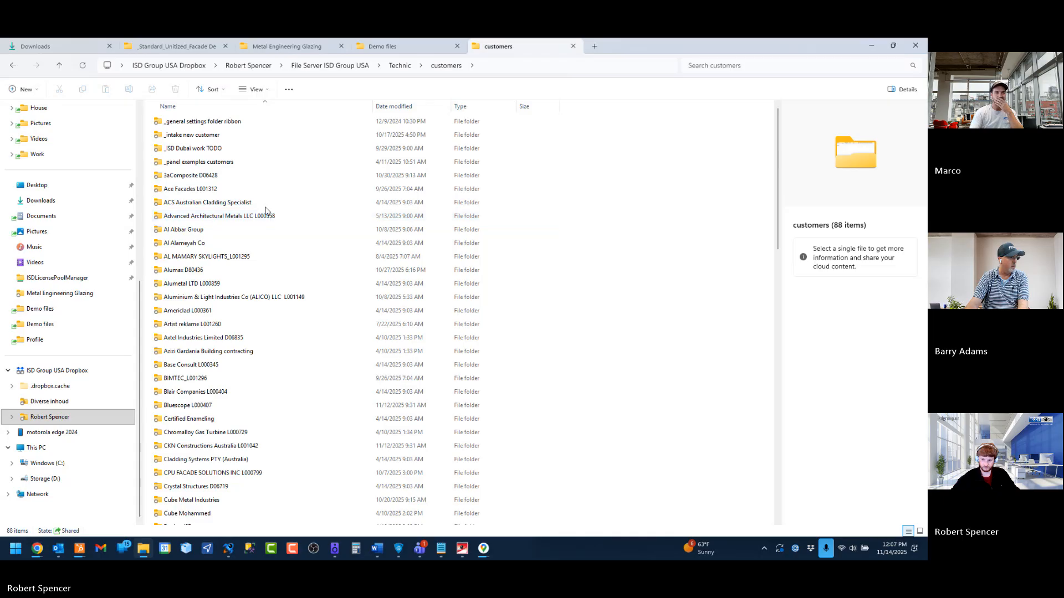
pyautogui.scroll(-10, 266, 211)
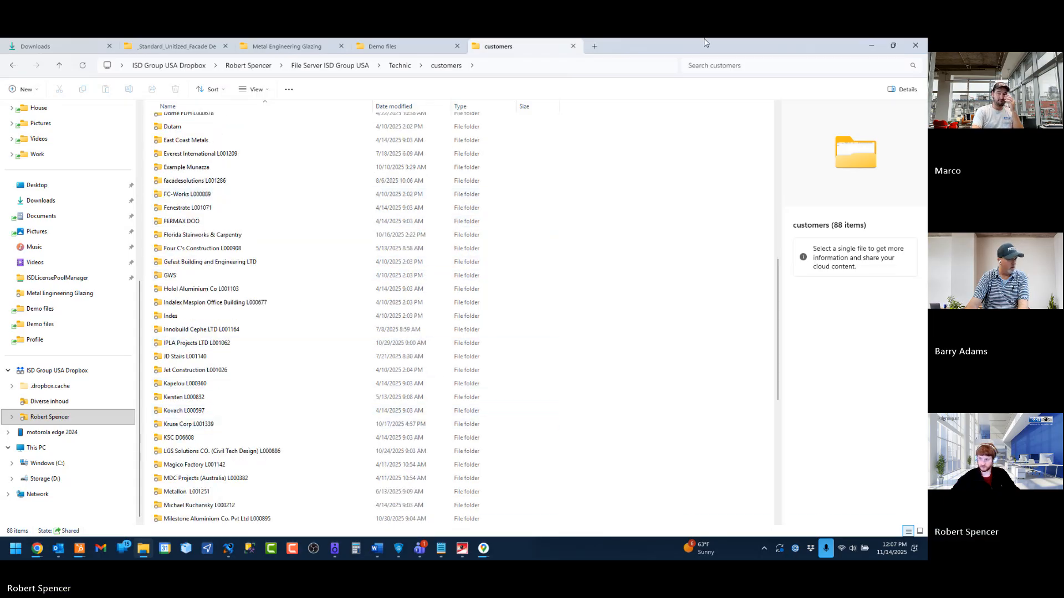
# Step: Open the Layout subfolder inside the Mullets Aluminum customer folder
pyautogui.moveTo(706, 43); pyautogui.dragTo(927, 183)
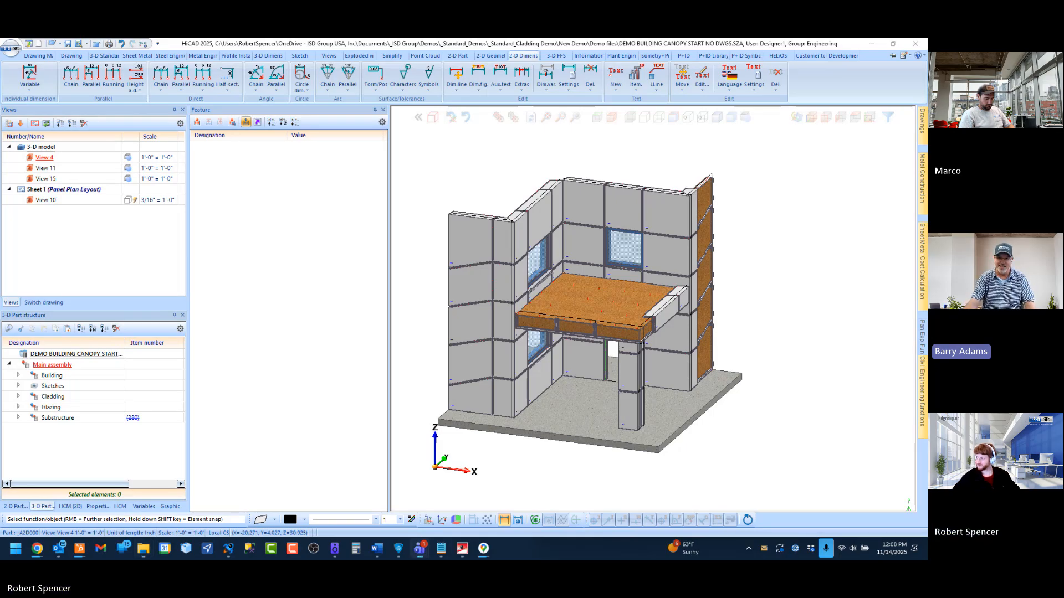
pyautogui.moveTo(927, 145); pyautogui.dragTo(692, 39)
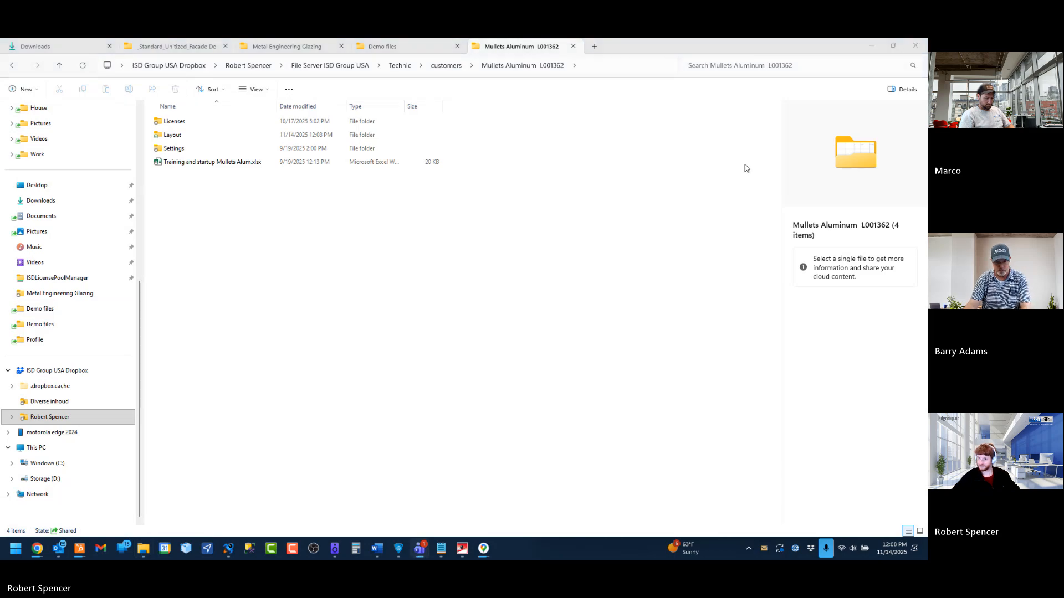
pyautogui.click(179, 136)
pyautogui.doubleClick(180, 142)
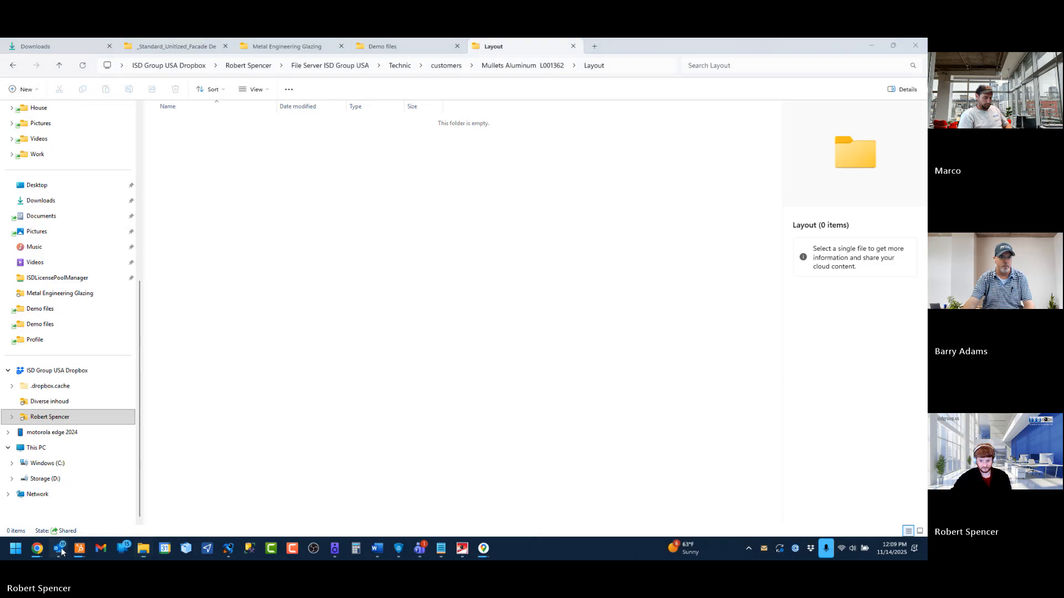
# Step: Switch to Outlook, view the "Mullets Title Block" e-mail in its own window and close that window
pyautogui.moveTo(58, 548)
pyautogui.click(37, 495)
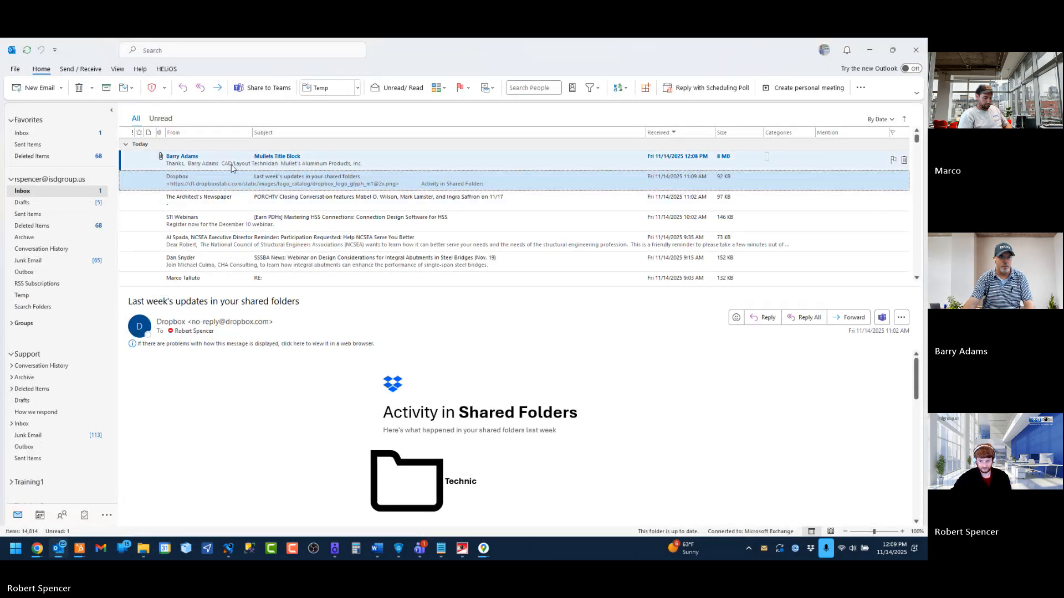
pyautogui.doubleClick(230, 164)
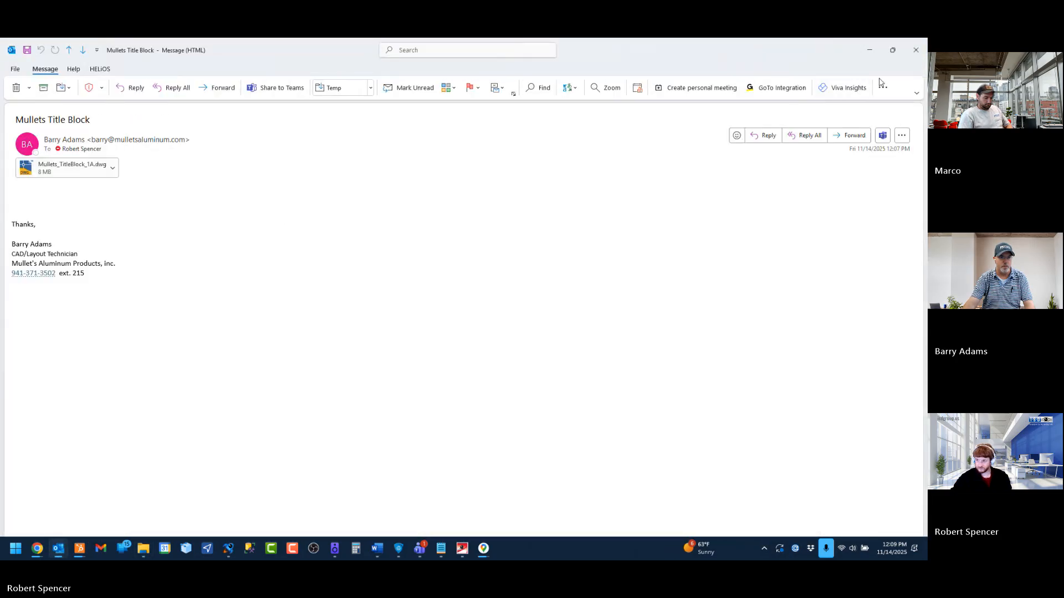
pyautogui.click(915, 54)
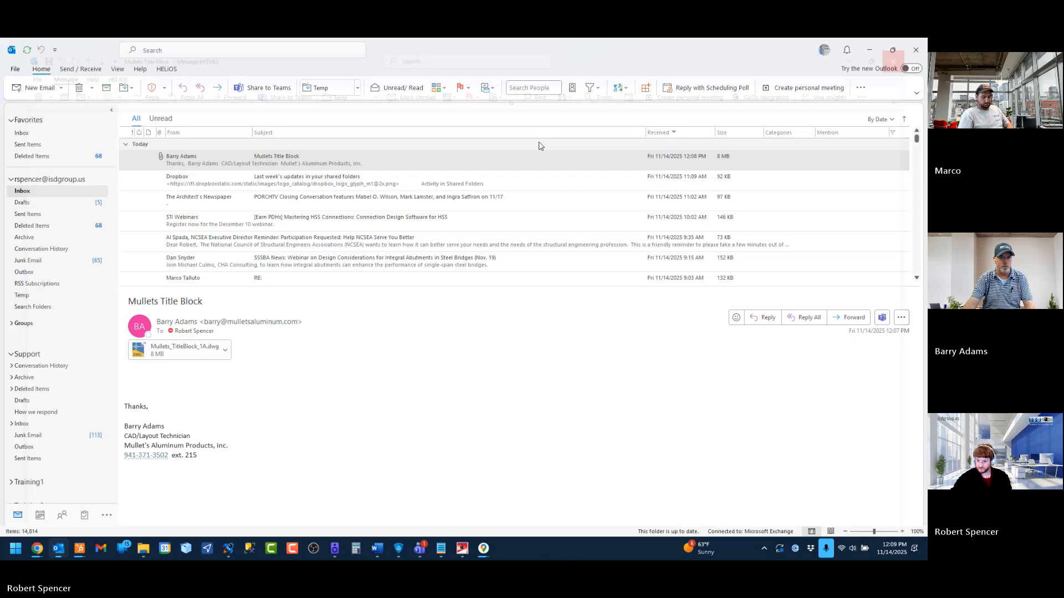
# Step: Move the File Explorer window to the other monitor and select the e-mail attachment Mullets_TitleBlock_1A.dwg
pyautogui.click(146, 553)
pyautogui.moveTo(622, 49); pyautogui.dragTo(927, 156)
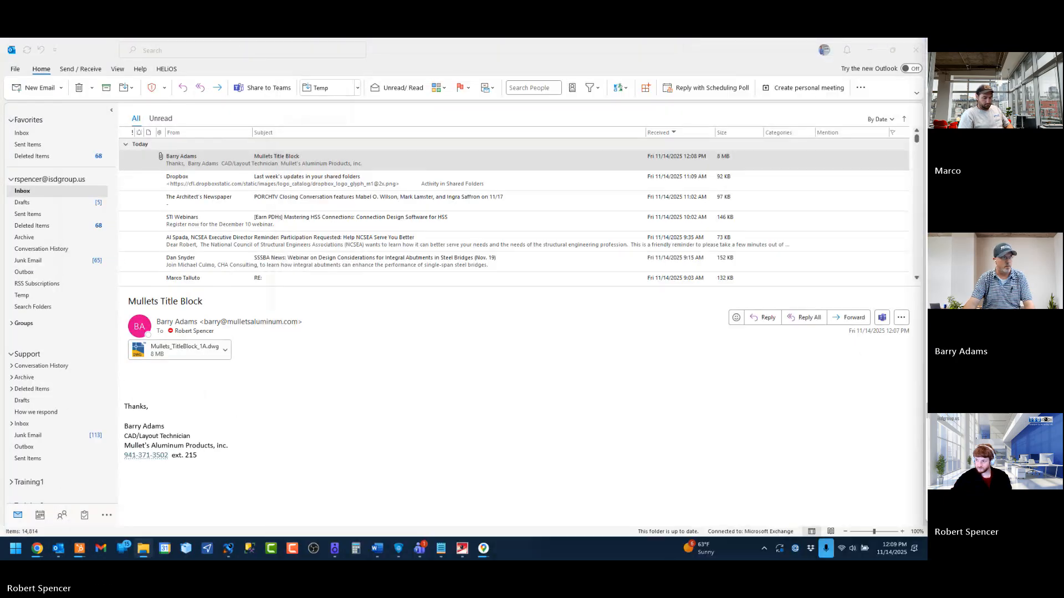
pyautogui.click(194, 349)
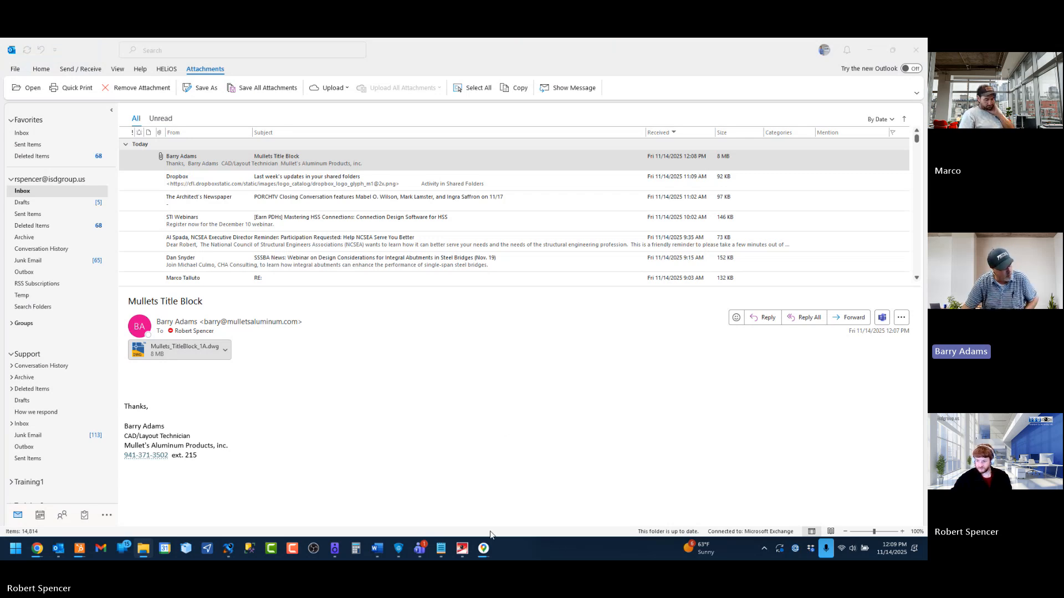
# Step: Switch back to HiCAD and create a new drawing, cancelling the main assembly's part attributes
pyautogui.click(461, 547)
pyautogui.click(43, 302)
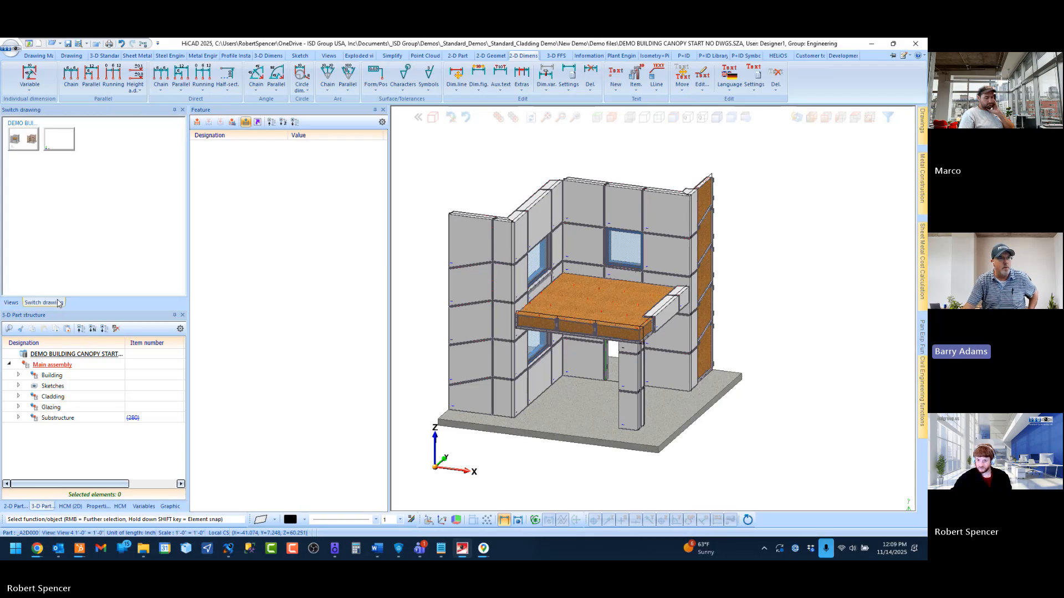
pyautogui.click(65, 142)
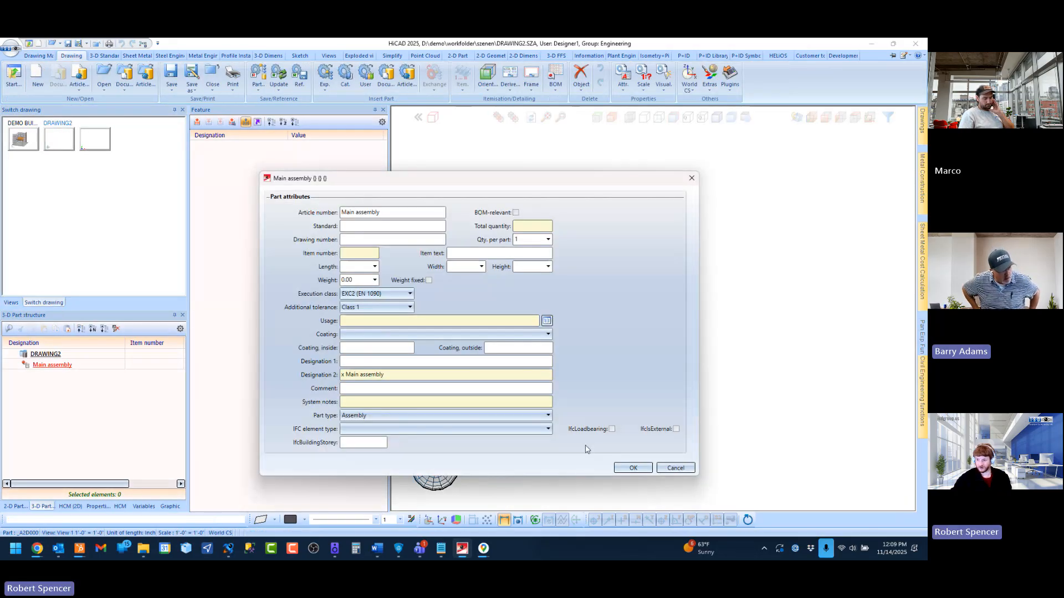
pyautogui.click(676, 468)
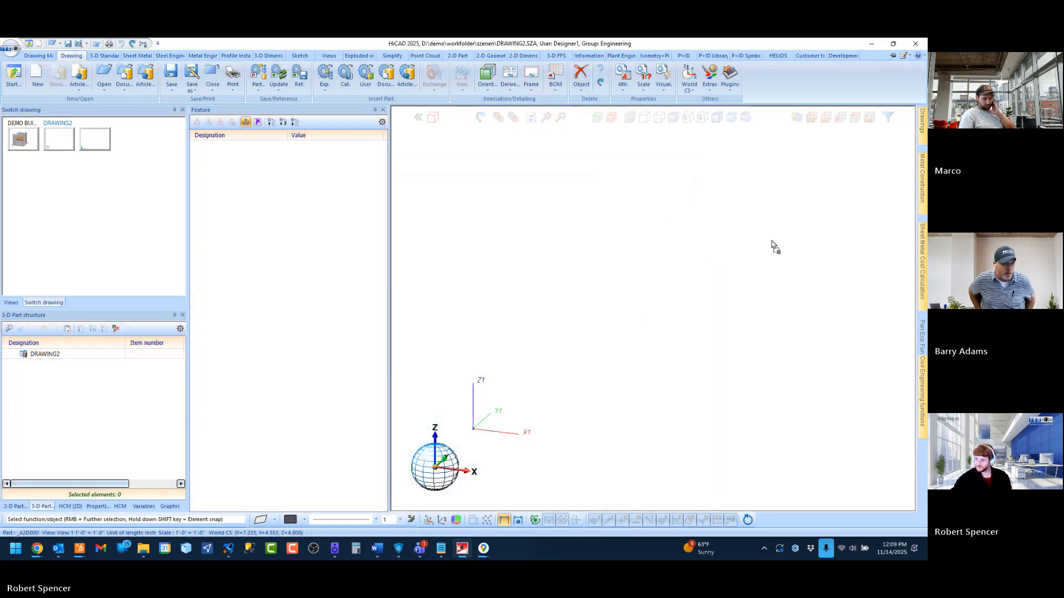
# Step: Import Mullets_TitleBlock_1A.dwg without saving the active drawing, choosing only the Model layout
pyautogui.click(516, 267)
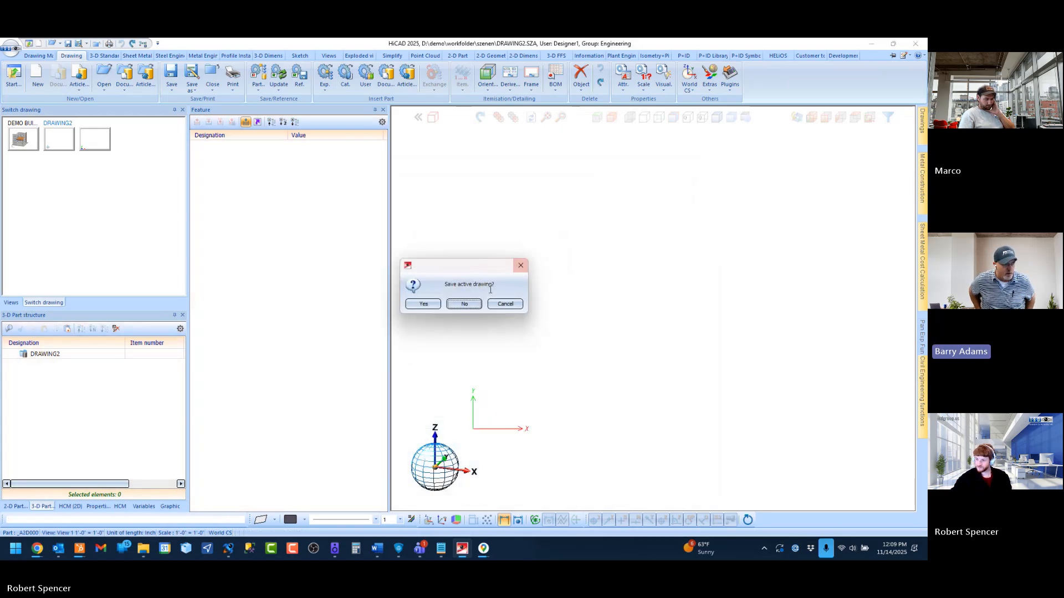
pyautogui.click(464, 305)
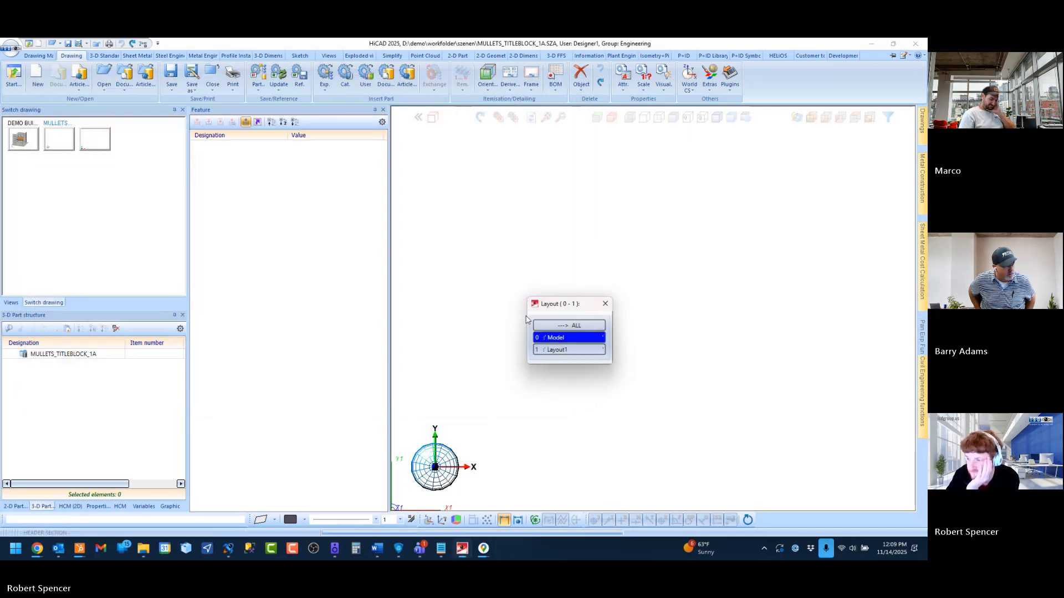
pyautogui.click(553, 335)
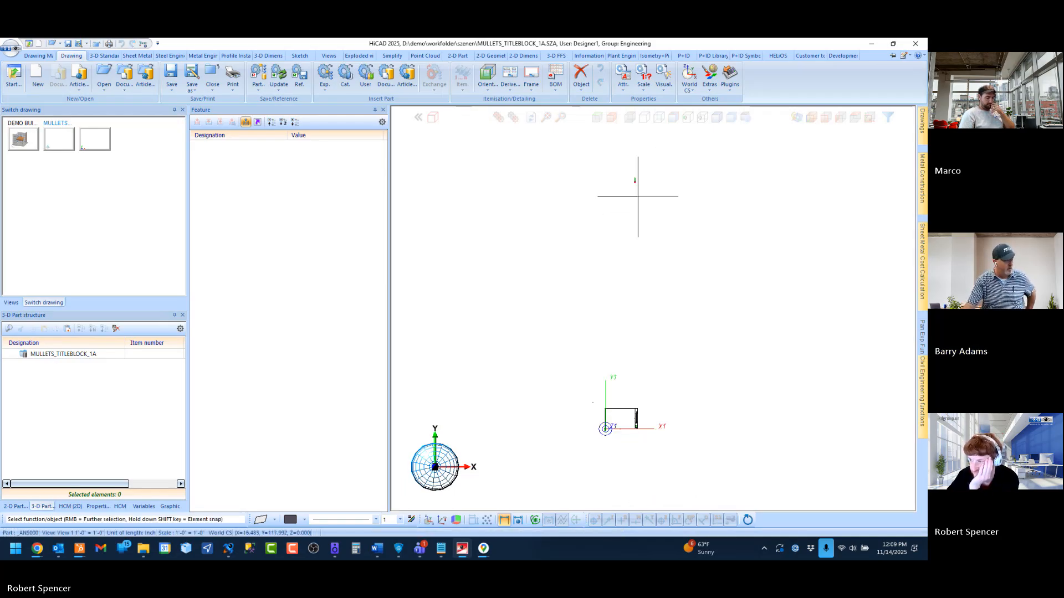
# Step: Examine the imported title block's frame, logo, company text and fields, plus the stray geometry far above the frame
pyautogui.scroll(4, 637, 190)
pyautogui.scroll(3, 616, 141)
pyautogui.scroll(2, 621, 142)
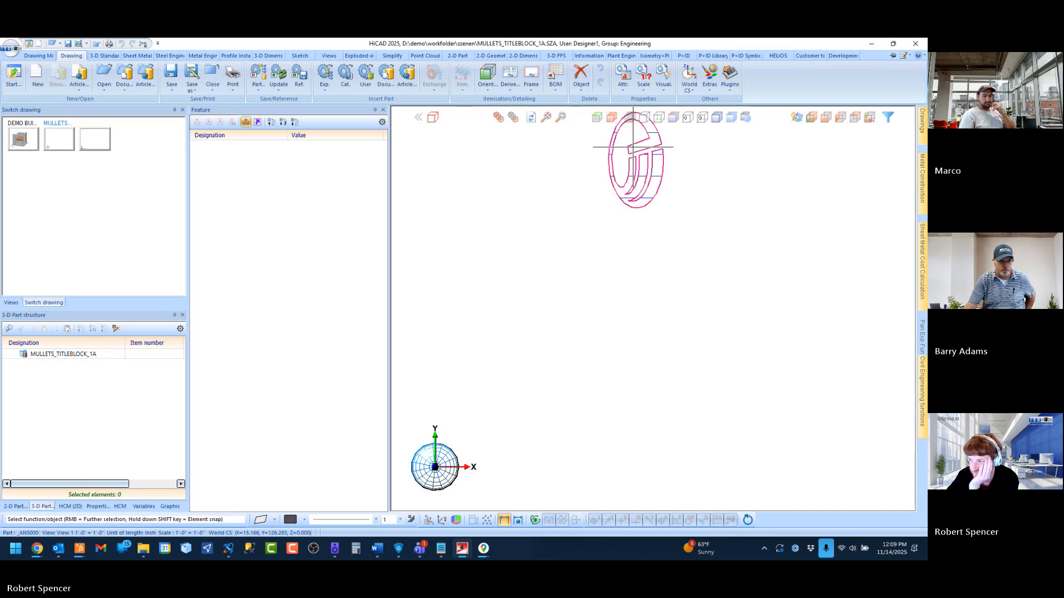
pyautogui.scroll(-6, 620, 166)
pyautogui.scroll(3, 613, 445)
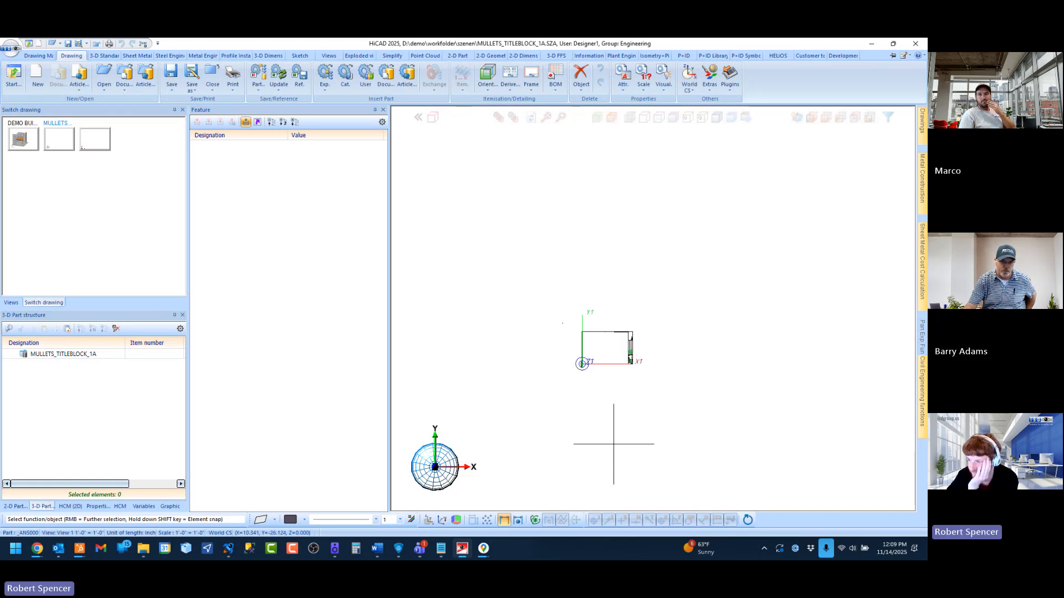
pyautogui.scroll(7, 623, 356)
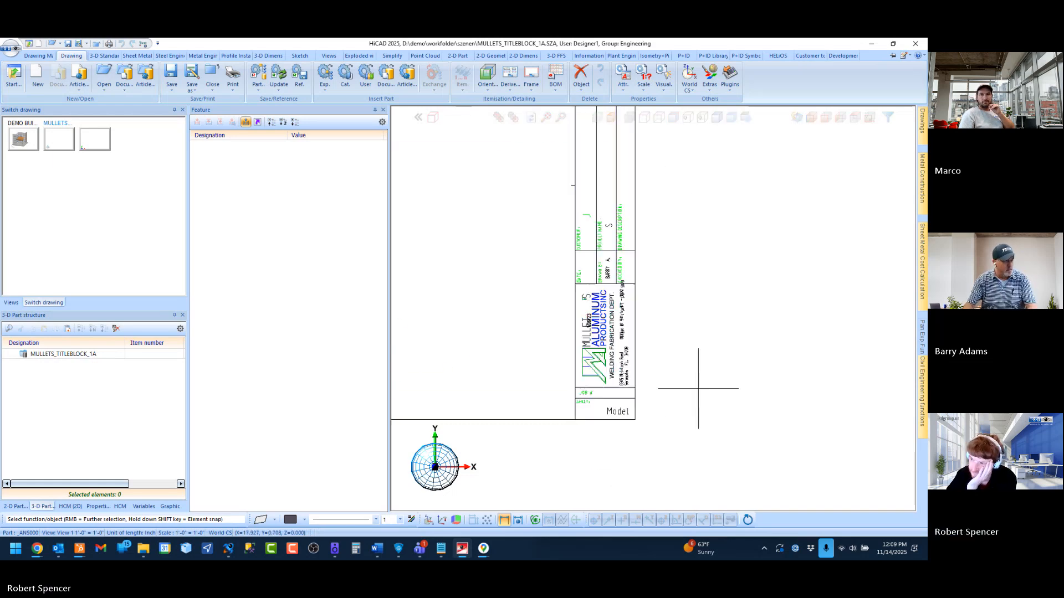
pyautogui.scroll(-1, 704, 410)
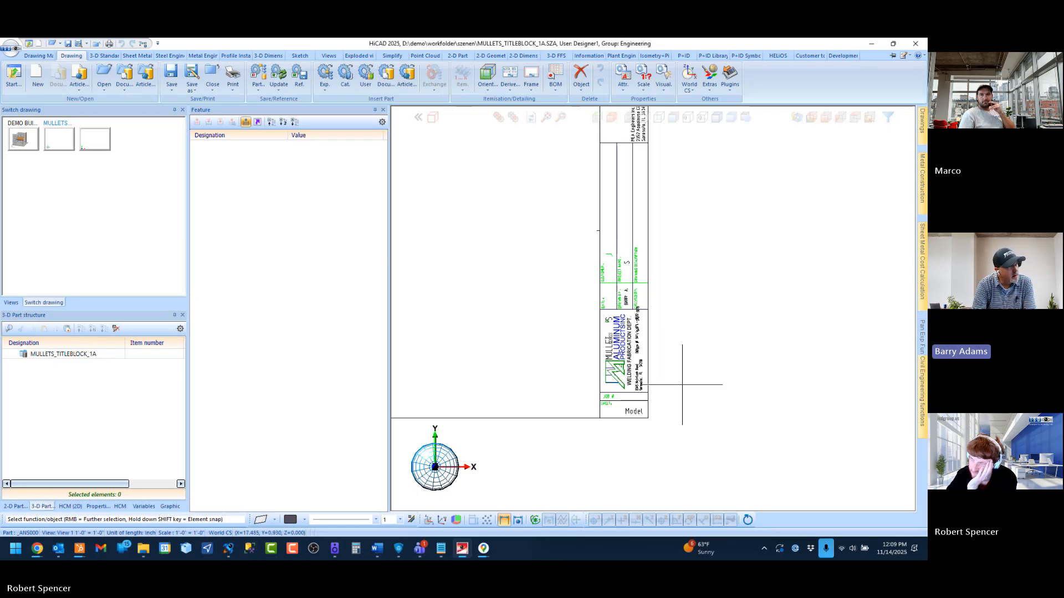
pyautogui.scroll(2, 681, 384)
pyautogui.scroll(3, 556, 279)
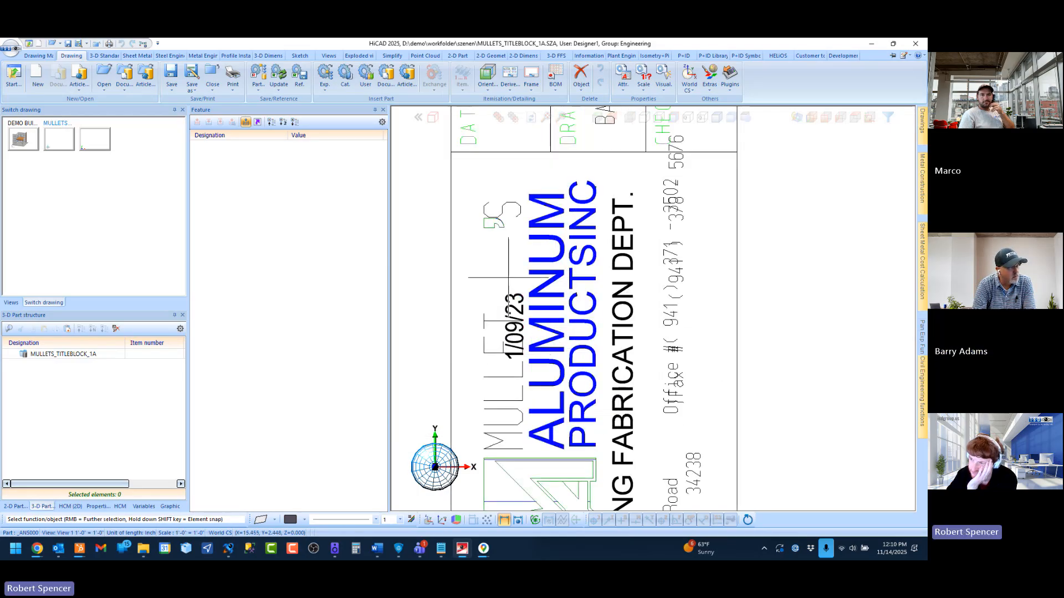
pyautogui.scroll(-2, 540, 325)
pyautogui.scroll(2, 612, 279)
pyautogui.scroll(-3, 611, 279)
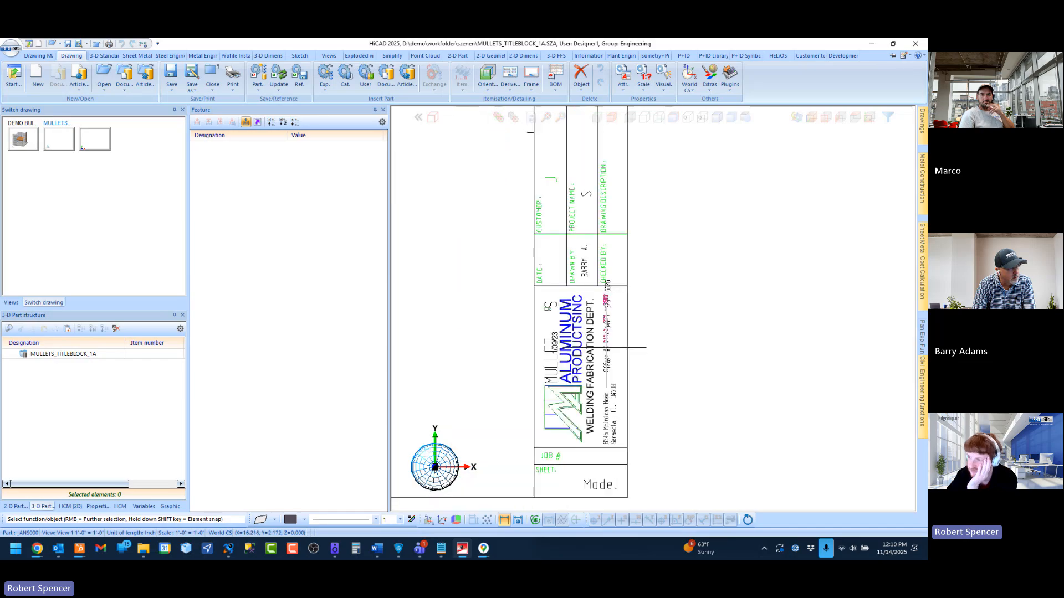
pyautogui.scroll(-2, 610, 349)
pyautogui.scroll(4, 600, 200)
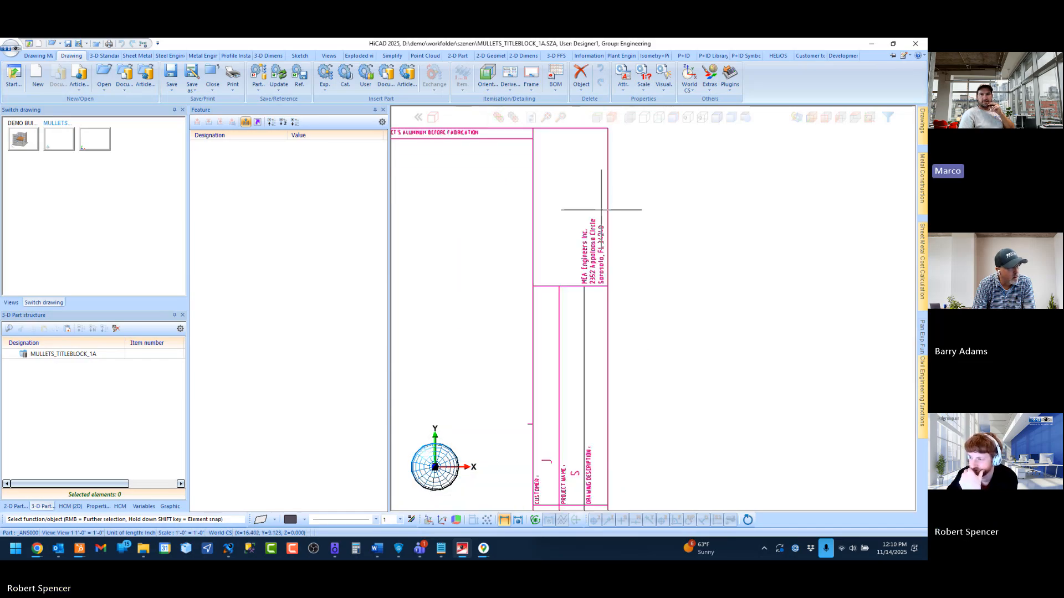
pyautogui.scroll(-3, 607, 263)
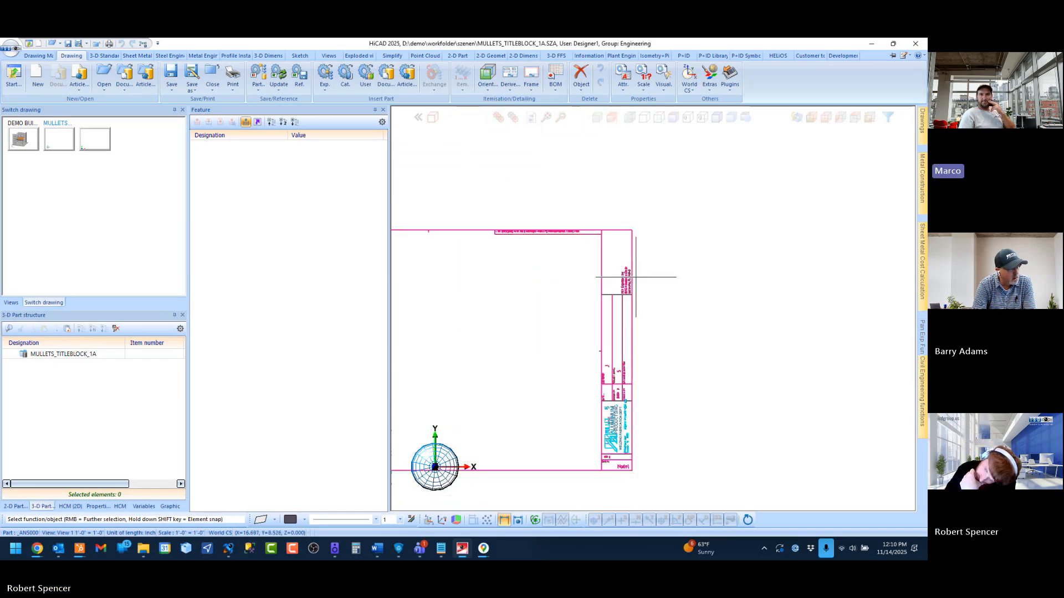
pyautogui.scroll(2, 623, 357)
pyautogui.scroll(1, 629, 376)
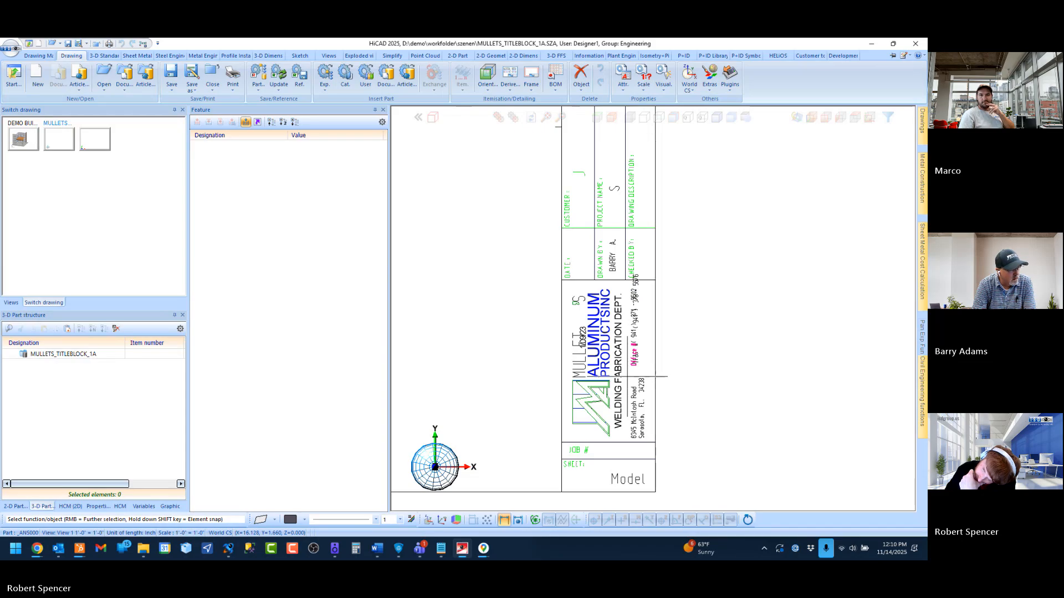
pyautogui.scroll(3, 587, 337)
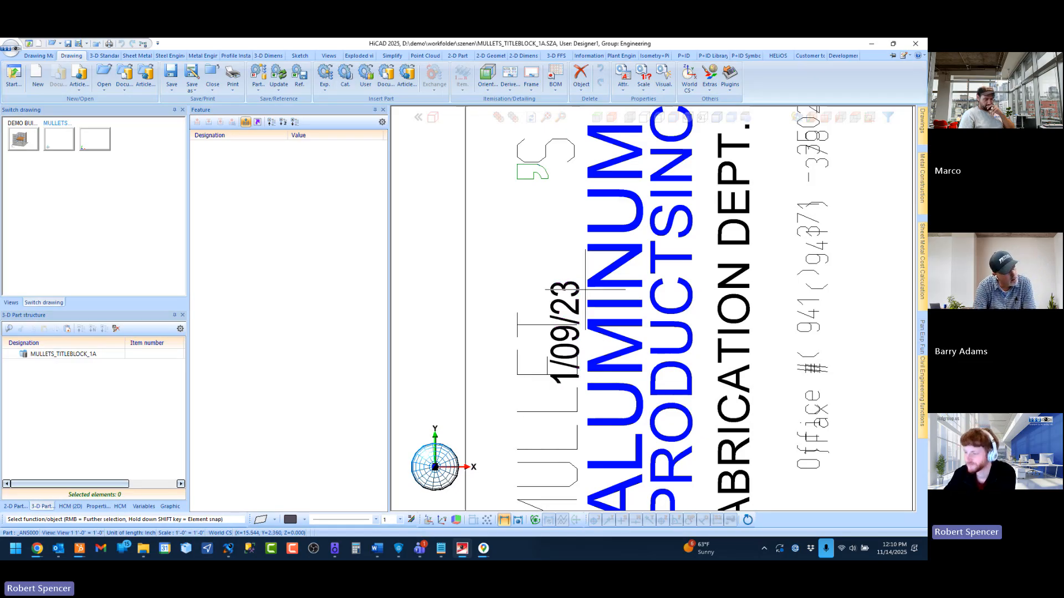
pyautogui.scroll(-3, 586, 289)
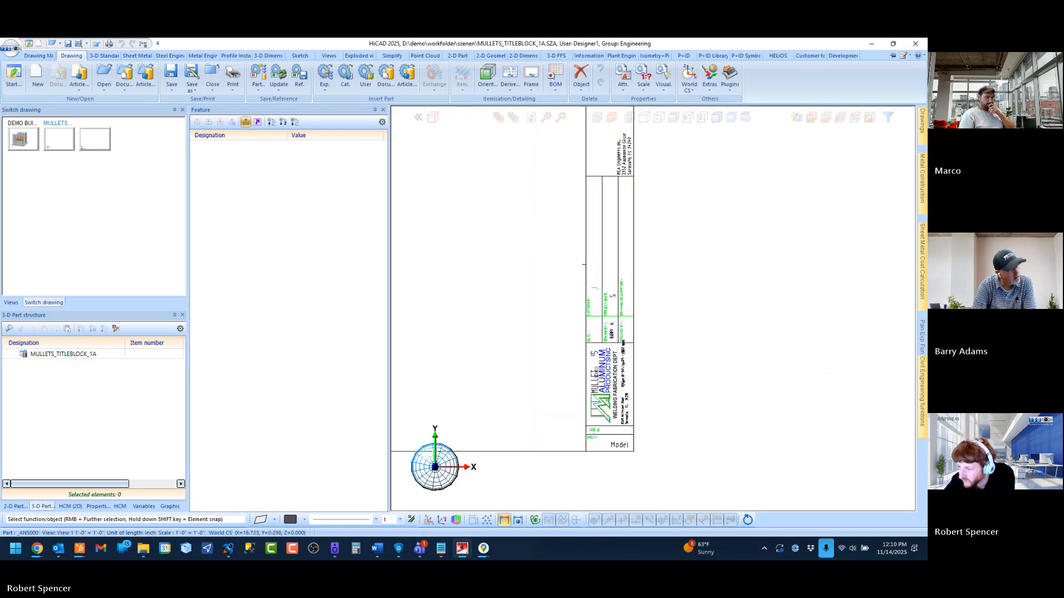
pyautogui.scroll(-5, 665, 432)
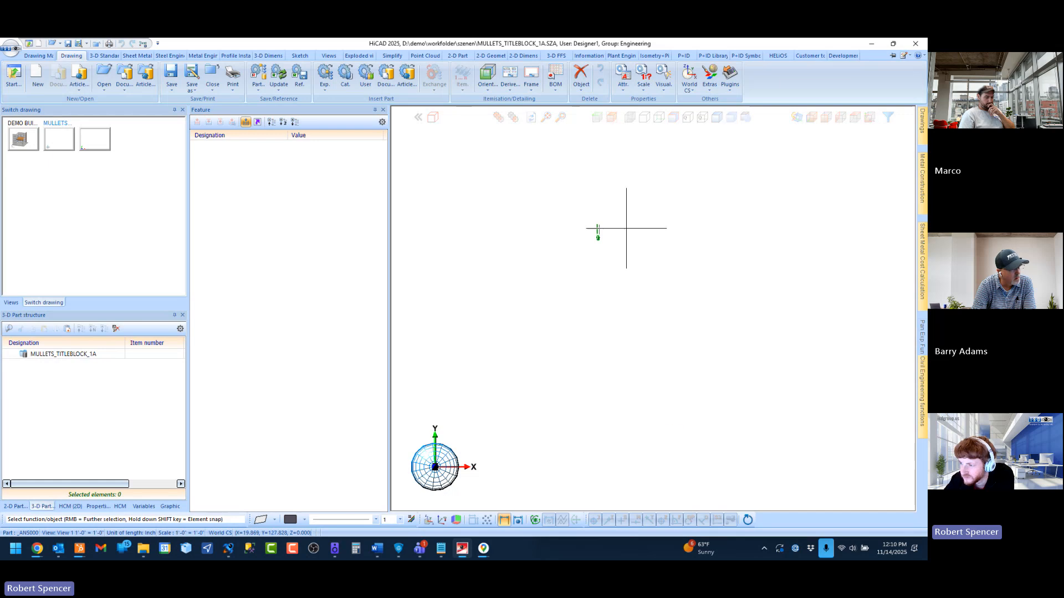
pyautogui.scroll(6, 559, 255)
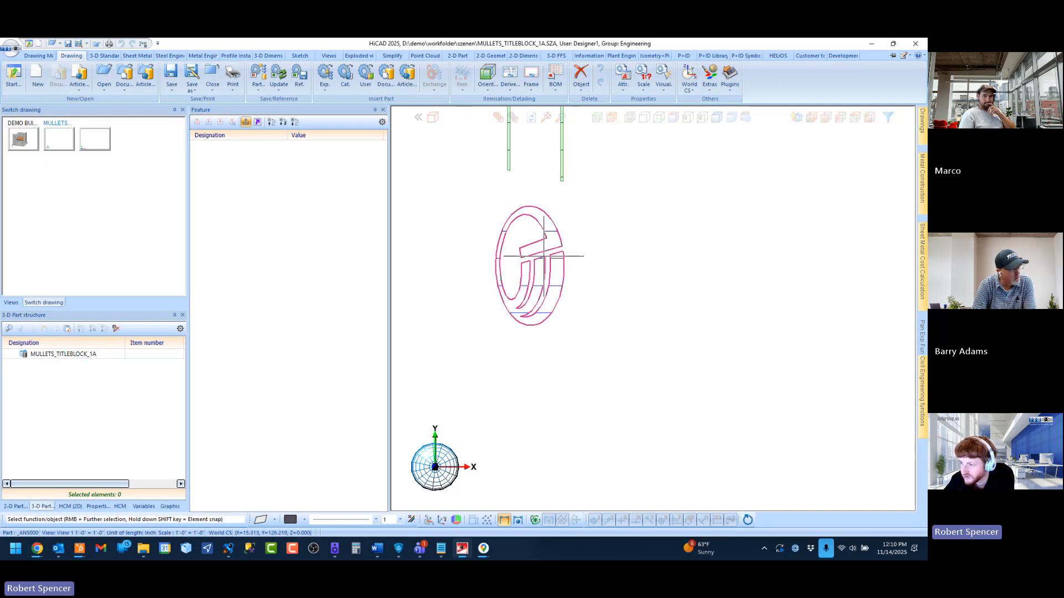
pyautogui.scroll(-5, 515, 201)
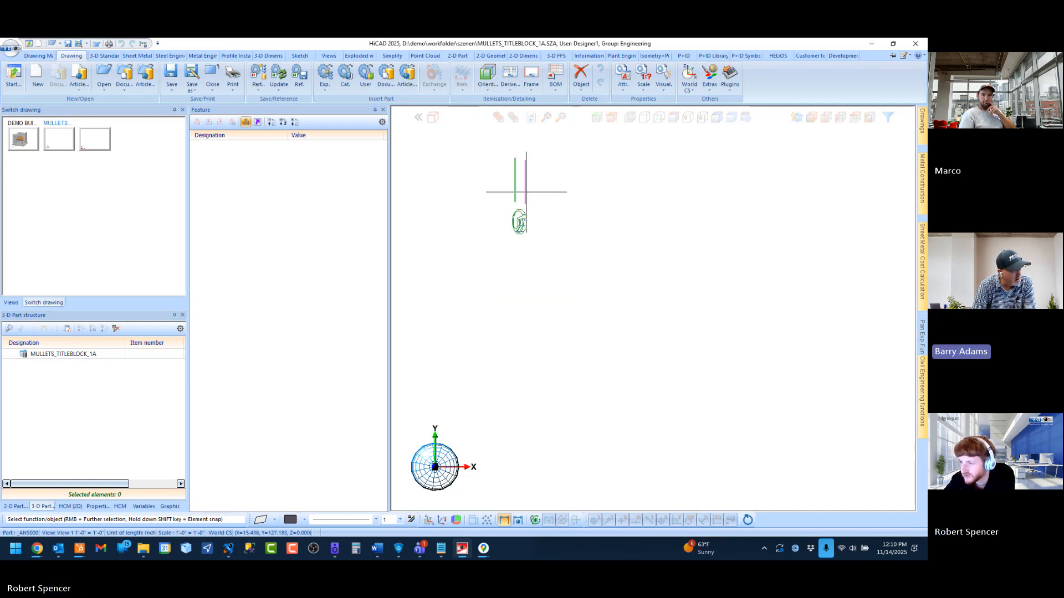
# Step: Delete the stray geometry far above the title block frame and the small leftover element near it, using rectangular selection, and fit the drawing
pyautogui.click(581, 80)
pyautogui.click(612, 389)
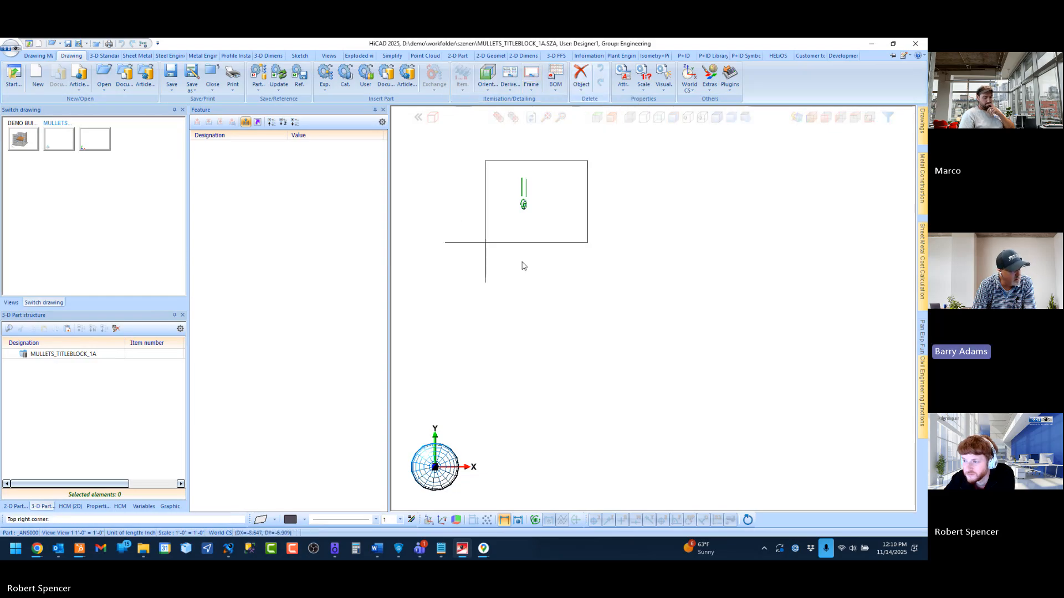
pyautogui.scroll(4, 577, 356)
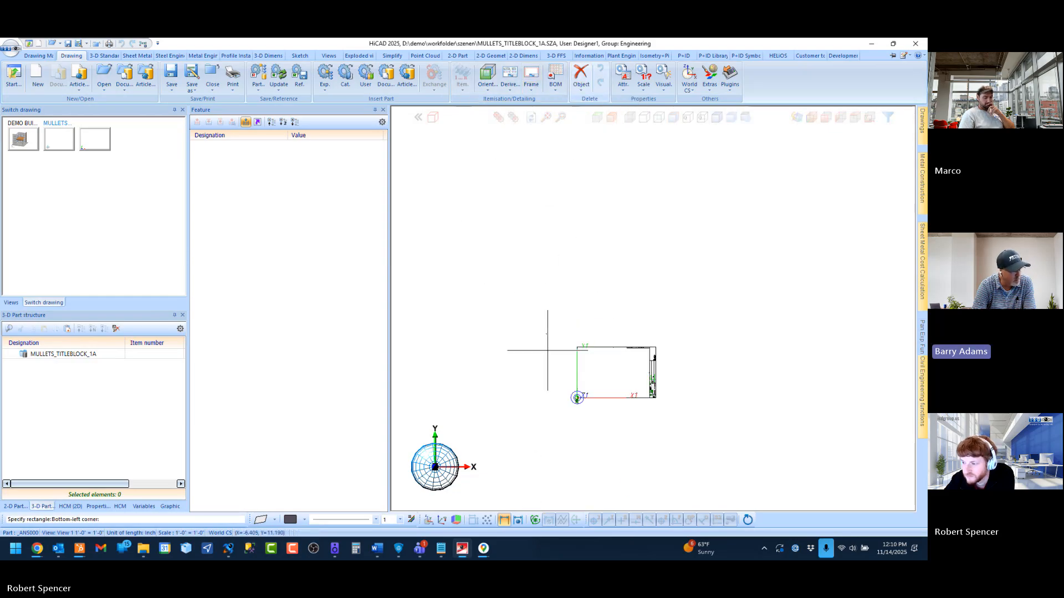
pyautogui.click(562, 303)
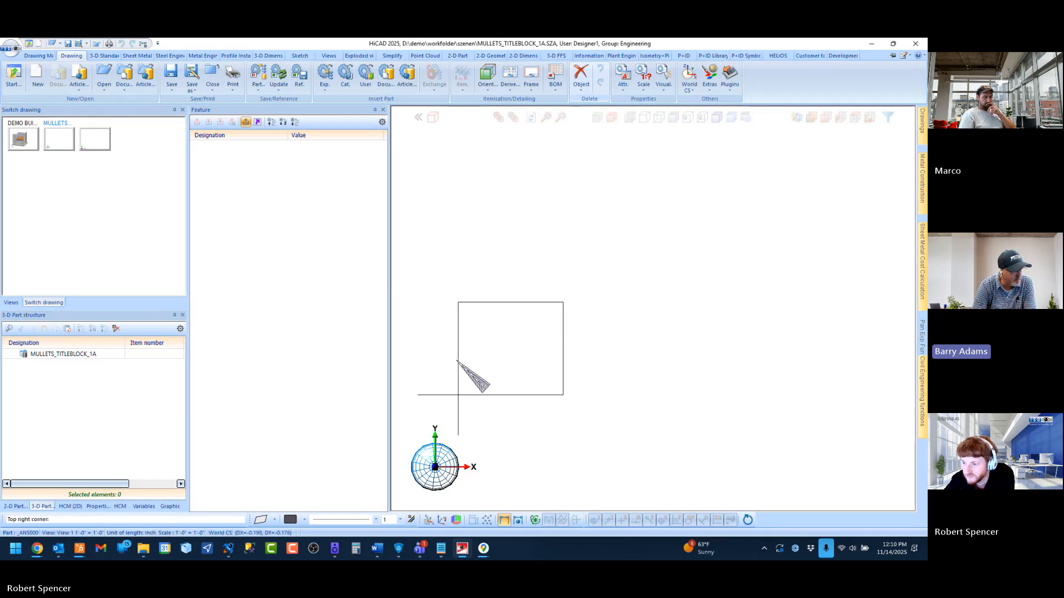
pyautogui.click(433, 416)
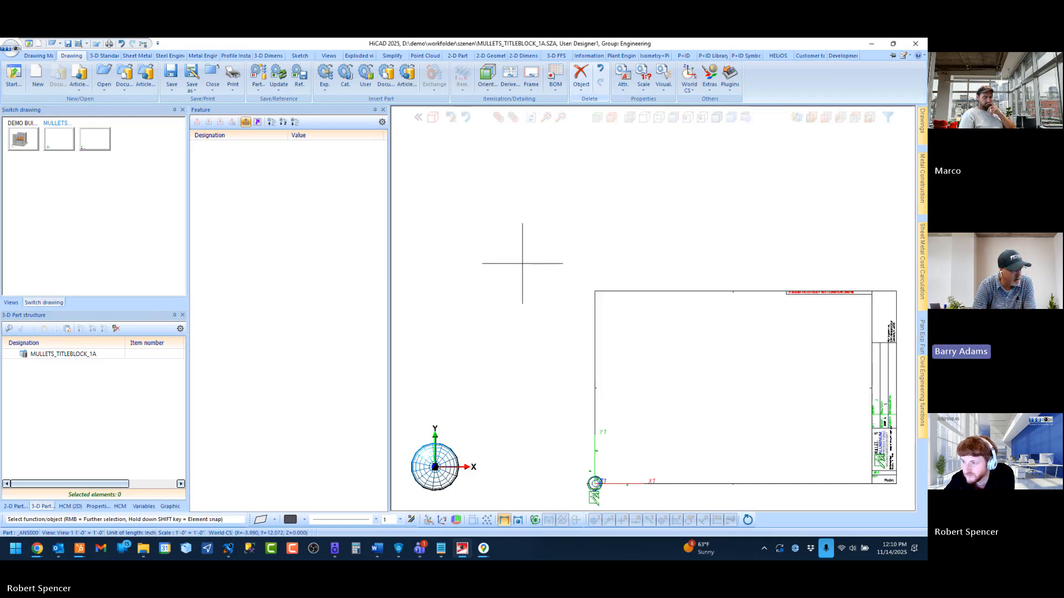
pyautogui.click(546, 118)
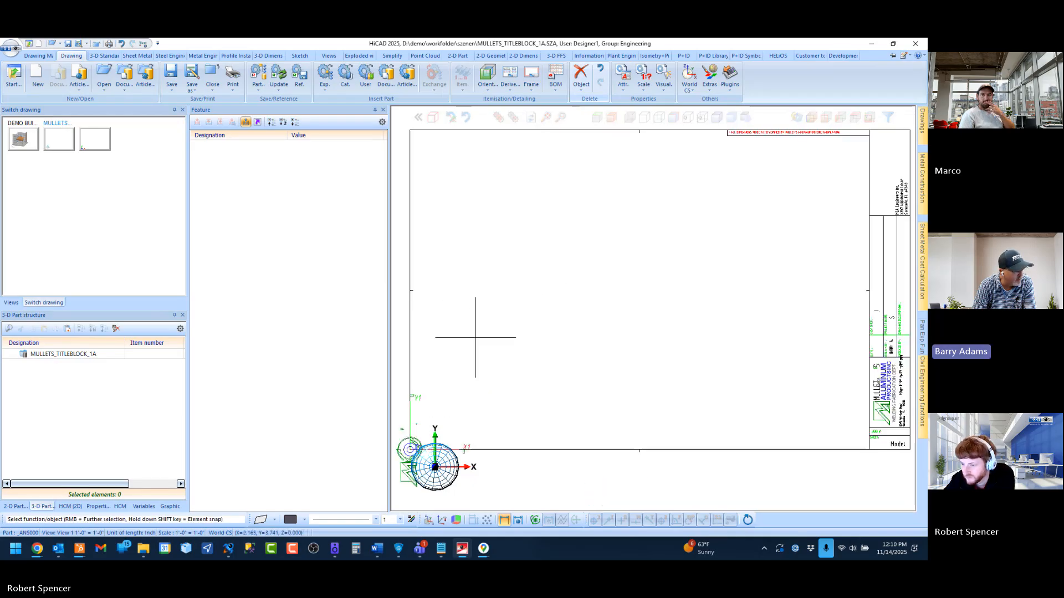
# Step: Examine the stray circle and logo geometry at the origin and compare it with the company logo inside the title block
pyautogui.scroll(-2, 475, 337)
pyautogui.scroll(7, 419, 432)
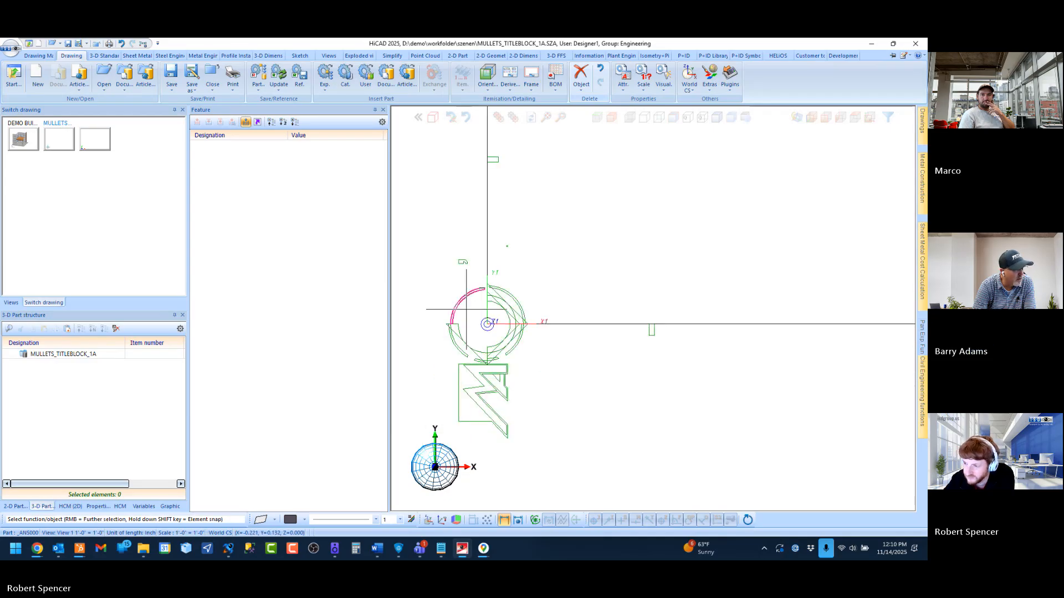
pyautogui.scroll(-5, 498, 410)
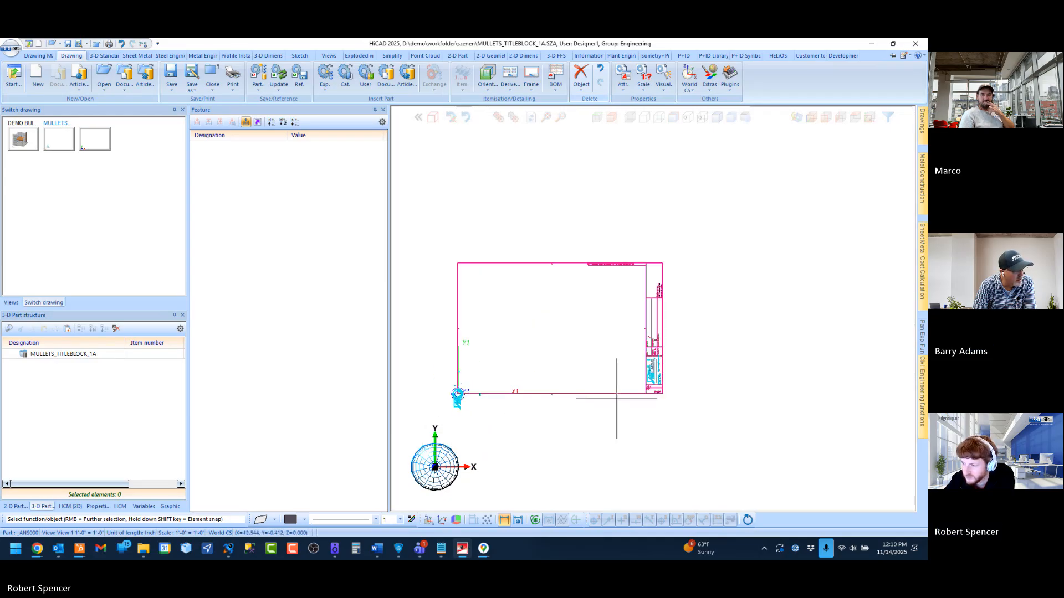
pyautogui.scroll(2, 633, 372)
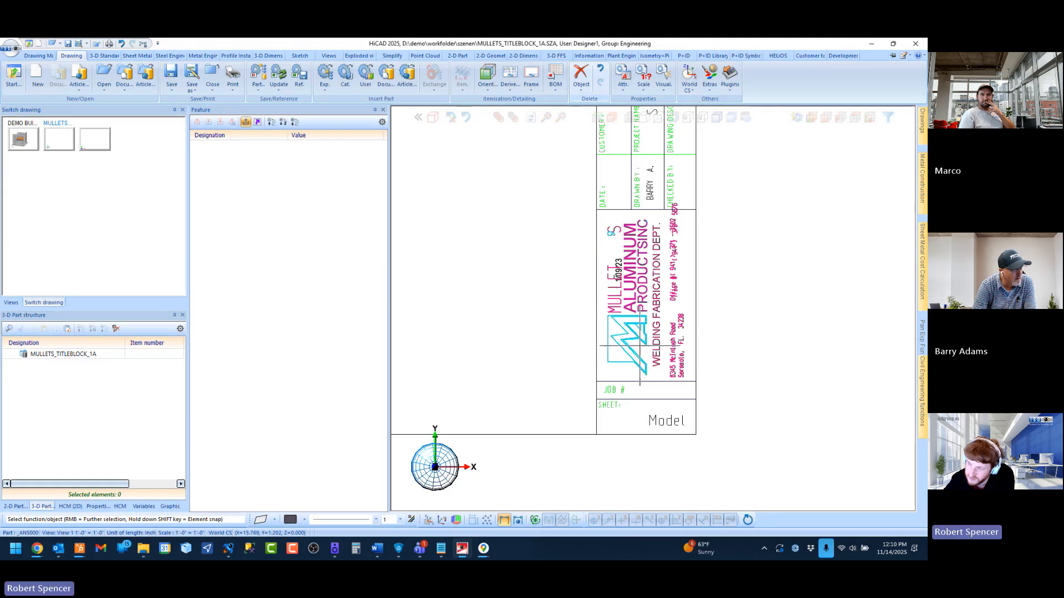
pyautogui.scroll(-3, 769, 357)
pyautogui.scroll(5, 506, 382)
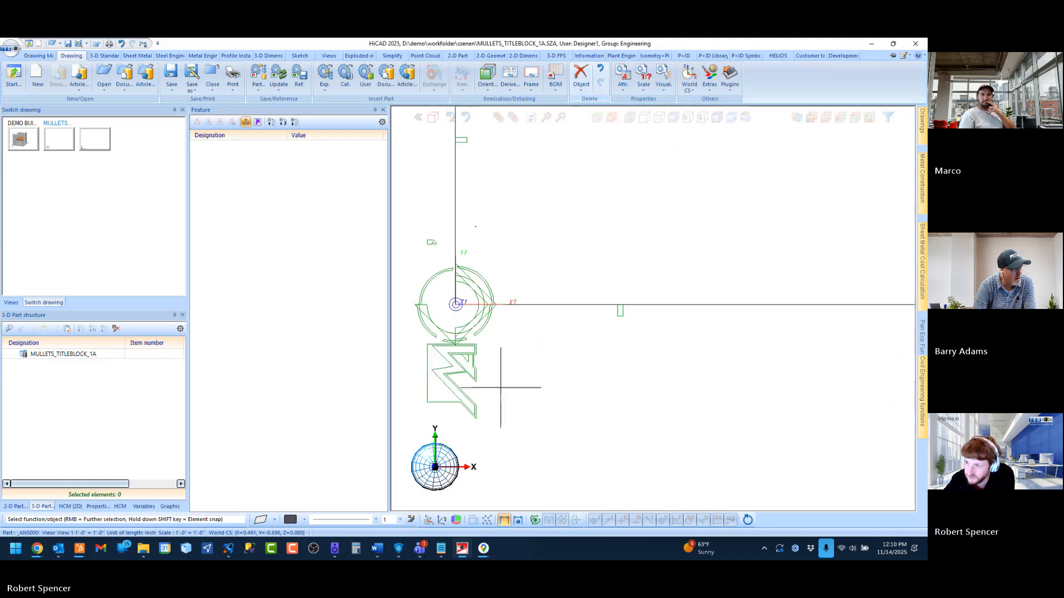
pyautogui.scroll(-2, 612, 211)
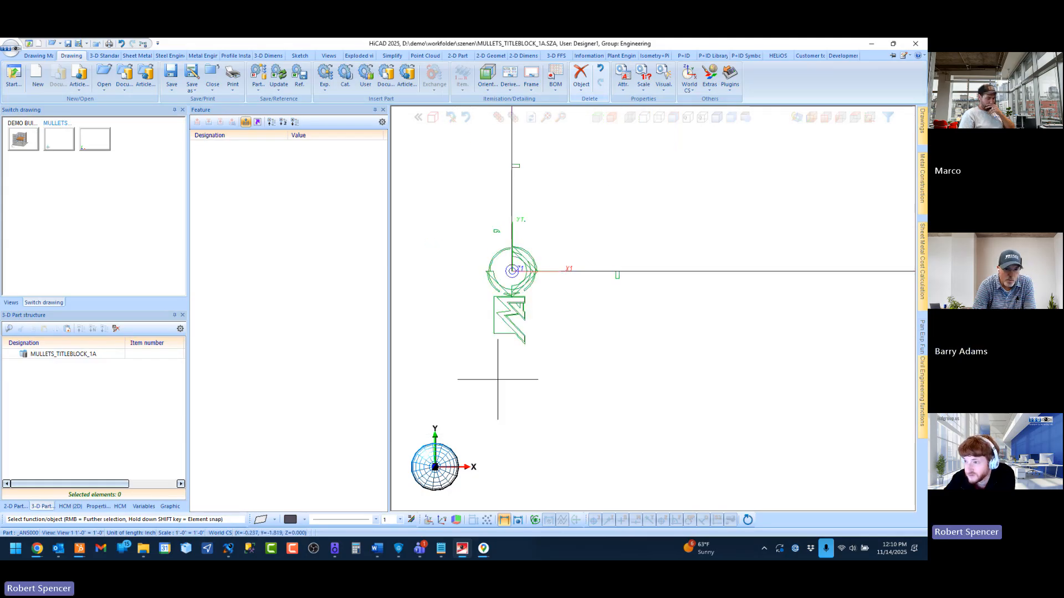
# Step: Delete the leftover 2-D logo geometry below the X axis at the frame's origin using Delete in rectangle
pyautogui.click(580, 91)
pyautogui.click(596, 388)
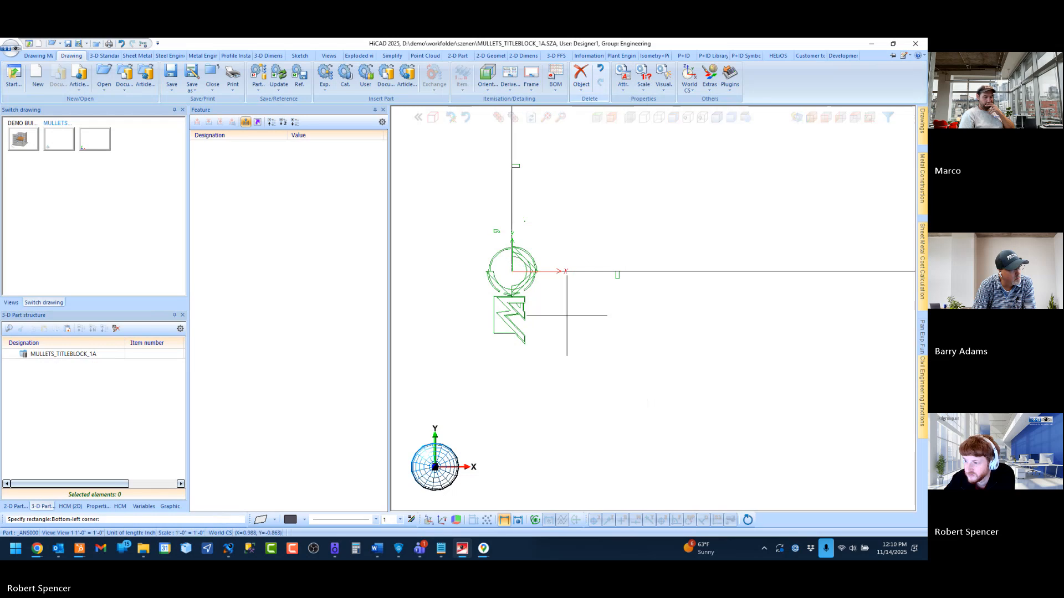
pyautogui.click(474, 361)
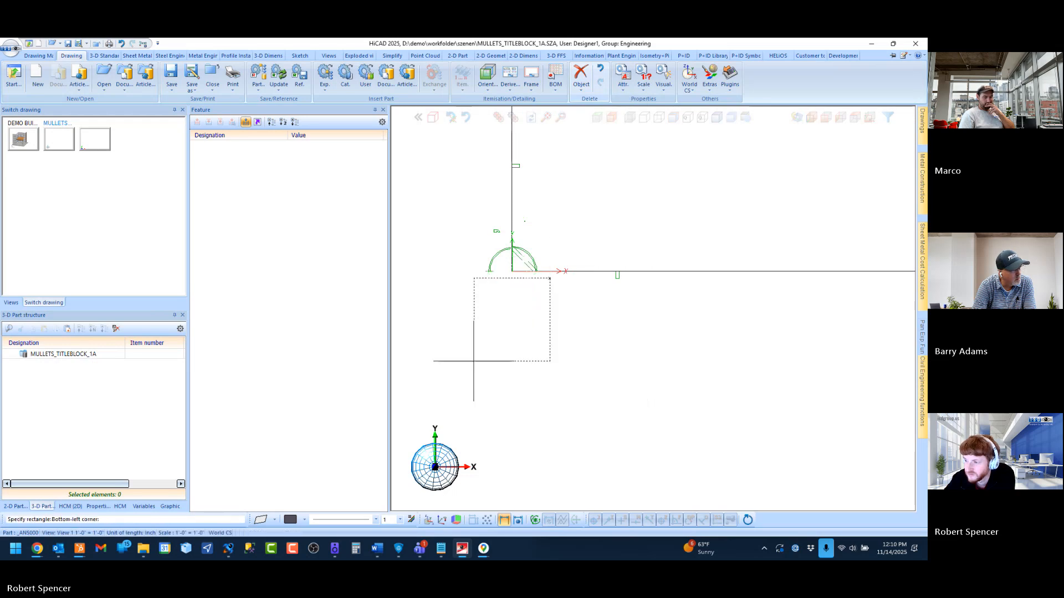
pyautogui.scroll(2, 616, 278)
pyautogui.click(560, 296)
pyautogui.scroll(-2, 616, 357)
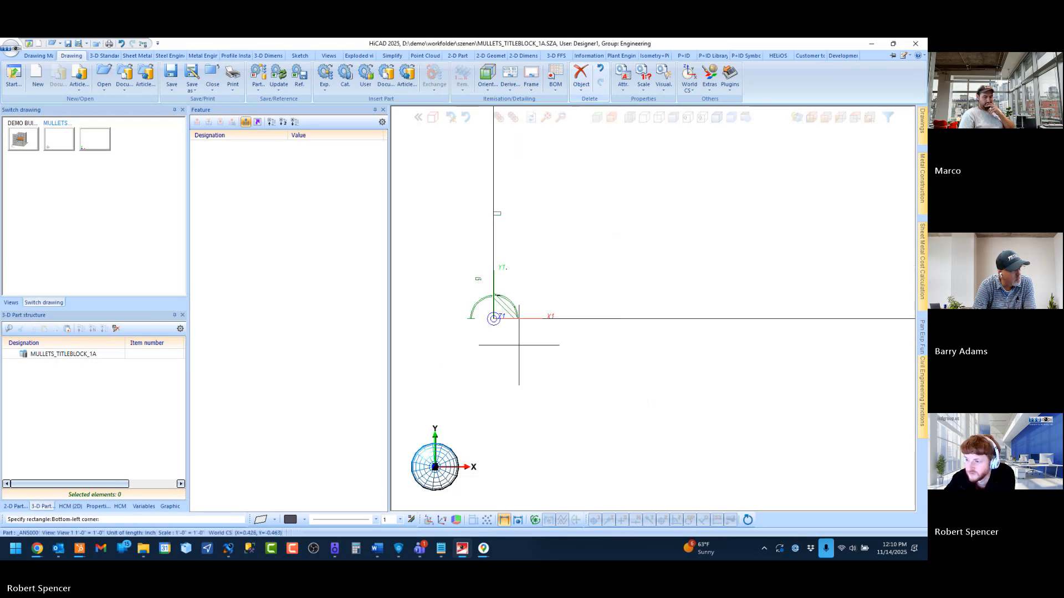
# Step: Delete the leftover arc and line fragments above the X axis, just inside the frame's left edge, by enclosing them in rectangles
pyautogui.scroll(3, 519, 345)
pyautogui.click(564, 222)
pyautogui.click(452, 258)
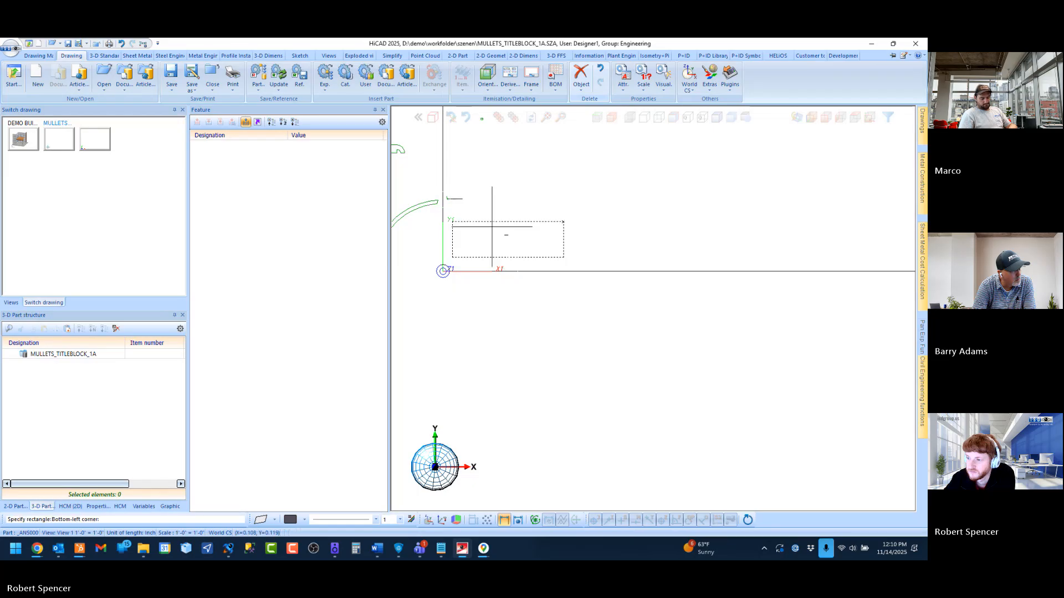
pyautogui.click(537, 228)
pyautogui.click(509, 234)
pyautogui.scroll(5, 497, 246)
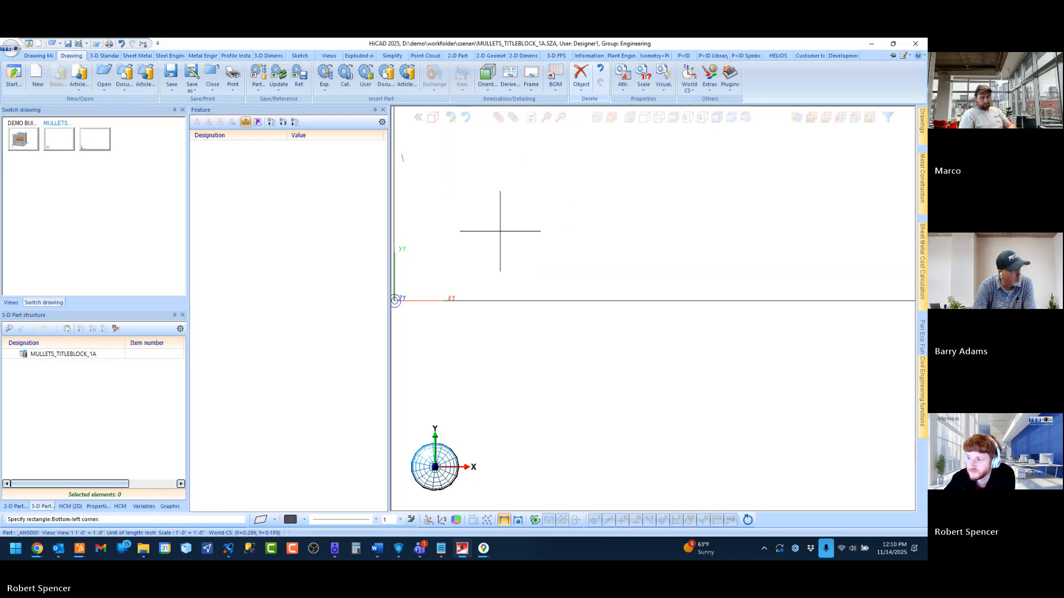
pyautogui.click(539, 211)
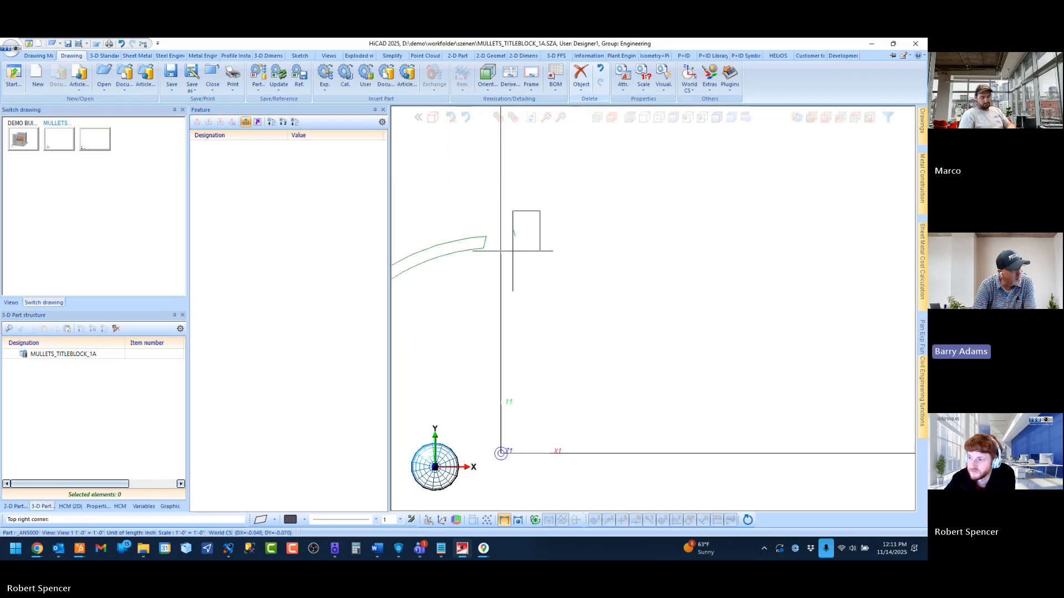
pyautogui.click(512, 250)
# Step: Delete the stray arc, short line fragments and small D-shaped outline outside the frame's left edge by enclosing them in rectangles
pyautogui.scroll(-3, 599, 252)
pyautogui.click(532, 229)
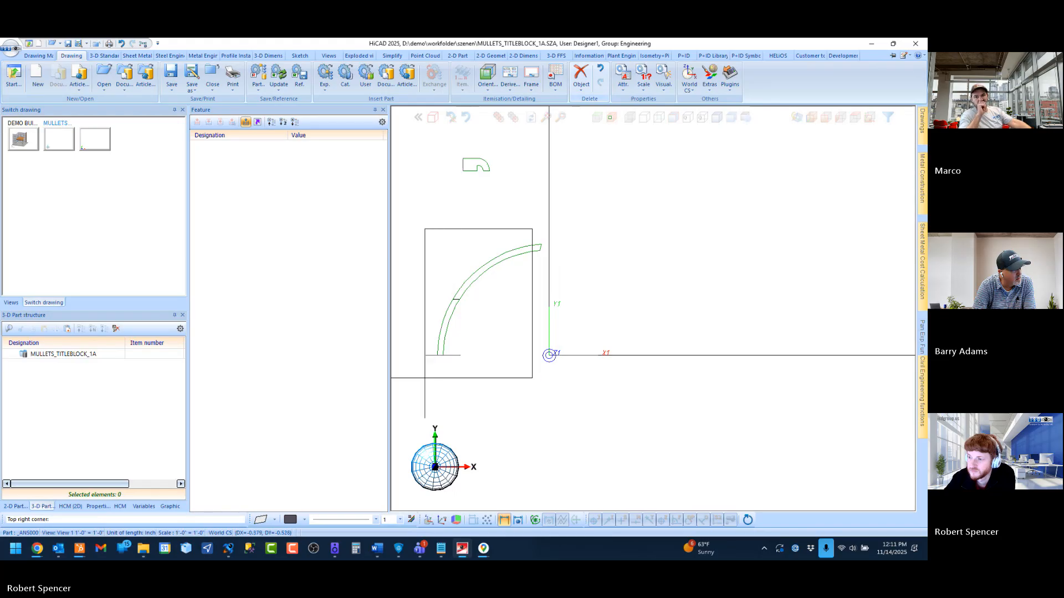
pyautogui.click(425, 377)
pyautogui.click(444, 308)
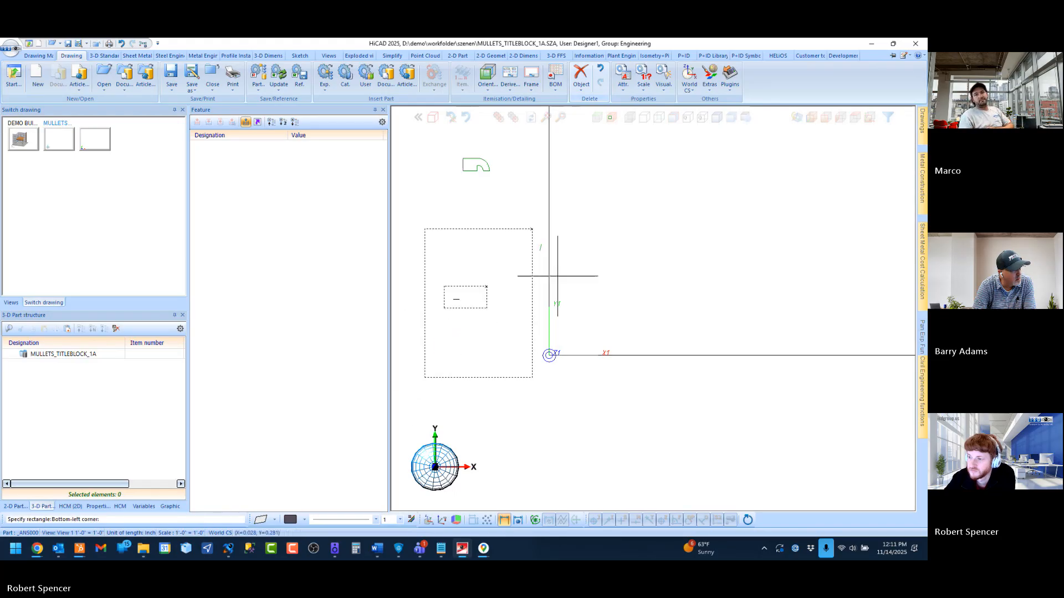
pyautogui.scroll(4, 546, 252)
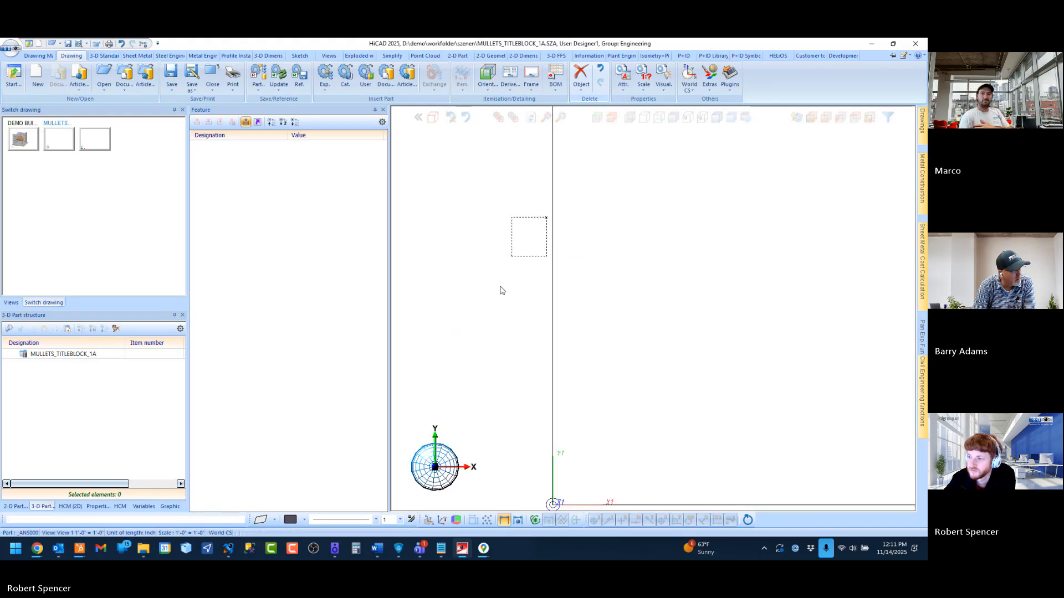
pyautogui.scroll(-3, 499, 291)
pyautogui.click(486, 212)
pyautogui.click(450, 261)
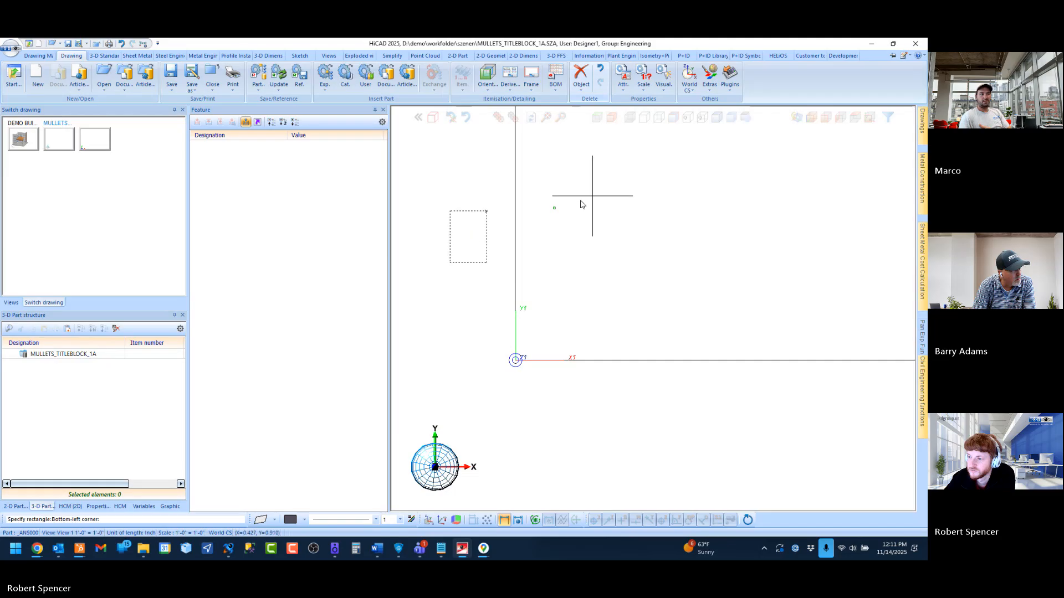
# Step: Delete the small remaining 2-D fragment inside the frame's lower-left corner and leave the delete command
pyautogui.click(592, 195)
pyautogui.click(540, 215)
pyautogui.scroll(-5, 538, 302)
pyautogui.scroll(-3, 524, 310)
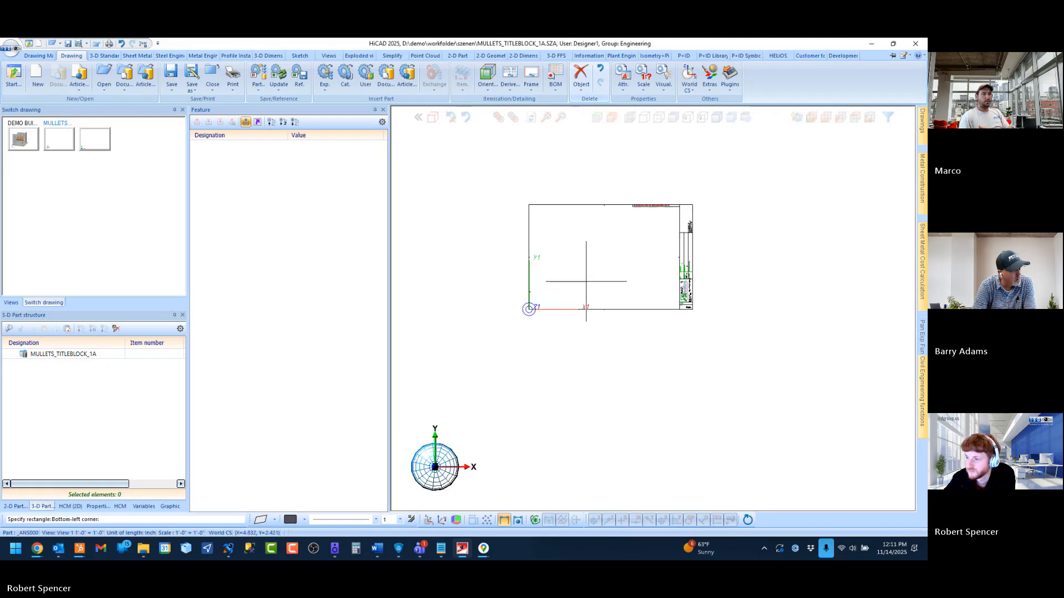
pyautogui.press('Escape')
pyautogui.scroll(2, 619, 265)
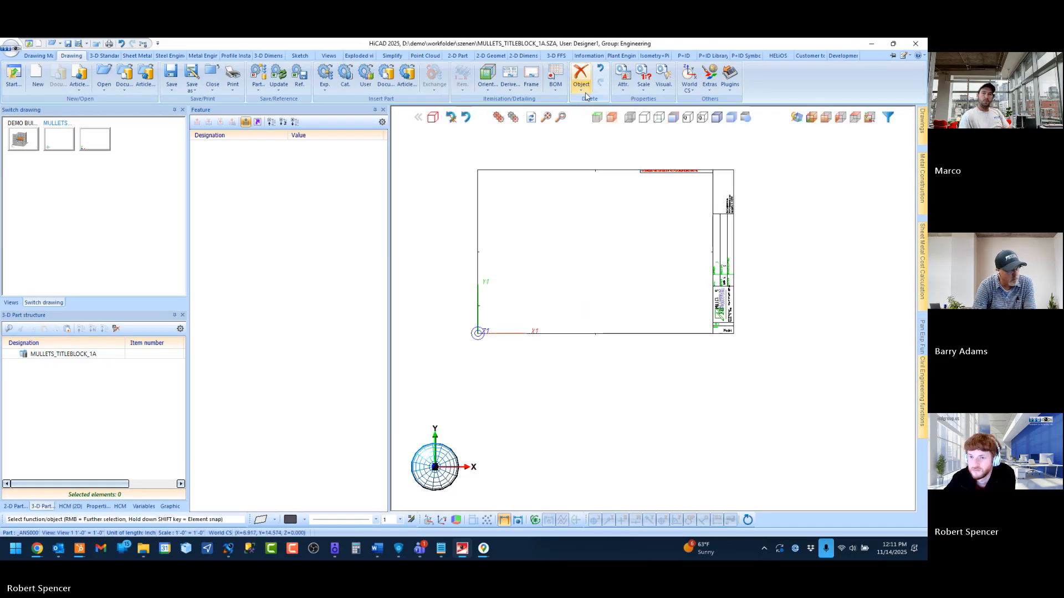
pyautogui.click(581, 84)
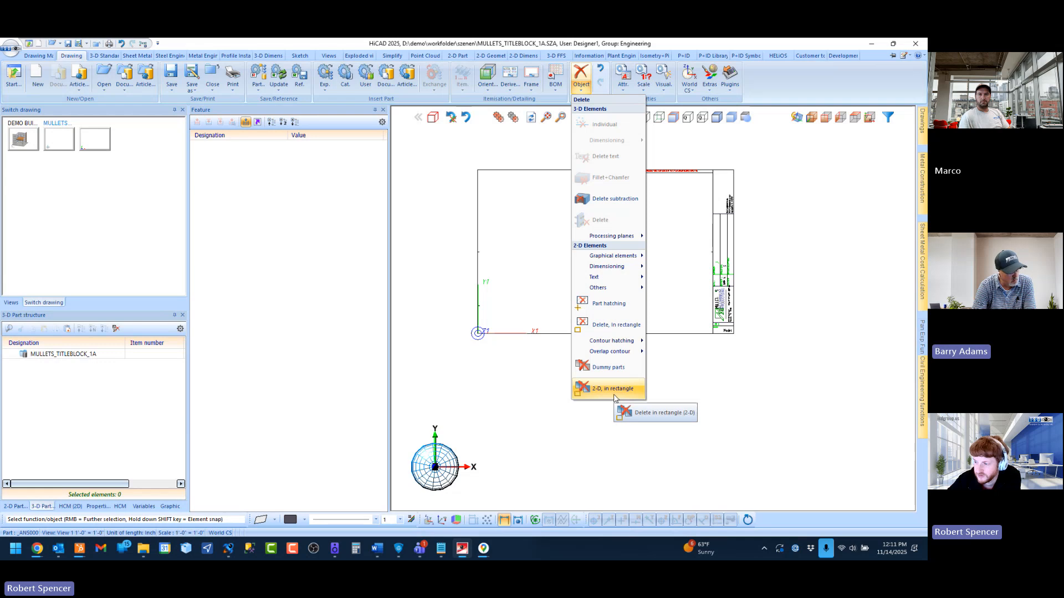
pyautogui.click(498, 416)
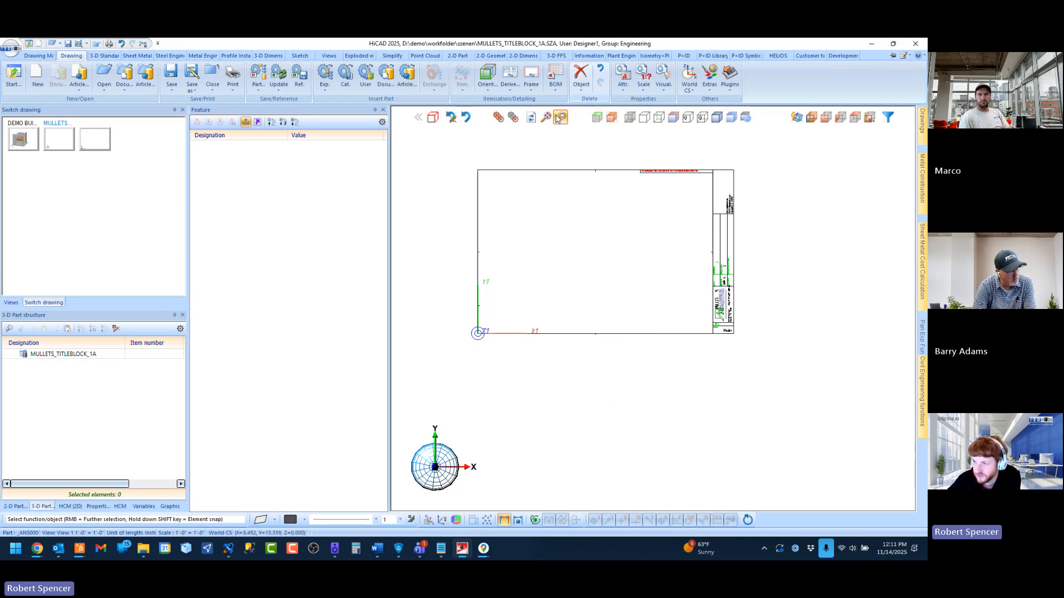
pyautogui.click(491, 55)
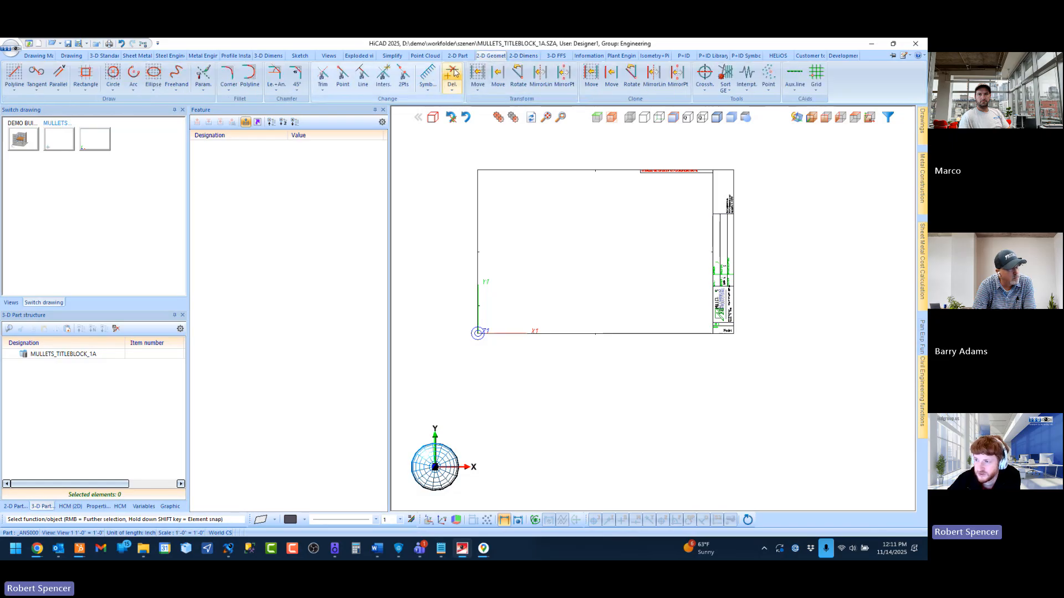
pyautogui.click(522, 57)
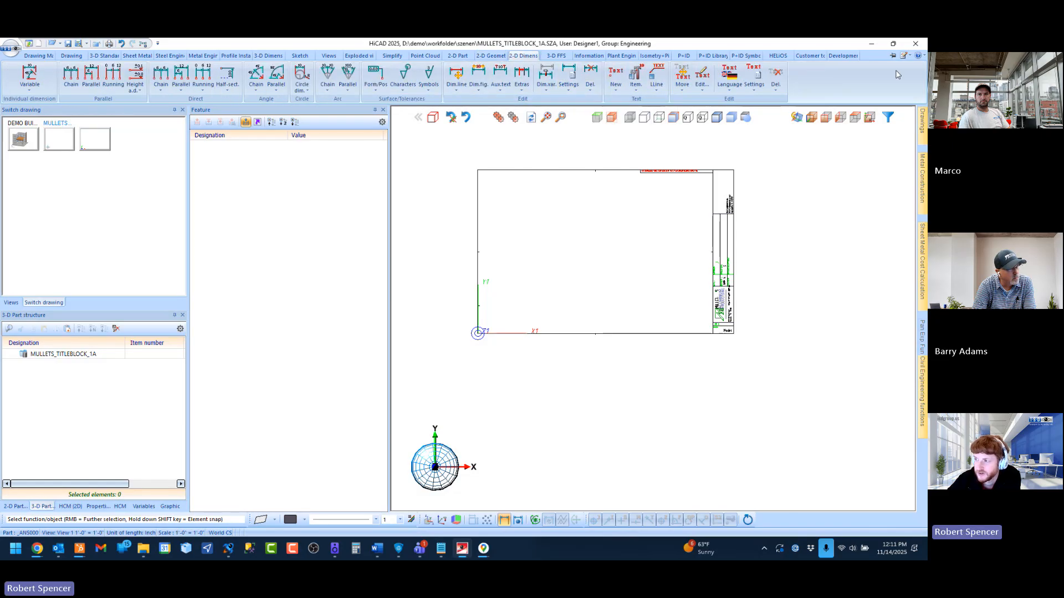
pyautogui.click(775, 79)
pyautogui.click(789, 252)
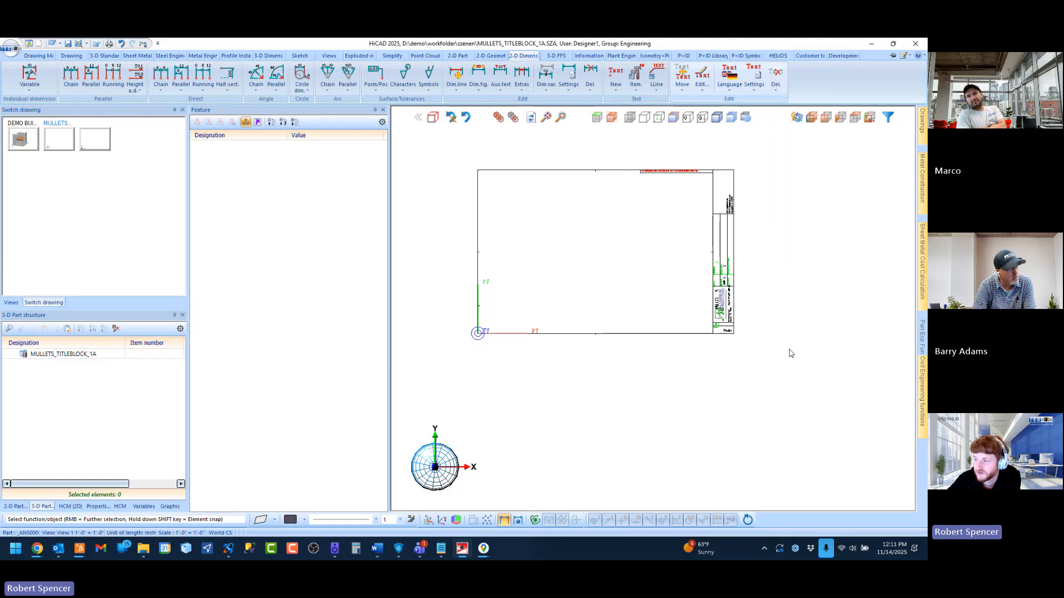
pyautogui.click(546, 118)
pyautogui.scroll(-2, 581, 318)
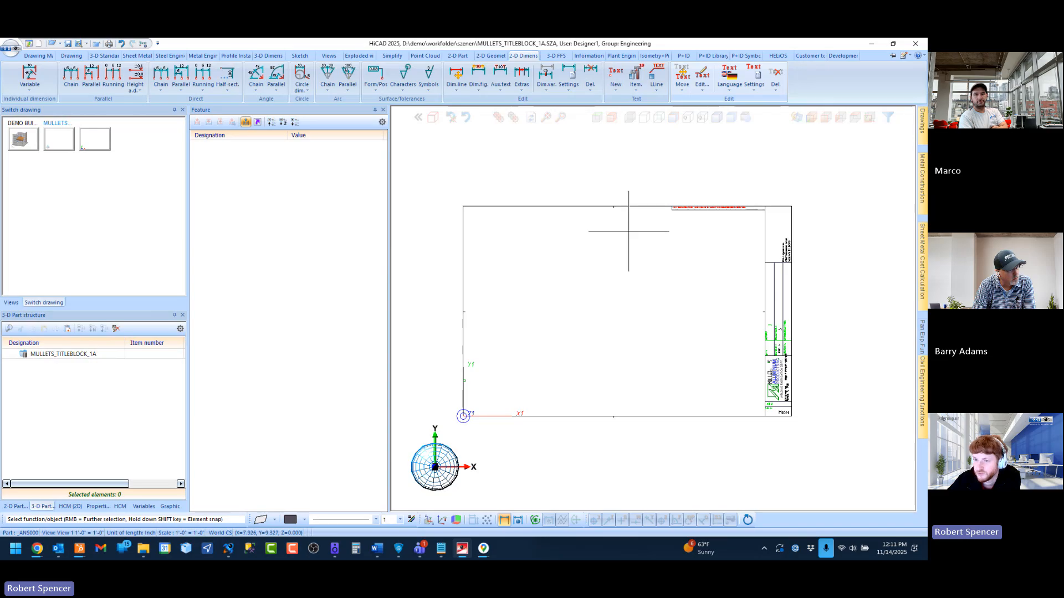
pyautogui.scroll(-1, 628, 231)
pyautogui.click(67, 58)
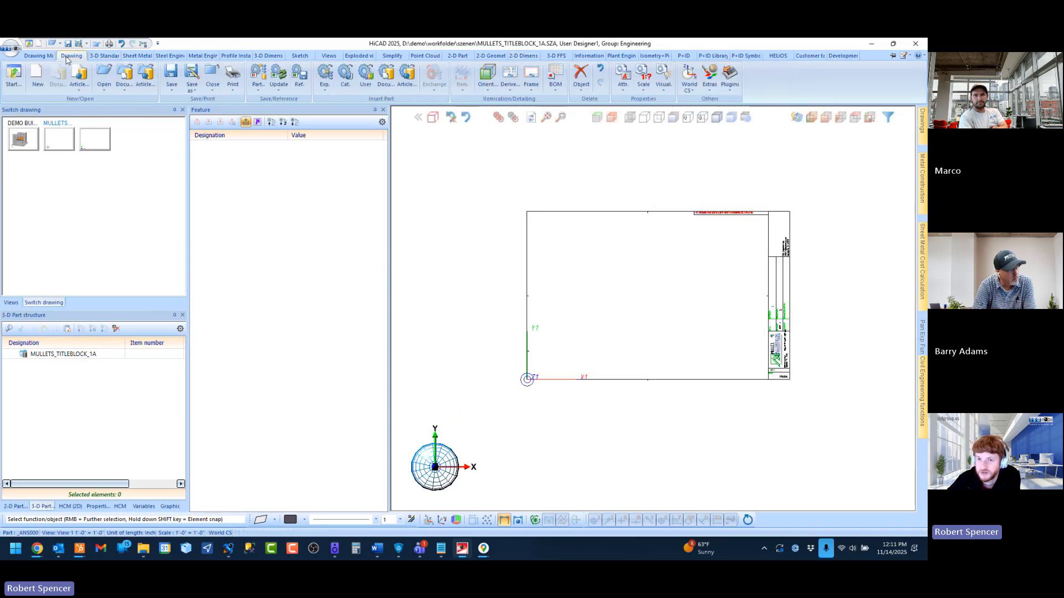
pyautogui.click(582, 80)
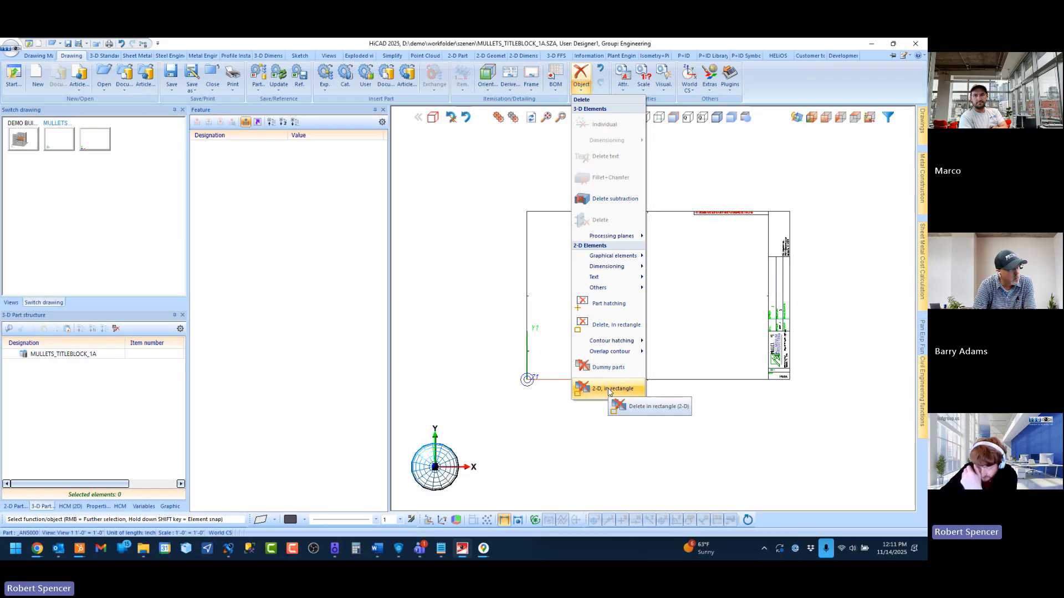
pyautogui.click(606, 435)
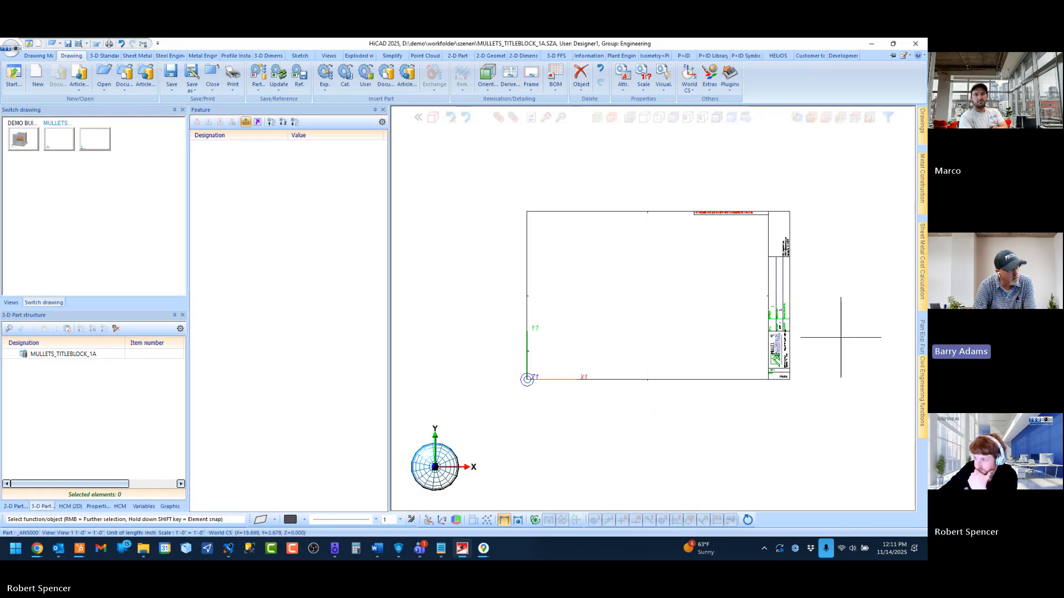
pyautogui.click(581, 80)
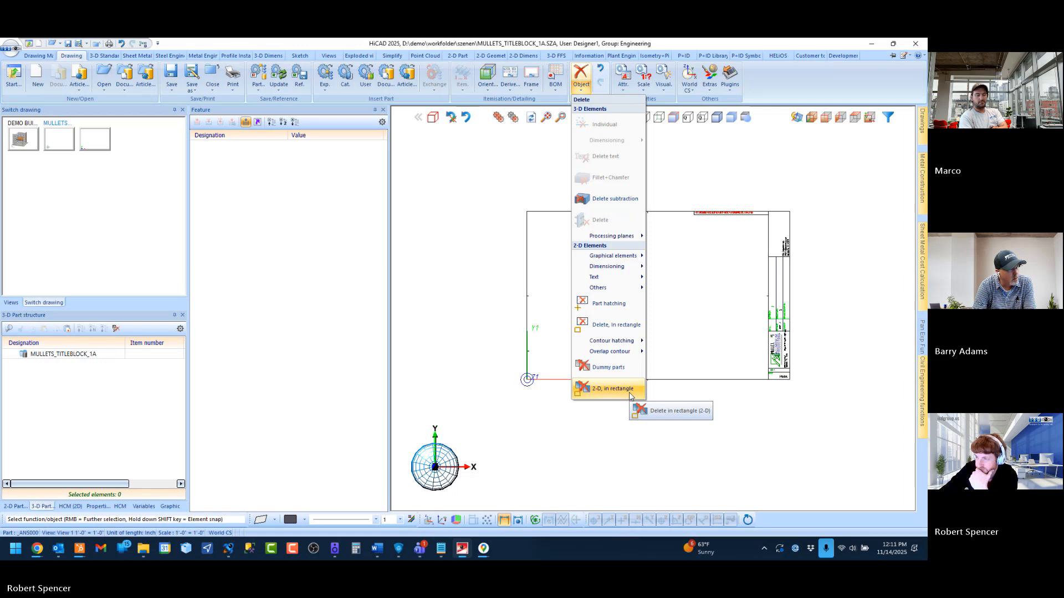
pyautogui.click(630, 397)
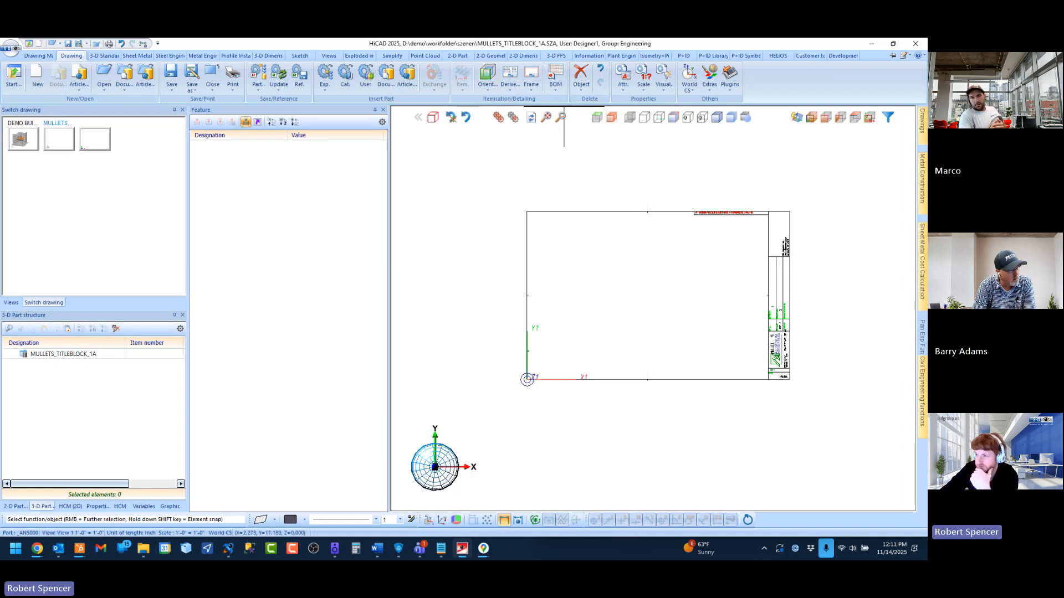
pyautogui.click(584, 91)
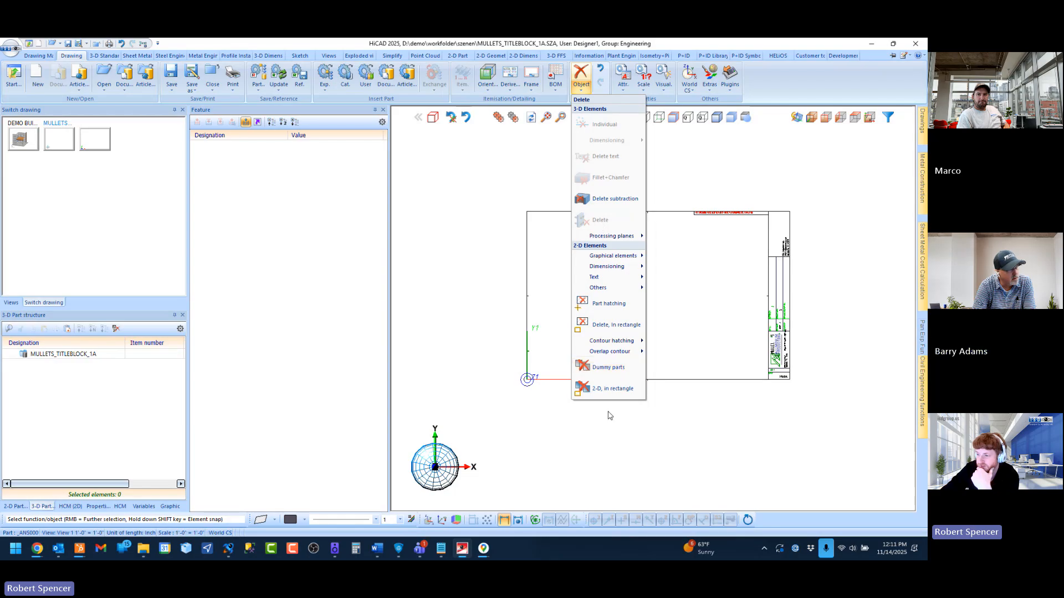
pyautogui.press('Escape')
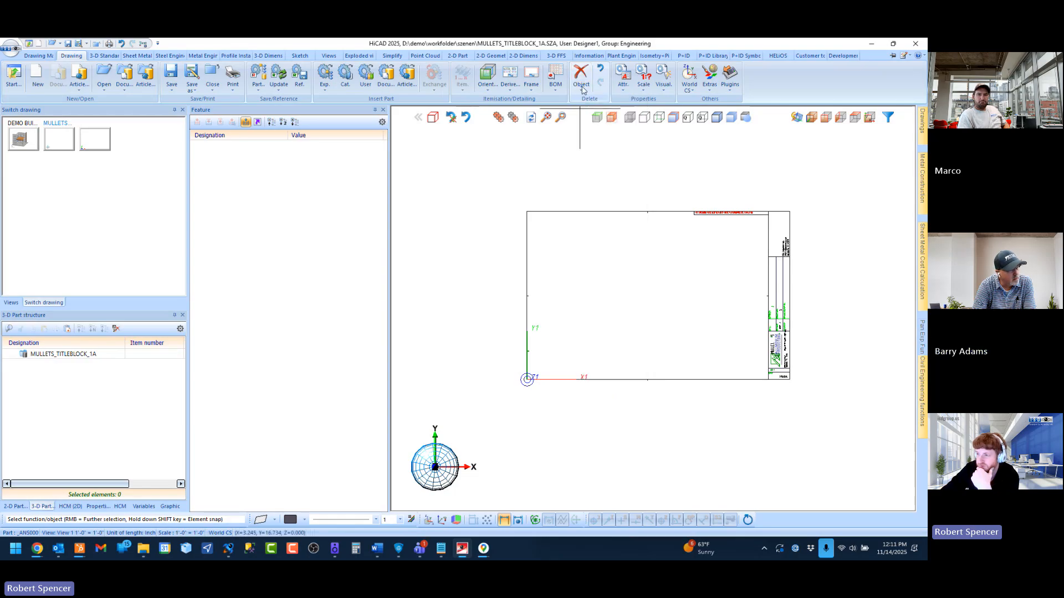
pyautogui.click(496, 57)
pyautogui.click(520, 57)
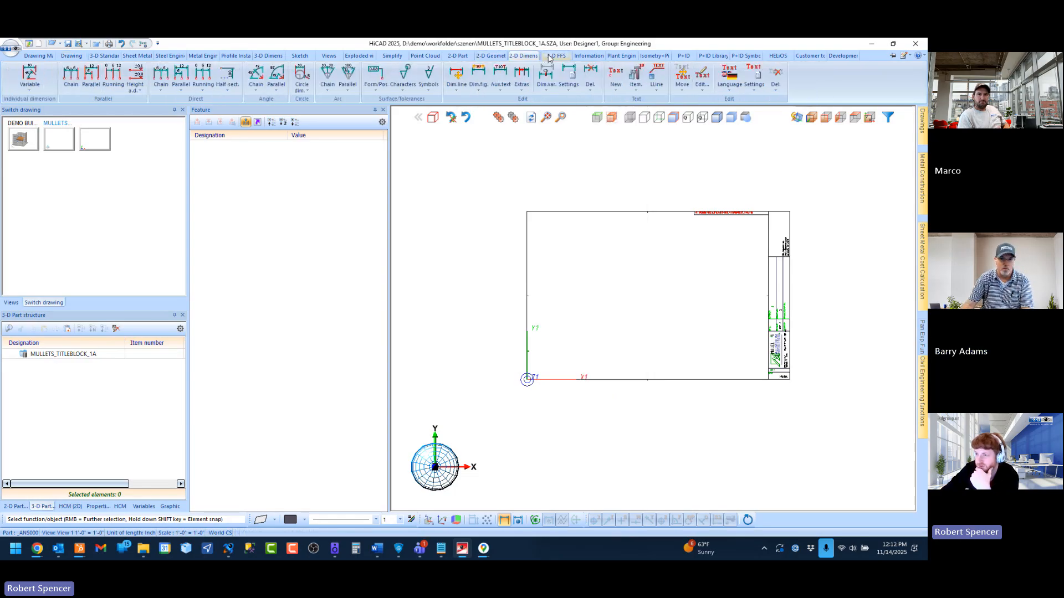
pyautogui.click(499, 57)
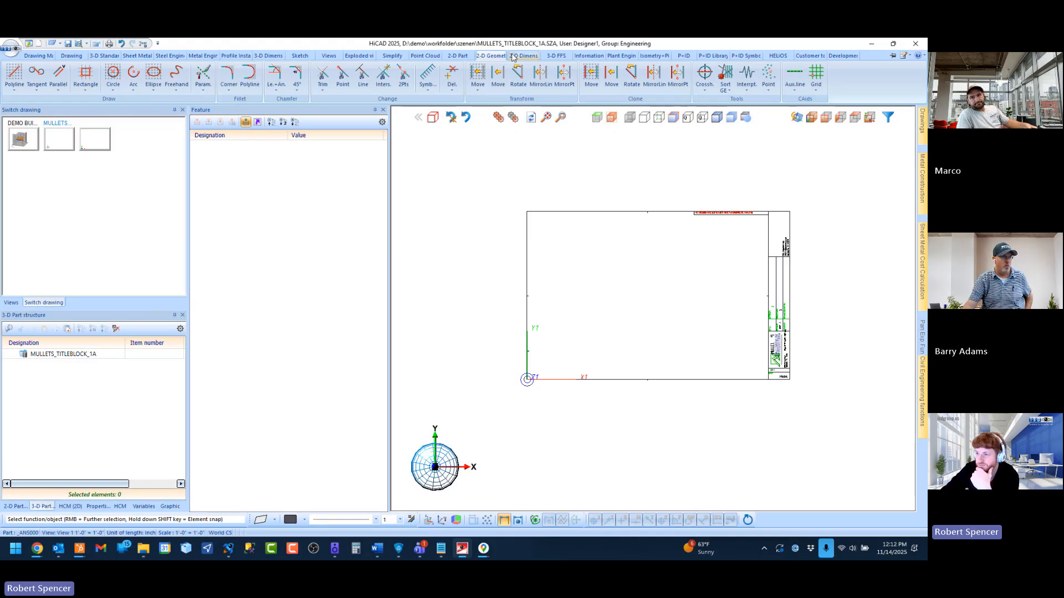
pyautogui.click(72, 57)
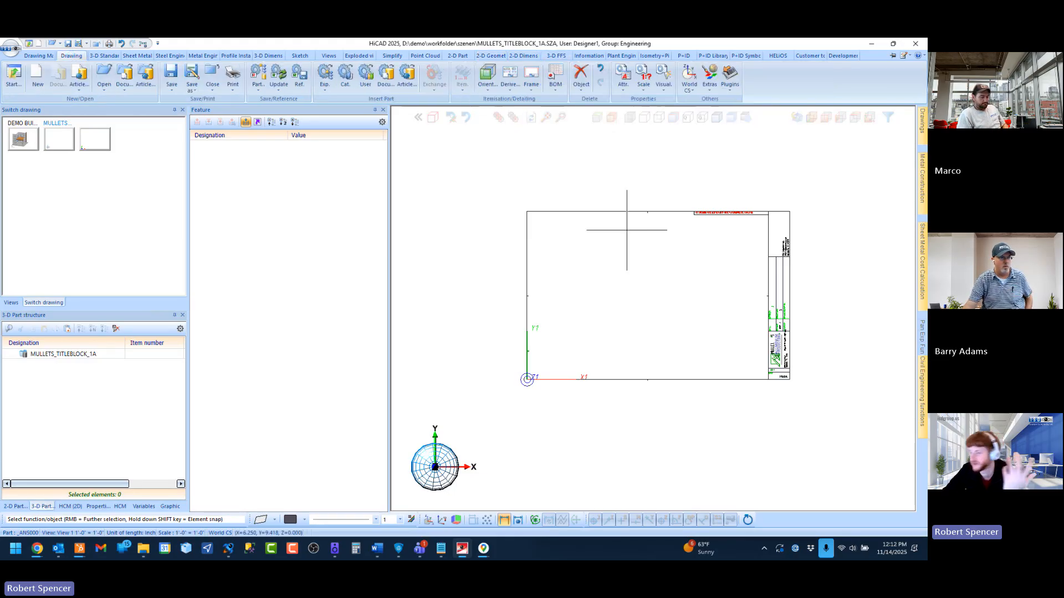
pyautogui.scroll(5, 814, 360)
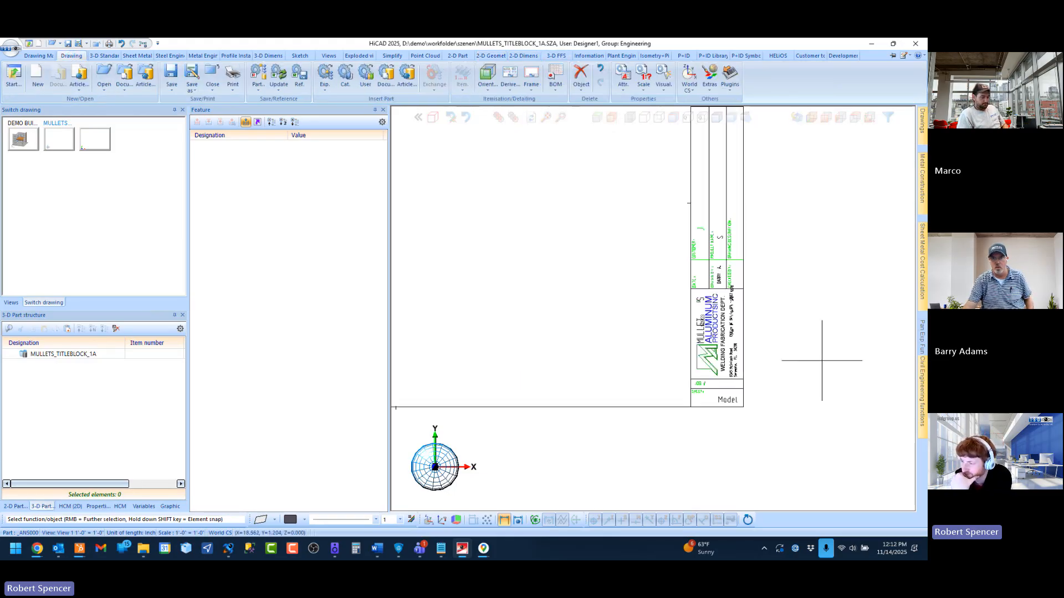
pyautogui.scroll(4, 735, 393)
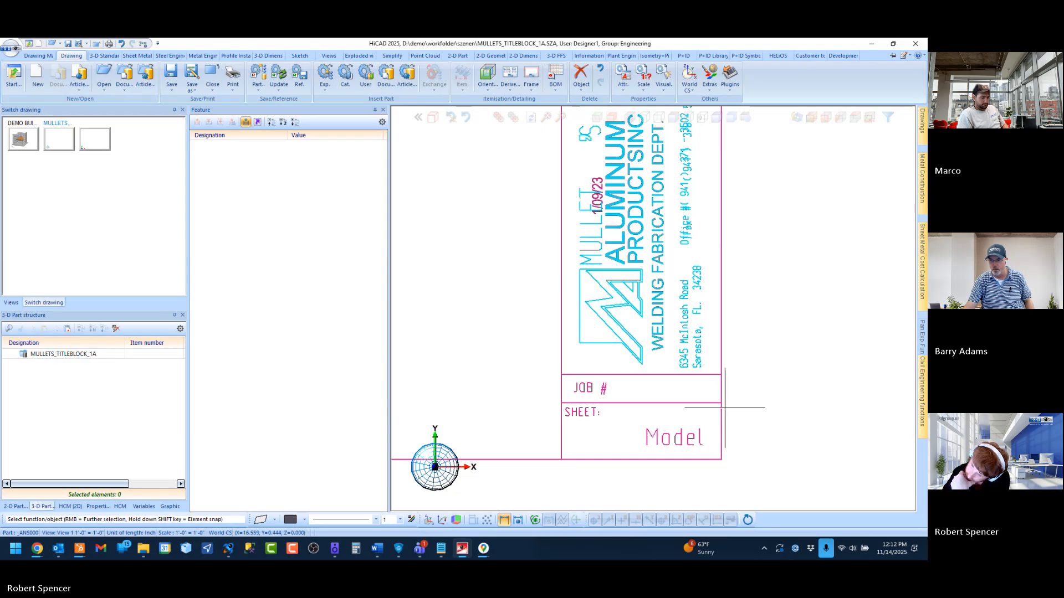
pyautogui.scroll(-8, 725, 408)
pyautogui.scroll(2, 696, 376)
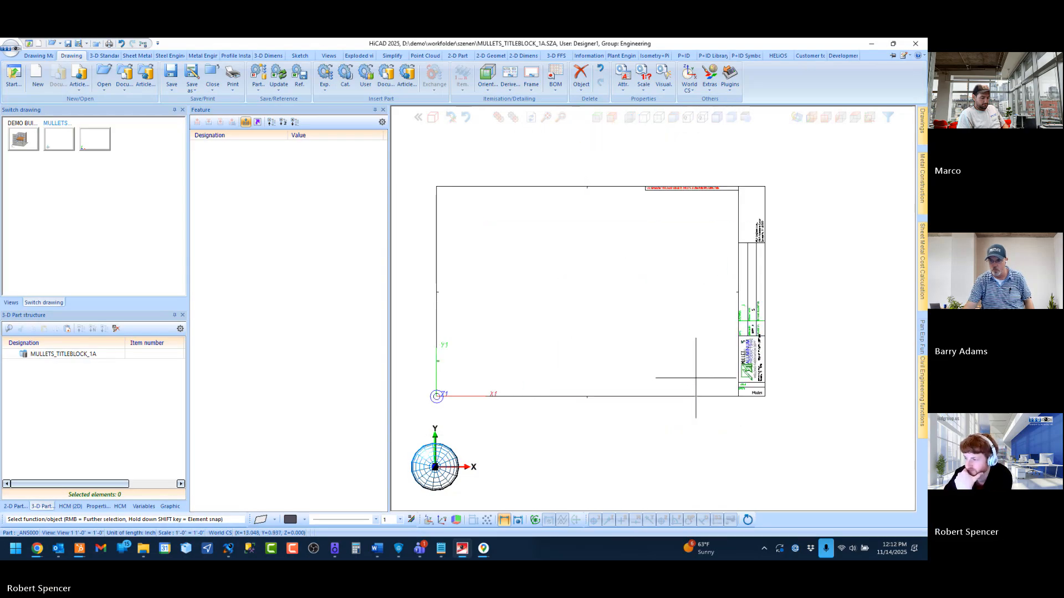
pyautogui.scroll(-1, 691, 371)
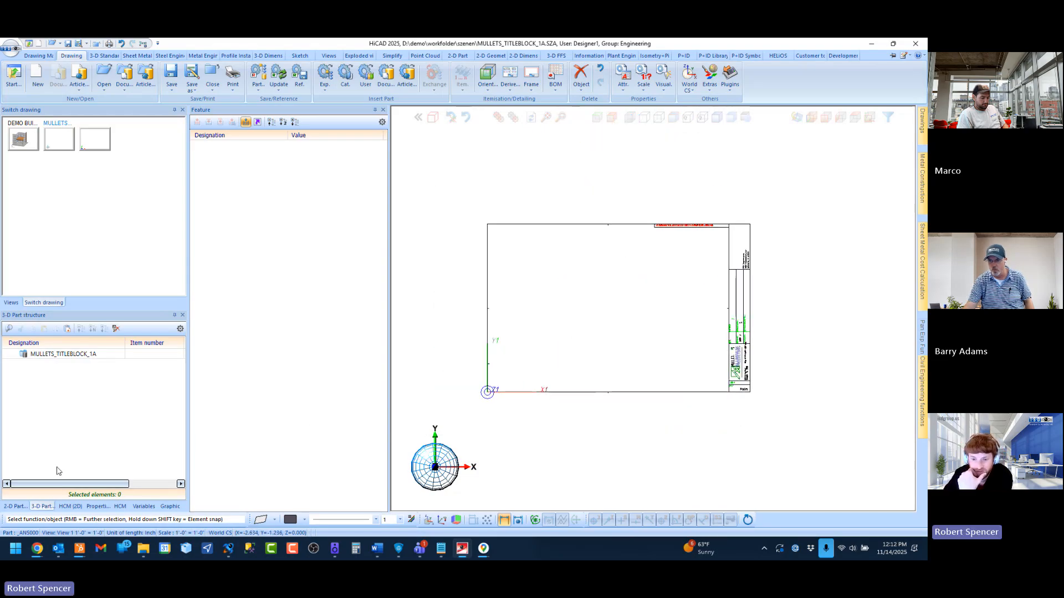
# Step: Show the 2-D part structure, collapse the # part and activate the TEXT part under 2-D Model
pyautogui.click(15, 506)
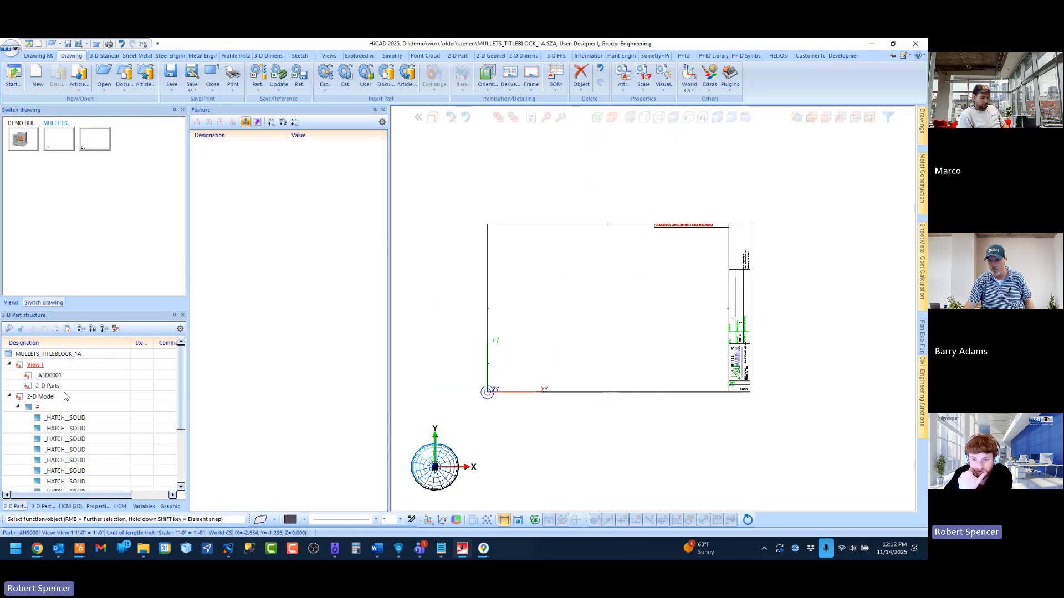
pyautogui.click(18, 407)
pyautogui.click(42, 418)
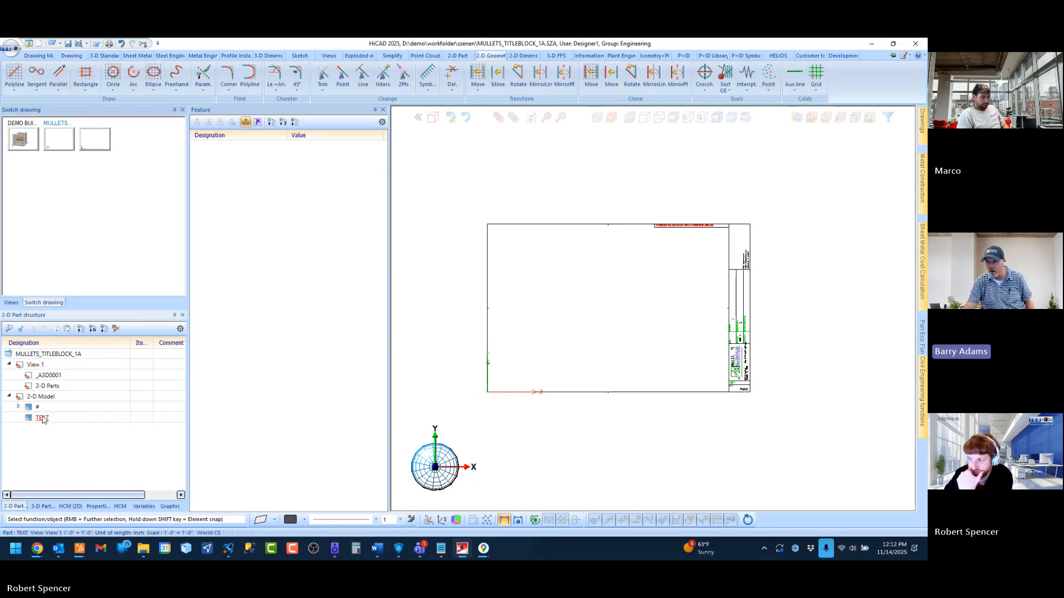
pyautogui.scroll(5, 787, 371)
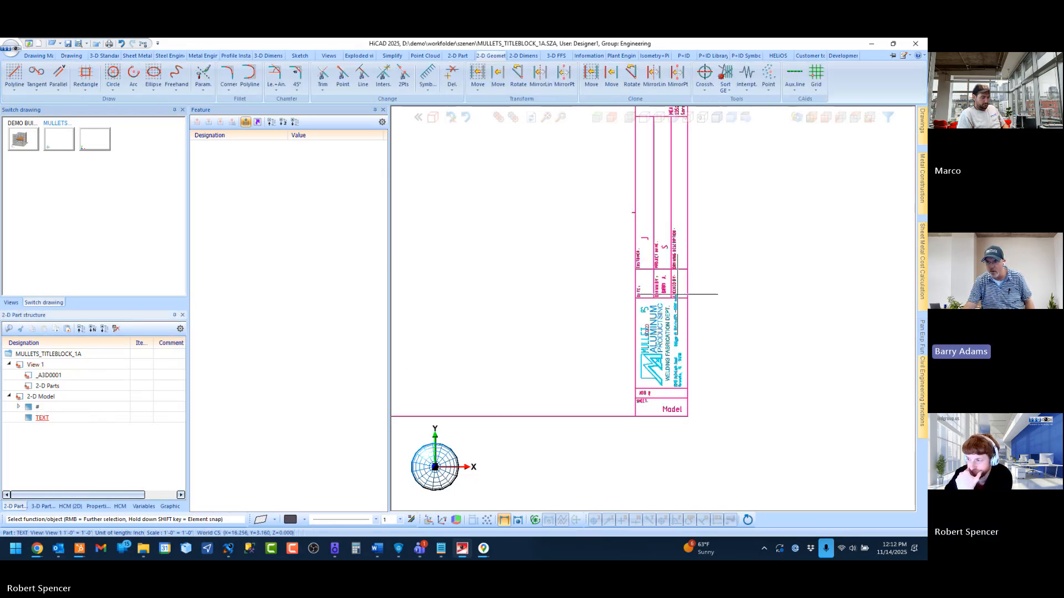
# Step: Delete the three-line MEA Engineers Inc. address text at the upper end of the title block by enclosing it in a rectangle
pyautogui.scroll(5, 678, 294)
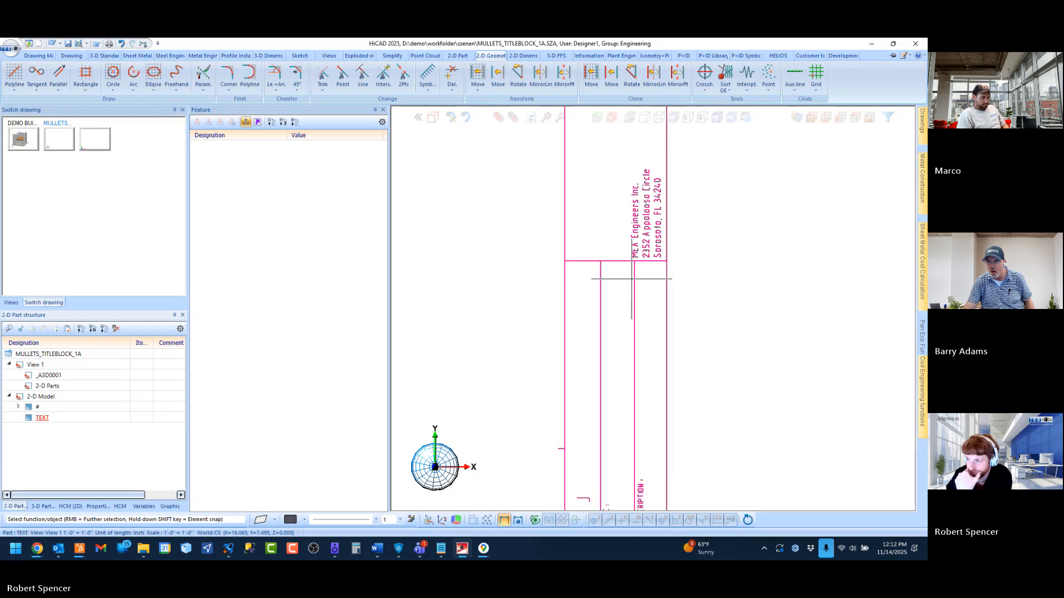
pyautogui.scroll(2, 684, 214)
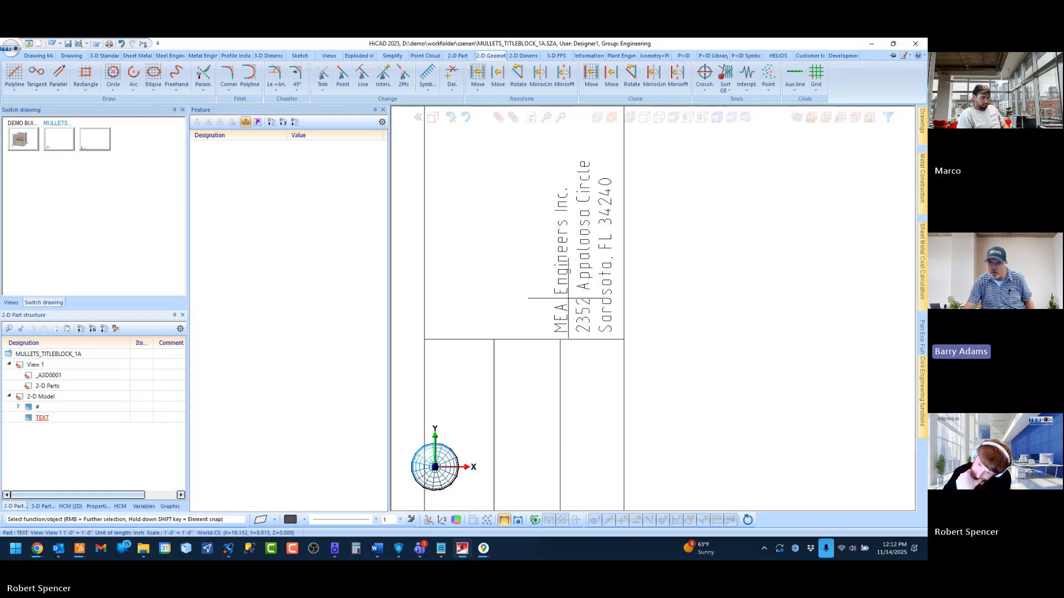
pyautogui.scroll(-1, 614, 279)
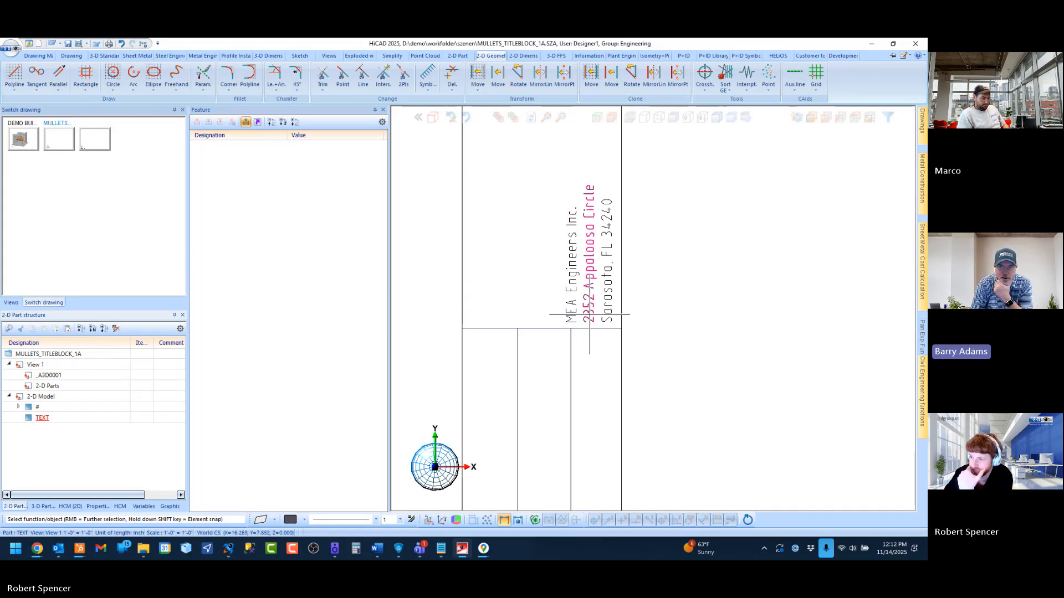
pyautogui.scroll(1, 603, 310)
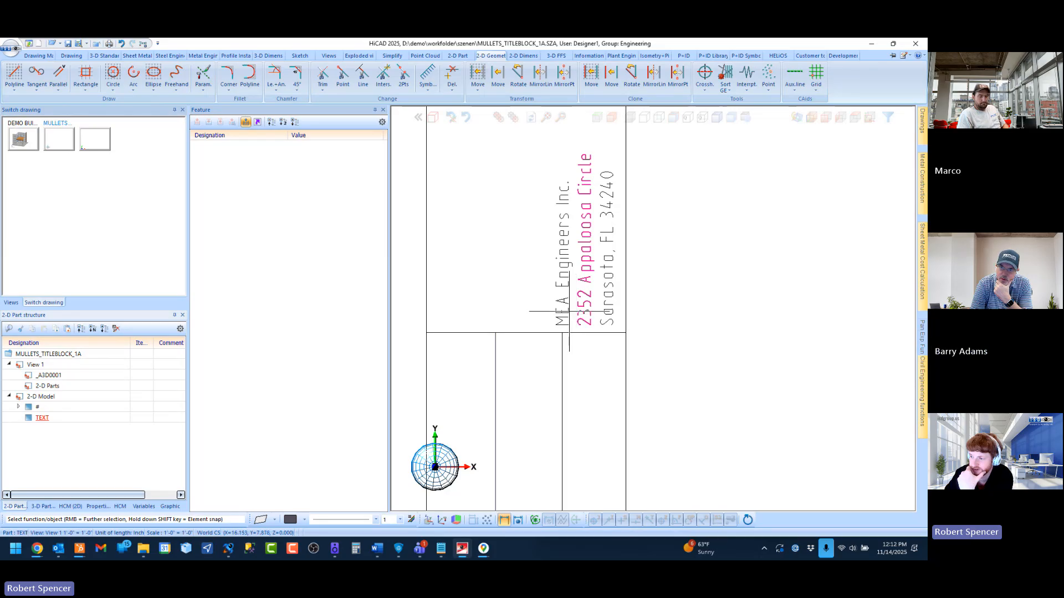
pyautogui.click(72, 55)
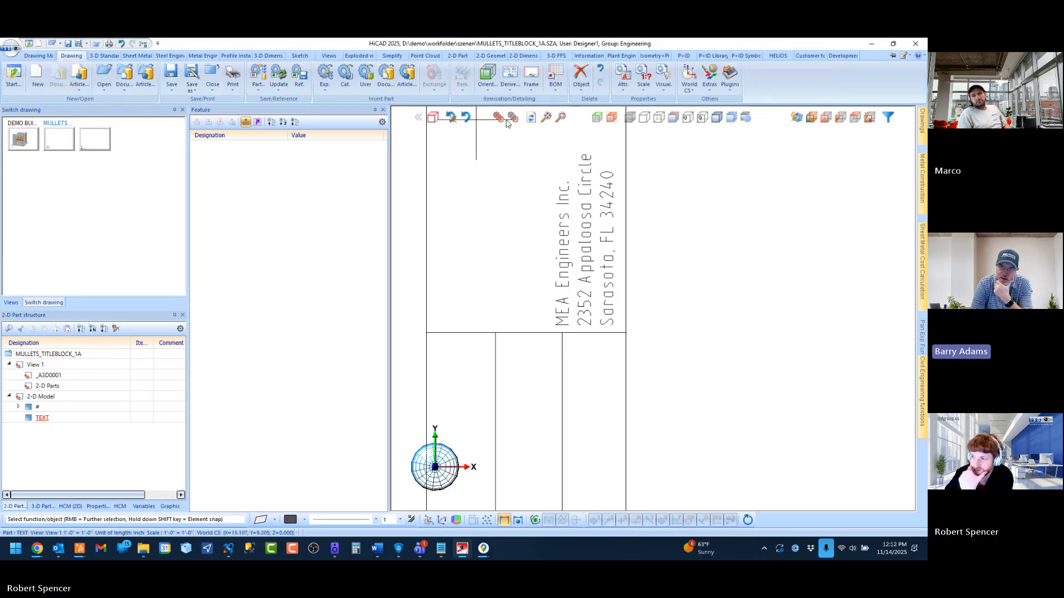
pyautogui.click(581, 83)
pyautogui.click(596, 388)
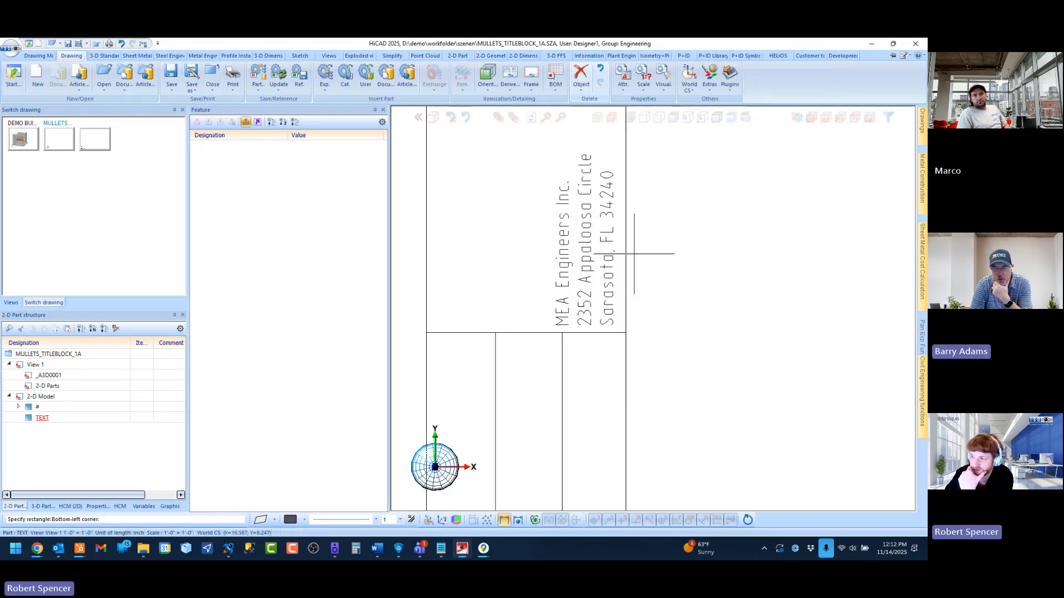
pyautogui.click(622, 143)
pyautogui.click(541, 328)
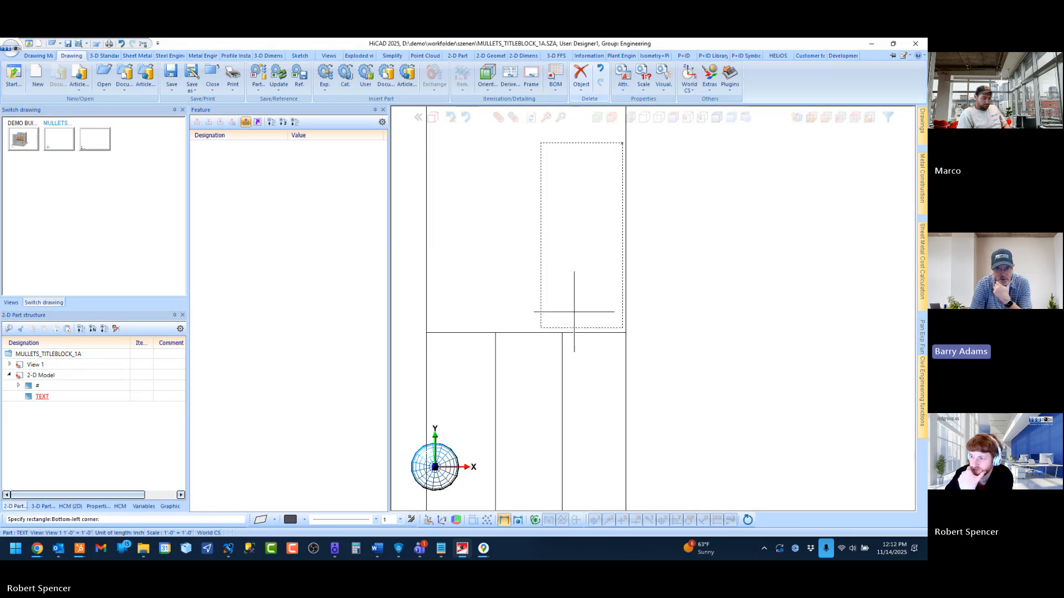
pyautogui.middleClick(592, 283)
# Step: Examine the title block's customer, project, date and sheet fields and the company logo area for leftover or distorted geometry
pyautogui.scroll(-4, 592, 281)
pyautogui.scroll(-3, 657, 270)
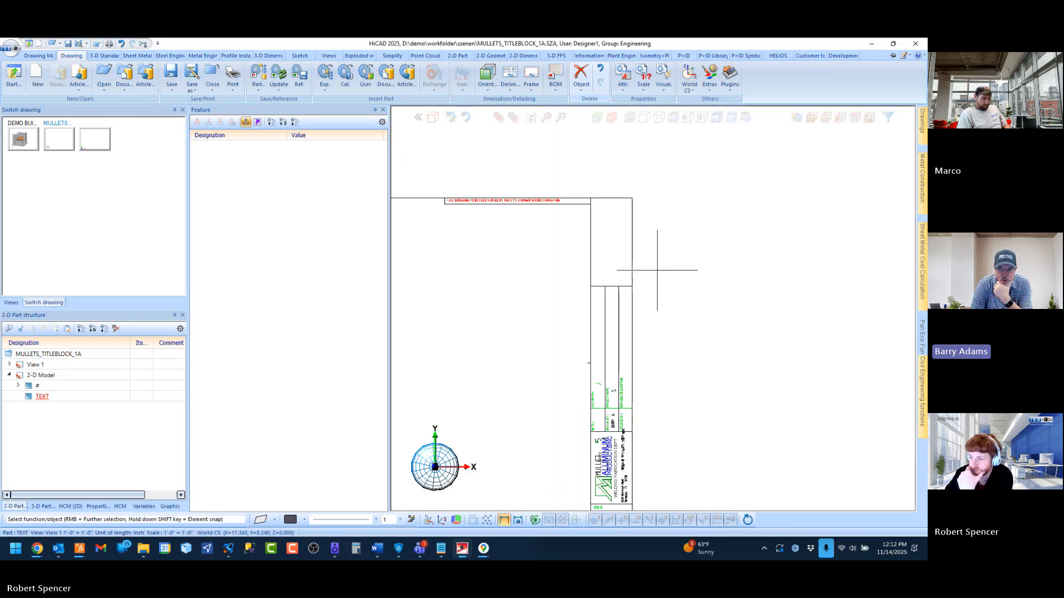
pyautogui.scroll(5, 612, 441)
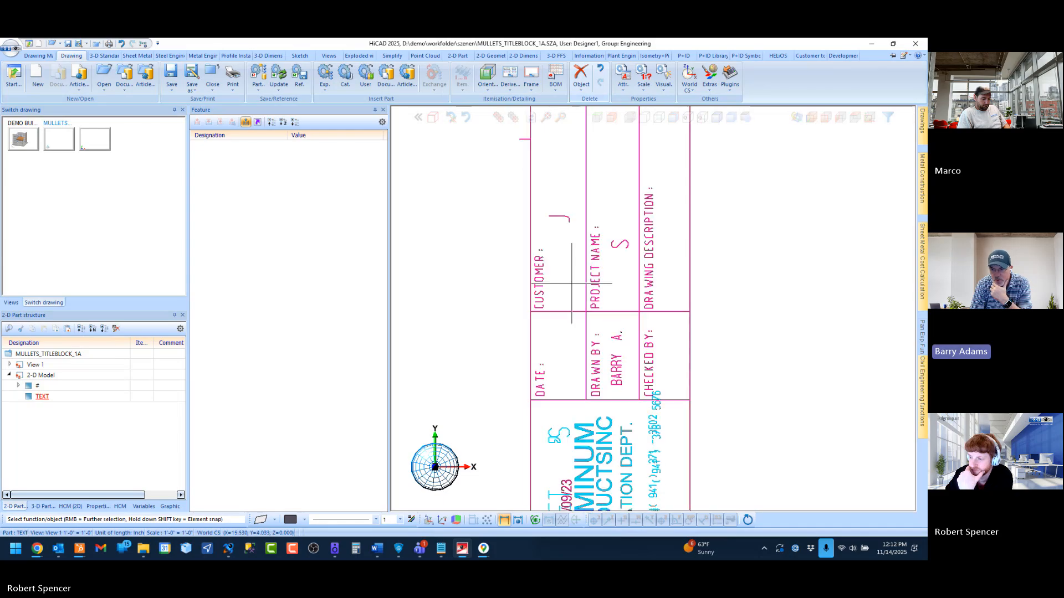
pyautogui.scroll(-2, 571, 283)
pyautogui.scroll(2, 639, 272)
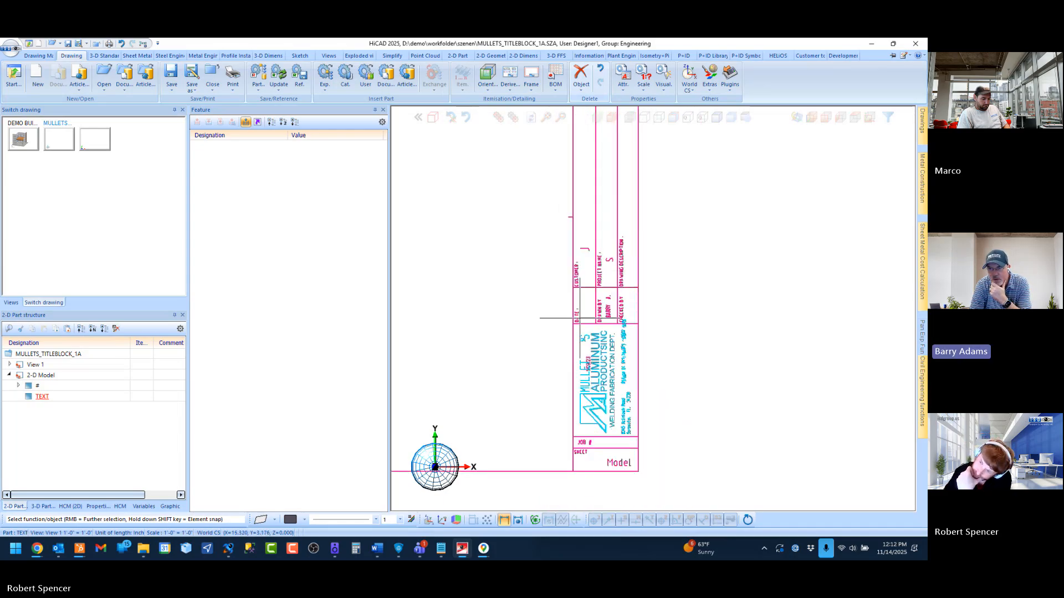
pyautogui.scroll(2, 625, 425)
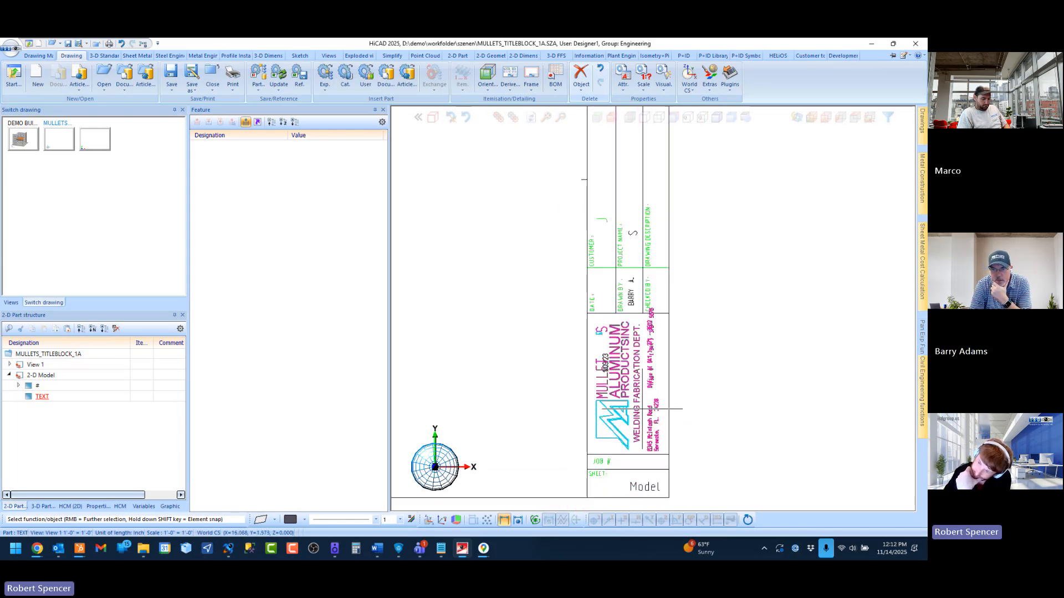
pyautogui.scroll(-1, 592, 357)
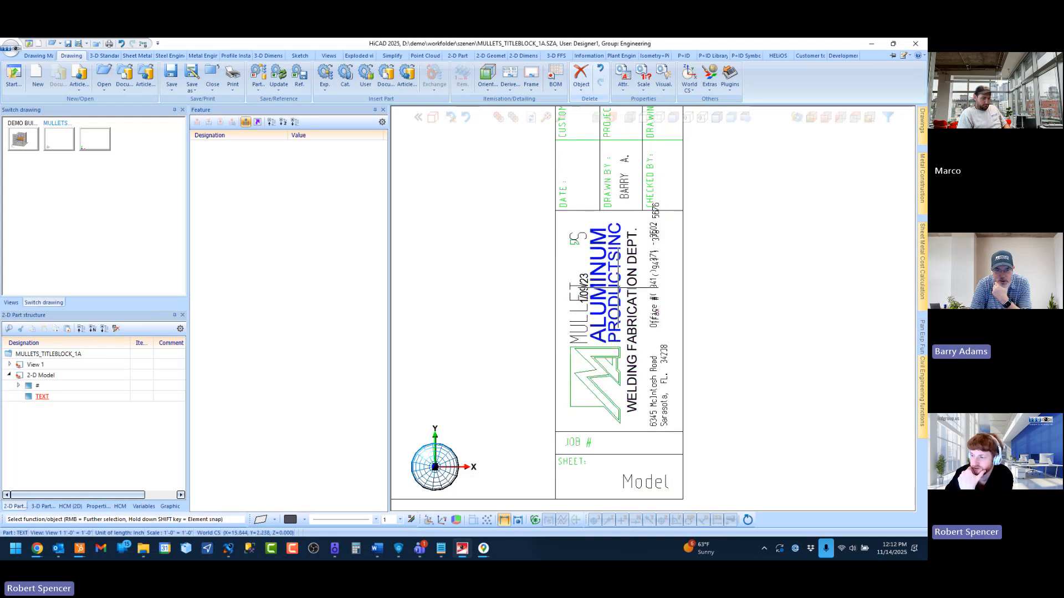
pyautogui.scroll(3, 598, 392)
pyautogui.scroll(-2, 578, 348)
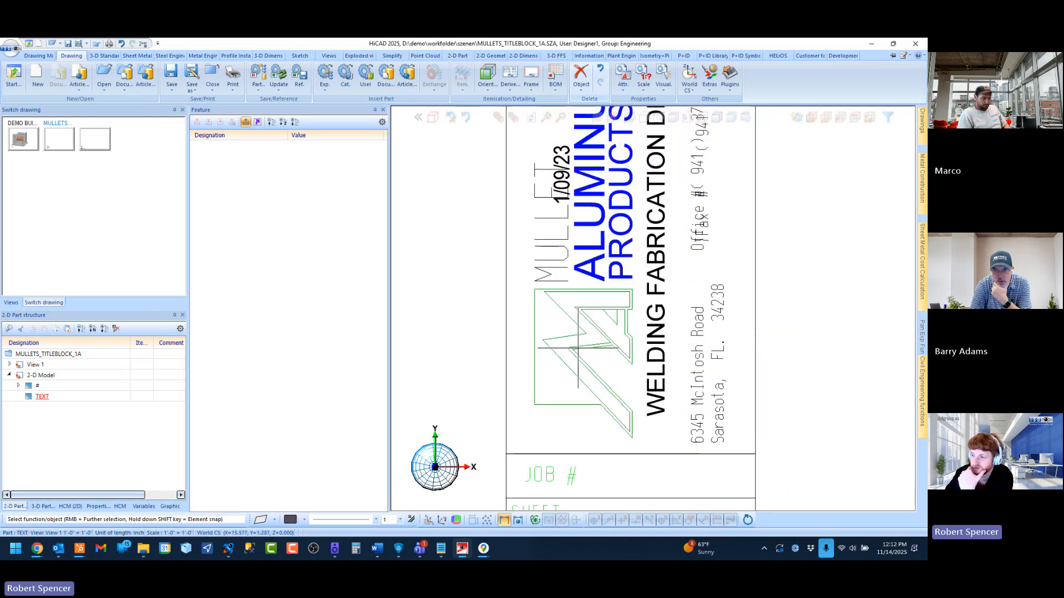
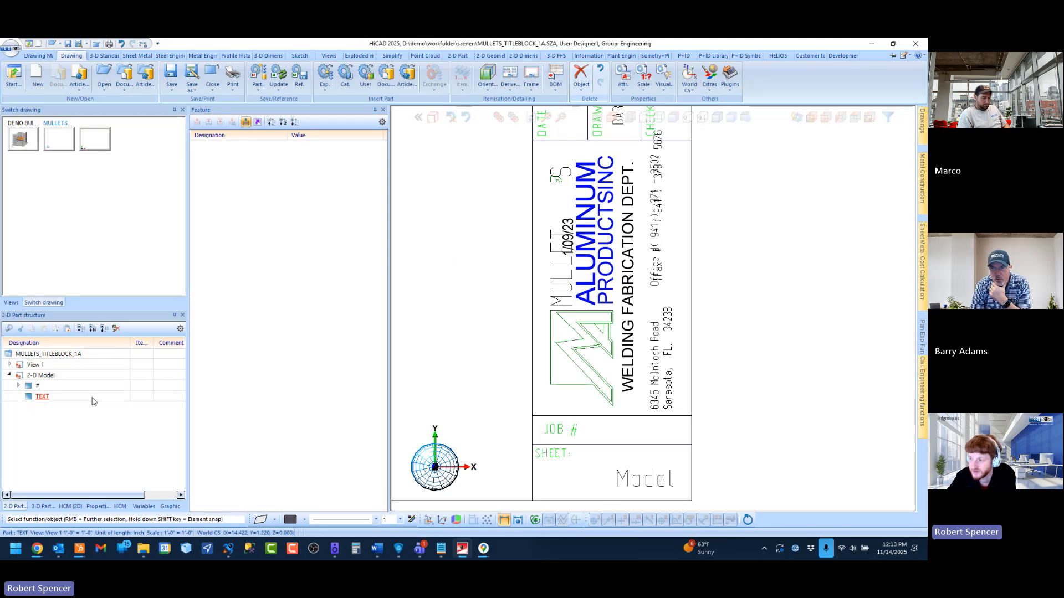
# Step: Identify the part containing the logo outline, collapse the # part under 2-D Model and make # the active part
pyautogui.scroll(-1, 615, 376)
pyautogui.click(608, 374)
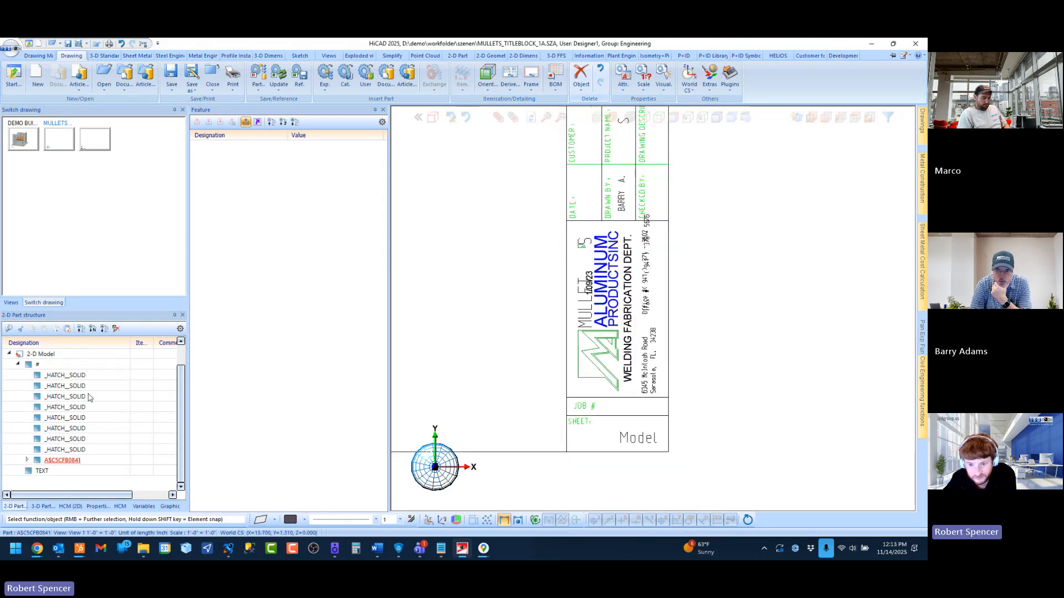
pyautogui.click(18, 364)
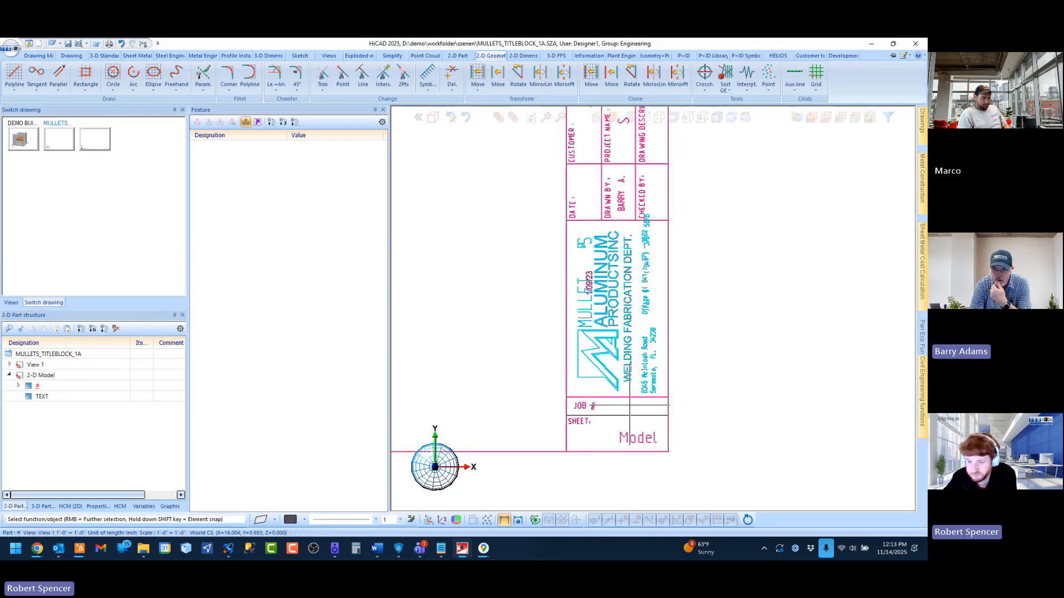
# Step: Switch to Chrome and run an image search for "mullet's aluminum products inc logo" in a new tab
pyautogui.moveTo(39, 555)
pyautogui.click(56, 490)
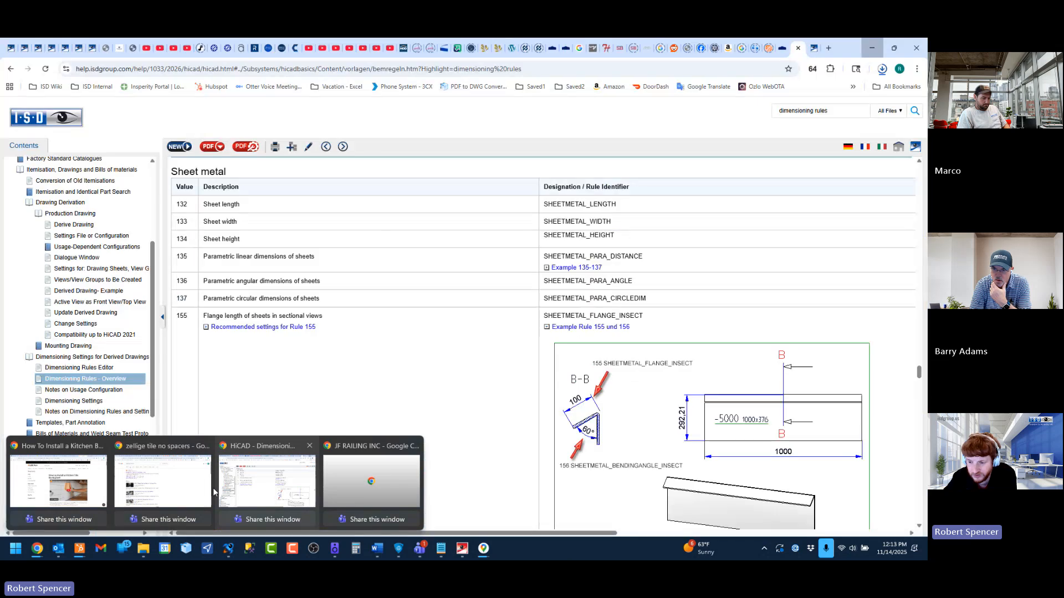
pyautogui.click(829, 47)
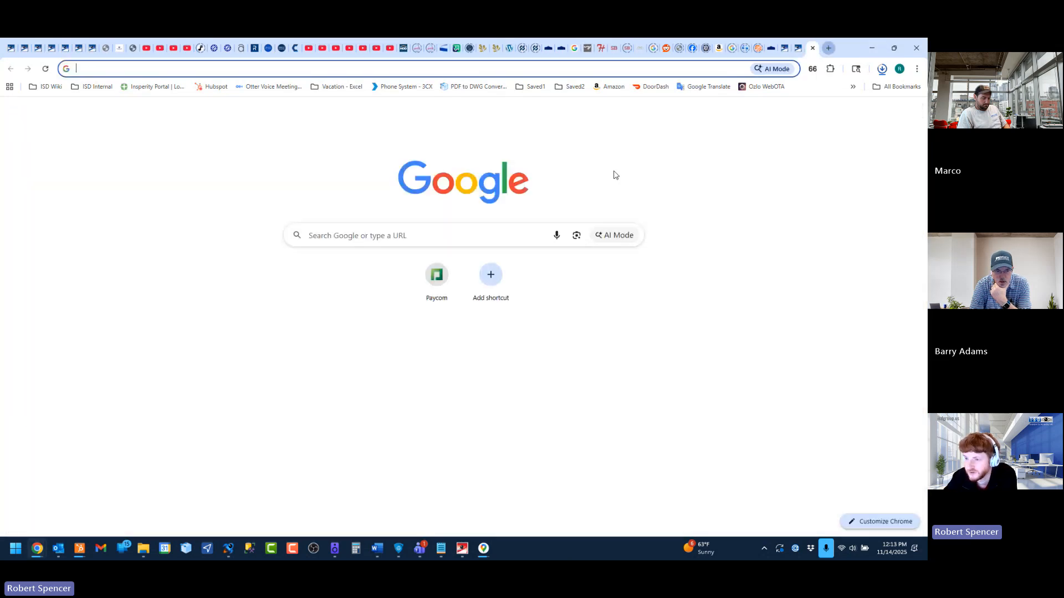
pyautogui.click(405, 236)
pyautogui.write('mull')
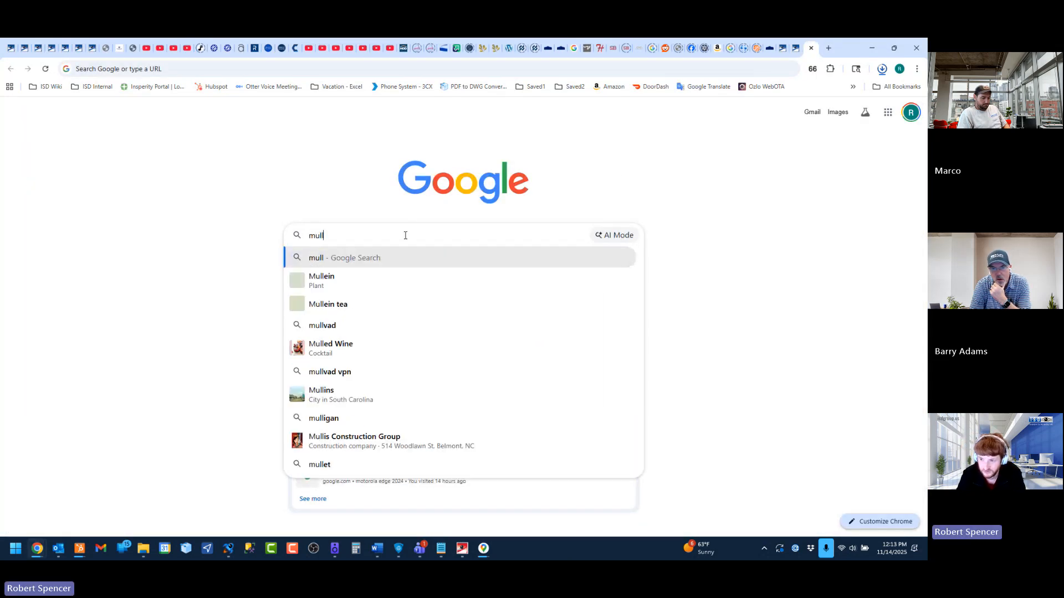
pyautogui.write("et's alu")
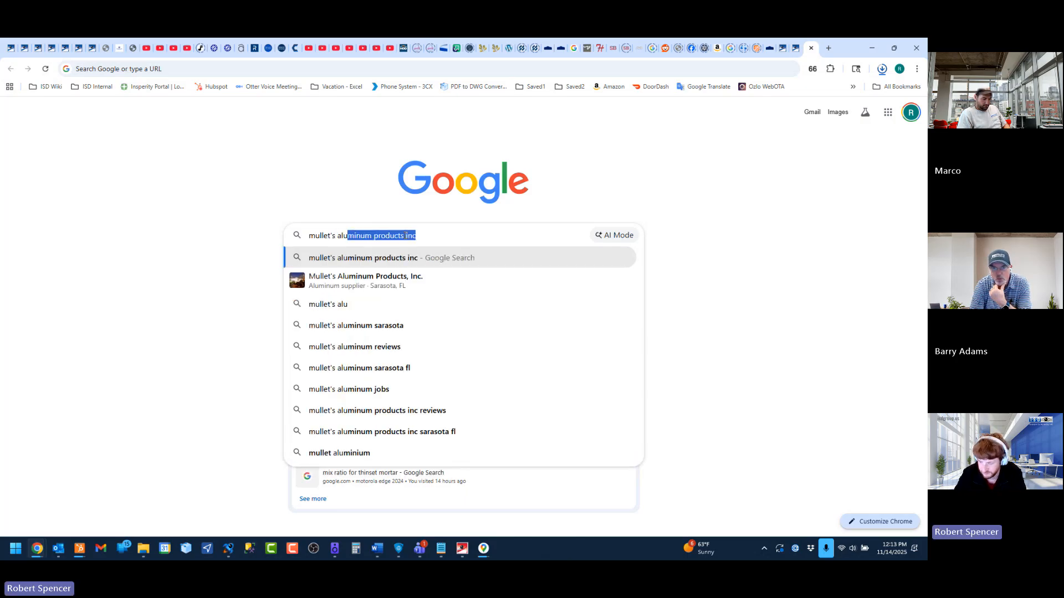
pyautogui.press('End')
pyautogui.write('logo')
pyautogui.press('Return')
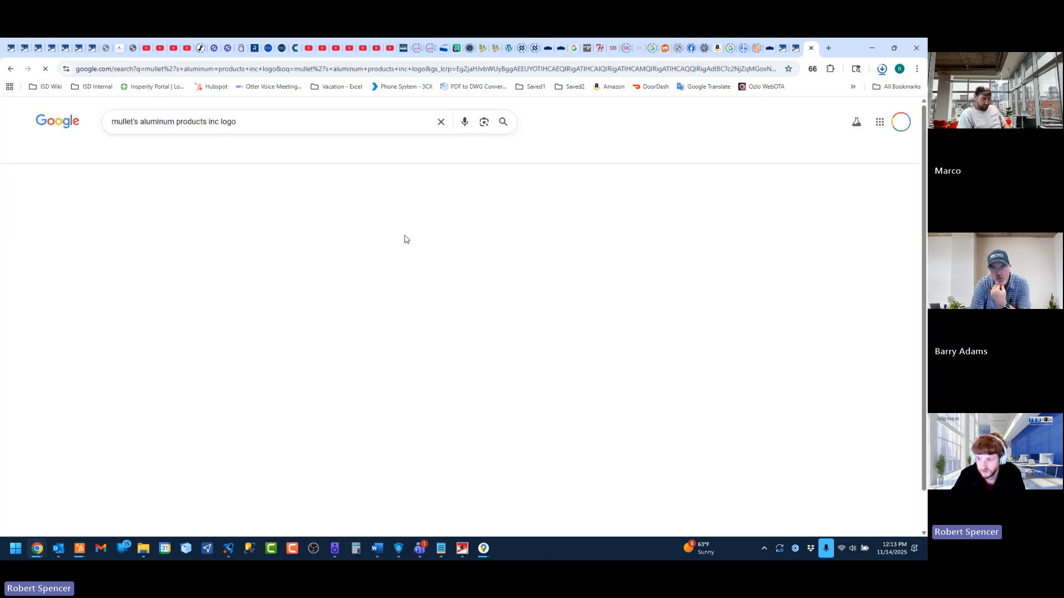
pyautogui.click(178, 152)
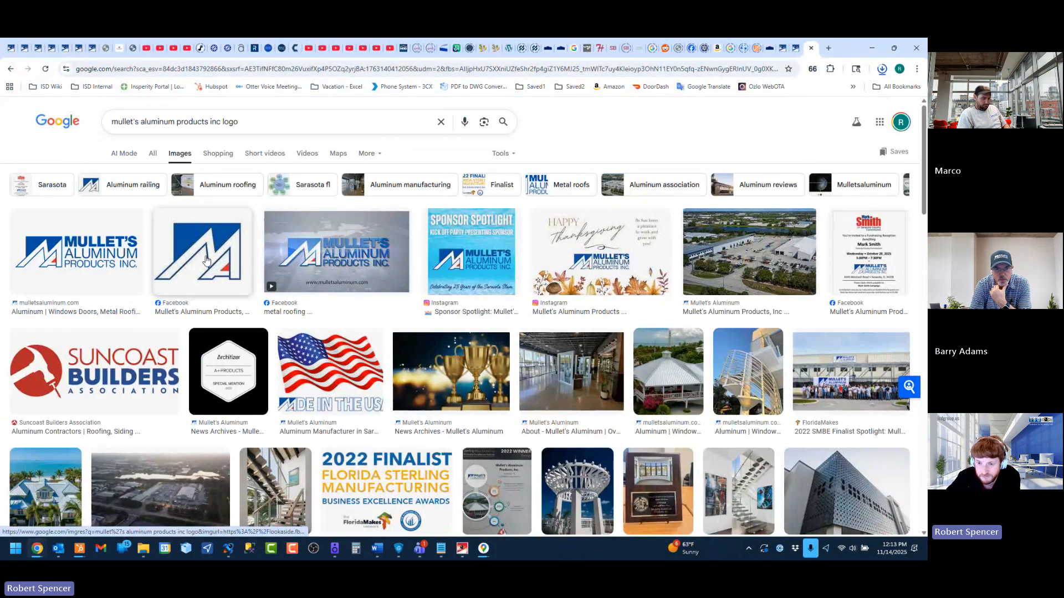
# Step: Check the logo in the HiCAD title block, return to Chrome and preview the mulletsaluminum.com logo from the image results
pyautogui.click(463, 550)
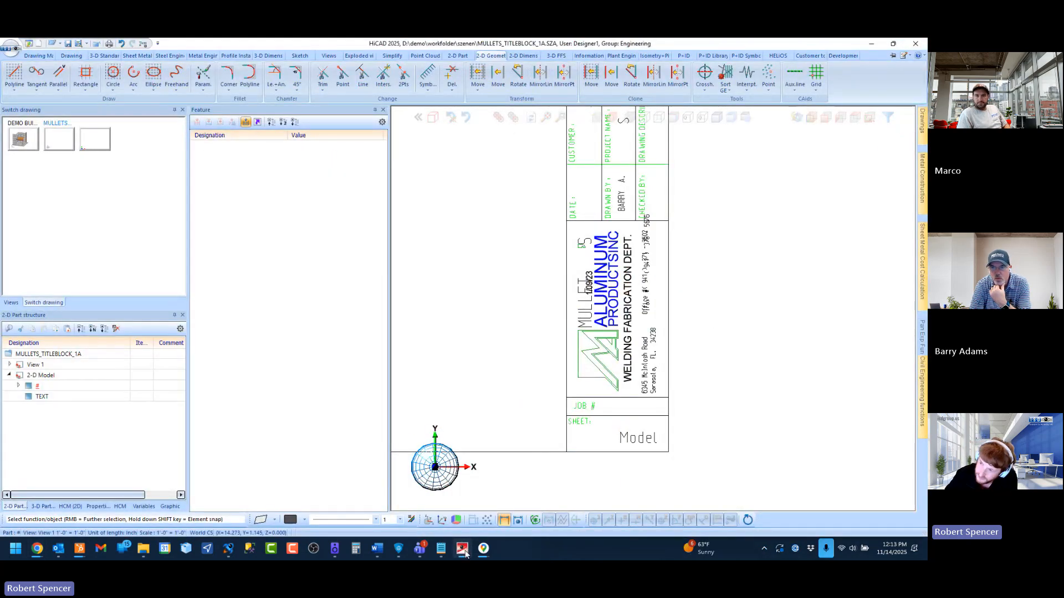
pyautogui.click(464, 550)
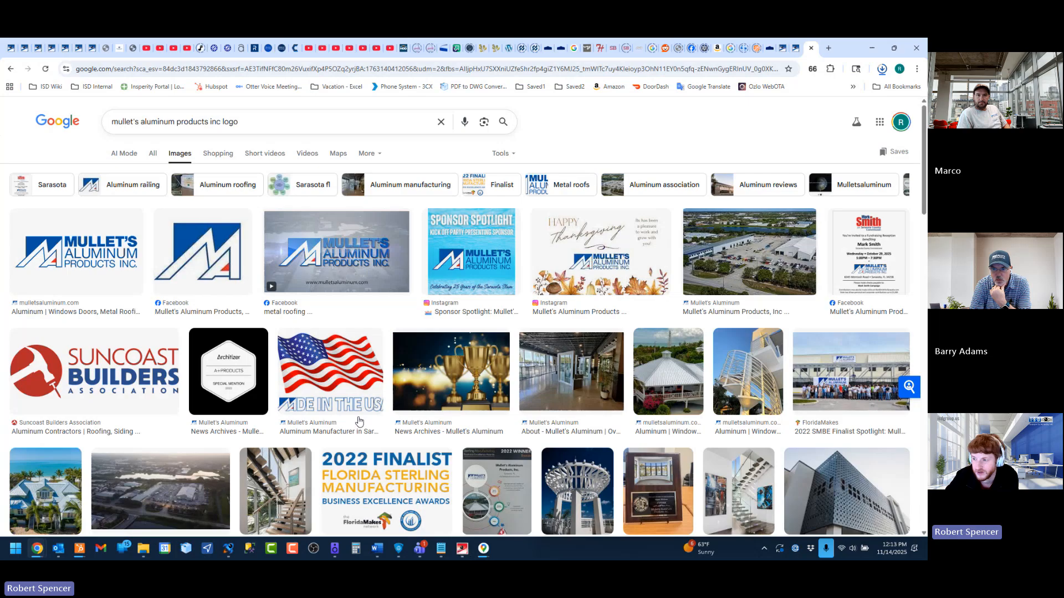
pyautogui.click(86, 253)
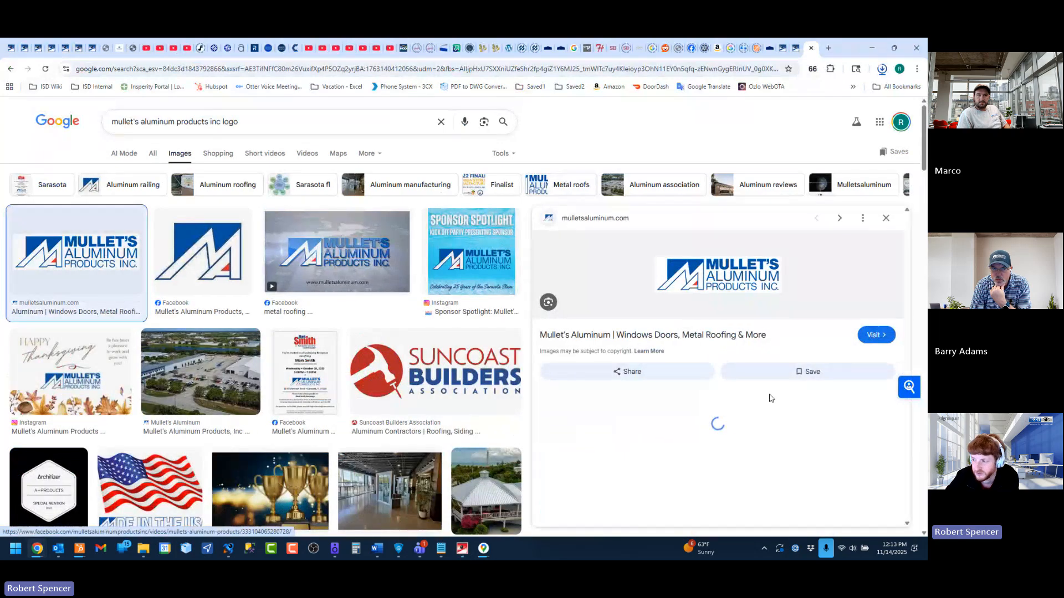
pyautogui.rightClick(732, 277)
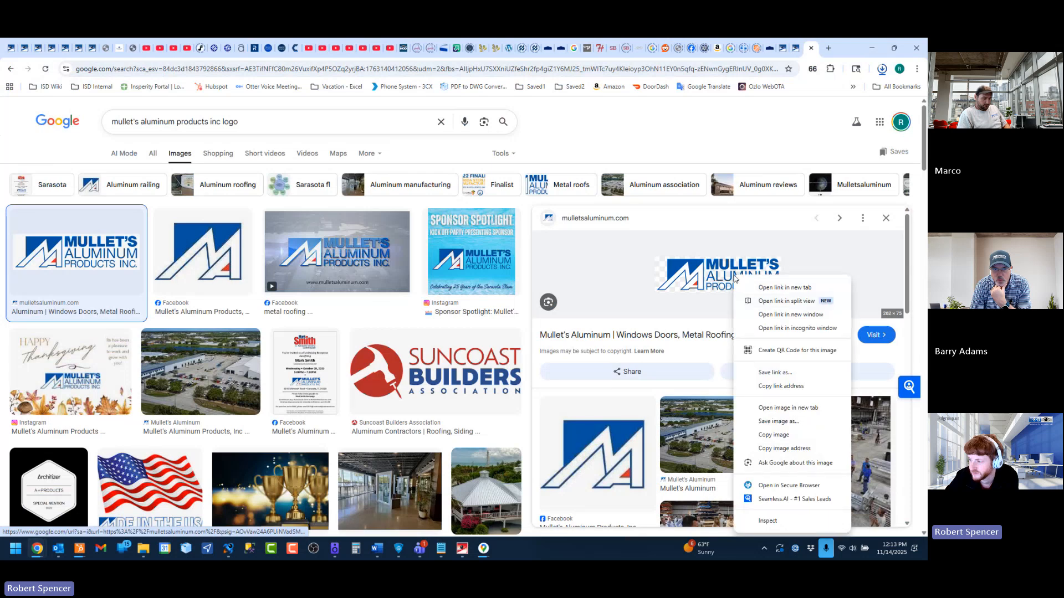
pyautogui.click(778, 421)
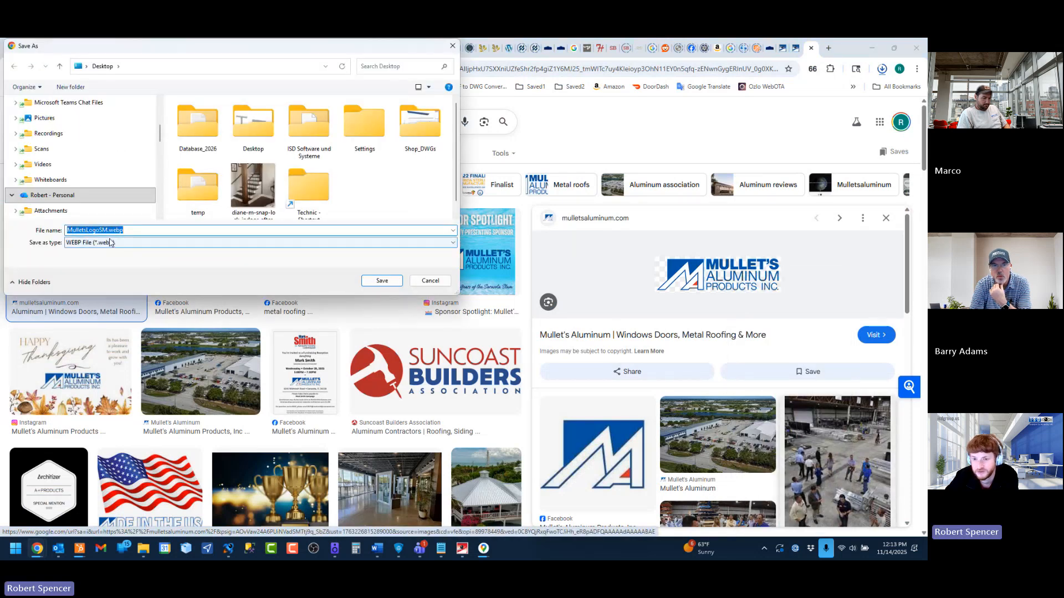
pyautogui.click(446, 282)
# Step: Open the mulletsaluminum.com website from the logo preview and look through its home page for a usable company logo
pyautogui.click(731, 270)
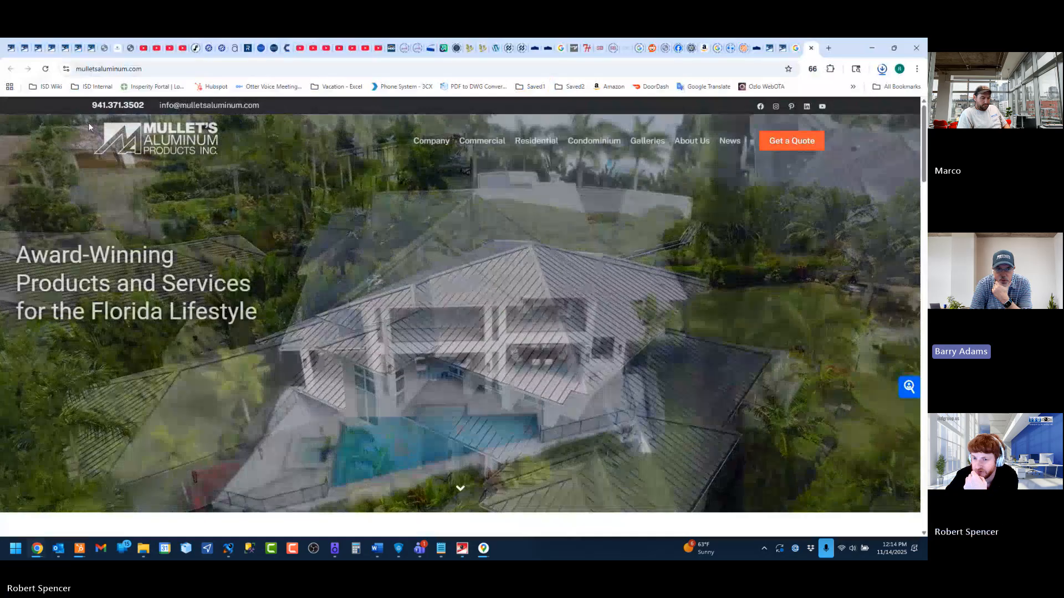
pyautogui.scroll(-10, 298, 257)
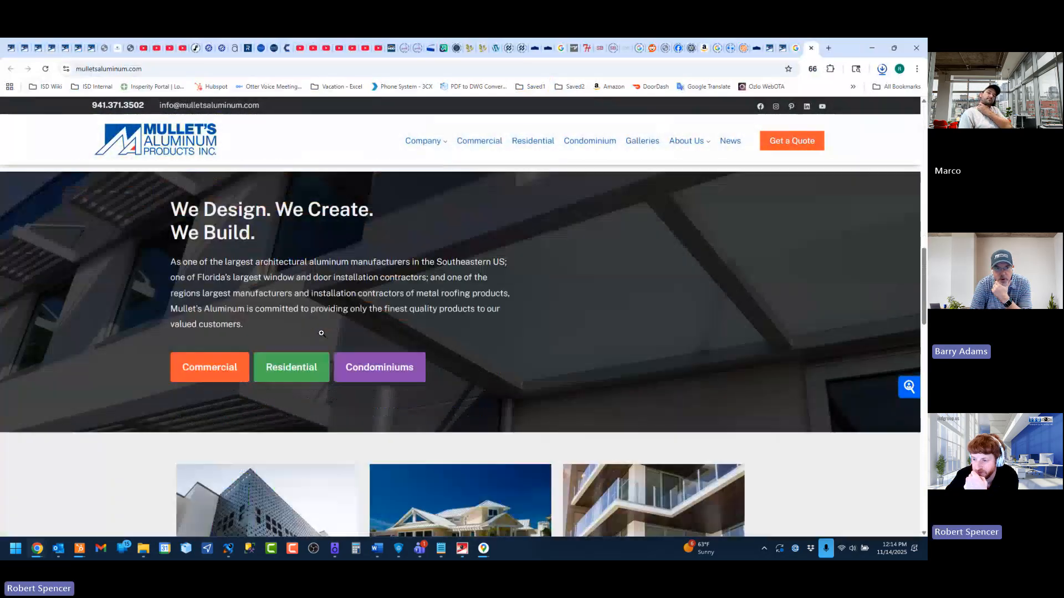
pyautogui.scroll(3, 322, 338)
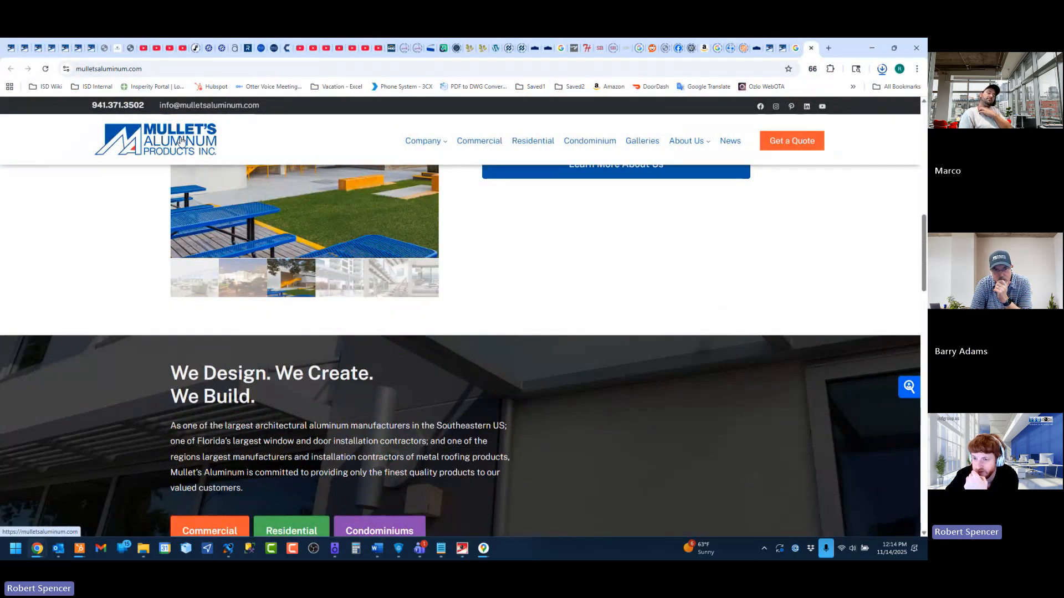
pyautogui.scroll(1, 204, 275)
pyautogui.scroll(8, 204, 275)
pyautogui.scroll(-10, 212, 294)
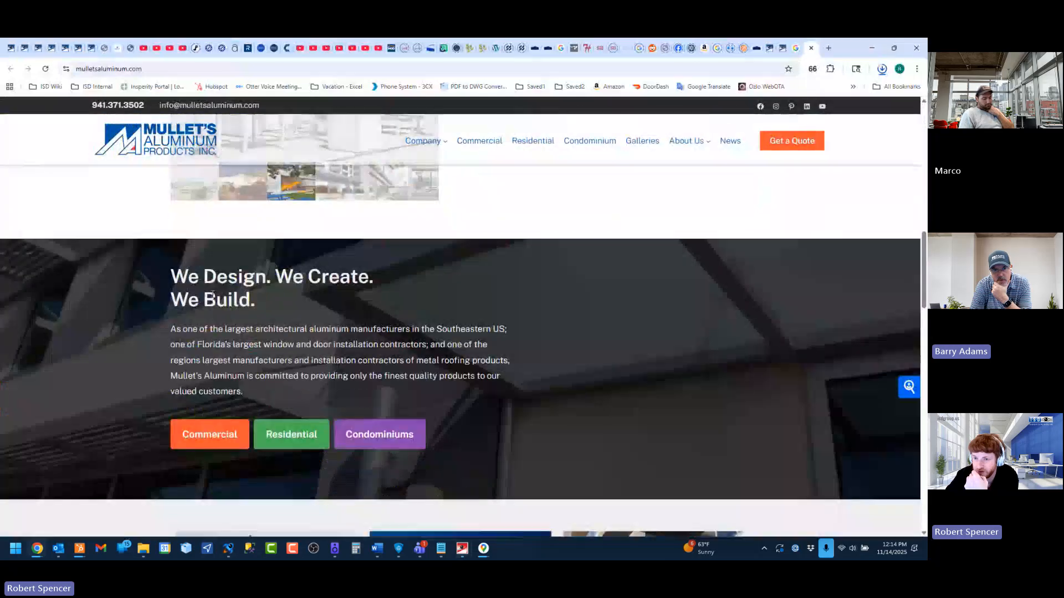
pyautogui.scroll(1, 213, 294)
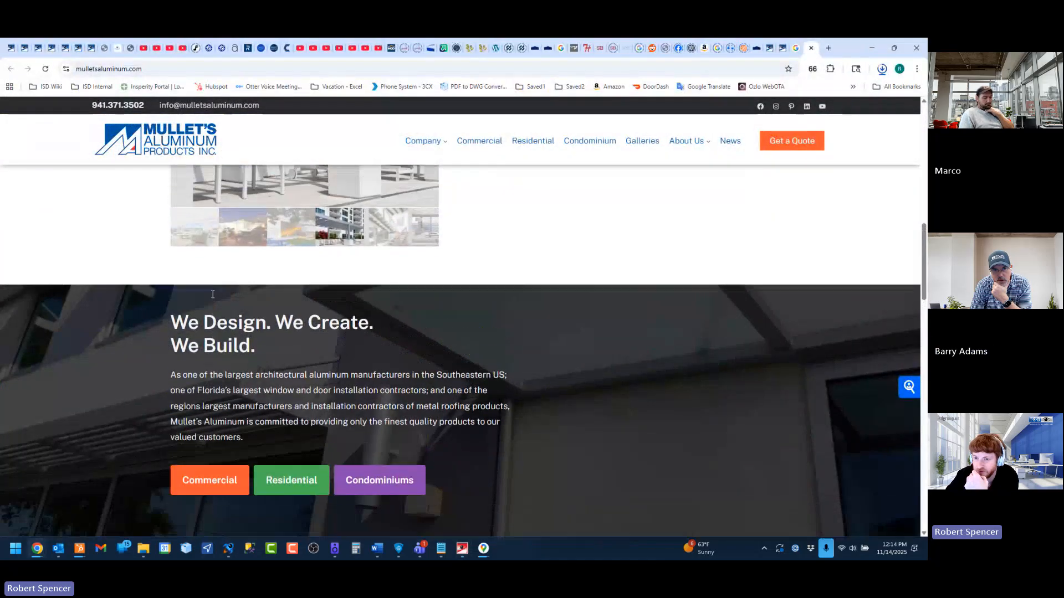
pyautogui.click(158, 145)
pyautogui.scroll(-5, 249, 262)
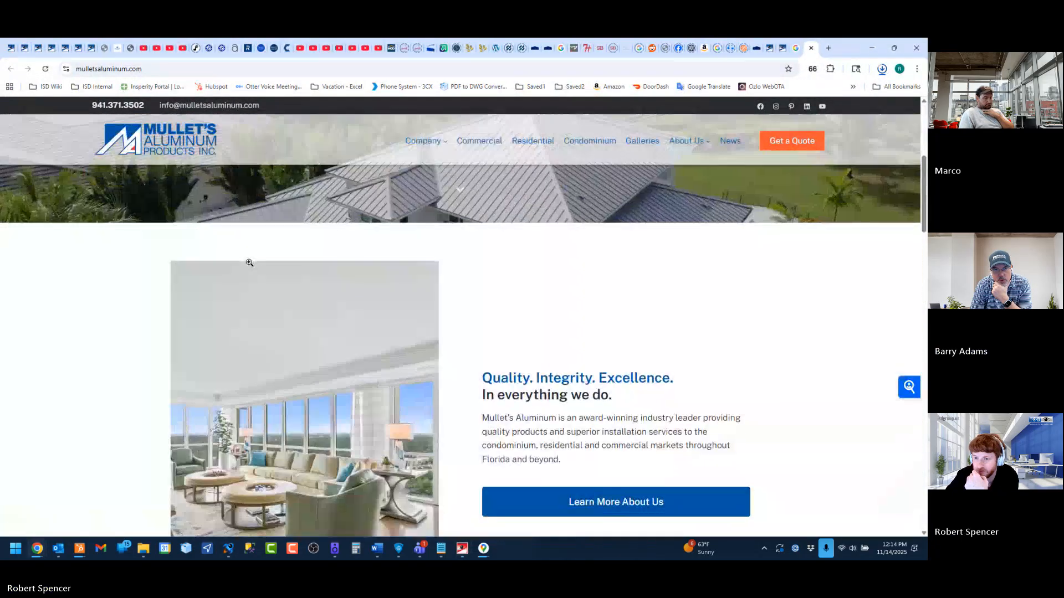
pyautogui.scroll(-4, 250, 263)
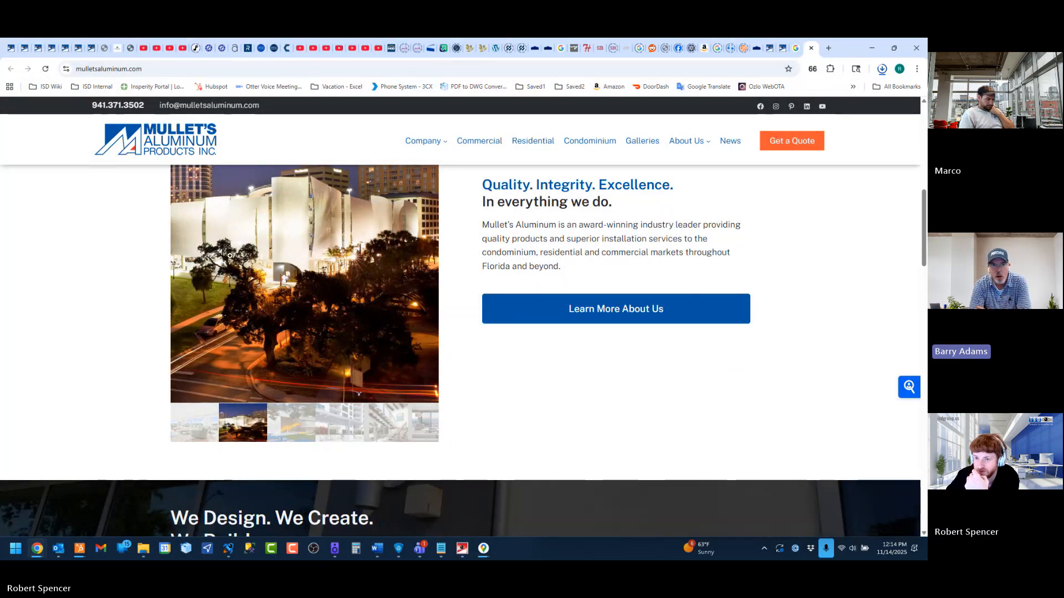
pyautogui.rightClick(175, 139)
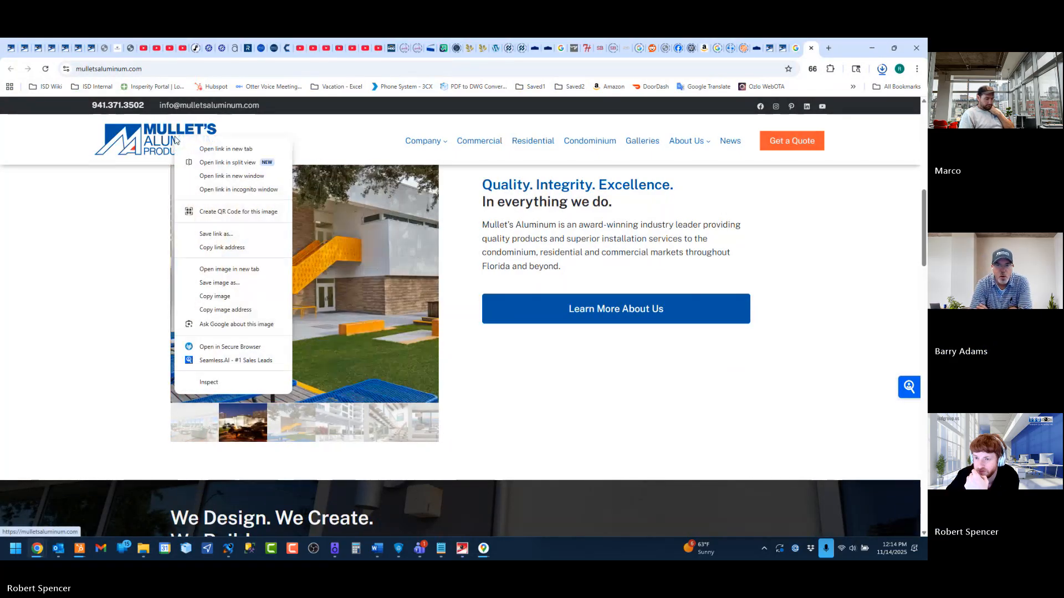
pyautogui.click(231, 284)
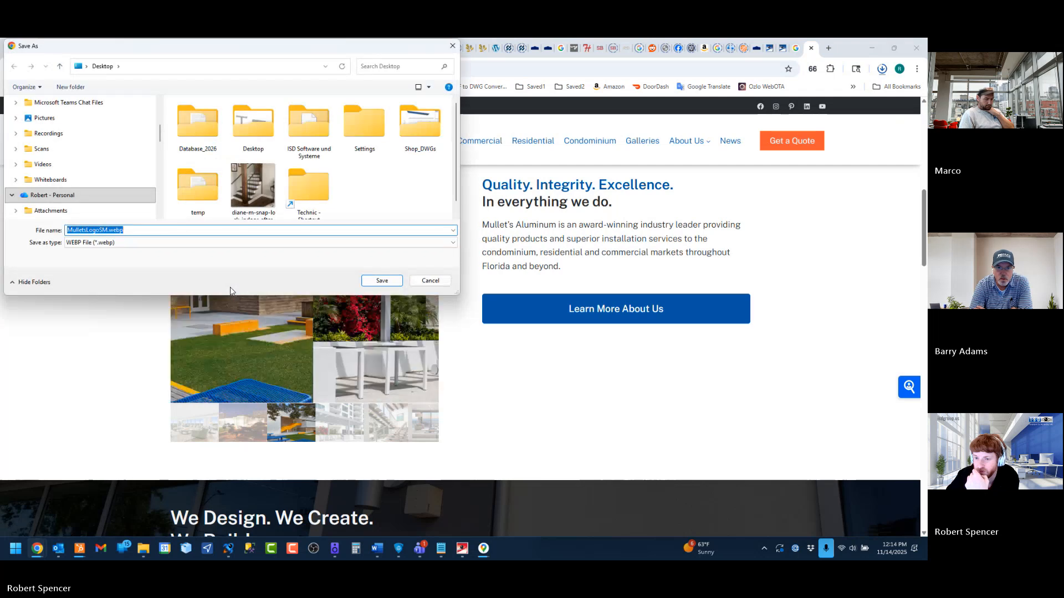
pyautogui.click(430, 280)
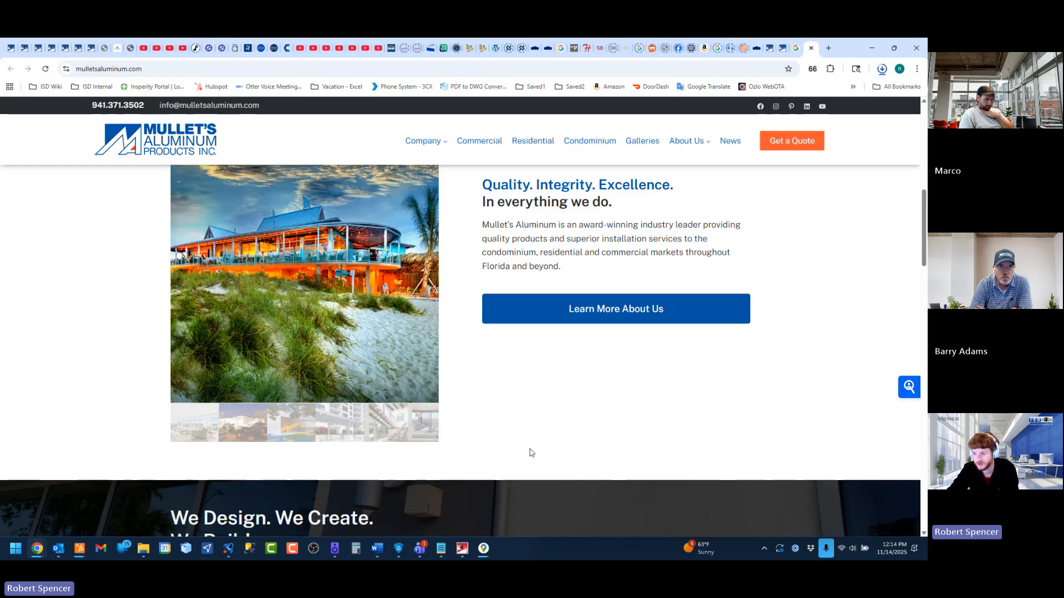
# Step: Capture a rectangular screen snip of the Mullet's Aluminum Products Inc. logo in the website header and open it in Snipping Tool
pyautogui.press('super+shift+s')
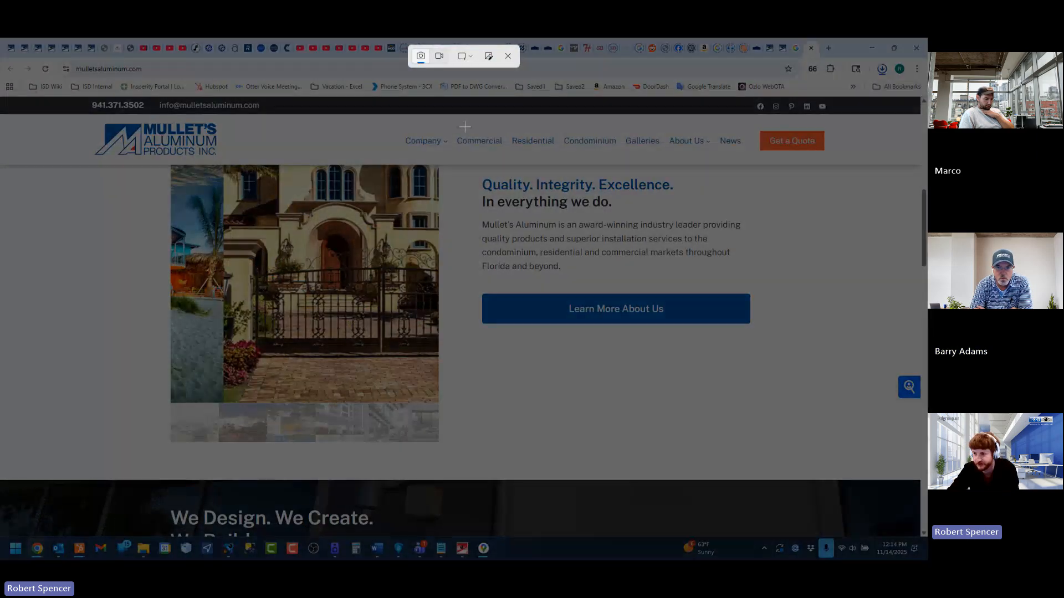
pyautogui.click(469, 58)
pyautogui.click(477, 53)
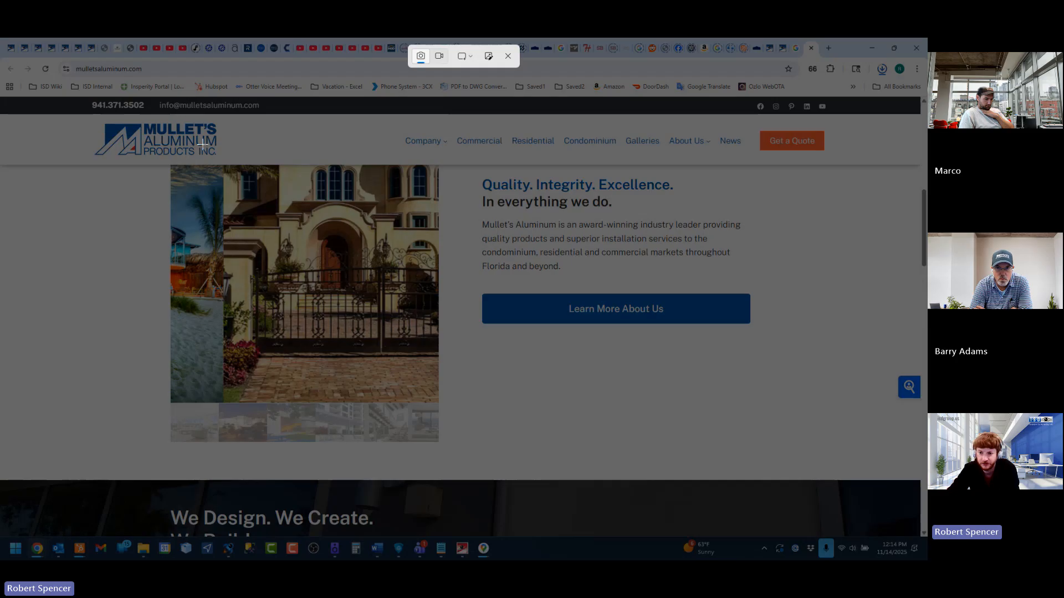
pyautogui.moveTo(219, 158); pyautogui.dragTo(93, 118)
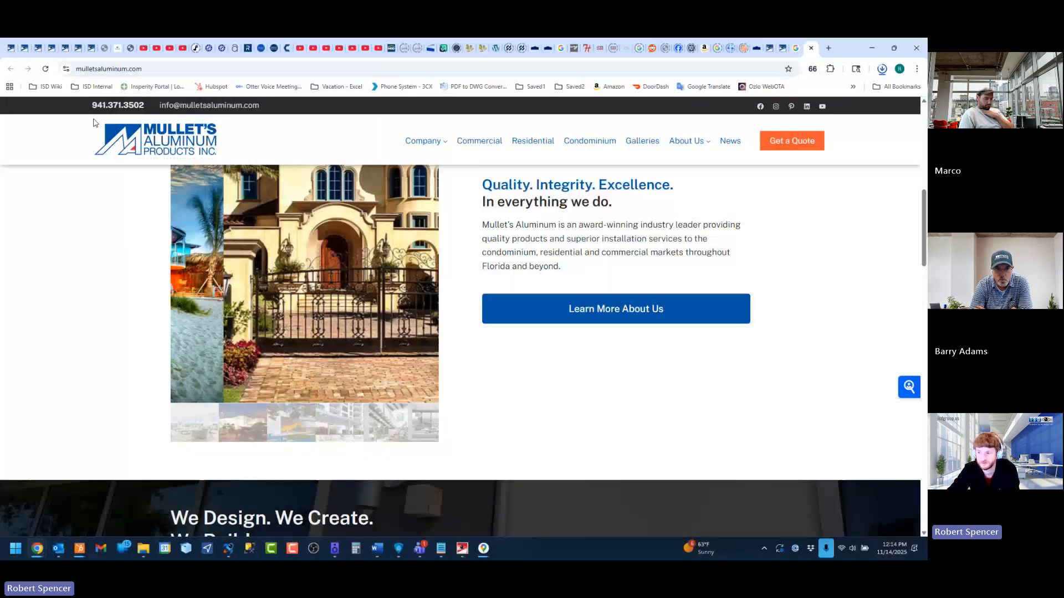
pyautogui.click(842, 430)
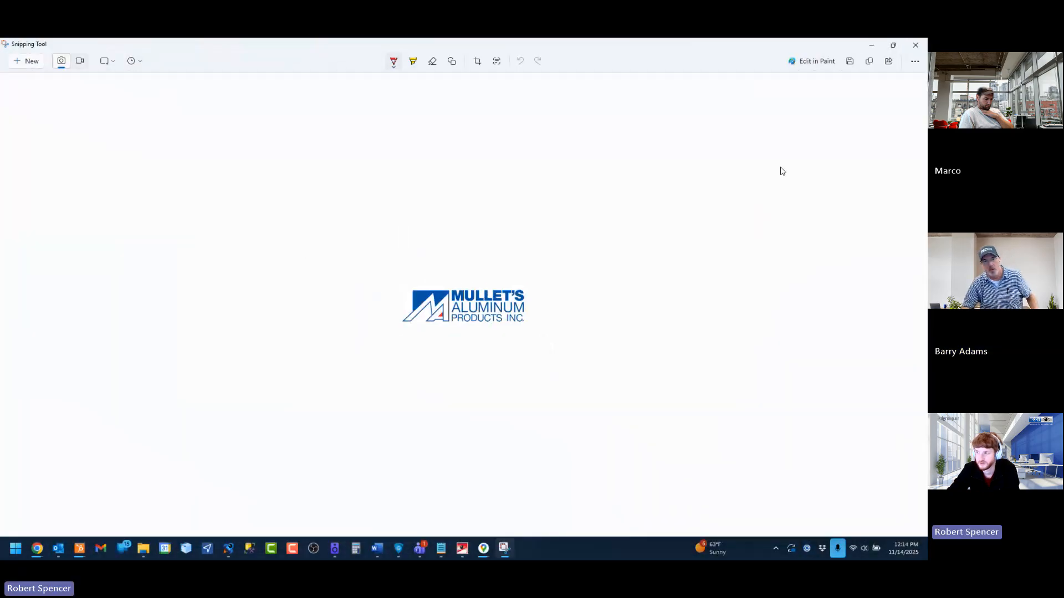
# Step: Start saving the logo snip and browse through the Dropbox file server's Technic and customers folders to the Mullets Aluminum Layout folder
pyautogui.click(851, 61)
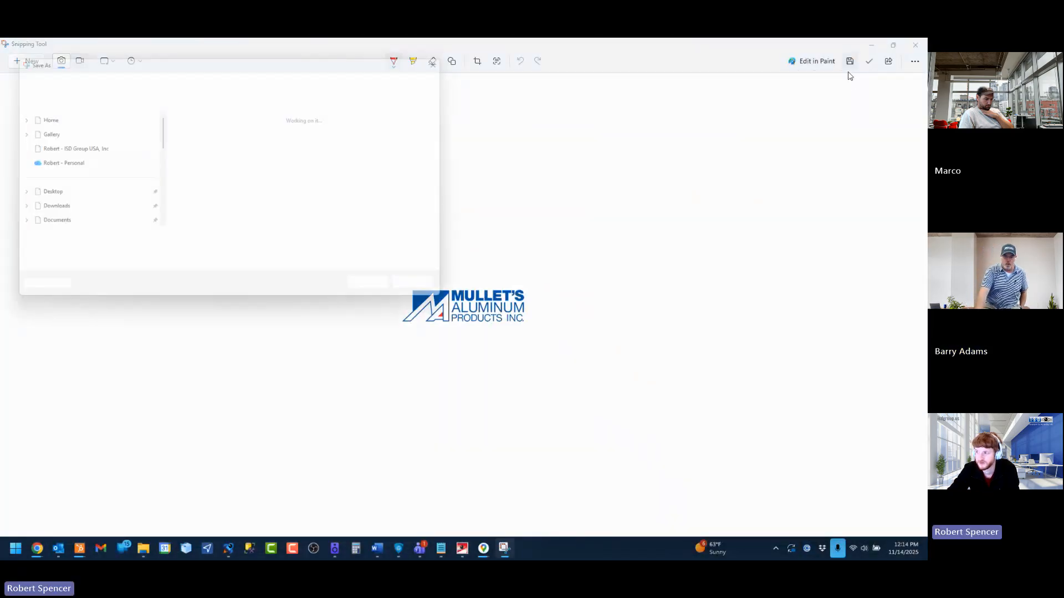
pyautogui.moveTo(251, 58); pyautogui.dragTo(344, 147)
pyautogui.scroll(5, 171, 271)
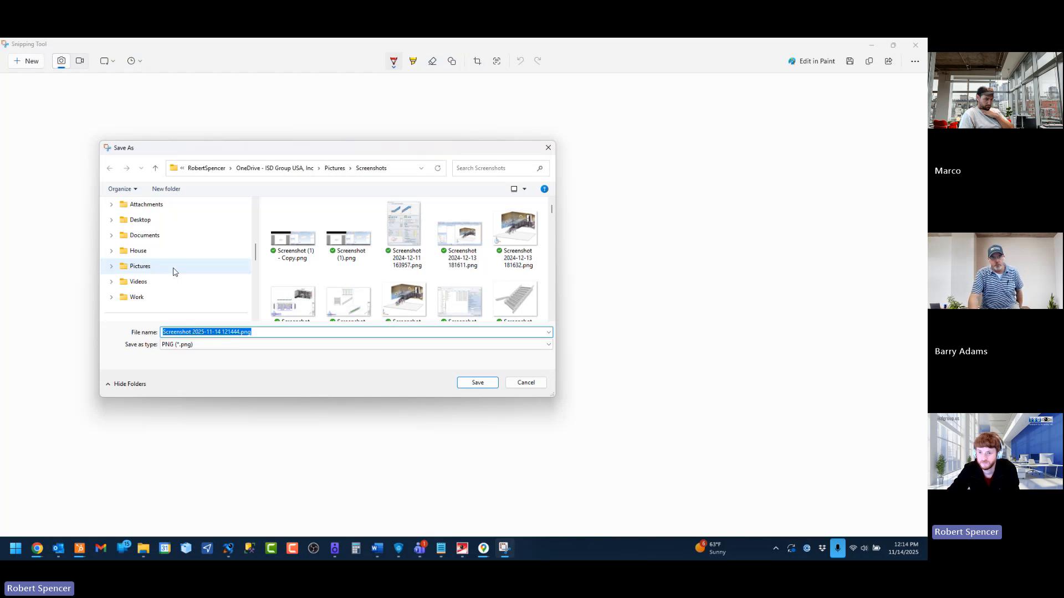
pyautogui.scroll(-3, 171, 271)
pyautogui.click(152, 283)
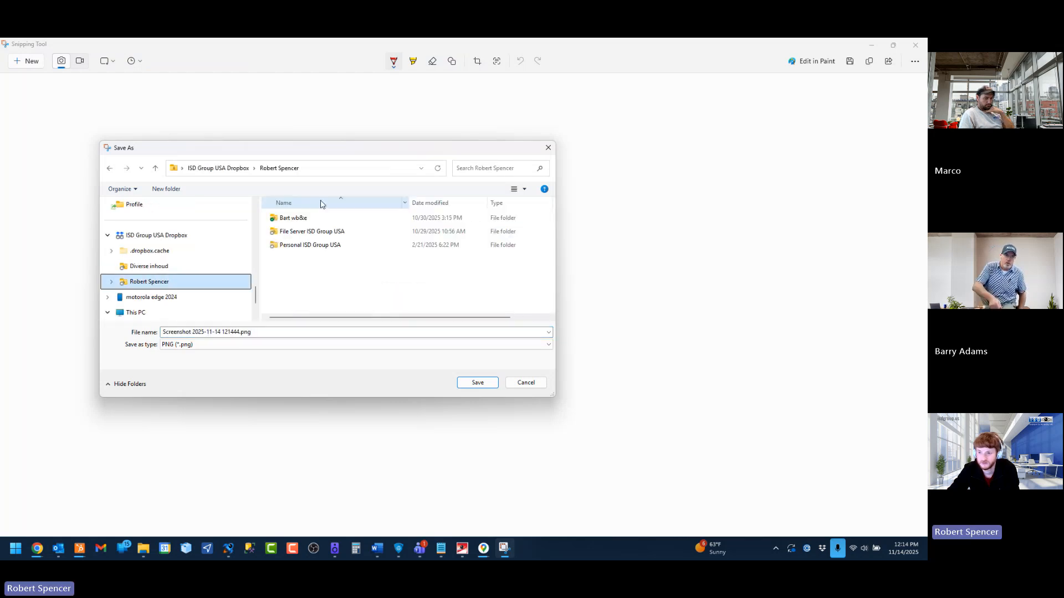
pyautogui.doubleClick(293, 232)
pyautogui.scroll(-3, 302, 246)
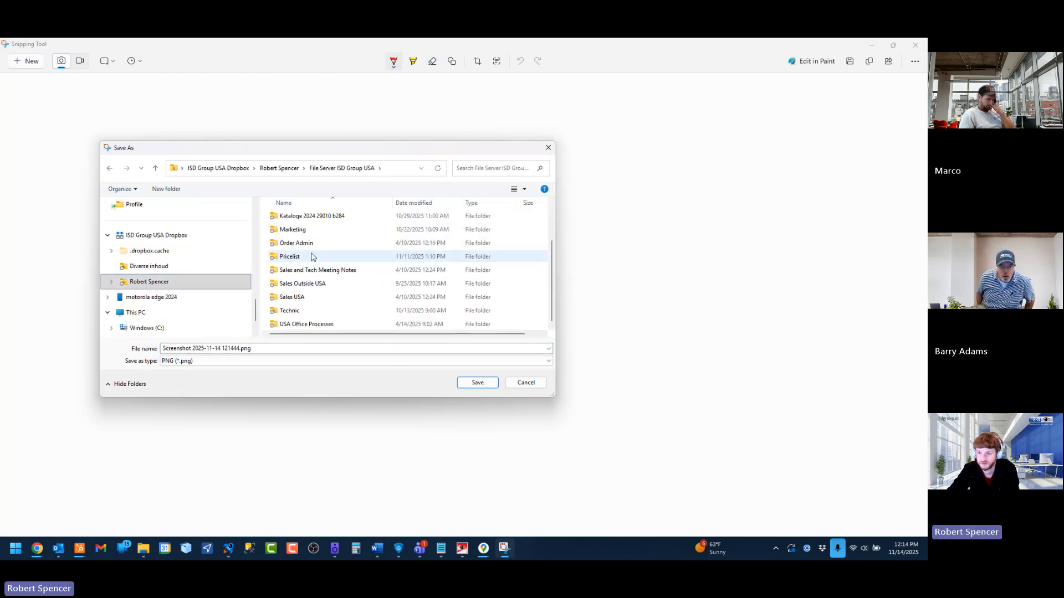
pyautogui.doubleClick(286, 309)
pyautogui.scroll(-3, 302, 259)
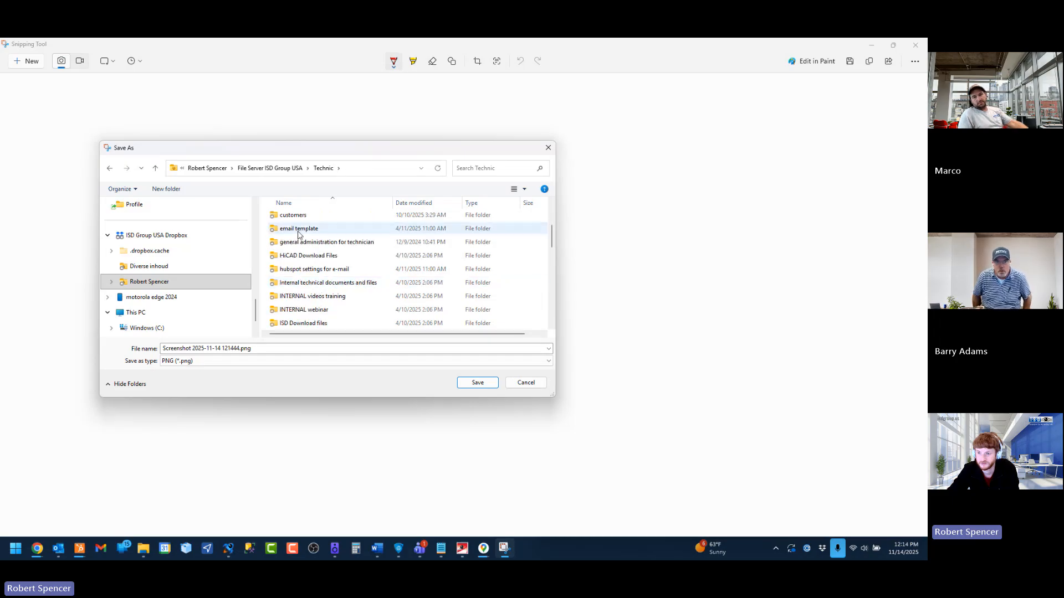
pyautogui.doubleClick(299, 218)
pyautogui.press('m')
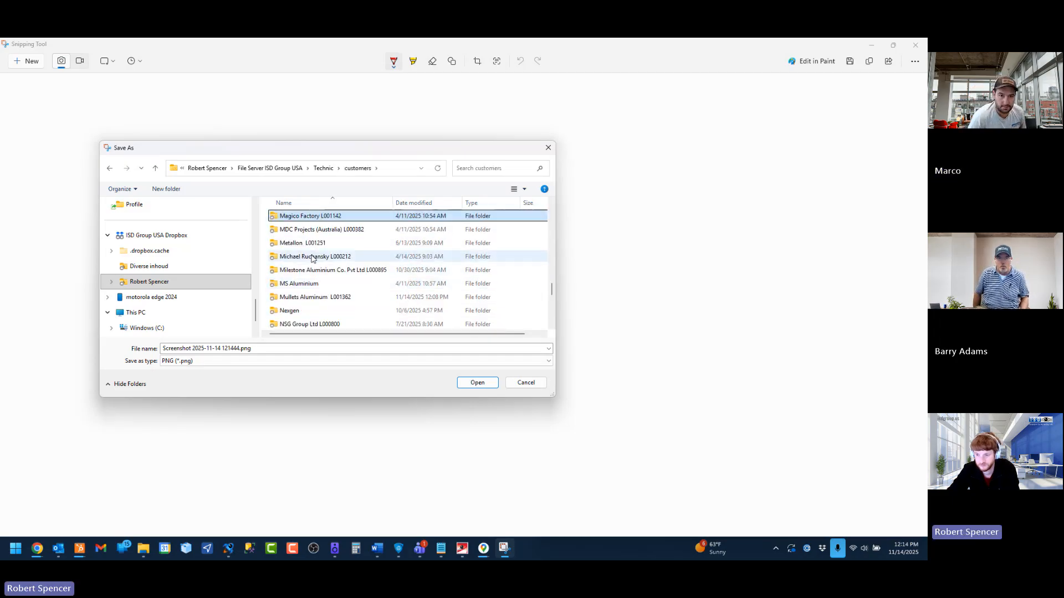
pyautogui.doubleClick(303, 297)
pyautogui.doubleClick(293, 219)
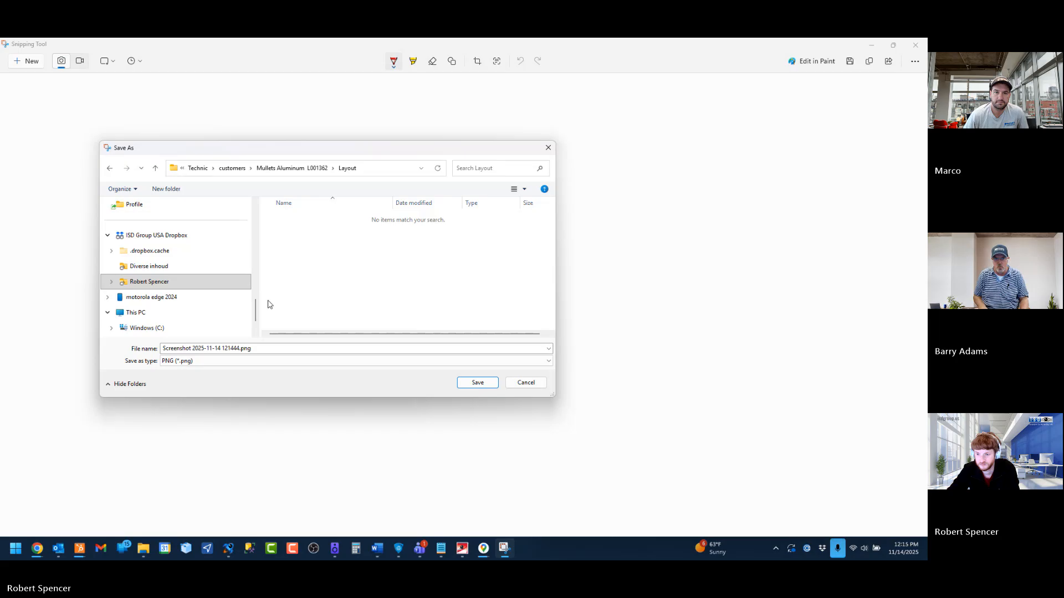
# Step: Save the snip in the Layout folder in JPG format under the name logo.jpg
pyautogui.click(204, 360)
pyautogui.click(188, 379)
pyautogui.click(259, 349)
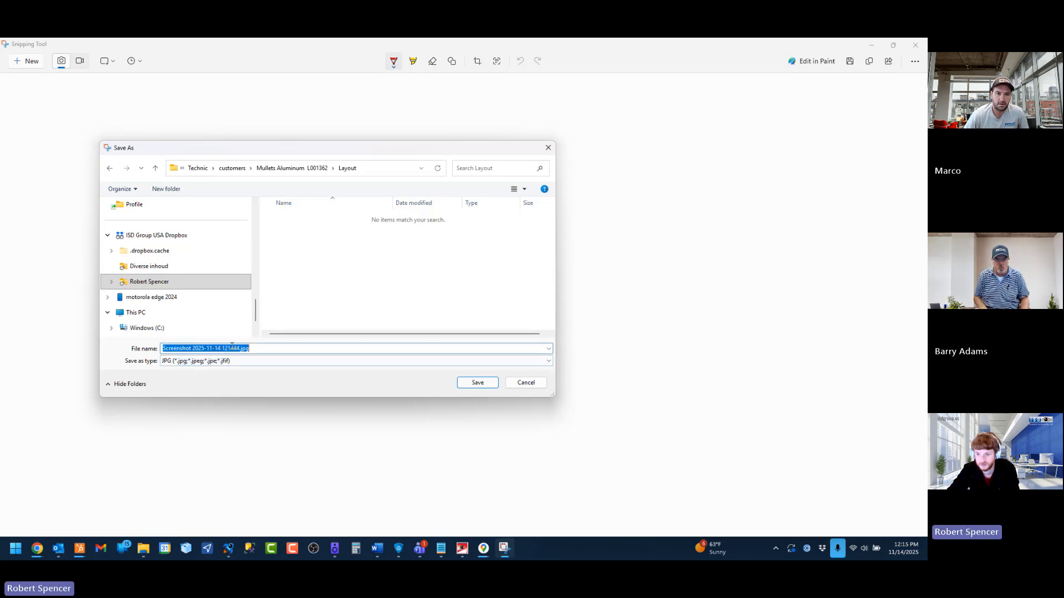
pyautogui.click(258, 350)
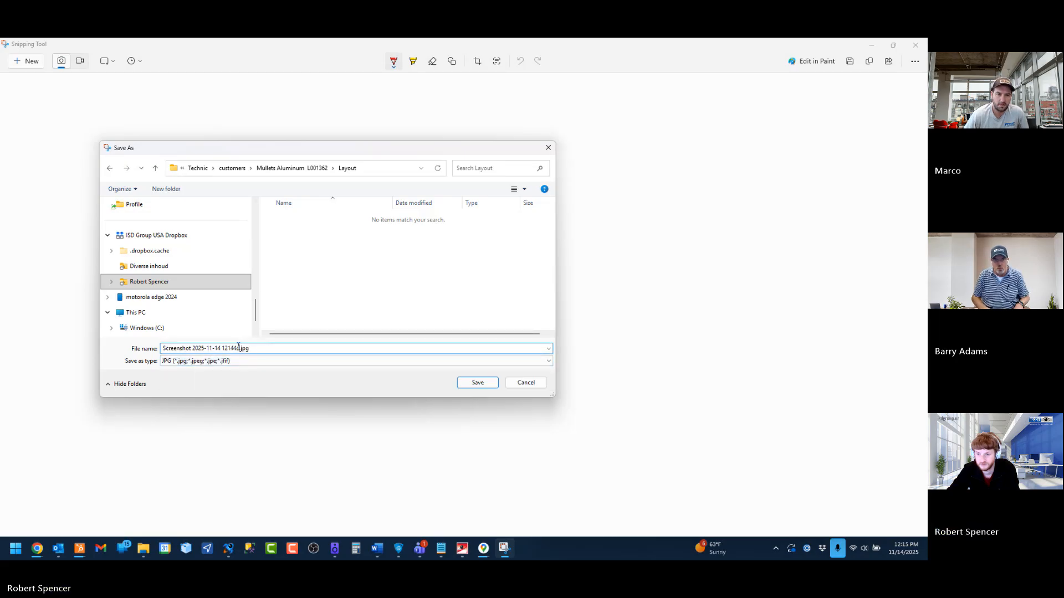
pyautogui.moveTo(239, 348); pyautogui.dragTo(87, 350)
pyautogui.write('logo')
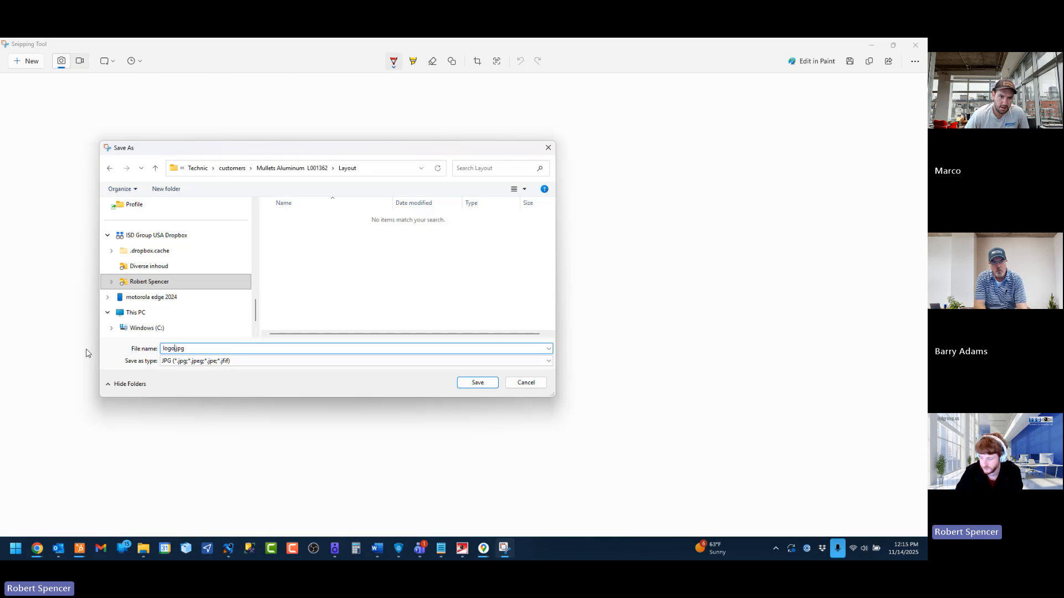
pyautogui.press('Return')
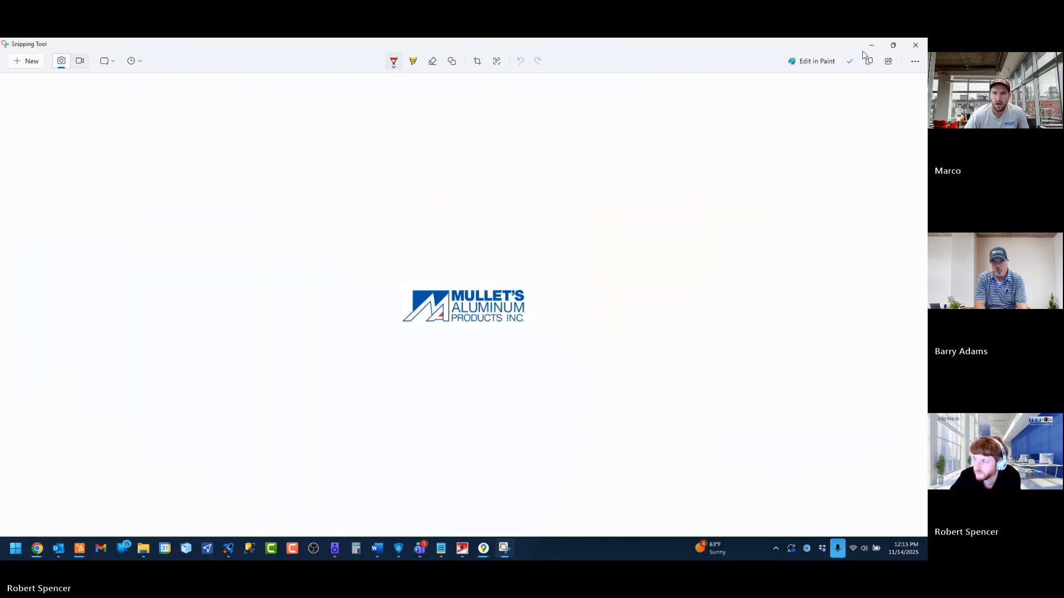
# Step: Switch back to HiCAD and examine the MULLETS_TITLEBLOCK_1A sheet and its title block area
pyautogui.click(872, 45)
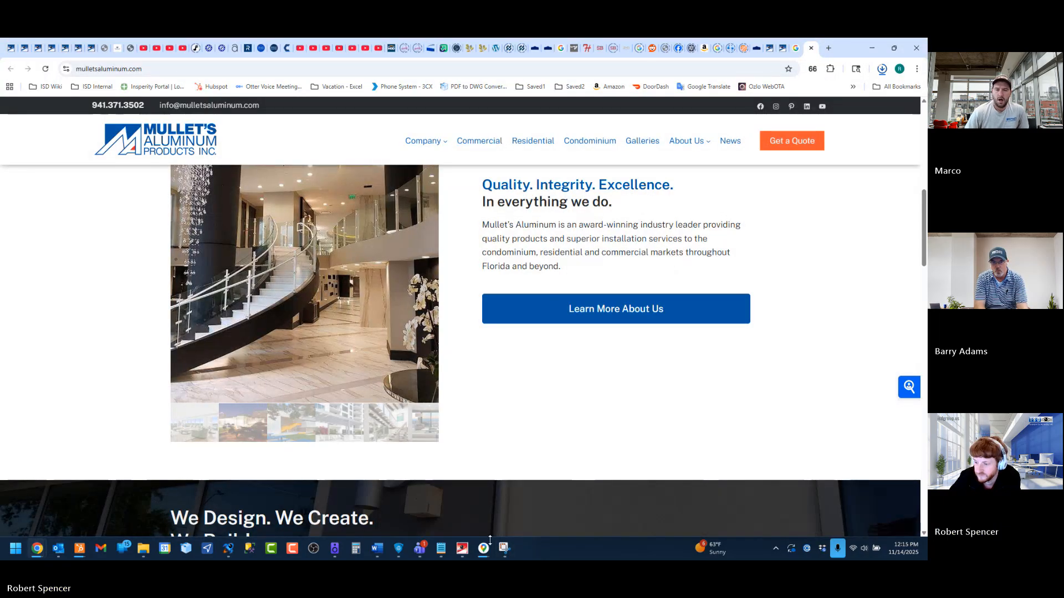
pyautogui.click(462, 549)
pyautogui.scroll(-6, 642, 390)
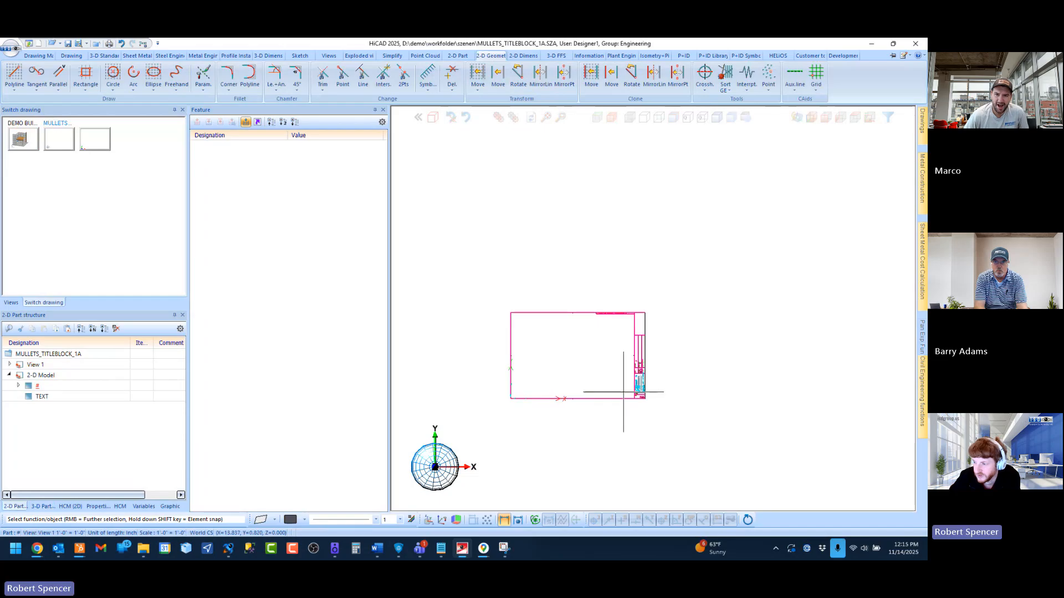
pyautogui.scroll(2, 623, 392)
pyautogui.scroll(-2, 642, 393)
pyautogui.scroll(3, 673, 424)
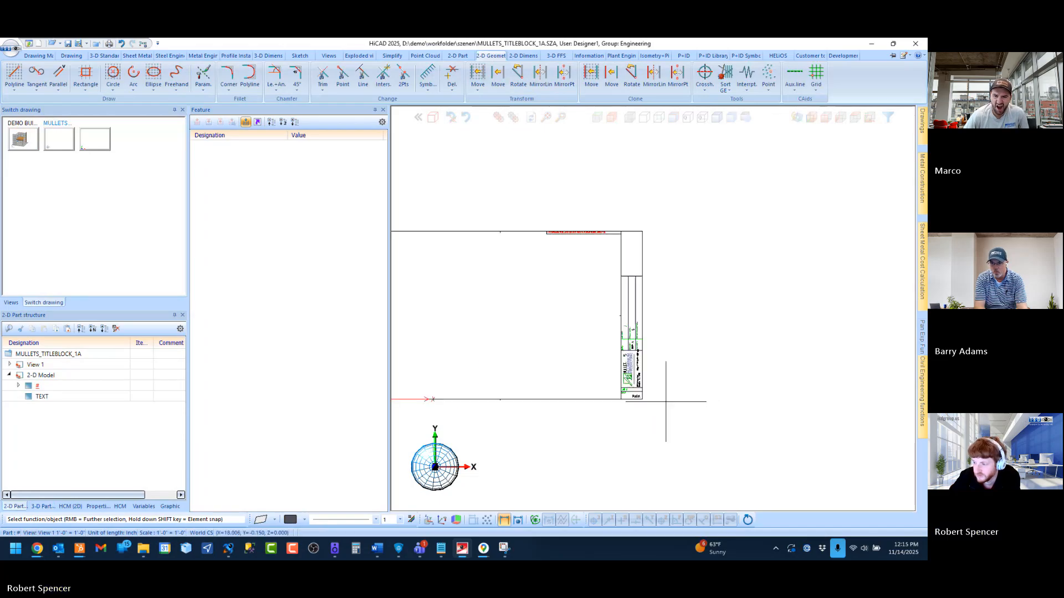
pyautogui.scroll(4, 666, 402)
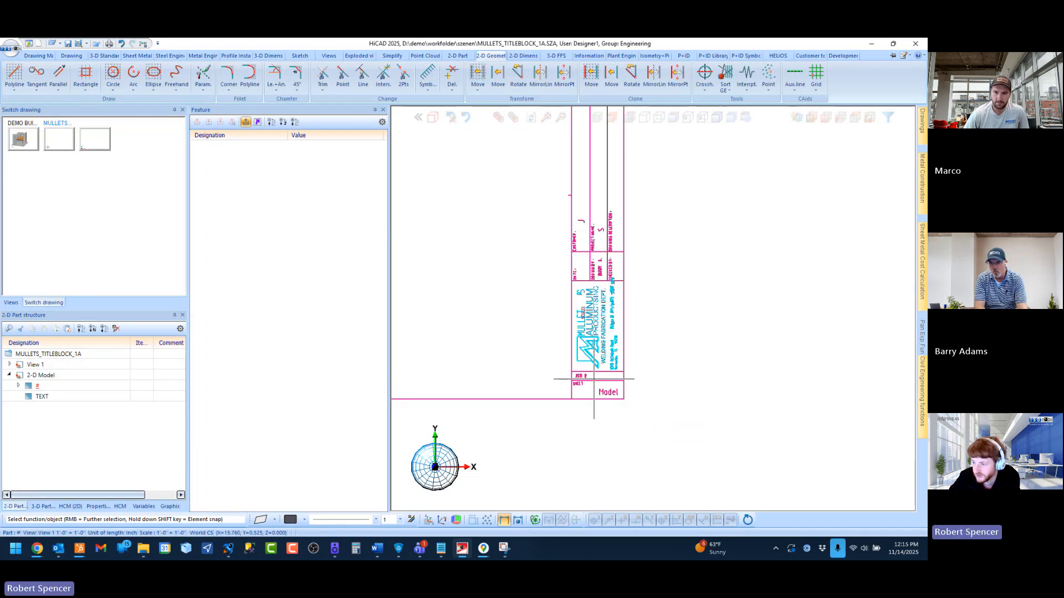
pyautogui.scroll(-4, 594, 380)
pyautogui.scroll(1, 499, 377)
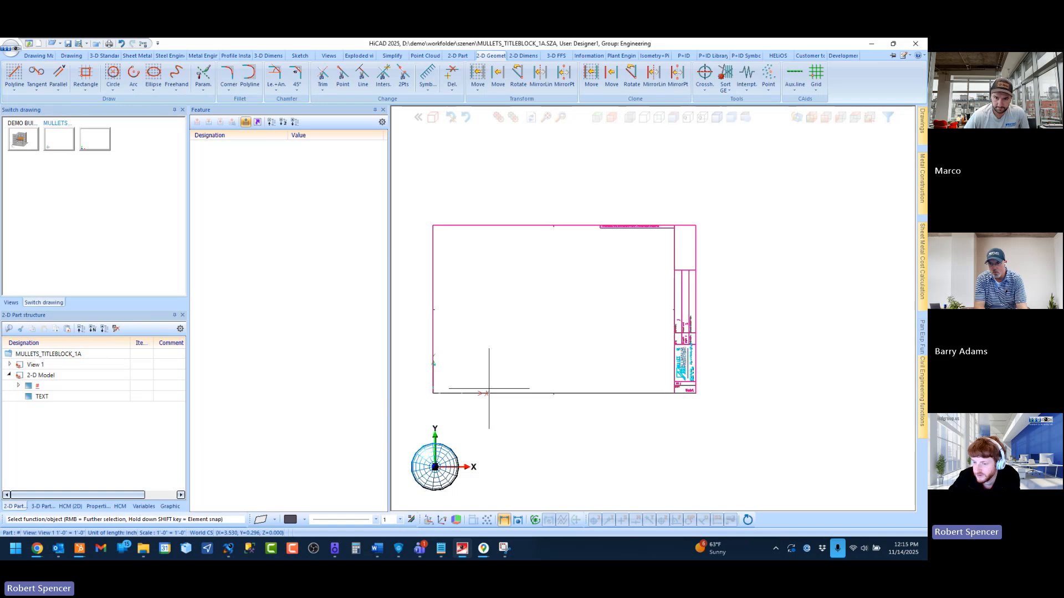
pyautogui.scroll(-2, 369, 208)
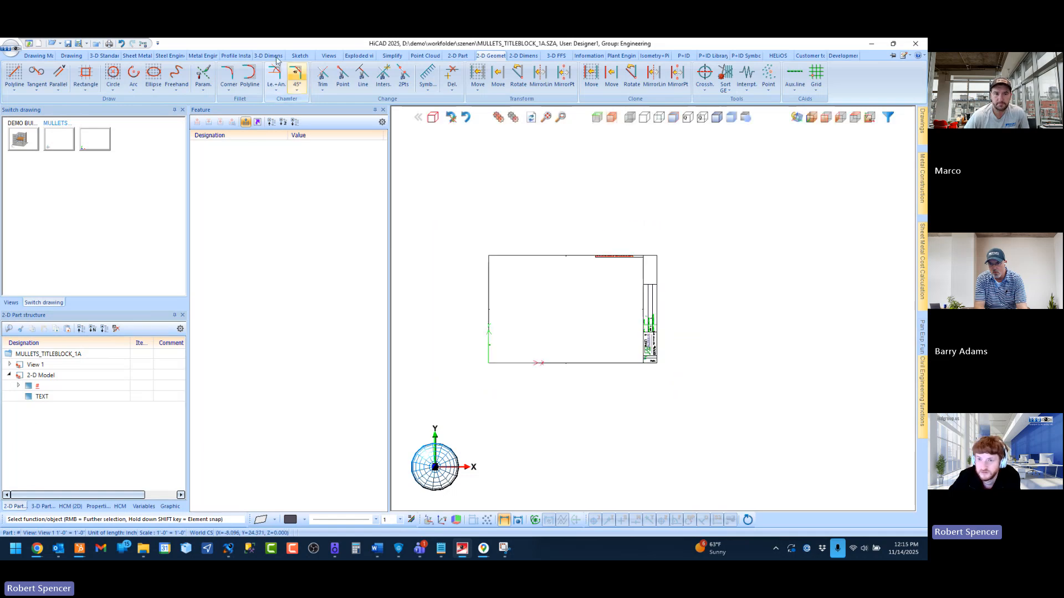
# Step: Insert an ANSI B drawing frame without changing to a sheet area and place it below the imported title block sheet
pyautogui.click(64, 57)
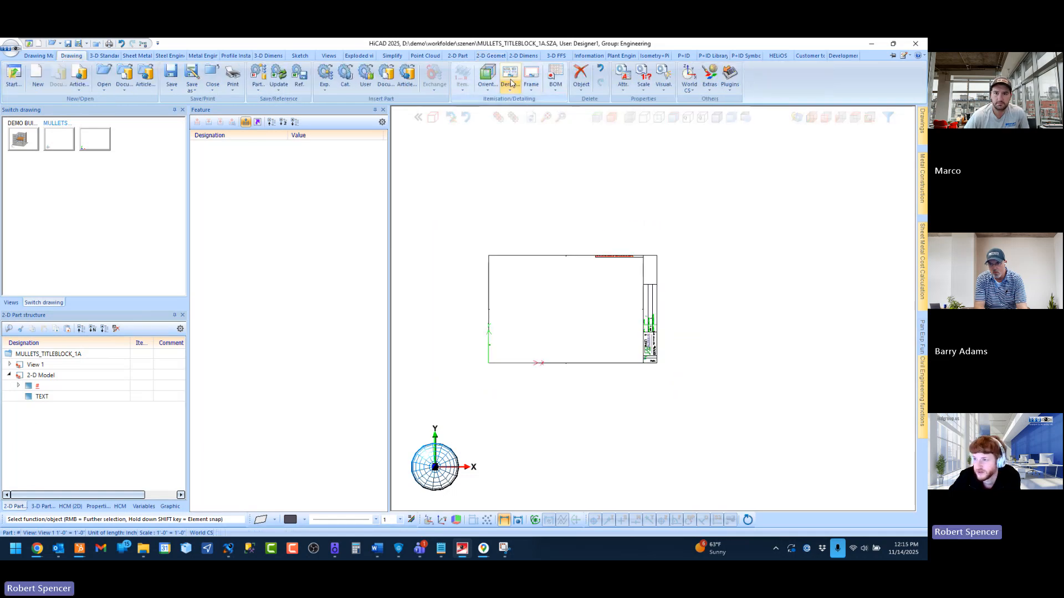
pyautogui.click(532, 82)
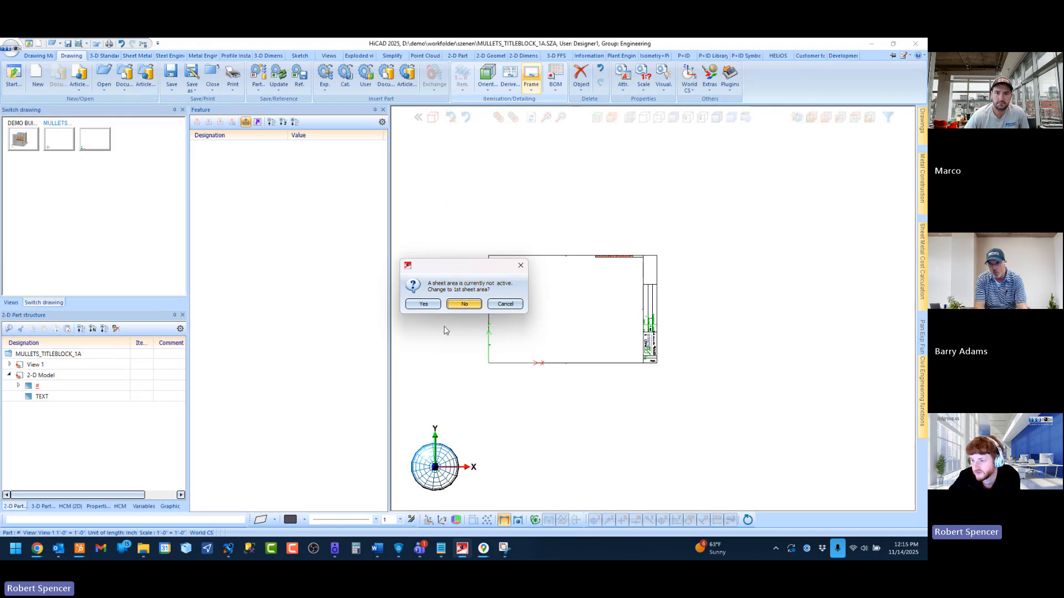
pyautogui.click(464, 305)
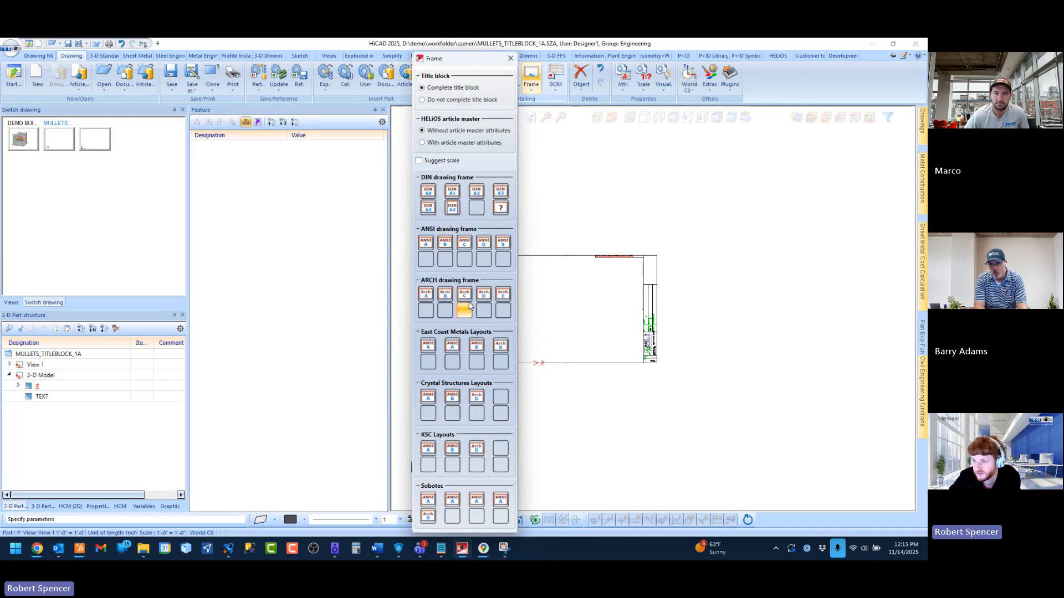
pyautogui.click(444, 242)
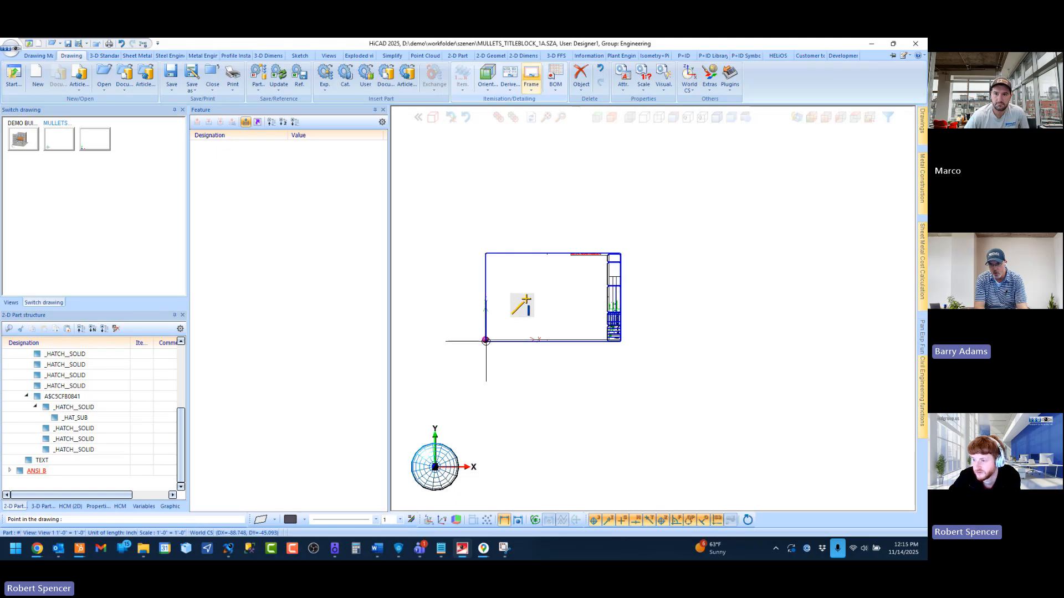
pyautogui.click(486, 448)
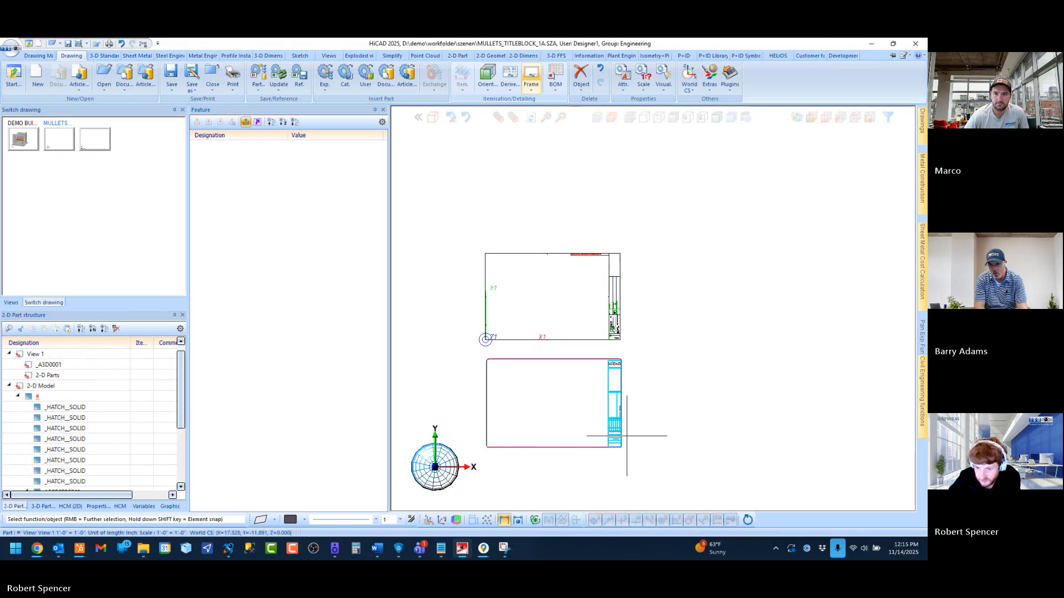
# Step: Switch auxiliary parts on for the 2-D Model and collapse the # and ANSI_B entries in the part structure
pyautogui.click(18, 397)
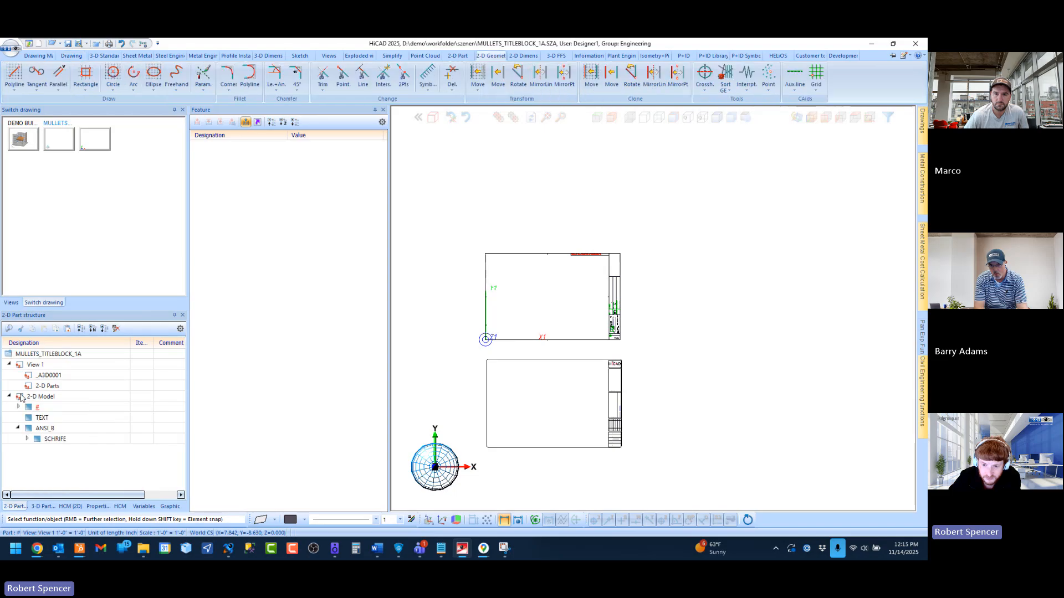
pyautogui.rightClick(65, 465)
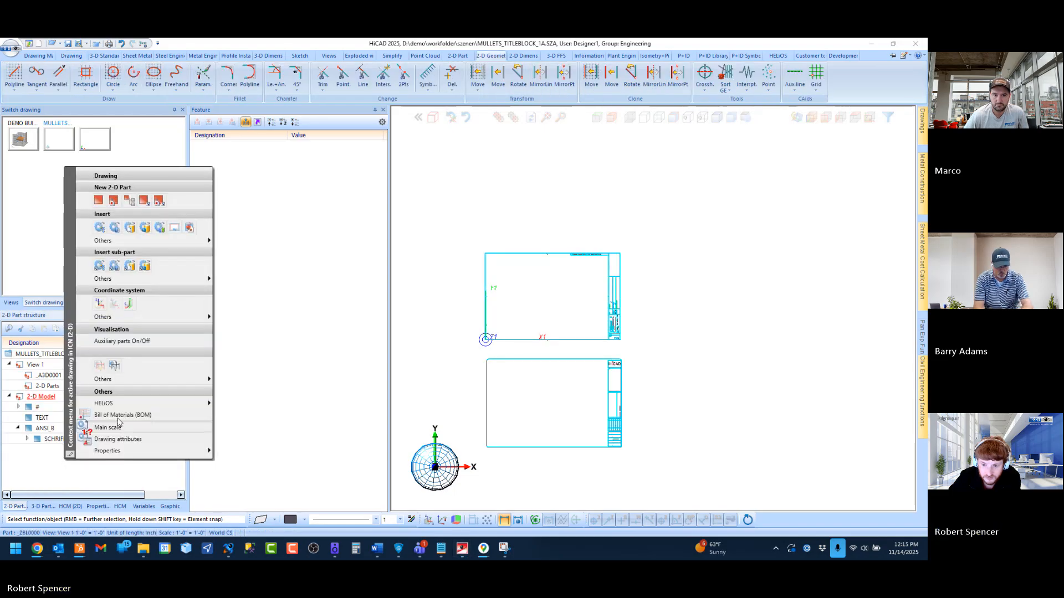
pyautogui.click(206, 343)
pyautogui.click(206, 339)
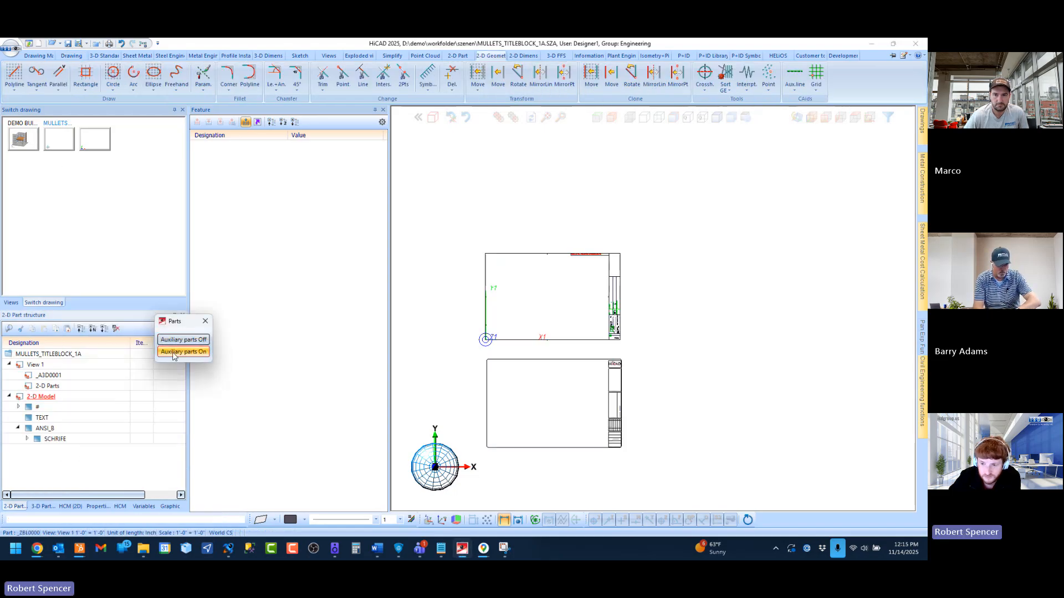
pyautogui.click(10, 365)
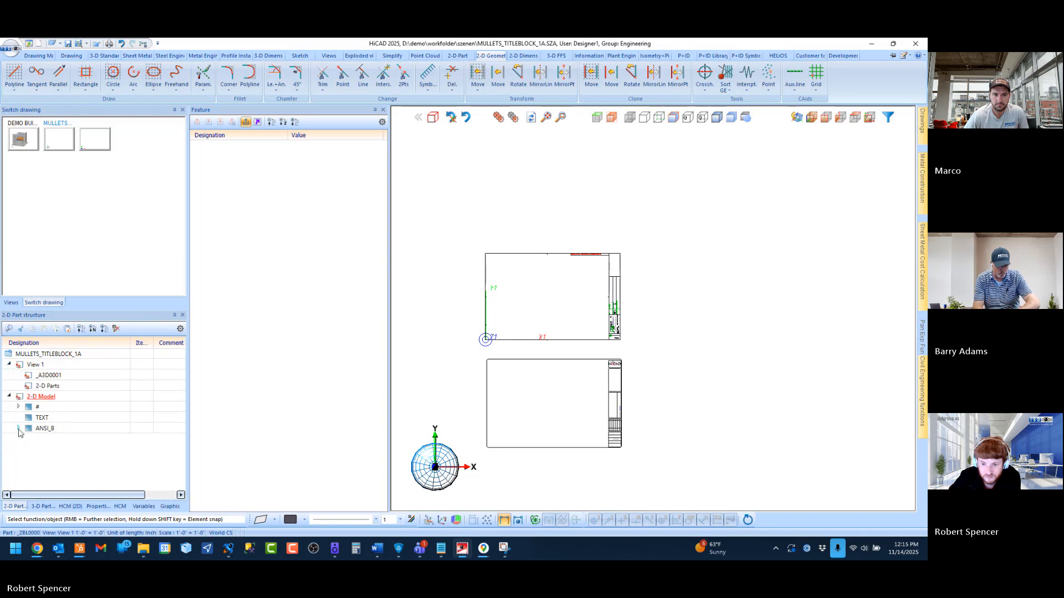
# Step: Examine how the ANSI_B frame is structured, checking the geometry in ANSI_B, its SCHRIFE sub-part and the nested _B_M_P_ logo part
pyautogui.click(46, 430)
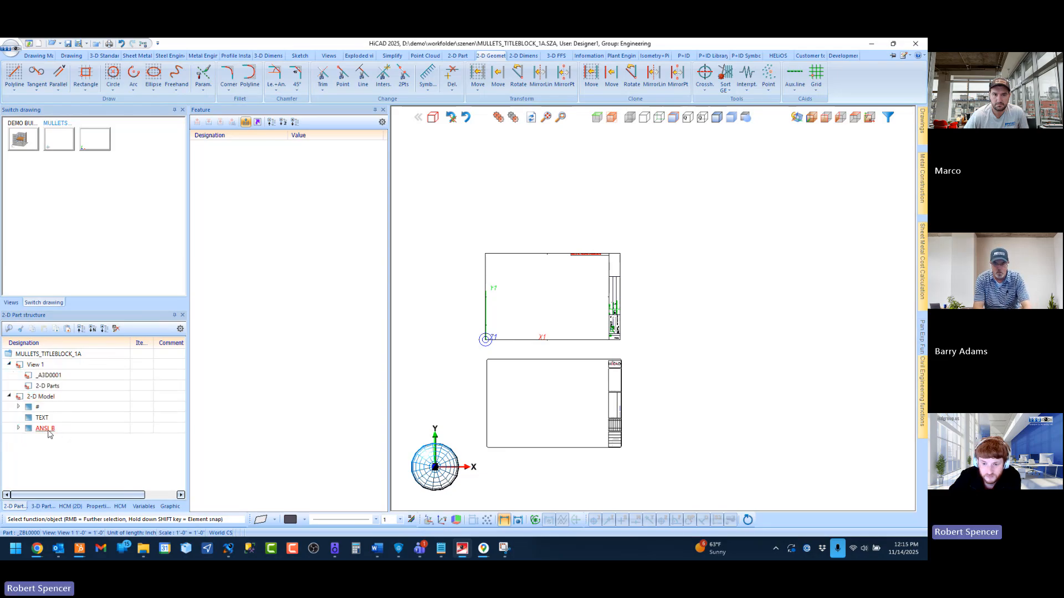
pyautogui.click(18, 429)
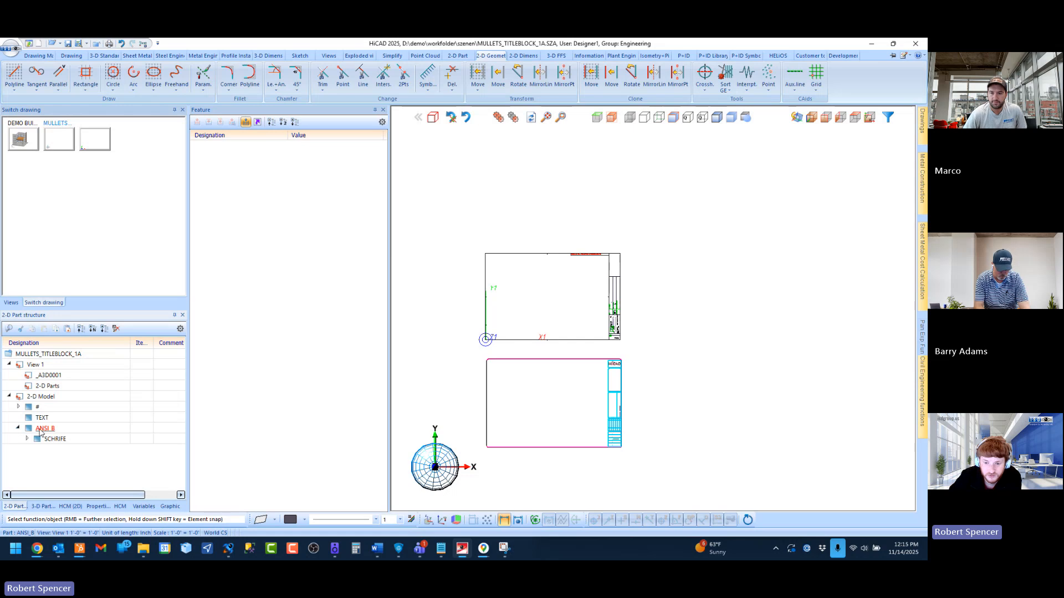
pyautogui.scroll(3, 625, 407)
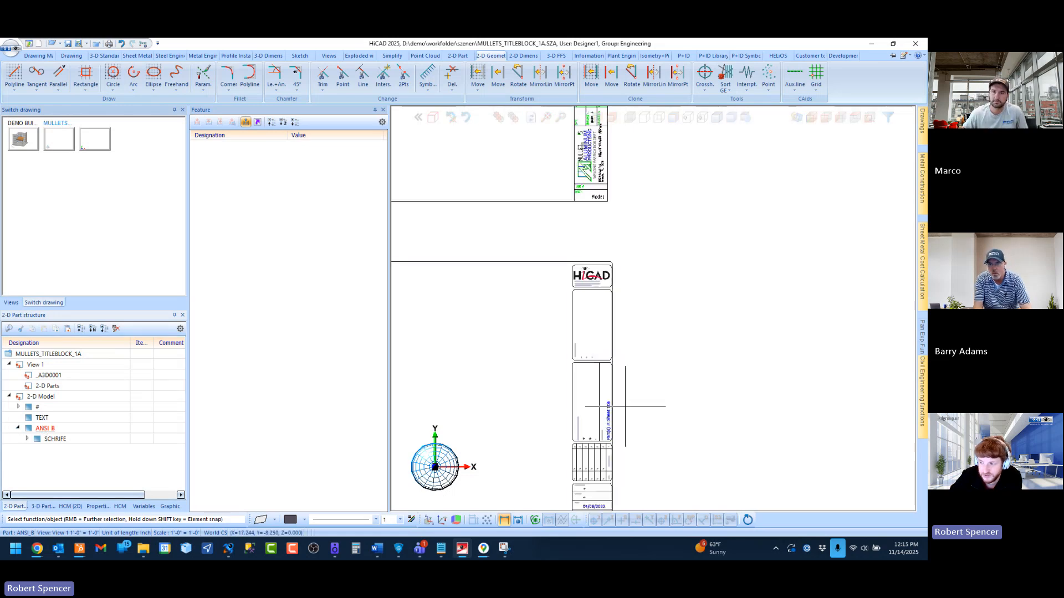
pyautogui.scroll(-3, 625, 407)
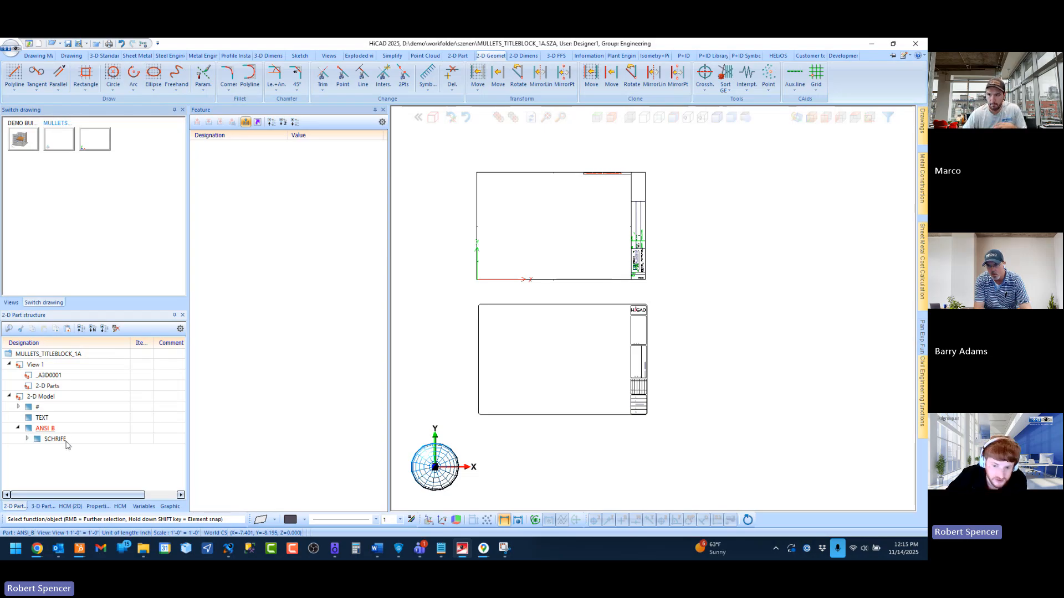
pyautogui.click(41, 431)
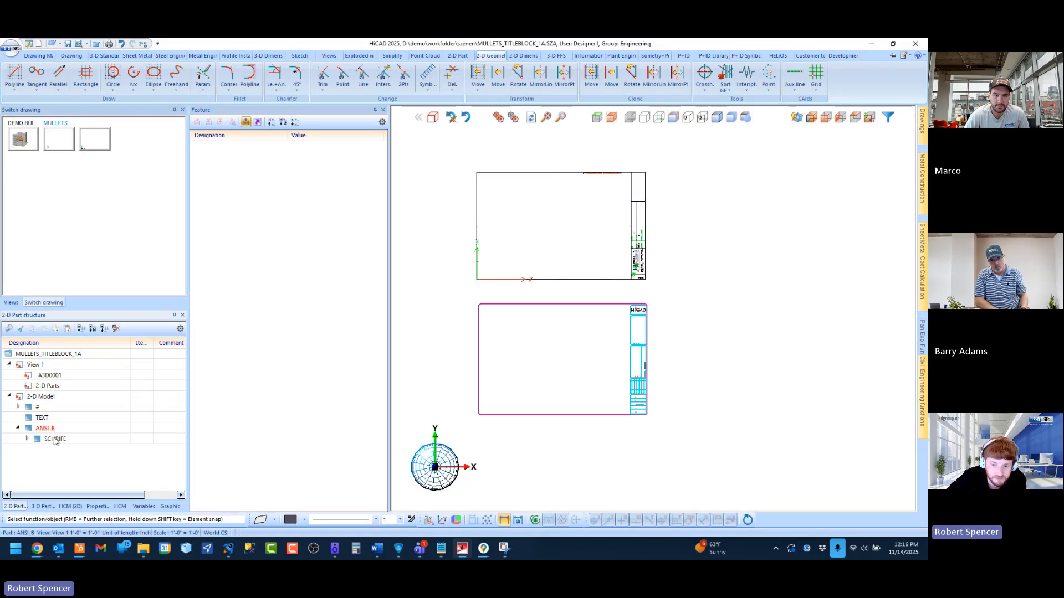
pyautogui.click(54, 439)
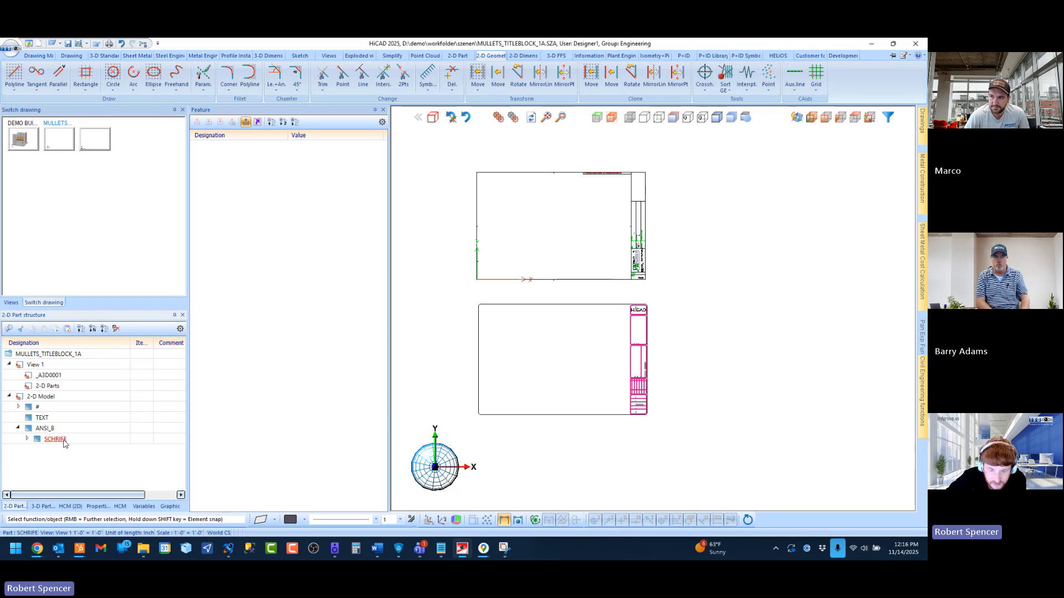
pyautogui.click(27, 440)
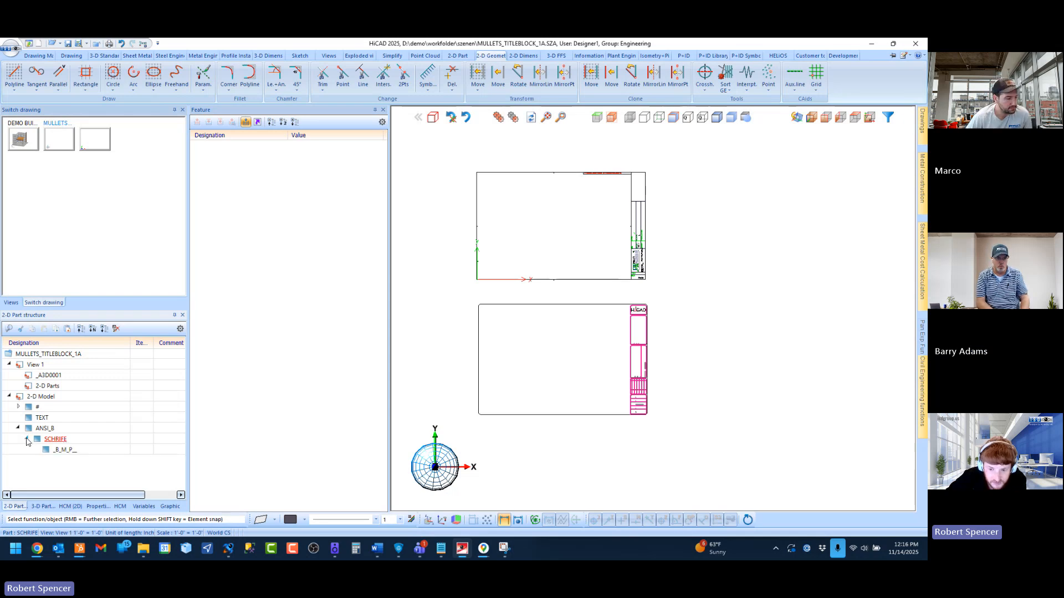
pyautogui.click(62, 451)
pyautogui.scroll(7, 644, 308)
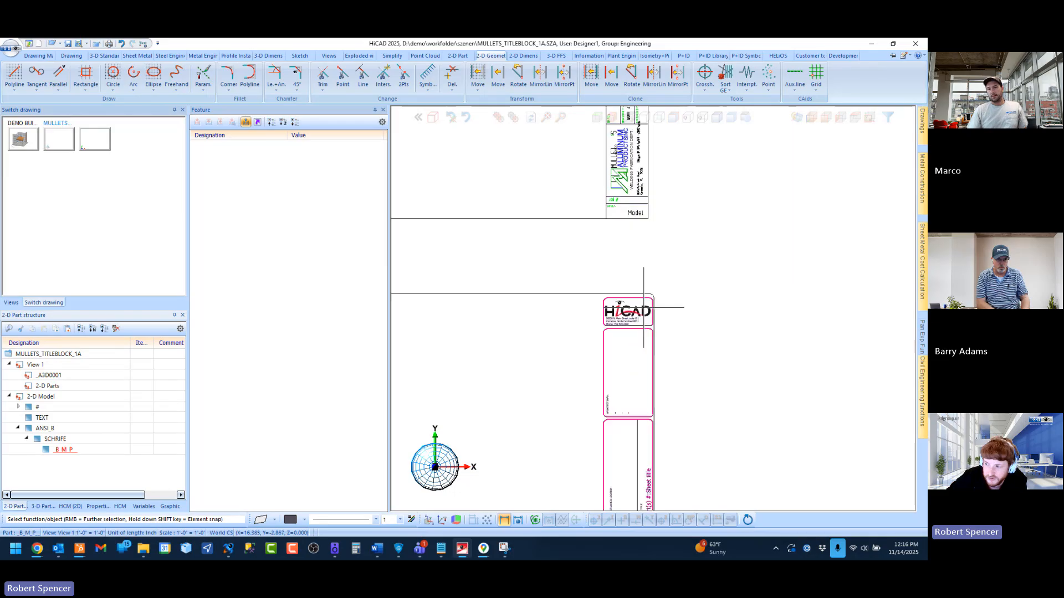
pyautogui.rightClick(63, 451)
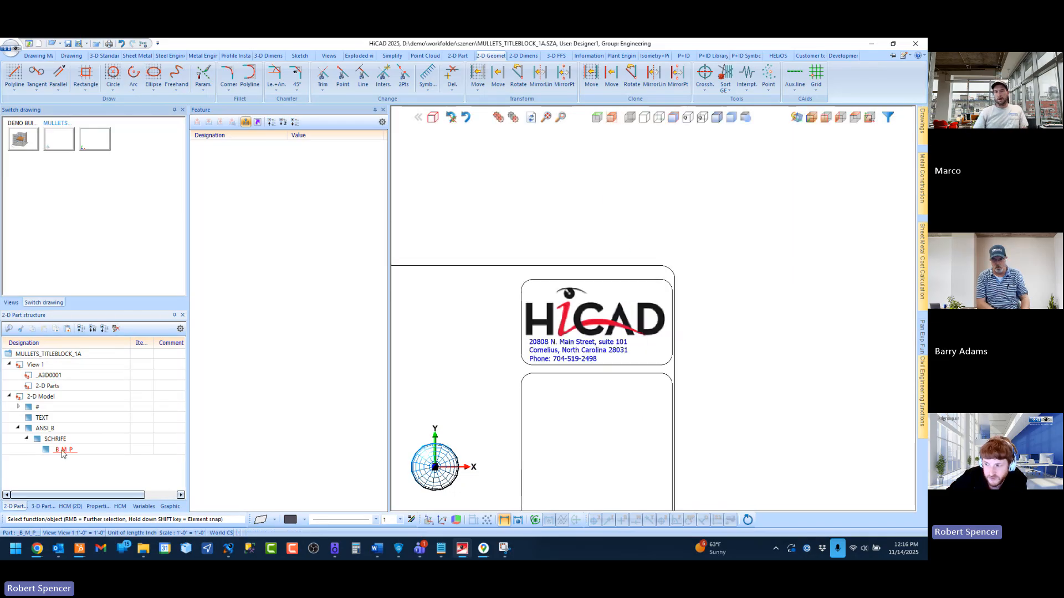
pyautogui.scroll(-8, 566, 326)
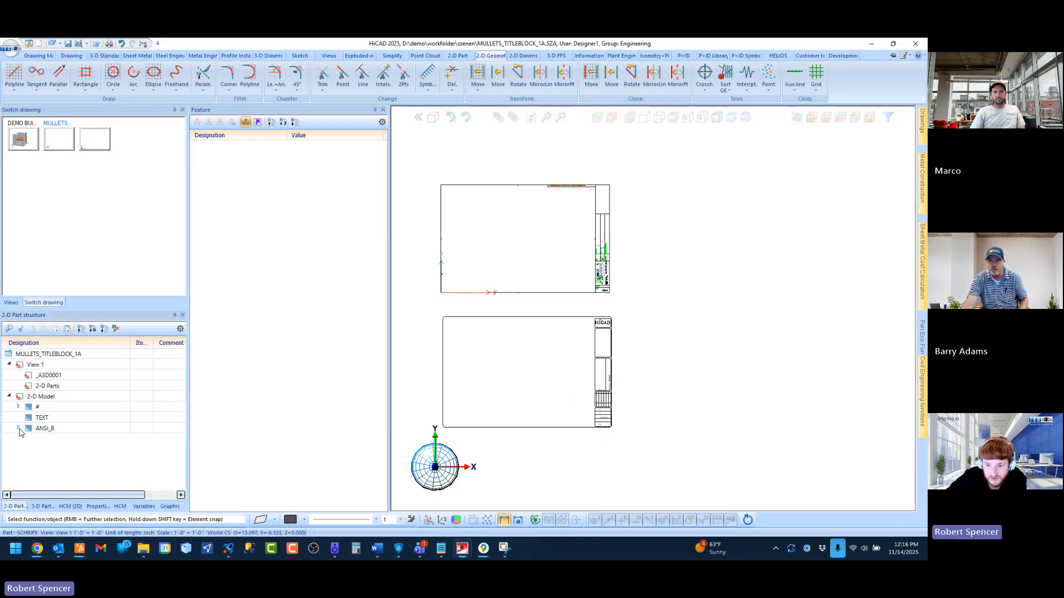
# Step: Create a new 2-D main part named Mullets_ANSI_B and move it under the 2-D Model in the part structure
pyautogui.rightClick(43, 398)
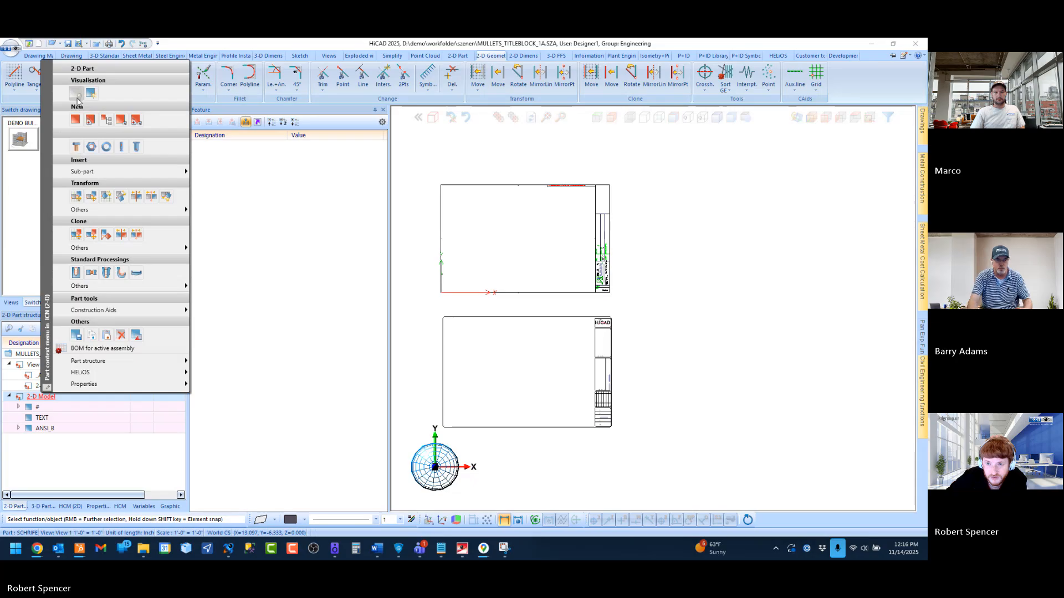
pyautogui.click(75, 120)
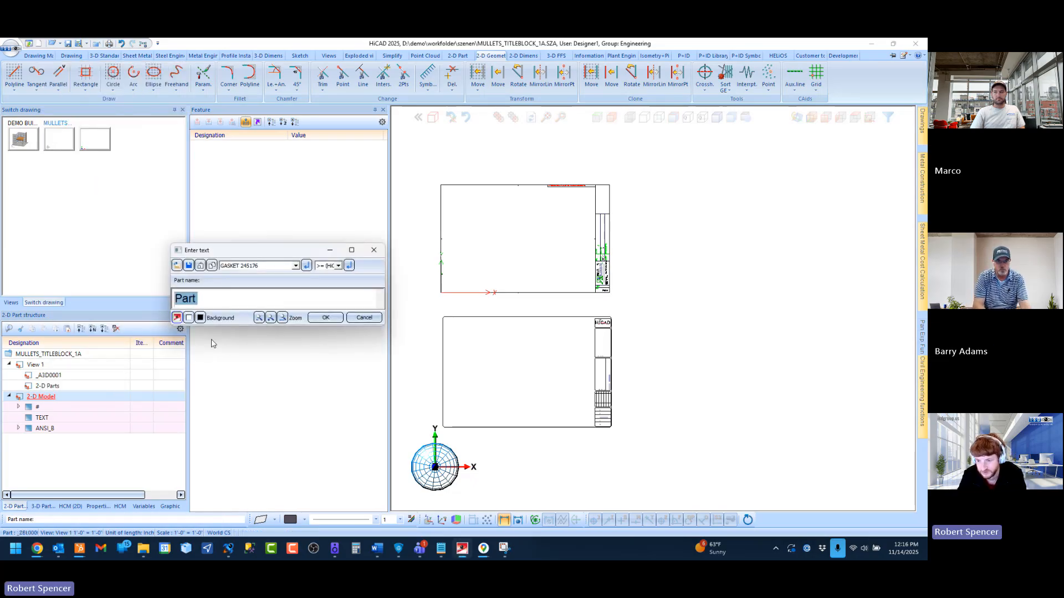
pyautogui.write('Mullets')
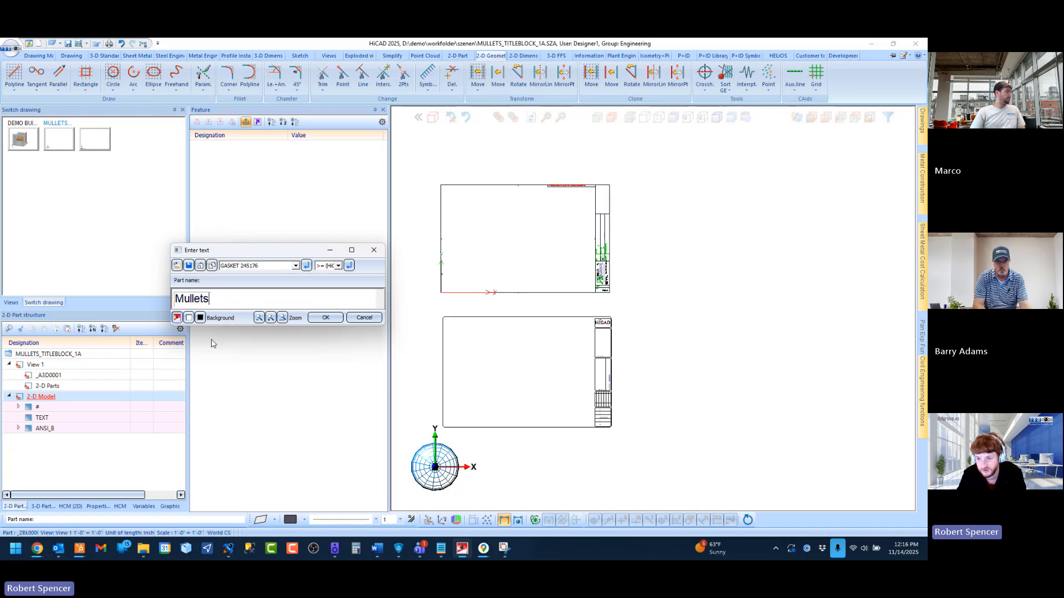
pyautogui.write('_+')
pyautogui.press('BackSpace')
pyautogui.press('capslock')
pyautogui.write('AS')
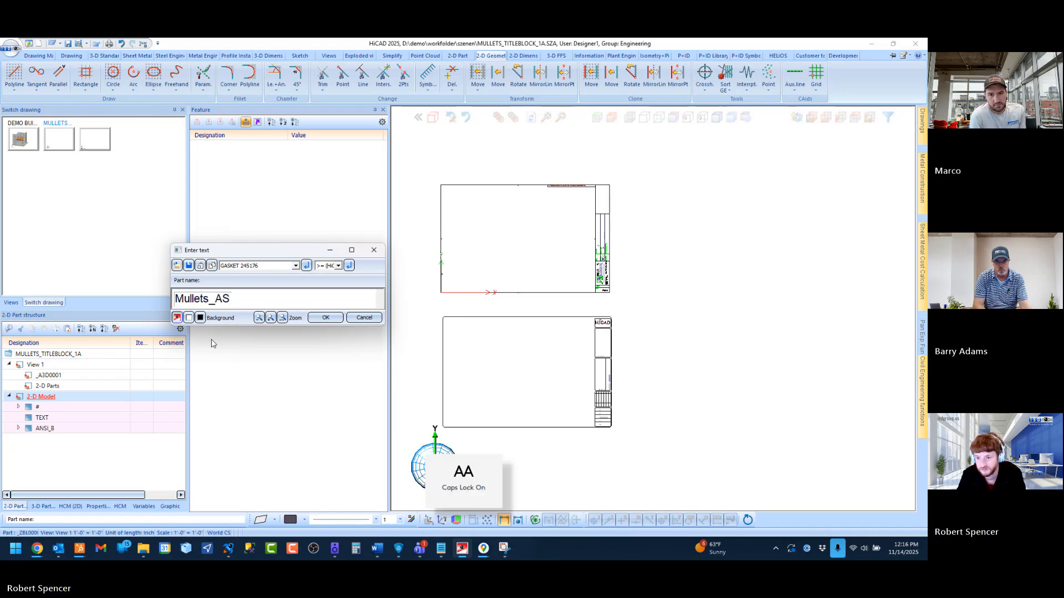
pyautogui.press('BackSpace')
pyautogui.write('NSI_')
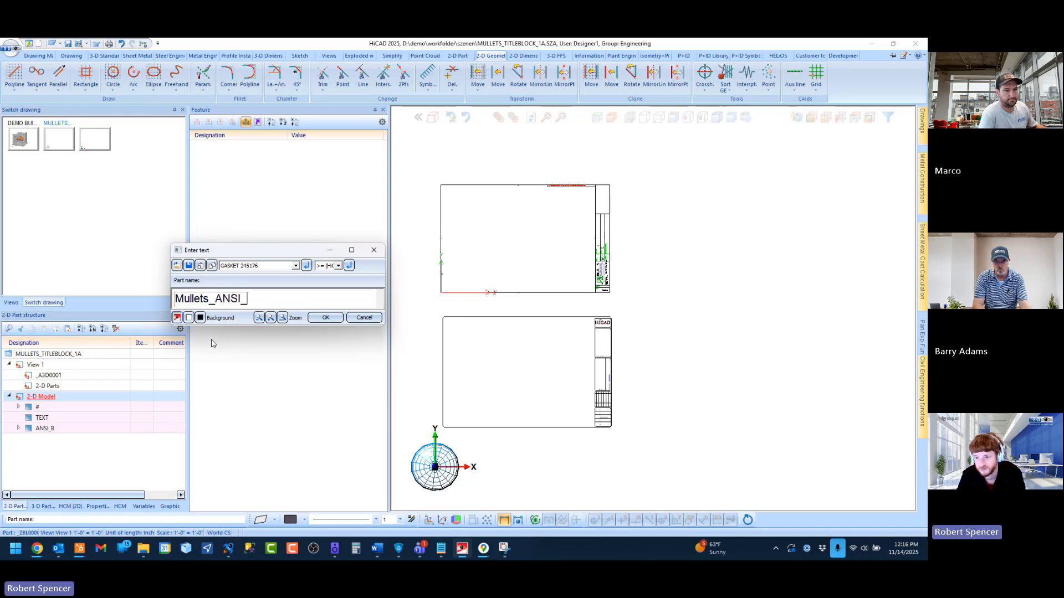
pyautogui.write('B')
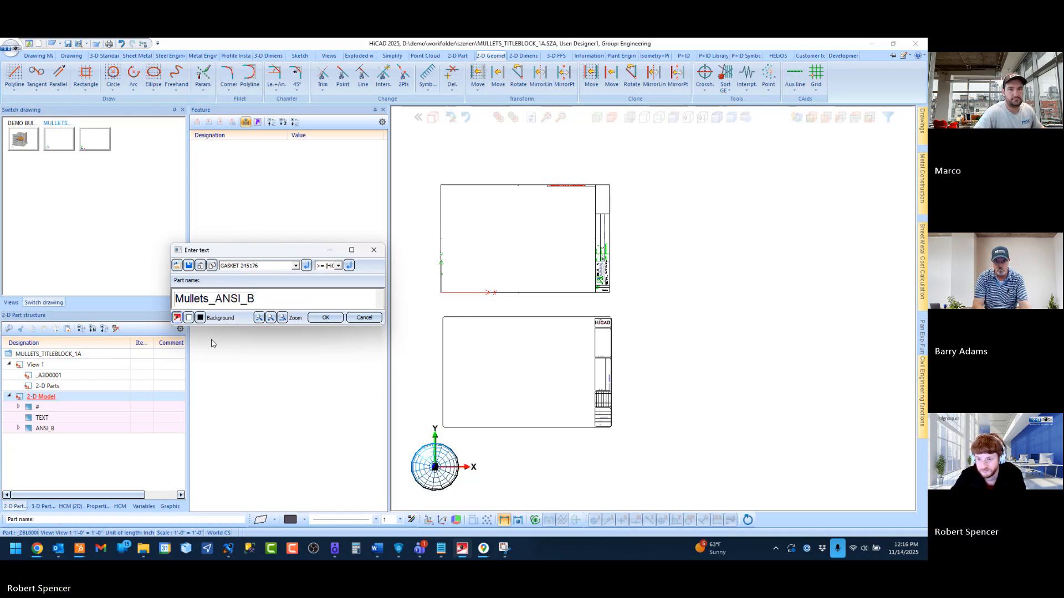
pyautogui.click(324, 318)
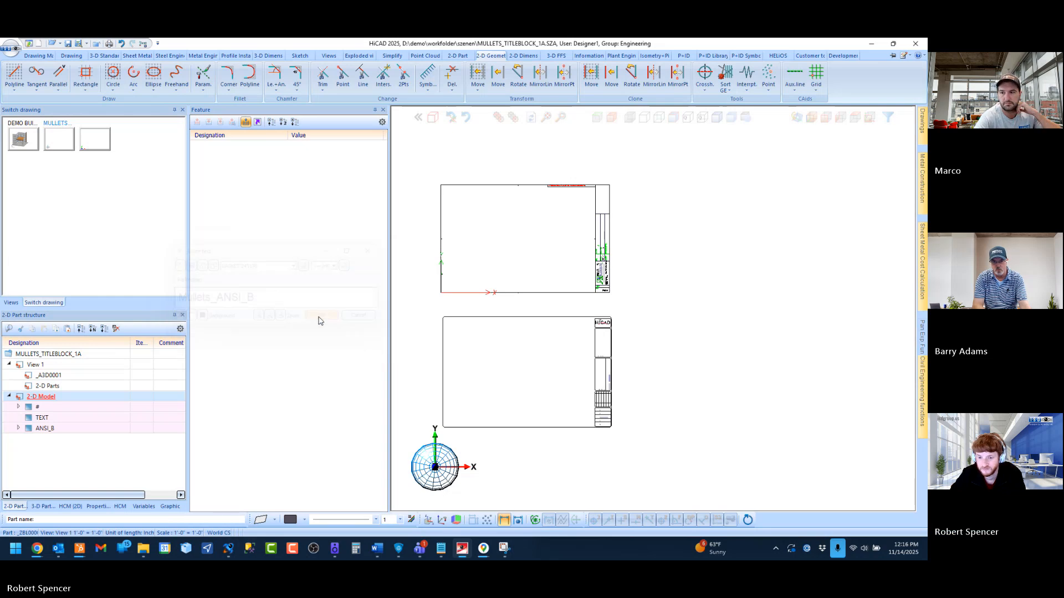
pyautogui.click(11, 397)
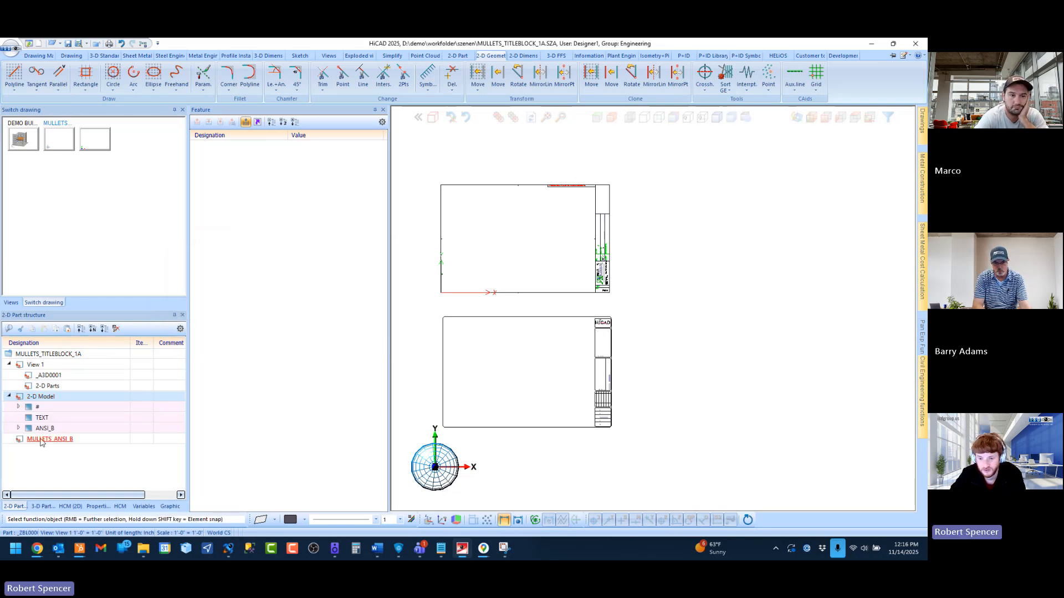
pyautogui.moveTo(48, 439); pyautogui.dragTo(55, 398)
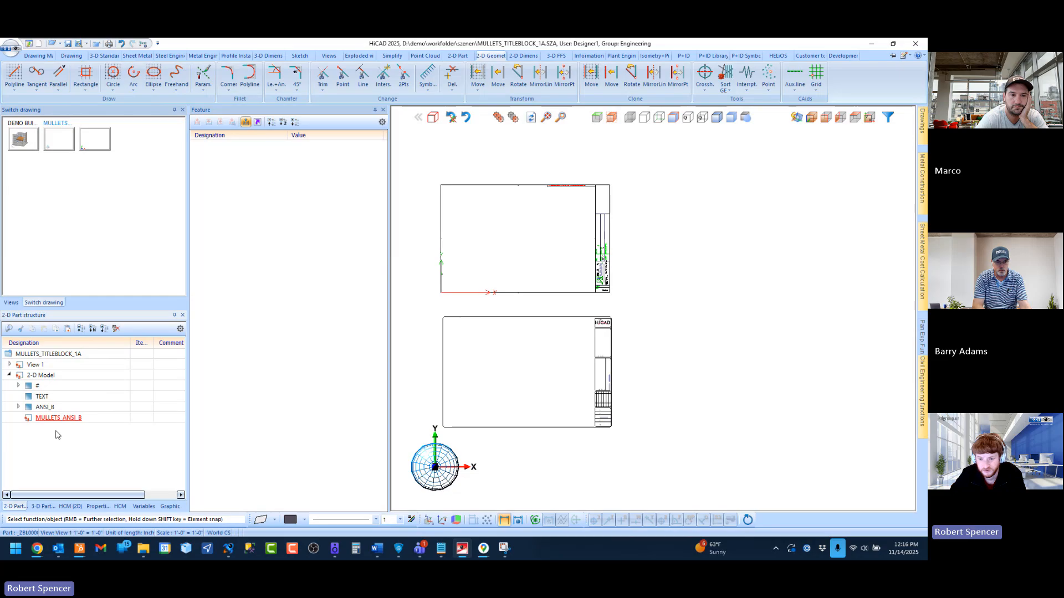
# Step: Check the part name of the ANSI_B frame's sub-part and create a sub-part named SCHRIFE under MULLETS_ANSI_B
pyautogui.click(19, 407)
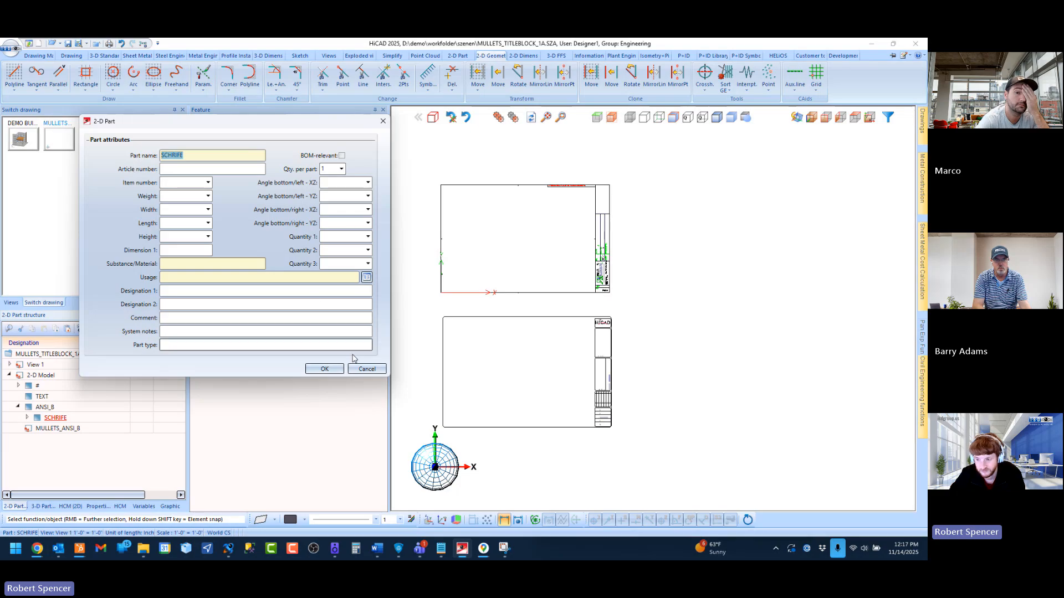
pyautogui.click(366, 369)
pyautogui.rightClick(59, 428)
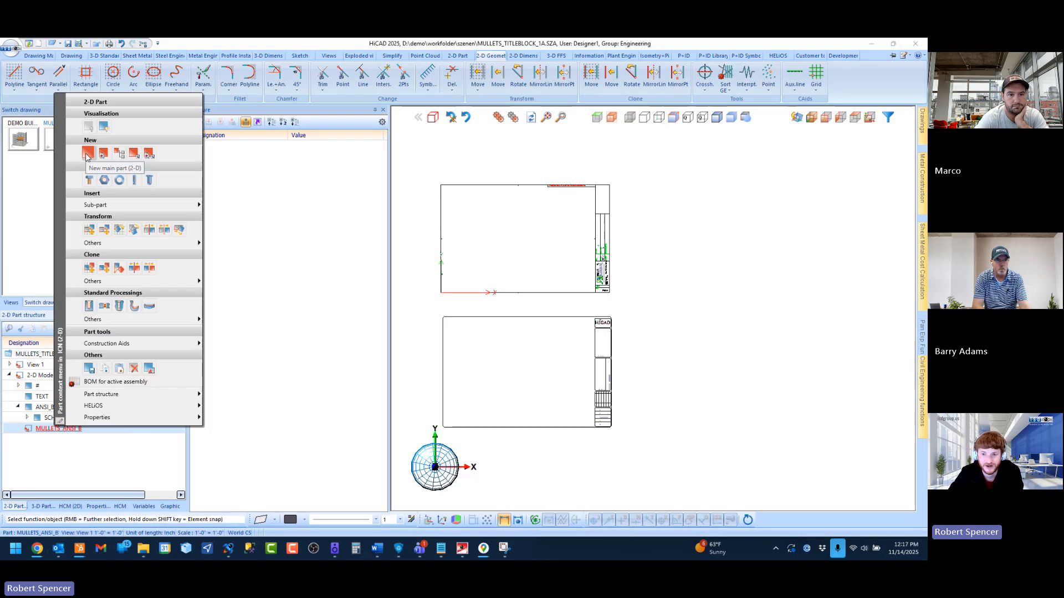
pyautogui.click(135, 156)
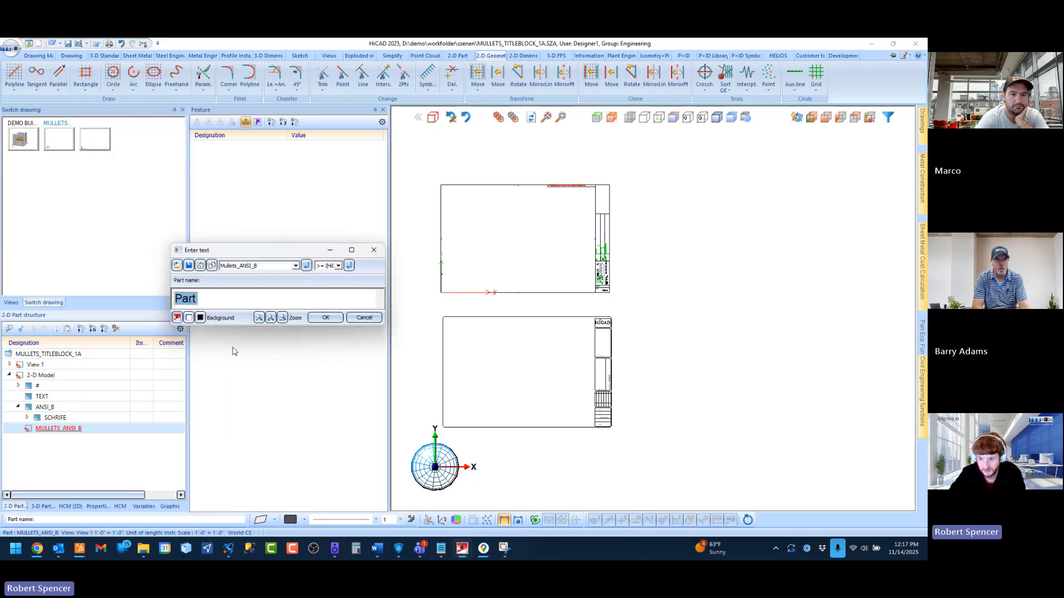
pyautogui.write('SCHRIFE')
pyautogui.press('Return')
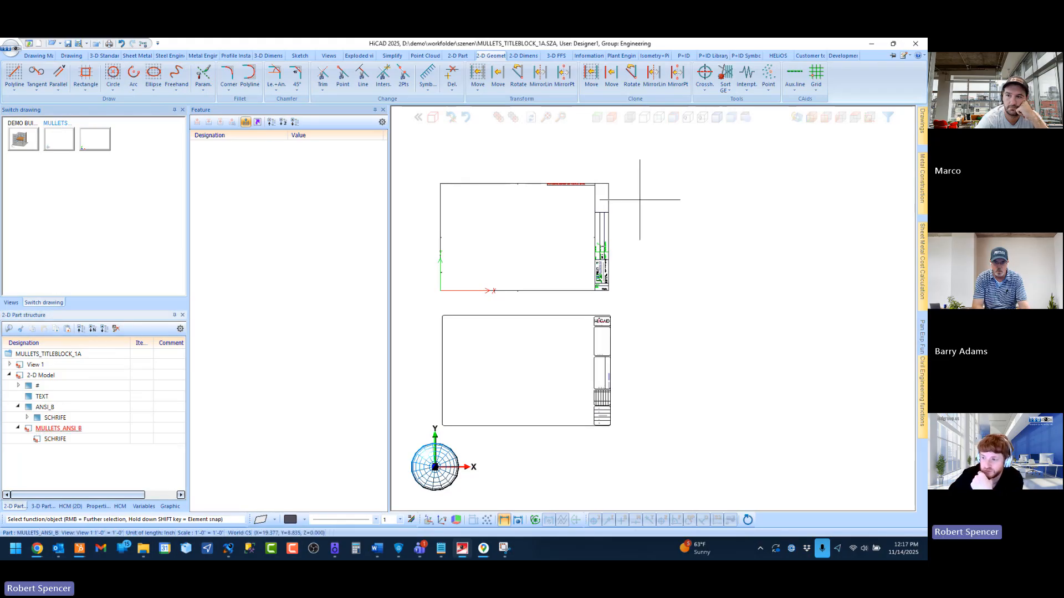
# Step: Inspect the imported Mullets sheet's border and title block against the ANSI B frame and the new MULLETS_ANSI_B structure
pyautogui.scroll(3, 505, 292)
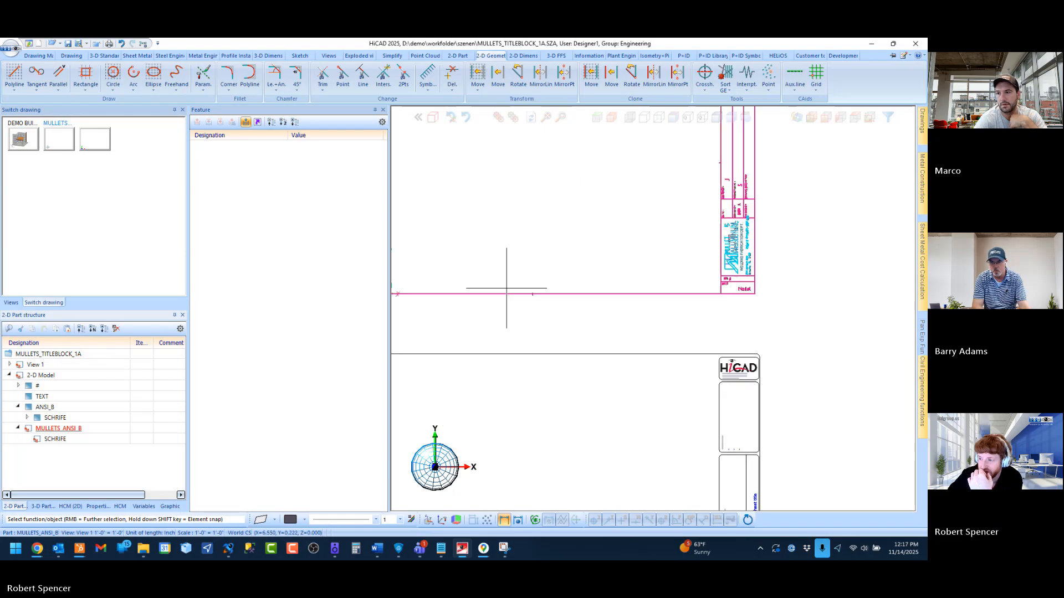
pyautogui.scroll(-3, 688, 292)
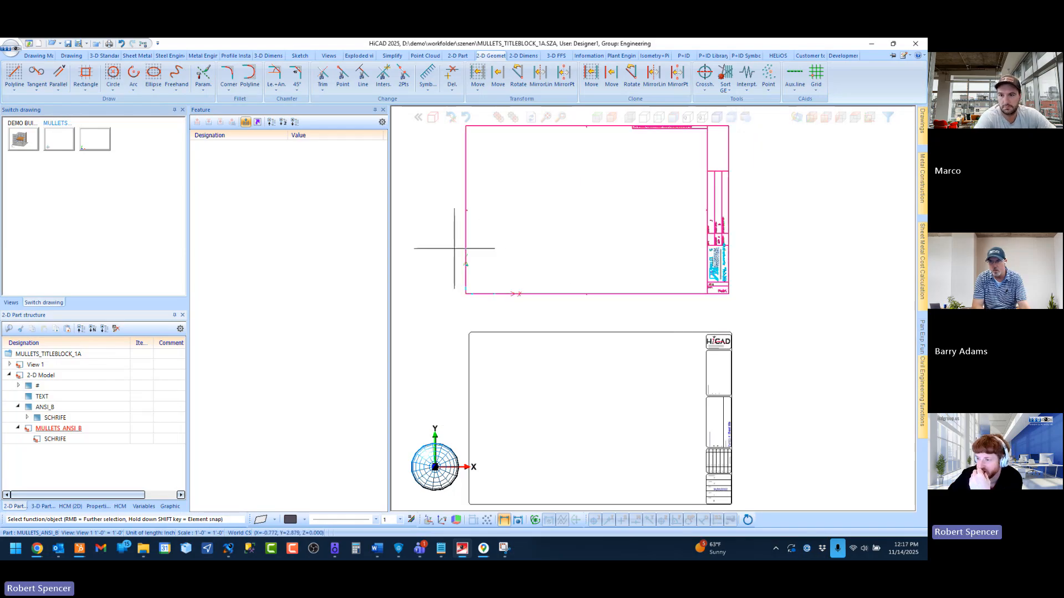
pyautogui.scroll(3, 454, 248)
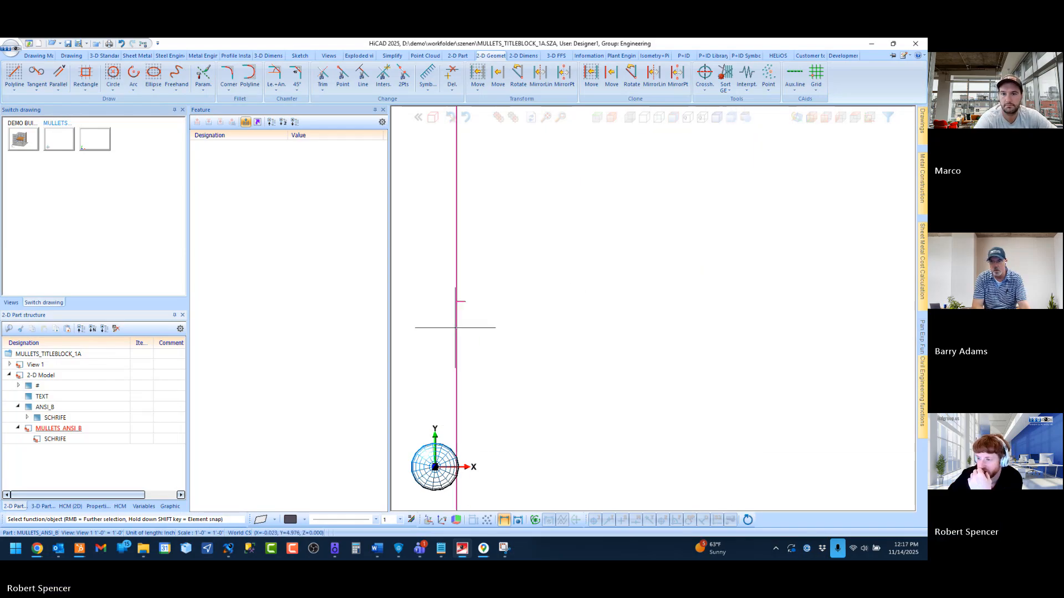
pyautogui.scroll(-4, 451, 310)
pyautogui.scroll(1, 502, 279)
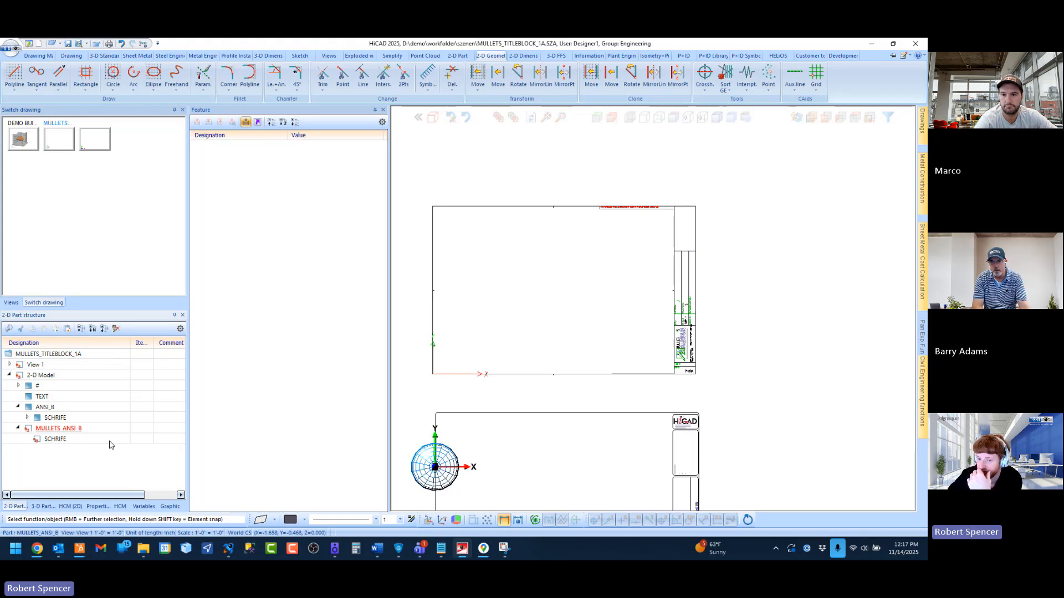
pyautogui.click(56, 441)
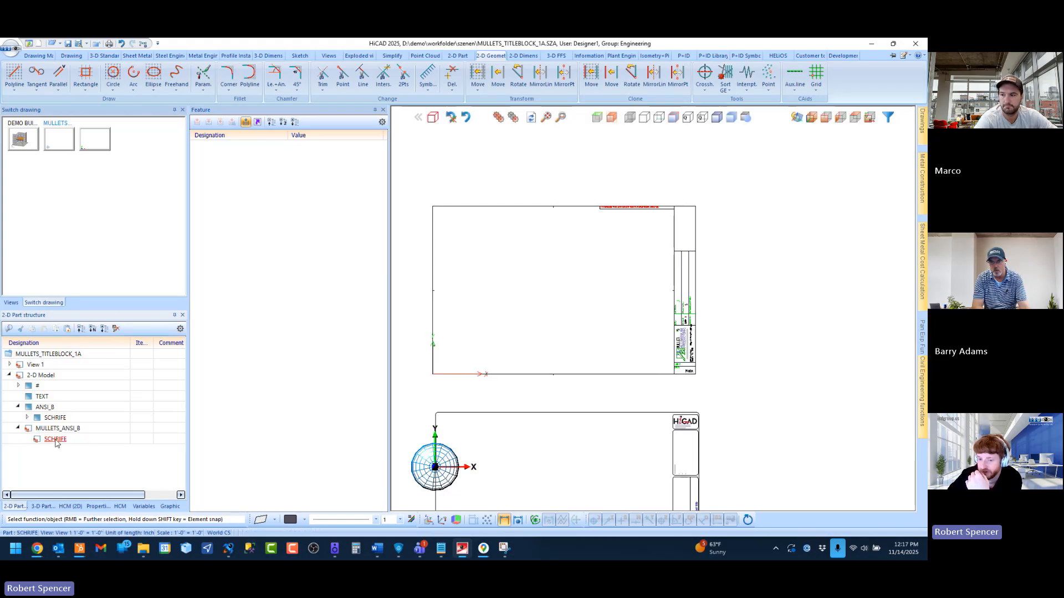
pyautogui.click(56, 430)
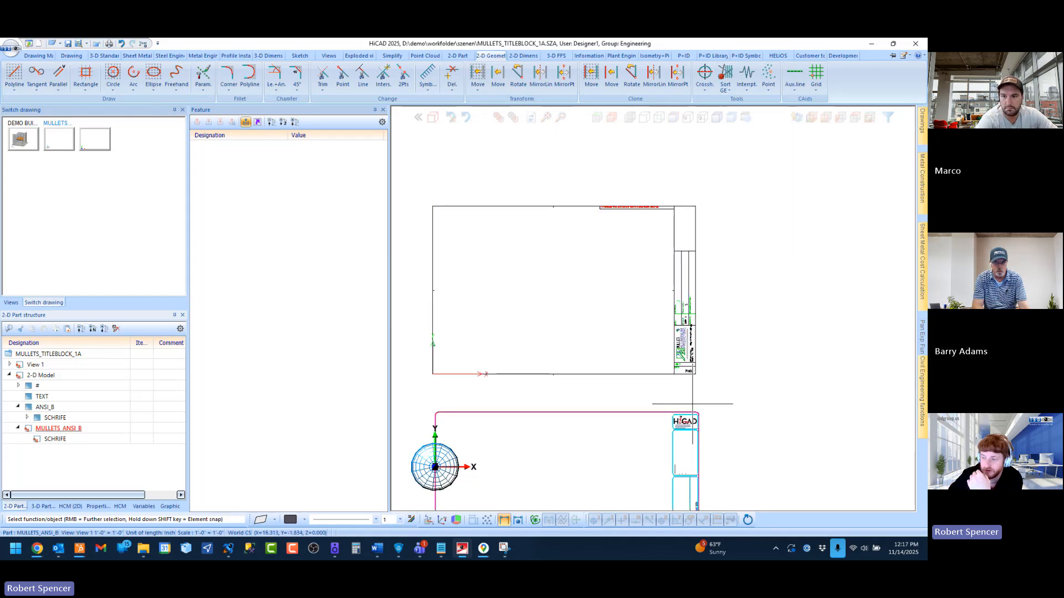
pyautogui.scroll(-4, 536, 280)
pyautogui.scroll(1, 538, 340)
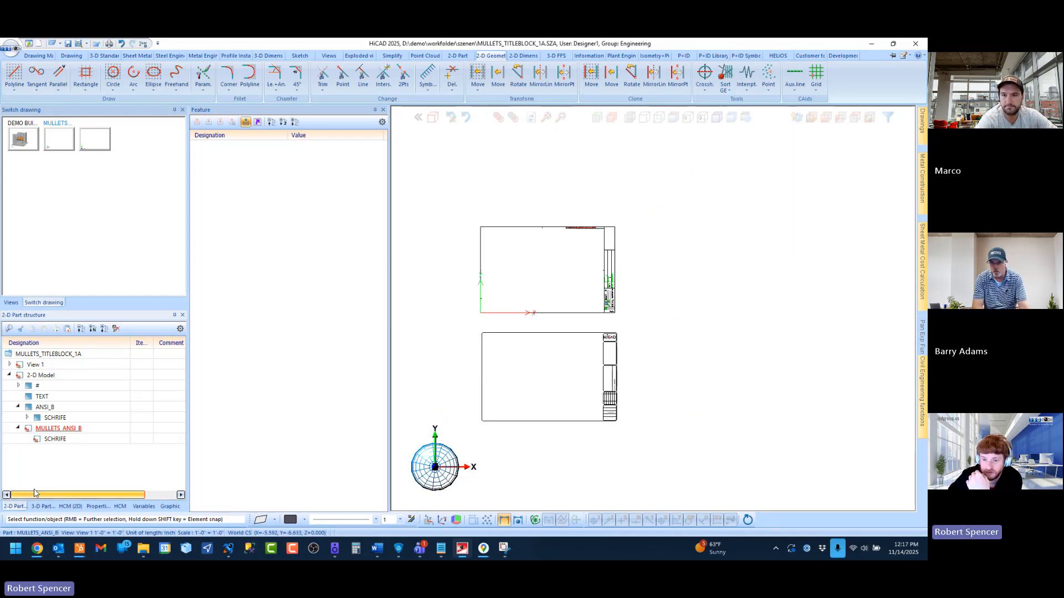
# Step: Hide the SCHRIFE sub-part of ANSI_B and inspect which frame geometry and text belong to ANSI_B itself
pyautogui.click(47, 408)
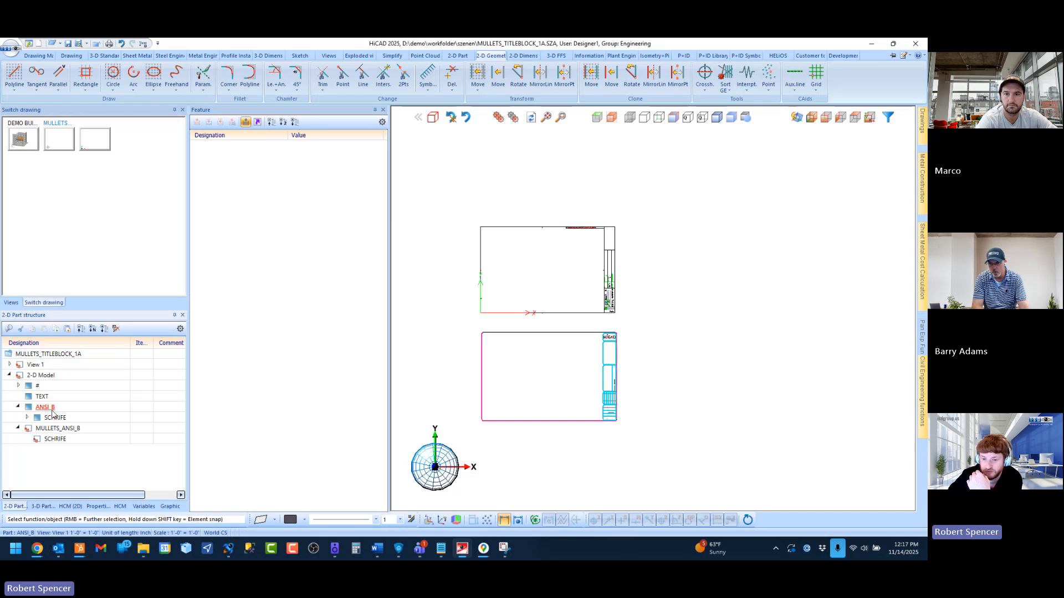
pyautogui.rightClick(53, 416)
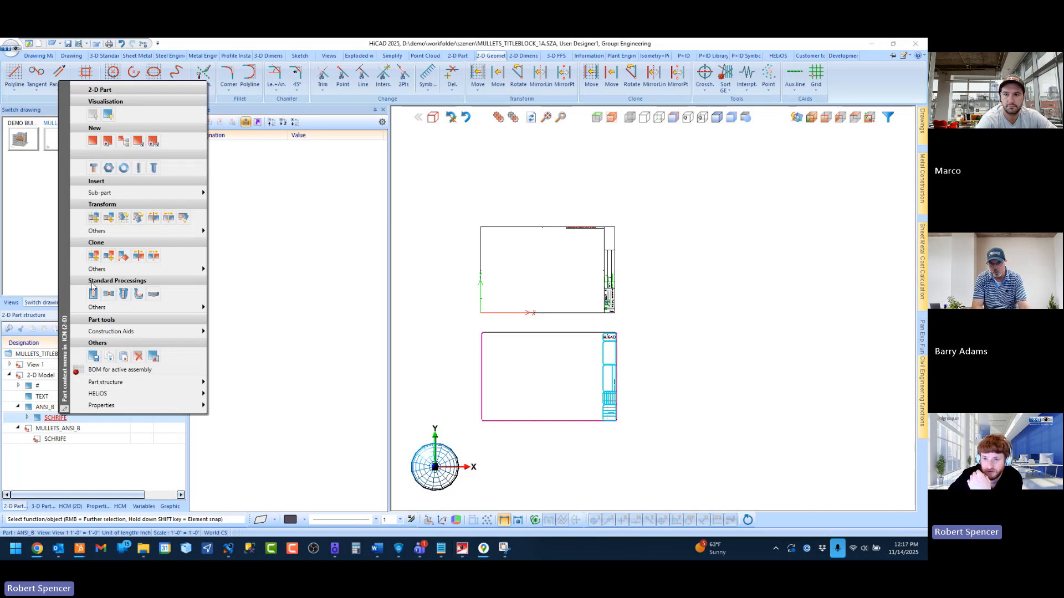
pyautogui.click(96, 120)
pyautogui.scroll(-1, 701, 425)
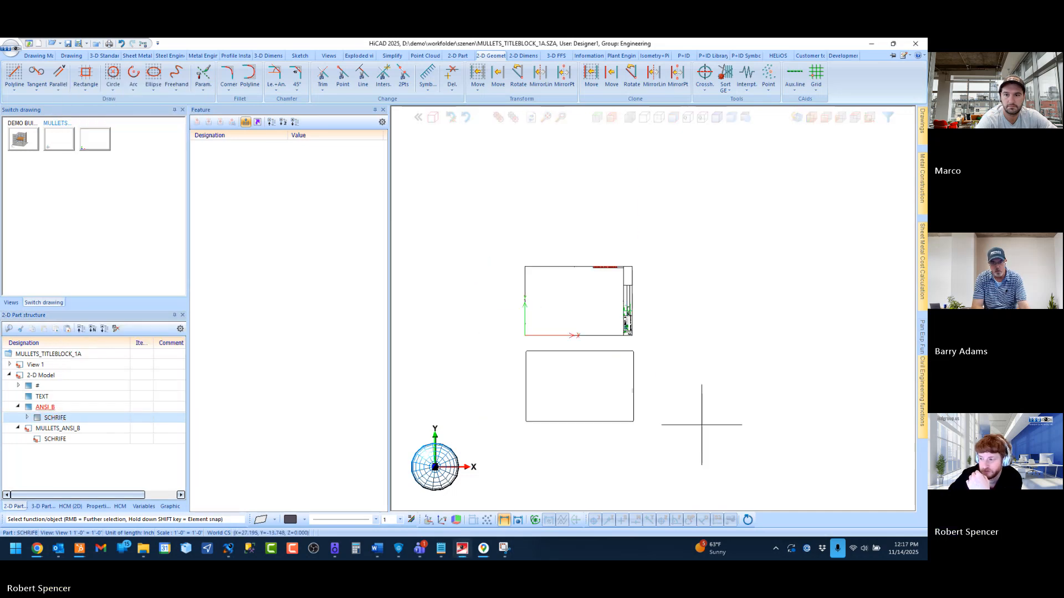
pyautogui.scroll(5, 701, 425)
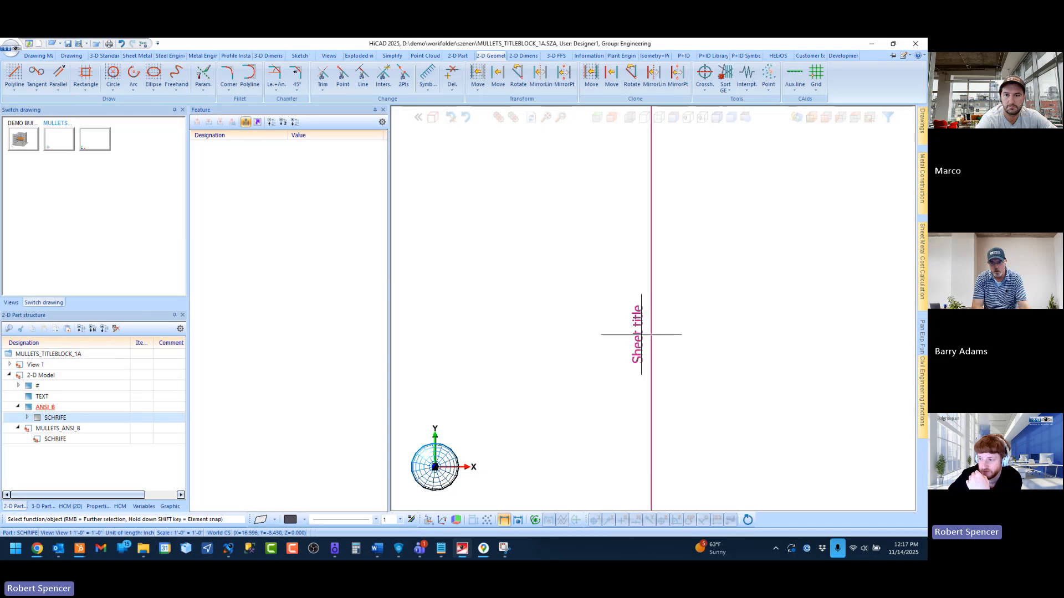
pyautogui.scroll(1, 641, 332)
pyautogui.scroll(-10, 650, 377)
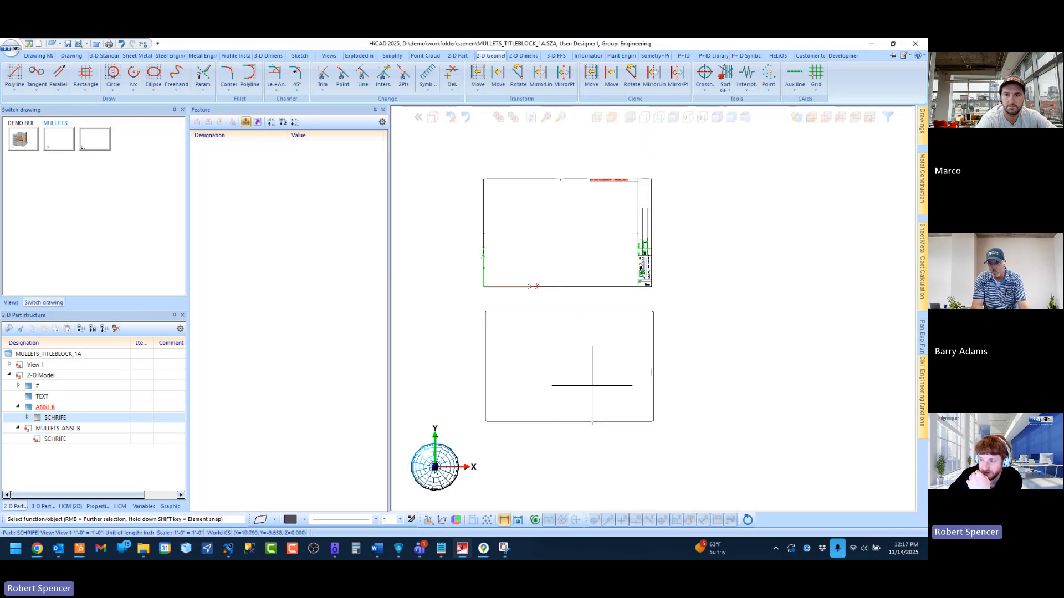
# Step: Show the SCHRIFE sub-part of ANSI_B again and inspect the title block content it holds
pyautogui.scroll(1, 591, 384)
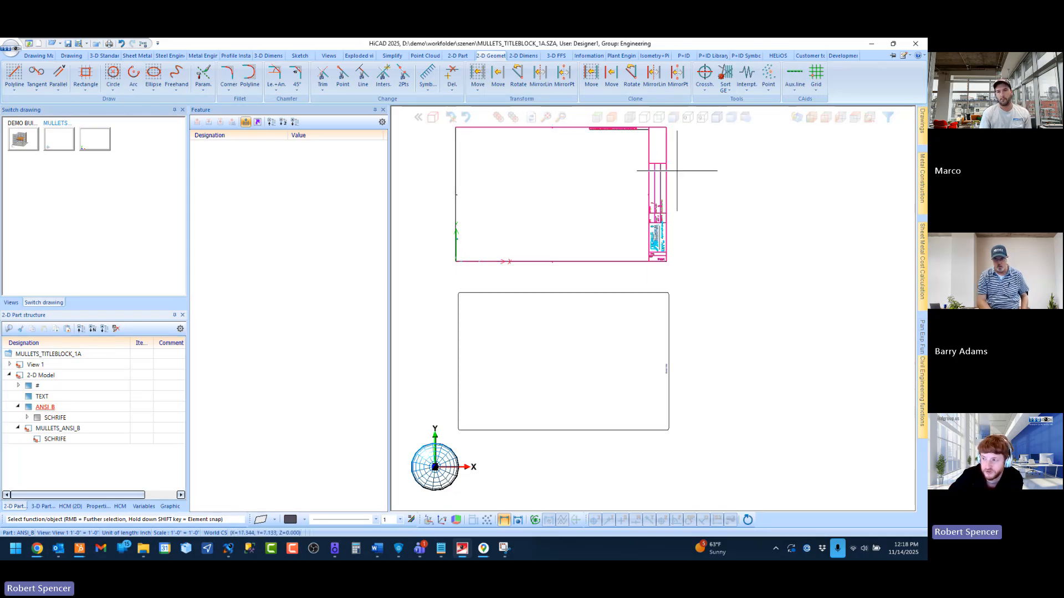
pyautogui.rightClick(55, 418)
pyautogui.click(104, 112)
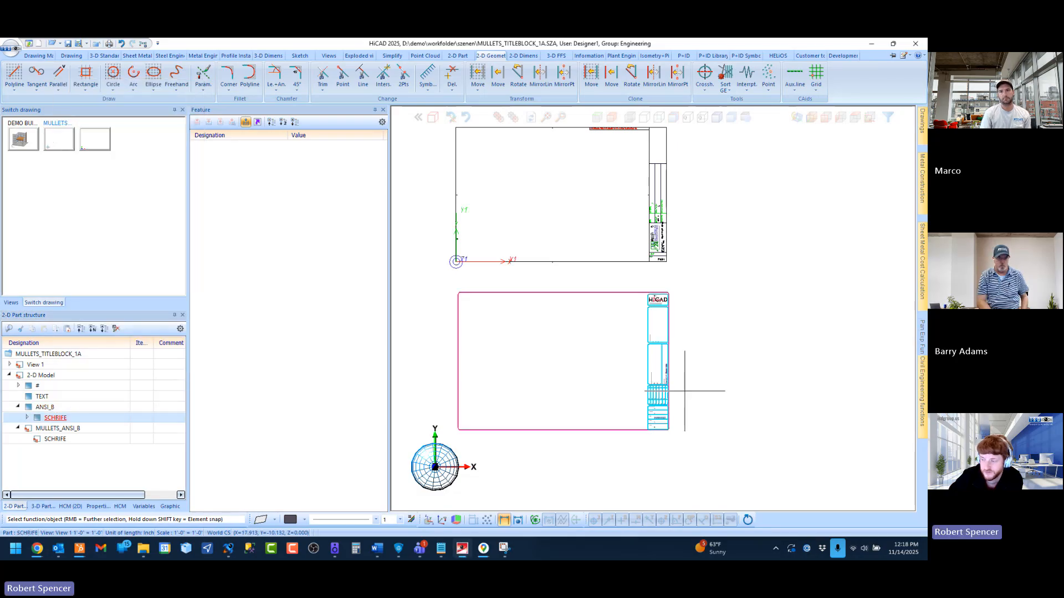
pyautogui.scroll(3, 685, 391)
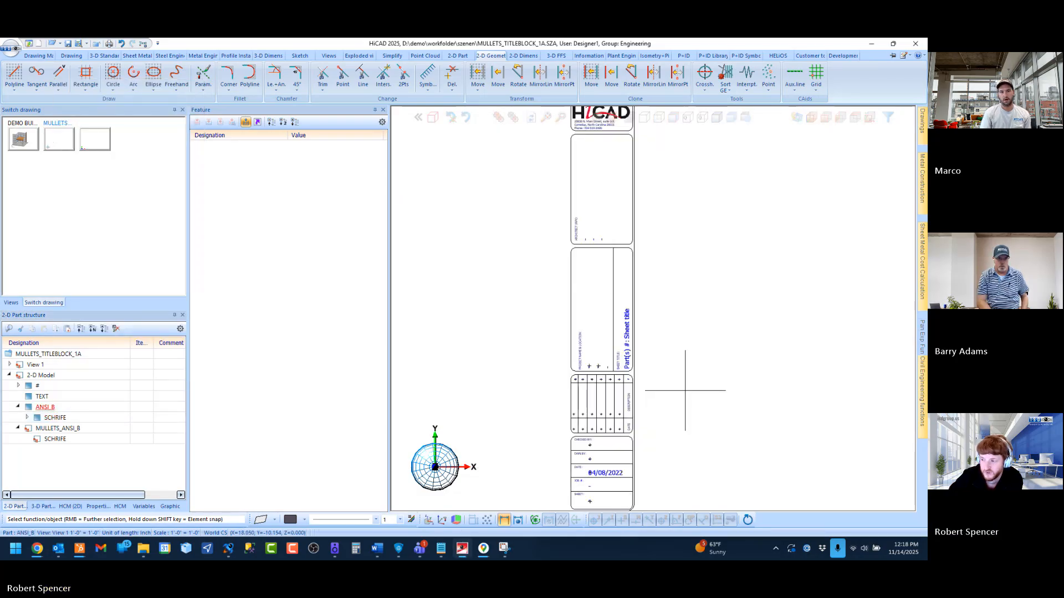
pyautogui.scroll(-4, 685, 390)
pyautogui.scroll(-2, 503, 451)
pyautogui.scroll(1, 513, 326)
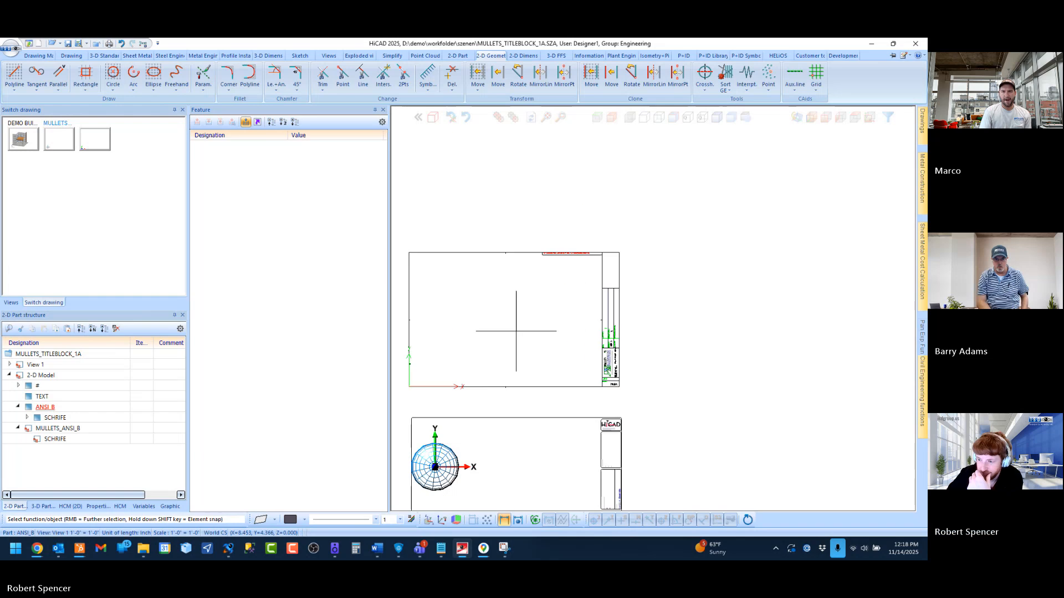
# Step: Delete the small tick mark at the middle of the Mullets sheet's lower border line
pyautogui.scroll(3, 501, 386)
pyautogui.scroll(2, 501, 386)
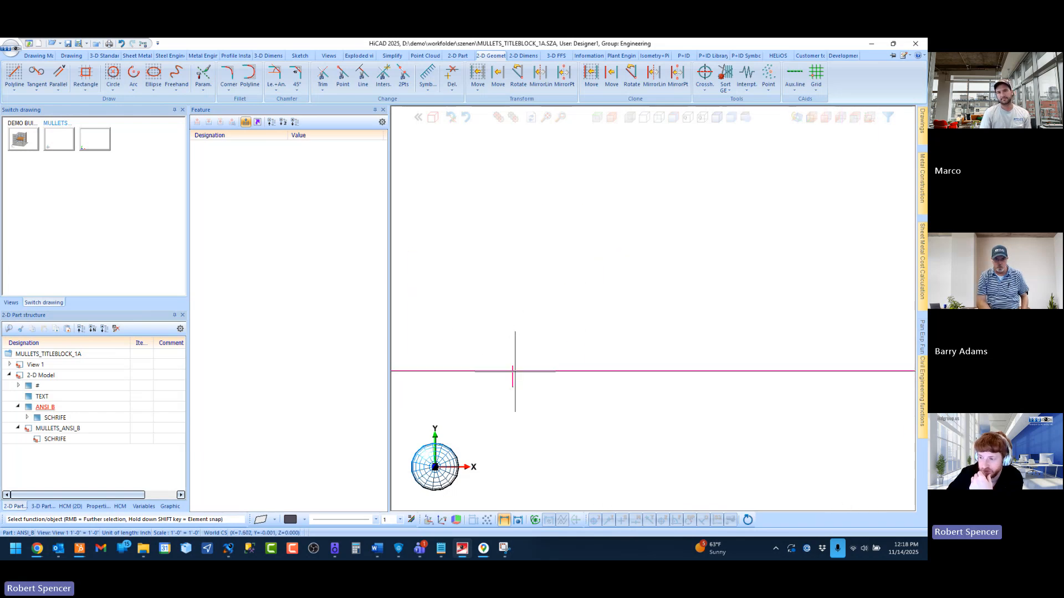
pyautogui.scroll(-5, 565, 369)
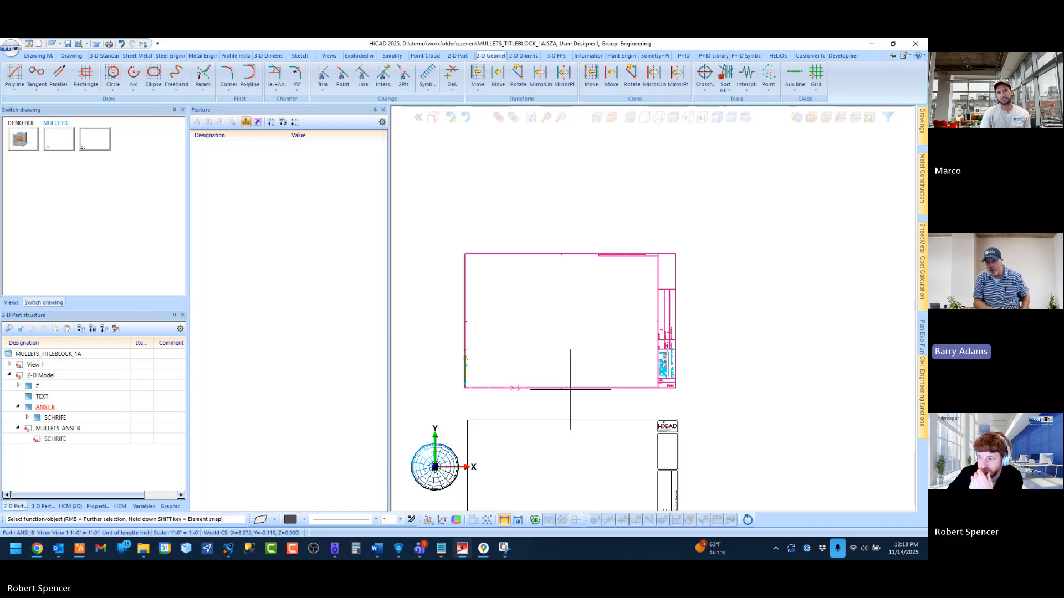
pyautogui.scroll(1, 553, 436)
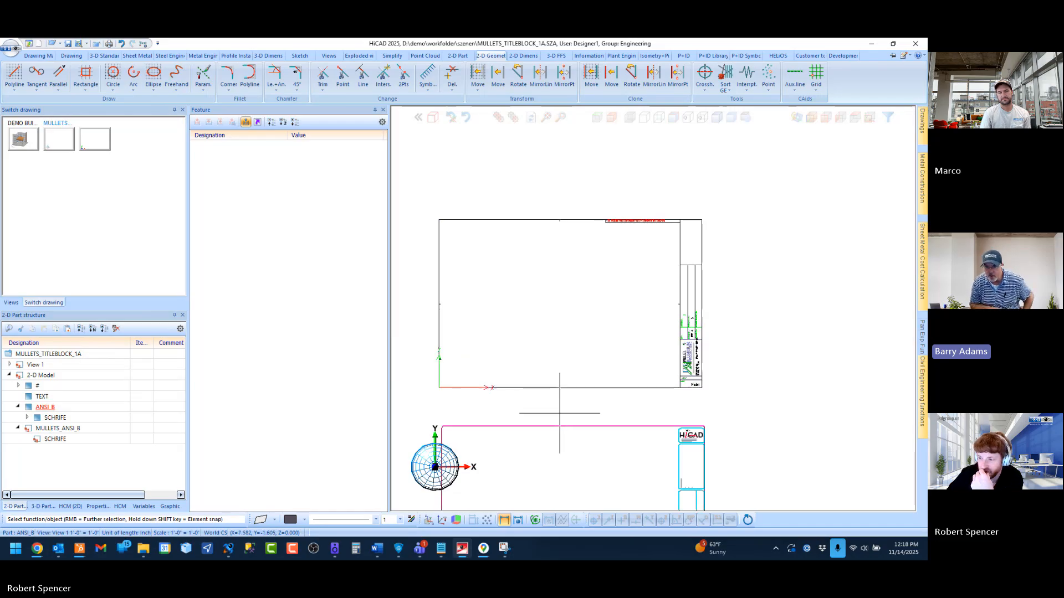
pyautogui.scroll(3, 553, 410)
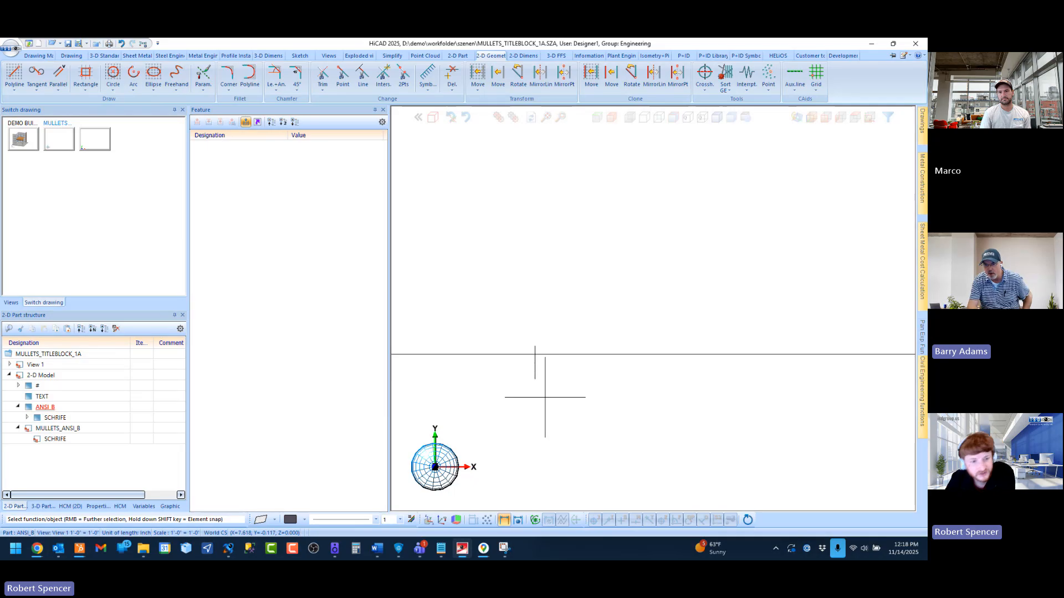
pyautogui.scroll(-4, 588, 421)
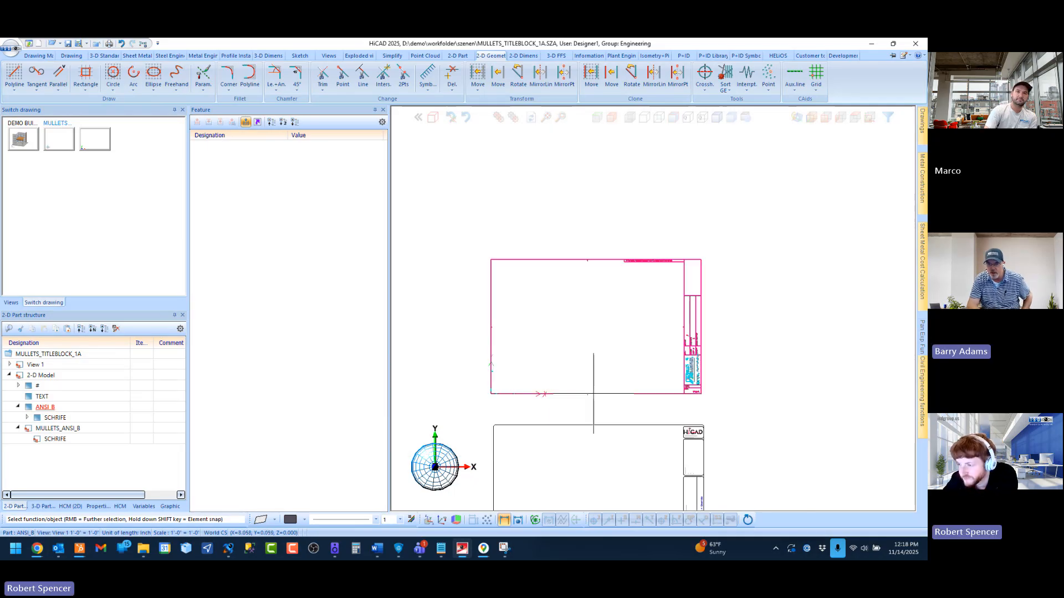
pyautogui.scroll(1, 579, 408)
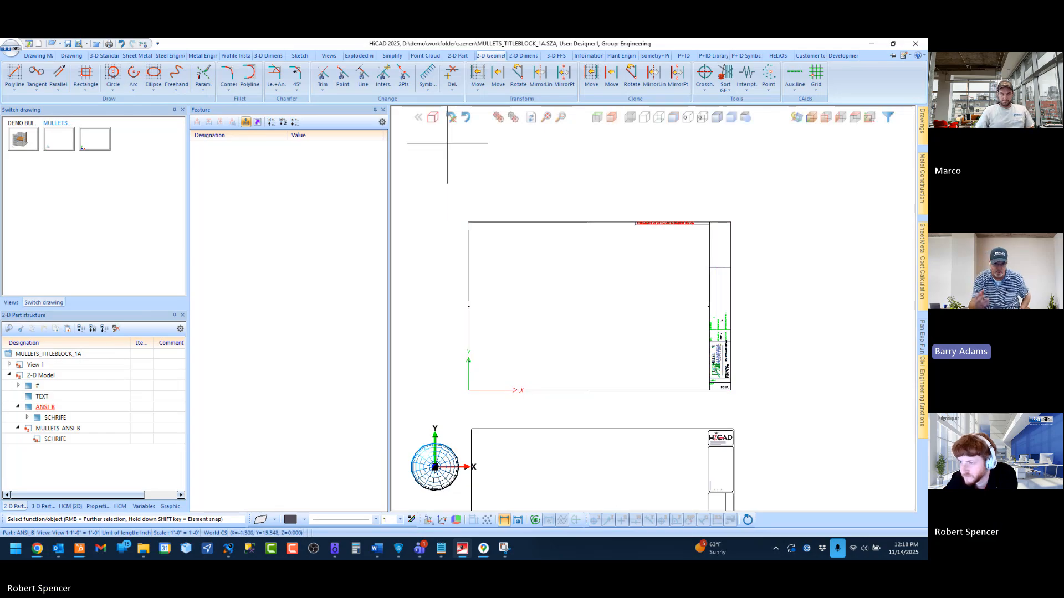
pyautogui.scroll(5, 572, 387)
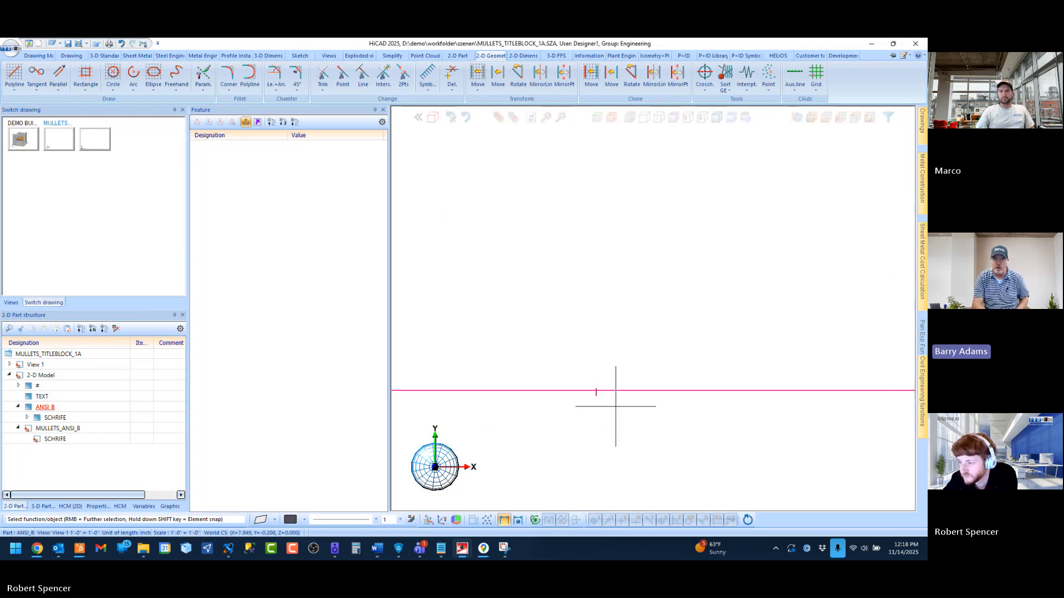
pyautogui.click(452, 76)
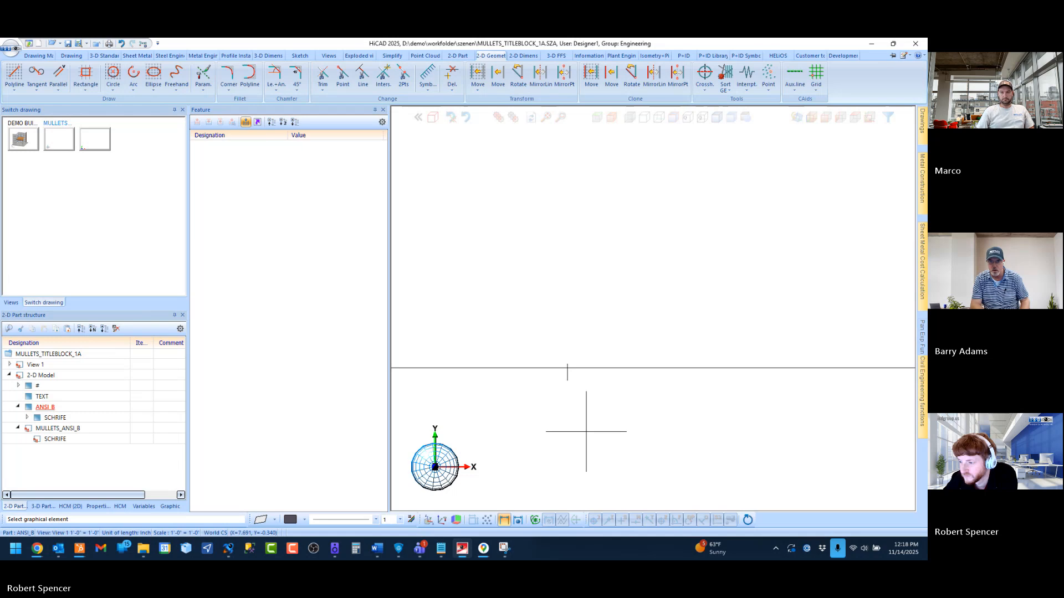
pyautogui.scroll(-5, 646, 427)
# Step: Delete the small tick marks on the Mullets sheet's left border, upper border and title block edge line
pyautogui.scroll(5, 486, 334)
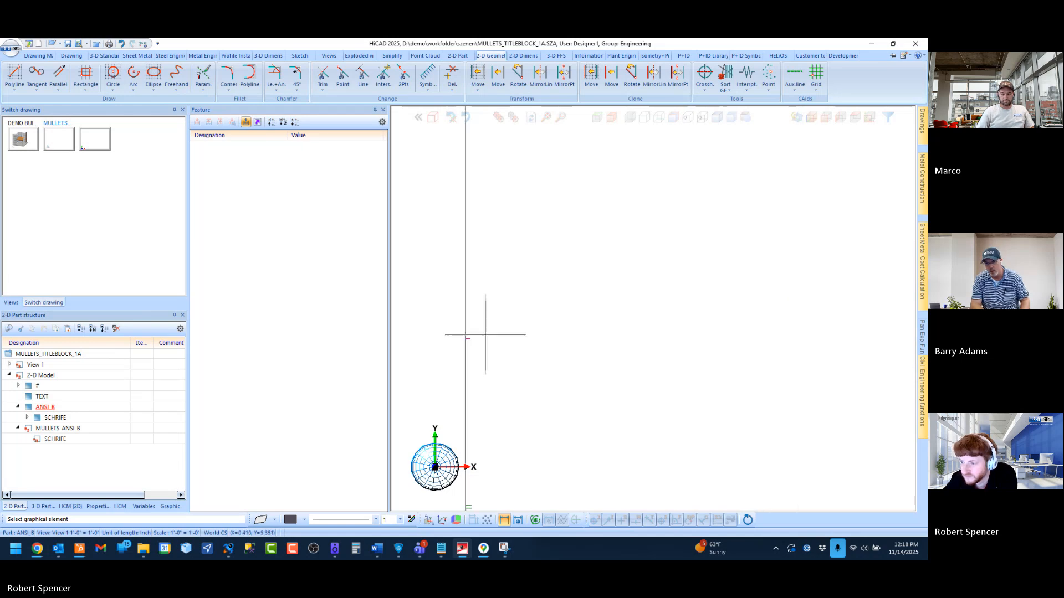
pyautogui.scroll(-5, 490, 363)
pyautogui.scroll(5, 611, 245)
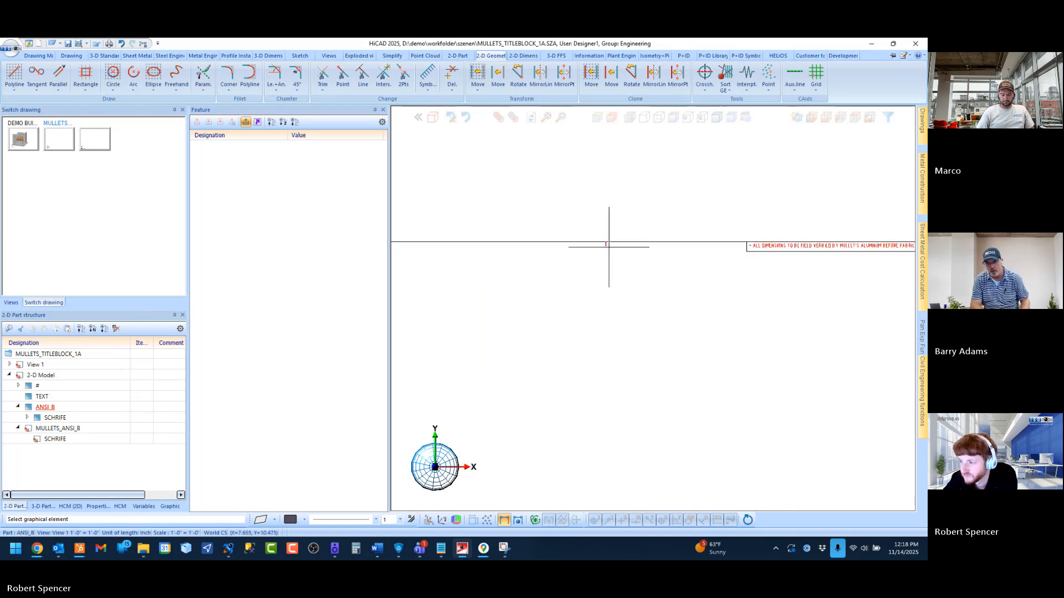
pyautogui.scroll(-5, 646, 333)
pyautogui.scroll(5, 677, 304)
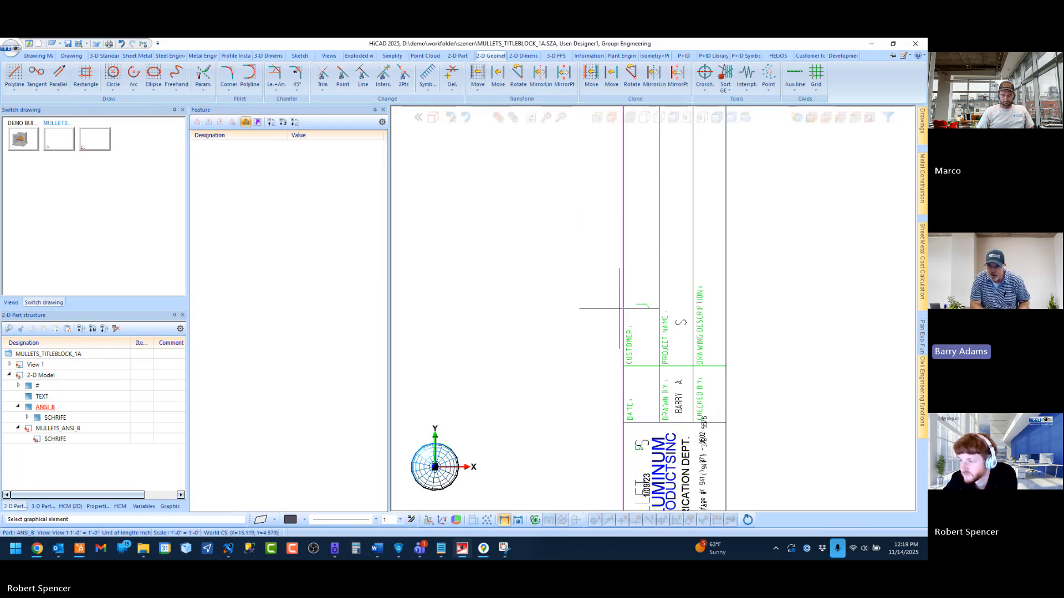
pyautogui.scroll(-5, 635, 324)
# Step: Delete the small leftover mark on the left border near the lower corner, and check the title block for further stray marks
pyautogui.scroll(6, 492, 361)
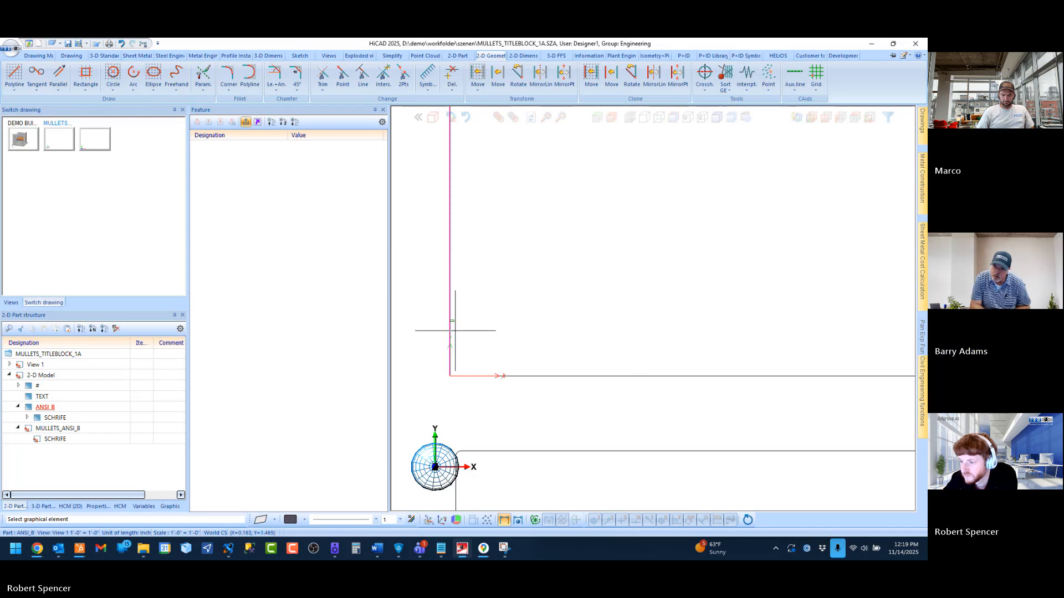
pyautogui.scroll(2, 451, 306)
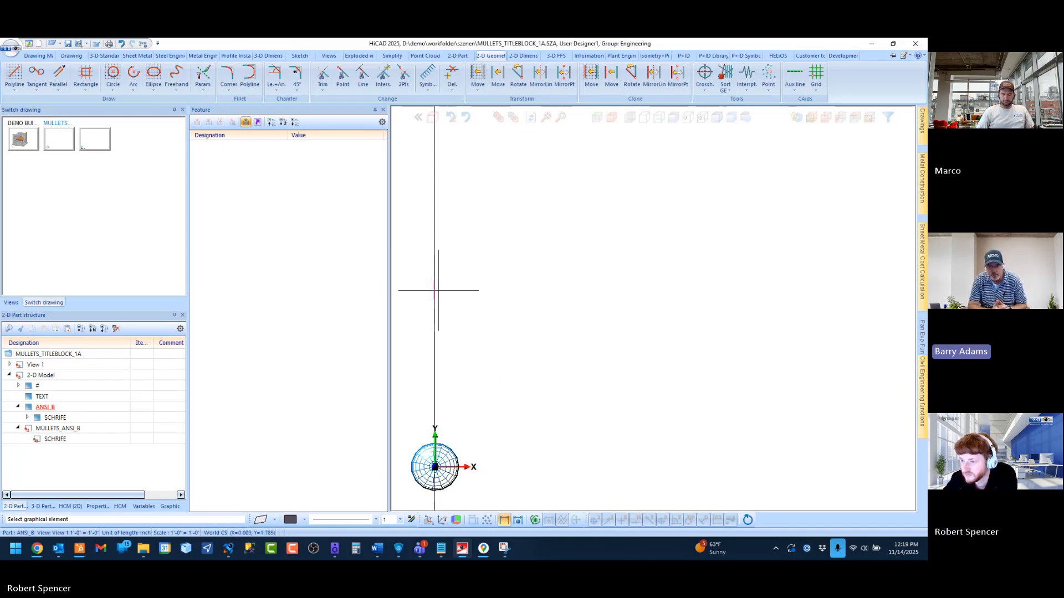
pyautogui.scroll(-2, 505, 327)
pyautogui.scroll(-4, 454, 349)
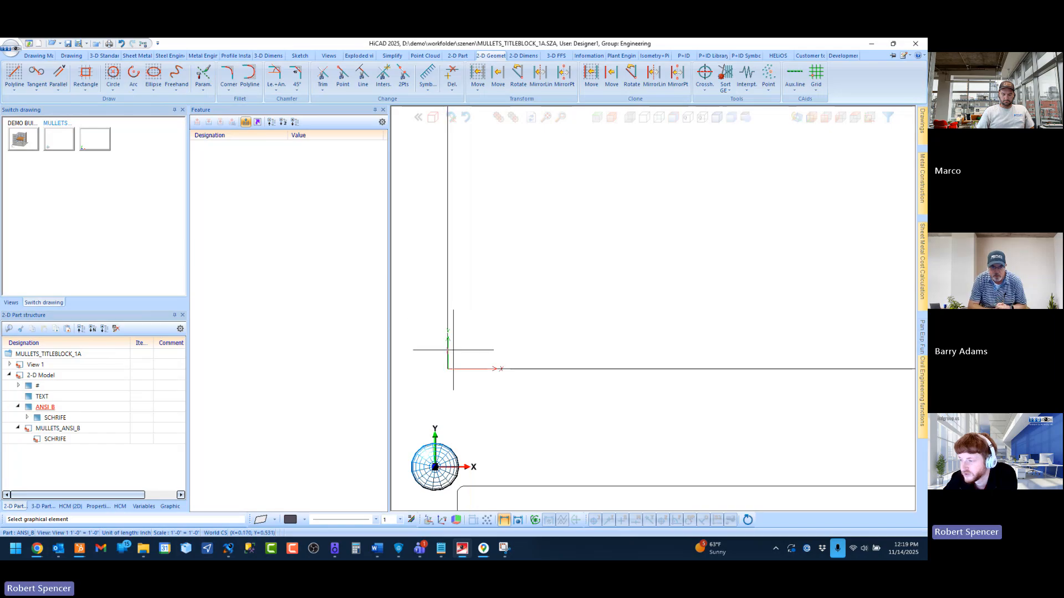
pyautogui.scroll(5, 766, 343)
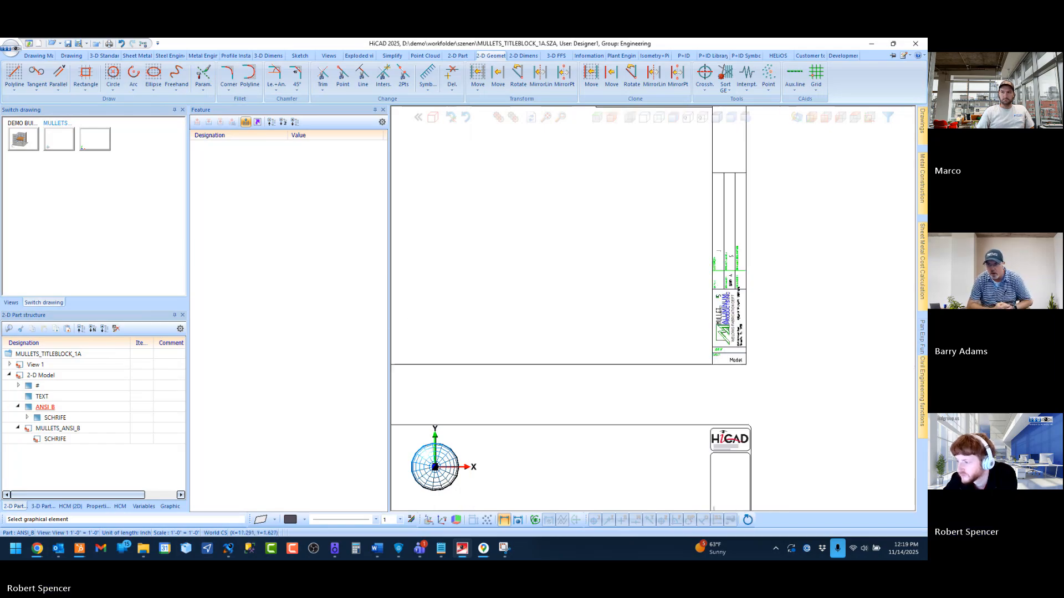
pyautogui.scroll(-3, 661, 411)
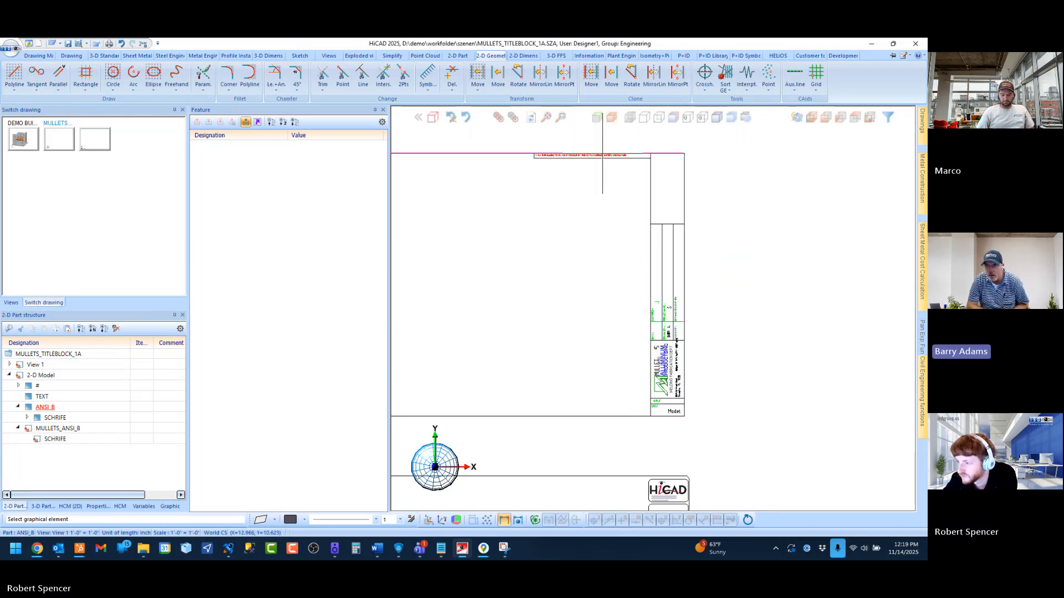
pyautogui.scroll(3, 659, 465)
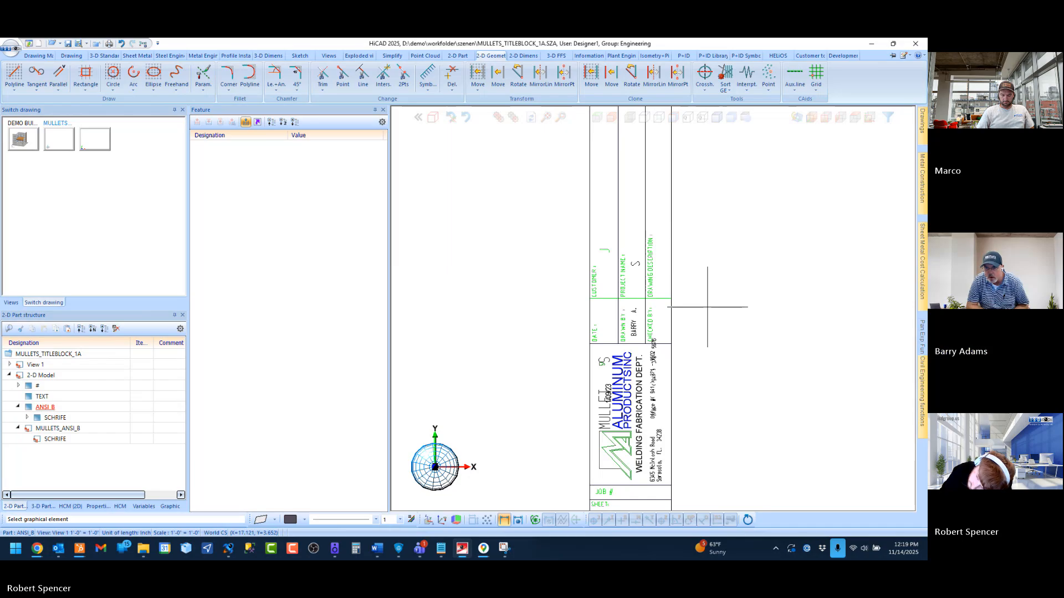
pyautogui.scroll(1, 621, 226)
pyautogui.scroll(1, 620, 226)
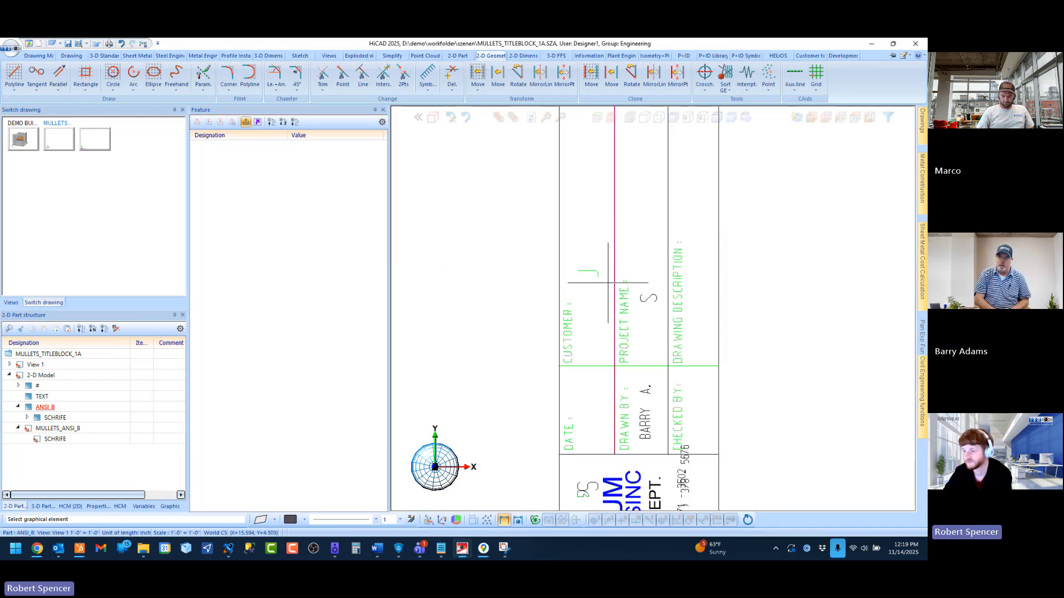
pyautogui.scroll(-5, 698, 316)
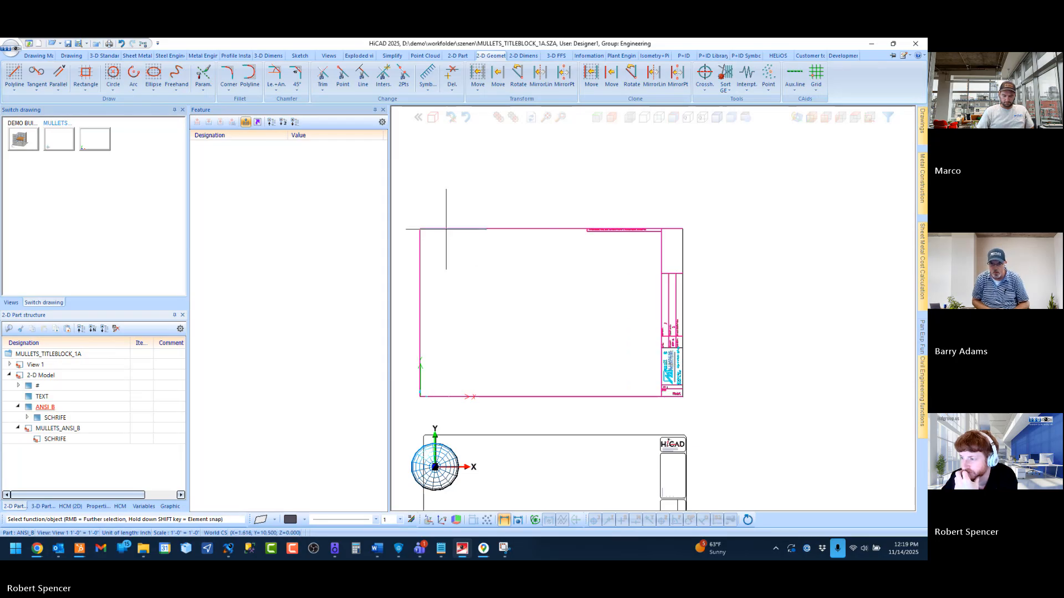
# Step: Transfer the Mullets sheet's outer border rectangle to the MULLETS_ANSI_B part as a polyline
pyautogui.click(54, 430)
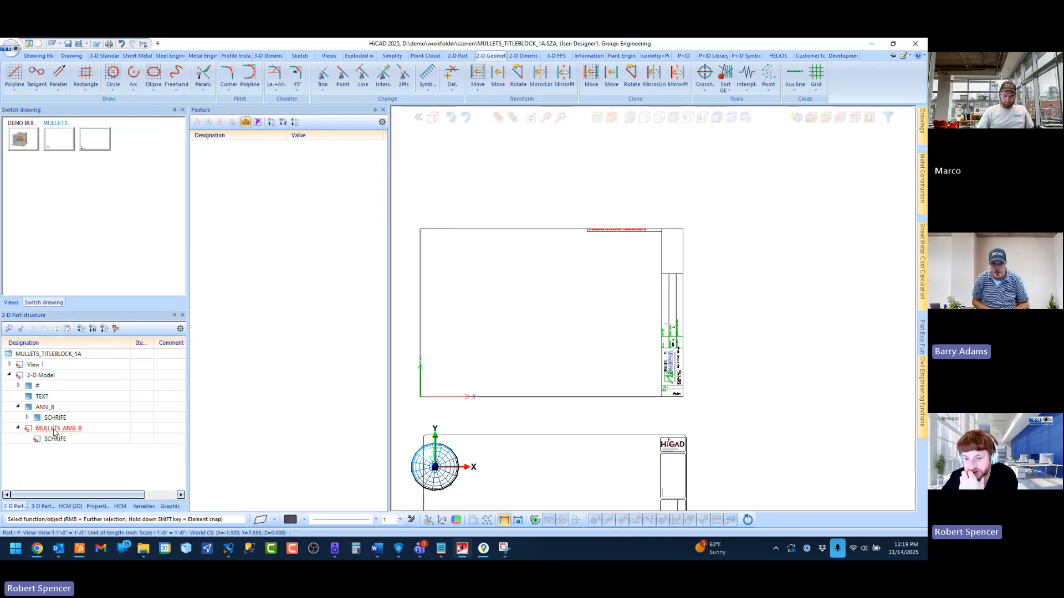
pyautogui.click(725, 83)
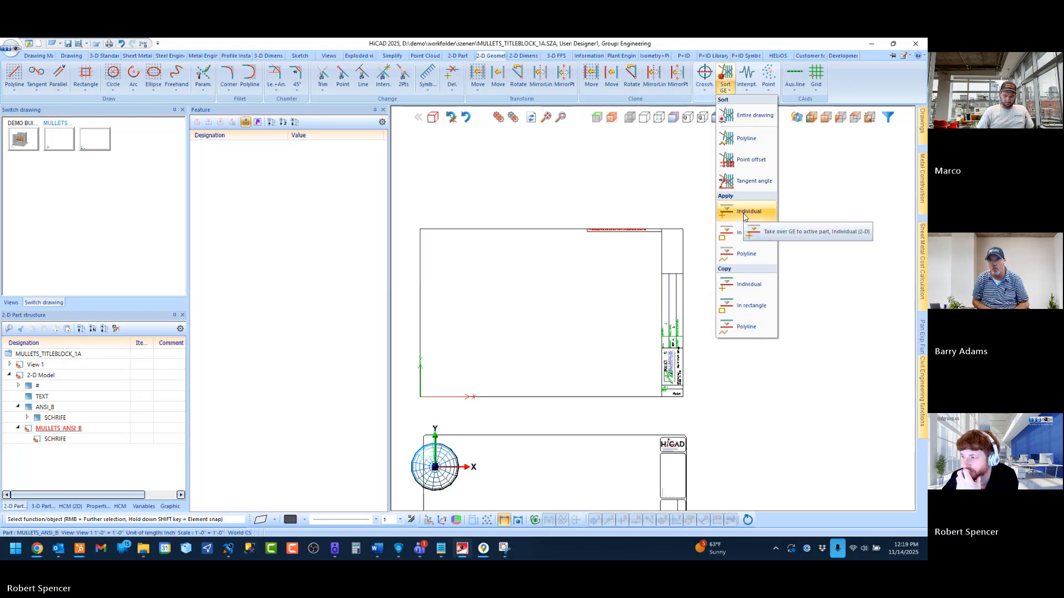
pyautogui.click(743, 255)
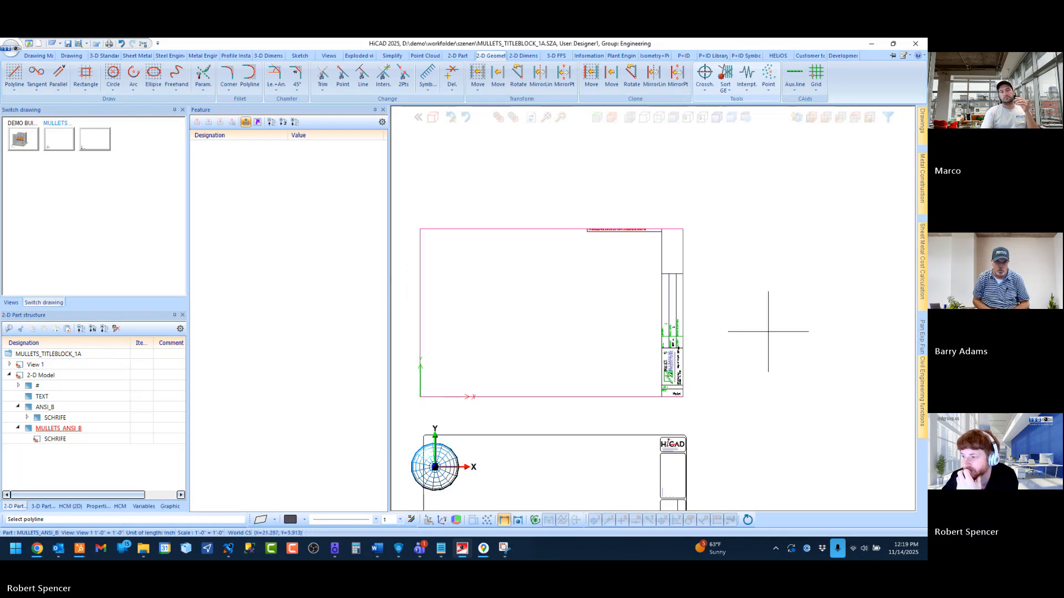
pyautogui.middleClick(783, 287)
pyautogui.scroll(-1, 783, 287)
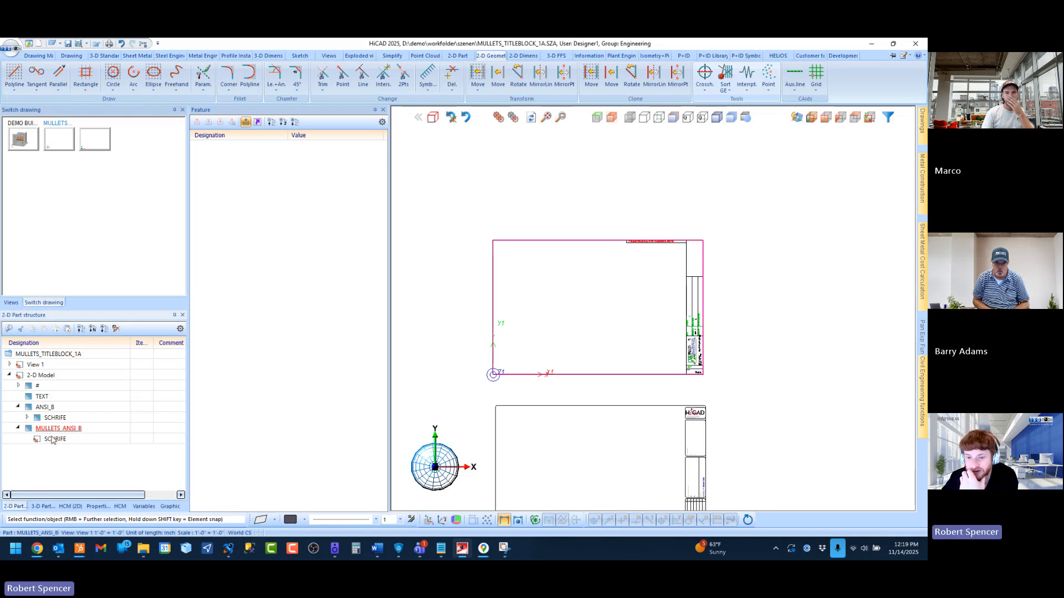
# Step: Check which geometry belongs to MULLETS_ANSI_B by temporarily hiding the # and TEXT parts, showing them again at the end
pyautogui.click(38, 386)
pyautogui.keyDown('shift'); pyautogui.click(40, 392); pyautogui.keyUp('shift')
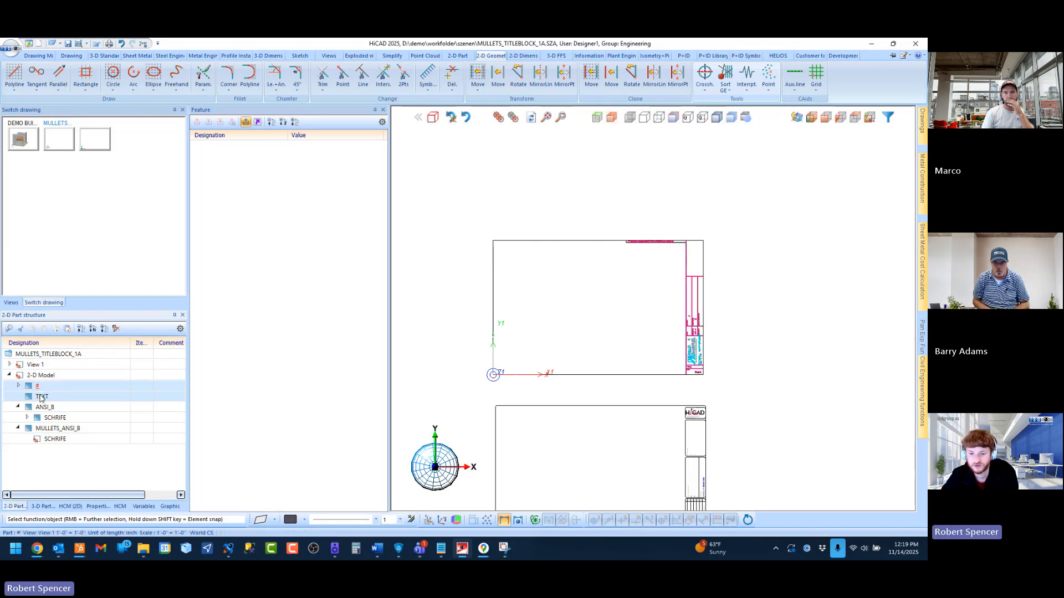
pyautogui.rightClick(39, 393)
pyautogui.click(76, 233)
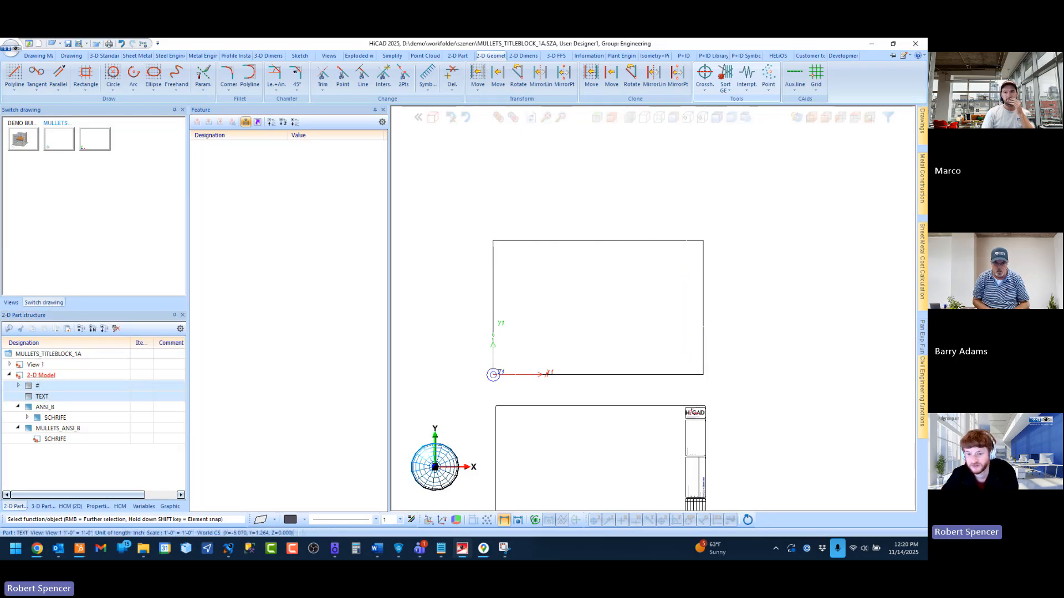
pyautogui.click(59, 430)
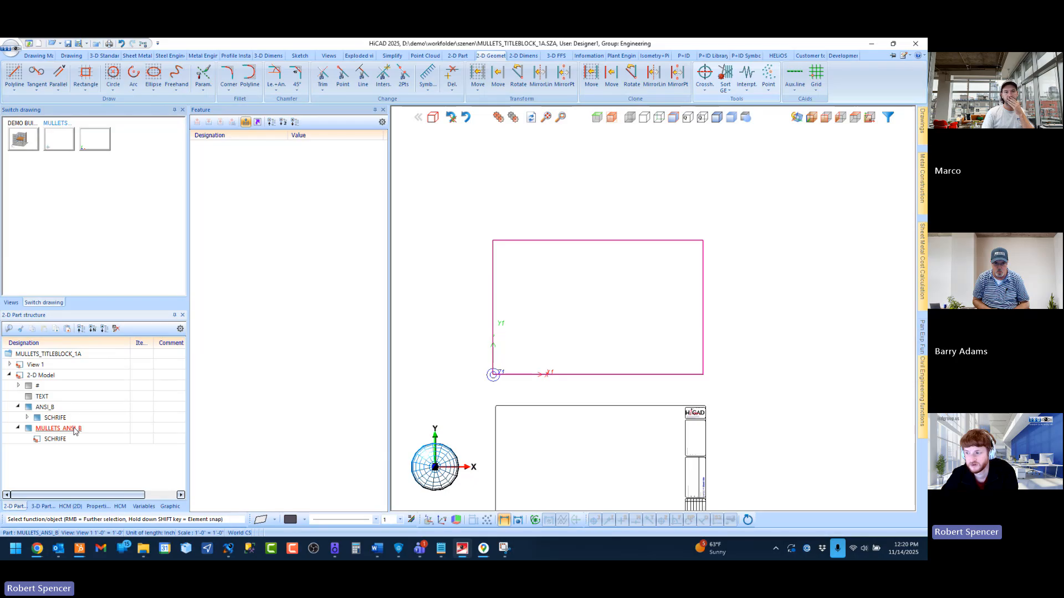
pyautogui.click(52, 386)
pyautogui.keyDown('shift'); pyautogui.click(45, 397); pyautogui.keyUp('shift')
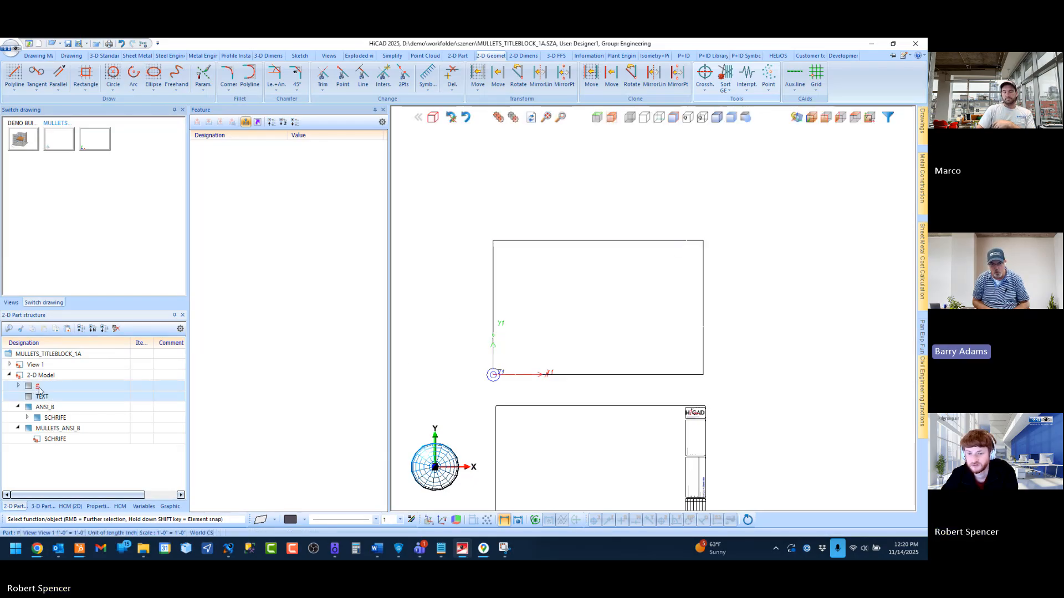
pyautogui.rightClick(38, 386)
pyautogui.click(91, 225)
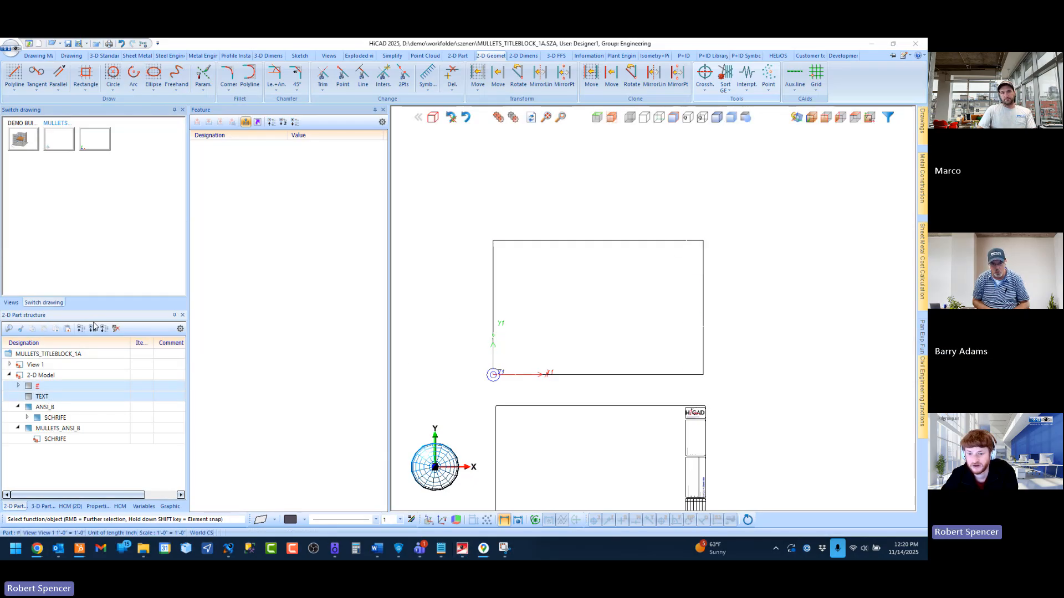
# Step: Hide the MULLETS_ANSI_B part so its border disappears, and make its SCHRIFE sub-part active and visible
pyautogui.click(55, 439)
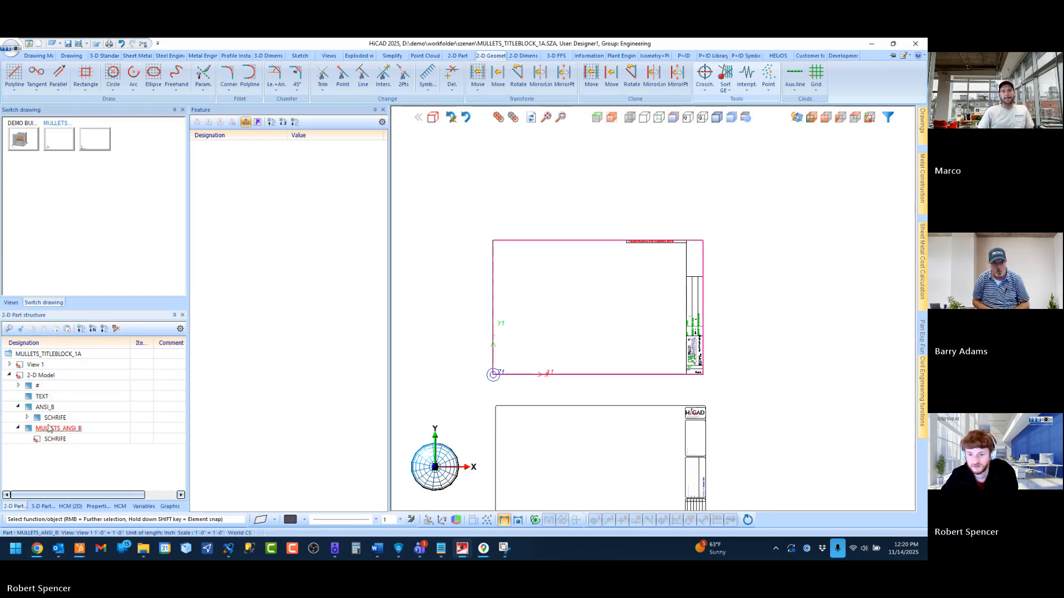
pyautogui.click(49, 428)
pyautogui.rightClick(49, 428)
pyautogui.click(96, 125)
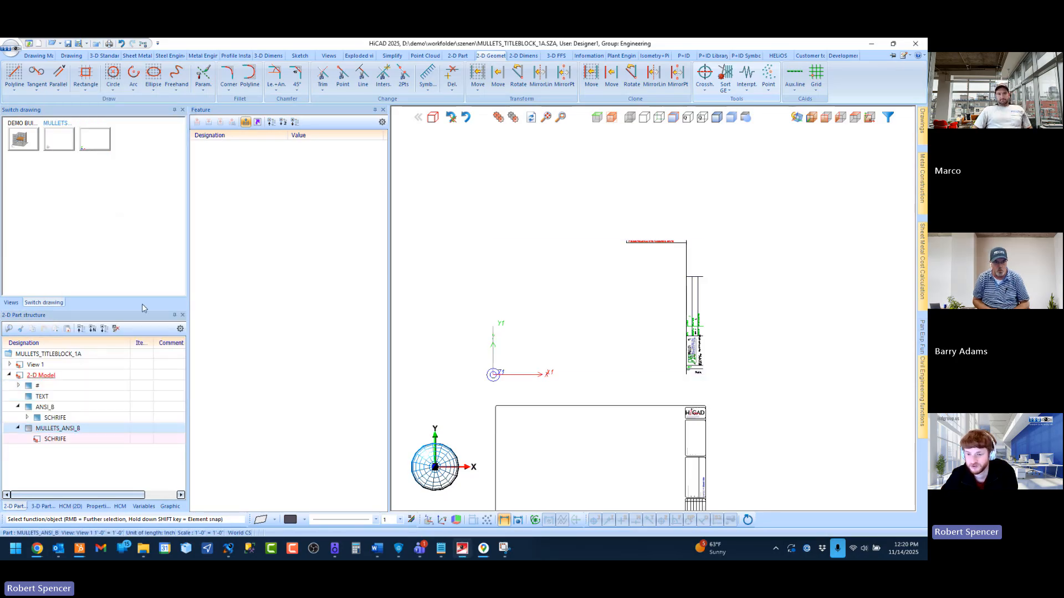
pyautogui.click(49, 441)
pyautogui.rightClick(49, 440)
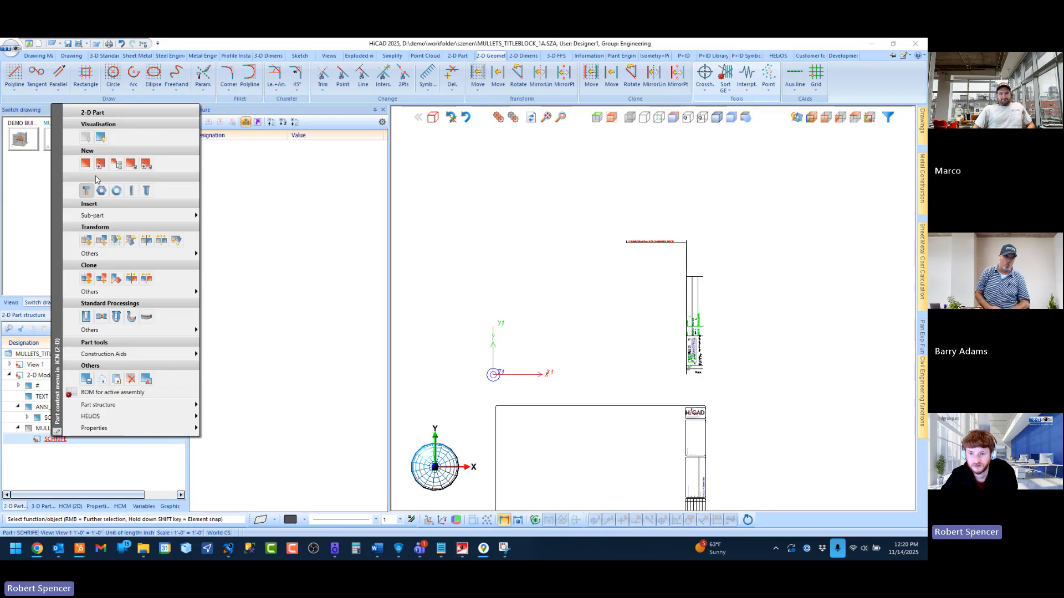
pyautogui.click(101, 138)
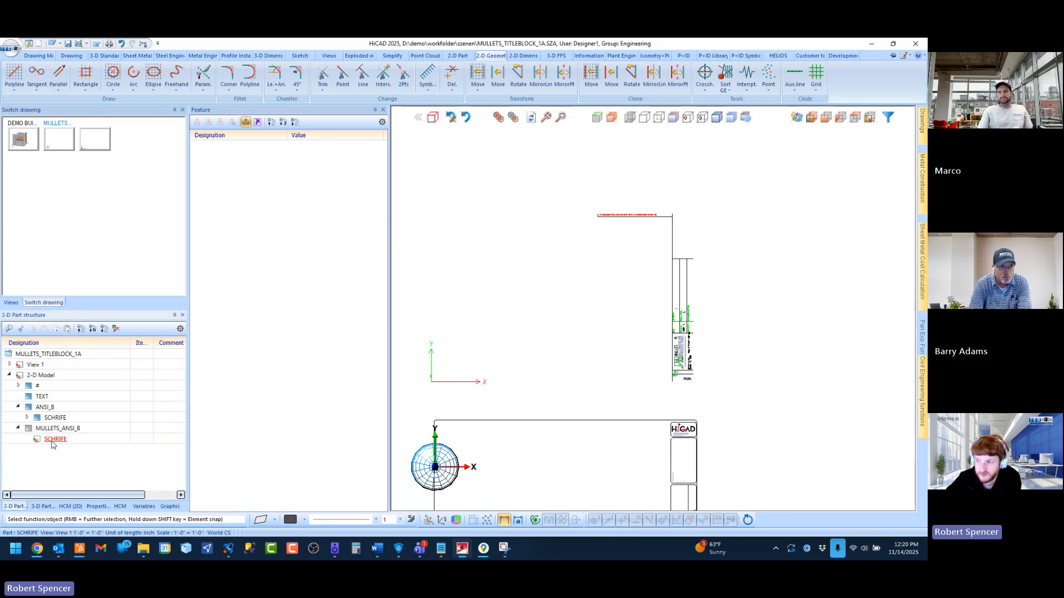
# Step: Examine the field-verification note, its bracket lines and the title block geometry on the Mullets sheet, comparing them with the ANSI_B frame below
pyautogui.scroll(5, 562, 214)
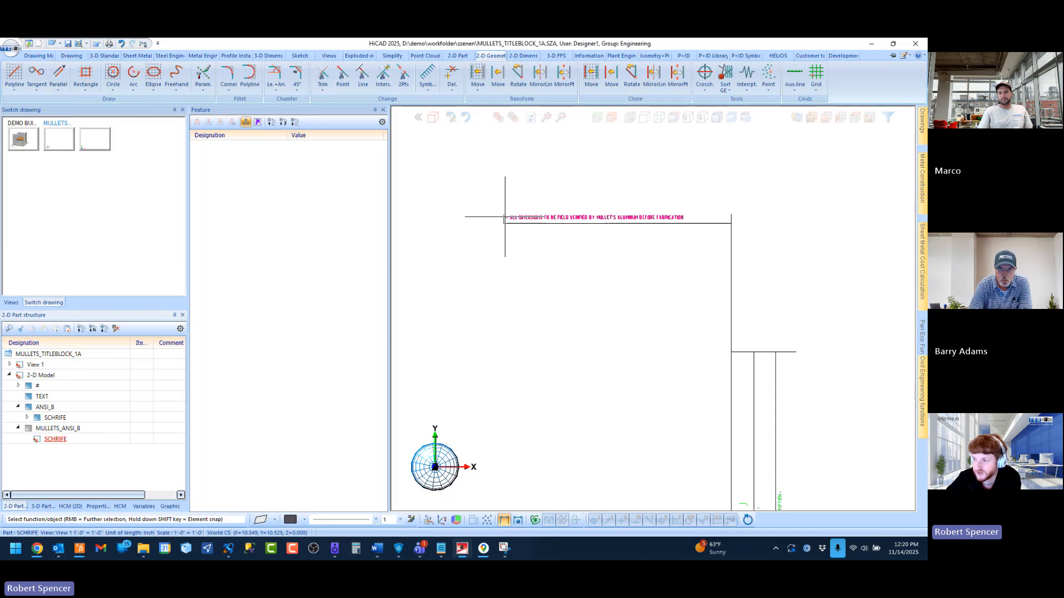
pyautogui.scroll(-2, 554, 219)
pyautogui.scroll(2, 495, 225)
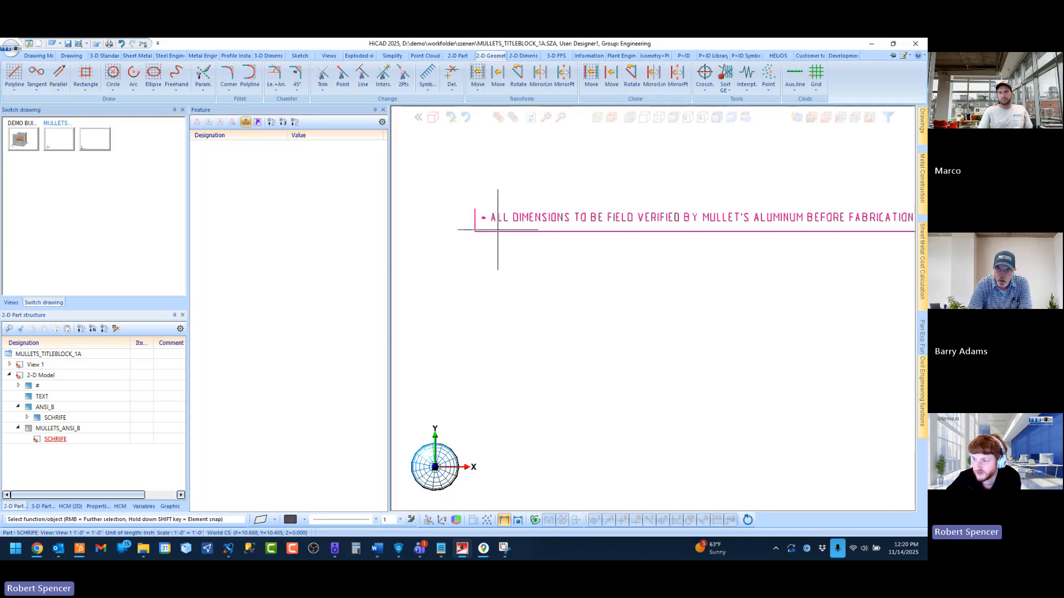
pyautogui.scroll(-1, 452, 297)
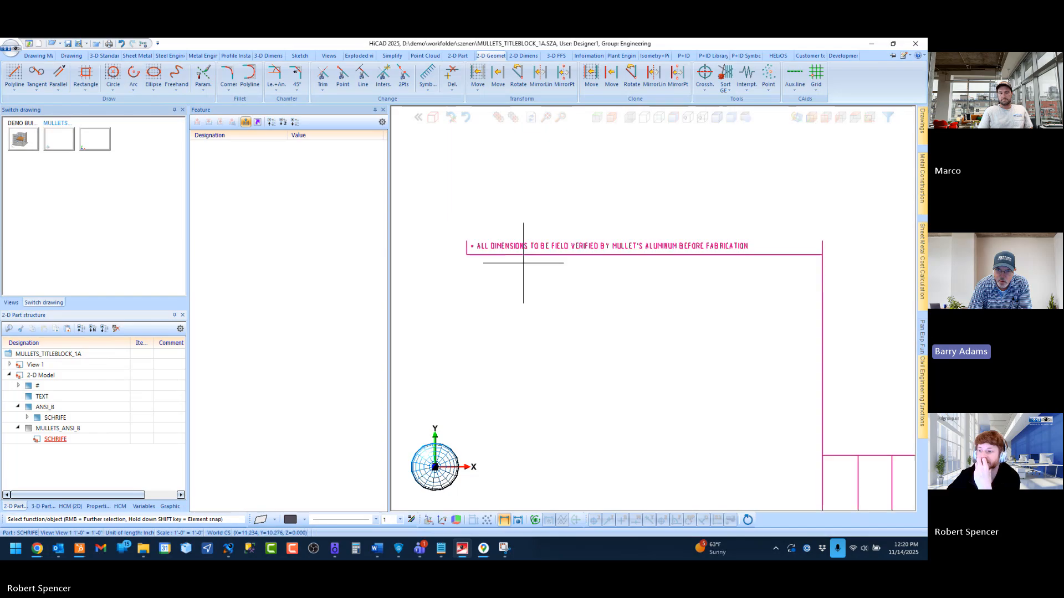
pyautogui.scroll(-3, 523, 230)
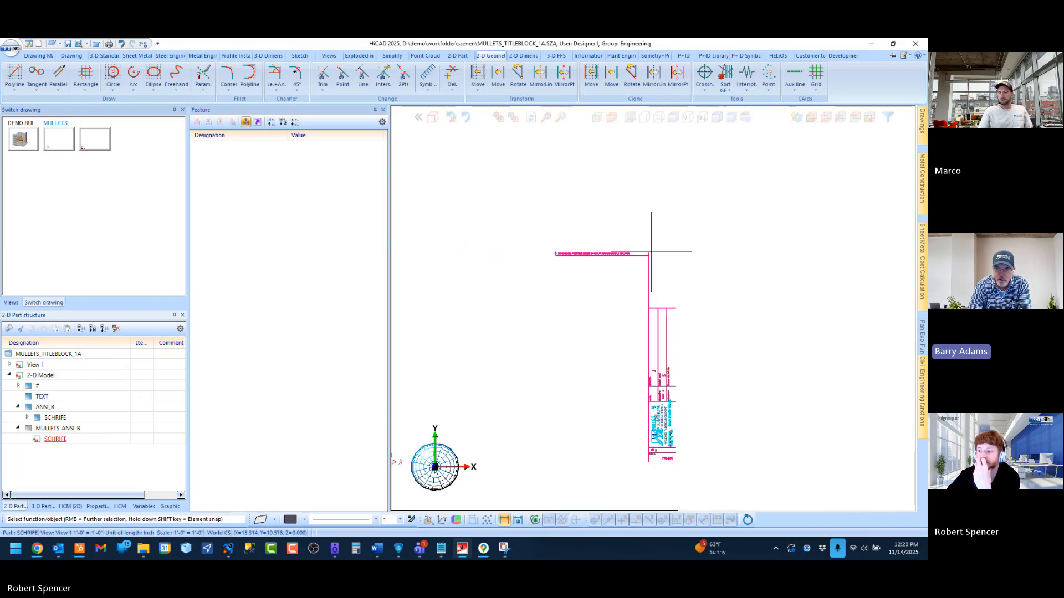
pyautogui.scroll(3, 598, 250)
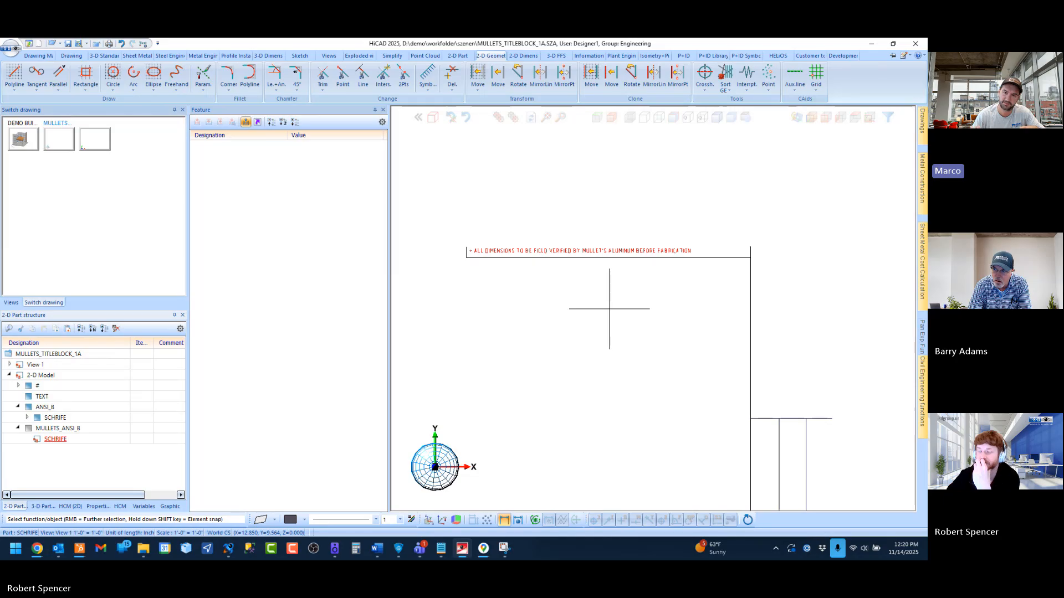
pyautogui.scroll(-5, 629, 226)
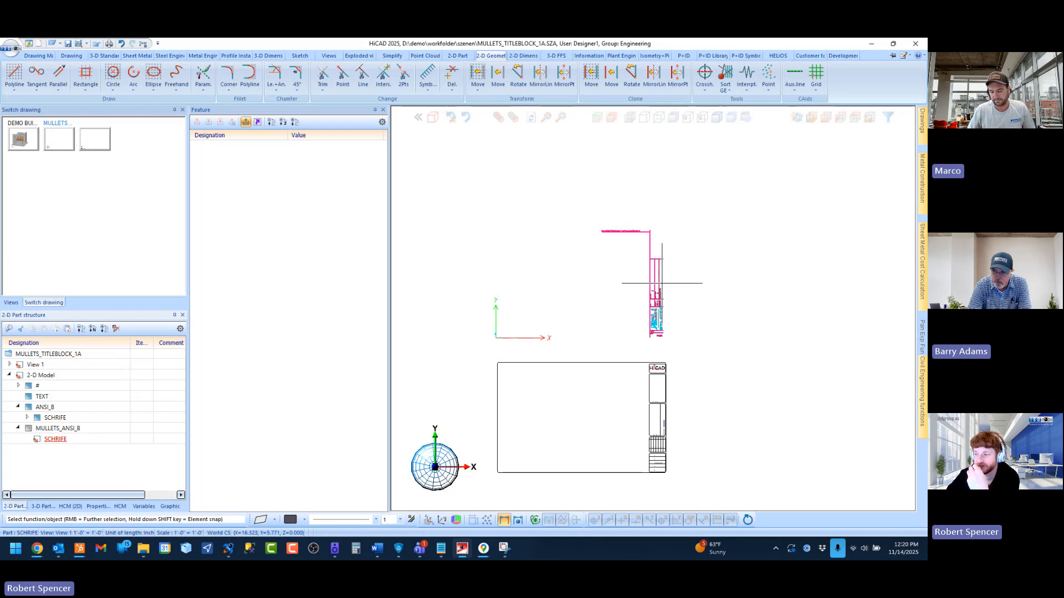
pyautogui.scroll(3, 659, 277)
pyautogui.scroll(3, 566, 214)
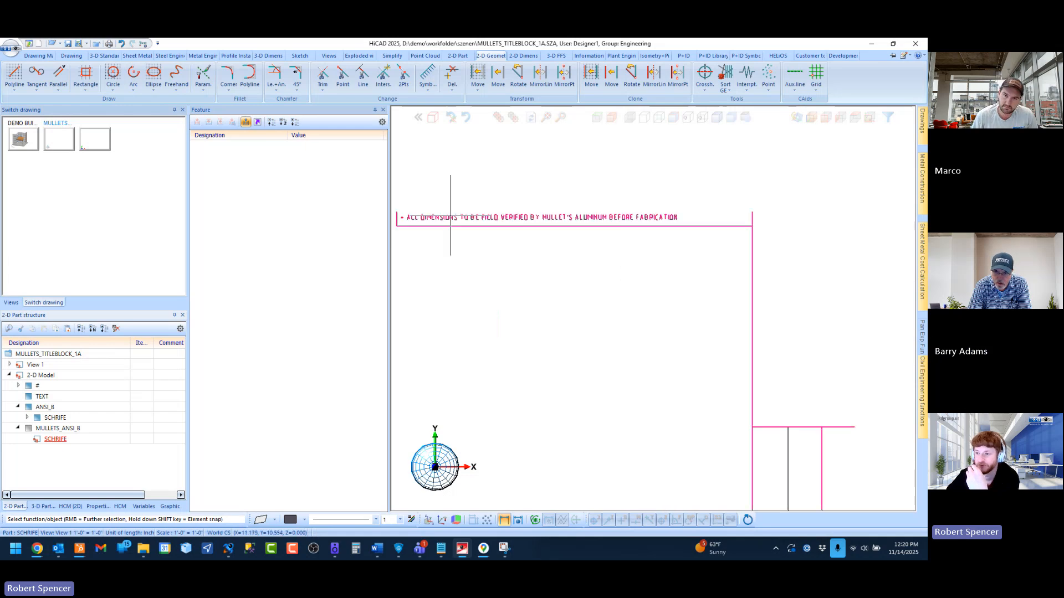
pyautogui.scroll(-2, 450, 216)
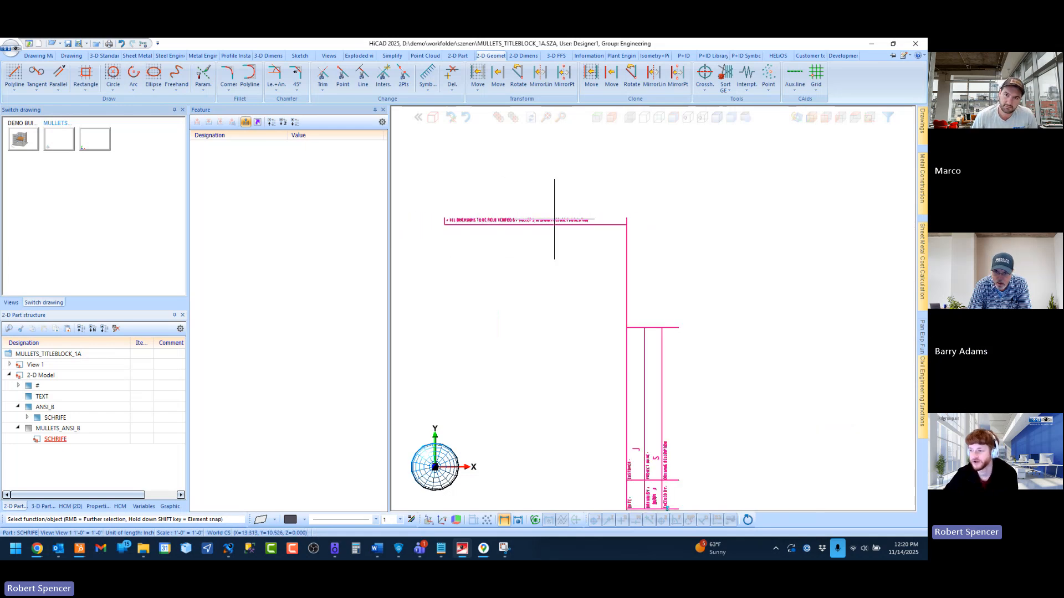
pyautogui.scroll(-3, 554, 220)
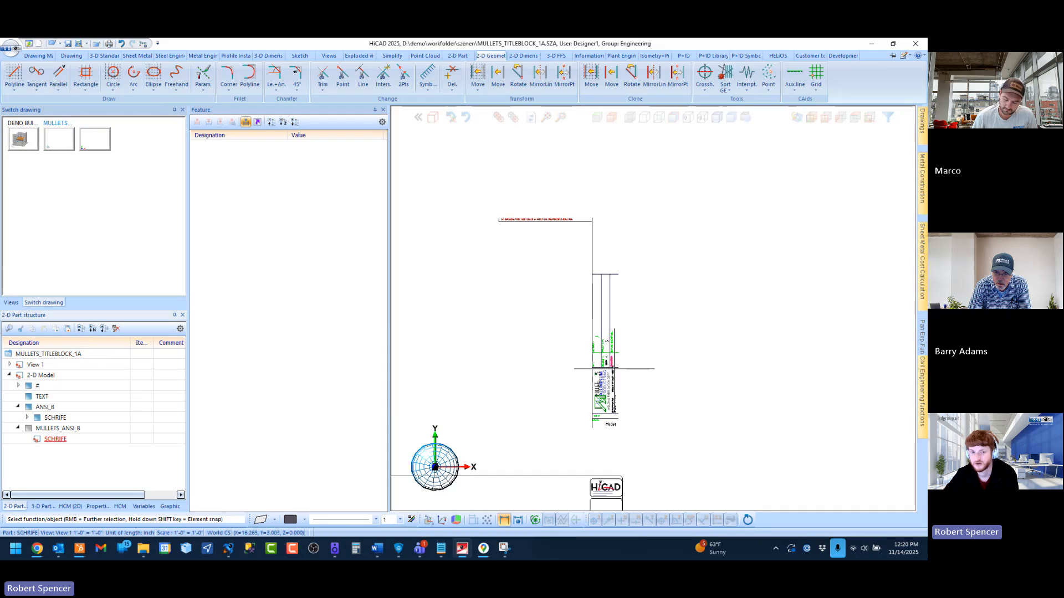
pyautogui.scroll(-3, 614, 369)
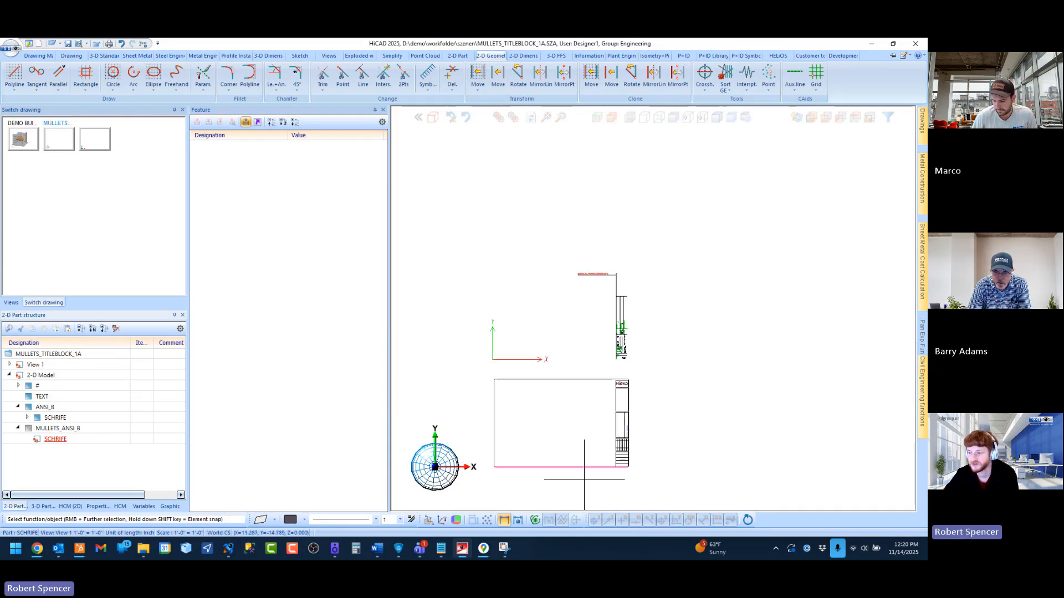
pyautogui.scroll(2, 584, 480)
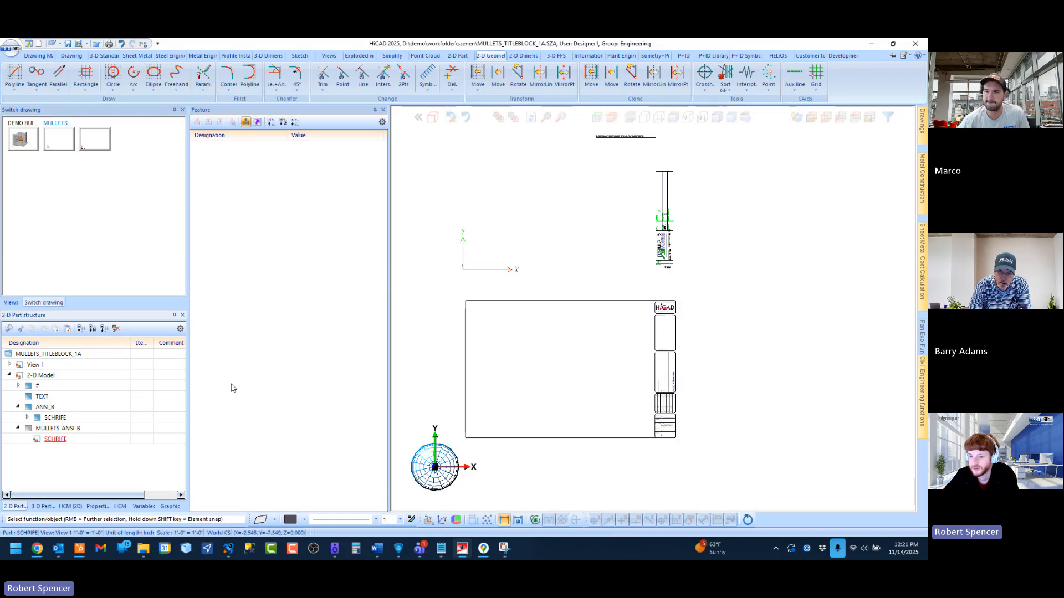
pyautogui.click(46, 418)
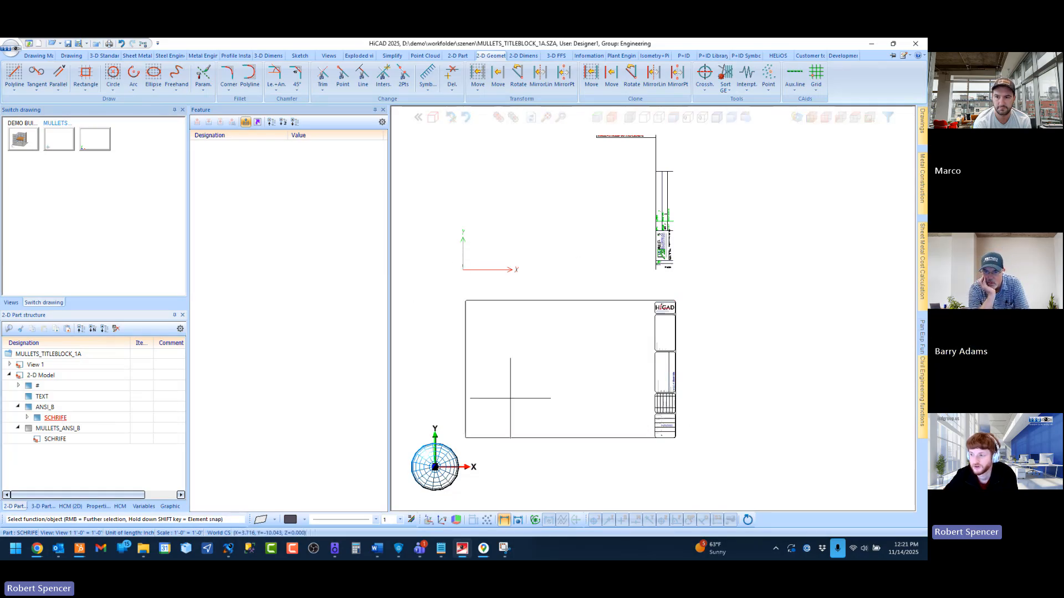
pyautogui.scroll(-1, 508, 397)
pyautogui.scroll(1, 606, 180)
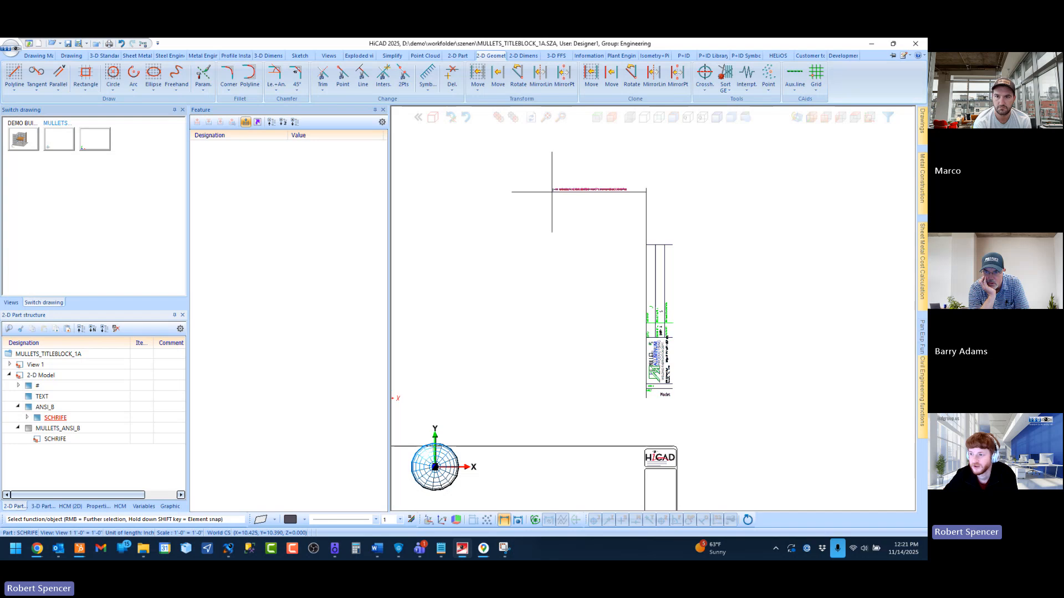
pyautogui.scroll(-1, 546, 176)
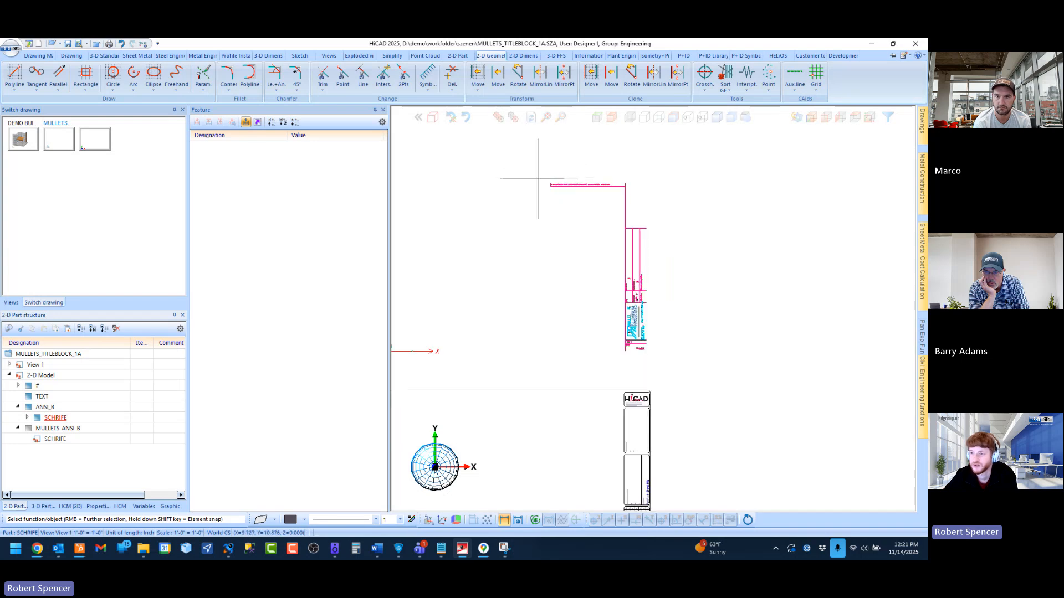
pyautogui.middleClick(545, 180)
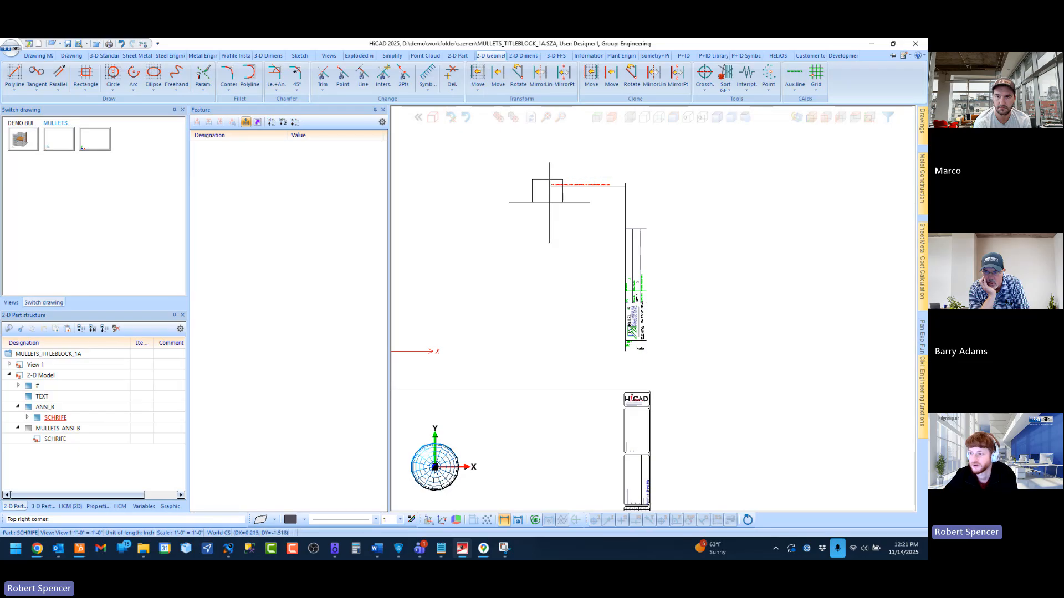
pyautogui.middleClick(551, 183)
pyautogui.scroll(-3, 584, 225)
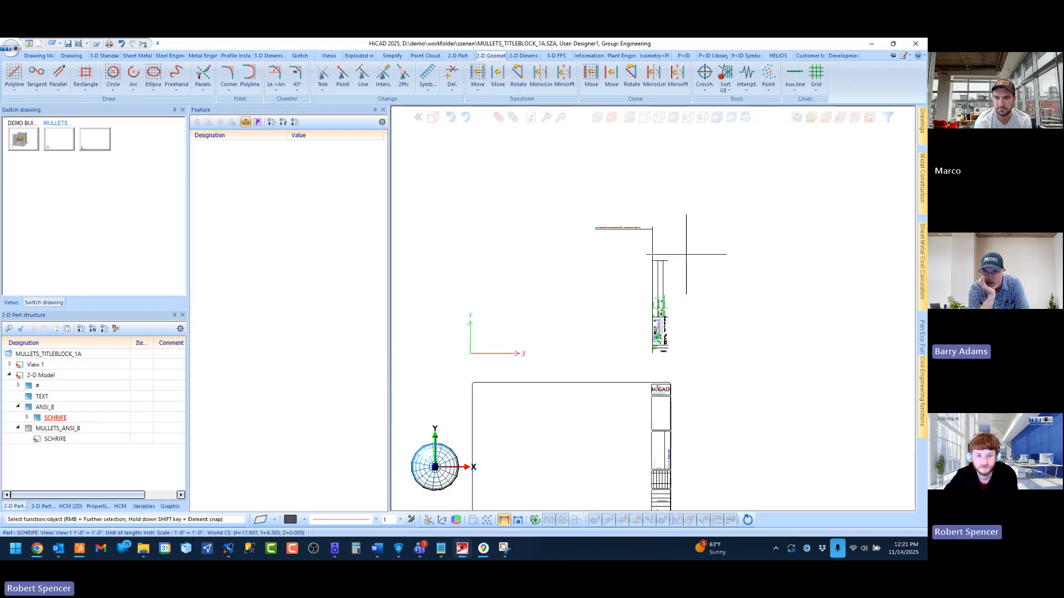
pyautogui.scroll(1, 672, 271)
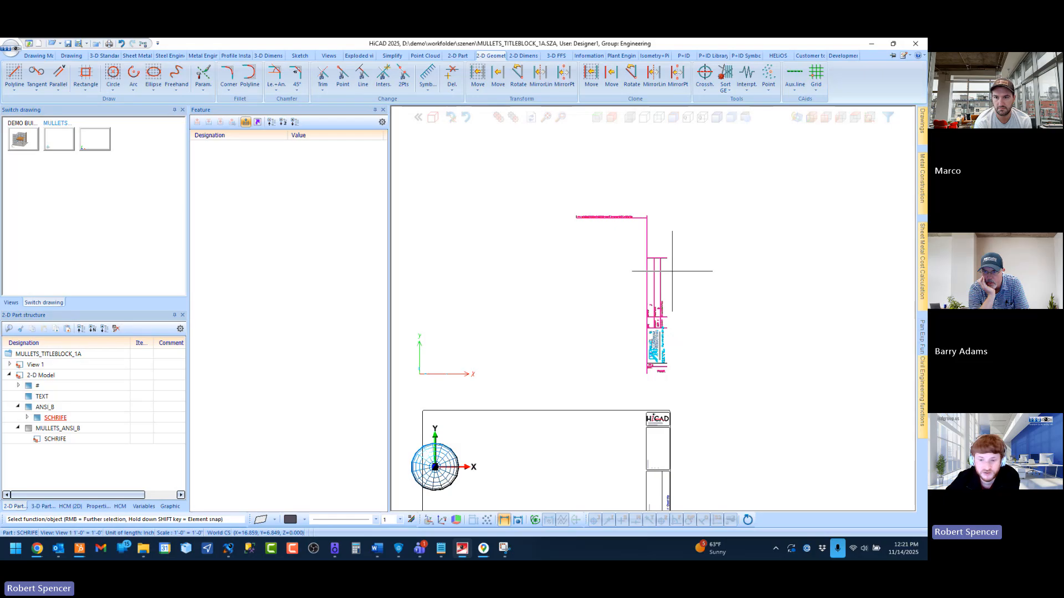
pyautogui.scroll(3, 631, 211)
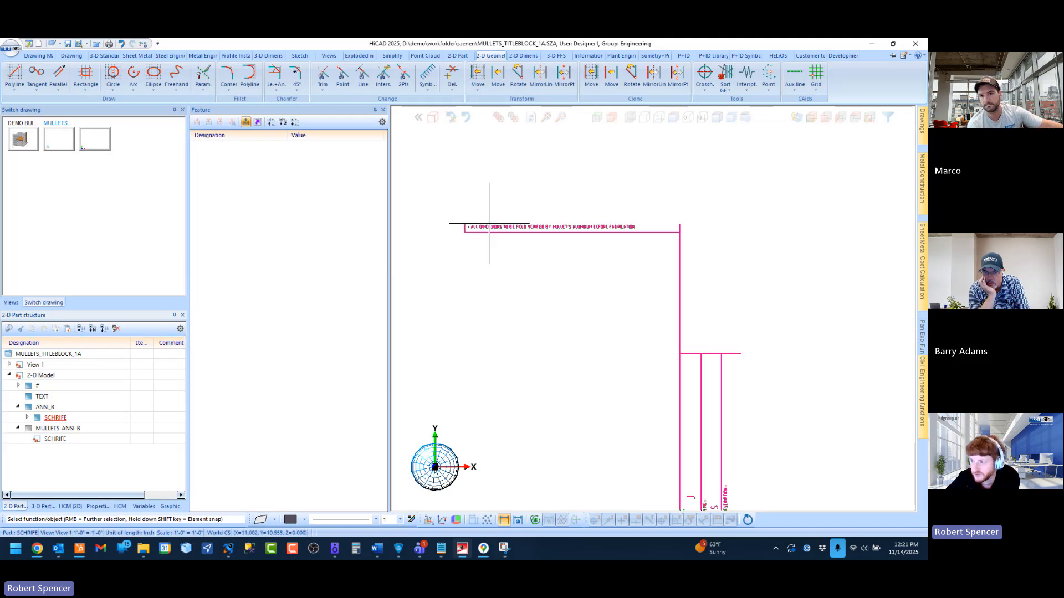
# Step: Delete the "ALL DIMENSIONS TO BE FIELD VERIFIED BY MULLET'S ALUMINUM BEFORE FABRICATION" note and its bracket lines by enclosing them in a rectangle
pyautogui.click(71, 56)
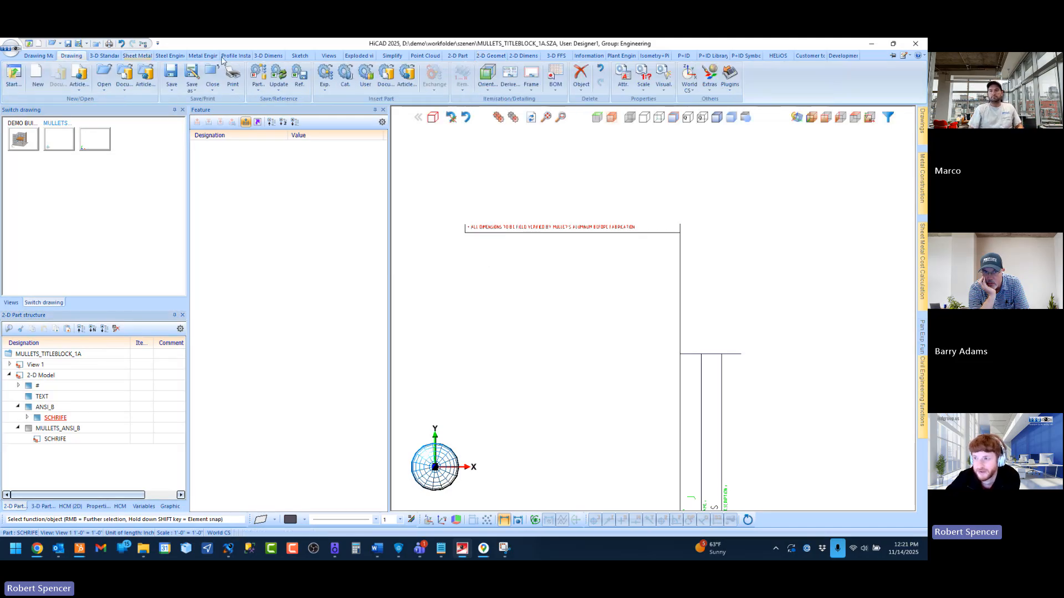
pyautogui.click(580, 95)
pyautogui.click(621, 391)
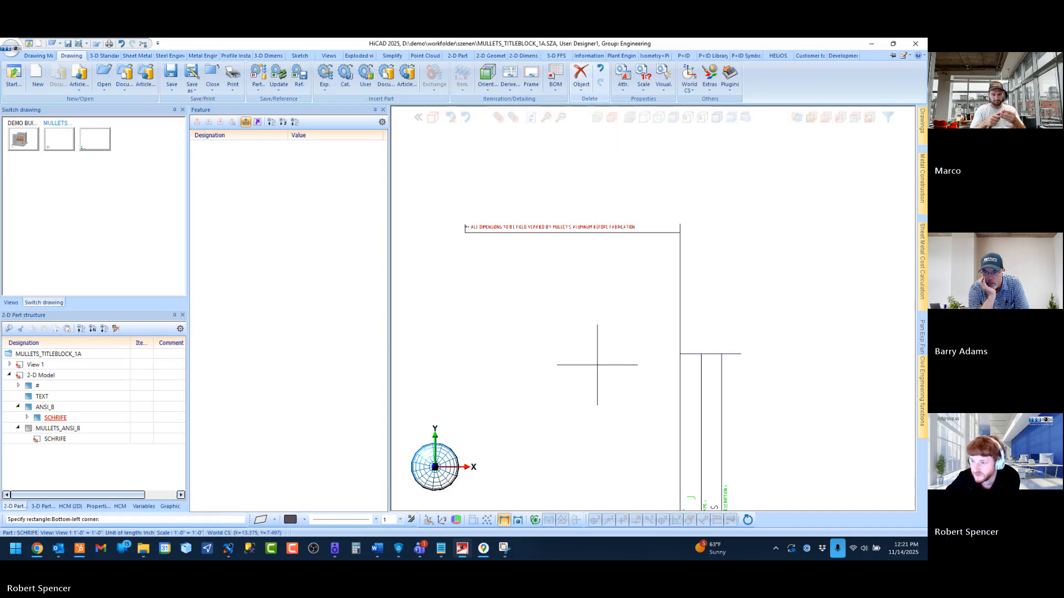
pyautogui.click(452, 213)
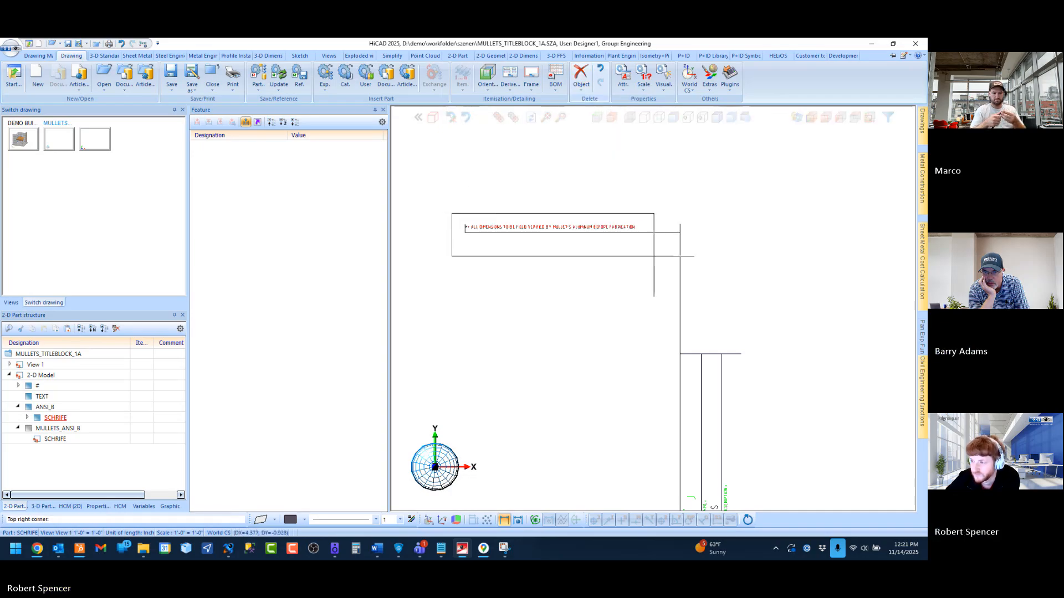
pyautogui.click(654, 256)
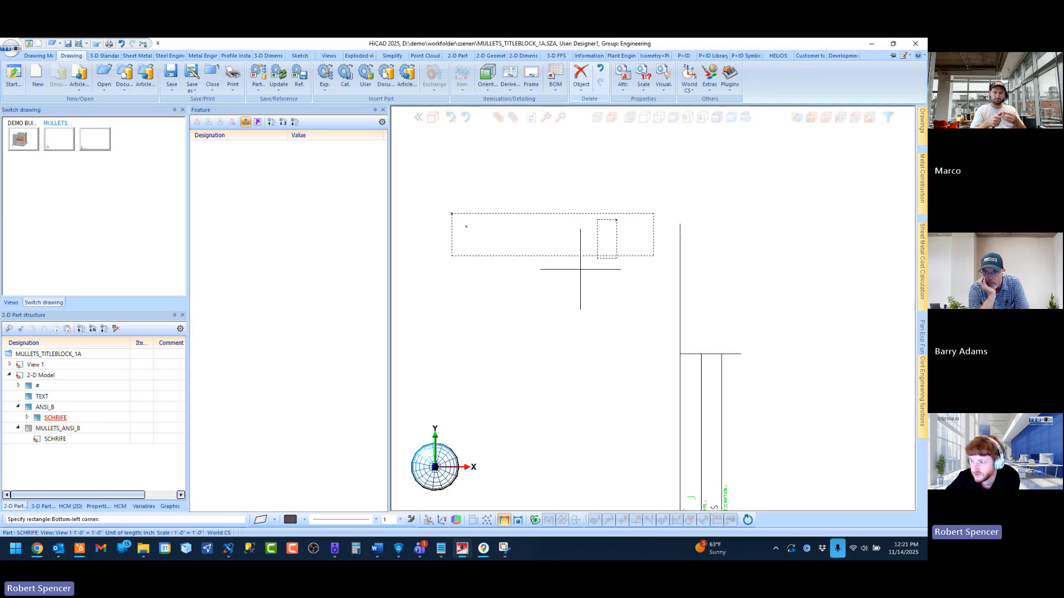
pyautogui.scroll(-4, 562, 207)
pyautogui.middleClick(691, 291)
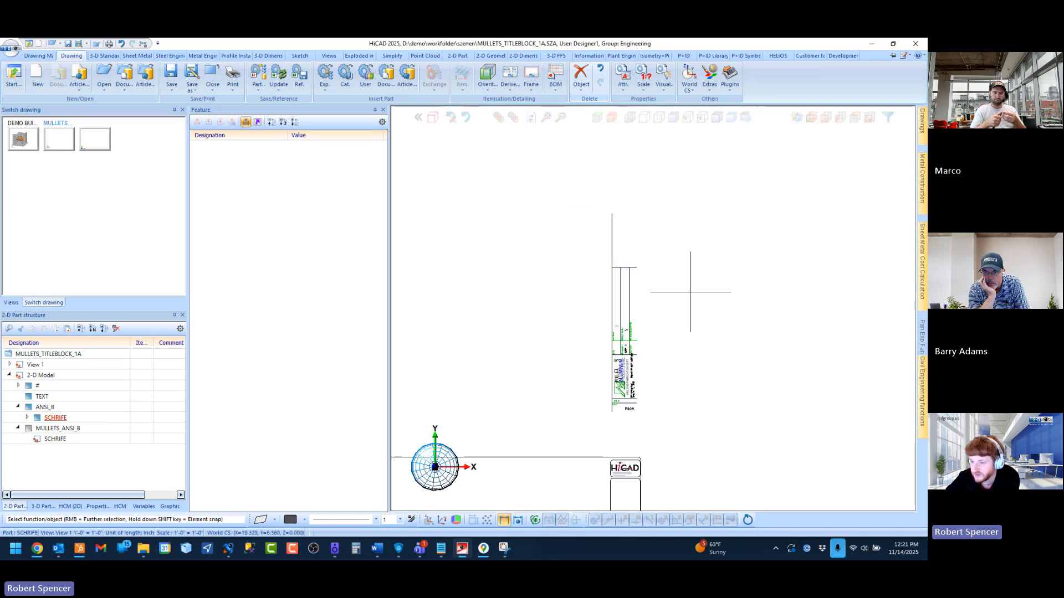
# Step: Transfer all title block lines and text within a rectangle to the SCHRIFE part under MULLETS_ANSI_B, and show MULLETS_ANSI_B again
pyautogui.click(53, 430)
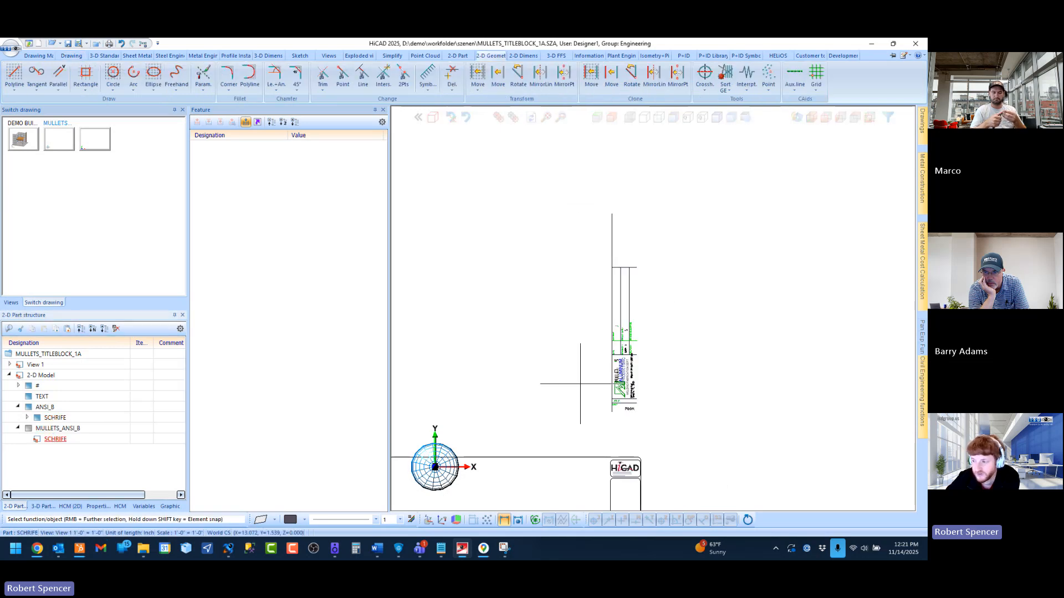
pyautogui.scroll(8, 621, 384)
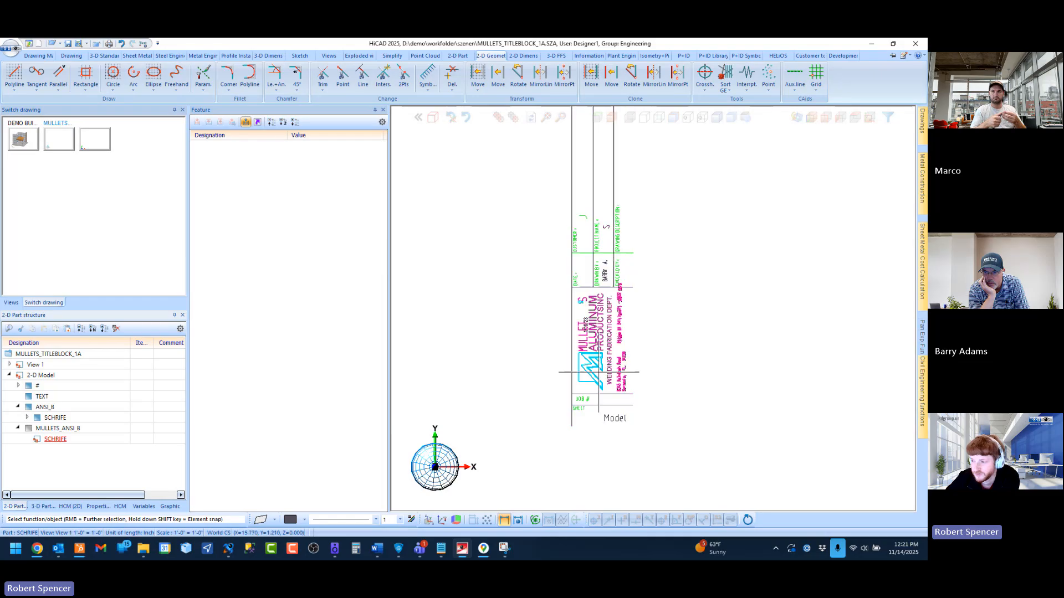
pyautogui.scroll(-8, 587, 321)
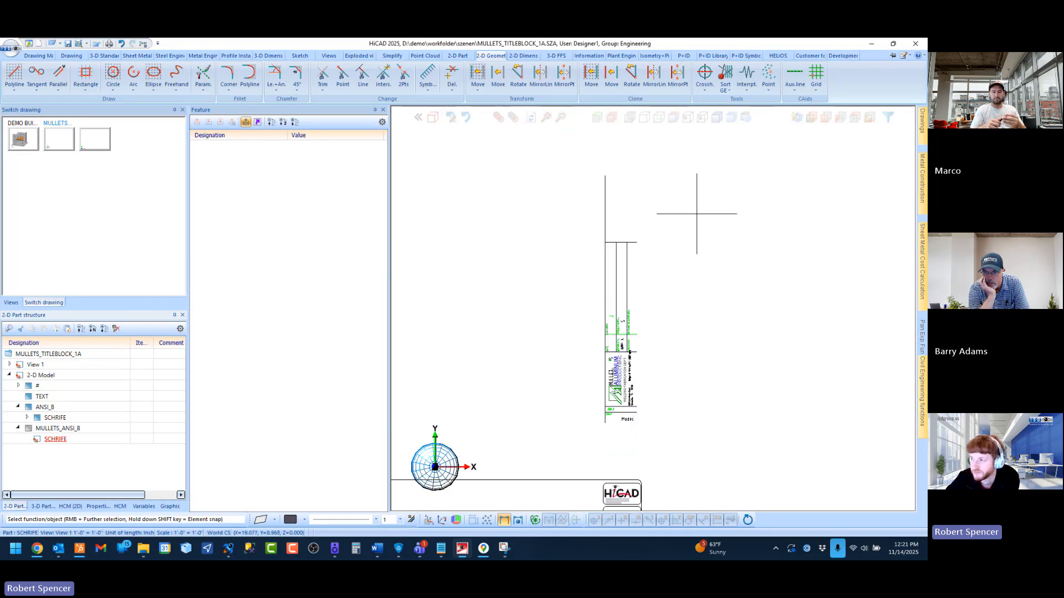
pyautogui.click(726, 88)
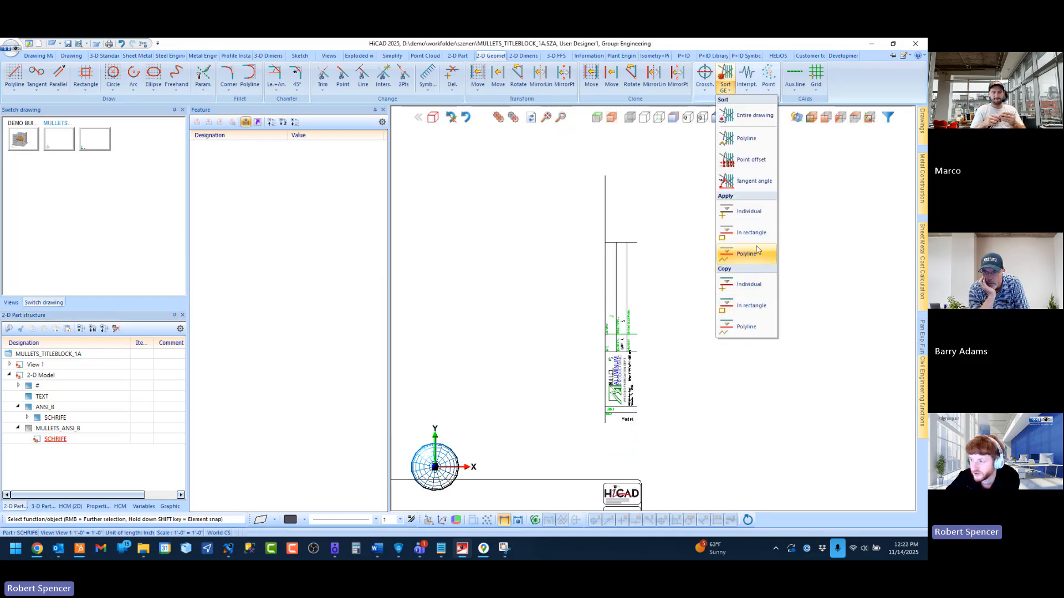
pyautogui.click(745, 234)
pyautogui.click(583, 164)
pyautogui.click(663, 455)
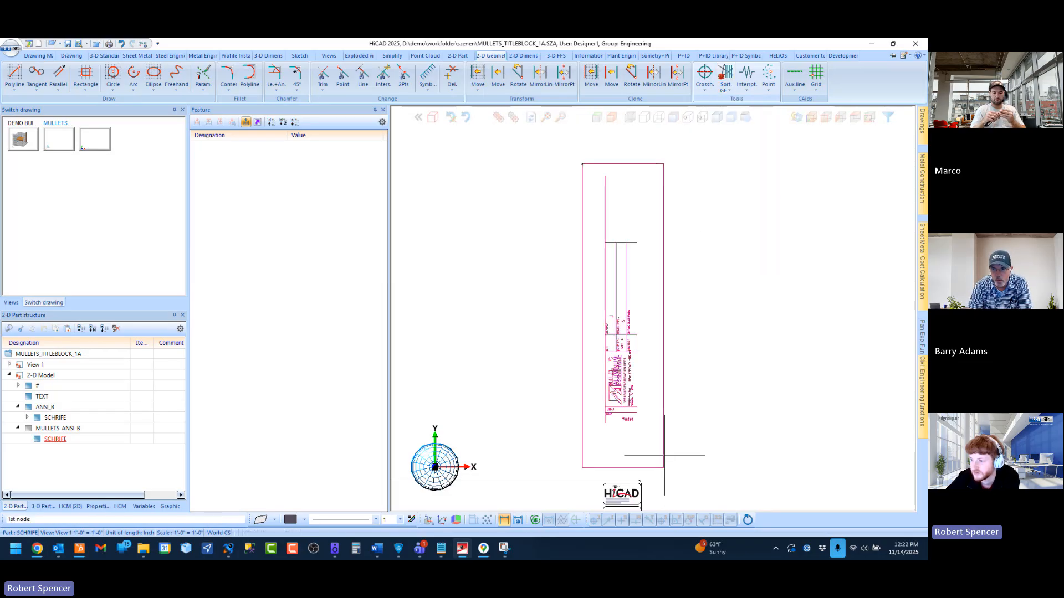
pyautogui.scroll(-2, 708, 370)
pyautogui.scroll(2, 699, 371)
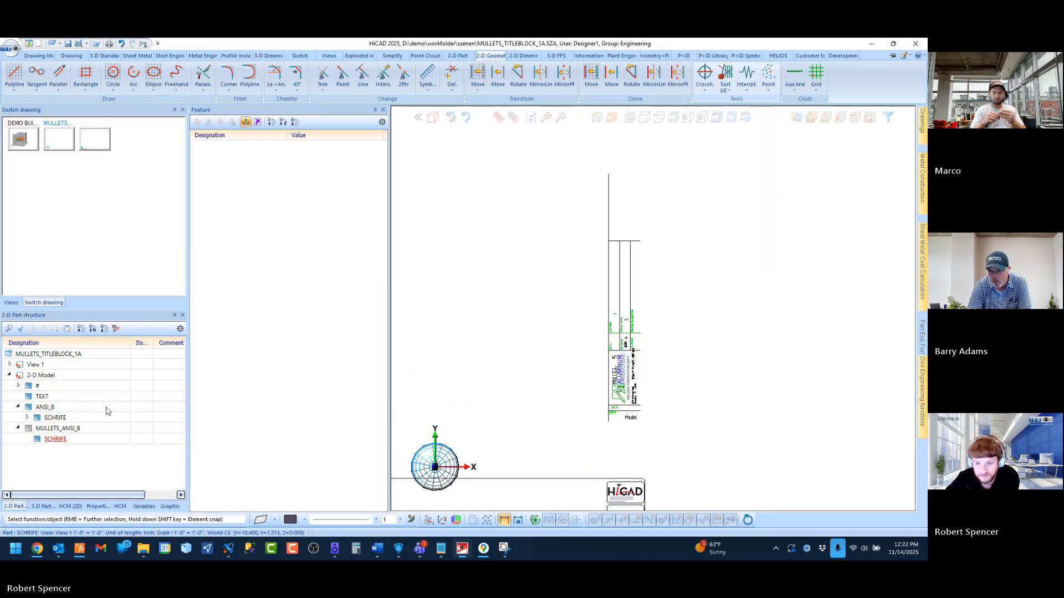
pyautogui.rightClick(58, 429)
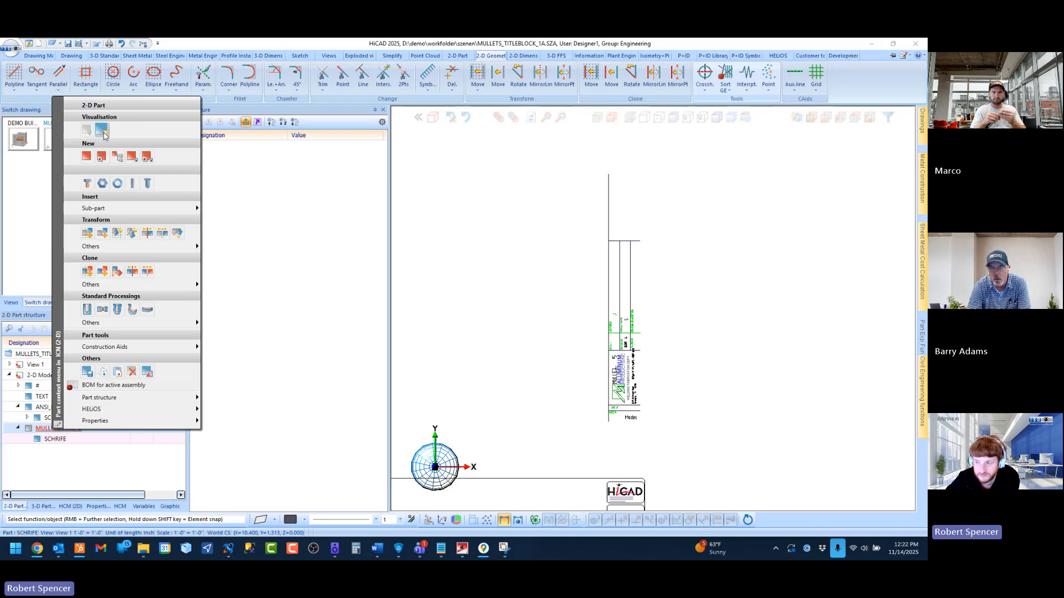
pyautogui.click(102, 131)
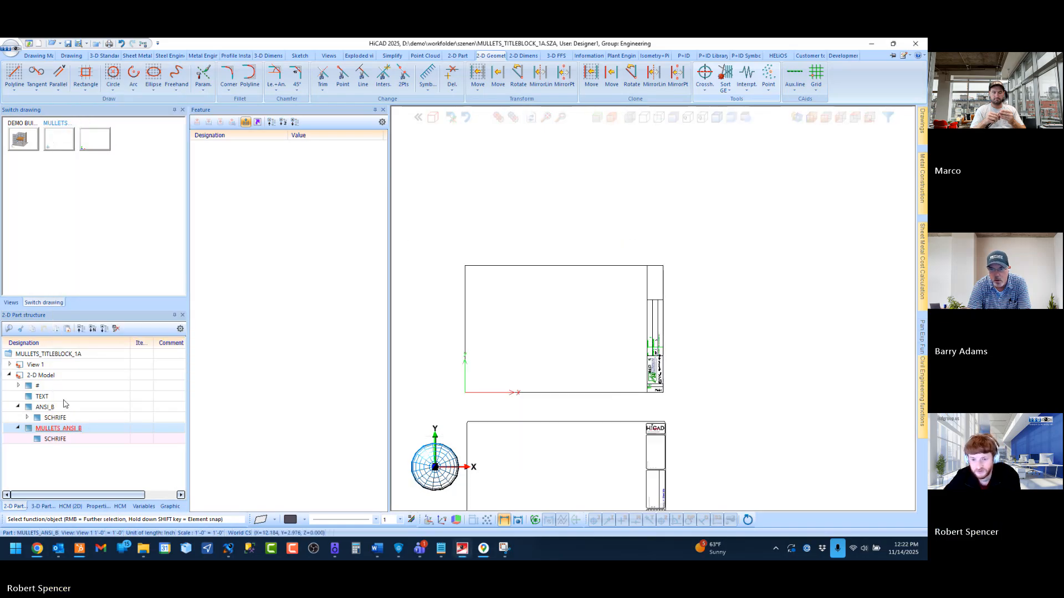
# Step: Hide the # and TEXT parts of the 2-D model together
pyautogui.rightClick(44, 389)
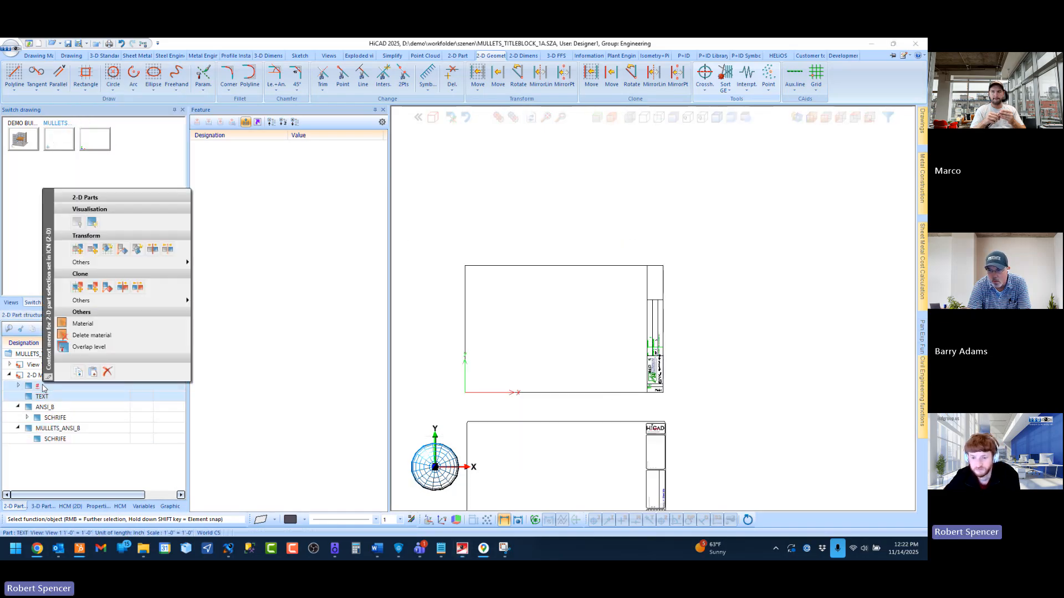
pyautogui.click(77, 223)
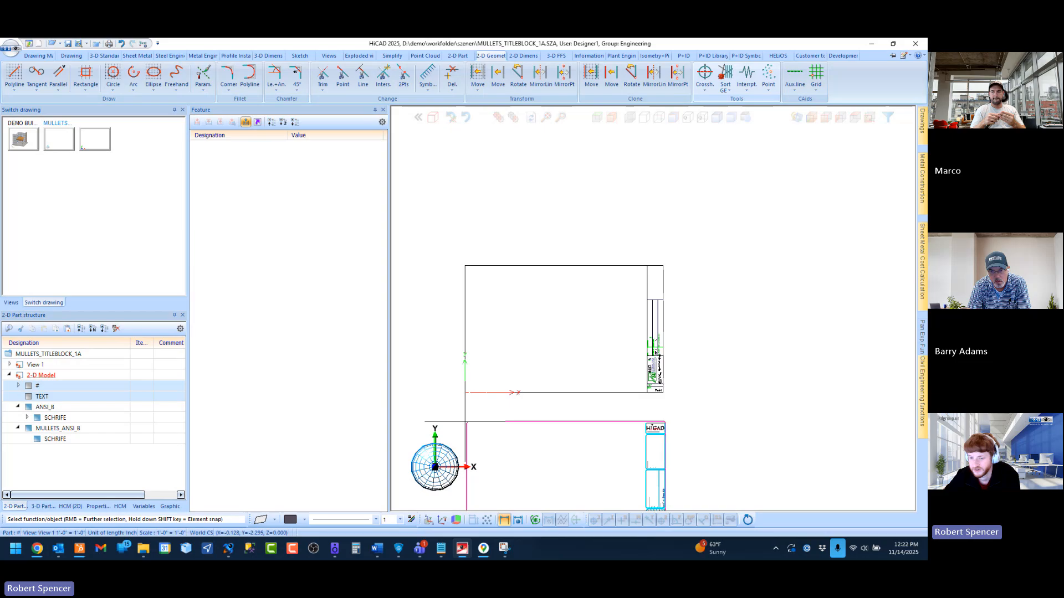
# Step: Hide and show the SCHRIFE sub-part under MULLETS_ANSI_B to check which title block geometry it holds
pyautogui.click(62, 431)
pyautogui.rightClick(65, 441)
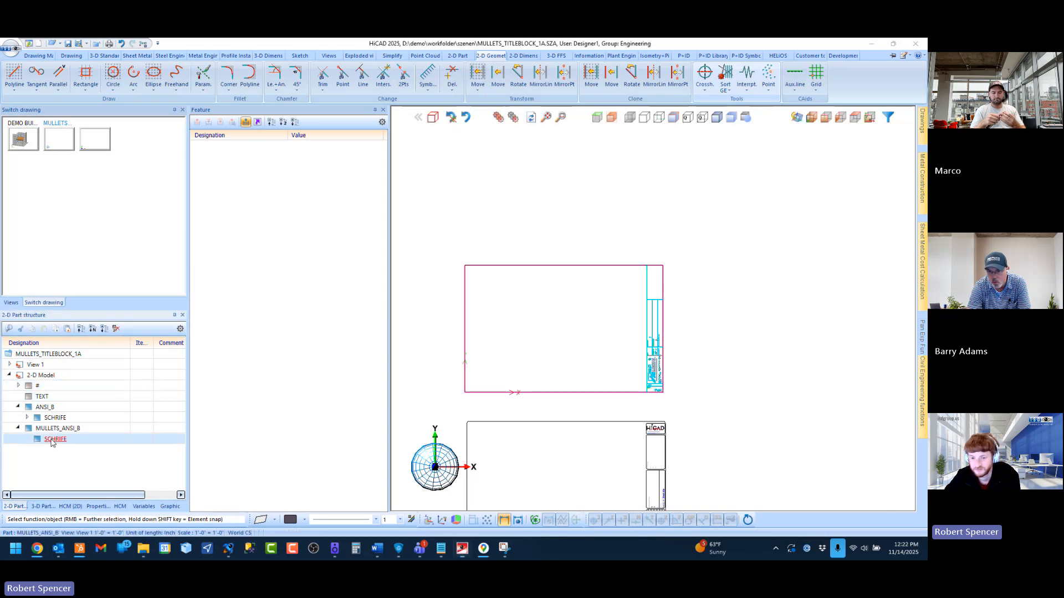
pyautogui.click(87, 139)
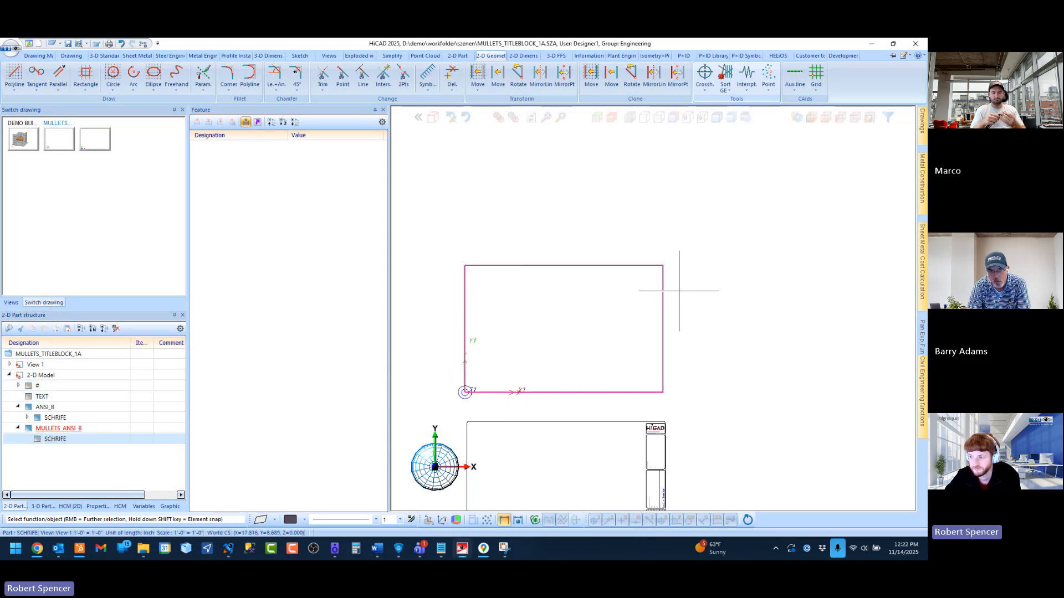
pyautogui.rightClick(47, 440)
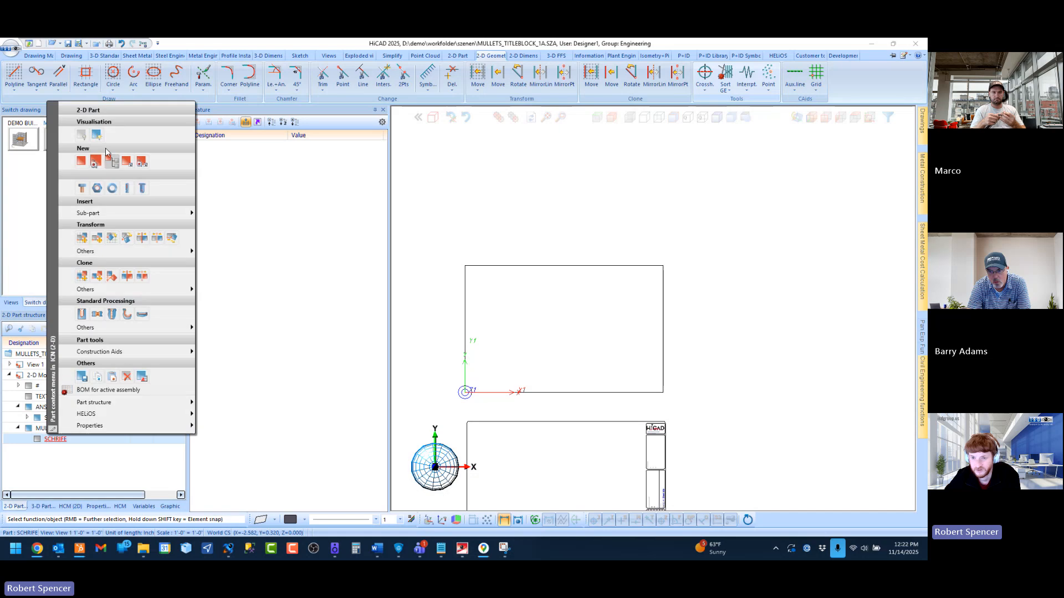
pyautogui.click(96, 161)
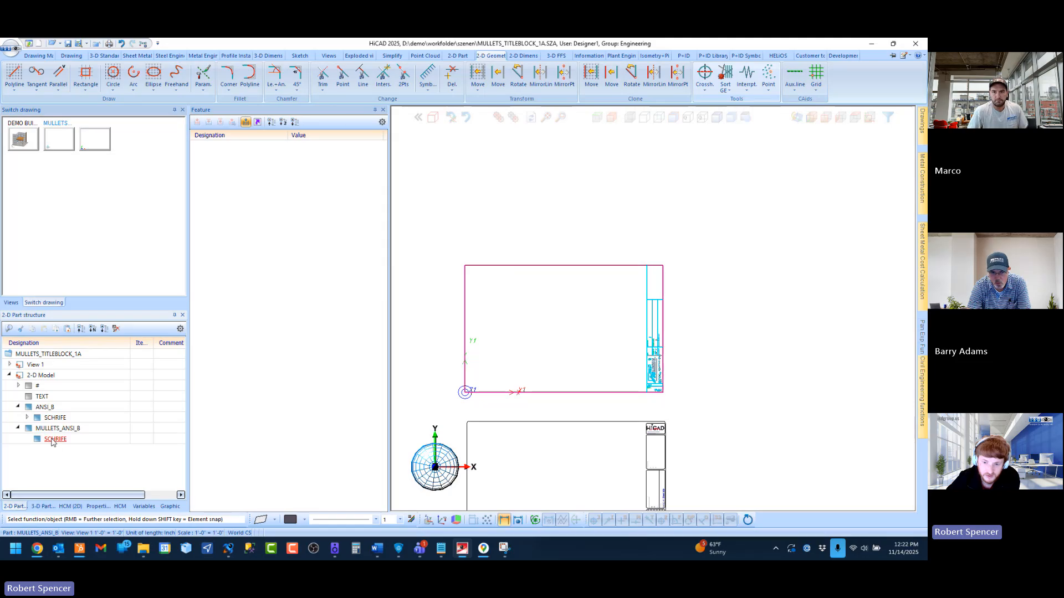
# Step: Draw a two-point rectangle about 0.55 by 2.15 inches around the Mullet logo and company name in the title block
pyautogui.scroll(5, 656, 413)
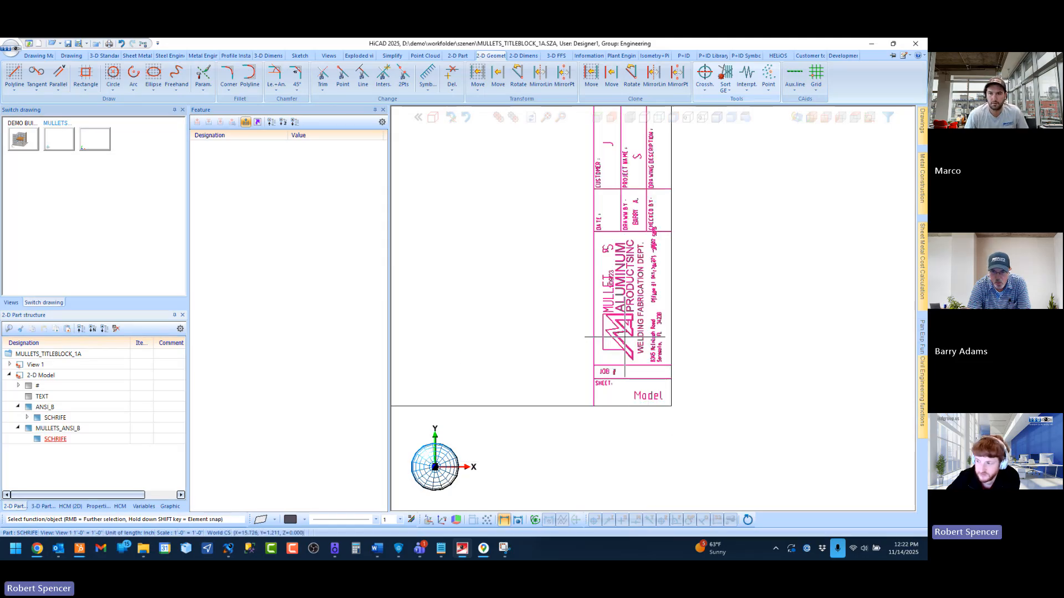
pyautogui.scroll(3, 640, 351)
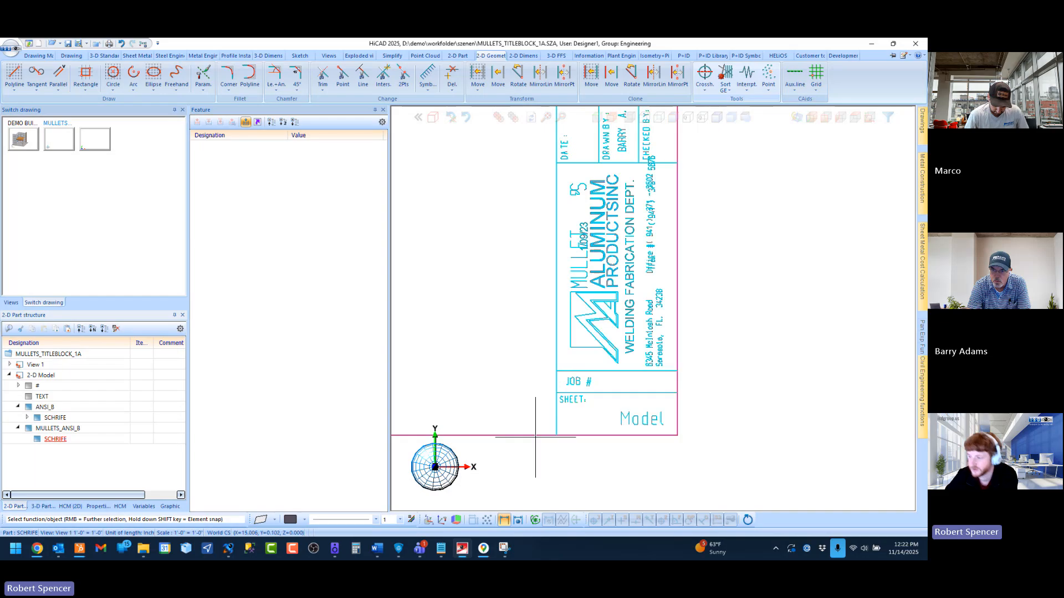
pyautogui.scroll(-4, 505, 441)
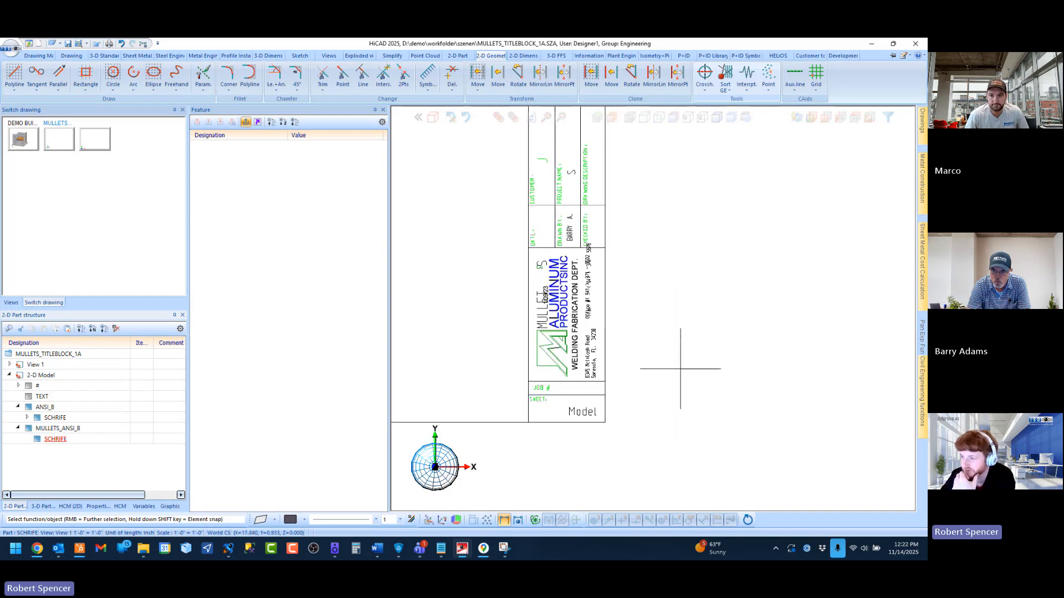
pyautogui.scroll(1, 558, 370)
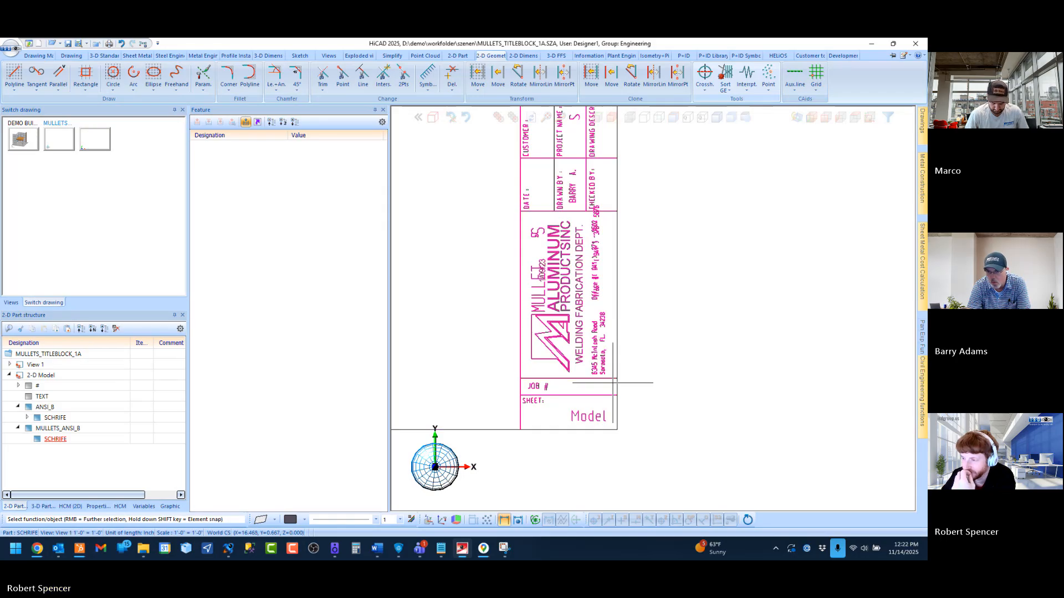
pyautogui.scroll(2, 569, 366)
pyautogui.scroll(-1, 572, 381)
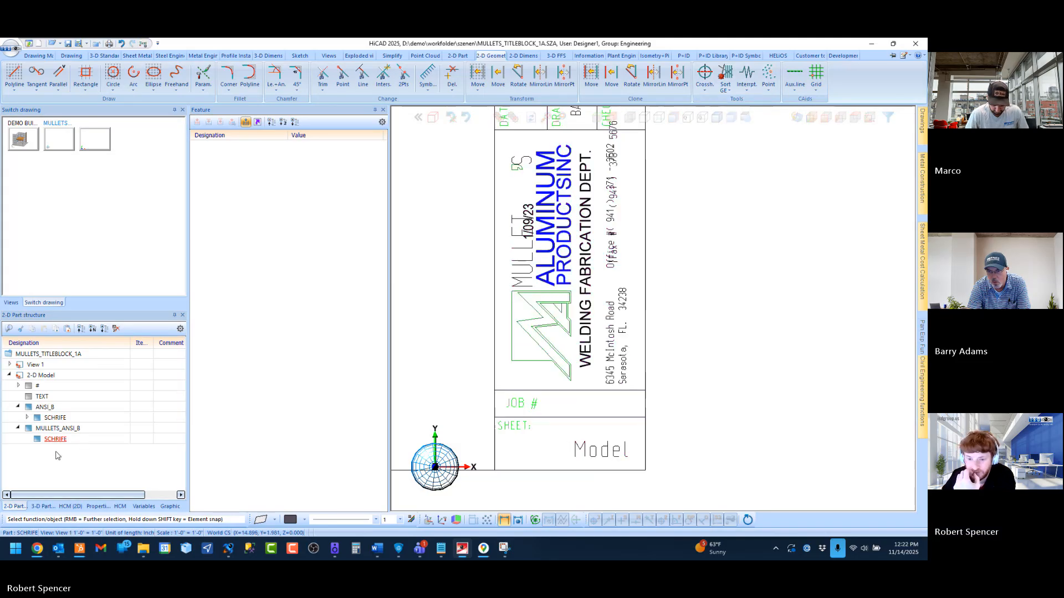
pyautogui.click(84, 78)
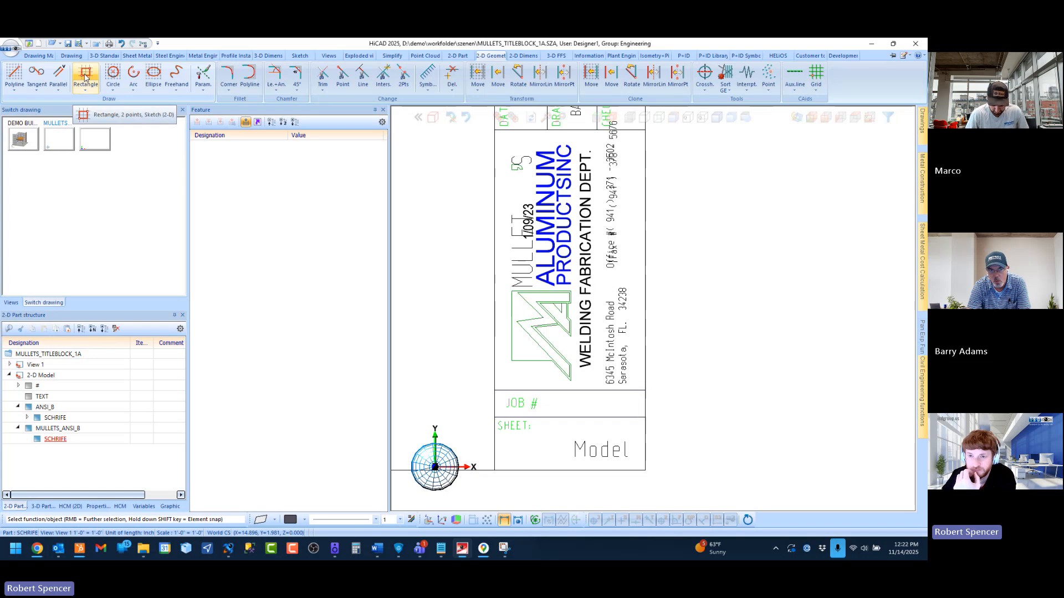
pyautogui.scroll(2, 569, 383)
pyautogui.click(573, 377)
pyautogui.scroll(-3, 570, 375)
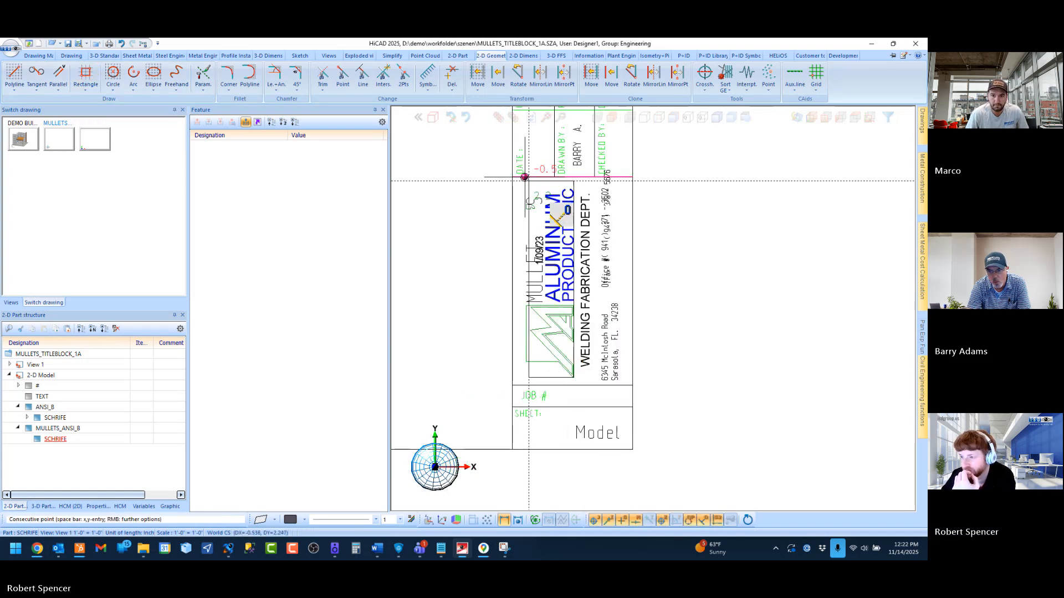
pyautogui.scroll(3, 519, 176)
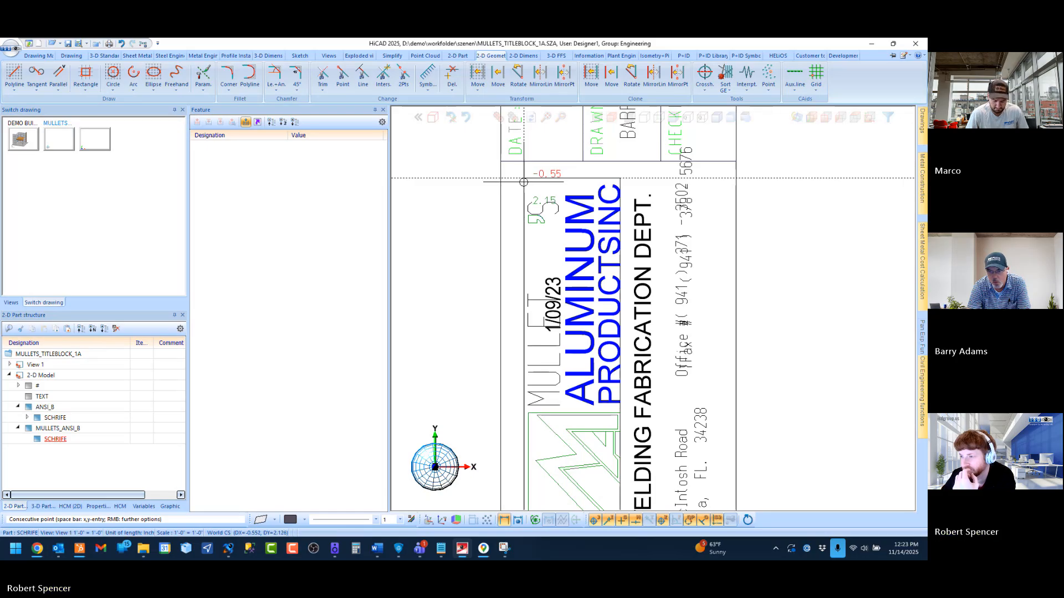
pyautogui.click(524, 182)
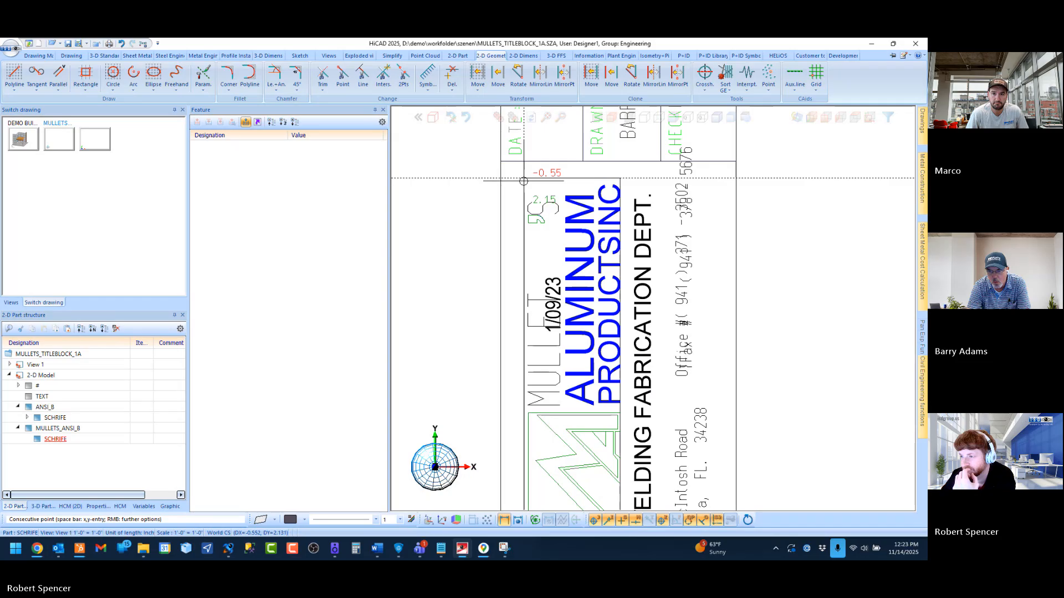
pyautogui.scroll(-2, 547, 179)
pyautogui.scroll(1, 575, 430)
pyautogui.press('Escape')
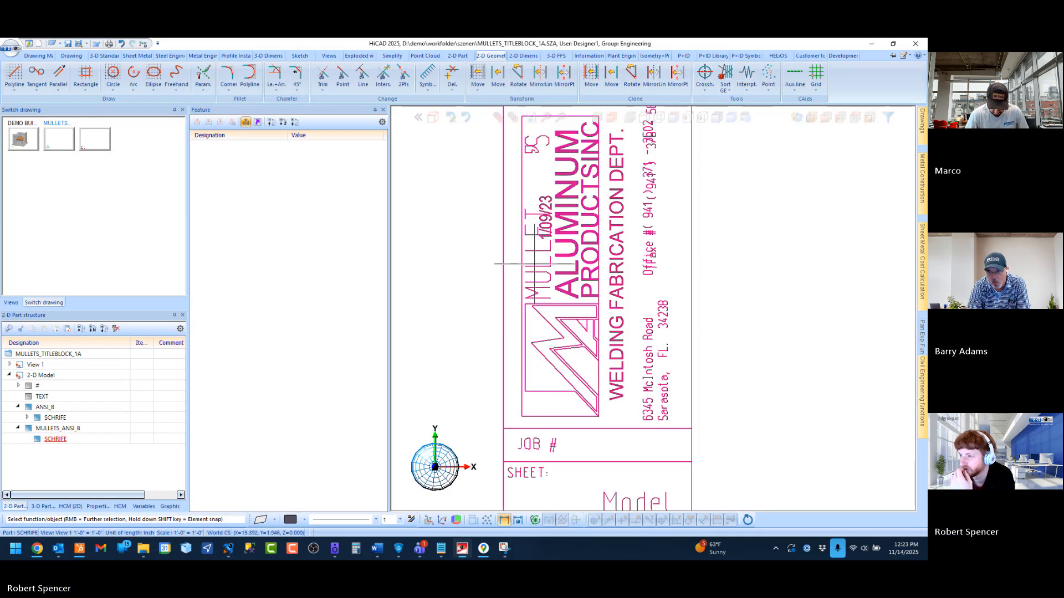
pyautogui.scroll(-2, 523, 147)
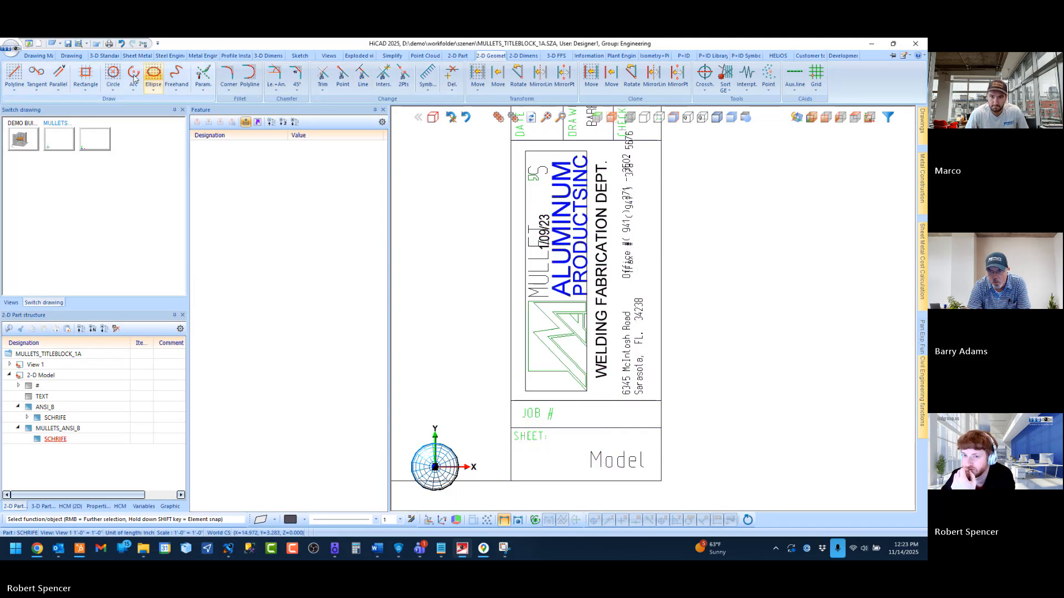
# Step: Replace the logo rectangle's left side with a line flush with the logo's left edge, lengthened to the rectangle's top edge
pyautogui.click(22, 75)
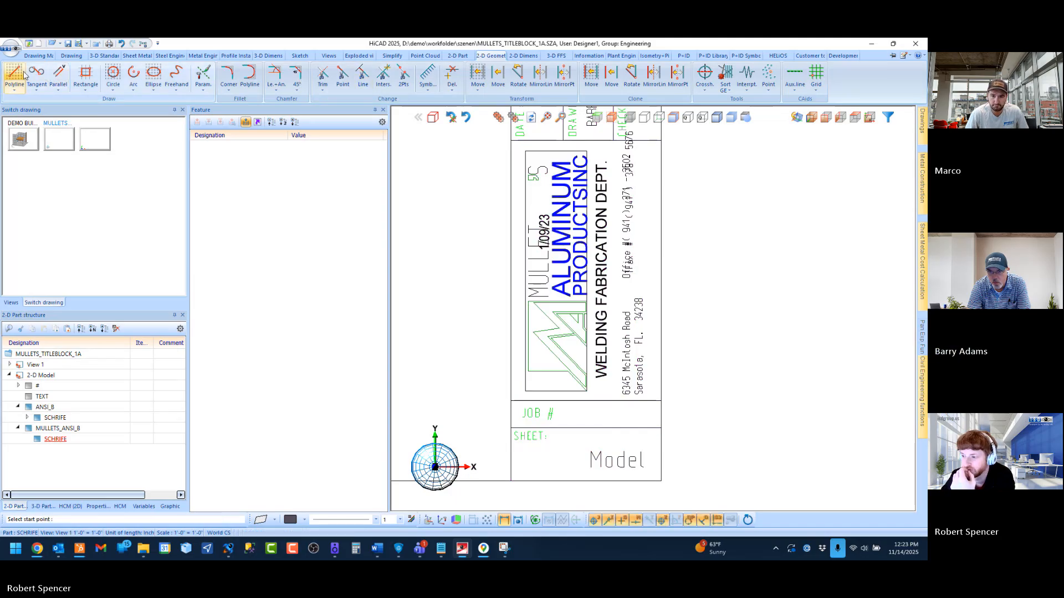
pyautogui.click(527, 390)
pyautogui.click(366, 77)
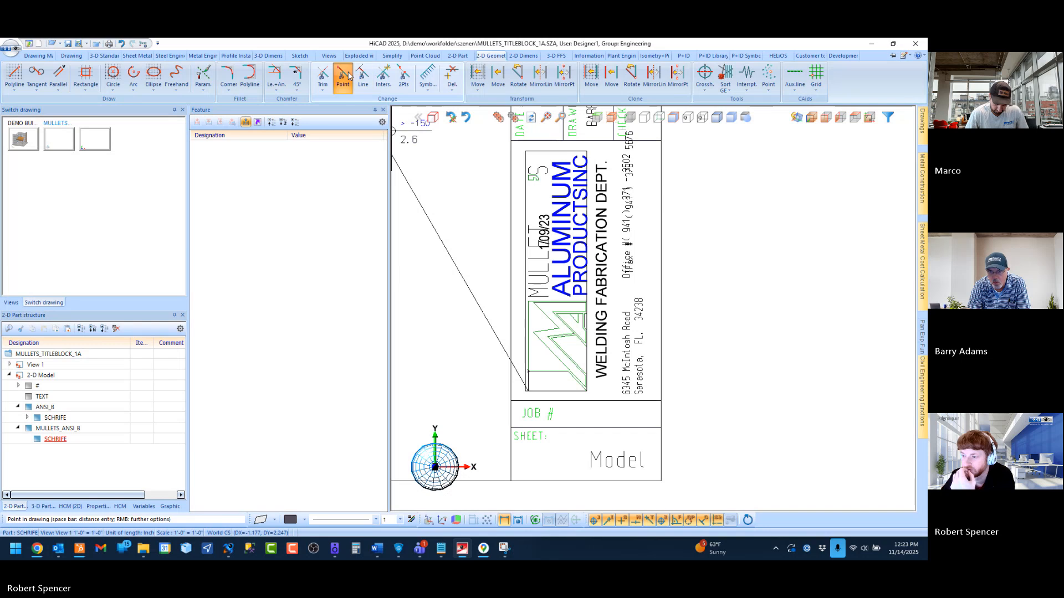
pyautogui.click(533, 379)
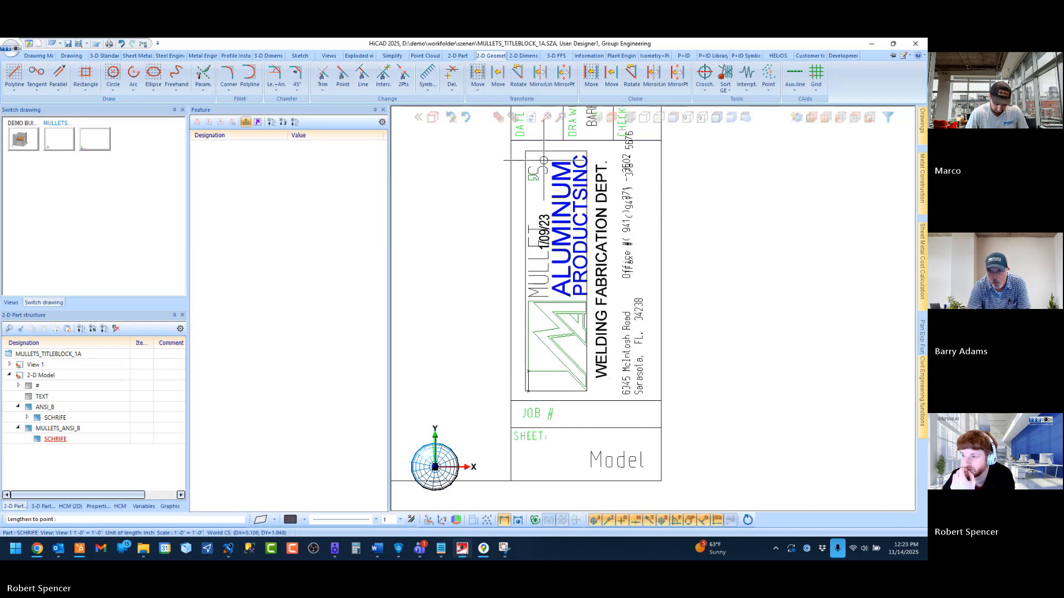
pyautogui.click(533, 153)
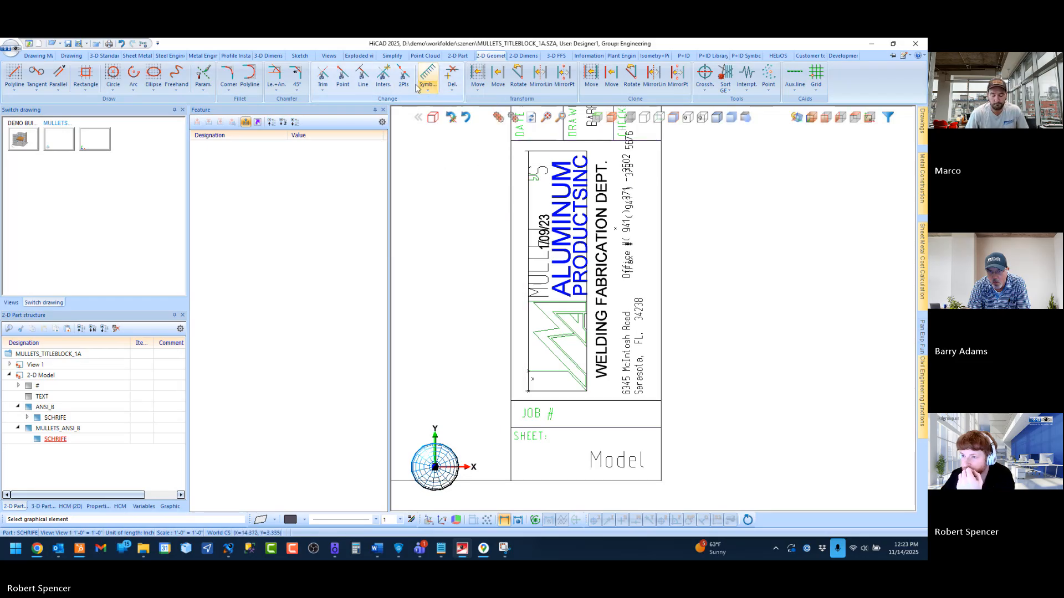
# Step: Close the inside corners where the new left line meets the logo rectangle's top and bottom edges
pyautogui.click(323, 83)
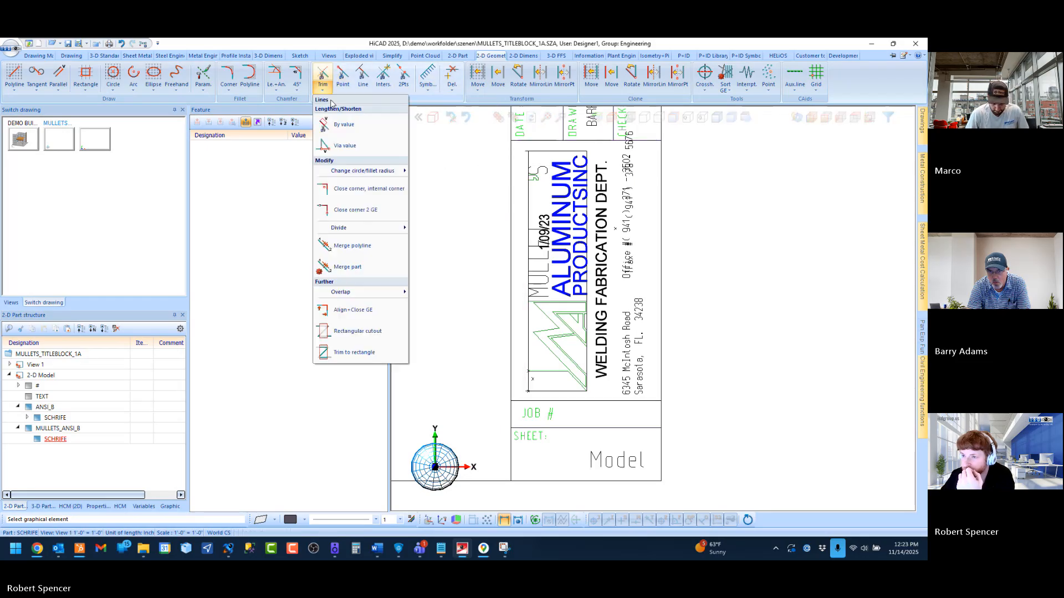
pyautogui.click(354, 210)
pyautogui.scroll(2, 555, 154)
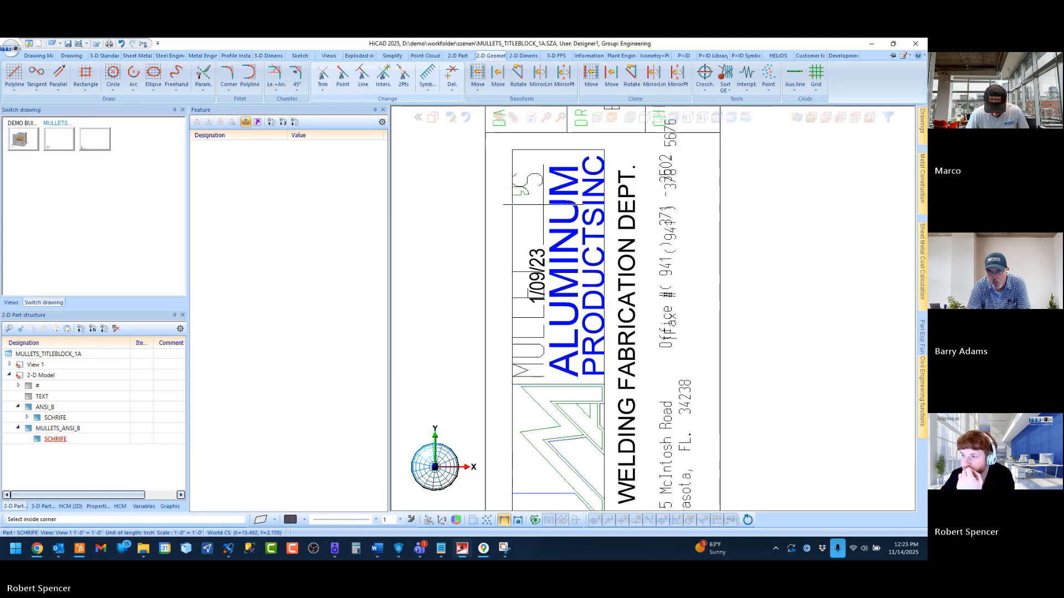
pyautogui.scroll(-2, 529, 204)
pyautogui.scroll(2, 521, 367)
pyautogui.click(521, 366)
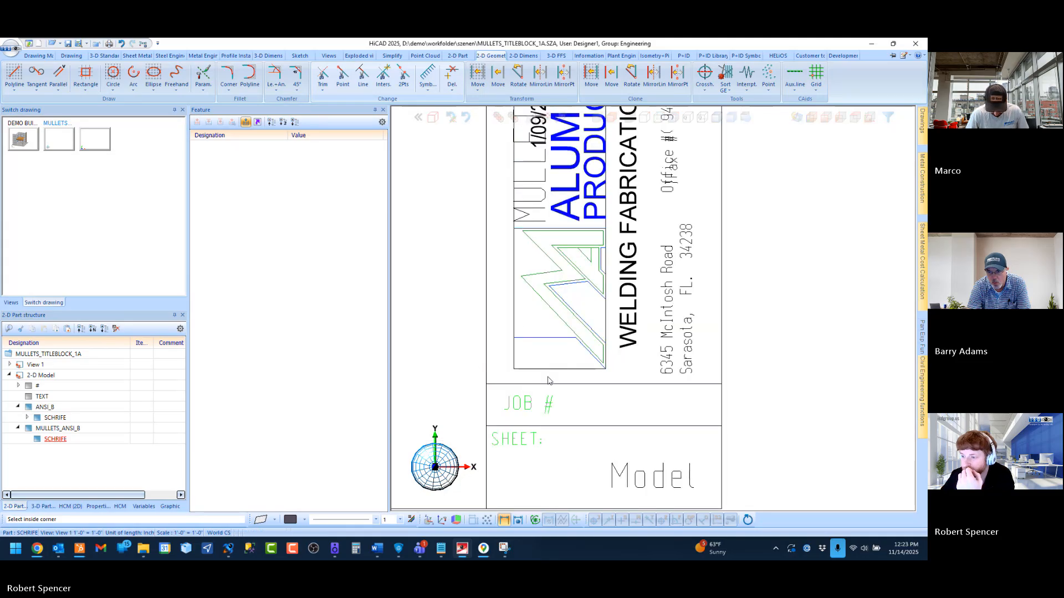
pyautogui.middleClick(554, 372)
pyautogui.scroll(1, 549, 379)
pyautogui.scroll(-5, 552, 361)
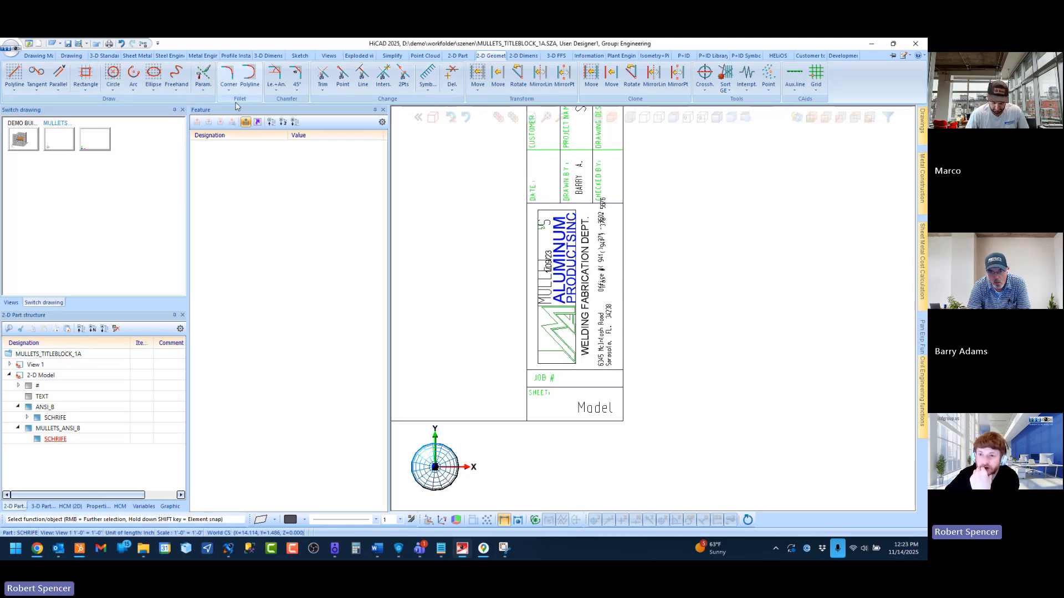
pyautogui.click(71, 56)
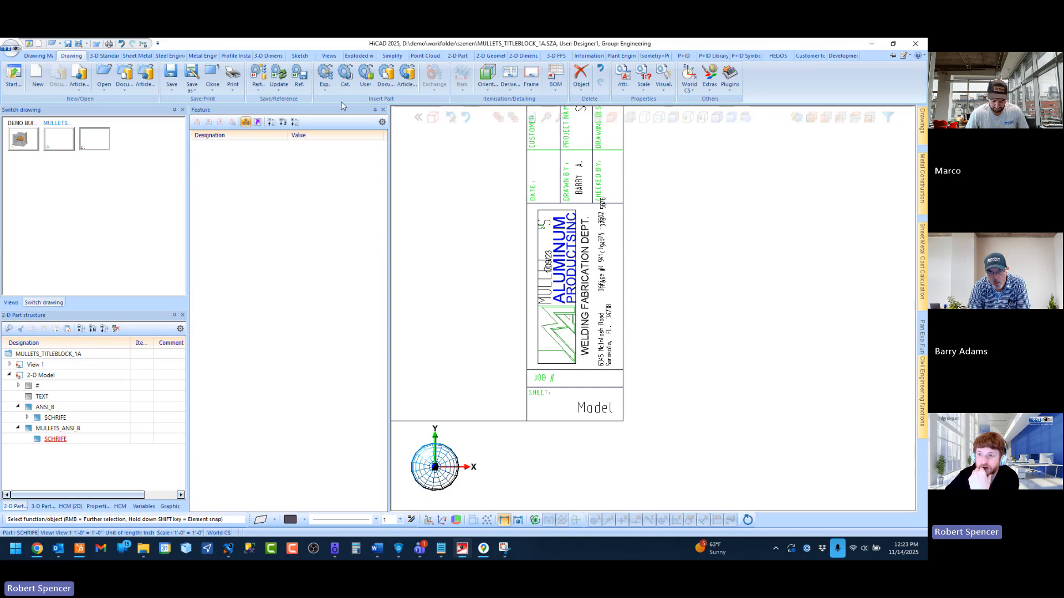
pyautogui.click(328, 88)
pyautogui.click(326, 43)
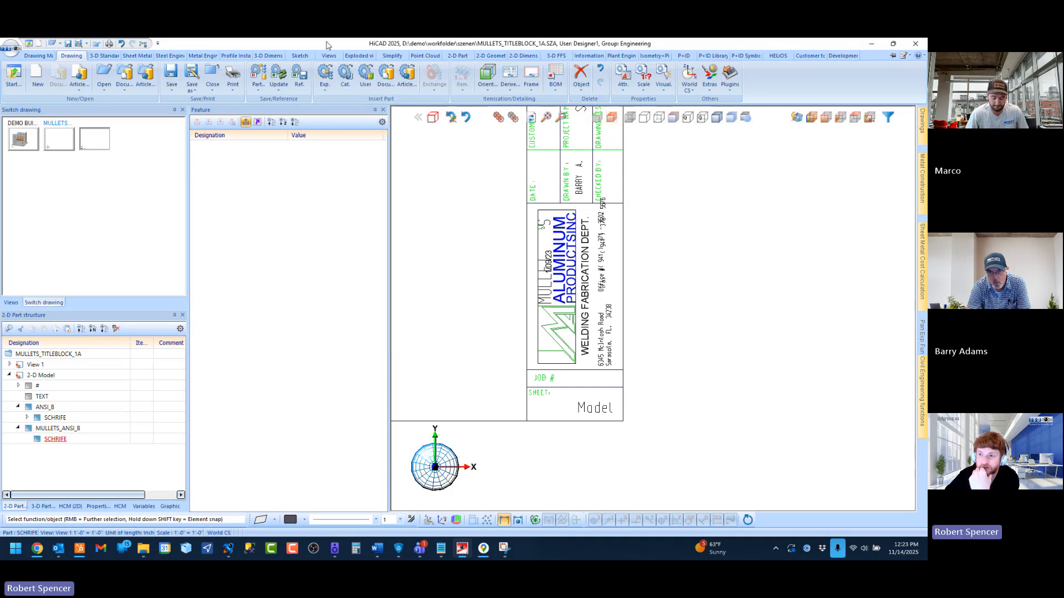
pyautogui.click(365, 85)
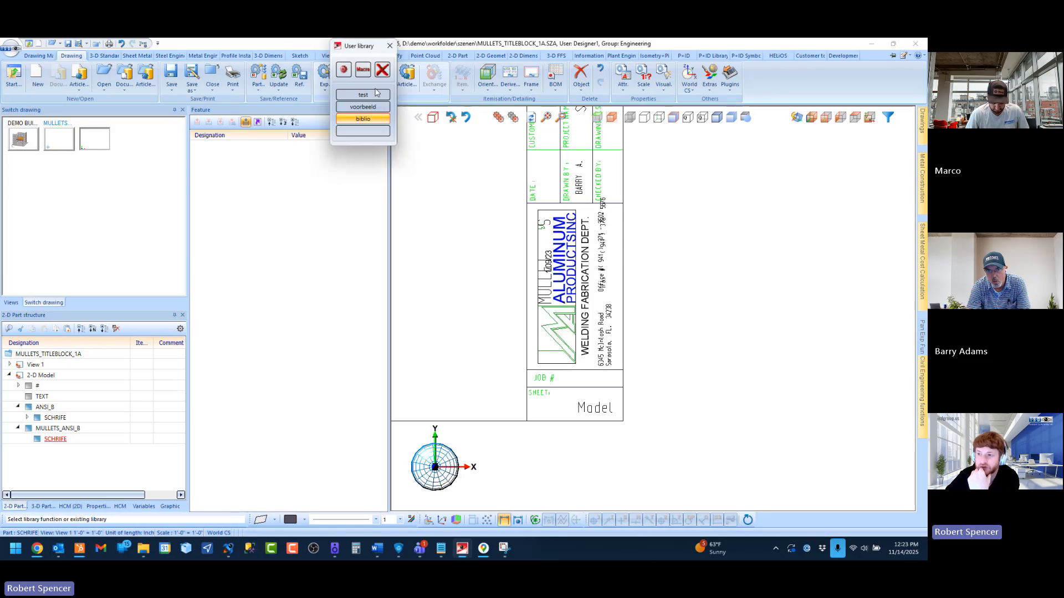
pyautogui.click(390, 46)
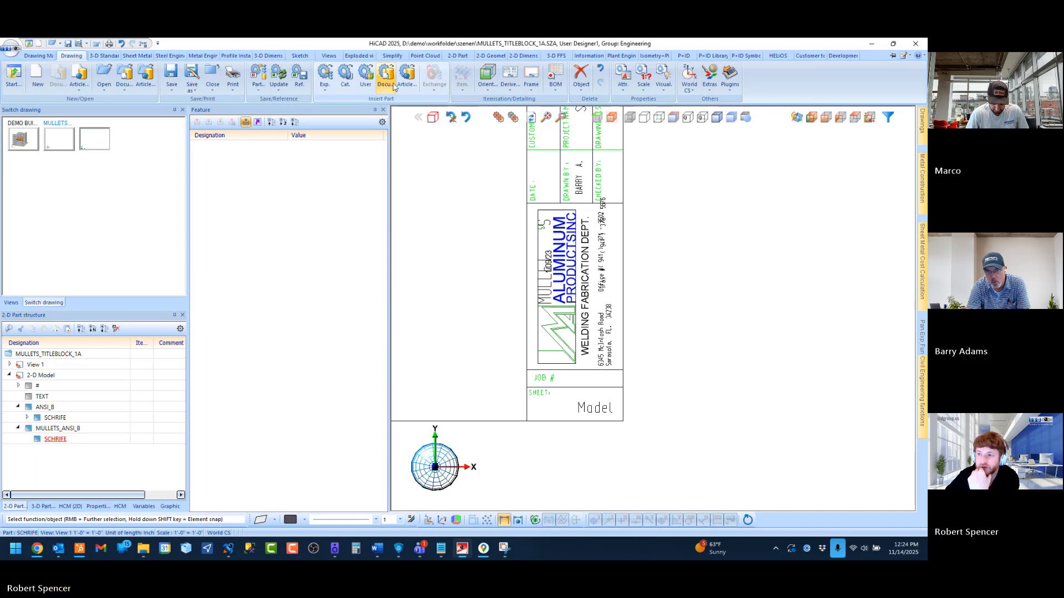
# Step: Start inserting a bitmap from file and restrict the file type to JPG Joint Photographic Group
pyautogui.click(329, 92)
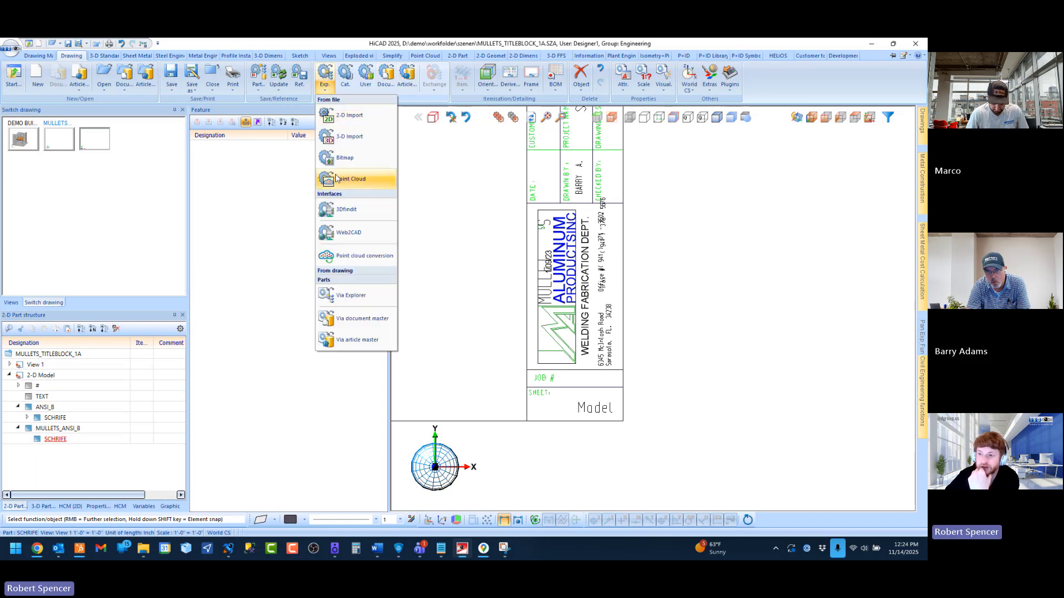
pyautogui.click(341, 166)
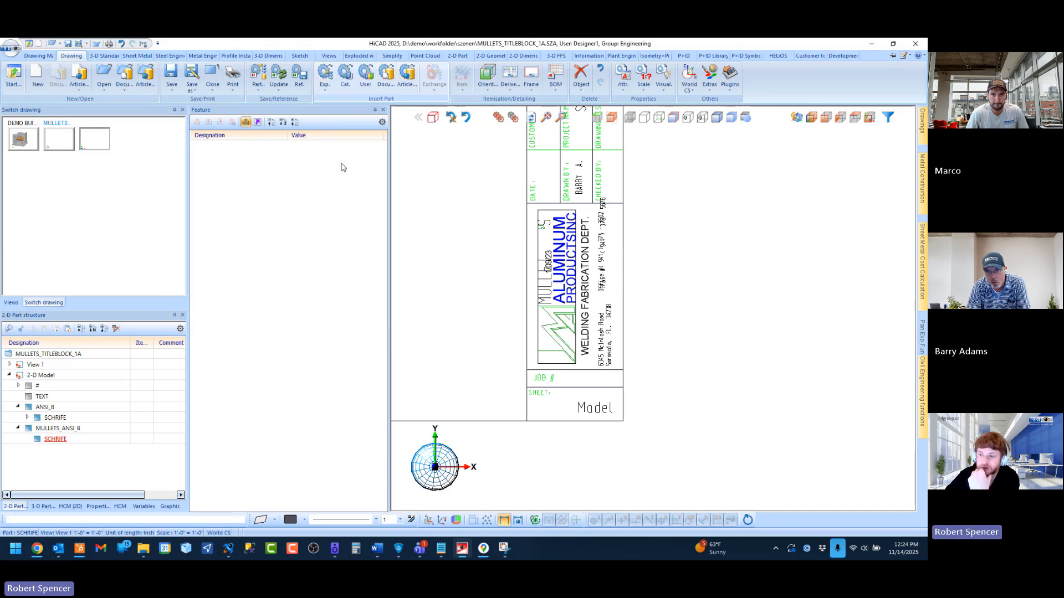
pyautogui.click(637, 390)
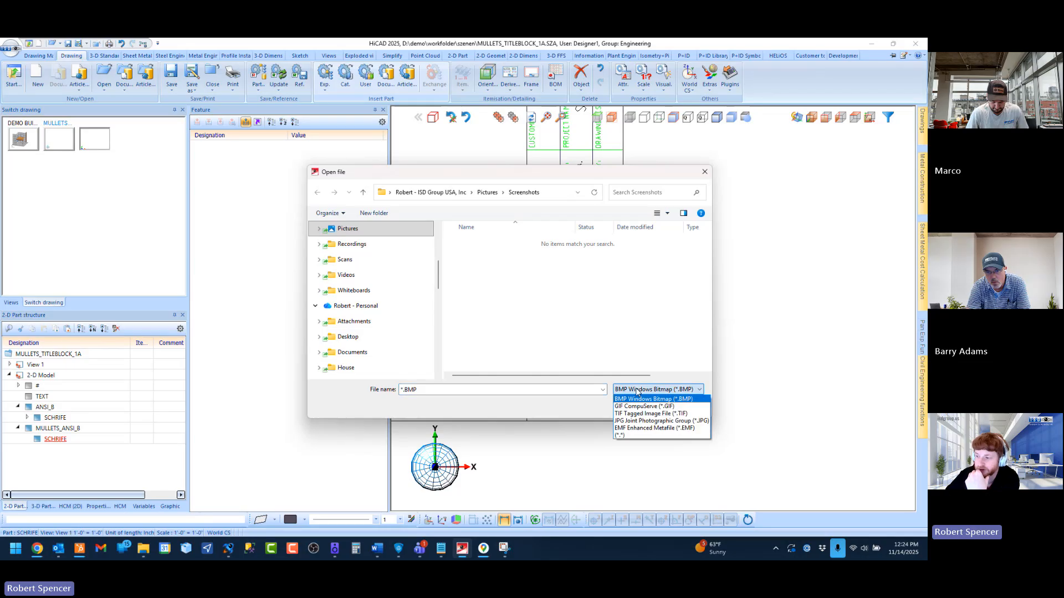
pyautogui.click(637, 421)
# Step: Browse to the customers folder inside Technic on File Server ISD Group USA
pyautogui.scroll(-10, 399, 301)
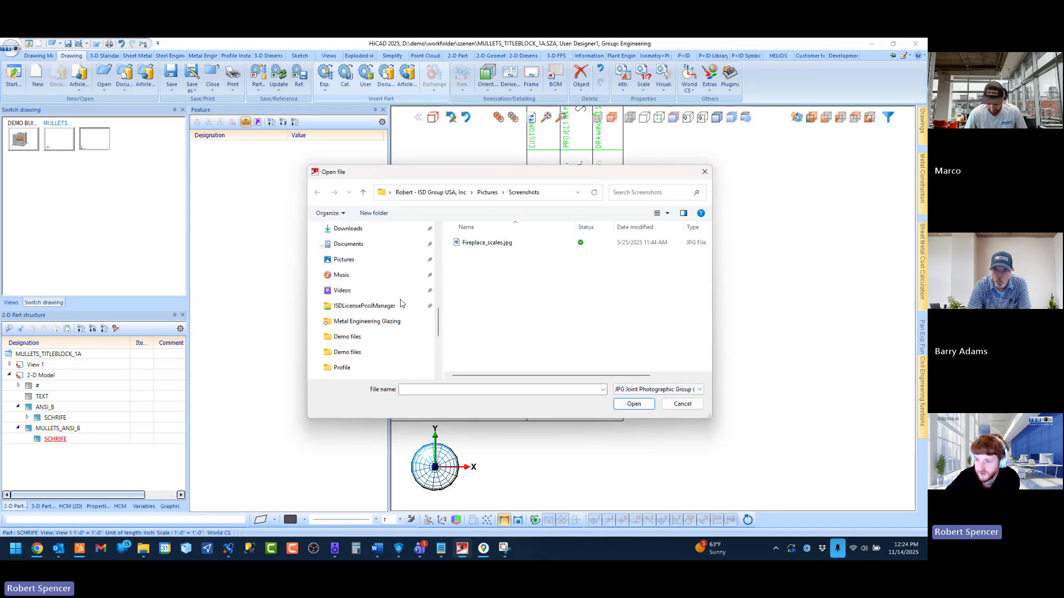
pyautogui.scroll(-3, 372, 367)
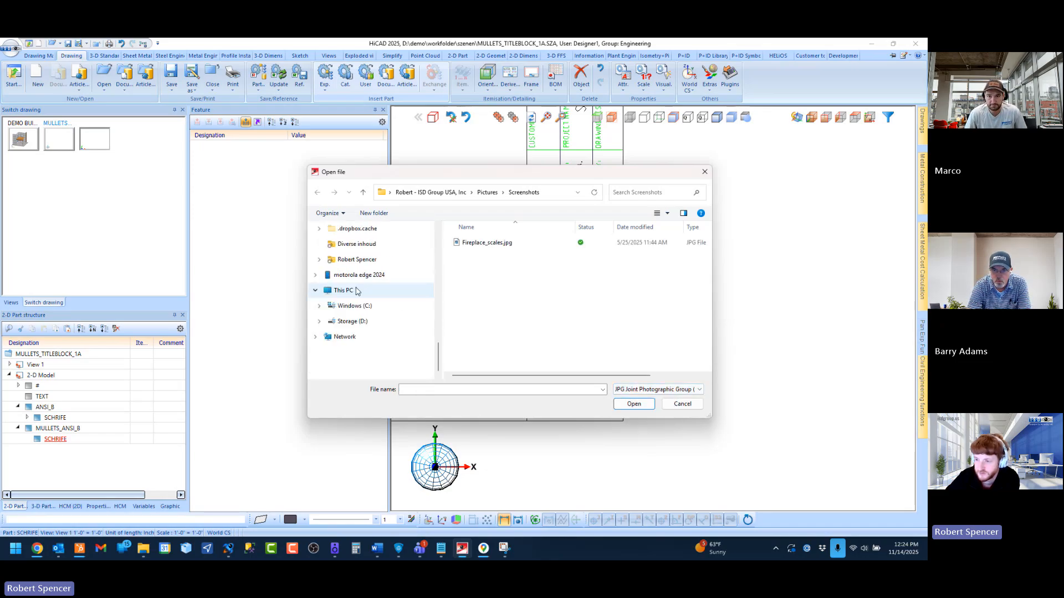
pyautogui.click(357, 261)
pyautogui.doubleClick(481, 255)
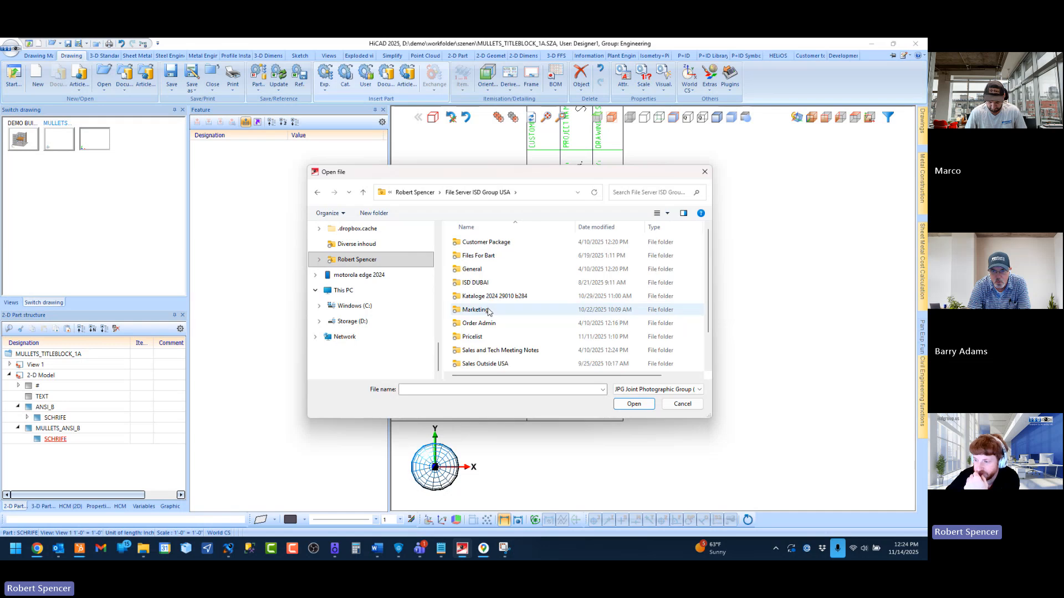
pyautogui.scroll(-1, 473, 355)
pyautogui.doubleClick(472, 353)
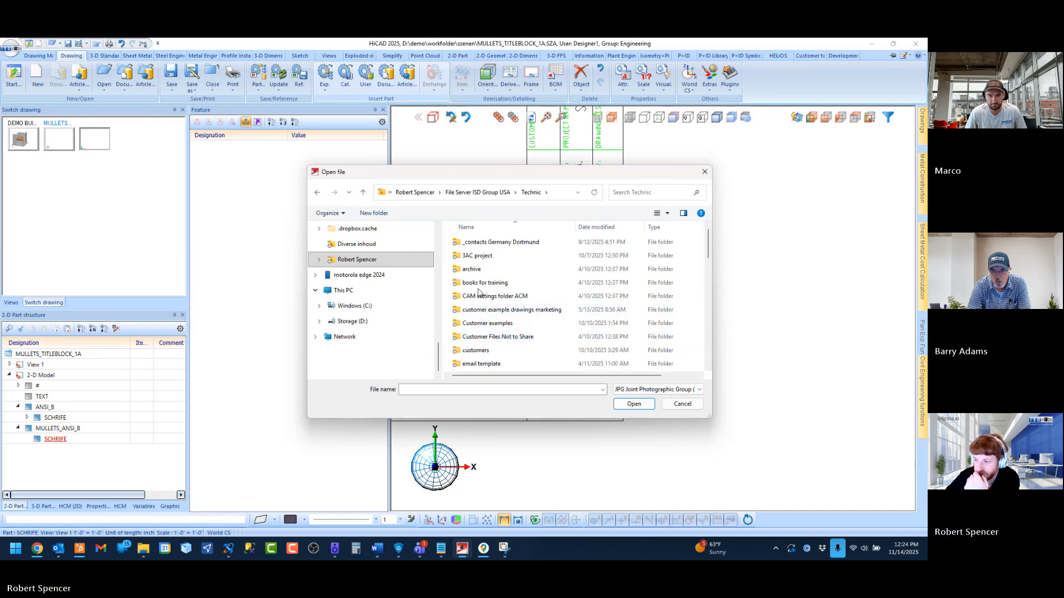
pyautogui.click(474, 351)
pyautogui.doubleClick(473, 353)
# Step: Locate the Mullets Aluminum customer folder and load the company logo JPG from its Layout subfolder
pyautogui.scroll(-2, 502, 298)
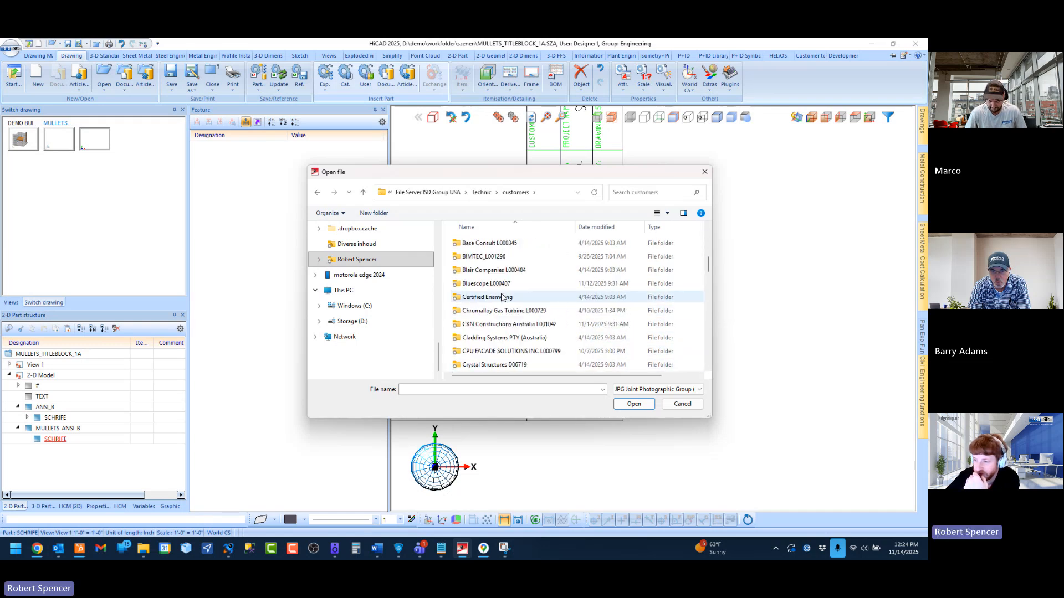
pyautogui.scroll(-2, 498, 300)
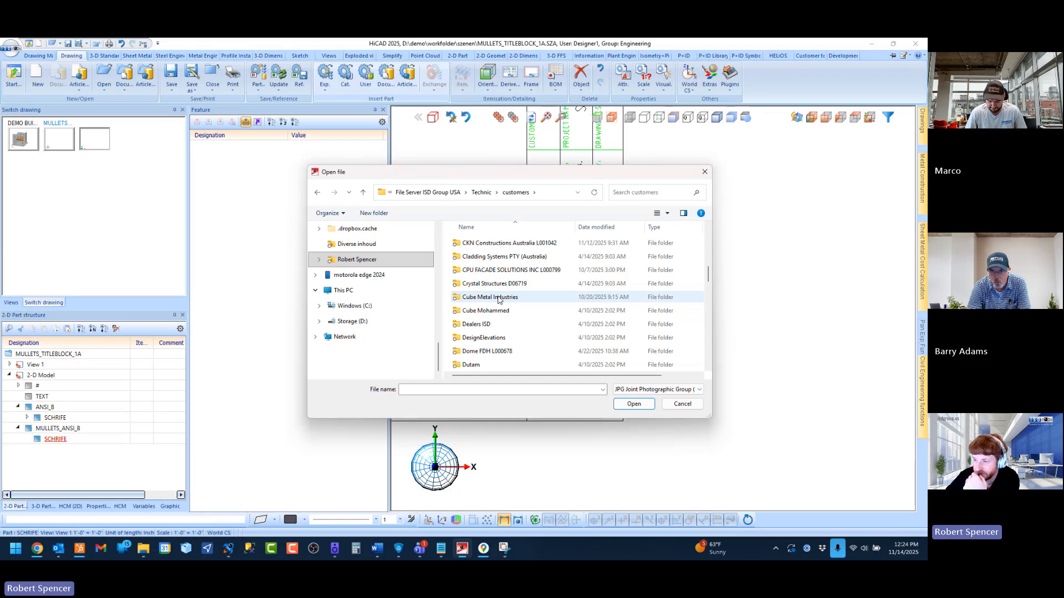
pyautogui.scroll(-10, 498, 299)
pyautogui.scroll(-2, 499, 299)
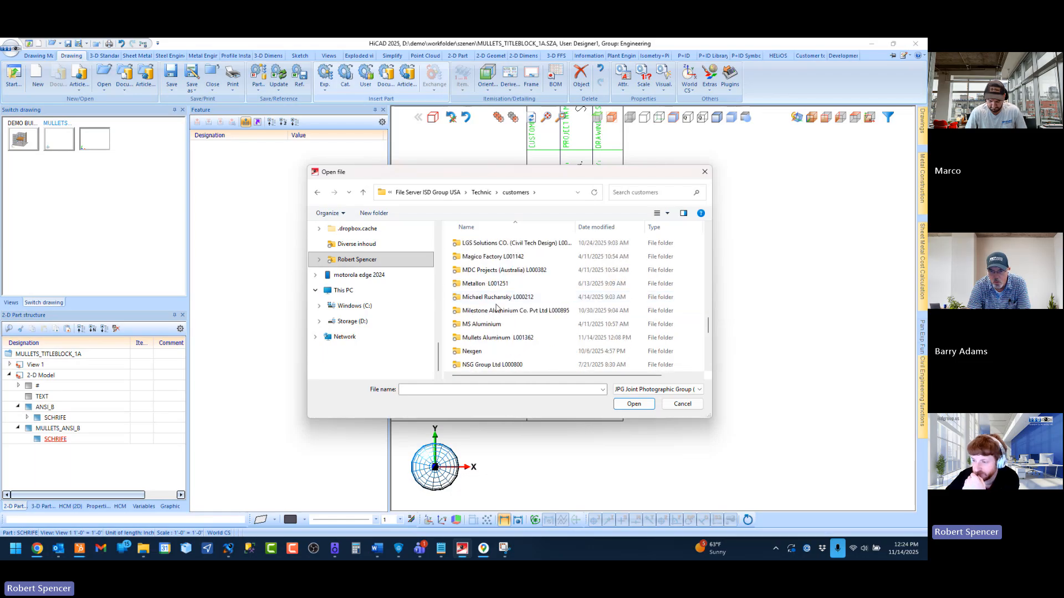
pyautogui.doubleClick(488, 338)
pyautogui.doubleClick(487, 243)
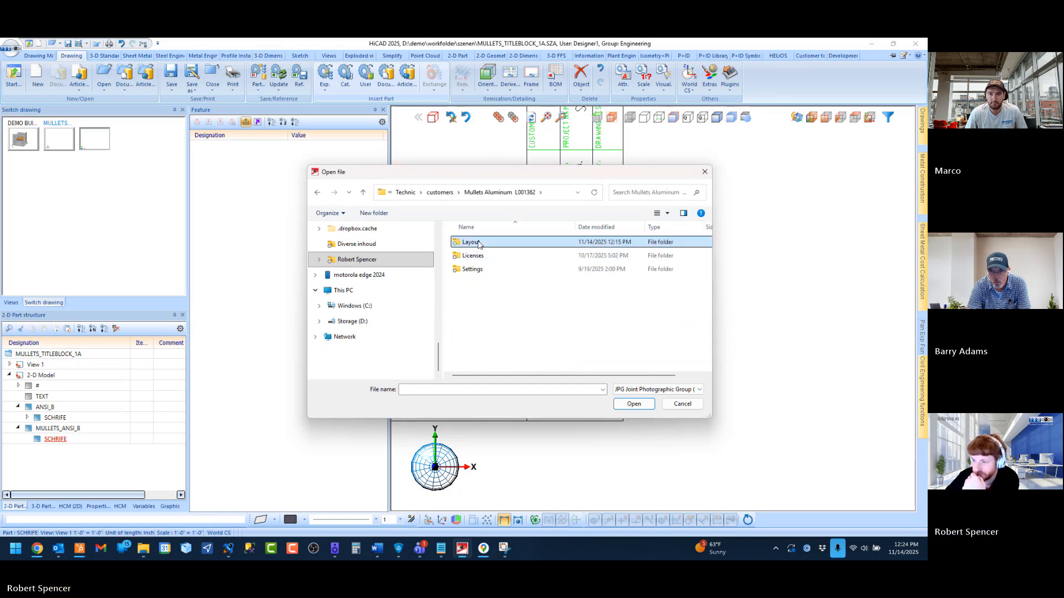
pyautogui.doubleClick(483, 252)
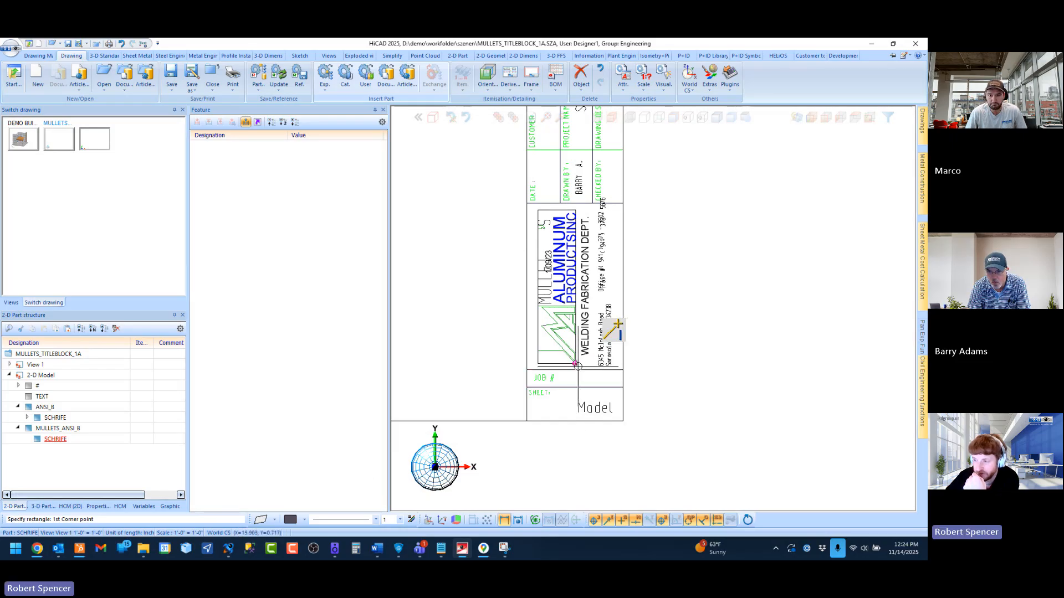
# Step: Place the logo image by spanning the title block's logo rectangle from its lower-right to its upper-left corner
pyautogui.click(576, 365)
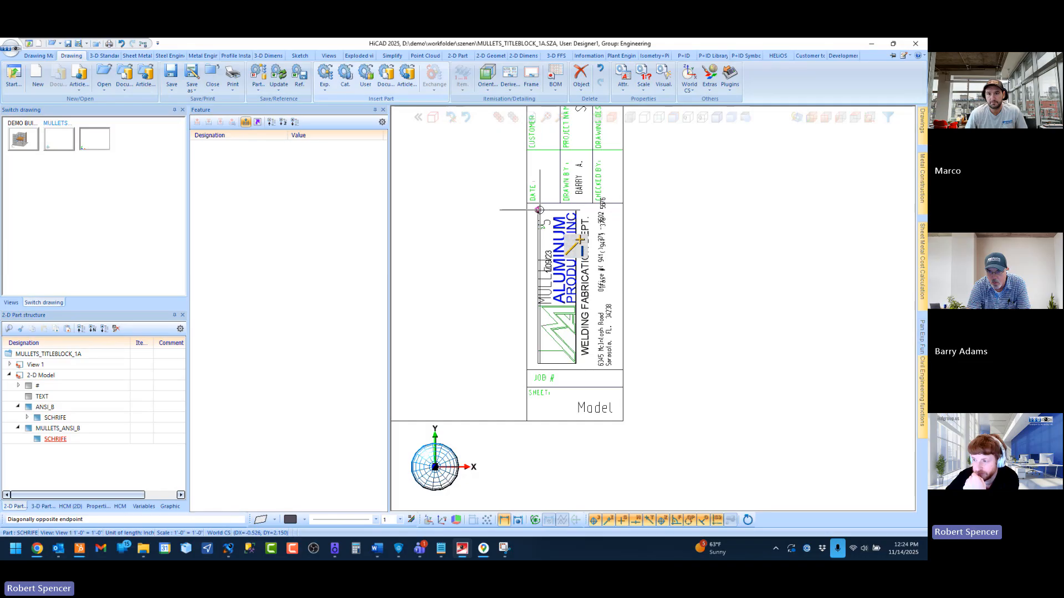
pyautogui.click(630, 261)
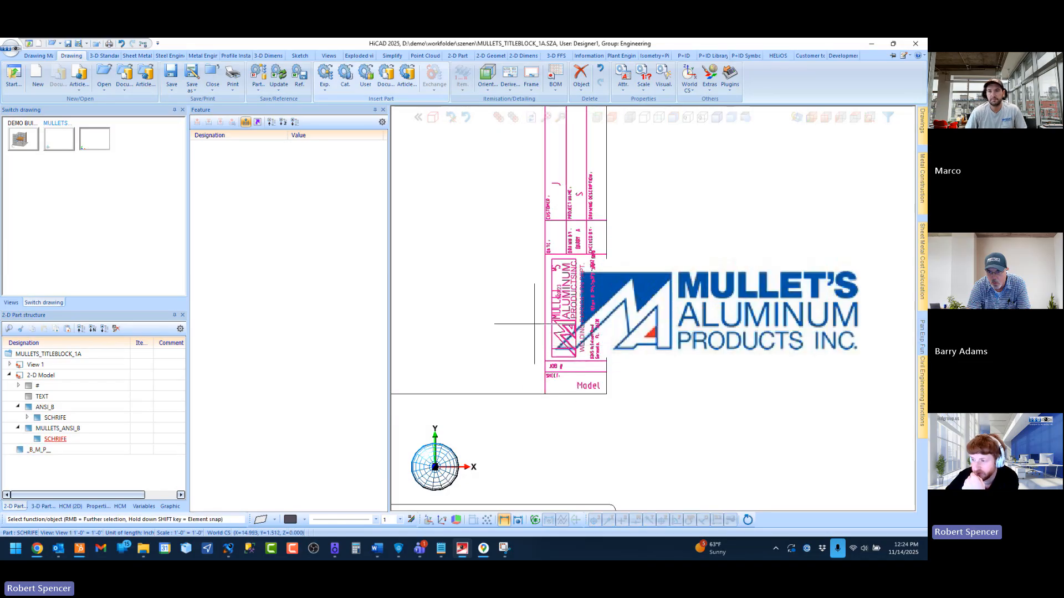
pyautogui.scroll(-2, 536, 323)
pyautogui.scroll(3, 576, 322)
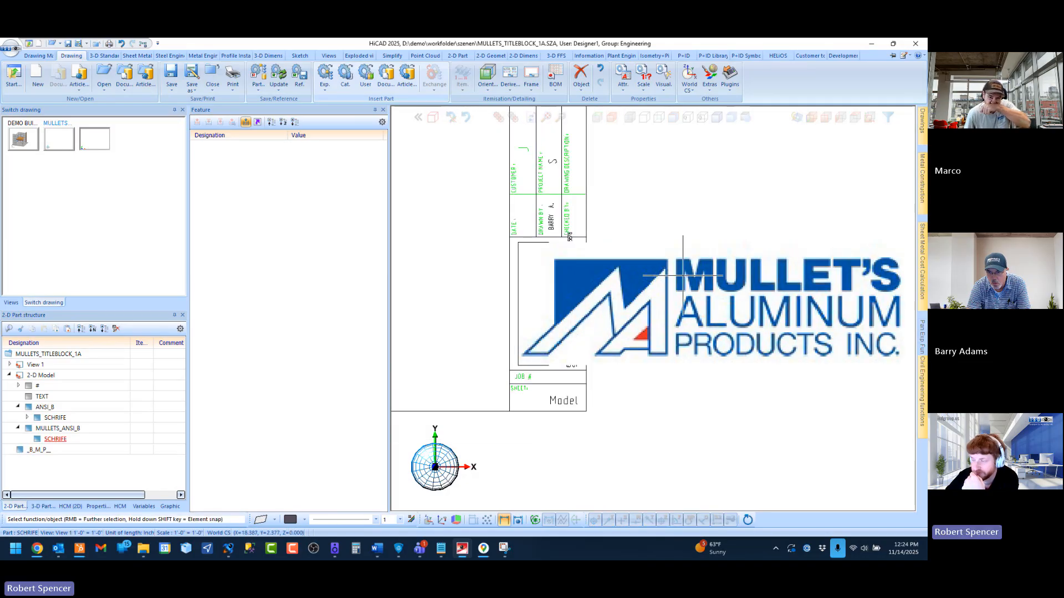
pyautogui.scroll(-2, 682, 276)
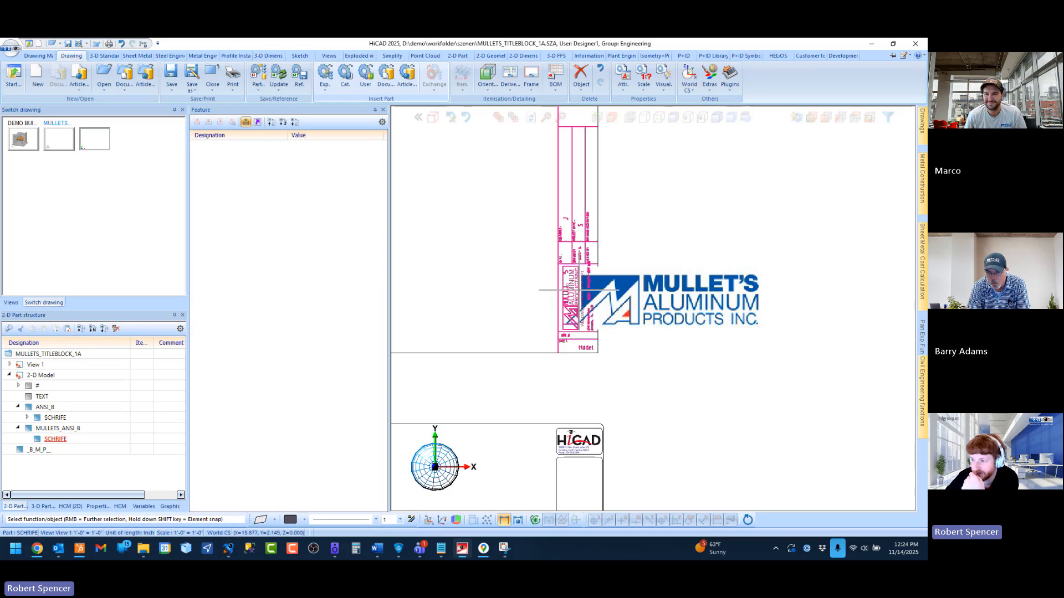
pyautogui.scroll(2, 578, 289)
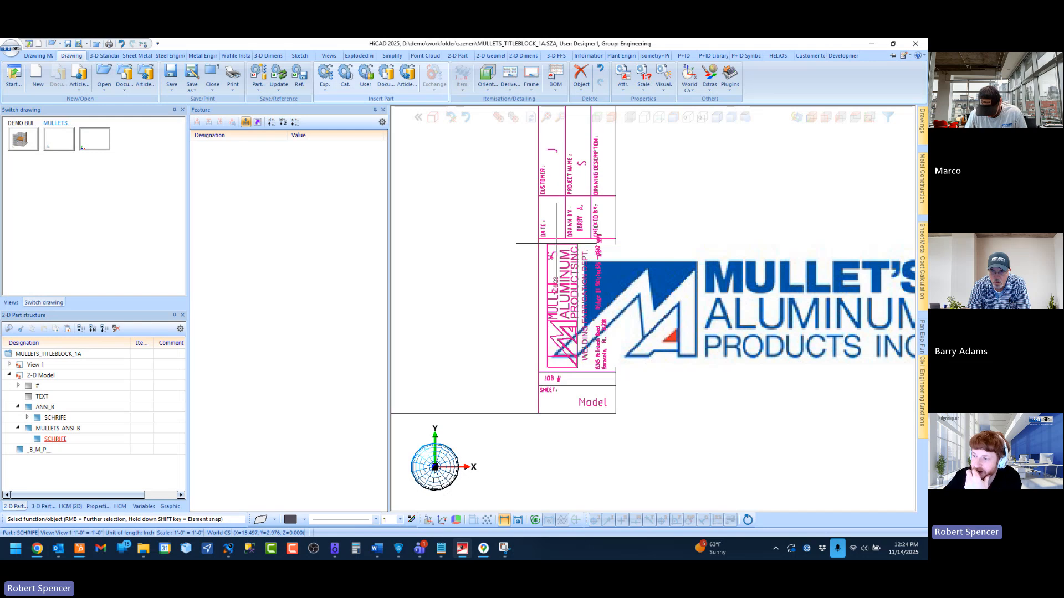
pyautogui.scroll(-3, 556, 242)
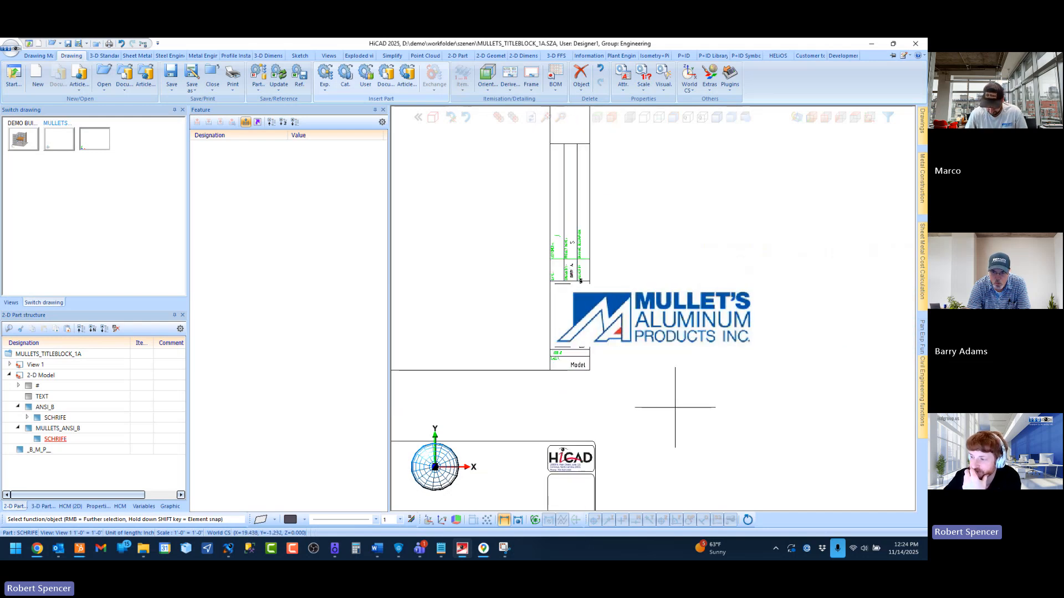
pyautogui.scroll(3, 561, 349)
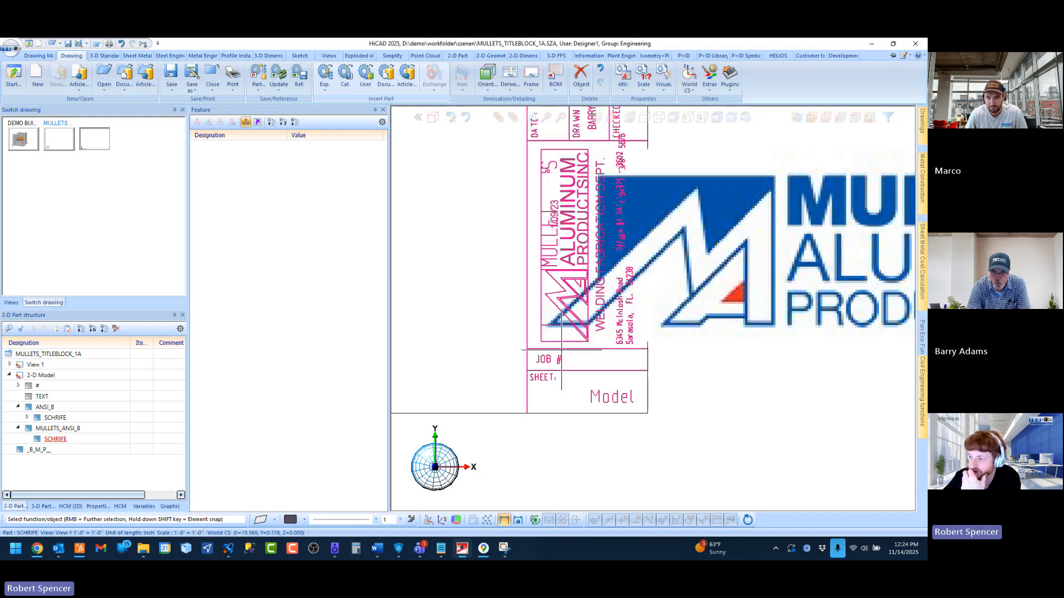
pyautogui.scroll(-3, 587, 340)
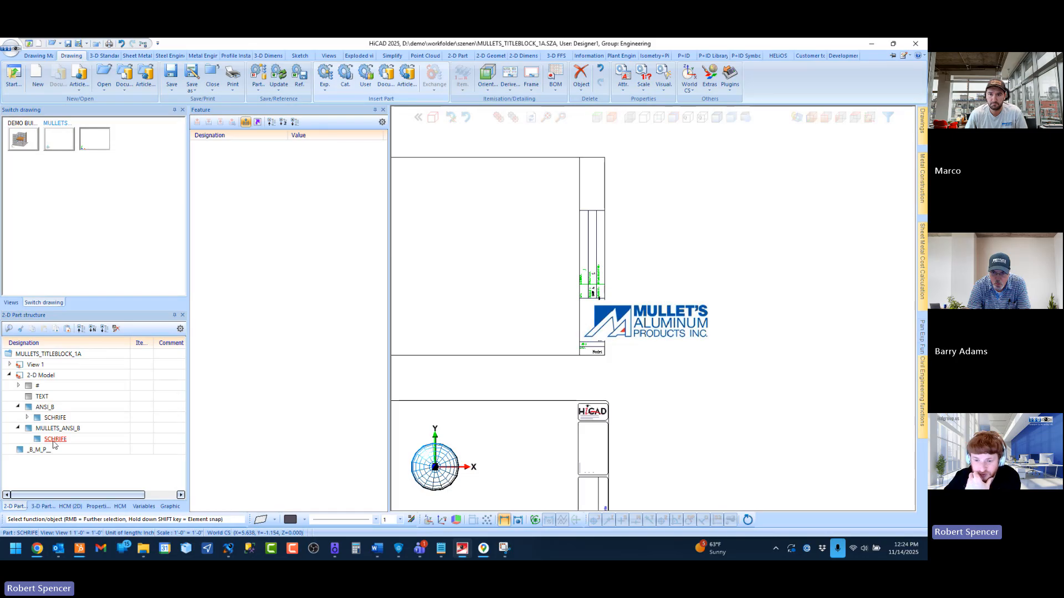
# Step: Make the _B_M_P_ logo image part a sub-part of MULLETS_ANSI_B in the part structure
pyautogui.click(38, 450)
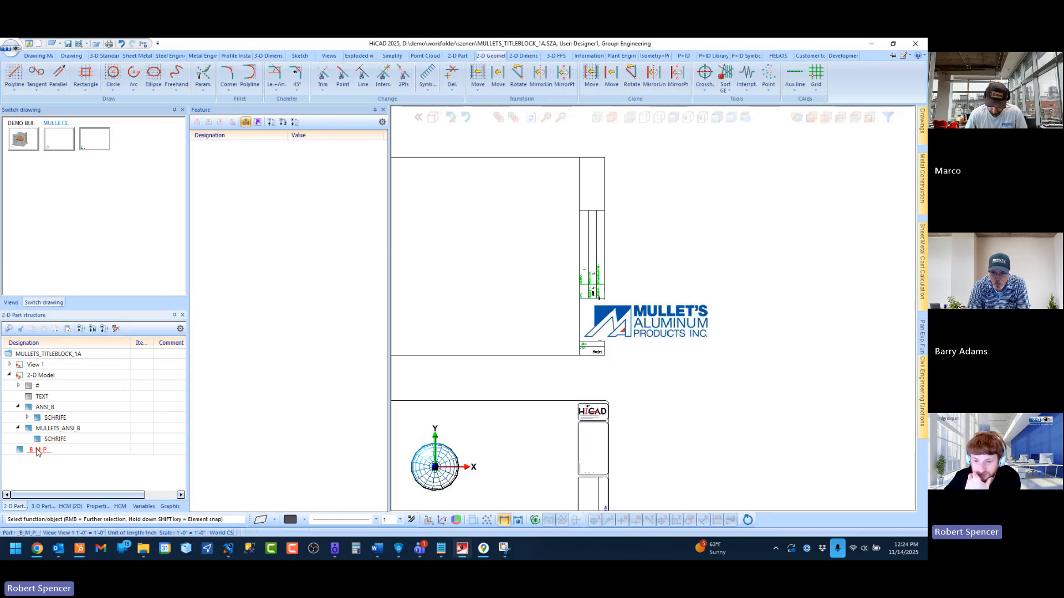
pyautogui.moveTo(38, 451); pyautogui.dragTo(60, 441)
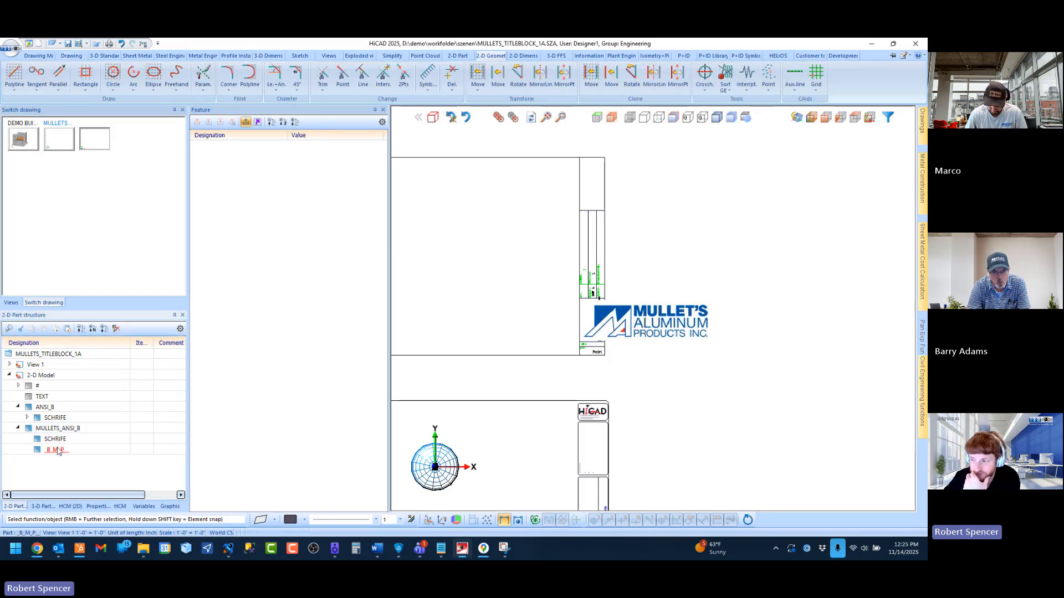
pyautogui.scroll(-1, 675, 354)
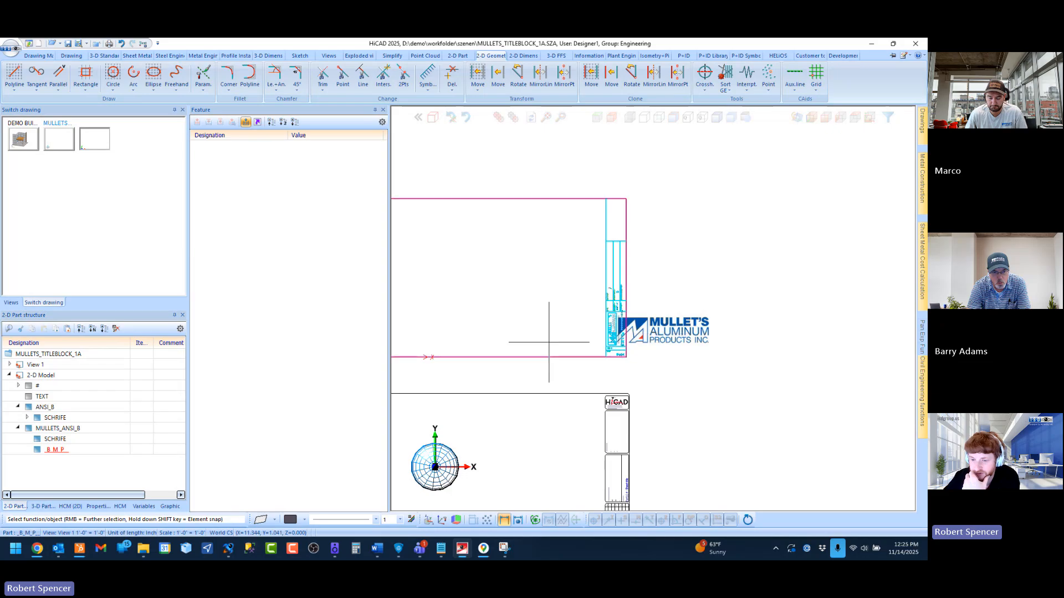
# Step: Try to rotate the logo image part by -90 degrees about the logo rectangle's lower-left corner
pyautogui.rightClick(61, 452)
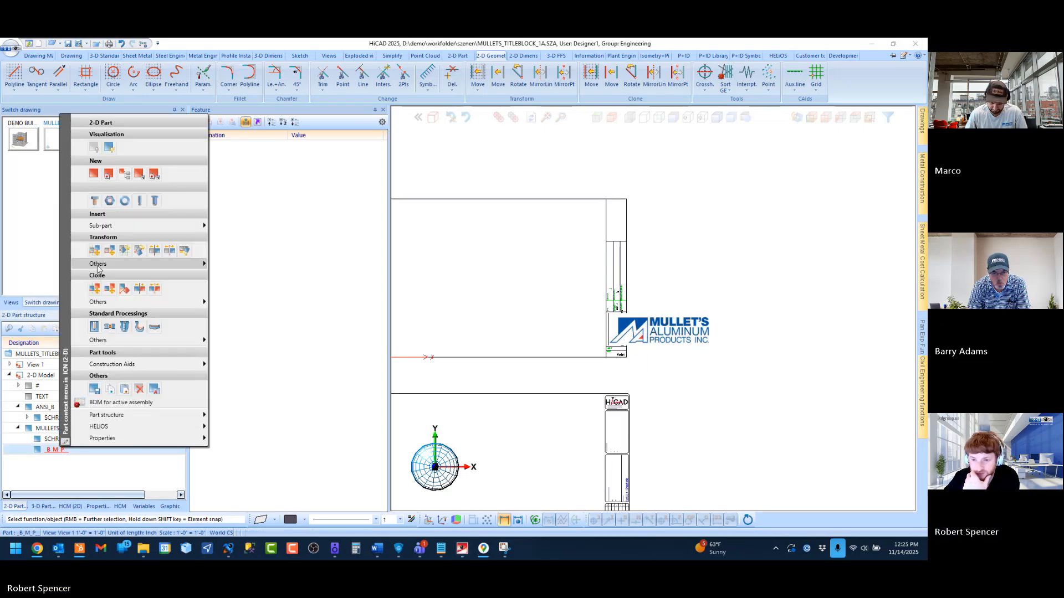
pyautogui.moveTo(98, 270)
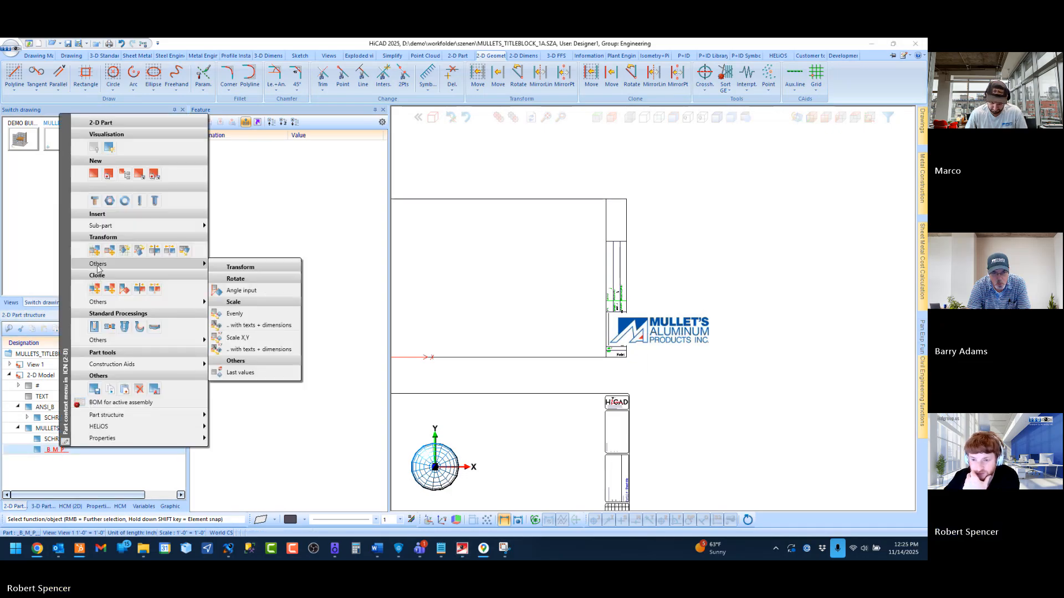
pyautogui.click(139, 252)
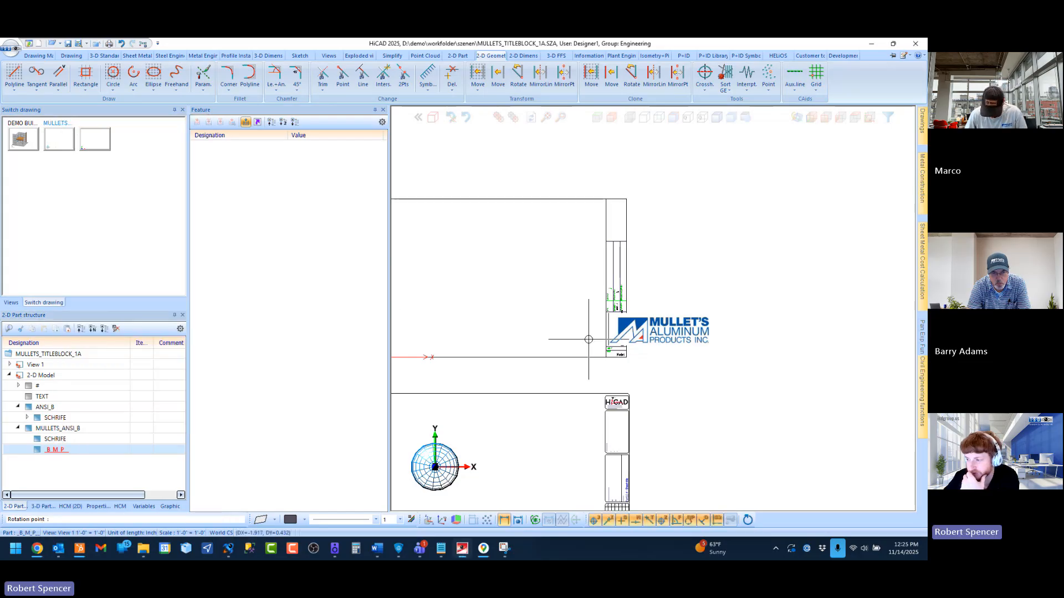
pyautogui.scroll(3, 609, 339)
pyautogui.scroll(2, 623, 341)
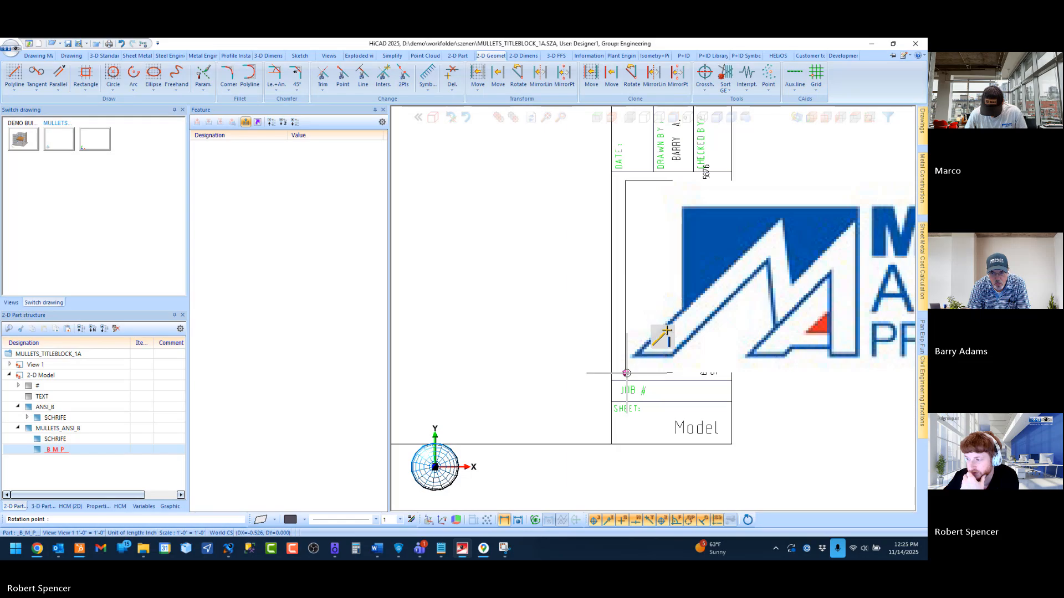
pyautogui.click(626, 373)
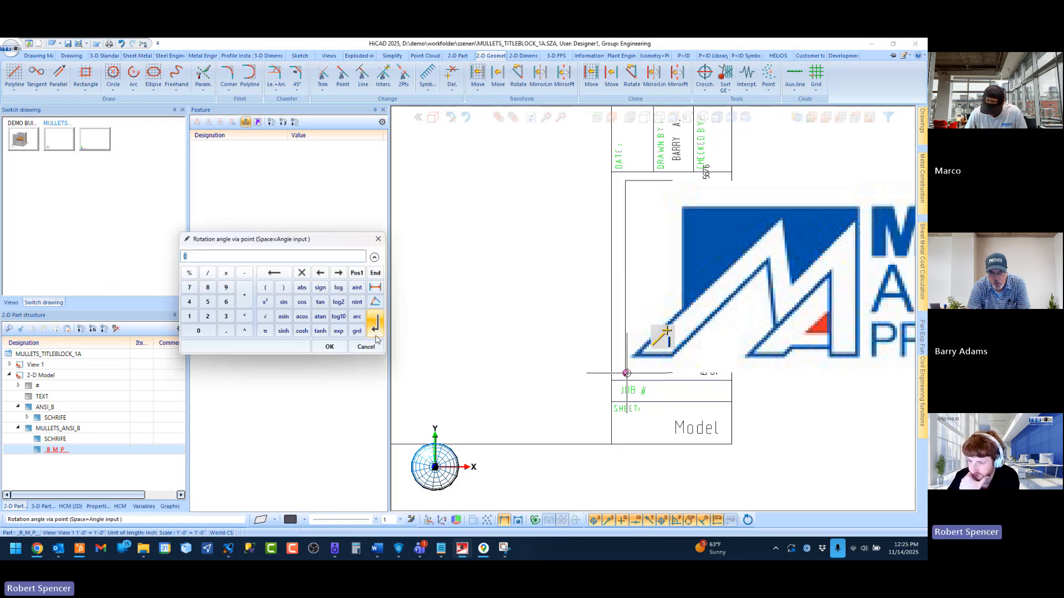
pyautogui.write('-9')
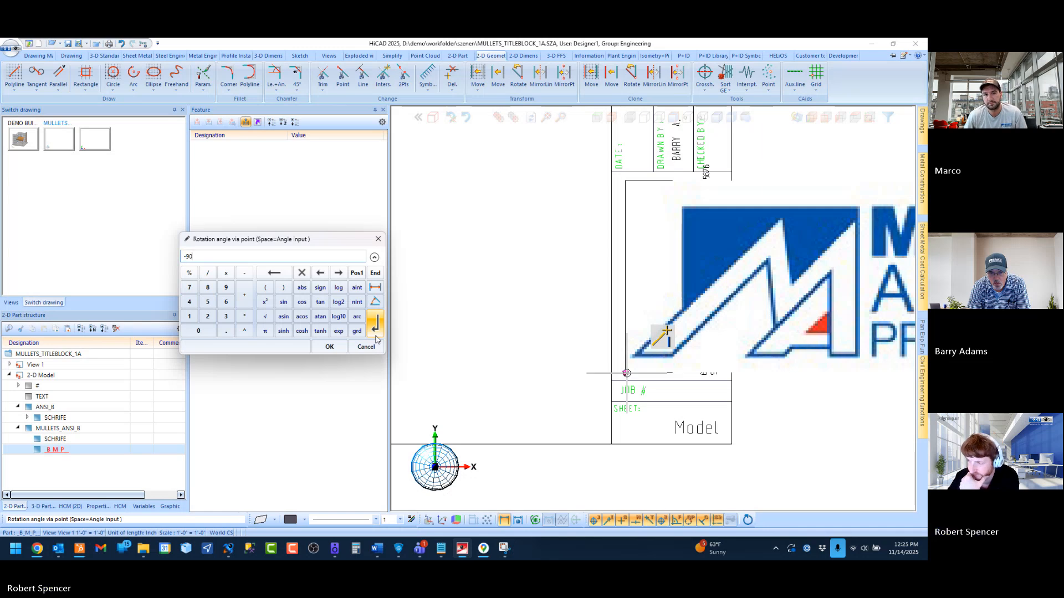
pyautogui.click(376, 336)
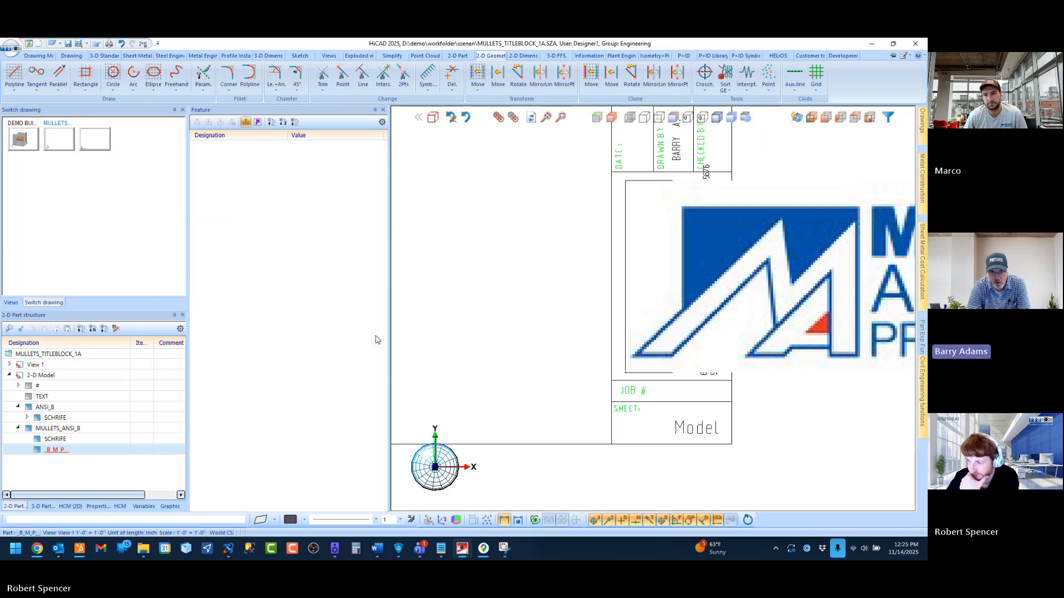
# Step: Try to rotate the logo image part of MULLETS_ANSI_B by 90 degrees about the logo rectangle's lower-left corner
pyautogui.scroll(-7, 624, 362)
pyautogui.click(648, 372)
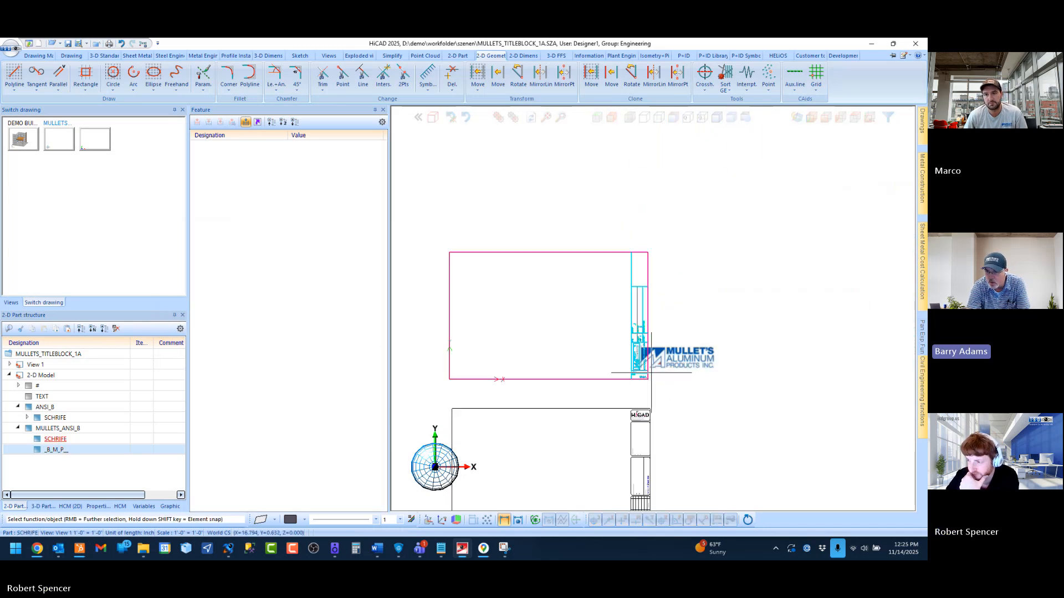
pyautogui.scroll(2, 654, 371)
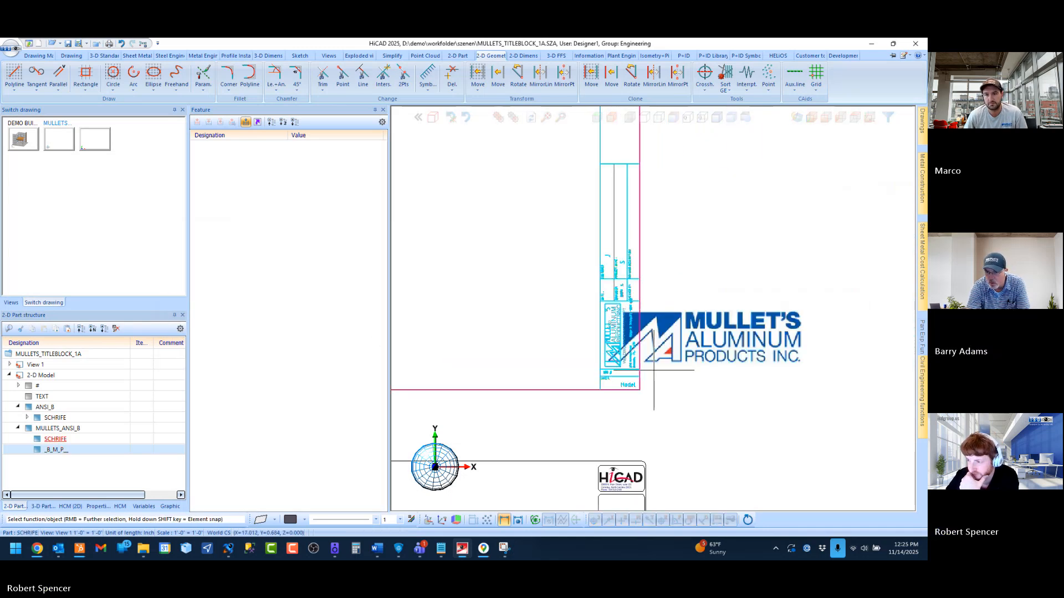
pyautogui.click(58, 450)
pyautogui.rightClick(59, 453)
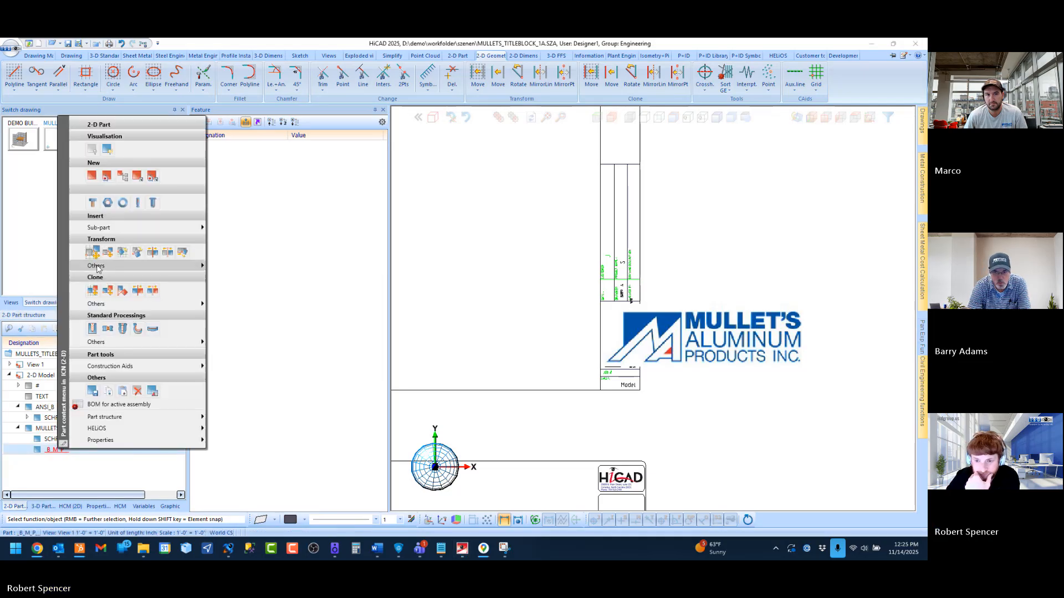
pyautogui.moveTo(97, 268)
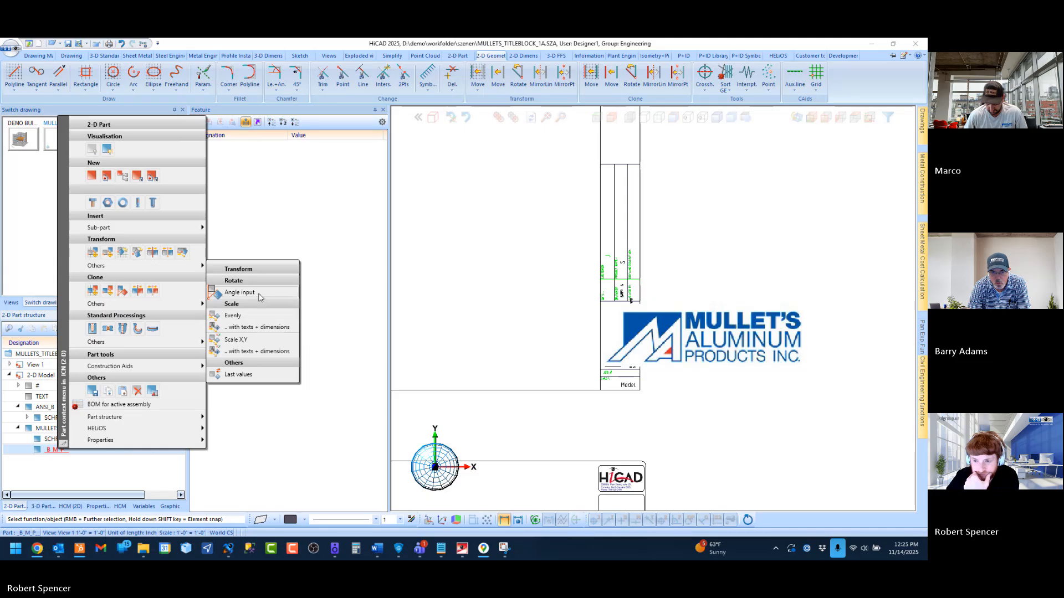
pyautogui.click(128, 254)
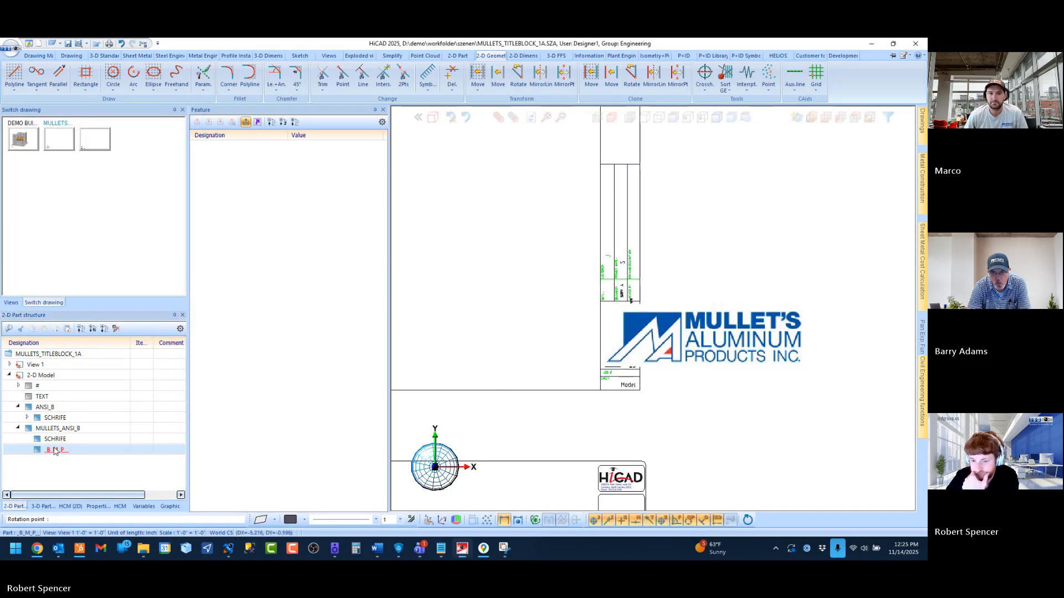
pyautogui.scroll(3, 604, 365)
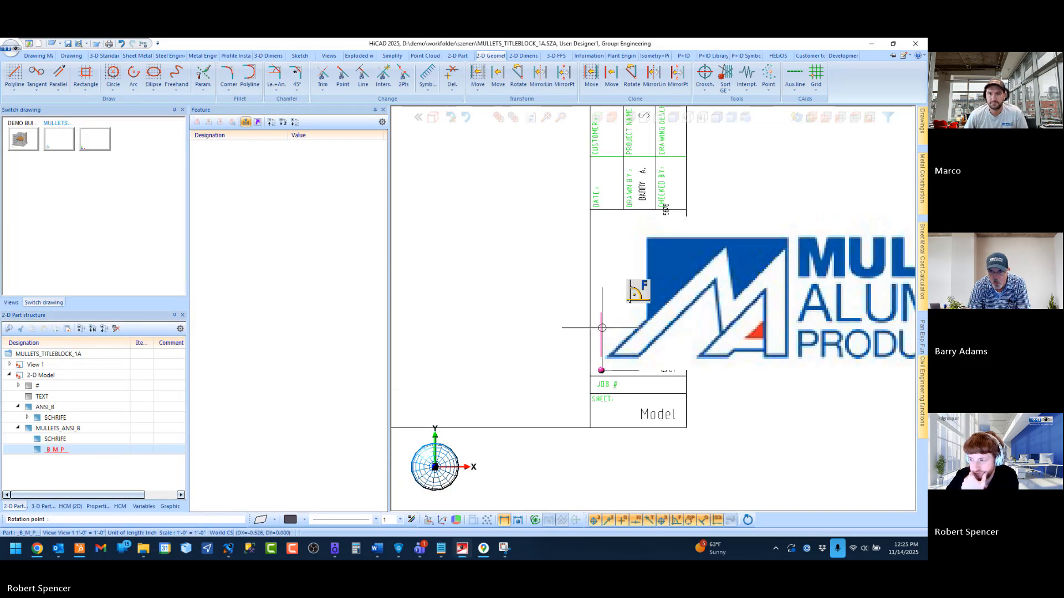
pyautogui.click(602, 370)
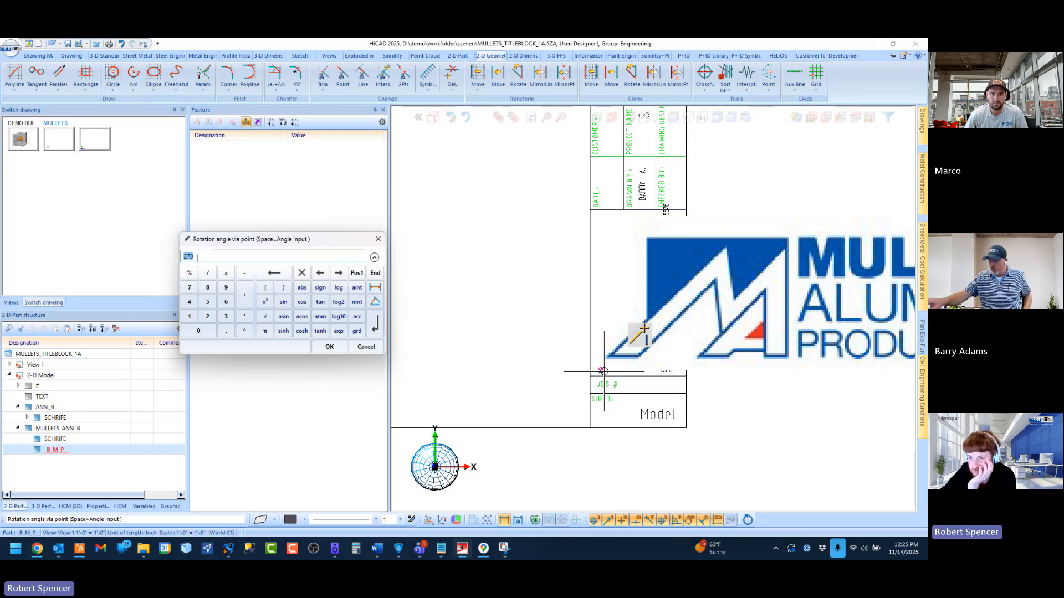
pyautogui.write('90')
pyautogui.press('Return')
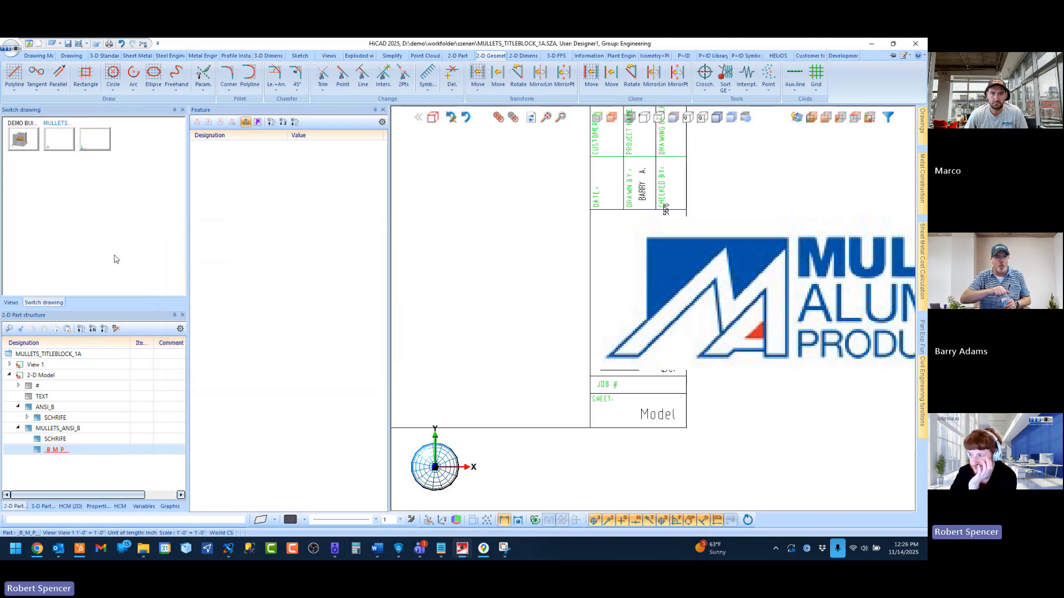
pyautogui.scroll(-3, 635, 364)
pyautogui.scroll(1, 635, 364)
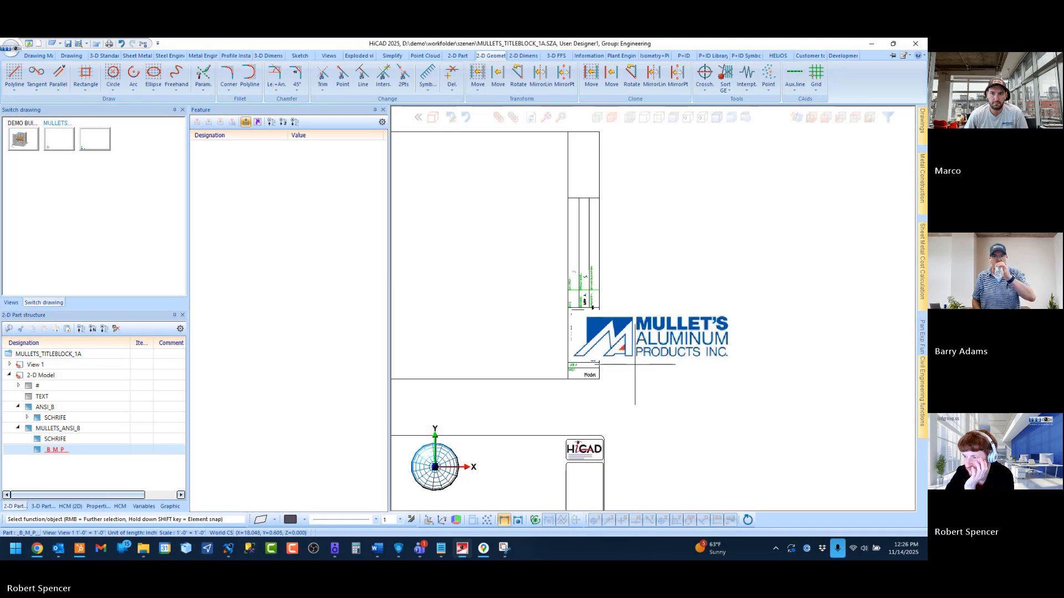
# Step: Inspect the part attributes of the _B_M_P_ image nested under SCHRIFE in ANSI_B, leaving them as they are
pyautogui.scroll(-5, 616, 325)
pyautogui.click(609, 369)
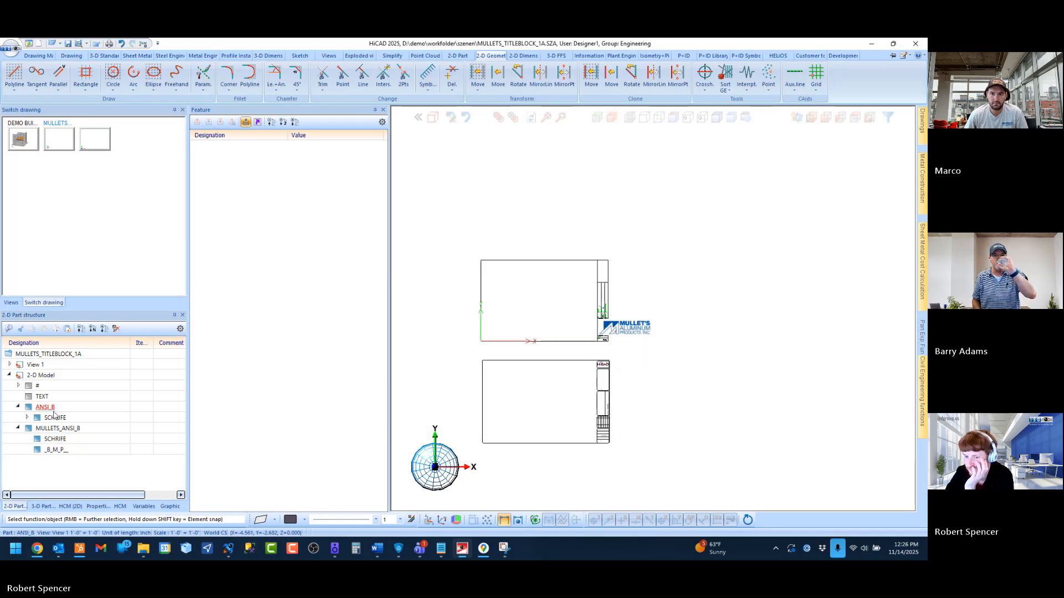
pyautogui.click(27, 419)
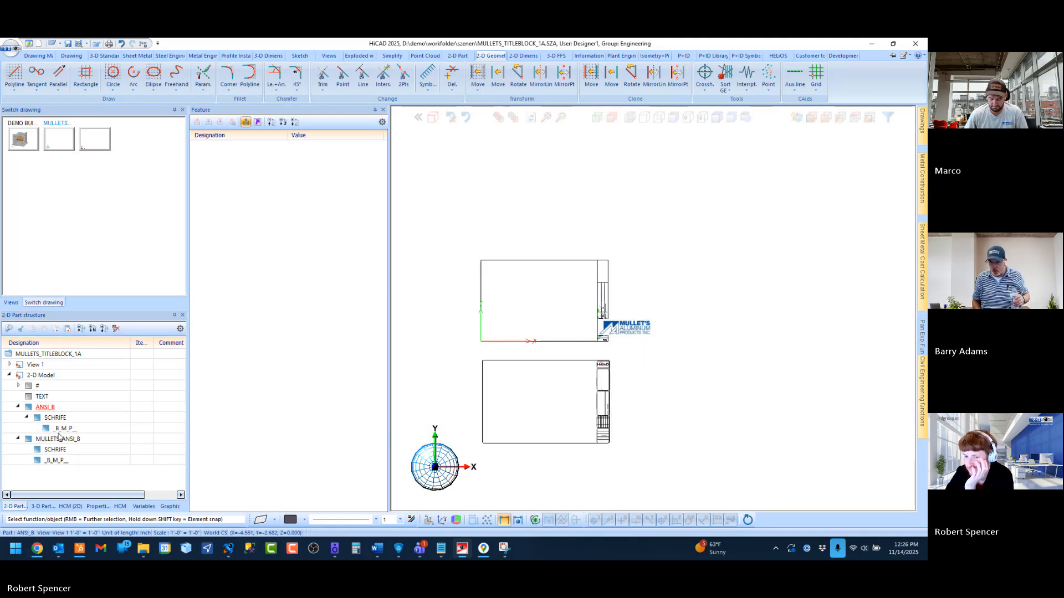
pyautogui.doubleClick(64, 428)
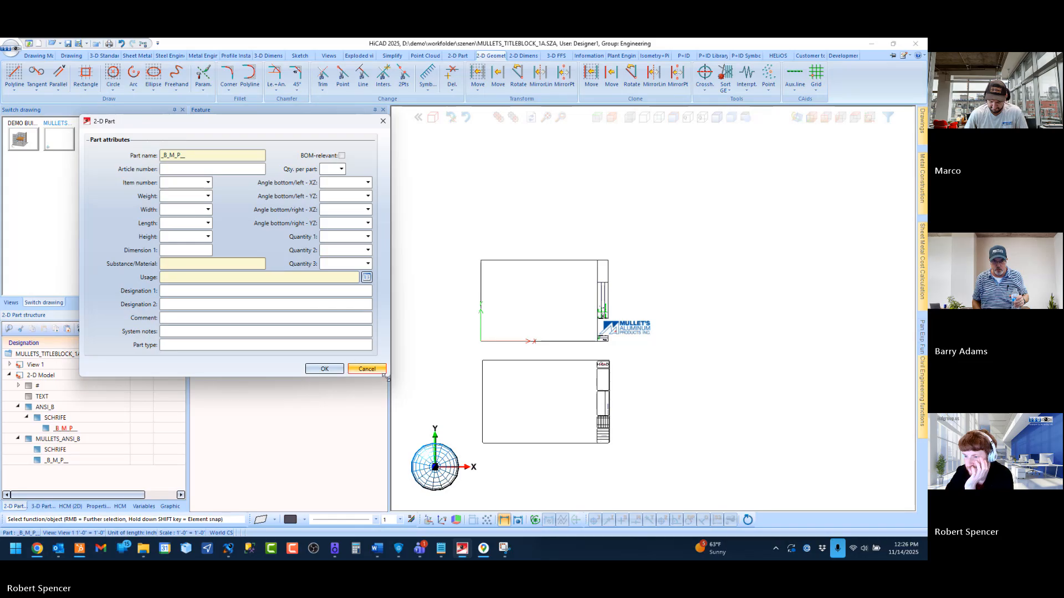
pyautogui.click(374, 371)
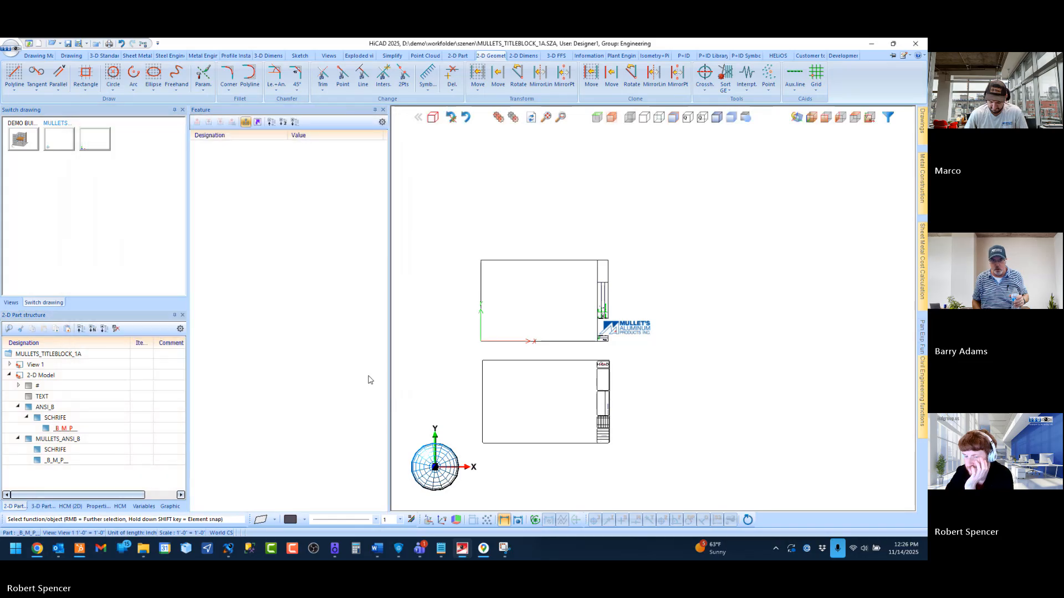
# Step: Try to move the HiCAD logo image of ANSI_B into the empty space beside the frames, and undo the move
pyautogui.rightClick(69, 431)
pyautogui.click(103, 232)
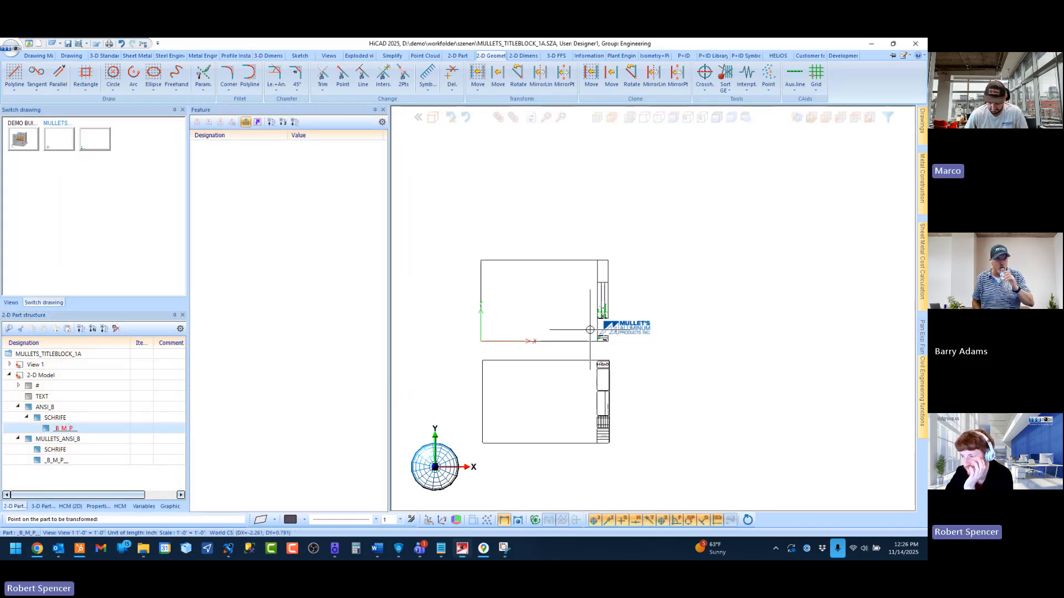
pyautogui.scroll(5, 591, 330)
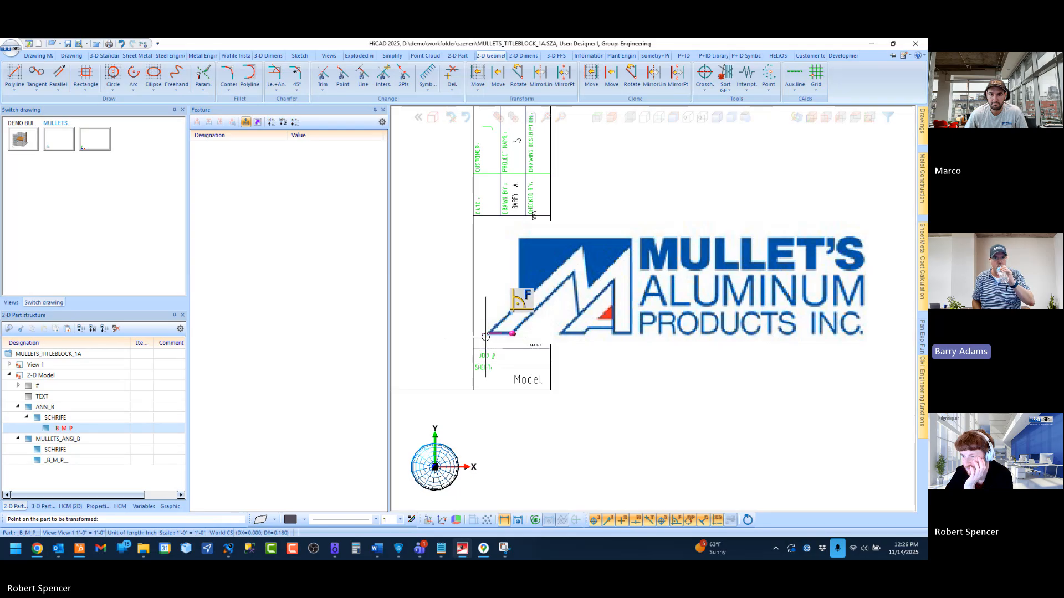
pyautogui.scroll(-5, 485, 336)
pyautogui.press('Escape')
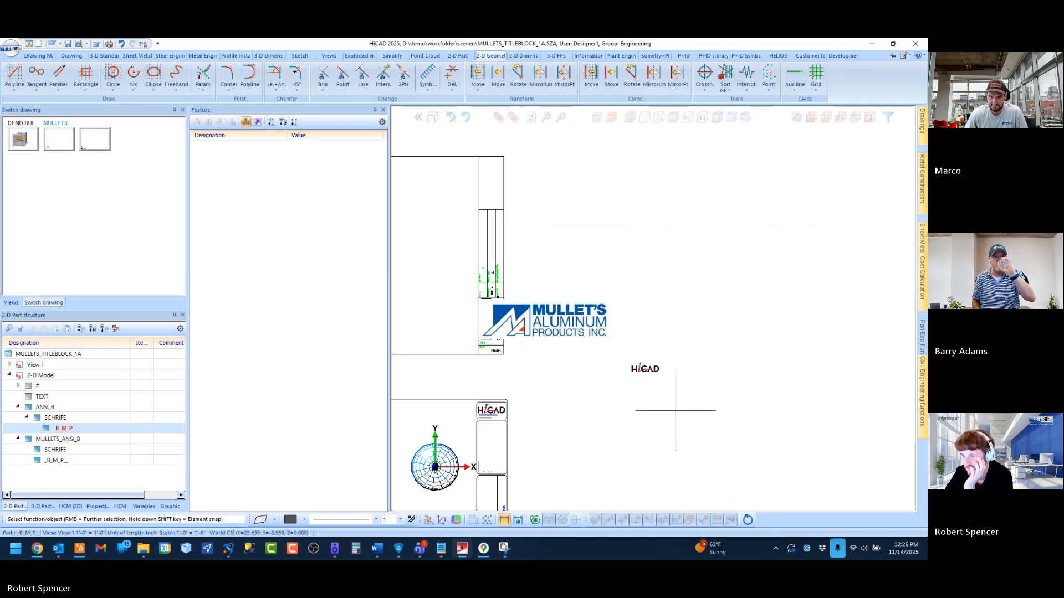
pyautogui.scroll(-4, 604, 359)
pyautogui.scroll(6, 607, 359)
pyautogui.scroll(-5, 678, 333)
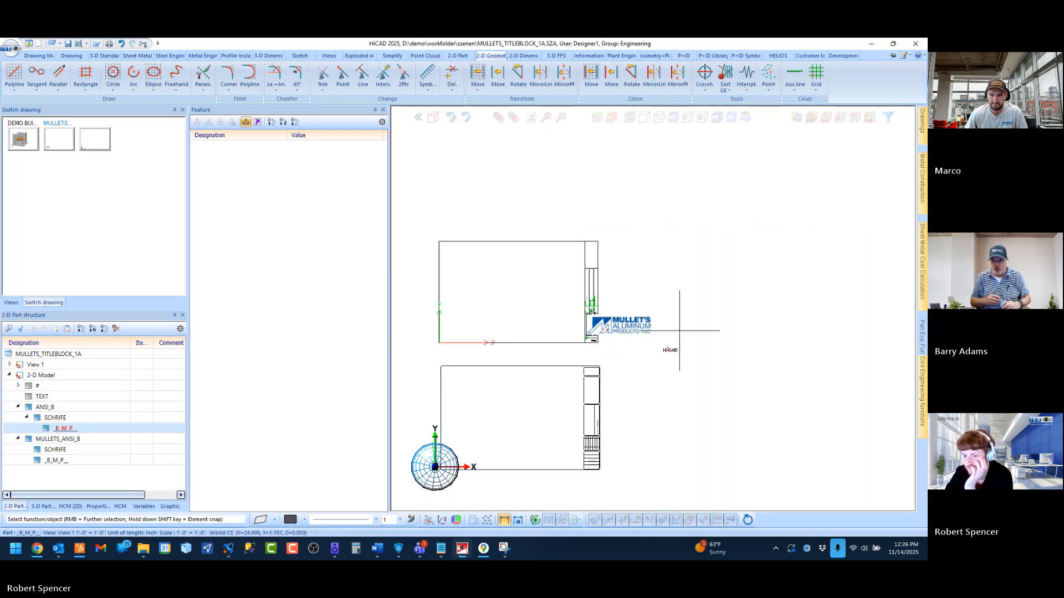
pyautogui.click(451, 117)
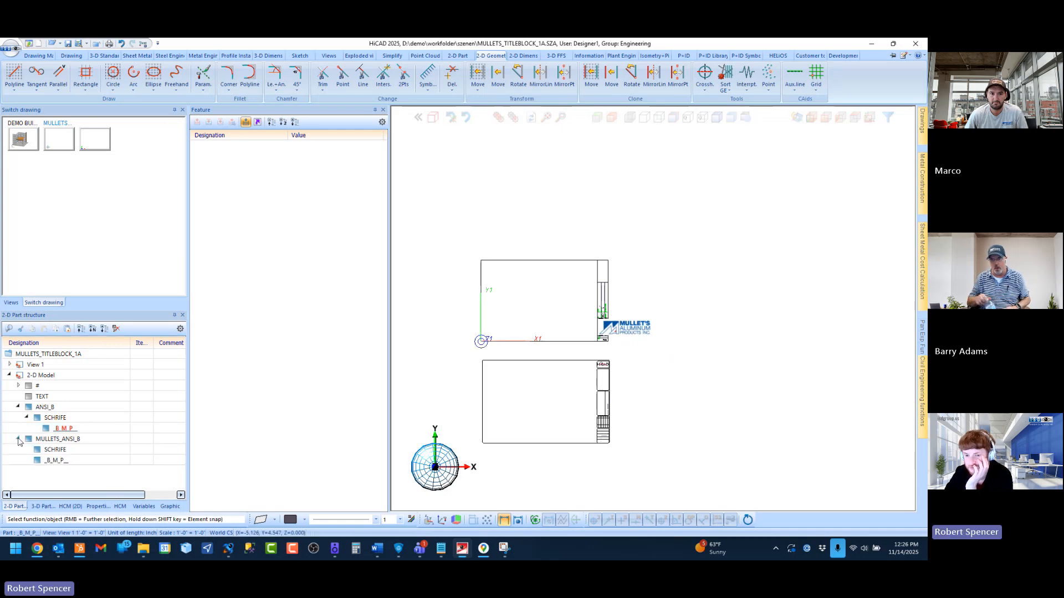
# Step: Try to rotate the Mullets logo image by 90 degrees about a point near its lower-left corner, and undo the rotation
pyautogui.click(62, 461)
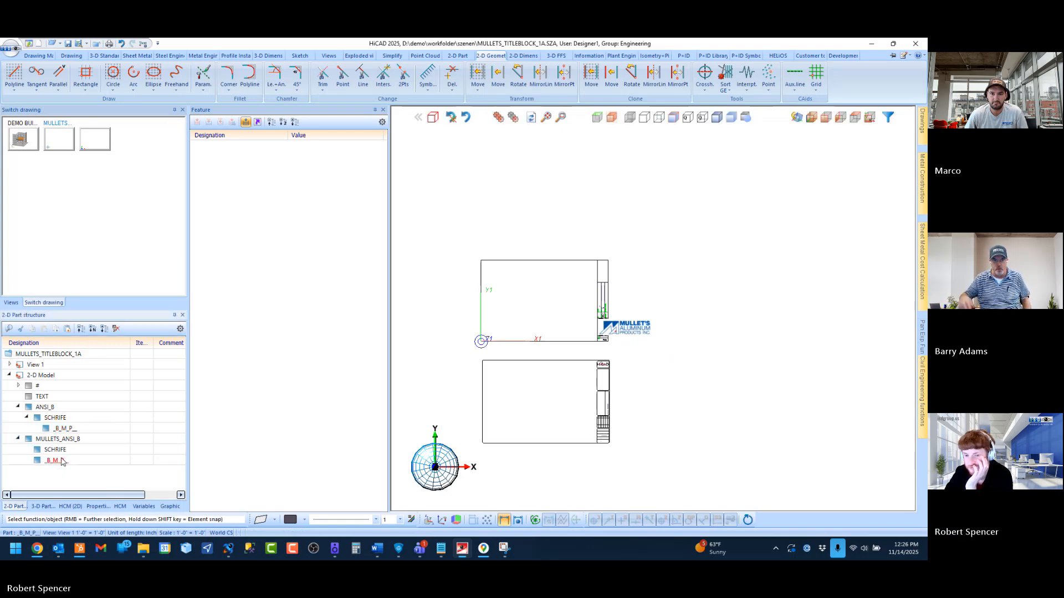
pyautogui.rightClick(61, 461)
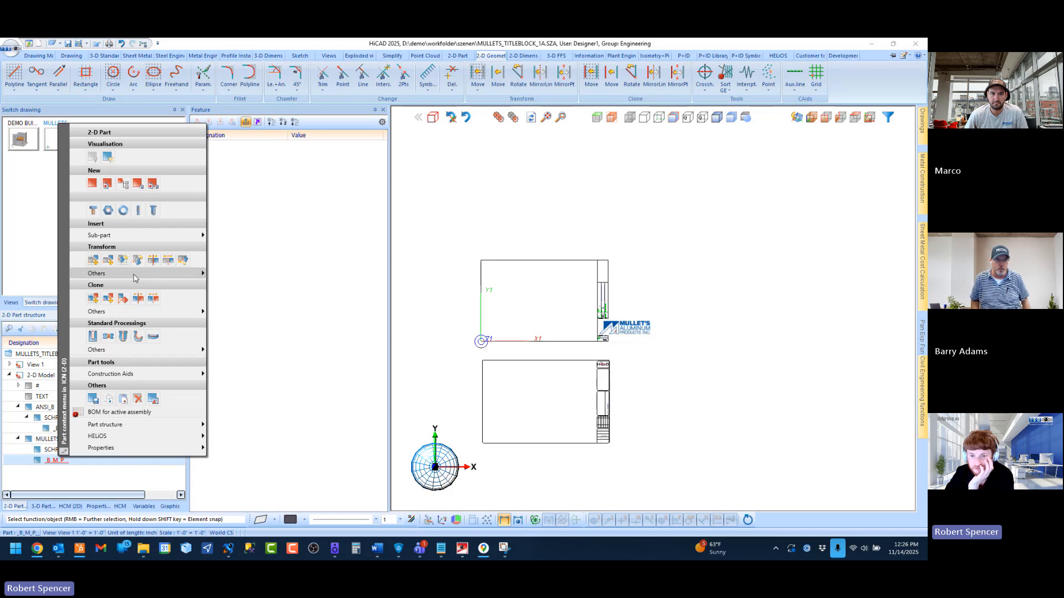
pyautogui.moveTo(134, 277)
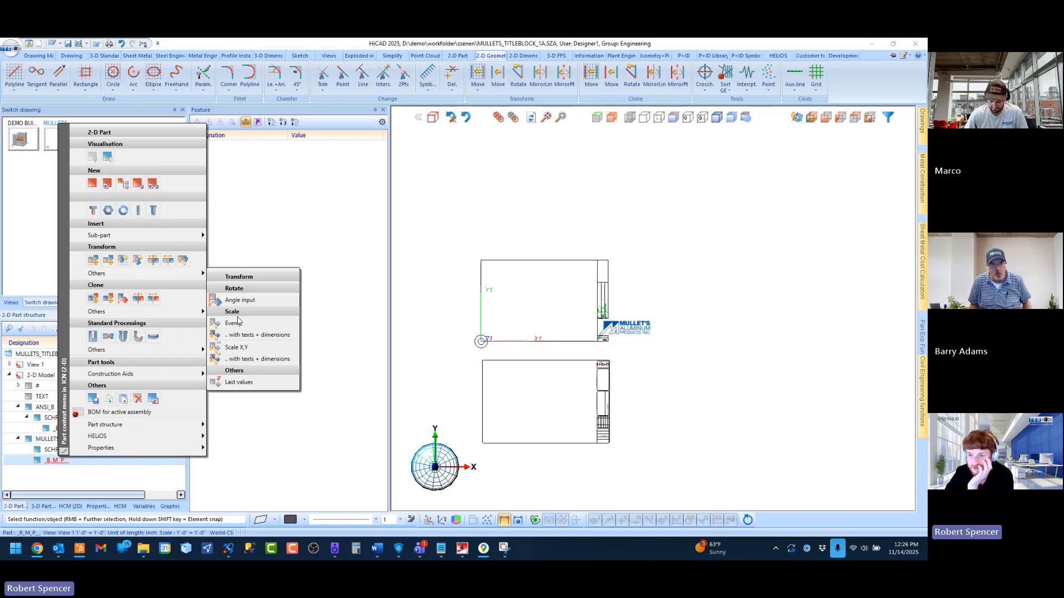
pyautogui.click(118, 263)
pyautogui.scroll(6, 591, 319)
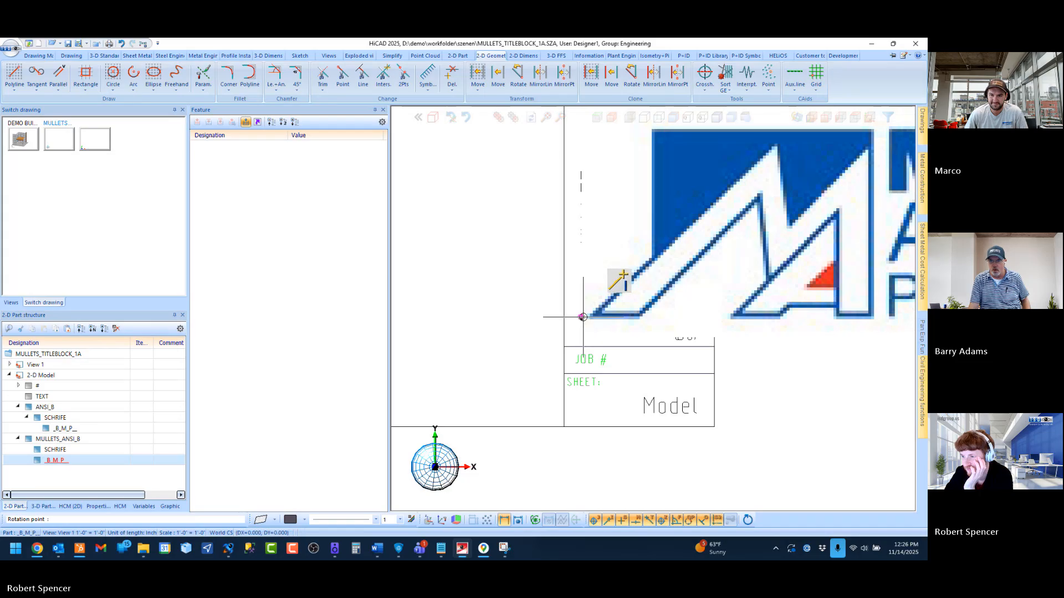
pyautogui.click(583, 318)
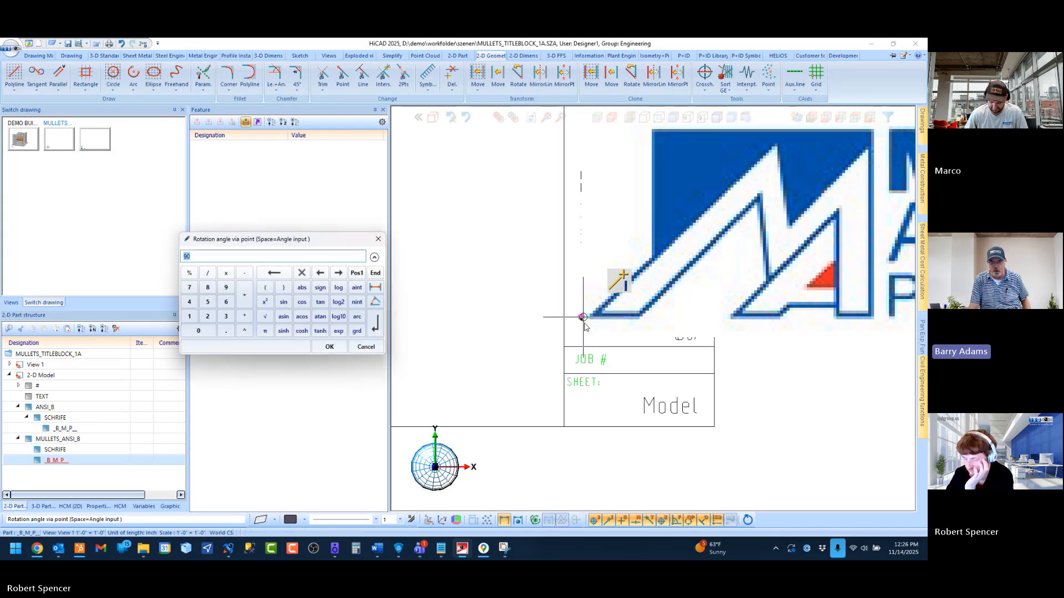
pyautogui.press('Return')
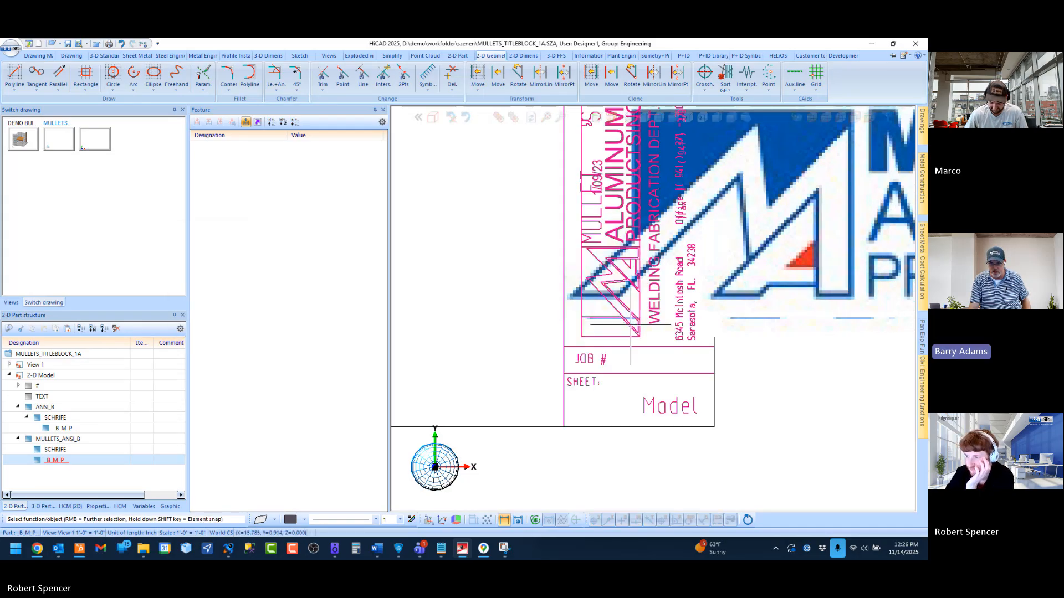
pyautogui.click(56, 449)
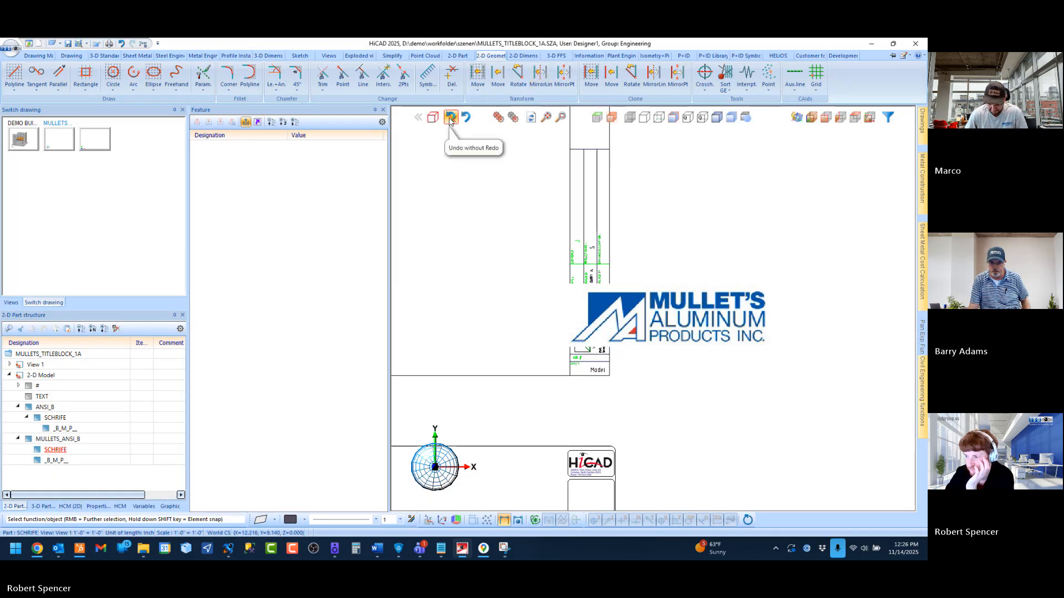
pyautogui.click(451, 118)
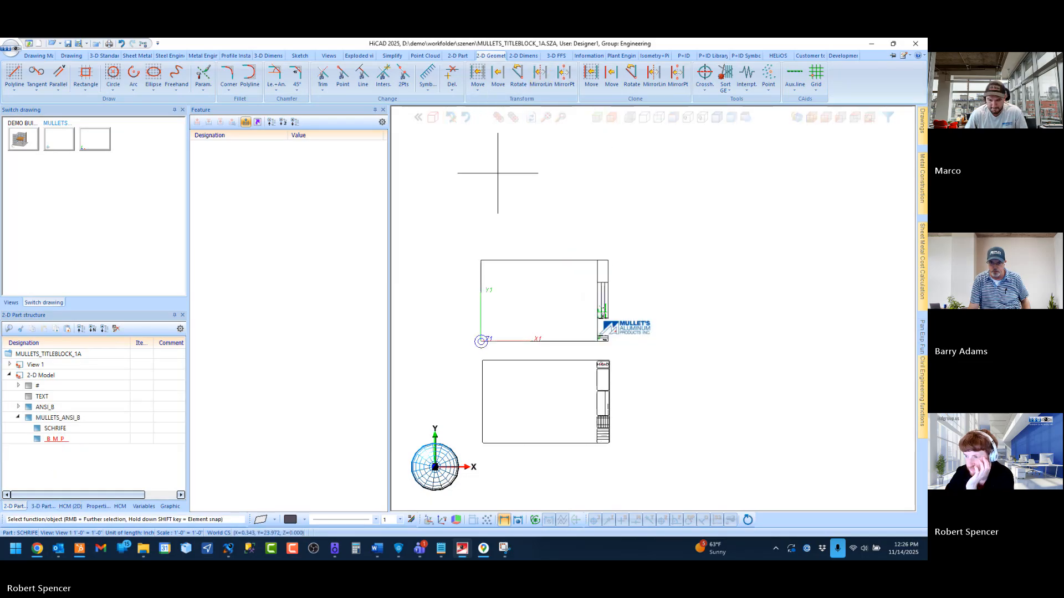
# Step: Move the _B_M_P_ logo image part of MULLETS_ANSI_B out of the title block into the empty space to its right
pyautogui.click(50, 440)
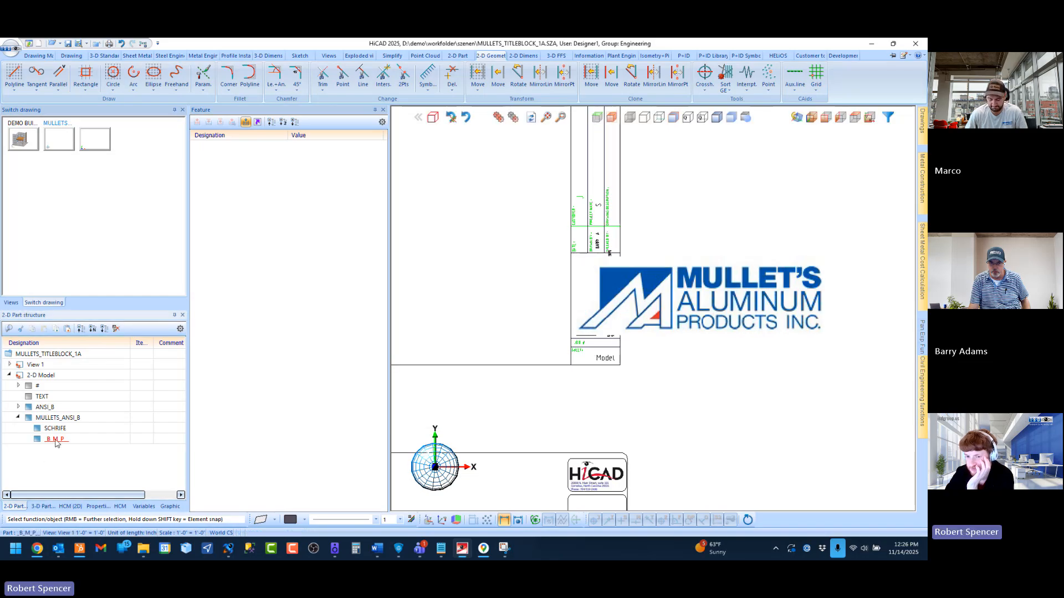
pyautogui.rightClick(56, 443)
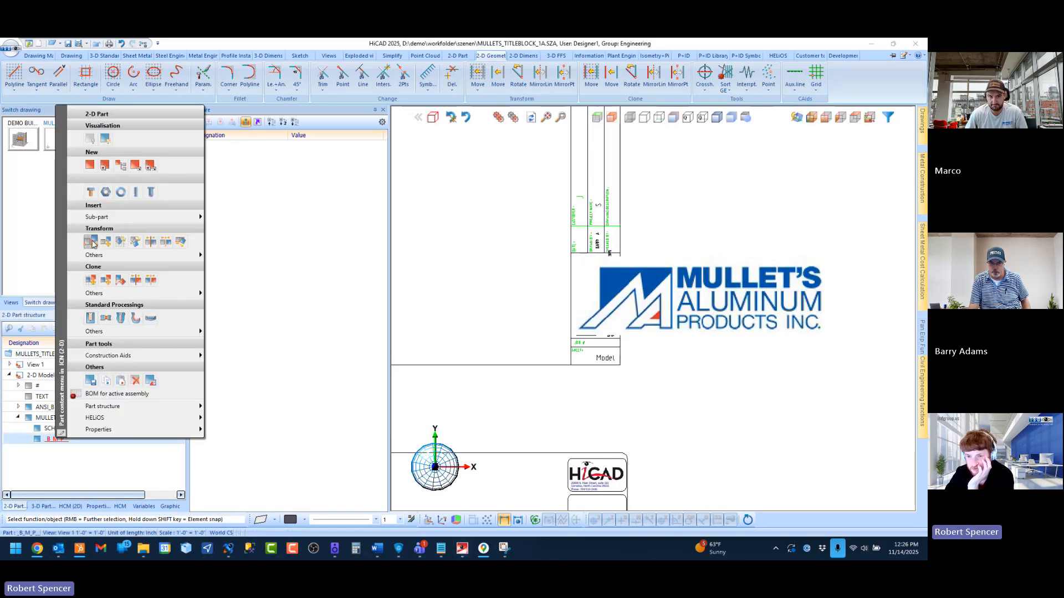
pyautogui.click(91, 242)
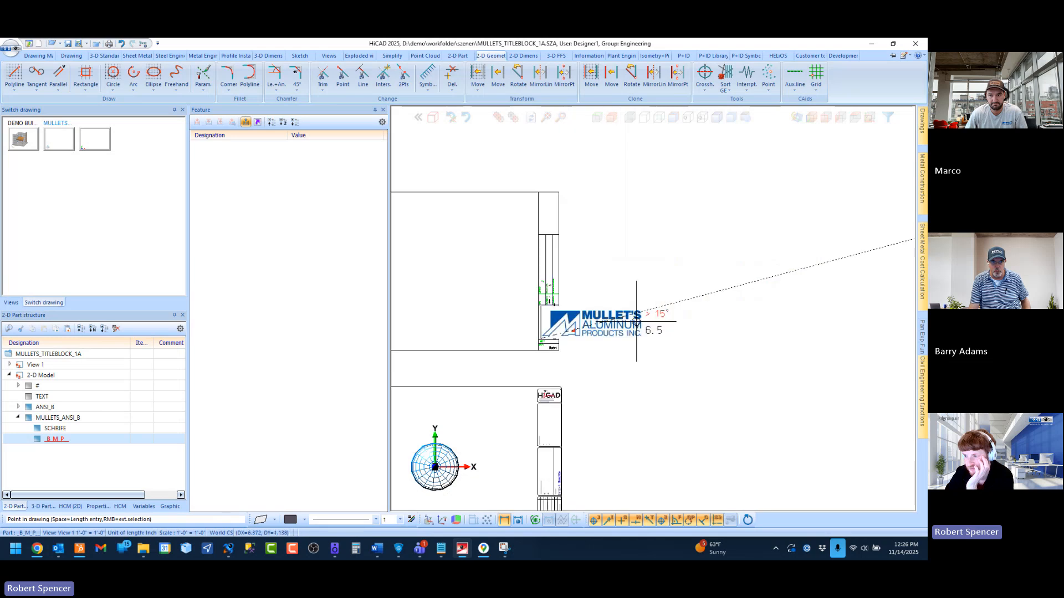
pyautogui.click(663, 334)
pyautogui.scroll(-2, 739, 359)
pyautogui.scroll(4, 745, 347)
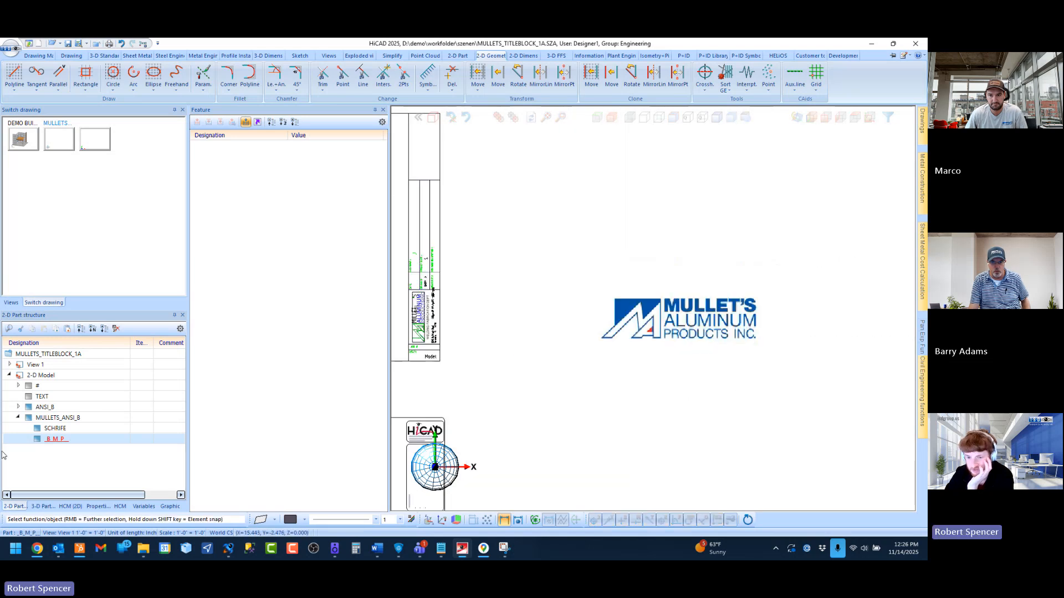
# Step: Try to rotate the relocated logo image part by -90 degrees about its own lower-left corner point
pyautogui.rightClick(59, 442)
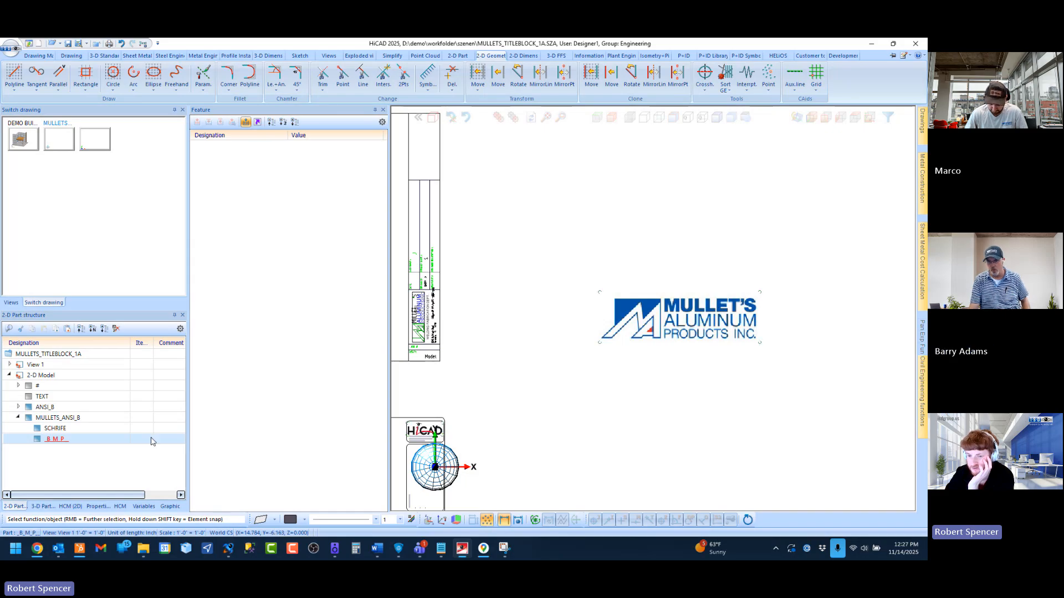
pyautogui.rightClick(72, 439)
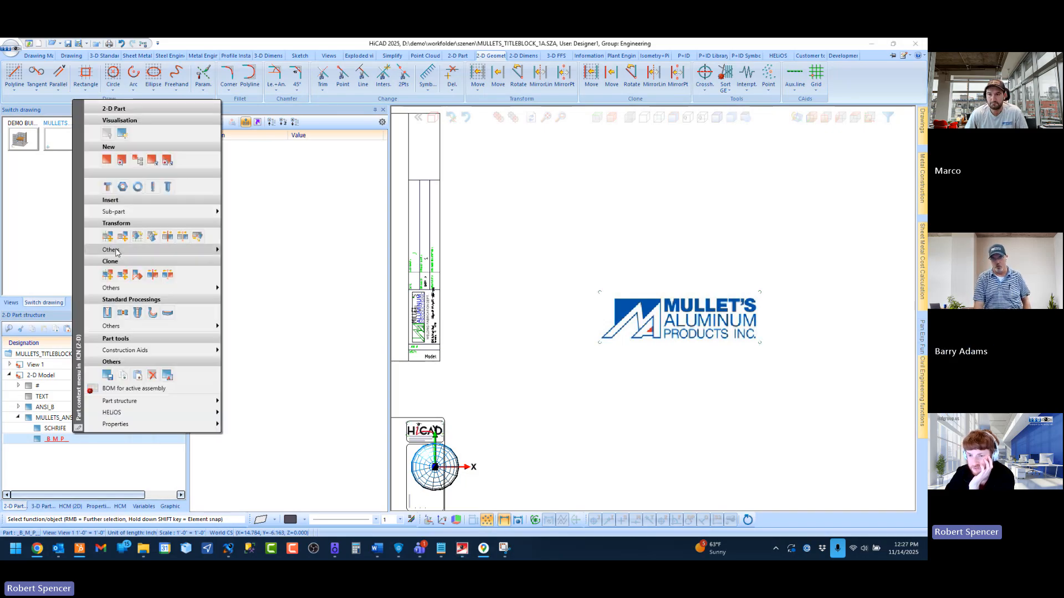
pyautogui.click(138, 236)
pyautogui.click(600, 343)
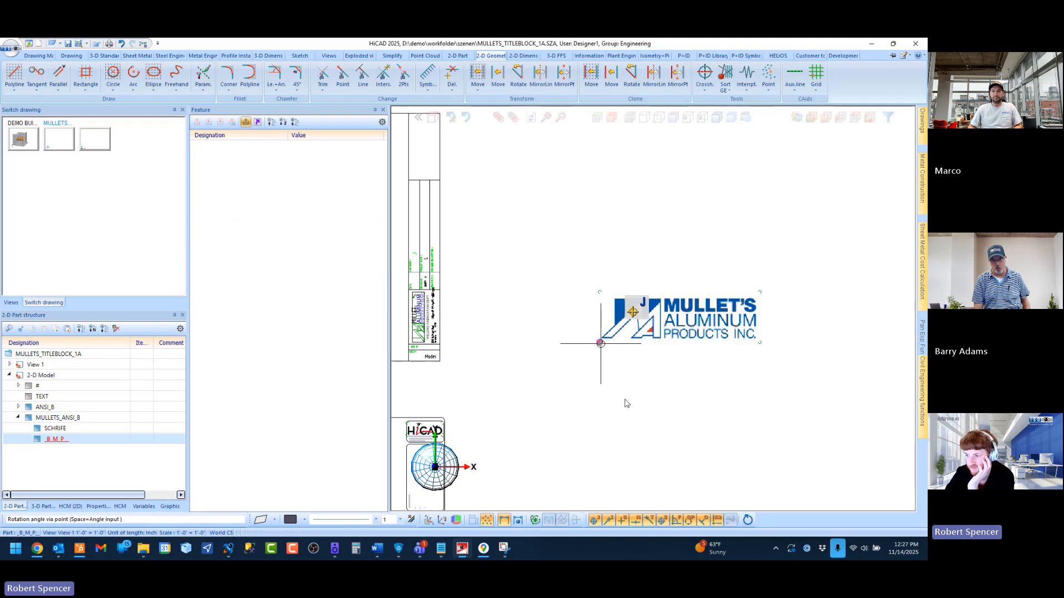
pyautogui.press('space')
pyautogui.write('-90')
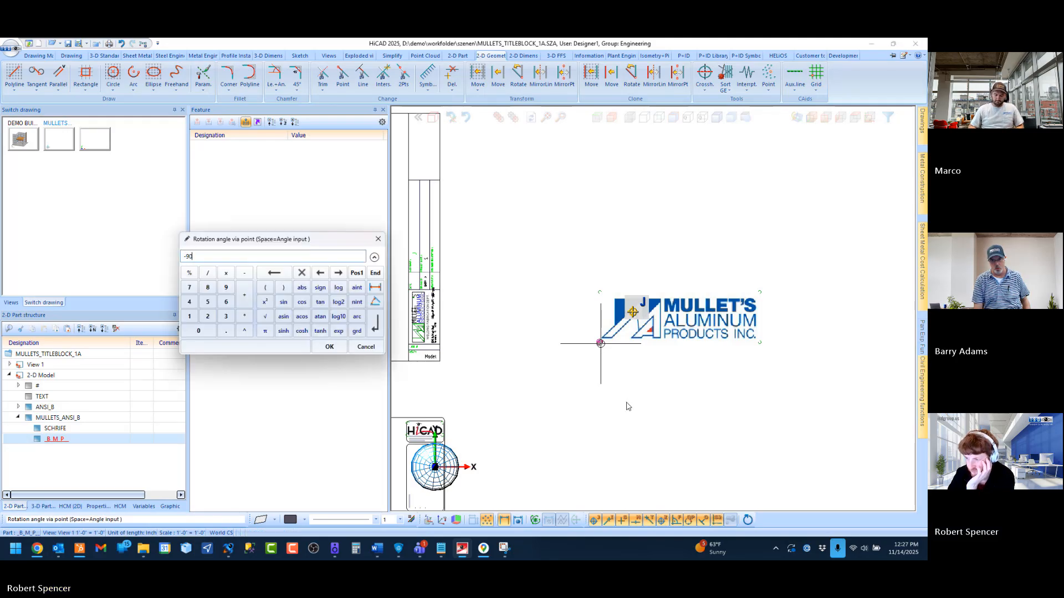
pyautogui.press('Return')
pyautogui.scroll(-4, 685, 370)
pyautogui.scroll(6, 675, 364)
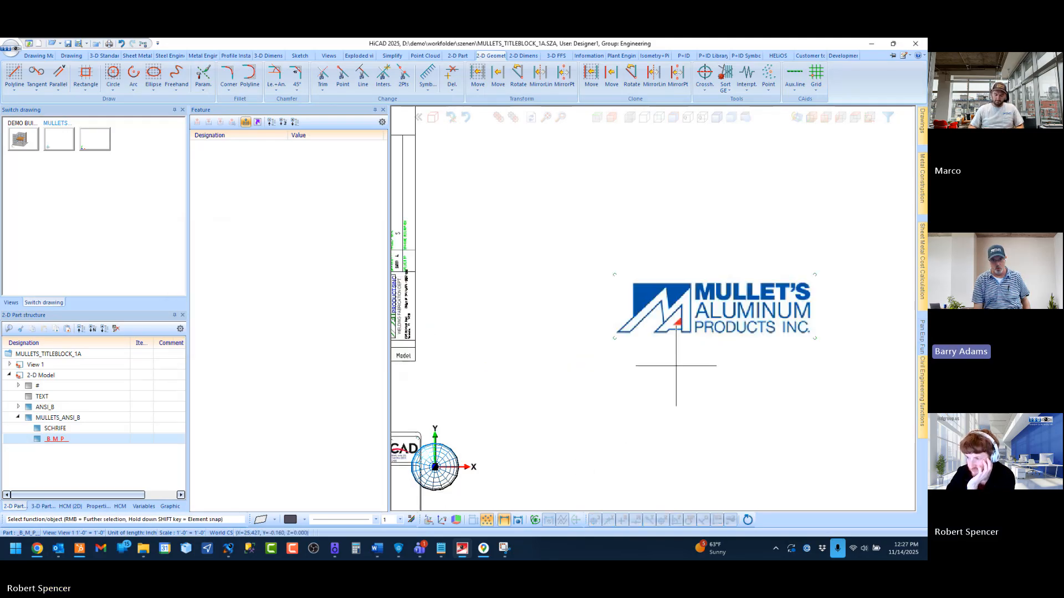
# Step: Try to rotate the _B_M_P_ logo image part of MULLETS_ANSI_B by 90 degrees about its own lower-left corner
pyautogui.scroll(-5, 675, 364)
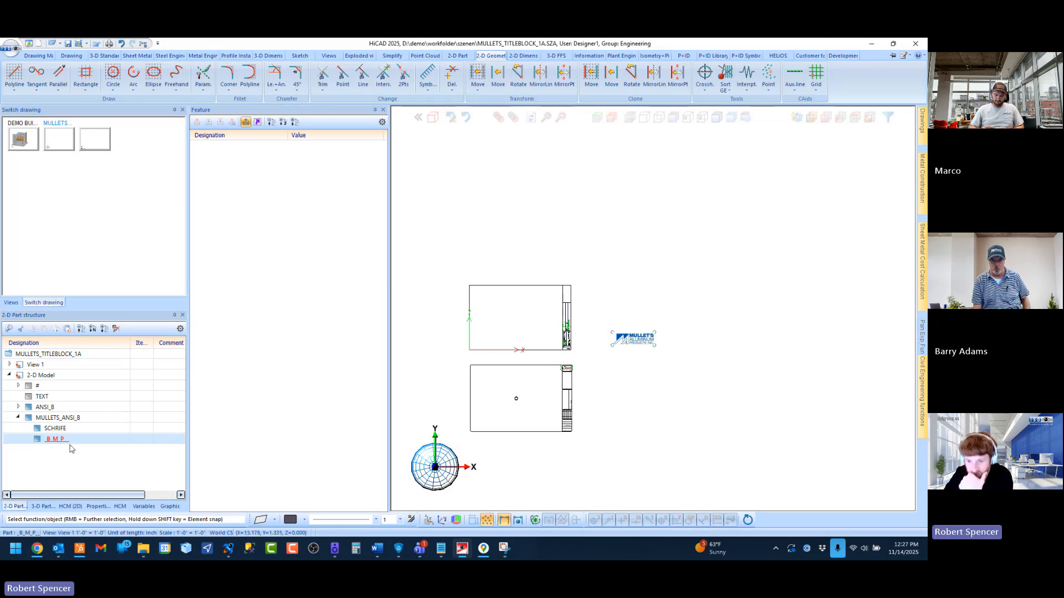
pyautogui.click(50, 442)
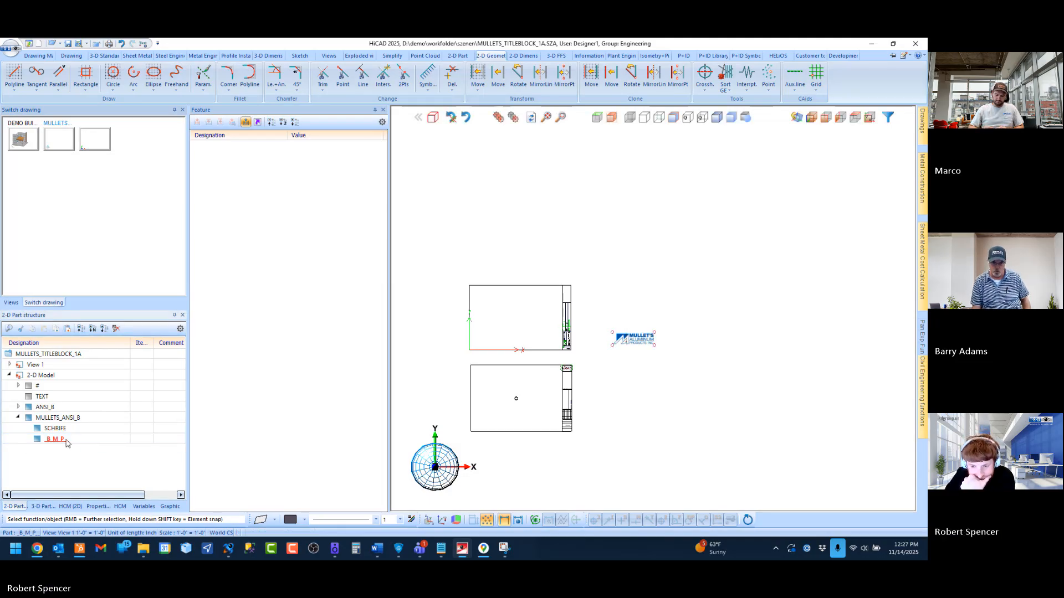
pyautogui.rightClick(65, 442)
pyautogui.moveTo(136, 253)
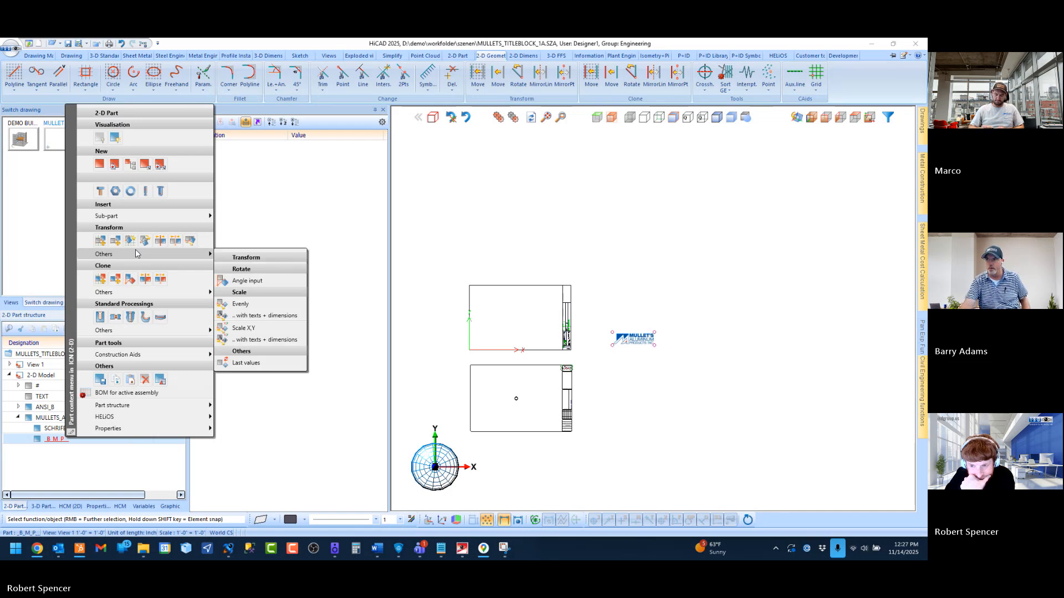
pyautogui.click(244, 284)
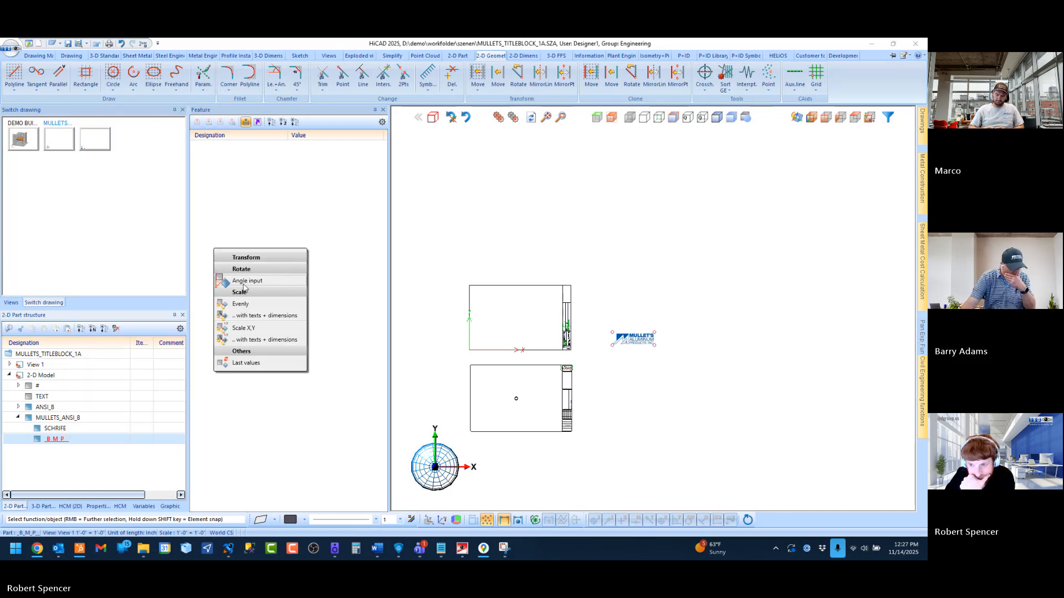
pyautogui.click(613, 344)
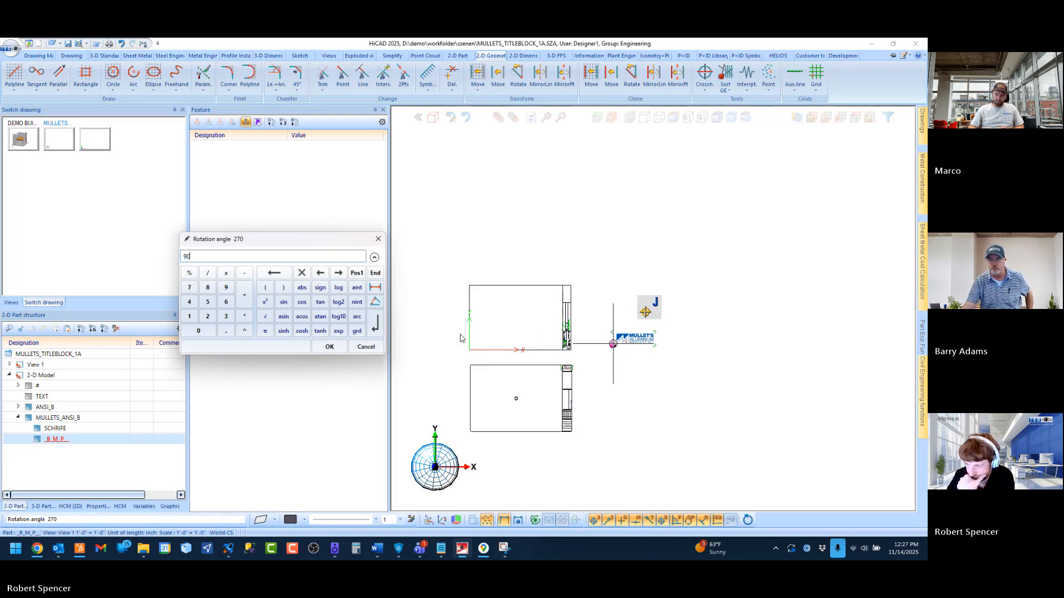
pyautogui.write('90')
pyautogui.press('Return')
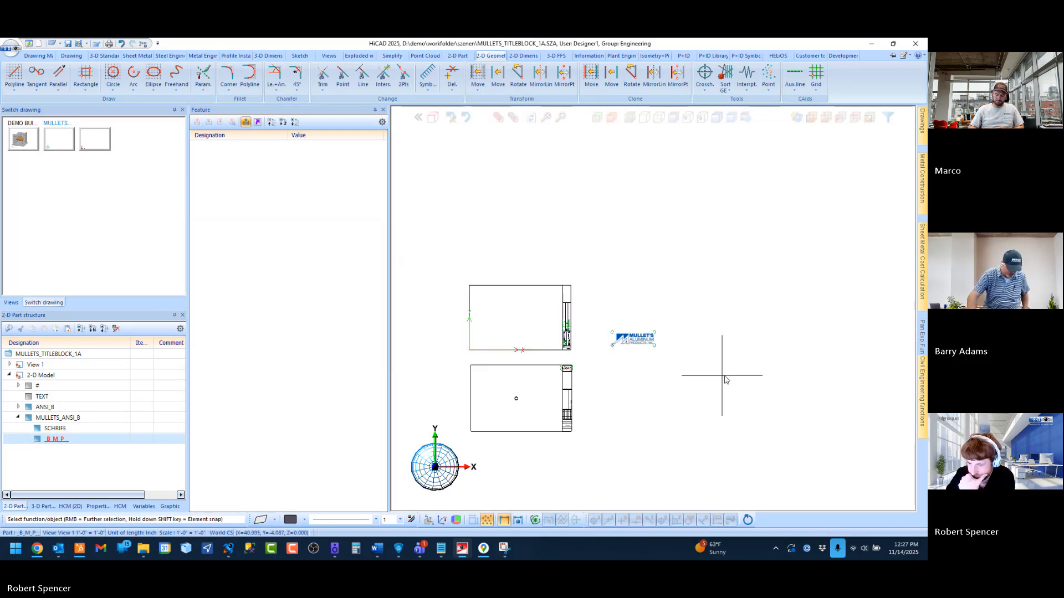
pyautogui.scroll(3, 645, 346)
pyautogui.scroll(-3, 664, 358)
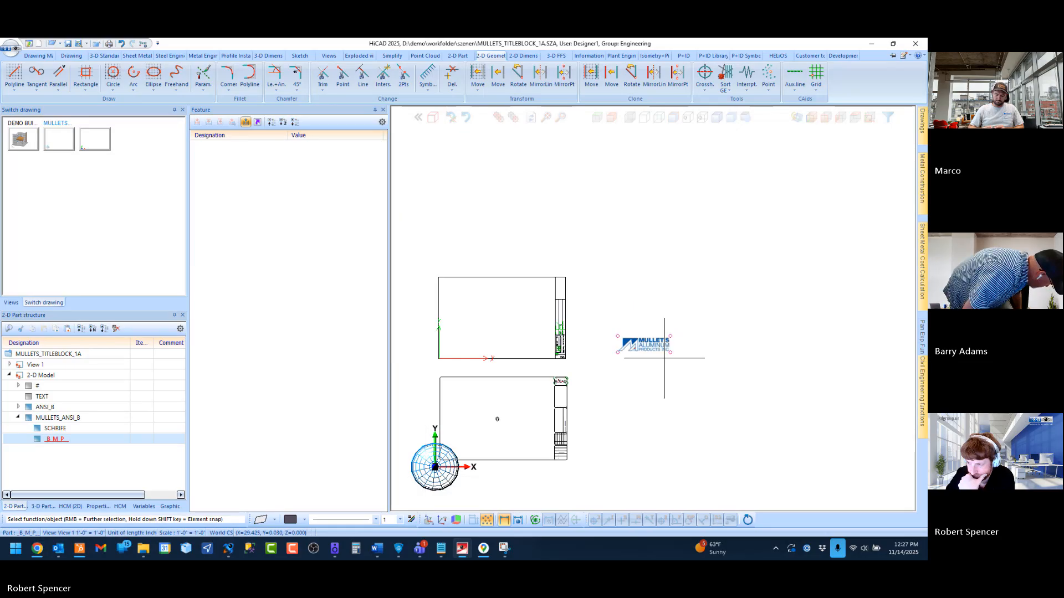
# Step: Select the HiCAD logo image in the ANSI_B title block to locate its part in the 2-D part structure
pyautogui.scroll(5, 565, 382)
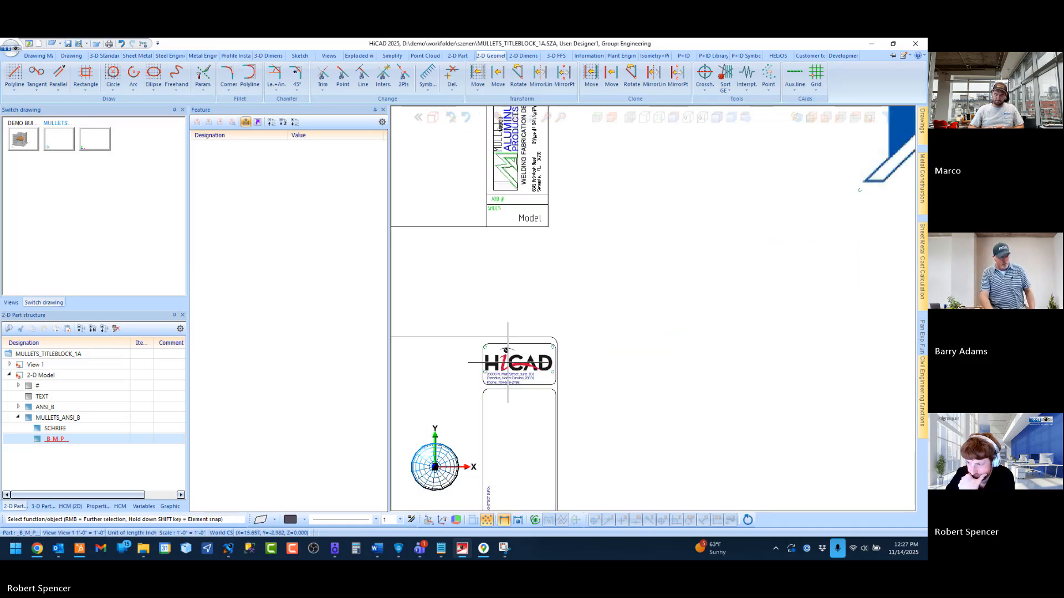
pyautogui.rightClick(507, 362)
pyautogui.click(526, 358)
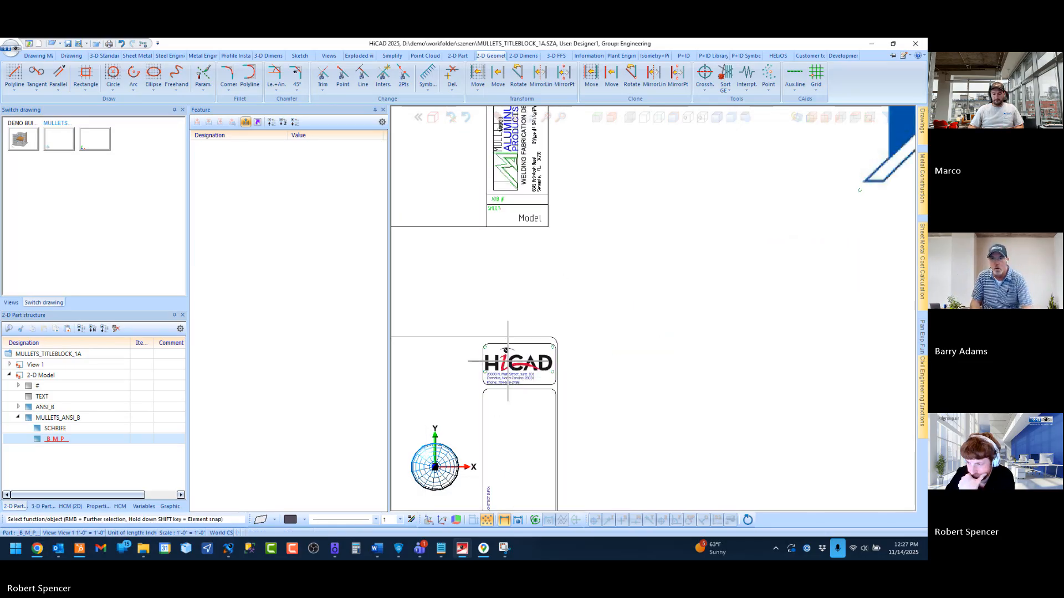
pyautogui.scroll(-3, 554, 360)
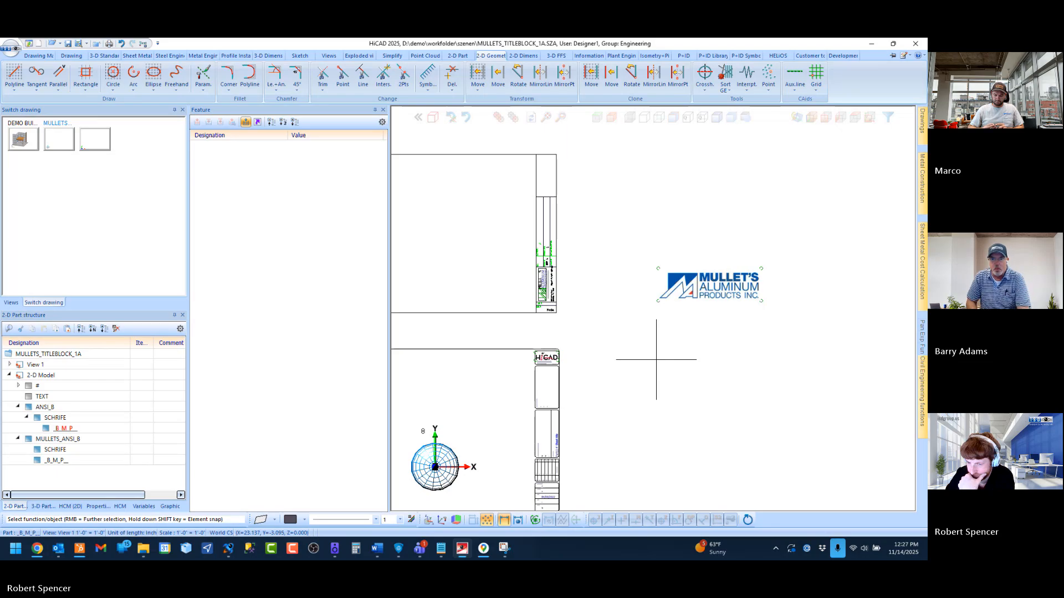
# Step: Start evenly scaling the _B_M_P_ logo image part of MULLETS_ANSI_B
pyautogui.click(55, 462)
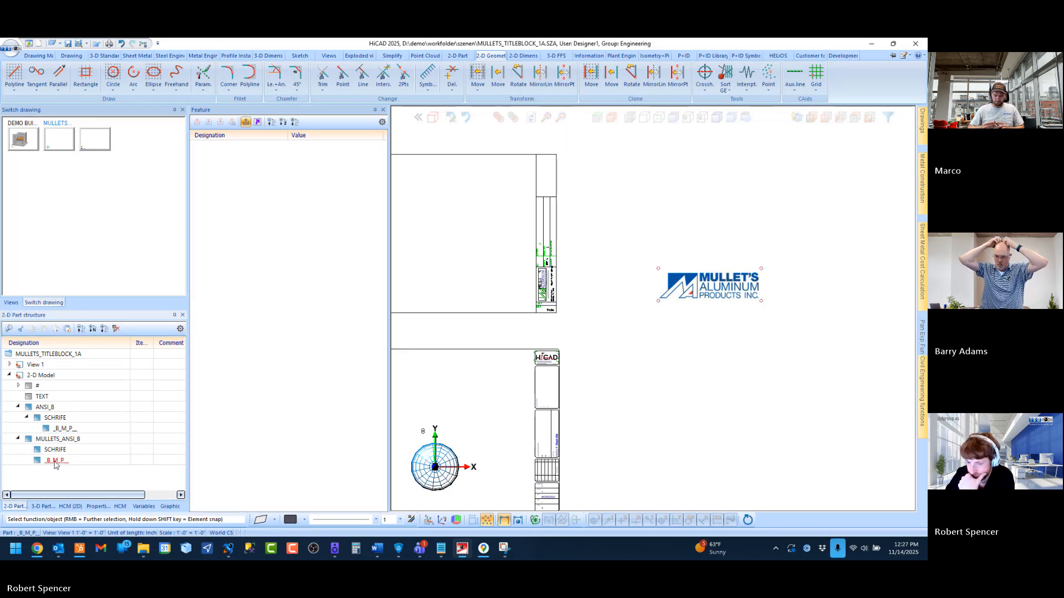
pyautogui.rightClick(55, 464)
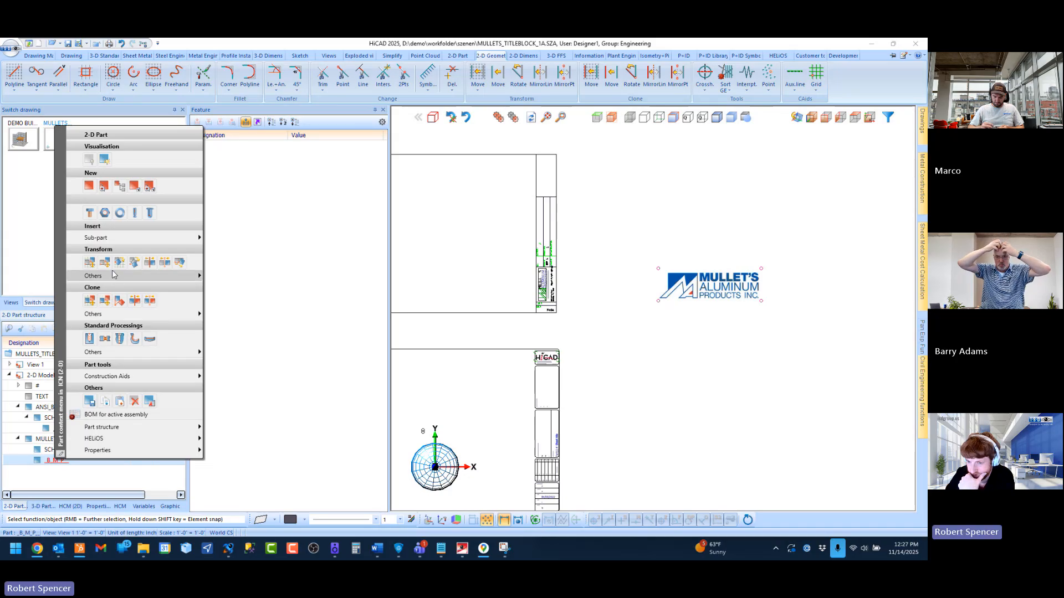
pyautogui.moveTo(112, 276)
pyautogui.click(246, 329)
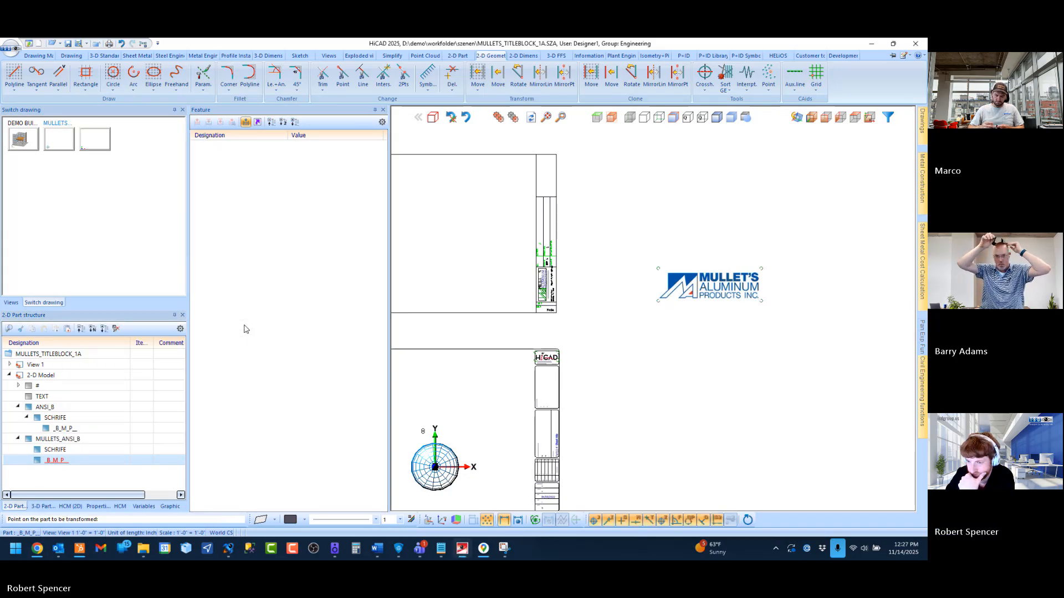
# Step: Transform the Mullet's logo part onto its own lower-left corner with scale factor 1 and rotation angle 0
pyautogui.click(658, 301)
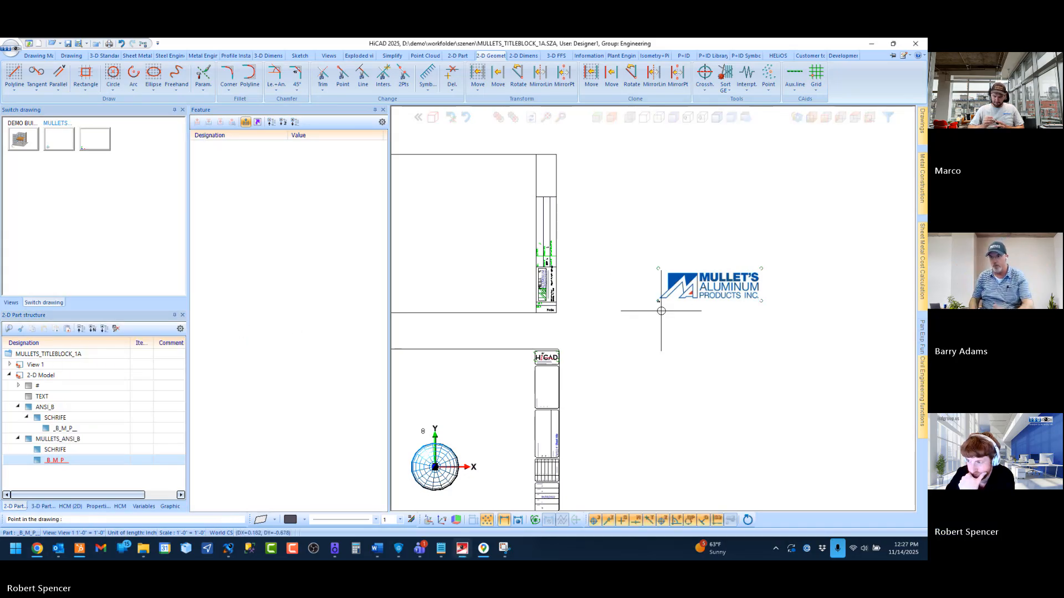
pyautogui.click(657, 302)
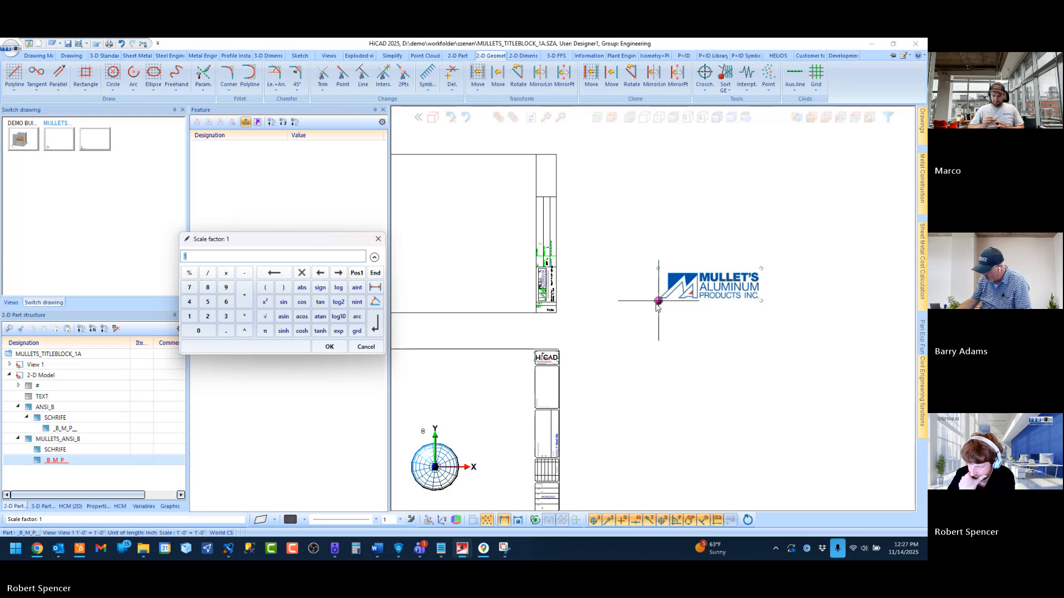
pyautogui.press('Return')
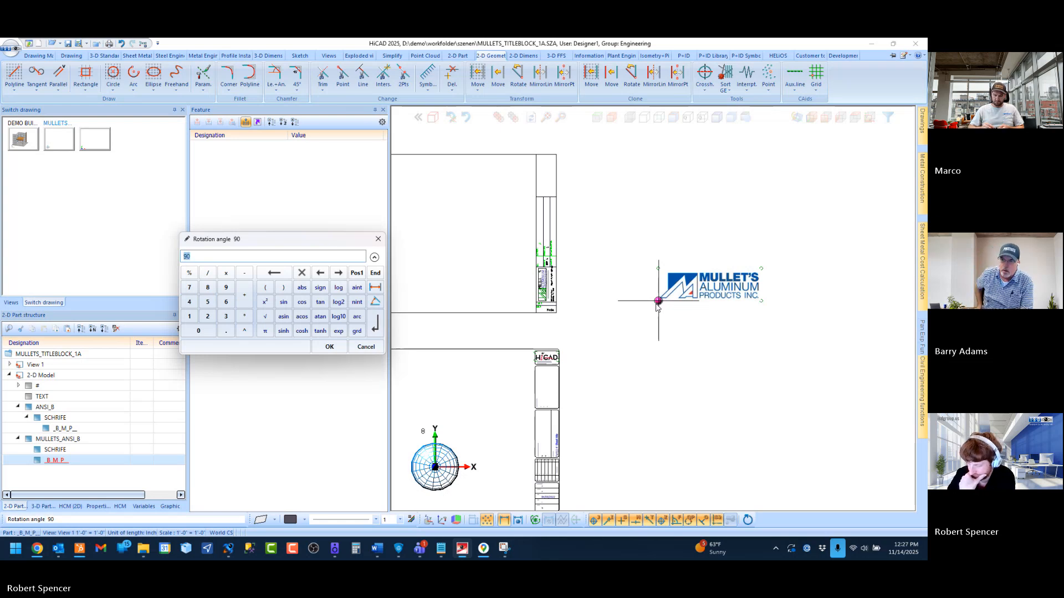
pyautogui.write('0')
pyautogui.press('Return')
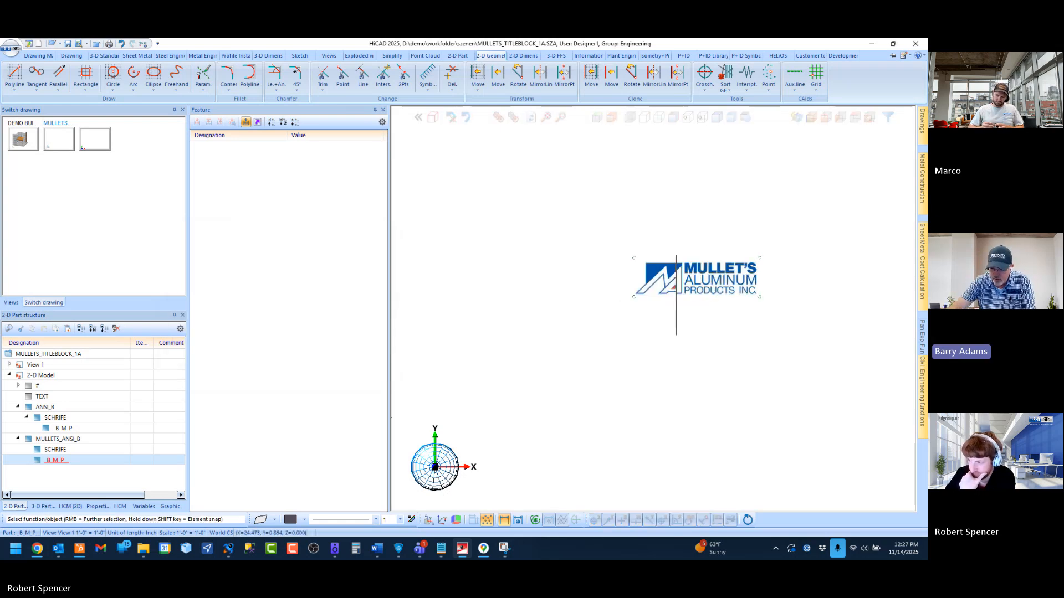
# Step: Try to rotate the Mullet's logo part about its lower-left corner, setting the angle through a point to its right
pyautogui.scroll(-3, 675, 295)
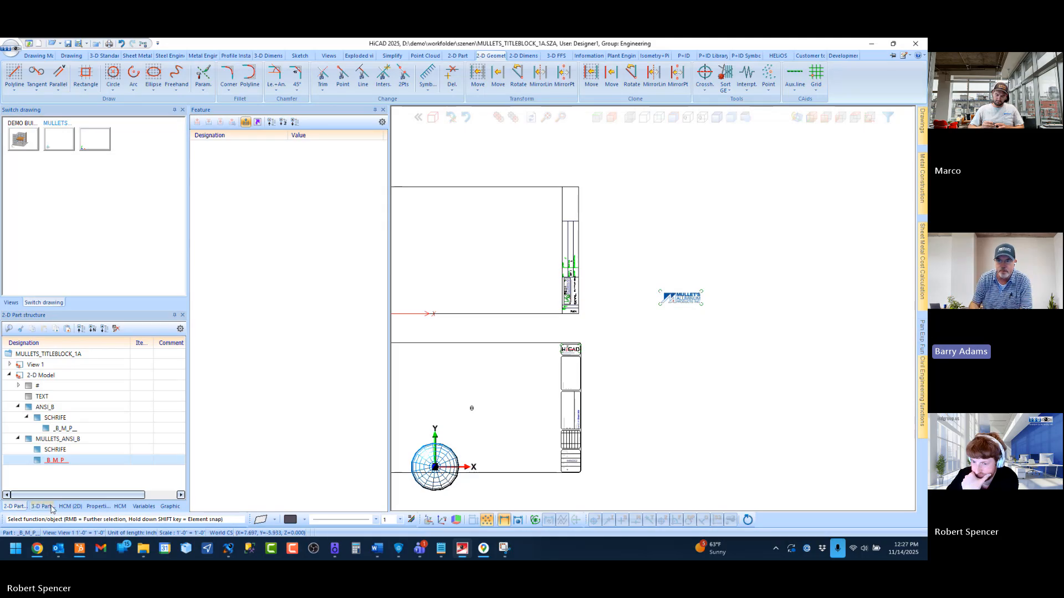
pyautogui.rightClick(56, 464)
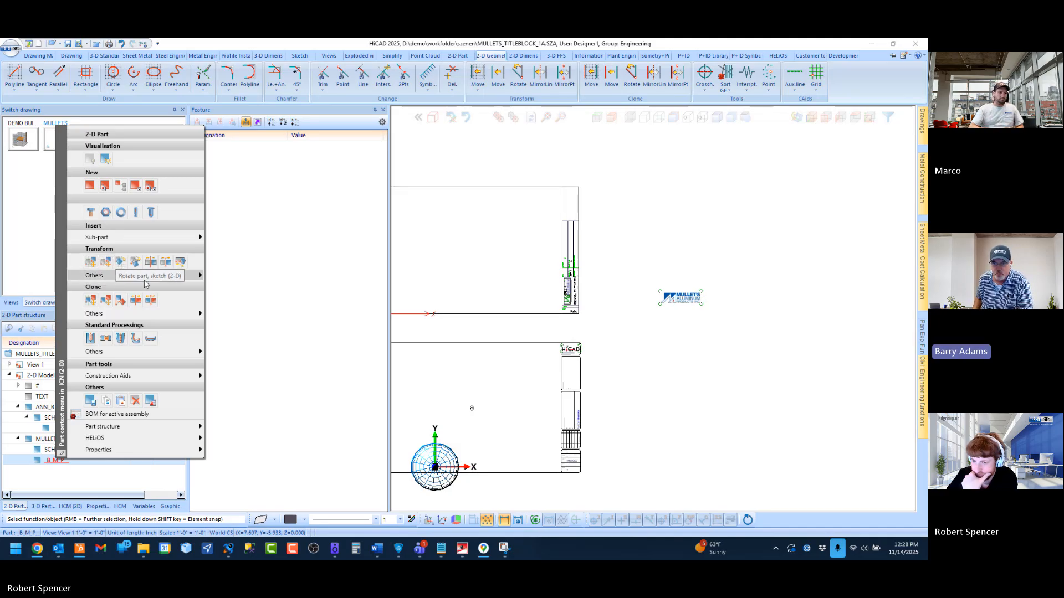
pyautogui.moveTo(194, 275)
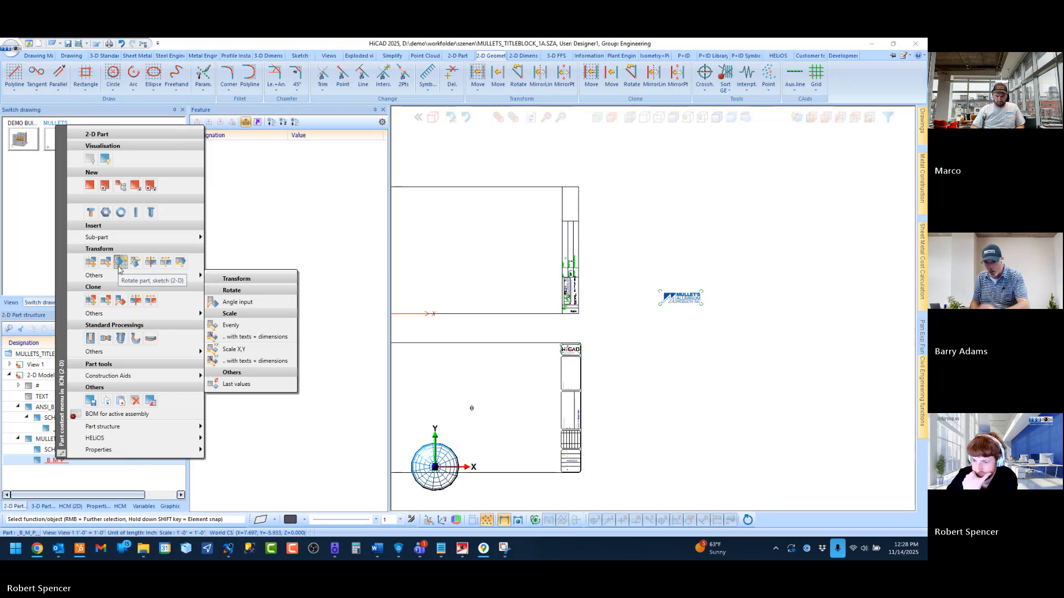
pyautogui.click(119, 266)
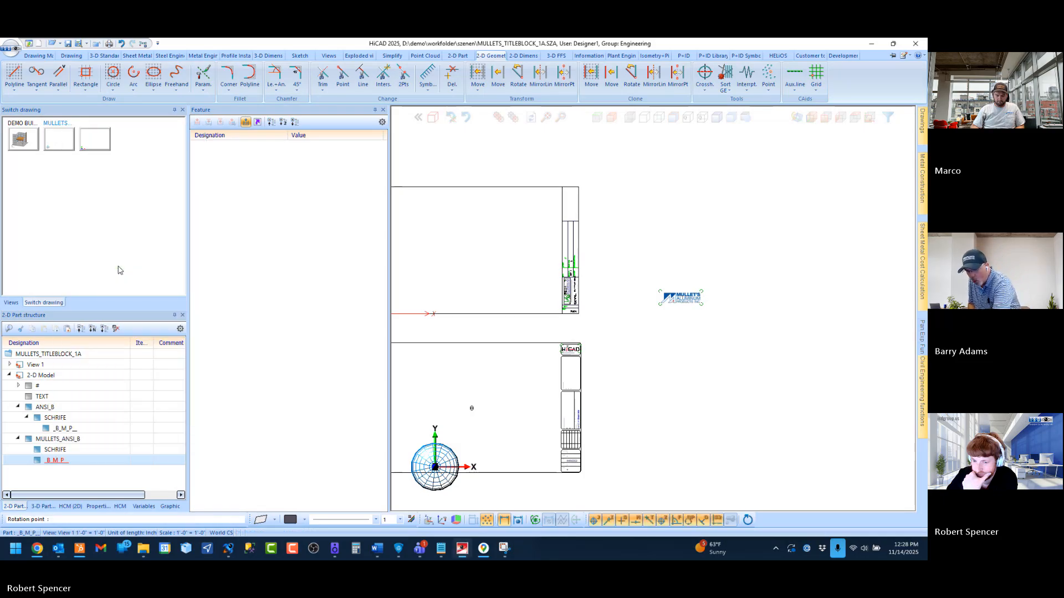
pyautogui.click(661, 302)
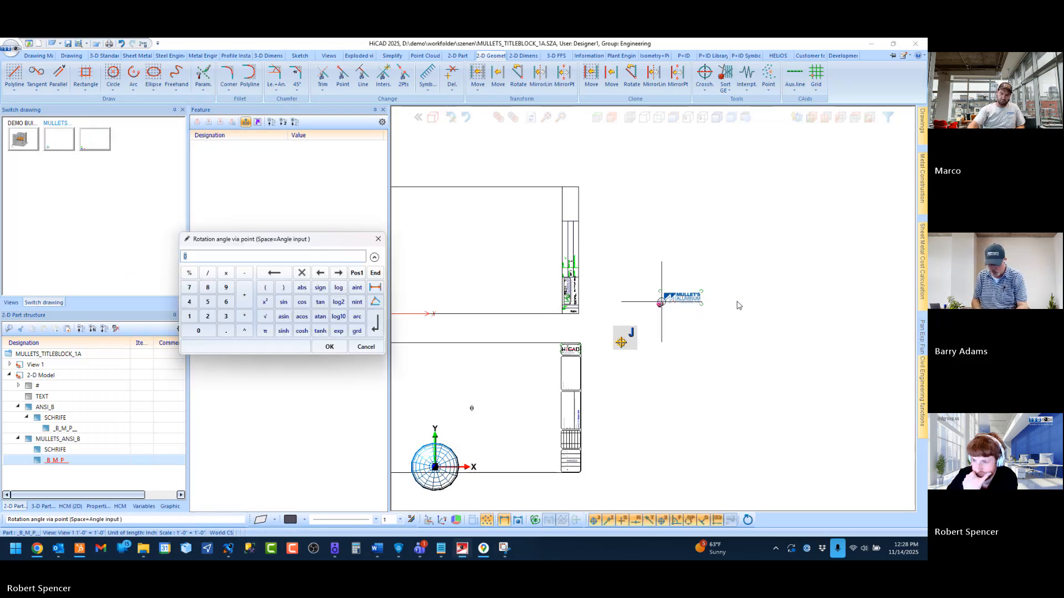
pyautogui.click(752, 294)
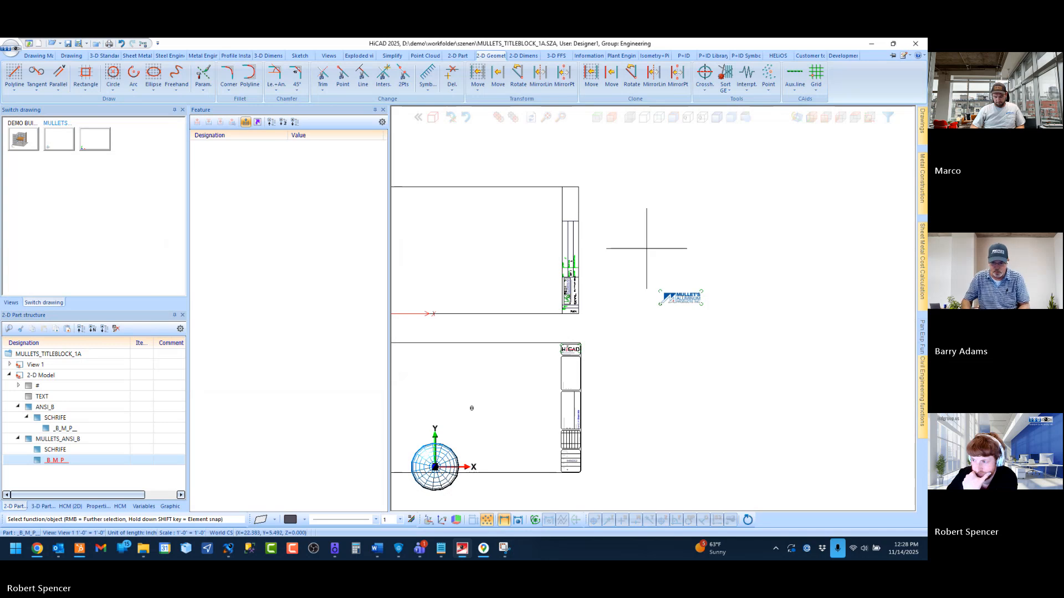
# Step: Try to rotate the Mullet's logo part by 90 degrees about its lower-left corner
pyautogui.scroll(-2, 694, 309)
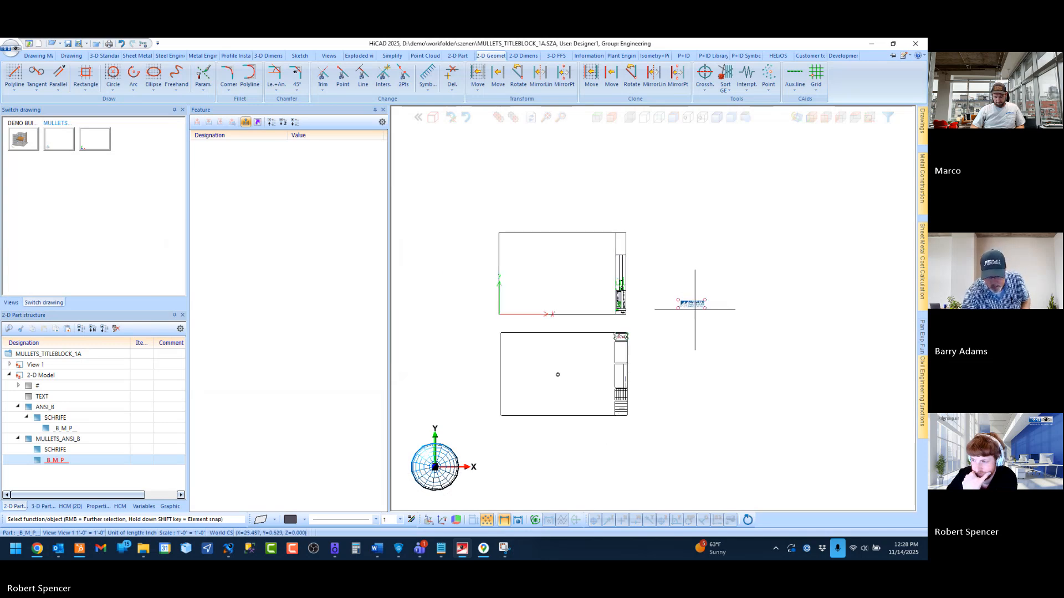
pyautogui.rightClick(61, 464)
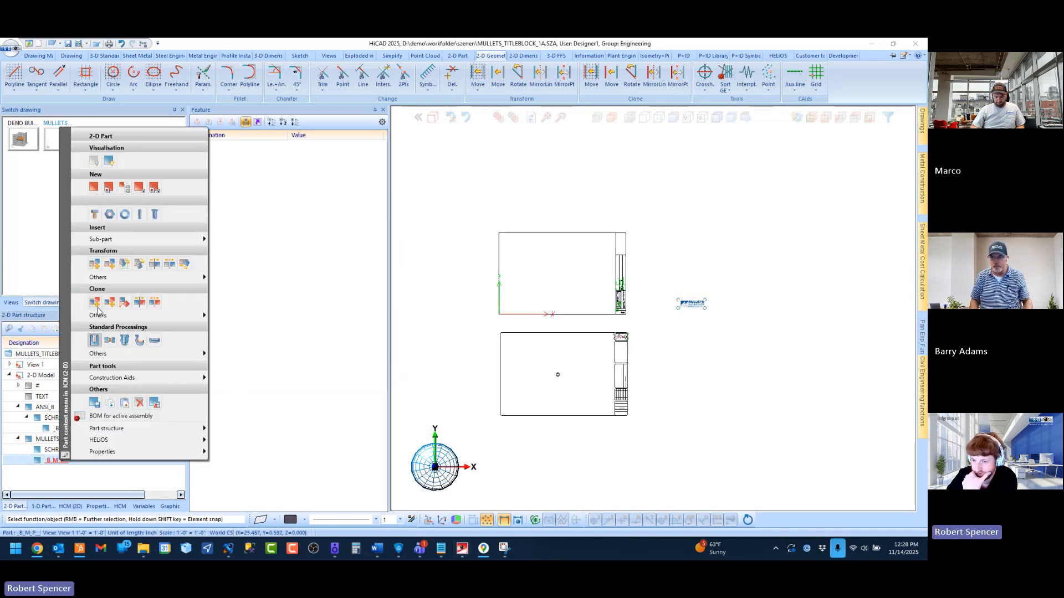
pyautogui.click(122, 266)
pyautogui.click(681, 309)
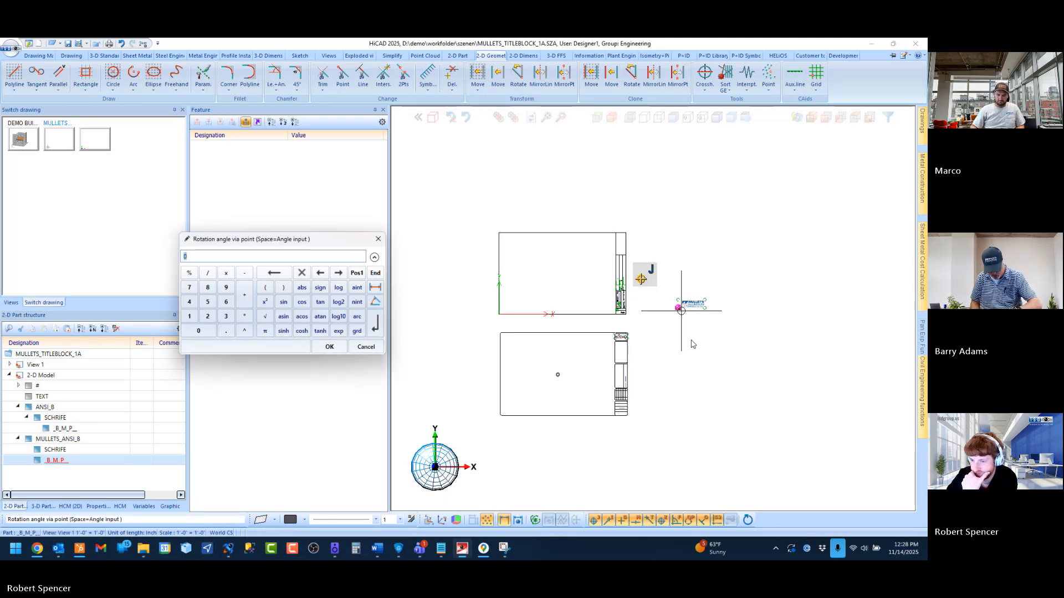
pyautogui.write('90')
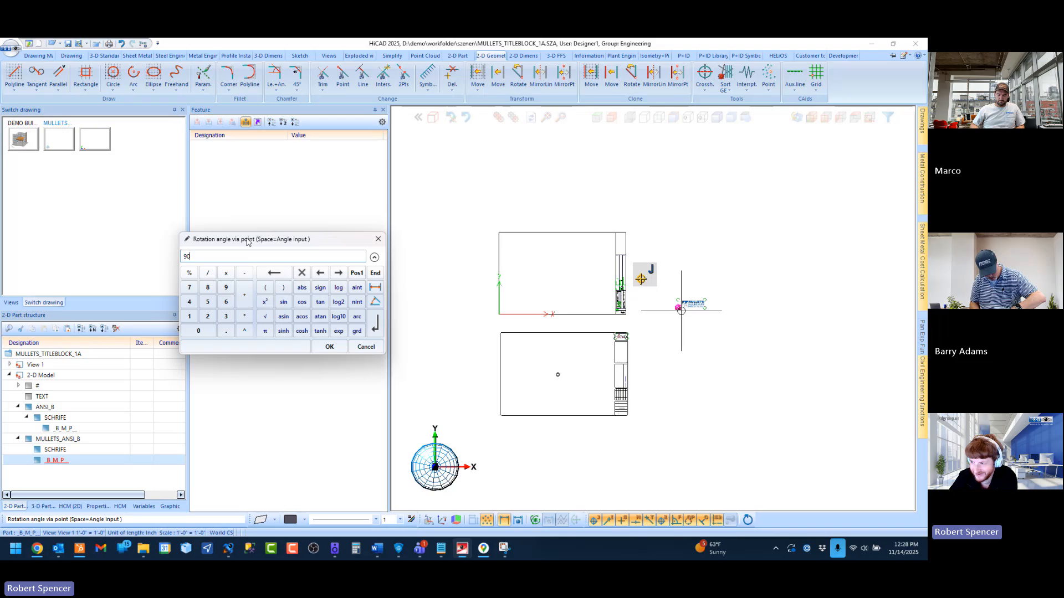
pyautogui.press('Return')
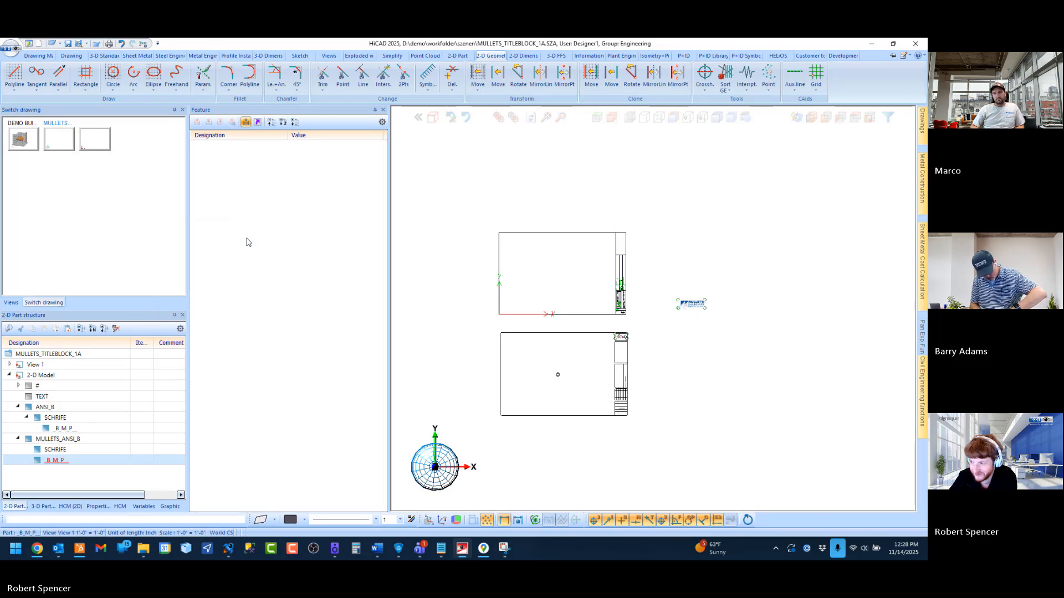
pyautogui.scroll(5, 709, 280)
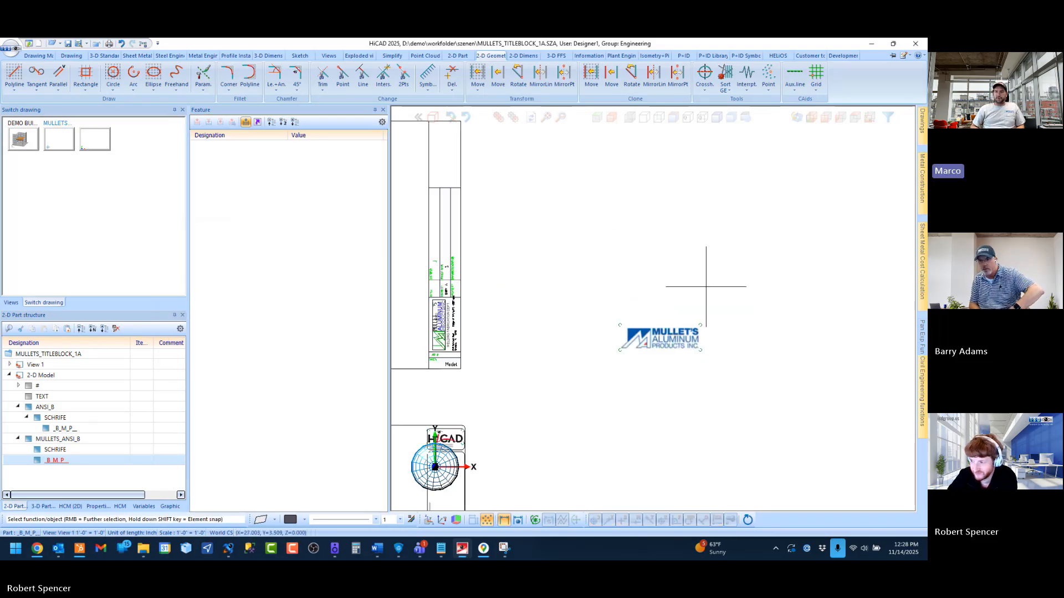
pyautogui.scroll(-3, 627, 307)
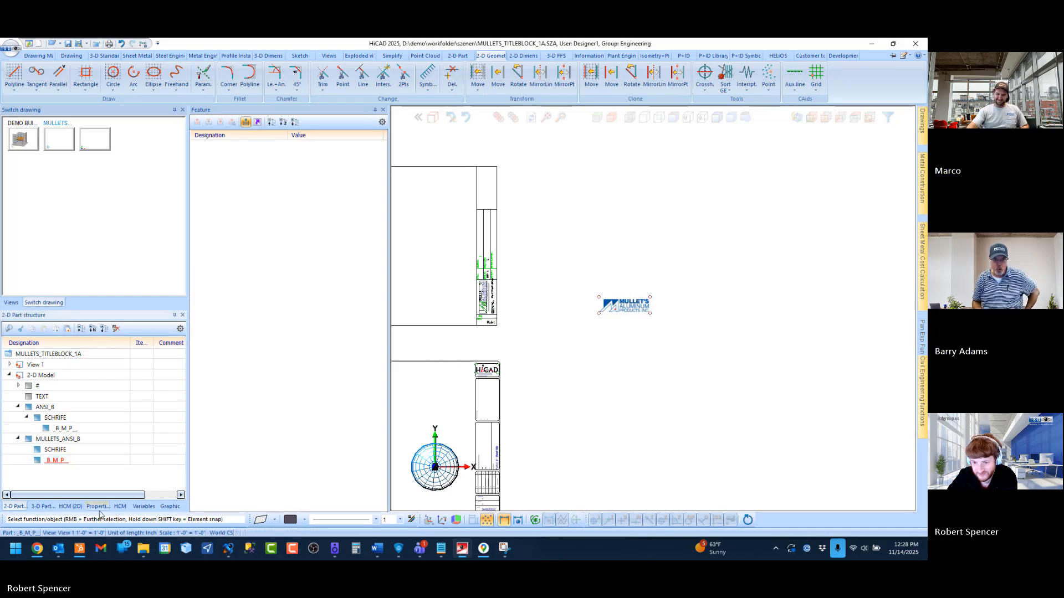
pyautogui.click(71, 506)
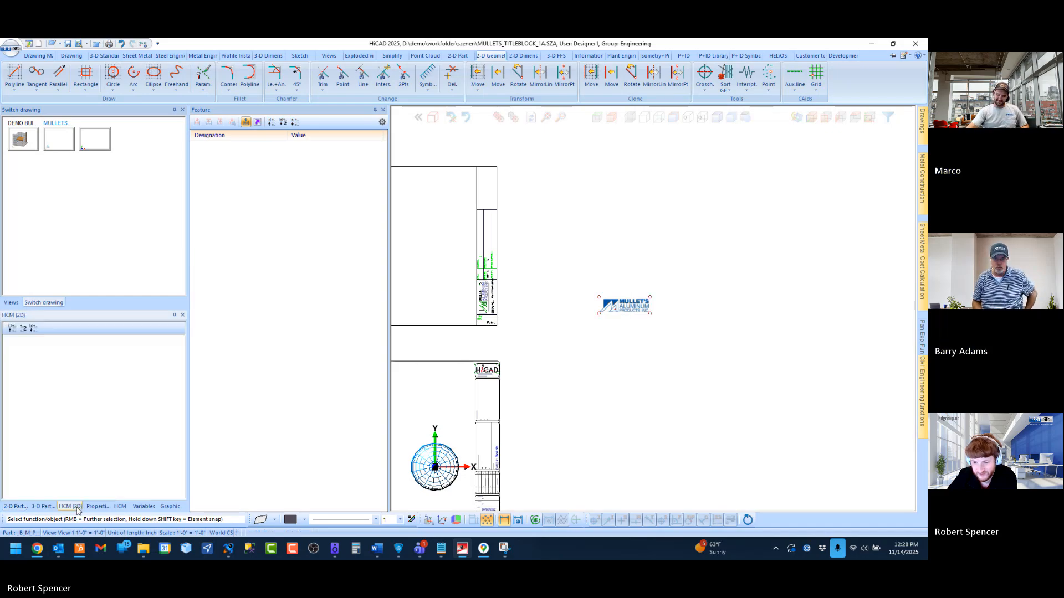
pyautogui.click(15, 506)
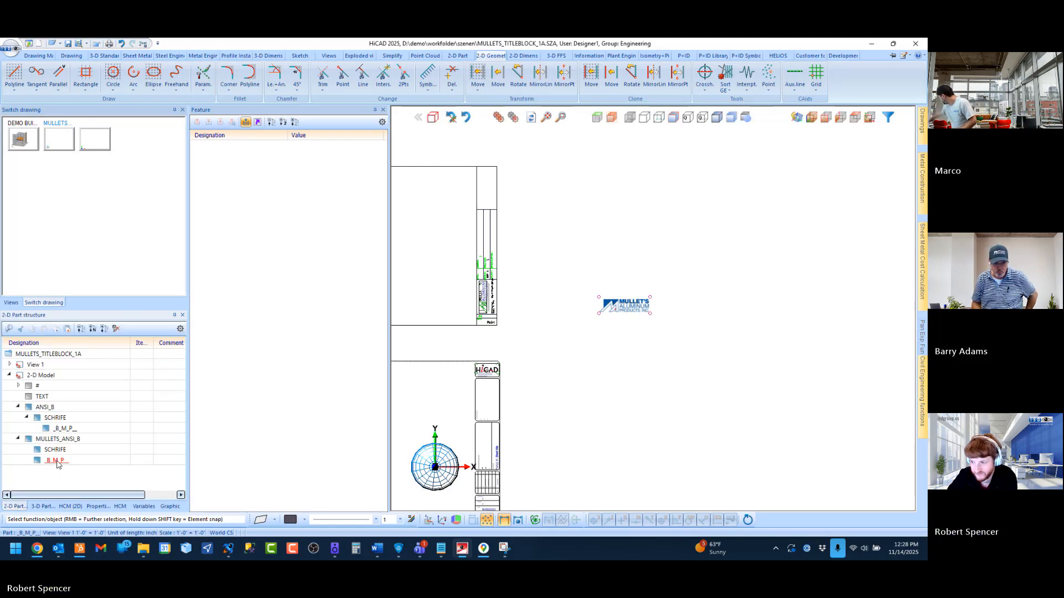
# Step: Try rotating the whole MULLETS_ANSI_B frame about its lower-left corner, setting the angle through a point beside the frame
pyautogui.scroll(-2, 622, 360)
pyautogui.scroll(1, 452, 377)
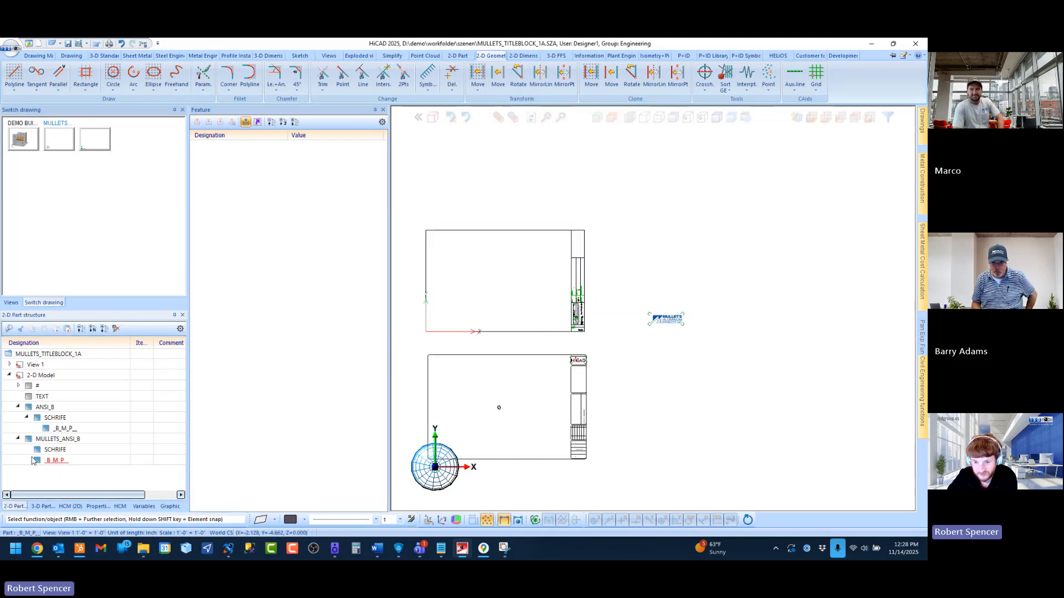
pyautogui.click(60, 440)
pyautogui.rightClick(62, 440)
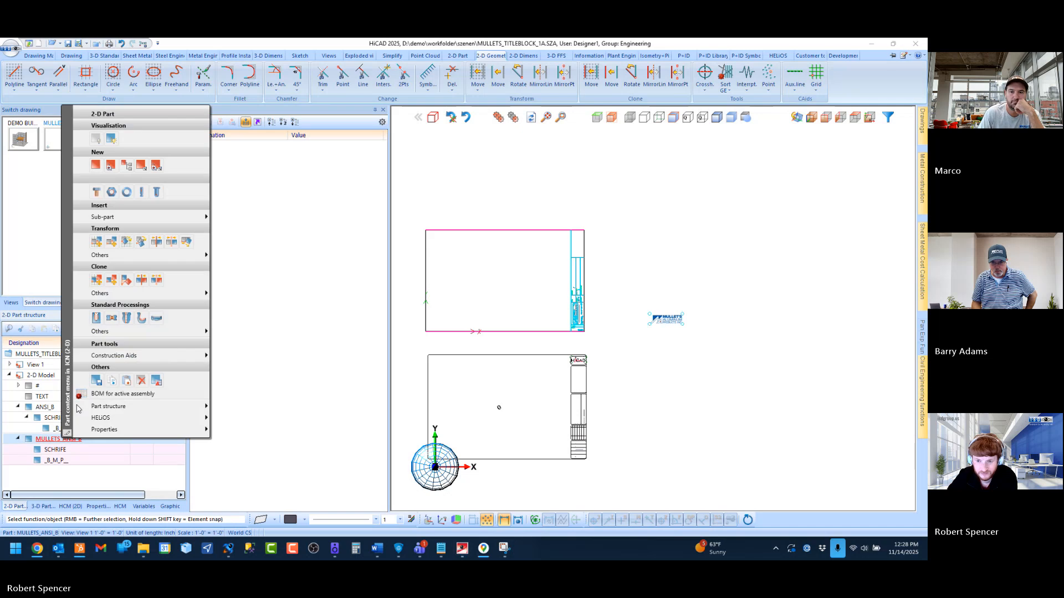
pyautogui.click(126, 255)
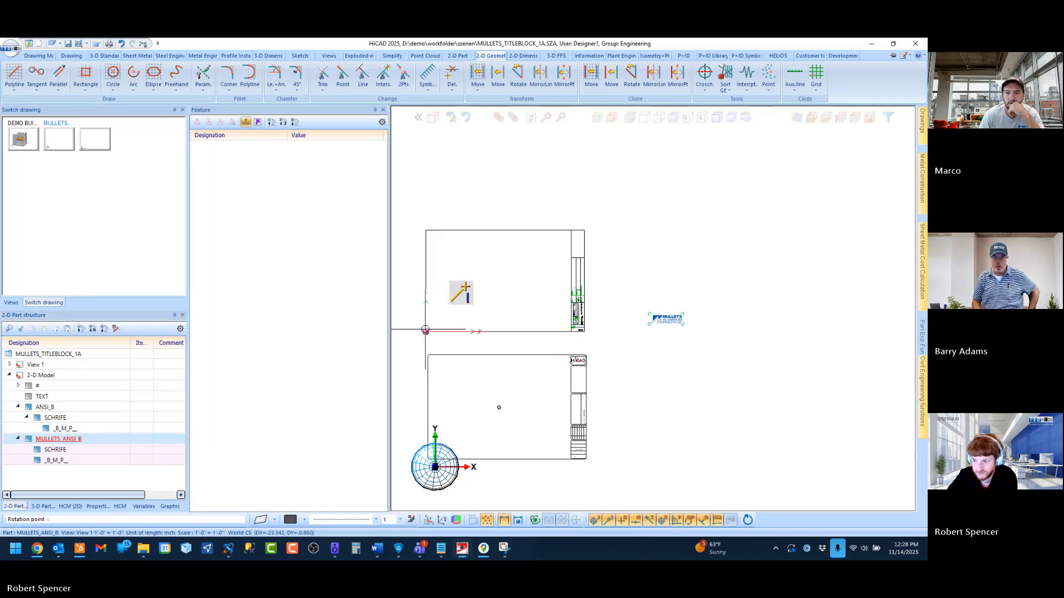
pyautogui.click(425, 331)
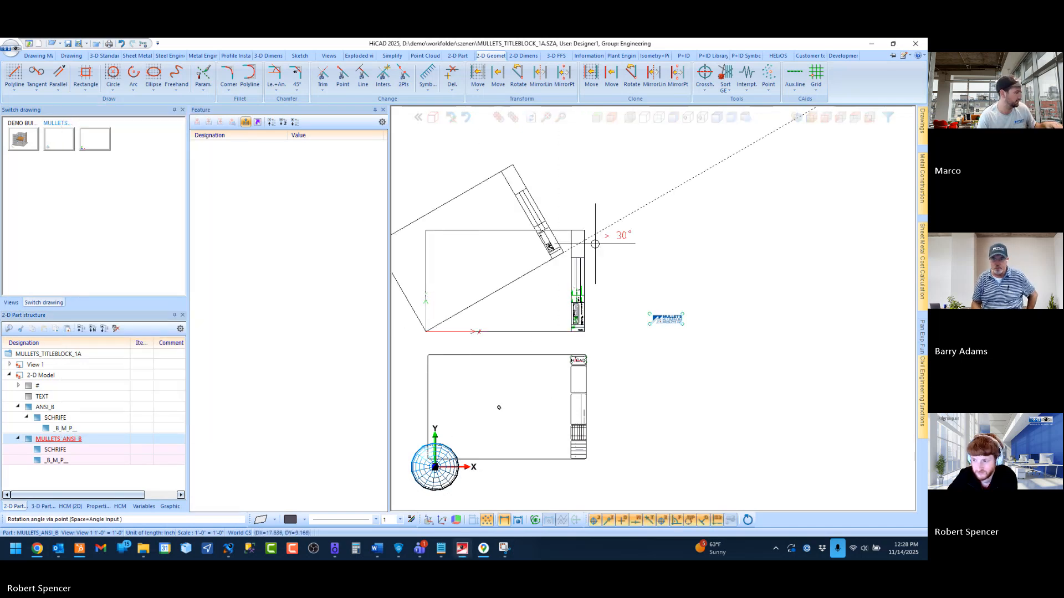
pyautogui.click(605, 323)
pyautogui.scroll(-1, 618, 340)
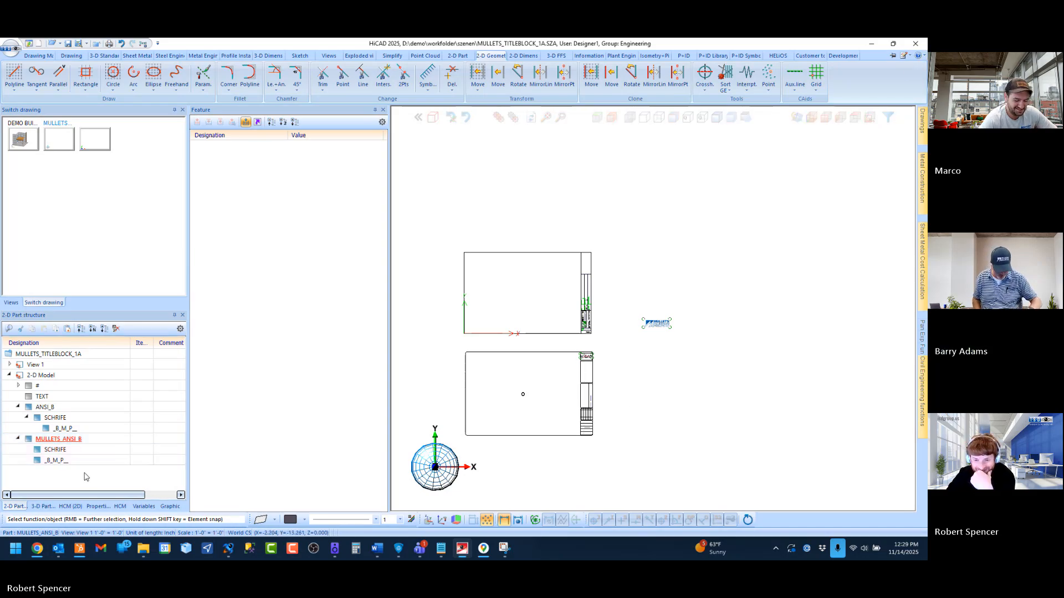
# Step: Try to rotate the HiCAD logo bitmap in the ANSI_B frame by 90 degrees about its lower-left corner
pyautogui.rightClick(66, 429)
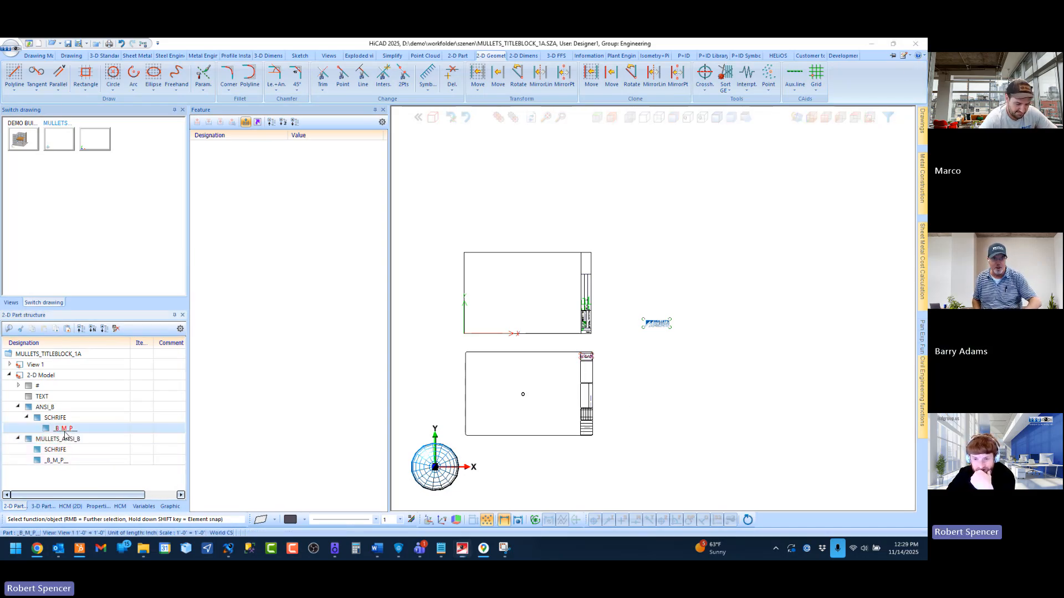
pyautogui.click(140, 234)
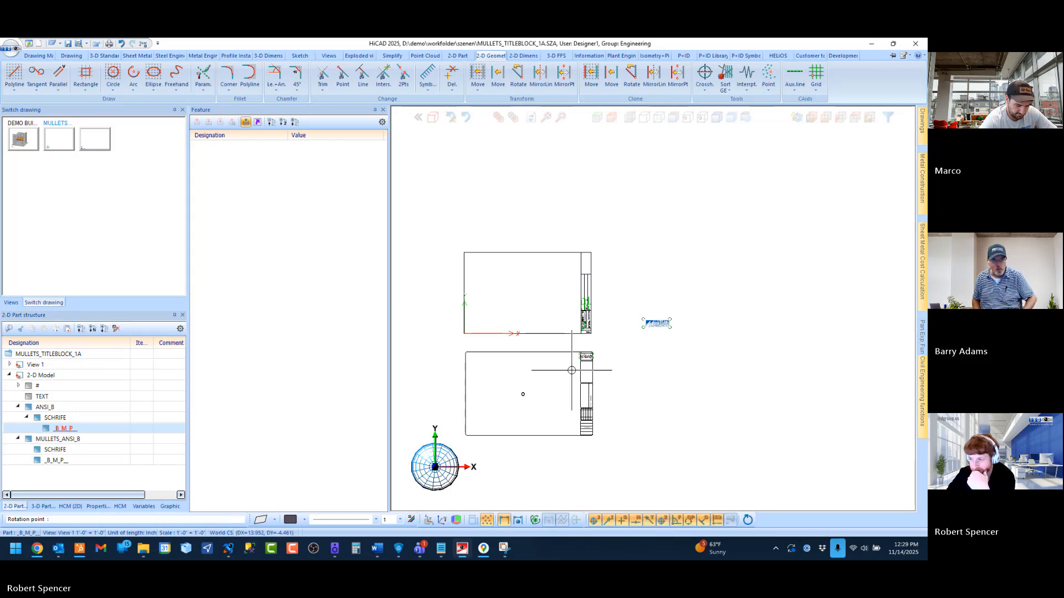
pyautogui.scroll(5, 586, 358)
pyautogui.click(468, 391)
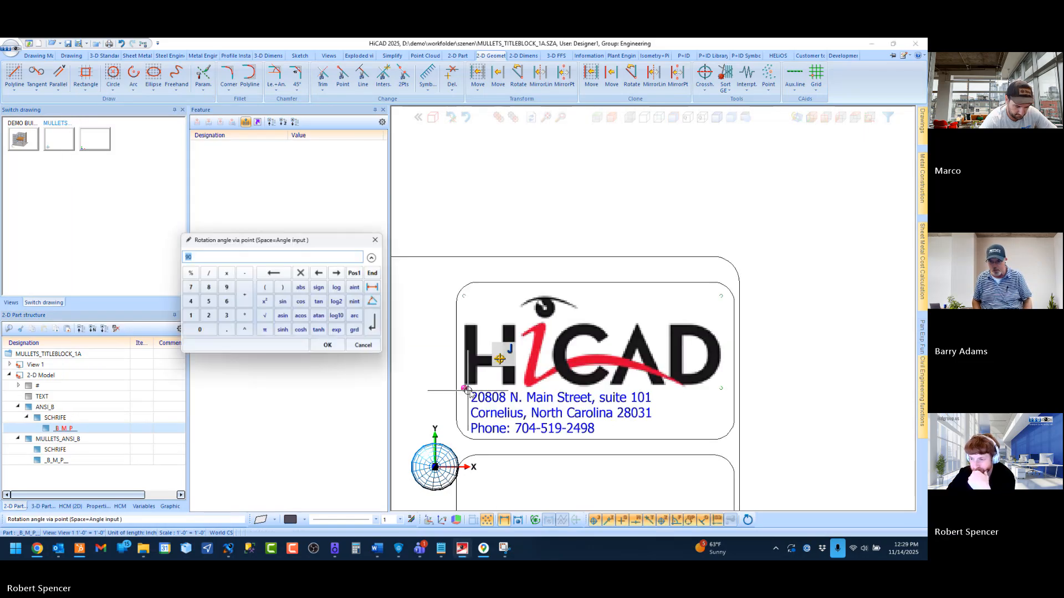
pyautogui.press('Return')
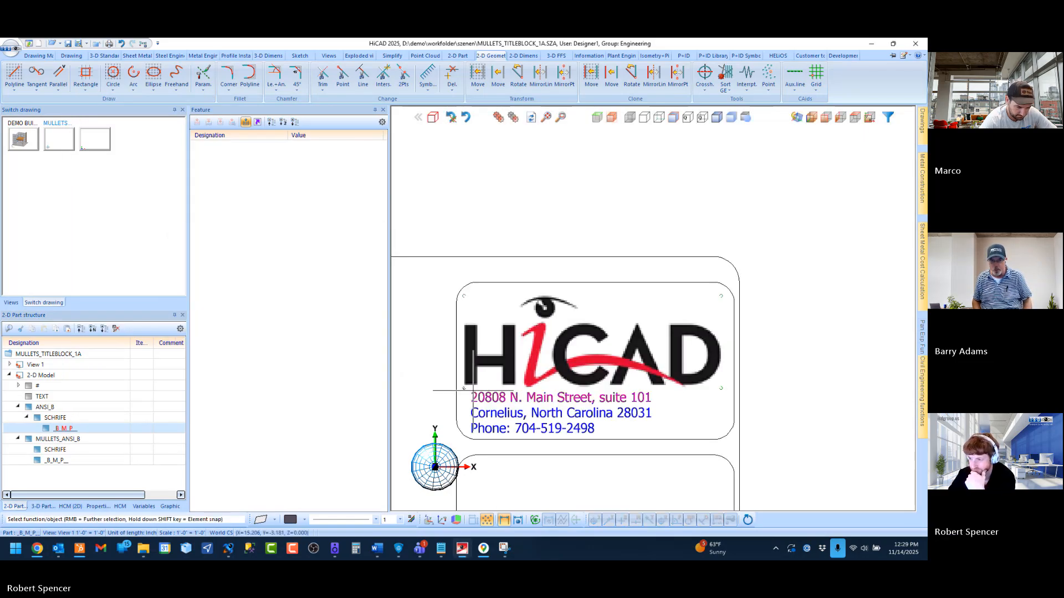
pyautogui.scroll(-5, 658, 341)
pyautogui.scroll(-3, 658, 340)
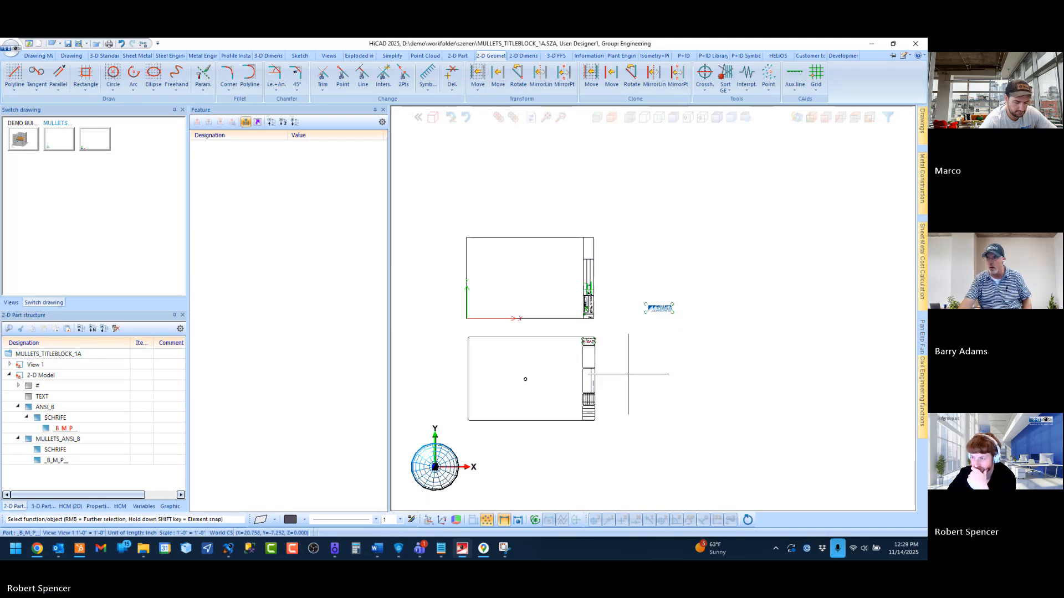
pyautogui.scroll(2, 657, 302)
pyautogui.scroll(-1, 657, 302)
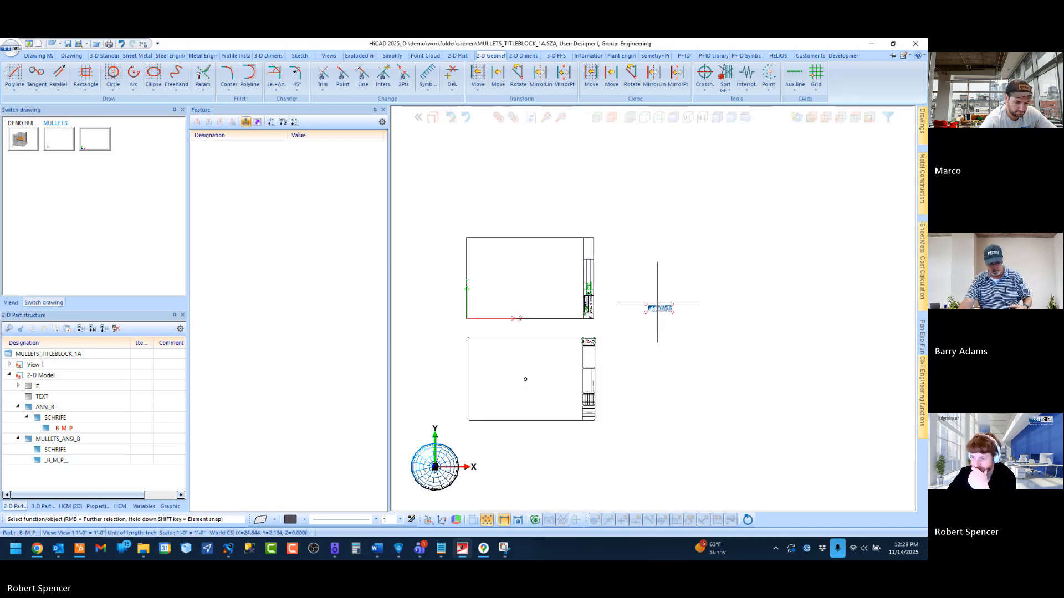
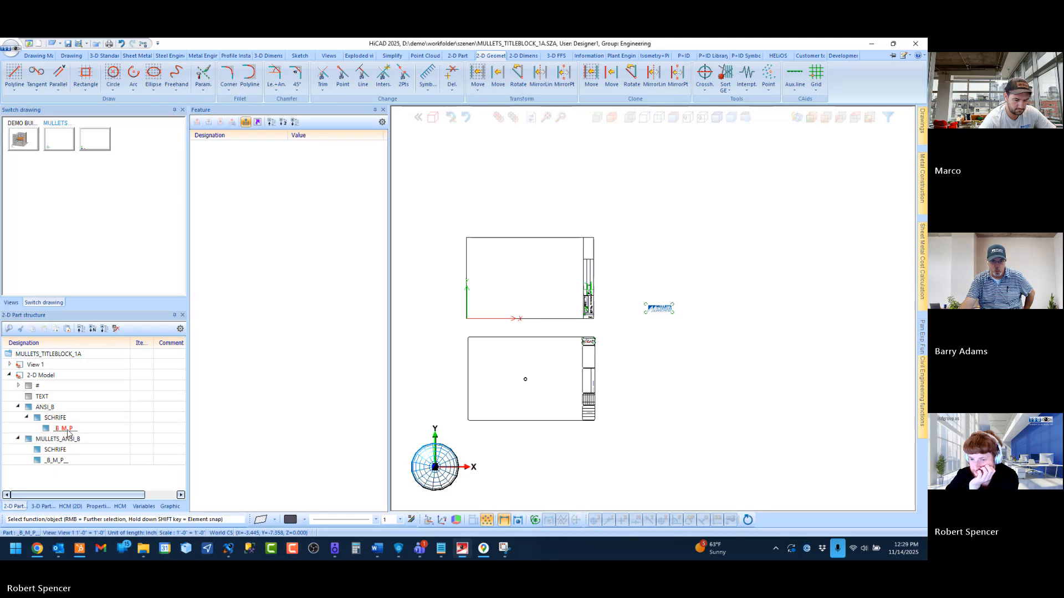
# Step: Delete the _B_M_P_ logo part from MULLETS_ANSI_B
pyautogui.click(60, 461)
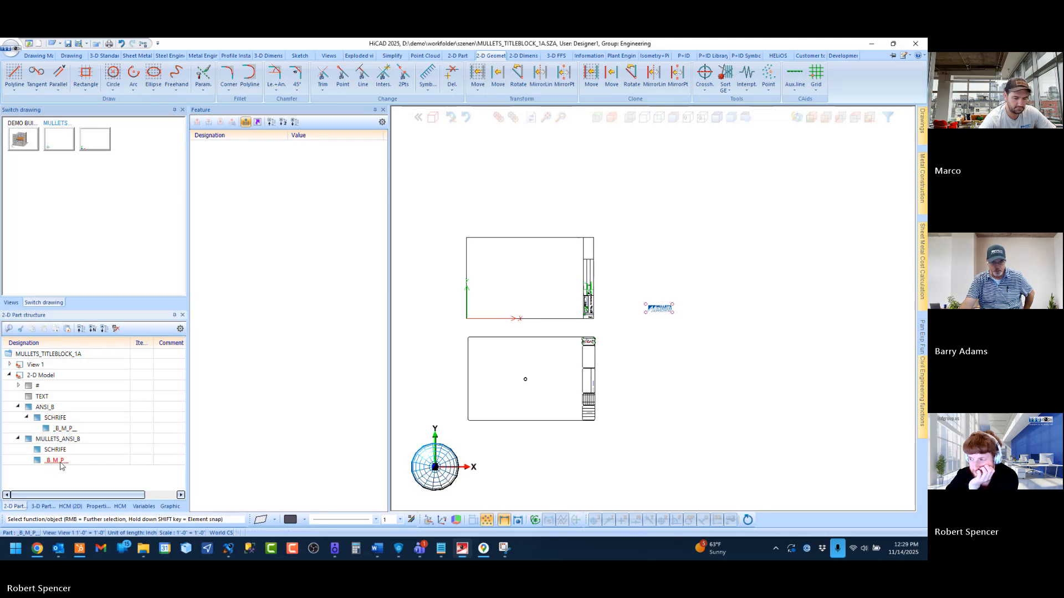
pyautogui.rightClick(62, 464)
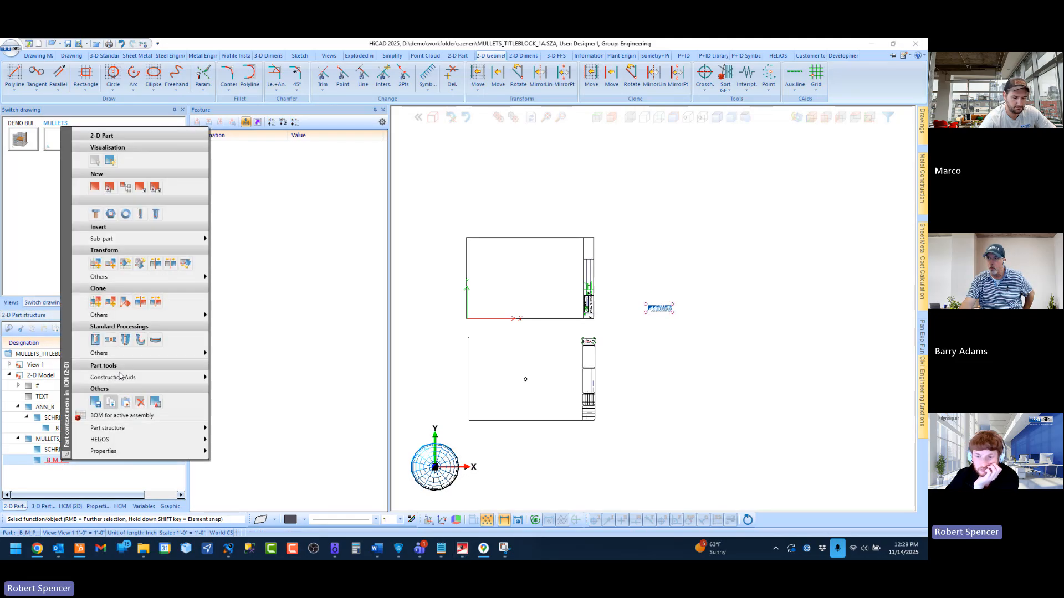
pyautogui.click(140, 407)
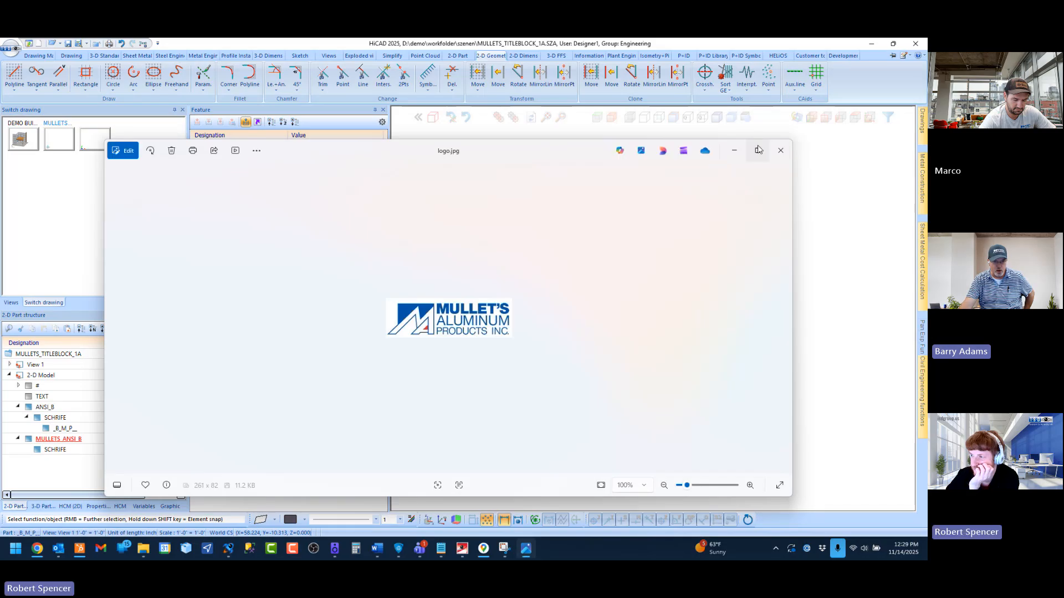
# Step: Rotate the Mullet's logo.jpg image in the photo viewer by 270 degrees clockwise so that its text reads upward
pyautogui.click(754, 151)
pyautogui.rightClick(670, 172)
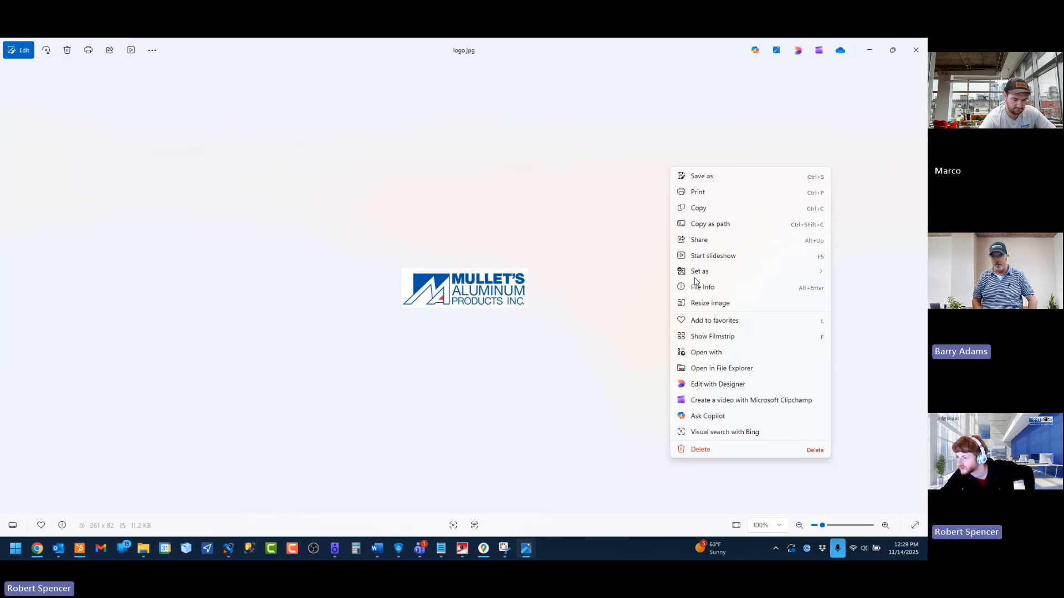
pyautogui.click(642, 229)
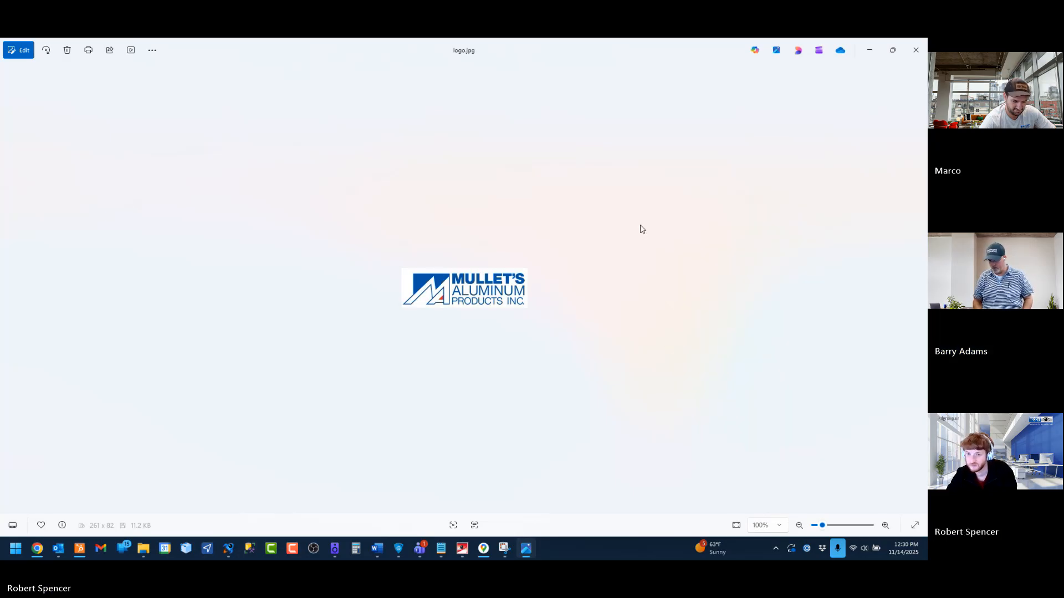
pyautogui.click(46, 52)
pyautogui.click(46, 53)
pyautogui.click(46, 54)
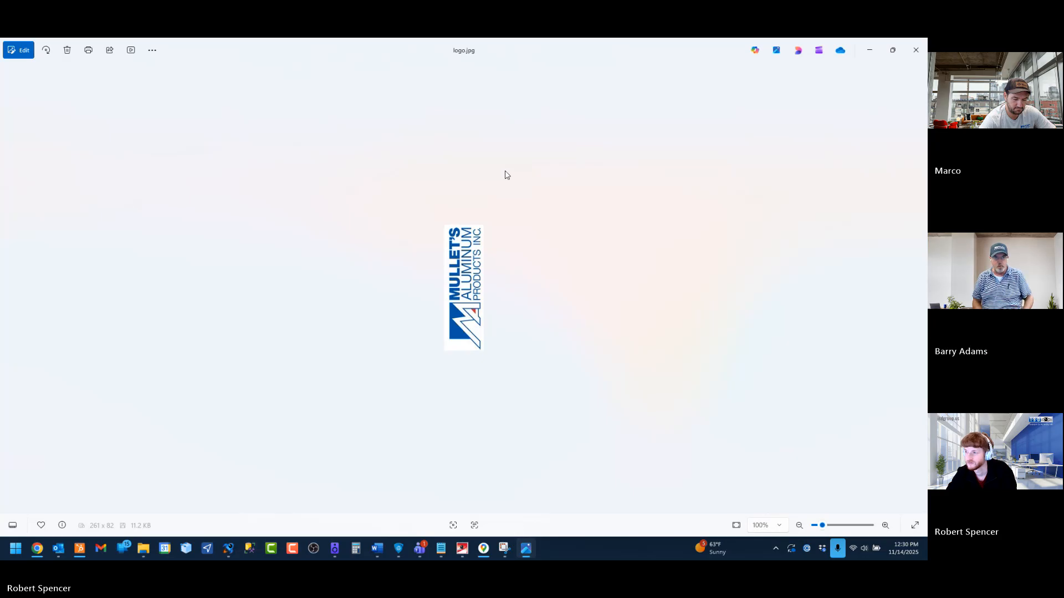
pyautogui.click(152, 51)
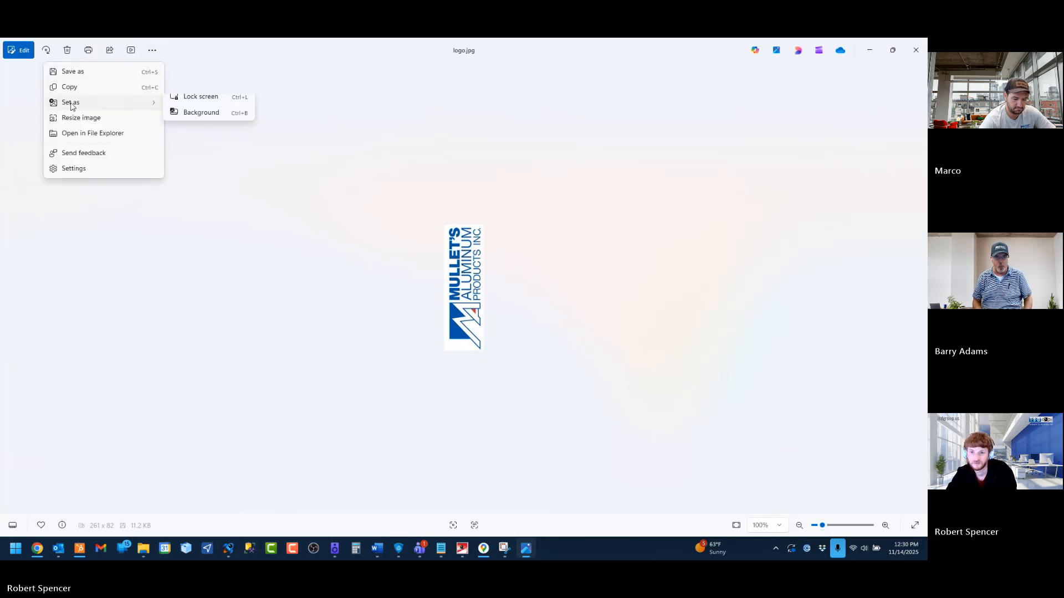
pyautogui.click(381, 247)
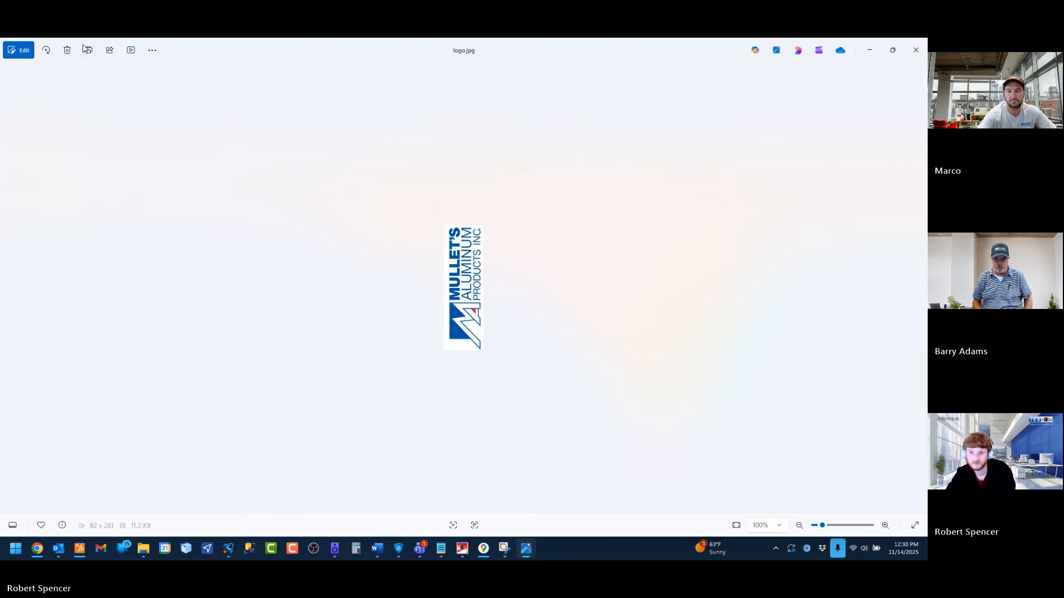
pyautogui.click(152, 50)
pyautogui.click(127, 71)
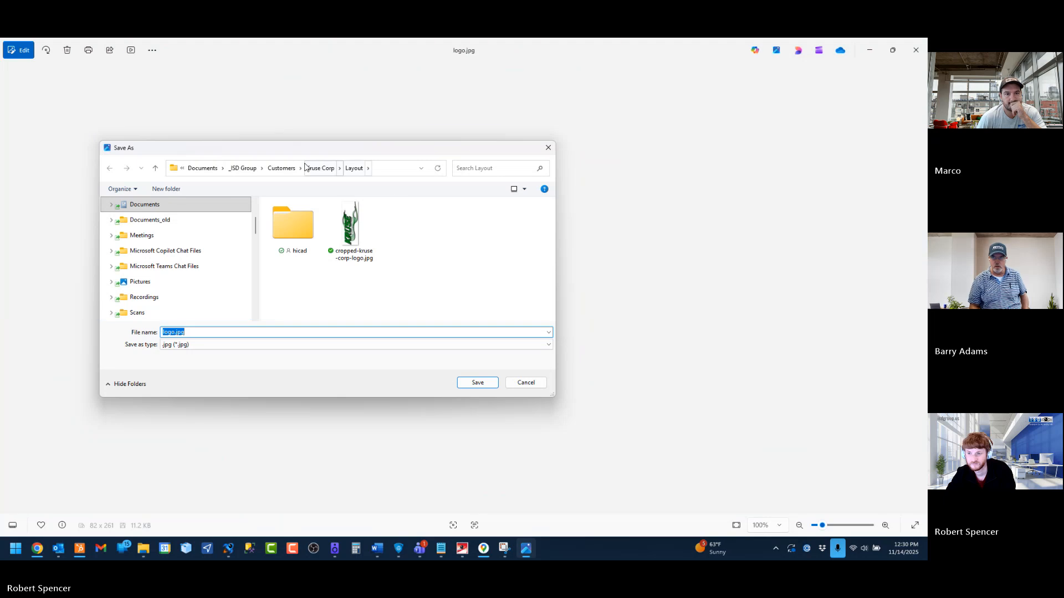
pyautogui.click(324, 168)
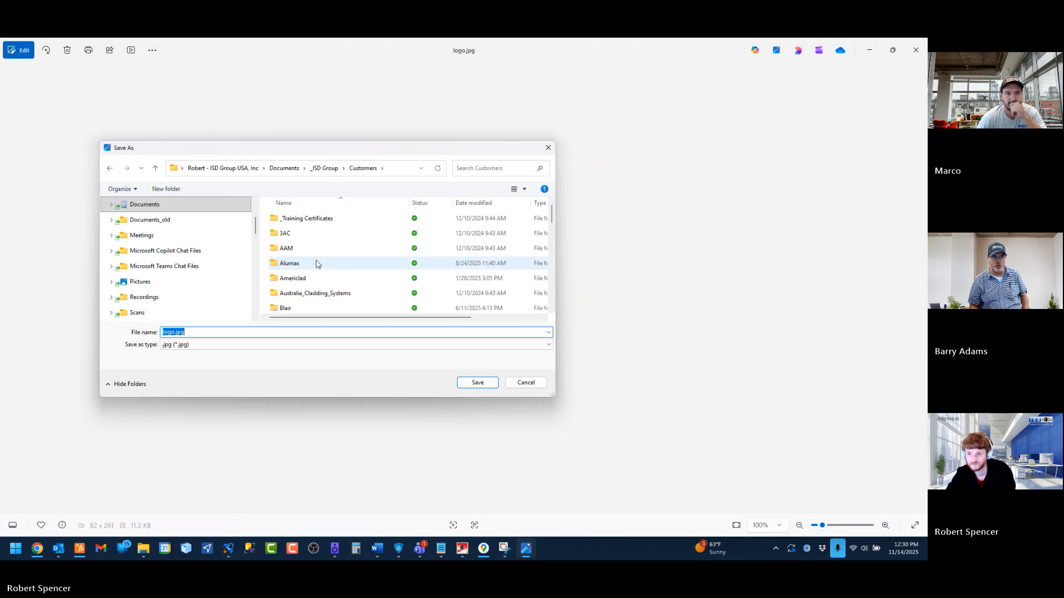
pyautogui.scroll(-8, 192, 266)
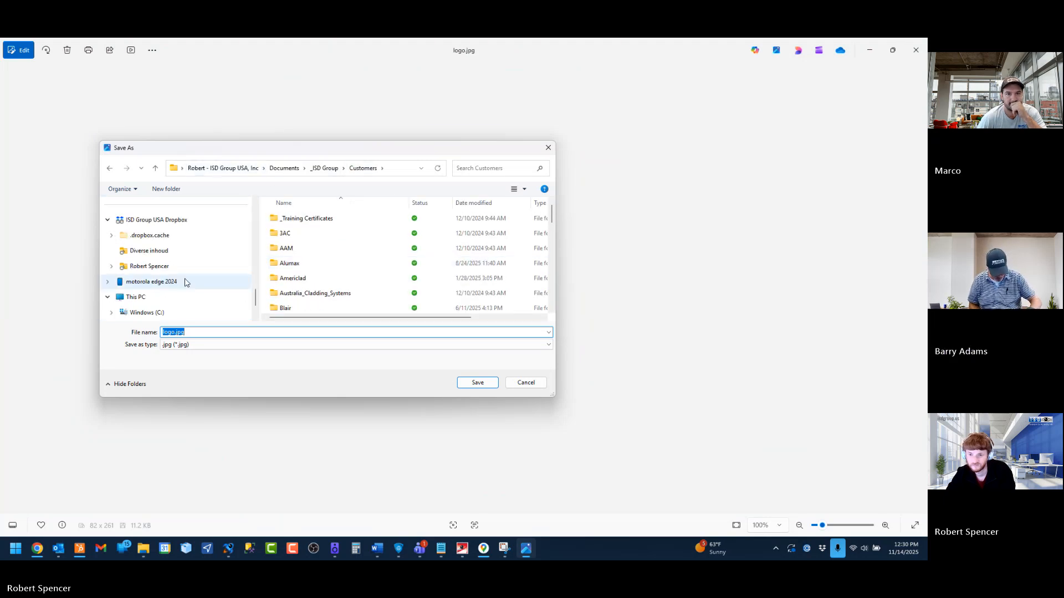
pyautogui.click(525, 383)
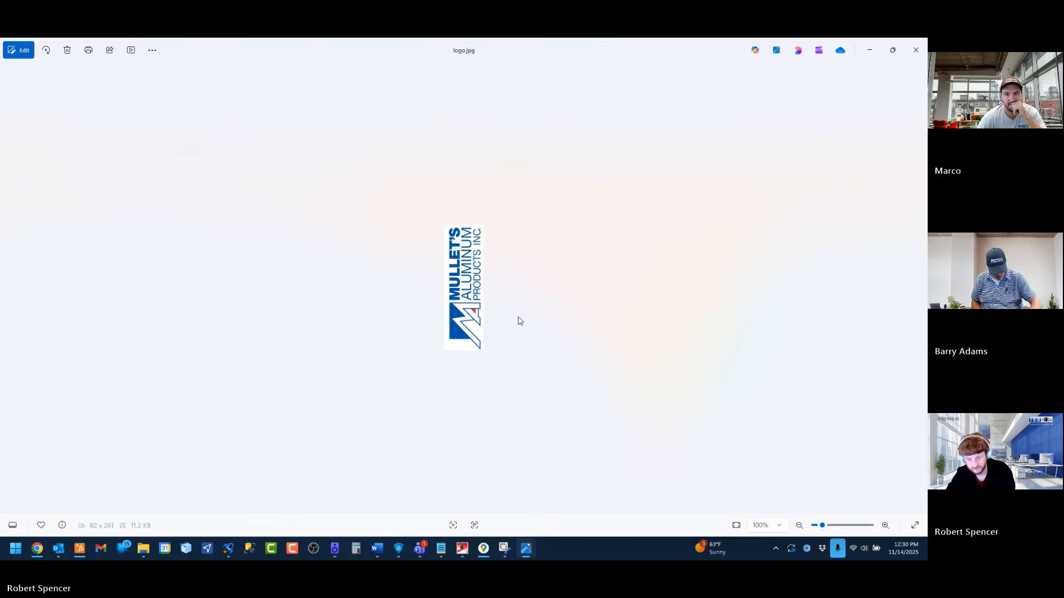
# Step: Try to save a copy of the rotated logo as logo_90.jpg in the Layout folder of the Mullets Aluminum customer folder
pyautogui.hotkey('ctrl', 'shift', 's')
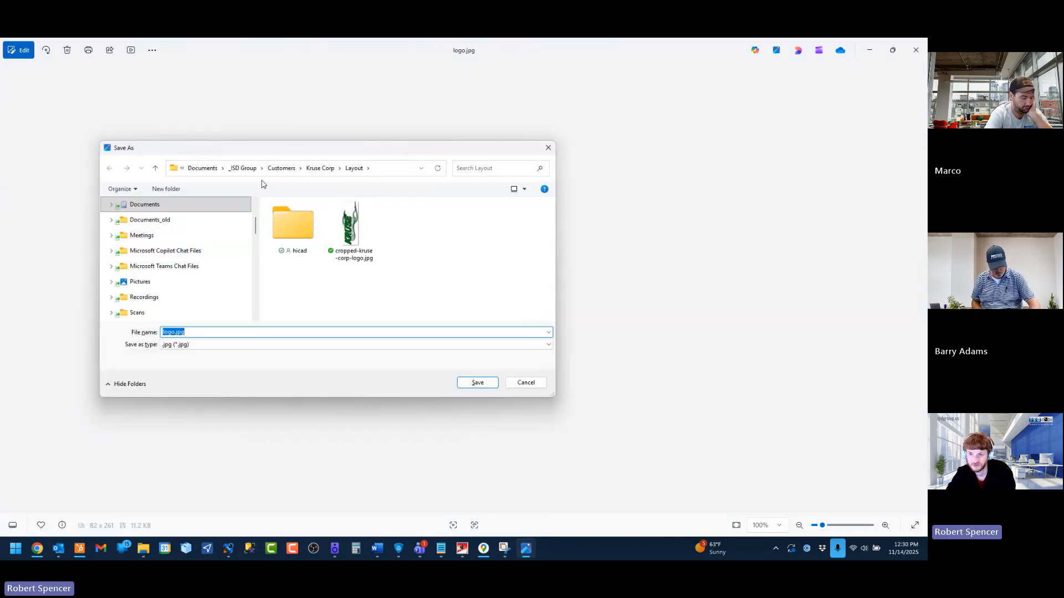
pyautogui.scroll(2, 173, 254)
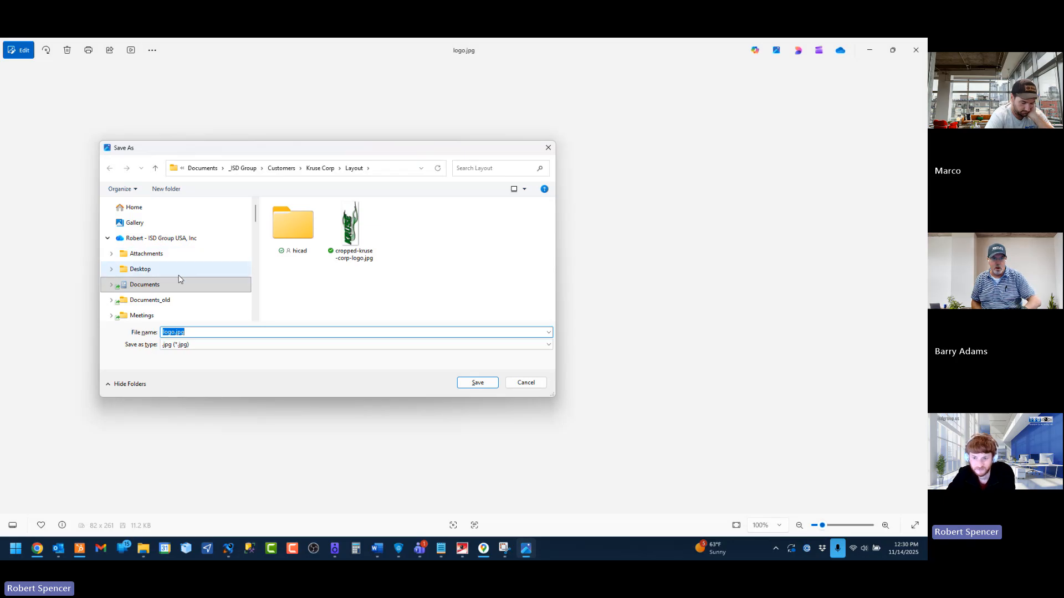
pyautogui.scroll(-9, 176, 283)
pyautogui.scroll(-2, 174, 284)
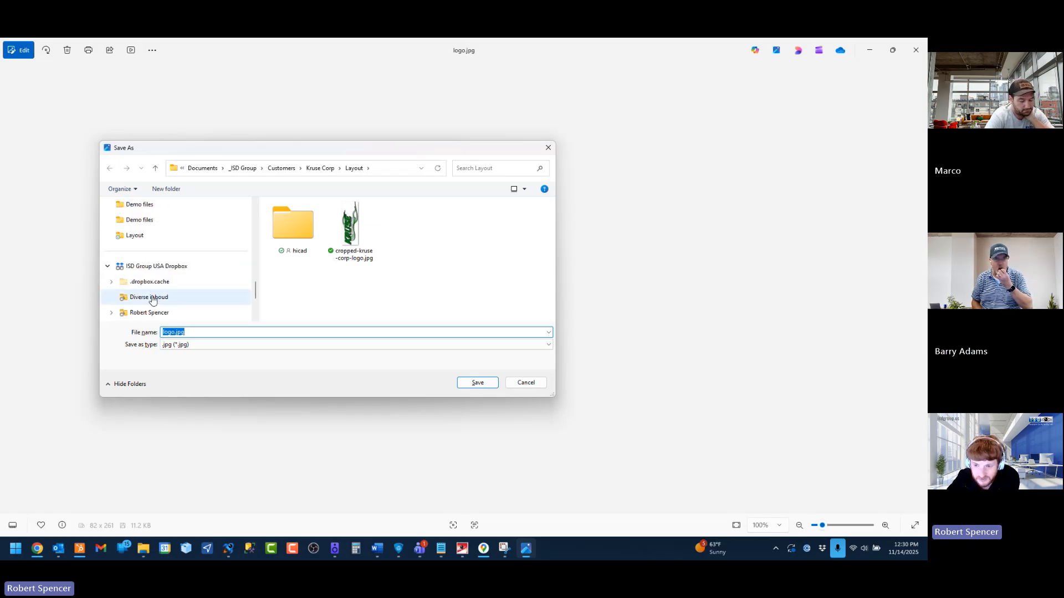
pyautogui.click(166, 298)
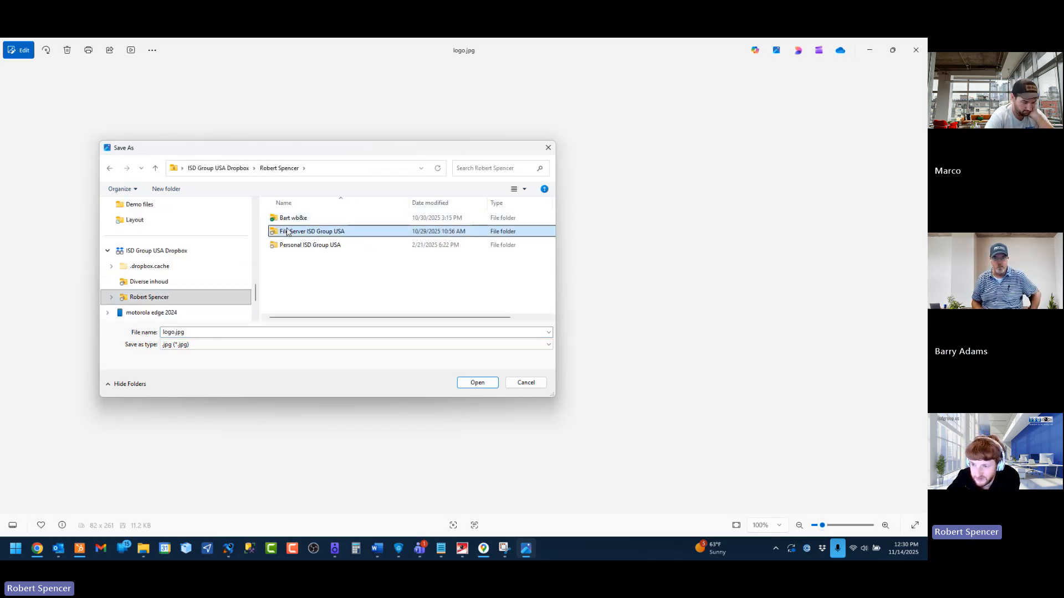
pyautogui.doubleClick(309, 231)
pyautogui.scroll(-2, 312, 294)
pyautogui.doubleClick(299, 313)
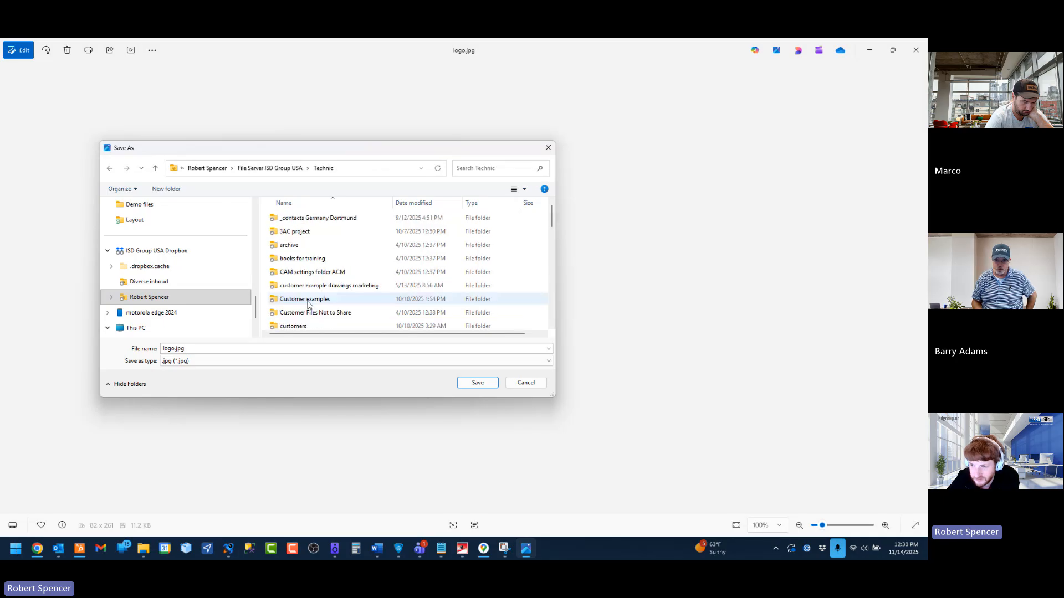
pyautogui.doubleClick(294, 326)
pyautogui.scroll(-15, 295, 327)
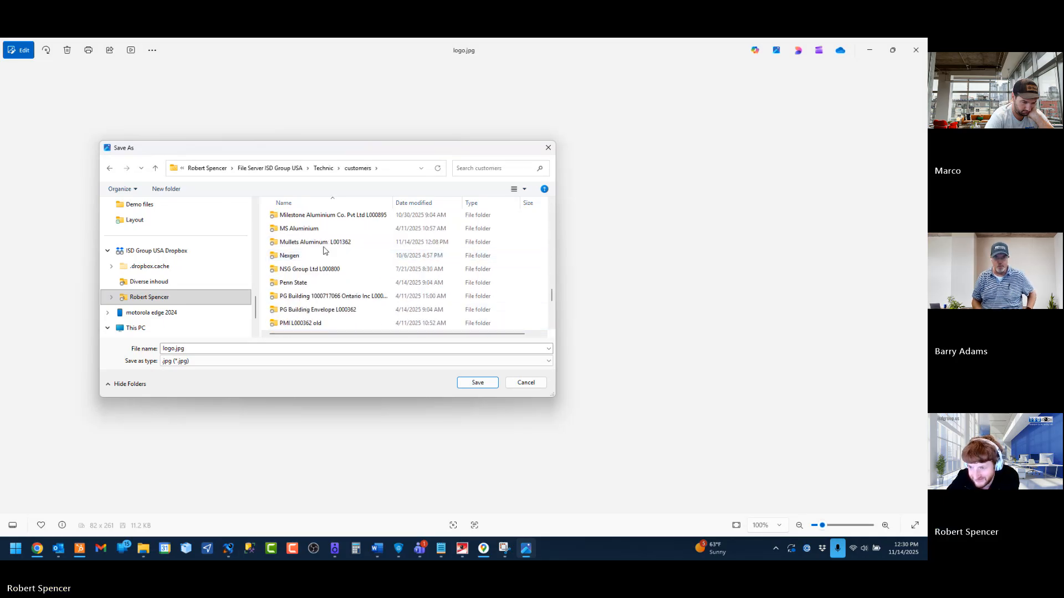
pyautogui.doubleClick(296, 243)
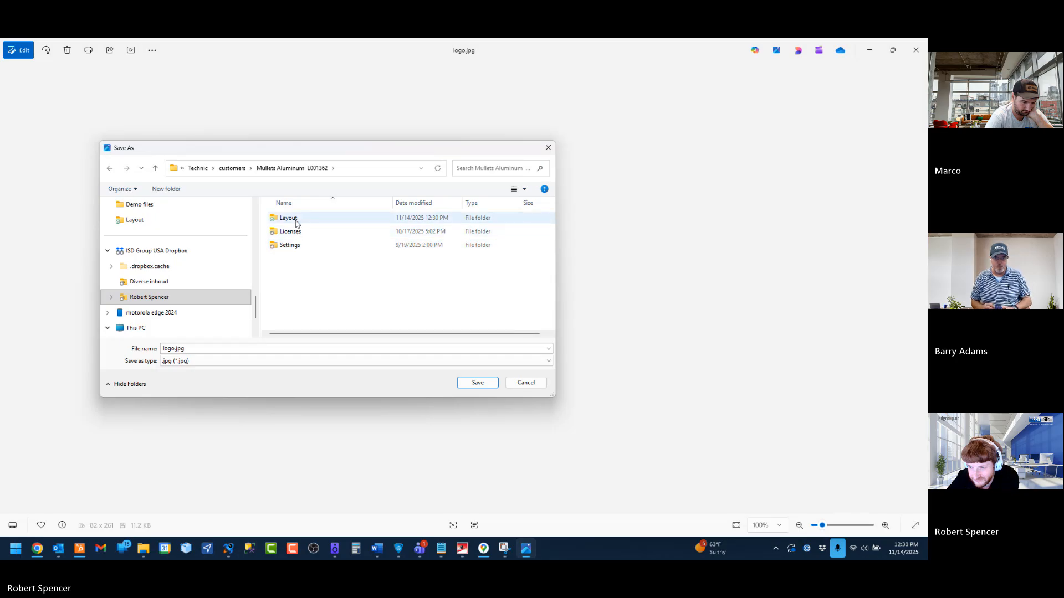
pyautogui.doubleClick(289, 218)
pyautogui.doubleClick(174, 332)
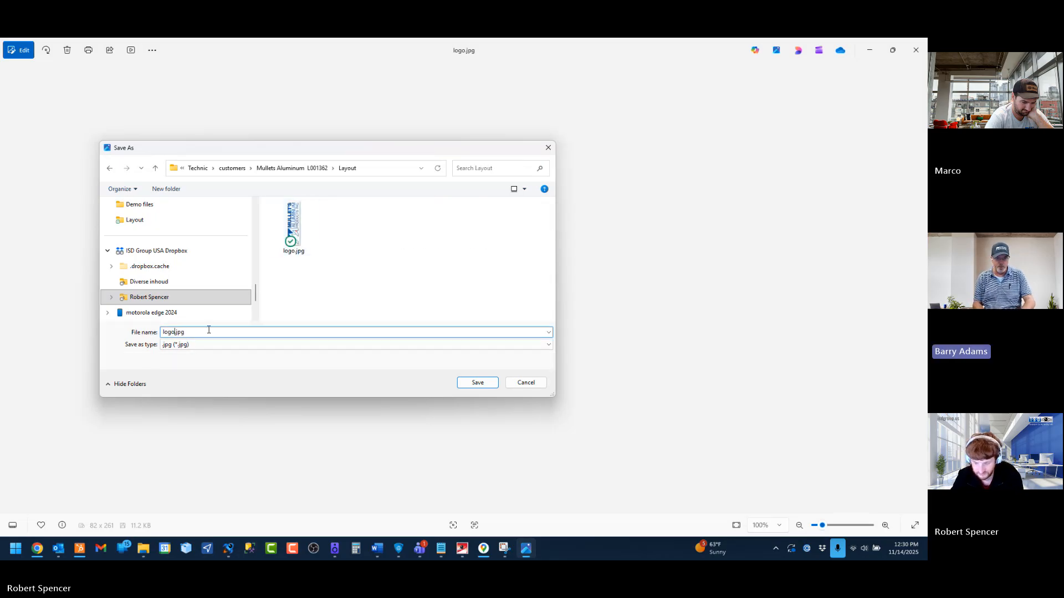
pyautogui.write('_90')
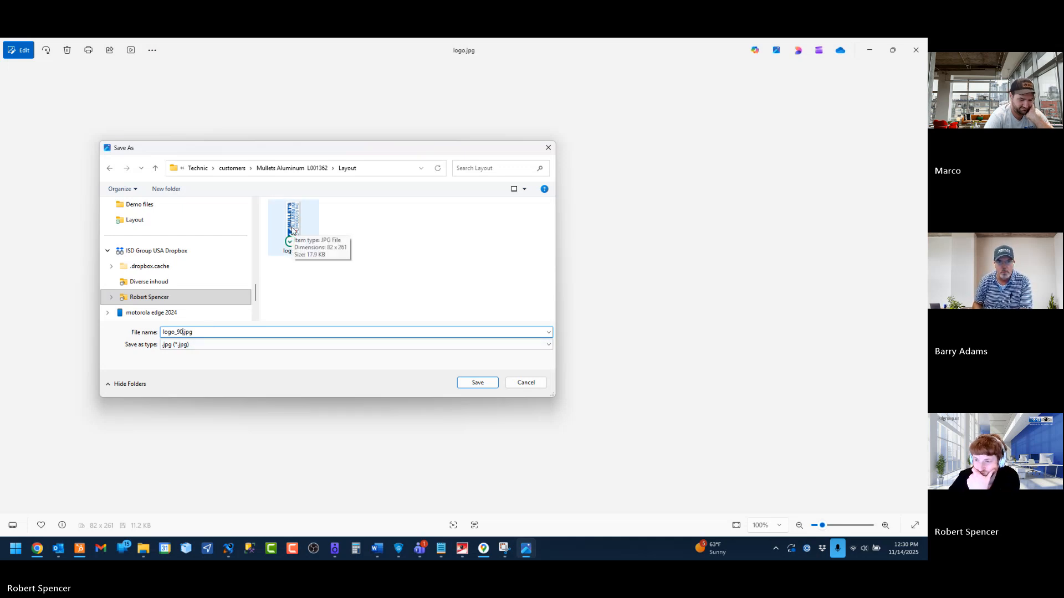
pyautogui.moveTo(328, 149); pyautogui.dragTo(394, 173)
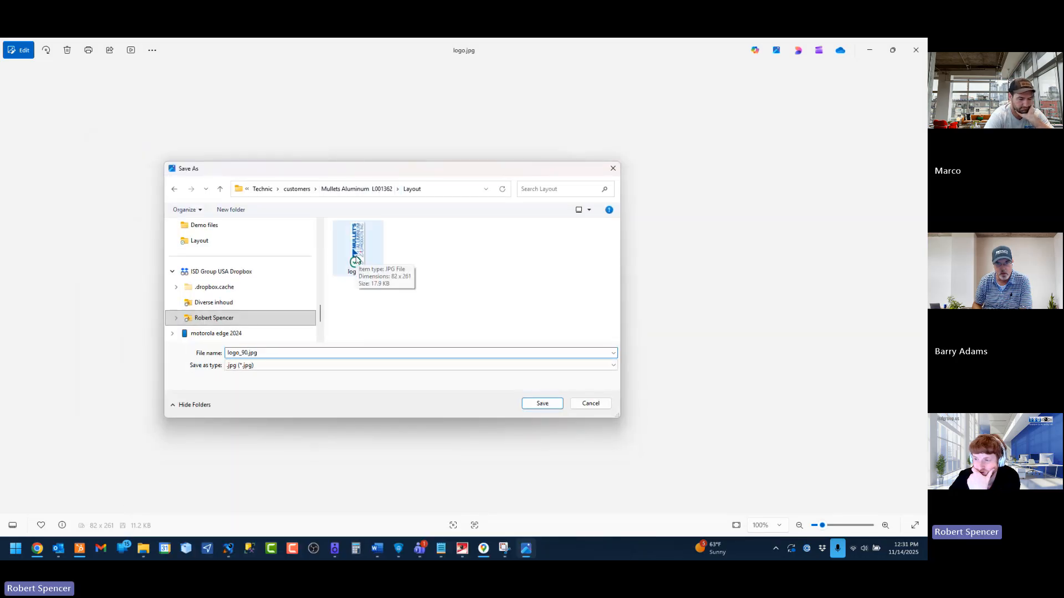
pyautogui.click(590, 404)
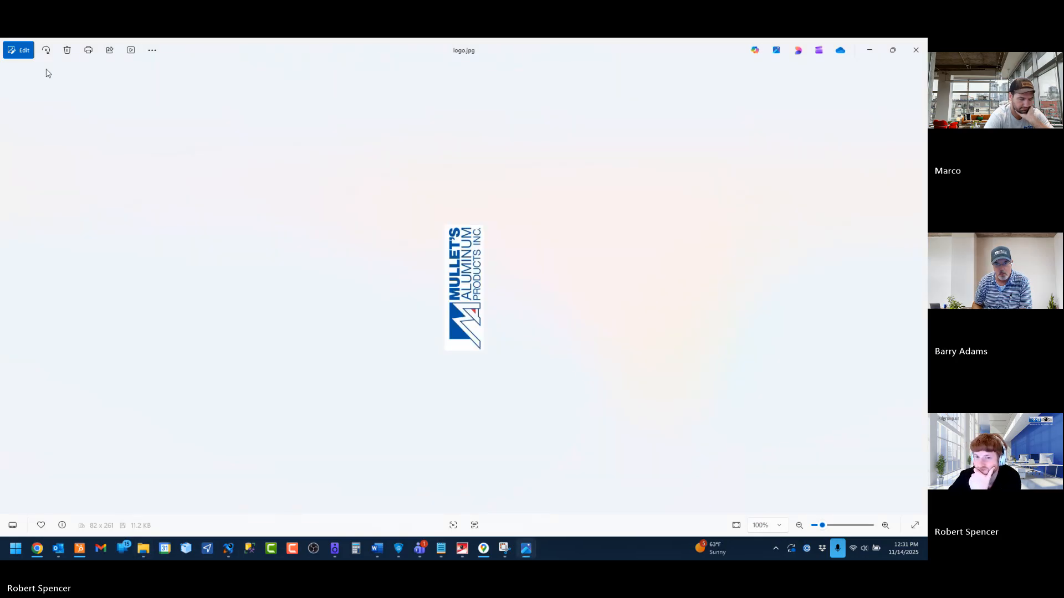
# Step: Close the open logo.jpg viewer windows and return to the HiCAD drawing
pyautogui.click(151, 49)
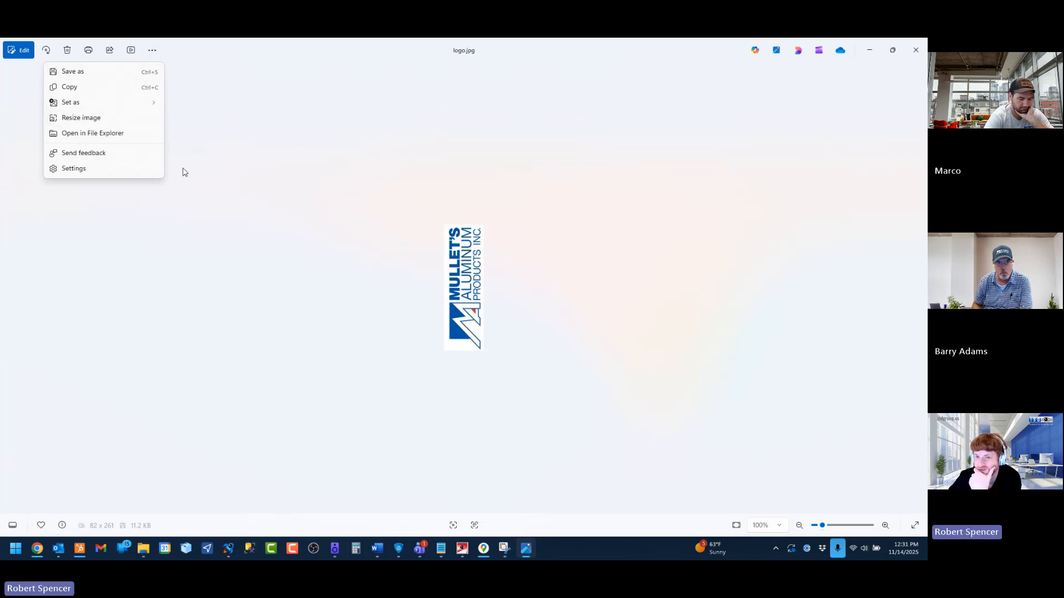
pyautogui.click(228, 139)
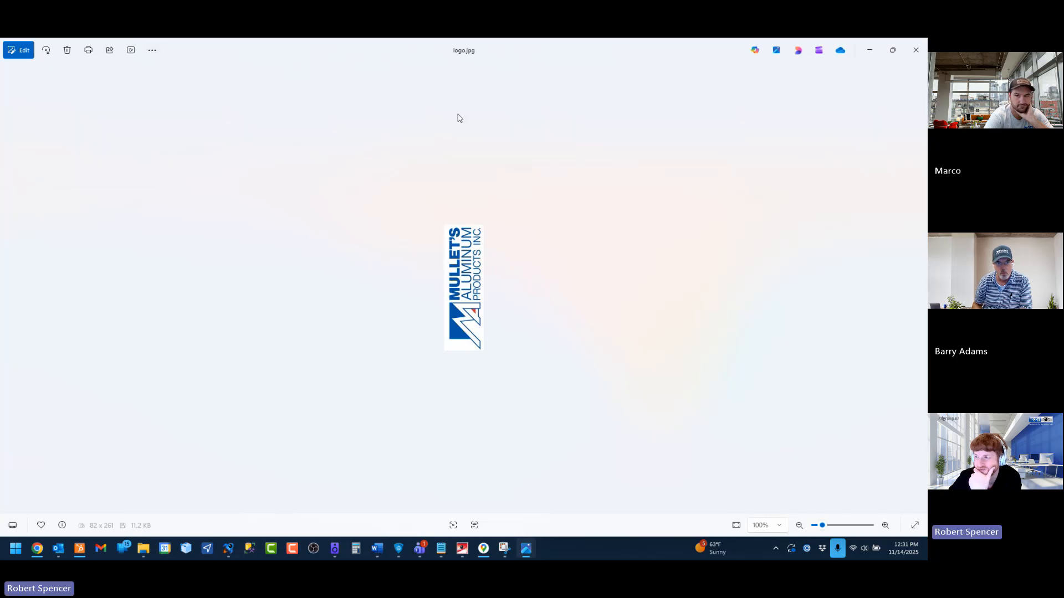
pyautogui.click(915, 50)
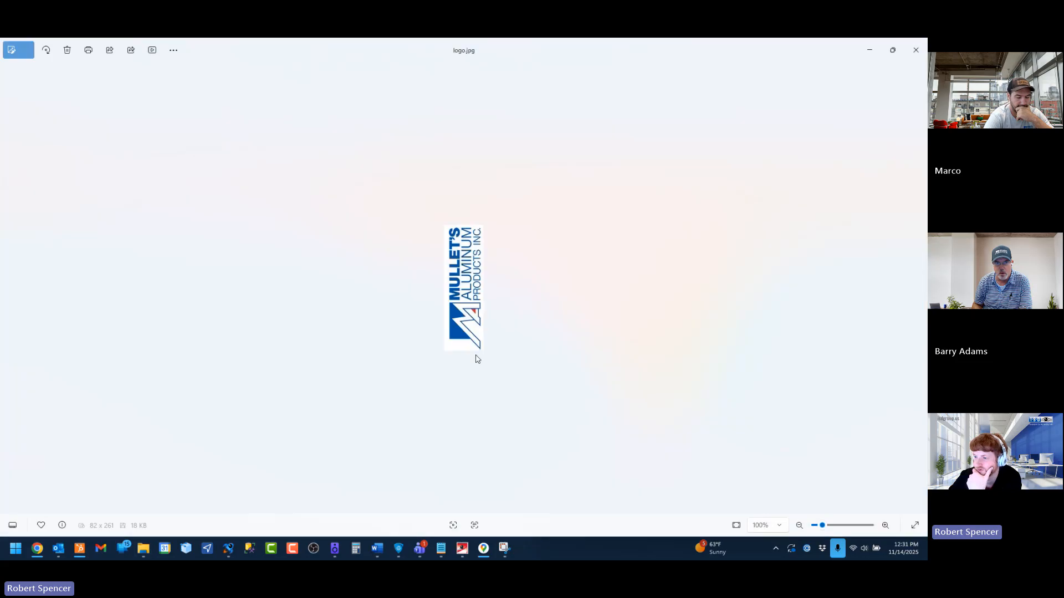
pyautogui.click(915, 49)
# Step: Activate the SCHRIFE part under MULLETS_ANSI_B and import the rotated logo.jpg as a JPG image from the Mullets Aluminum Layout folder
pyautogui.click(601, 359)
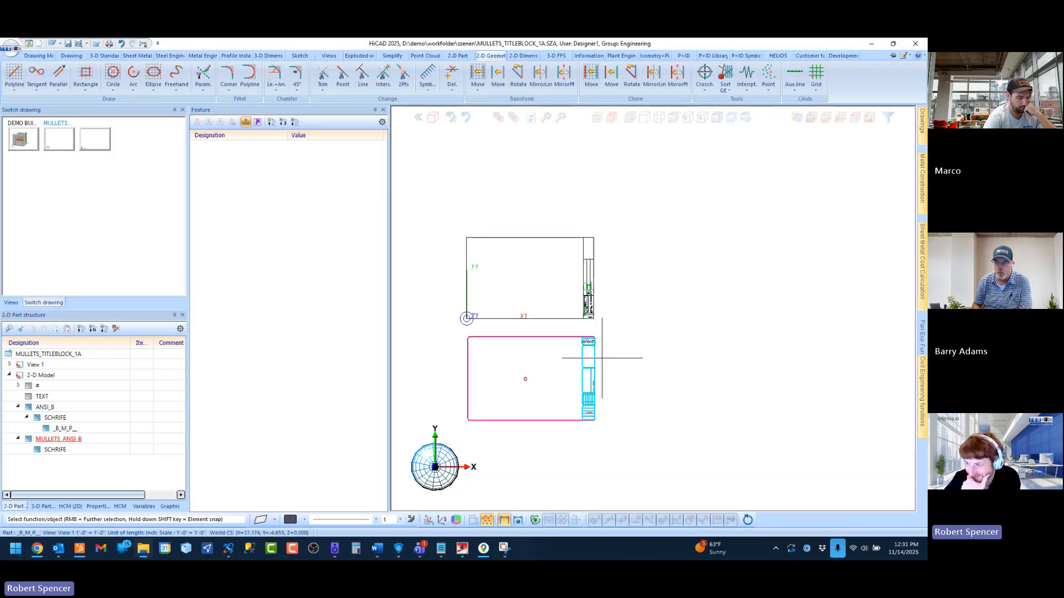
pyautogui.click(602, 311)
pyautogui.scroll(6, 602, 307)
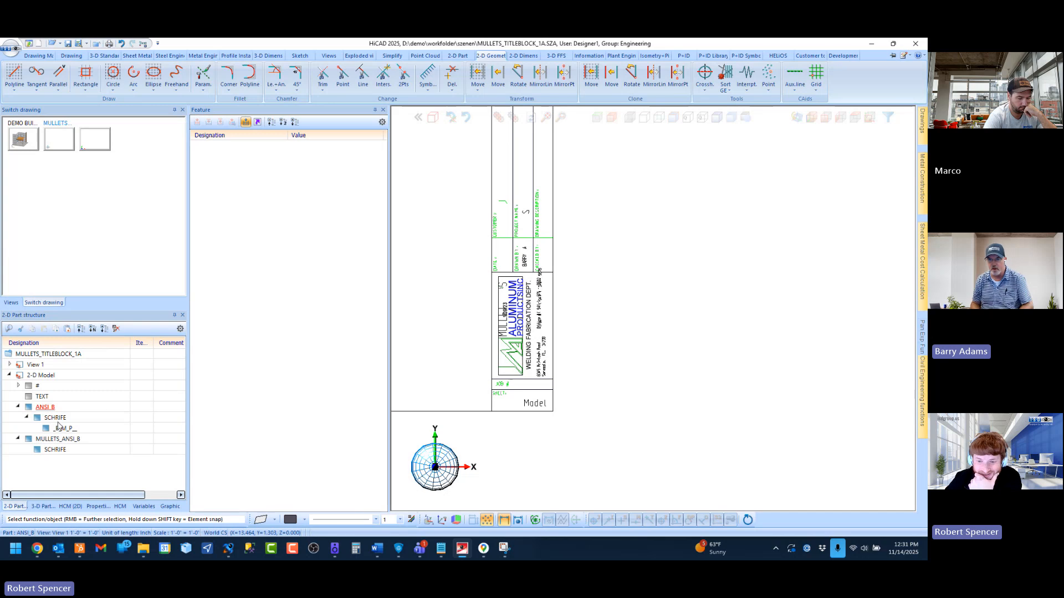
pyautogui.click(47, 441)
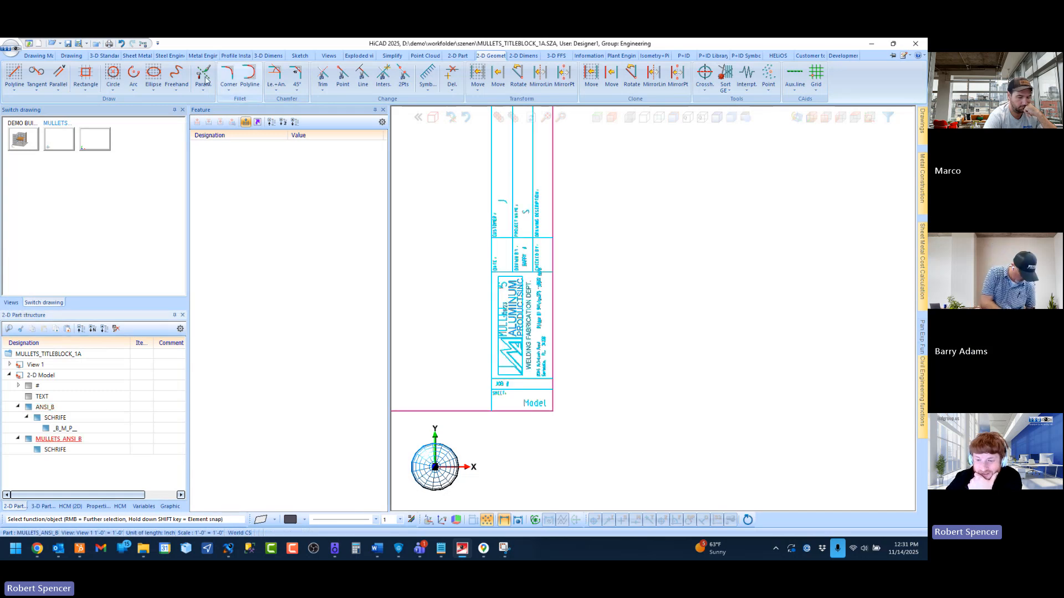
pyautogui.click(55, 449)
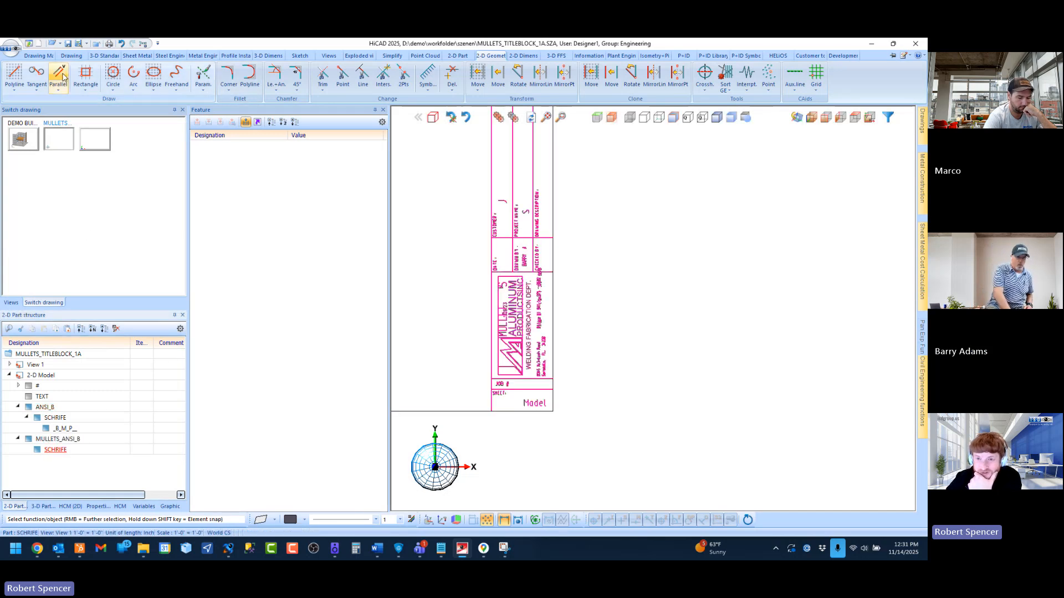
pyautogui.click(71, 55)
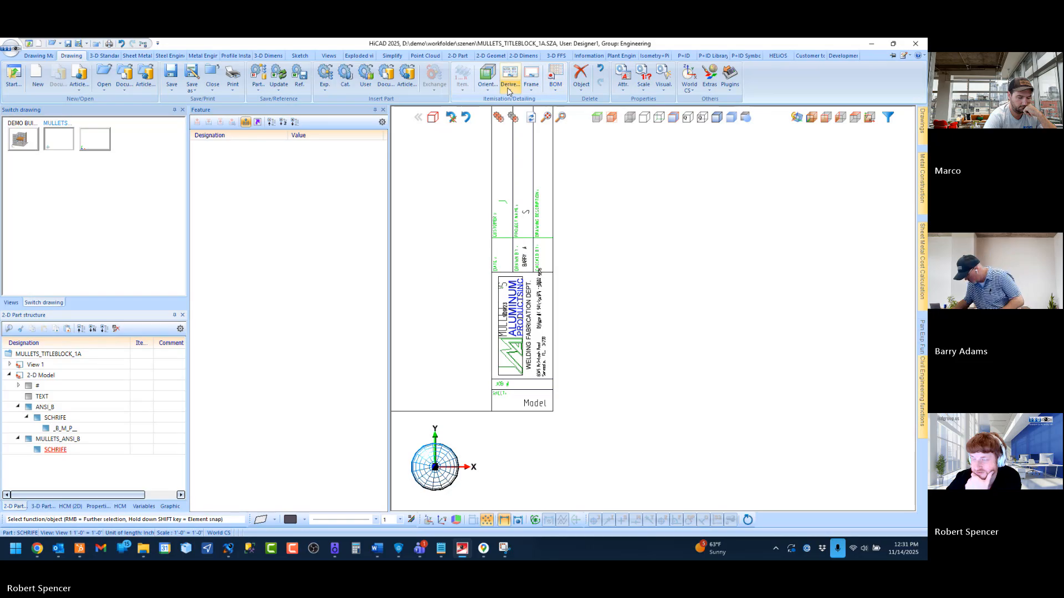
pyautogui.click(326, 82)
pyautogui.click(348, 160)
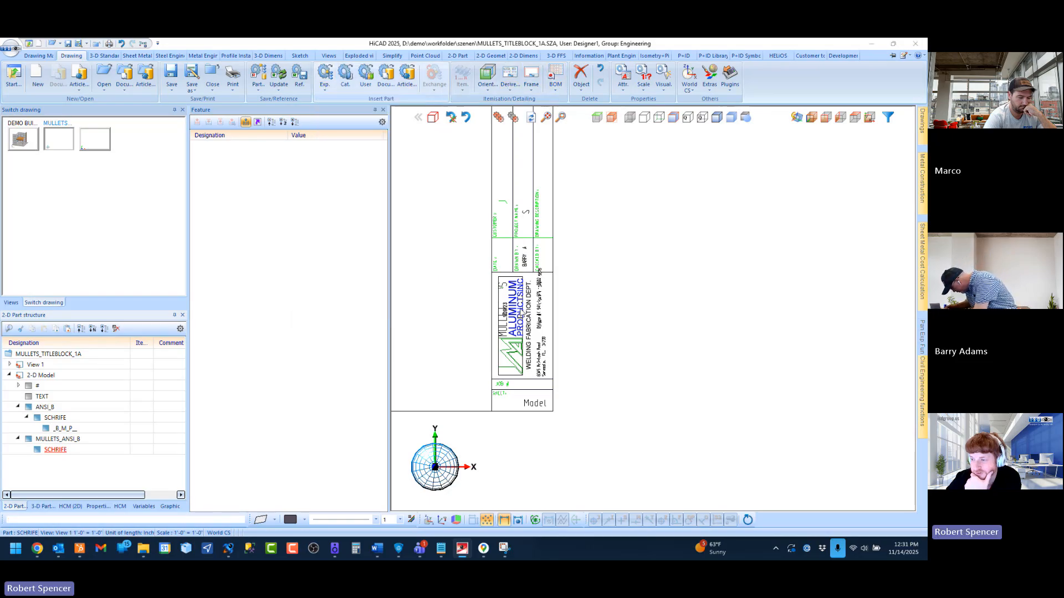
pyautogui.click(657, 390)
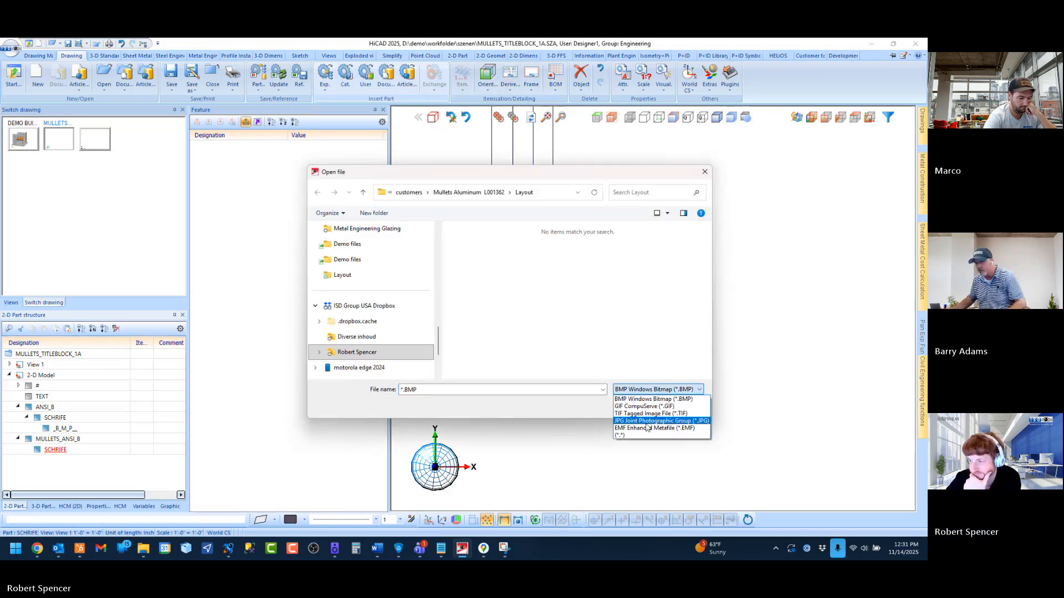
pyautogui.click(647, 423)
pyautogui.doubleClick(476, 250)
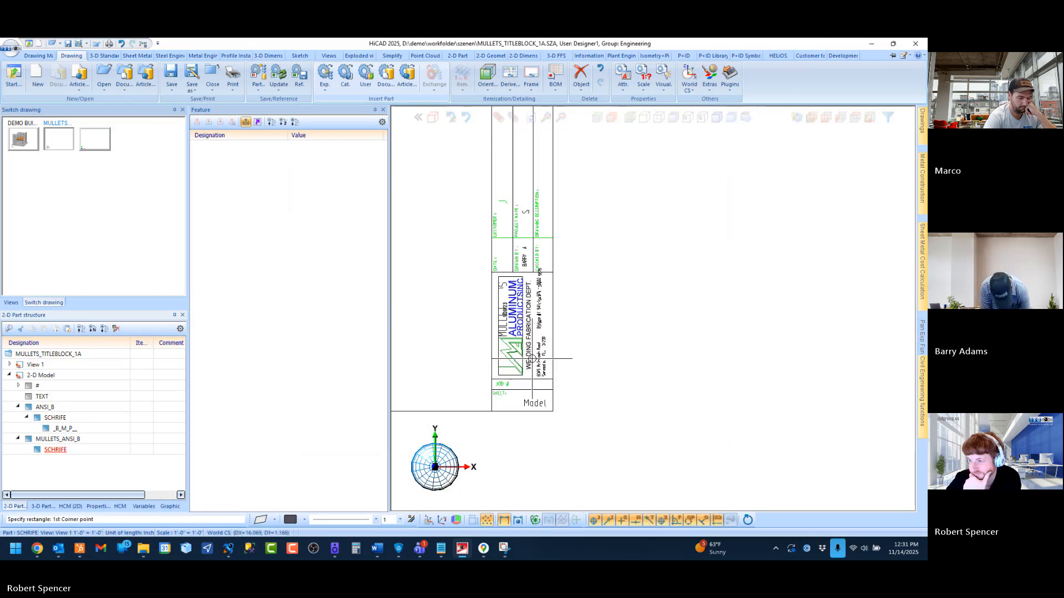
# Step: Place the logo diagonally across the old logo's outline in the title block and move its _B_M_P_ part into MULLETS_ANSI_B
pyautogui.click(522, 377)
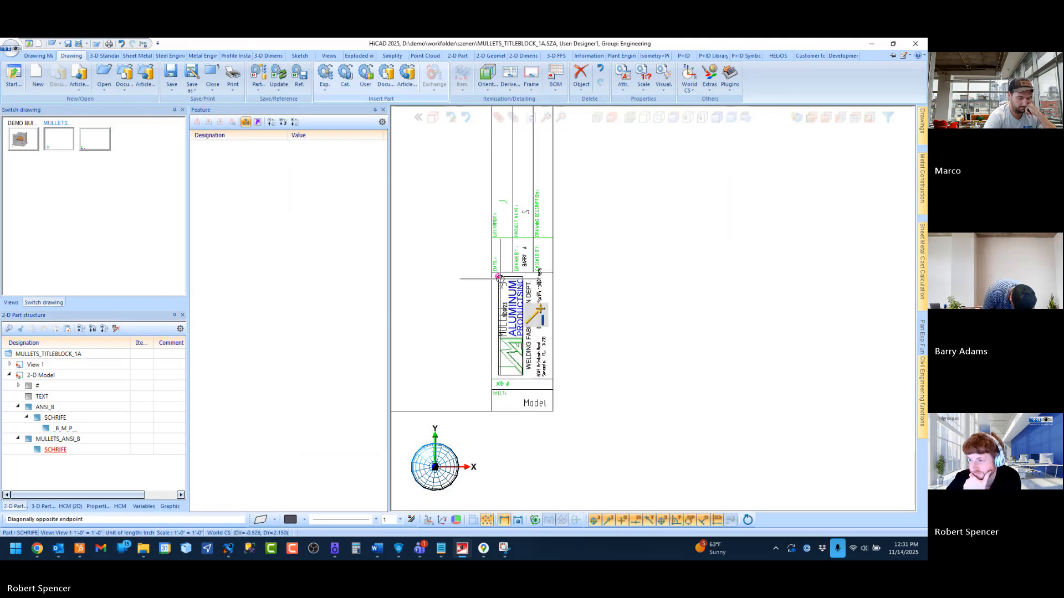
pyautogui.click(573, 307)
pyautogui.scroll(3, 551, 326)
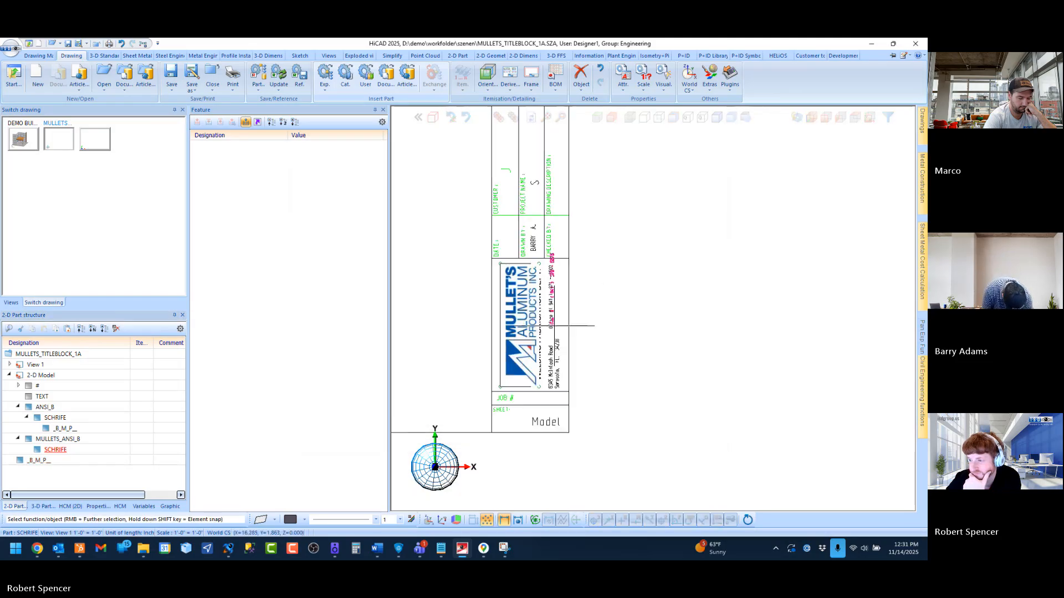
pyautogui.scroll(-1, 551, 325)
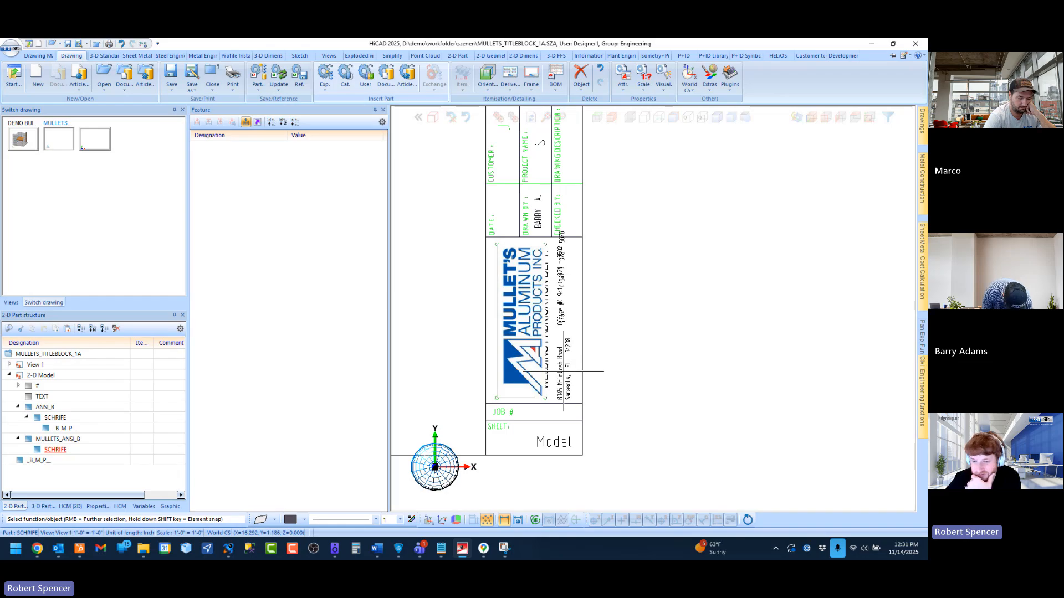
pyautogui.moveTo(38, 464); pyautogui.dragTo(58, 438)
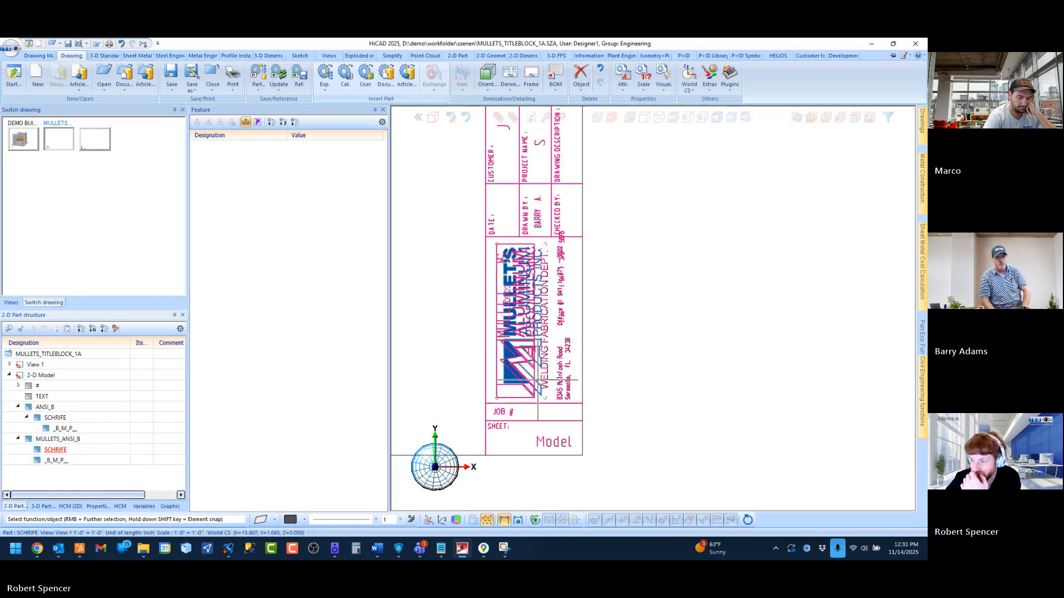
# Step: Move the _B_M_P_ logo image under MULLETS_ANSI_B sideways so that it covers the old logo outline and clears the WELDING FABRICATION DEPT. text
pyautogui.scroll(2, 538, 380)
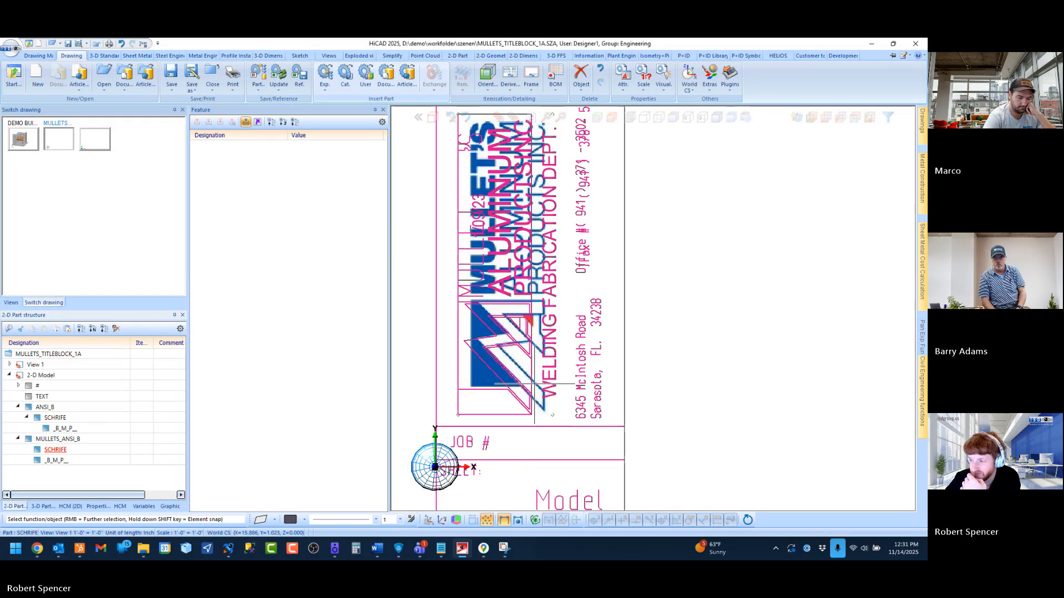
pyautogui.scroll(-1, 534, 382)
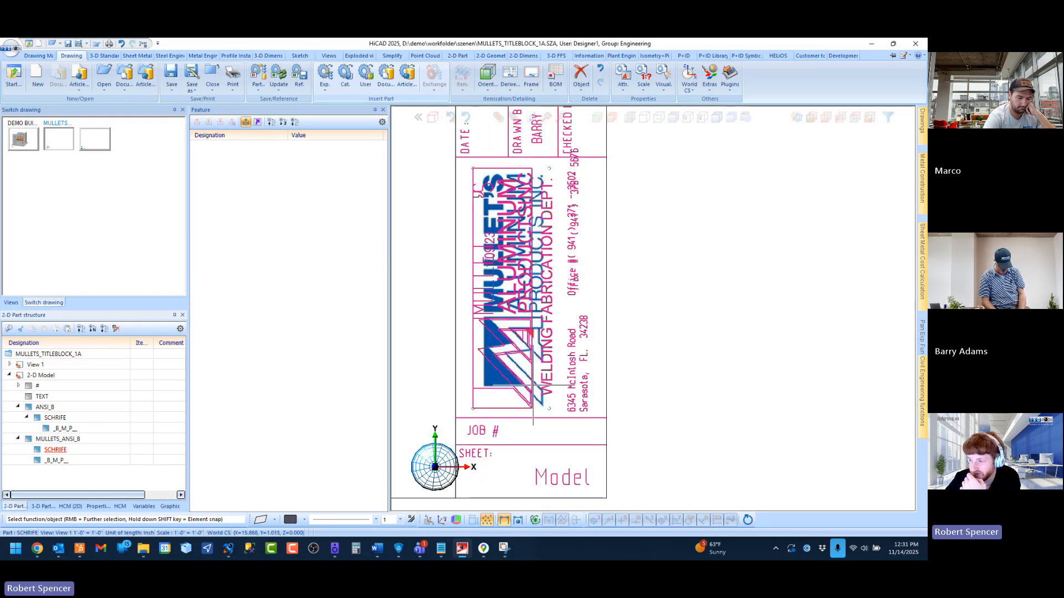
pyautogui.click(510, 397)
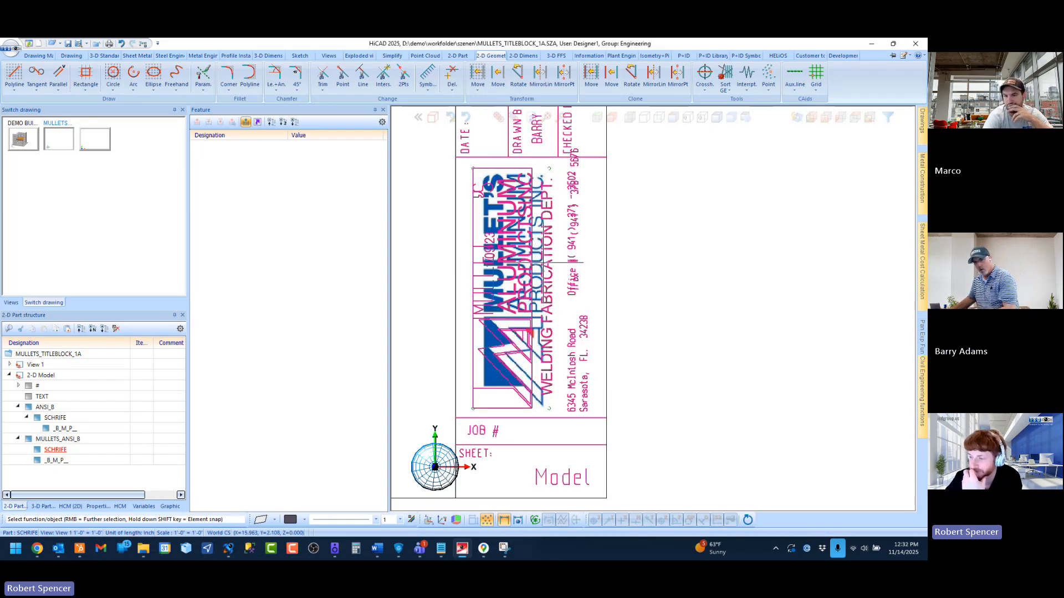
pyautogui.rightClick(56, 451)
pyautogui.click(58, 466)
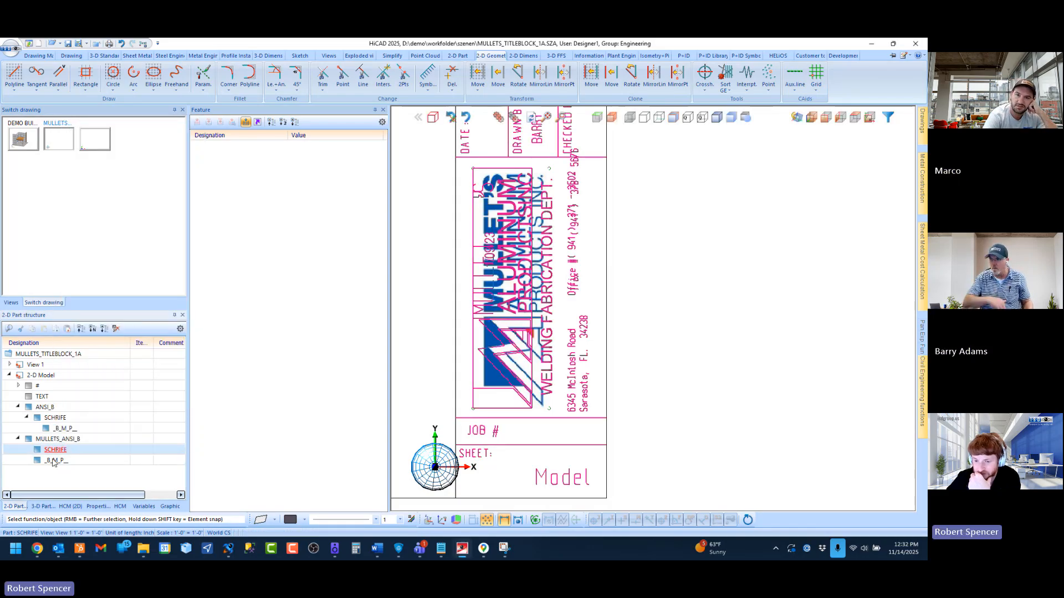
pyautogui.click(54, 463)
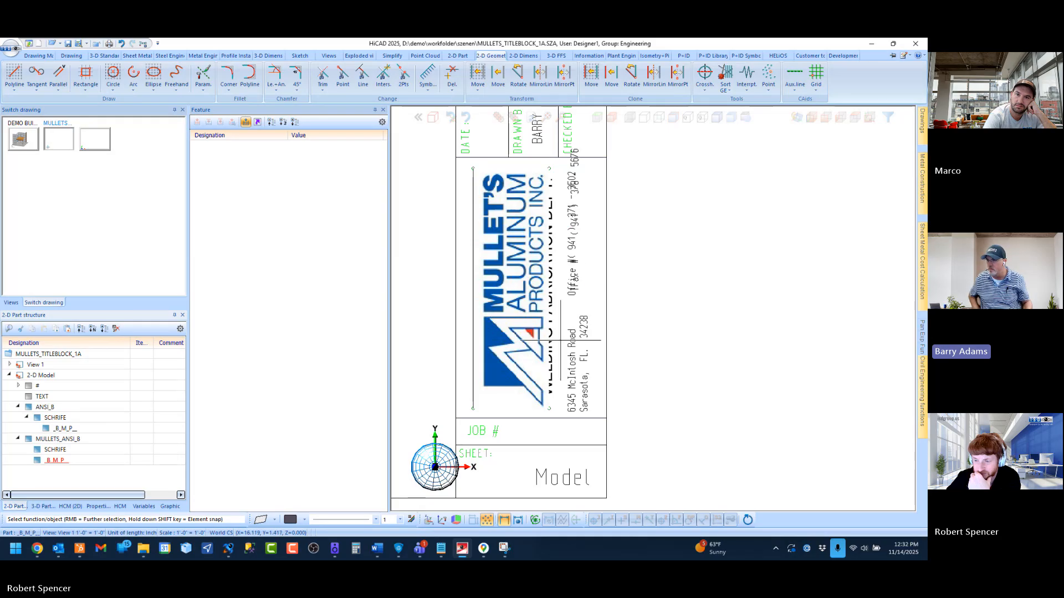
pyautogui.rightClick(70, 462)
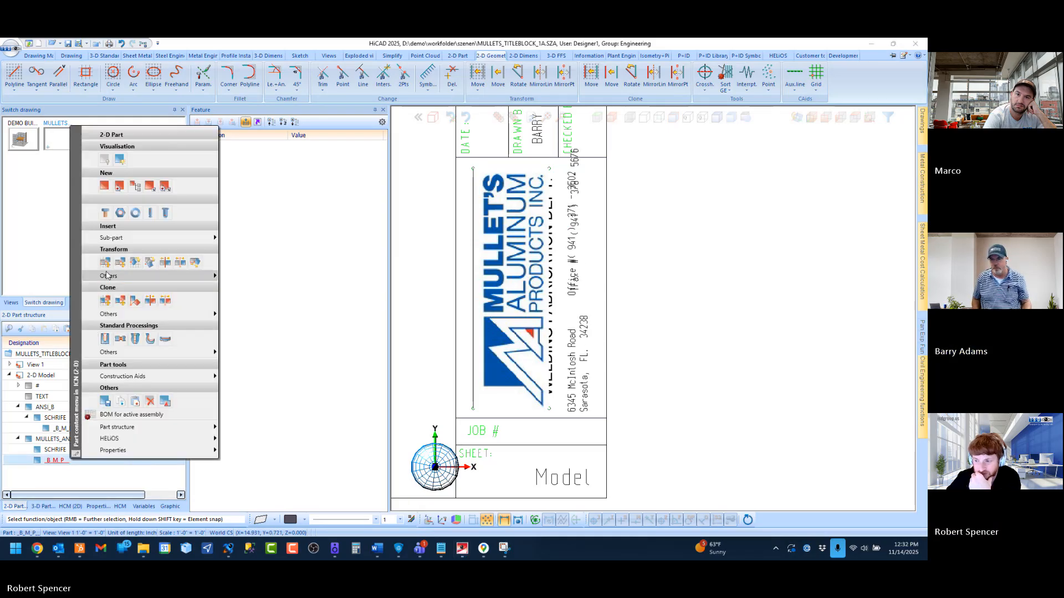
pyautogui.click(106, 262)
pyautogui.click(549, 409)
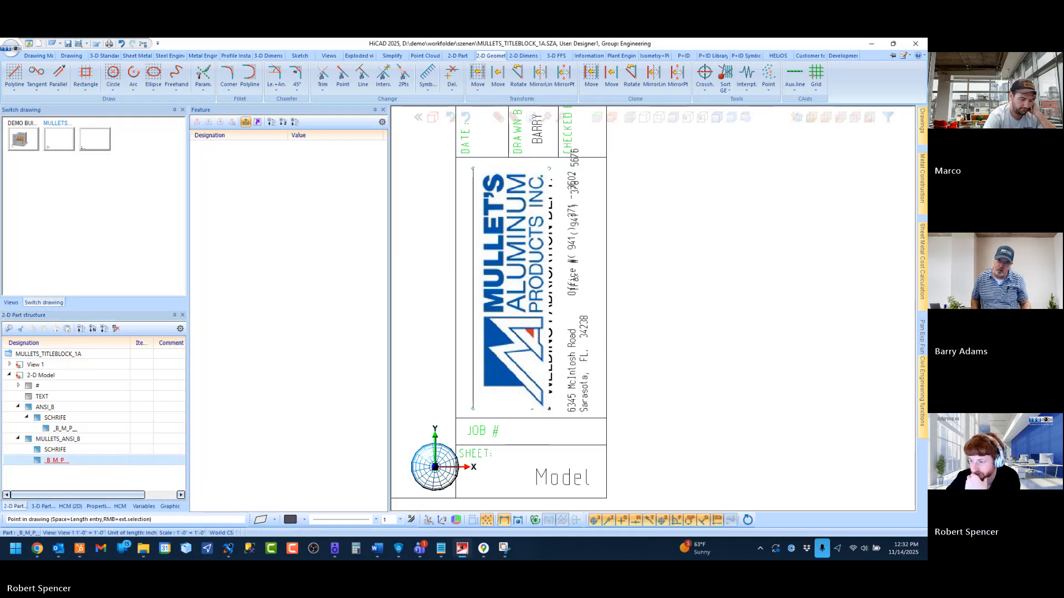
pyautogui.click(540, 409)
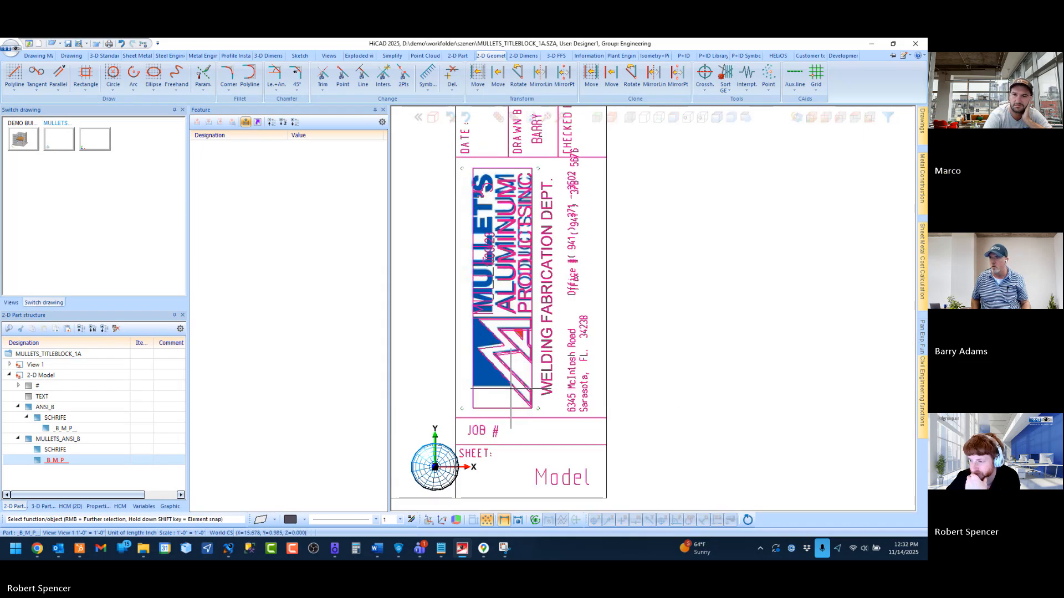
pyautogui.scroll(2, 488, 381)
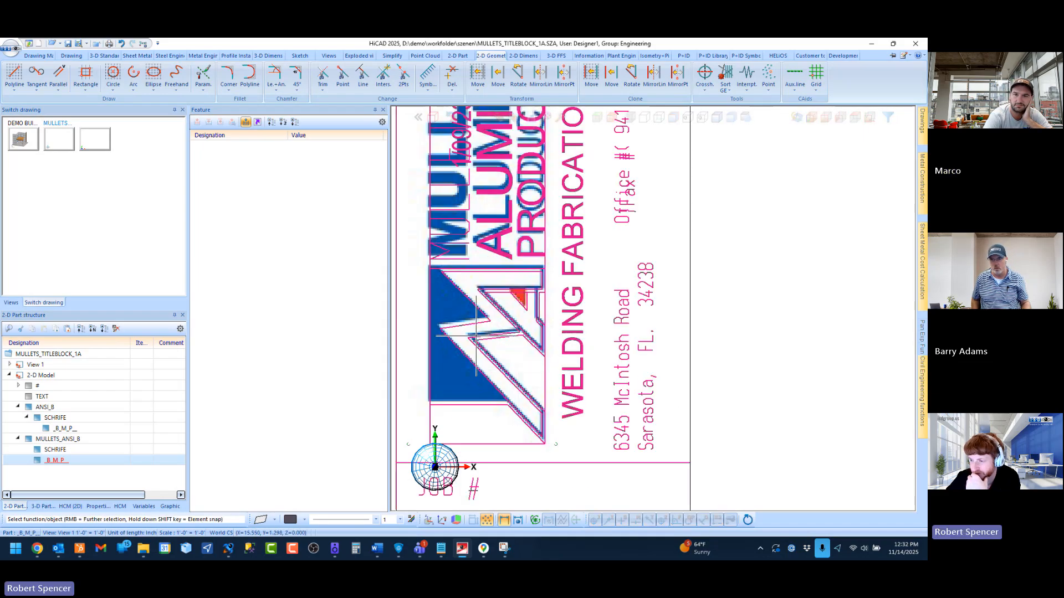
pyautogui.scroll(-3, 438, 362)
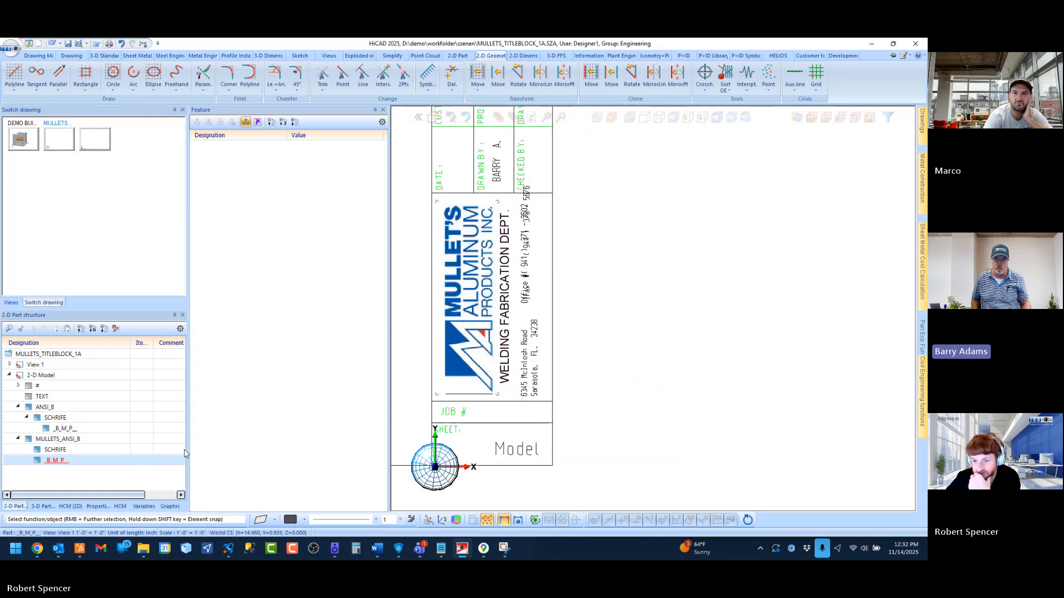
# Step: Hide the _B_M_P_ logo image and delete the rectangular frame polyline around the old logo in MULLETS_ANSI_B
pyautogui.rightClick(51, 460)
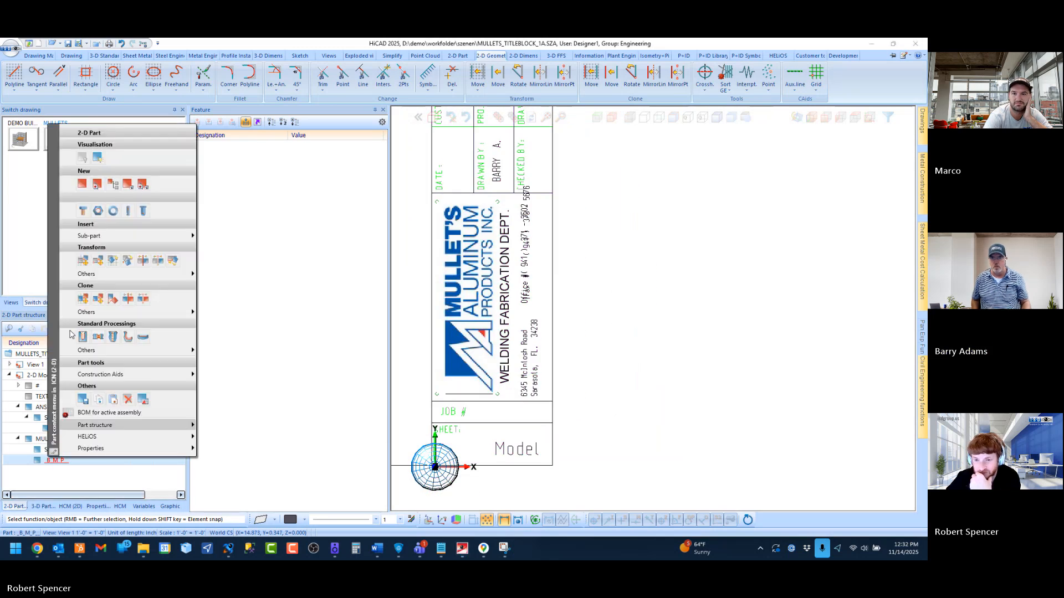
pyautogui.click(96, 183)
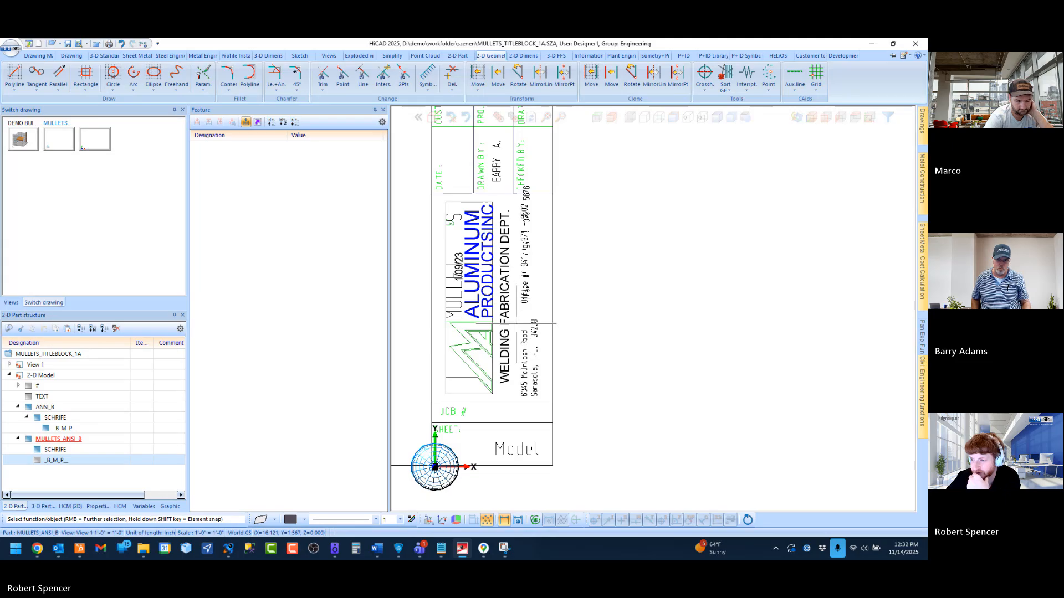
pyautogui.click(452, 74)
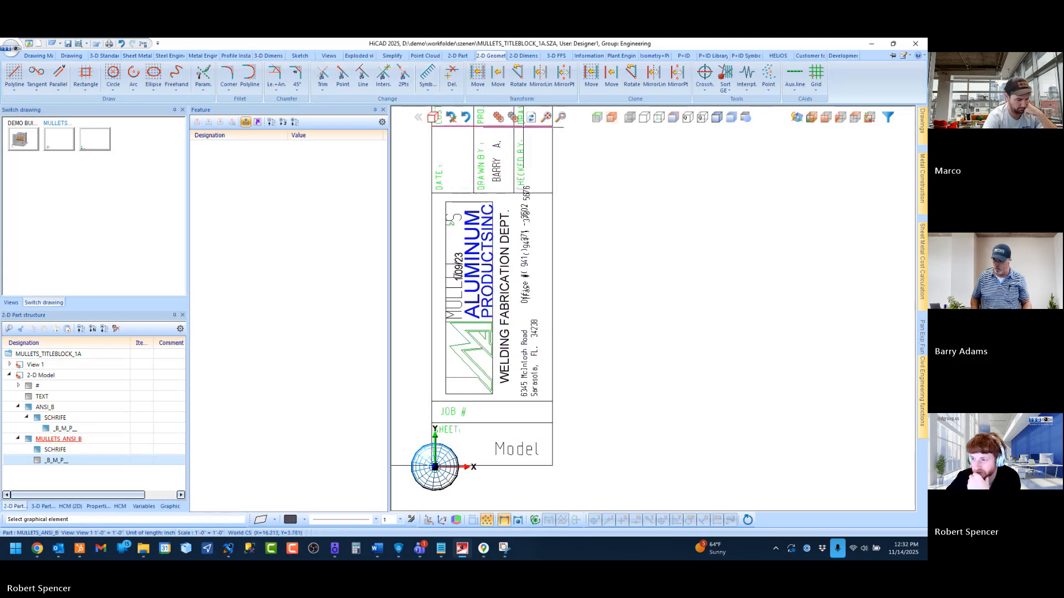
pyautogui.rightClick(621, 224)
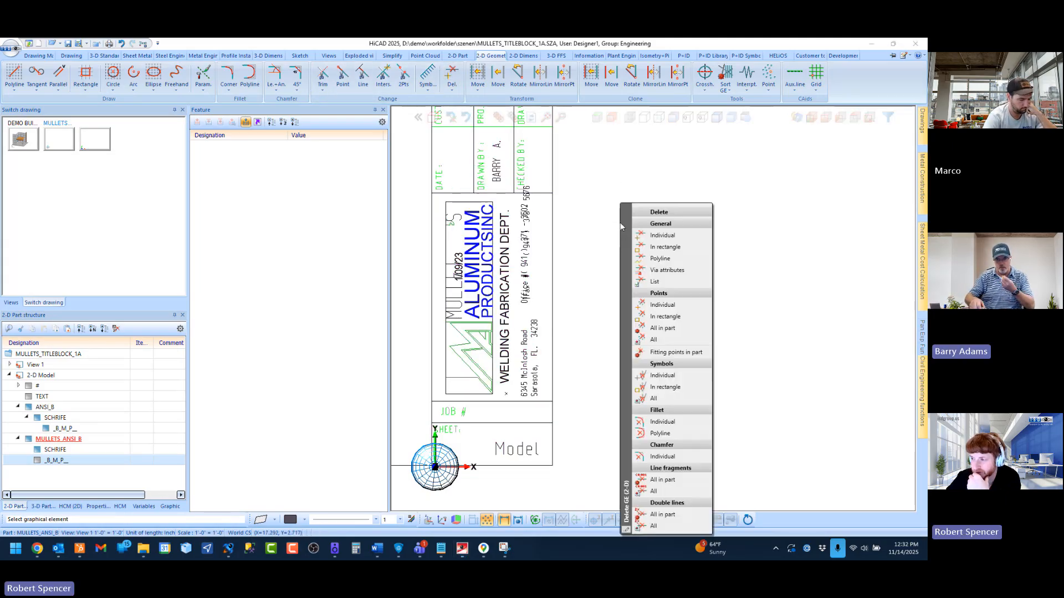
pyautogui.click(658, 258)
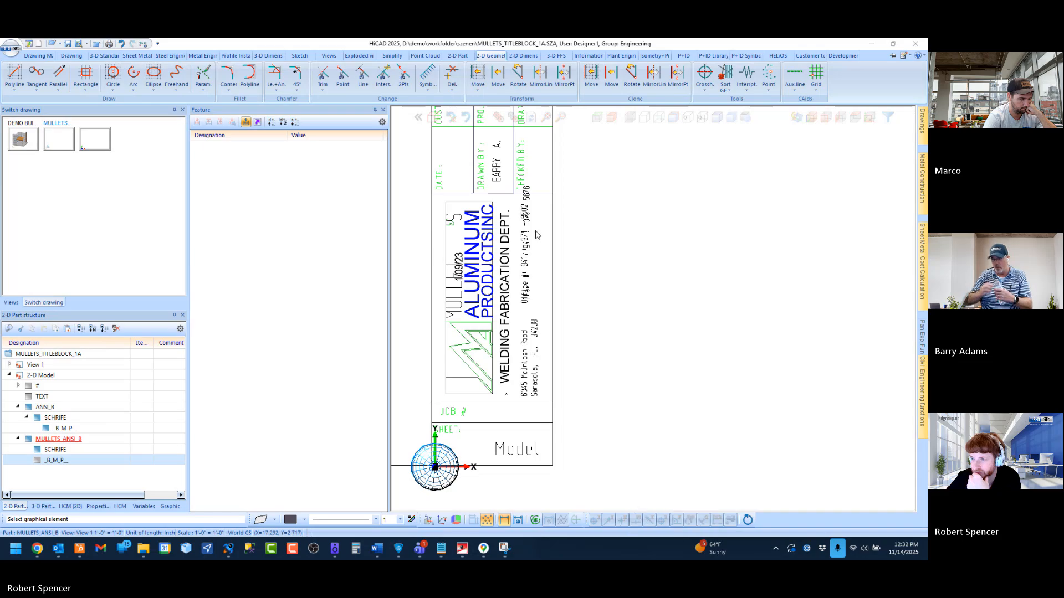
pyautogui.click(455, 203)
pyautogui.middleClick(635, 290)
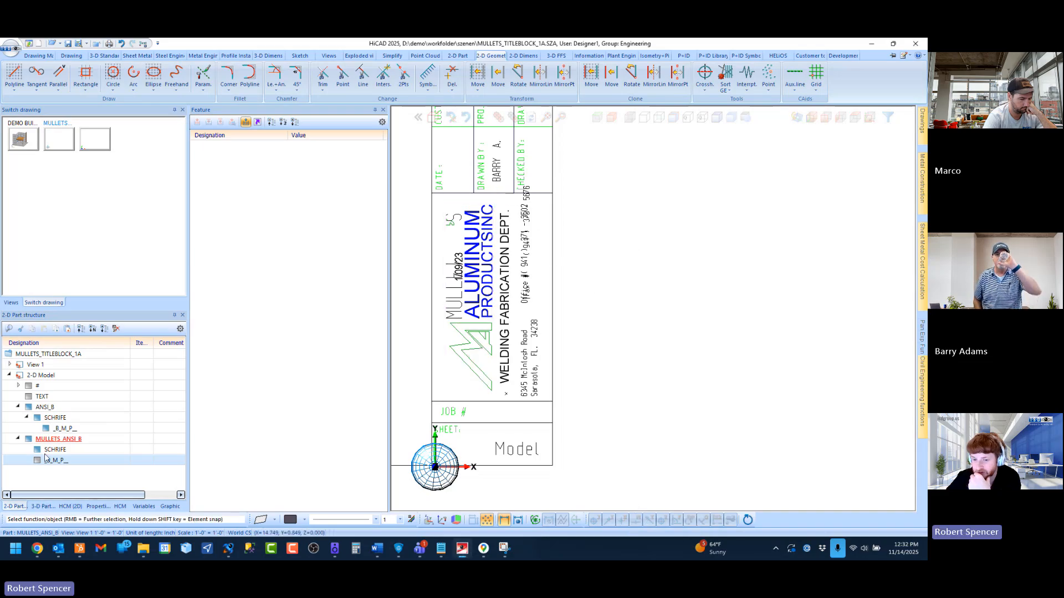
# Step: Create a new sub-part named OLD under MULLETS_ANSI_B
pyautogui.click(67, 440)
pyautogui.rightClick(66, 441)
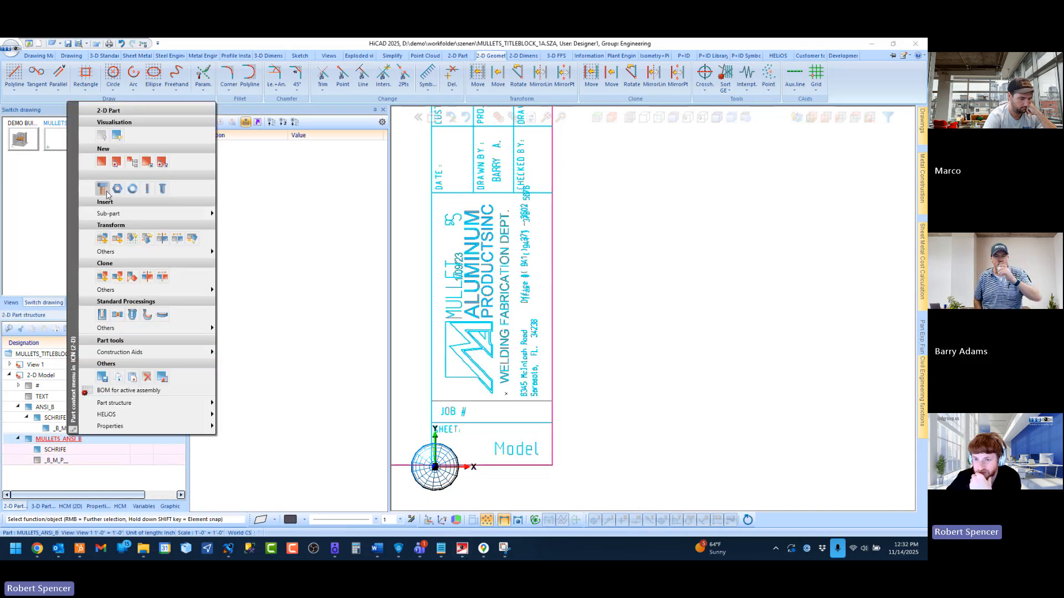
pyautogui.click(146, 162)
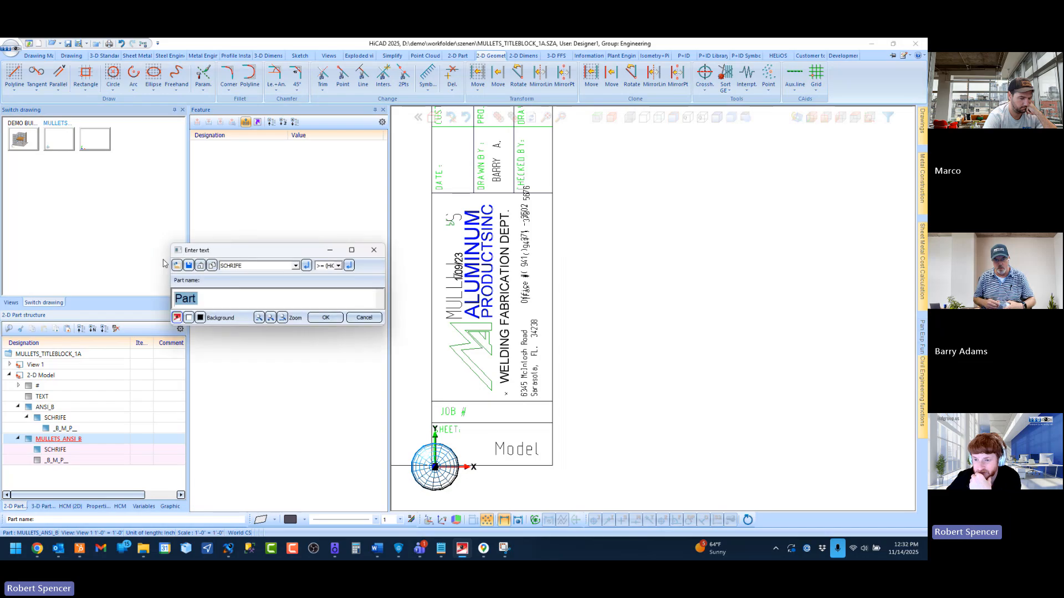
pyautogui.write('OLD')
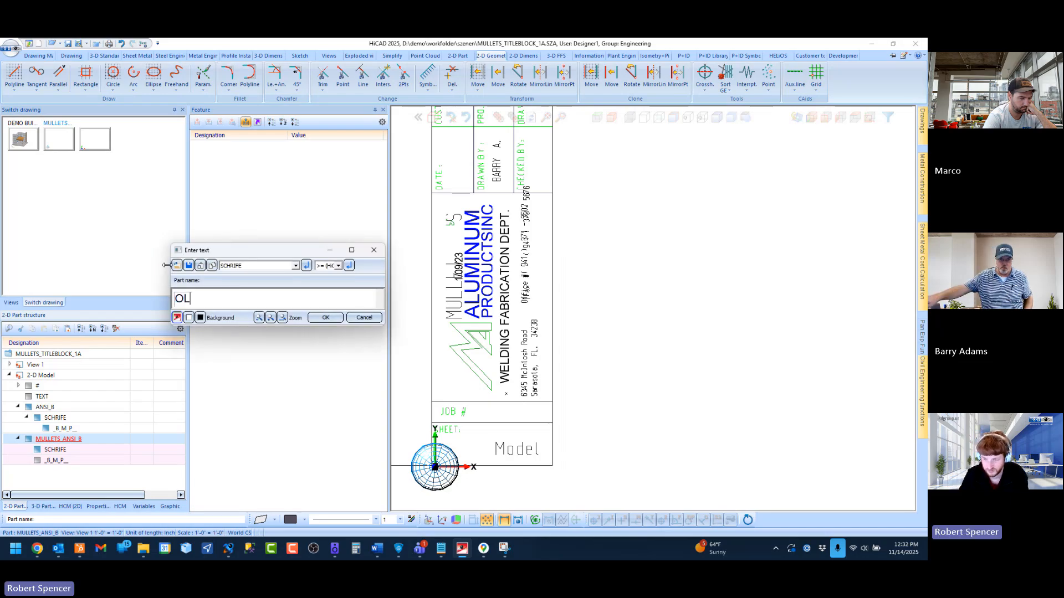
pyautogui.click(340, 317)
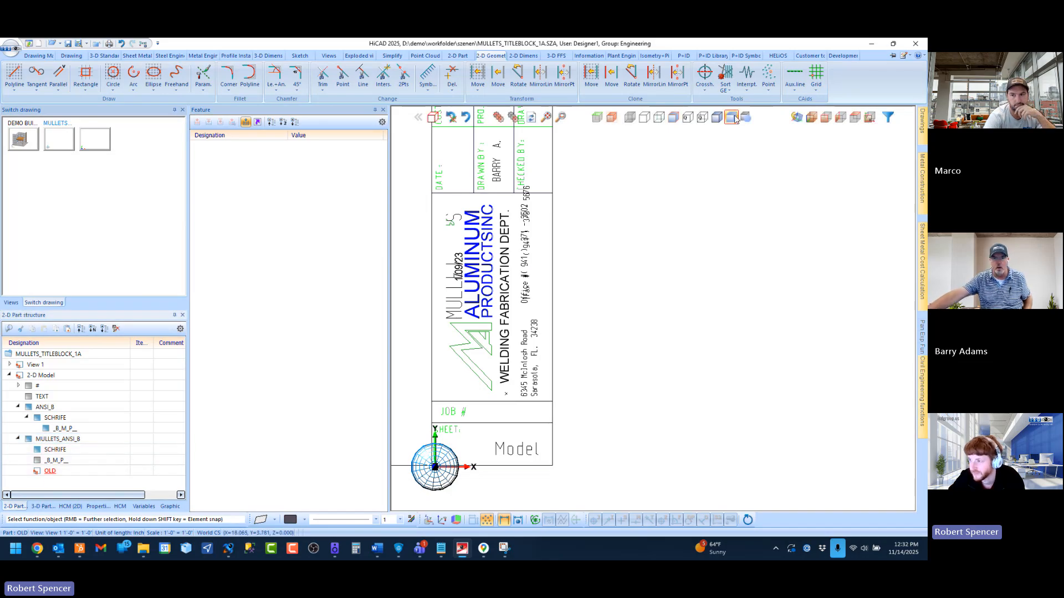
# Step: Transfer the old logo's lines and lettering into the OLD part by enclosing them in a selection rectangle
pyautogui.click(725, 86)
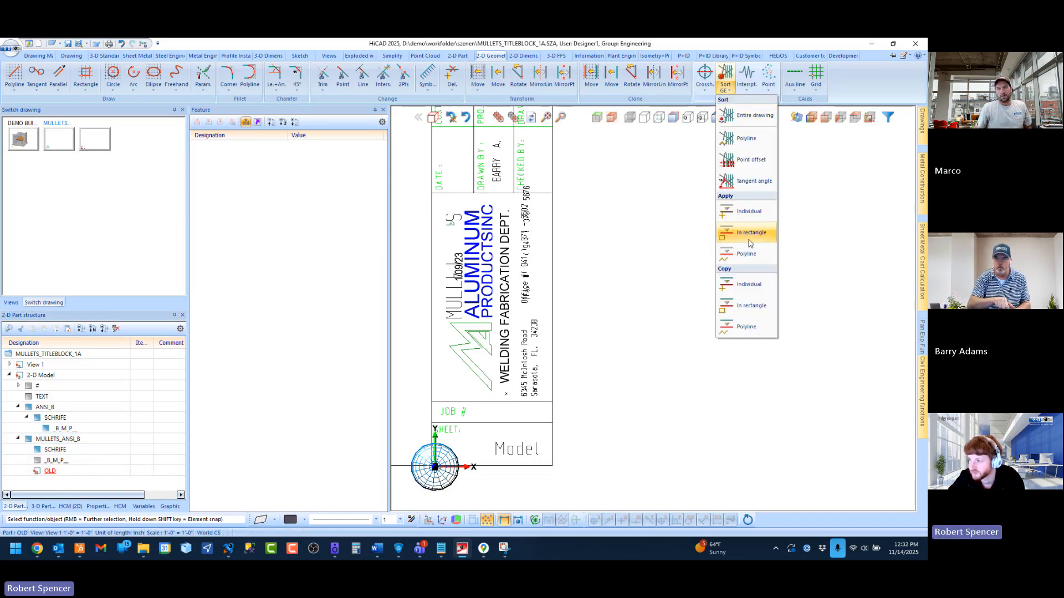
pyautogui.click(748, 237)
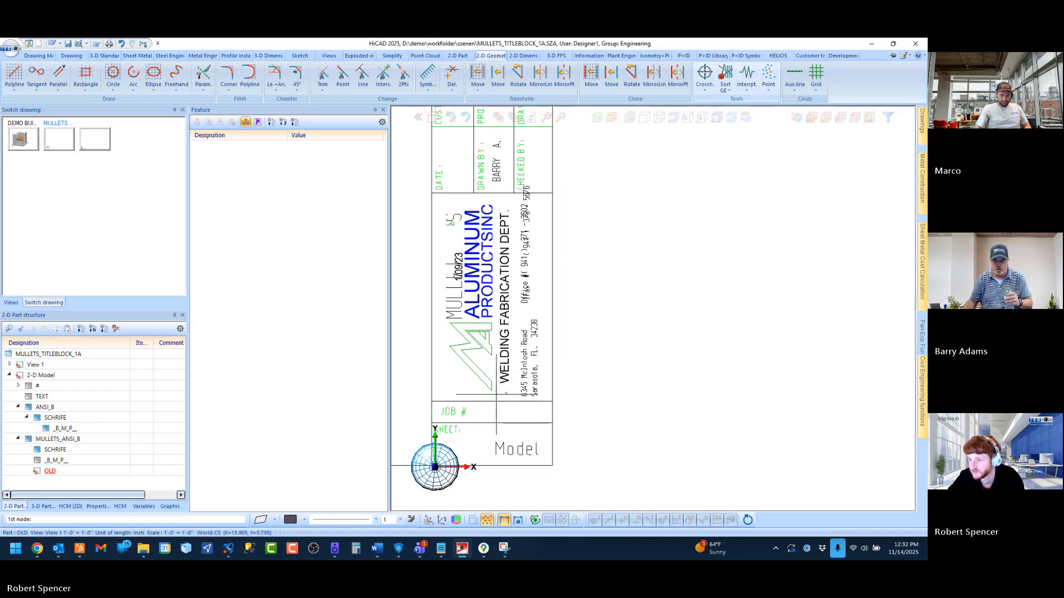
pyautogui.click(496, 394)
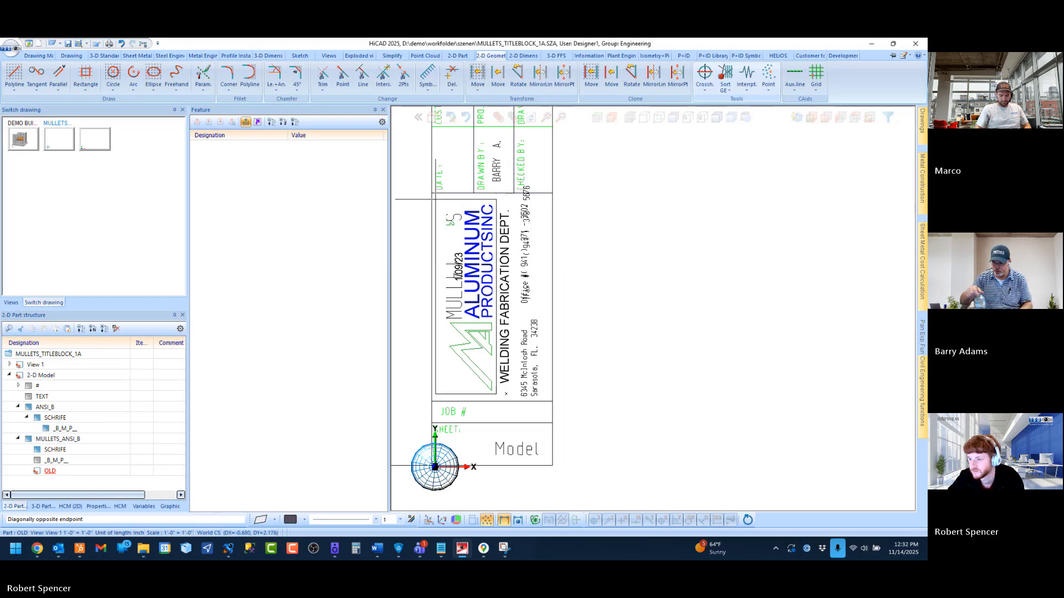
pyautogui.click(436, 201)
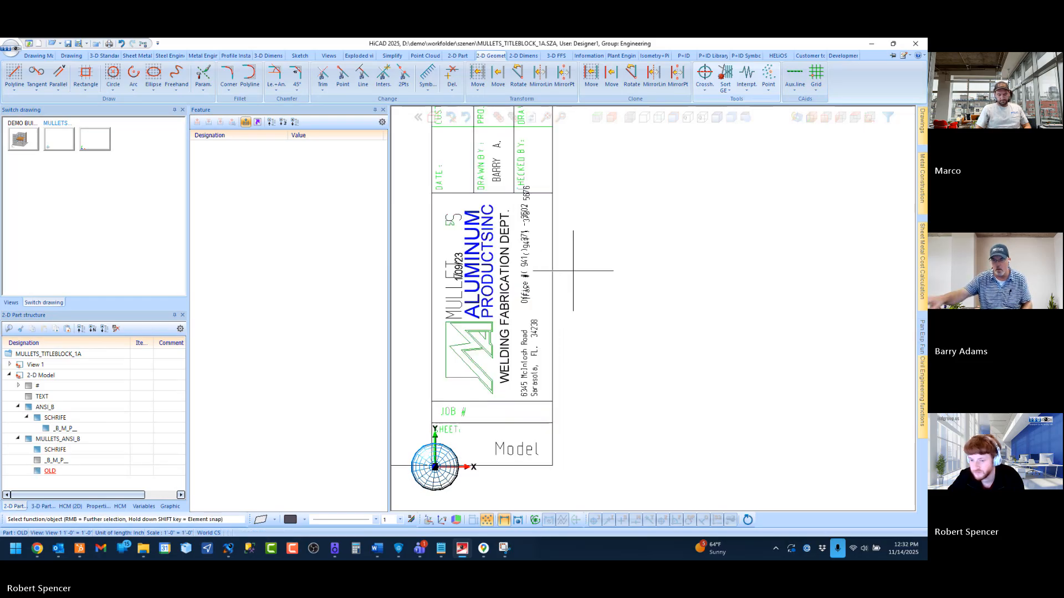
# Step: Hide the OLD part and show the _B_M_P_ logo image again
pyautogui.rightClick(50, 471)
pyautogui.click(87, 171)
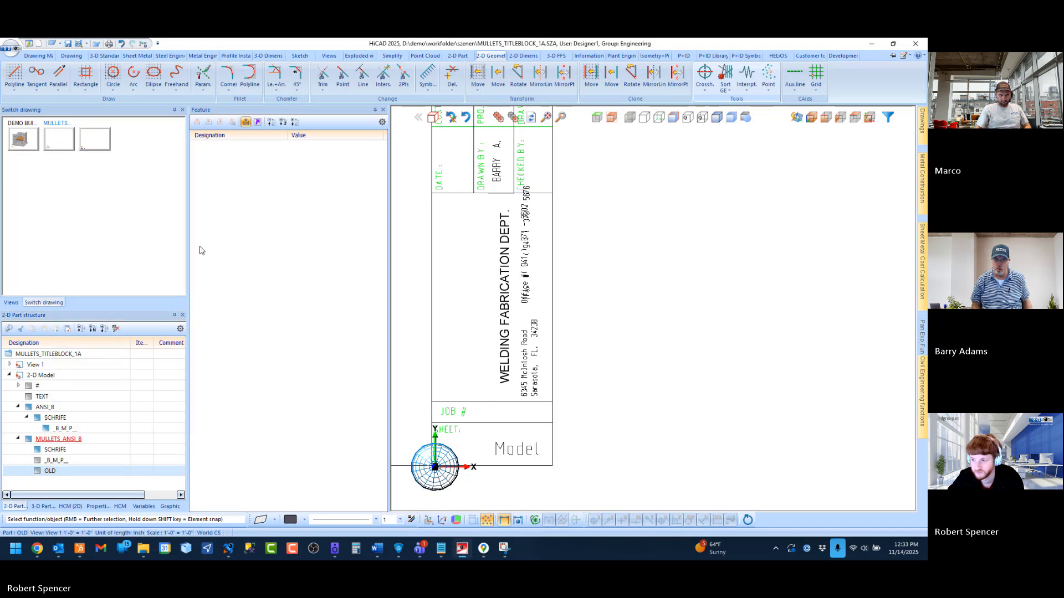
pyautogui.rightClick(55, 462)
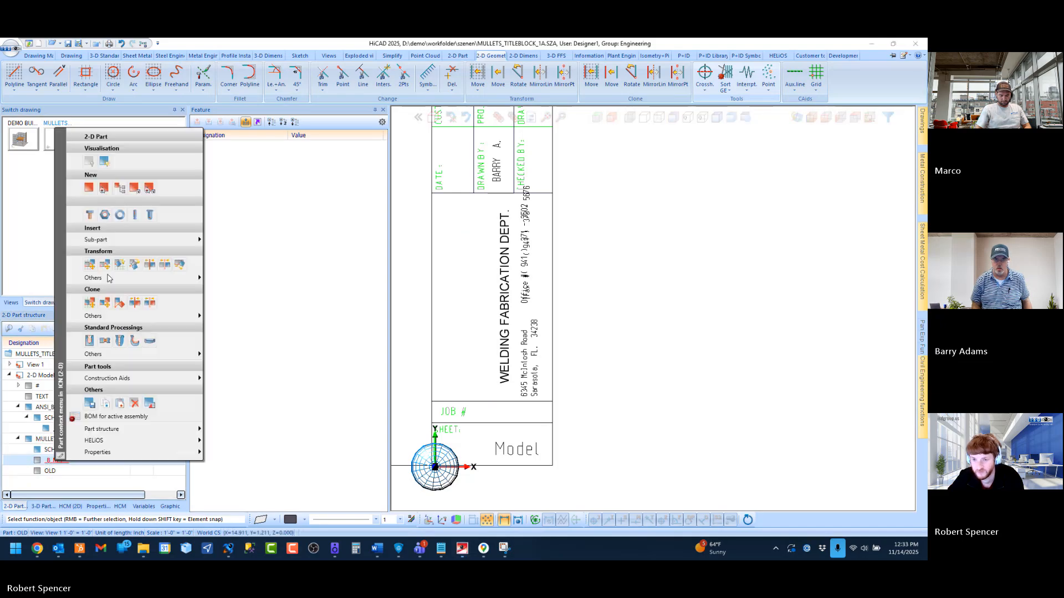
pyautogui.click(111, 161)
# Step: Examine the new logo's fit in the MULLETS_ANSI_B title block, both up close and across the whole sheet
pyautogui.scroll(-2, 575, 359)
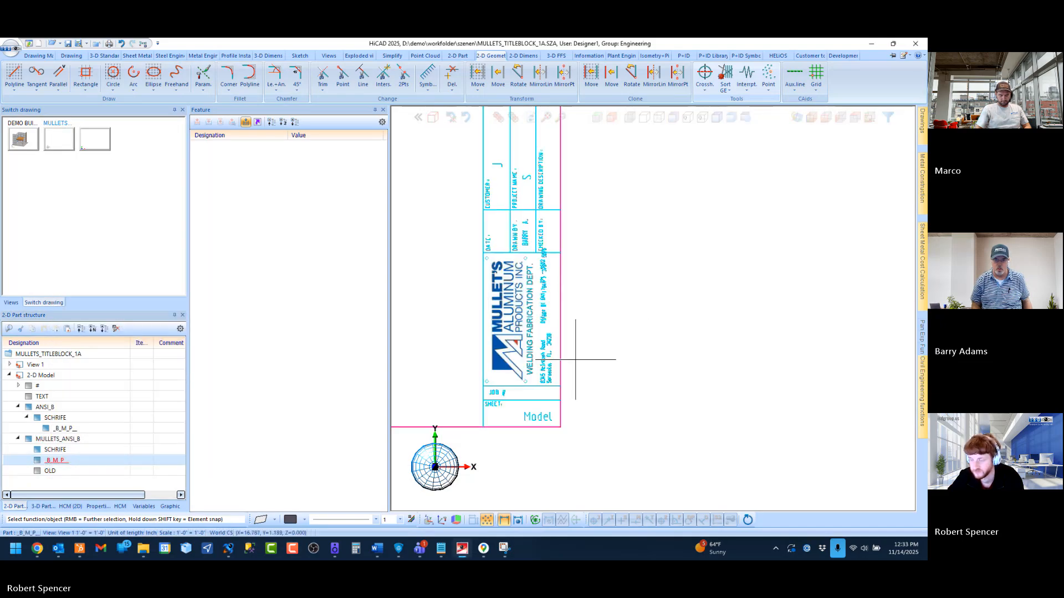
pyautogui.scroll(3, 575, 360)
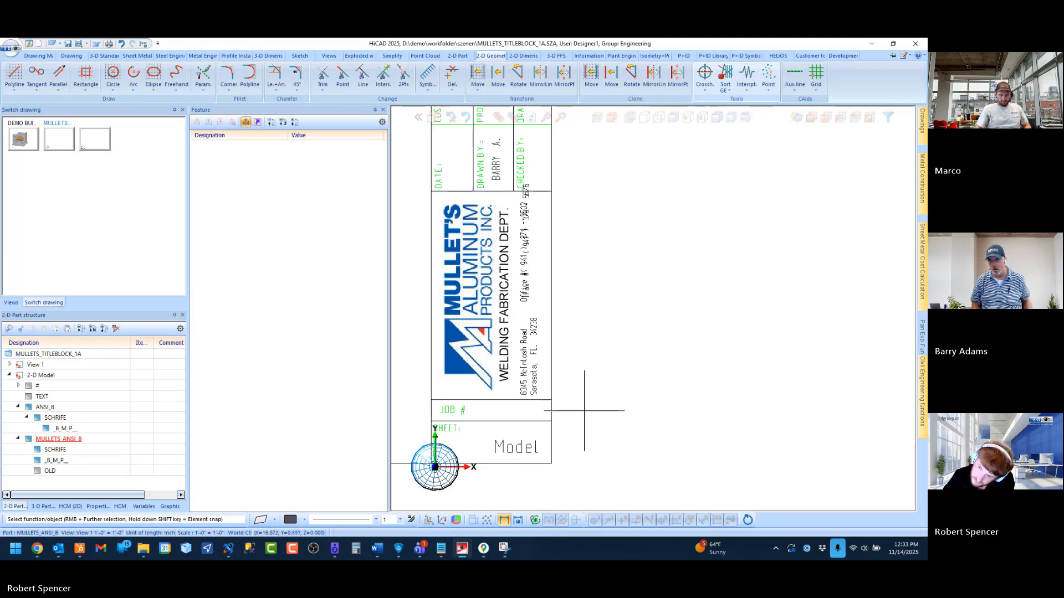
pyautogui.scroll(2, 530, 361)
pyautogui.scroll(-5, 500, 305)
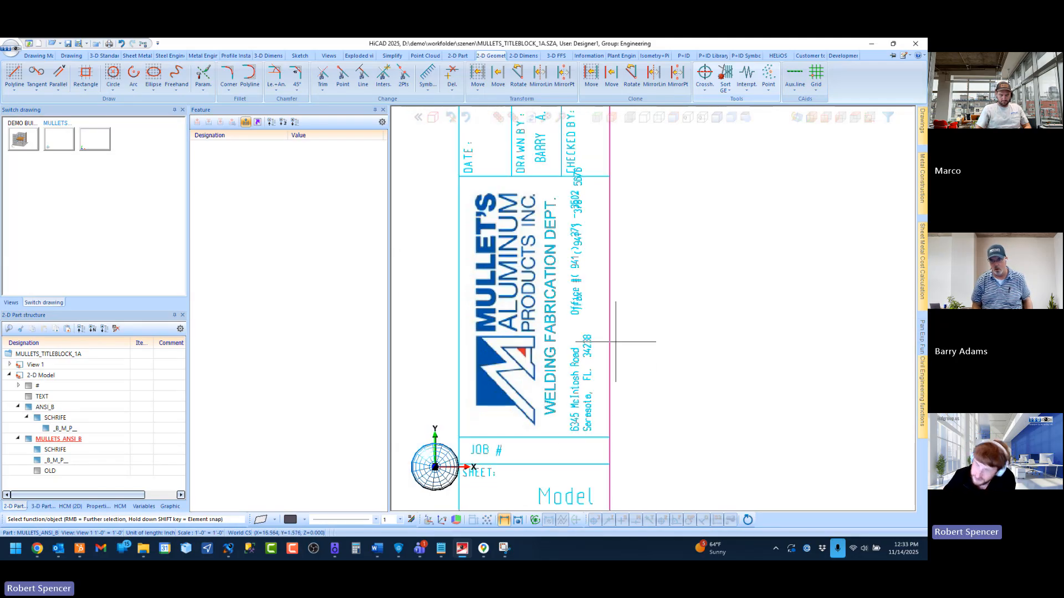
pyautogui.scroll(-3, 687, 343)
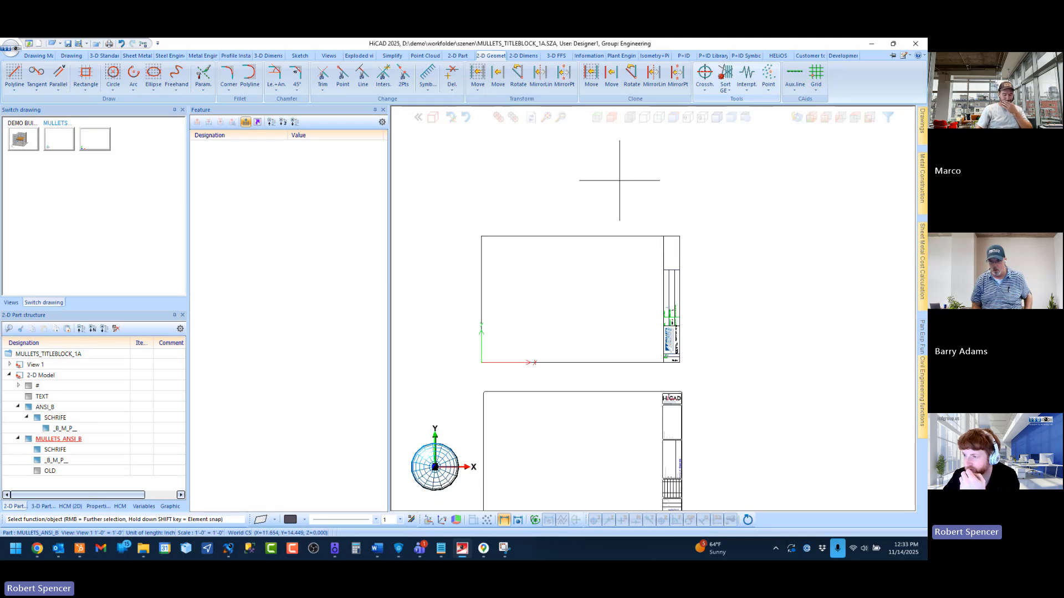
pyautogui.click(547, 118)
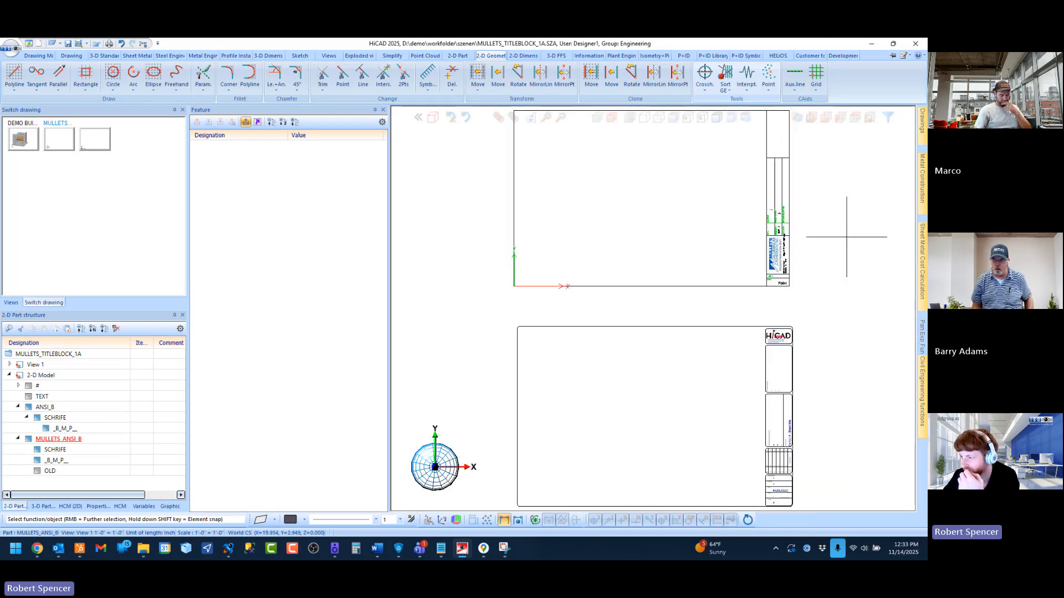
pyautogui.scroll(2, 848, 231)
pyautogui.scroll(3, 687, 358)
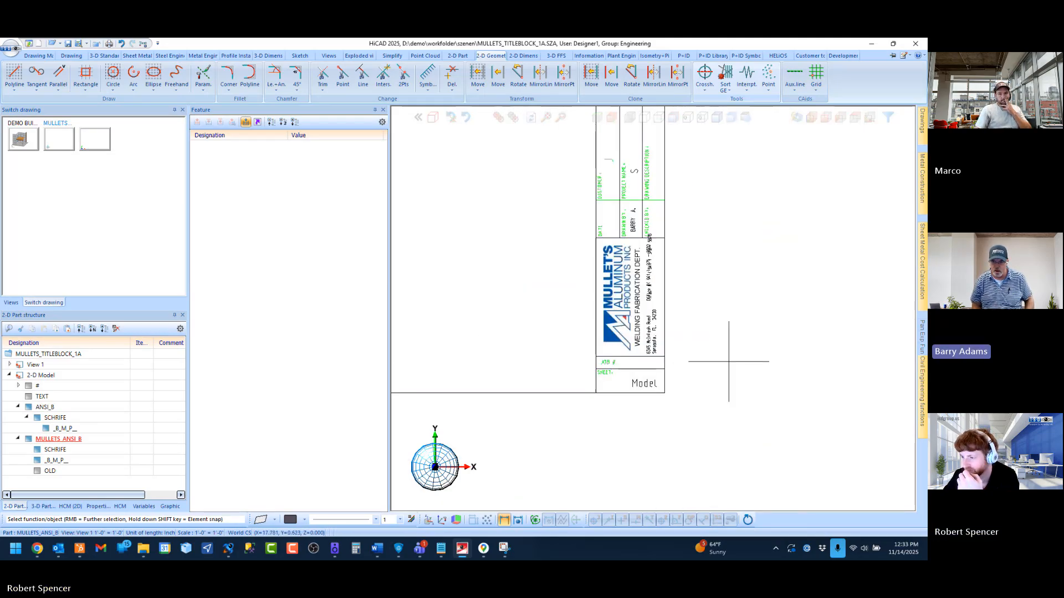
pyautogui.scroll(2, 643, 336)
pyautogui.scroll(2, 626, 339)
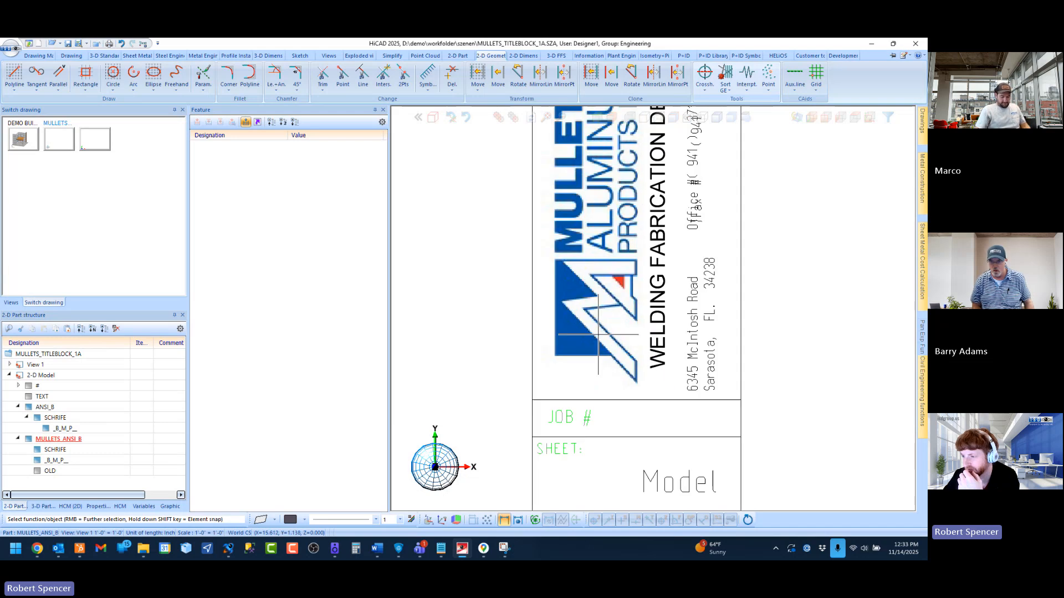
pyautogui.scroll(-1, 609, 327)
pyautogui.scroll(3, 599, 314)
pyautogui.scroll(-5, 598, 314)
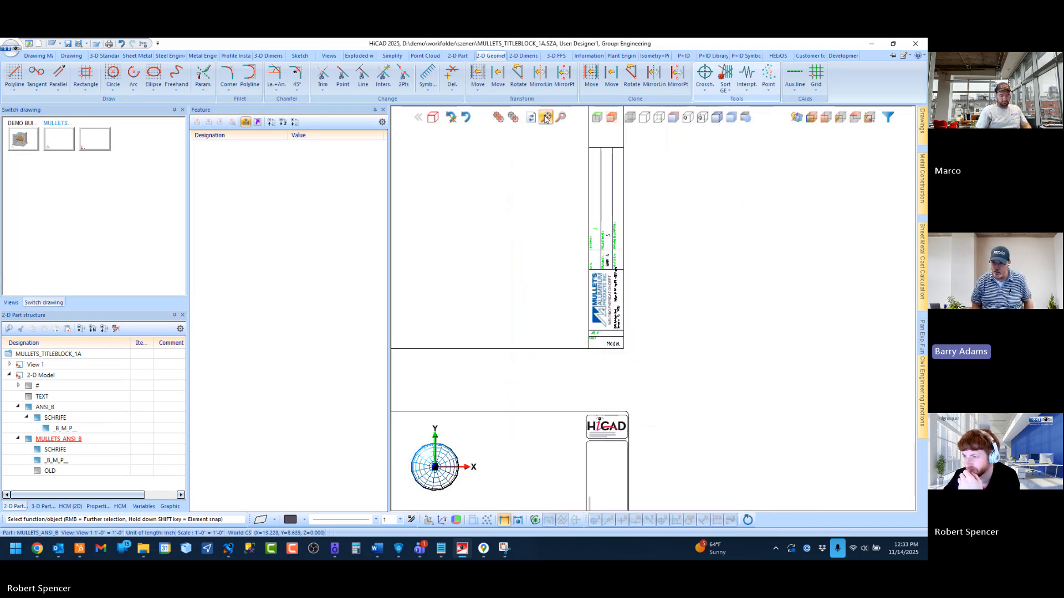
pyautogui.click(546, 117)
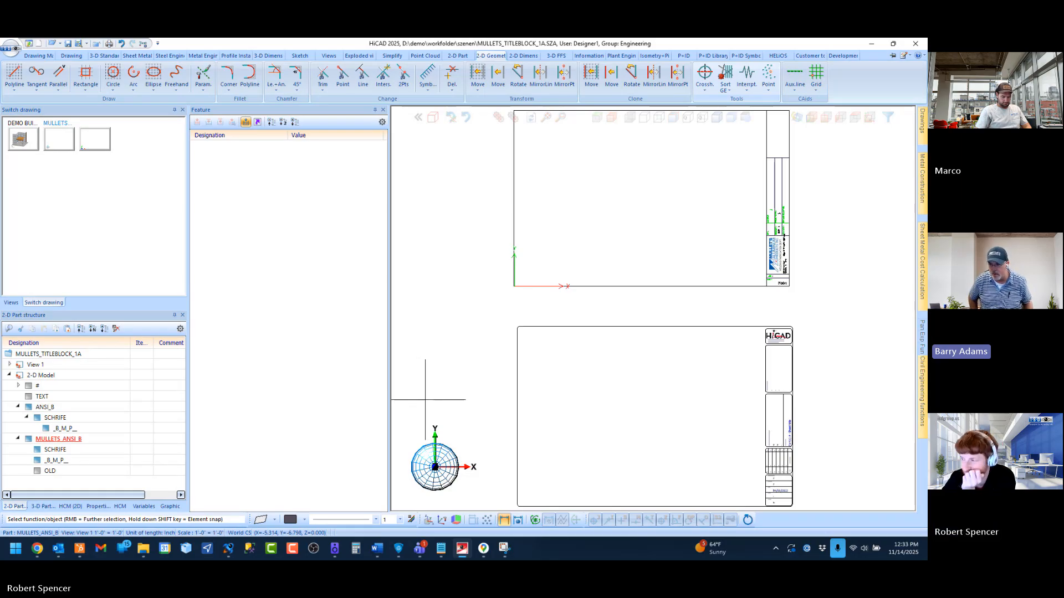
# Step: Check the logo image part, the SCHRIFE part and the whole MULLETS_ANSI_B part in the title block by activating each
pyautogui.scroll(-1, 499, 357)
pyautogui.scroll(3, 759, 283)
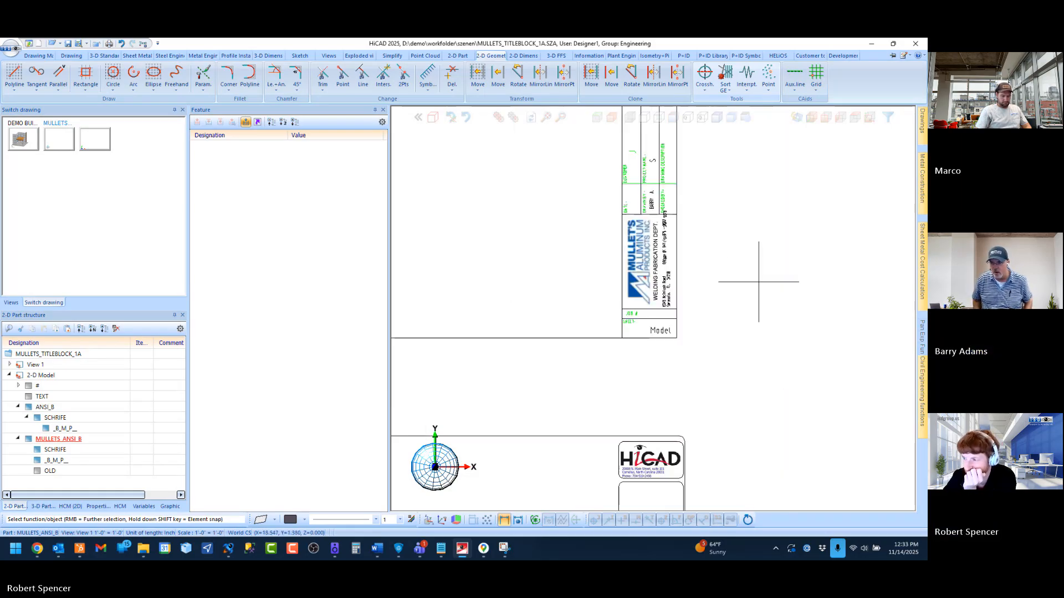
pyautogui.scroll(-3, 671, 316)
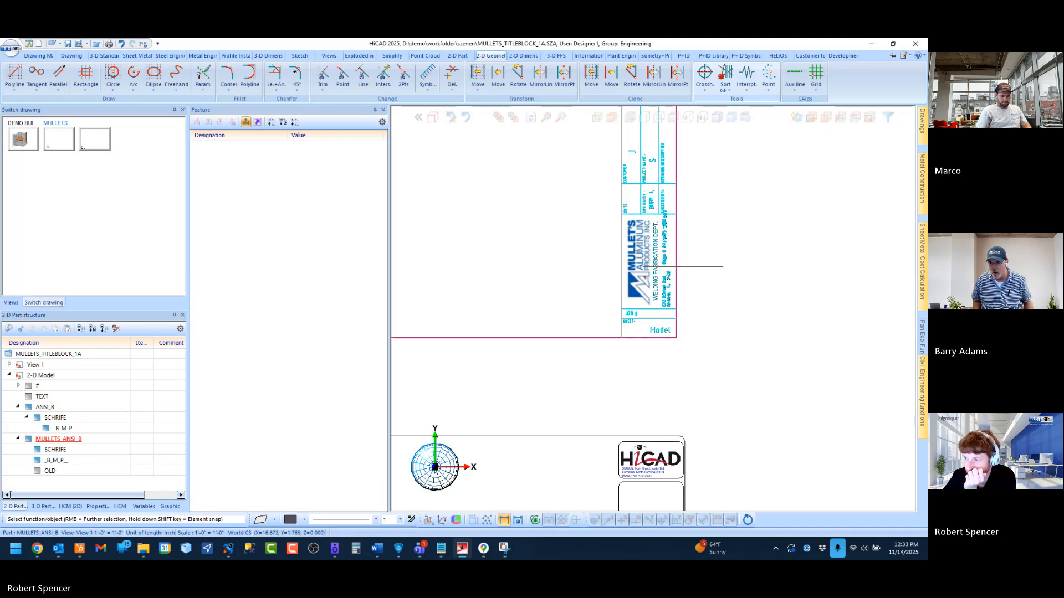
pyautogui.click(54, 461)
pyautogui.scroll(2, 699, 311)
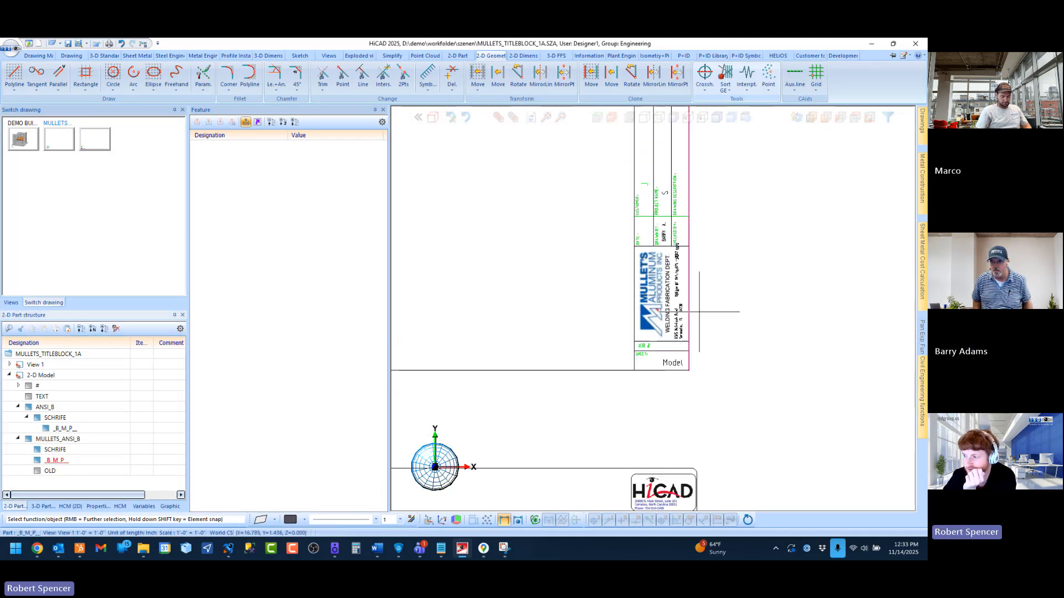
pyautogui.scroll(2, 699, 312)
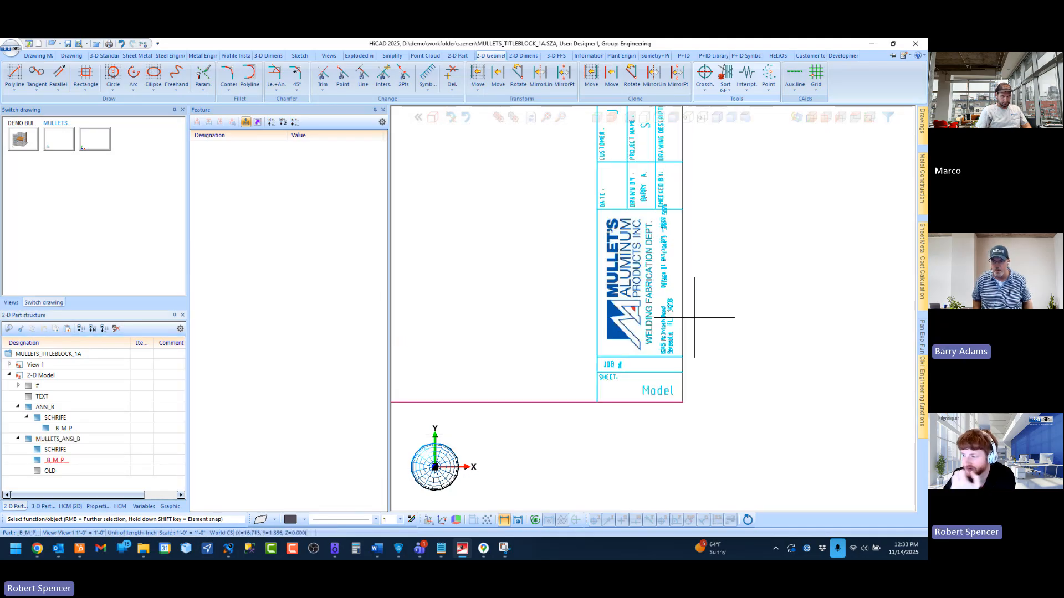
pyautogui.click(652, 345)
pyautogui.scroll(-2, 687, 366)
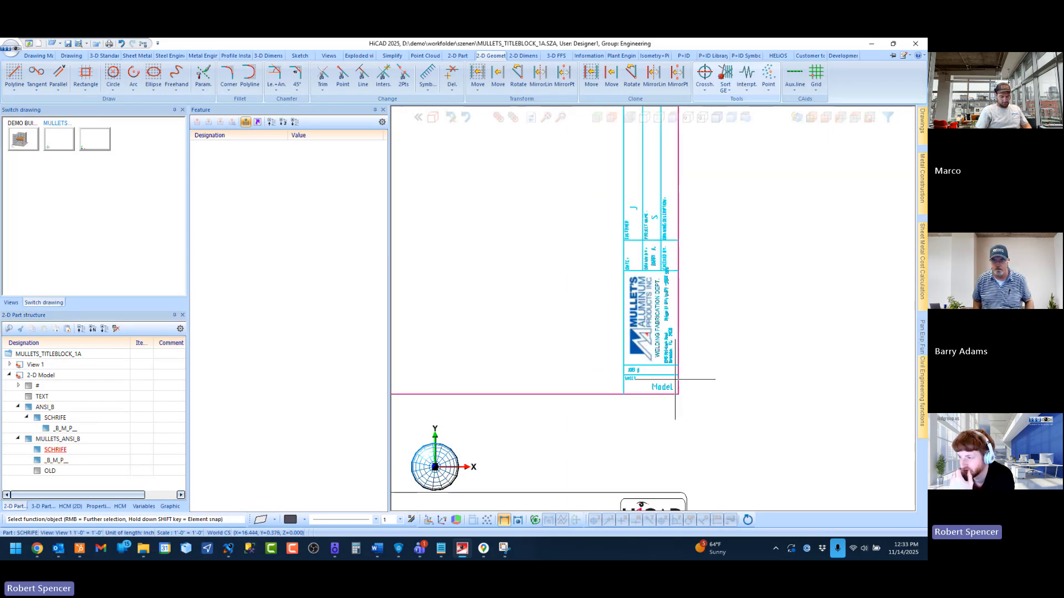
pyautogui.click(53, 441)
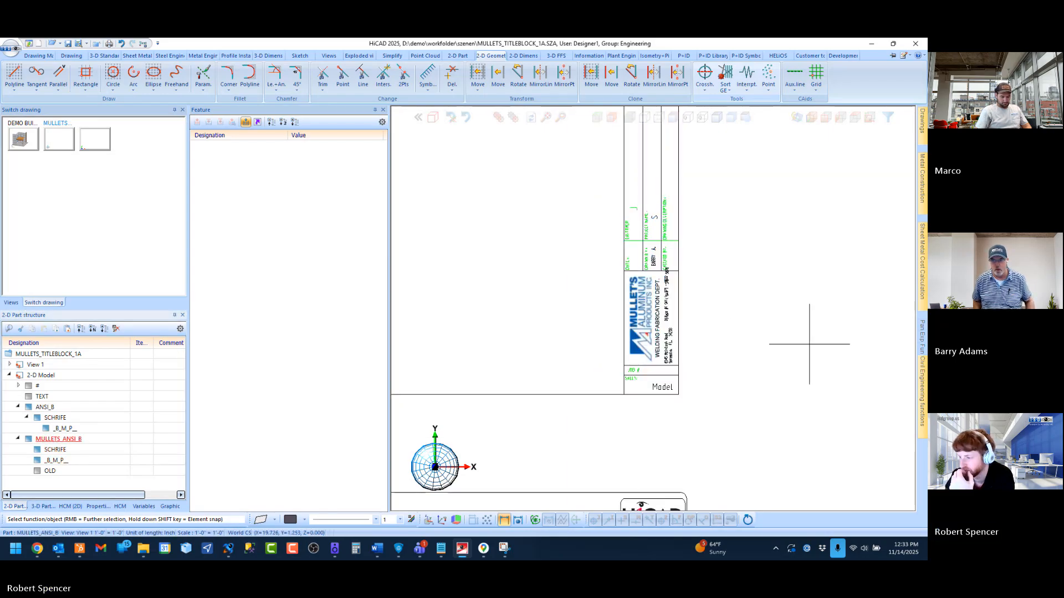
# Step: Inspect the title block's address lines and labels around the logo up close and in the context of the whole sheet
pyautogui.scroll(3, 698, 240)
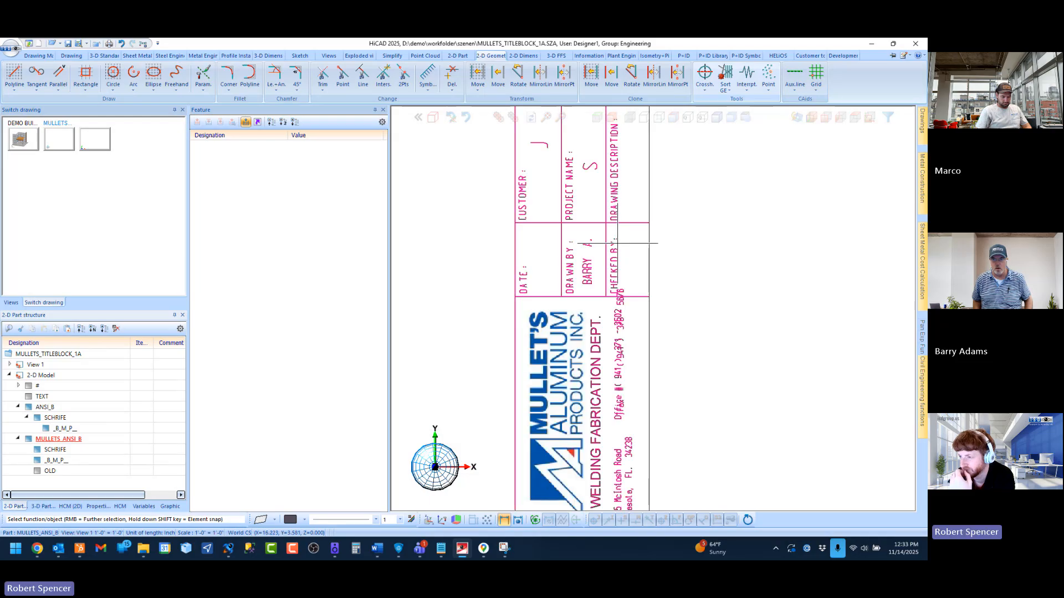
pyautogui.scroll(-2, 617, 243)
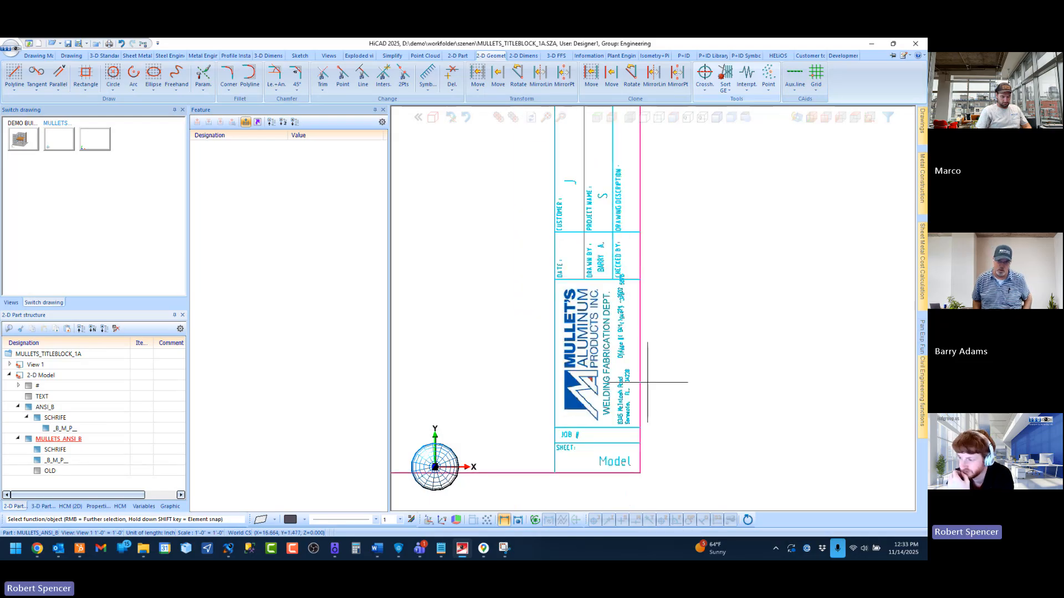
pyautogui.scroll(1, 579, 440)
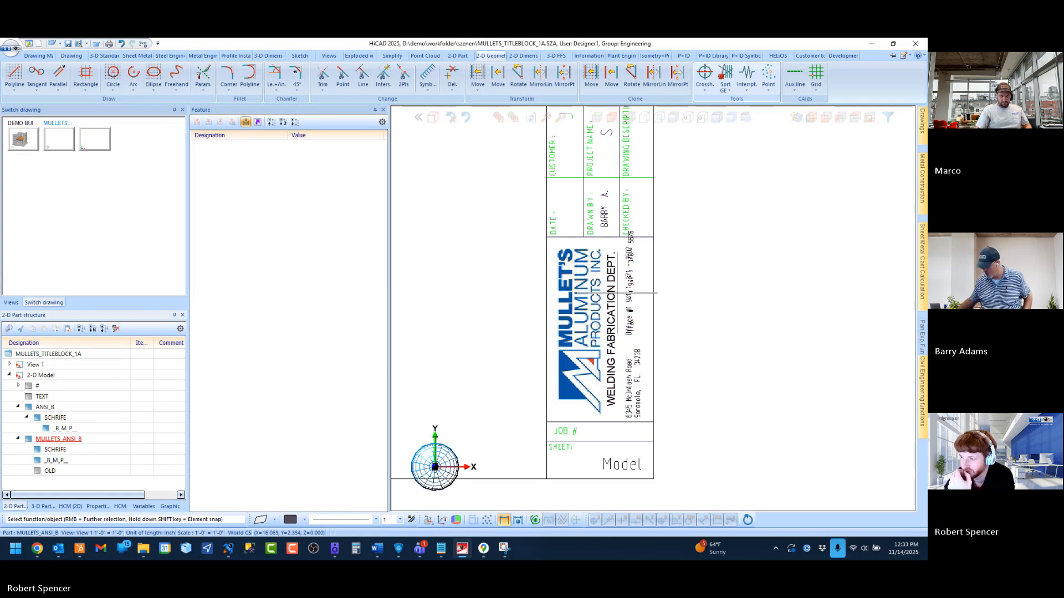
pyautogui.scroll(-1, 626, 292)
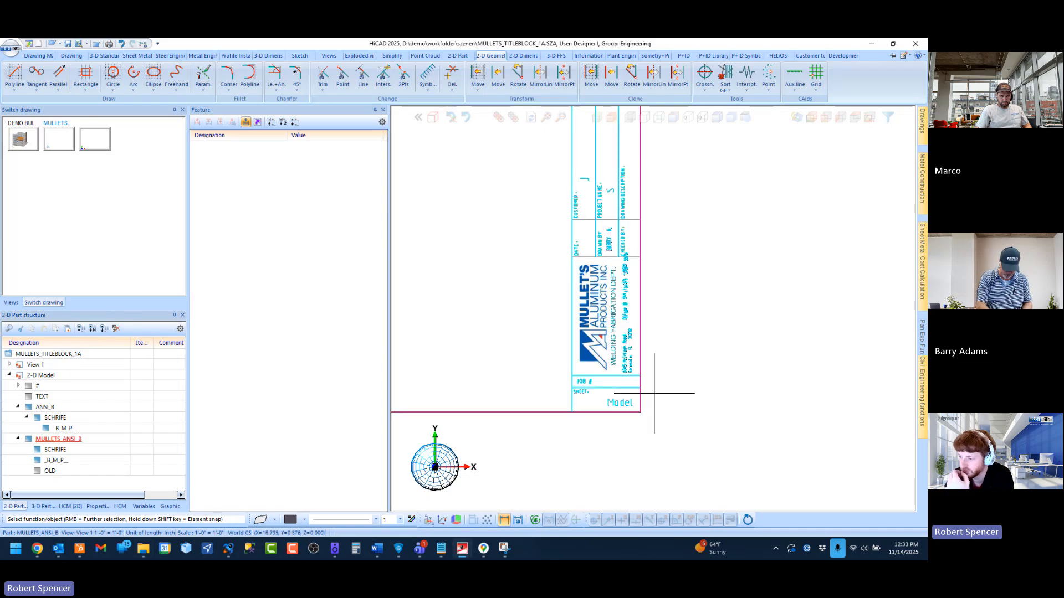
pyautogui.scroll(2, 589, 211)
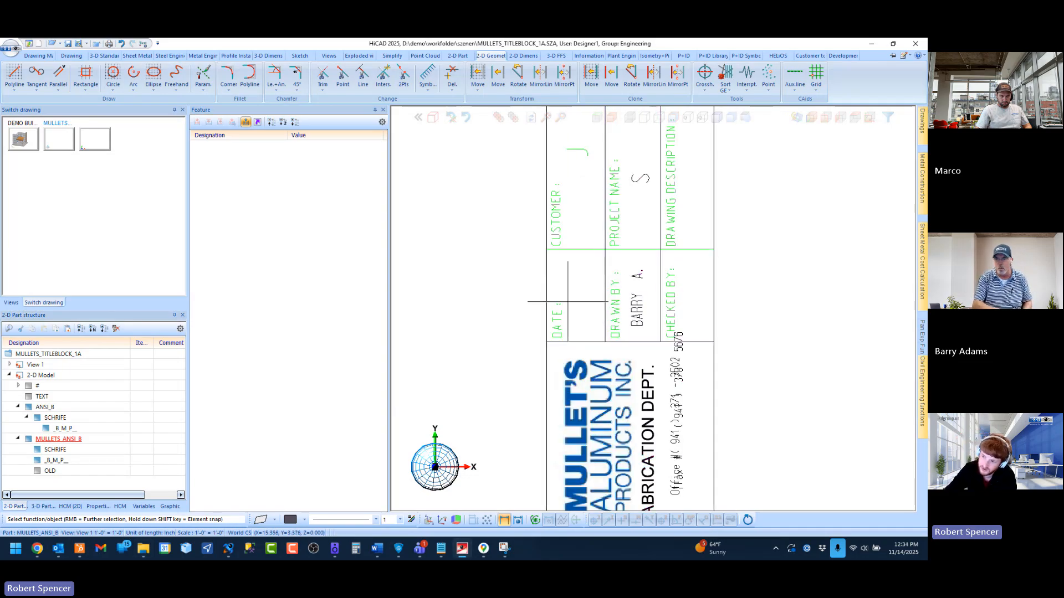
pyautogui.scroll(-2, 561, 298)
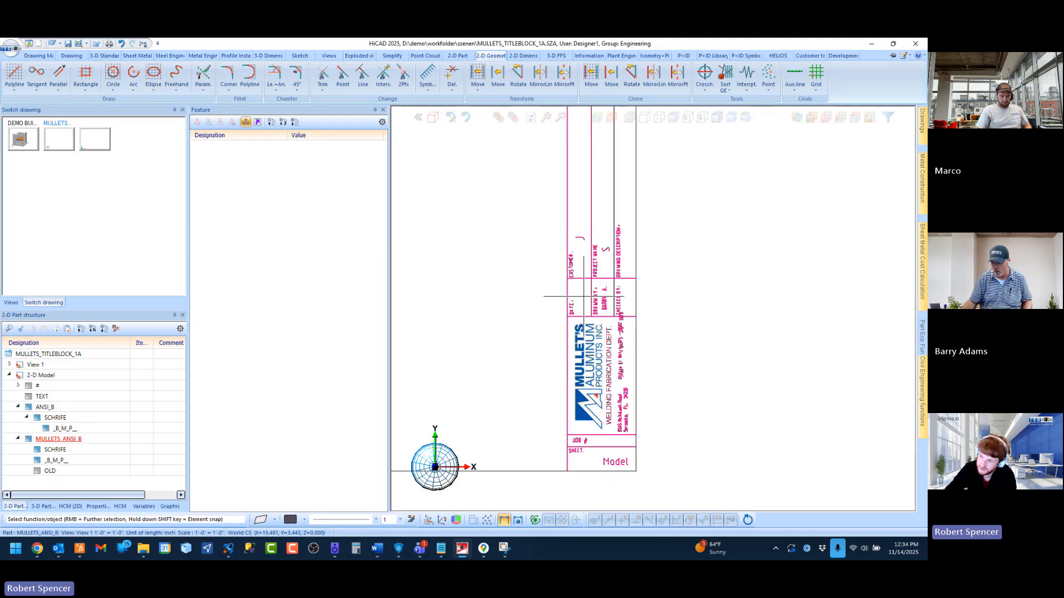
pyautogui.click(545, 117)
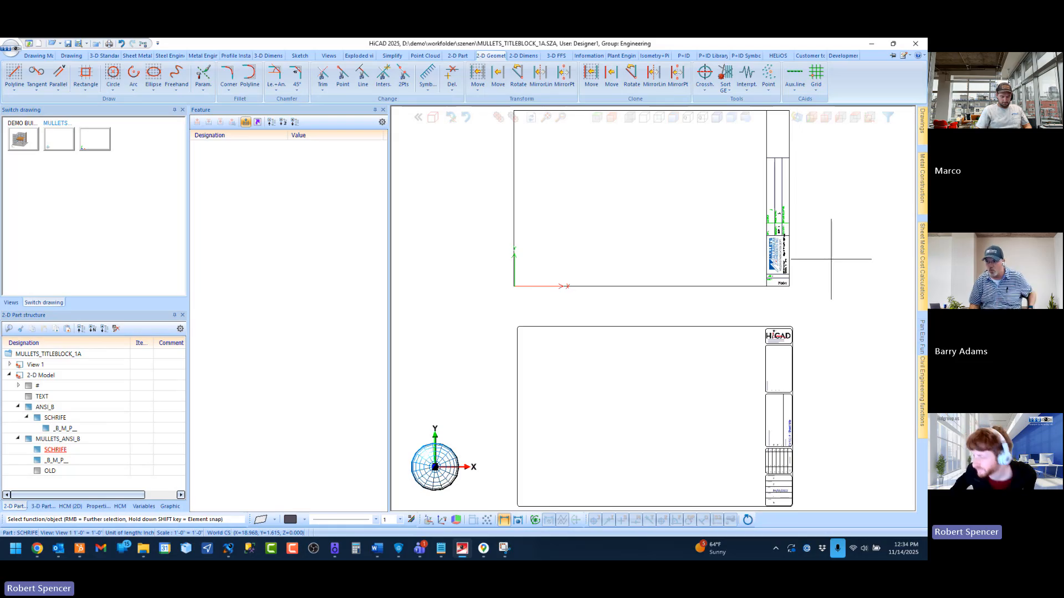
pyautogui.scroll(4, 831, 258)
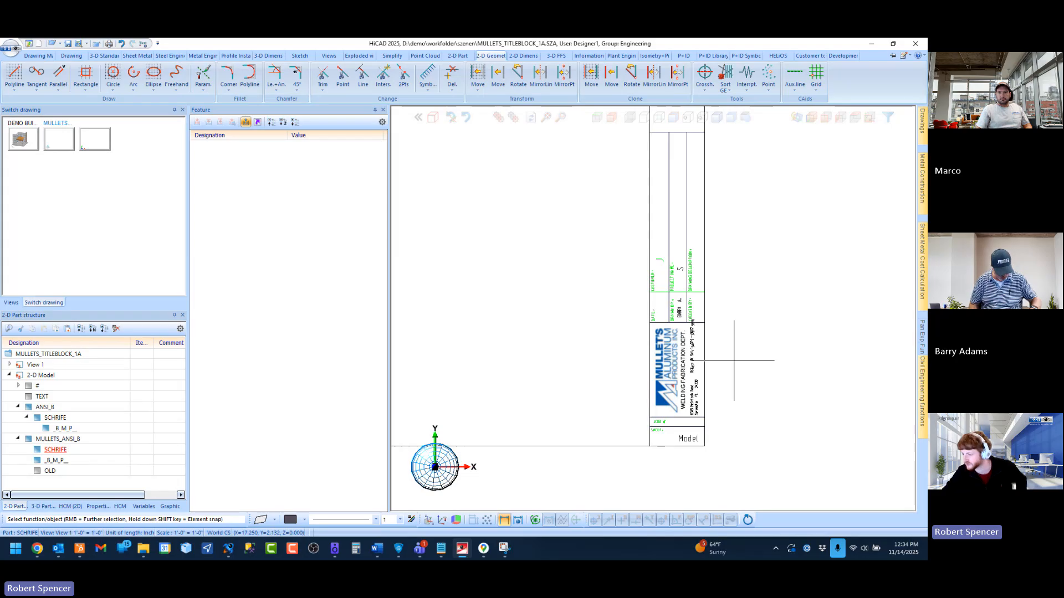
pyautogui.scroll(3, 704, 420)
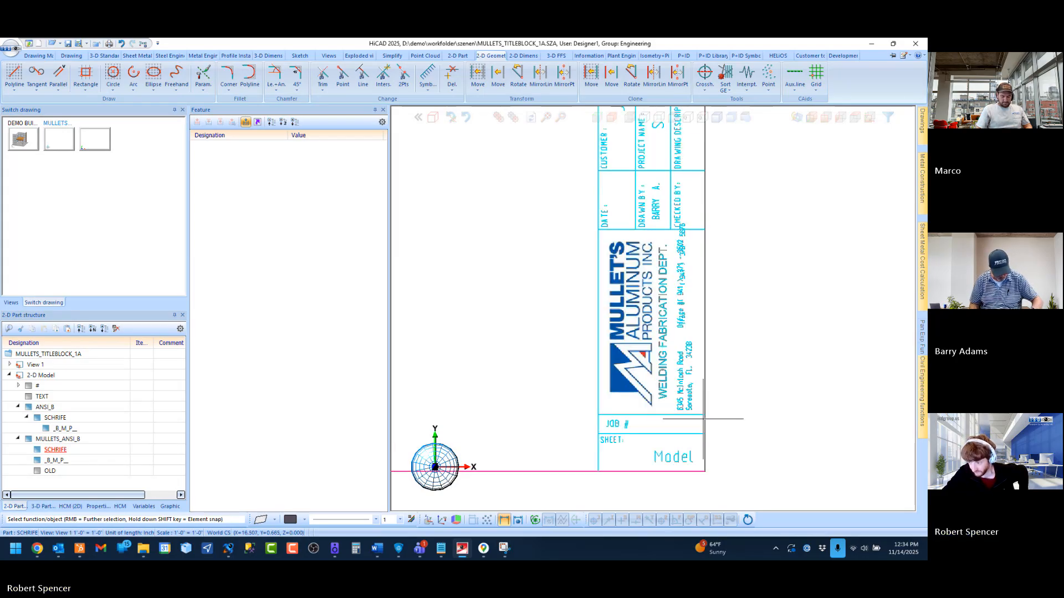
pyautogui.click(704, 420)
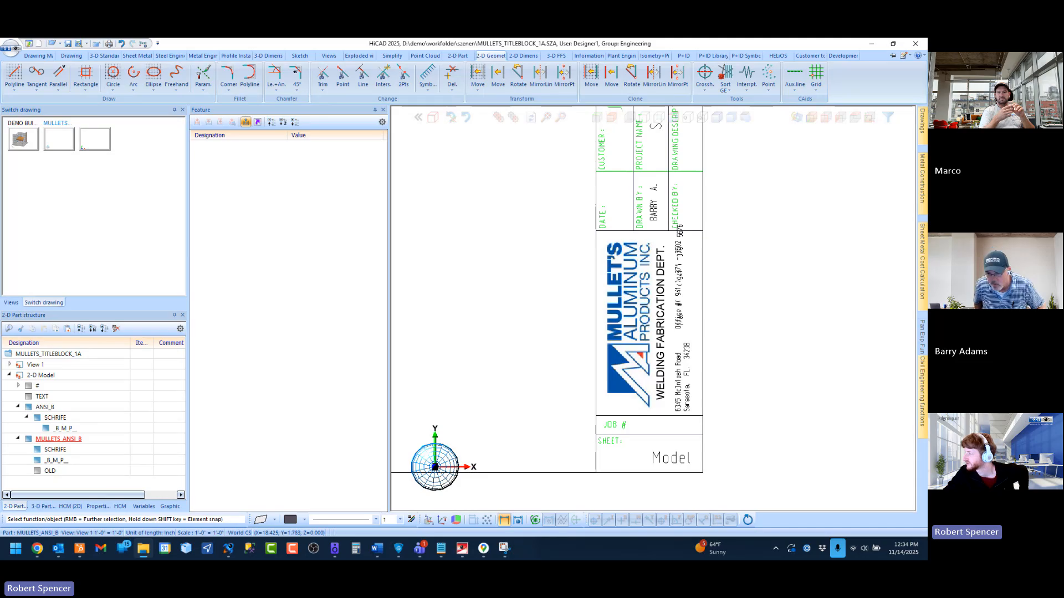
# Step: Switch to File Explorer and open the MAKRO3D folder of the hicad 2025 30023 b503 installation on drive C in a new tab
pyautogui.moveTo(926, 158); pyautogui.dragTo(582, 40)
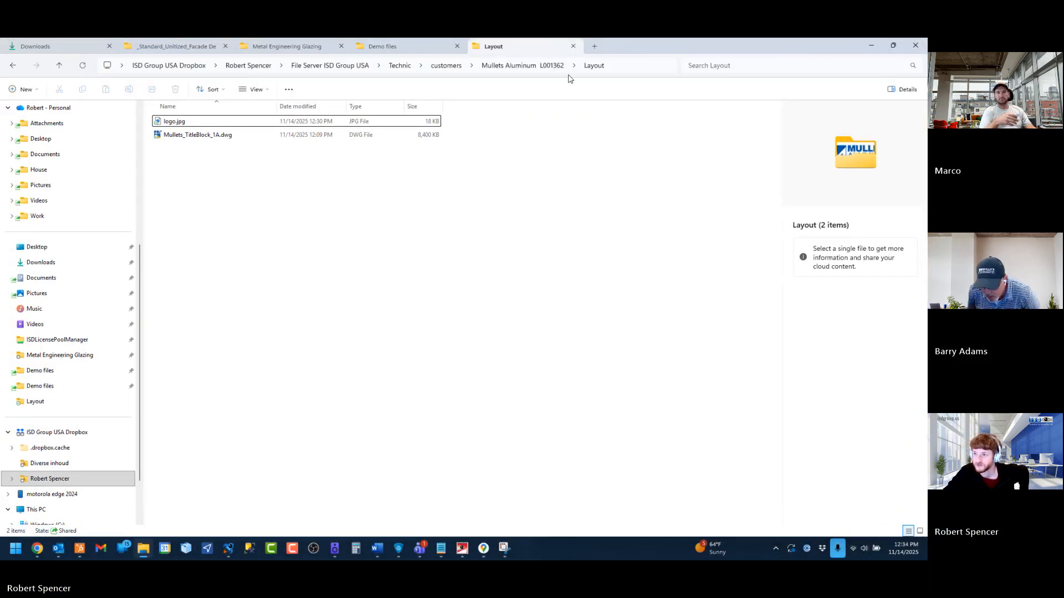
pyautogui.click(597, 49)
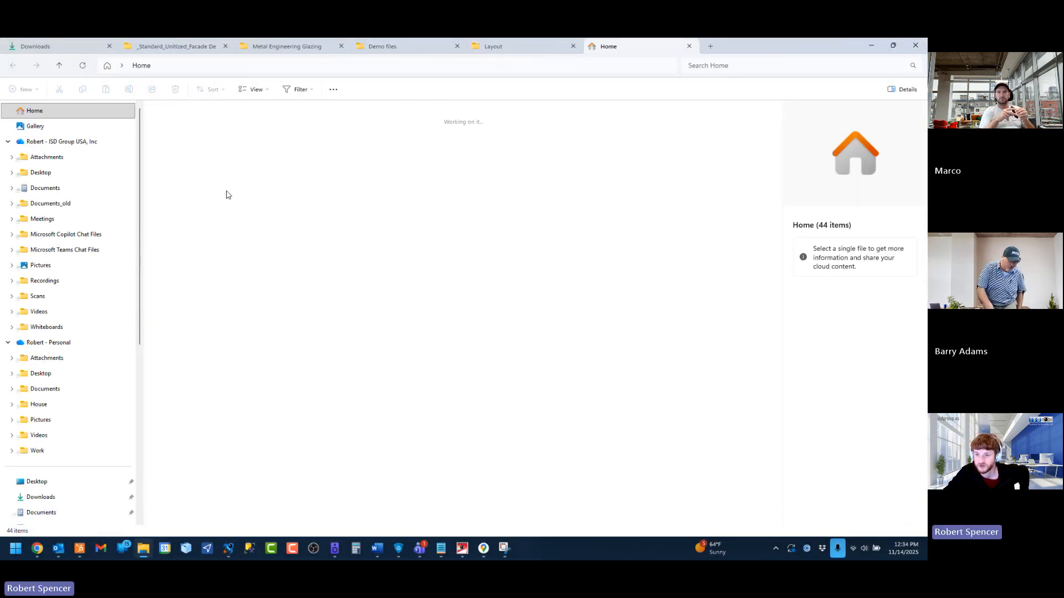
pyautogui.scroll(-6, 88, 360)
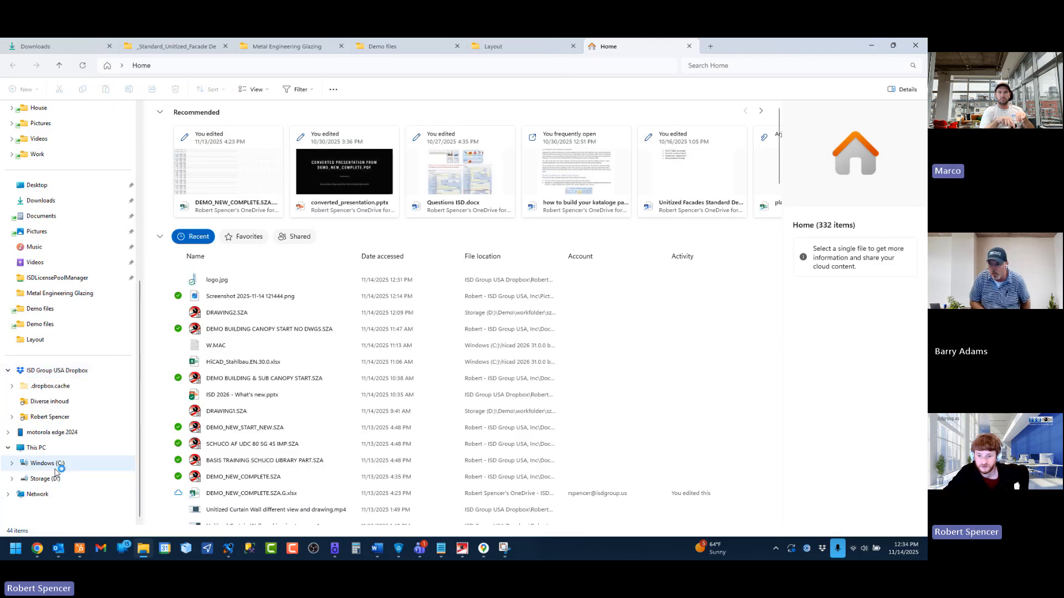
pyautogui.click(55, 468)
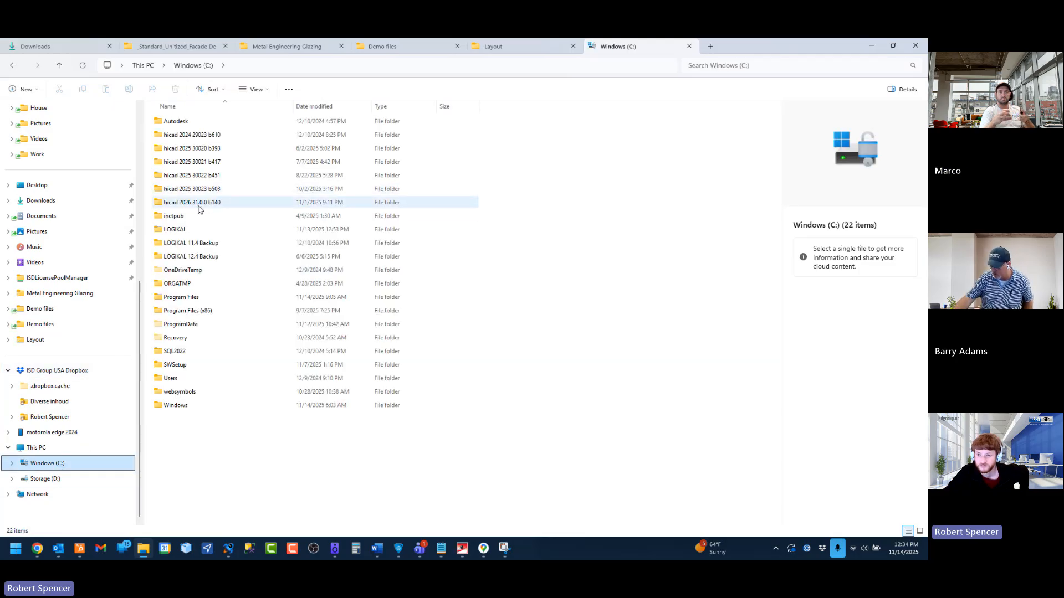
pyautogui.doubleClick(191, 189)
pyautogui.scroll(-8, 211, 388)
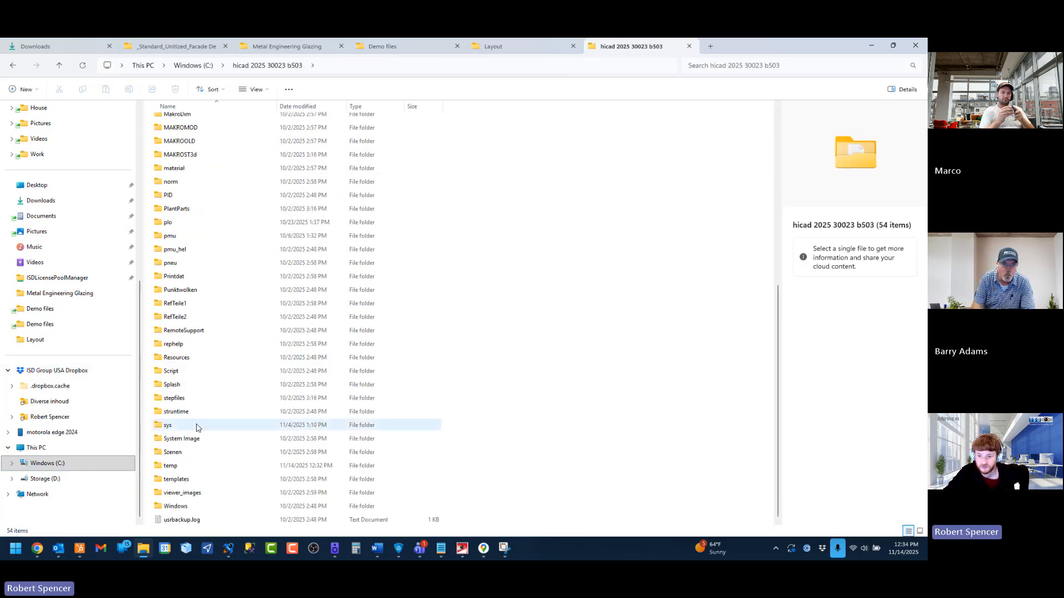
pyautogui.scroll(4, 199, 285)
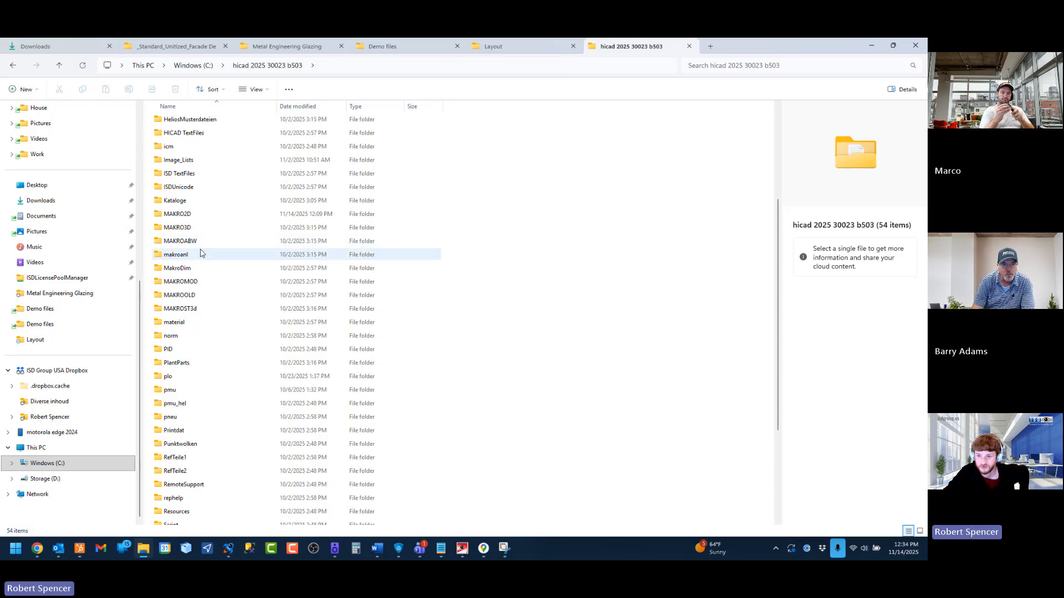
pyautogui.doubleClick(200, 228)
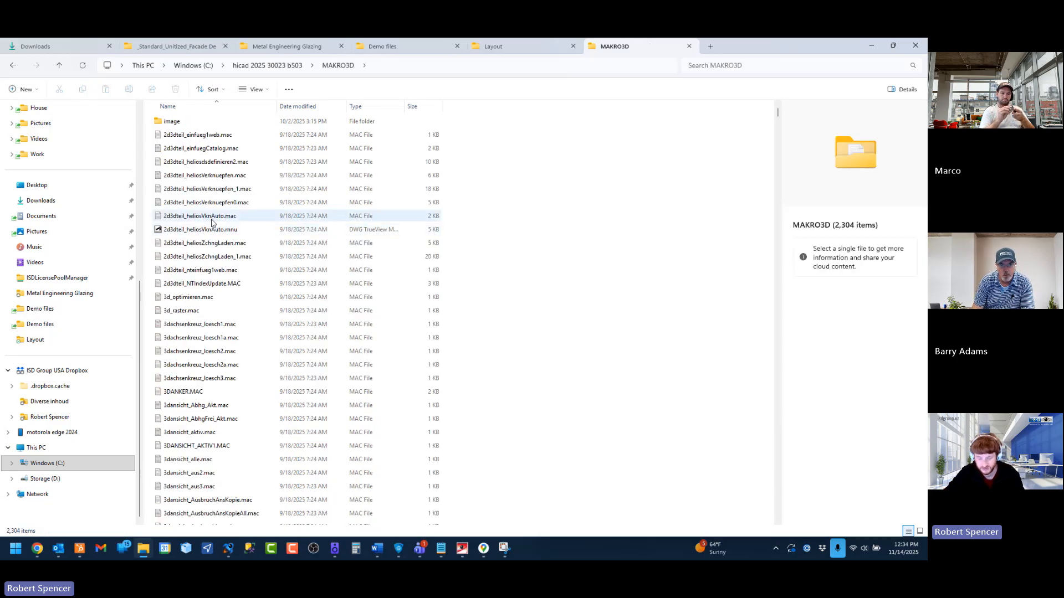
# Step: Find the rahmn2.mnu file in the MAKRO3D folder and open it in Notepad
pyautogui.click(211, 220)
pyautogui.press('r')
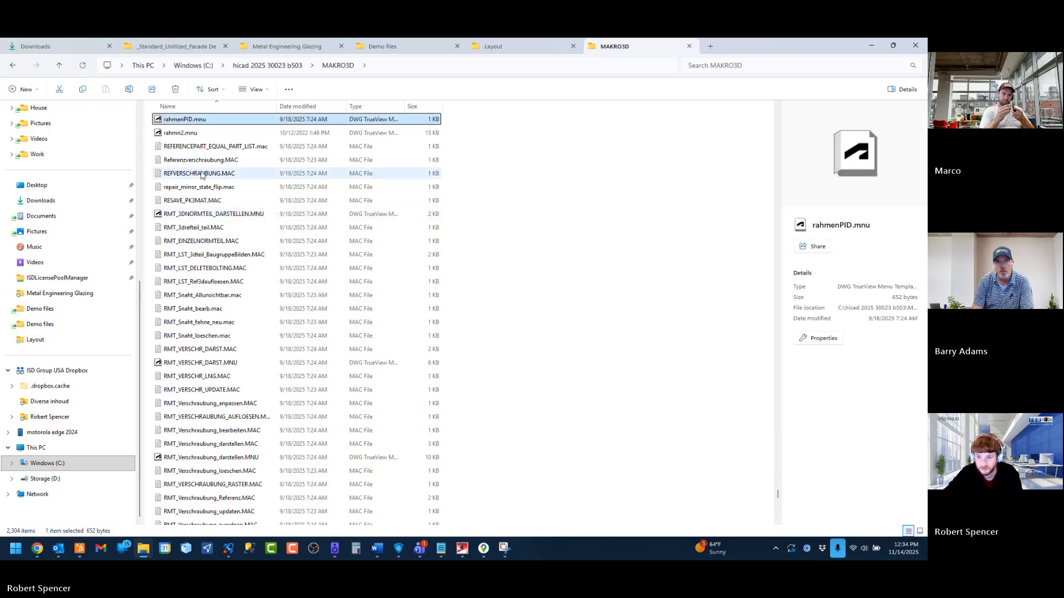
pyautogui.click(194, 136)
pyautogui.doubleClick(193, 134)
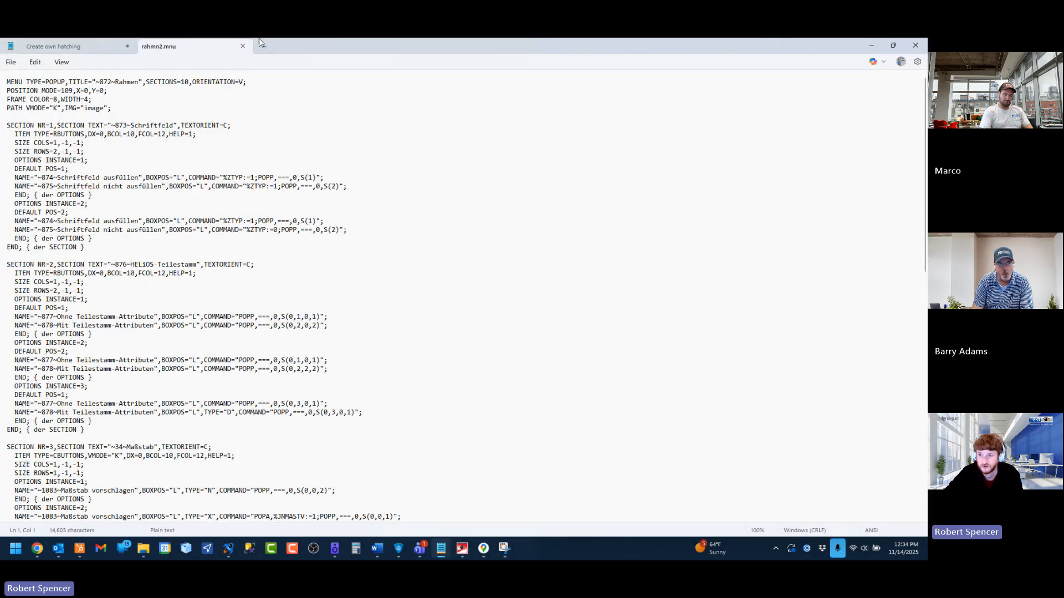
# Step: Locate rahmn2.mnu in its folder again, return to its text in Notepad and read through the menu sections
pyautogui.click(871, 45)
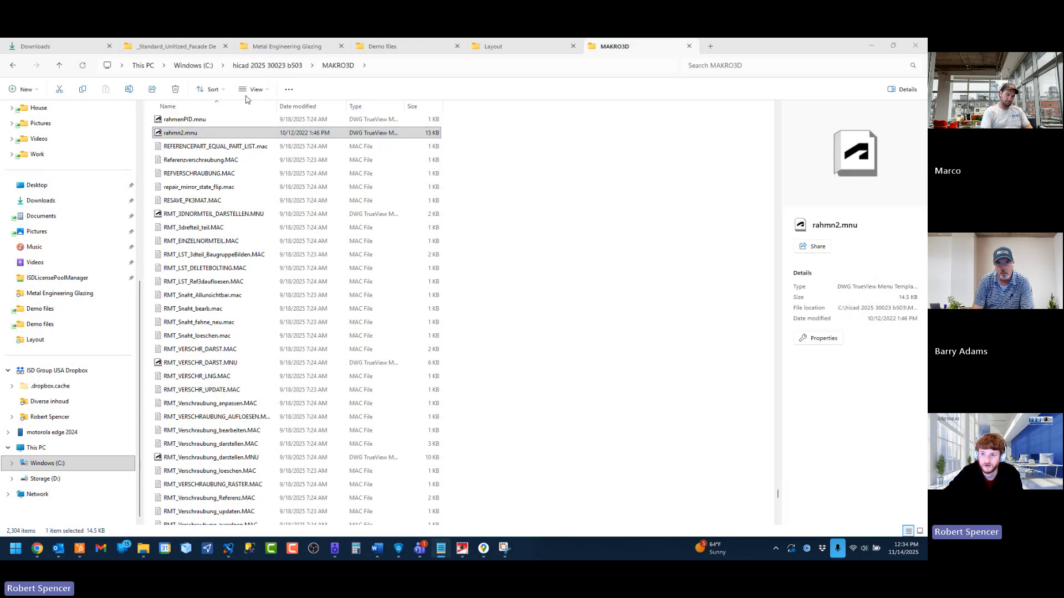
pyautogui.click(172, 137)
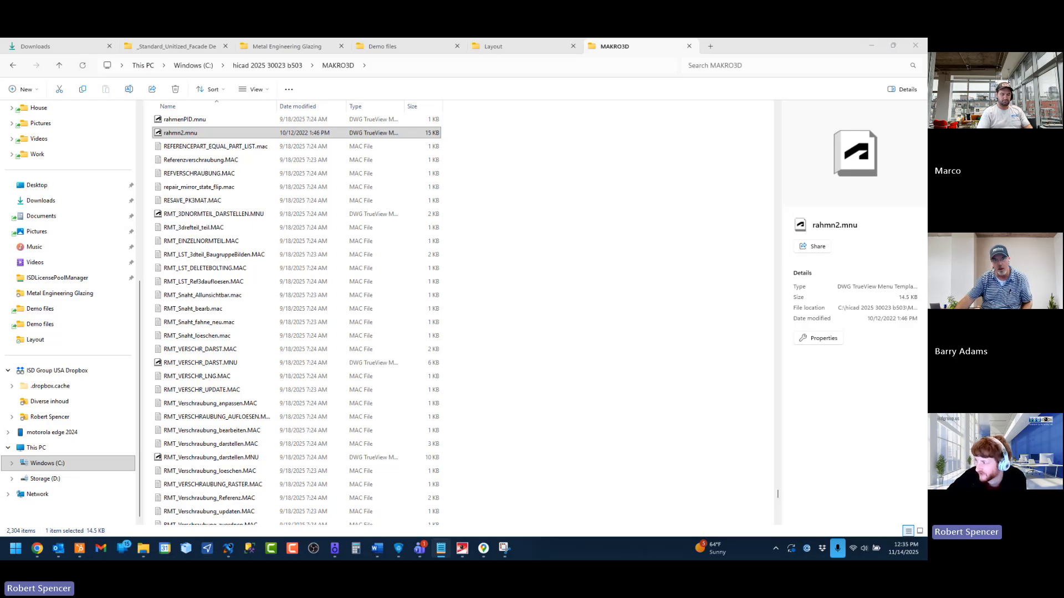
pyautogui.moveTo(642, 238); pyautogui.dragTo(405, 38)
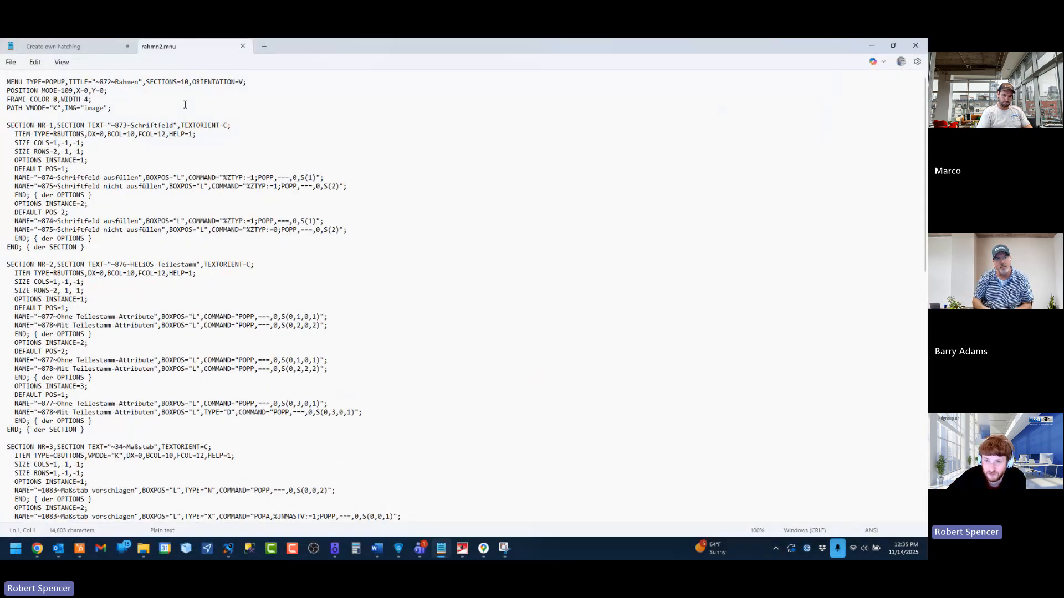
pyautogui.scroll(-20, 58, 91)
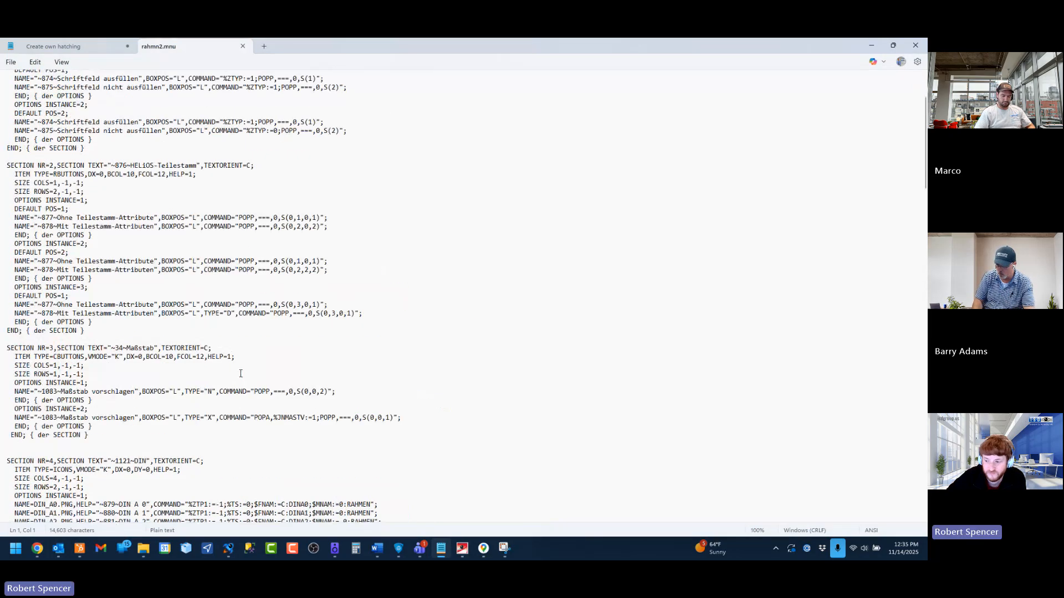
# Step: Switch to HiCAD and review the frame groups and customer layouts in the Frame dialog, leaving it without inserting a frame
pyautogui.click(462, 548)
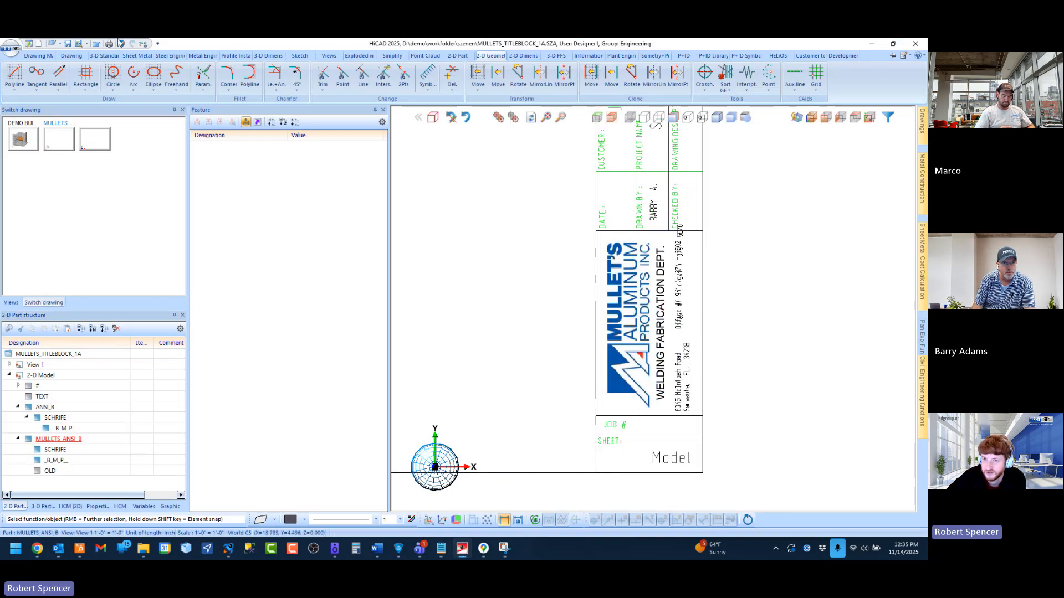
pyautogui.click(73, 57)
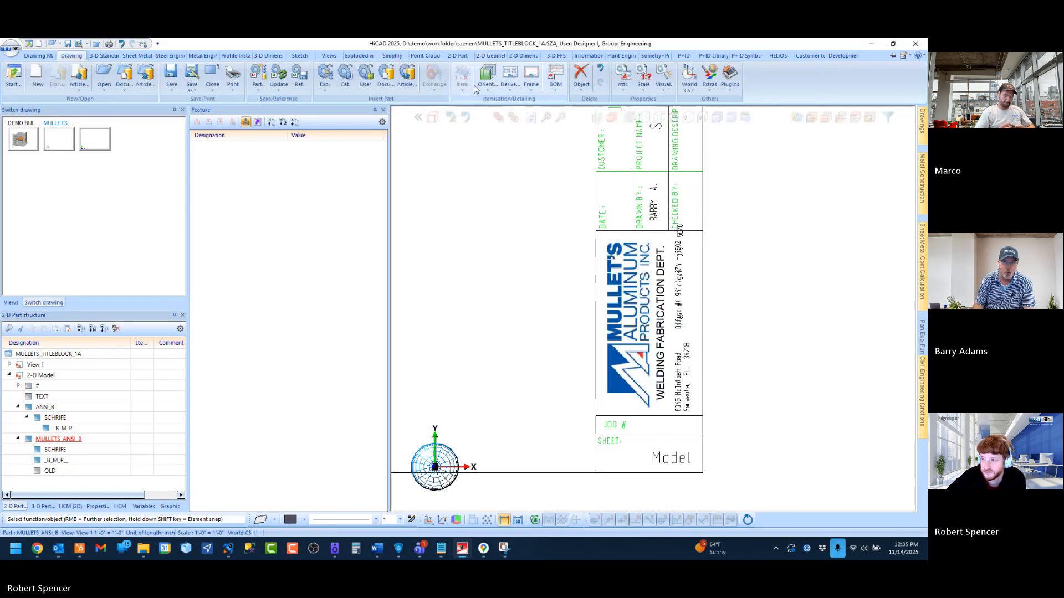
pyautogui.click(530, 77)
pyautogui.click(463, 305)
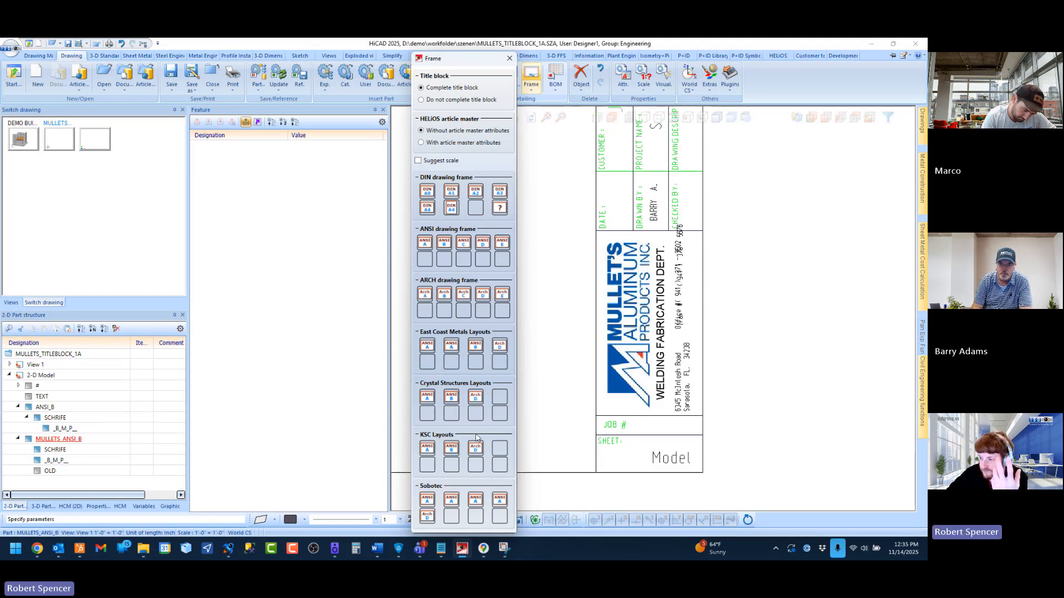
pyautogui.click(451, 448)
pyautogui.click(525, 363)
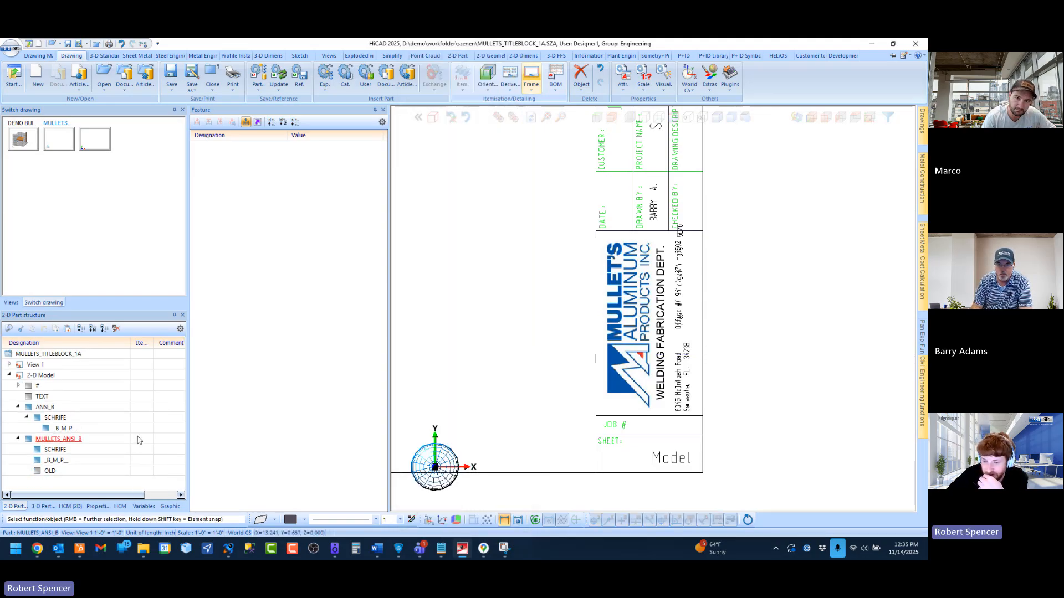
# Step: Switch back to rahmn2.mnu in Notepad and examine the header line of section 1, Schriftfeld
pyautogui.click(441, 549)
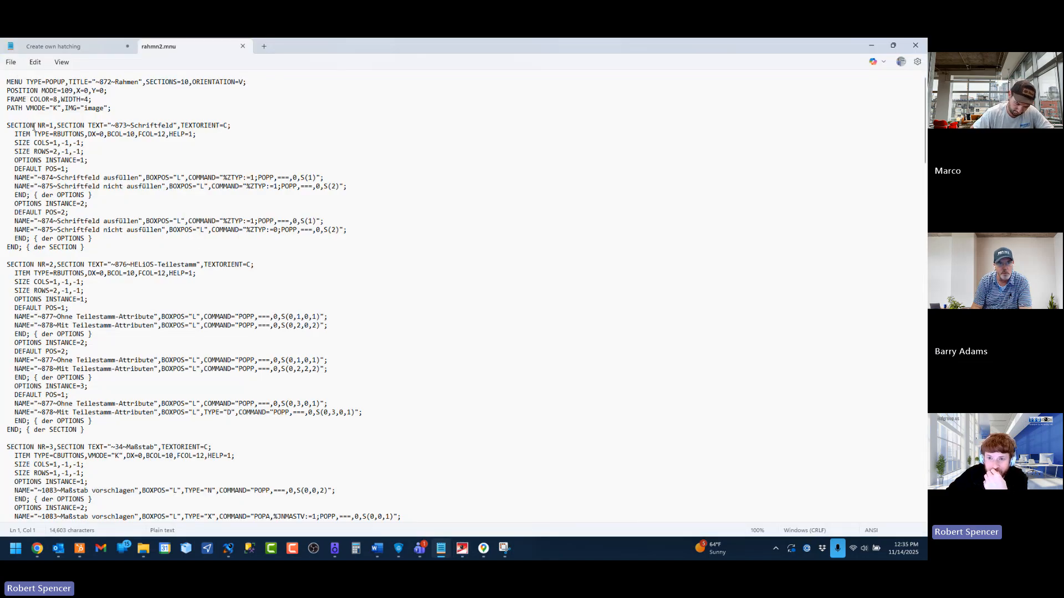
pyautogui.moveTo(10, 123); pyautogui.dragTo(237, 122)
pyautogui.click(191, 143)
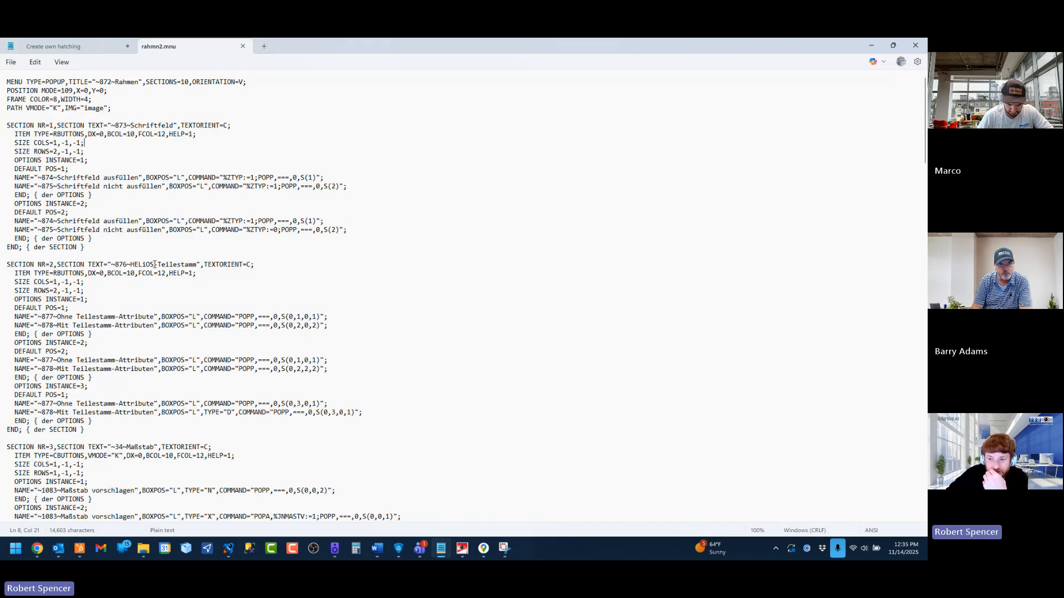
# Step: Examine the section headings HELiOS-Teilestamm and Schriftfeld in rahmn2.mnu
pyautogui.moveTo(127, 265); pyautogui.dragTo(154, 264)
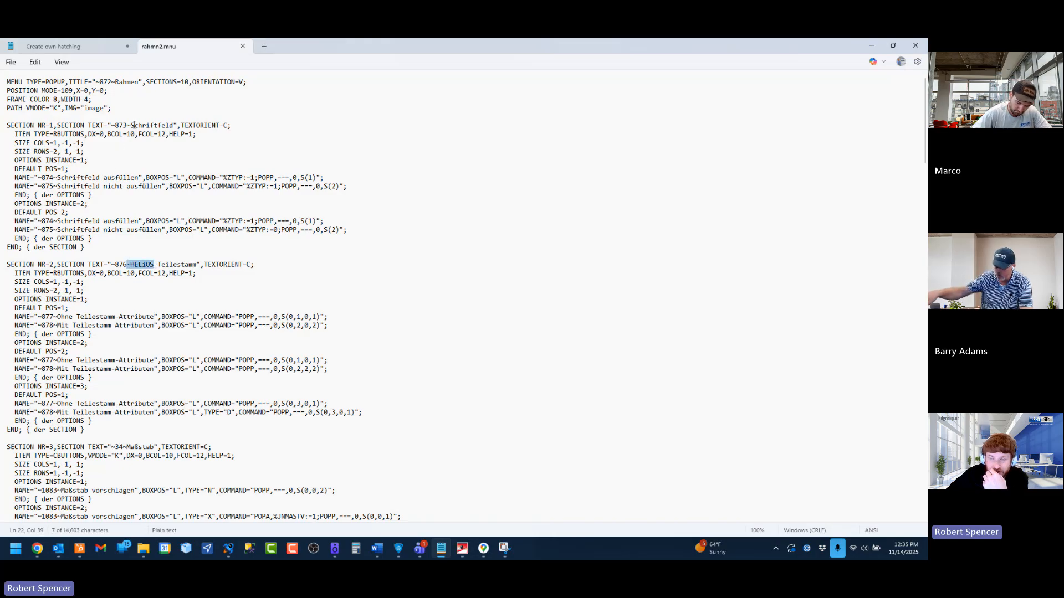
pyautogui.moveTo(131, 126); pyautogui.dragTo(174, 125)
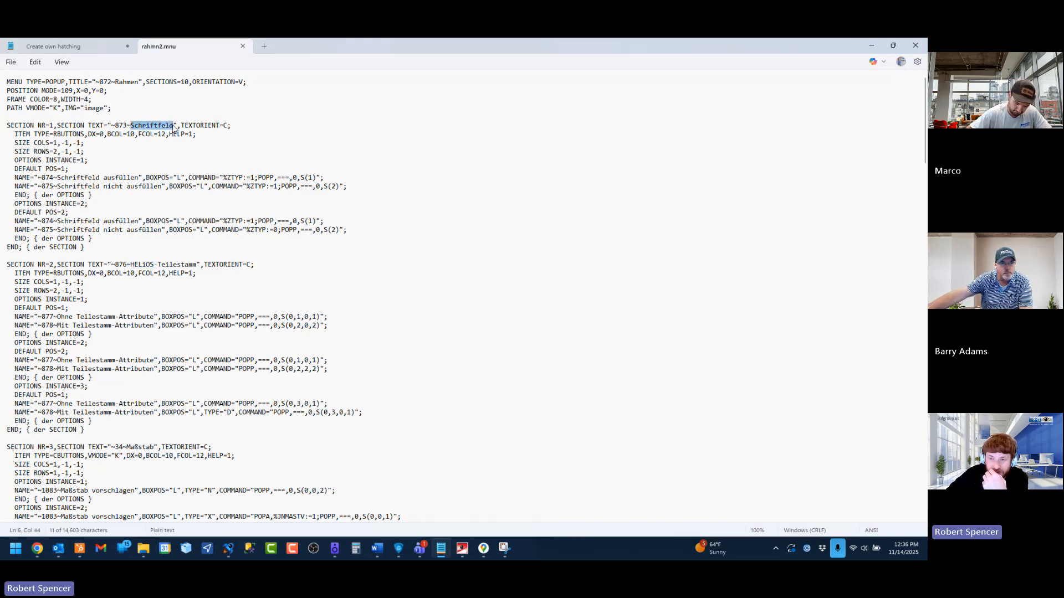
pyautogui.click(173, 125)
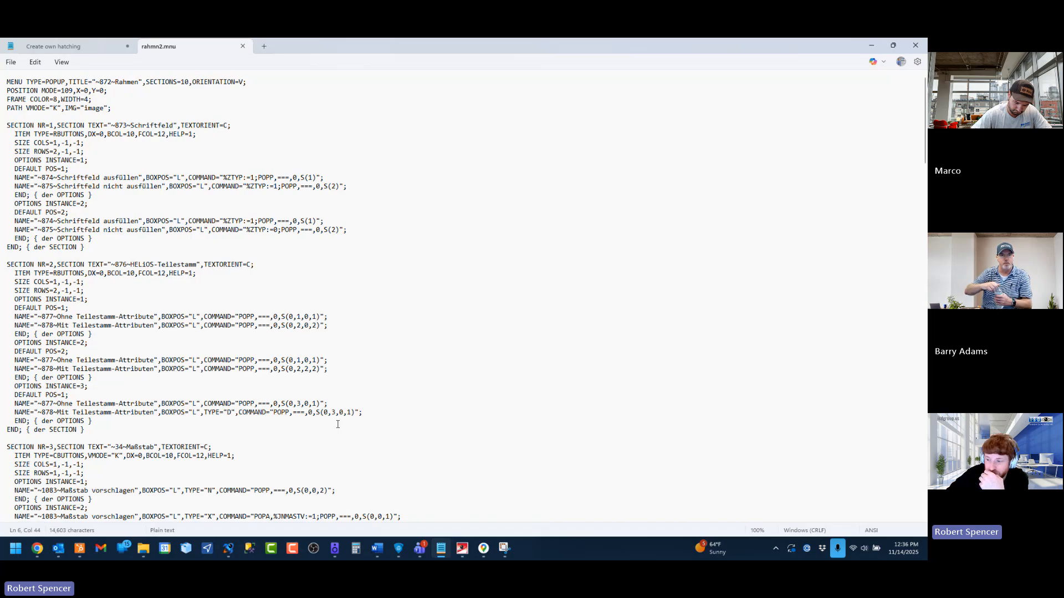
# Step: Switch to HiCAD and compare the Frame dialog's groups with the menu file sections, then close the dialog without inserting a frame
pyautogui.click(462, 548)
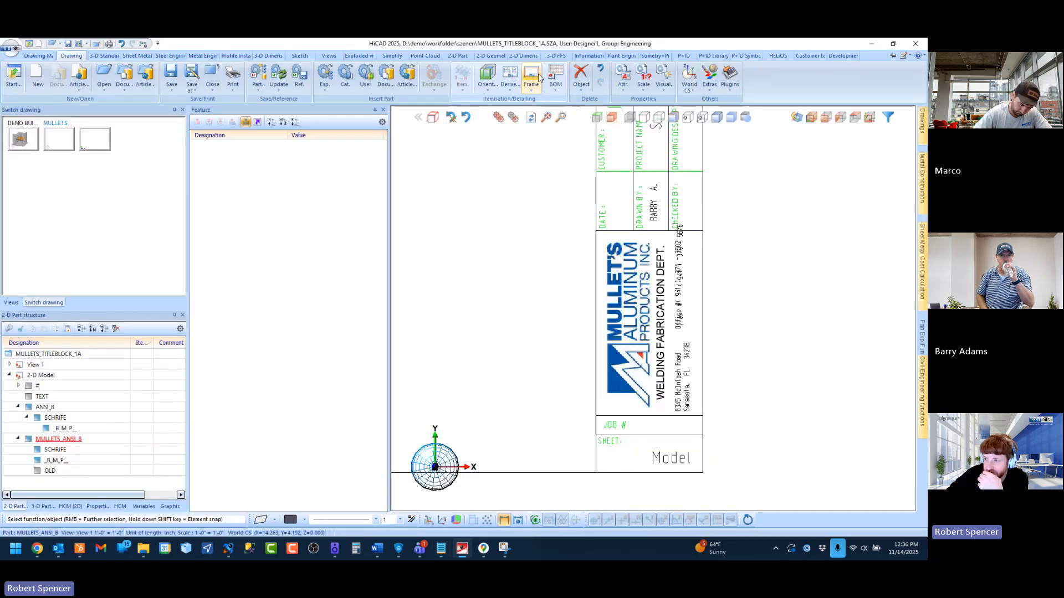
pyautogui.click(470, 301)
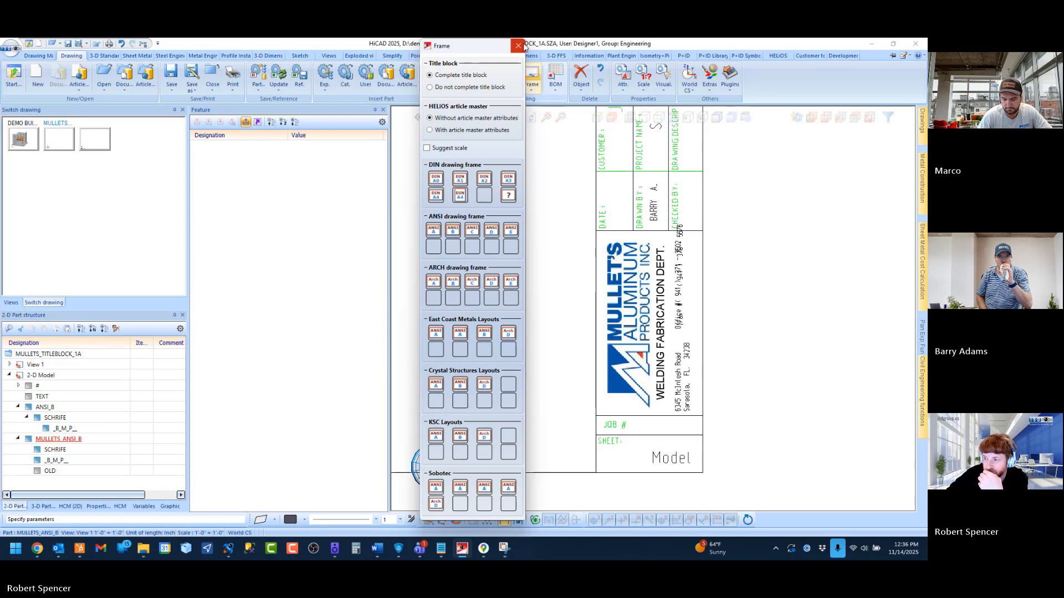
pyautogui.click(518, 46)
# Step: Return to rahmn2.mnu in Notepad and examine the DIN, ANSI, ARCH and customer layout sections, including East Coast Metals Layouts
pyautogui.click(441, 548)
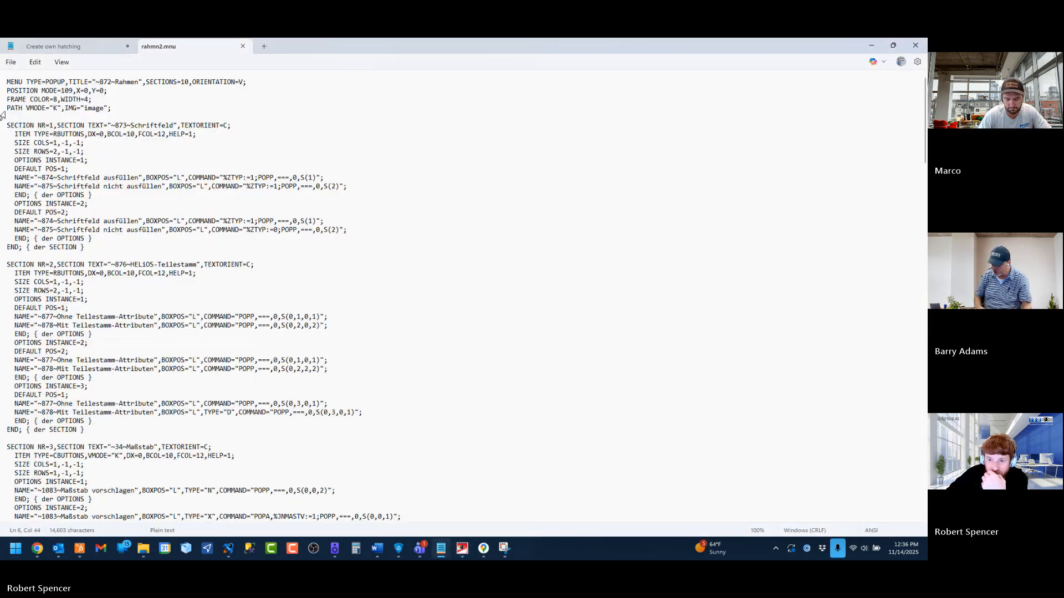
pyautogui.scroll(-10, 157, 260)
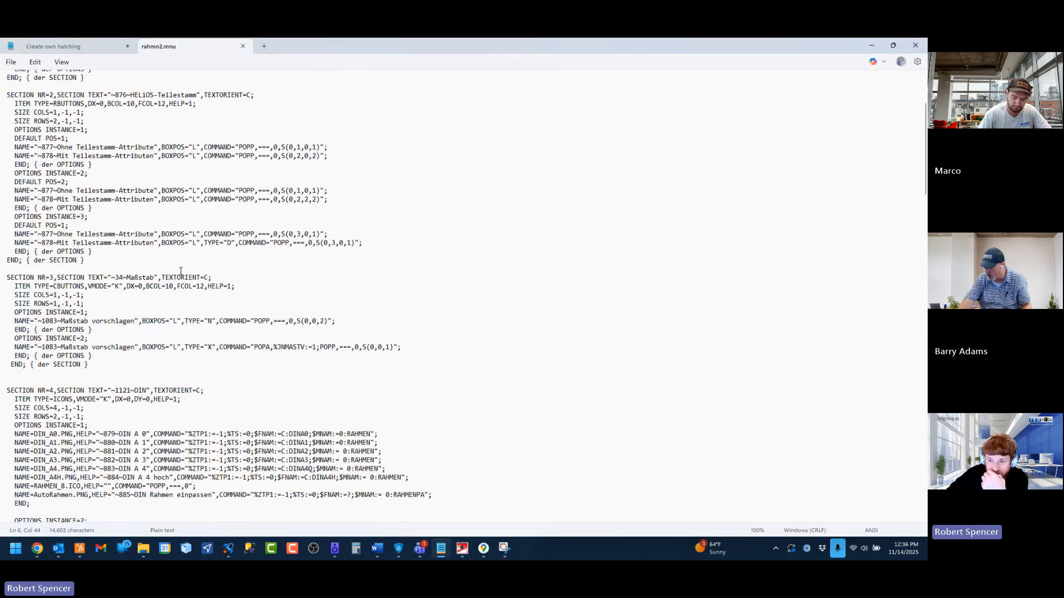
pyautogui.scroll(-3, 180, 271)
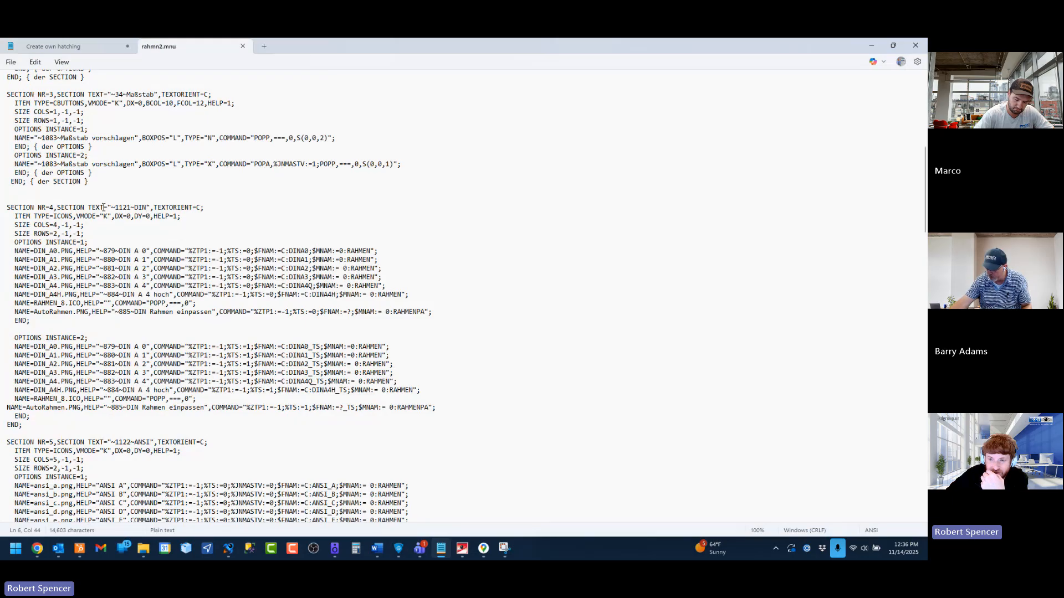
pyautogui.moveTo(116, 208); pyautogui.dragTo(153, 209)
pyautogui.scroll(-1, 152, 215)
pyautogui.scroll(-3, 152, 228)
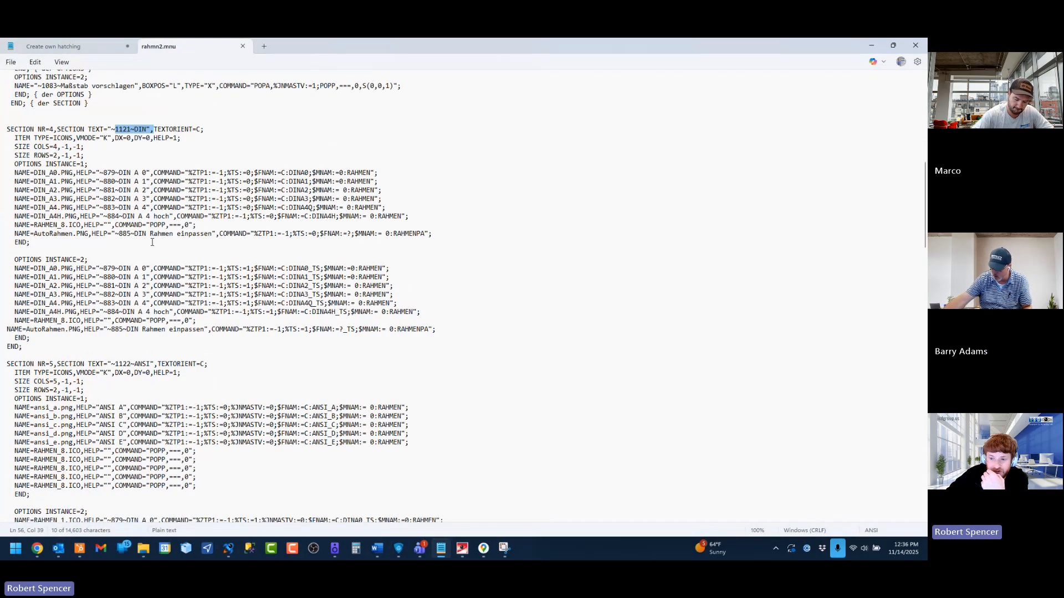
pyautogui.scroll(-3, 152, 242)
pyautogui.moveTo(133, 285); pyautogui.dragTo(147, 283)
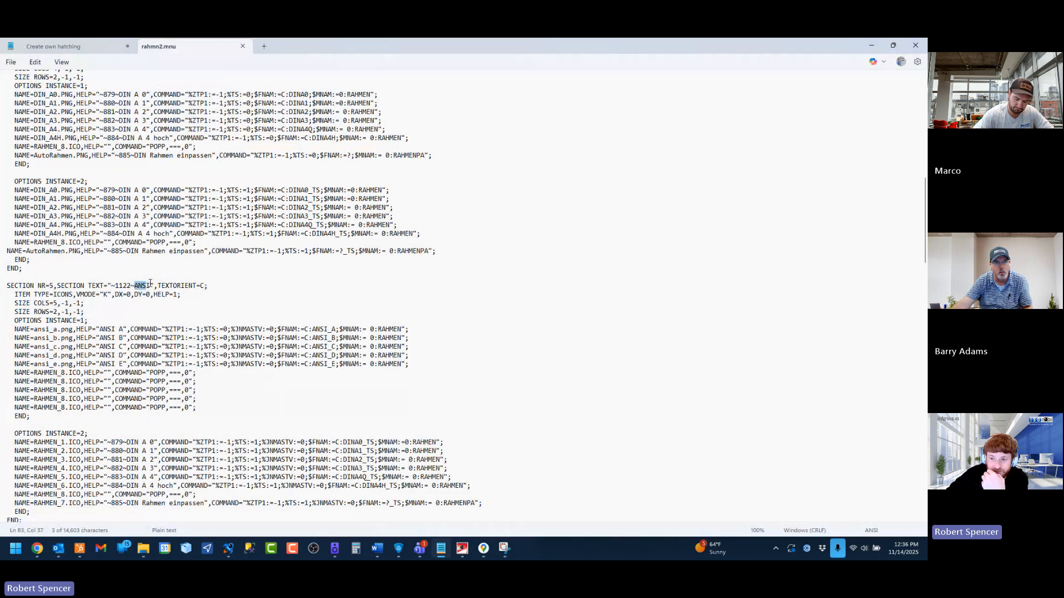
pyautogui.scroll(-13, 132, 214)
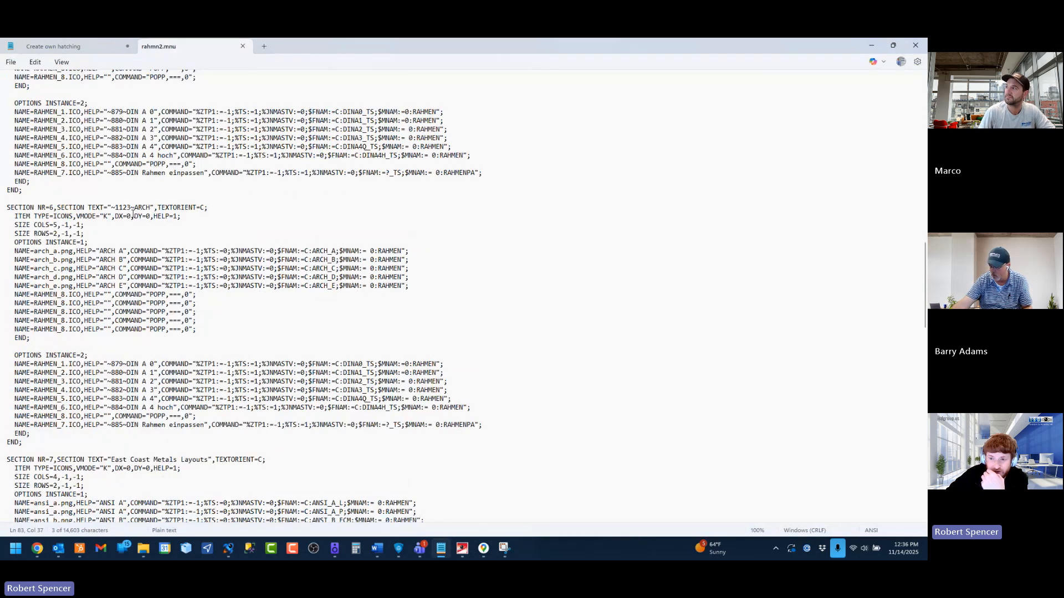
pyautogui.moveTo(134, 209); pyautogui.dragTo(208, 234)
pyautogui.scroll(-9, 155, 213)
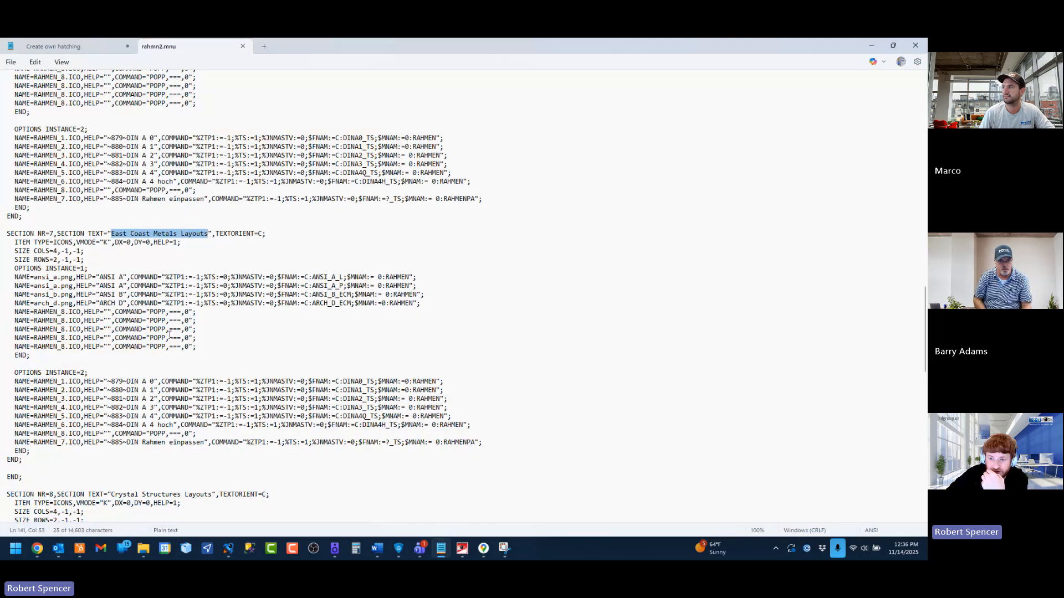
pyautogui.scroll(-20, 166, 328)
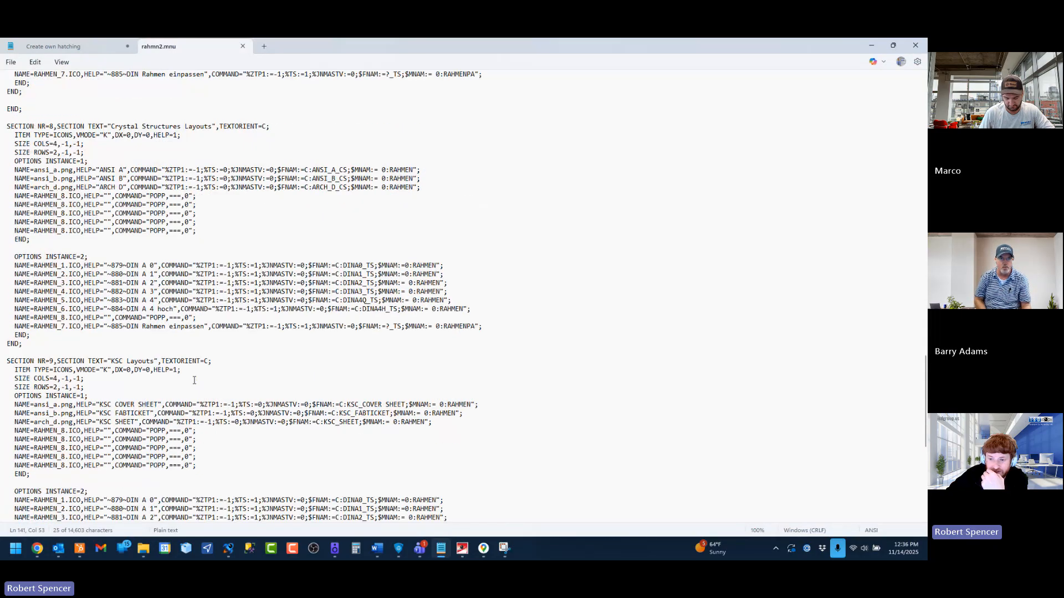
# Step: Go back to the beginning of rahmn2.mnu and skim its first sections again
pyautogui.scroll(8, 149, 304)
pyautogui.scroll(20, 127, 444)
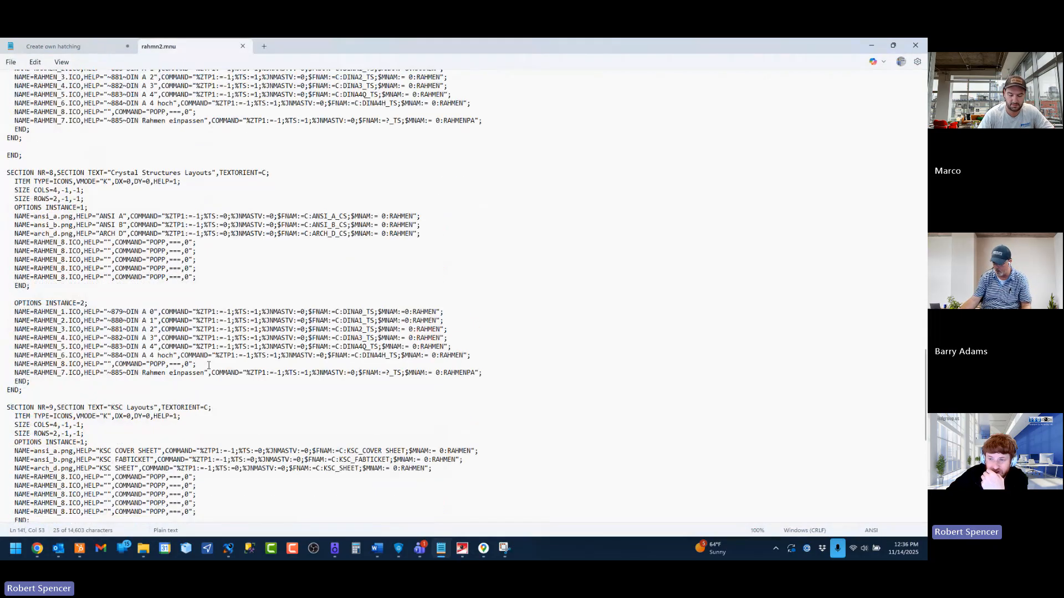
pyautogui.click(422, 256)
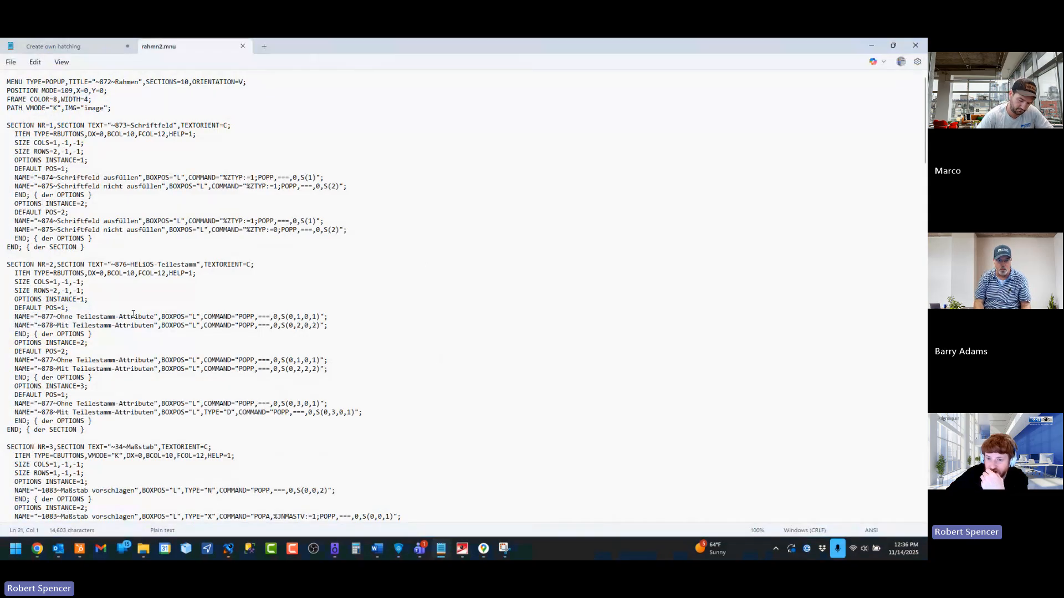
pyautogui.scroll(-20, 193, 271)
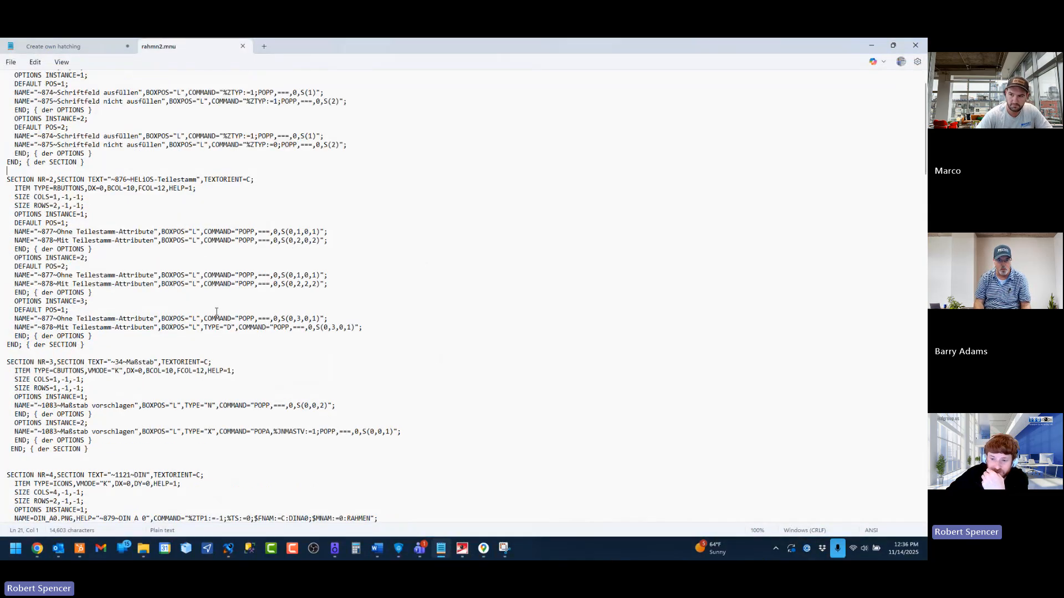
pyautogui.scroll(20, 219, 318)
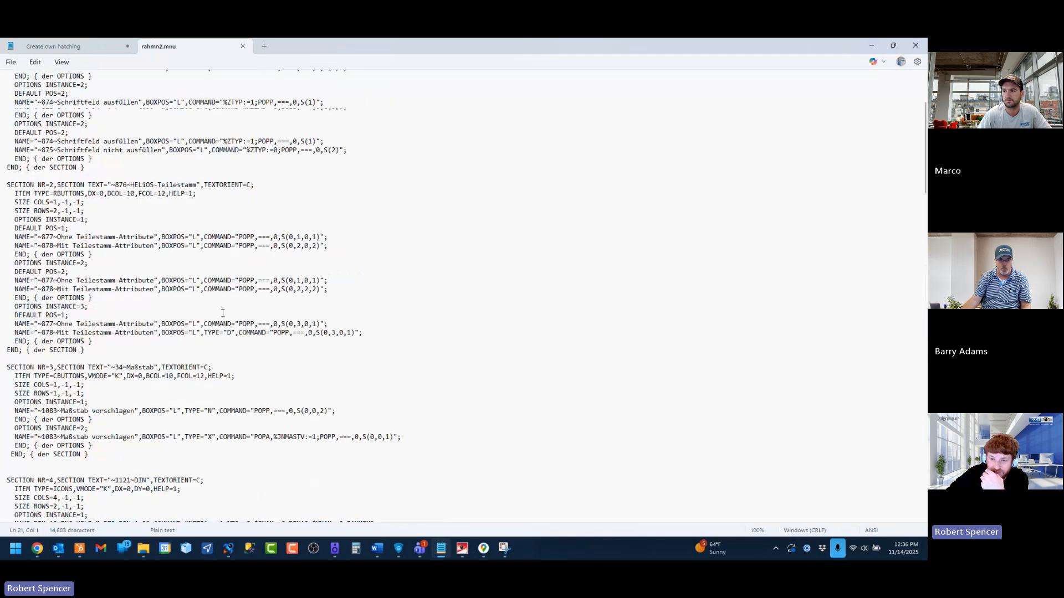
# Step: Switch to HiCAD, review the Frame dialog's layouts, close it and view the Mullet's title block in the drawing
pyautogui.click(461, 549)
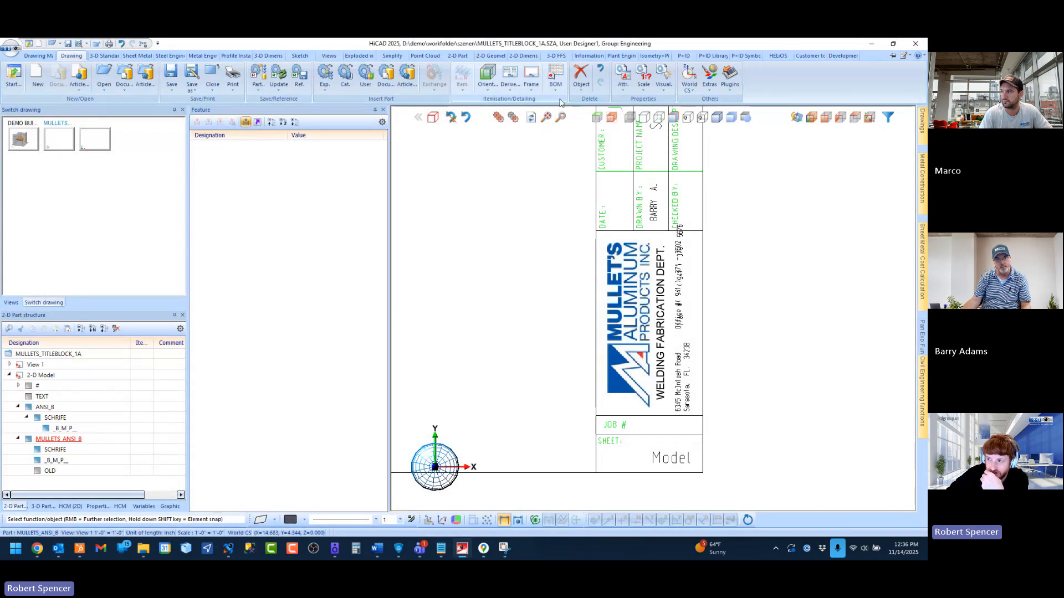
pyautogui.click(527, 84)
pyautogui.click(461, 304)
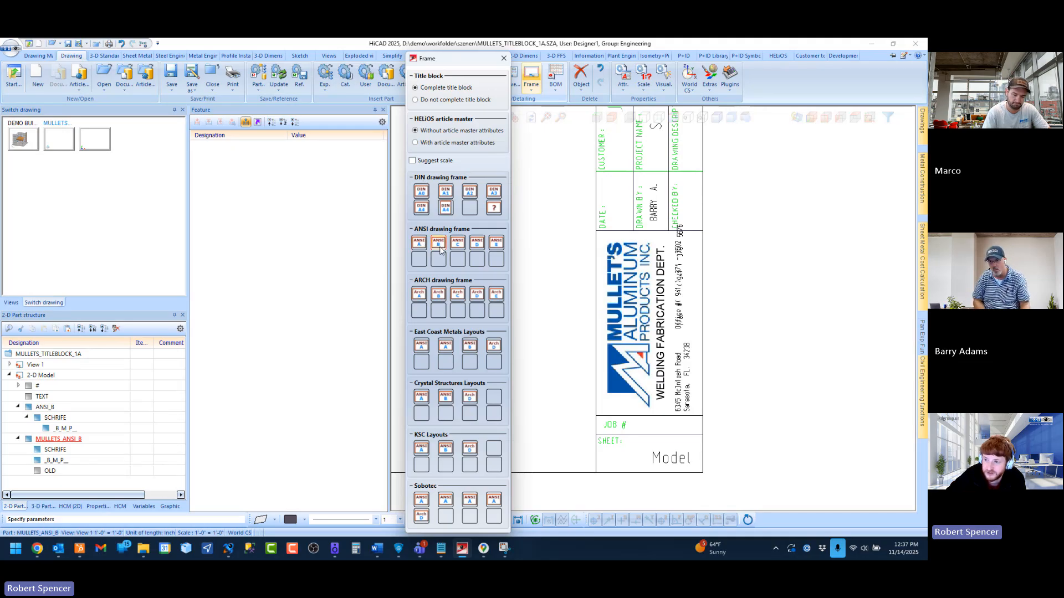
pyautogui.click(504, 58)
pyautogui.scroll(-6, 688, 344)
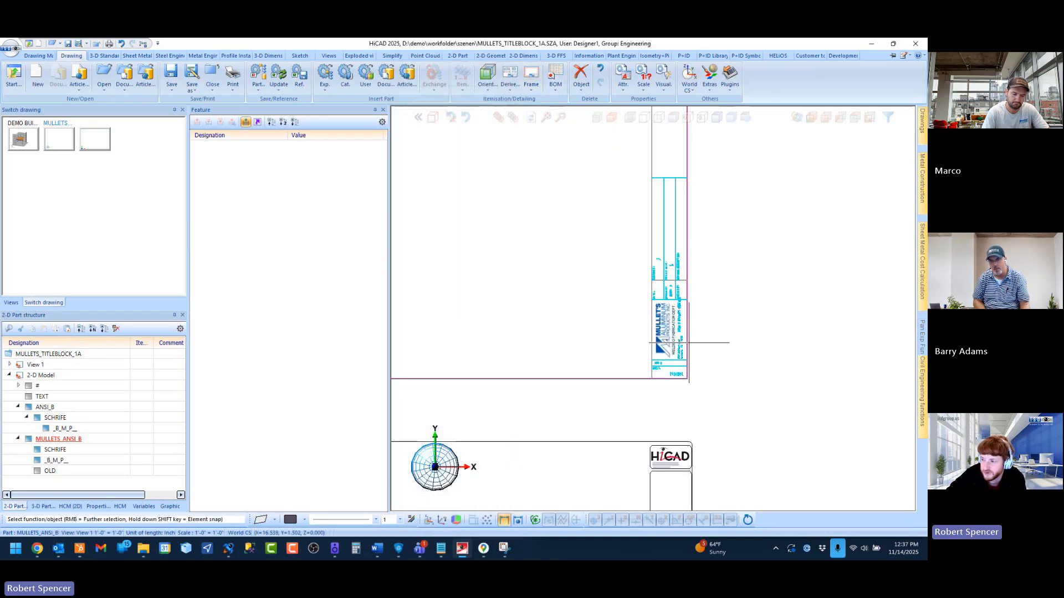
# Step: Return to rahmn2.mnu in Notepad and close the file without changing it
pyautogui.click(441, 548)
pyautogui.moveTo(127, 203); pyautogui.dragTo(213, 286)
pyautogui.click(414, 168)
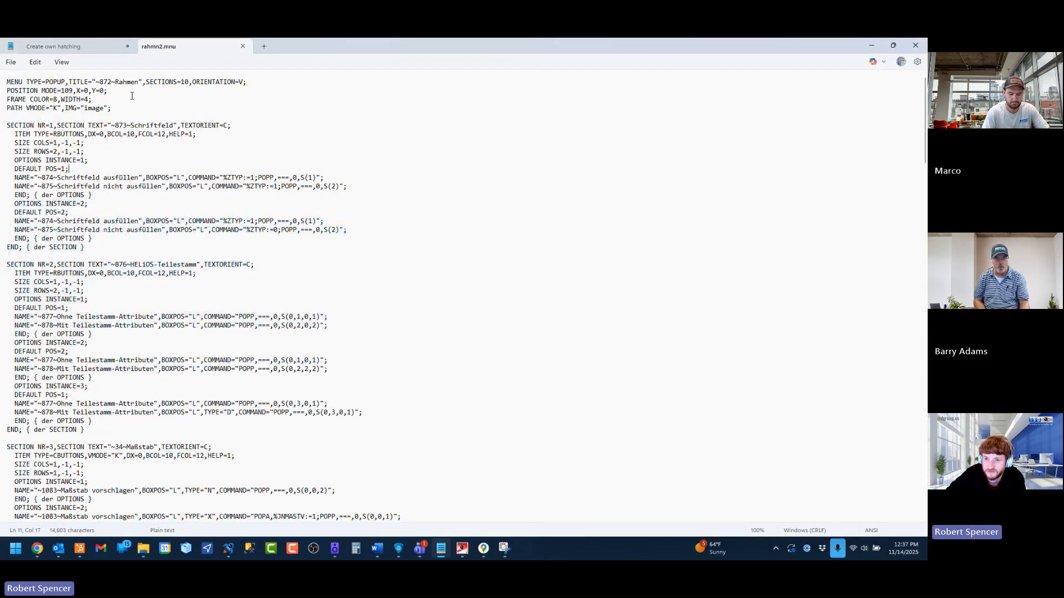
pyautogui.click(11, 62)
pyautogui.click(434, 172)
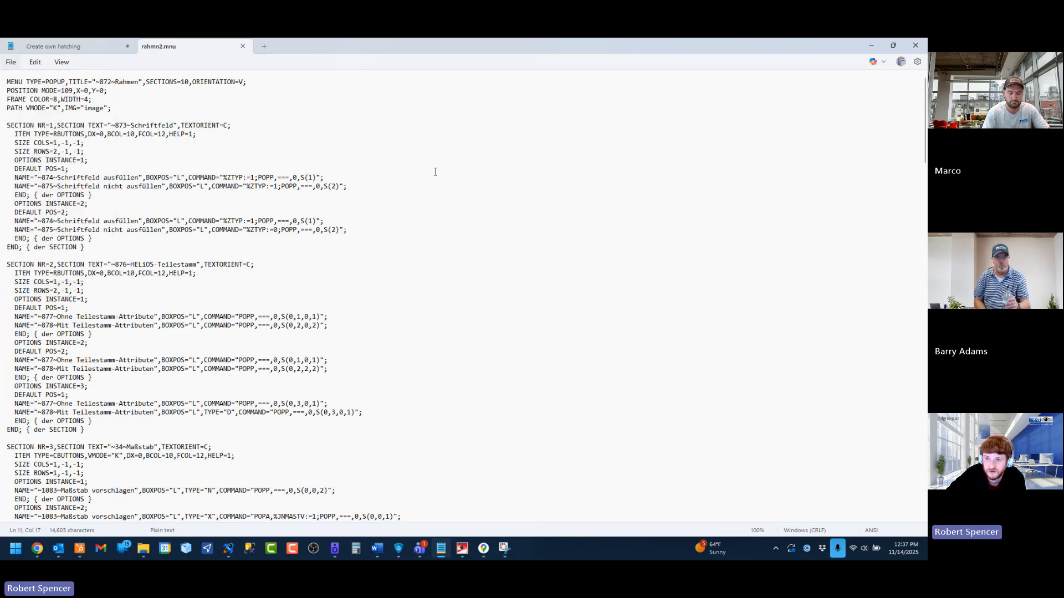
pyautogui.click(242, 47)
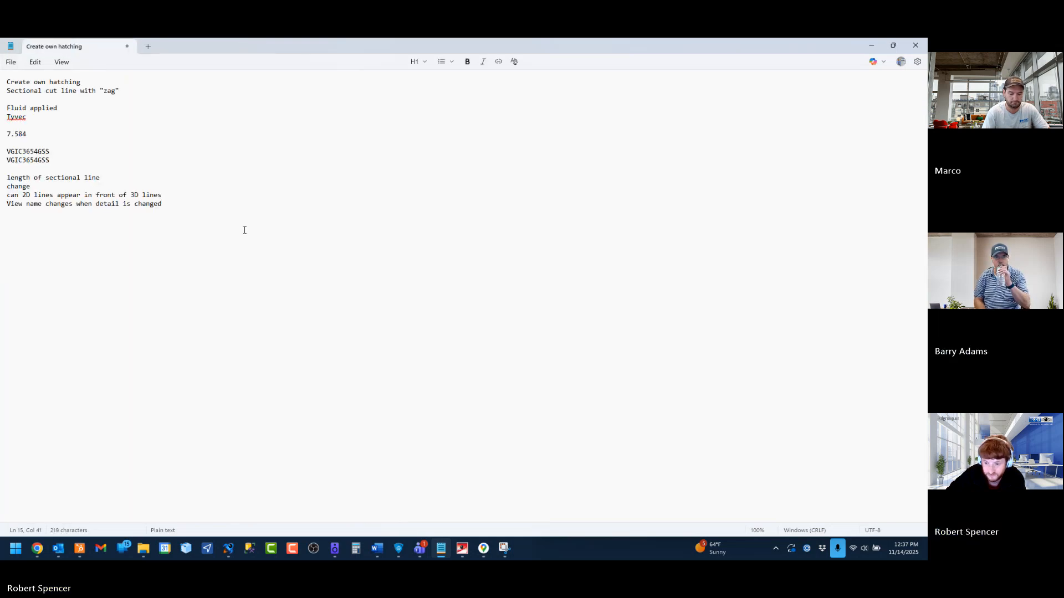
# Step: Switch to File Explorer and open the sys folder inside hicad 2025 30023 b503
pyautogui.click(144, 550)
pyautogui.scroll(9, 543, 194)
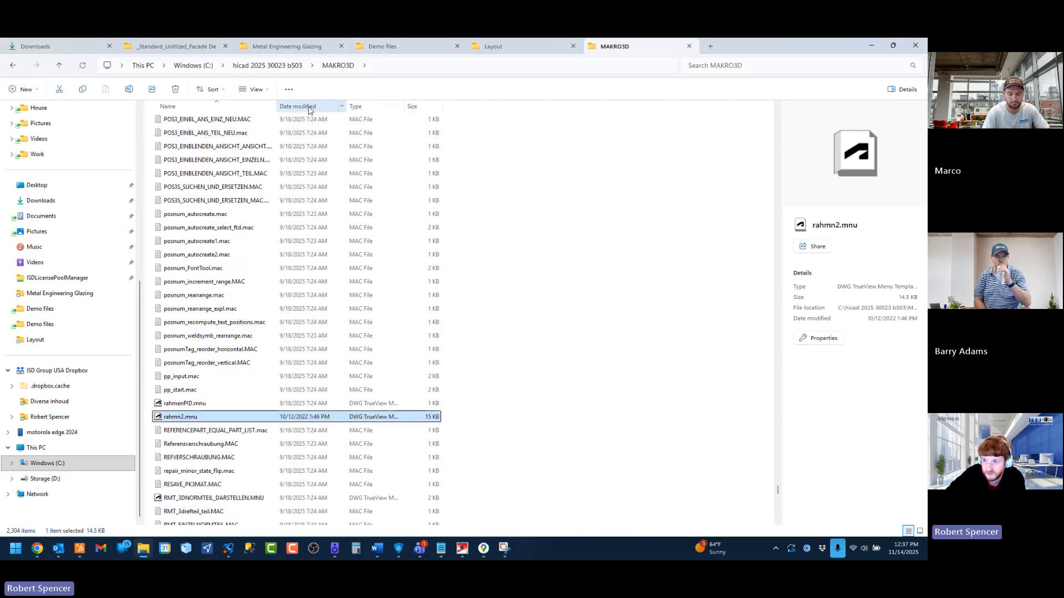
pyautogui.click(271, 66)
pyautogui.scroll(-8, 310, 246)
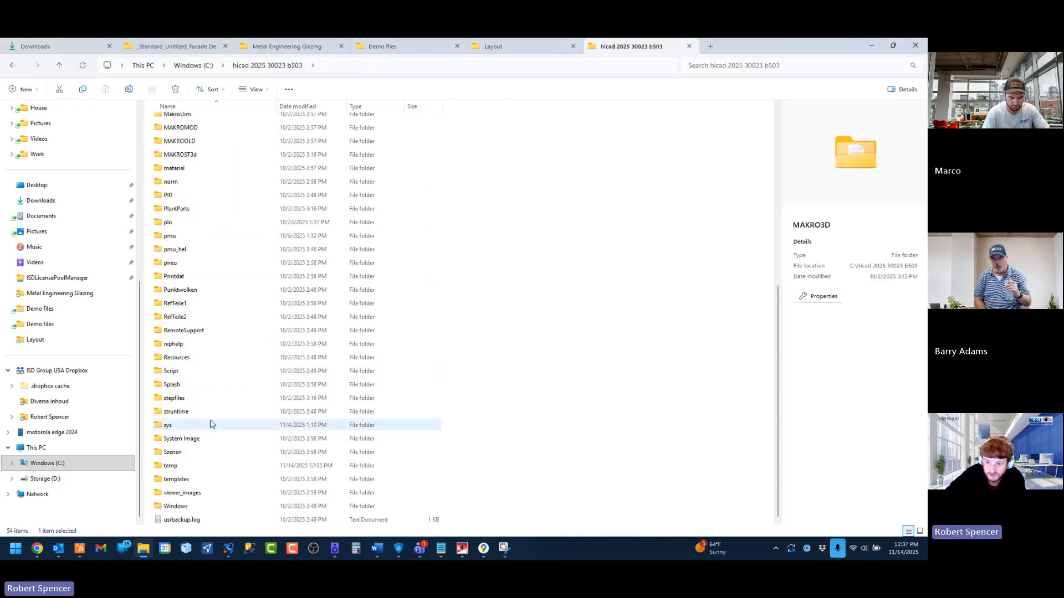
pyautogui.click(192, 426)
pyautogui.doubleClick(193, 429)
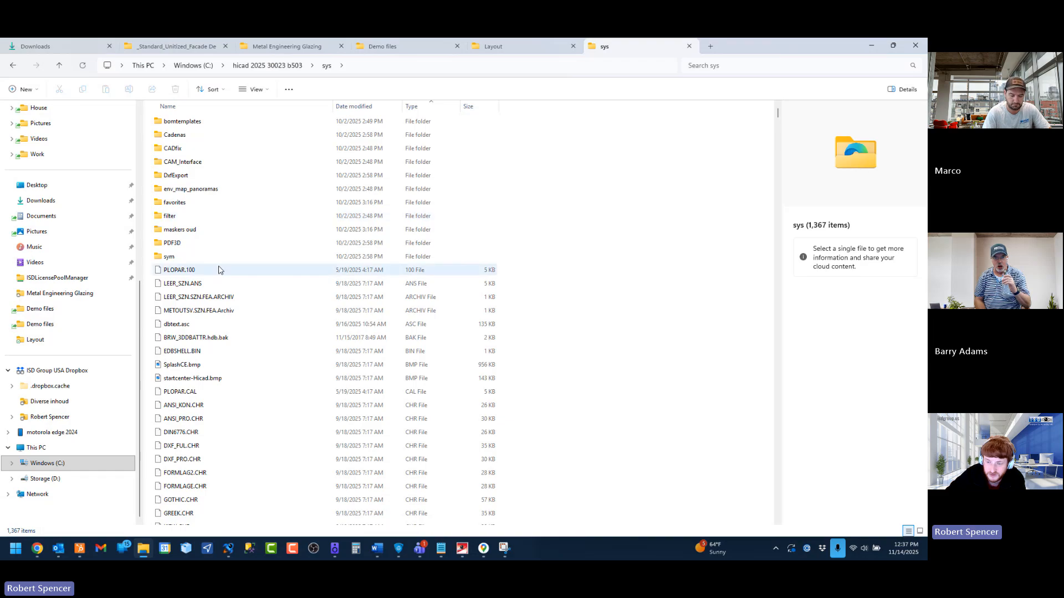
# Step: Look through the sys folder's files by name, jumping to those starting with "ba" and trying the reversed name order
pyautogui.click(209, 314)
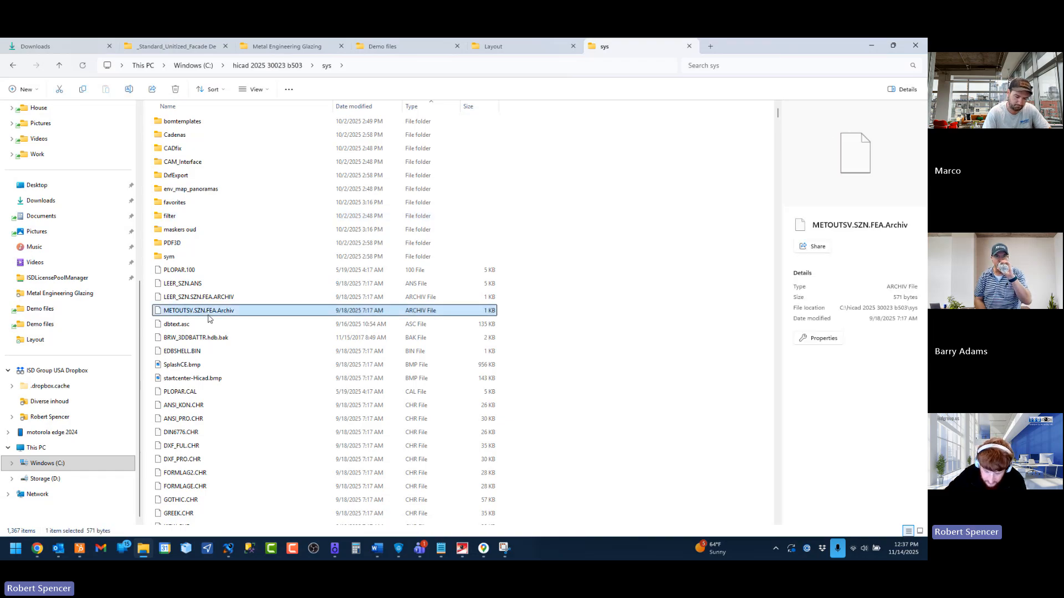
pyautogui.write('ba')
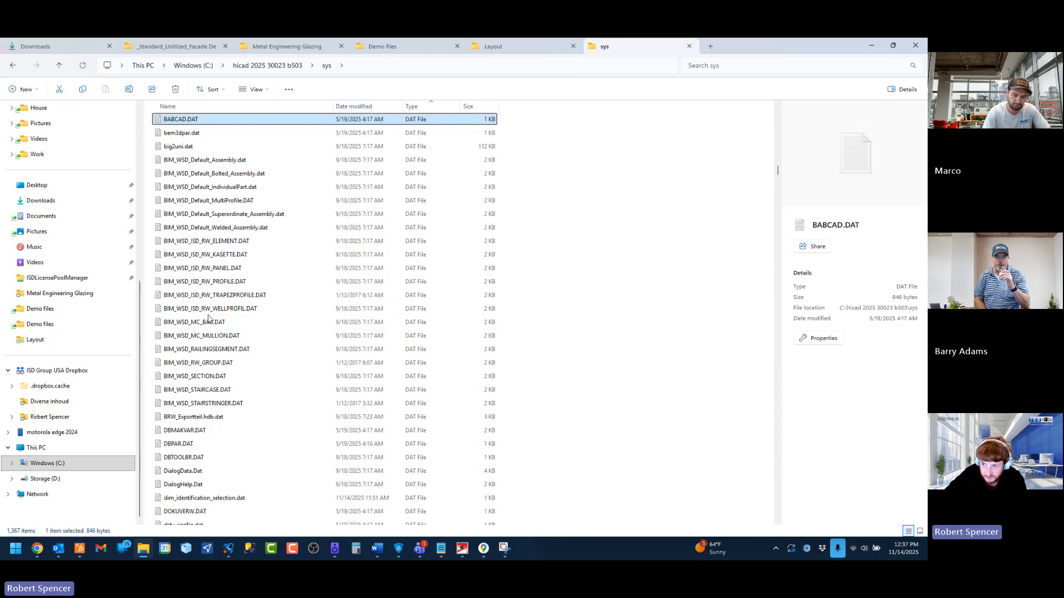
pyautogui.click(241, 104)
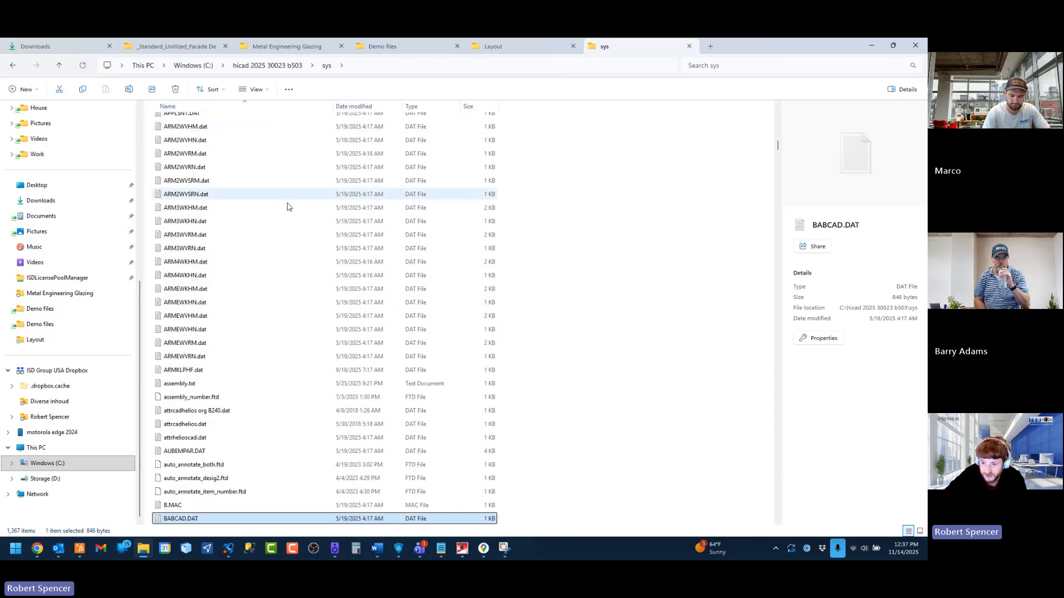
pyautogui.click(246, 107)
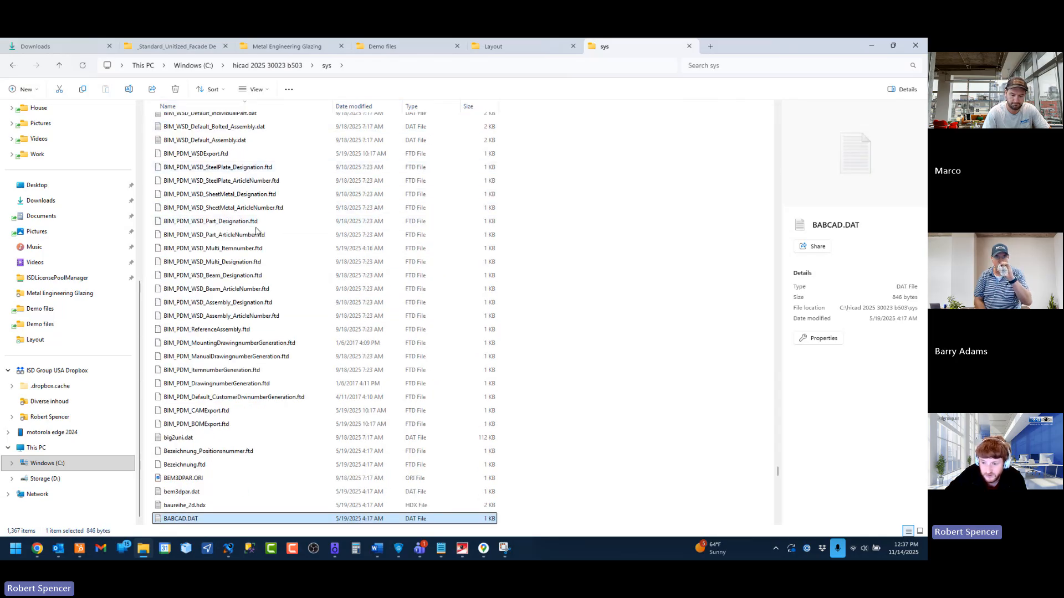
pyautogui.scroll(-7, 256, 231)
pyautogui.click(250, 248)
pyautogui.scroll(-20, 239, 266)
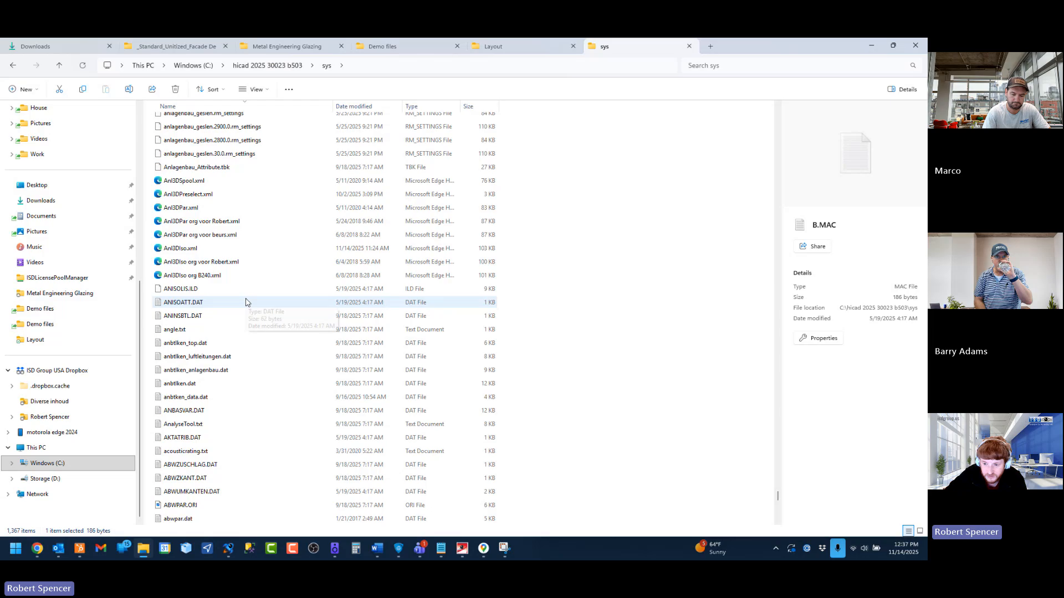
pyautogui.scroll(-10, 248, 302)
pyautogui.scroll(7, 258, 319)
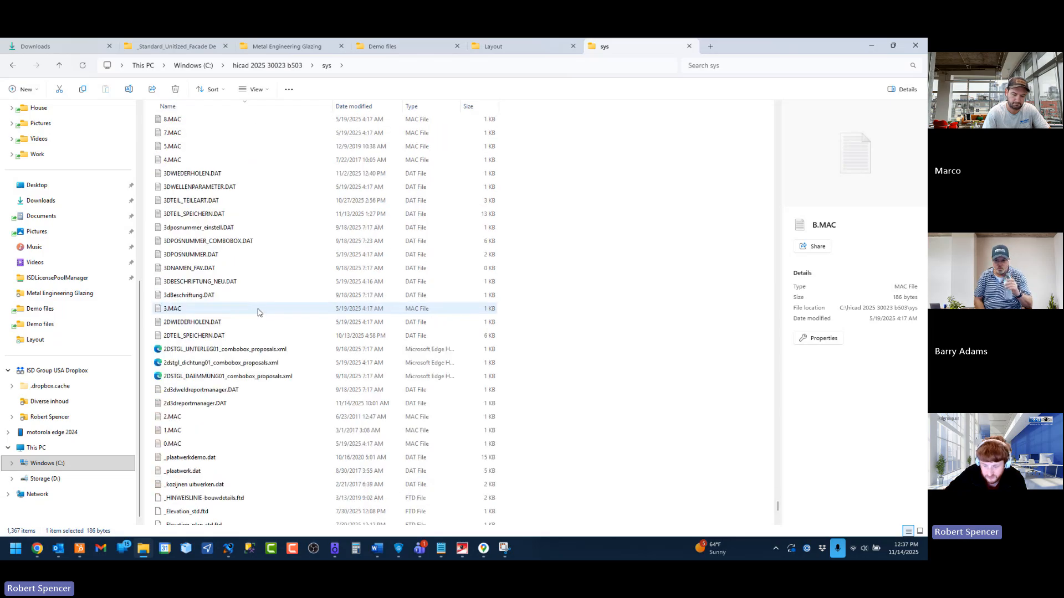
# Step: Sort the sys folder by name in ascending order and open brw_szene_.hdx in Notepad
pyautogui.click(214, 109)
pyautogui.scroll(-10, 216, 261)
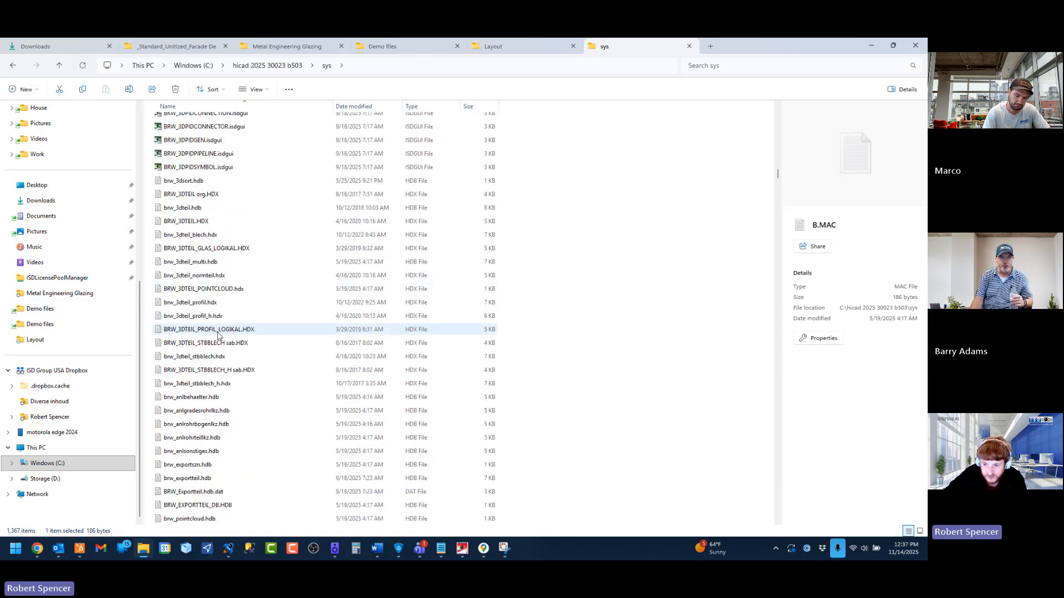
pyautogui.scroll(-5, 218, 335)
pyautogui.scroll(-1, 217, 336)
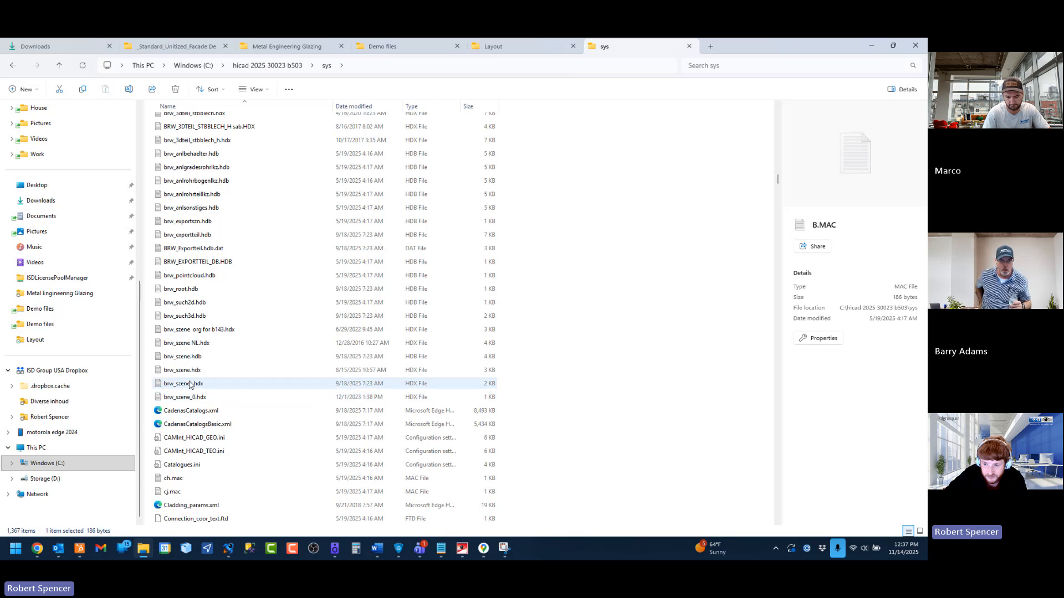
pyautogui.click(174, 385)
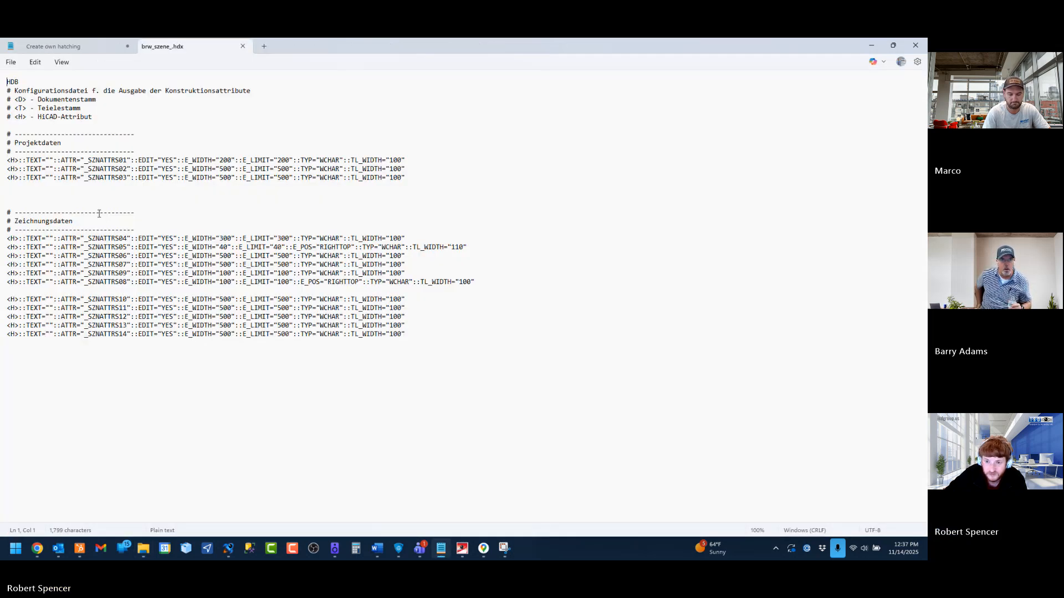
# Step: Switch to HiCAD and open the drawing attributes with the Complete title block, without DB command, moving the dialog aside
pyautogui.click(461, 550)
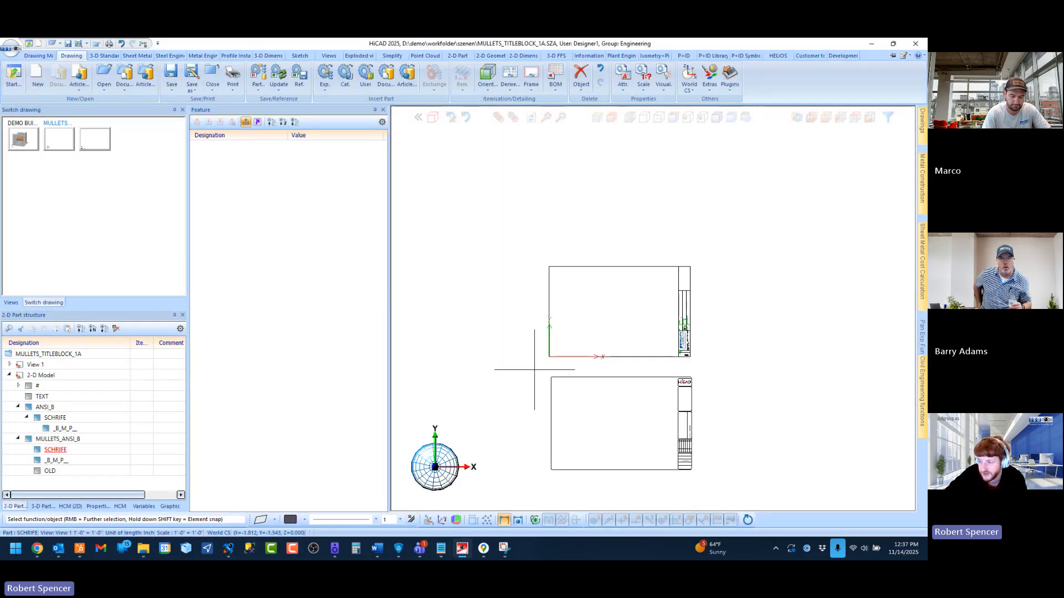
pyautogui.doubleClick(628, 405)
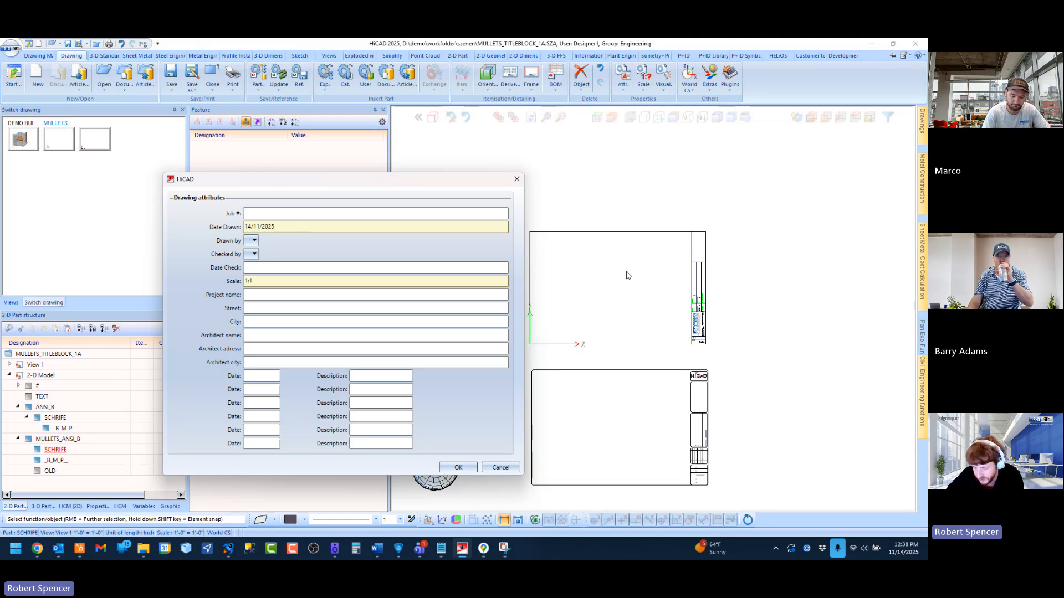
pyautogui.click(517, 178)
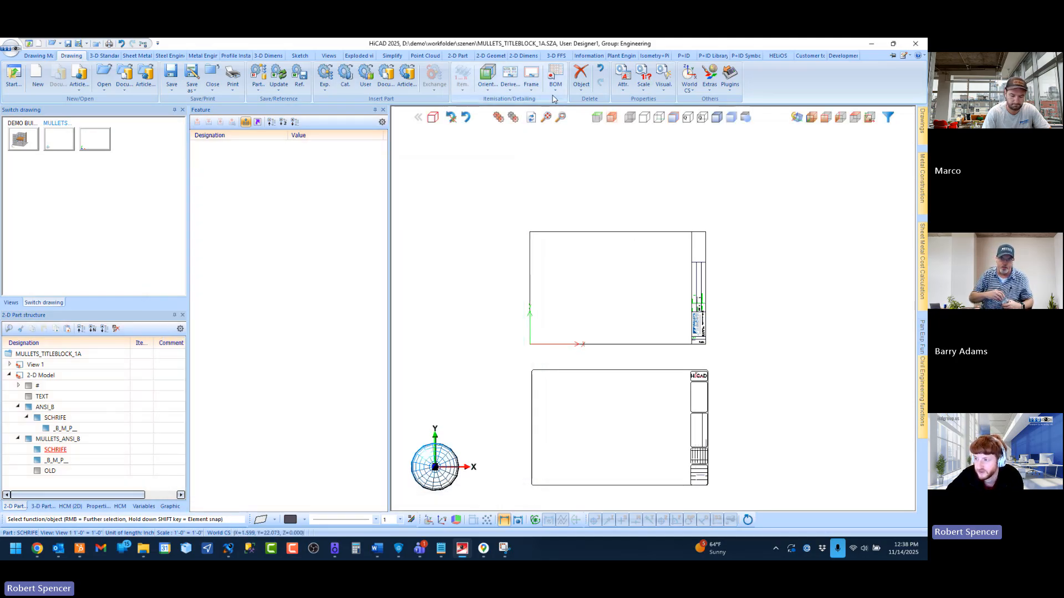
pyautogui.click(529, 91)
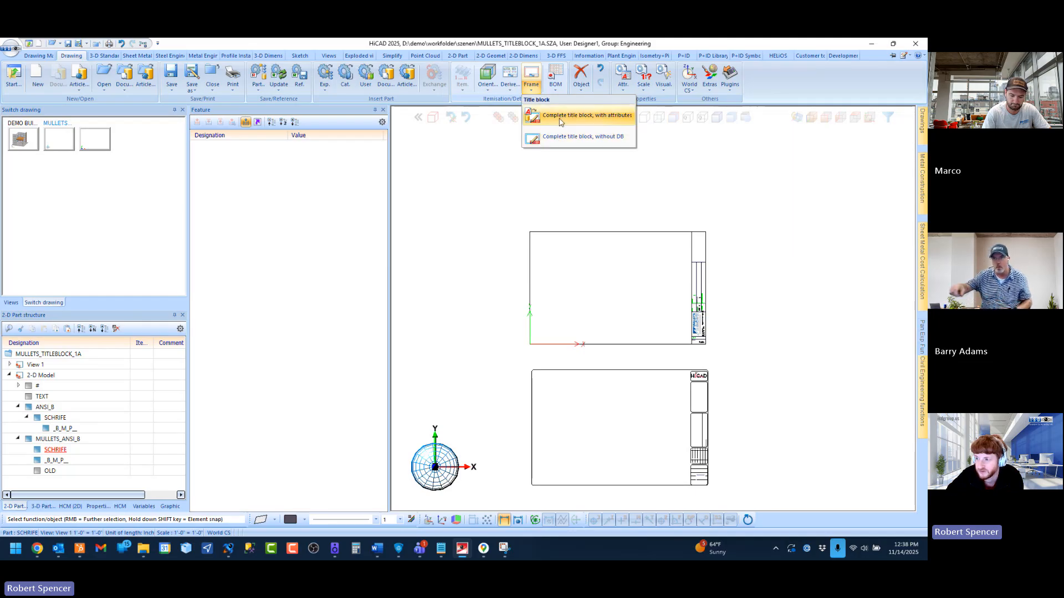
pyautogui.click(560, 141)
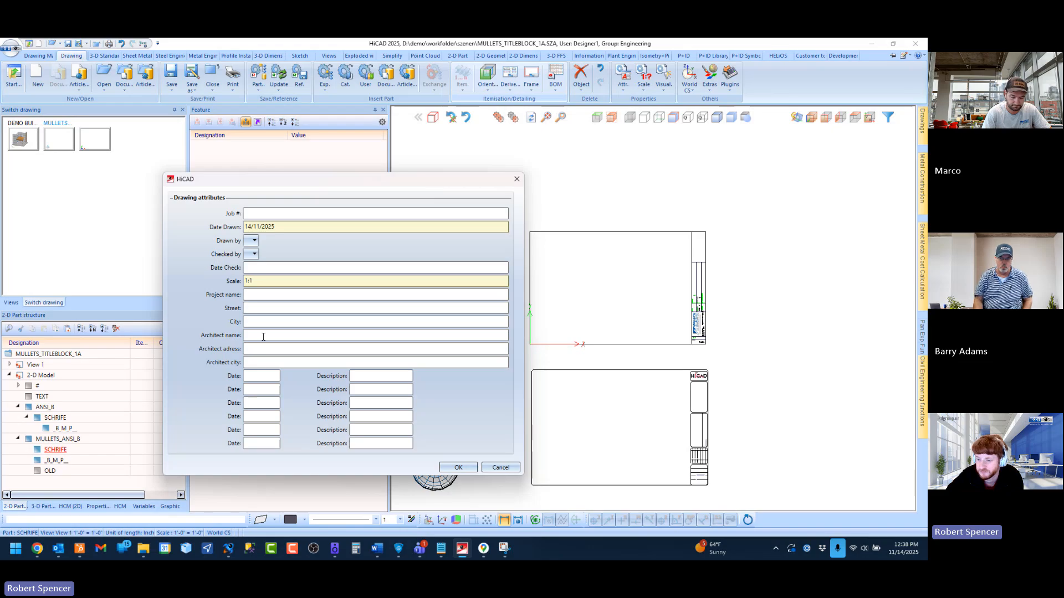
pyautogui.moveTo(255, 183); pyautogui.dragTo(188, 164)
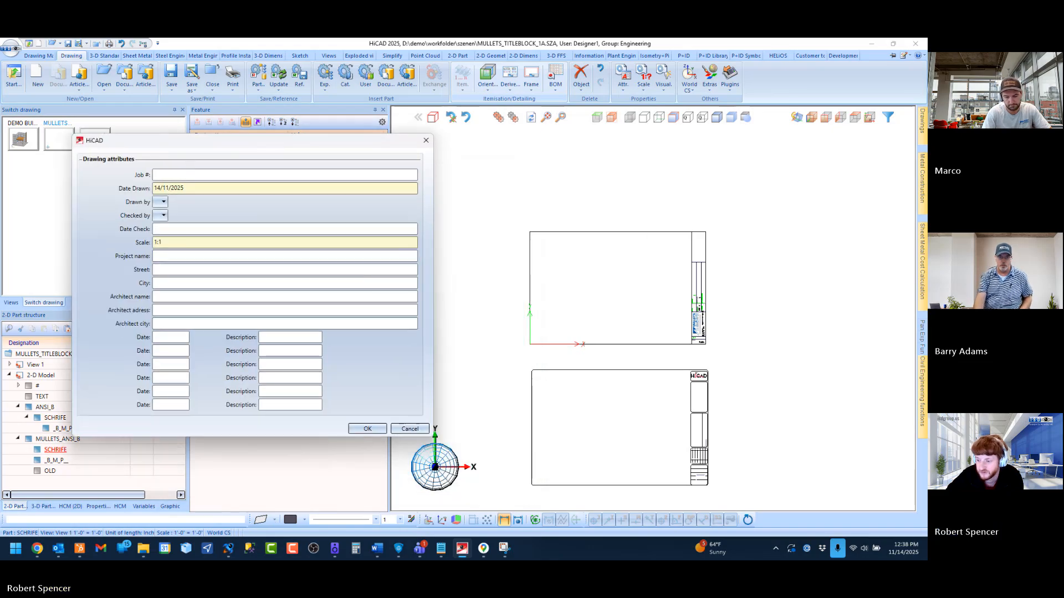
# Step: Return to Notepad, compare brw_szene_.hdx side by side with the drawing attributes dialog, and close the file
pyautogui.click(441, 549)
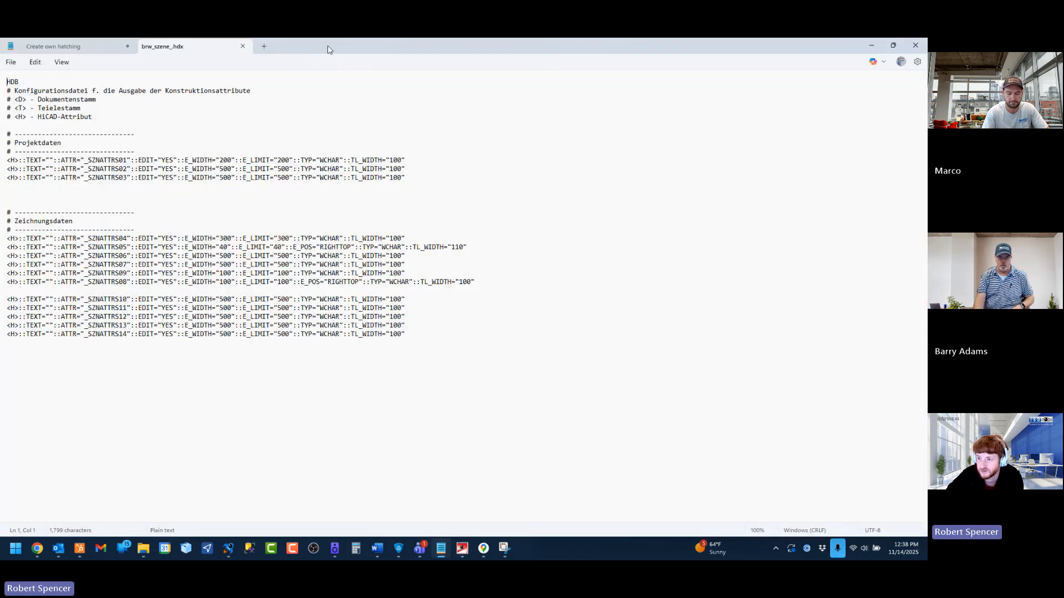
pyautogui.moveTo(328, 47); pyautogui.dragTo(451, 106)
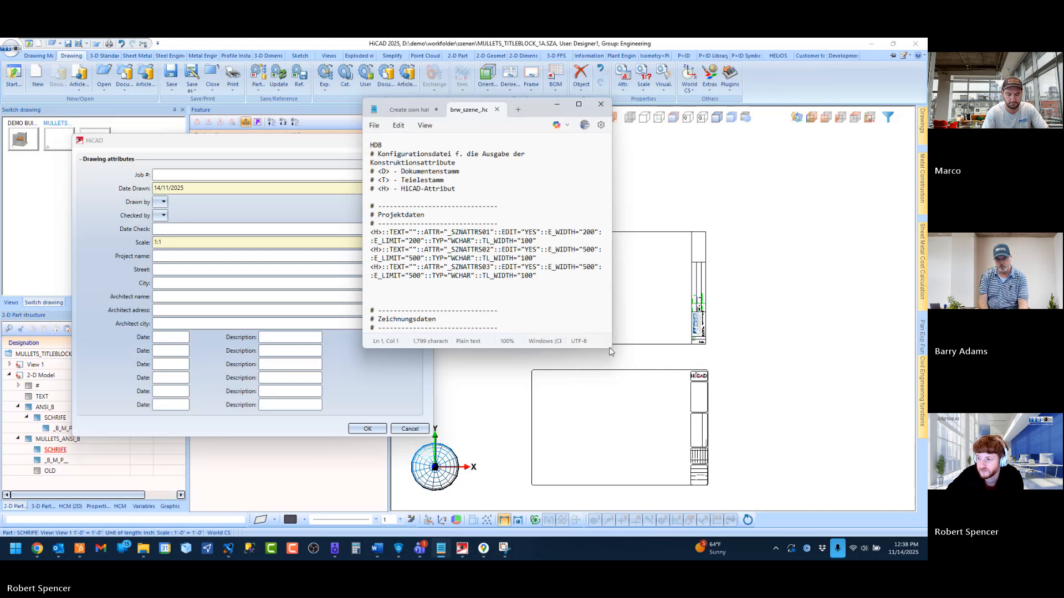
pyautogui.moveTo(610, 351); pyautogui.dragTo(867, 475)
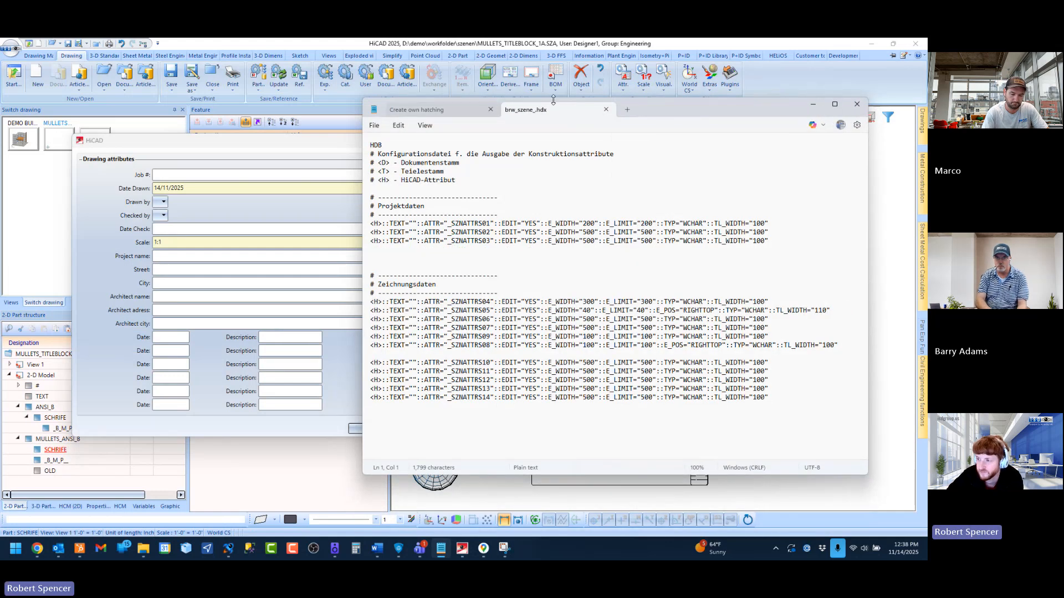
pyautogui.moveTo(649, 105); pyautogui.dragTo(685, 104)
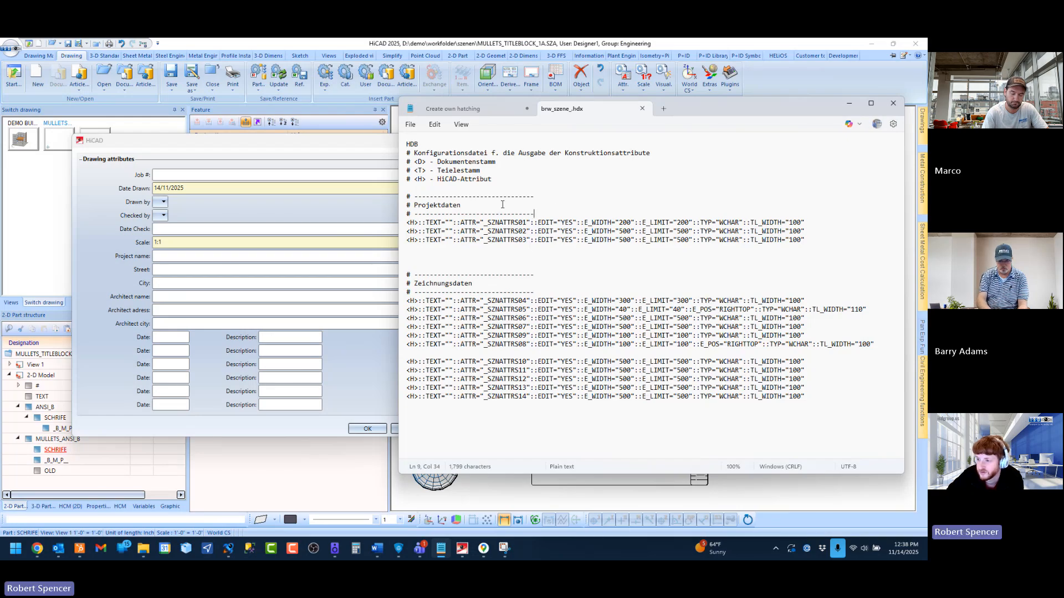
pyautogui.moveTo(484, 223); pyautogui.dragTo(520, 222)
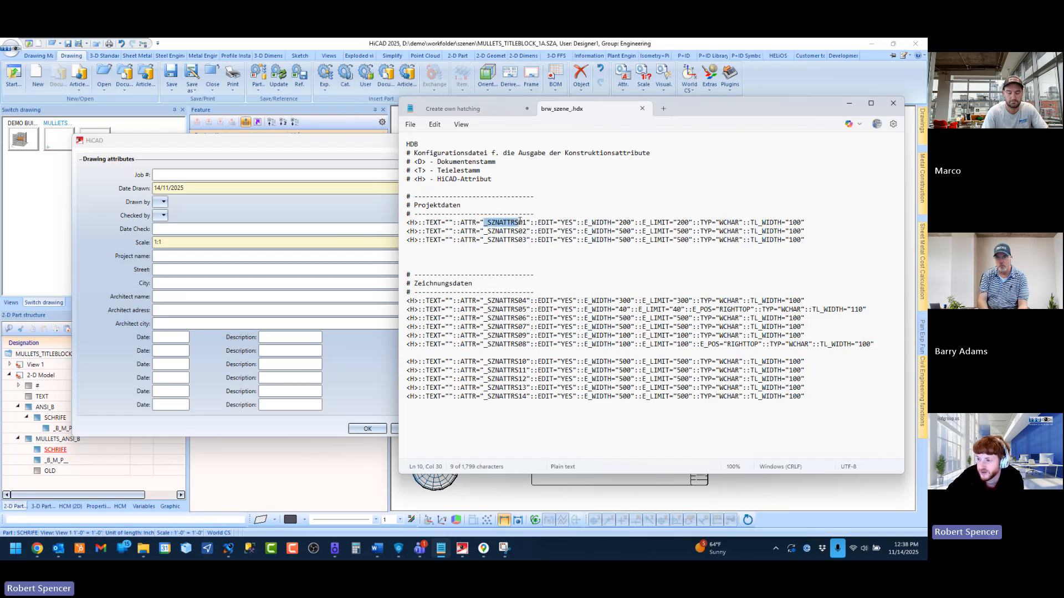
pyautogui.click(527, 223)
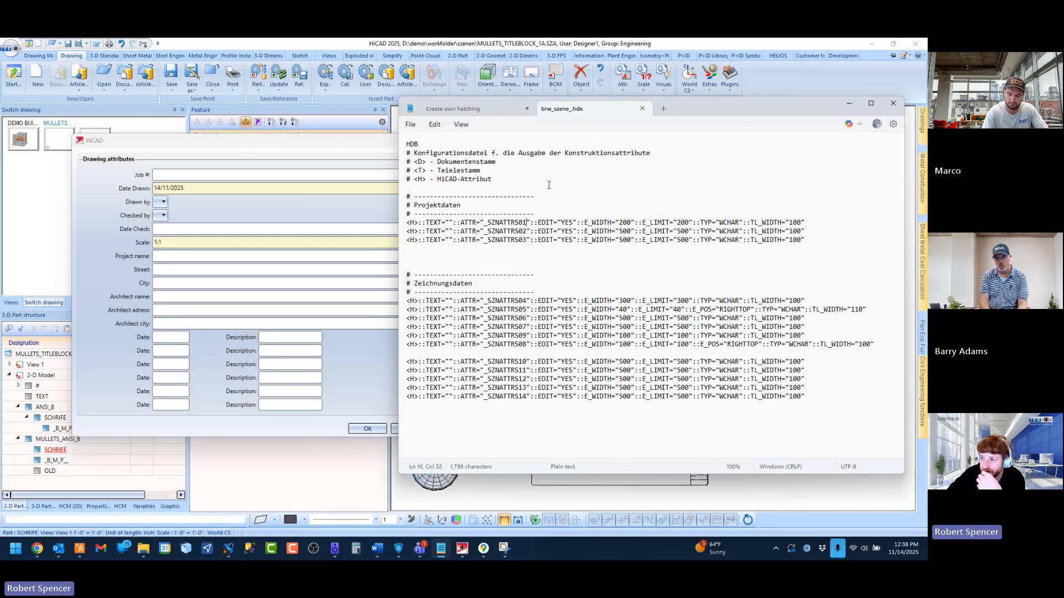
pyautogui.click(642, 110)
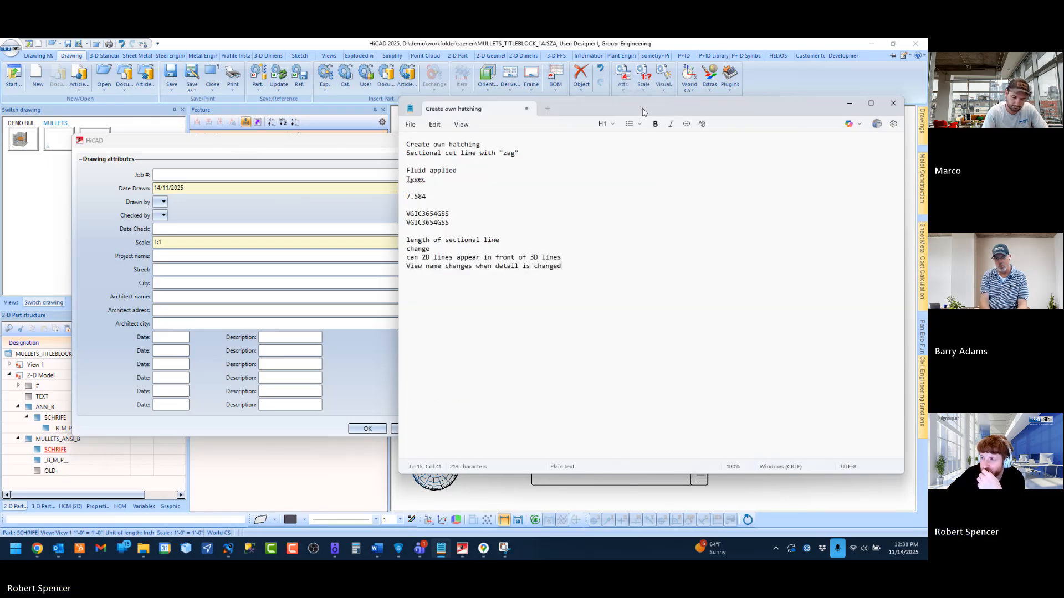
# Step: Switch to File Explorer and open brw_szene.hdx from the sys folder in a maximized Notepad window
pyautogui.click(143, 549)
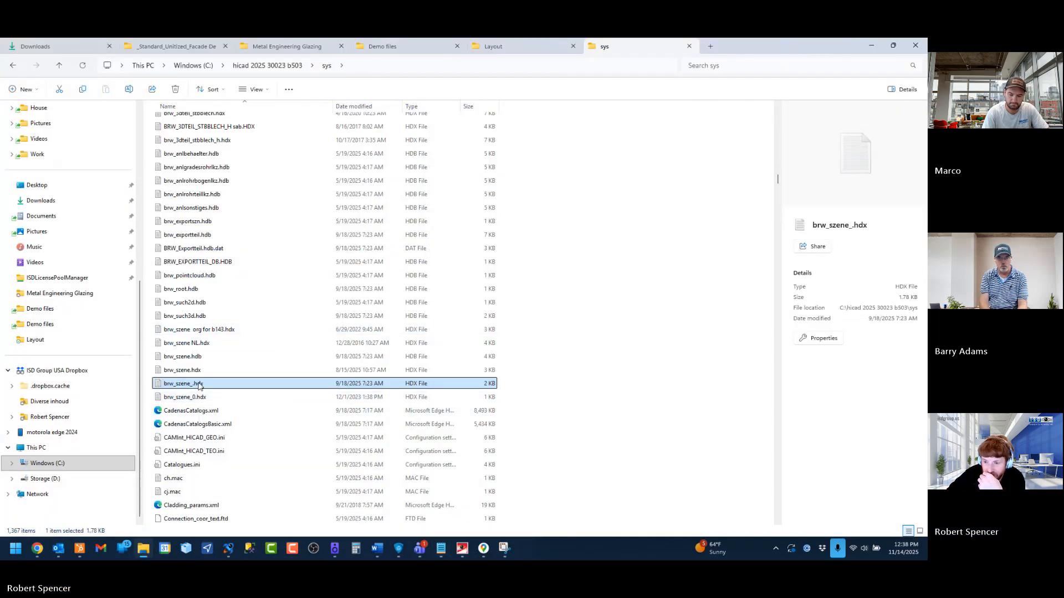
pyautogui.click(199, 370)
pyautogui.doubleClick(199, 371)
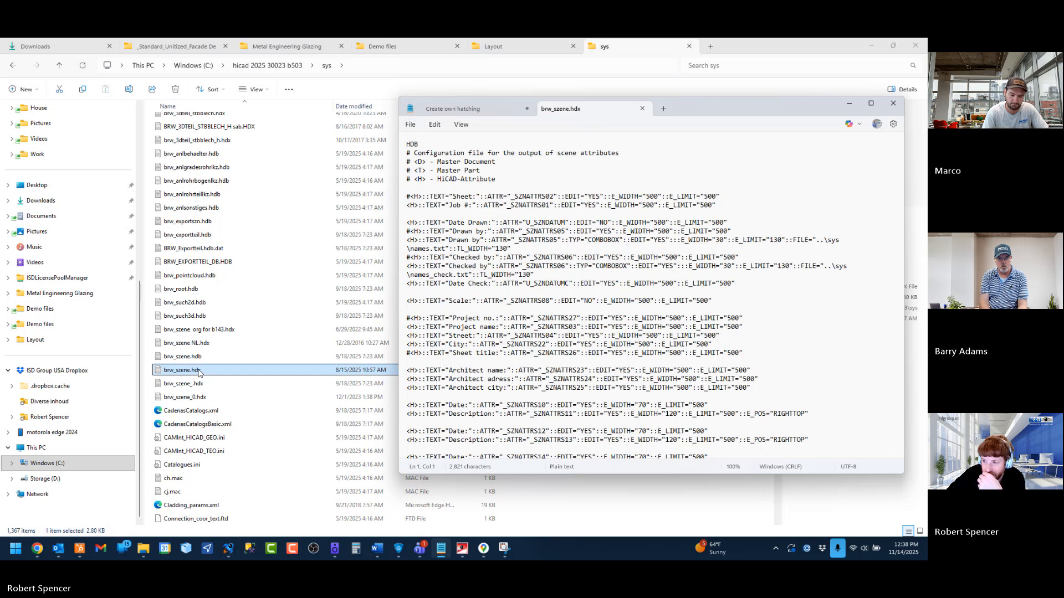
pyautogui.click(870, 103)
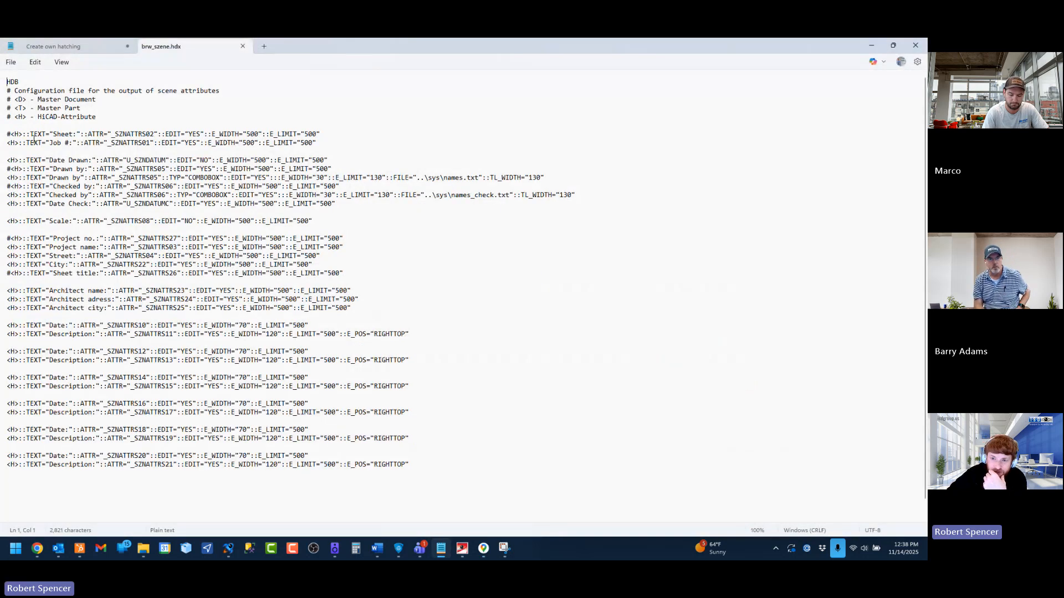
# Step: Examine the Date Drawn entry and the lines commented out with # for Drawn by, Checked by and Project no
pyautogui.moveTo(8, 161); pyautogui.dragTo(140, 160)
pyautogui.click(323, 160)
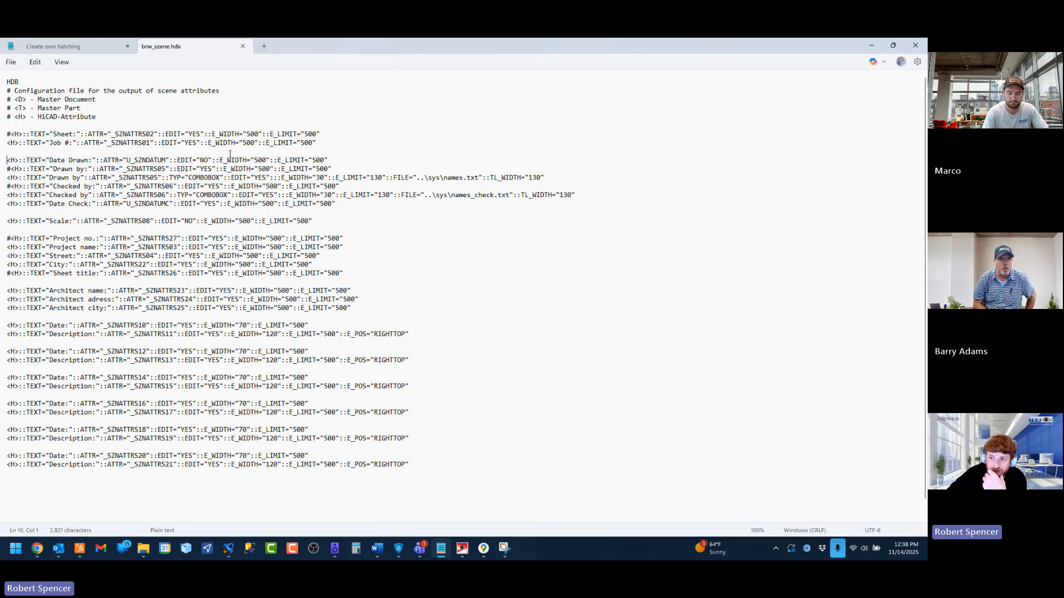
pyautogui.moveTo(49, 160)
pyautogui.mouseDown()
pyautogui.moveTo(89, 160)
pyautogui.moveTo(84, 169)
pyautogui.mouseUp()
pyautogui.click(84, 169)
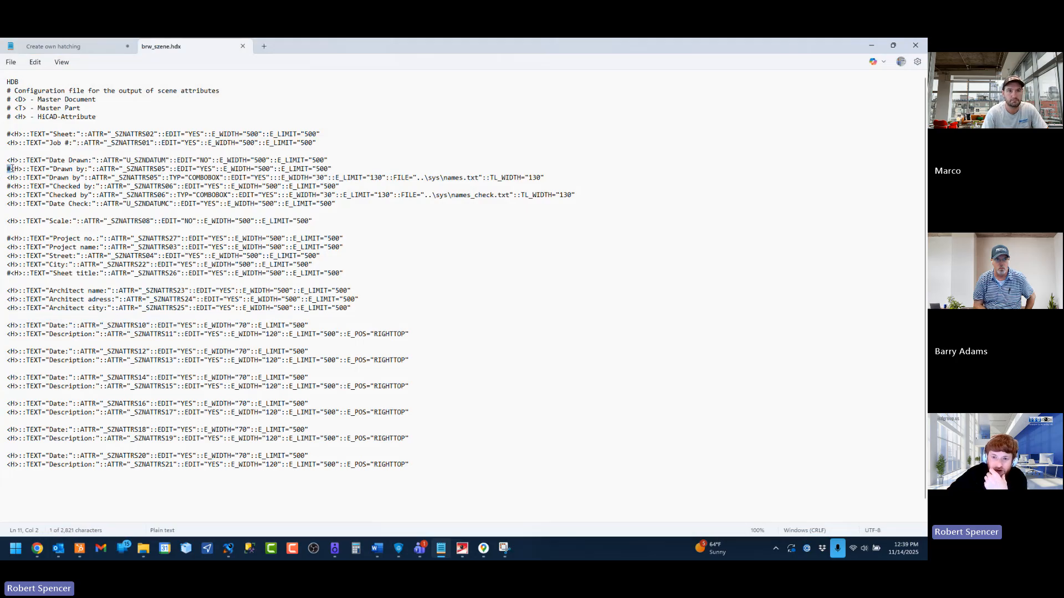
pyautogui.click(8, 168)
pyautogui.click(8, 186)
pyautogui.write('#')
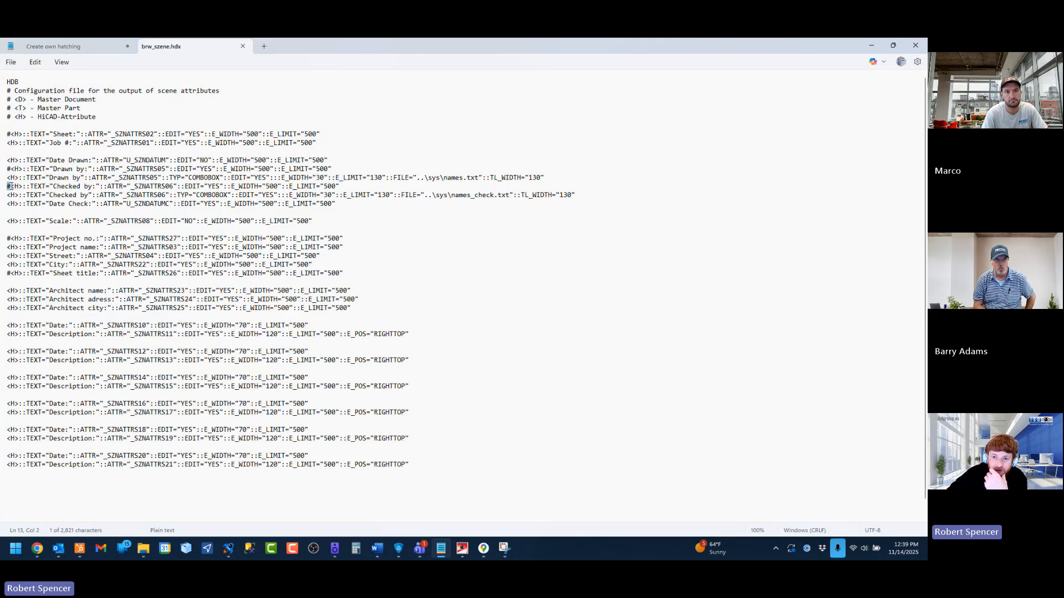
pyautogui.click(5, 236)
pyautogui.click(32, 238)
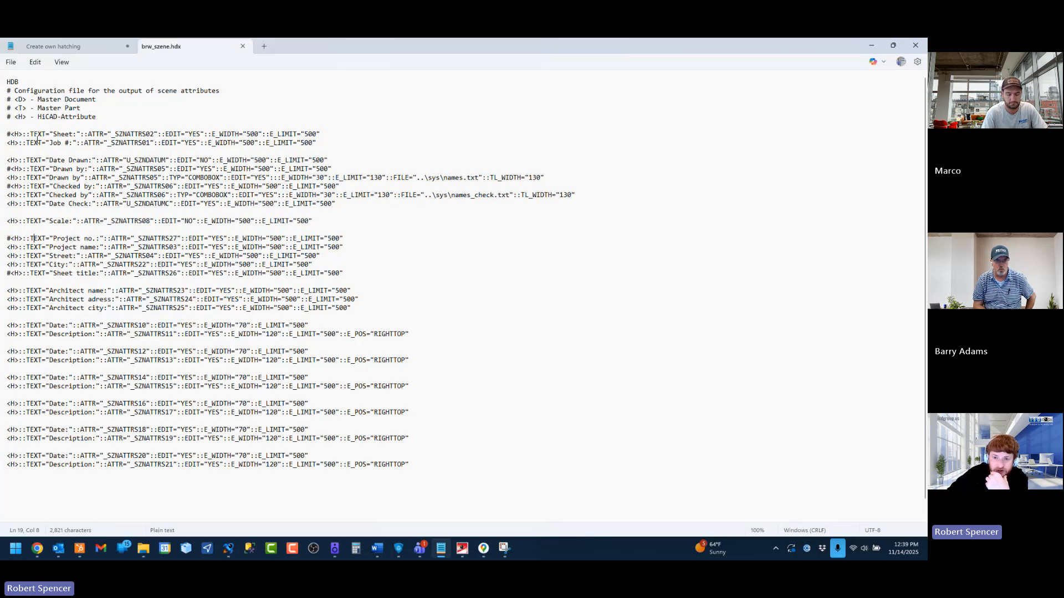
# Step: Examine the Job # line's label text, _SZNATTRS01 attribute, EDIT option, E_WIDTH and E_LIMIT settings
pyautogui.moveTo(49, 142); pyautogui.dragTo(67, 143)
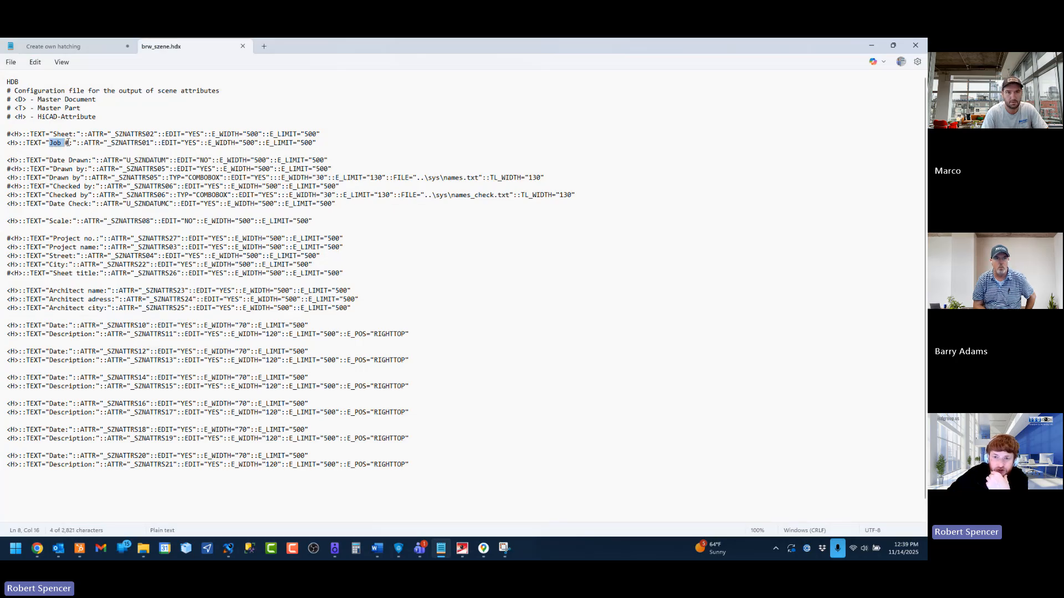
pyautogui.click(112, 144)
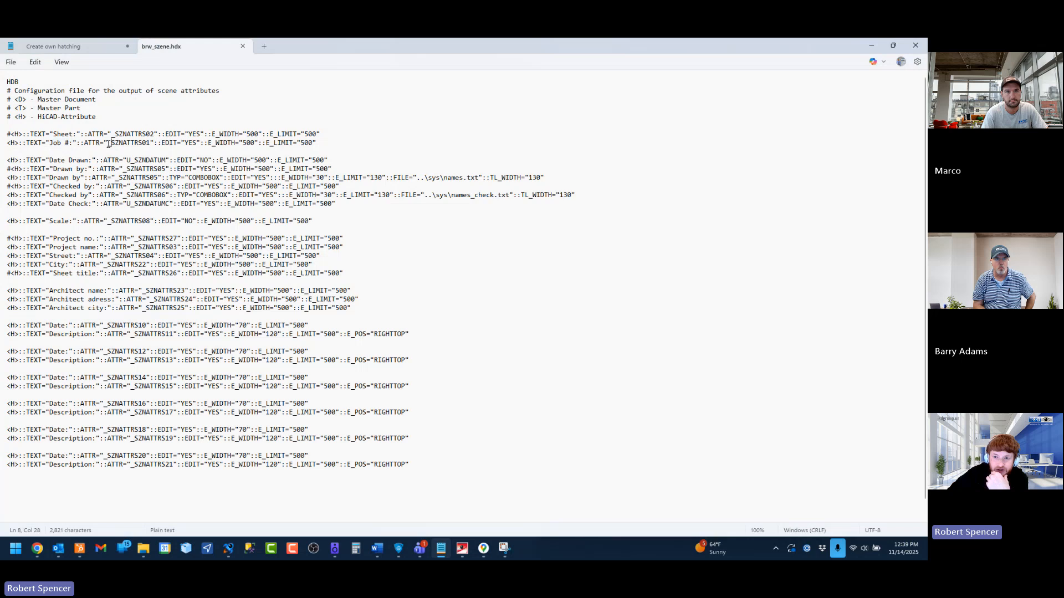
pyautogui.doubleClick(109, 143)
pyautogui.press('Right')
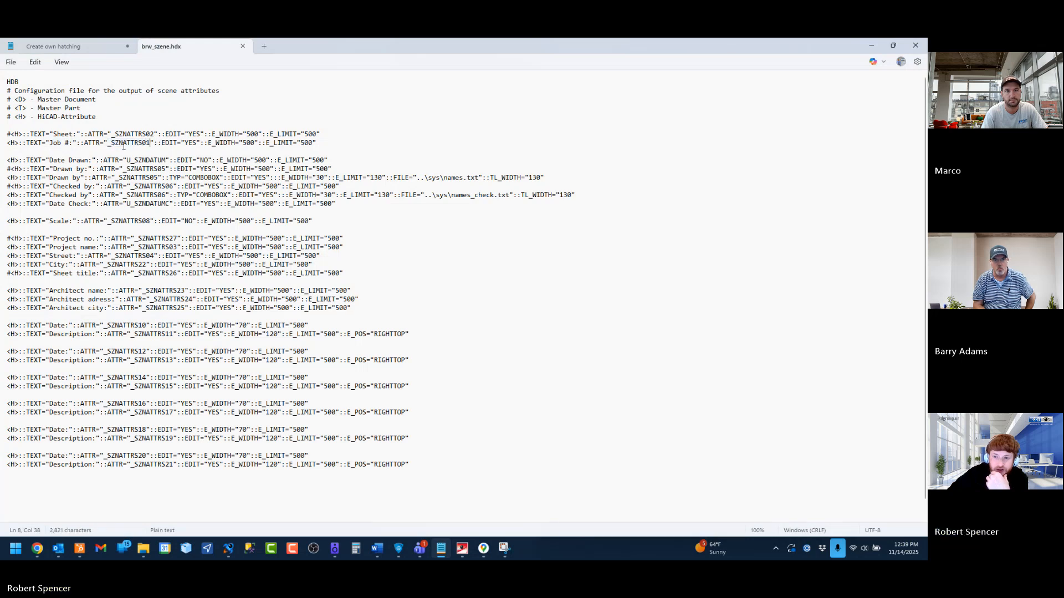
pyautogui.moveTo(148, 143)
pyautogui.mouseDown()
pyautogui.moveTo(123, 143)
pyautogui.moveTo(151, 142)
pyautogui.mouseUp()
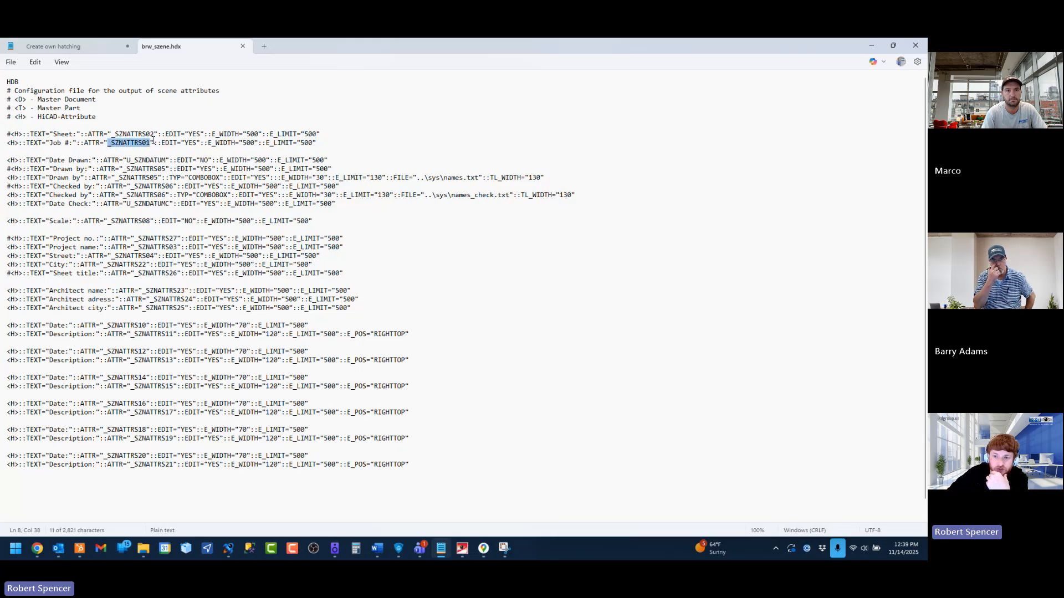
pyautogui.click(129, 151)
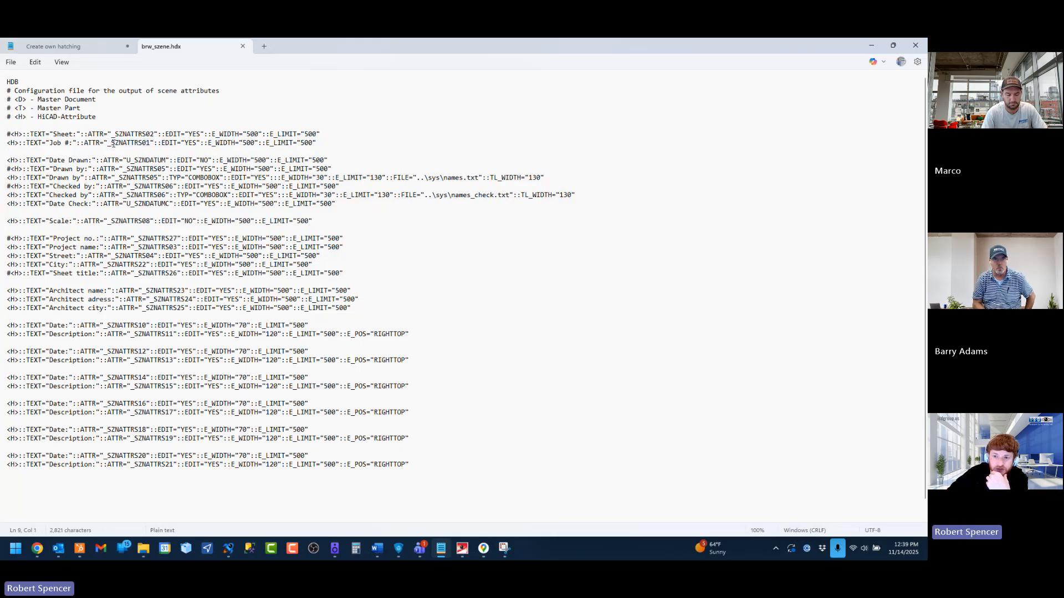
pyautogui.moveTo(112, 144); pyautogui.dragTo(253, 143)
pyautogui.click(114, 145)
pyautogui.click(147, 144)
pyautogui.click(193, 144)
pyautogui.click(256, 143)
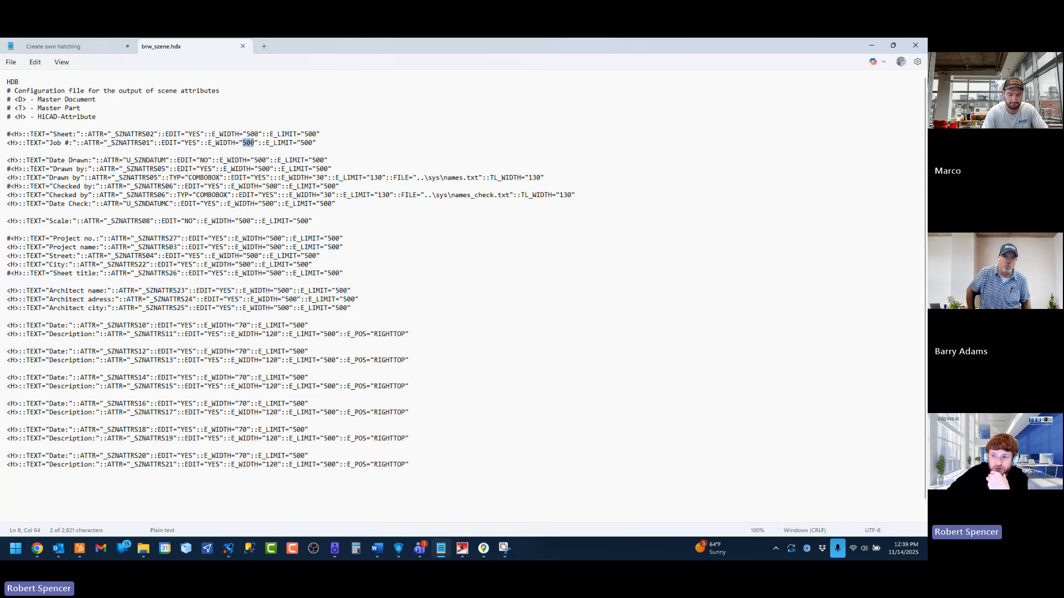
pyautogui.click(253, 143)
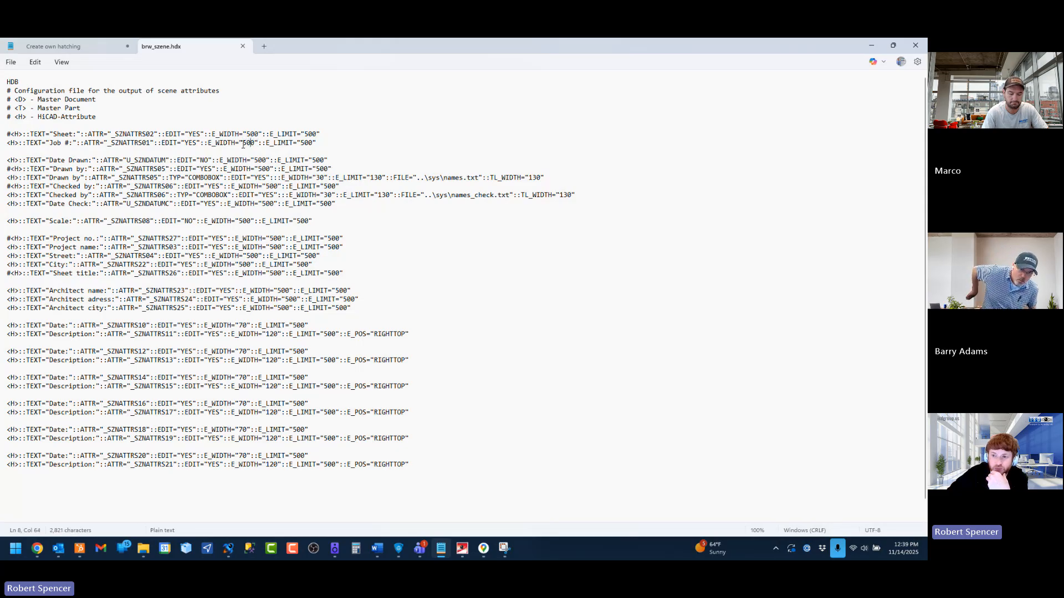
pyautogui.doubleClick(274, 145)
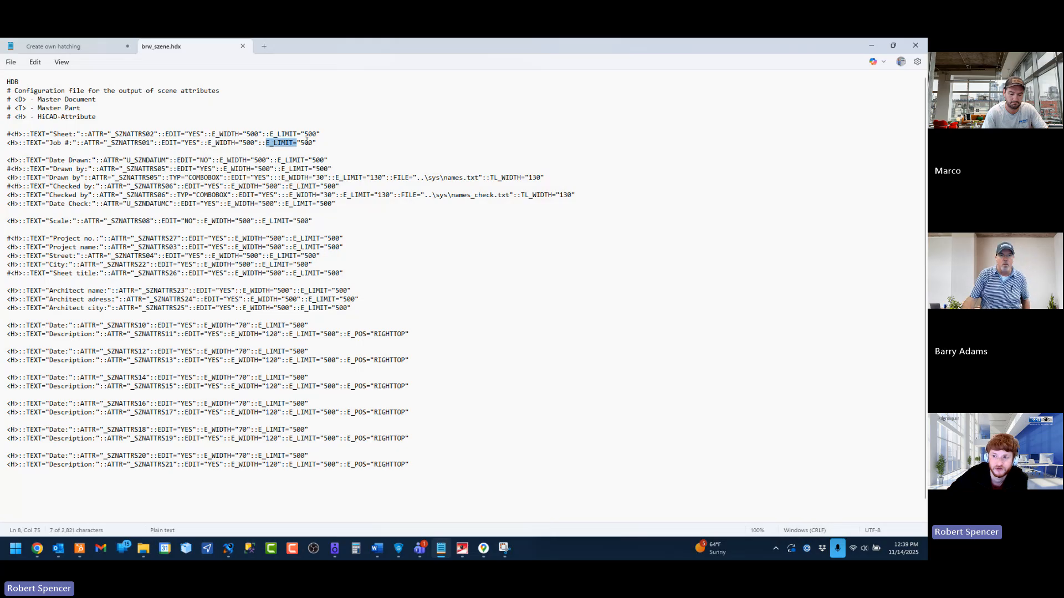
pyautogui.click(319, 142)
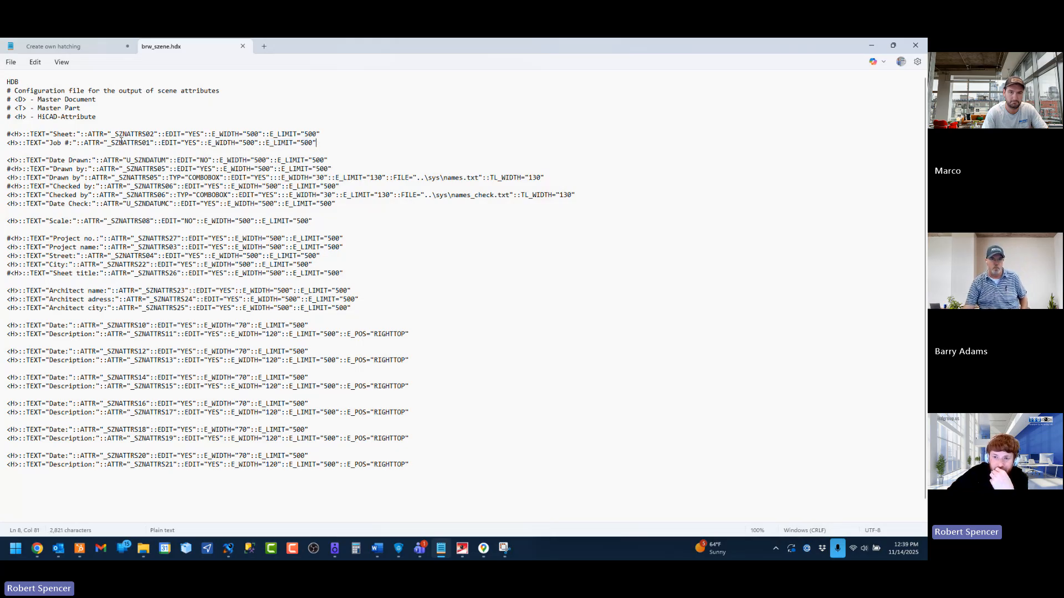
# Step: Return to HiCAD, cancel the drawing attributes dialog, and inspect the fields of the MULLETS and lower HiCAD title blocks
pyautogui.click(870, 42)
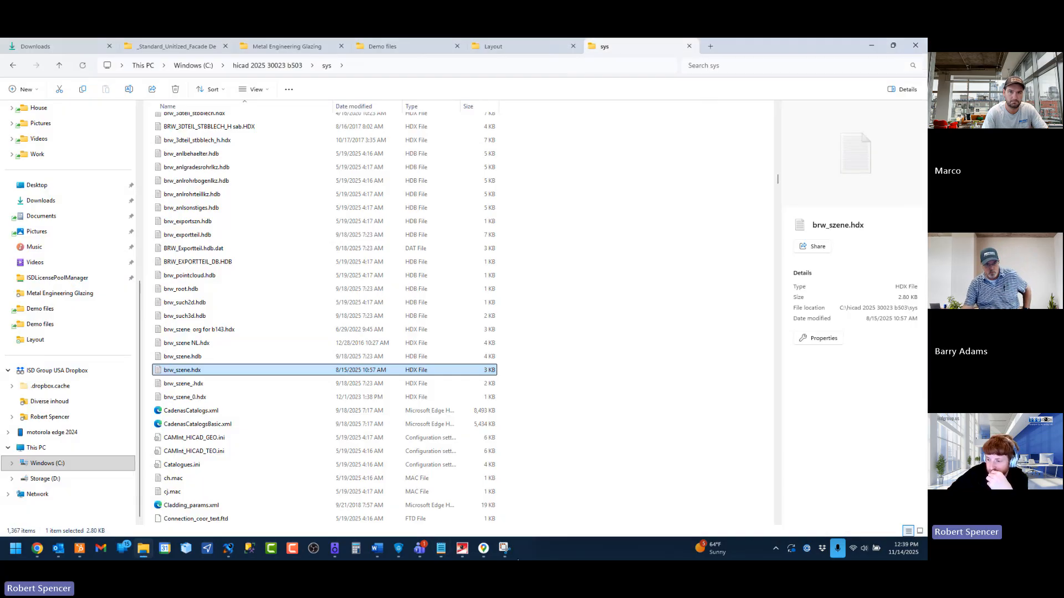
pyautogui.click(463, 549)
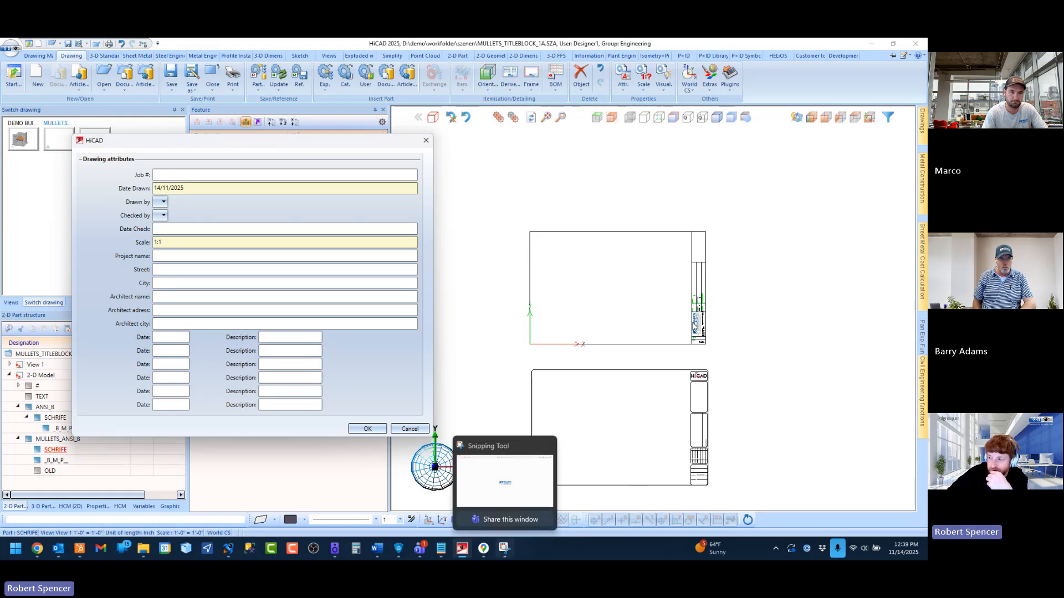
pyautogui.click(410, 429)
pyautogui.scroll(5, 727, 322)
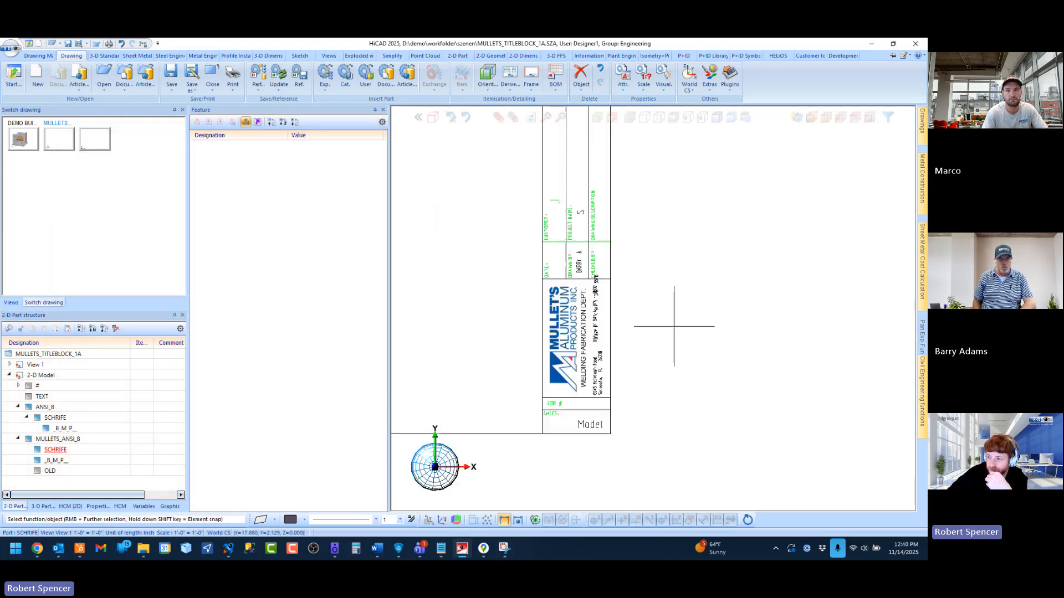
pyautogui.scroll(-6, 674, 326)
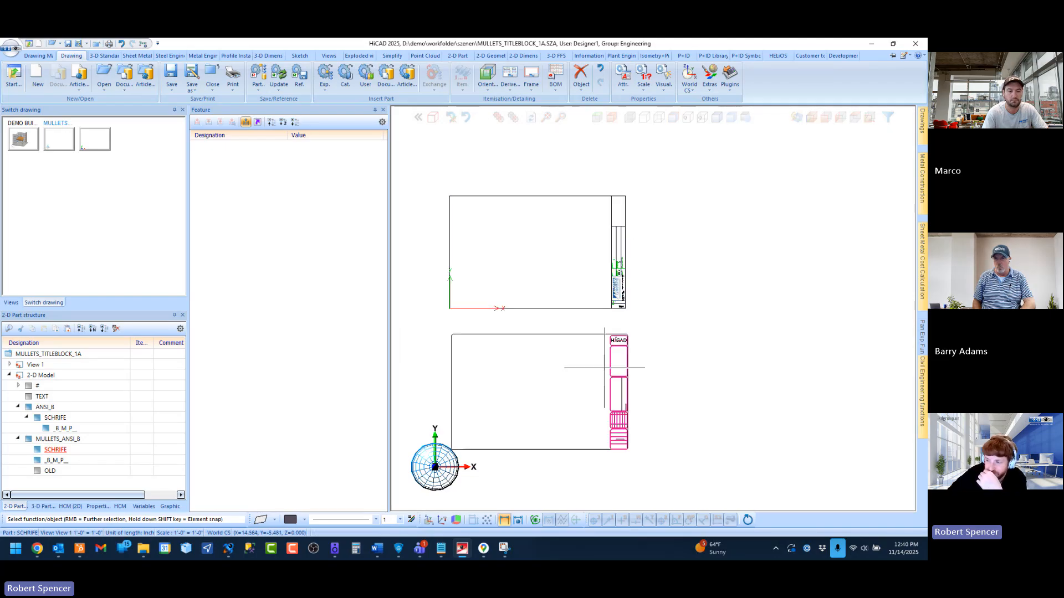
pyautogui.scroll(5, 610, 433)
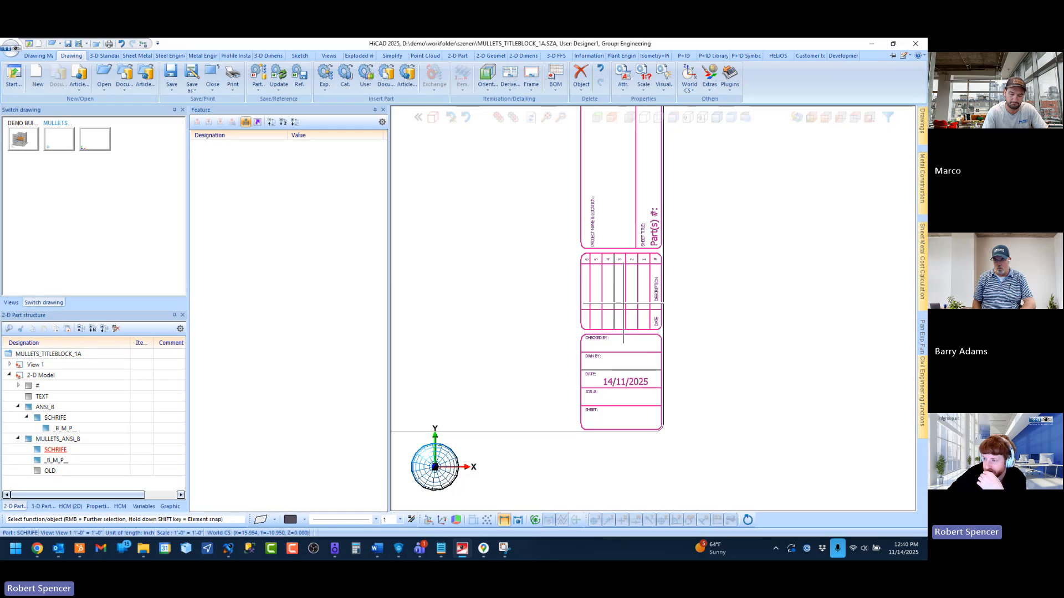
pyautogui.scroll(2, 598, 424)
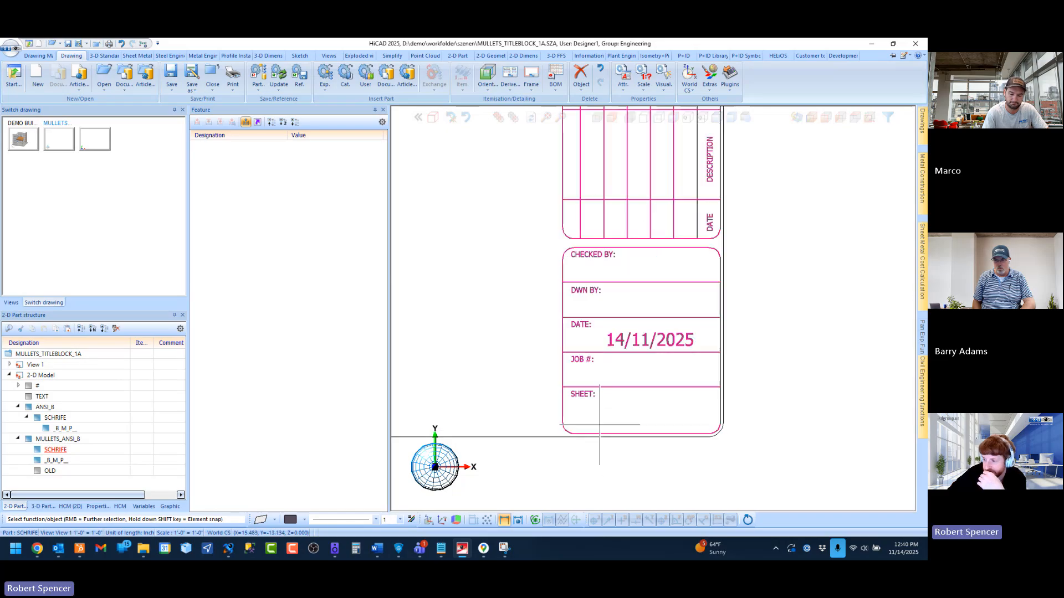
# Step: Display the text insertion points, check the attribute placeholder behind the SHEET value, and close it without changes
pyautogui.click(143, 43)
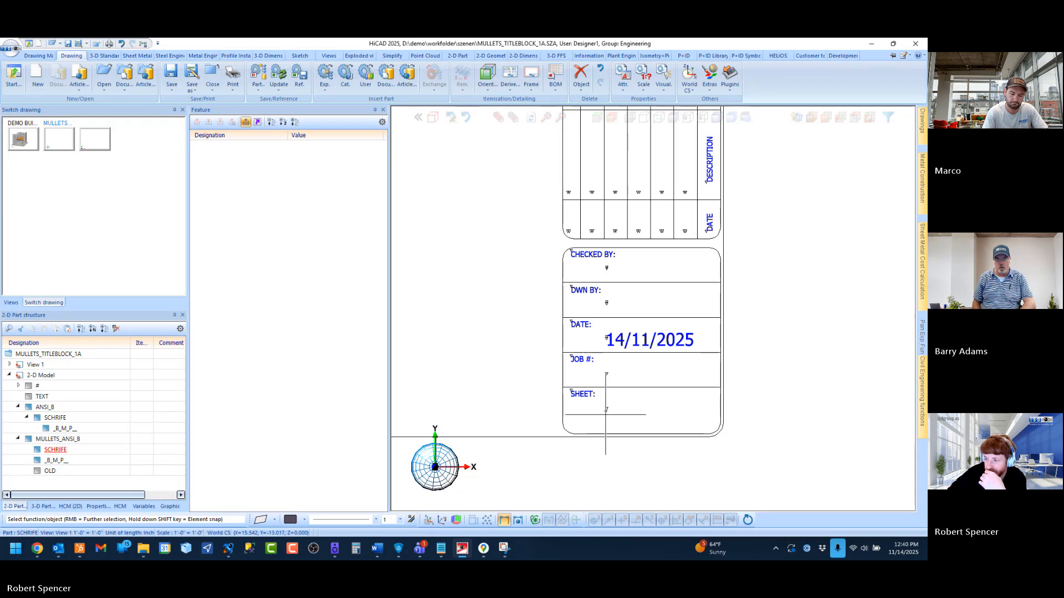
pyautogui.scroll(2, 605, 412)
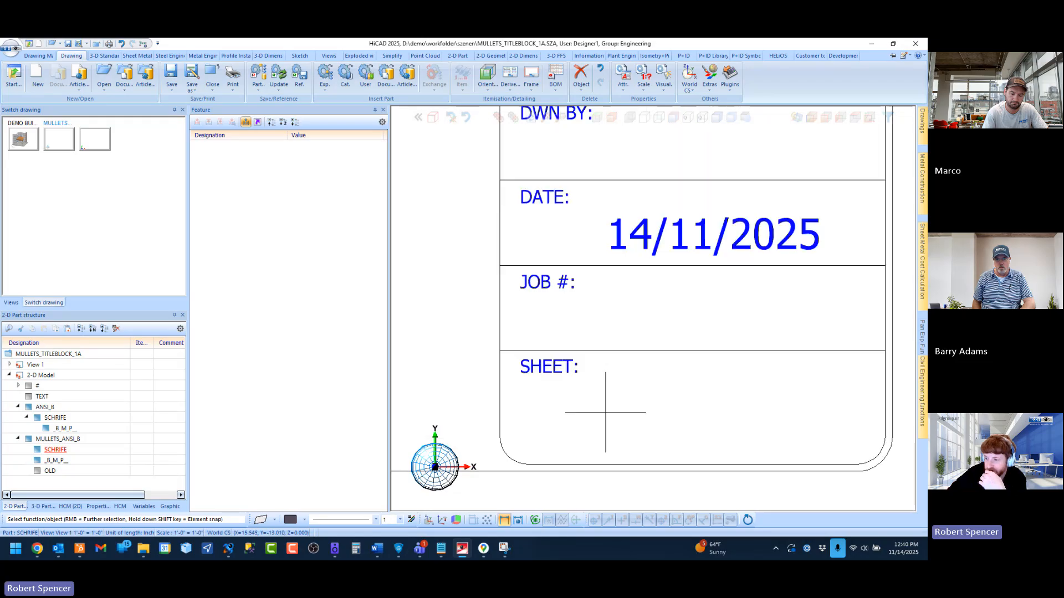
pyautogui.click(143, 44)
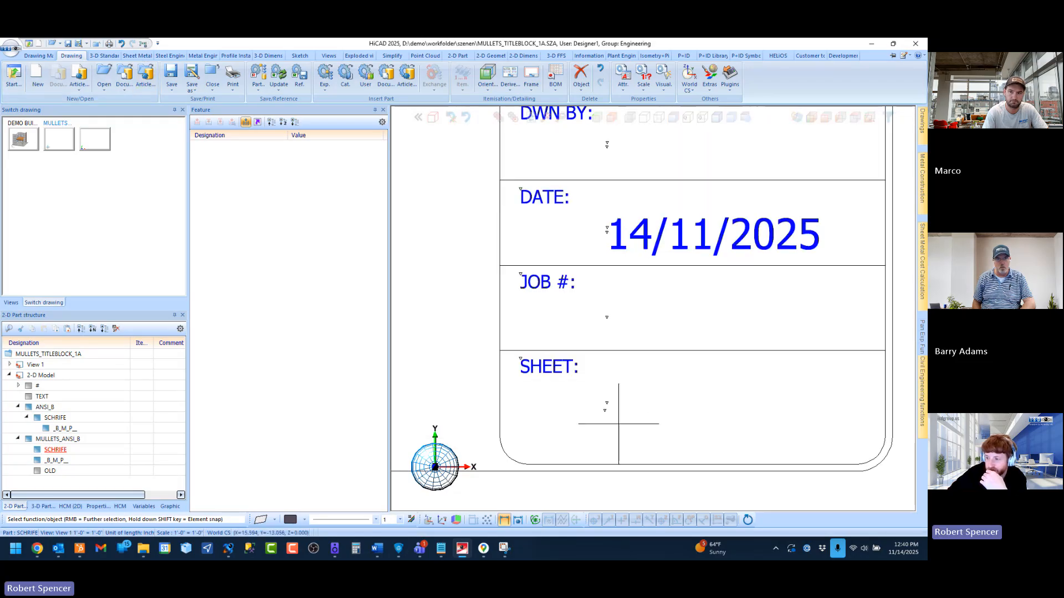
pyautogui.doubleClick(605, 411)
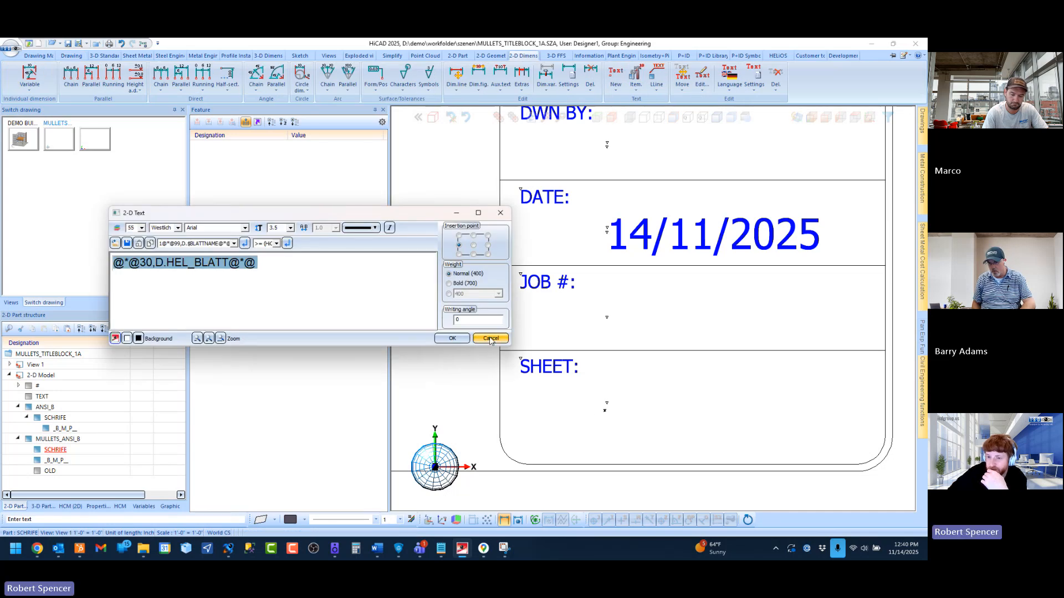
pyautogui.click(491, 338)
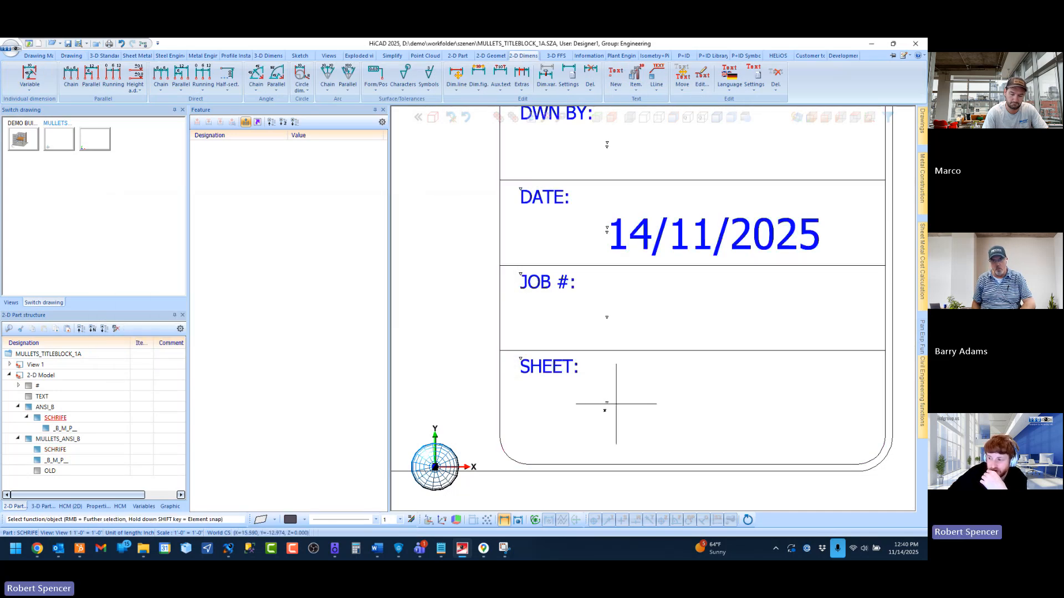
pyautogui.scroll(-3, 610, 406)
pyautogui.scroll(3, 610, 406)
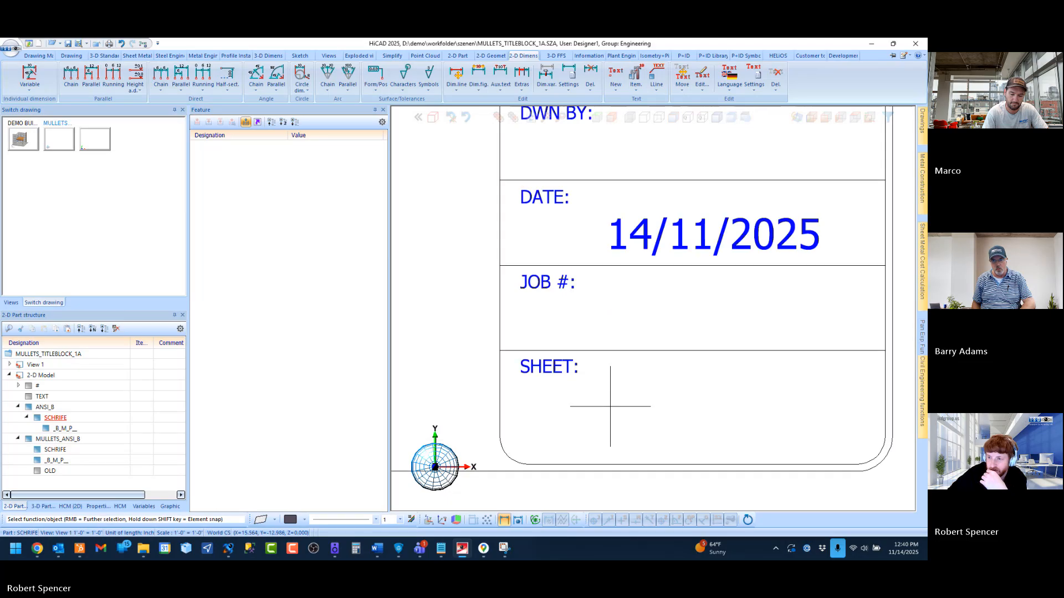
pyautogui.scroll(-1, 610, 407)
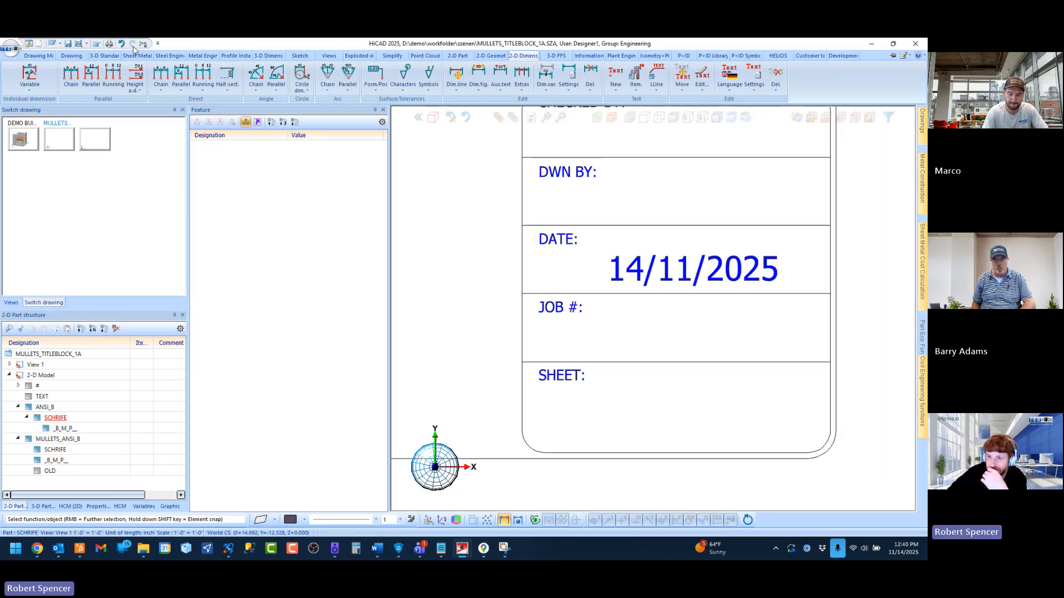
# Step: Turn on the text insertion points, check the attribute name in the JOB # placeholder, and cancel the text edit
pyautogui.click(591, 56)
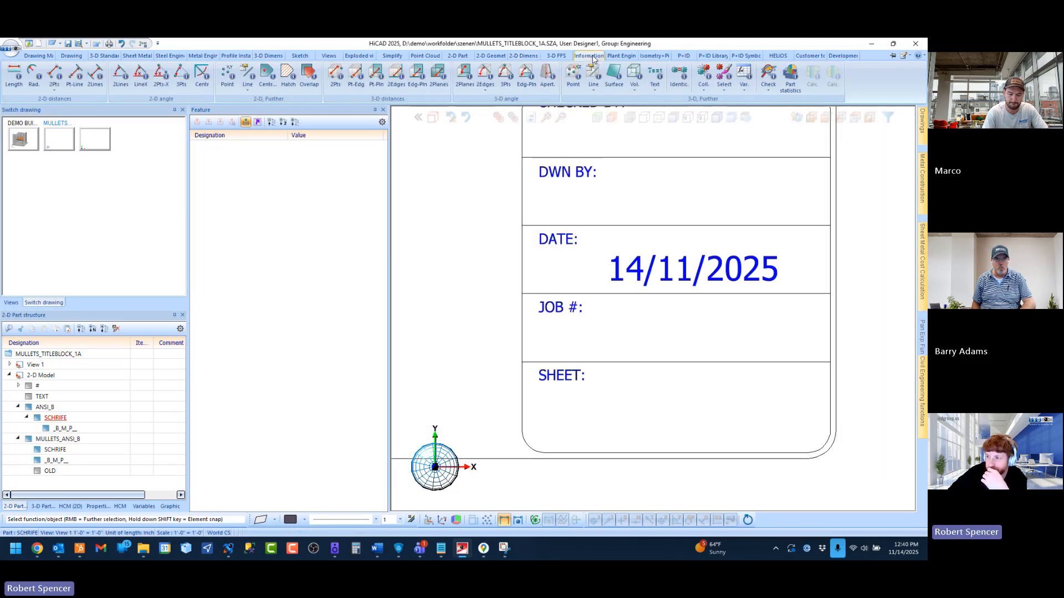
pyautogui.click(654, 83)
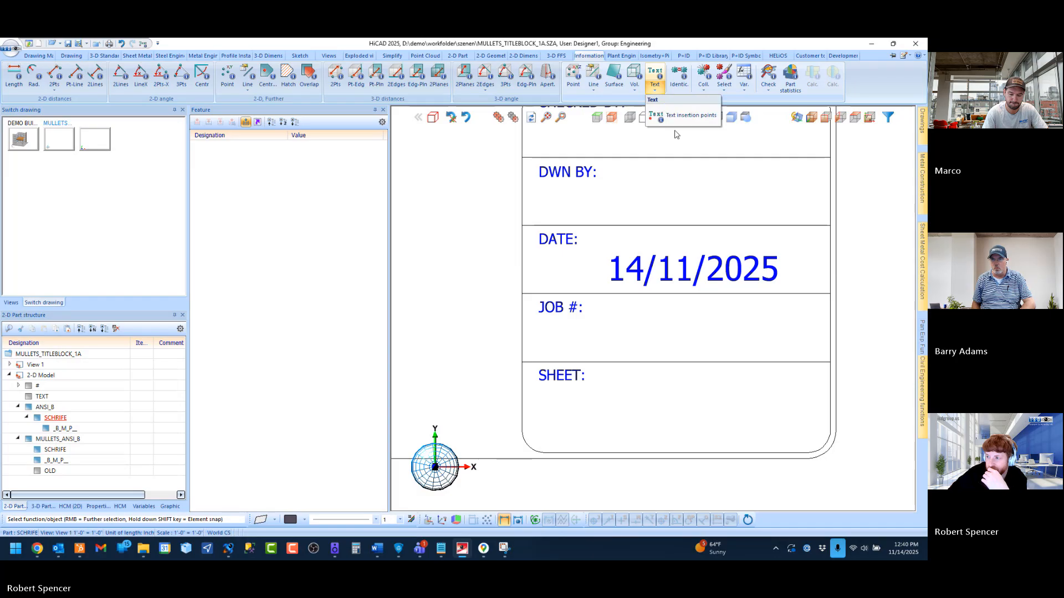
pyautogui.click(685, 115)
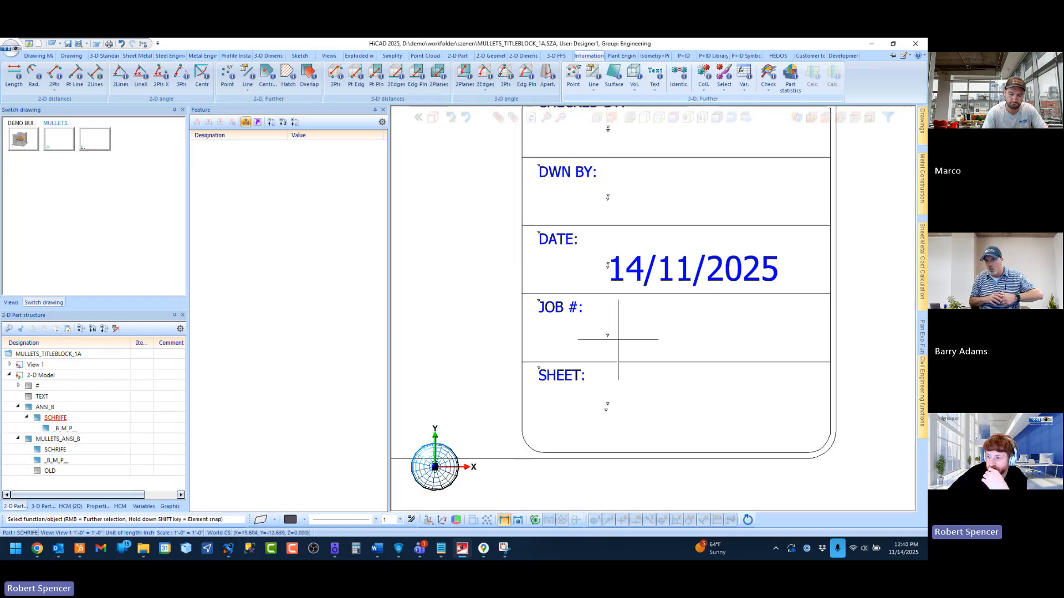
pyautogui.click(608, 337)
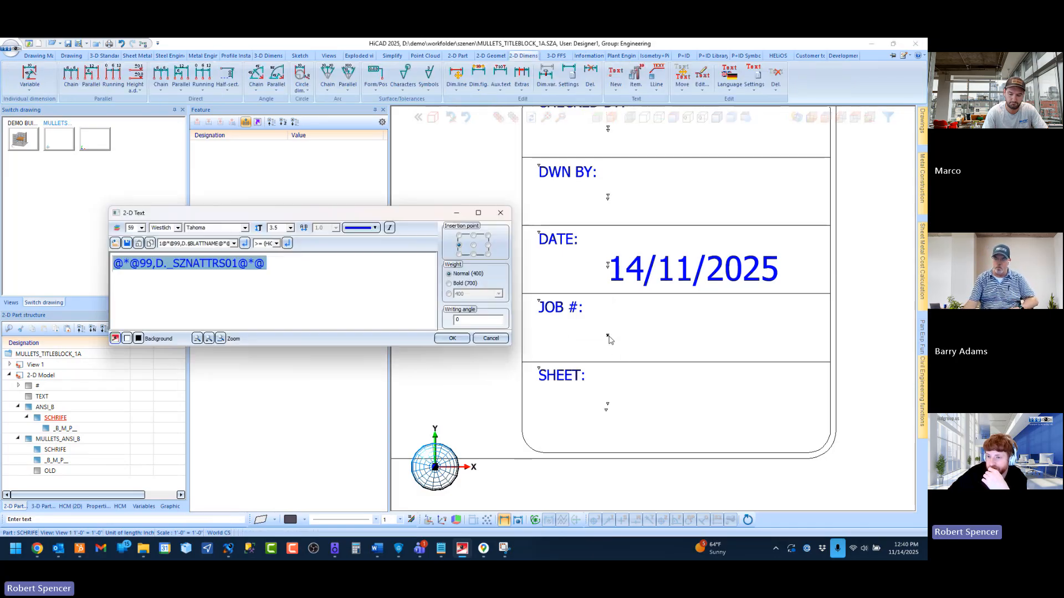
pyautogui.click(185, 263)
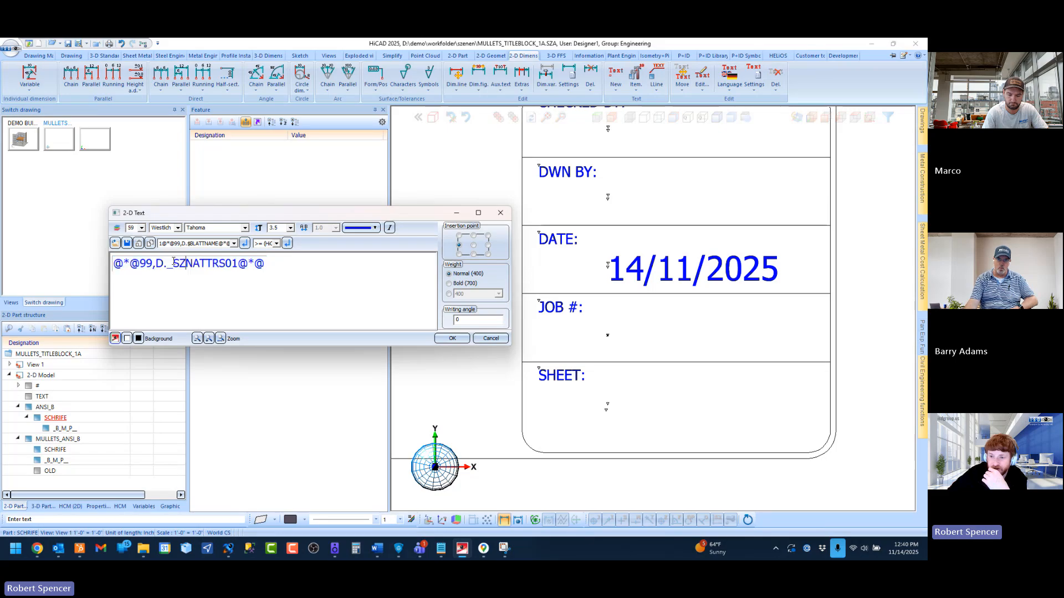
pyautogui.moveTo(174, 263); pyautogui.dragTo(238, 269)
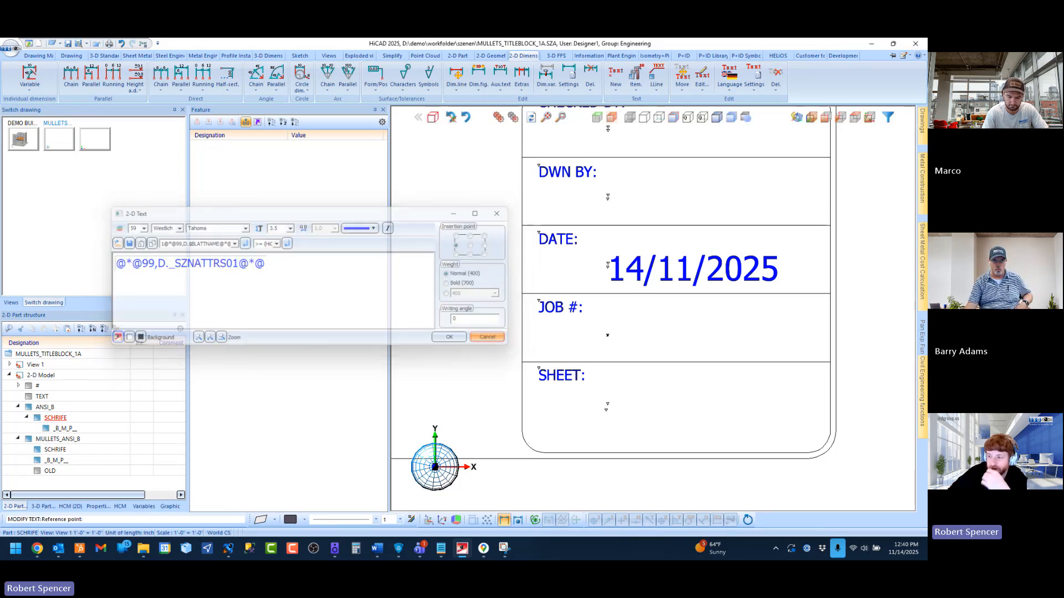
pyautogui.click(490, 338)
# Step: Open the drawing attributes dialog, compare its Job # field with the title block's JOB # box, and cancel
pyautogui.doubleClick(515, 344)
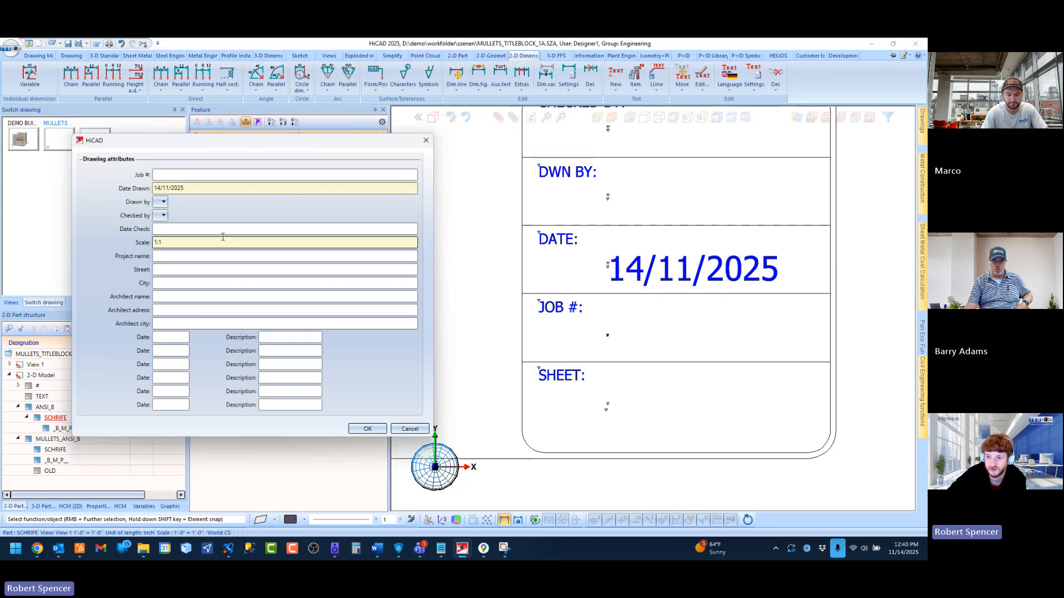
pyautogui.click(165, 177)
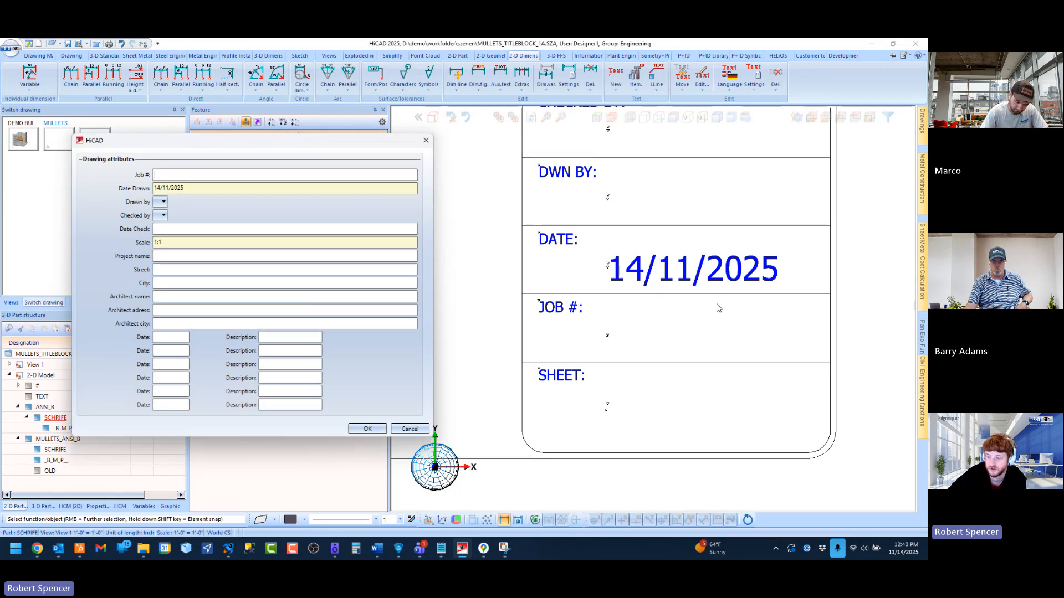
pyautogui.click(422, 429)
# Step: Activate the MULLETS_ANSI_B part and examine the JOB # and SHEET boxes below the Mullet's logo in the upper title block
pyautogui.scroll(-5, 560, 391)
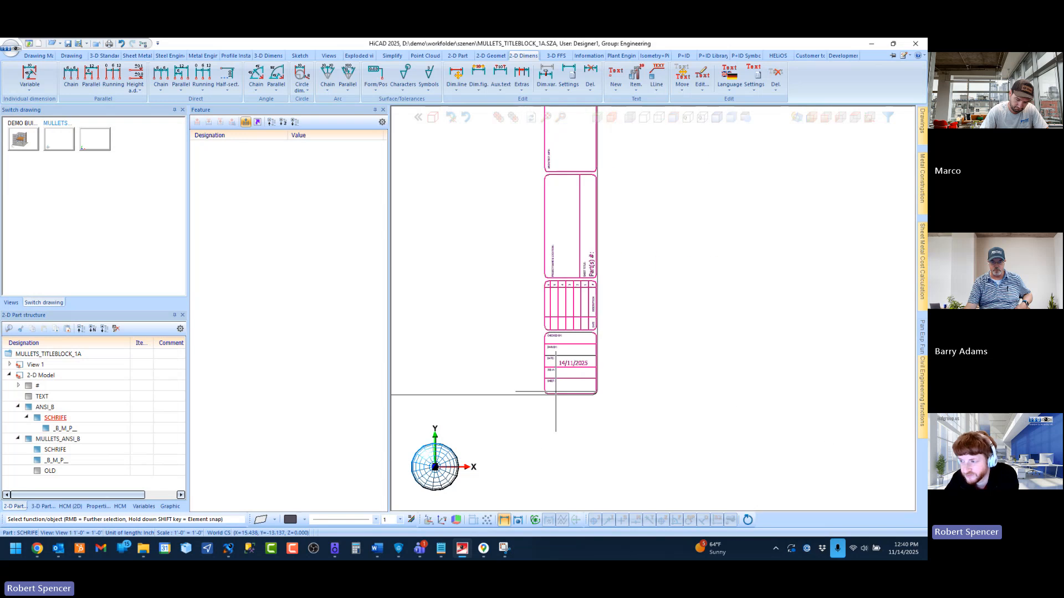
pyautogui.scroll(-2, 561, 391)
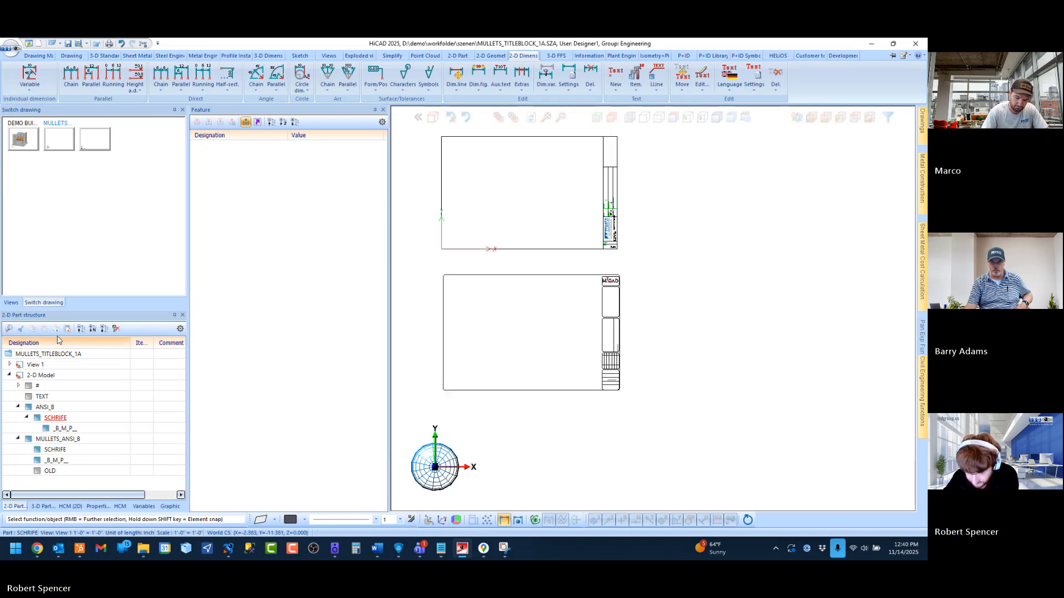
pyautogui.scroll(4, 612, 216)
pyautogui.scroll(-2, 610, 313)
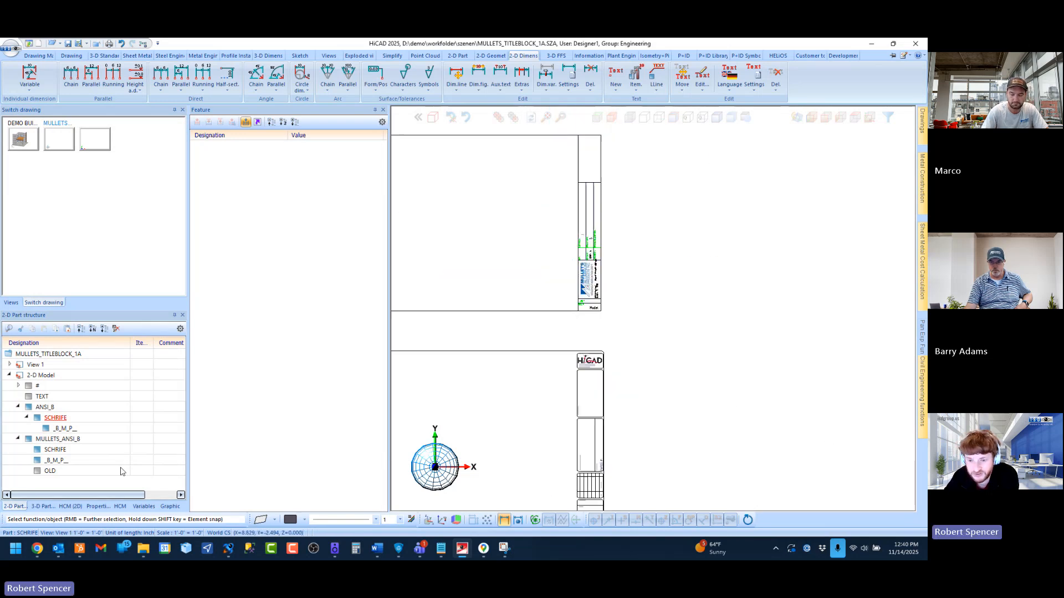
pyautogui.click(53, 442)
pyautogui.scroll(5, 590, 289)
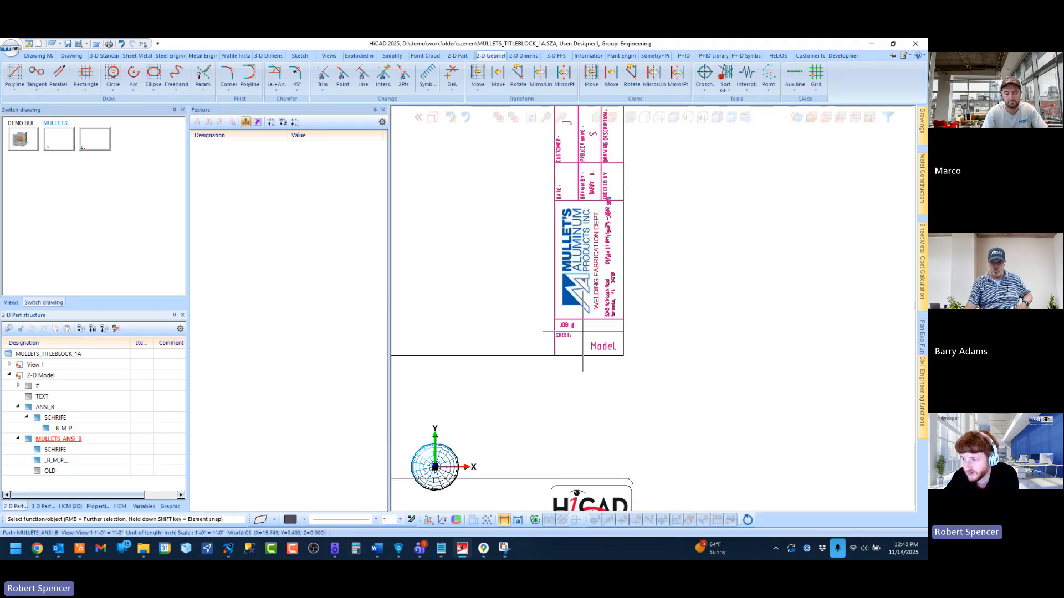
pyautogui.scroll(3, 637, 355)
pyautogui.scroll(-1, 655, 366)
pyautogui.scroll(1, 656, 366)
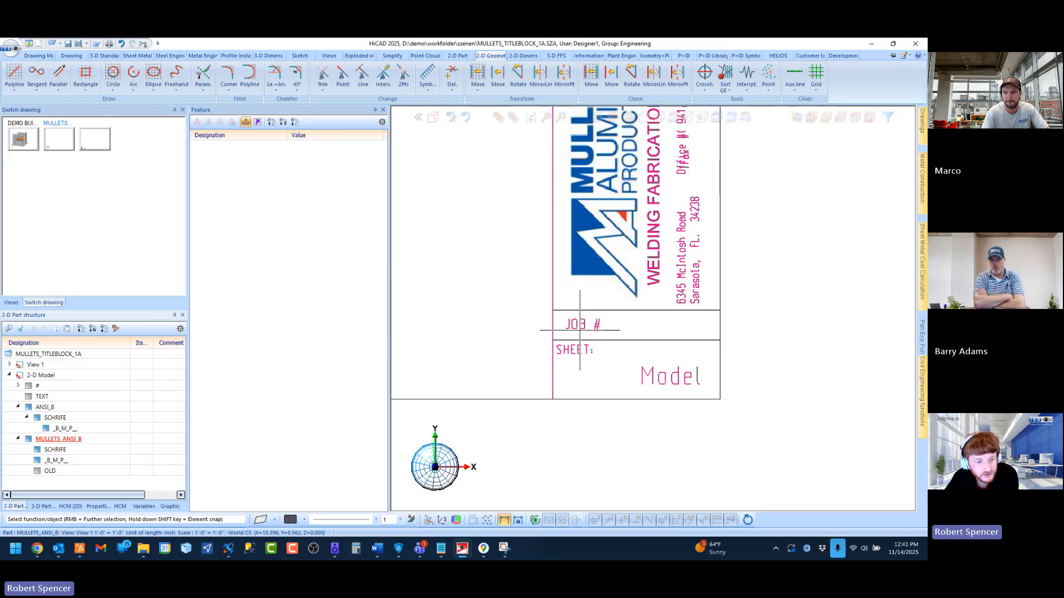
# Step: Open the CHECKED BY: label of the lower title block for text editing
pyautogui.scroll(-6, 595, 324)
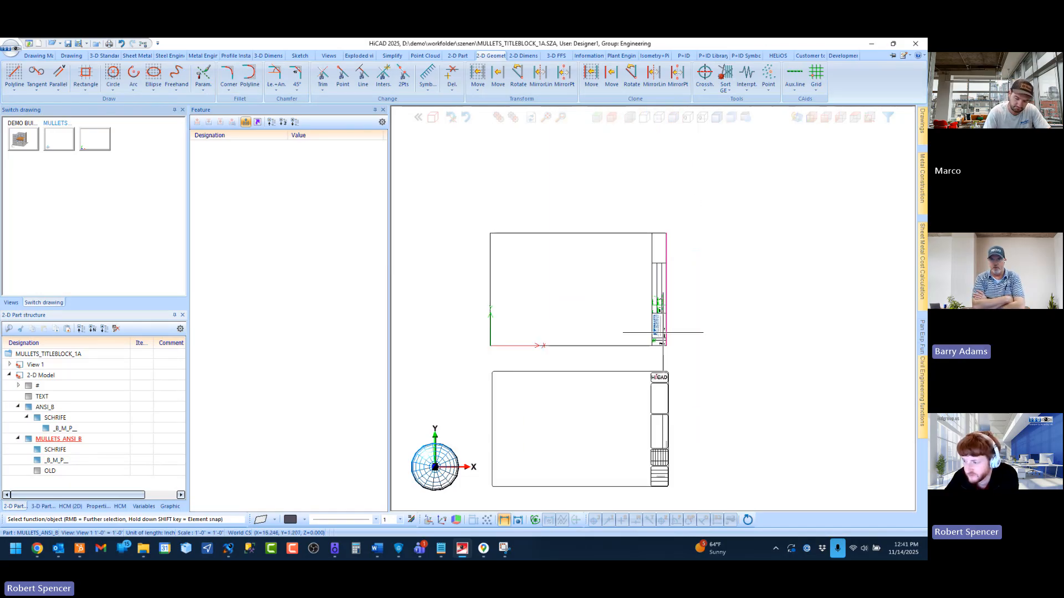
pyautogui.scroll(5, 674, 468)
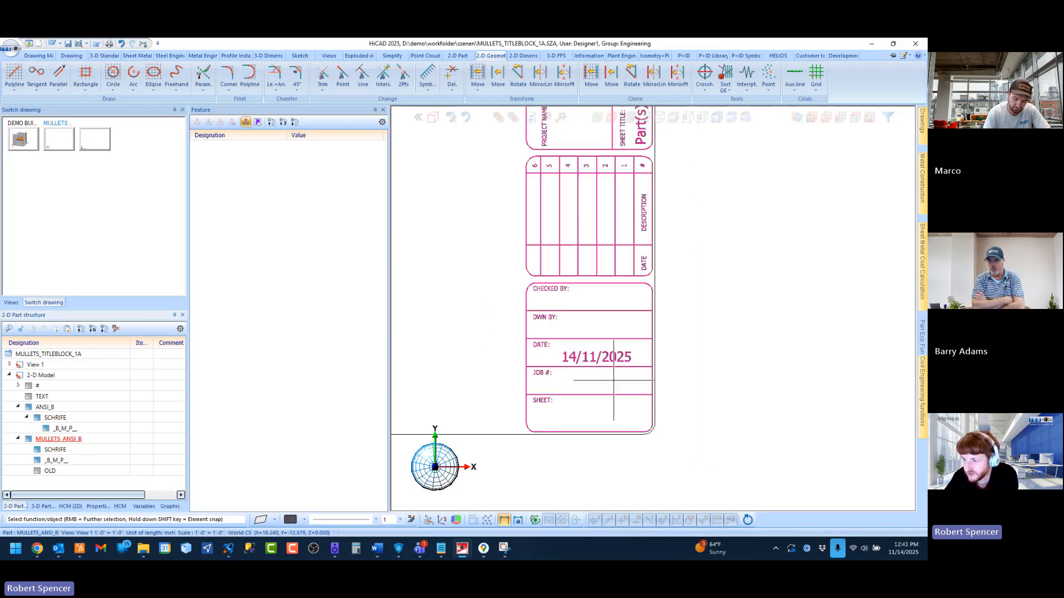
pyautogui.scroll(2, 537, 333)
pyautogui.doubleClick(535, 262)
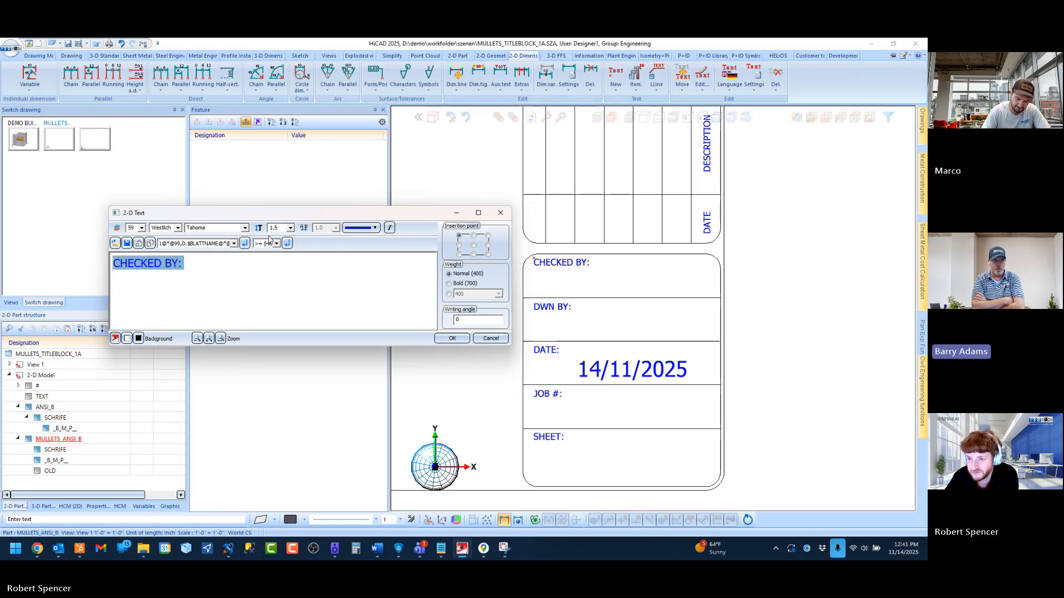
# Step: Browse the available fonts for the CHECKED BY: label and choose Calibri
pyautogui.click(244, 228)
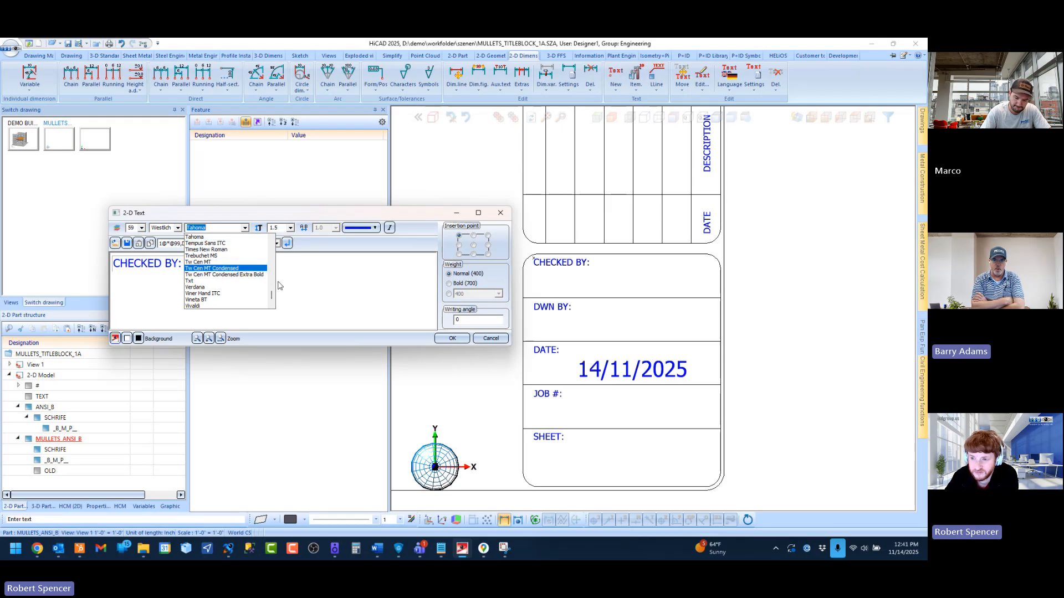
pyautogui.moveTo(271, 297); pyautogui.dragTo(269, 266)
pyautogui.write('A')
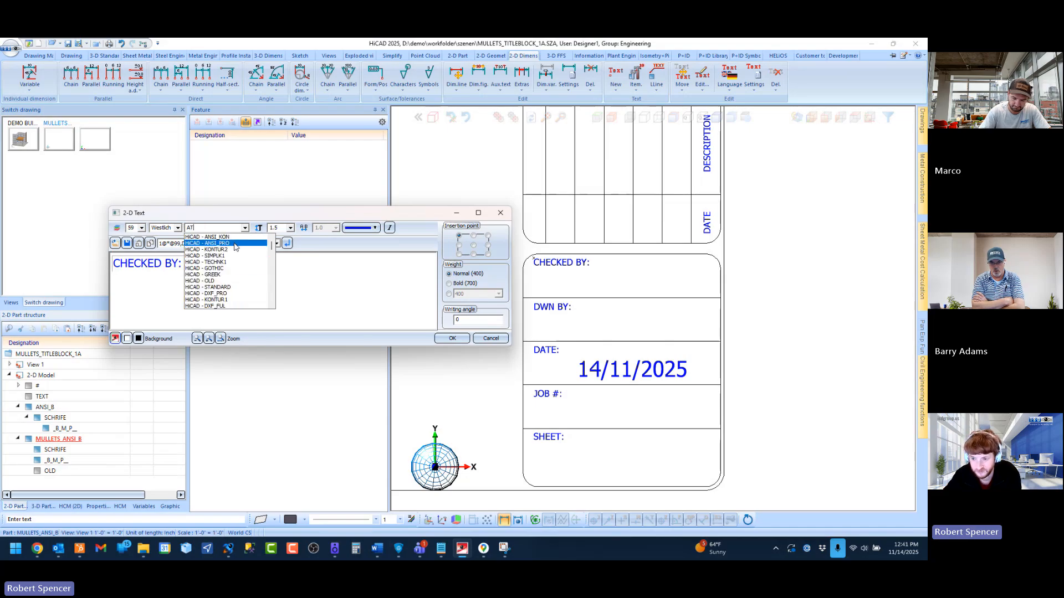
pyautogui.write('TTTT')
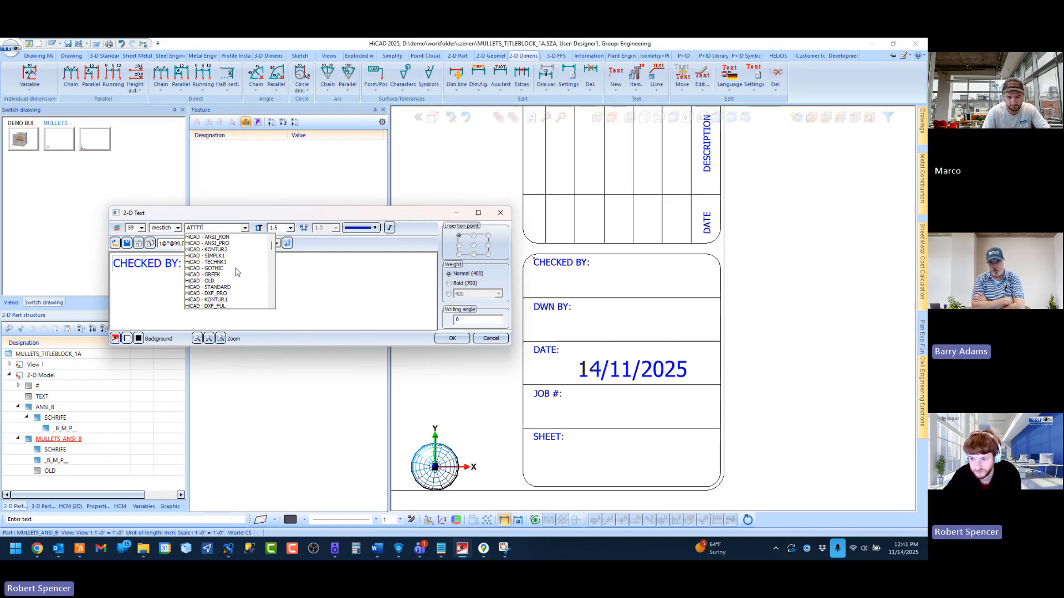
pyautogui.press('BackSpace')
pyautogui.press('BackSpace')
pyautogui.press('BackSpace')
pyautogui.press('BackSpace')
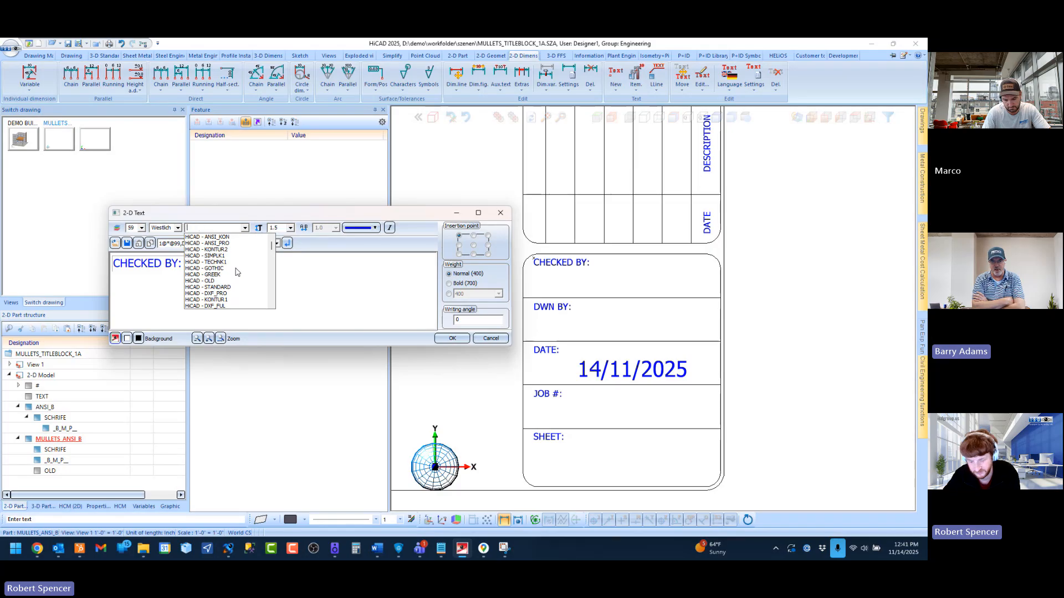
pyautogui.write('T')
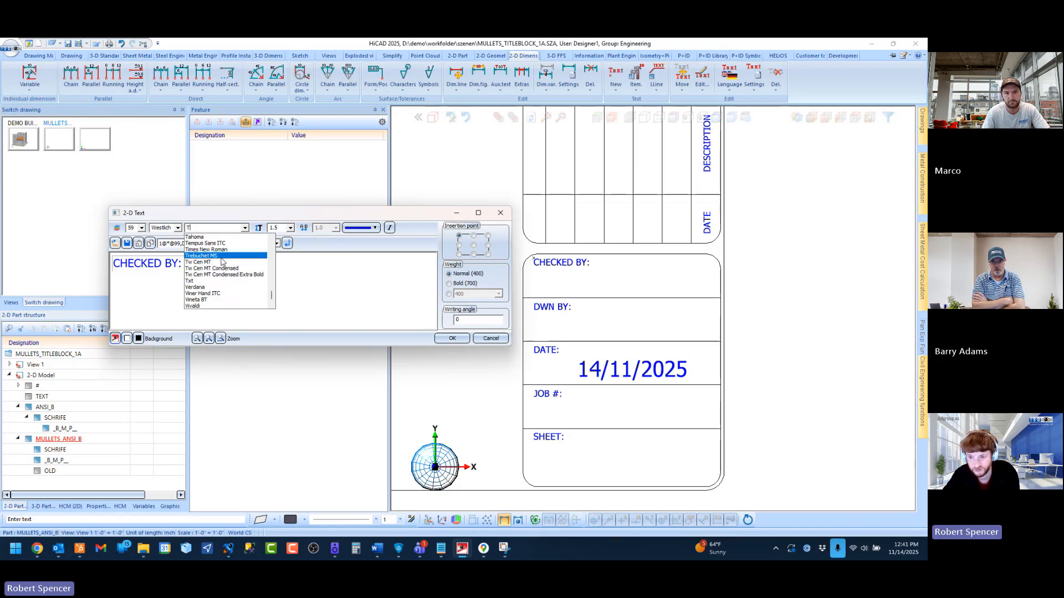
pyautogui.click(218, 229)
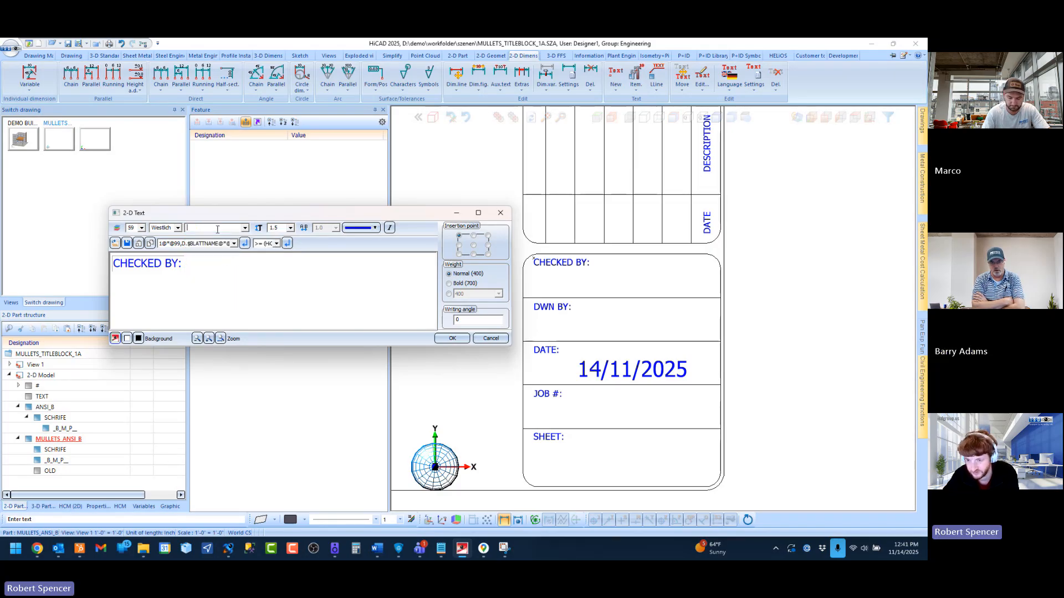
pyautogui.write('C')
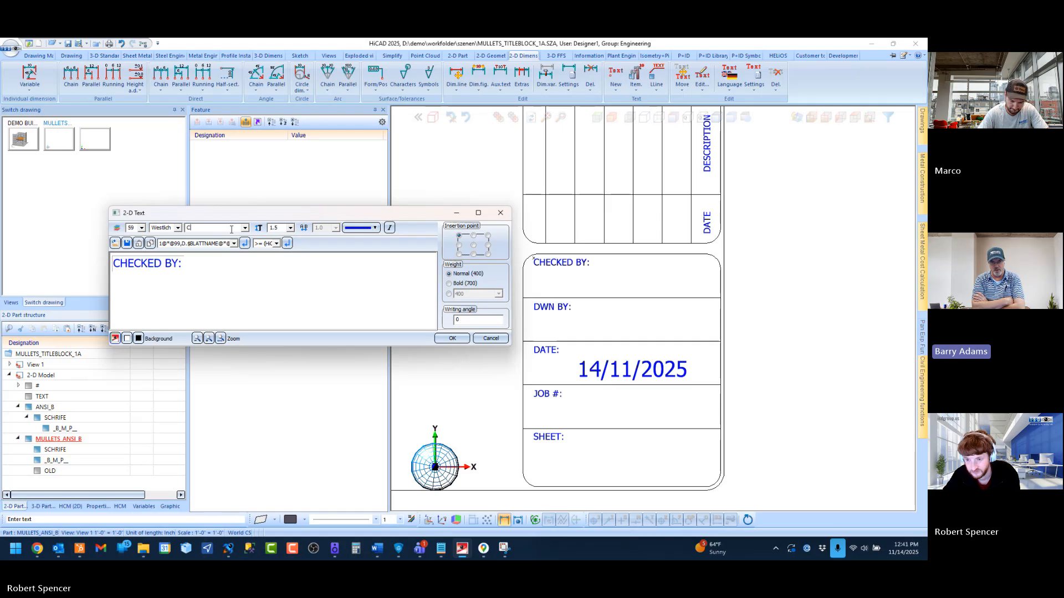
pyautogui.press('BackSpace')
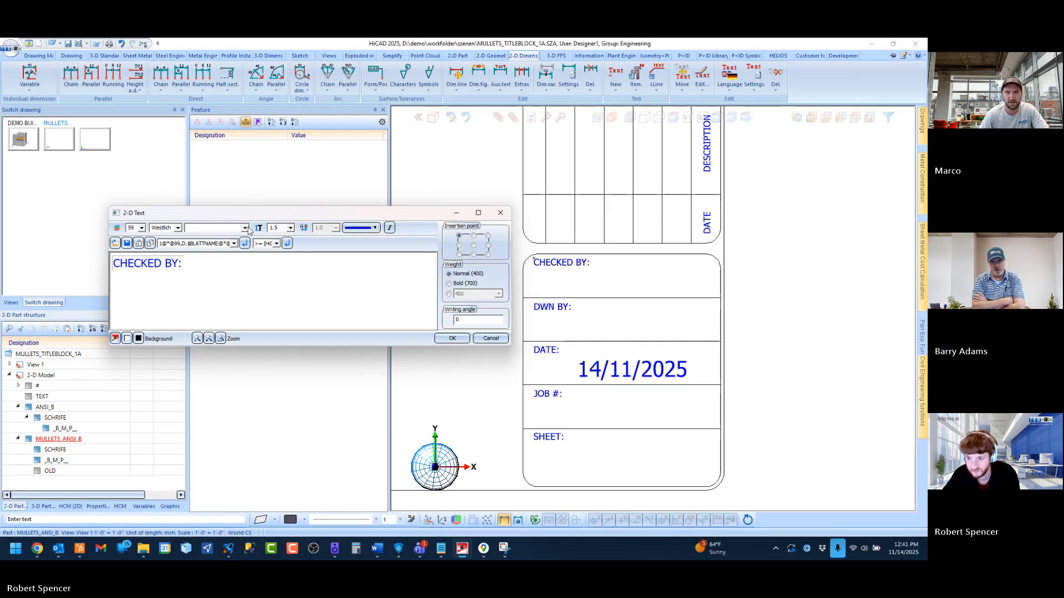
pyautogui.click(245, 228)
pyautogui.write('C')
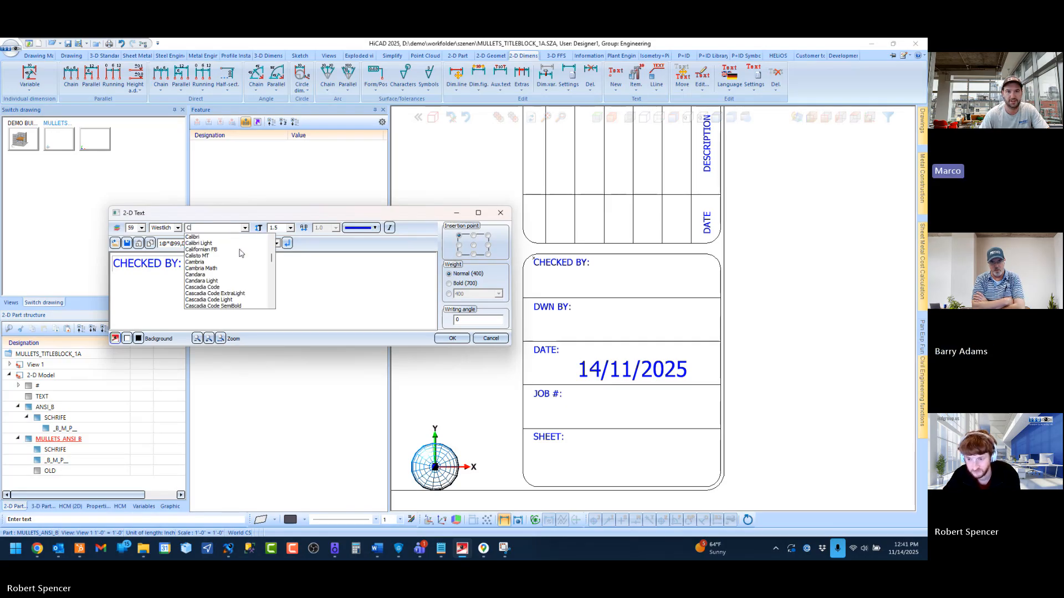
pyautogui.click(212, 237)
pyautogui.hotkey('ctrl', 'a')
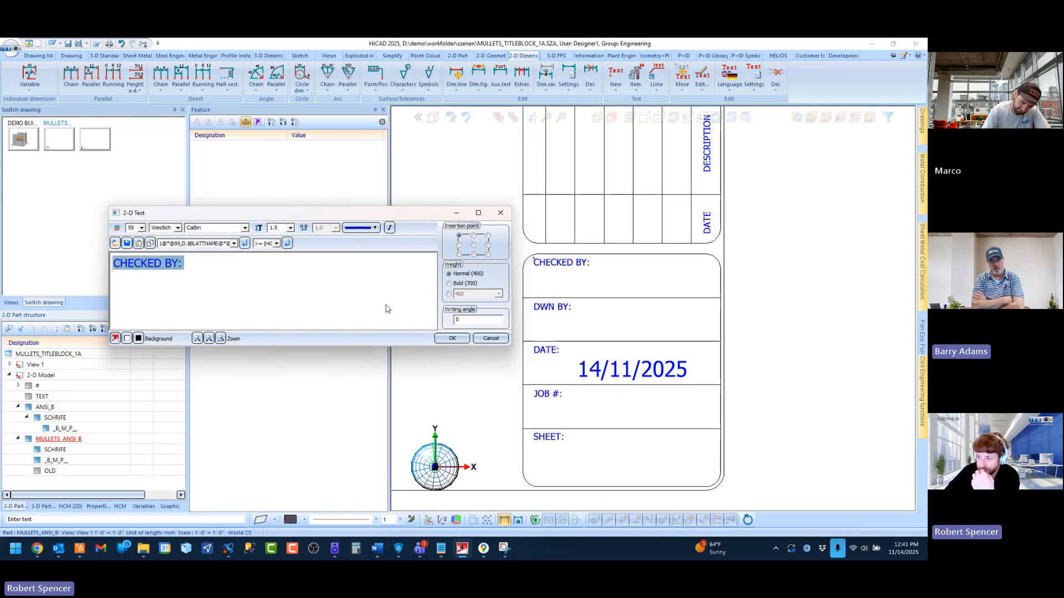
# Step: Check the text height and line colour options for the CHECKED BY: label
pyautogui.click(291, 229)
pyautogui.click(290, 228)
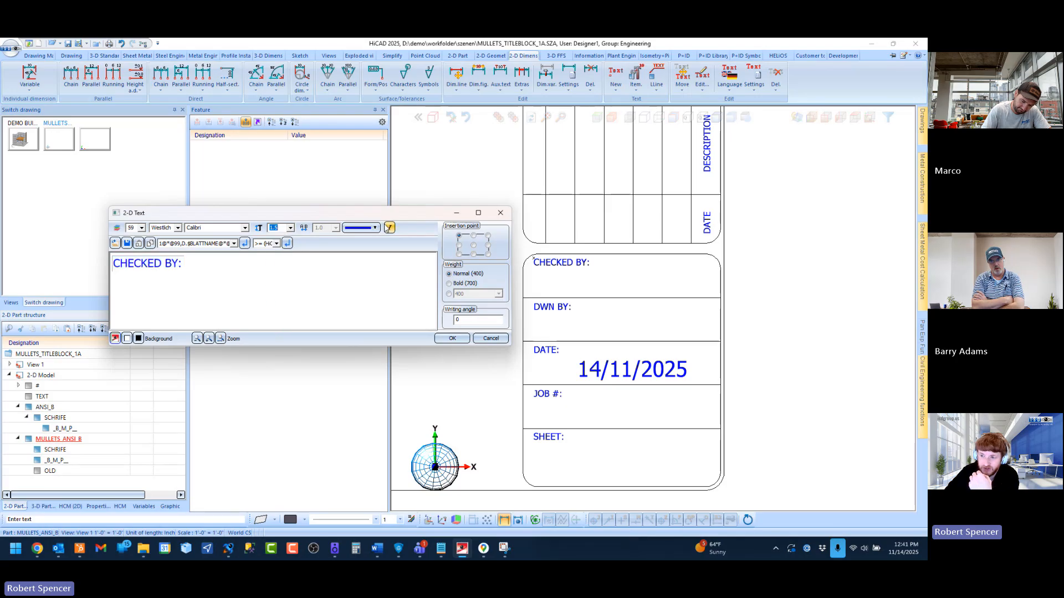
pyautogui.click(374, 227)
pyautogui.click(374, 228)
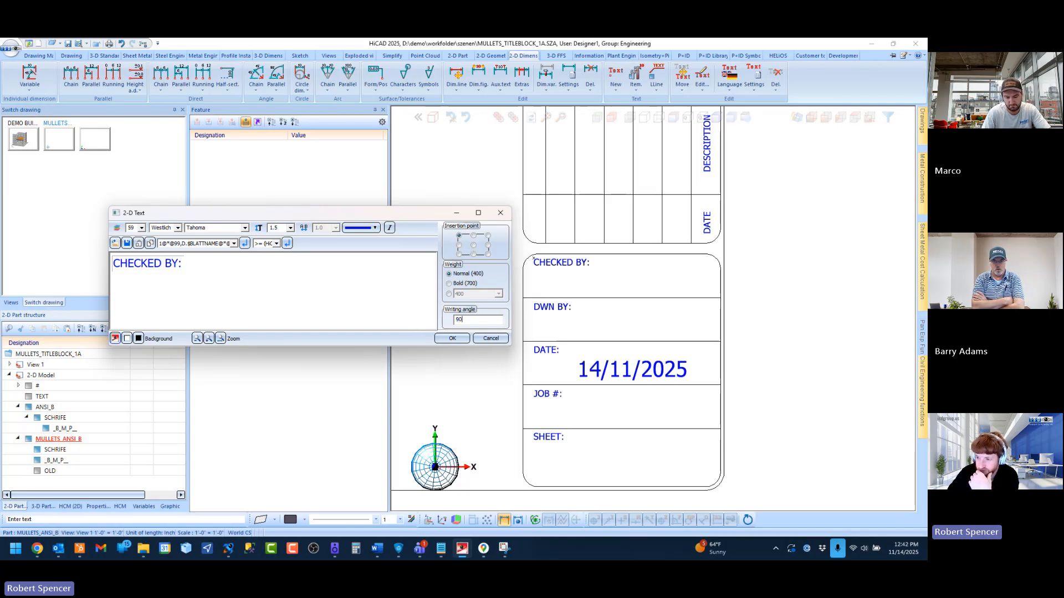
# Step: Try a writing angle of 90 on the CHECKED BY: label and undo the rotation
pyautogui.click(466, 342)
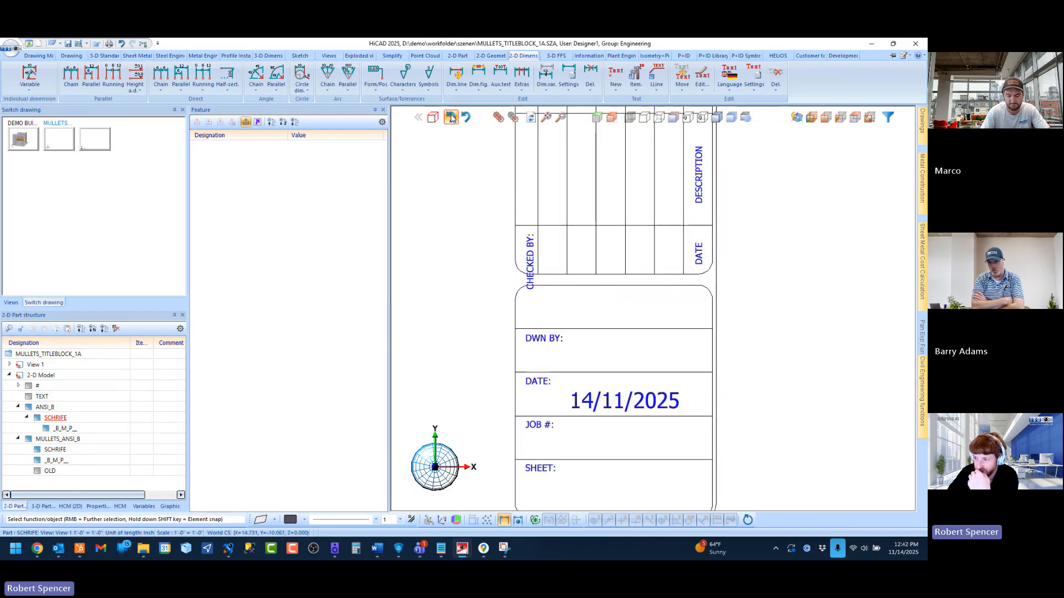
pyautogui.click(450, 115)
pyautogui.scroll(-2, 546, 339)
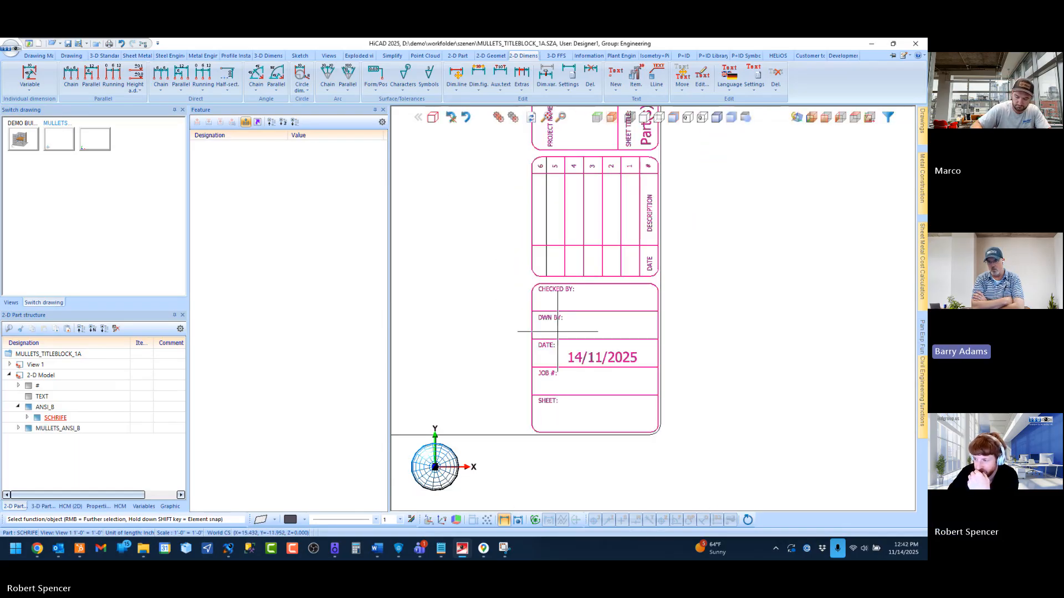
pyautogui.scroll(-4, 547, 287)
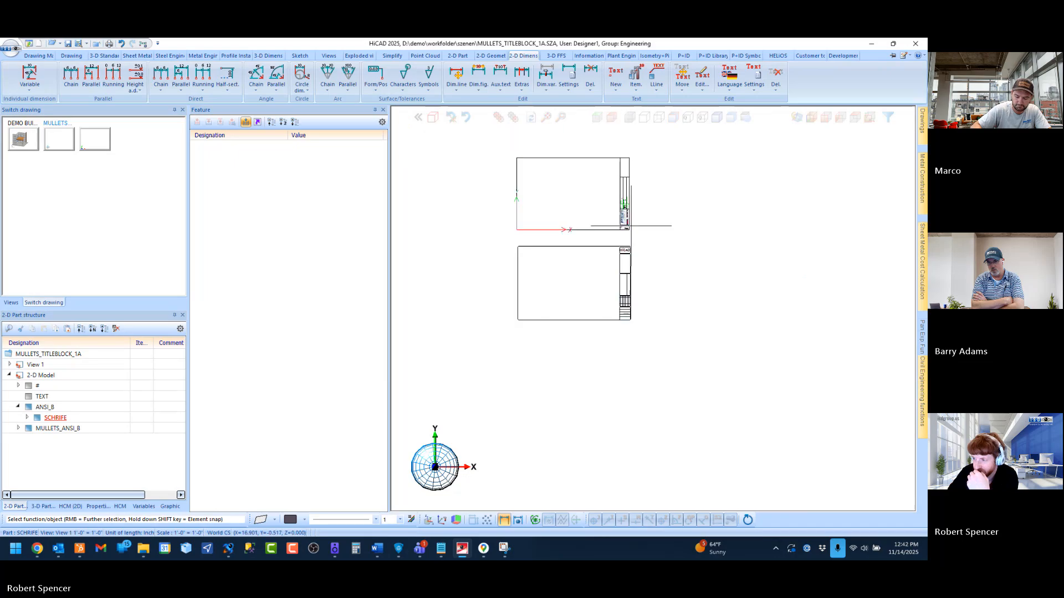
pyautogui.scroll(2, 620, 168)
pyautogui.scroll(-2, 677, 256)
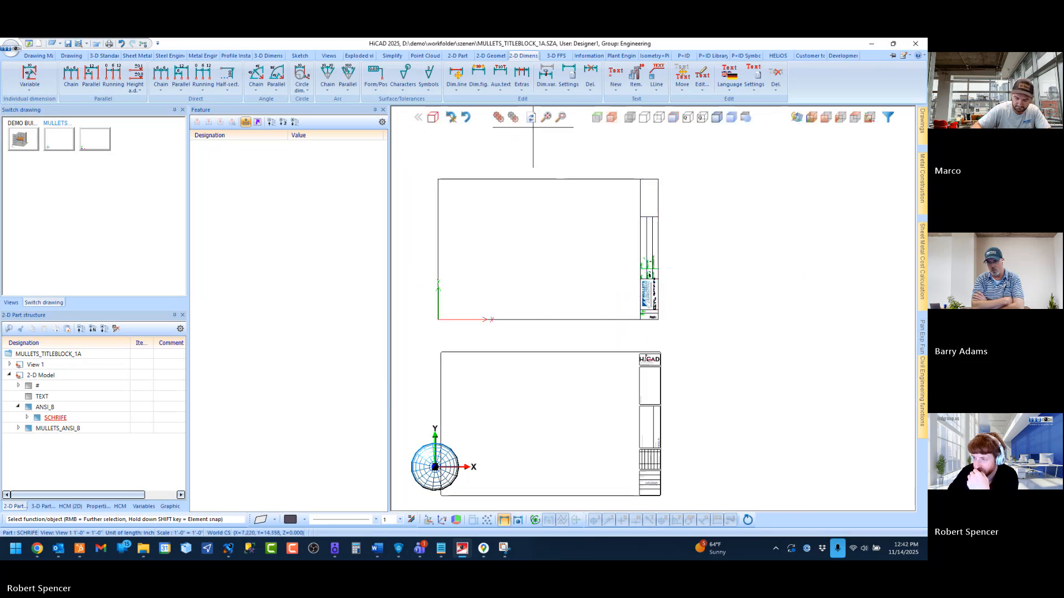
pyautogui.click(545, 118)
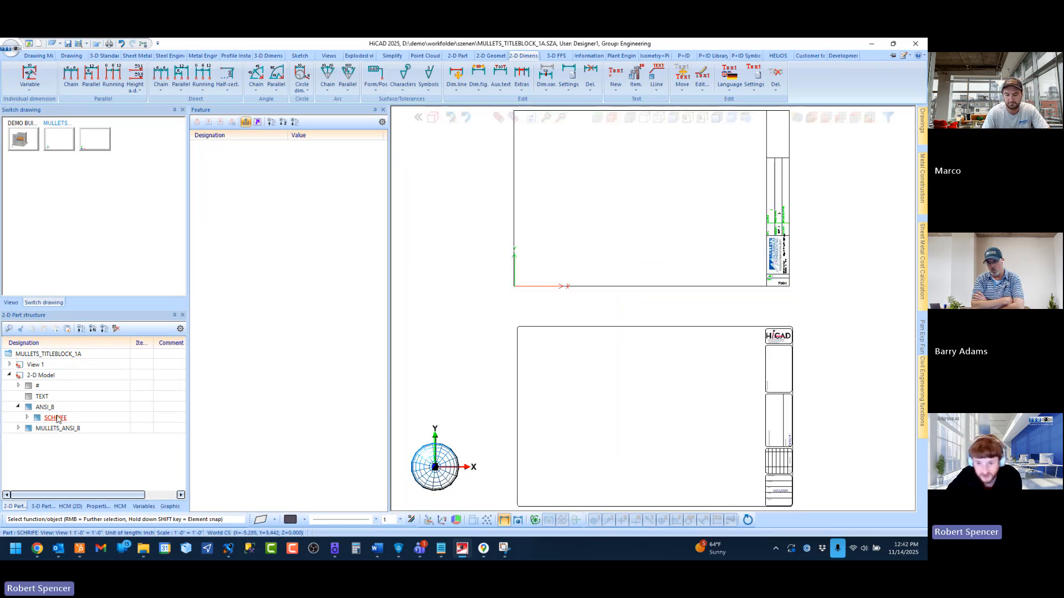
# Step: Start saving a copy of the title block drawing and browse to the Technic folder in the ISD Group USA Dropbox
pyautogui.click(17, 408)
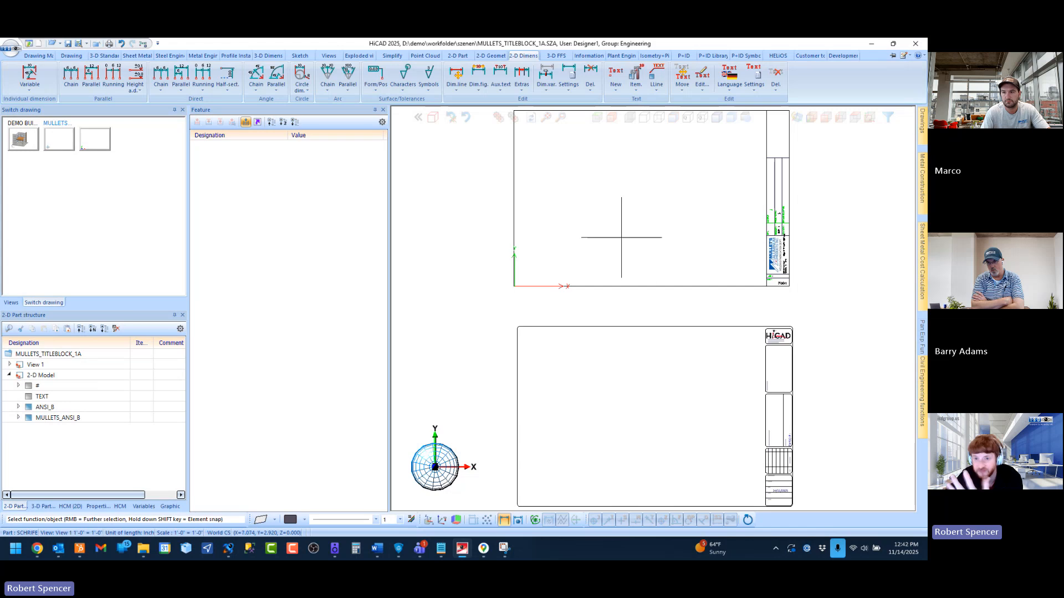
pyautogui.click(78, 43)
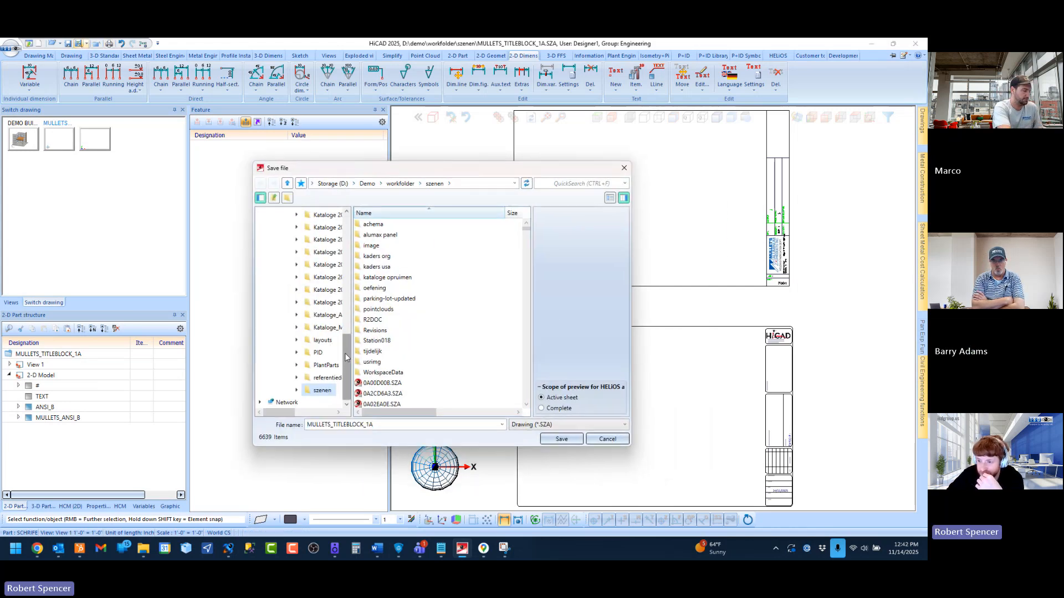
pyautogui.scroll(10, 310, 310)
pyautogui.click(279, 252)
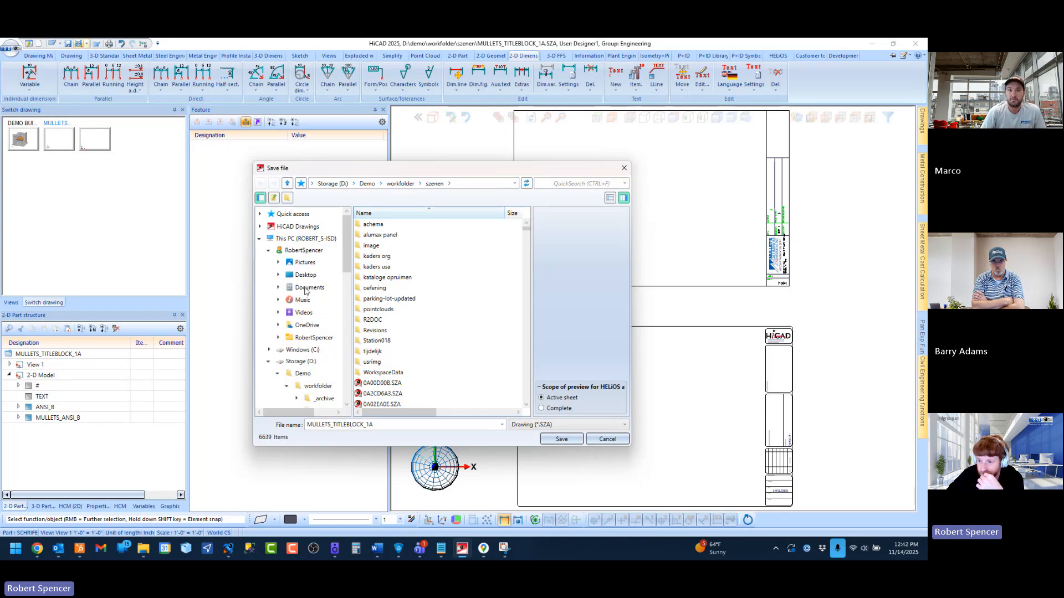
pyautogui.click(278, 337)
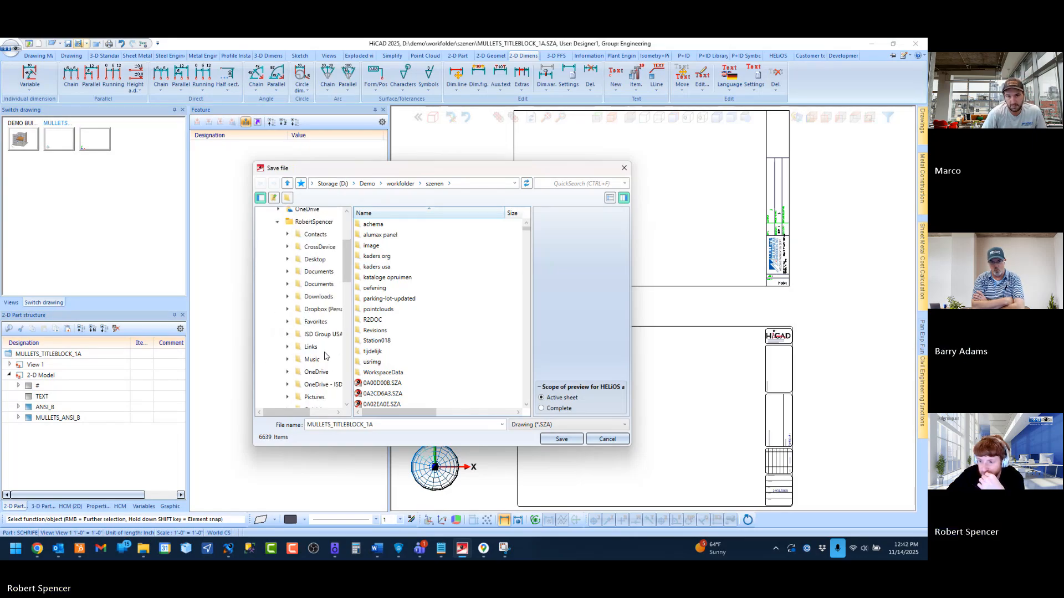
pyautogui.click(323, 288)
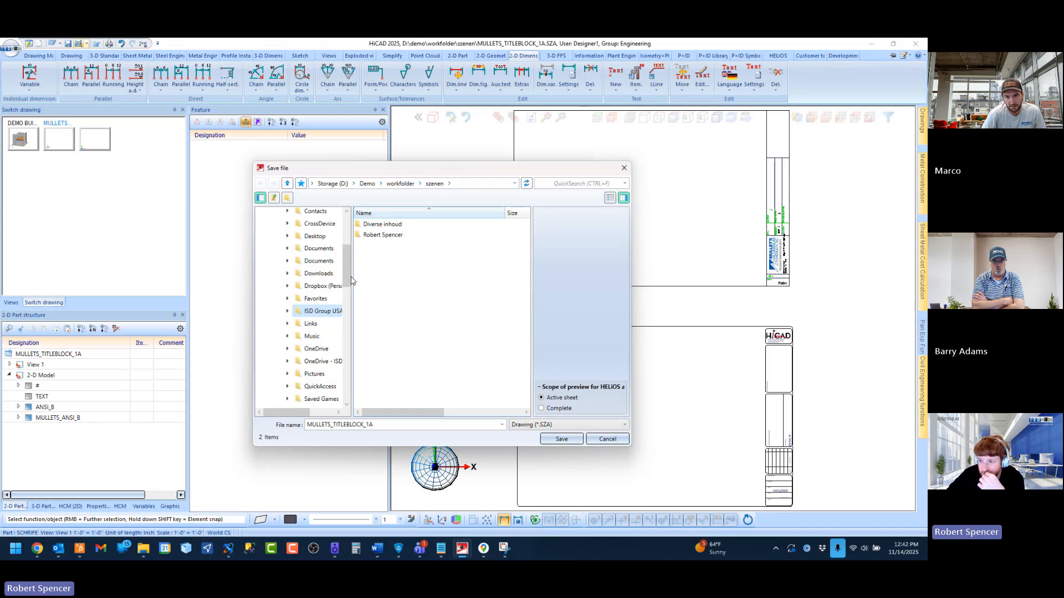
pyautogui.doubleClick(382, 235)
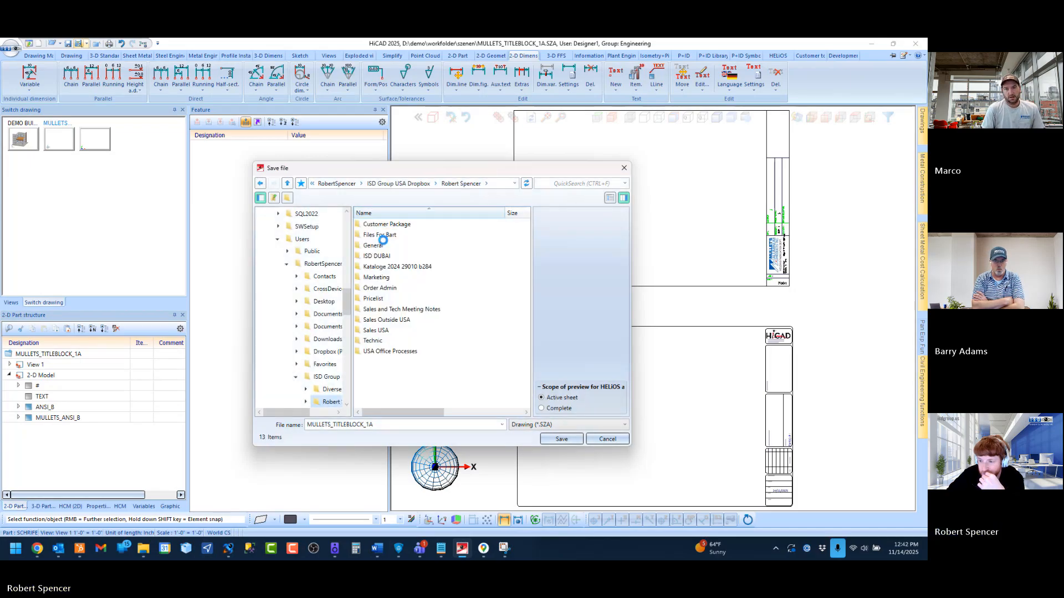
pyautogui.doubleClick(372, 340)
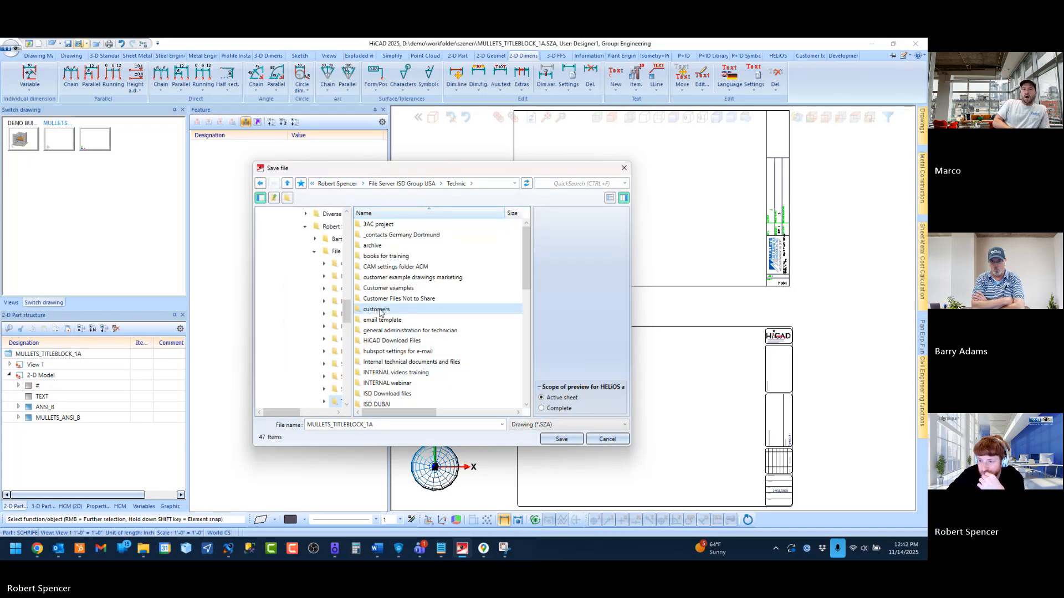
# Step: Choose the Layout folder inside the Mullets Aluminum customer folder as the save location
pyautogui.doubleClick(380, 312)
pyautogui.press('m')
pyautogui.press('m')
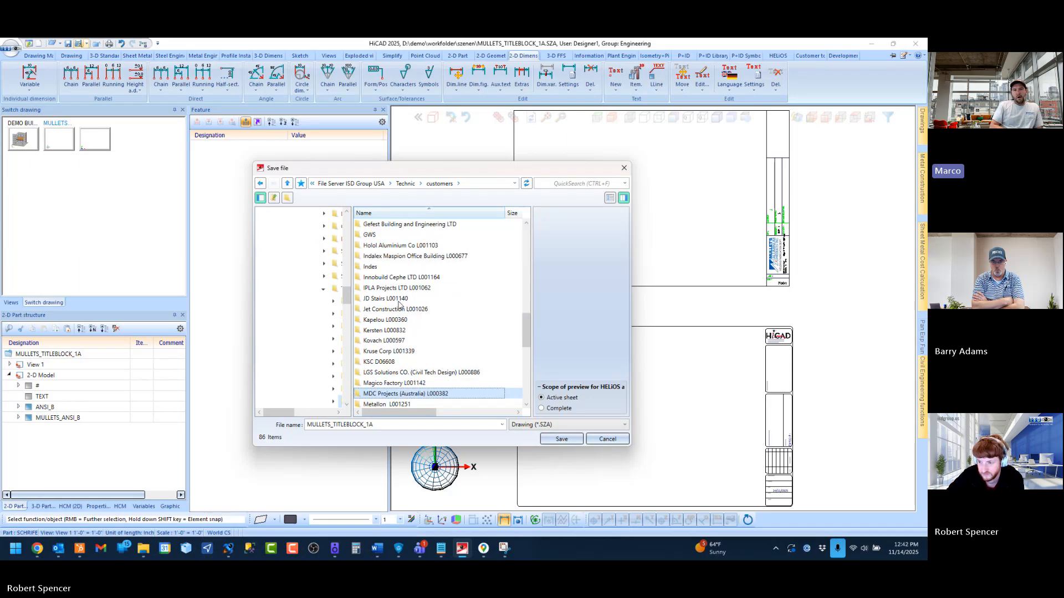
pyautogui.scroll(-4, 394, 313)
pyautogui.doubleClick(388, 319)
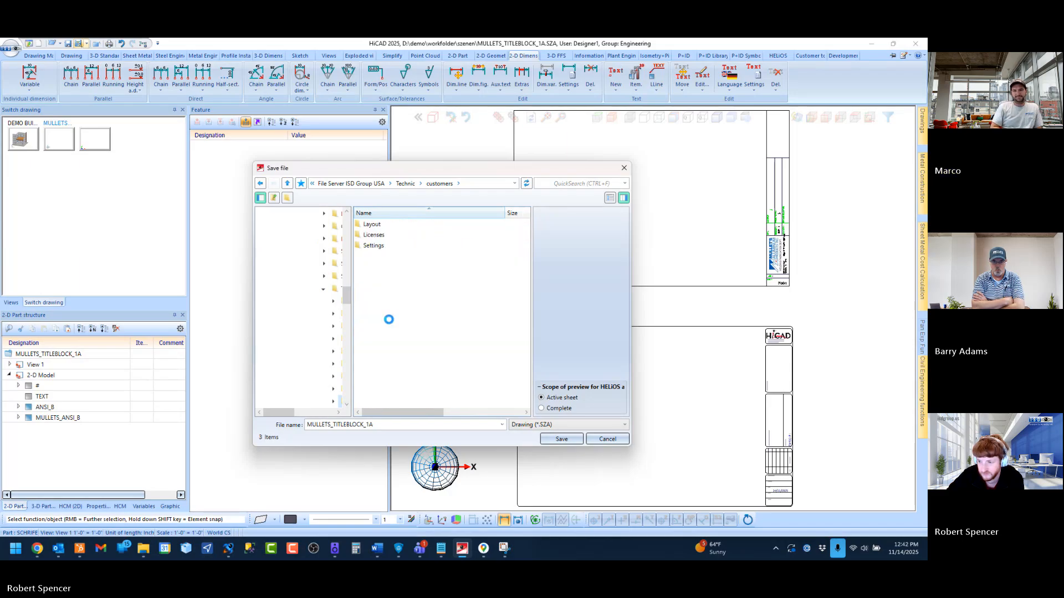
pyautogui.doubleClick(374, 225)
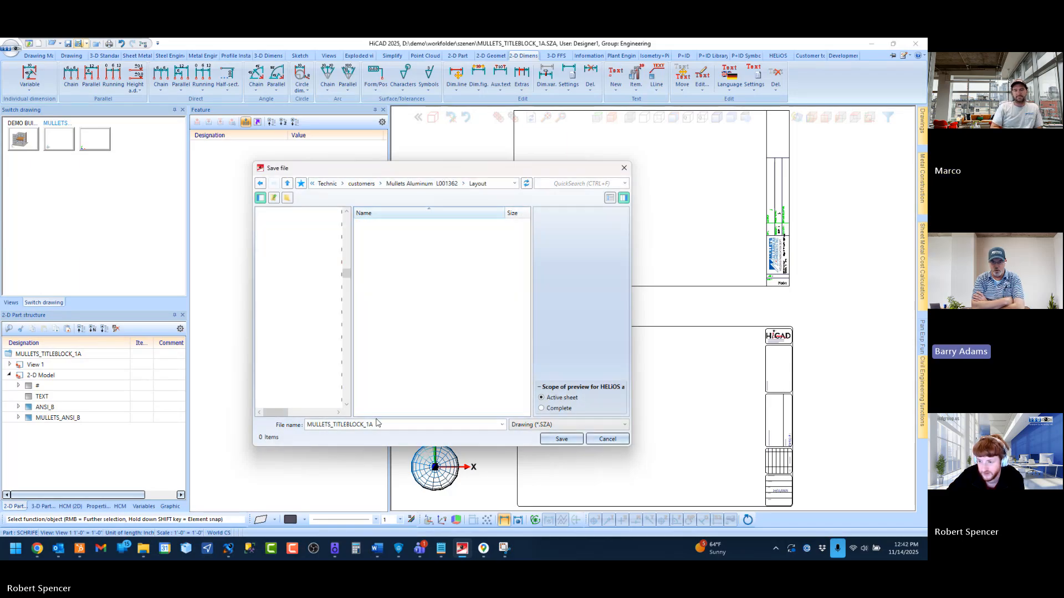
# Step: Shorten the file name to MULLETS_TITLEBLOCK and save the drawing in the Layout folder
pyautogui.doubleClick(397, 425)
pyautogui.click(387, 426)
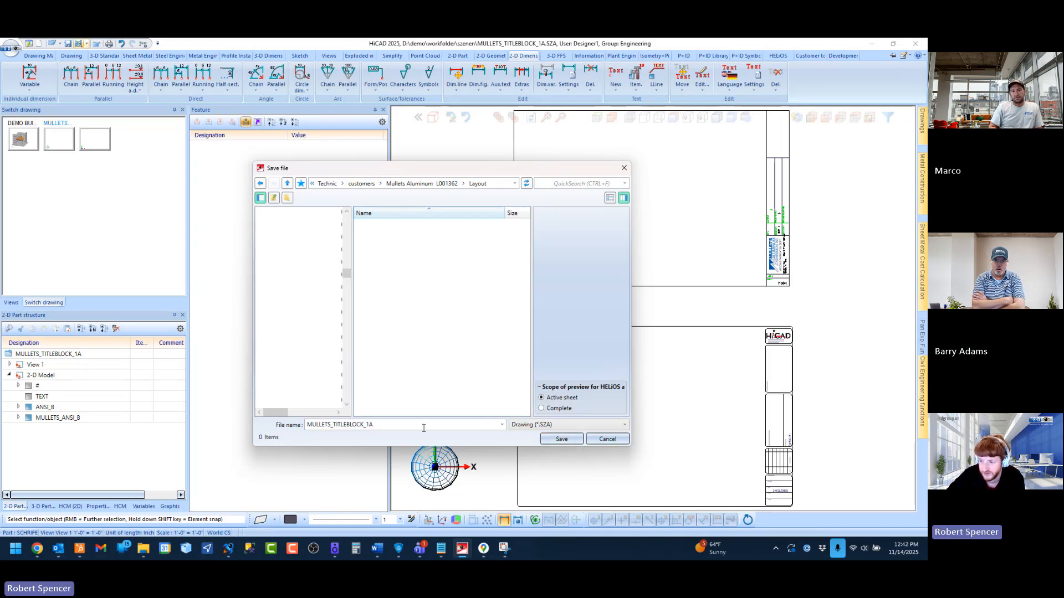
pyautogui.press('BackSpace')
pyautogui.press('BackSpace')
pyautogui.press('BackSpace')
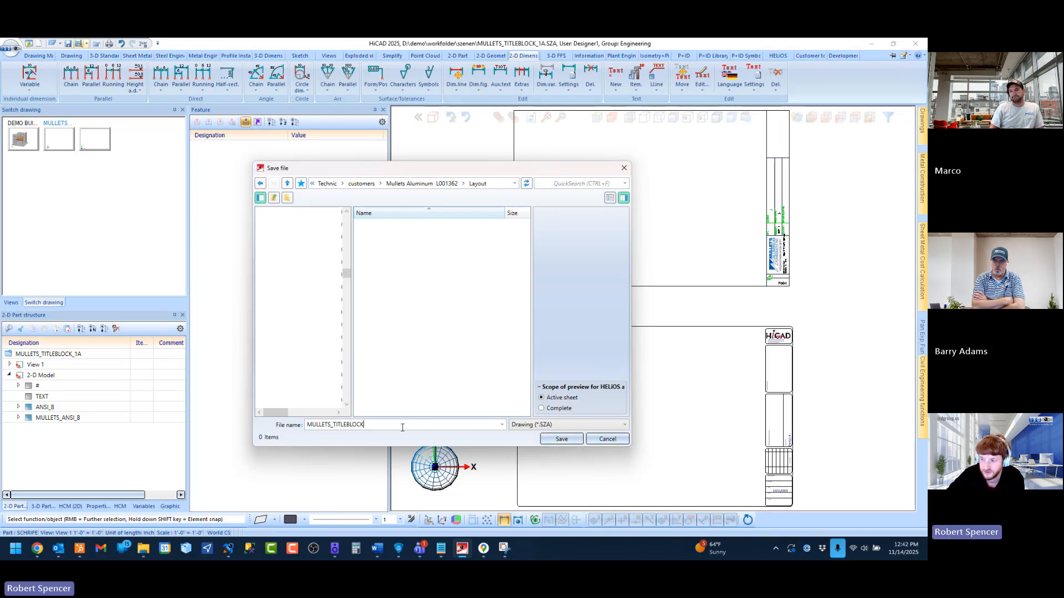
pyautogui.click(554, 443)
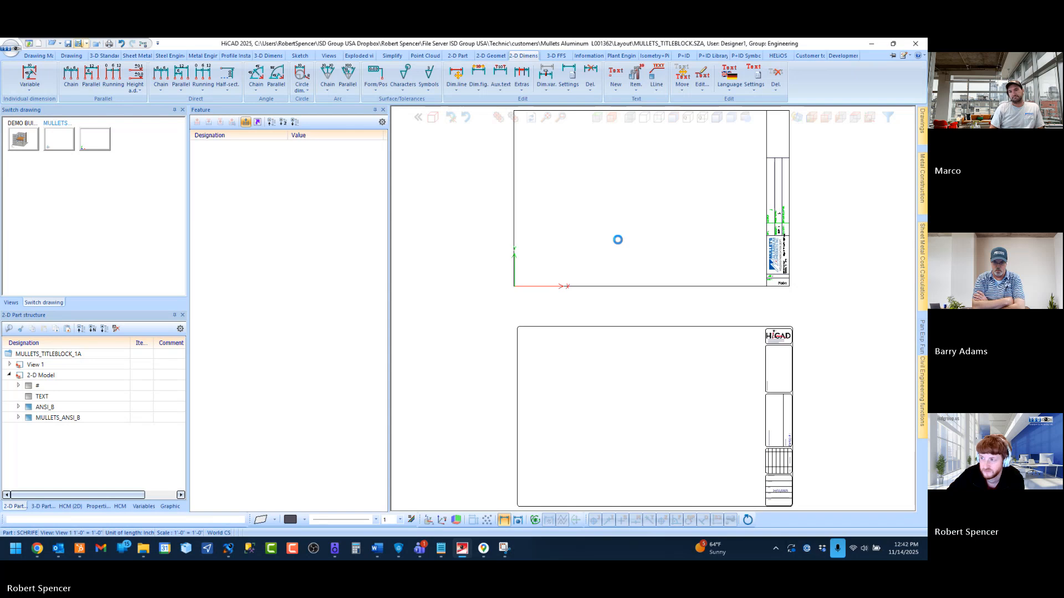
# Step: Check in File Explorer that the Layout folder contains MULLETS_TITLEBLOCK.SZA, and return to HiCAD
pyautogui.click(143, 550)
pyautogui.click(493, 46)
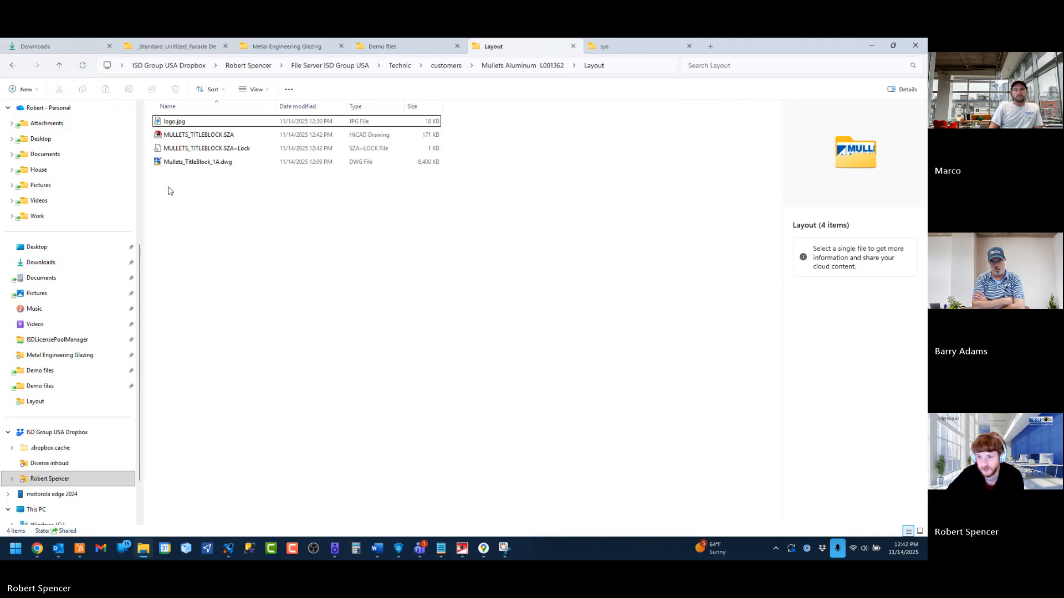
pyautogui.press('Down')
pyautogui.click(278, 278)
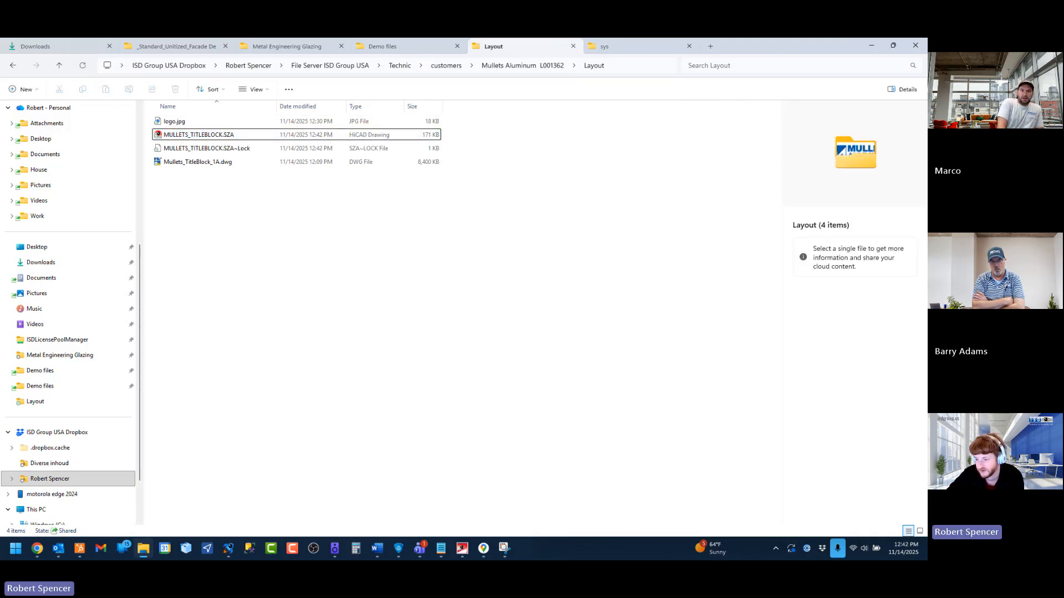
pyautogui.click(461, 549)
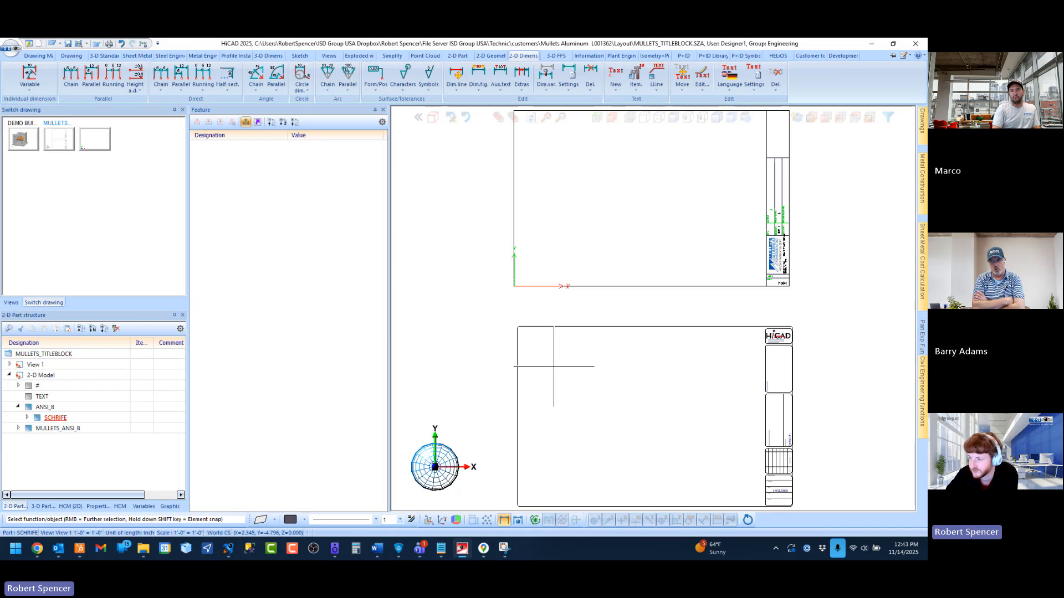
pyautogui.scroll(-1, 542, 338)
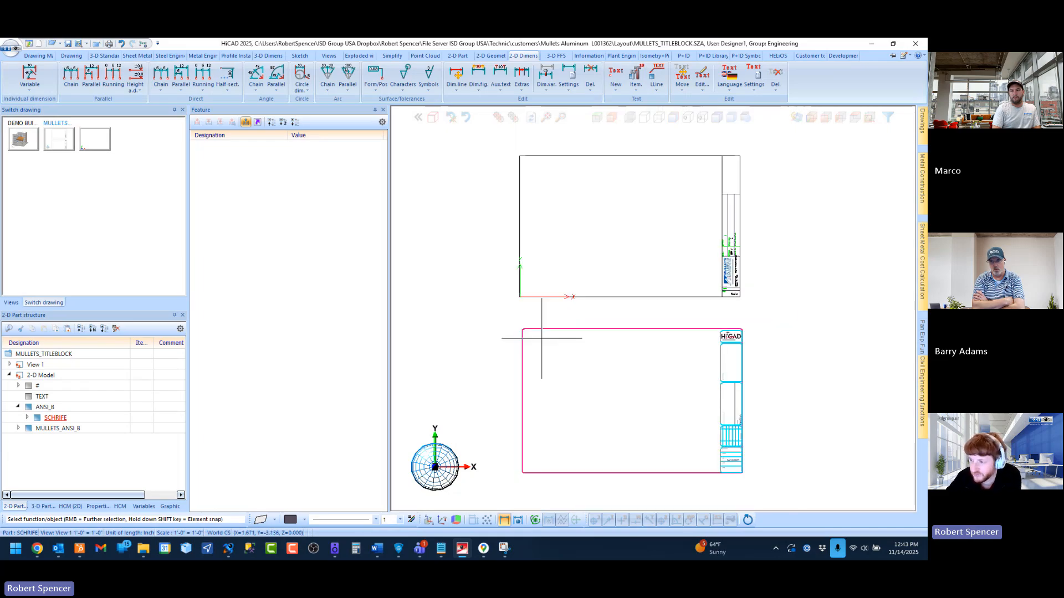
pyautogui.scroll(3, 688, 266)
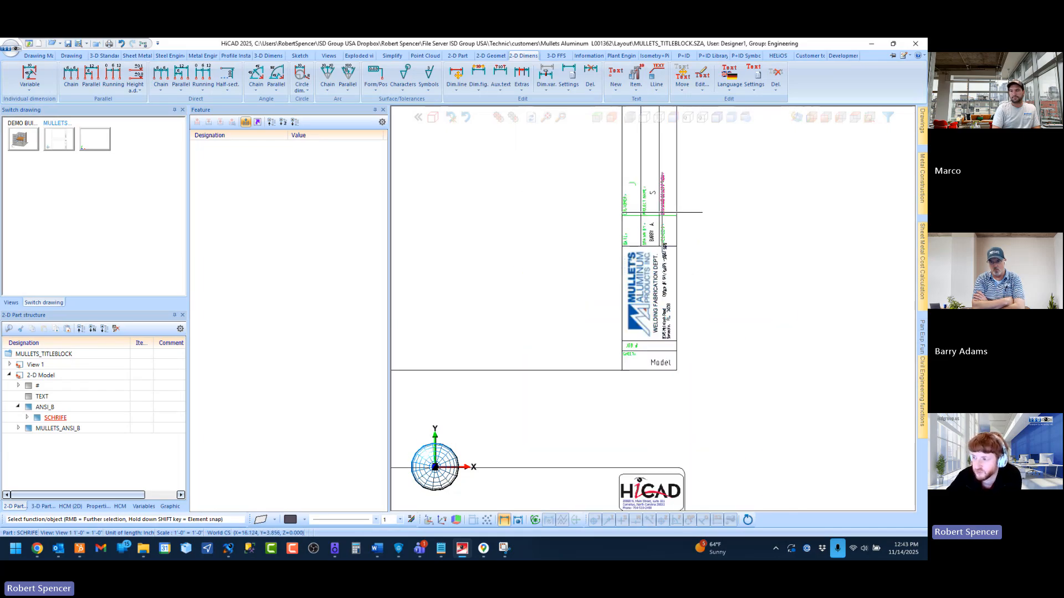
pyautogui.scroll(-3, 659, 277)
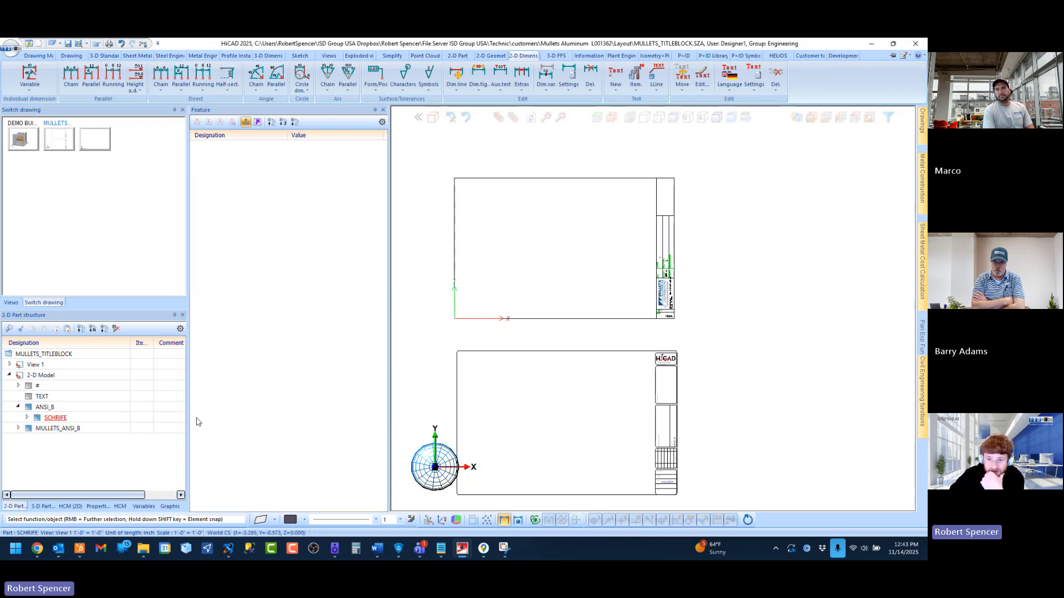
pyautogui.click(53, 408)
pyautogui.click(44, 429)
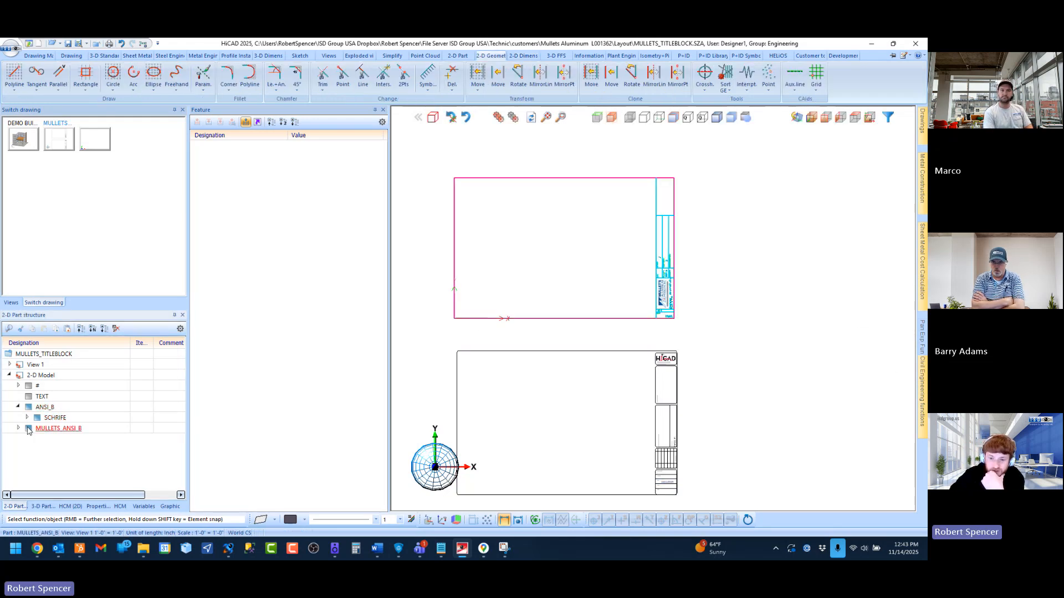
pyautogui.rightClick(28, 430)
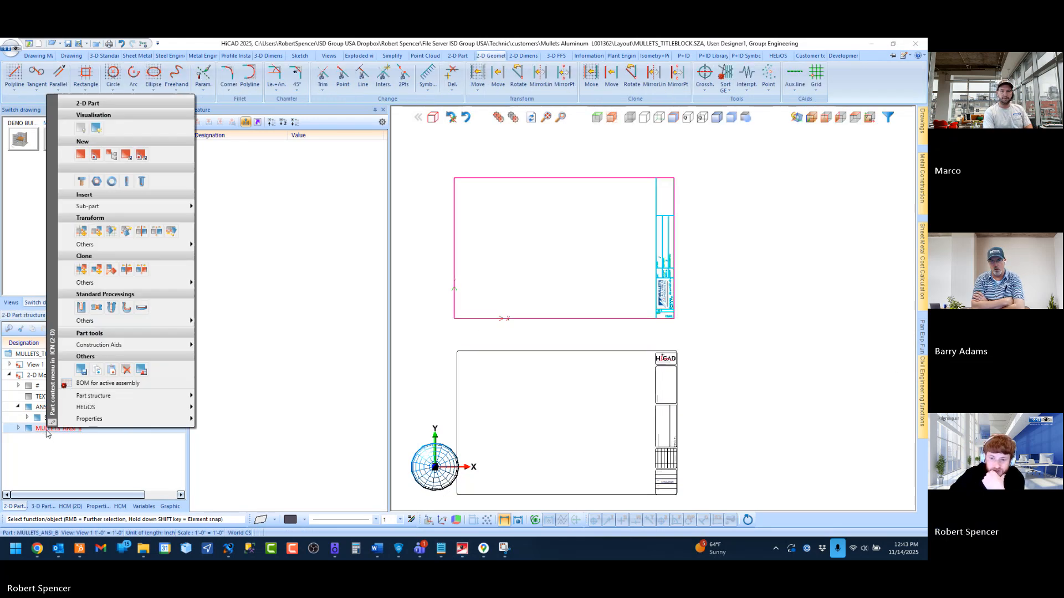
pyautogui.click(82, 371)
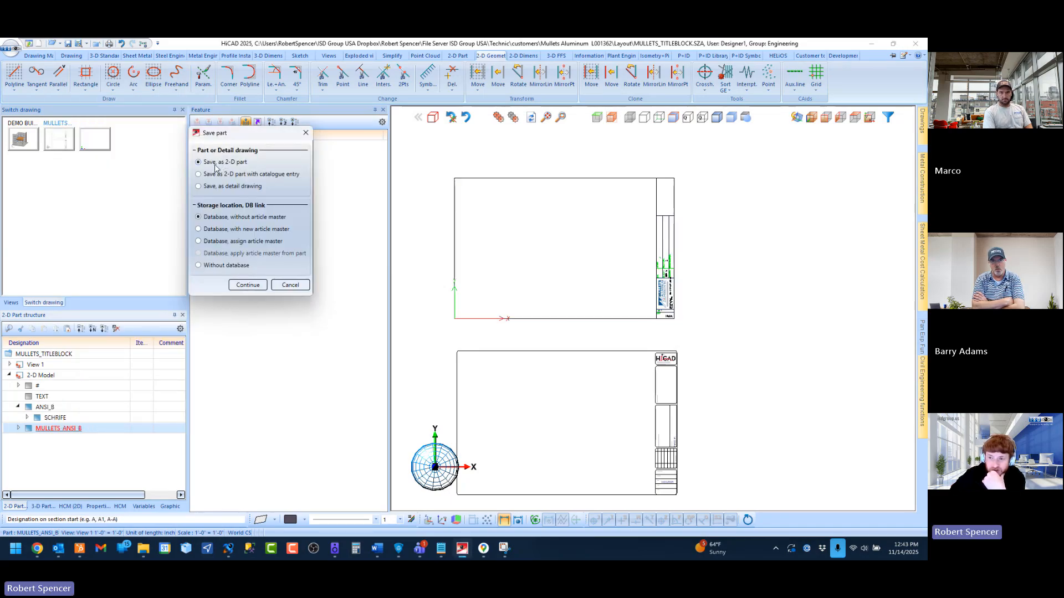
pyautogui.click(226, 266)
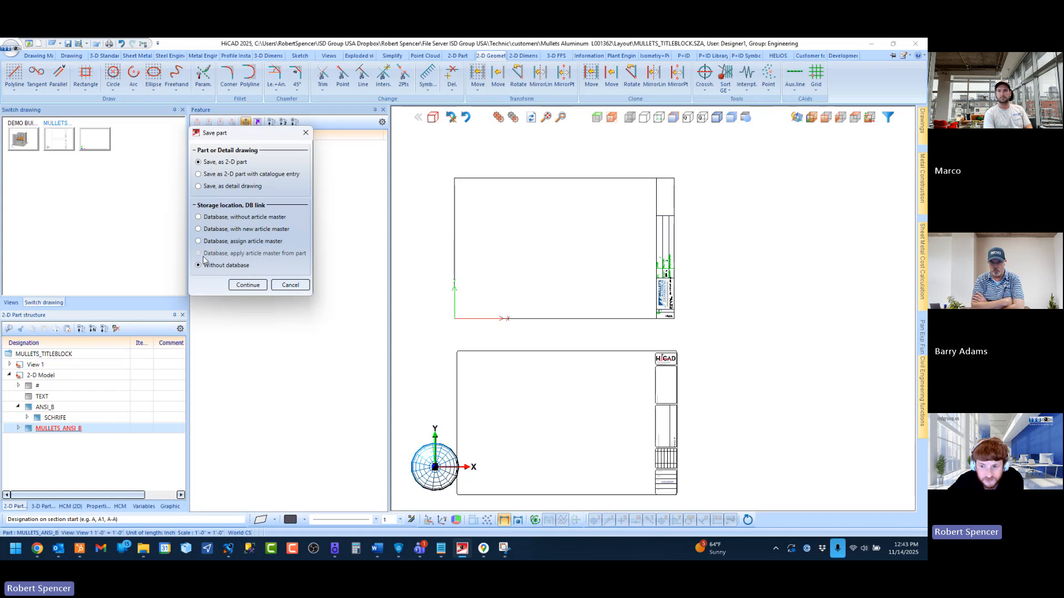
pyautogui.click(288, 286)
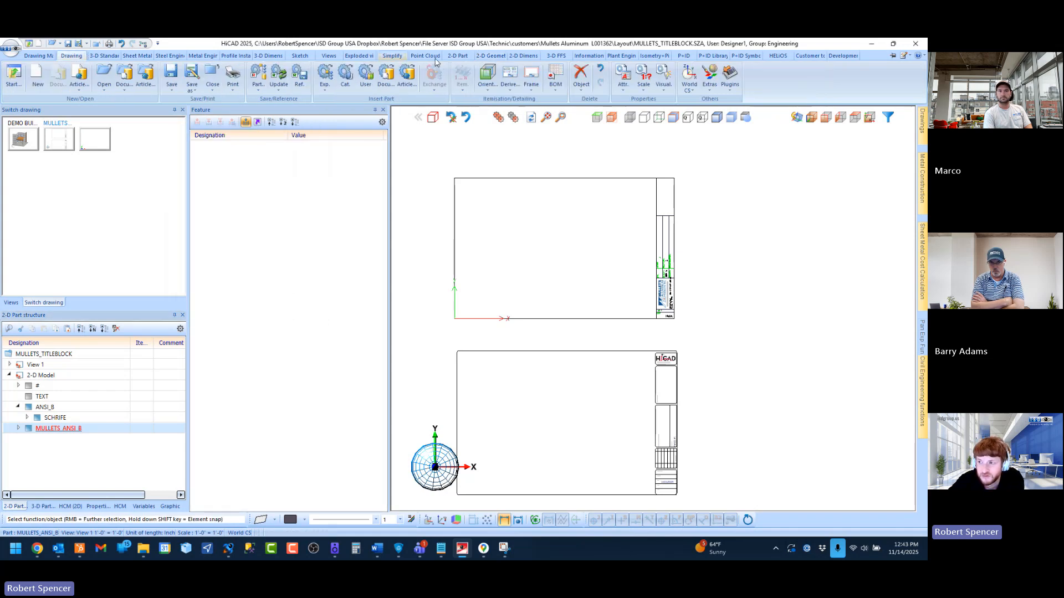
pyautogui.click(531, 76)
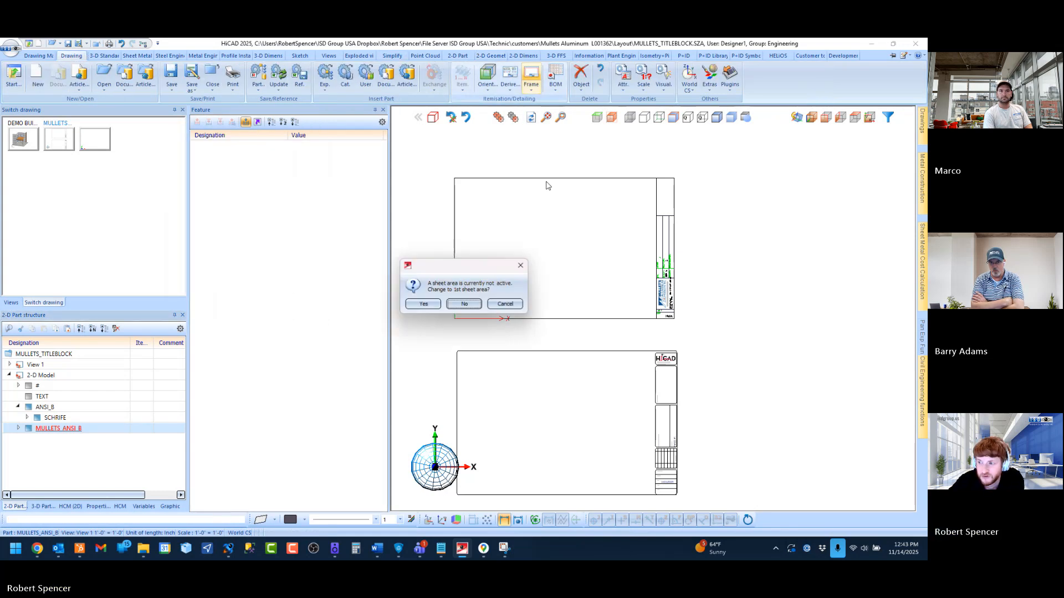
pyautogui.click(465, 304)
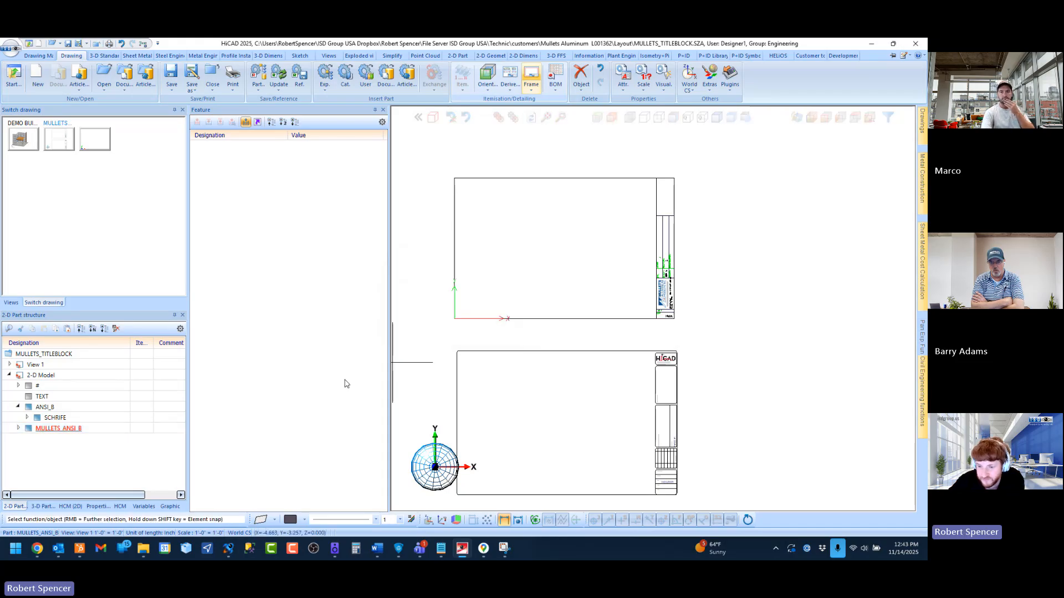
# Step: Make the MULLETS_ANSI_B part scale-independent, picking the lower-left corner of the lower frame as its fixed point
pyautogui.click(52, 429)
pyautogui.rightClick(49, 428)
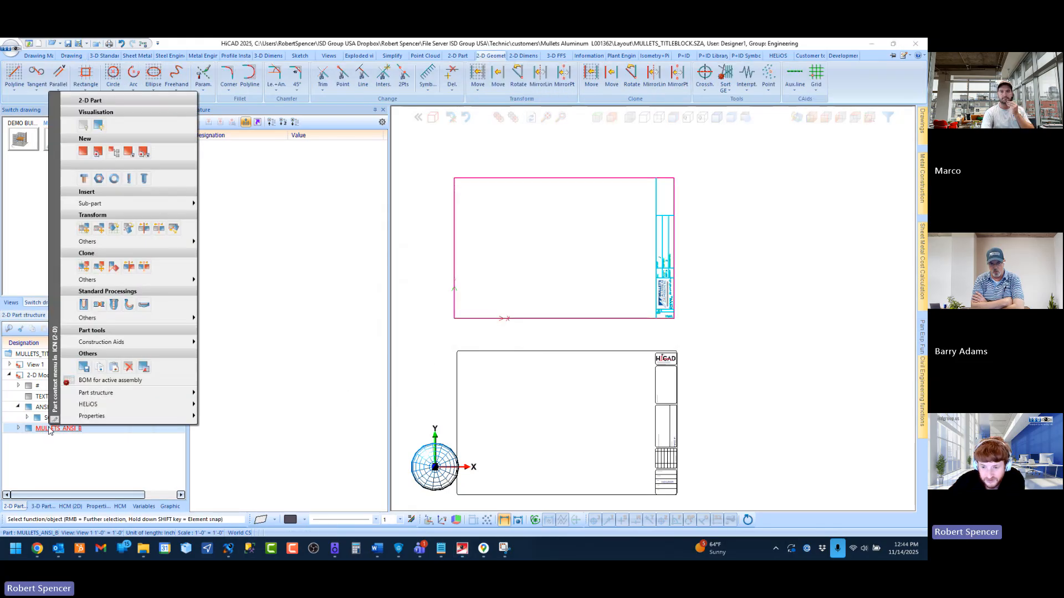
pyautogui.moveTo(178, 416)
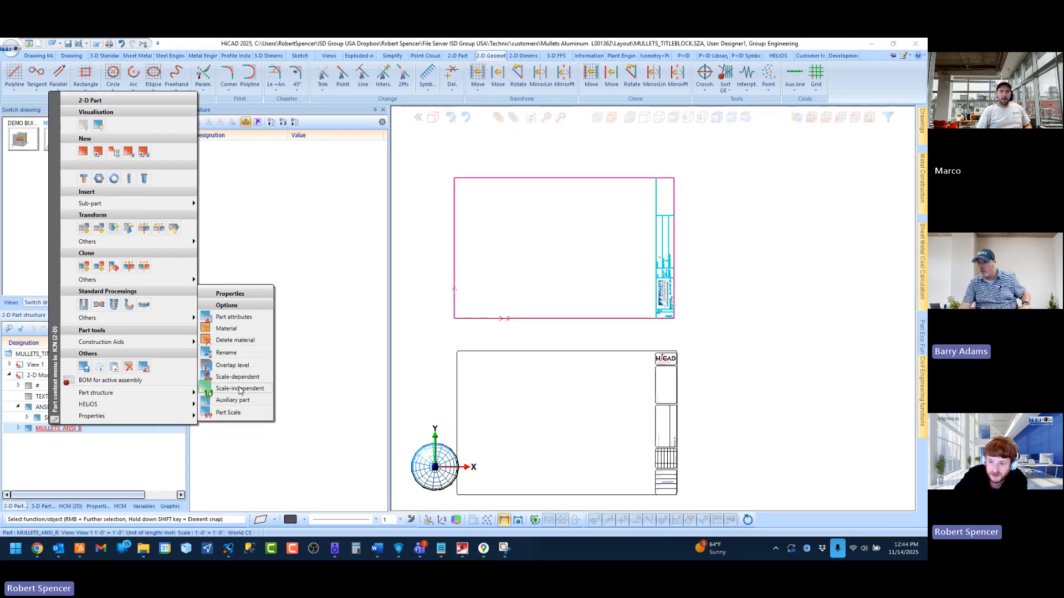
pyautogui.click(239, 390)
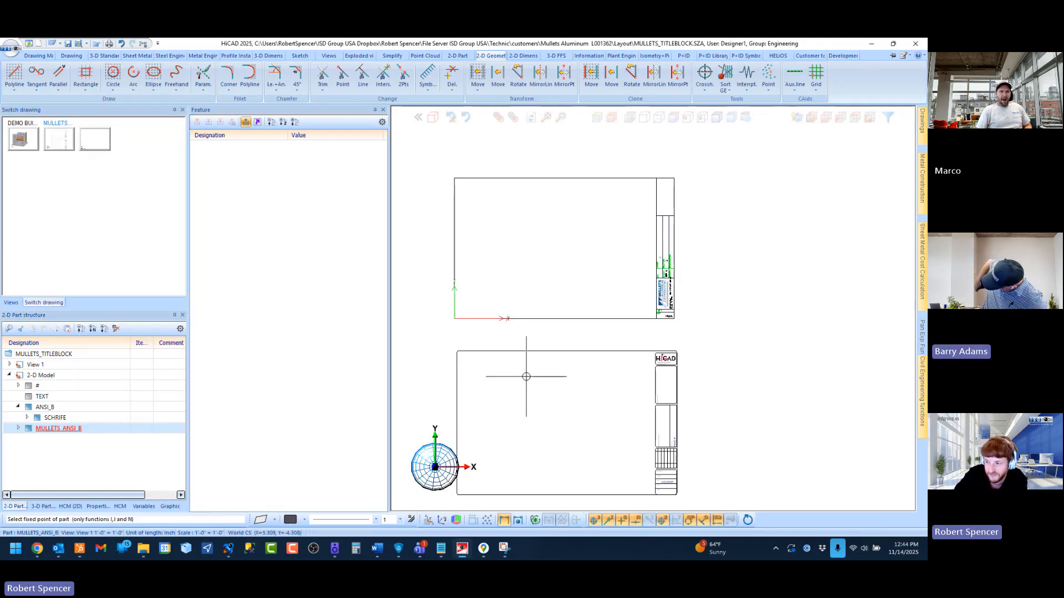
pyautogui.scroll(-2, 526, 377)
pyautogui.scroll(4, 488, 453)
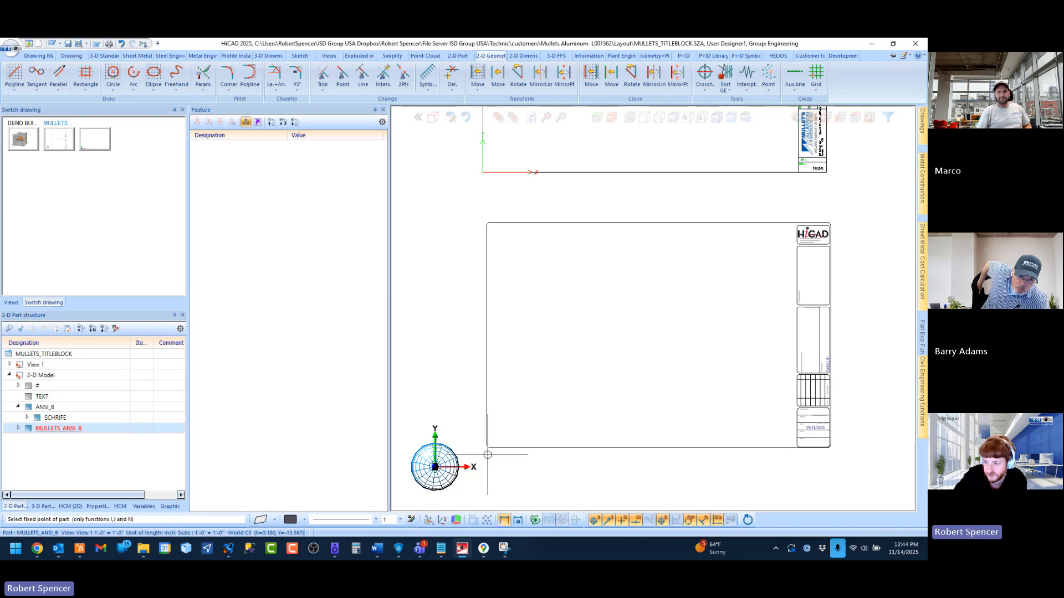
pyautogui.scroll(3, 488, 455)
pyautogui.click(485, 440)
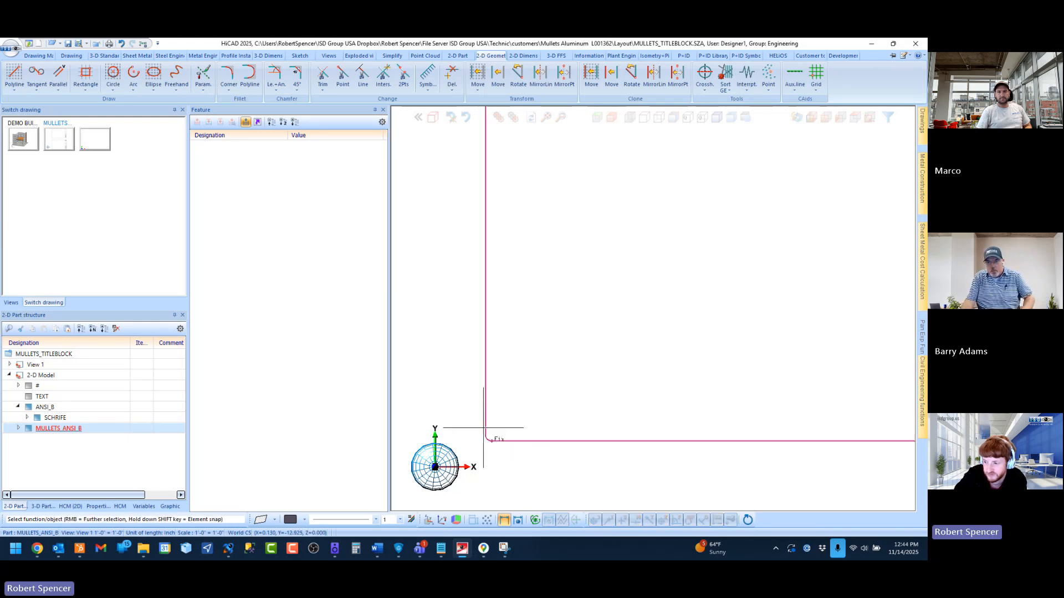
pyautogui.scroll(-3, 483, 427)
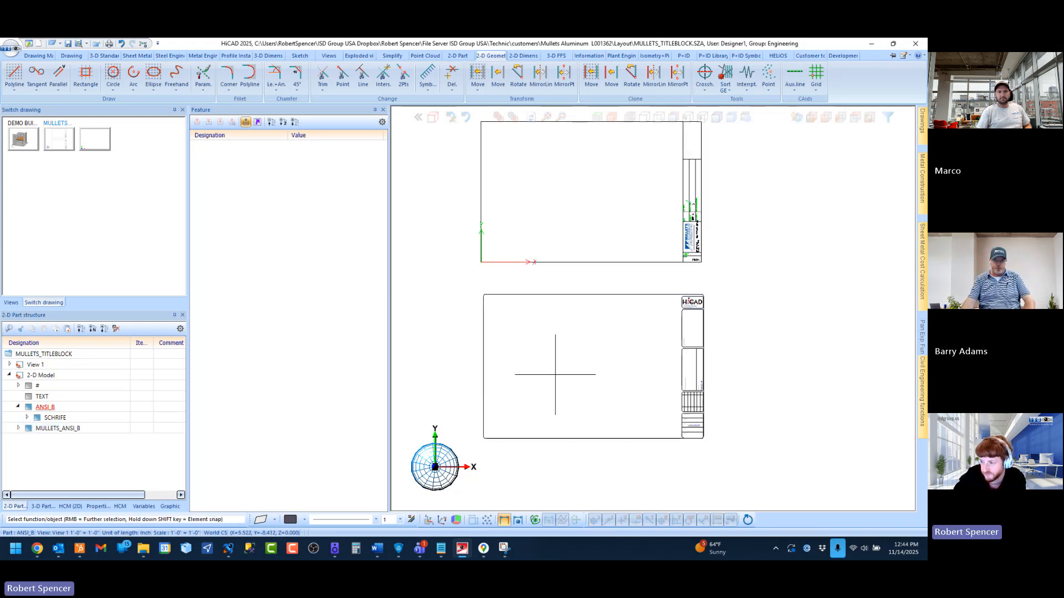
pyautogui.scroll(-1, 523, 435)
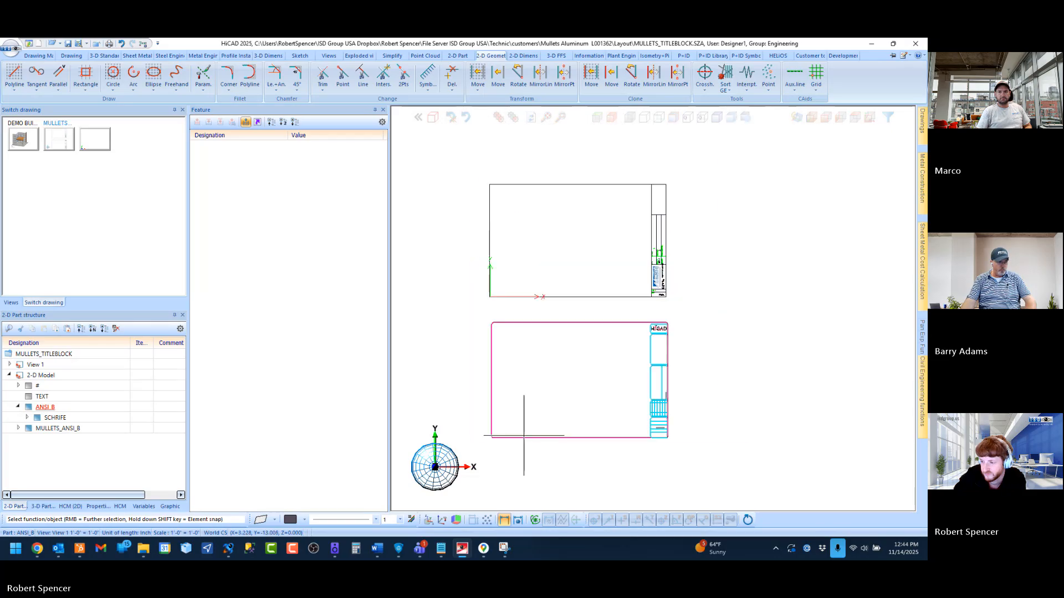
pyautogui.scroll(2, 521, 430)
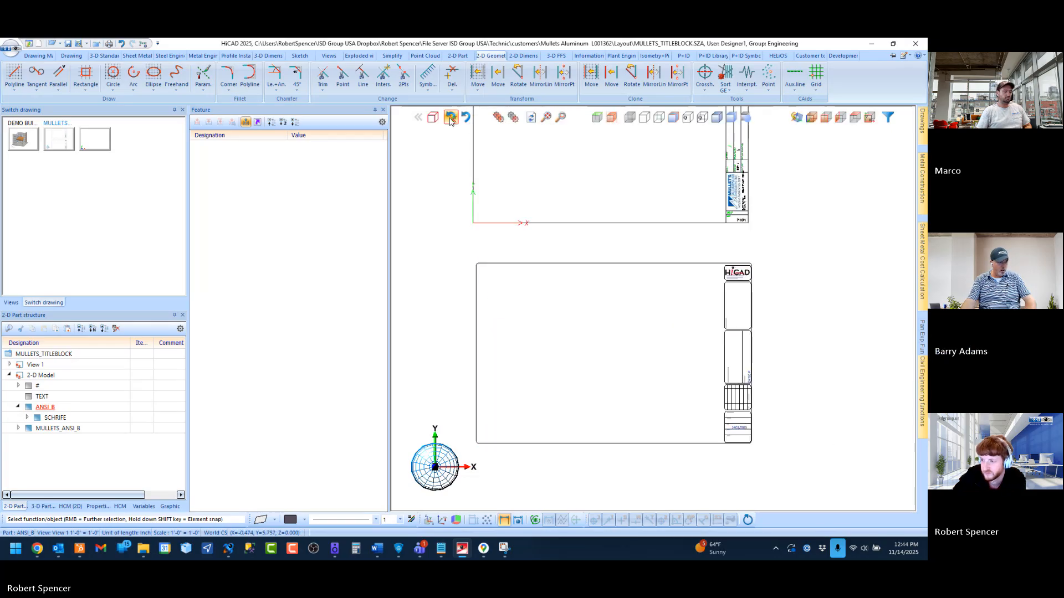
pyautogui.click(451, 117)
pyautogui.scroll(-5, 668, 435)
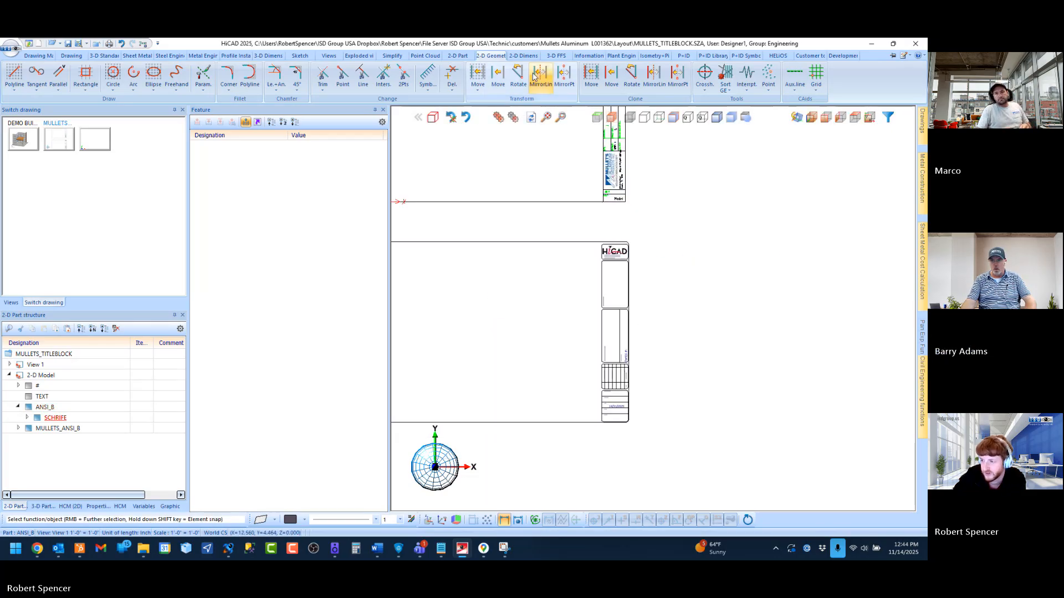
pyautogui.middleClick(490, 224)
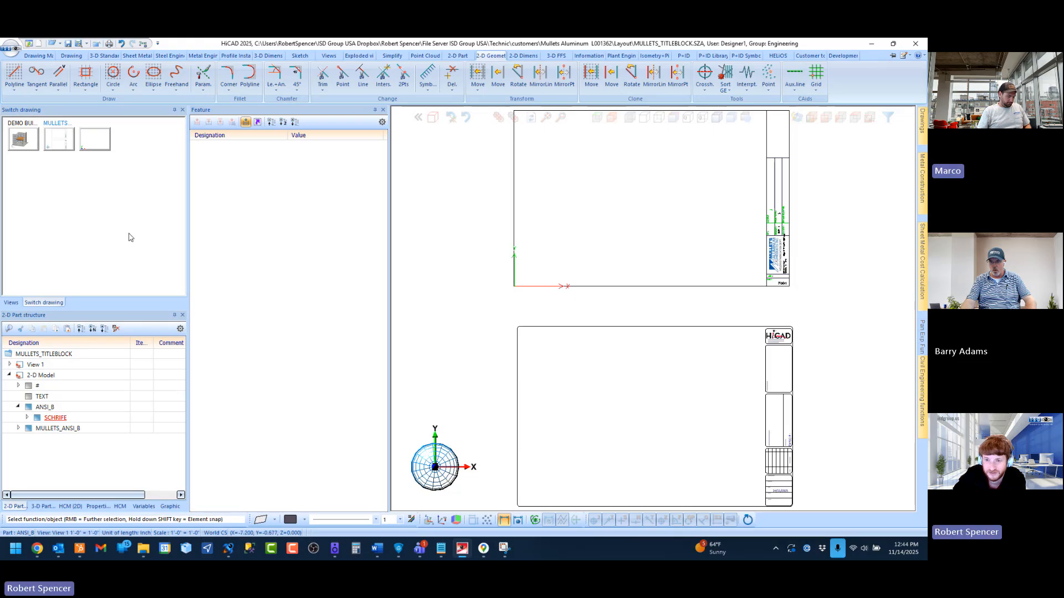
pyautogui.click(65, 45)
pyautogui.click(308, 281)
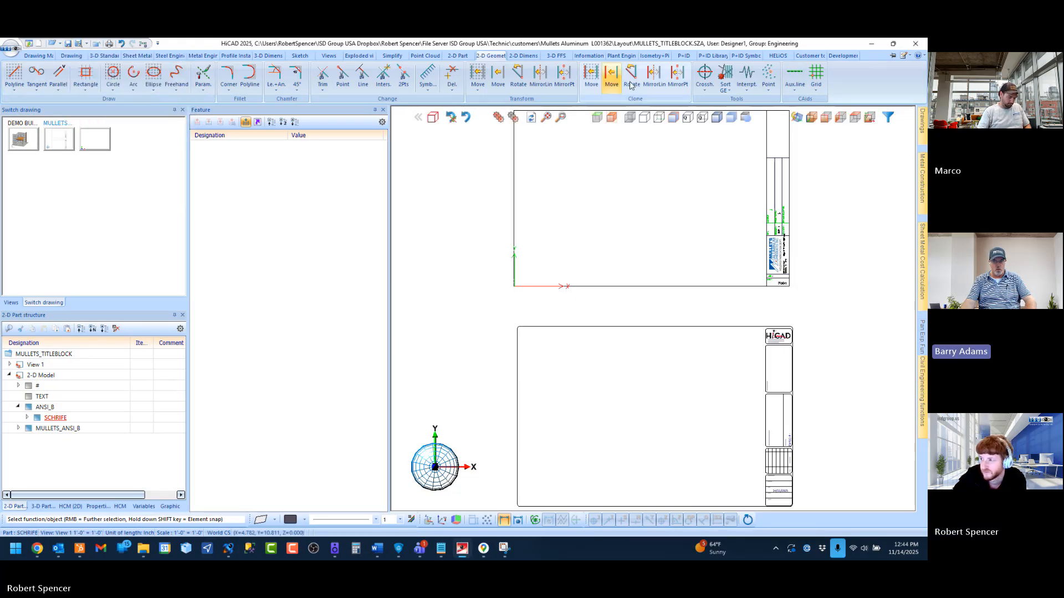
pyautogui.click(68, 44)
pyautogui.click(229, 42)
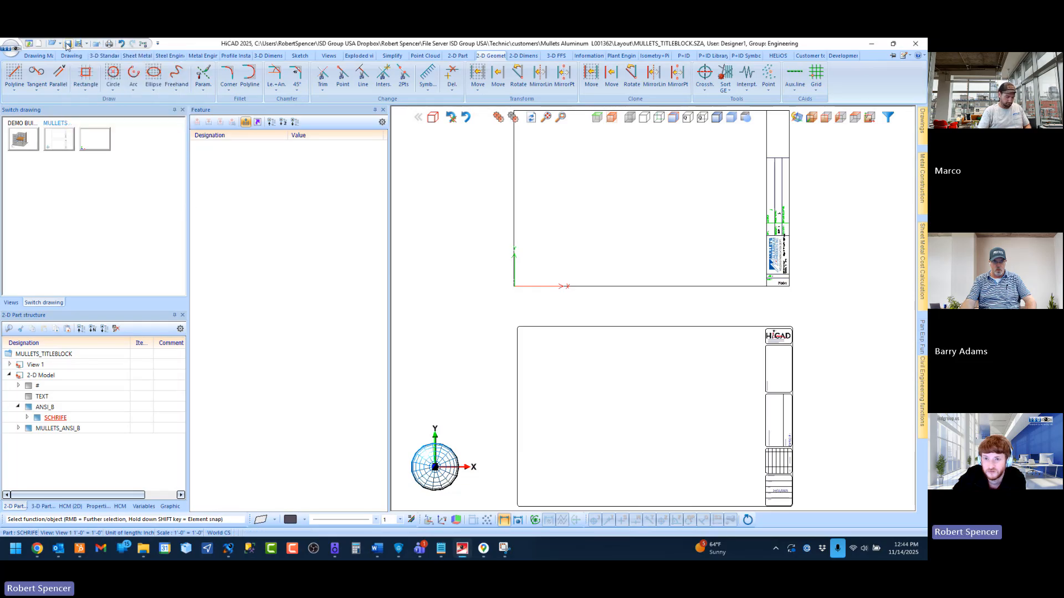
pyautogui.click(67, 45)
pyautogui.click(207, 166)
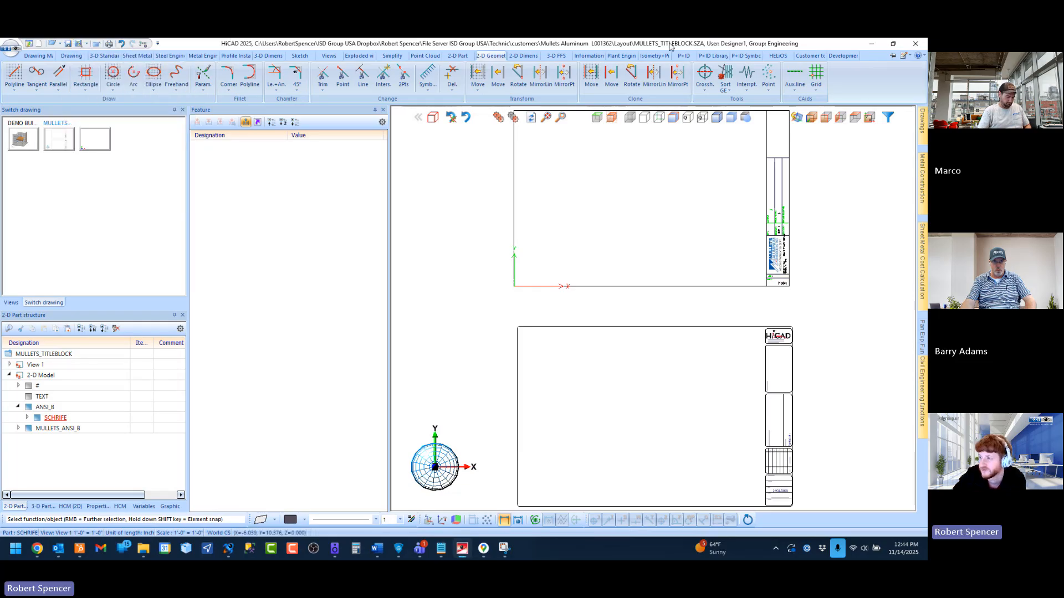
pyautogui.click(10, 47)
pyautogui.click(36, 115)
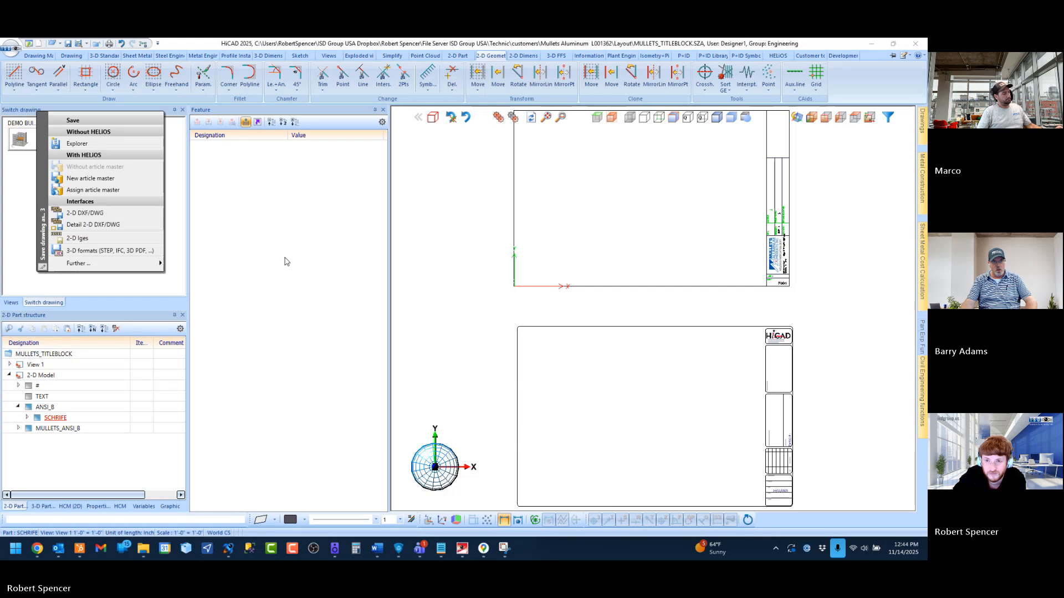
pyautogui.click(273, 244)
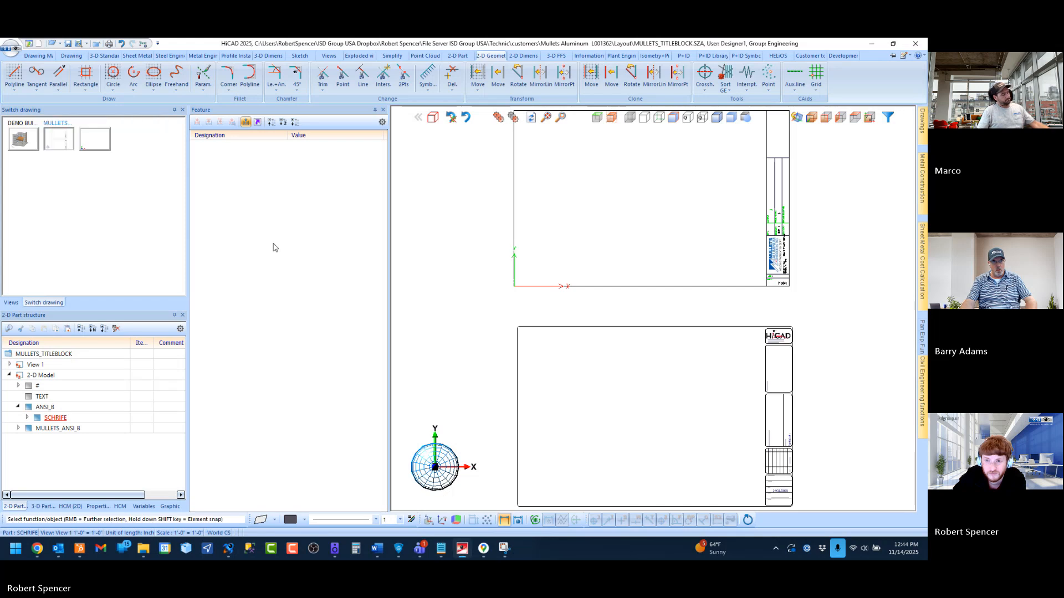
# Step: Save the title block drawing to the Layout folder, overwriting the existing MULLETS_TITLEBLOCK.SZA
pyautogui.click(69, 46)
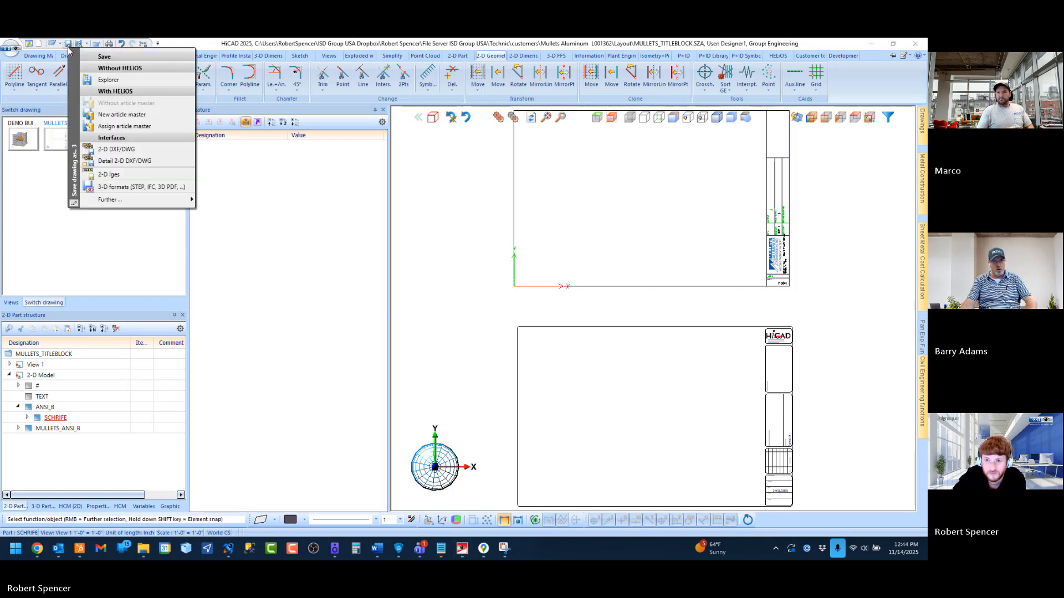
pyautogui.click(108, 79)
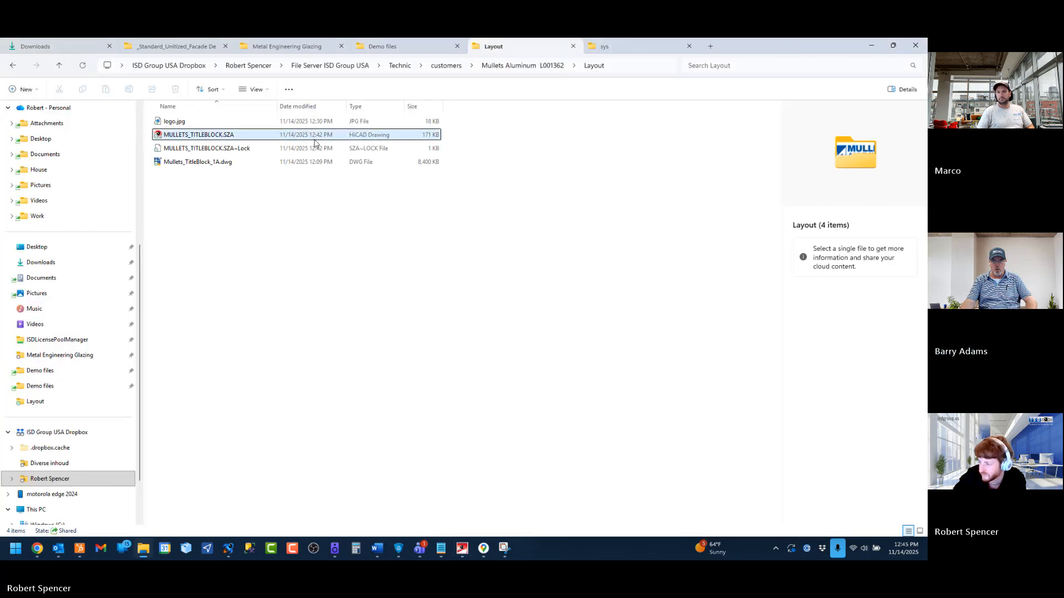
pyautogui.click(462, 549)
pyautogui.click(70, 46)
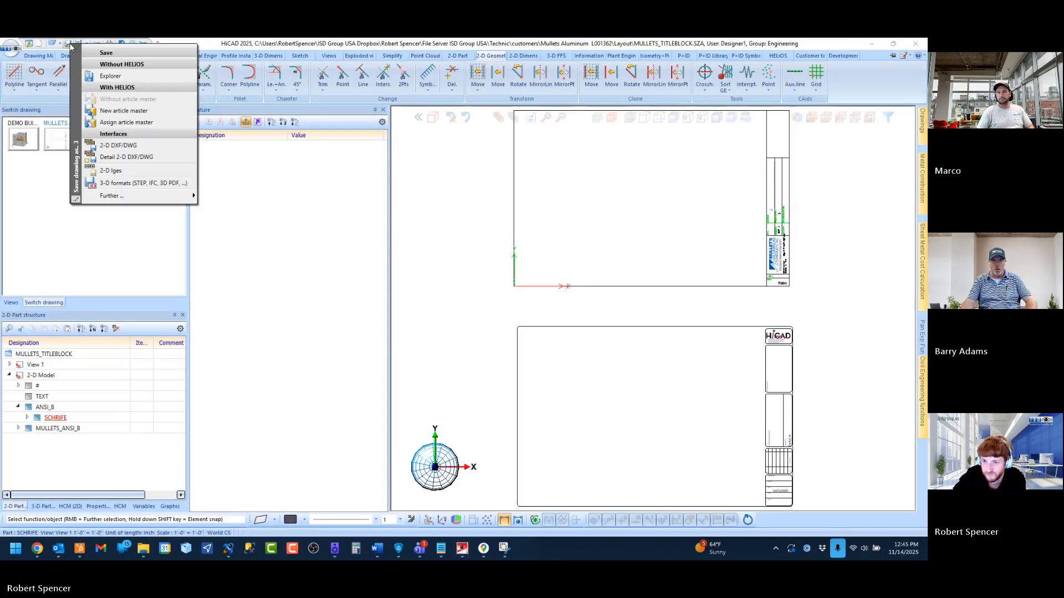
pyautogui.click(111, 76)
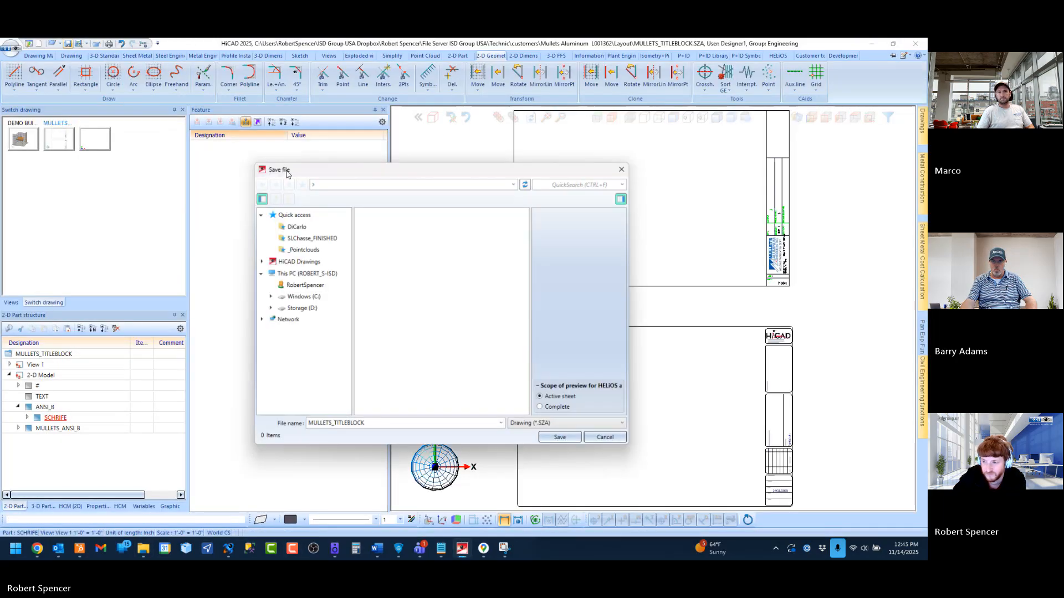
pyautogui.doubleClick(390, 226)
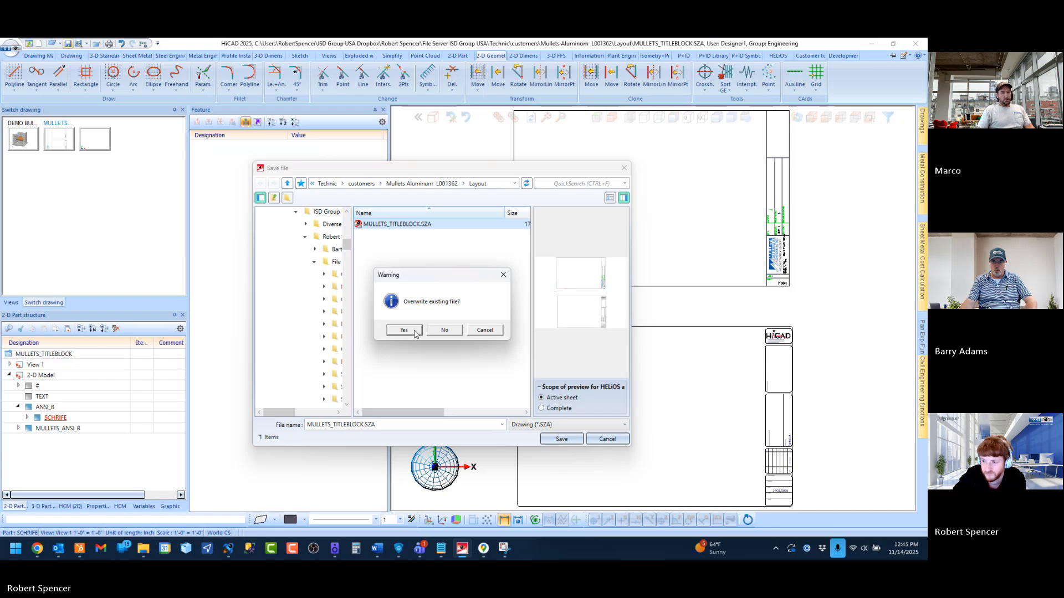
pyautogui.click(404, 330)
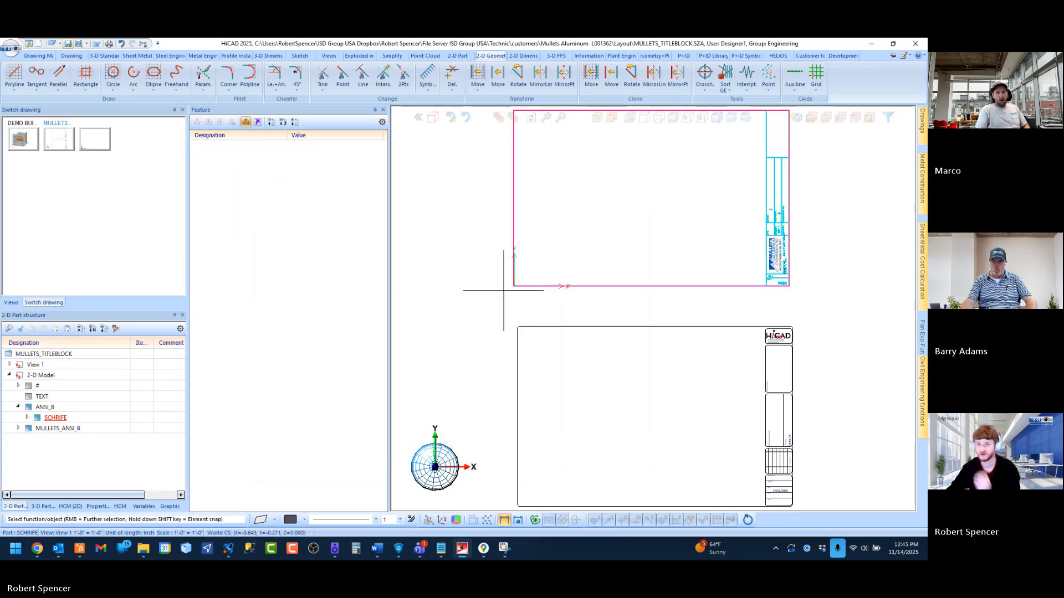
# Step: Close the title block drawing and return to the DEMO BUILDING CANOPY START NO DWGS model
pyautogui.click(96, 44)
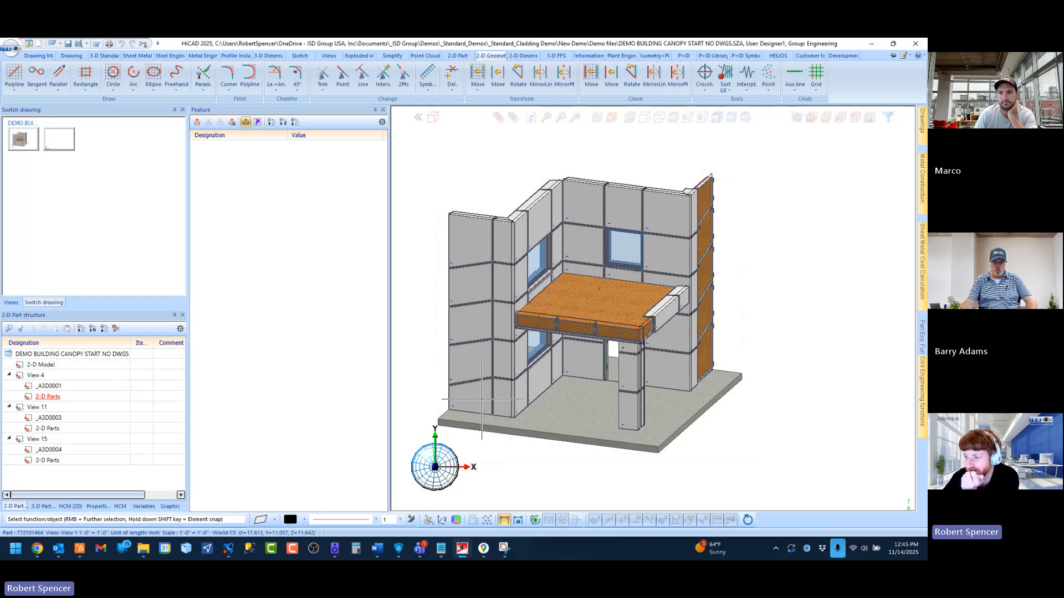
pyautogui.scroll(-1, 628, 323)
pyautogui.scroll(1, 610, 330)
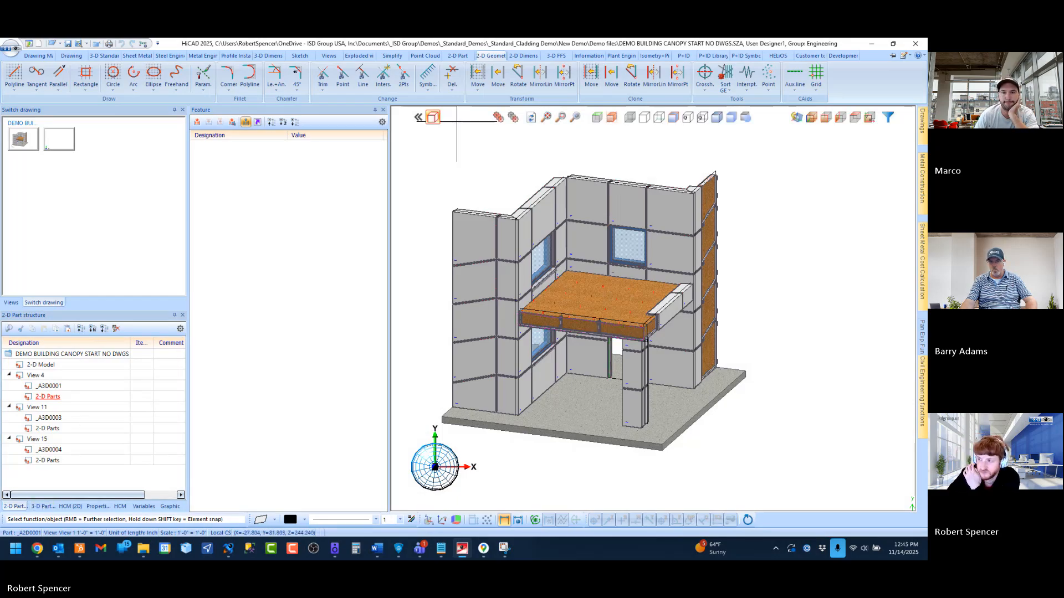
# Step: Start a sheet development of the upper grey panel on the building's back wall by selecting the sheet, and place it below the model
pyautogui.click(95, 57)
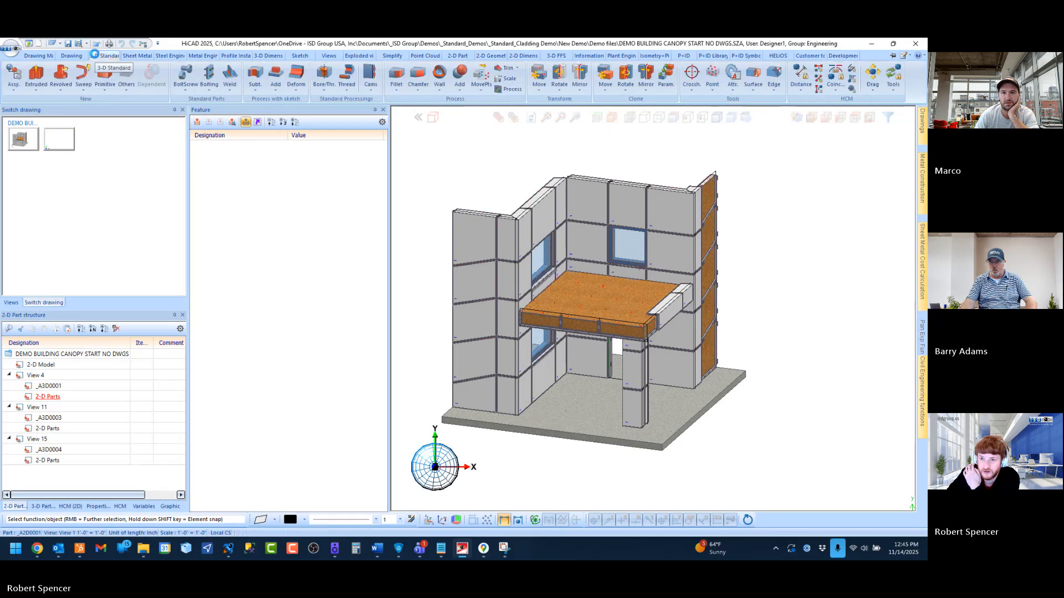
pyautogui.click(137, 56)
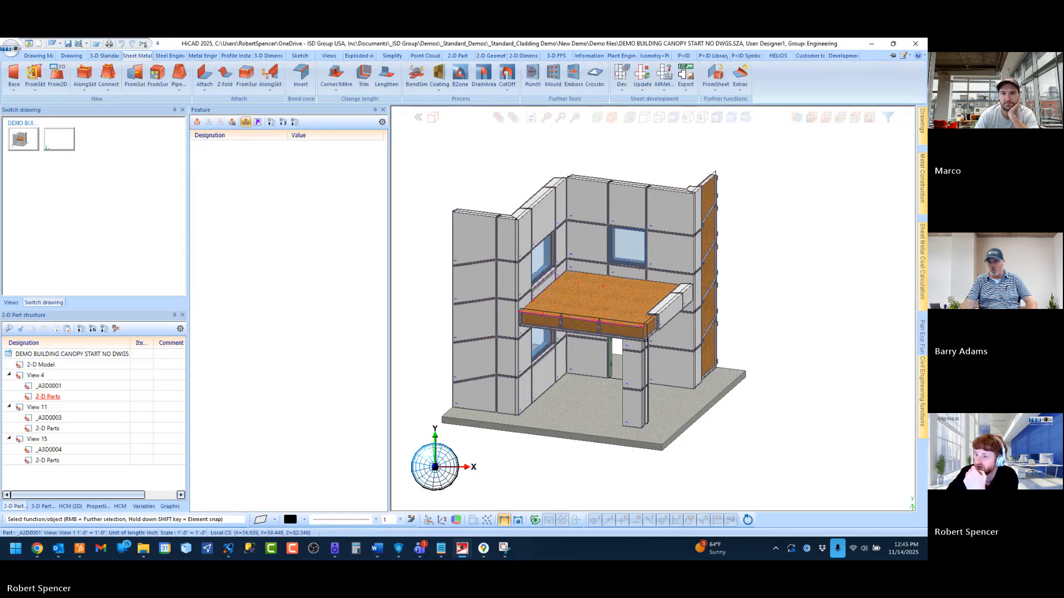
pyautogui.scroll(-2, 547, 320)
pyautogui.scroll(1, 614, 312)
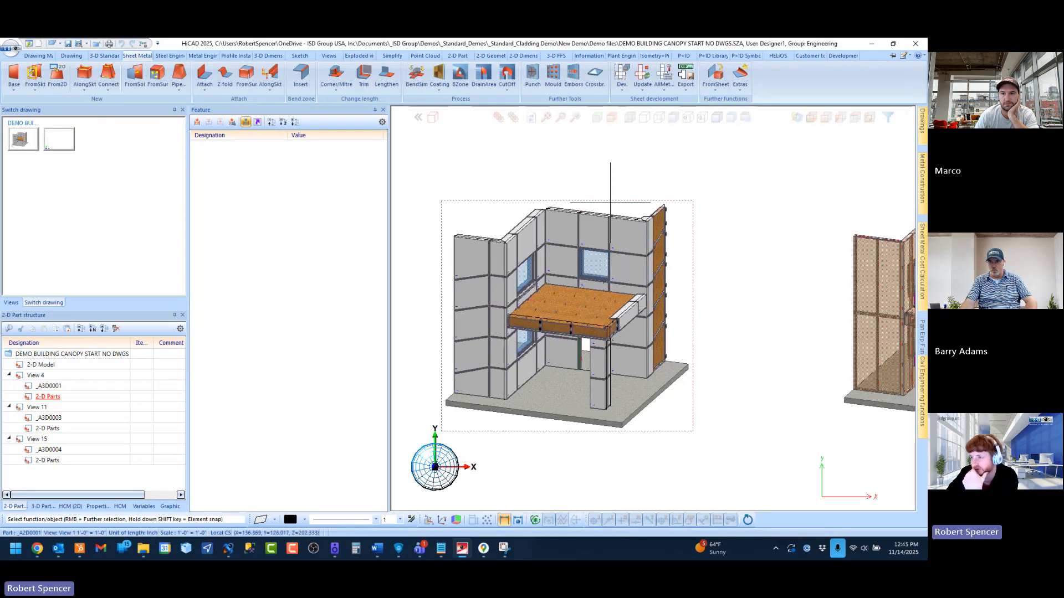
pyautogui.click(622, 77)
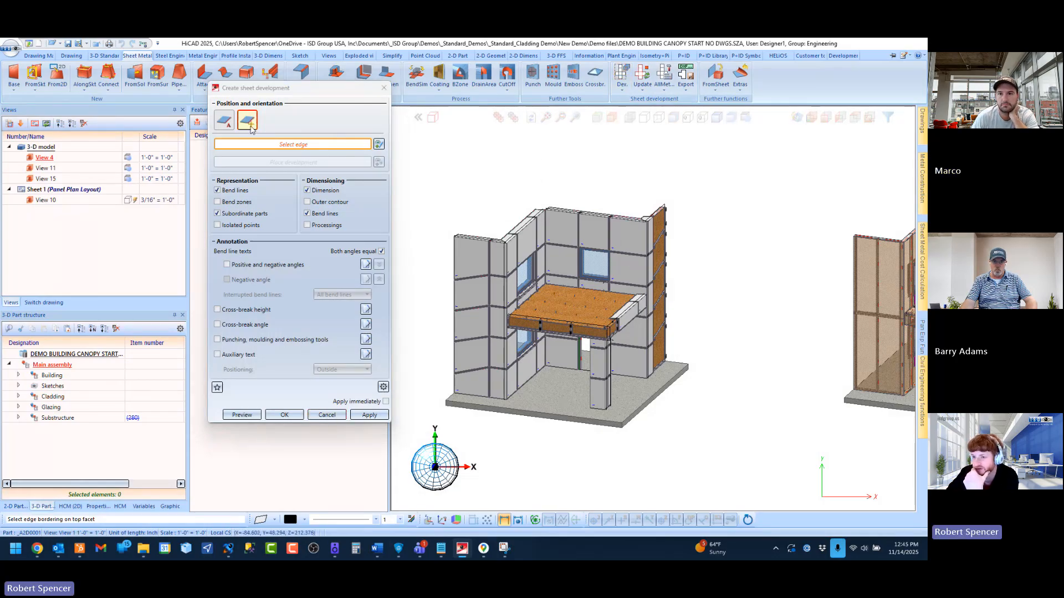
pyautogui.click(224, 120)
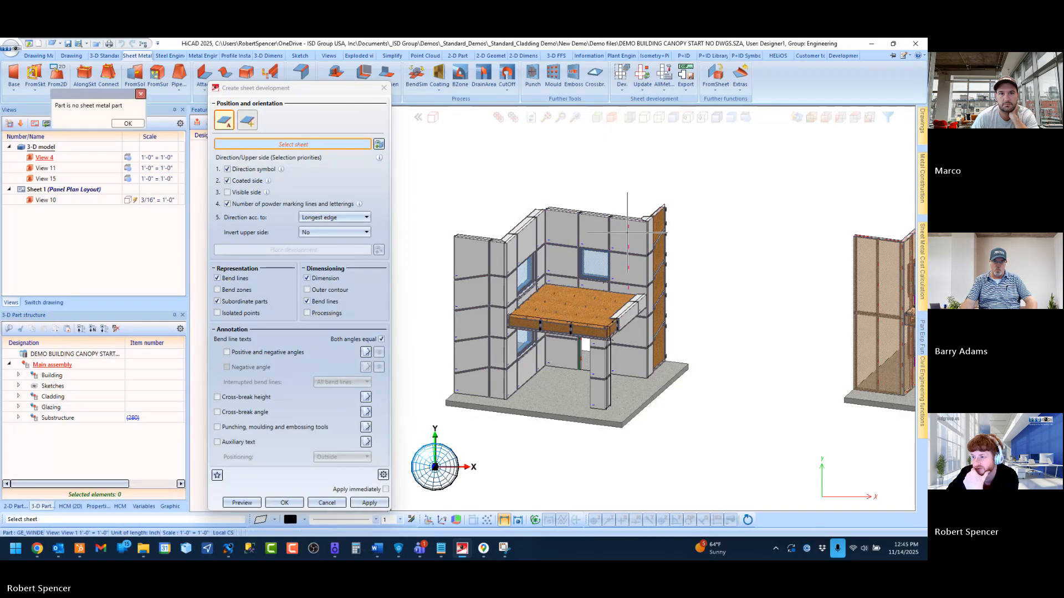
pyautogui.click(615, 231)
pyautogui.scroll(-2, 601, 207)
pyautogui.scroll(-1, 601, 208)
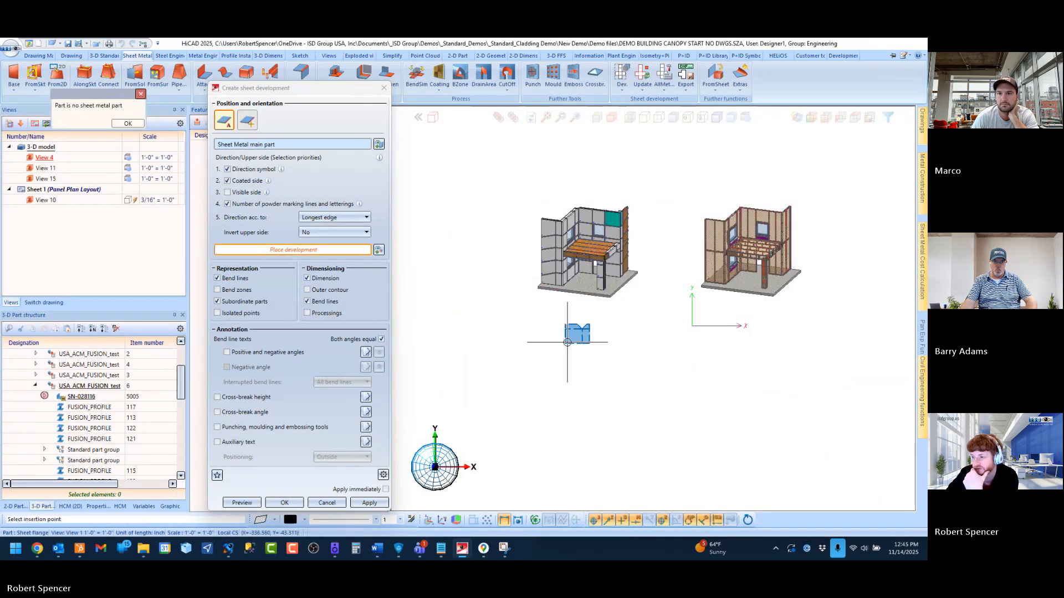
pyautogui.scroll(5, 580, 341)
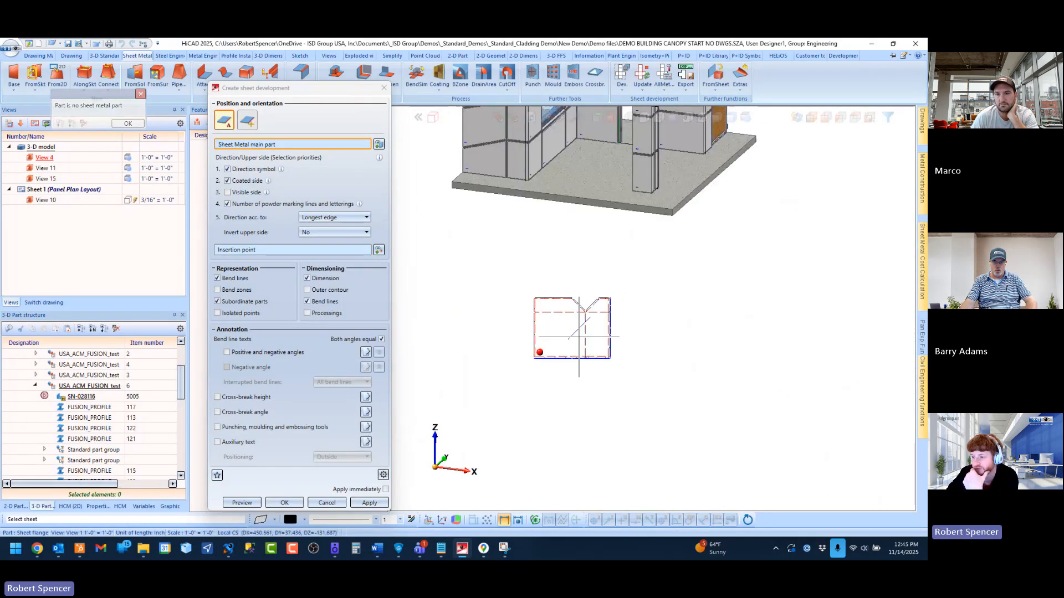
# Step: Examine the sheet development's extended settings for line colours, line types and layers of edges, bend lines and milling and folding edges
pyautogui.click(383, 476)
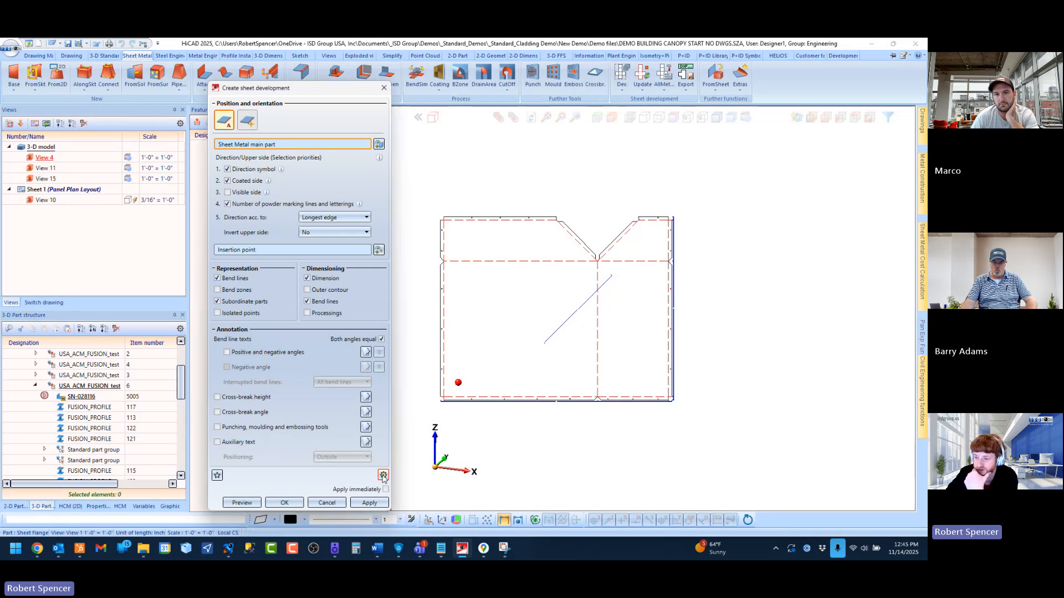
pyautogui.click(383, 474)
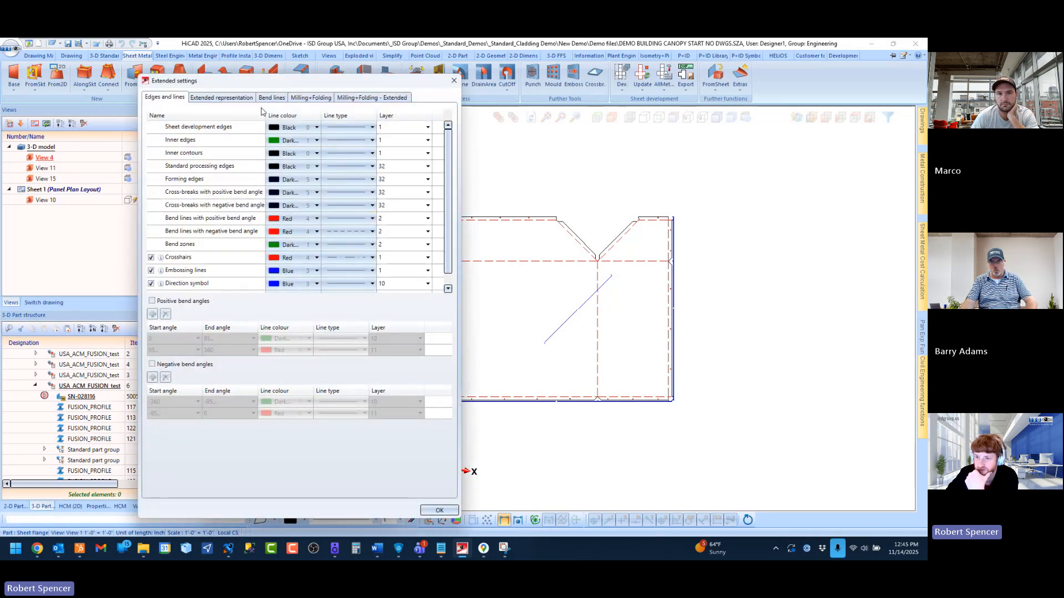
pyautogui.click(311, 97)
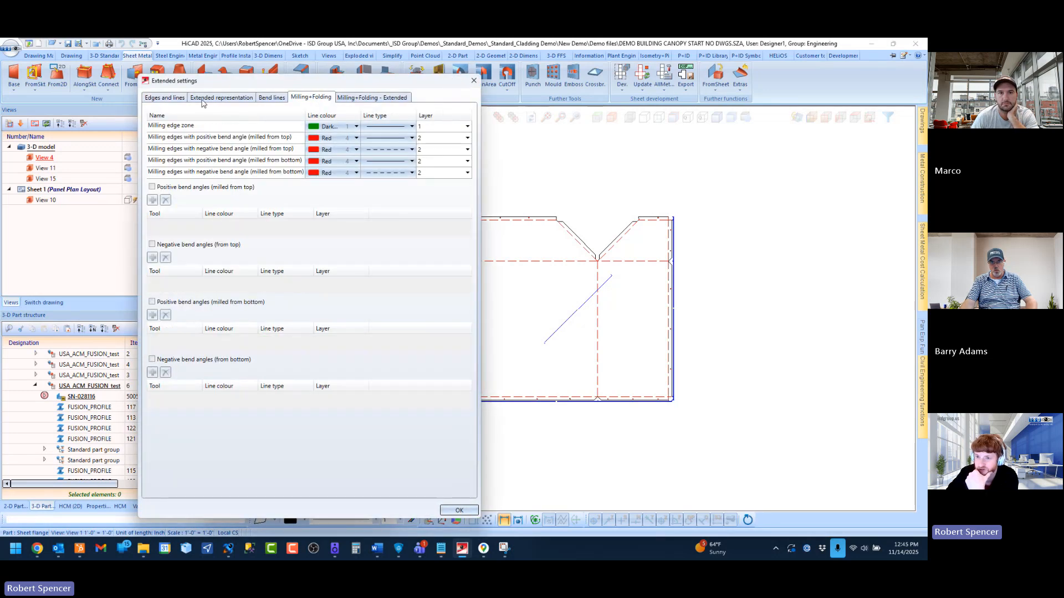
pyautogui.click(166, 98)
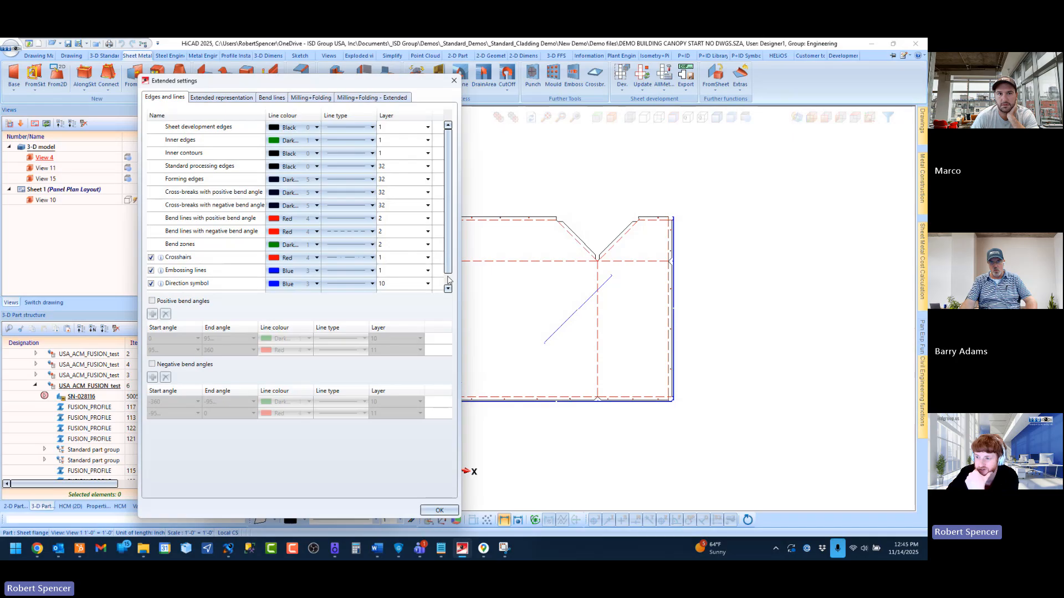
pyautogui.scroll(-1, 448, 280)
pyautogui.click(449, 125)
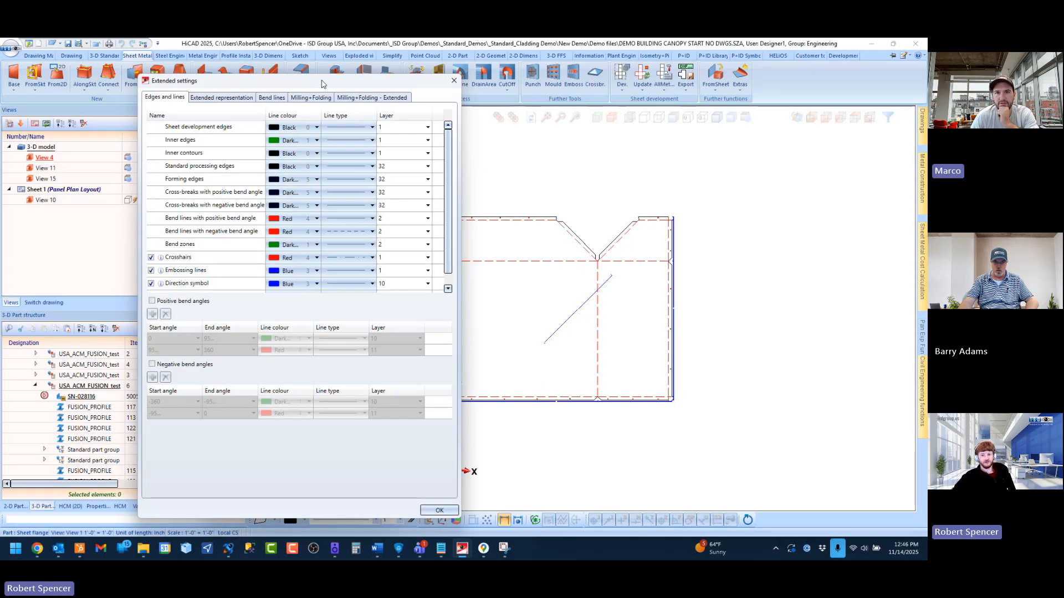
pyautogui.moveTo(321, 85); pyautogui.dragTo(311, 94)
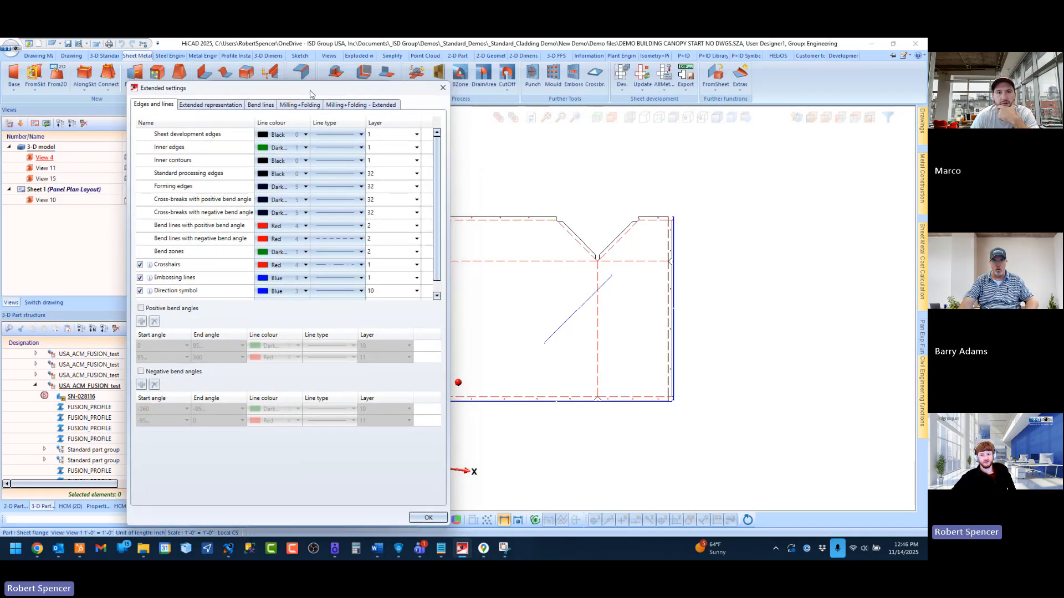